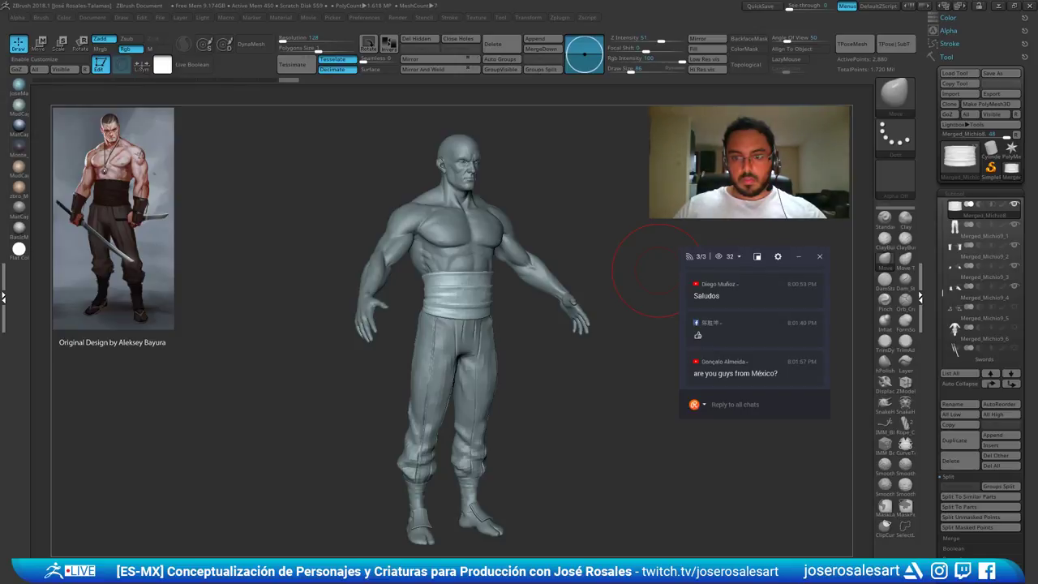
Check the stream's viewer counts per platform and read through to the newest chat messages
click(739, 257)
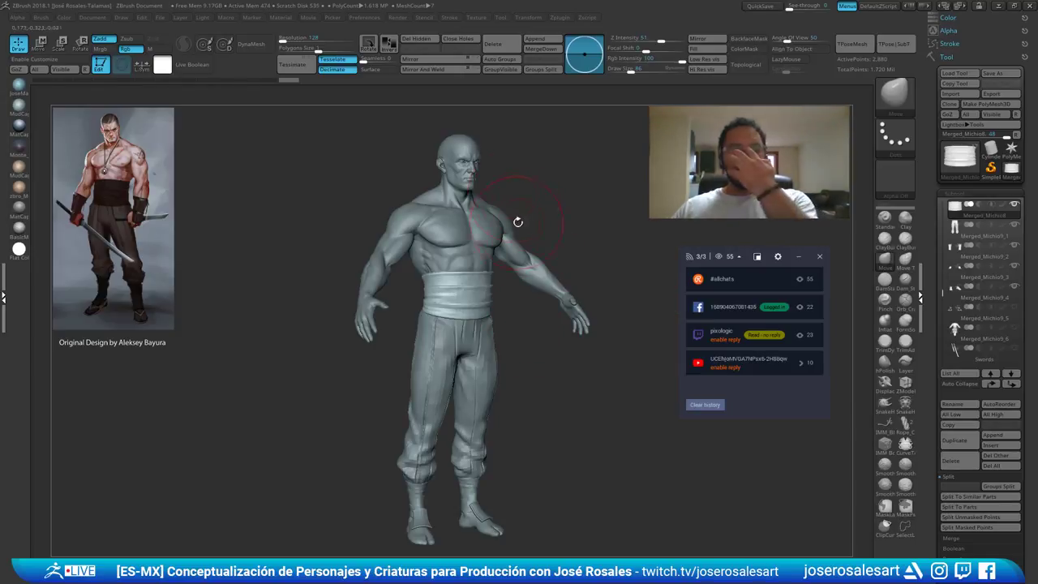
click(697, 257)
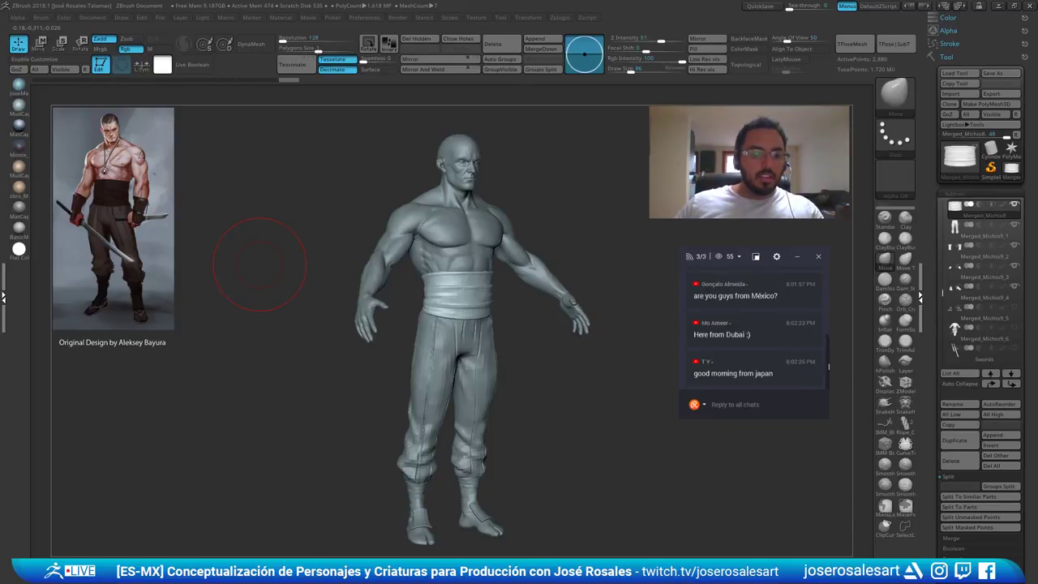
mouse_move(828, 366)
mouse_down()
mouse_move(829, 321)
mouse_move(828, 381)
mouse_up()
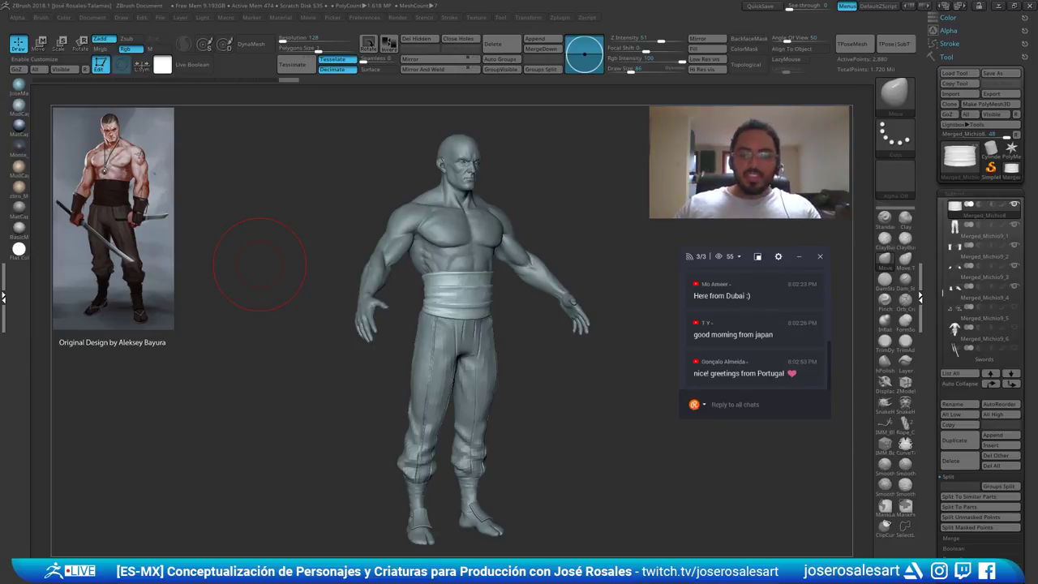
Reduce the Move brush's draw size and make the character's bare body the active subtool
mouse_move(538, 231)
mouse_down()
mouse_move(607, 241)
mouse_move(663, 222)
mouse_up()
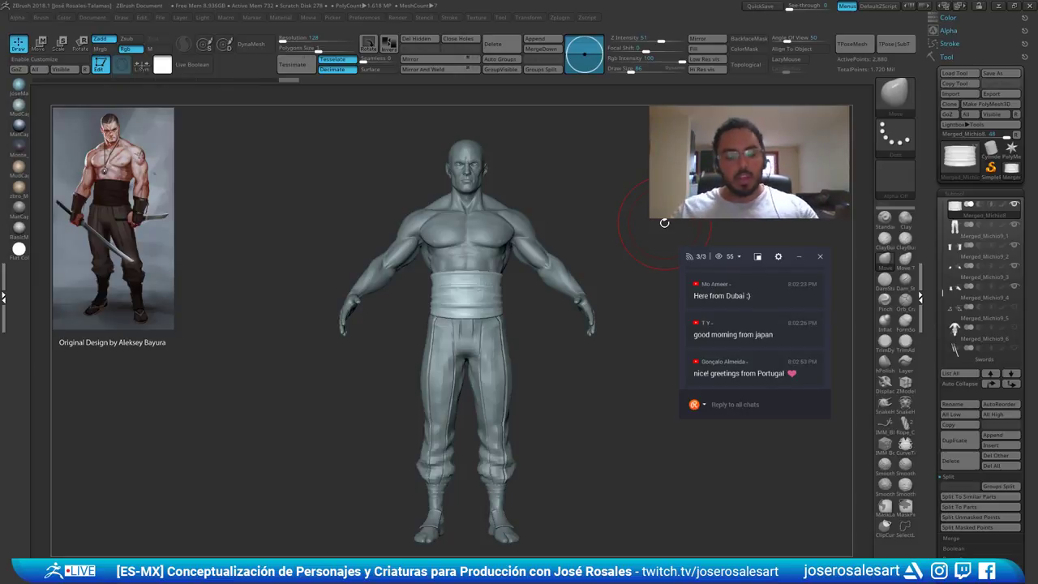
mouse_move(407, 180)
mouse_down()
mouse_move(493, 241)
mouse_move(421, 228)
mouse_move(548, 222)
mouse_up()
key(s)
drag(647, 248, 641, 246)
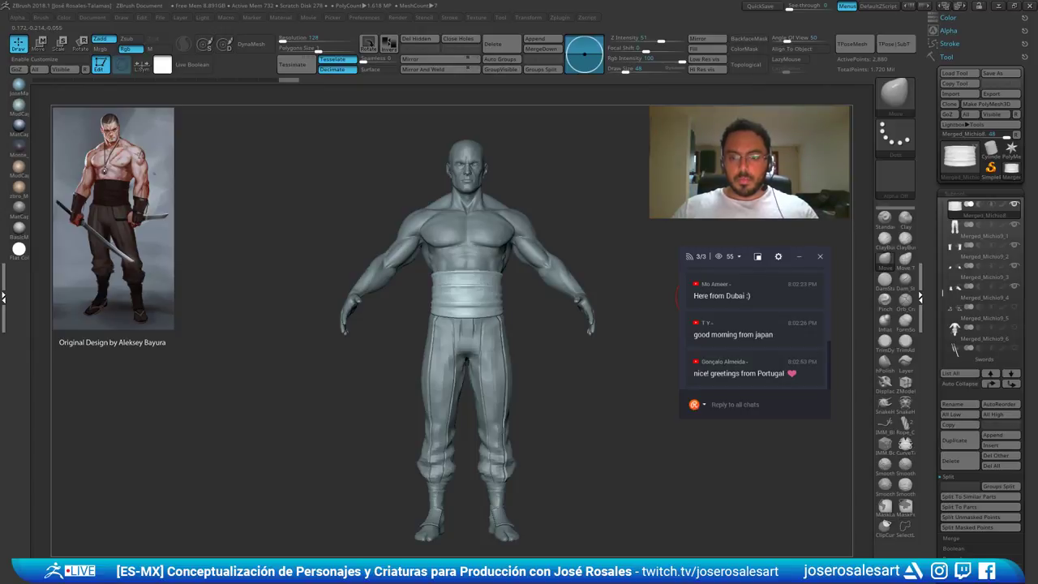
mouse_move(503, 288)
ctrl+right_down()
mouse_move(527, 229)
mouse_move(541, 264)
mouse_move(585, 229)
mouse_move(620, 227)
ctrl+right_up()
right_drag(595, 181, 574, 188)
mouse_move(574, 188)
alt+right_down()
mouse_move(551, 243)
mouse_move(558, 281)
mouse_move(538, 333)
alt+right_up()
alt+click(559, 292)
right_drag(538, 333, 577, 326)
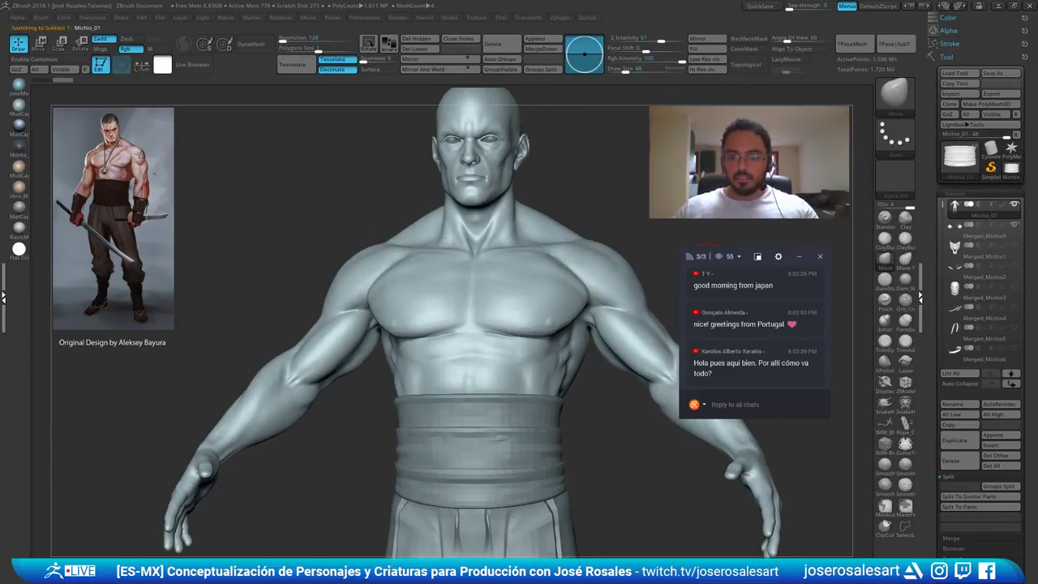
Build up volume on the trapezius and top of the shoulder with the ClayBuildup brush and smooth the strokes
mouse_move(679, 242)
right_down()
mouse_move(559, 231)
mouse_move(632, 243)
right_up()
mouse_move(632, 243)
right_down()
mouse_move(571, 212)
mouse_move(569, 232)
mouse_move(538, 265)
mouse_move(546, 245)
right_up()
key(1)
mouse_move(552, 231)
mouse_down()
mouse_move(570, 213)
mouse_move(587, 238)
mouse_up()
right_drag(529, 243, 559, 227)
drag(523, 196, 535, 259)
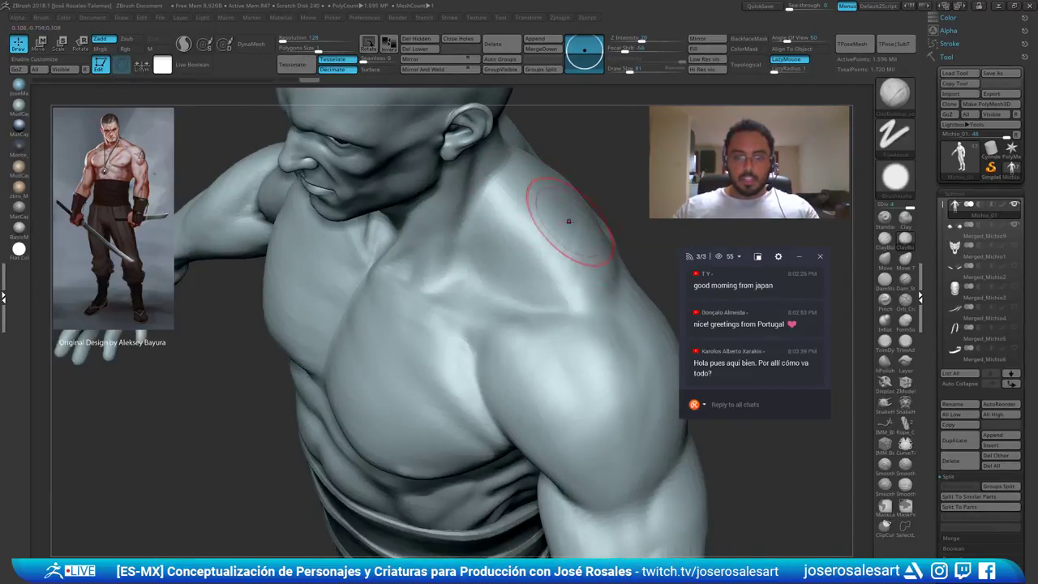
right_drag(535, 260, 576, 220)
drag(577, 219, 584, 249)
right_drag(601, 274, 585, 258)
shift+drag(554, 225, 559, 243)
Sculpt the muscle mass over the rear shoulder and shoulder blade with ClayBuildup at draw size 65
mouse_move(496, 264)
right_down()
mouse_move(540, 228)
mouse_move(492, 251)
mouse_move(461, 243)
mouse_move(461, 231)
mouse_move(537, 251)
right_up()
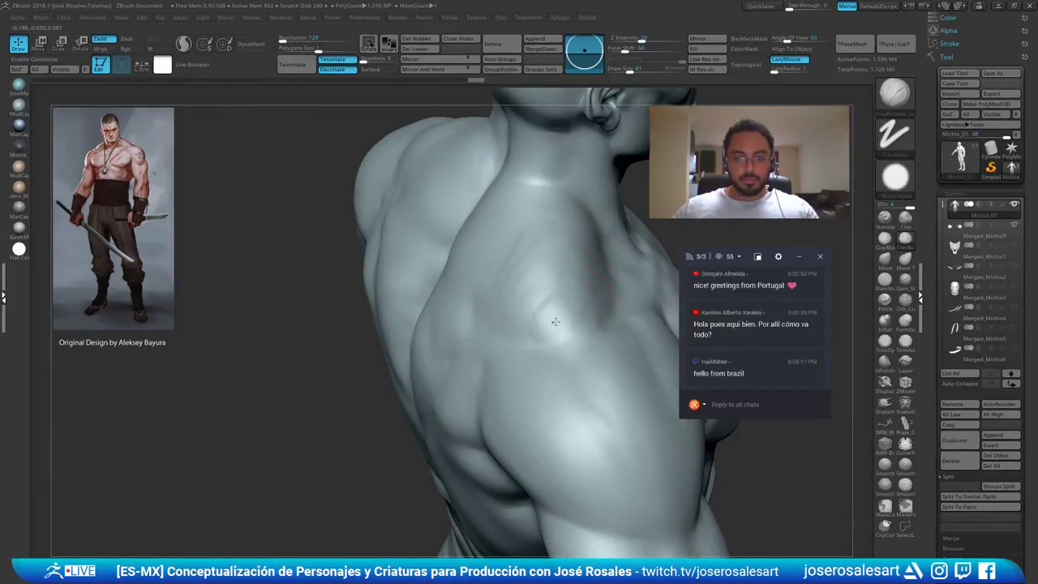
right_drag(579, 308, 640, 281)
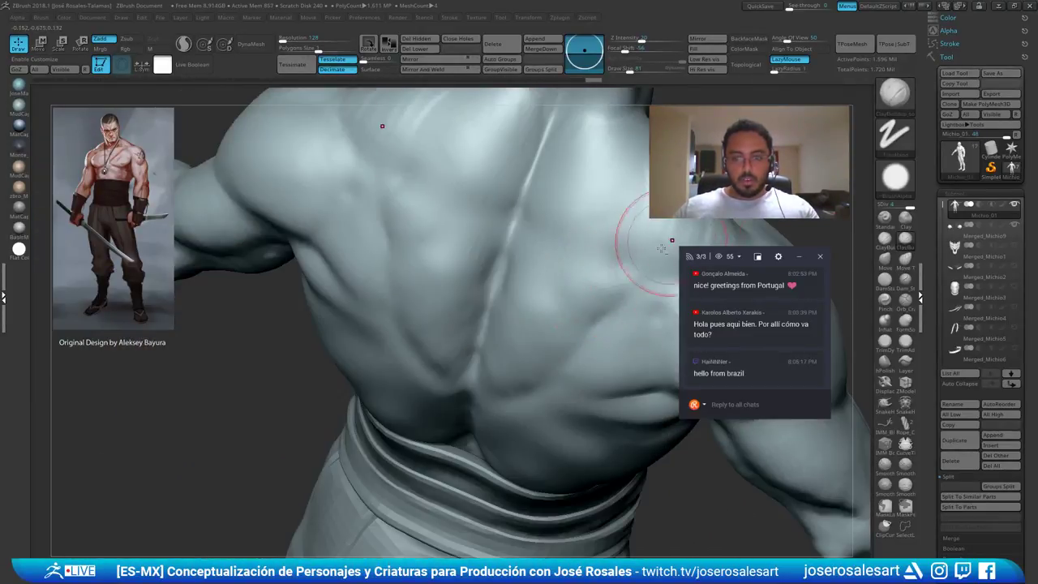
right_drag(686, 231, 606, 278)
key(s)
drag(606, 291, 600, 291)
right_drag(599, 291, 559, 286)
mouse_move(607, 285)
mouse_down()
mouse_move(626, 273)
mouse_move(610, 309)
mouse_up()
right_drag(620, 297, 641, 293)
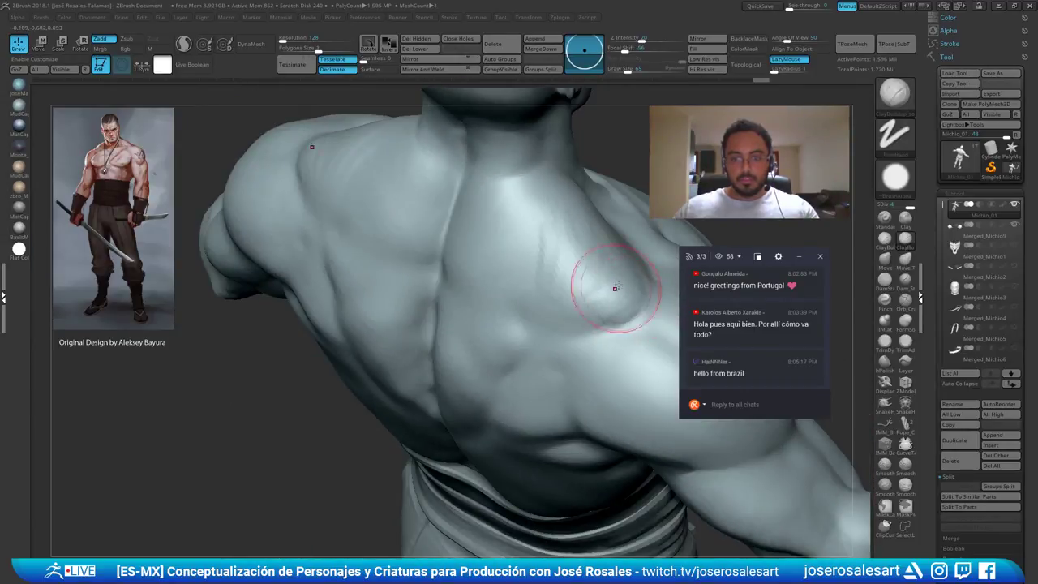
Smooth the trapezius and upper back beside the spine so the new volumes blend in
right_drag(541, 261, 501, 295)
shift+drag(501, 295, 499, 298)
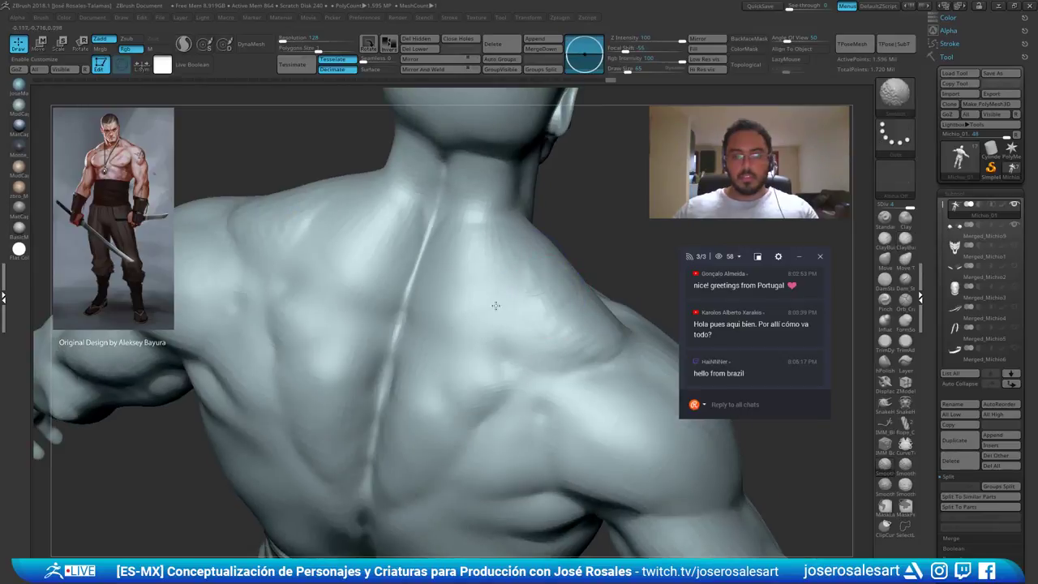
mouse_move(584, 347)
right_down()
mouse_move(575, 331)
mouse_move(730, 296)
mouse_move(494, 279)
mouse_move(530, 285)
mouse_move(514, 297)
mouse_move(522, 282)
mouse_move(545, 300)
right_up()
shift+drag(544, 299, 546, 297)
mouse_move(546, 296)
right_down()
mouse_move(581, 274)
mouse_move(645, 276)
mouse_move(499, 247)
mouse_move(539, 270)
mouse_move(555, 263)
right_up()
right_drag(492, 283, 553, 282)
Add ClayBuildup strokes at draw size 58 along the lower inner edge of the pectorals
right_click(541, 324)
mouse_move(672, 259)
right_down()
mouse_move(479, 227)
mouse_move(600, 341)
mouse_move(575, 276)
right_up()
key(bracketleft)
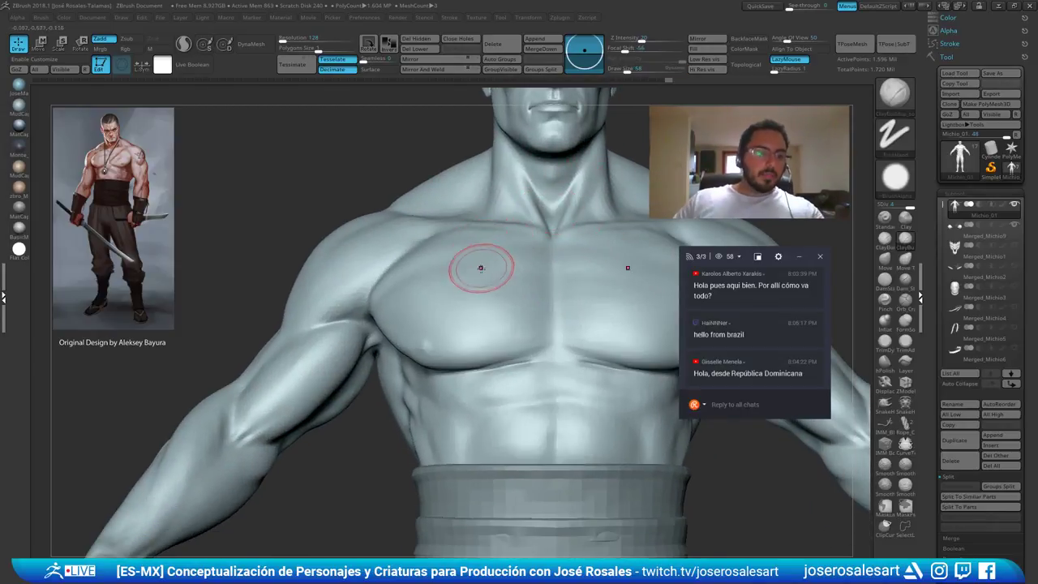
mouse_move(473, 320)
alt+right_down()
mouse_move(457, 297)
mouse_move(462, 283)
alt+right_up()
mouse_move(552, 243)
alt+right_down()
mouse_move(535, 283)
mouse_move(563, 268)
mouse_move(571, 296)
alt+right_up()
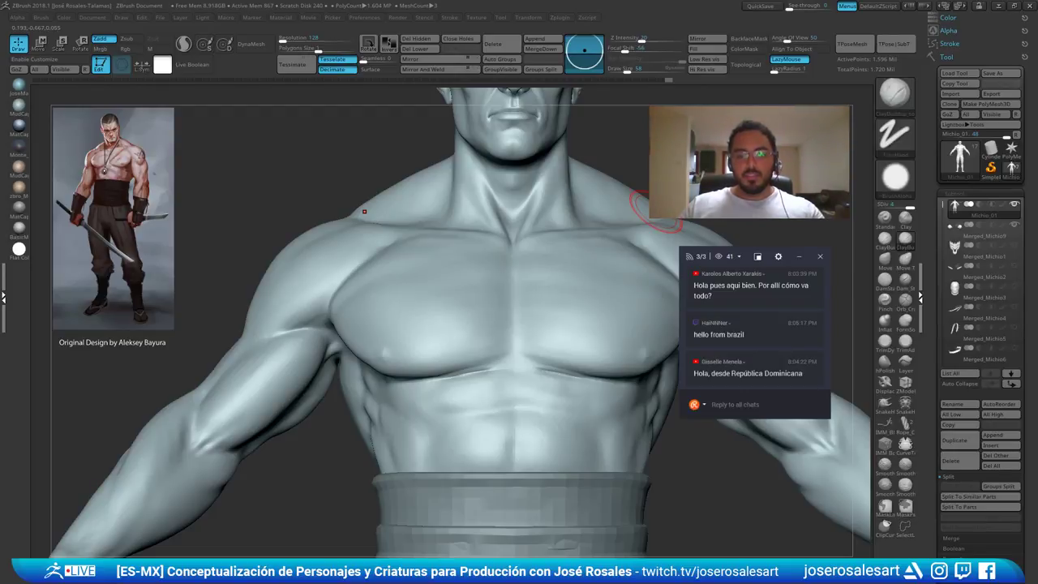
alt+right_drag(553, 316, 520, 290)
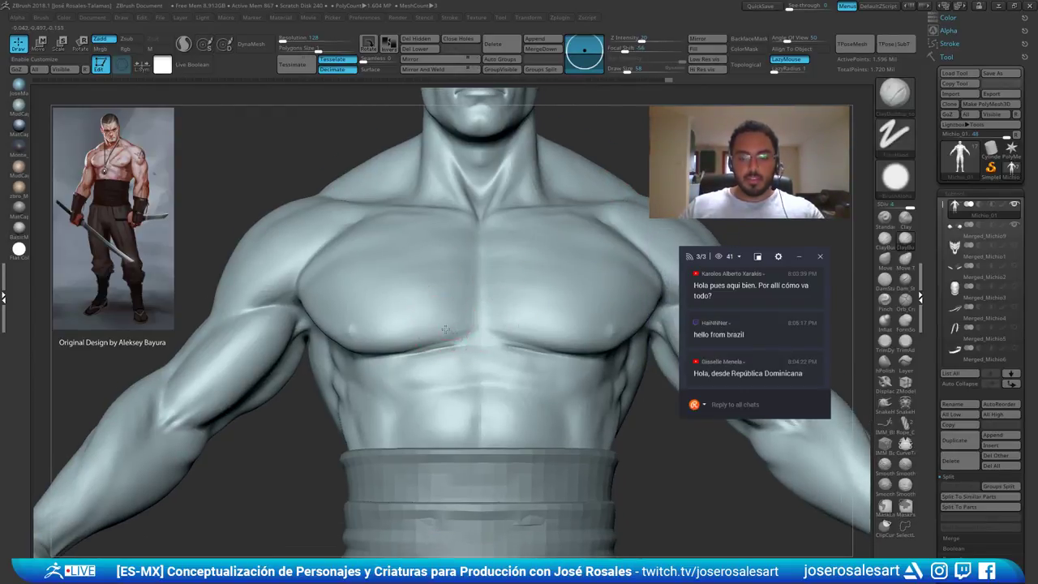
right_drag(445, 314, 456, 325)
drag(450, 316, 440, 313)
right_drag(454, 319, 428, 317)
drag(466, 315, 460, 308)
Smooth the upper pectoral below the collarbone and add clay strokes across it
mouse_move(477, 282)
right_down()
mouse_move(460, 218)
mouse_move(461, 240)
mouse_move(419, 248)
mouse_move(446, 239)
right_up()
shift+drag(447, 239, 428, 231)
right_drag(428, 232, 381, 280)
mouse_move(454, 237)
mouse_down()
mouse_move(445, 229)
mouse_move(409, 244)
mouse_up()
Apply the basic grey material to the model and refine the inner pectorals around the sternum
drag(195, 210, 51, 218)
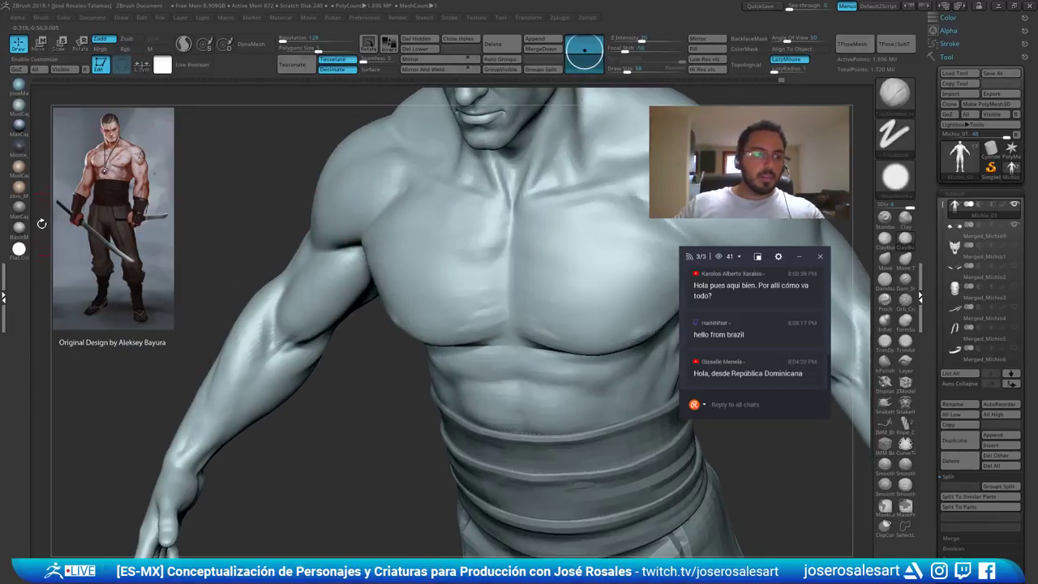
click(20, 228)
right_drag(514, 290, 444, 273)
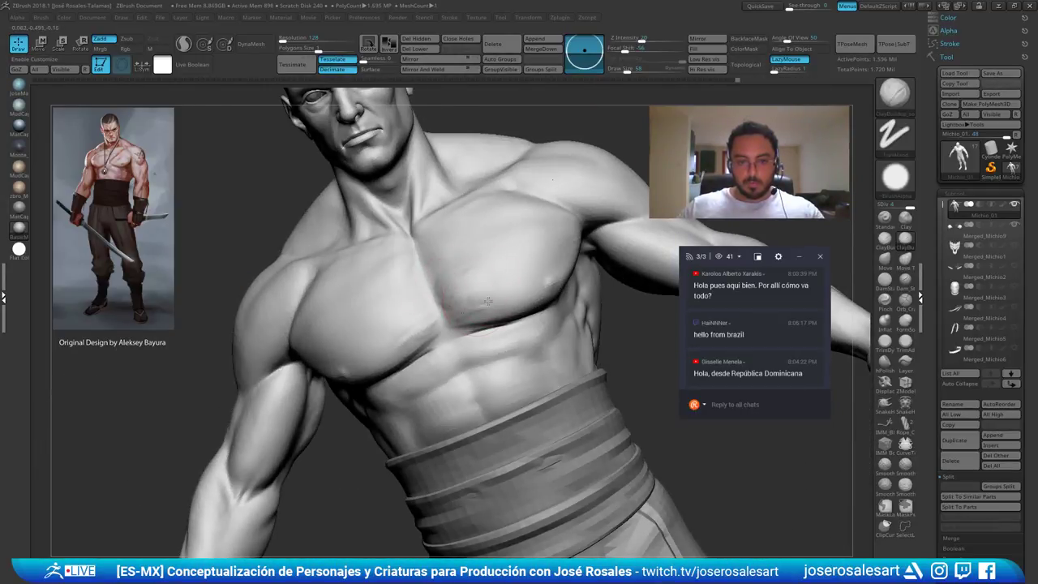
mouse_move(467, 305)
right_down()
mouse_move(481, 290)
mouse_move(458, 274)
mouse_move(462, 253)
mouse_move(444, 269)
mouse_move(458, 285)
right_up()
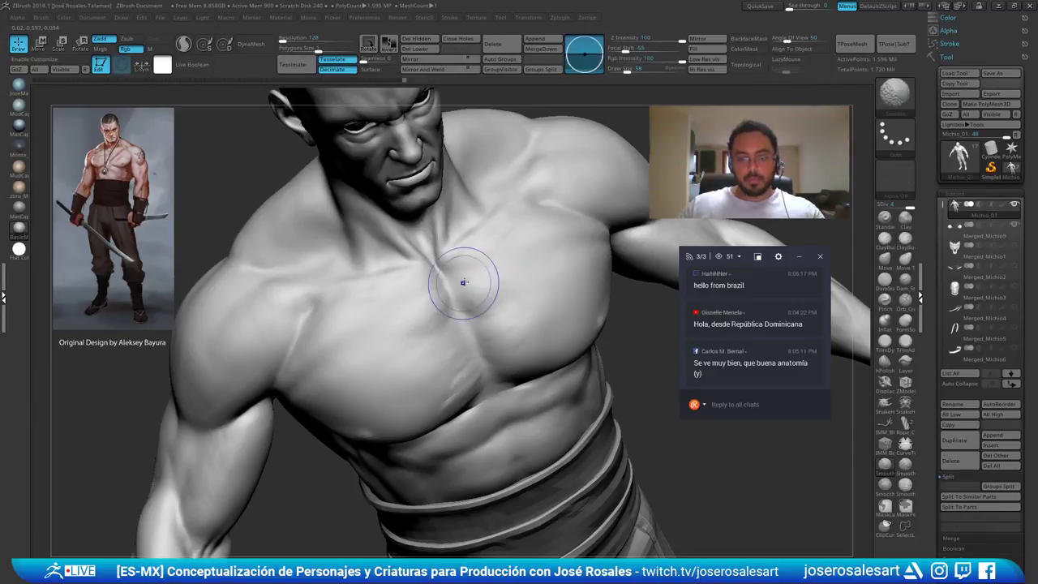
mouse_move(463, 283)
right_down()
mouse_move(509, 271)
mouse_move(558, 276)
mouse_move(523, 288)
right_up()
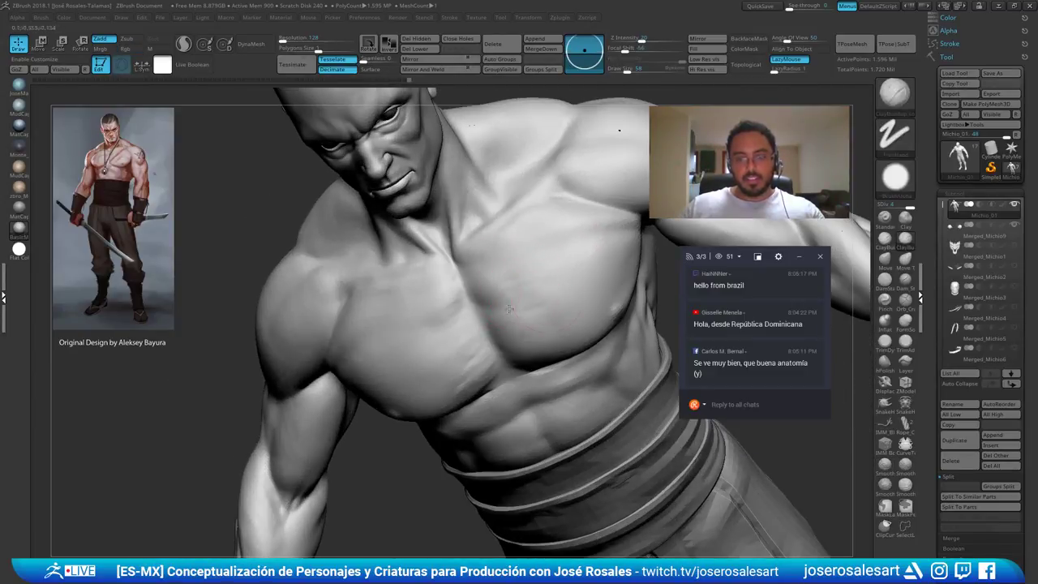
Examine the chest and shoulder volumes from the front and from several angles
mouse_move(565, 316)
right_down()
mouse_move(539, 312)
mouse_move(586, 244)
mouse_move(565, 242)
mouse_move(586, 259)
mouse_move(613, 230)
mouse_move(627, 240)
mouse_move(621, 250)
mouse_move(682, 243)
right_up()
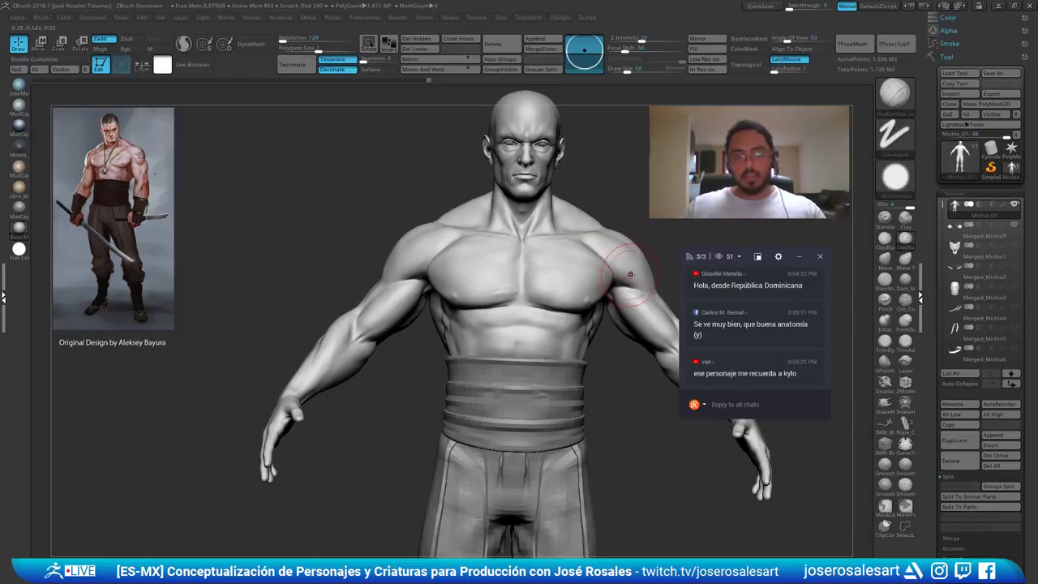
mouse_move(641, 275)
right_down()
mouse_move(590, 268)
mouse_move(649, 293)
right_up()
right_drag(584, 251, 648, 251)
right_drag(535, 268, 498, 273)
drag(498, 273, 606, 290)
mouse_move(607, 289)
right_down()
mouse_move(479, 248)
mouse_move(537, 266)
mouse_move(478, 277)
right_up()
mouse_move(550, 288)
right_down()
mouse_move(485, 273)
mouse_move(498, 278)
mouse_move(509, 229)
mouse_move(522, 223)
right_up()
mouse_move(592, 295)
right_down()
mouse_move(537, 256)
mouse_move(614, 227)
mouse_move(470, 267)
mouse_move(562, 298)
right_up()
Smooth the outer pectoral where it meets the front deltoid at the armpit
right_drag(445, 266, 436, 287)
mouse_move(371, 343)
right_down()
mouse_move(413, 294)
mouse_move(397, 334)
mouse_move(420, 323)
mouse_move(436, 285)
right_up()
right_drag(374, 312, 387, 301)
shift+drag(456, 276, 431, 304)
right_drag(431, 304, 420, 323)
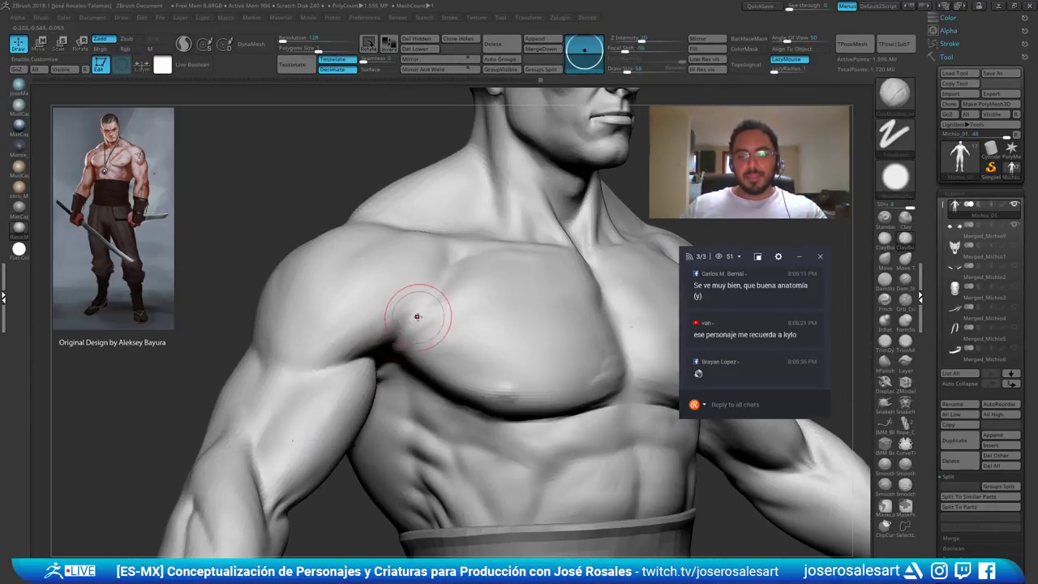
shift+drag(411, 319, 391, 321)
Inspect the torso from below and enlarge the brush to a draw size of 124
mouse_move(388, 330)
ctrl+right_down()
mouse_move(396, 287)
mouse_move(500, 260)
mouse_move(627, 197)
ctrl+right_up()
alt+right_drag(484, 281, 491, 272)
ctrl+right_drag(584, 280, 578, 243)
alt+right_drag(540, 324, 471, 191)
right_drag(471, 191, 478, 334)
mouse_move(612, 320)
right_down()
mouse_move(669, 344)
mouse_move(612, 323)
right_up()
ctrl+right_drag(612, 322, 608, 347)
key(])
key(])
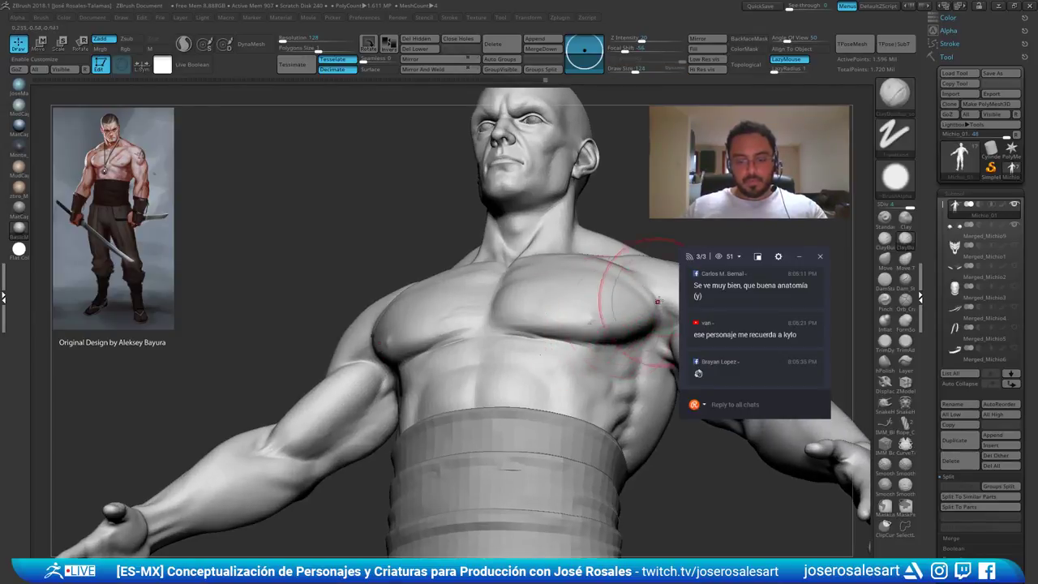
Inflate the lower outer part of the pectorals with the Inflat brush
key(b)
key(i)
key(n)
mouse_move(580, 312)
right_down()
mouse_move(612, 317)
mouse_move(604, 326)
right_up()
drag(598, 322, 595, 325)
right_drag(569, 319, 598, 322)
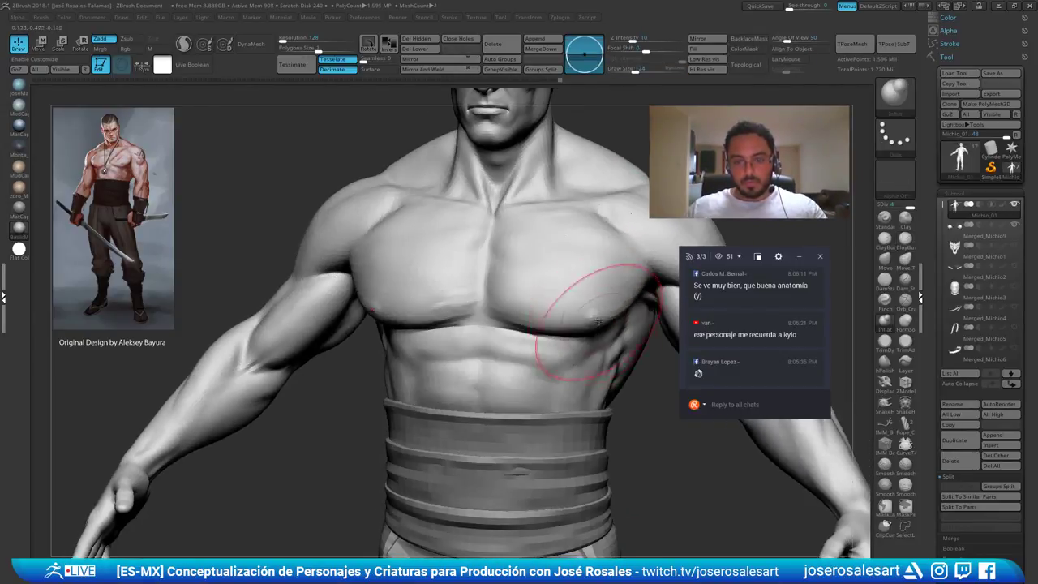
mouse_move(567, 312)
mouse_down()
mouse_move(521, 304)
mouse_move(587, 317)
mouse_up()
right_drag(586, 317, 559, 314)
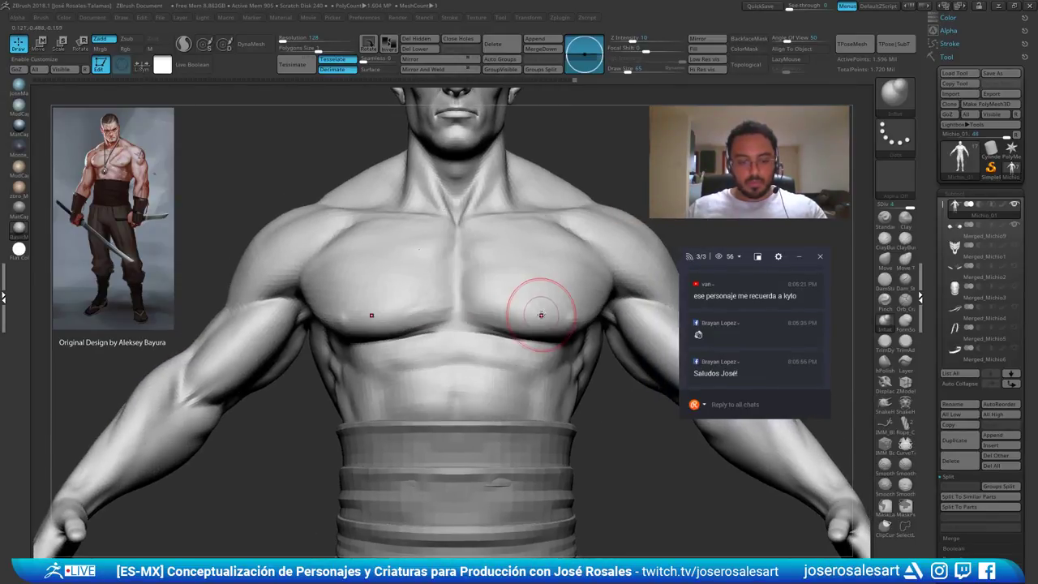
Switch to the Move brush and set its draw size to 99 for reshaping the chest
key(b)
key(m)
key(v)
key(s)
drag(546, 324, 551, 324)
ctrl+right_drag(549, 299, 503, 284)
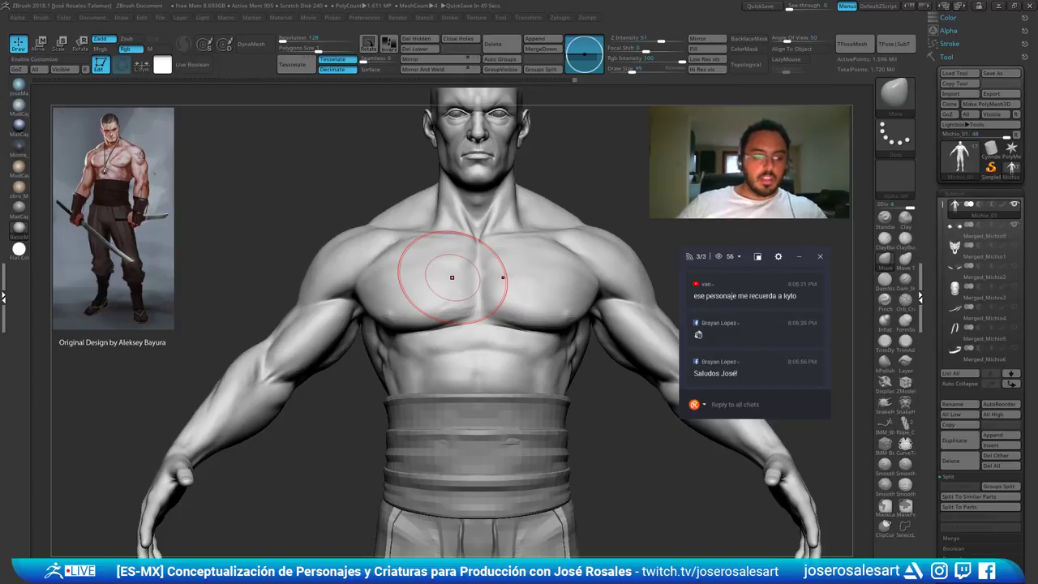
mouse_move(513, 306)
alt+right_down()
mouse_move(514, 250)
mouse_move(539, 264)
alt+right_up()
mouse_move(416, 280)
ctrl+right_down()
mouse_move(441, 273)
mouse_move(432, 278)
mouse_move(435, 261)
ctrl+right_up()
Refine the pectoral surface with ClayBuildup at draw size 62 and smooth its lower part
key(b)
key(c)
key(b)
key([)
mouse_move(374, 249)
right_down()
mouse_move(438, 245)
mouse_move(401, 252)
mouse_move(474, 228)
mouse_move(501, 205)
right_up()
right_drag(431, 236, 517, 255)
mouse_move(449, 271)
right_down()
mouse_move(422, 258)
mouse_move(446, 214)
right_up()
shift+drag(447, 254, 433, 264)
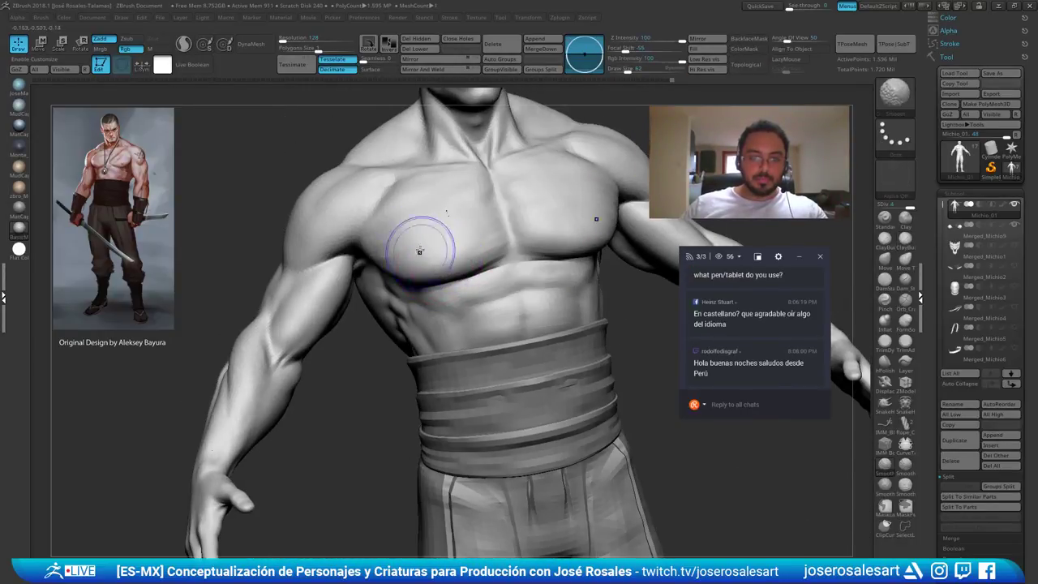
right_drag(441, 216, 439, 261)
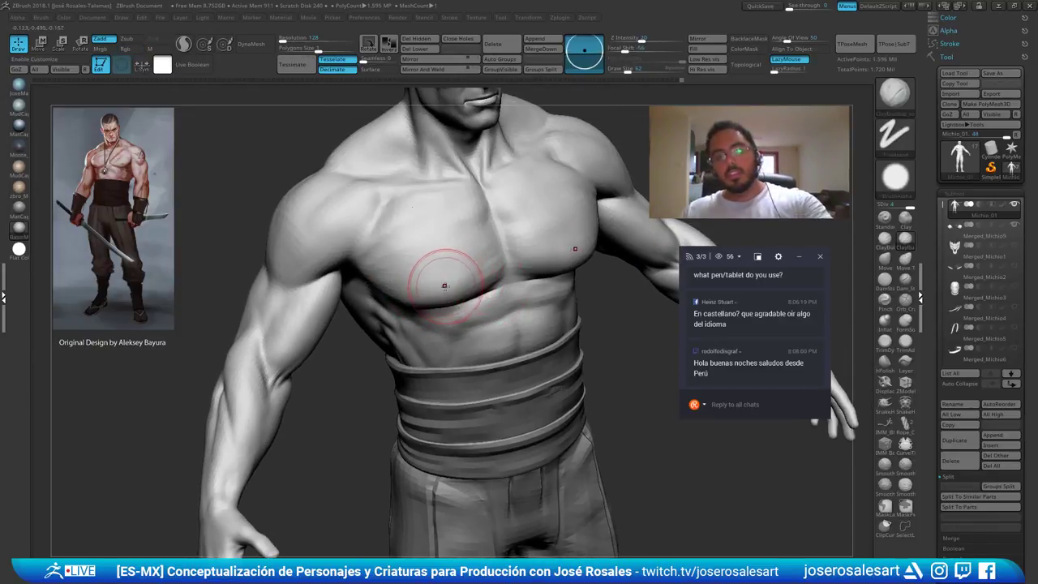
Build up the lower and outer pectoral toward the armpit with clay strokes and smooth the result
right_drag(338, 307, 525, 292)
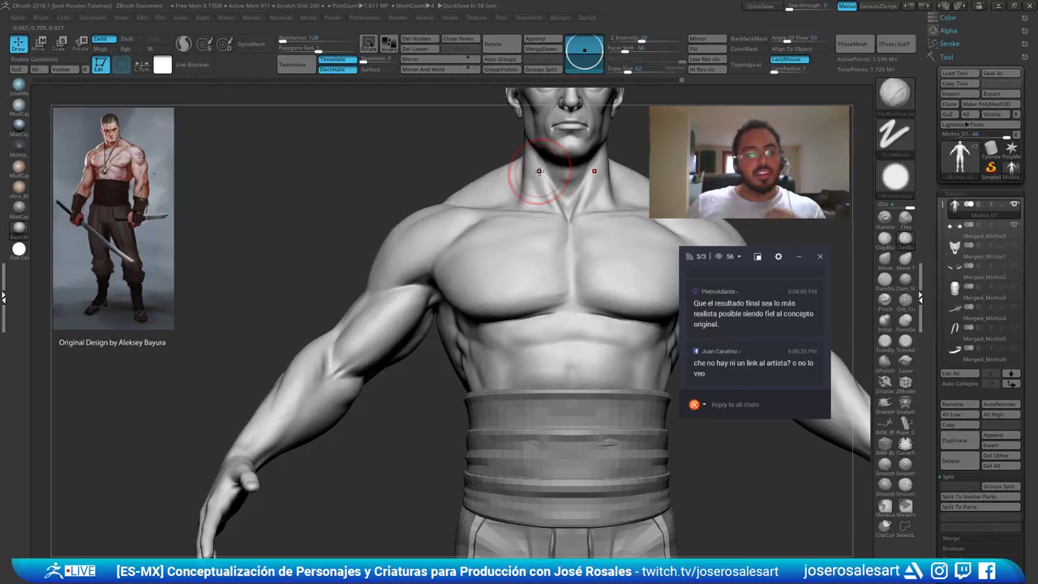
alt+right_drag(570, 262, 519, 256)
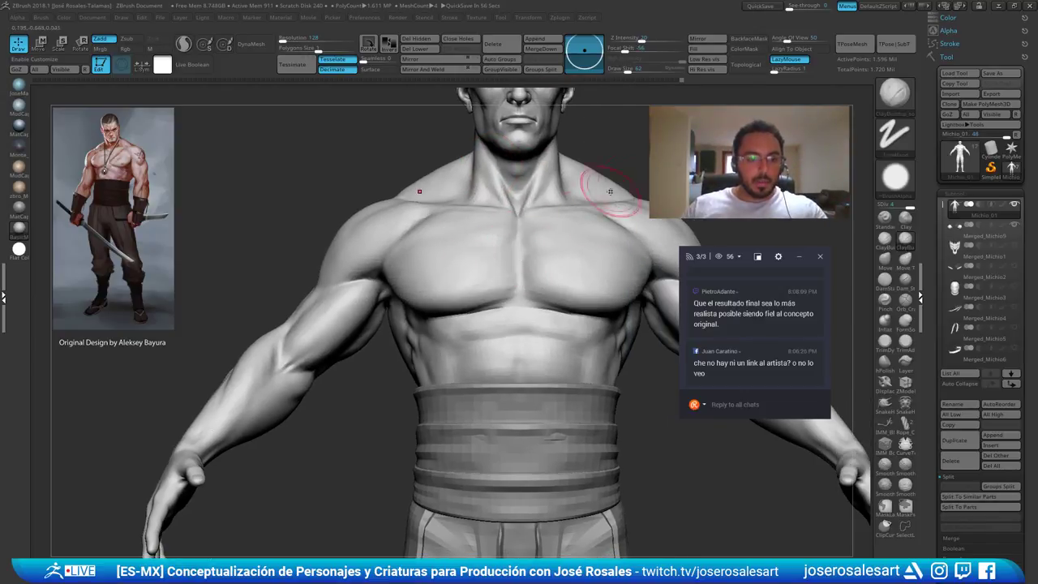
alt+right_drag(545, 203, 442, 257)
right_drag(515, 269, 480, 271)
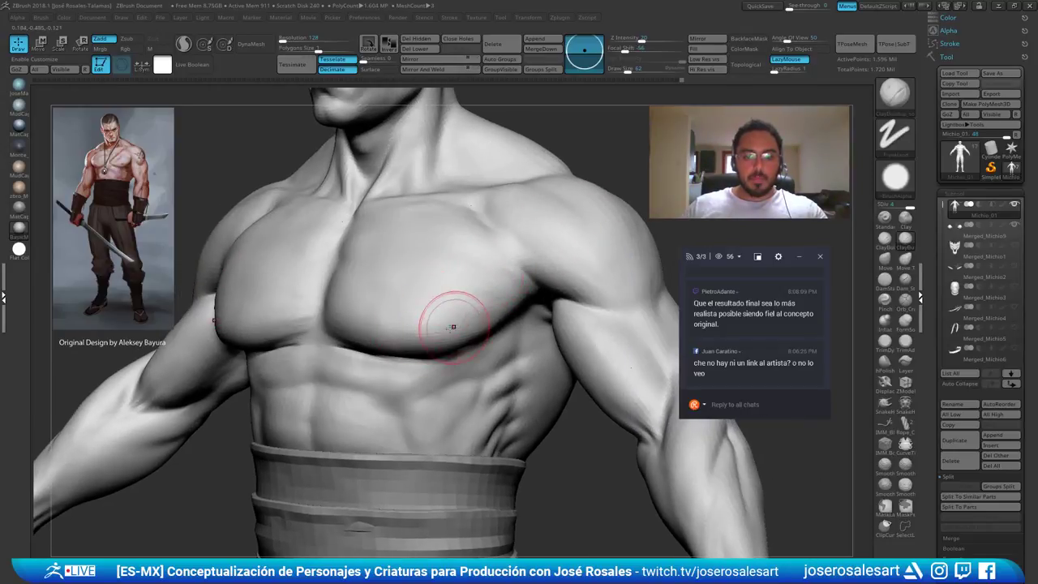
mouse_move(426, 332)
right_down()
mouse_move(406, 328)
mouse_move(473, 308)
right_up()
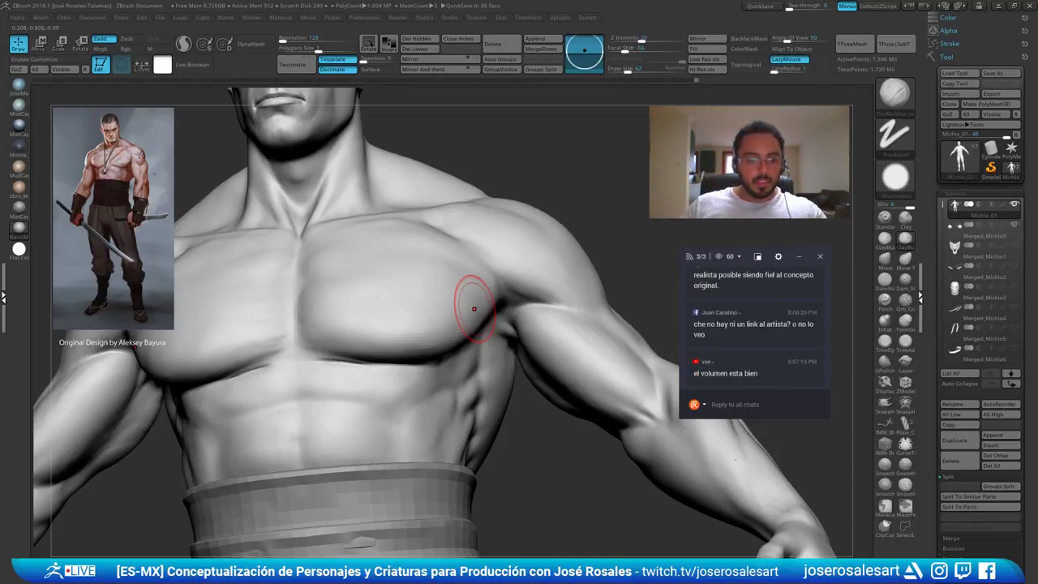
mouse_move(353, 271)
right_down()
mouse_move(386, 312)
mouse_move(436, 300)
right_up()
mouse_move(410, 306)
mouse_down()
mouse_move(374, 332)
mouse_move(364, 322)
mouse_move(403, 345)
mouse_up()
mouse_move(468, 313)
shift+mouse_down()
mouse_move(454, 328)
mouse_move(464, 337)
shift+mouse_up()
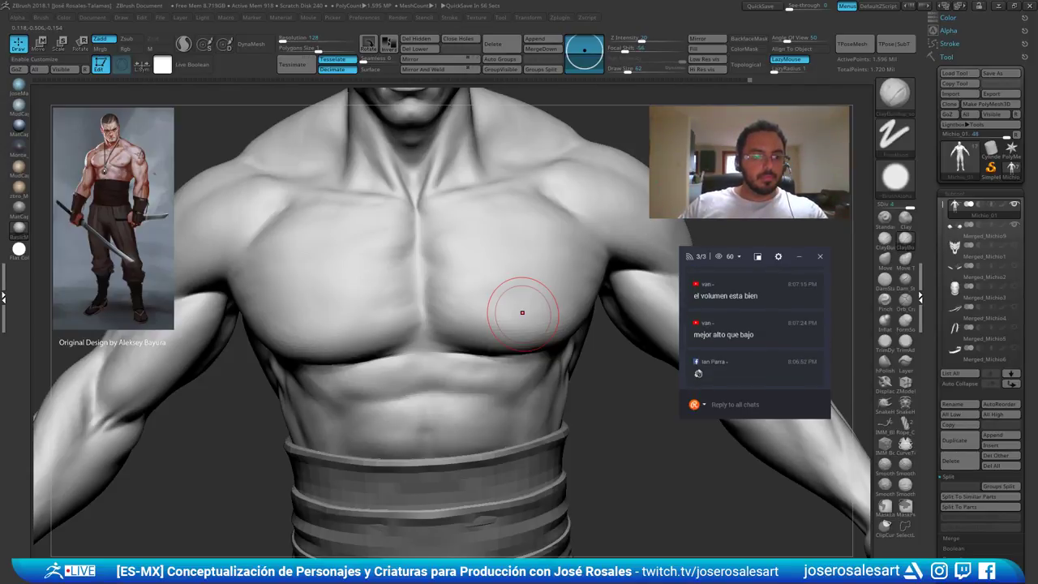
Work over the front deltoid, armpit and inner upper arm with the ClayBuildup brush
alt+right_drag(472, 270, 519, 293)
mouse_move(324, 254)
right_down()
mouse_move(373, 266)
mouse_move(397, 308)
right_up()
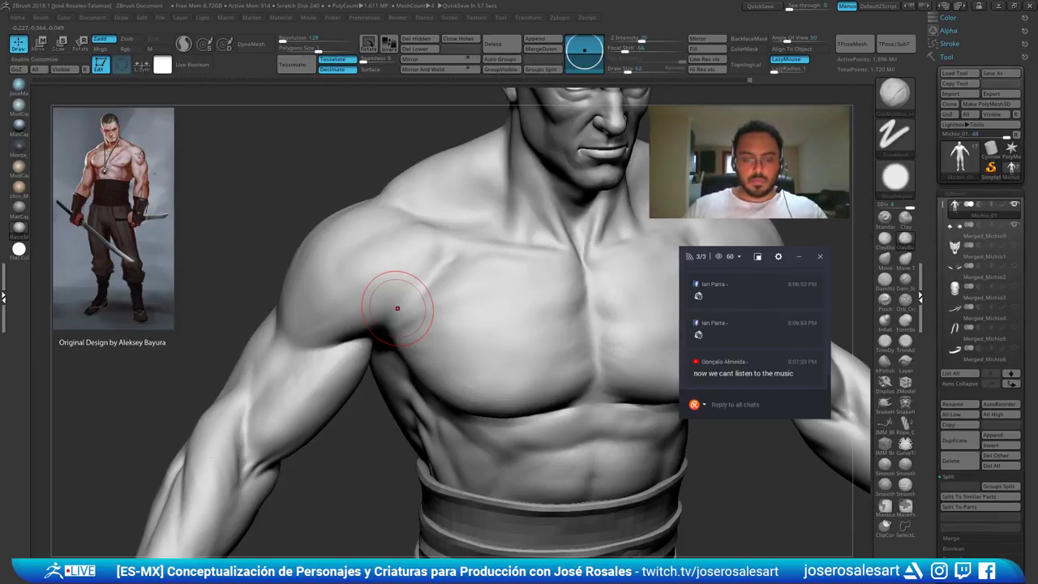
drag(196, 553, 231, 467)
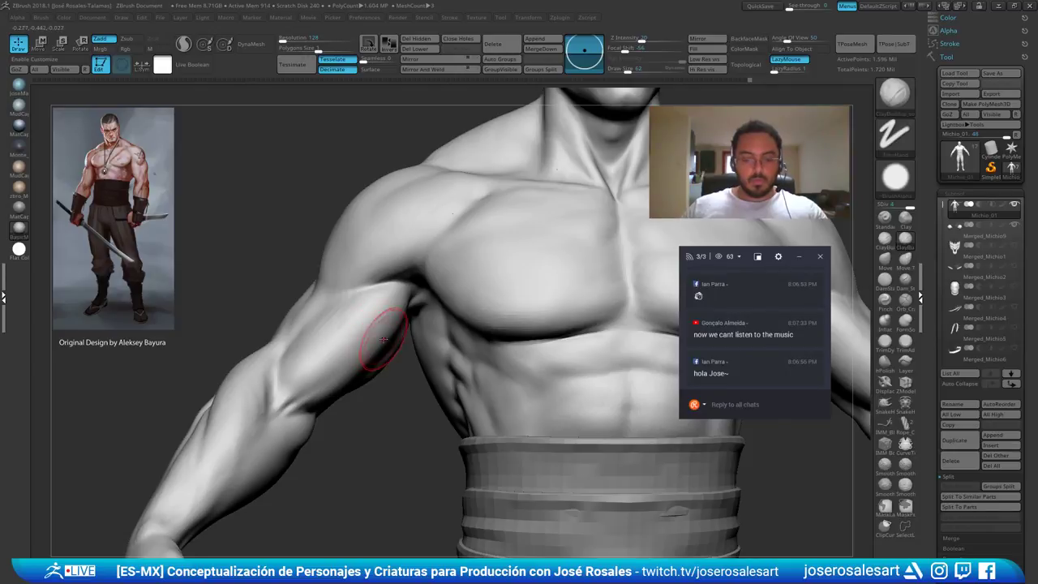
drag(397, 363, 353, 357)
drag(339, 428, 376, 462)
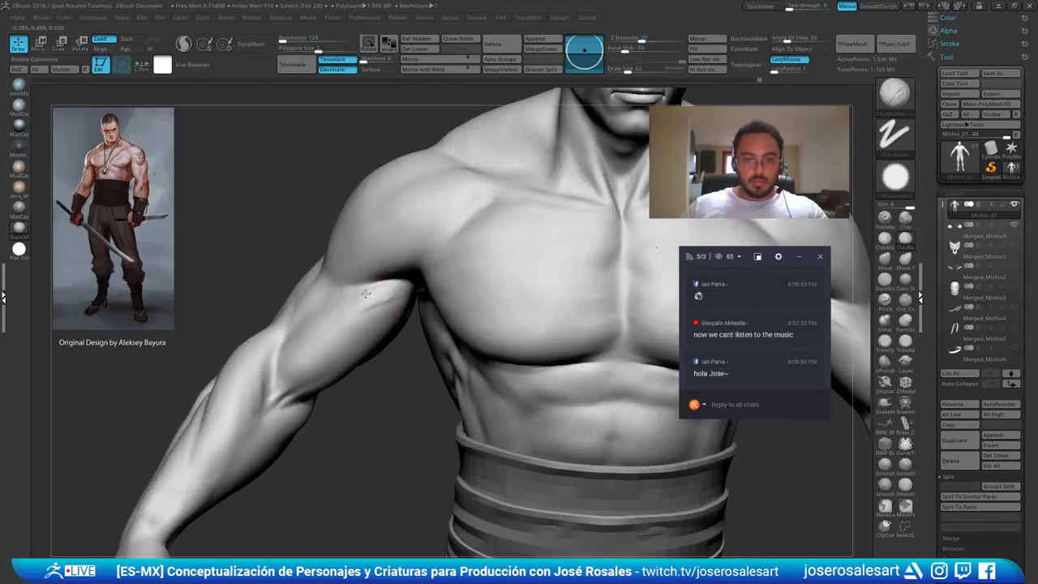
Sculpt the biceps volume from below the deltoid toward the elbow with ClayBuildup strokes
drag(371, 288, 333, 315)
mouse_move(375, 406)
mouse_down()
mouse_move(397, 415)
mouse_move(411, 389)
mouse_up()
mouse_move(349, 297)
mouse_down()
mouse_move(309, 345)
mouse_move(324, 339)
mouse_up()
mouse_move(329, 441)
mouse_down()
mouse_move(323, 414)
mouse_move(340, 442)
mouse_move(316, 426)
mouse_up()
drag(409, 325, 430, 306)
mouse_move(365, 454)
mouse_down()
mouse_move(385, 442)
mouse_move(394, 467)
mouse_up()
mouse_move(425, 322)
right_down()
mouse_move(444, 359)
mouse_move(452, 348)
right_up()
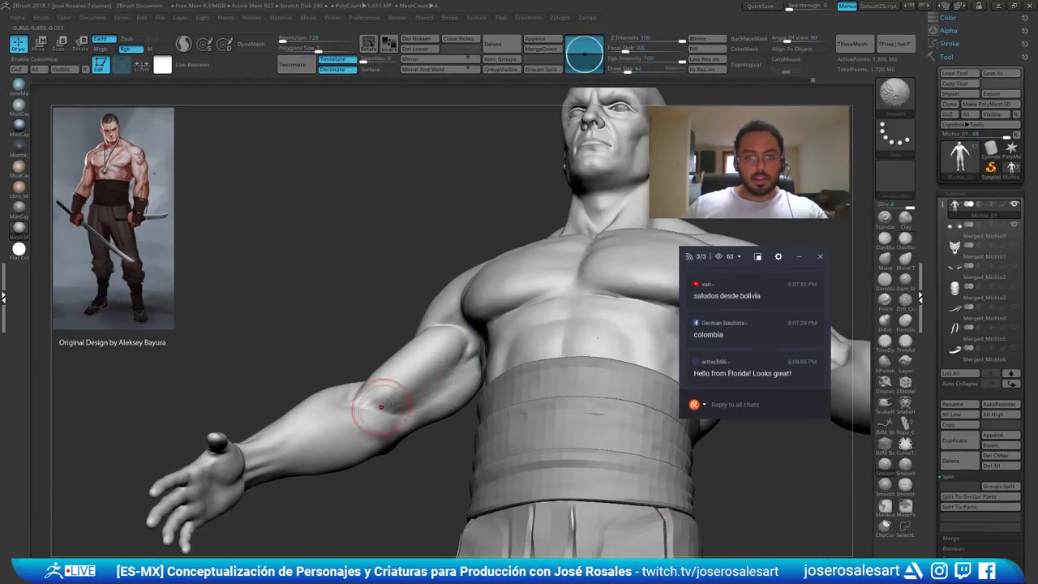
Smooth the clay strokes along the biceps and check the arm from several angles
shift+drag(413, 385, 434, 362)
mouse_move(434, 363)
right_down()
mouse_move(422, 354)
mouse_move(455, 342)
mouse_move(422, 381)
mouse_move(401, 395)
mouse_move(394, 386)
right_up()
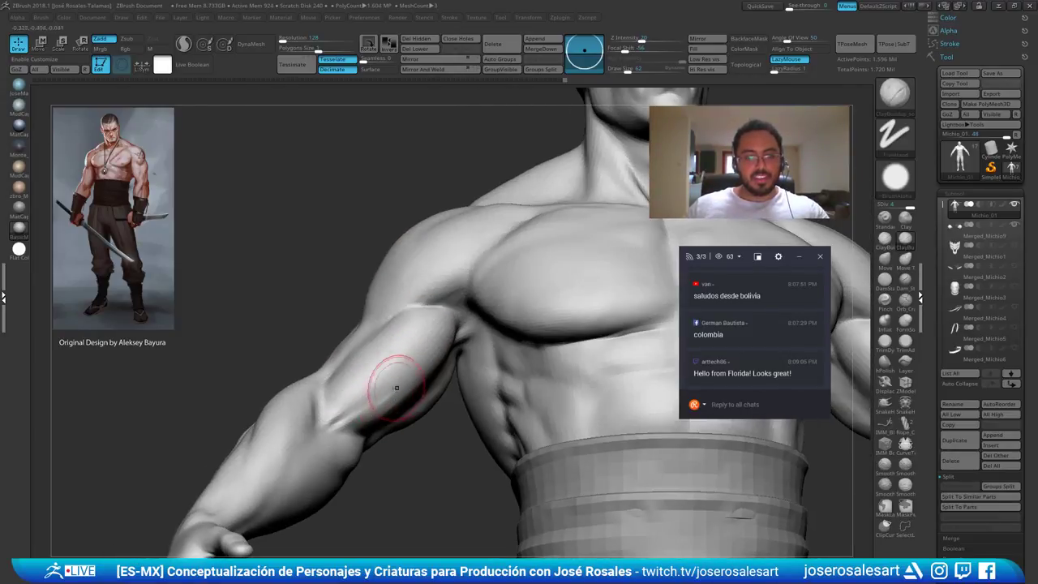
shift+drag(394, 389, 430, 363)
mouse_move(435, 359)
ctrl+right_down()
mouse_move(443, 373)
mouse_move(300, 391)
ctrl+right_up()
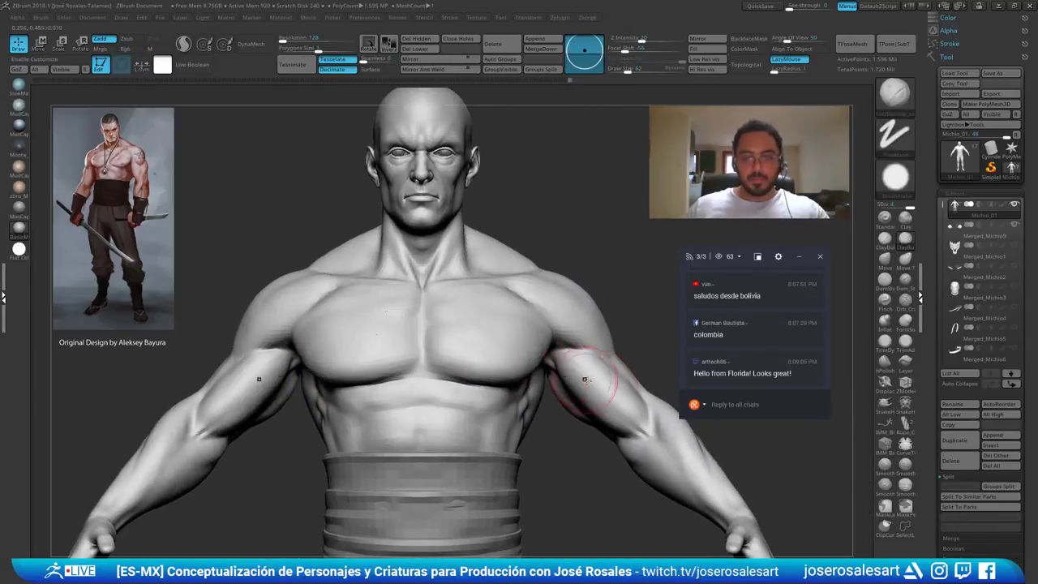
right_drag(591, 359, 618, 364)
alt+right_drag(357, 351, 444, 319)
Swell the forms around the inner elbow with the Inflate brush, reducing the draw size to 42, and smooth the lower biceps
key(b)
key(i)
key(n)
mouse_move(343, 357)
ctrl+right_down()
mouse_move(397, 345)
mouse_move(386, 337)
ctrl+right_up()
key(bracketleft)
key(bracketleft)
key(bracketleft)
right_drag(354, 391, 406, 351)
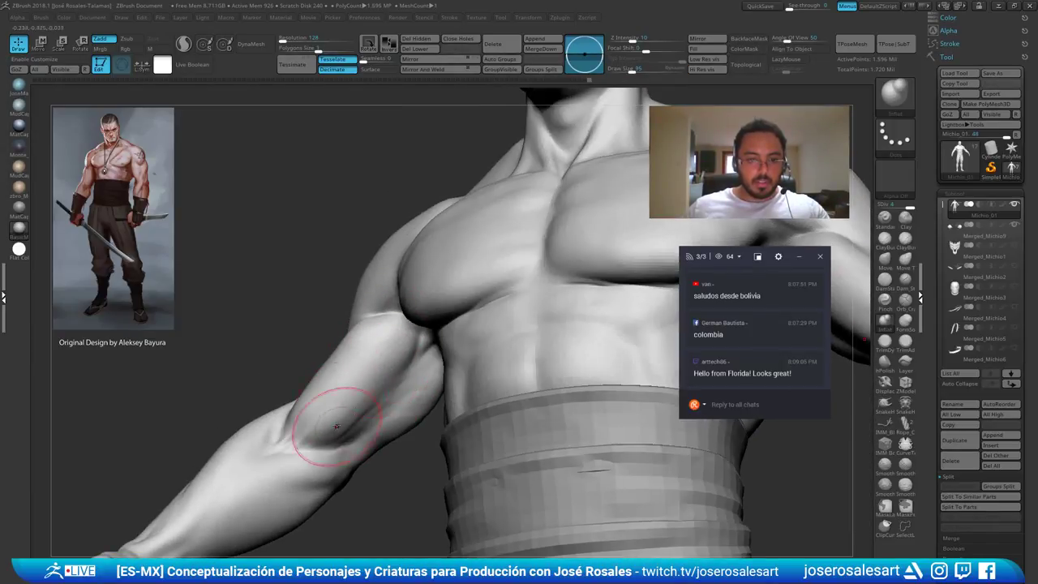
right_drag(338, 427, 368, 450)
mouse_move(303, 427)
mouse_down()
mouse_move(296, 417)
mouse_move(283, 451)
mouse_up()
mouse_move(325, 424)
right_down()
mouse_move(336, 426)
mouse_move(308, 419)
mouse_move(334, 416)
mouse_move(318, 422)
right_up()
key([)
shift+drag(322, 422, 324, 423)
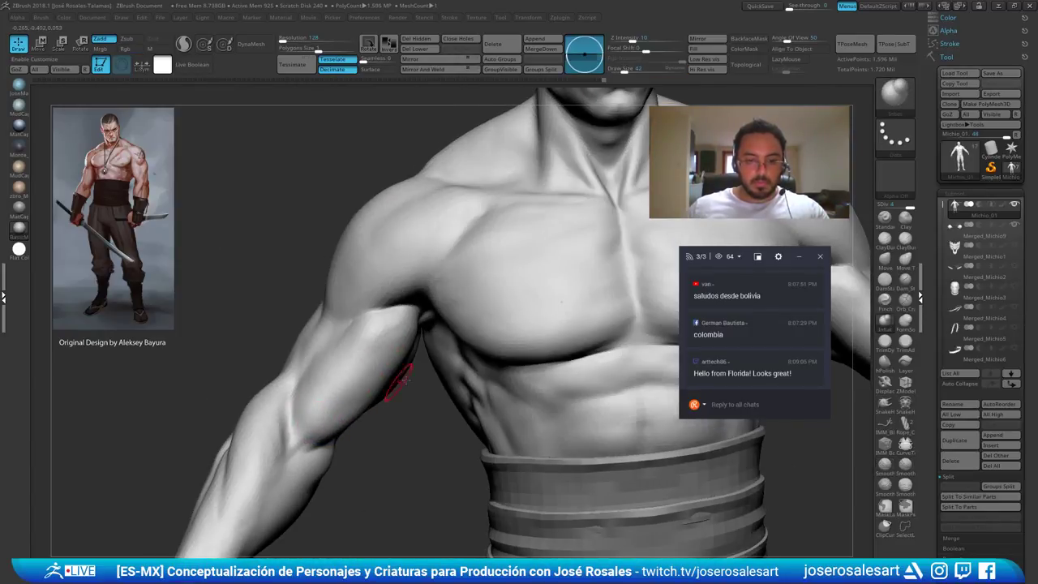
Smooth the lower biceps at the inner elbow with the Smooth Stronger brush, and set a different smoothing brush when done
ctrl+right_drag(746, 434, 757, 436)
click(906, 470)
click(857, 494)
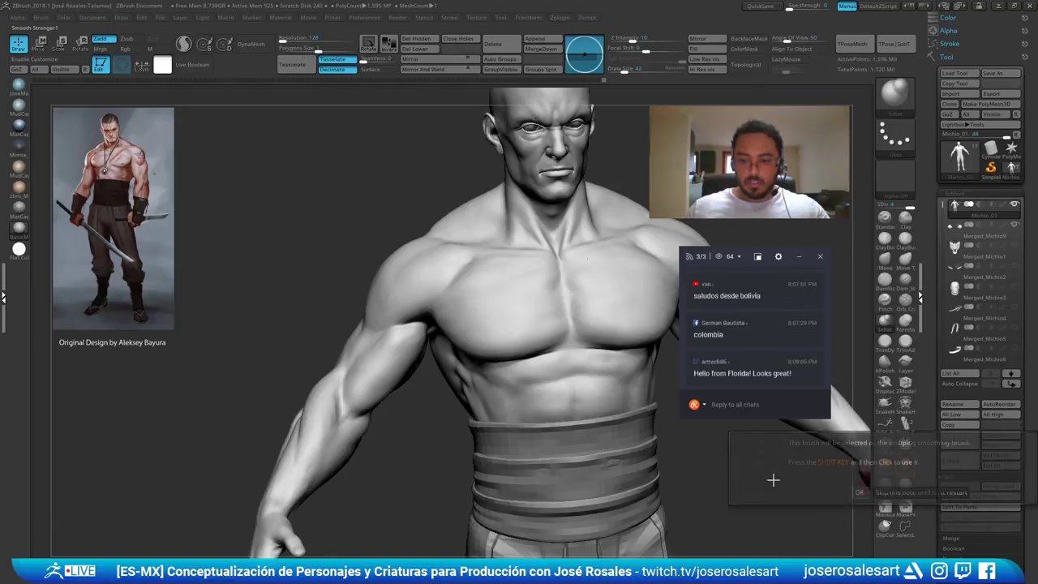
right_drag(312, 422, 358, 415)
ctrl+right_drag(358, 415, 367, 412)
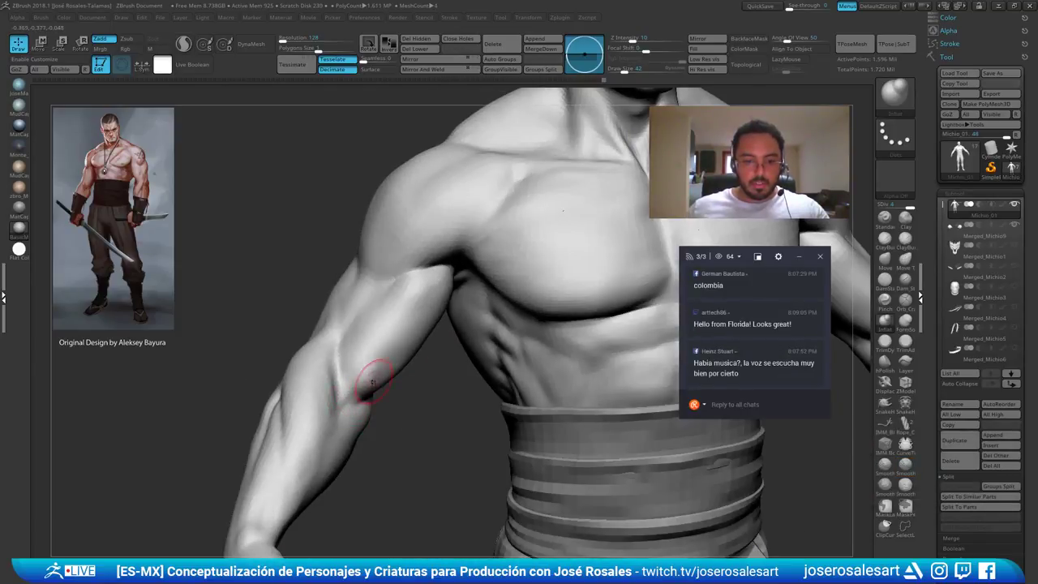
shift+drag(366, 372, 369, 380)
mouse_move(448, 356)
right_down()
mouse_move(421, 358)
mouse_move(486, 349)
mouse_move(415, 366)
mouse_move(510, 342)
right_up()
click(886, 481)
click(851, 488)
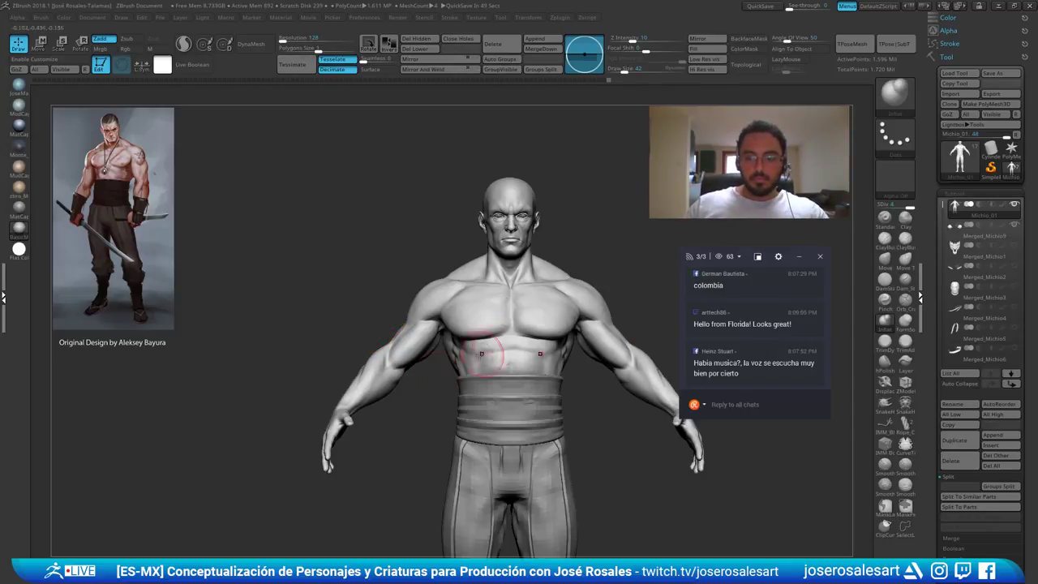
Refine the biceps of the opposite arm using ClayBuildup at draw size 58 and smooth its surface
ctrl+right_drag(493, 347, 495, 376)
alt+right_drag(475, 268, 408, 341)
right_drag(442, 233, 312, 247)
right_drag(568, 253, 462, 292)
mouse_move(518, 276)
alt+right_down()
mouse_move(647, 288)
mouse_move(444, 325)
mouse_move(351, 435)
mouse_move(357, 386)
alt+right_up()
mouse_move(406, 340)
alt+right_down()
mouse_move(486, 373)
mouse_move(430, 381)
alt+right_up()
key(b)
key(c)
key(b)
mouse_move(504, 329)
ctrl+right_down()
mouse_move(514, 357)
mouse_move(504, 344)
mouse_move(535, 335)
mouse_move(511, 354)
mouse_move(464, 362)
mouse_move(479, 372)
mouse_move(458, 361)
ctrl+right_up()
key(bracketleft)
key(bracketleft)
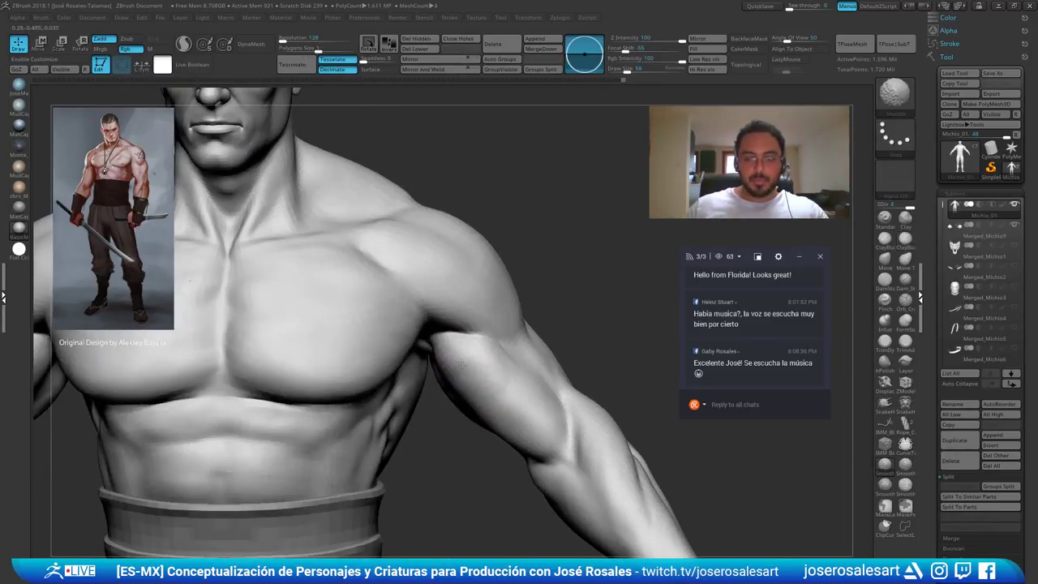
mouse_move(521, 388)
right_down()
mouse_move(512, 373)
mouse_move(487, 368)
right_up()
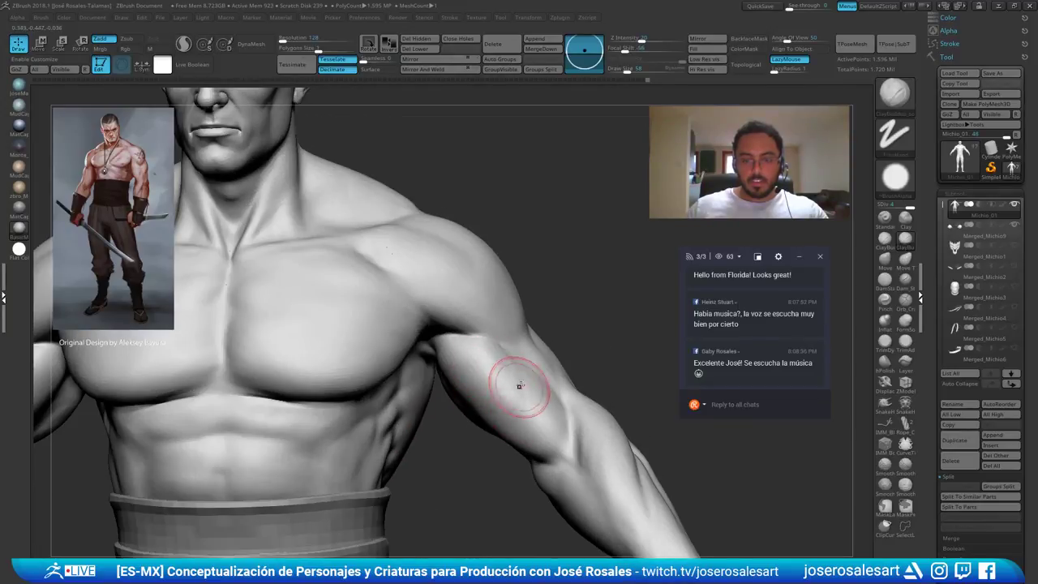
shift+drag(483, 390, 507, 416)
Carve the crease where the deltoid meets the upper arm with the DamStandard brush
mouse_move(488, 406)
right_down()
mouse_move(458, 347)
mouse_move(470, 322)
mouse_move(508, 341)
right_up()
key(b)
key(d)
key(s)
drag(519, 311, 486, 339)
Isolate the torso polygroup so the arms are hidden and the armpit area is exposed
mouse_move(450, 358)
right_down()
mouse_move(433, 359)
mouse_move(475, 320)
mouse_move(606, 309)
mouse_move(700, 327)
right_up()
key(shift+f)
ctrl+shift+click(510, 357)
mouse_move(519, 357)
right_down()
mouse_move(577, 347)
mouse_move(579, 337)
mouse_move(523, 344)
right_up()
key(shift+f)
mouse_move(523, 344)
alt+right_down()
mouse_move(494, 336)
mouse_move(477, 349)
mouse_move(502, 331)
alt+right_up()
mouse_move(396, 381)
right_down()
mouse_move(473, 350)
mouse_move(480, 320)
right_up()
Build up the lower outer edge of the pectoral toward the armpit with ClayBuildup strokes
key(b)
key(c)
key(b)
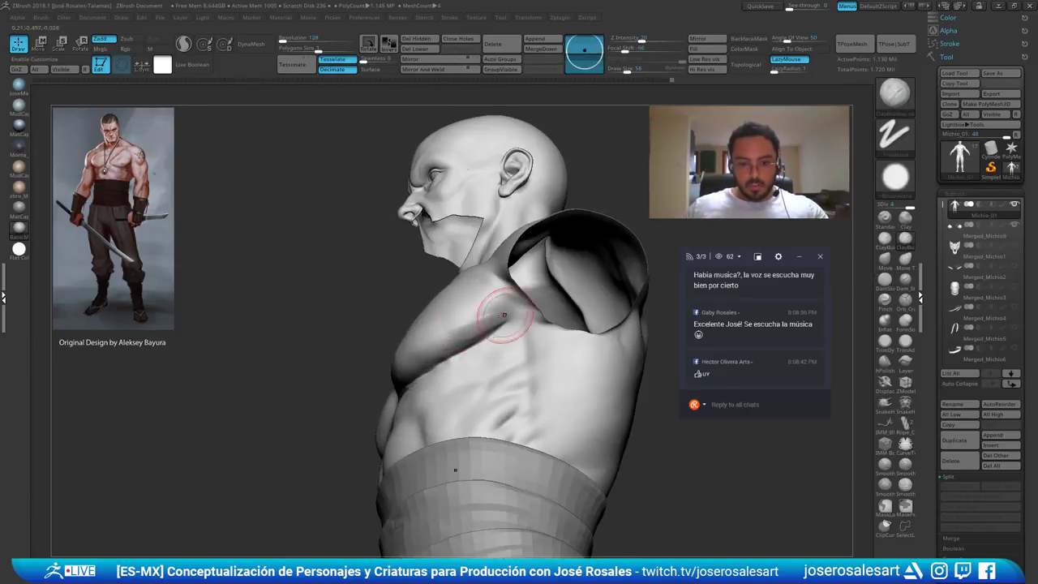
right_drag(418, 345, 487, 328)
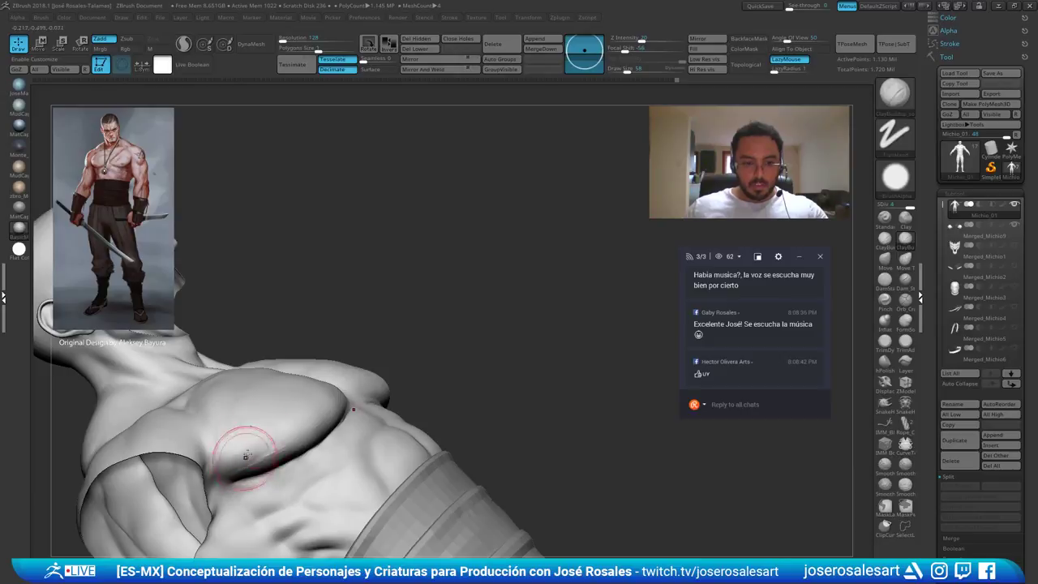
mouse_move(250, 462)
mouse_down()
mouse_move(300, 439)
mouse_move(239, 469)
mouse_up()
key(])
drag(271, 426, 288, 440)
key([)
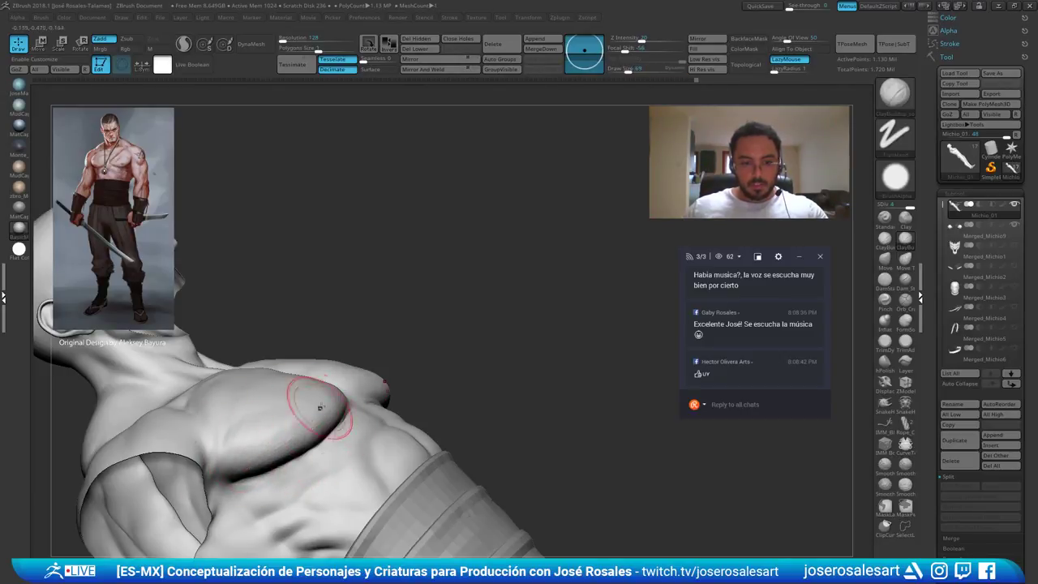
Smooth the lower pectoral from the armpit side toward the sternum
right_drag(311, 417, 276, 422)
shift+drag(285, 438, 269, 415)
right_drag(322, 414, 300, 419)
shift+drag(299, 419, 300, 395)
right_drag(299, 394, 340, 412)
shift+drag(340, 412, 354, 427)
right_drag(354, 427, 367, 315)
mouse_move(457, 347)
alt+right_down()
mouse_move(403, 352)
mouse_move(458, 351)
mouse_move(459, 338)
mouse_move(470, 351)
alt+right_up()
mouse_move(470, 350)
ctrl+right_down()
mouse_move(489, 367)
mouse_move(476, 364)
mouse_move(513, 351)
ctrl+right_up()
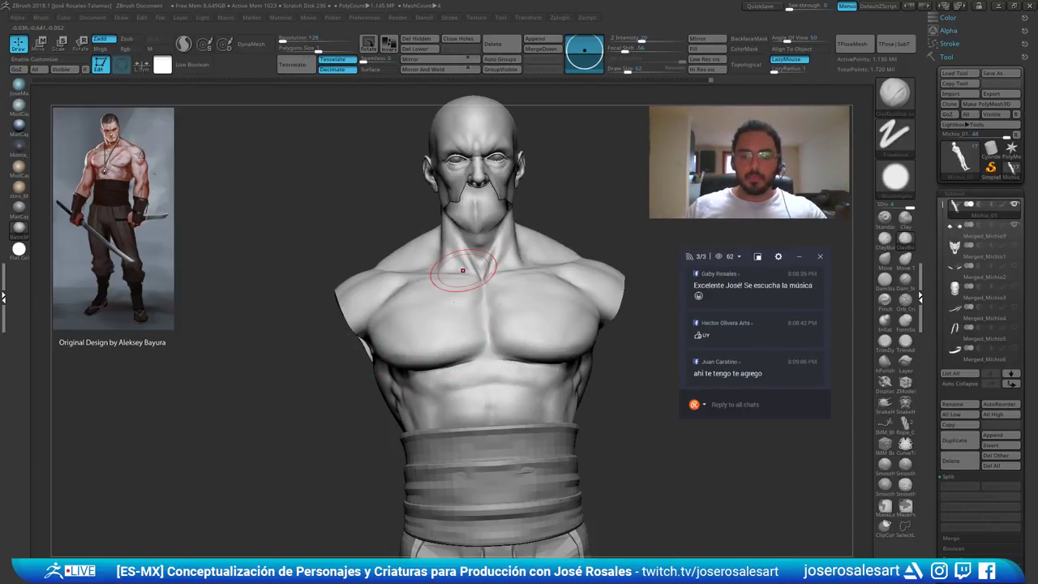
Build up the upper abdomen just beneath the pectoral with ClayBuildup at draw size 58
ctrl+right_drag(472, 384, 547, 405)
right_drag(495, 378, 484, 406)
right_click(470, 428)
key(s)
drag(535, 378, 530, 378)
right_drag(451, 389, 496, 396)
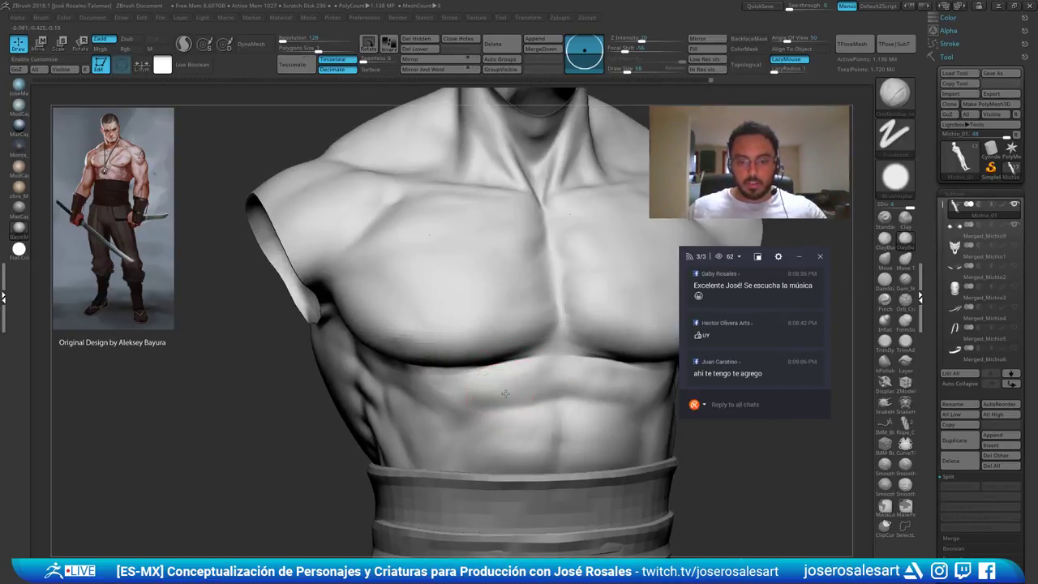
drag(514, 379, 559, 396)
right_drag(558, 396, 538, 389)
Add clay volume at the center of the upper abdomen, just below the sternum
drag(542, 384, 530, 372)
ctrl+right_drag(531, 371, 538, 374)
right_drag(538, 375, 501, 383)
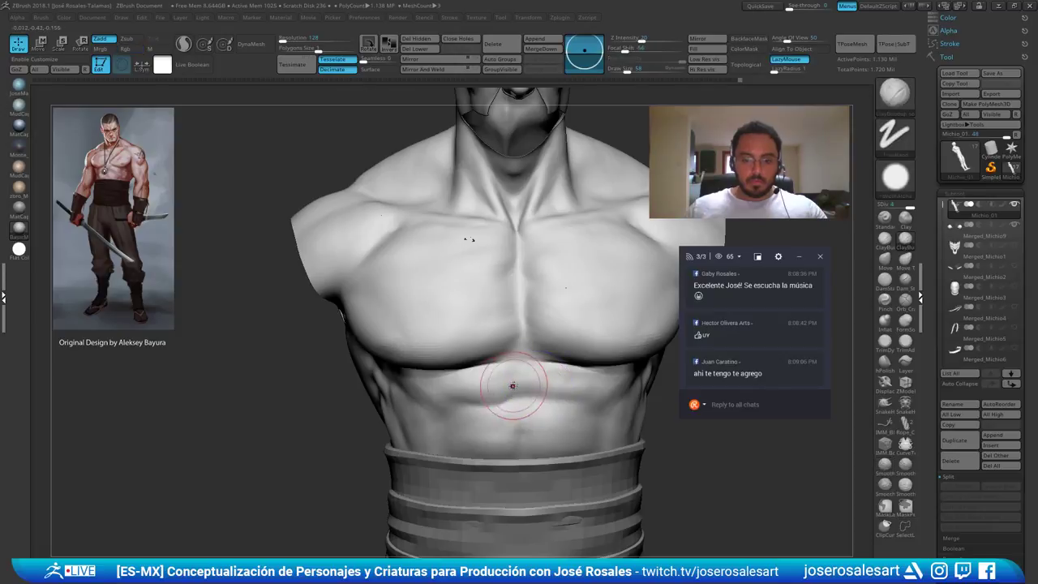
mouse_move(546, 361)
ctrl+right_down()
mouse_move(563, 382)
mouse_move(482, 394)
mouse_move(497, 396)
mouse_move(475, 387)
mouse_move(435, 406)
mouse_move(543, 385)
mouse_move(526, 396)
mouse_move(537, 417)
mouse_move(560, 393)
ctrl+right_up()
drag(553, 400, 551, 391)
mouse_move(551, 391)
ctrl+right_down()
mouse_move(563, 415)
mouse_move(574, 391)
mouse_move(531, 375)
mouse_move(547, 344)
ctrl+right_up()
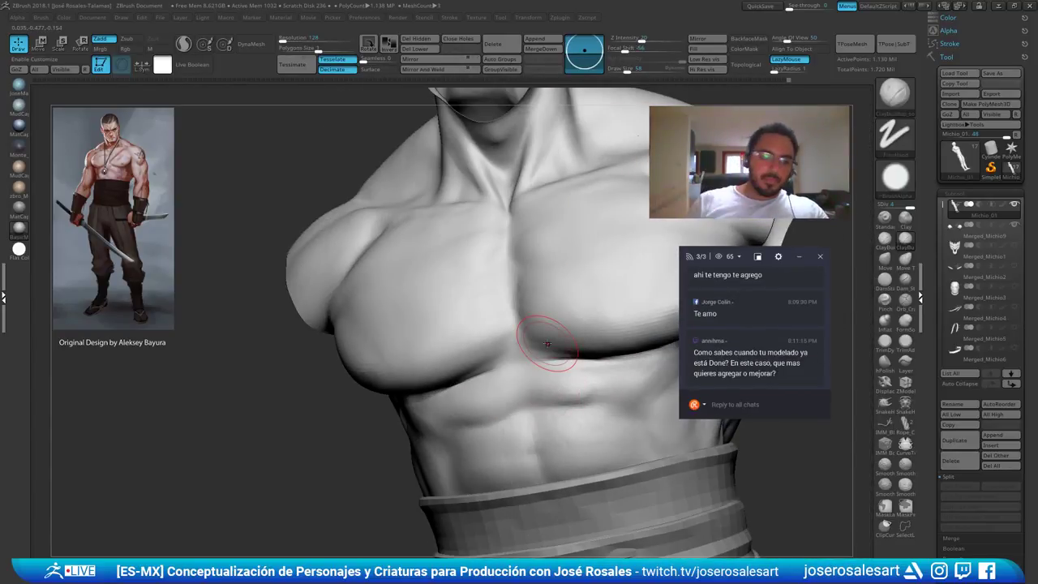
Smooth the upper abdominal forms beneath both pectorals
mouse_move(588, 396)
right_down()
mouse_move(593, 316)
mouse_move(607, 394)
right_up()
shift+drag(606, 394, 559, 388)
right_drag(560, 387, 456, 403)
shift+drag(456, 403, 449, 405)
mouse_move(449, 405)
right_down()
mouse_move(372, 385)
mouse_move(454, 320)
mouse_move(548, 317)
right_up()
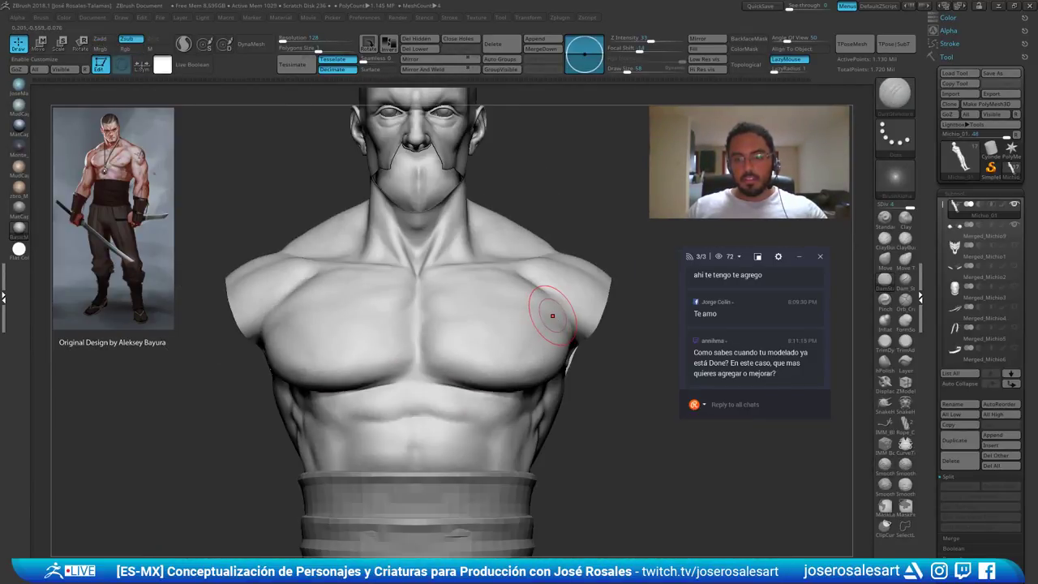
Detail the upper abdominal midline and the base of the sternum with ClayBuildup at draw size 30
mouse_move(428, 369)
right_down()
mouse_move(415, 412)
mouse_move(432, 404)
right_up()
key(b)
key(c)
key(b)
key(s)
drag(433, 409, 428, 411)
mouse_move(428, 411)
right_down()
mouse_move(379, 381)
mouse_move(404, 423)
mouse_move(434, 396)
mouse_move(434, 413)
mouse_move(421, 403)
mouse_move(475, 359)
mouse_move(417, 377)
mouse_move(493, 394)
mouse_move(495, 383)
mouse_move(568, 405)
right_up()
mouse_move(438, 402)
right_down()
mouse_move(495, 397)
mouse_move(405, 383)
right_up()
ctrl+right_drag(406, 383, 374, 365)
right_drag(478, 377, 527, 389)
ctrl+right_drag(452, 325, 509, 379)
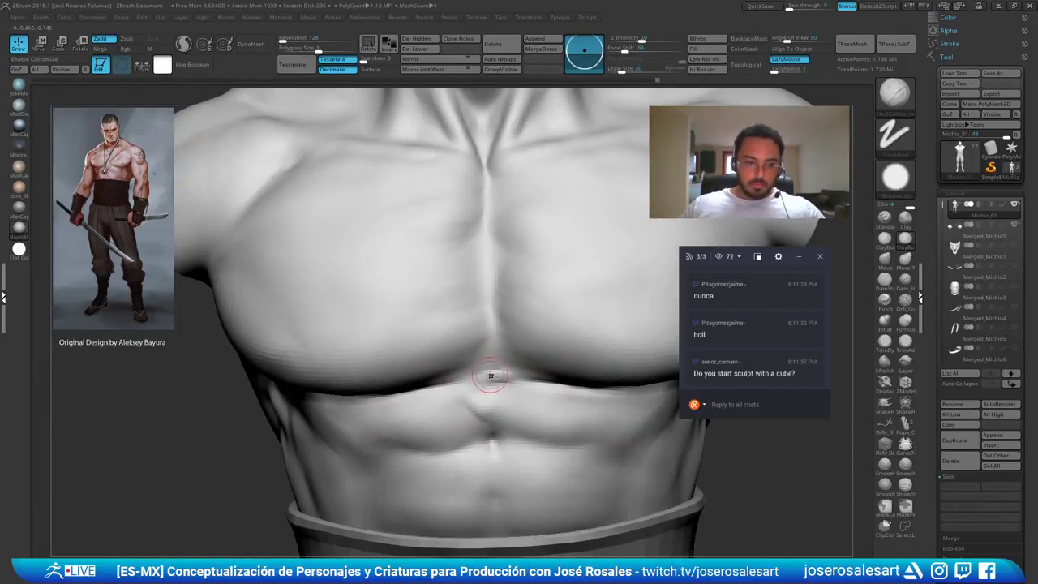
drag(510, 378, 504, 374)
mouse_move(504, 375)
ctrl+right_down()
mouse_move(503, 359)
mouse_move(475, 357)
mouse_move(504, 361)
ctrl+right_up()
mouse_move(504, 361)
ctrl+right_down()
mouse_move(529, 388)
mouse_move(483, 344)
ctrl+right_up()
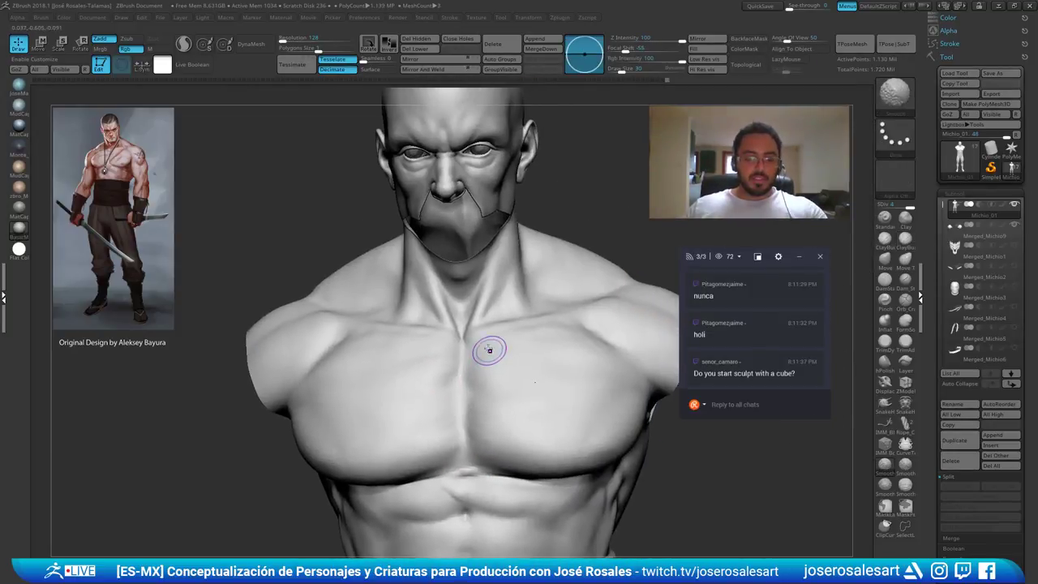
Unhide the whole body and drop to the lowest subdivision level to examine the base mesh
key(shift+f)
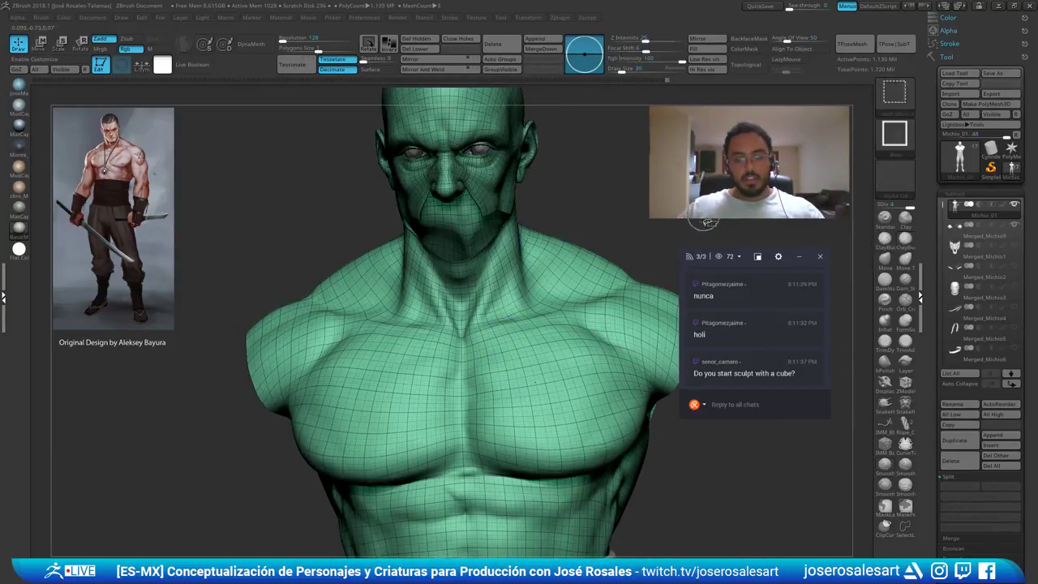
ctrl+shift+click(628, 221)
alt+right_drag(567, 204, 527, 281)
key(shift+d)
key(shift+d)
key(shift+d)
ctrl+right_drag(527, 280, 578, 276)
mouse_move(541, 328)
right_down()
mouse_move(503, 332)
mouse_move(551, 336)
right_up()
mouse_move(454, 339)
right_down()
mouse_move(491, 340)
mouse_move(559, 319)
right_up()
mouse_move(437, 257)
right_down()
mouse_move(394, 308)
mouse_move(365, 315)
right_up()
right_drag(571, 335, 561, 358)
Isolate the torso polygroup and return the mesh to subdivision level 4
key(shift+f)
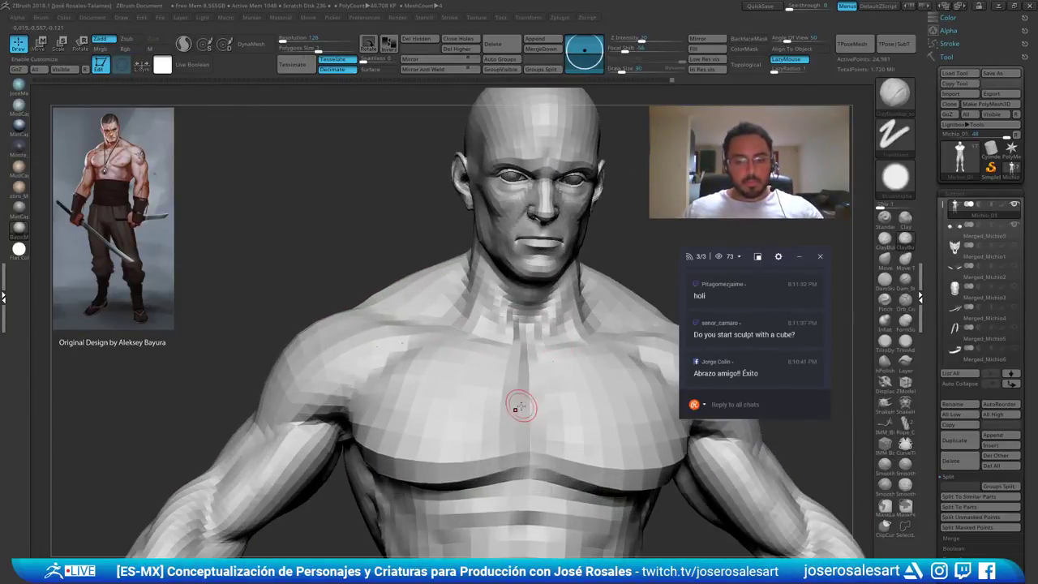
ctrl+shift+click(549, 397)
key(ctrl+d)
key(ctrl+d)
key(ctrl+d)
ctrl+right_drag(609, 363, 559, 340)
ctrl+right_drag(389, 240, 483, 300)
shift+right_drag(389, 287, 607, 341)
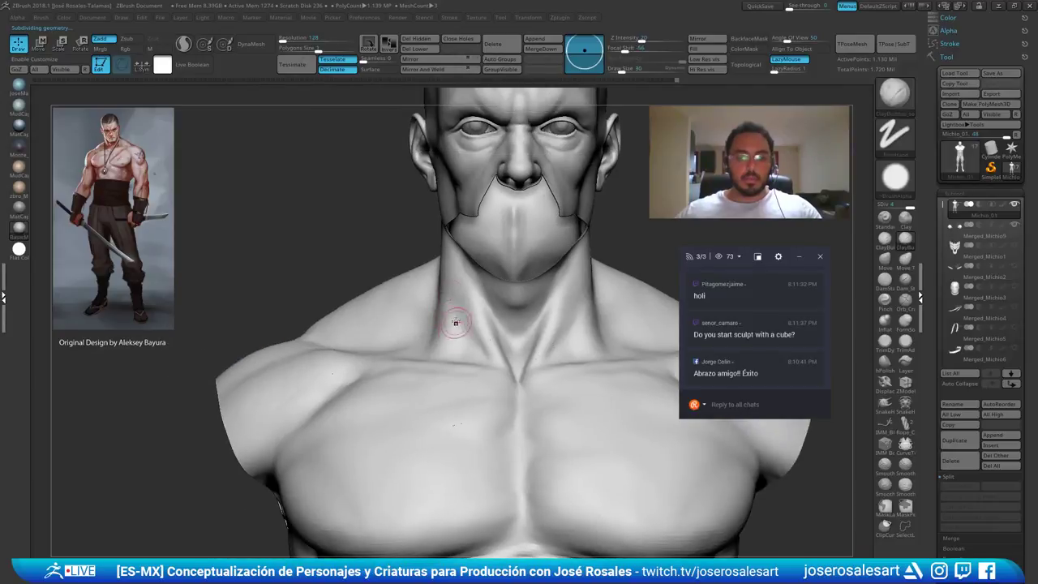
Add a fine clay stroke at the pit of the neck with ClayBuildup at draw size 21
mouse_move(494, 359)
right_down()
mouse_move(522, 245)
mouse_move(509, 280)
mouse_move(531, 328)
mouse_move(519, 353)
mouse_move(488, 370)
mouse_move(526, 376)
mouse_move(507, 381)
mouse_move(517, 377)
right_up()
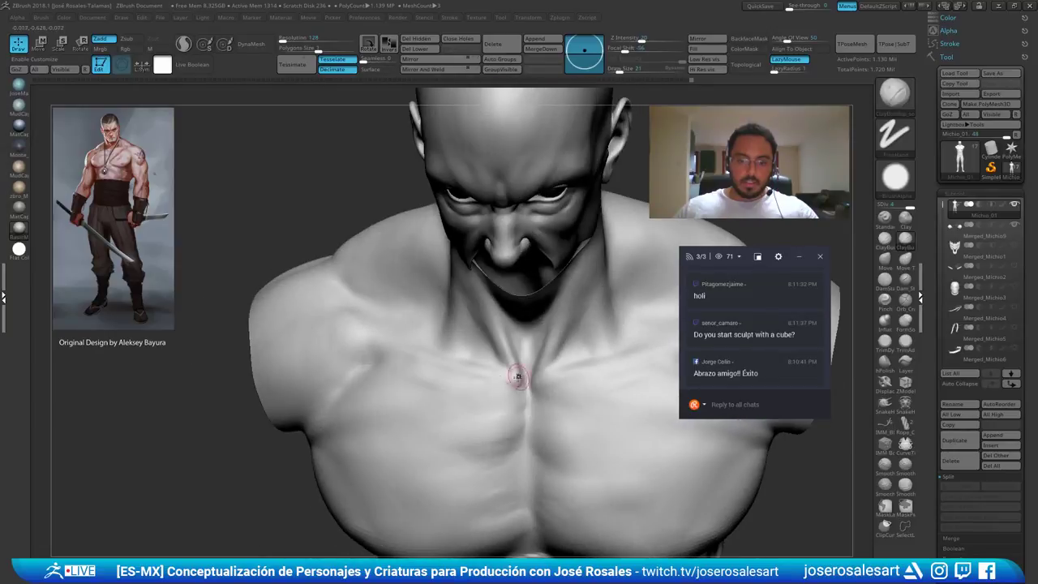
drag(514, 375, 519, 379)
mouse_move(519, 380)
right_down()
mouse_move(526, 363)
mouse_move(535, 399)
mouse_move(550, 308)
mouse_move(459, 364)
mouse_move(470, 370)
mouse_move(490, 356)
mouse_move(463, 338)
mouse_move(502, 352)
mouse_move(530, 323)
mouse_move(511, 344)
right_up()
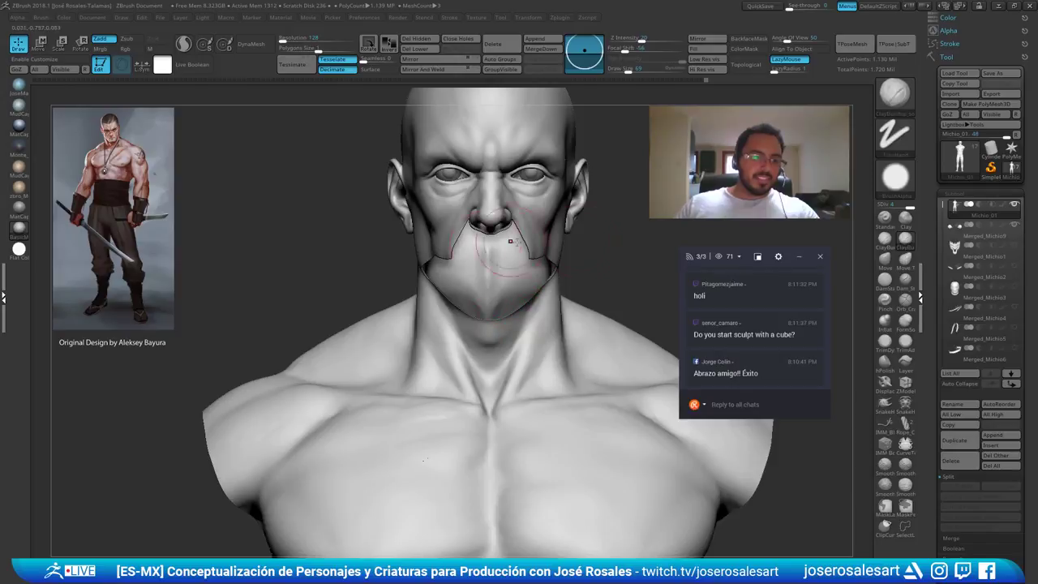
Build up the inner ends of the clavicles at the neck base with ClayBuildup at draw size 45
mouse_move(375, 348)
alt+right_down()
mouse_move(486, 348)
mouse_move(479, 387)
mouse_move(498, 364)
mouse_move(417, 350)
alt+right_up()
drag(491, 356, 507, 349)
right_drag(508, 349, 541, 360)
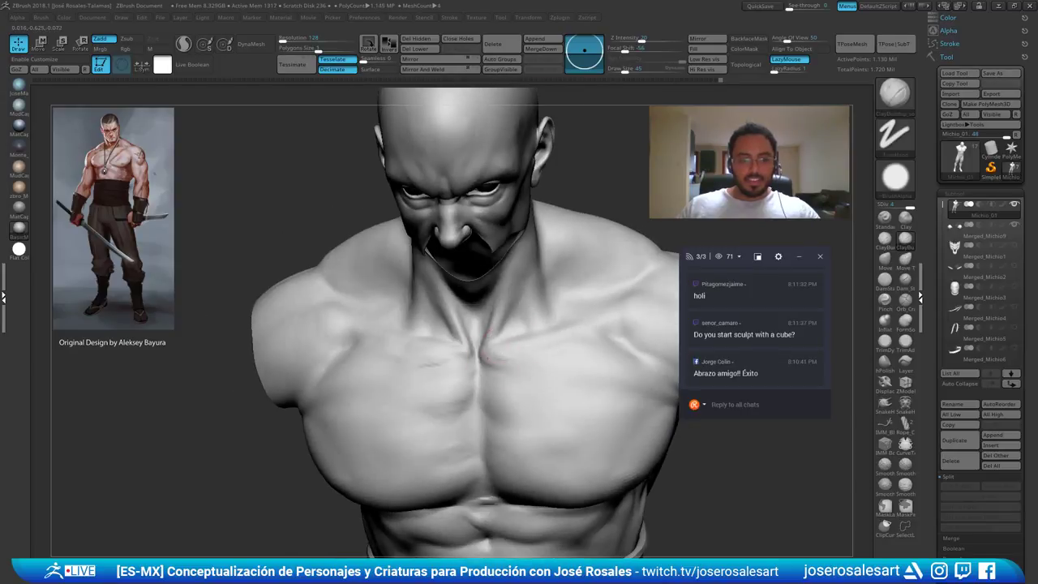
drag(533, 349, 541, 347)
mouse_move(542, 347)
ctrl+right_down()
mouse_move(515, 357)
mouse_move(507, 340)
mouse_move(517, 368)
mouse_move(492, 369)
mouse_move(563, 333)
mouse_move(518, 340)
ctrl+right_up()
mouse_move(519, 340)
shift+right_down()
mouse_move(493, 347)
mouse_move(476, 316)
mouse_move(462, 322)
mouse_move(484, 344)
shift+right_up()
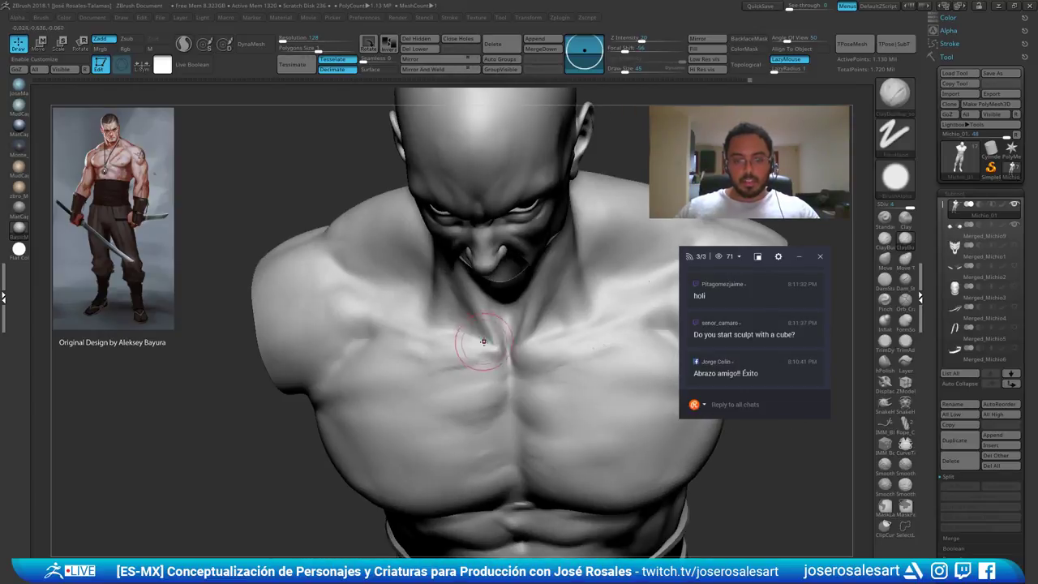
Smooth the top of the sternum and the inner clavicles around the pit of the neck
right_drag(478, 309, 510, 308)
right_drag(559, 330, 549, 336)
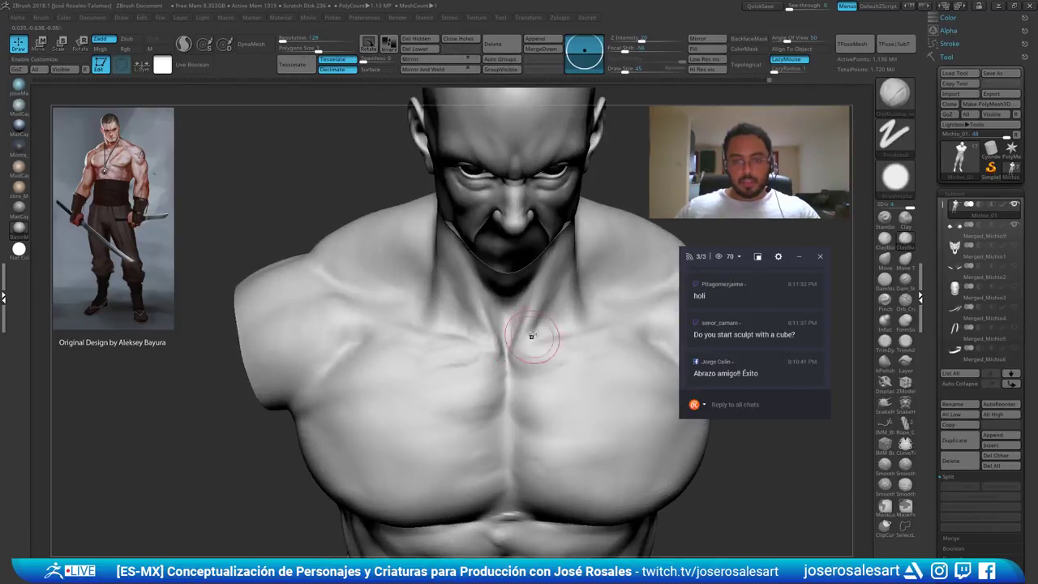
mouse_move(524, 342)
right_down()
mouse_move(519, 323)
mouse_move(491, 341)
right_up()
shift+drag(490, 363, 493, 384)
mouse_move(490, 329)
right_down()
mouse_move(506, 309)
mouse_move(514, 320)
right_up()
shift+drag(542, 317, 554, 322)
mouse_move(567, 323)
ctrl+right_down()
mouse_move(574, 331)
mouse_move(602, 292)
mouse_move(572, 314)
ctrl+right_up()
Sculpt the side neck muscle running down to the clavicle with a ClayBuildup stroke
mouse_move(567, 315)
right_down()
mouse_move(589, 312)
mouse_move(489, 278)
right_up()
drag(484, 313, 477, 280)
mouse_move(477, 281)
right_down()
mouse_move(526, 262)
mouse_move(466, 247)
right_up()
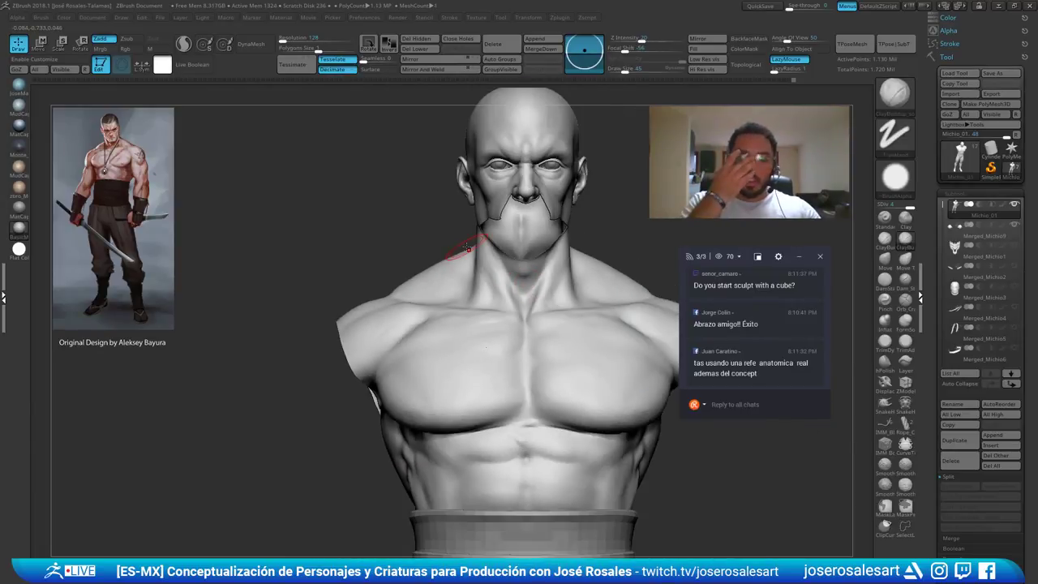
ctrl+right_drag(517, 292, 585, 343)
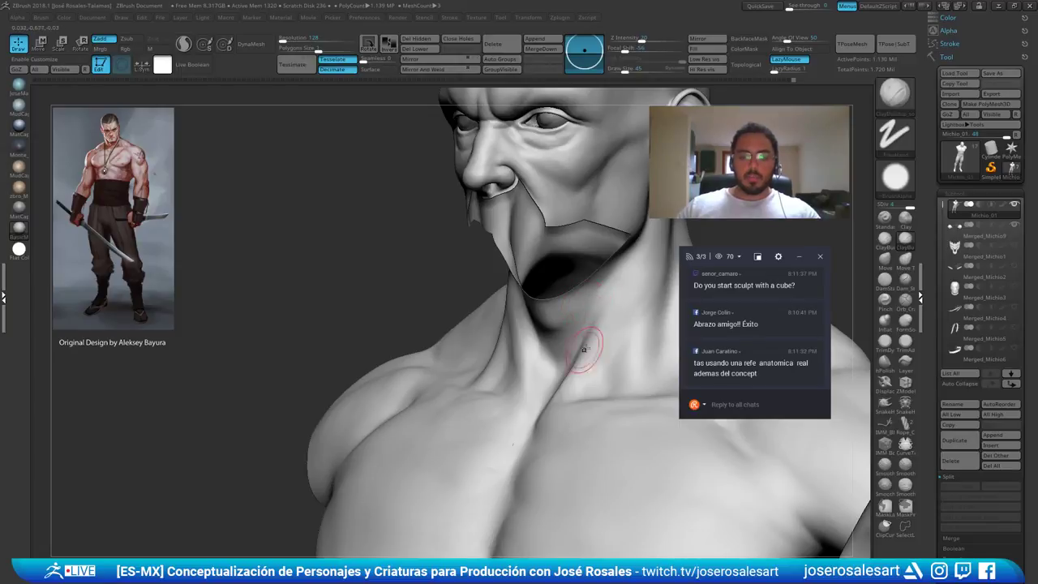
right_drag(557, 395, 590, 378)
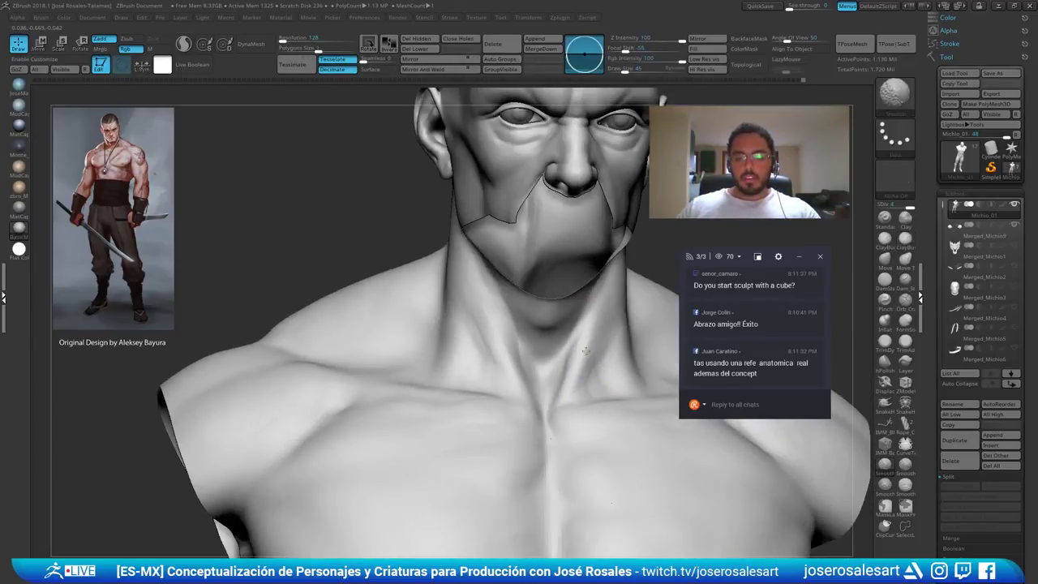
Add more clay volume to the side of the neck below the jaw
right_drag(592, 332, 589, 285)
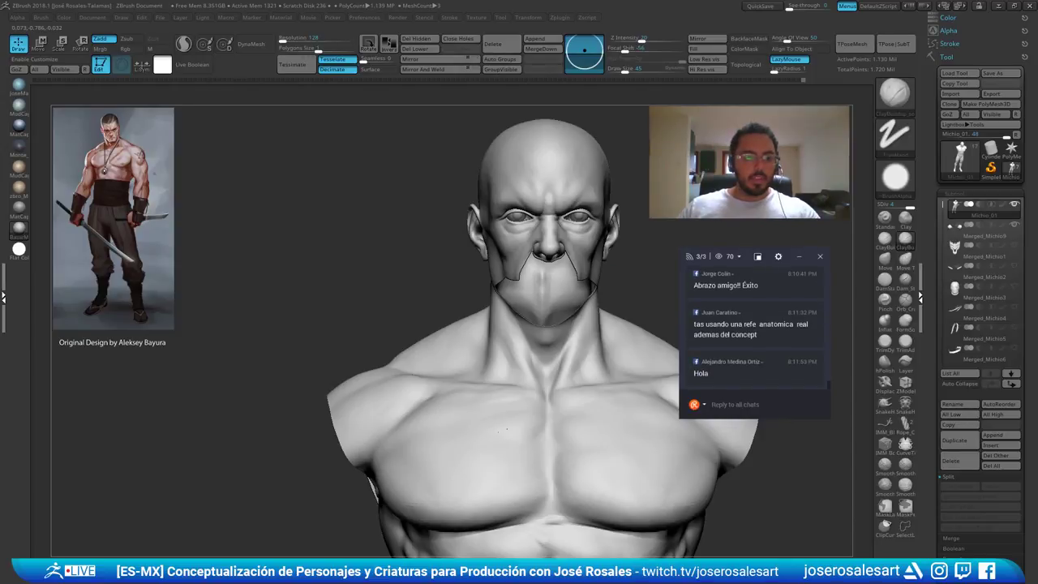
ctrl+right_drag(629, 329, 622, 381)
right_drag(623, 381, 570, 391)
mouse_move(602, 342)
mouse_down()
mouse_move(544, 411)
mouse_move(634, 325)
mouse_move(625, 328)
mouse_up()
right_drag(626, 327, 654, 319)
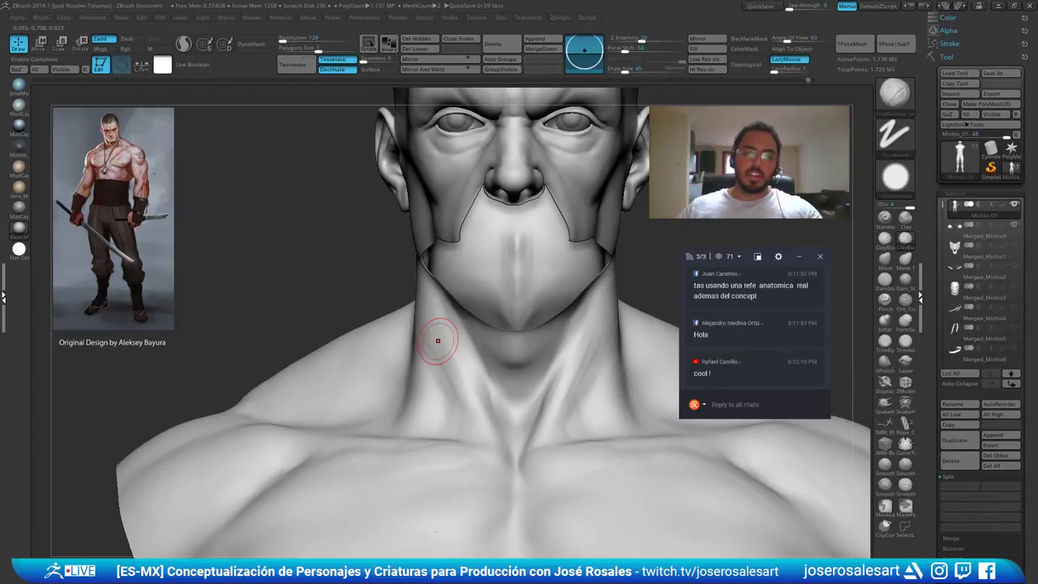
Reinforce the neck muscle's attachment at the inner clavicle with a ClayBuildup stroke
mouse_move(490, 352)
ctrl+right_down()
mouse_move(498, 327)
mouse_move(481, 375)
mouse_move(547, 355)
mouse_move(482, 364)
mouse_move(486, 393)
ctrl+right_up()
right_drag(487, 393, 567, 412)
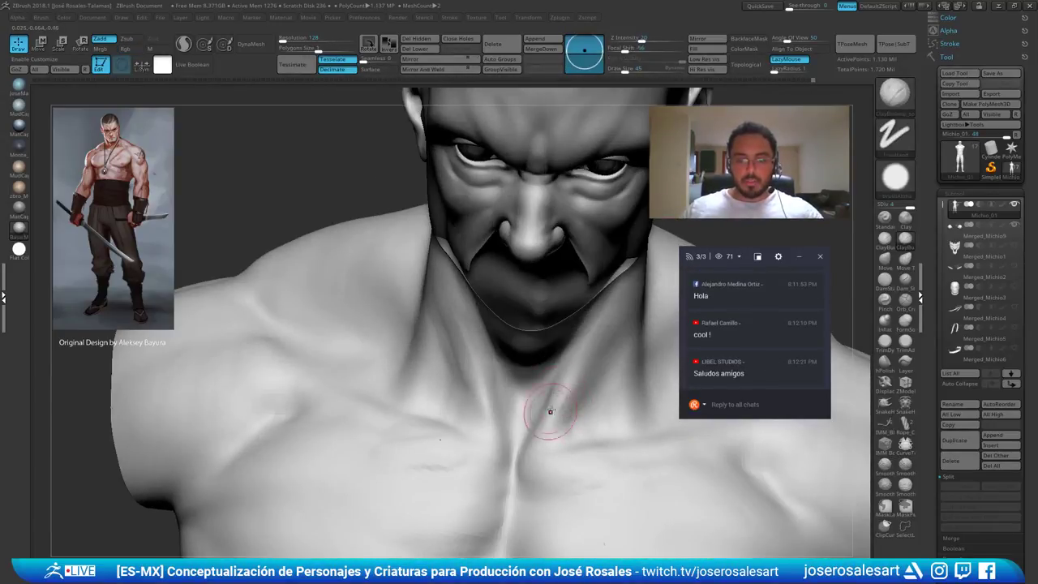
mouse_move(556, 395)
mouse_down()
mouse_move(541, 433)
mouse_move(555, 404)
mouse_up()
right_drag(549, 396, 545, 345)
Smooth the front neck muscle between the jaw and the pit of the neck
mouse_move(542, 394)
right_down()
mouse_move(512, 387)
mouse_move(504, 300)
mouse_move(461, 339)
mouse_move(434, 334)
mouse_move(442, 348)
right_up()
ctrl+right_drag(442, 349, 456, 382)
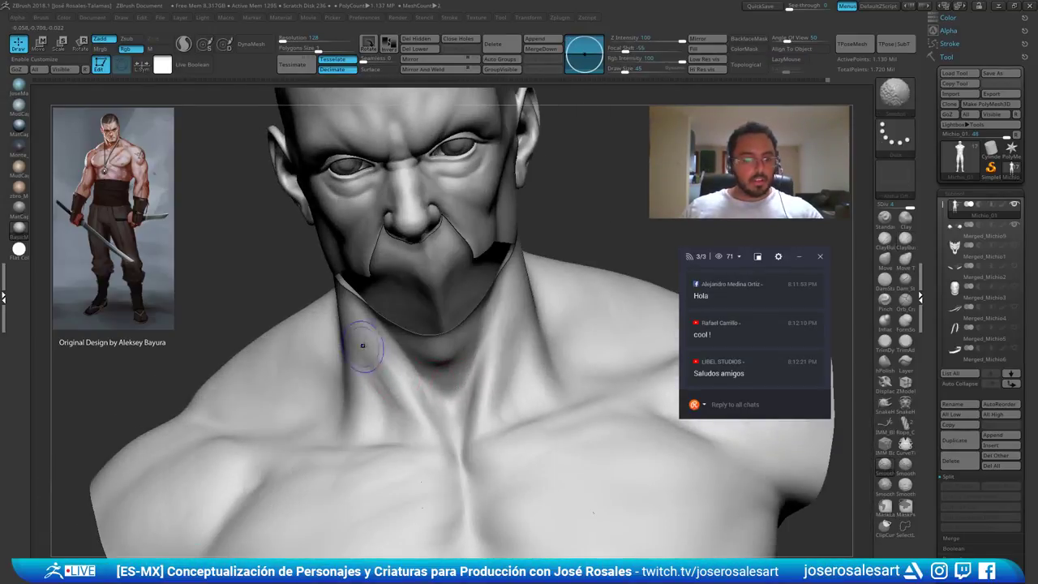
shift+drag(395, 367, 415, 393)
mouse_move(507, 381)
right_down()
mouse_move(467, 354)
mouse_move(521, 352)
mouse_move(489, 361)
mouse_move(516, 370)
mouse_move(514, 343)
mouse_move(622, 304)
right_up()
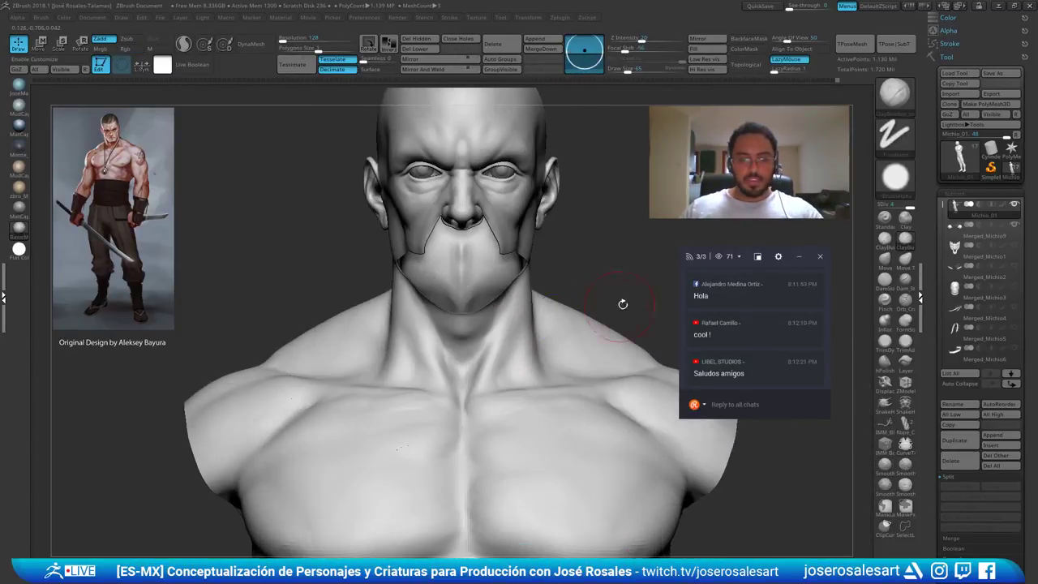
Shape the throat and the pit of the neck with the Move and ClayBuildup brushes
mouse_move(469, 375)
right_down()
mouse_move(489, 380)
mouse_move(481, 397)
mouse_move(482, 367)
mouse_move(462, 381)
mouse_move(497, 370)
mouse_move(489, 357)
right_up()
key(b)
key(m)
key(v)
key(b)
key(c)
key(b)
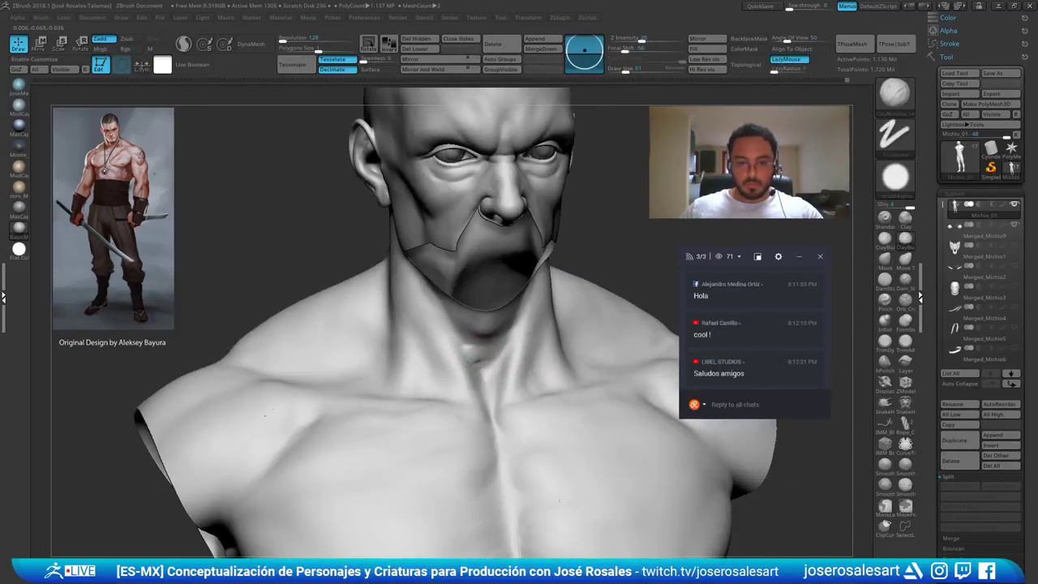
right_drag(489, 394, 477, 381)
mouse_move(493, 347)
right_down()
mouse_move(505, 357)
mouse_move(492, 376)
mouse_move(508, 384)
right_up()
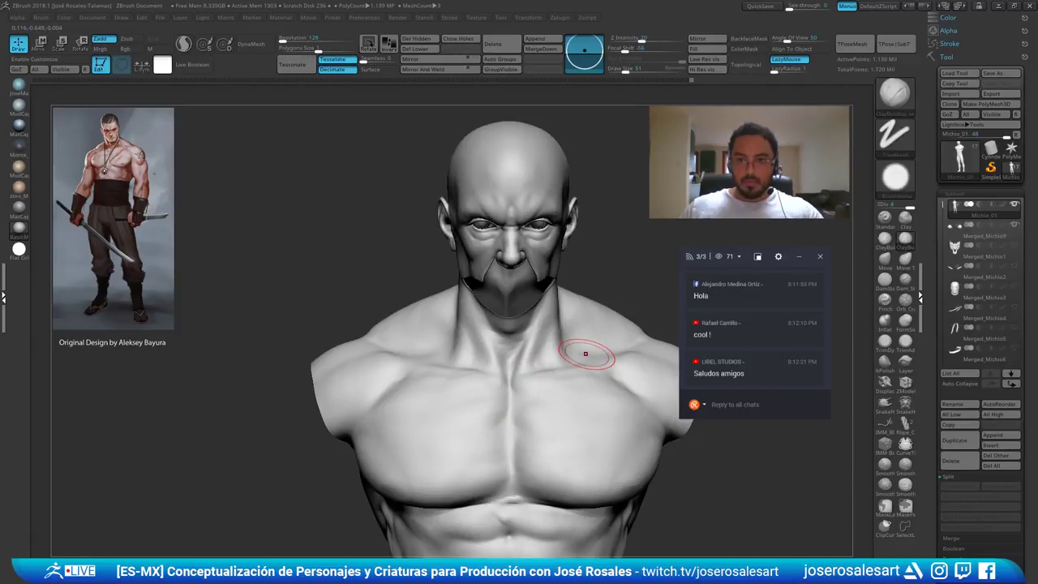
Build up the side of the neck from below the ear to the clavicle with ClayBuildup at draw size 69
mouse_move(508, 340)
ctrl+right_down()
mouse_move(492, 371)
mouse_move(470, 355)
ctrl+right_up()
mouse_move(357, 332)
right_down()
mouse_move(416, 309)
mouse_move(478, 315)
right_up()
right_drag(446, 255, 376, 241)
key(bracketleft)
key(bracketleft)
key(bracketleft)
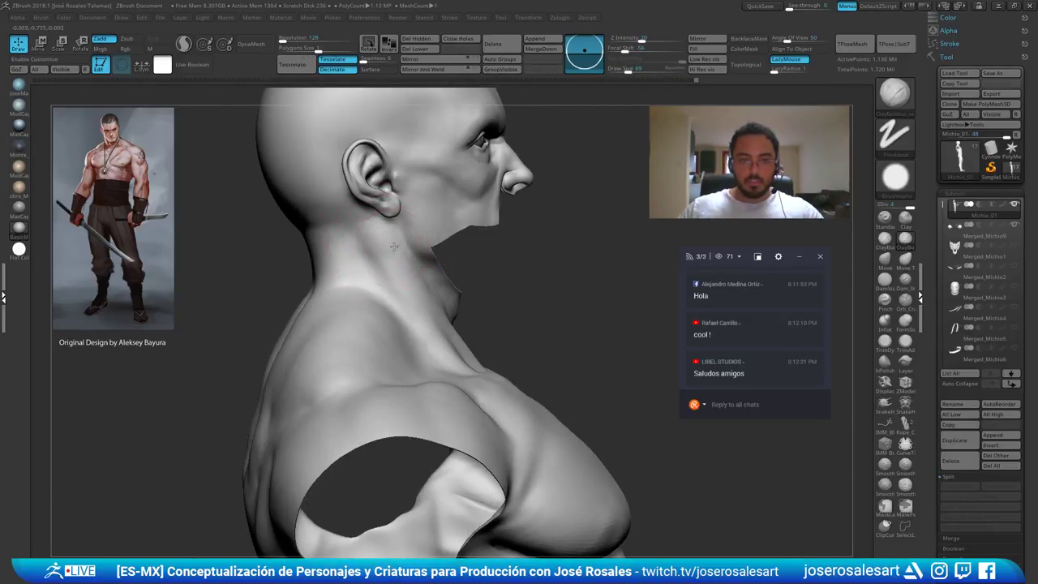
right_drag(387, 304, 418, 281)
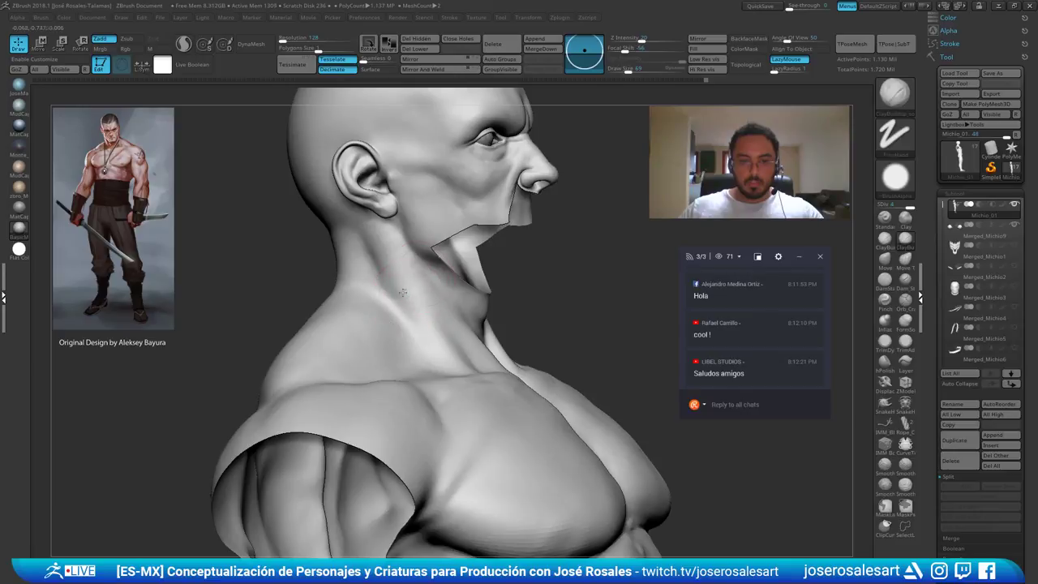
right_drag(430, 326, 360, 264)
mouse_move(401, 357)
right_down()
mouse_move(413, 314)
mouse_move(440, 327)
right_up()
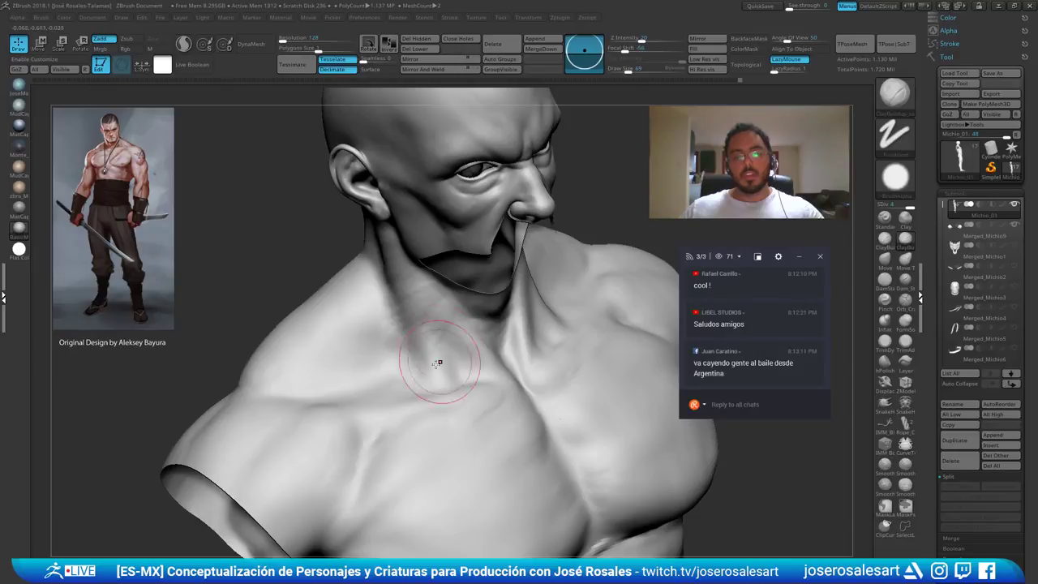
Add a short ClayBuildup stroke across the base of the neck near the pit of the throat
mouse_move(393, 371)
right_down()
mouse_move(445, 335)
mouse_move(481, 343)
mouse_move(492, 382)
mouse_move(503, 366)
mouse_move(525, 379)
mouse_move(483, 404)
mouse_move(519, 345)
mouse_move(510, 364)
mouse_move(499, 287)
mouse_move(543, 263)
mouse_move(535, 268)
right_up()
mouse_move(500, 316)
right_down()
mouse_move(520, 345)
mouse_move(484, 333)
mouse_move(454, 350)
mouse_move(470, 356)
right_up()
drag(480, 349, 507, 349)
mouse_move(511, 349)
ctrl+right_down()
mouse_move(532, 334)
mouse_move(562, 354)
mouse_move(563, 374)
ctrl+right_up()
mouse_move(562, 374)
right_down()
mouse_move(537, 340)
mouse_move(541, 372)
mouse_move(573, 378)
right_up()
right_drag(633, 387, 559, 438)
ctrl+right_drag(559, 438, 582, 382)
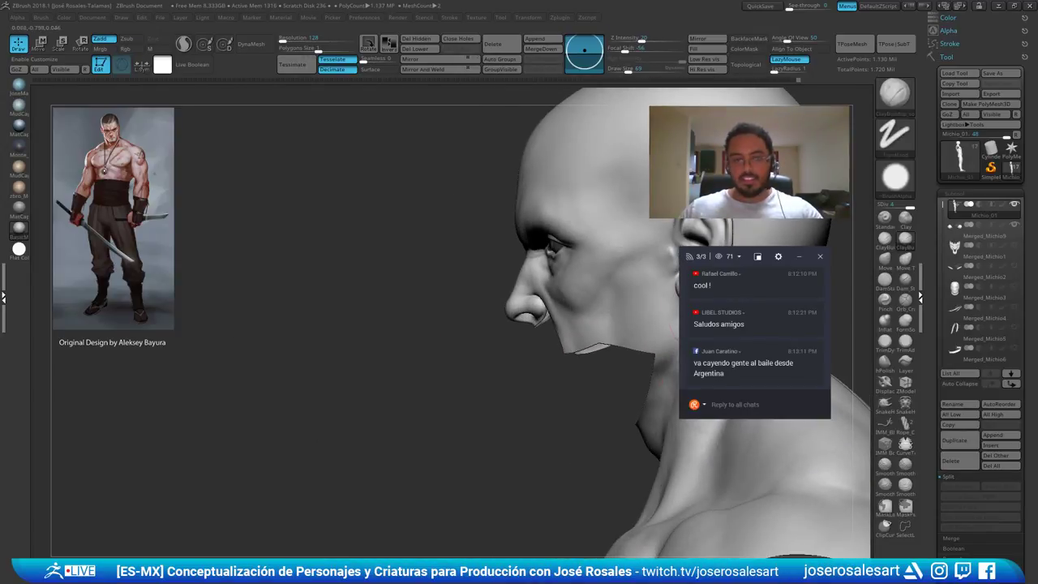
Smooth the side of the neck between the jaw and the shoulder
mouse_move(649, 361)
right_down()
mouse_move(685, 357)
mouse_move(694, 378)
mouse_move(659, 350)
right_up()
mouse_move(702, 300)
alt+right_down()
mouse_move(649, 300)
mouse_move(632, 280)
mouse_move(638, 271)
alt+right_up()
right_drag(565, 342, 628, 357)
mouse_move(628, 356)
ctrl+right_down()
mouse_move(560, 364)
mouse_move(590, 359)
mouse_move(589, 378)
mouse_move(620, 395)
mouse_move(565, 396)
ctrl+right_up()
shift+drag(554, 406, 567, 377)
shift+right_drag(567, 378, 594, 322)
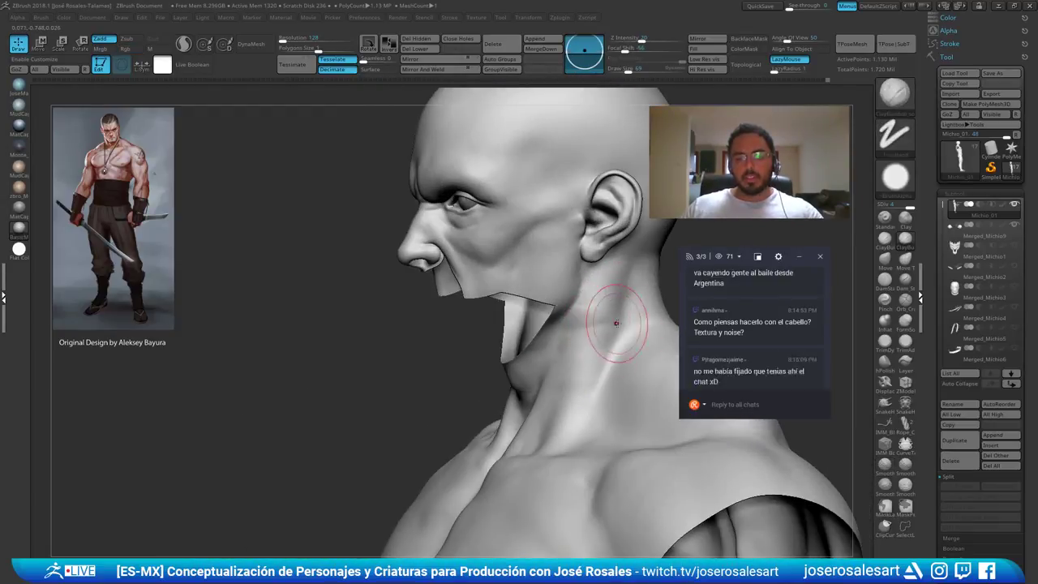
Soften the hollow behind the side neck muscle and add clay where the neck meets the trapezius
mouse_move(595, 332)
right_down()
mouse_move(628, 301)
mouse_move(568, 343)
mouse_move(460, 297)
right_up()
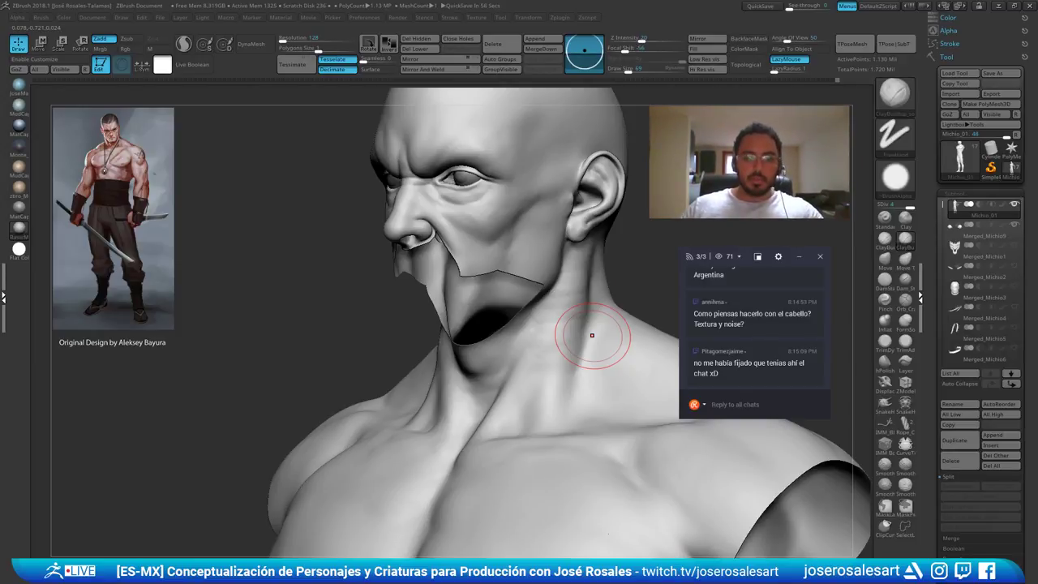
mouse_move(621, 351)
right_down()
mouse_move(569, 343)
mouse_move(574, 320)
right_up()
shift+drag(582, 305, 562, 341)
mouse_move(538, 338)
right_down()
mouse_move(593, 351)
mouse_move(561, 364)
mouse_move(576, 426)
mouse_move(696, 325)
mouse_move(628, 345)
right_up()
drag(627, 345, 619, 370)
mouse_move(618, 371)
right_down()
mouse_move(698, 322)
mouse_move(581, 324)
mouse_move(607, 364)
right_up()
Smooth the neck muscle from below the ear down along the side of the neck
mouse_move(555, 343)
right_down()
mouse_move(531, 381)
mouse_move(501, 358)
right_up()
mouse_move(442, 340)
alt+right_down()
mouse_move(459, 349)
mouse_move(454, 383)
alt+right_up()
right_drag(453, 383, 491, 306)
mouse_move(491, 305)
shift+mouse_down()
mouse_move(475, 338)
mouse_move(485, 316)
shift+mouse_up()
shift+drag(496, 232, 504, 300)
mouse_move(504, 299)
right_down()
mouse_move(628, 354)
mouse_move(669, 318)
right_up()
mouse_move(646, 381)
alt+right_down()
mouse_move(593, 348)
mouse_move(602, 339)
mouse_move(609, 375)
alt+right_up()
Set the brush draw size to 65 and unhide the arms and the rest of the body mesh
key(bracketright)
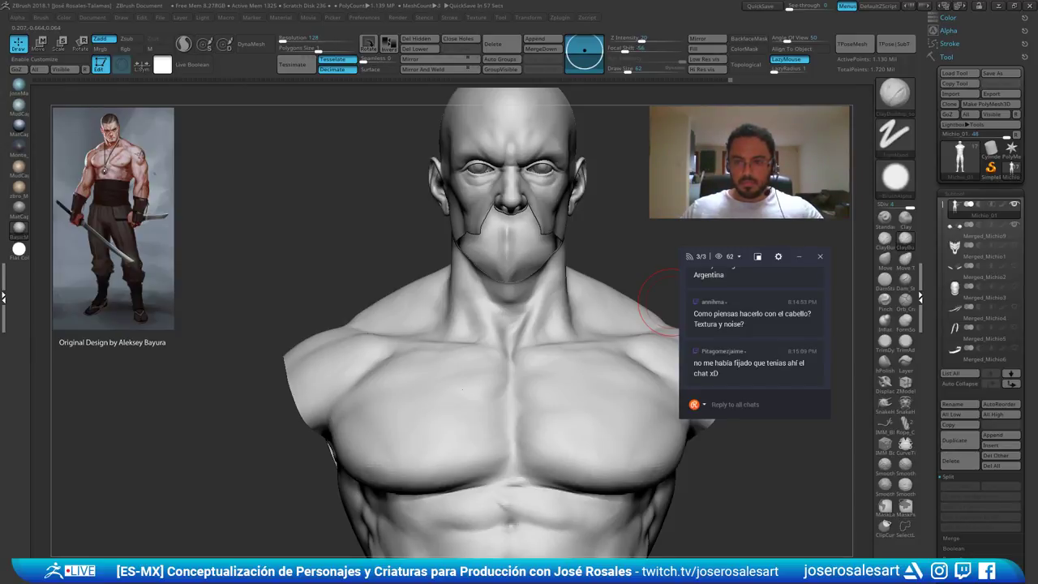
key(s)
drag(575, 422, 581, 419)
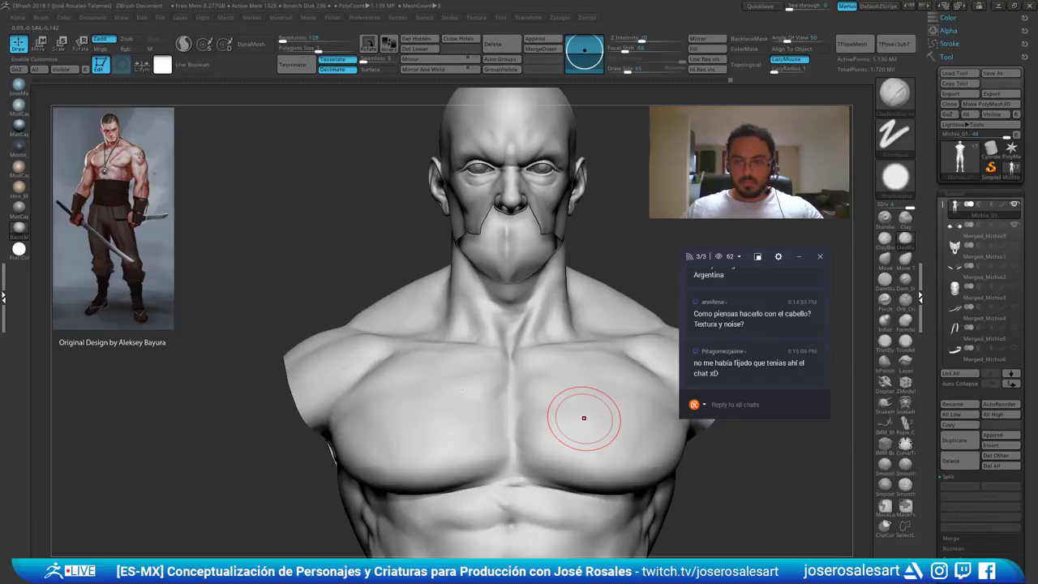
right_drag(621, 378, 378, 366)
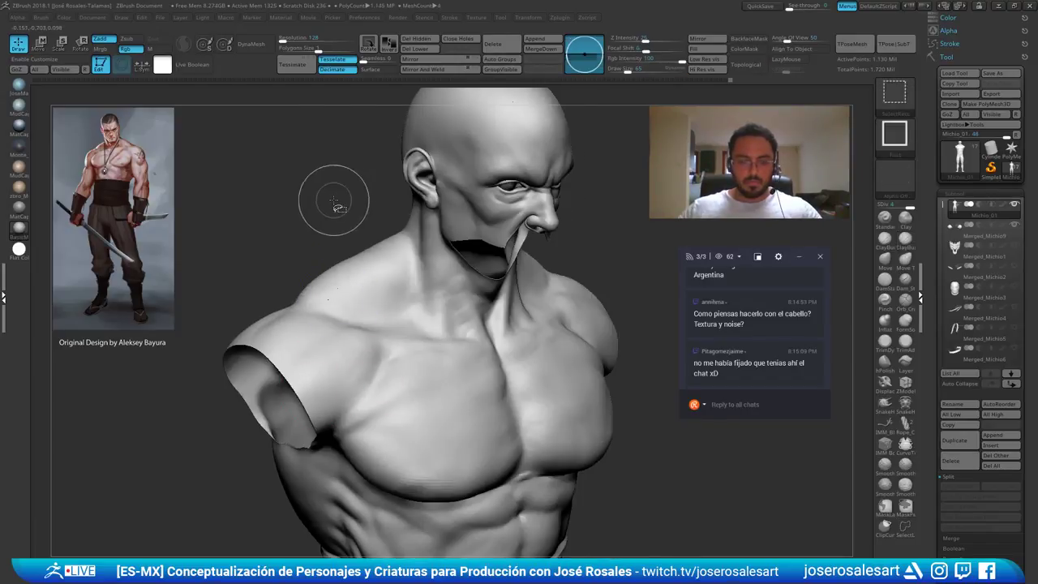
right_drag(383, 328, 386, 353)
alt+right_drag(386, 353, 463, 301)
mouse_move(426, 267)
mouse_down()
mouse_move(404, 288)
mouse_move(431, 312)
mouse_up()
right_drag(416, 315, 441, 296)
ctrl+right_drag(441, 295, 393, 303)
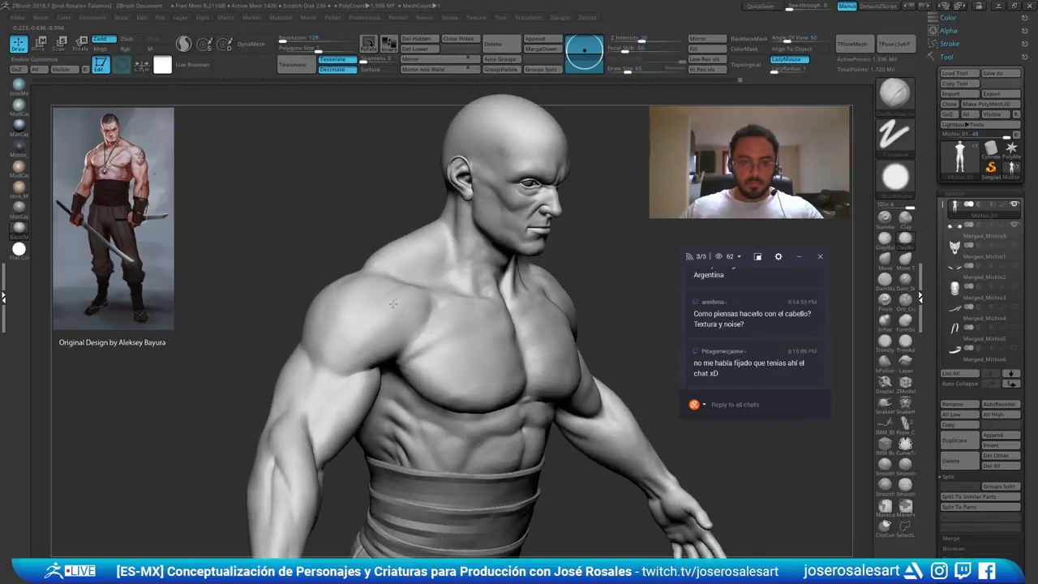
Sculpt the front deltoid with ClayBuildup strokes, marking its muscle bundles toward the chest
drag(380, 340, 360, 357)
right_drag(365, 348, 487, 328)
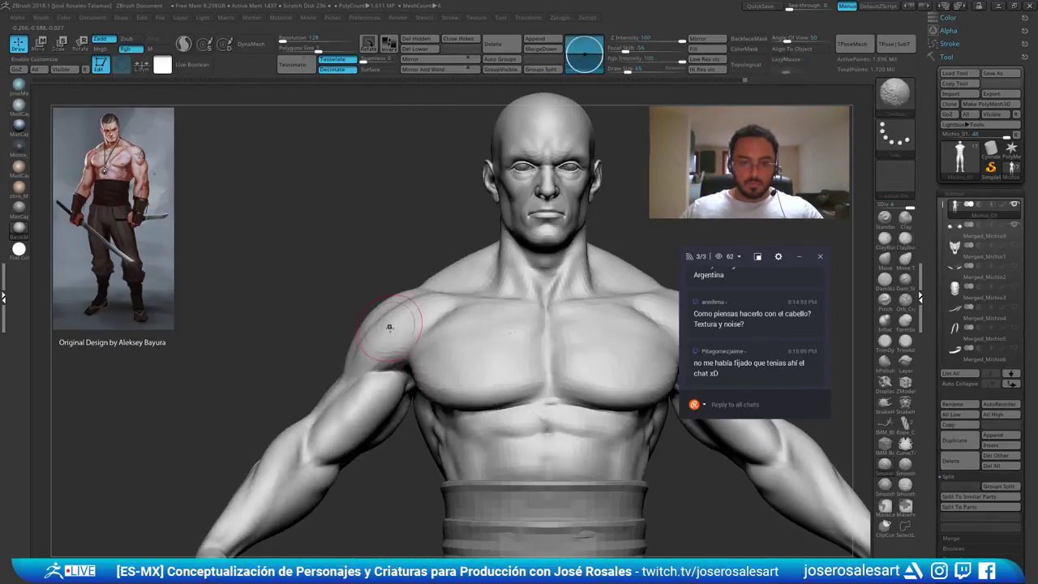
right_drag(389, 327, 325, 324)
right_drag(411, 289, 367, 300)
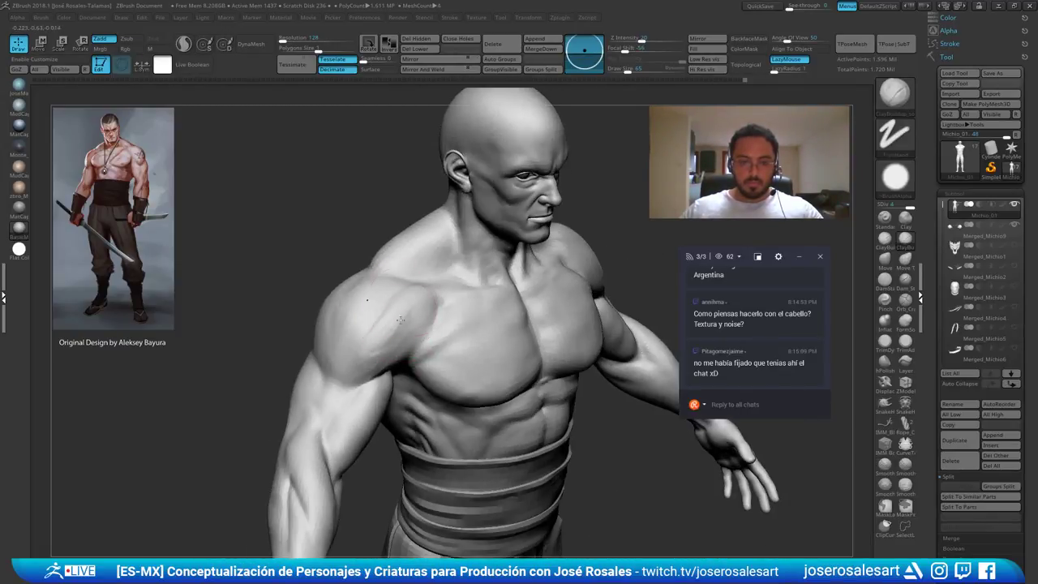
drag(402, 289, 394, 301)
drag(370, 354, 384, 344)
Refine the transition between the front deltoid and the outer chest on the shoulders
mouse_move(392, 339)
right_down()
mouse_move(416, 328)
mouse_move(387, 363)
right_up()
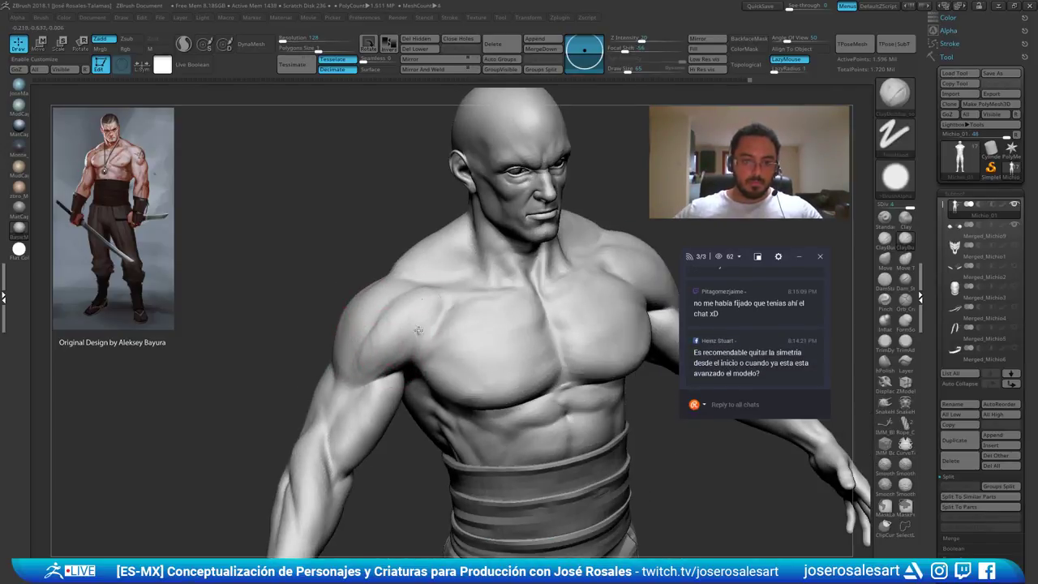
right_drag(435, 332, 378, 350)
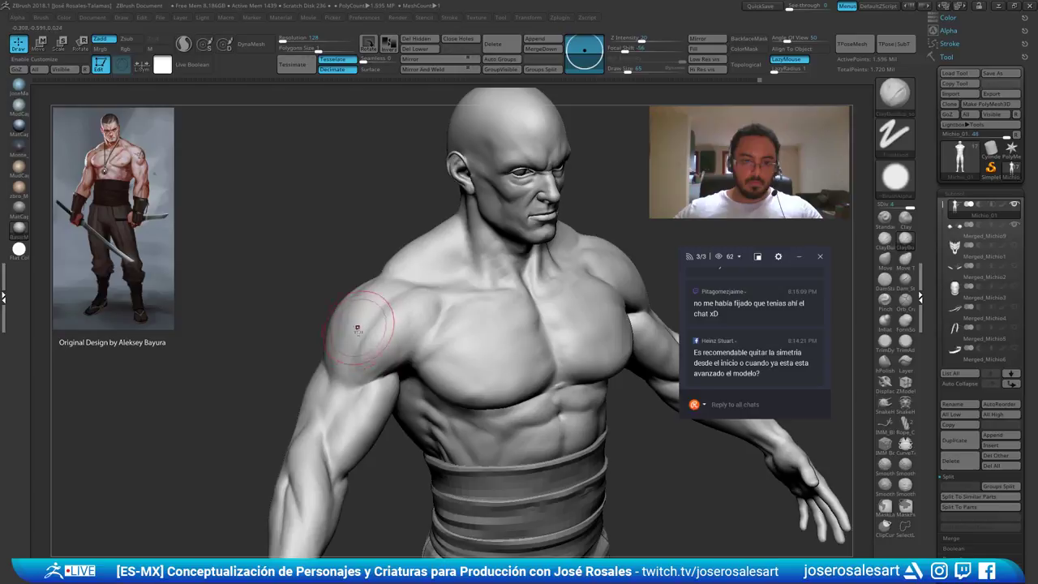
right_drag(428, 321, 407, 322)
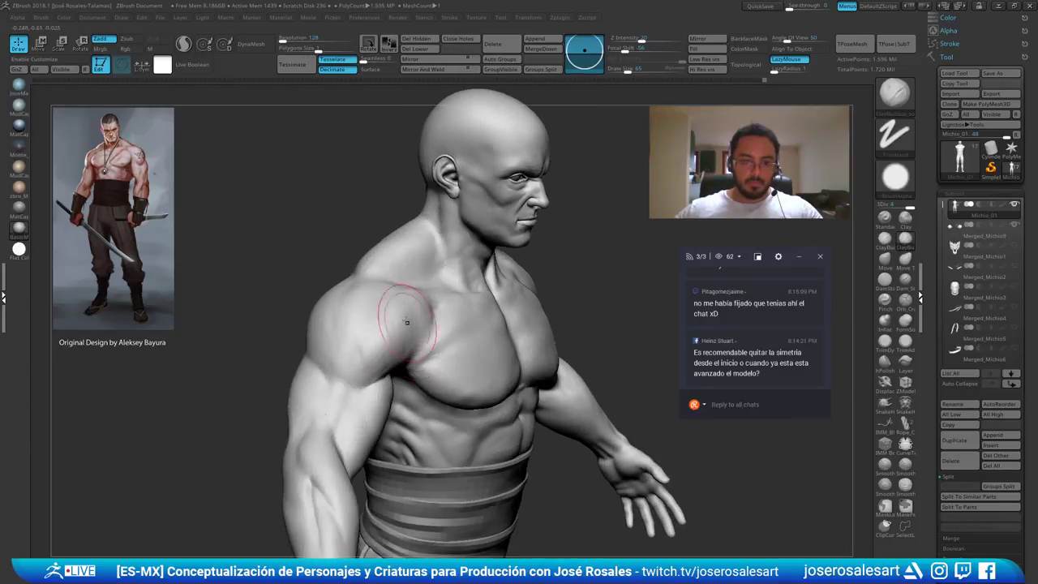
mouse_move(391, 369)
right_down()
mouse_move(404, 331)
mouse_move(441, 292)
mouse_move(391, 309)
mouse_move(494, 308)
mouse_move(454, 300)
right_up()
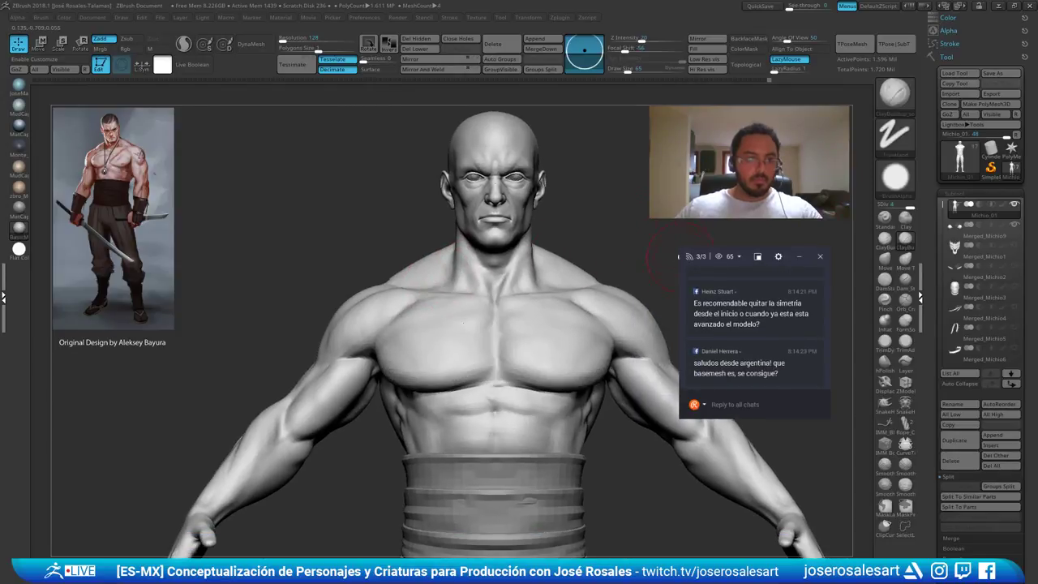
mouse_move(637, 318)
right_down()
mouse_move(616, 301)
mouse_move(600, 320)
mouse_move(569, 289)
mouse_move(583, 283)
right_up()
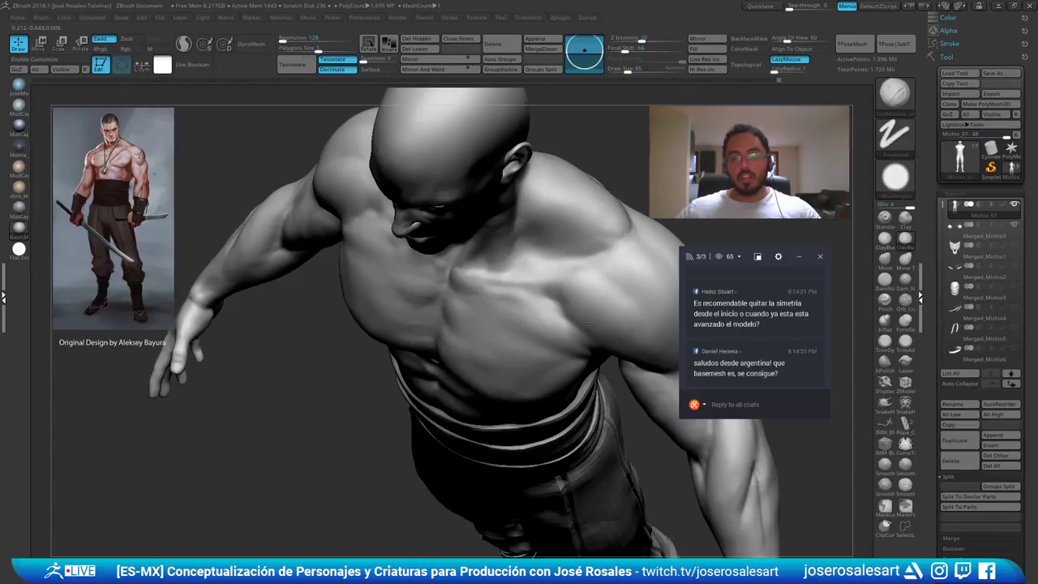
mouse_move(618, 338)
right_down()
mouse_move(614, 301)
mouse_move(605, 312)
mouse_move(586, 282)
right_up()
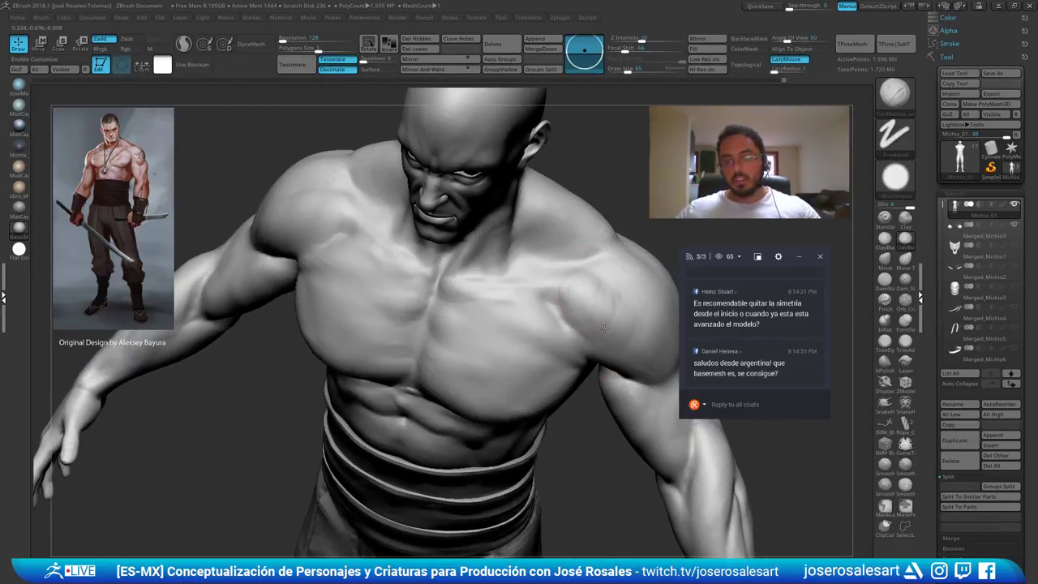
mouse_move(604, 328)
right_down()
mouse_move(608, 301)
mouse_move(631, 285)
mouse_move(618, 318)
mouse_move(625, 280)
mouse_move(573, 269)
mouse_move(519, 311)
right_up()
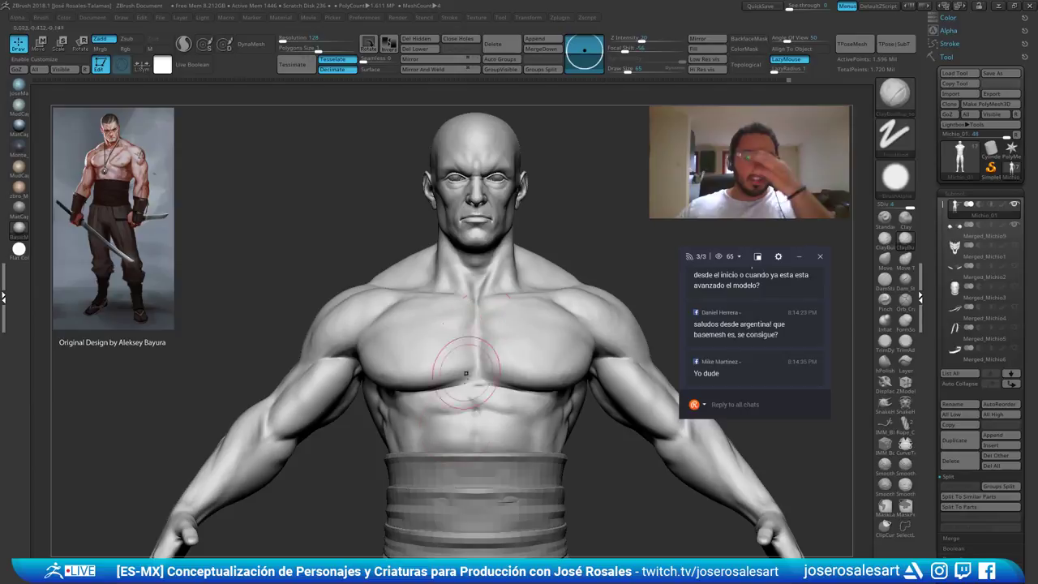
Smooth the base of the sternum above the abdominals and set the brush draw size to 42
ctrl+right_drag(469, 390, 470, 438)
right_drag(470, 438, 496, 426)
shift+drag(463, 396, 478, 401)
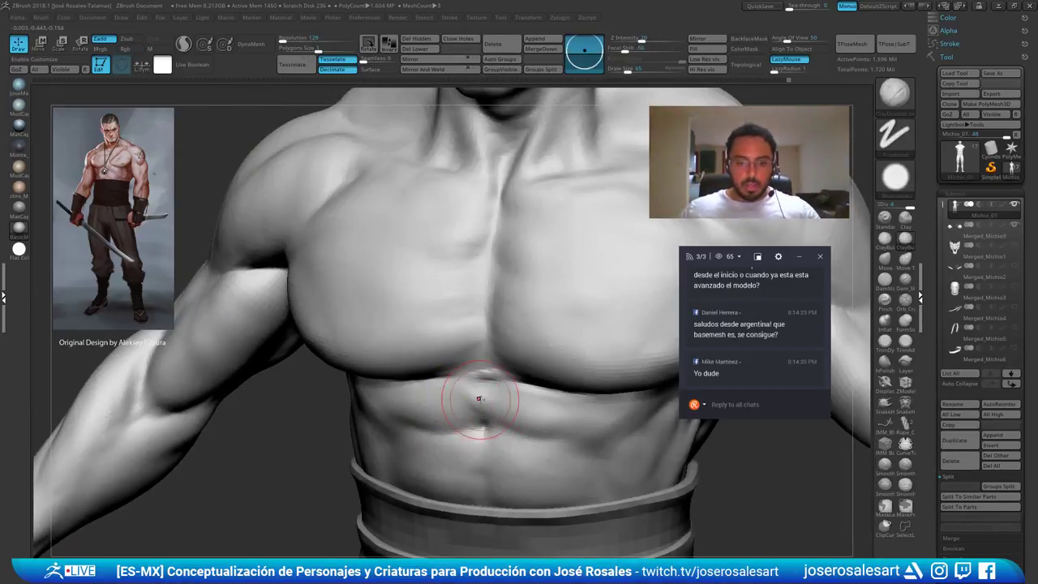
right_drag(486, 381, 486, 394)
key(s)
drag(487, 394, 481, 394)
mouse_move(481, 394)
right_down()
mouse_move(476, 371)
mouse_move(445, 351)
mouse_move(535, 287)
mouse_move(539, 244)
right_up()
Examine the shoulders and upper back muscles from behind
alt+right_drag(552, 411, 561, 463)
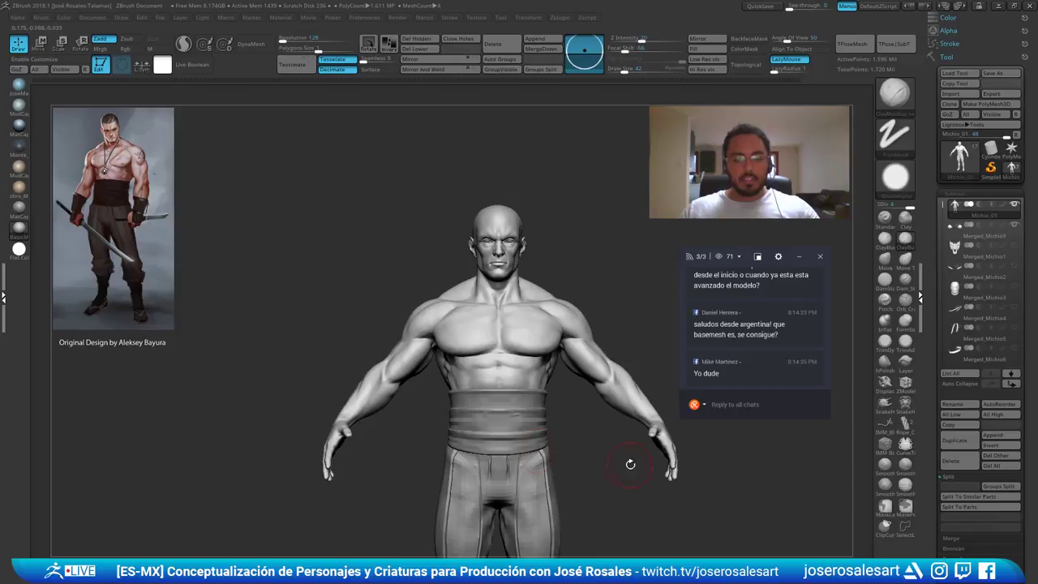
right_drag(531, 314, 475, 365)
mouse_move(488, 308)
right_down()
mouse_move(506, 212)
mouse_move(505, 269)
right_up()
mouse_move(412, 283)
right_down()
mouse_move(432, 285)
mouse_move(443, 343)
mouse_move(483, 302)
mouse_move(486, 279)
mouse_move(440, 320)
mouse_move(461, 373)
mouse_move(487, 323)
mouse_move(405, 341)
mouse_move(440, 351)
mouse_move(432, 332)
mouse_move(454, 361)
mouse_move(498, 363)
mouse_move(488, 363)
right_up()
right_drag(405, 365, 367, 357)
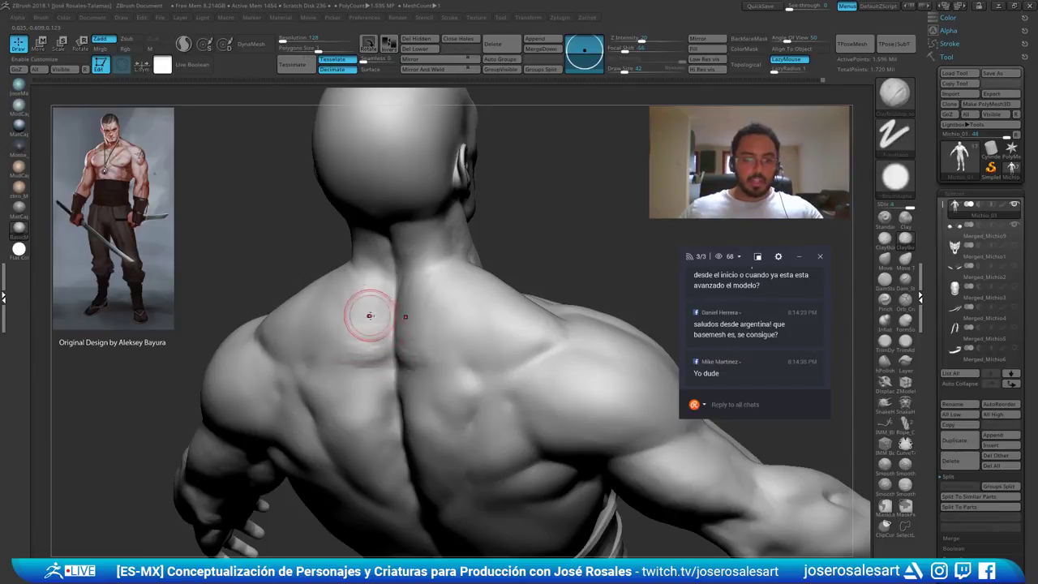
mouse_move(369, 316)
shift+right_down()
mouse_move(366, 333)
mouse_move(402, 350)
shift+right_up()
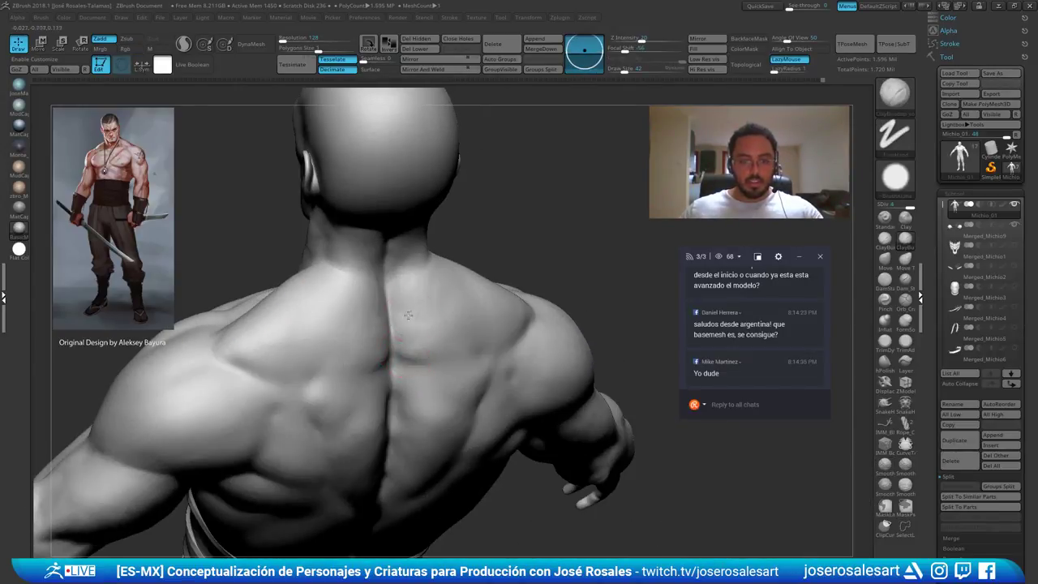
mouse_move(487, 340)
right_down()
mouse_move(424, 343)
mouse_move(423, 332)
mouse_move(396, 332)
right_up()
right_drag(527, 333, 389, 330)
Examine the head, neck and torso from several sides, briefly toggling the polyframe display
alt+right_drag(689, 264, 506, 319)
key(shift+f)
ctrl+right_drag(506, 320, 498, 397)
alt+right_drag(464, 264, 497, 328)
key(shift+f)
ctrl+right_drag(551, 310, 539, 251)
right_drag(493, 335, 511, 243)
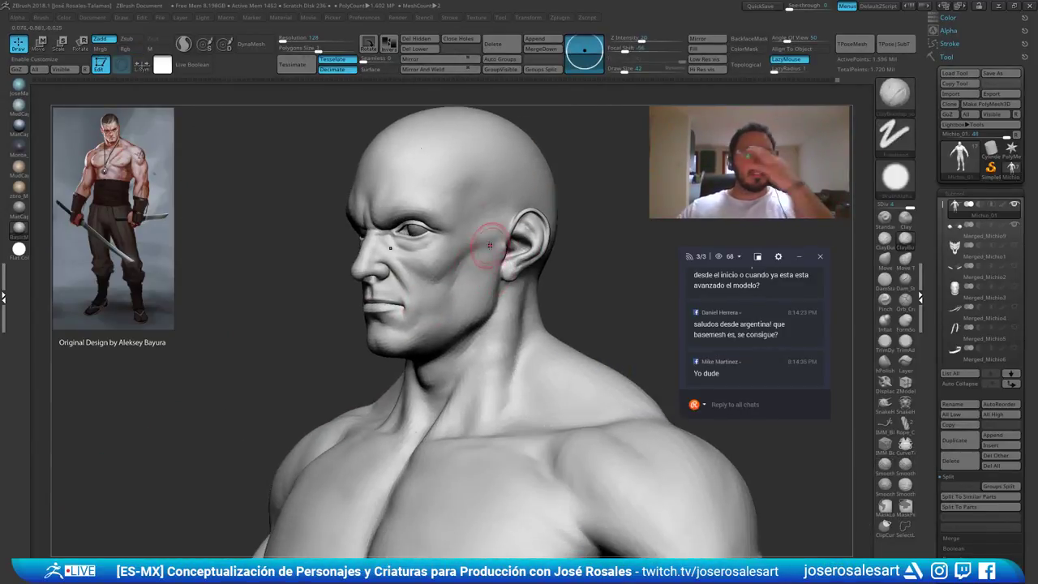
right_drag(436, 255, 398, 365)
right_drag(284, 352, 371, 334)
right_drag(376, 381, 333, 369)
mouse_move(559, 373)
right_down()
mouse_move(519, 377)
mouse_move(512, 341)
mouse_move(485, 348)
right_up()
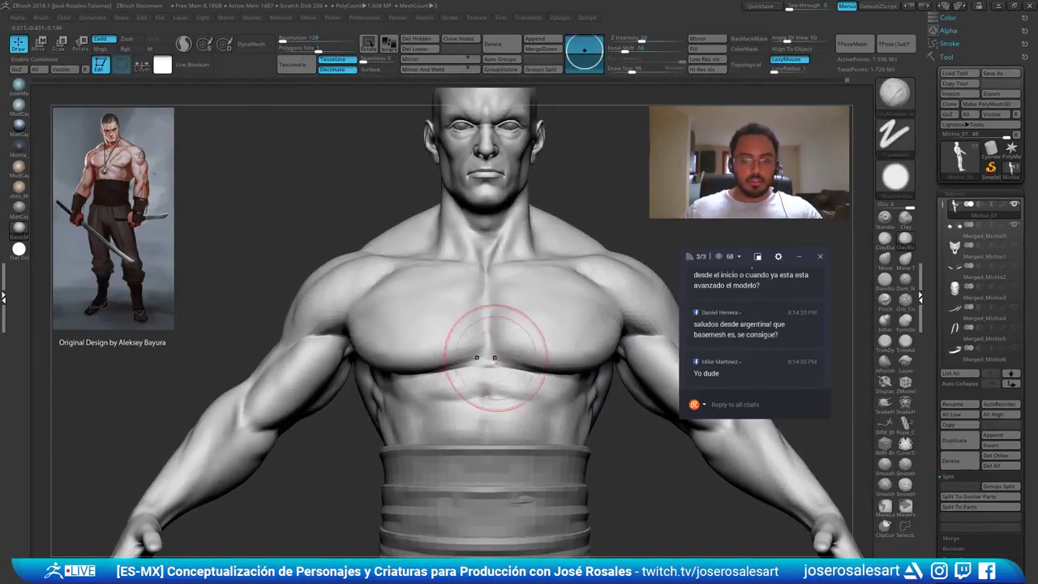
Adjust the shape and profile of the pectorals with the Move brush at draw size 95
key(b)
key(m)
key(v)
mouse_move(454, 380)
right_down()
mouse_move(449, 342)
mouse_move(438, 359)
mouse_move(451, 357)
mouse_move(378, 347)
mouse_move(464, 349)
mouse_move(442, 318)
mouse_move(341, 331)
mouse_move(350, 332)
right_up()
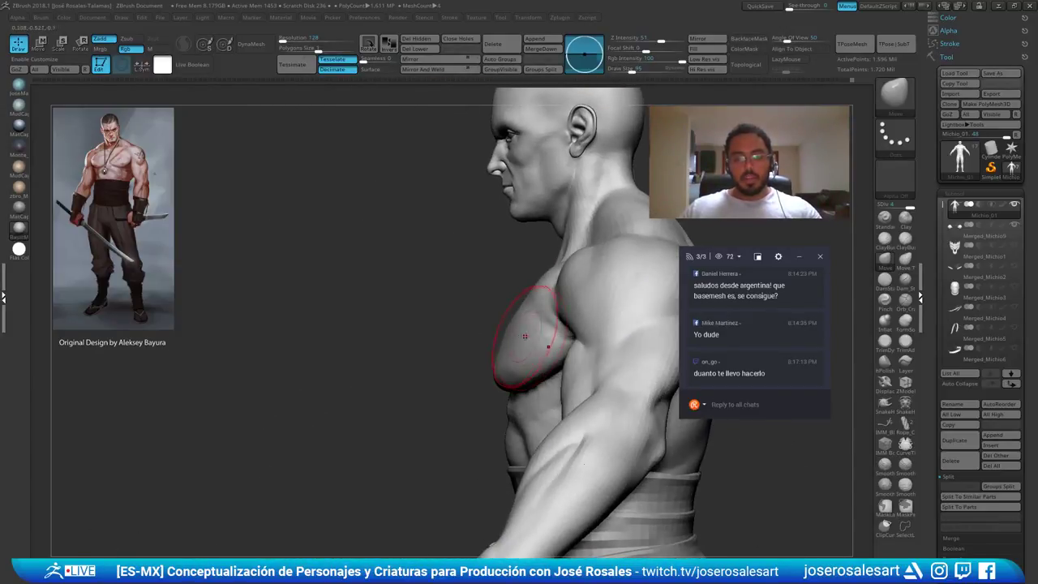
shift+right_drag(534, 323, 518, 352)
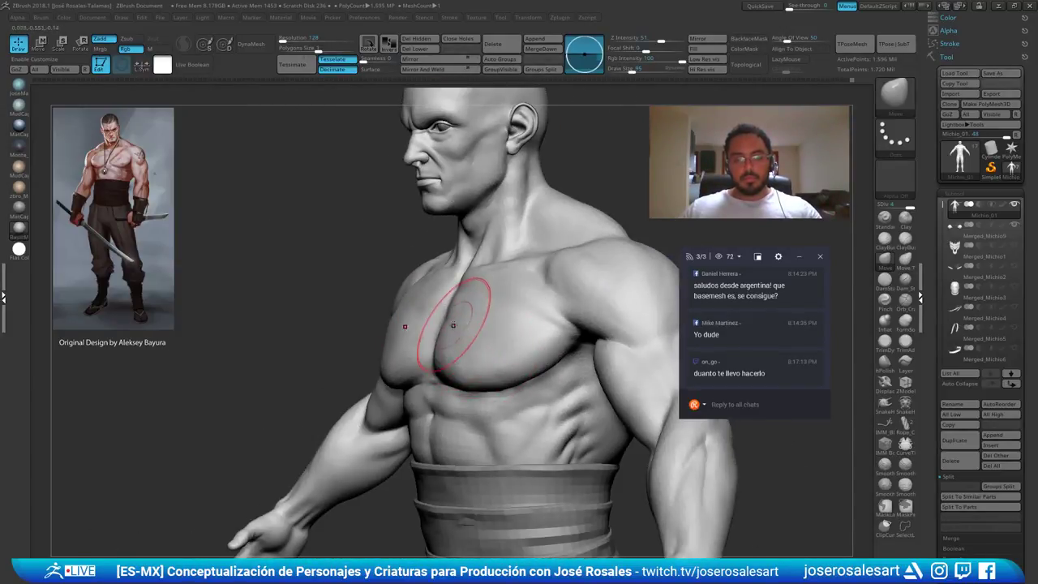
mouse_move(449, 321)
right_down()
mouse_move(507, 324)
mouse_move(482, 343)
right_up()
mouse_move(395, 354)
right_down()
mouse_move(394, 366)
mouse_move(376, 350)
mouse_move(391, 371)
mouse_move(398, 365)
mouse_move(336, 370)
right_up()
Switch to ClayBuildup and smooth the lower outer area of the pectorals
key(b)
key(c)
key(b)
shift+drag(371, 380, 351, 380)
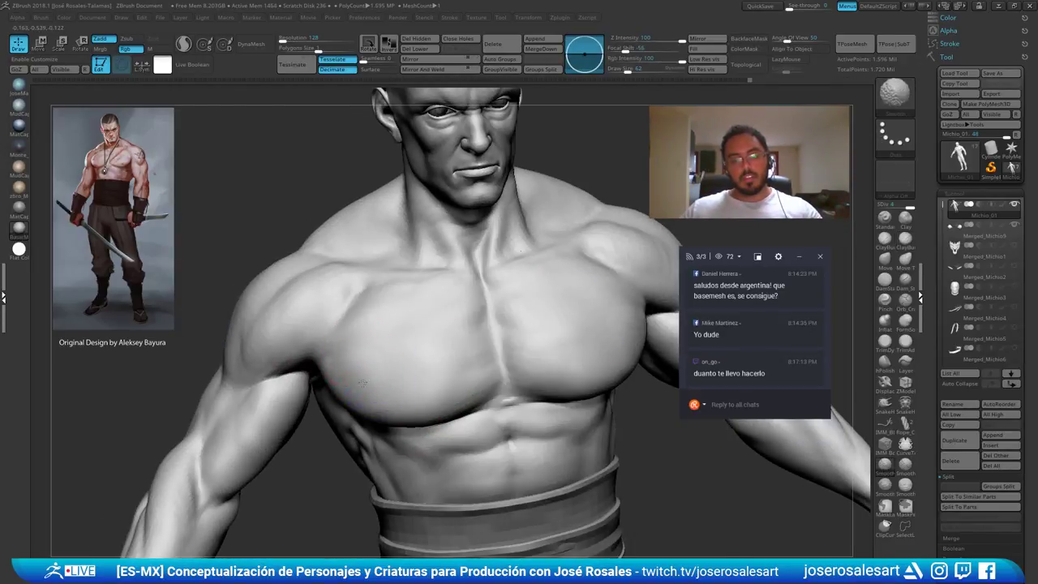
right_drag(381, 390, 381, 429)
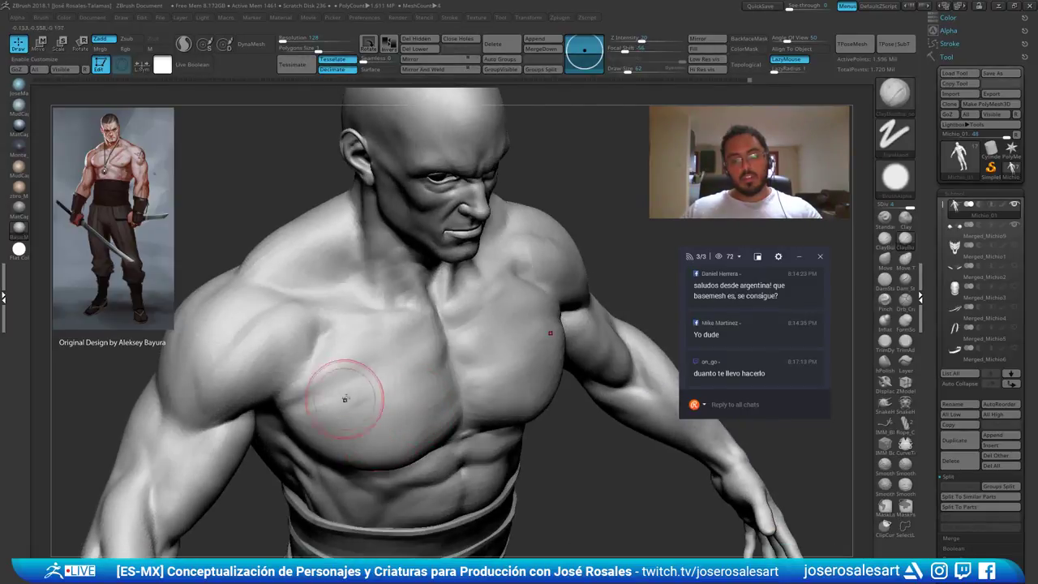
shift+drag(365, 403, 429, 385)
mouse_move(459, 381)
ctrl+right_down()
mouse_move(454, 341)
mouse_move(489, 412)
mouse_move(549, 406)
ctrl+right_up()
mouse_move(492, 368)
right_down()
mouse_move(564, 343)
mouse_move(522, 329)
mouse_move(585, 349)
right_up()
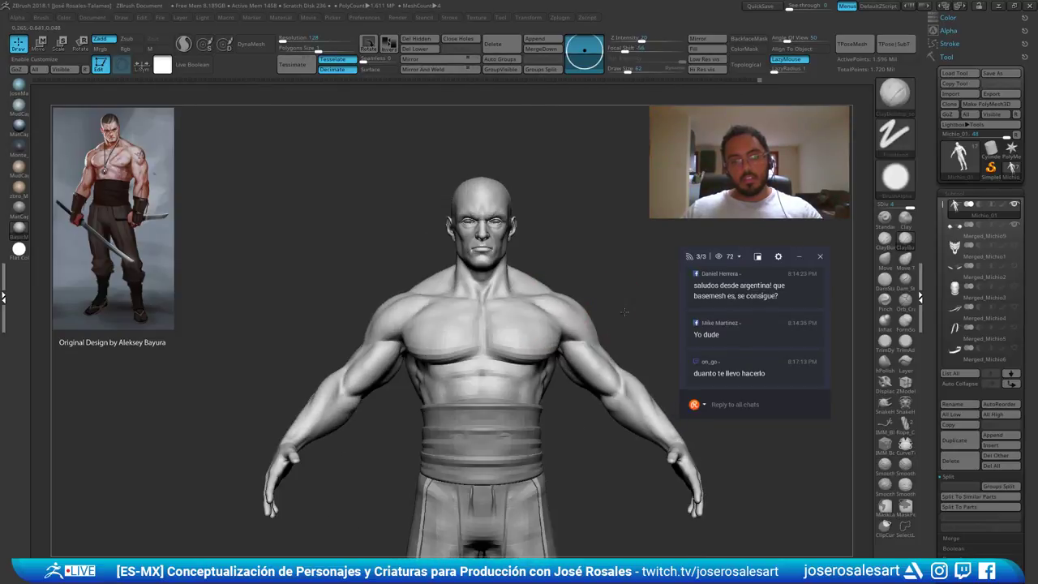
Refine the neck base, trapezius and collarbone area with ClayBuildup, reducing the draw size to 58 and 48
key(s)
mouse_move(531, 302)
ctrl+right_down()
mouse_move(649, 284)
mouse_move(601, 292)
ctrl+right_up()
click(674, 280)
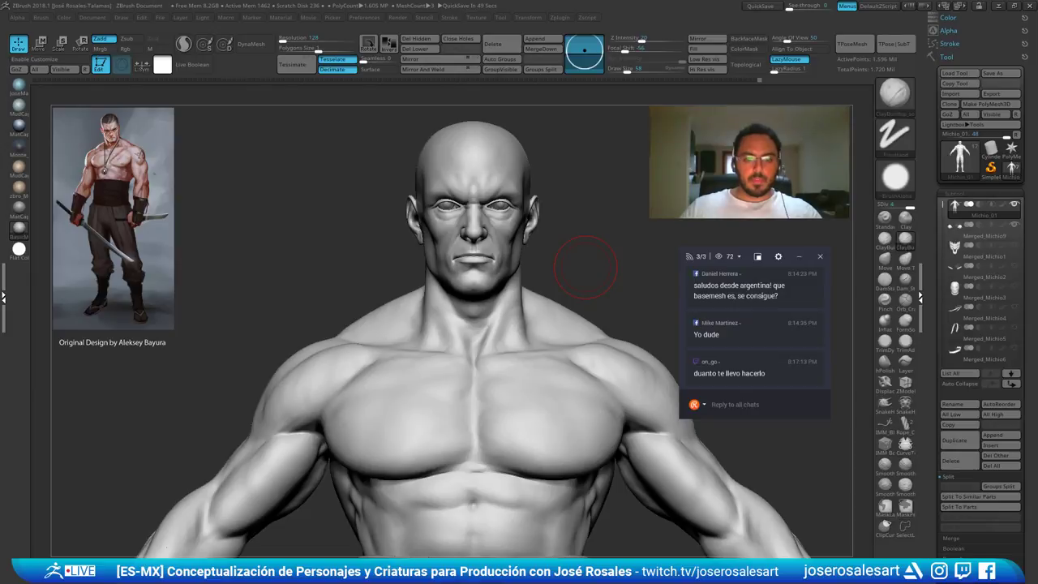
right_drag(482, 316, 470, 322)
drag(473, 322, 390, 282)
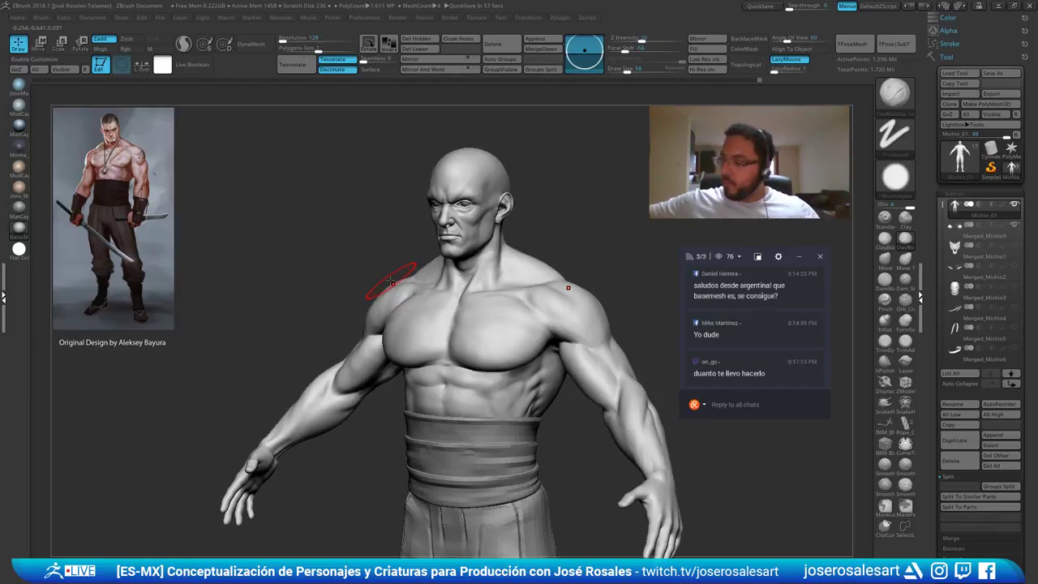
mouse_move(517, 142)
mouse_down()
mouse_move(576, 217)
mouse_move(632, 203)
mouse_up()
mouse_move(525, 244)
alt+mouse_down()
mouse_move(556, 320)
mouse_move(558, 262)
alt+mouse_up()
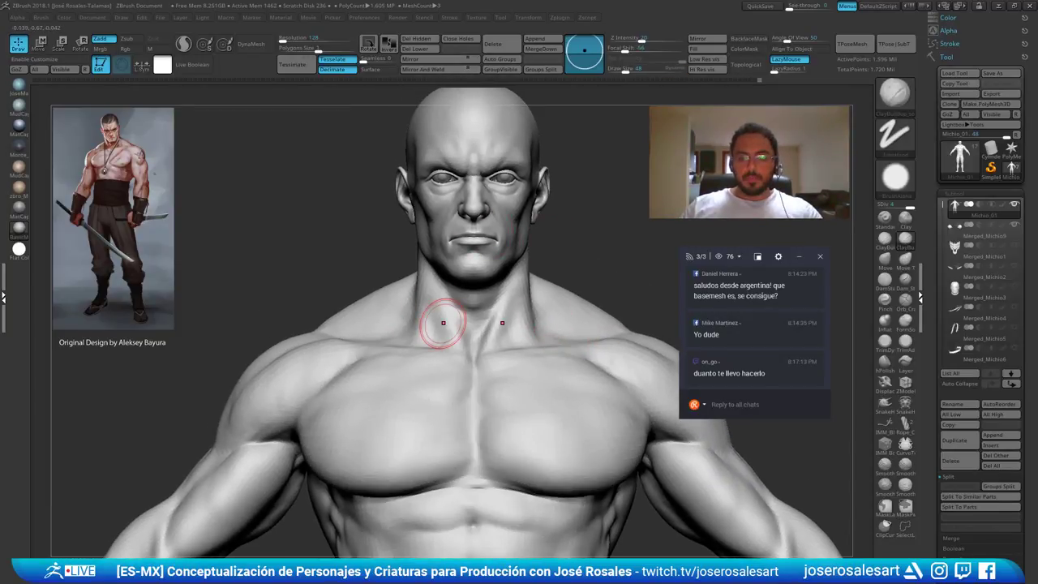
alt+drag(316, 320, 400, 316)
right_drag(399, 317, 442, 266)
Smooth the upper back between the spine and the shoulder blade
alt+right_drag(324, 251, 551, 304)
right_drag(454, 284, 397, 254)
shift+drag(413, 230, 368, 230)
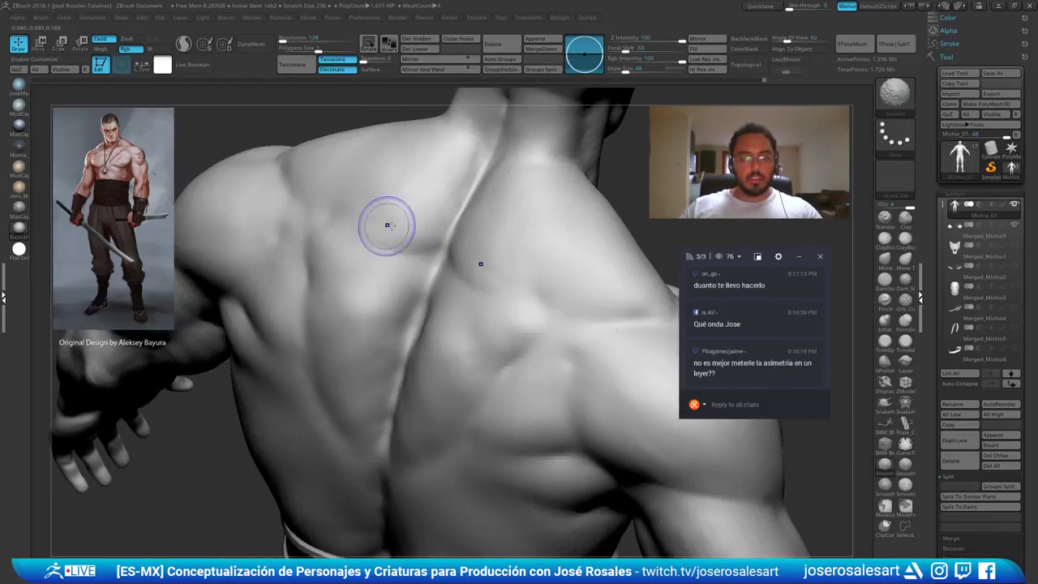
mouse_move(599, 385)
alt+right_down()
mouse_move(617, 328)
mouse_move(481, 283)
mouse_move(470, 289)
mouse_move(494, 295)
mouse_move(480, 303)
alt+right_up()
mouse_move(535, 345)
right_down()
mouse_move(511, 334)
mouse_move(532, 332)
mouse_move(540, 297)
mouse_move(475, 254)
mouse_move(543, 358)
right_up()
shift+drag(527, 360, 559, 320)
Check the back and shoulders from several angles and smooth small uneven areas
ctrl+right_drag(574, 313, 503, 277)
right_drag(503, 277, 596, 283)
ctrl+right_drag(596, 283, 637, 289)
alt+right_drag(585, 253, 637, 247)
right_drag(629, 302, 556, 344)
mouse_move(556, 344)
ctrl+right_down()
mouse_move(623, 329)
mouse_move(628, 348)
ctrl+right_up()
mouse_move(642, 283)
shift+mouse_down()
mouse_move(631, 274)
mouse_move(661, 285)
shift+mouse_up()
mouse_move(703, 319)
right_down()
mouse_move(660, 345)
mouse_move(601, 305)
mouse_move(540, 294)
mouse_move(584, 308)
right_up()
mouse_move(503, 309)
ctrl+right_down()
mouse_move(537, 331)
mouse_move(577, 330)
ctrl+right_up()
shift+drag(539, 342, 541, 334)
right_drag(541, 334, 614, 337)
shift+drag(628, 334, 639, 338)
mouse_move(646, 336)
right_down()
mouse_move(644, 292)
mouse_move(613, 289)
mouse_move(693, 298)
mouse_move(574, 274)
mouse_move(644, 308)
mouse_move(613, 300)
mouse_move(651, 308)
right_up()
Adjust the shoulder and armpit contours with the SnakeHook brush at draw size 33, and undo the last stroke
key(b)
key(s)
key(h)
key(bracketleft)
mouse_move(499, 273)
alt+right_down()
mouse_move(650, 305)
mouse_move(623, 296)
mouse_move(560, 308)
alt+right_up()
ctrl+right_drag(559, 308, 624, 327)
key(bracketleft)
mouse_move(618, 284)
ctrl+right_down()
mouse_move(569, 299)
mouse_move(586, 303)
ctrl+right_up()
alt+right_drag(531, 359, 655, 371)
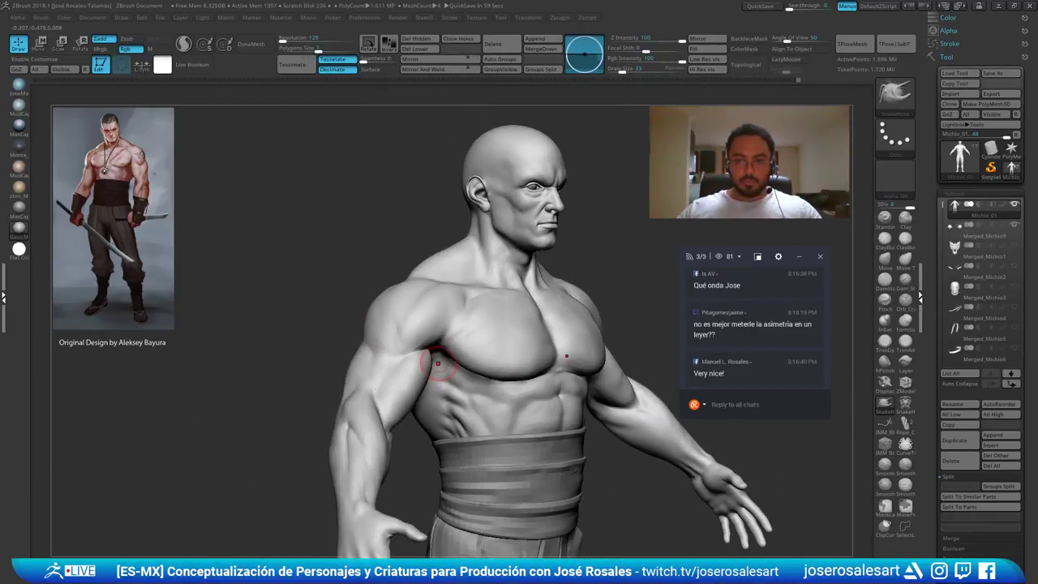
mouse_move(440, 363)
right_down()
mouse_move(301, 382)
mouse_move(243, 333)
right_up()
ctrl+right_drag(244, 333, 430, 377)
mouse_move(430, 377)
alt+right_down()
mouse_move(527, 395)
mouse_move(514, 375)
alt+right_up()
key(ctrl+z)
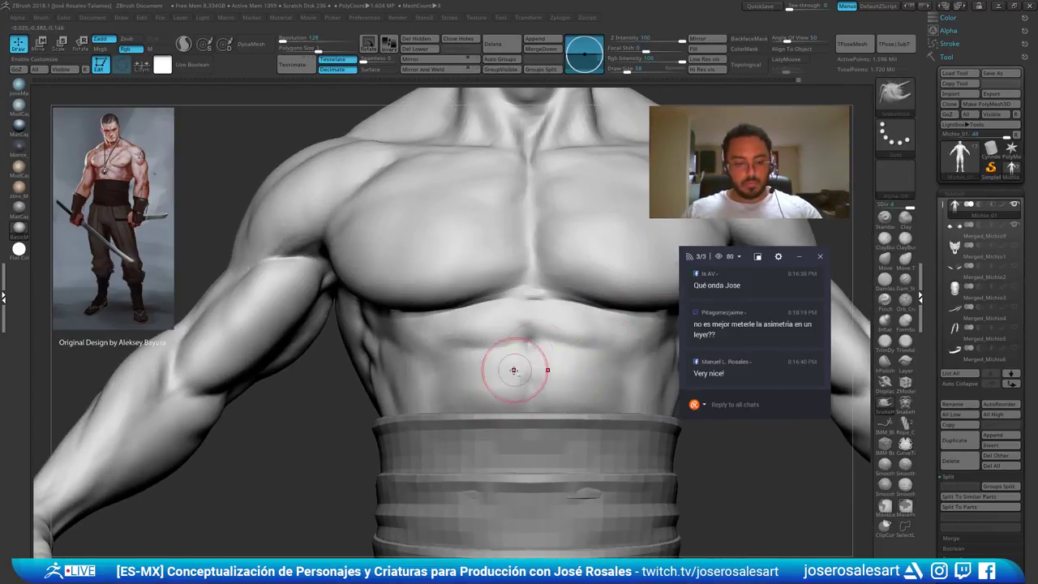
Build up the abdominal muscle just above the waist wrap with ClayBuildup at draw size 58
key(b)
key(c)
key(b)
ctrl+right_drag(498, 389, 442, 404)
drag(440, 393, 458, 376)
ctrl+right_drag(458, 376, 437, 375)
right_drag(438, 375, 454, 396)
drag(448, 397, 458, 393)
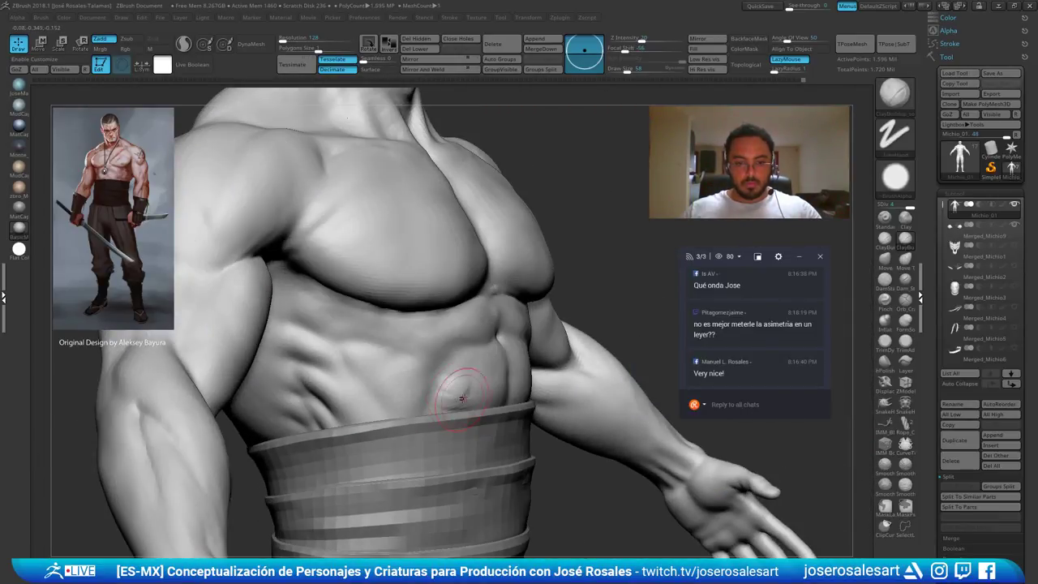
Define the lower edge of the character's right upper abdominal block and smooth its transitions
right_drag(456, 397, 463, 390)
shift+drag(478, 385, 468, 394)
right_drag(468, 394, 468, 395)
drag(468, 395, 458, 401)
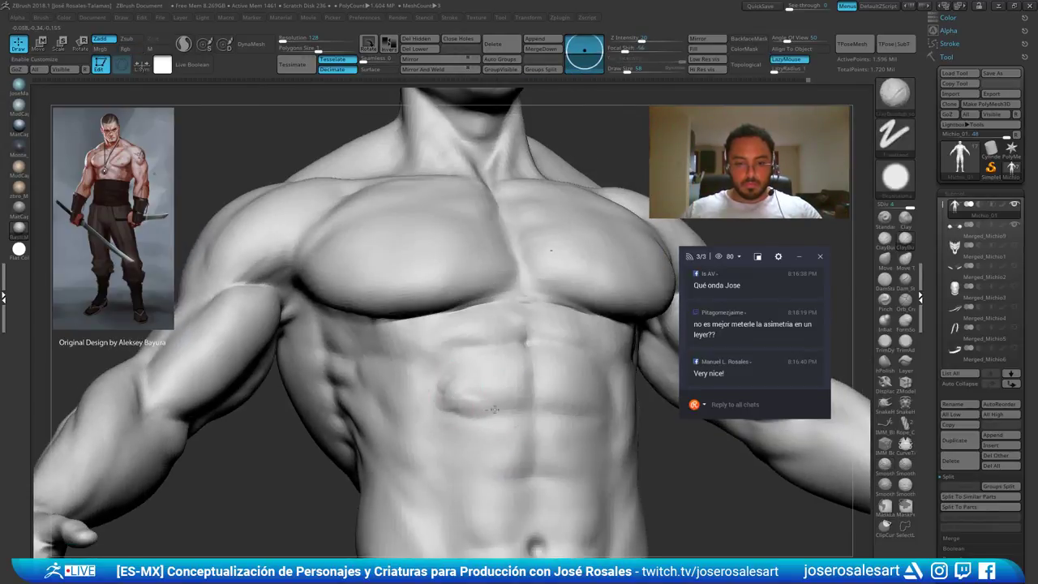
right_drag(459, 401, 466, 396)
shift+drag(466, 396, 510, 378)
right_drag(510, 377, 487, 405)
mouse_move(513, 397)
mouse_down()
mouse_move(487, 382)
mouse_move(492, 390)
mouse_up()
mouse_move(506, 389)
right_down()
mouse_move(505, 359)
mouse_move(492, 349)
mouse_move(463, 359)
right_up()
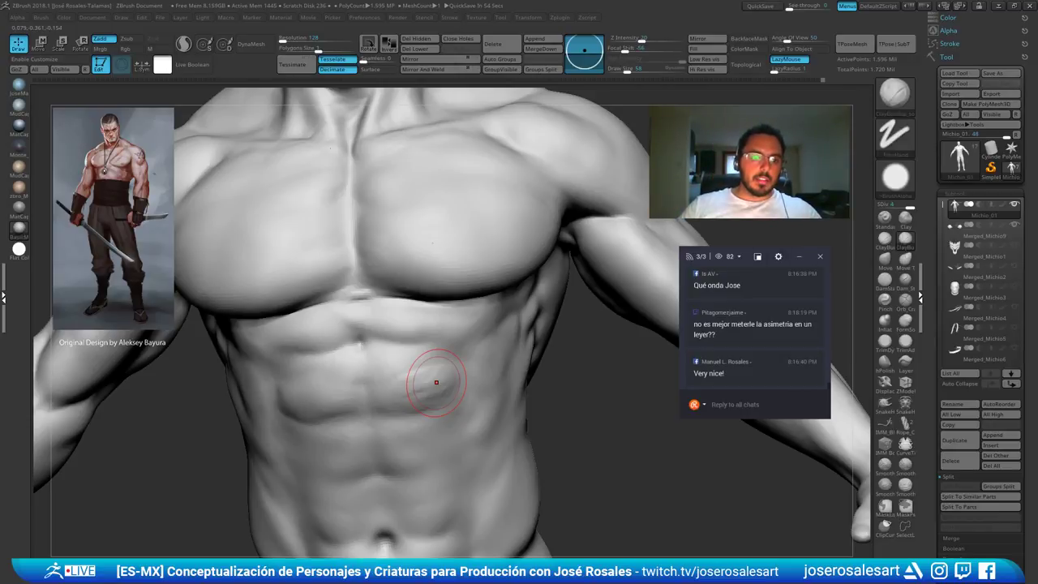
click(738, 257)
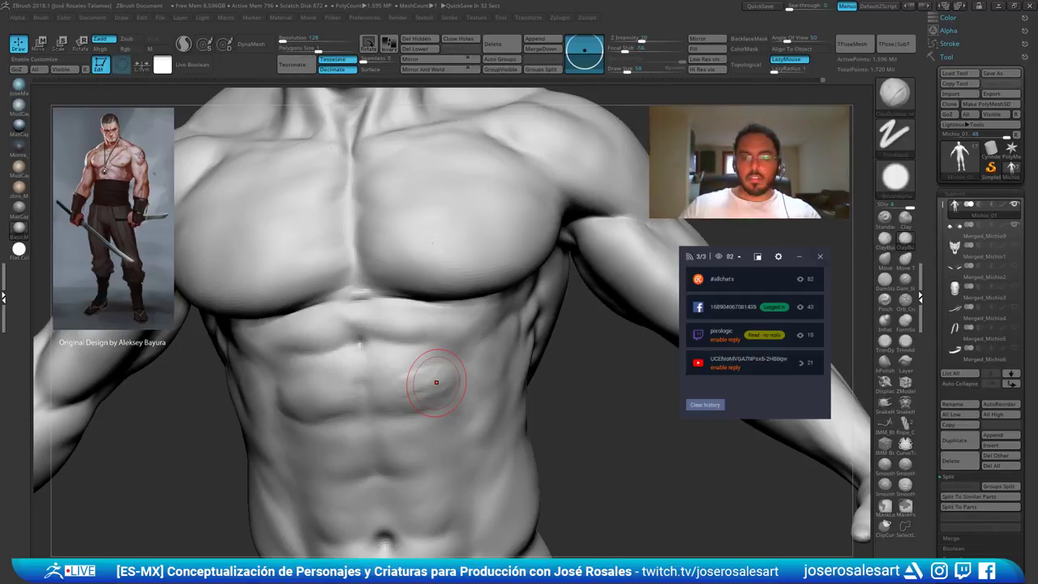
click(738, 257)
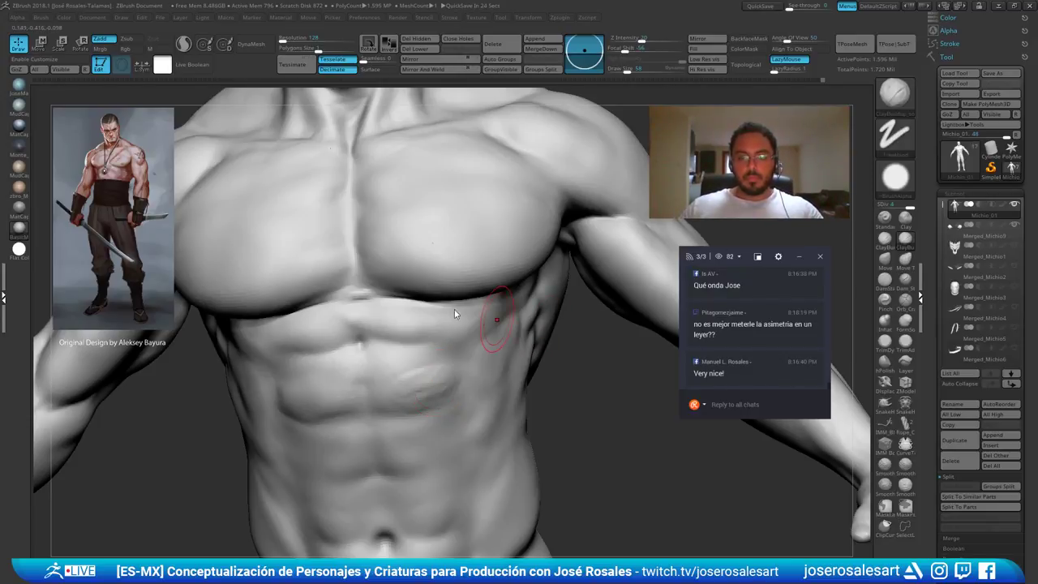
Build up the character's left upper abdominal block with ClayBuildup at draw size 48
mouse_move(496, 319)
right_down()
mouse_move(424, 406)
mouse_move(410, 392)
right_up()
key(s)
mouse_move(428, 383)
mouse_down()
mouse_move(439, 380)
mouse_move(426, 380)
mouse_up()
right_drag(426, 380, 397, 438)
right_click(393, 442)
mouse_move(440, 354)
right_down()
mouse_move(450, 366)
mouse_move(418, 387)
right_up()
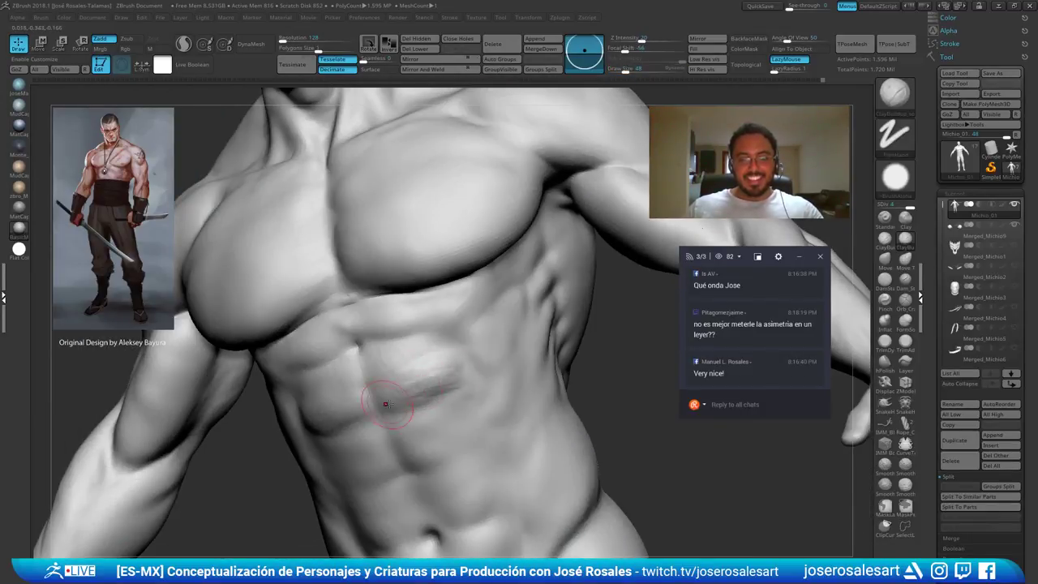
Smooth the character's left abdominal block so it blends into the surrounding muscles
shift+drag(387, 401, 411, 374)
right_drag(407, 371, 419, 375)
shift+drag(420, 375, 431, 377)
mouse_move(430, 378)
right_down()
mouse_move(407, 376)
mouse_move(429, 387)
mouse_move(390, 375)
mouse_move(441, 383)
mouse_move(310, 414)
mouse_move(325, 397)
mouse_move(291, 435)
right_up()
key(shift)
key(shift+s)
mouse_move(434, 377)
right_down()
mouse_move(379, 400)
mouse_move(414, 382)
right_up()
ctrl+right_drag(414, 383, 426, 399)
ctrl+right_drag(446, 340, 440, 371)
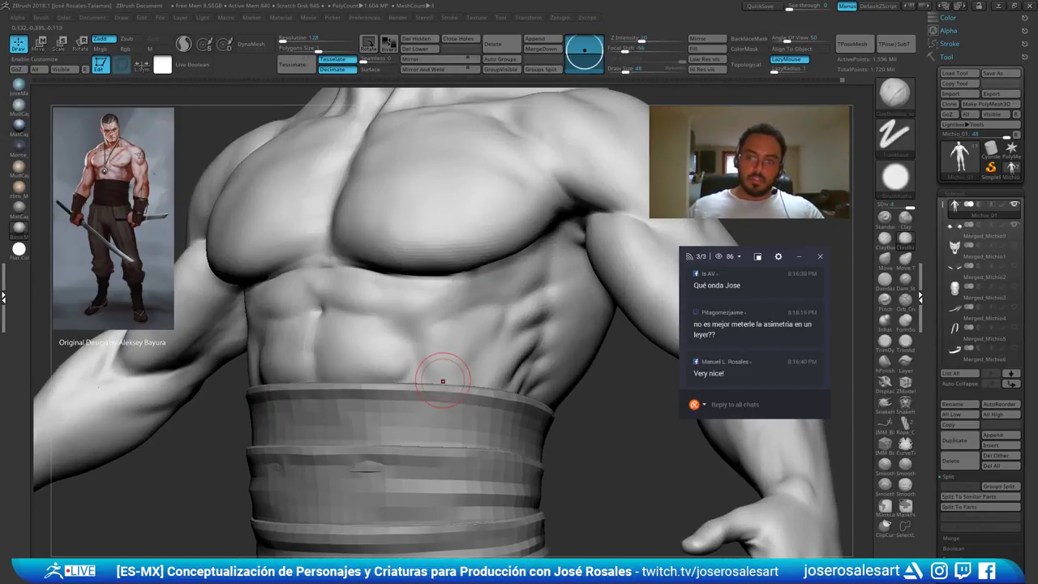
Sculpt the transitions between the upper abdominals and the ribs on both sides of the torso
mouse_move(378, 408)
right_down()
mouse_move(408, 328)
mouse_move(385, 334)
mouse_move(411, 326)
right_up()
mouse_move(427, 289)
mouse_down()
mouse_move(438, 306)
mouse_move(420, 312)
mouse_up()
mouse_move(426, 372)
right_down()
mouse_move(389, 337)
mouse_move(370, 334)
right_up()
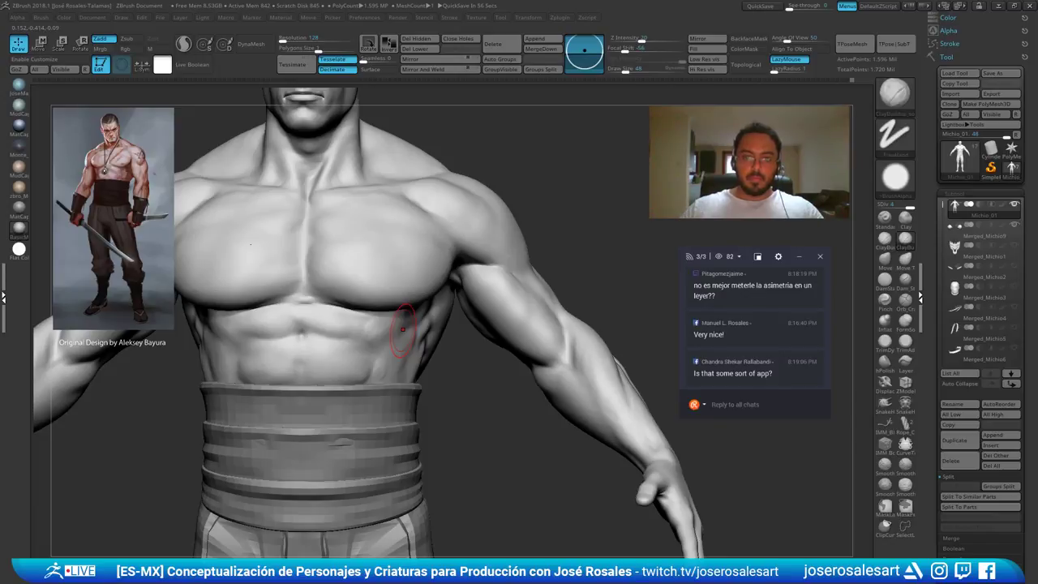
mouse_move(235, 334)
right_down()
mouse_move(357, 336)
mouse_move(333, 337)
right_up()
mouse_move(332, 337)
ctrl+right_down()
mouse_move(332, 348)
mouse_move(314, 314)
mouse_move(339, 341)
mouse_move(315, 346)
mouse_move(351, 315)
ctrl+right_up()
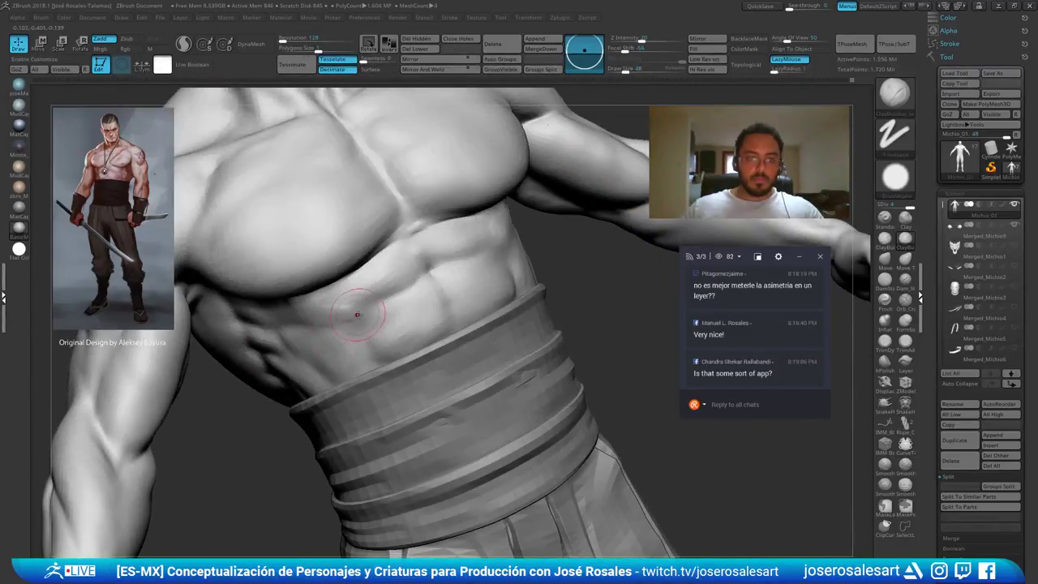
drag(355, 309, 341, 324)
right_drag(340, 323, 349, 374)
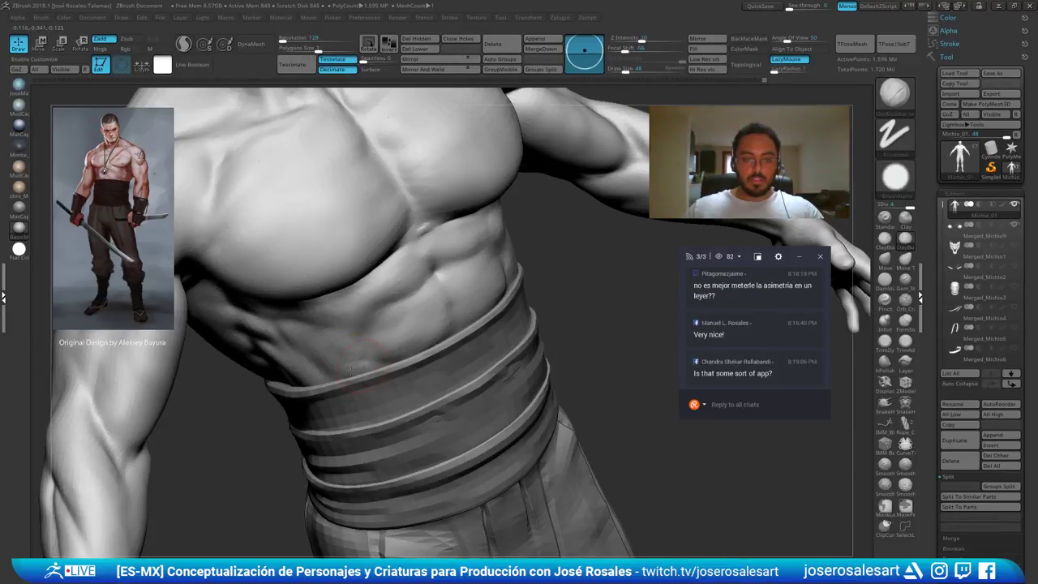
Build up and smooth the outer abdominal area just above the waist wrap
mouse_move(364, 387)
right_down()
mouse_move(340, 381)
mouse_move(345, 342)
mouse_move(316, 350)
right_up()
shift+drag(402, 367, 379, 375)
mouse_move(369, 372)
right_down()
mouse_move(322, 328)
mouse_move(357, 326)
right_up()
mouse_move(356, 326)
ctrl+right_down()
mouse_move(357, 296)
mouse_move(371, 297)
mouse_move(365, 333)
ctrl+right_up()
mouse_move(276, 303)
right_down()
mouse_move(249, 377)
mouse_move(290, 373)
right_up()
mouse_move(287, 369)
mouse_down()
mouse_move(255, 387)
mouse_move(256, 378)
mouse_move(278, 398)
mouse_up()
shift+drag(312, 356, 324, 366)
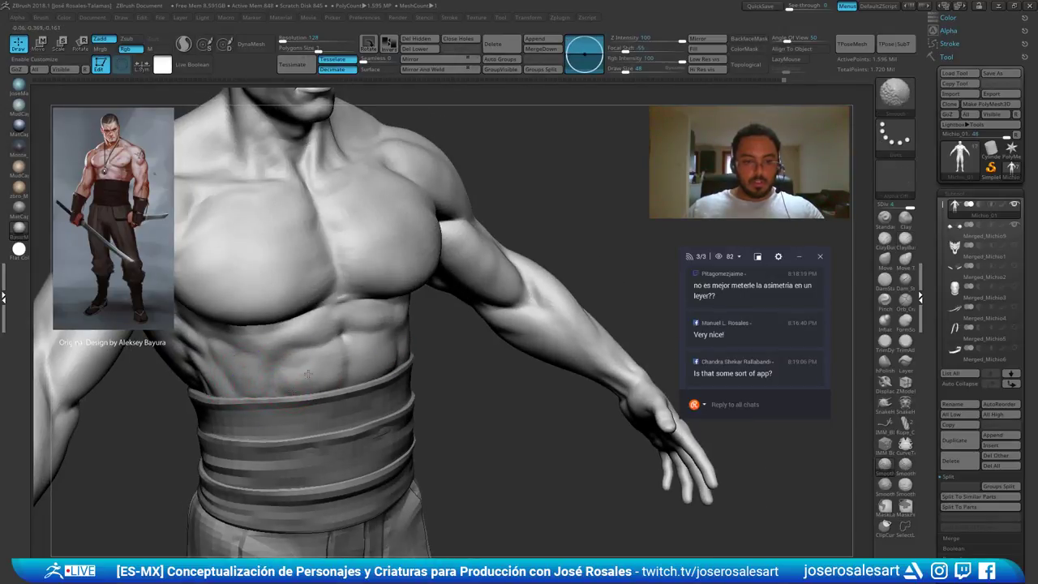
right_drag(365, 366, 323, 365)
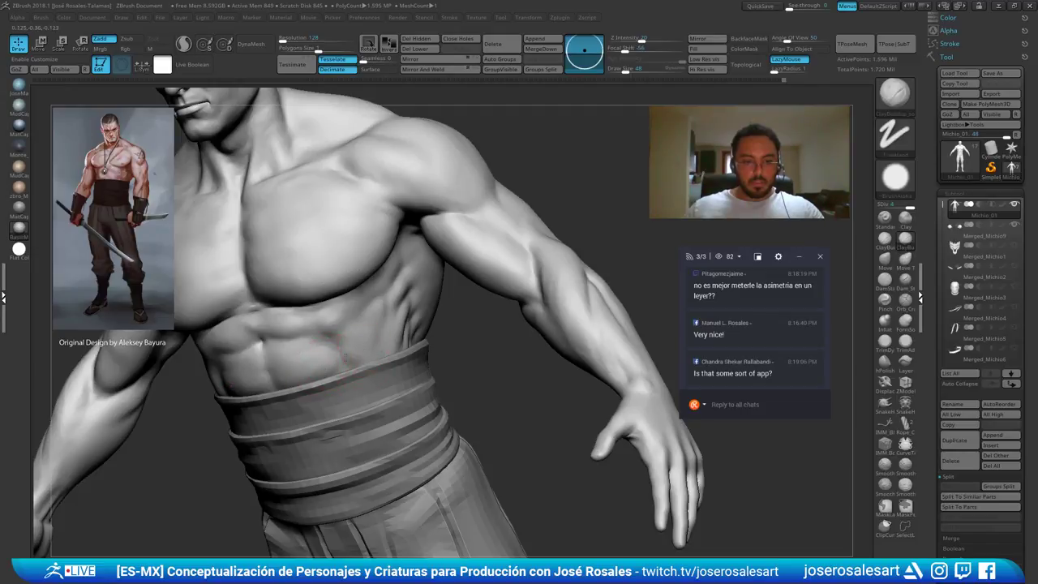
Refine the forms under the pectorals with ClayBuildup and reduce the draw size to 36
right_drag(364, 338, 290, 364)
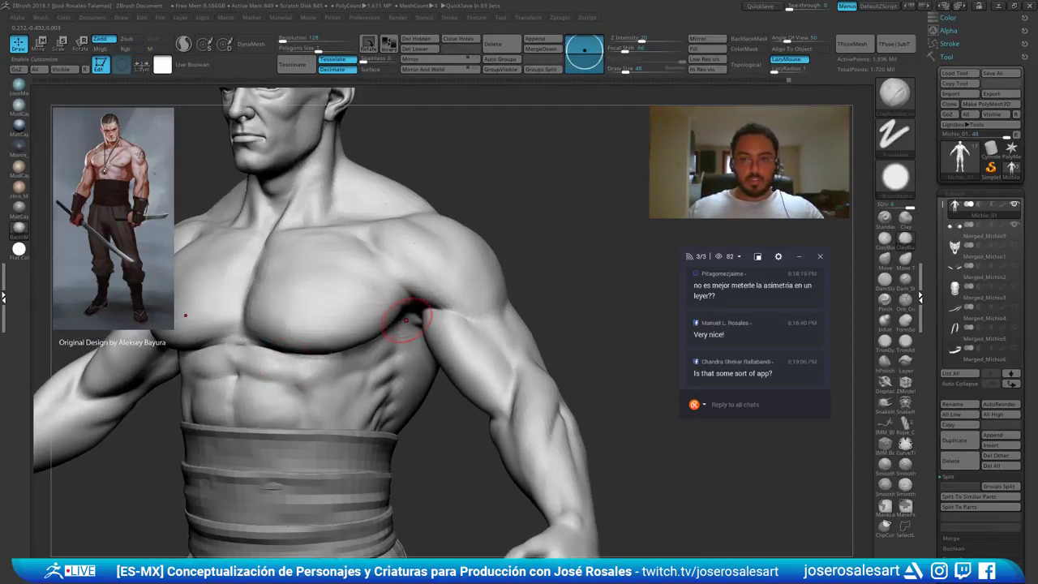
right_drag(281, 378, 344, 341)
drag(350, 337, 364, 333)
mouse_move(365, 333)
right_down()
mouse_move(317, 418)
mouse_move(341, 414)
mouse_move(329, 370)
mouse_move(470, 397)
mouse_move(442, 357)
mouse_move(389, 349)
mouse_move(398, 359)
right_up()
key([)
right_click(398, 360)
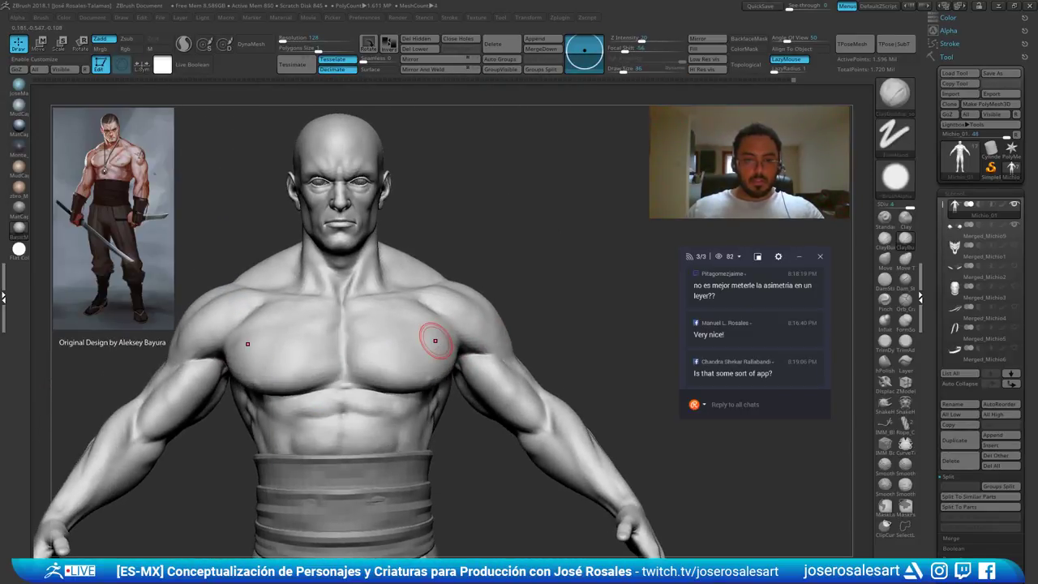
Sculpt and smooth the lower edge of the pectorals with ClayBuildup at draw size 30
mouse_move(447, 398)
right_down()
mouse_move(393, 397)
mouse_move(440, 378)
mouse_move(384, 372)
right_up()
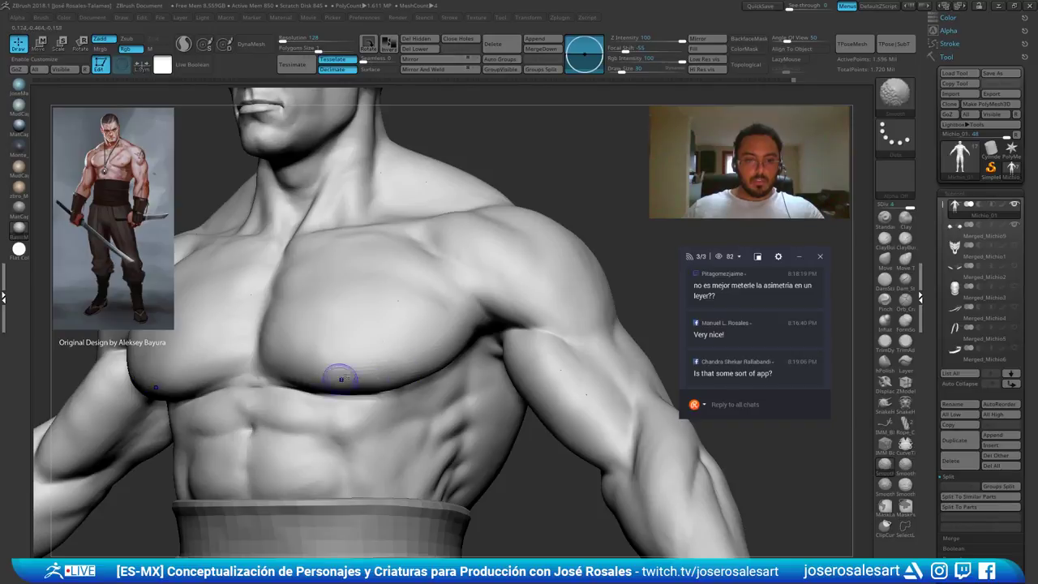
drag(322, 381, 385, 362)
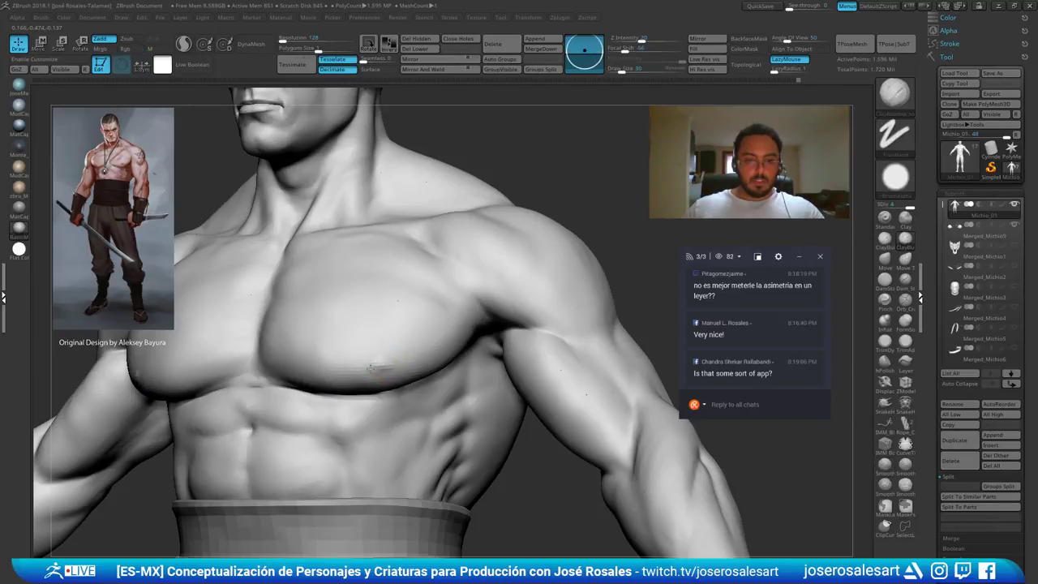
right_drag(401, 361, 402, 377)
shift+drag(375, 367, 386, 363)
mouse_move(373, 369)
right_down()
mouse_move(391, 361)
mouse_move(361, 388)
mouse_move(362, 365)
mouse_move(301, 371)
mouse_move(308, 441)
mouse_move(345, 434)
right_up()
mouse_move(389, 372)
right_down()
mouse_move(300, 371)
mouse_move(276, 382)
mouse_move(346, 389)
mouse_move(350, 350)
mouse_move(388, 394)
right_up()
key(s)
drag(389, 394, 395, 394)
right_drag(394, 392, 421, 369)
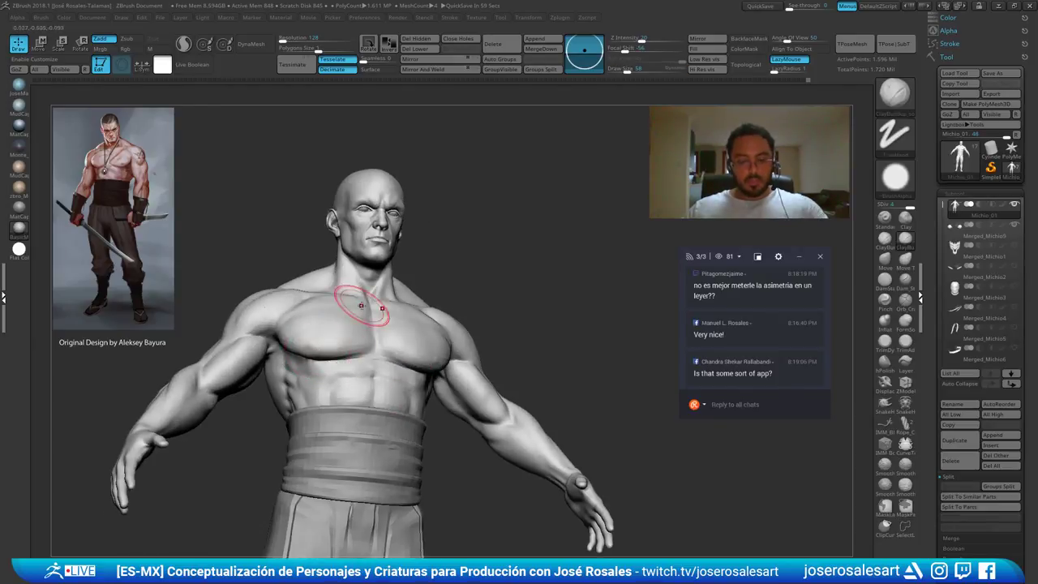
Inflate the lower outer part of the pectorals with the Inflat brush at draw size 129 and Z Intensity 10
key(b)
key(i)
key(n)
ctrl+right_drag(290, 301, 288, 326)
drag(316, 344, 353, 358)
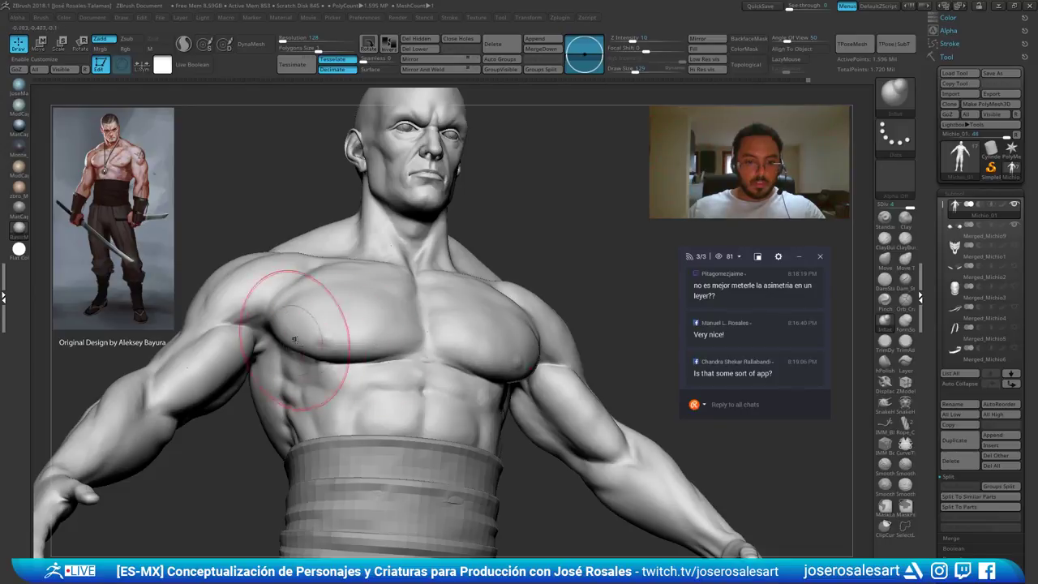
right_drag(287, 340, 303, 337)
mouse_move(381, 349)
right_down()
mouse_move(325, 345)
mouse_move(389, 318)
right_up()
Add more volume to the middle of the pectorals, alternating between ClayBuildup and Inflat at draw size 129
key(1)
drag(336, 287, 328, 302)
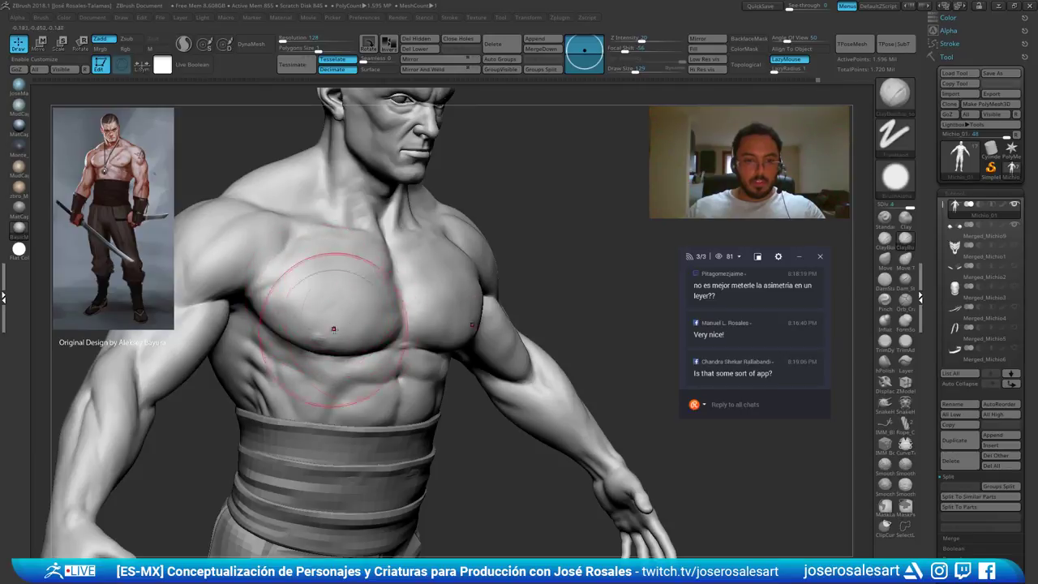
key(2)
right_drag(280, 309, 306, 299)
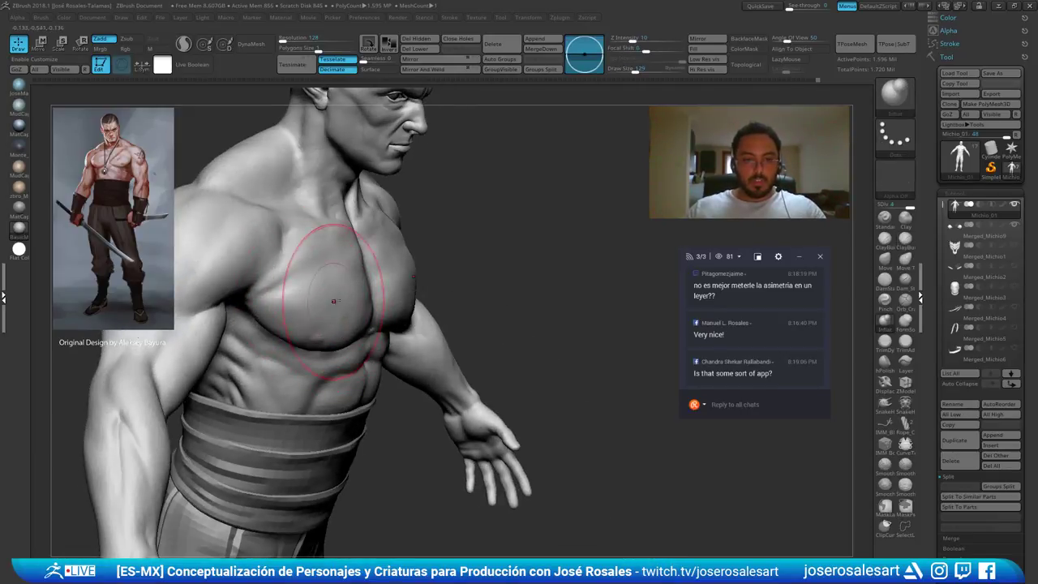
right_drag(375, 328, 312, 322)
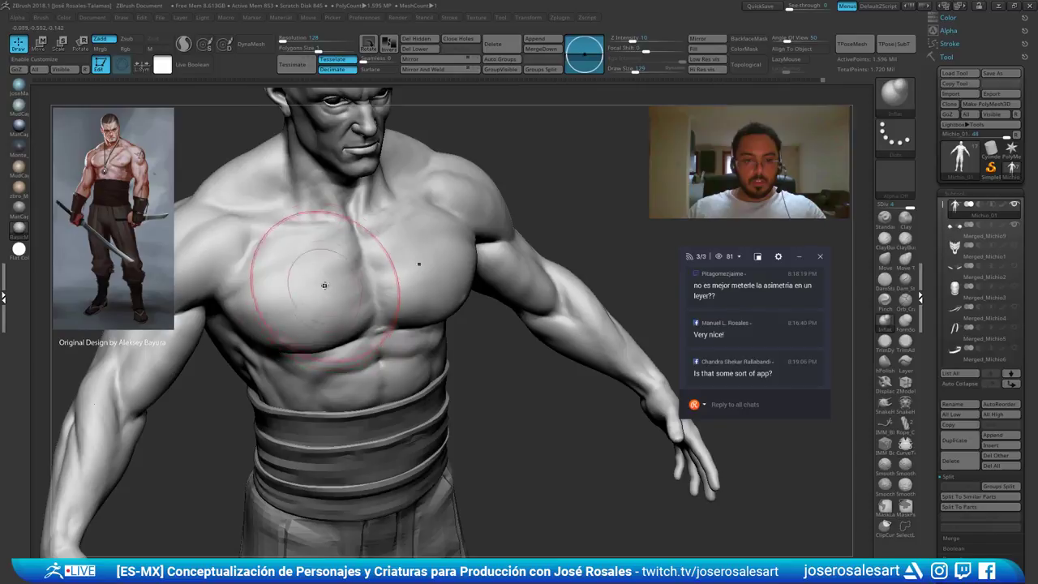
mouse_move(246, 317)
right_down()
mouse_move(336, 303)
mouse_move(376, 328)
mouse_move(362, 306)
mouse_move(348, 350)
mouse_move(339, 339)
right_up()
Refine the outer pectorals near the shoulders with ClayBuildup at draw size 77
key(b)
key(c)
key(b)
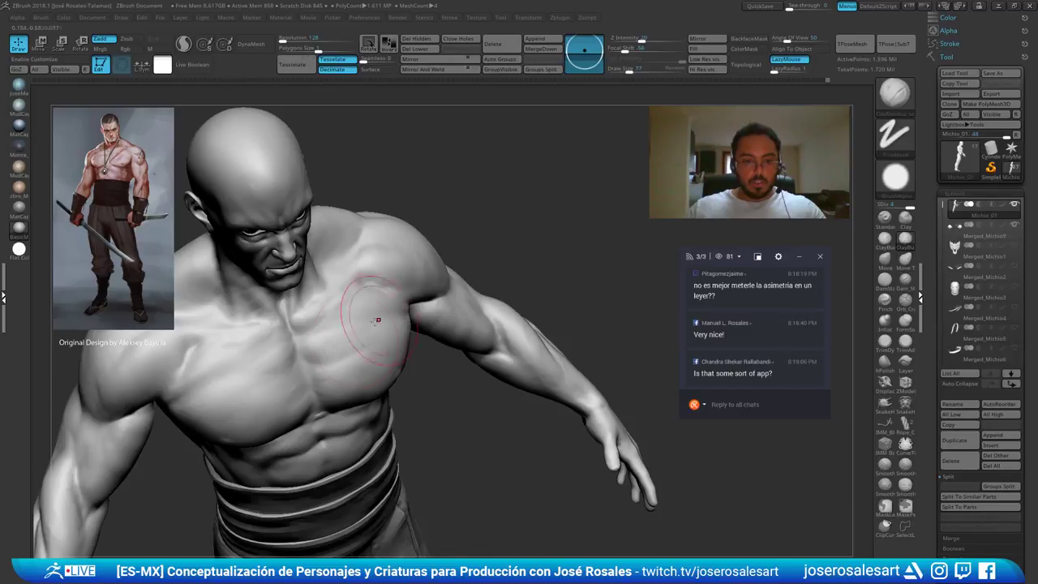
mouse_move(307, 349)
right_down()
mouse_move(365, 332)
mouse_move(364, 340)
mouse_move(458, 359)
right_up()
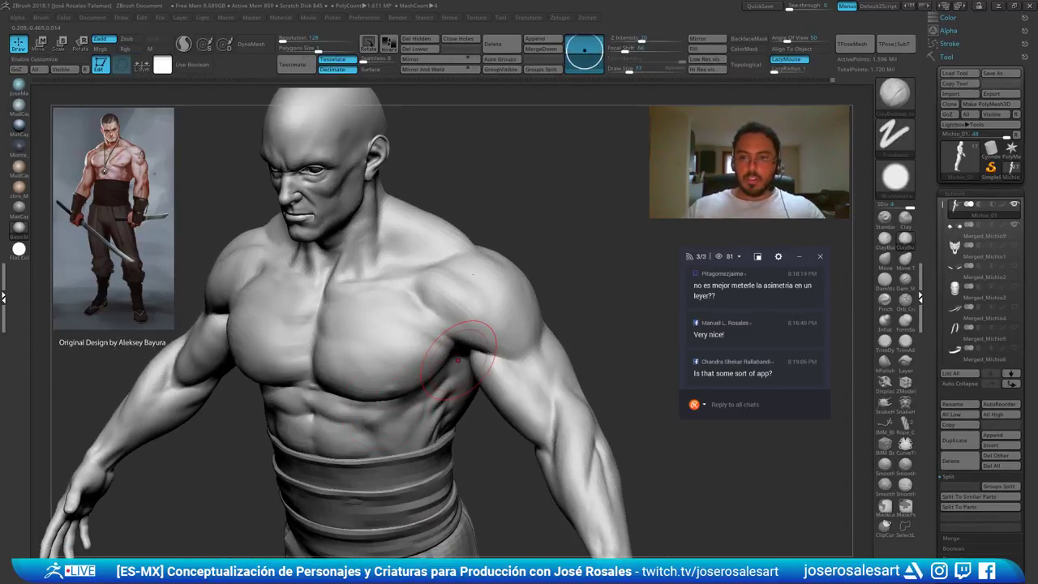
mouse_move(409, 336)
right_down()
mouse_move(384, 316)
mouse_move(374, 327)
mouse_move(432, 334)
mouse_move(378, 343)
mouse_move(425, 323)
mouse_move(392, 374)
mouse_move(327, 357)
mouse_move(364, 347)
mouse_move(321, 364)
right_up()
Carve a diagonal groove across the pectoral with DamStandard at draw size 62 and soften it
key(b)
key(d)
key(s)
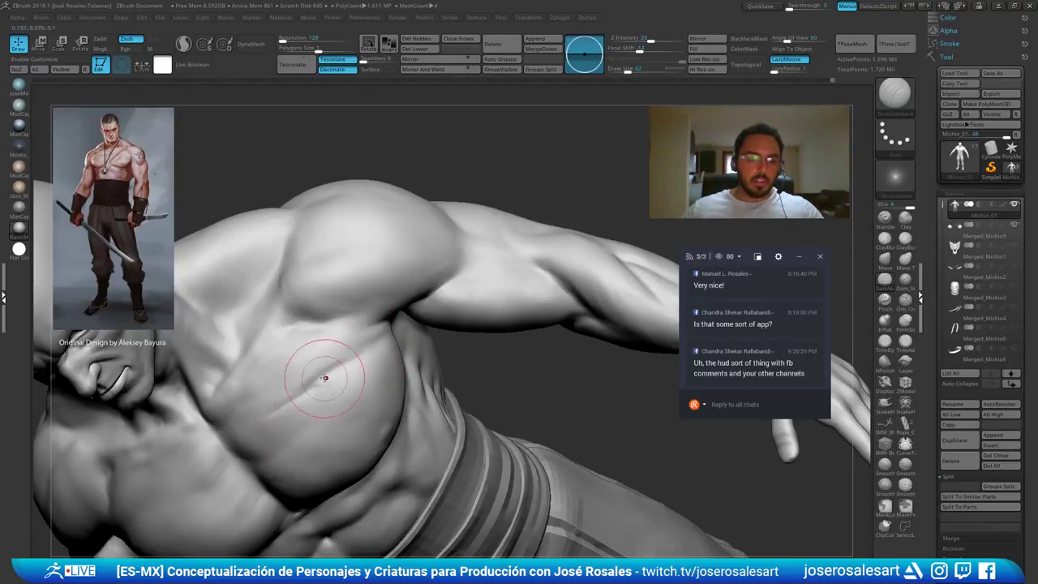
drag(325, 378, 337, 369)
key(shift)
shift+drag(287, 409, 316, 393)
right_drag(324, 389, 396, 328)
Carve and smooth the muscle divisions where the outer pectoral meets the shoulder
key(b)
key(s)
key(t)
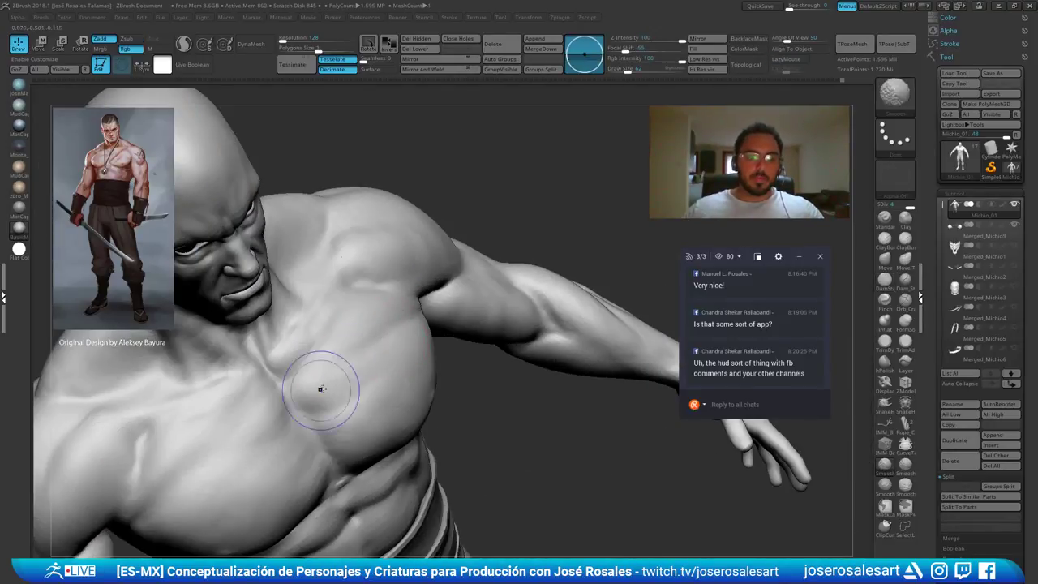
mouse_move(320, 389)
right_down()
mouse_move(401, 336)
mouse_move(289, 376)
mouse_move(289, 357)
mouse_move(209, 362)
mouse_move(257, 359)
mouse_move(261, 343)
mouse_move(227, 262)
mouse_move(288, 346)
right_up()
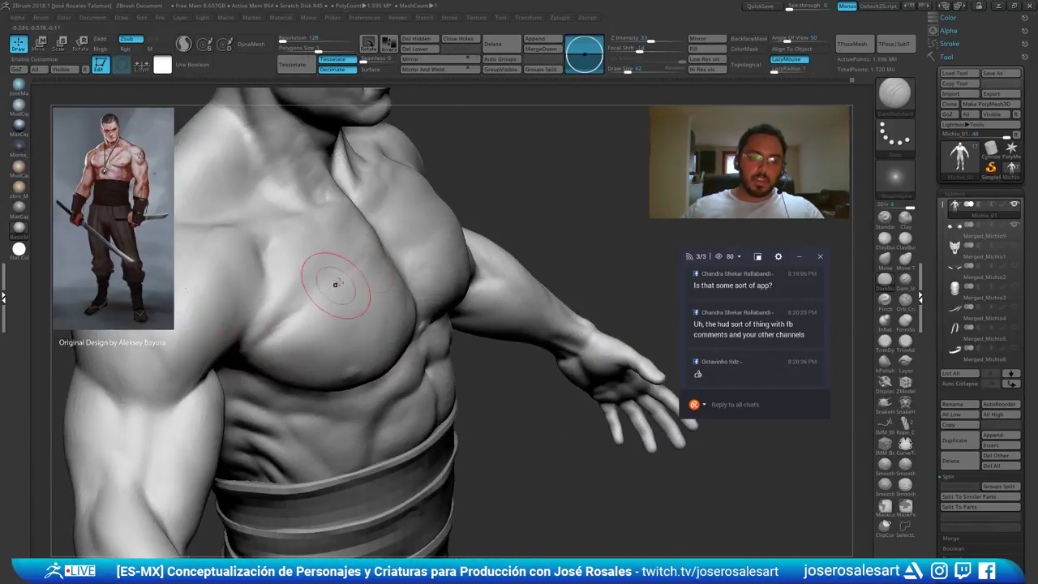
right_drag(293, 317, 327, 294)
mouse_move(326, 294)
shift+mouse_down()
mouse_move(309, 302)
mouse_move(303, 292)
shift+mouse_up()
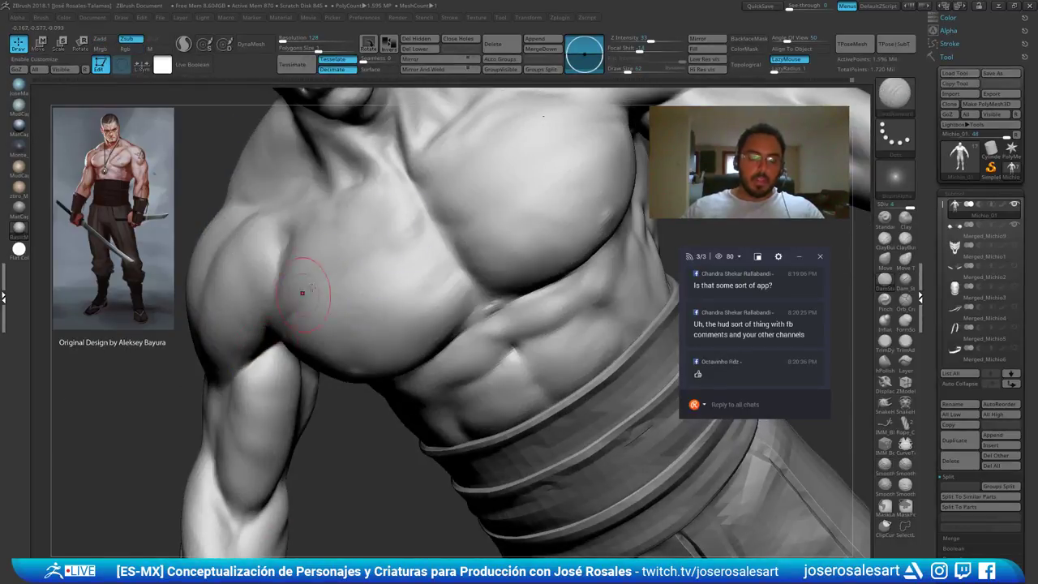
Build up and smooth the outer pectoral next to the armpit with ClayBuildup at draw size 48
key(b)
key(c)
key(b)
mouse_move(322, 292)
right_down()
mouse_move(302, 318)
mouse_move(329, 305)
mouse_move(300, 284)
mouse_move(281, 313)
right_up()
mouse_move(280, 313)
shift+mouse_down()
mouse_move(256, 339)
mouse_move(308, 303)
shift+mouse_up()
mouse_move(308, 303)
right_down()
mouse_move(320, 301)
mouse_move(286, 335)
right_up()
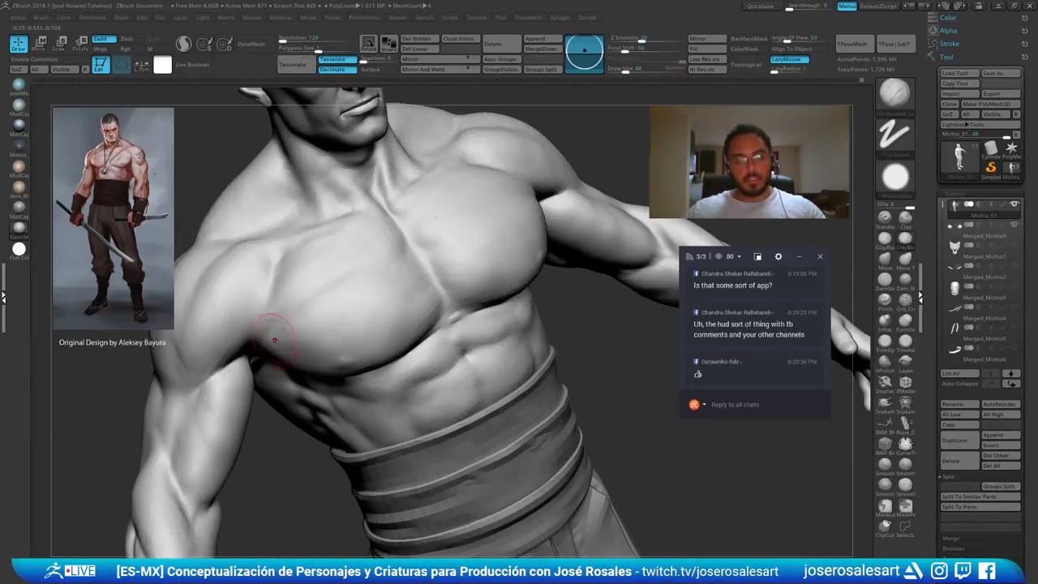
right_drag(333, 297, 318, 322)
drag(293, 349, 271, 337)
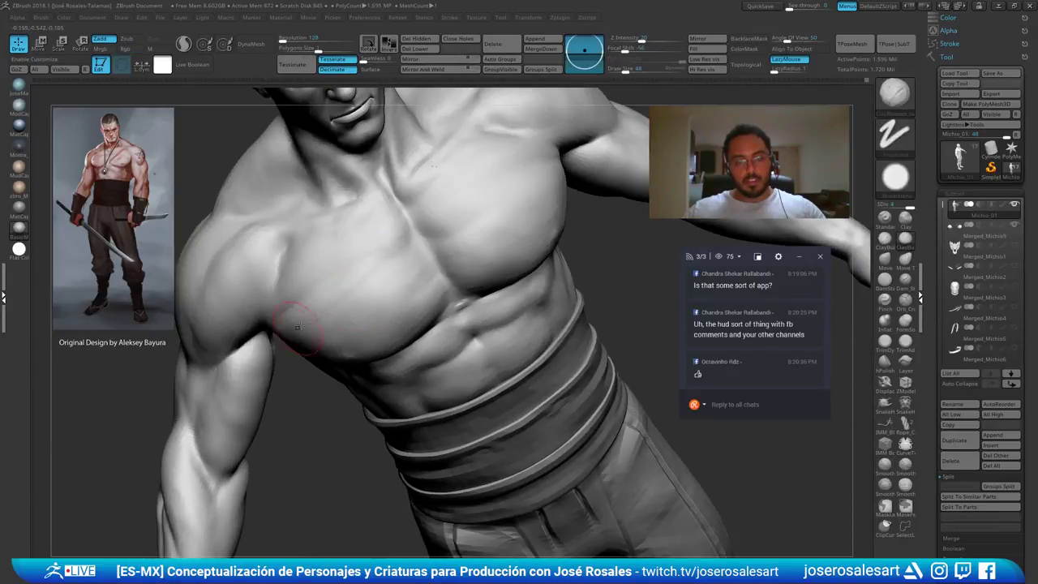
Build up the inner pectorals beside the sternum with ClayBuildup at draw size 65 and smooth them
right_drag(348, 207, 388, 239)
mouse_move(245, 323)
shift+right_down()
mouse_move(301, 320)
mouse_move(357, 290)
mouse_move(202, 291)
mouse_move(172, 336)
shift+right_up()
key(bracketright)
drag(166, 281, 159, 282)
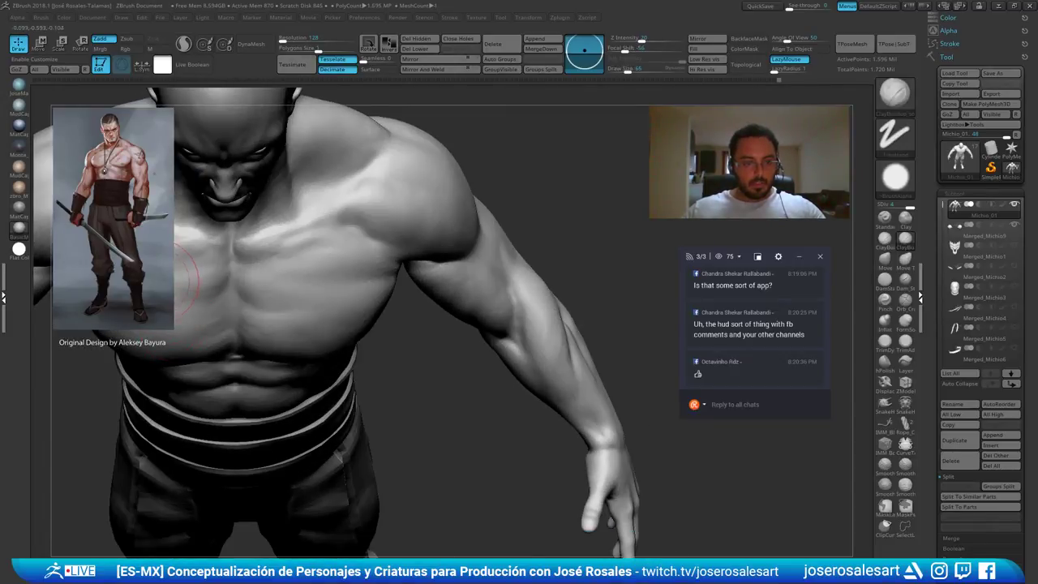
key(shift)
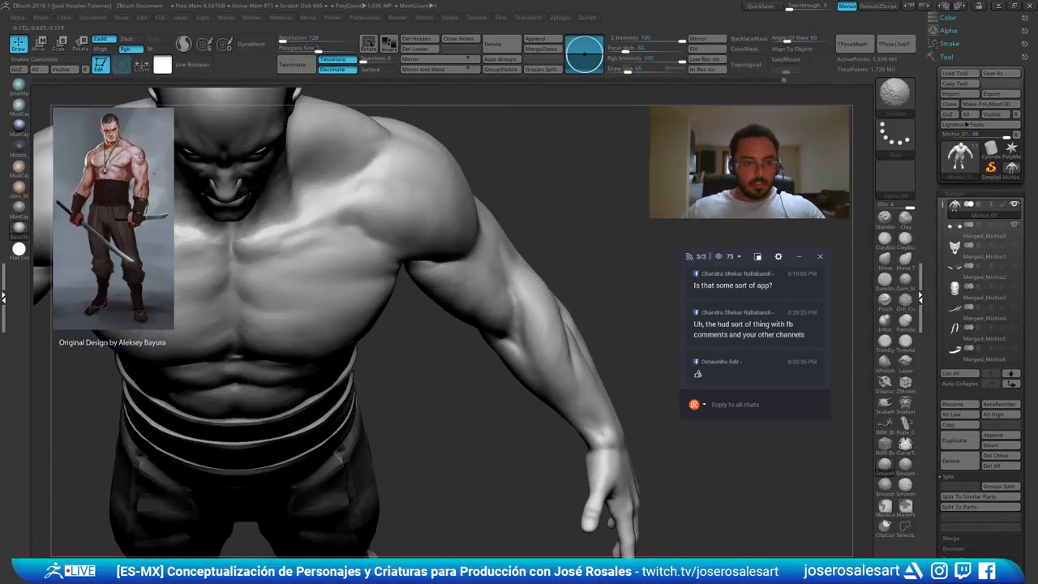
right_drag(162, 308, 171, 276)
mouse_move(317, 277)
mouse_down()
mouse_move(299, 275)
mouse_move(331, 315)
mouse_up()
key(shift)
Build up the lower inner pectoral near the sternum with ClayBuildup at draw size 48 and smooth the strokes
mouse_move(332, 315)
ctrl+right_down()
mouse_move(319, 309)
mouse_move(326, 281)
ctrl+right_up()
drag(322, 285, 313, 296)
right_drag(313, 296, 267, 292)
mouse_move(324, 271)
ctrl+right_down()
mouse_move(352, 300)
mouse_move(329, 262)
mouse_move(331, 305)
ctrl+right_up()
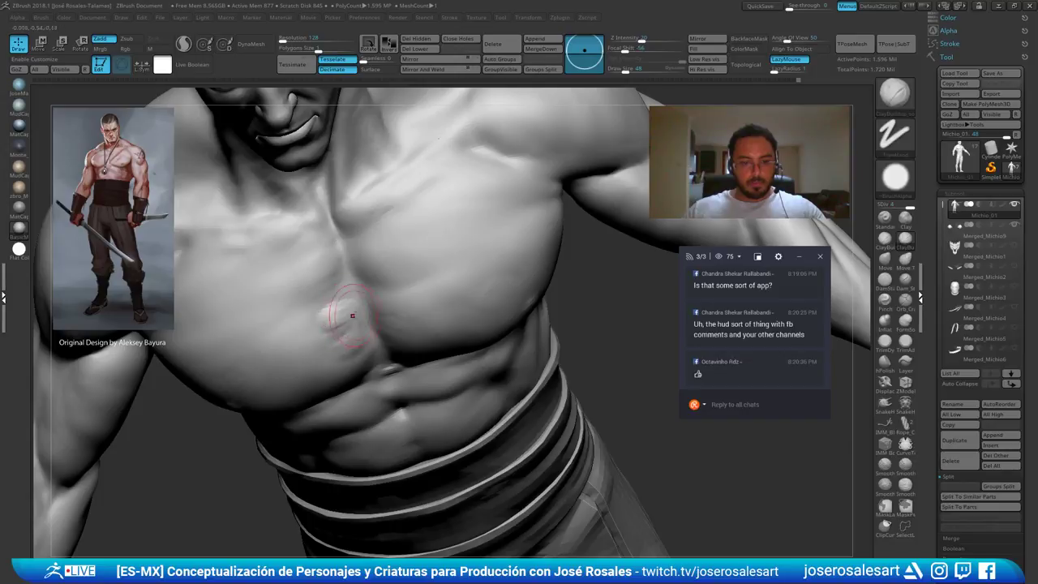
drag(317, 324, 295, 332)
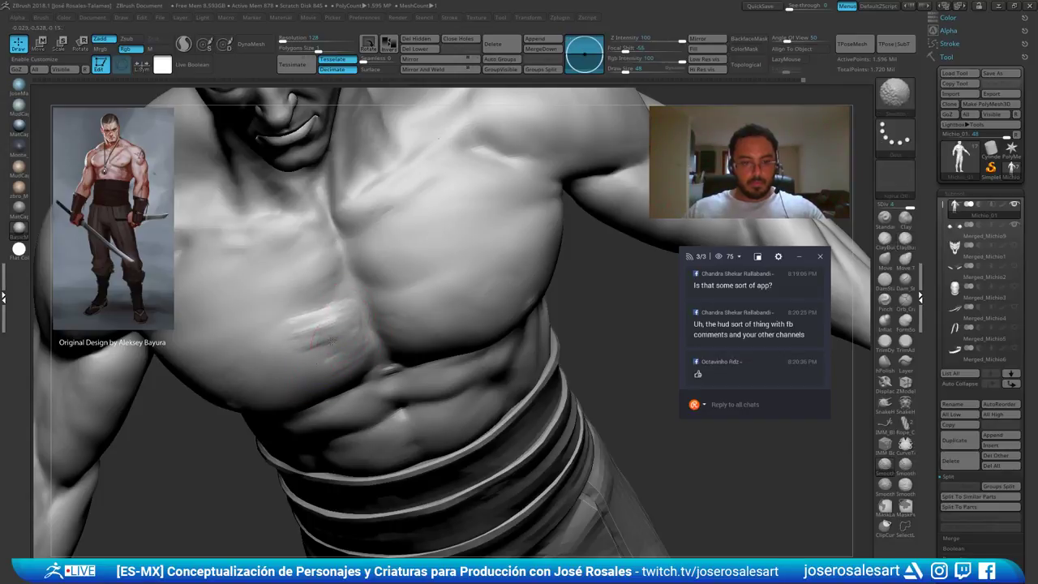
right_drag(328, 308, 334, 284)
ctrl+right_drag(301, 348, 428, 353)
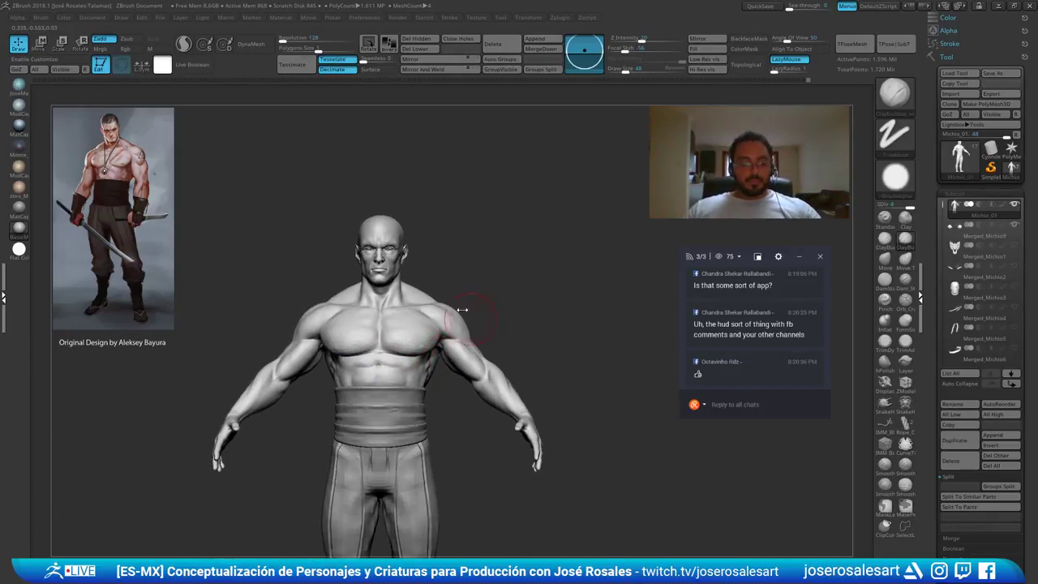
Adjust the shoulder silhouette with the Move brush at draw size 109
key(b)
key(m)
key(v)
key(s)
drag(510, 350, 518, 349)
mouse_move(475, 298)
alt+right_down()
mouse_move(507, 333)
mouse_move(508, 355)
mouse_move(477, 328)
alt+right_up()
right_drag(477, 328, 502, 307)
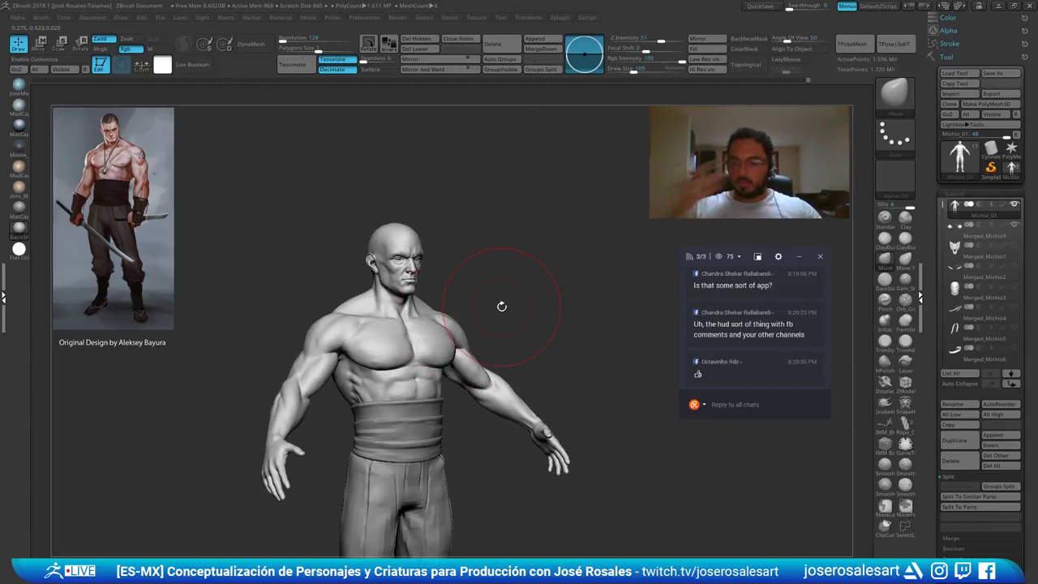
right_drag(419, 343, 352, 341)
ctrl+right_drag(352, 340, 385, 393)
right_drag(581, 261, 498, 274)
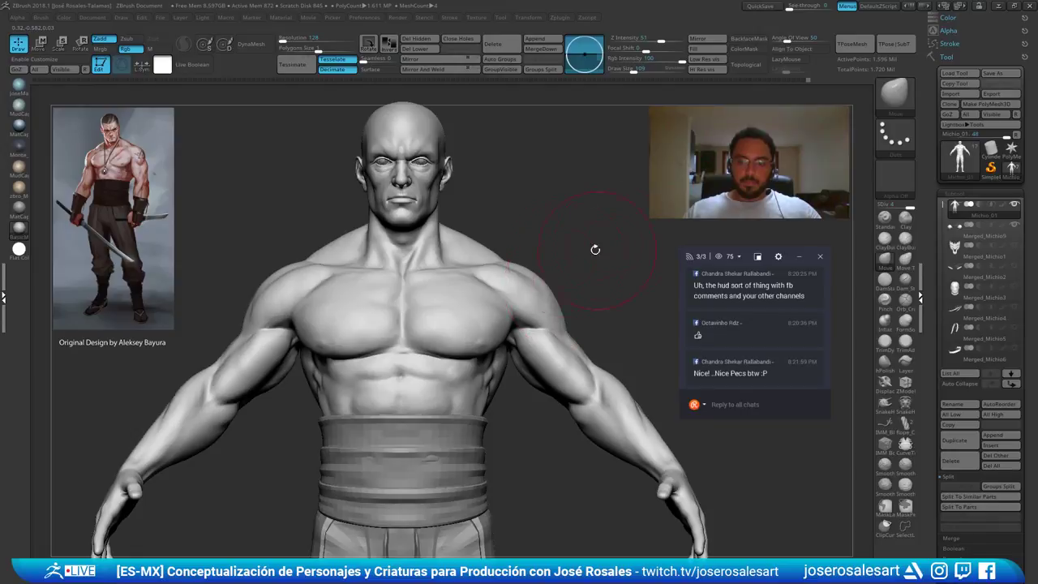
drag(527, 277, 534, 278)
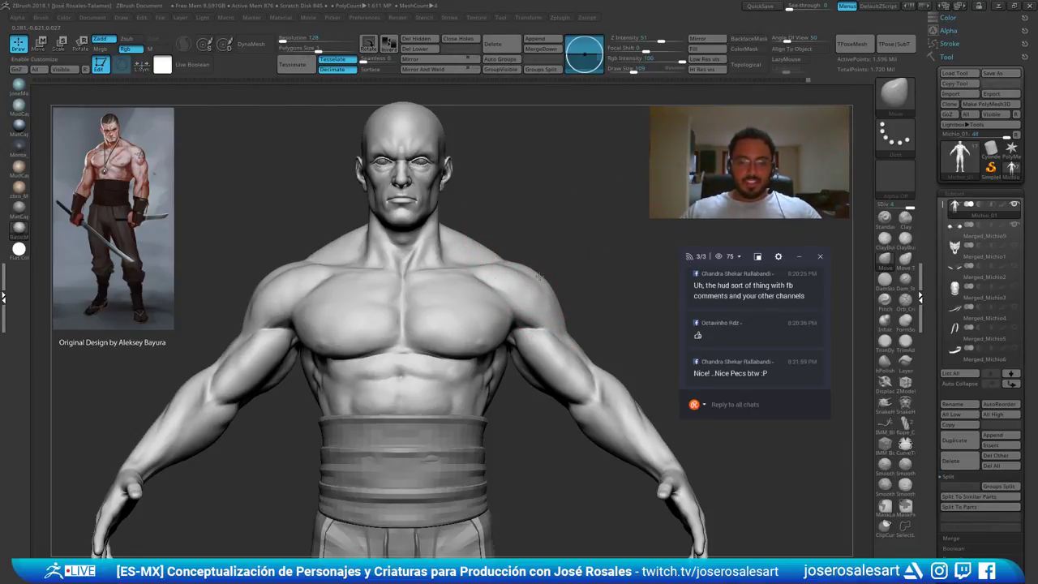
ctrl+right_drag(578, 256, 567, 212)
mouse_move(567, 213)
right_down()
mouse_move(478, 215)
mouse_move(584, 231)
mouse_move(604, 287)
mouse_move(522, 250)
mouse_move(519, 212)
right_up()
mouse_move(519, 213)
right_down()
mouse_move(458, 221)
mouse_move(551, 295)
mouse_move(598, 194)
right_up()
Isolate the body from the clothing and build up the side of the abdomen with ClayBuildup at draw size 65
key(b)
key(c)
key(b)
mouse_move(598, 195)
ctrl+right_down()
mouse_move(601, 235)
mouse_move(689, 240)
ctrl+right_up()
mouse_move(463, 214)
alt+right_down()
mouse_move(417, 294)
mouse_move(361, 316)
alt+right_up()
key(bracketleft)
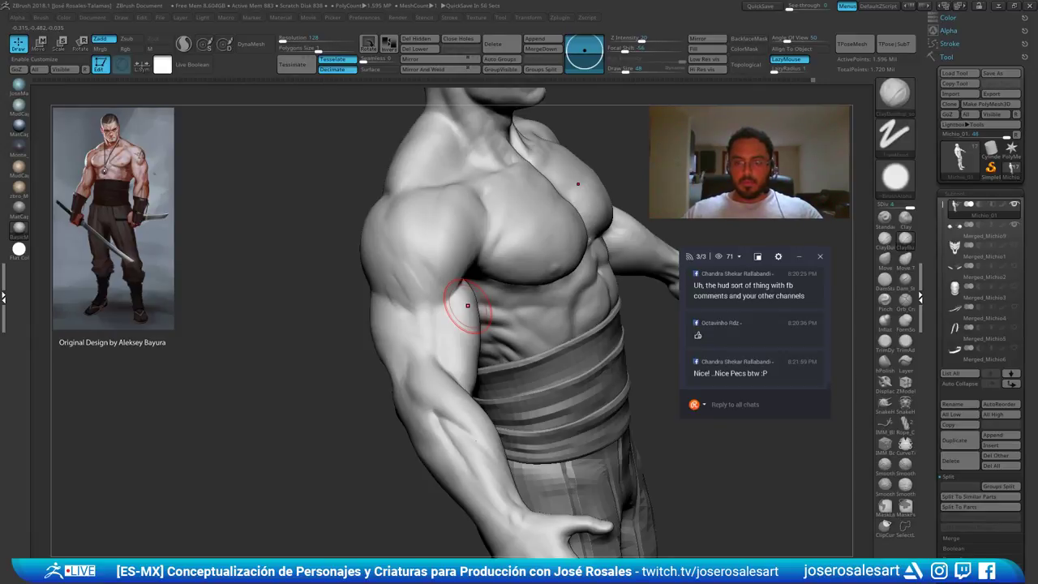
right_drag(347, 344, 397, 357)
key(shift+s)
shift+right_drag(565, 313, 450, 407)
key(bracketright)
mouse_move(482, 387)
mouse_down()
mouse_move(498, 355)
mouse_move(468, 410)
mouse_up()
Build up the obliques below the ribs and smooth them where they reach the waist
mouse_move(467, 410)
right_down()
mouse_move(484, 375)
mouse_move(494, 387)
mouse_move(453, 364)
mouse_move(462, 352)
mouse_move(502, 362)
right_up()
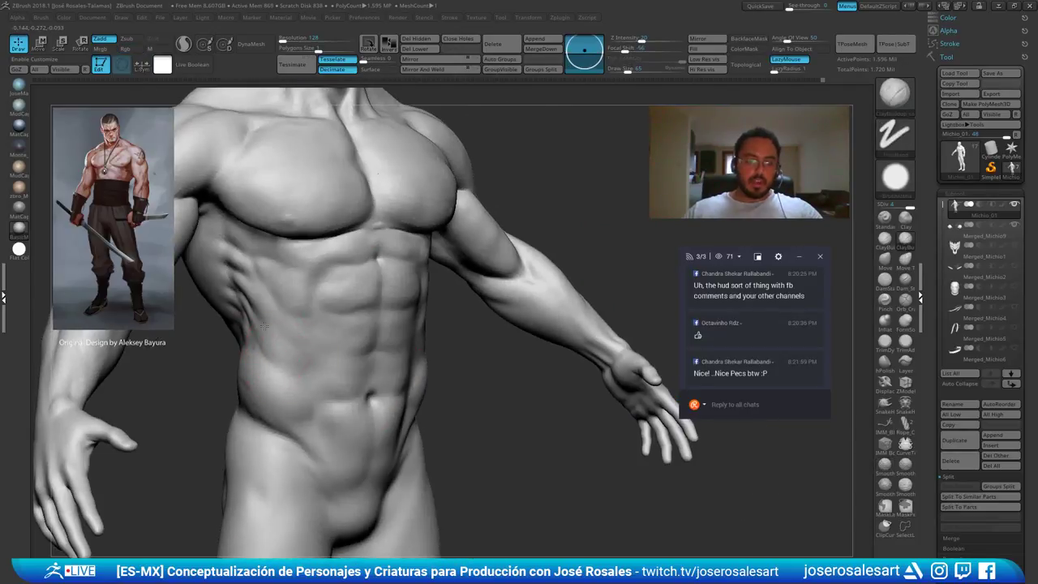
mouse_move(275, 305)
mouse_down()
mouse_move(301, 334)
mouse_move(286, 312)
mouse_up()
mouse_move(301, 336)
right_down()
mouse_move(320, 362)
mouse_move(361, 362)
right_up()
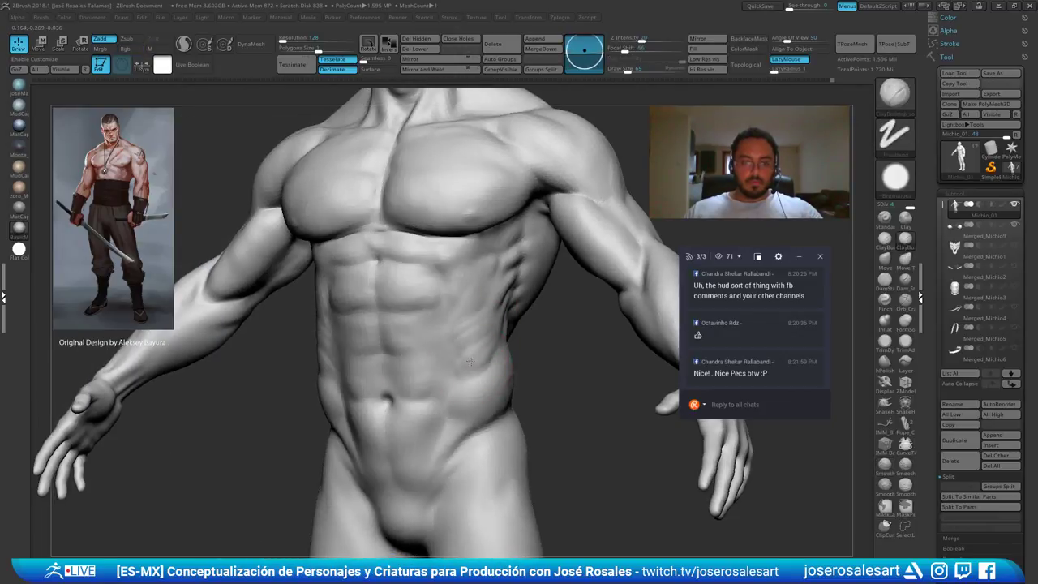
shift+drag(485, 373, 463, 388)
mouse_move(477, 371)
right_down()
mouse_move(505, 370)
mouse_move(479, 351)
right_up()
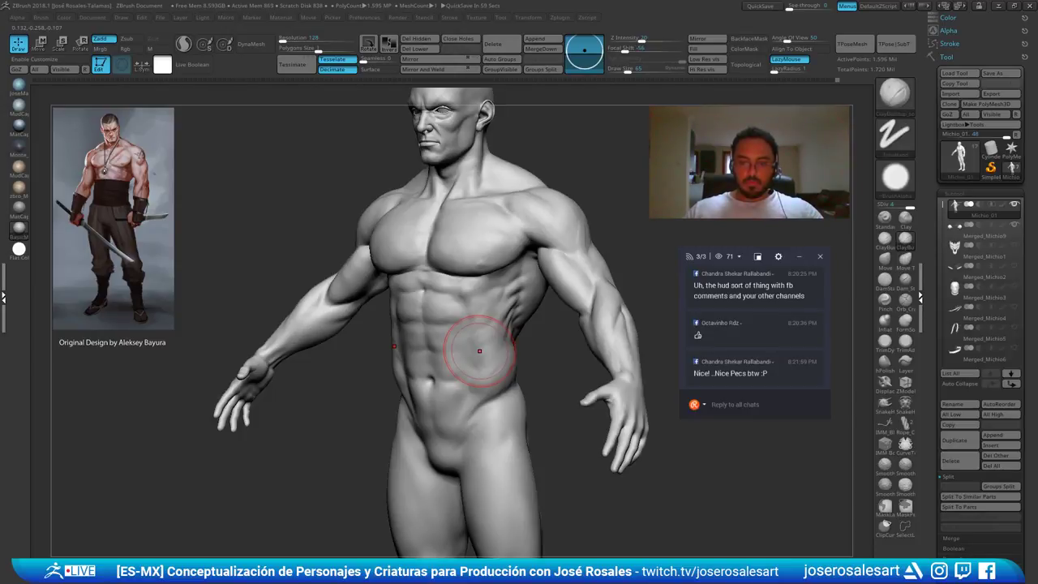
Show the clothing again, select the waist sash and adjust its outline with the Move brush
right_drag(308, 349, 369, 324)
key(alt+s)
right_drag(369, 324, 438, 342)
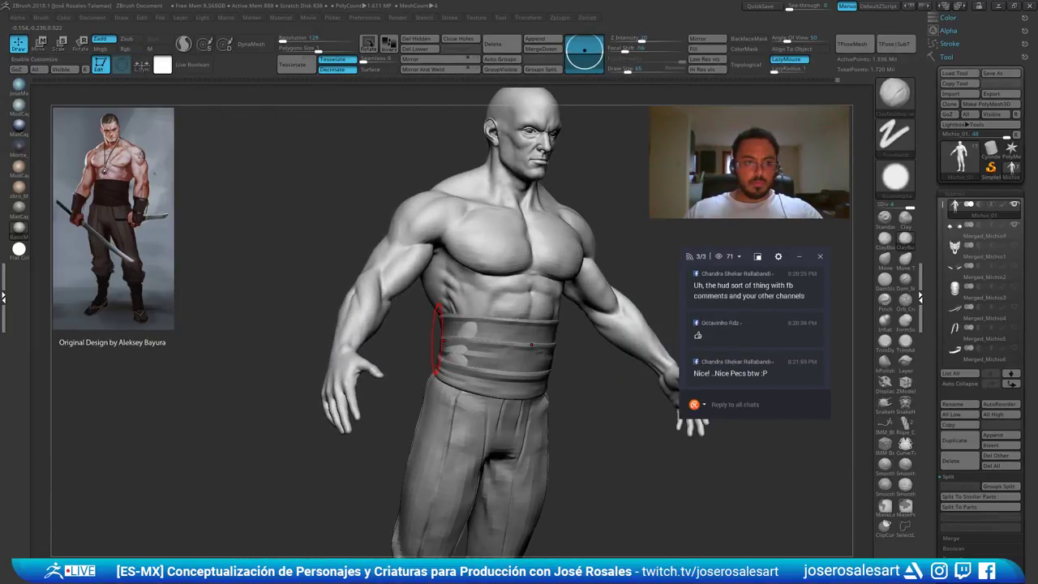
right_drag(420, 361, 478, 354)
ctrl+right_drag(478, 353, 479, 336)
alt+right_drag(478, 337, 334, 310)
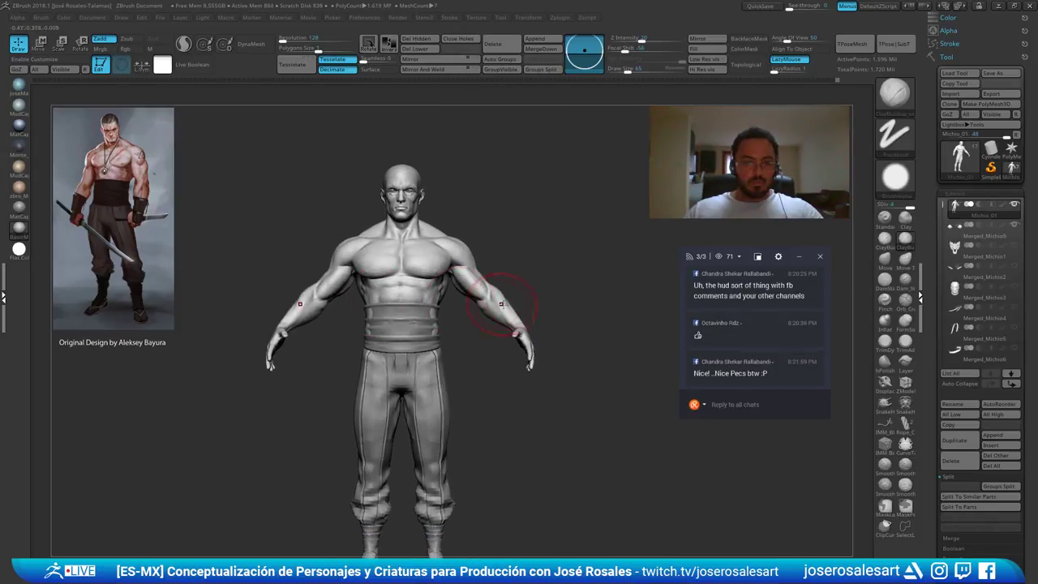
mouse_move(505, 304)
right_down()
mouse_move(455, 323)
mouse_move(418, 355)
mouse_move(401, 349)
mouse_move(426, 357)
mouse_move(405, 369)
right_up()
alt+click(414, 337)
key(1)
key(2)
drag(443, 378, 444, 380)
mouse_move(444, 375)
right_down()
mouse_move(459, 341)
mouse_move(414, 306)
right_up()
drag(417, 281, 416, 275)
Reshape the front and upper edge of the waist sash from the side with a large Move brush
right_drag(407, 310, 447, 341)
key(s)
drag(448, 342, 454, 342)
right_drag(441, 337, 456, 334)
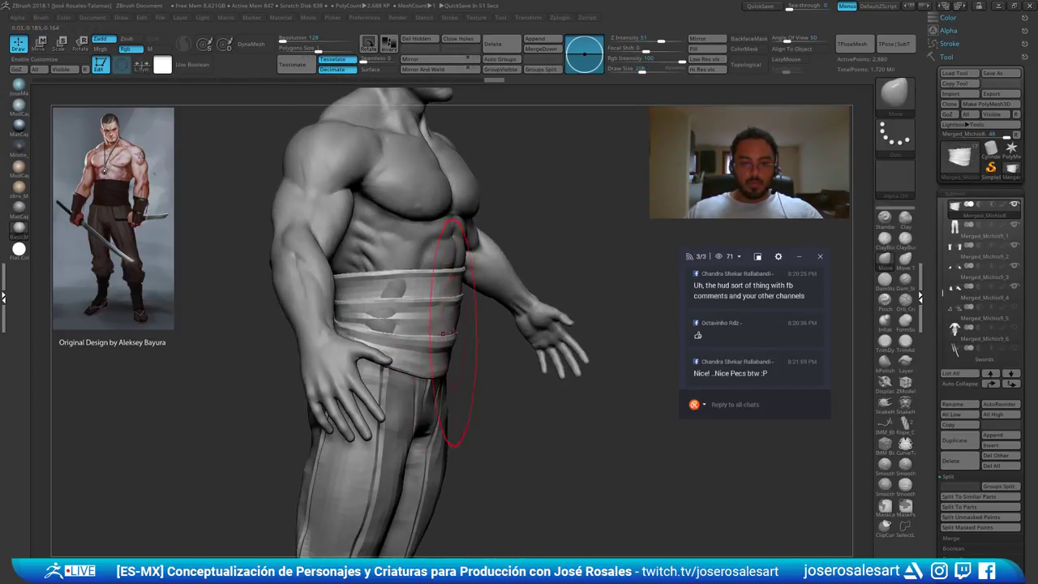
key(s)
drag(452, 334, 446, 334)
right_drag(402, 335, 398, 316)
drag(395, 315, 400, 319)
right_drag(397, 313, 389, 269)
drag(457, 259, 464, 249)
right_drag(479, 257, 463, 325)
Select and isolate the body, and adjust the abdomen's front profile with the Move brush at draw size 129
alt+click(454, 245)
key(ctrl+shift+s)
key(s)
drag(462, 323, 464, 320)
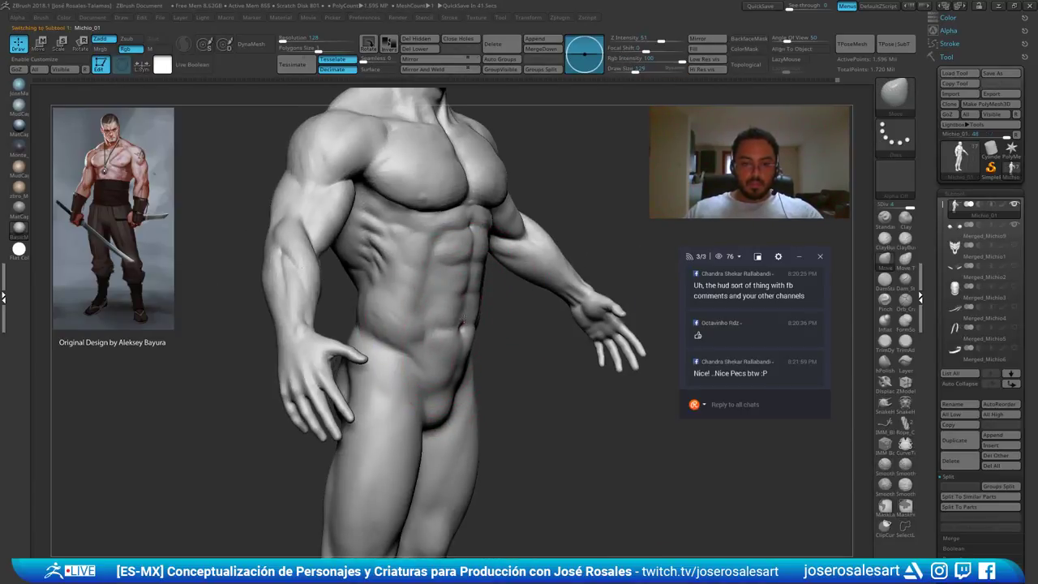
right_drag(464, 320, 480, 317)
drag(480, 316, 486, 314)
right_drag(479, 314, 430, 311)
right_drag(503, 308, 513, 309)
mouse_move(513, 310)
ctrl+right_down()
mouse_move(526, 324)
mouse_move(516, 322)
ctrl+right_up()
Build up the lateral abdomen with ClayBuildup, reducing the draw size from 85 to 45
key(b)
key(c)
key(b)
key(s)
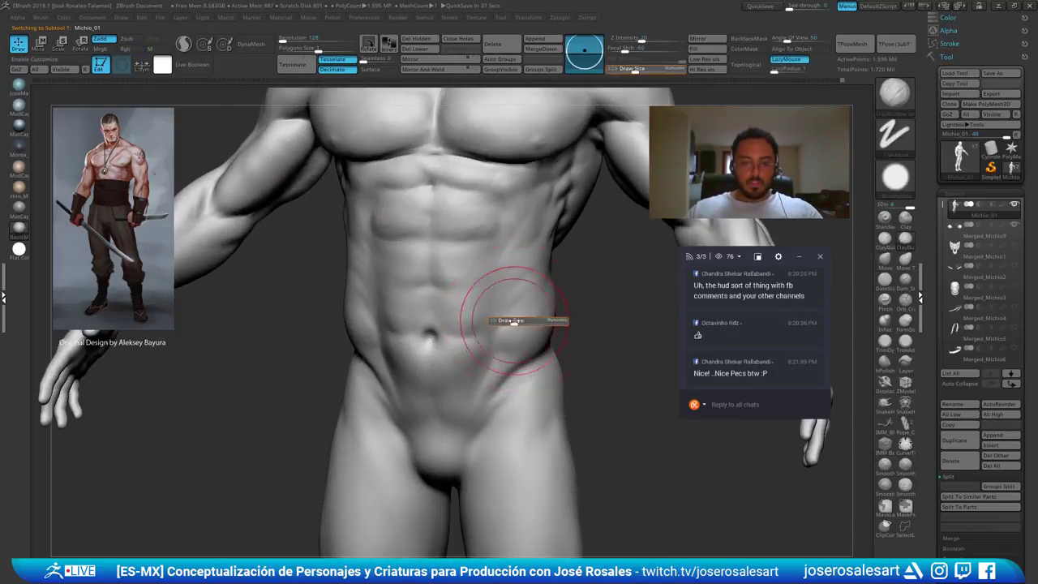
drag(515, 322, 504, 322)
ctrl+right_drag(498, 320, 457, 282)
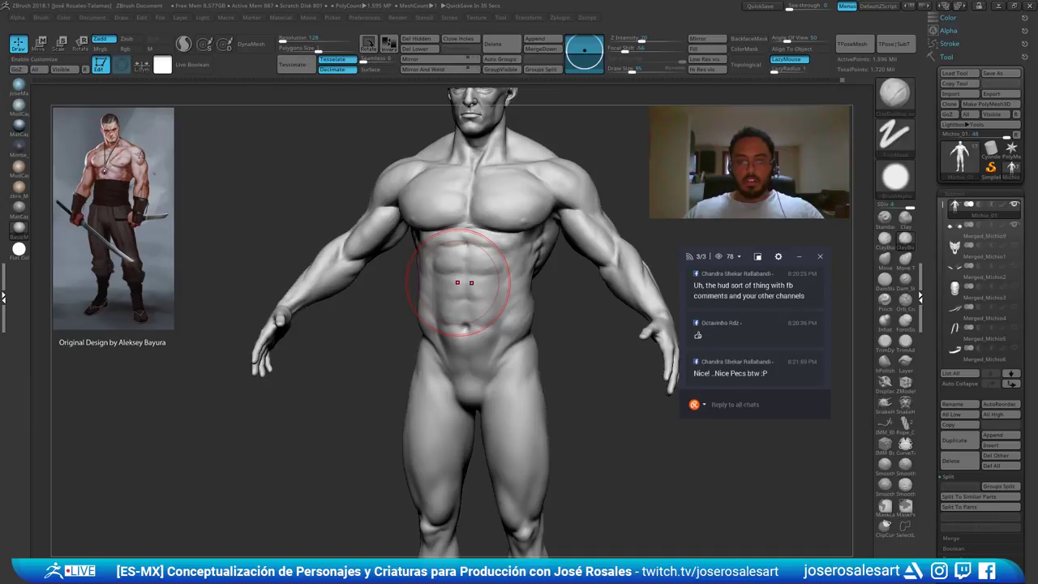
key(s)
drag(508, 314, 500, 315)
mouse_move(511, 320)
ctrl+right_down()
mouse_move(741, 422)
mouse_move(665, 406)
ctrl+right_up()
mouse_move(517, 287)
mouse_down()
mouse_move(509, 313)
mouse_move(482, 321)
mouse_move(508, 299)
mouse_up()
mouse_move(511, 343)
ctrl+right_down()
mouse_move(520, 312)
mouse_move(559, 315)
mouse_move(535, 364)
ctrl+right_up()
right_drag(535, 365, 608, 348)
Refine the oblique and rib transitions along the side of the waist and smooth them
mouse_move(375, 327)
mouse_down()
mouse_move(360, 309)
mouse_move(367, 318)
mouse_up()
right_drag(367, 318, 470, 316)
shift+drag(329, 319, 340, 326)
right_drag(340, 322, 251, 316)
shift+drag(373, 311, 369, 326)
right_drag(396, 373, 381, 385)
Show the clothing again and check the torso's overall proportions against the sash and trousers
mouse_move(519, 349)
right_down()
mouse_move(440, 355)
mouse_move(522, 328)
right_up()
key(alt+s)
ctrl+right_drag(451, 340, 444, 318)
right_drag(444, 318, 434, 296)
key(alt+s)
key(alt+s)
mouse_move(434, 296)
right_down()
mouse_move(486, 321)
mouse_move(453, 371)
mouse_move(474, 372)
mouse_move(436, 357)
mouse_move(360, 353)
mouse_move(434, 349)
mouse_move(446, 373)
right_up()
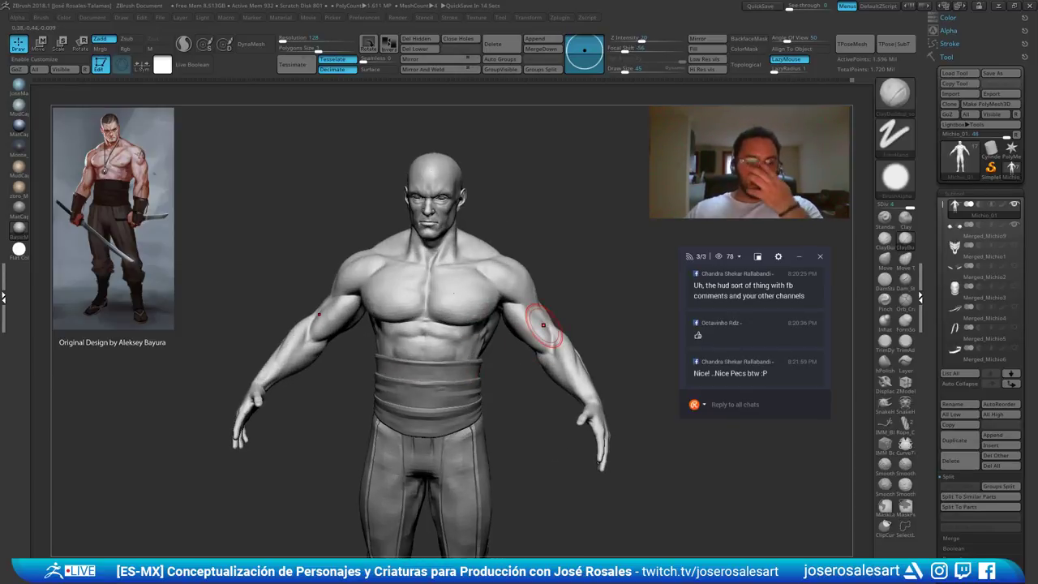
mouse_move(475, 331)
right_down()
mouse_move(500, 340)
mouse_move(406, 314)
mouse_move(438, 321)
mouse_move(454, 357)
right_up()
Isolate the body, hide the arms and build up the latissimus below the armpit with ClayBuildup at draw size 86
key(alt+s)
mouse_move(567, 327)
ctrl+right_down()
mouse_move(612, 348)
mouse_move(594, 319)
mouse_move(544, 311)
mouse_move(567, 276)
ctrl+right_up()
ctrl+shift+click(595, 319)
mouse_move(568, 276)
right_down()
mouse_move(621, 267)
mouse_move(587, 280)
mouse_move(637, 317)
mouse_move(579, 289)
mouse_move(611, 278)
mouse_move(561, 257)
right_up()
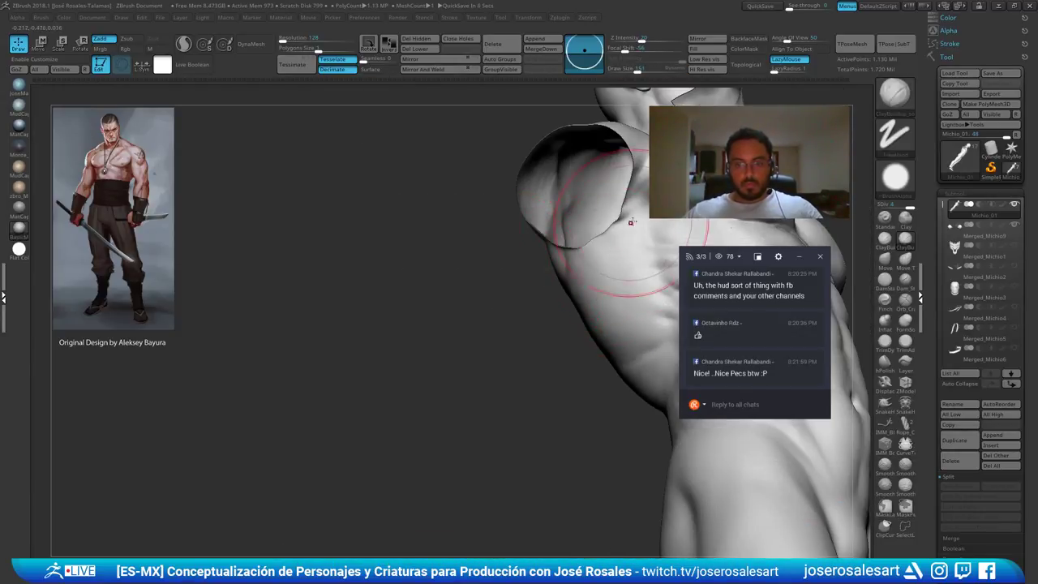
mouse_move(627, 222)
mouse_down()
mouse_move(639, 263)
mouse_move(618, 255)
mouse_move(625, 273)
mouse_move(607, 286)
mouse_up()
mouse_move(607, 287)
right_down()
mouse_move(615, 294)
mouse_move(556, 255)
right_up()
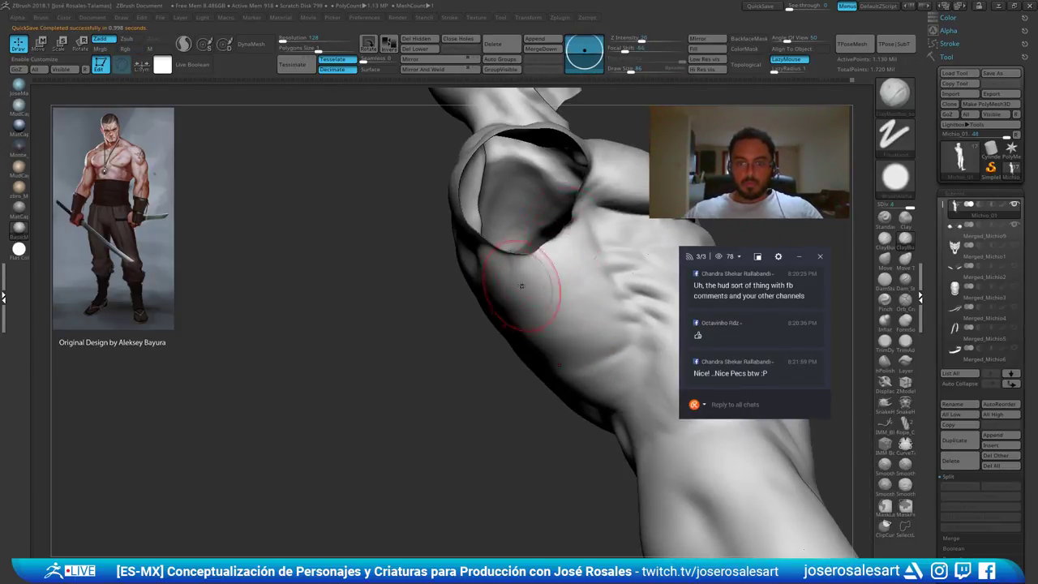
mouse_move(575, 253)
mouse_down()
mouse_move(550, 274)
mouse_move(562, 310)
mouse_move(579, 292)
mouse_move(562, 324)
mouse_up()
Build up and smooth the side of the ribcage around the serratus, and bring the clothing back into view
mouse_move(603, 291)
mouse_down()
mouse_move(558, 345)
mouse_move(562, 356)
mouse_move(585, 347)
mouse_move(571, 360)
mouse_up()
mouse_move(389, 316)
mouse_down()
mouse_move(509, 285)
mouse_move(341, 370)
mouse_move(329, 339)
mouse_move(312, 378)
mouse_move(319, 361)
mouse_up()
mouse_move(352, 422)
alt+right_down()
mouse_move(351, 367)
mouse_move(308, 317)
mouse_move(317, 398)
mouse_move(212, 381)
mouse_move(191, 357)
mouse_move(347, 349)
alt+right_up()
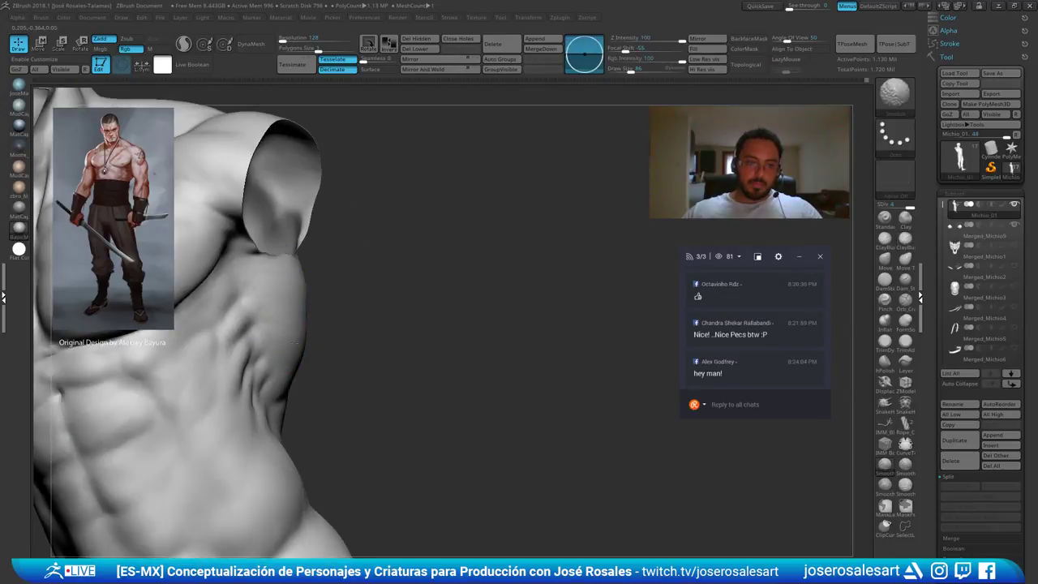
ctrl+right_drag(342, 295, 528, 287)
key(ctrl+shift+s)
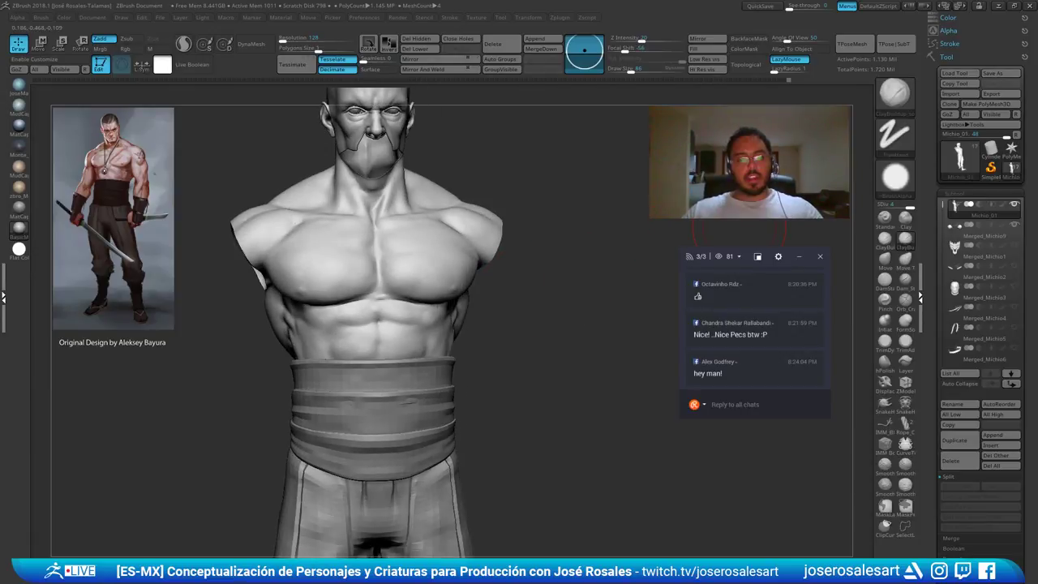
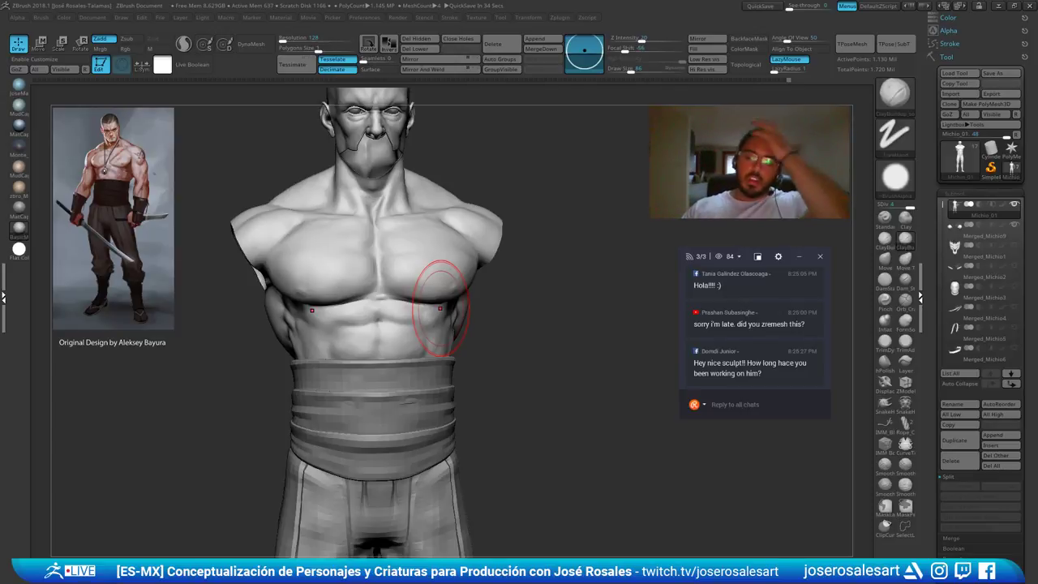
Show the full body with its polygroup wireframe and examine the topology of the torso and arms
right_drag(415, 287, 389, 219)
alt+right_drag(389, 219, 487, 324)
key(shift+f)
ctrl+shift+click(545, 226)
alt+right_drag(545, 226, 494, 357)
ctrl+right_drag(495, 357, 465, 304)
right_drag(527, 312, 515, 253)
right_drag(516, 254, 486, 349)
right_drag(486, 312, 434, 314)
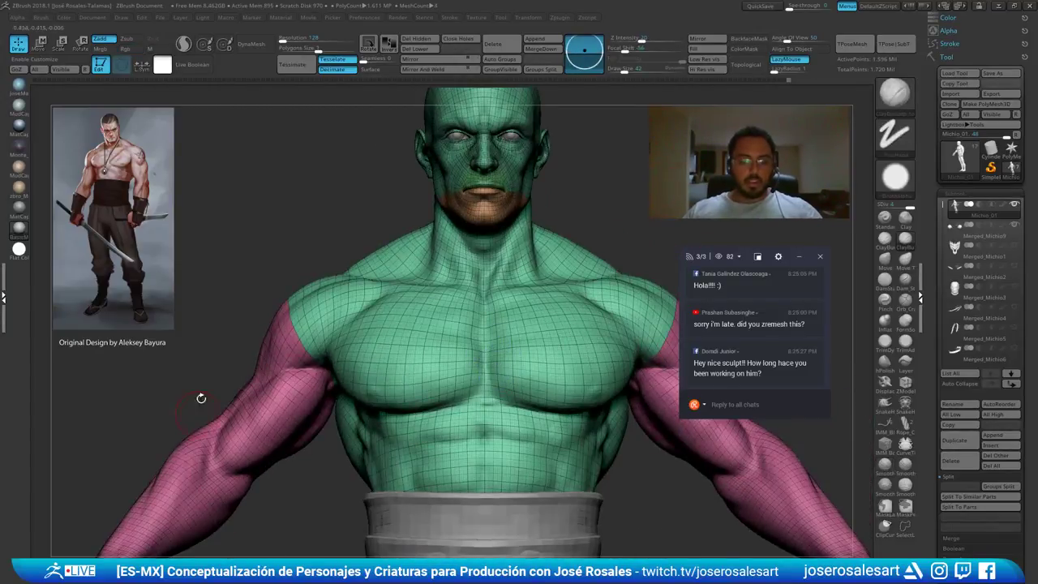
key(shift+f)
Hide the arms and build up the upper abdomen below the pectoral with ClayBuildup at draw size 42
ctrl+right_drag(560, 354, 510, 338)
ctrl+shift+click(580, 356)
alt+right_drag(666, 332, 597, 329)
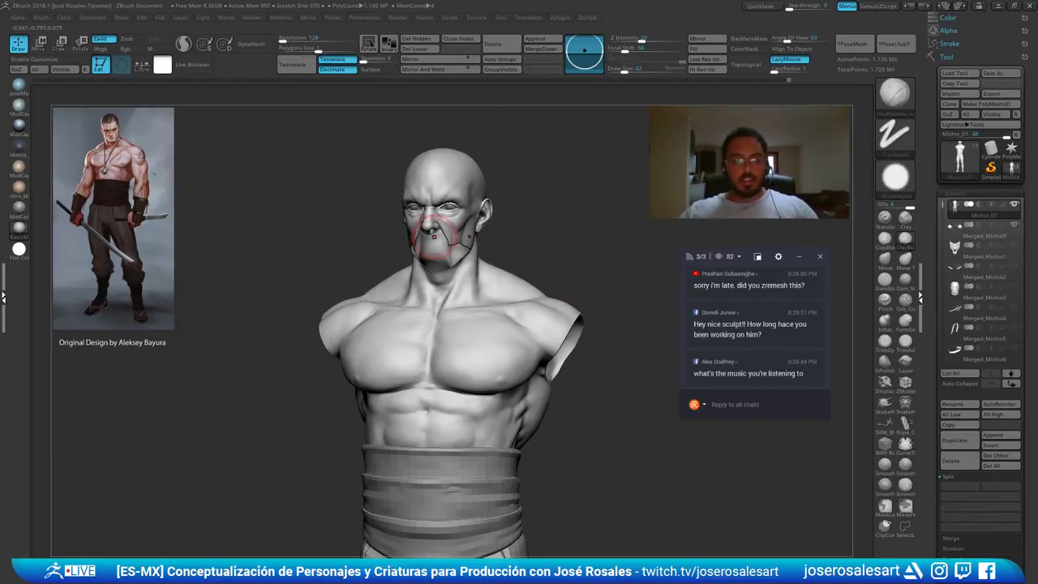
right_drag(435, 236, 549, 273)
right_drag(468, 281, 412, 270)
alt+right_drag(518, 324, 371, 311)
right_drag(451, 386, 406, 384)
drag(402, 381, 389, 356)
mouse_move(386, 334)
right_down()
mouse_move(445, 354)
mouse_move(399, 350)
mouse_move(442, 359)
right_up()
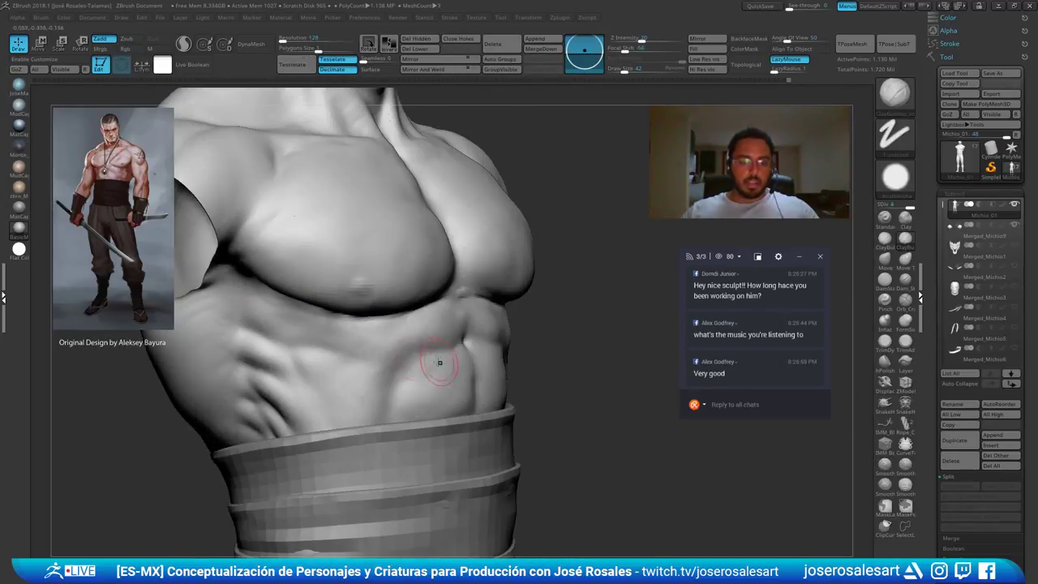
Smooth the upper abdominal and rib muscles between the pectoral and the waist sash
shift+drag(403, 357, 404, 355)
mouse_move(407, 357)
right_down()
mouse_move(382, 354)
mouse_move(391, 364)
right_up()
shift+drag(338, 344, 343, 360)
mouse_move(343, 359)
right_down()
mouse_move(326, 357)
mouse_move(349, 349)
right_up()
shift+drag(350, 349, 359, 363)
mouse_move(359, 362)
right_down()
mouse_move(354, 350)
mouse_move(372, 362)
right_up()
shift+drag(371, 362, 382, 367)
right_drag(381, 366, 435, 334)
right_drag(339, 381, 374, 374)
right_drag(410, 333, 413, 298)
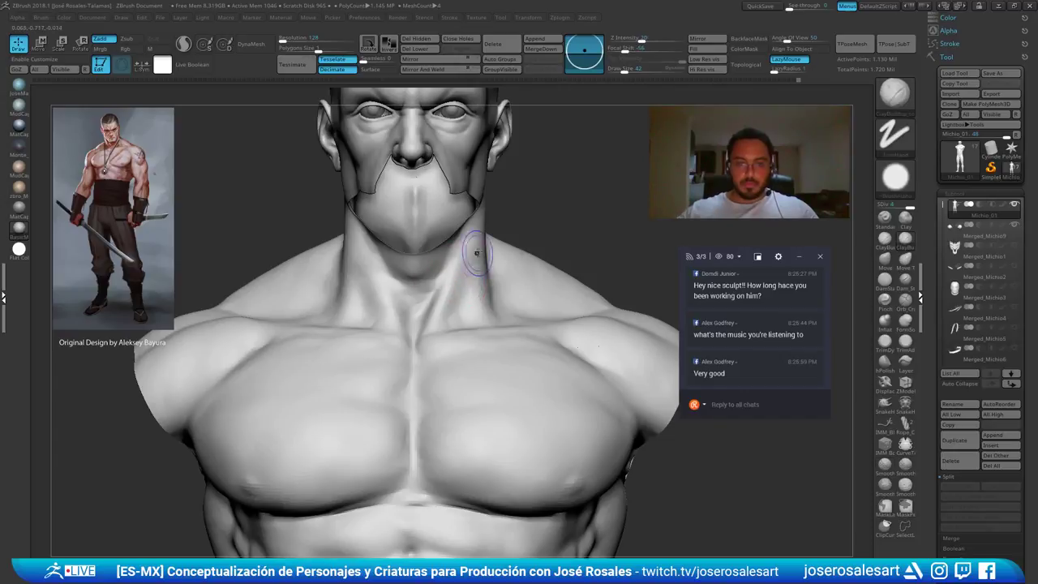
Smooth the upper back between the shoulder blade and spine, and the trapezius slope above it
ctrl+right_drag(476, 259, 433, 225)
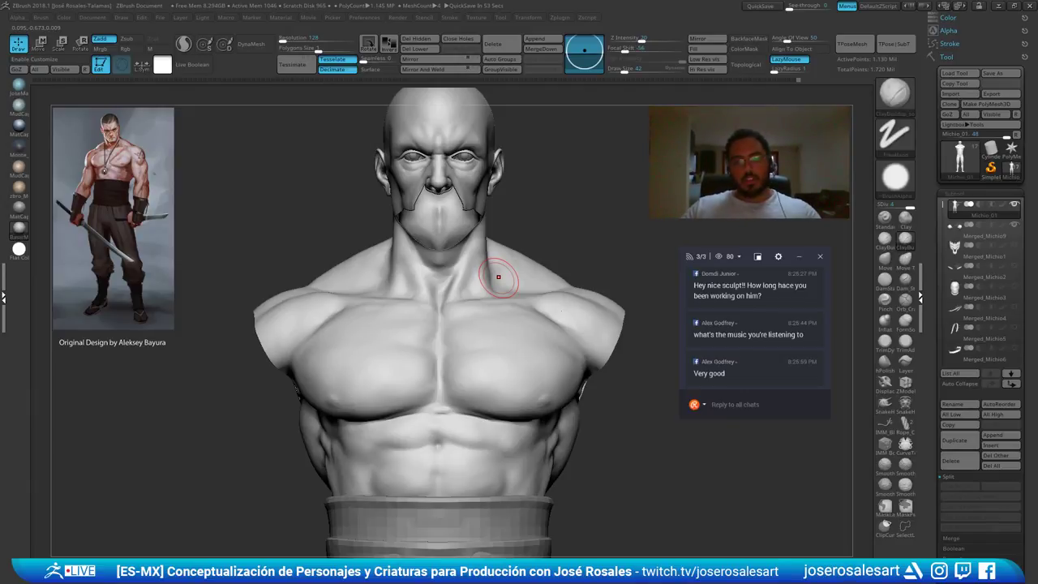
right_drag(505, 316, 454, 301)
right_drag(530, 277, 441, 278)
right_drag(560, 287, 489, 301)
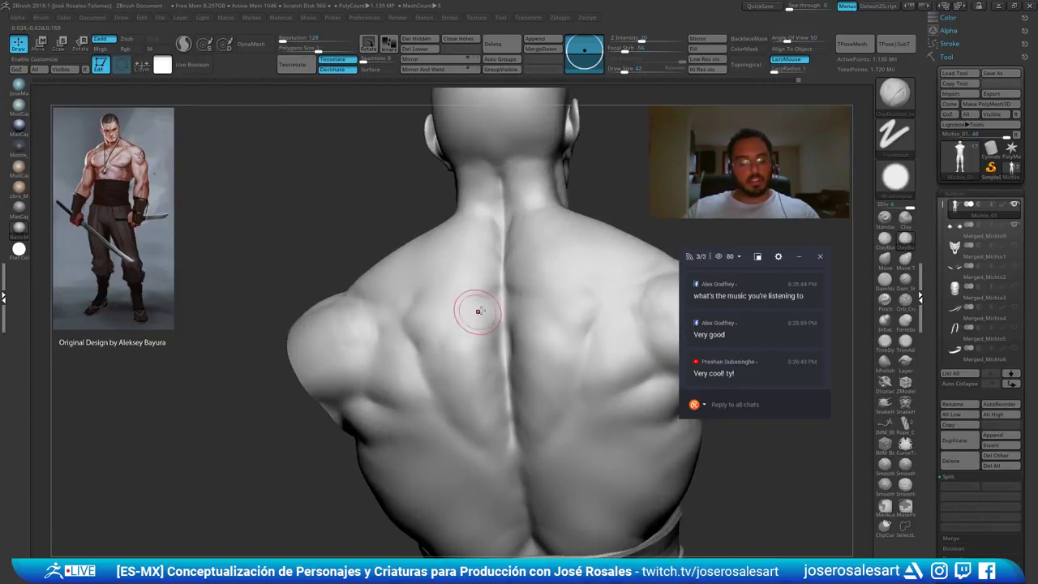
mouse_move(367, 304)
right_down()
mouse_move(360, 331)
mouse_move(373, 334)
right_up()
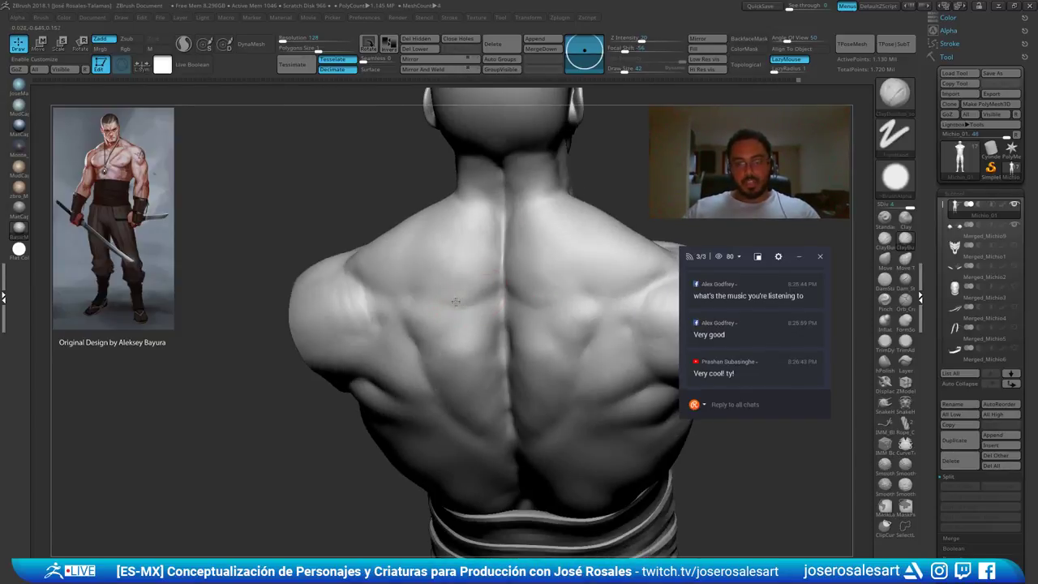
mouse_move(478, 303)
shift+mouse_down()
mouse_move(452, 303)
mouse_move(470, 314)
shift+mouse_up()
mouse_move(523, 314)
right_down()
mouse_move(472, 309)
mouse_move(528, 308)
right_up()
shift+drag(438, 235, 448, 224)
Refine and smooth the back of the neck where it meets the trapezius
mouse_move(476, 235)
right_down()
mouse_move(504, 248)
mouse_move(484, 240)
mouse_move(519, 235)
mouse_move(455, 256)
right_up()
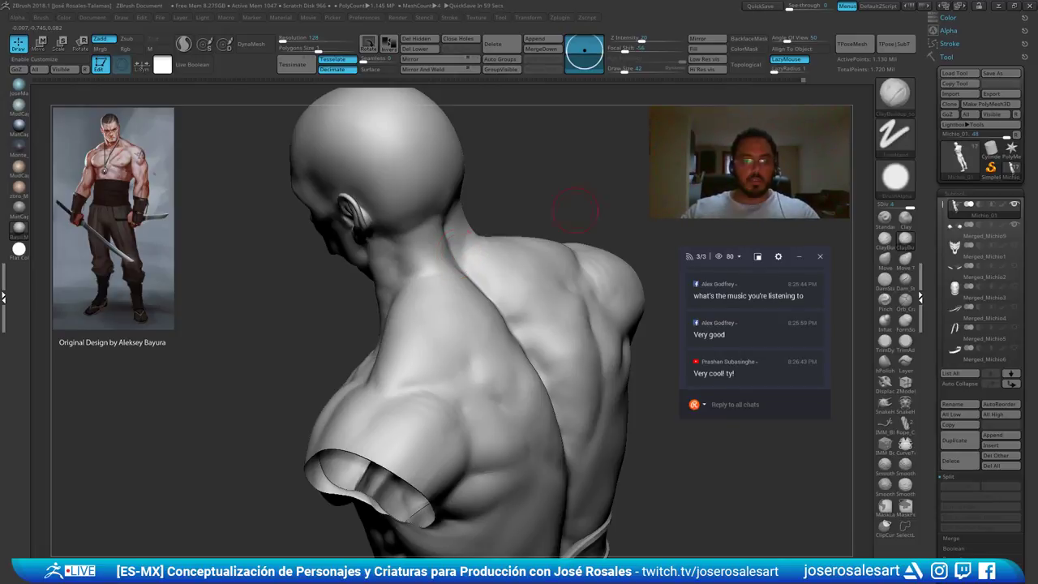
right_drag(406, 237, 415, 236)
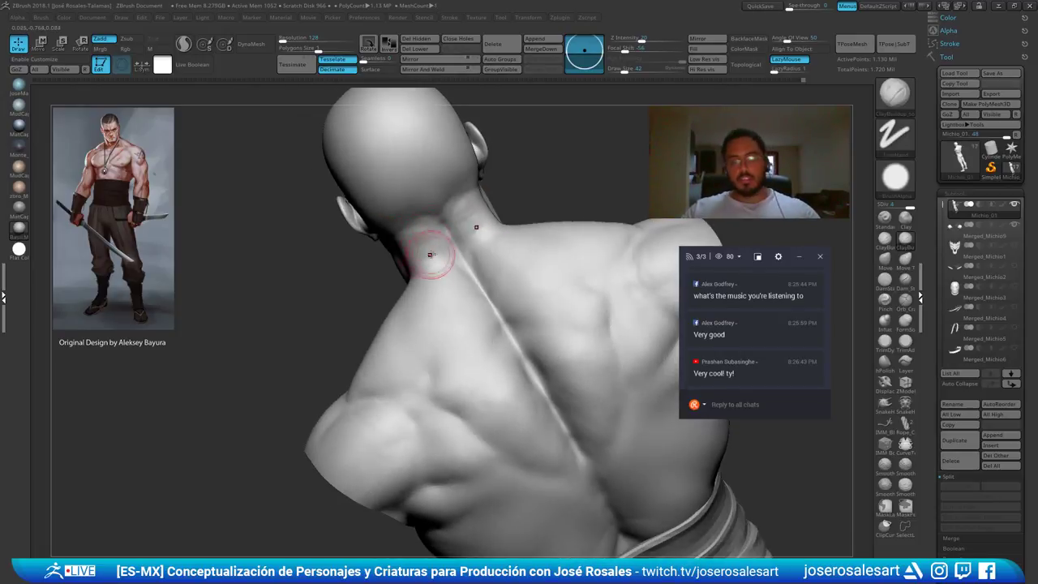
right_drag(442, 281, 431, 261)
shift+drag(430, 241, 427, 254)
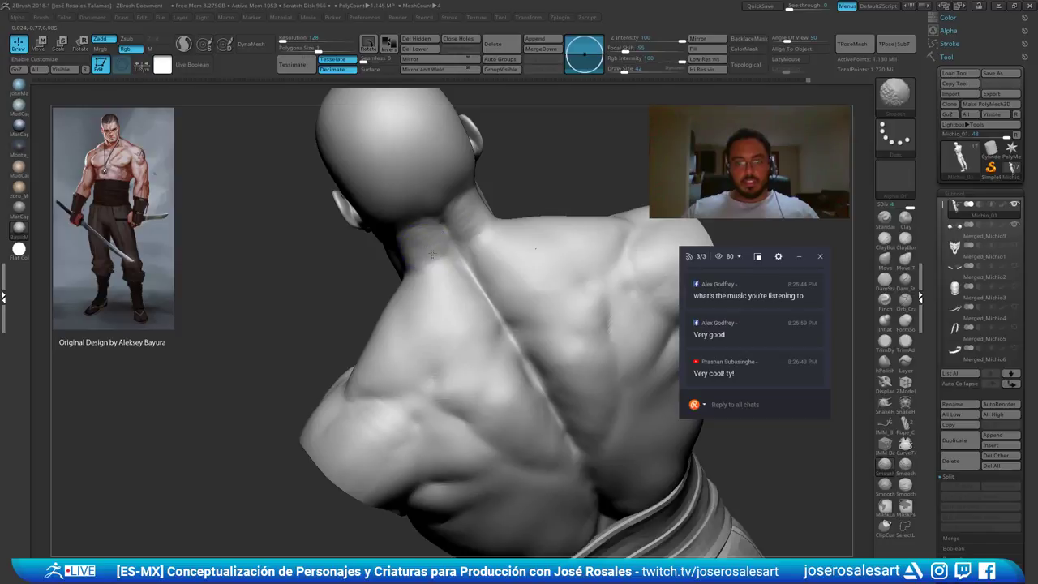
mouse_move(429, 262)
right_down()
mouse_move(461, 220)
mouse_move(507, 216)
mouse_move(531, 223)
mouse_move(441, 258)
mouse_move(448, 225)
mouse_move(481, 261)
mouse_move(519, 274)
right_up()
mouse_move(414, 233)
ctrl+right_down()
mouse_move(410, 259)
mouse_move(425, 270)
ctrl+right_up()
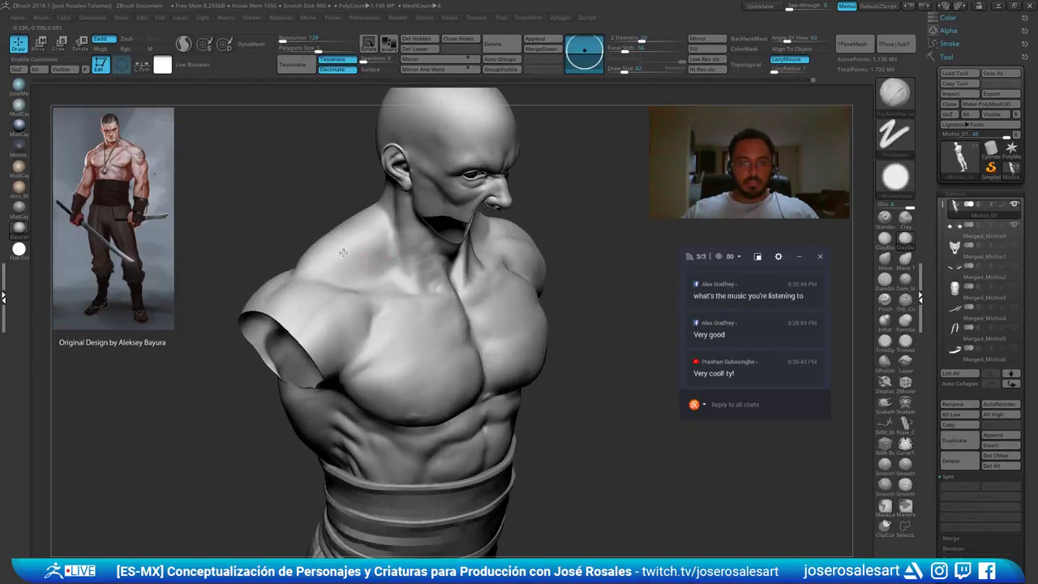
Smooth the trapezius slope and the muscles around the shoulder blade on the upper back
mouse_move(374, 223)
right_down()
mouse_move(350, 195)
mouse_move(332, 239)
mouse_move(407, 258)
mouse_move(371, 299)
mouse_move(384, 305)
mouse_move(320, 297)
mouse_move(305, 318)
mouse_move(378, 301)
mouse_move(333, 281)
mouse_move(357, 297)
mouse_move(246, 321)
mouse_move(217, 311)
mouse_move(295, 337)
right_up()
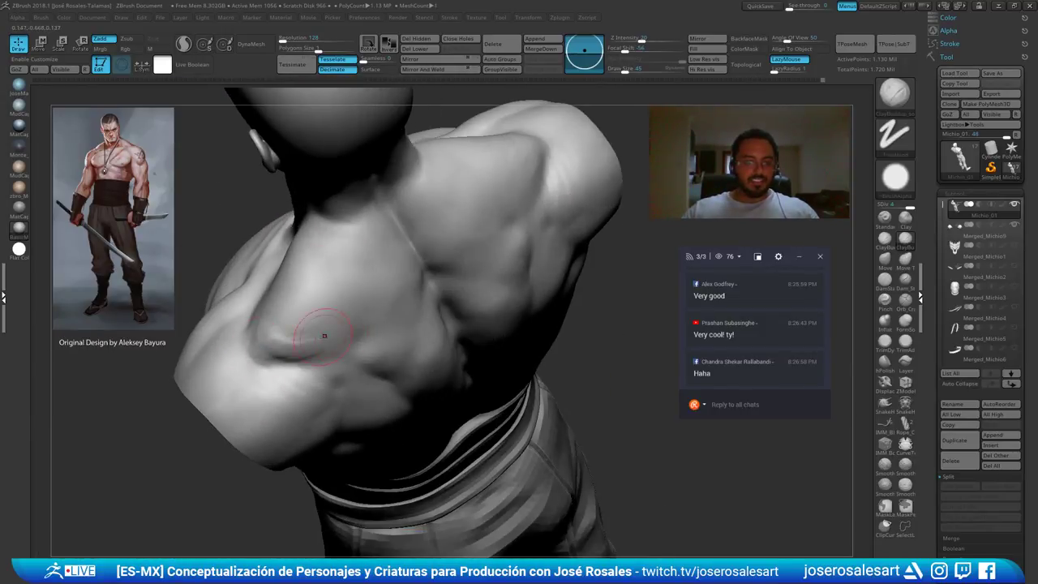
shift+drag(280, 340, 288, 339)
mouse_move(289, 339)
right_down()
mouse_move(310, 316)
mouse_move(292, 316)
mouse_move(307, 317)
right_up()
drag(308, 317, 327, 327)
mouse_move(328, 326)
right_down()
mouse_move(336, 313)
mouse_move(318, 311)
mouse_move(375, 299)
mouse_move(389, 346)
mouse_move(382, 327)
right_up()
shift+drag(373, 324, 378, 337)
mouse_move(419, 305)
right_down()
mouse_move(444, 254)
mouse_move(523, 237)
right_up()
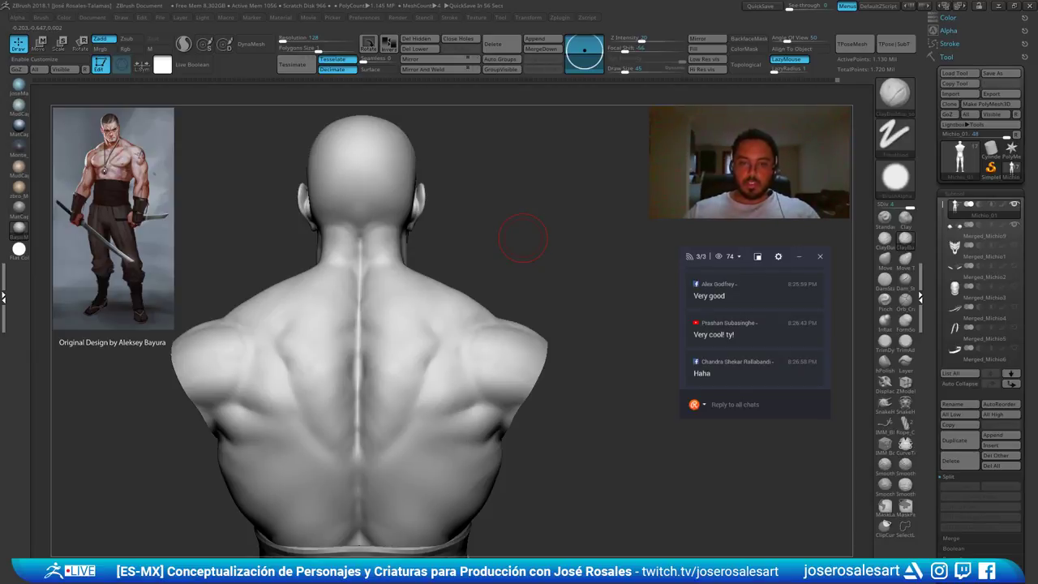
Isolate the body from the waist sash and trousers and shape the lower back beside the spine
right_drag(523, 237, 493, 245)
alt+right_drag(493, 245, 544, 158)
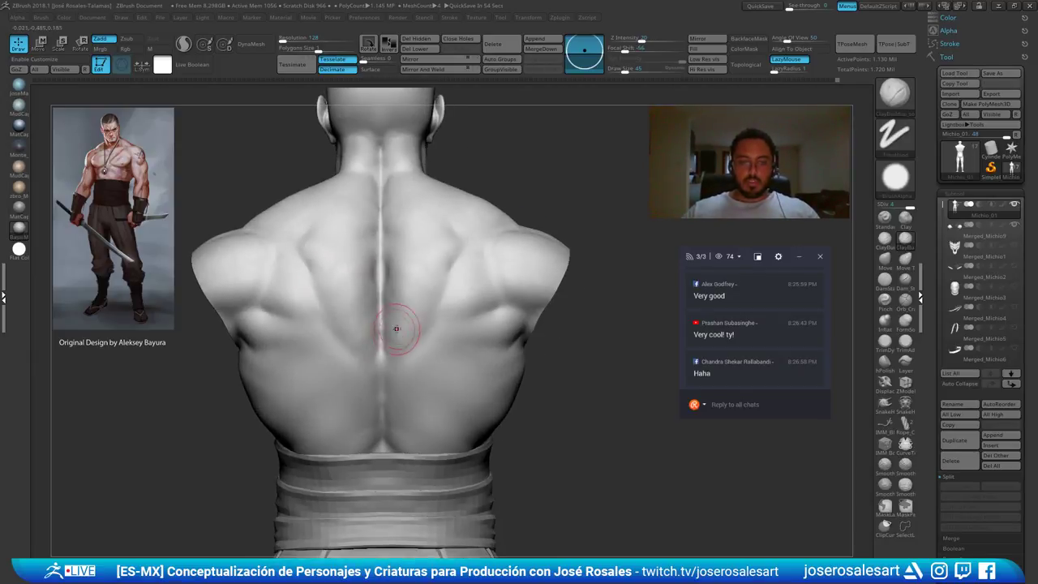
key(shift+s)
mouse_move(473, 307)
ctrl+right_down()
mouse_move(420, 322)
mouse_move(377, 395)
mouse_move(412, 369)
mouse_move(392, 349)
ctrl+right_up()
key(s)
click(419, 388)
key(s)
click(389, 359)
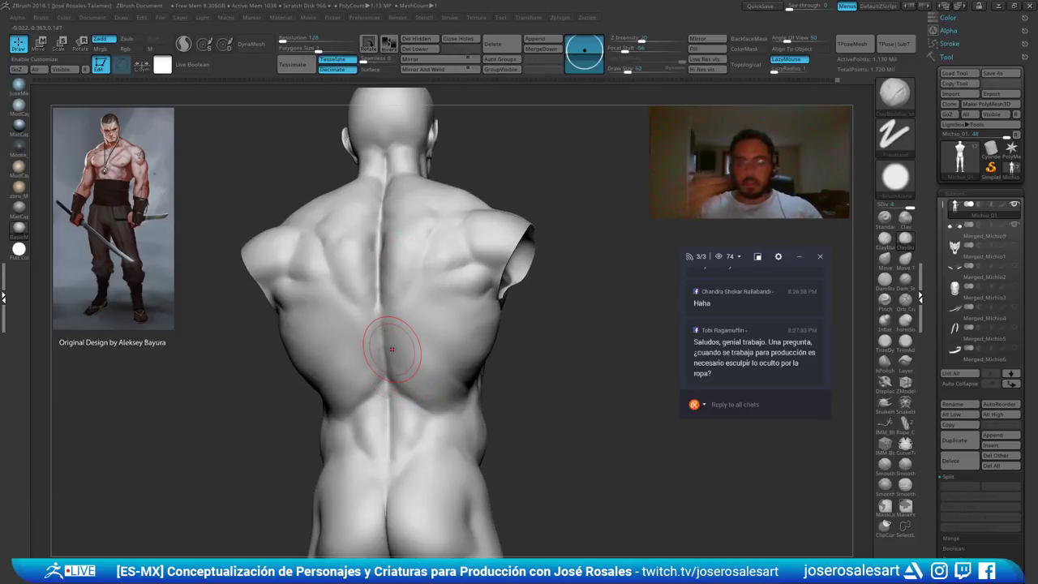
mouse_move(463, 371)
right_down()
mouse_move(370, 362)
mouse_move(340, 414)
mouse_move(351, 357)
mouse_move(396, 345)
right_up()
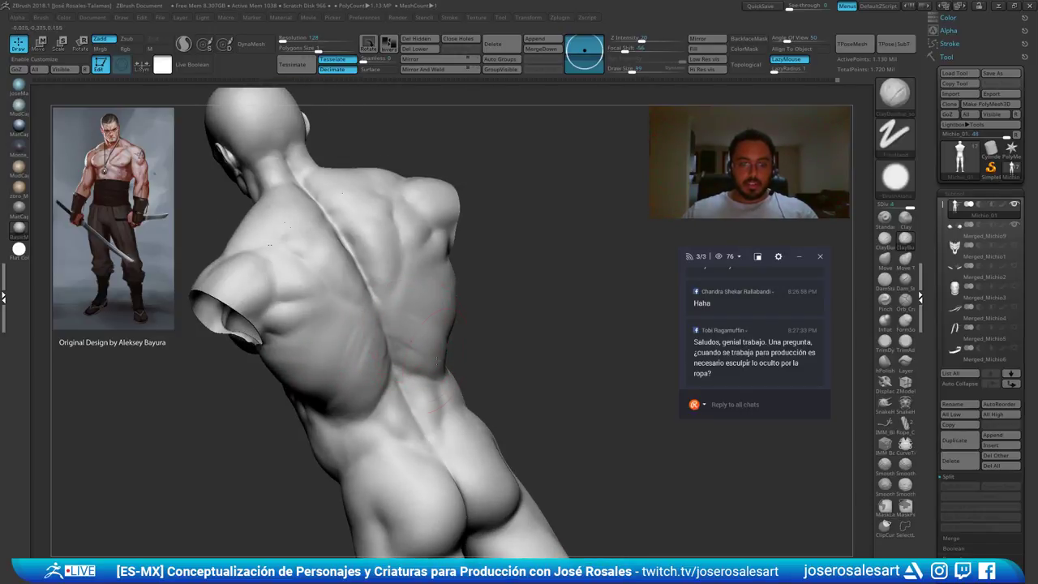
mouse_move(458, 366)
right_down()
mouse_move(455, 344)
mouse_move(313, 360)
mouse_move(390, 358)
right_up()
drag(390, 357, 387, 369)
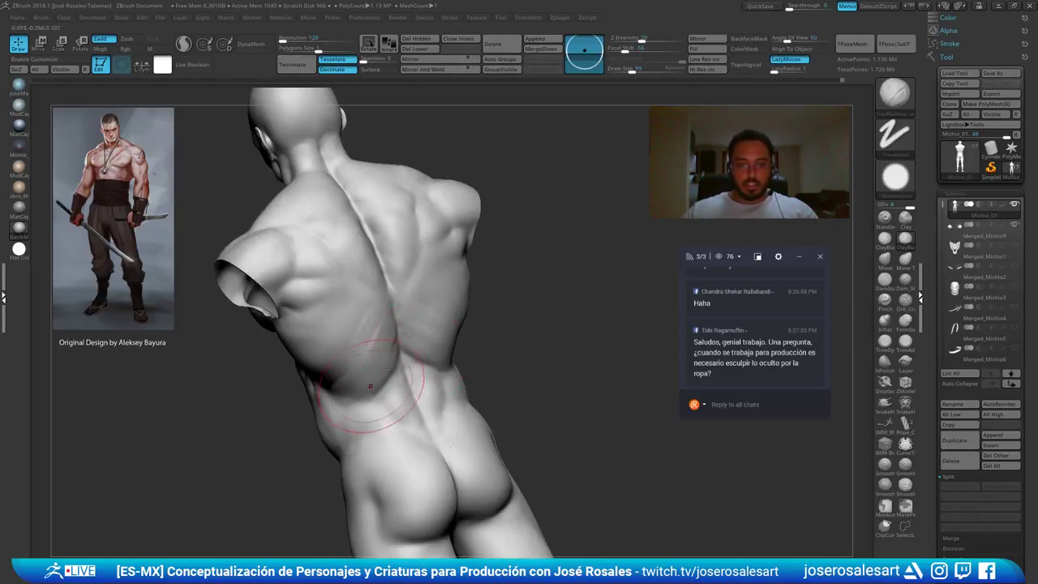
Build up the lower latissimus where it wraps from the spine to the flank above the waist
right_drag(407, 348, 408, 382)
key(s)
drag(407, 383, 368, 376)
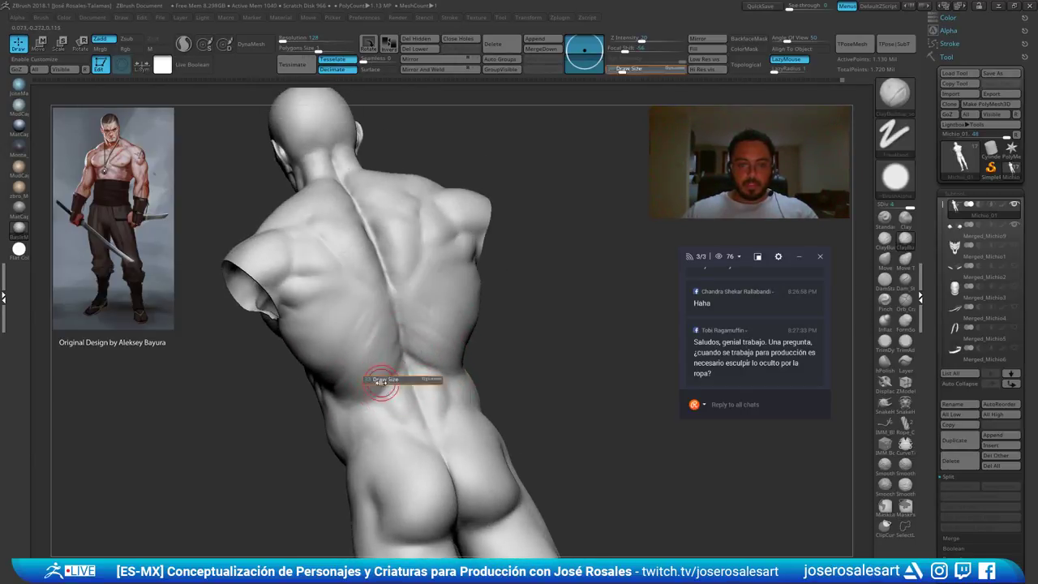
right_drag(314, 393, 371, 326)
mouse_move(535, 361)
right_down()
mouse_move(447, 354)
mouse_move(403, 332)
right_up()
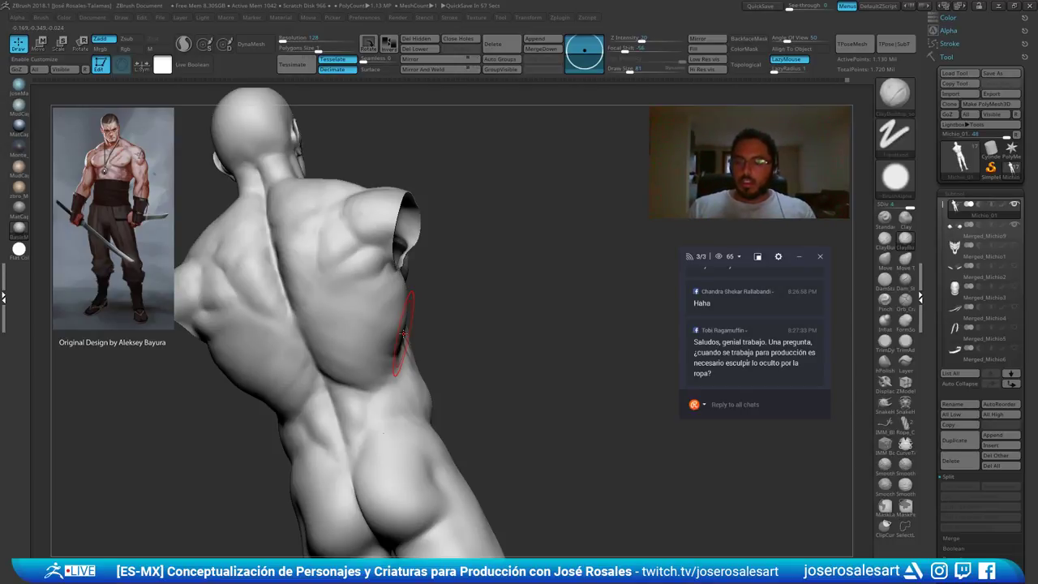
Shape and smooth the lower edge of the latissimus above the waist
mouse_move(362, 303)
right_down()
mouse_move(268, 320)
mouse_move(278, 377)
right_up()
shift+drag(308, 363, 300, 375)
mouse_move(210, 373)
right_down()
mouse_move(234, 394)
mouse_move(243, 357)
mouse_move(275, 348)
right_up()
drag(298, 309, 255, 368)
mouse_move(324, 362)
right_down()
mouse_move(248, 364)
mouse_move(236, 340)
right_up()
shift+drag(329, 302, 317, 337)
Smooth the side of the torso where the latissimus meets the ribs under the arm
mouse_move(337, 312)
right_down()
mouse_move(324, 300)
mouse_move(259, 308)
right_up()
ctrl+right_drag(260, 308, 268, 276)
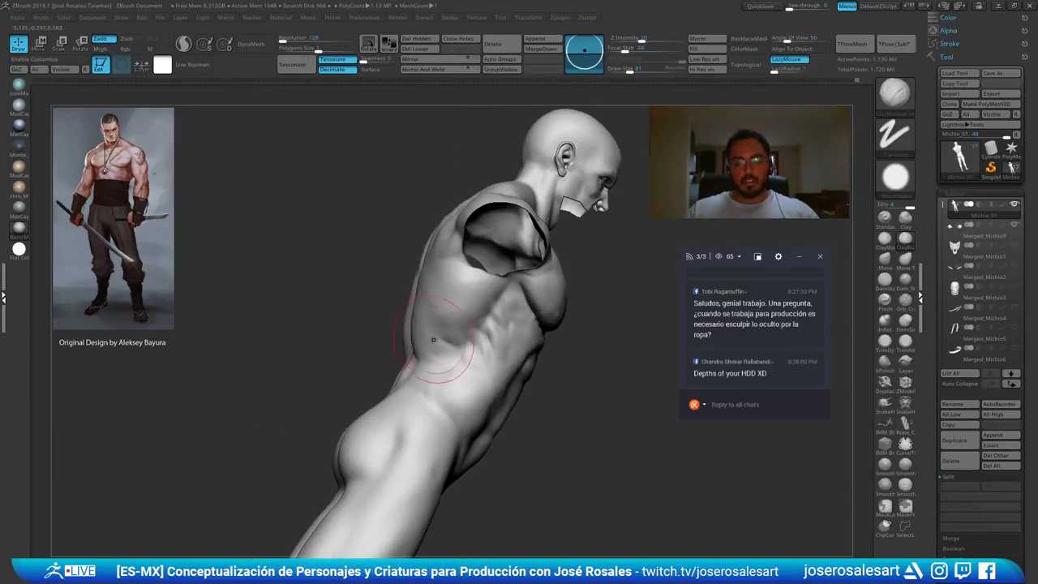
right_drag(381, 340, 419, 317)
shift+drag(419, 317, 413, 290)
right_drag(413, 289, 373, 318)
Bring the sash and trousers back into view and examine how they fit the torso from the front and side
key(alt+s)
alt+right_drag(470, 343, 357, 227)
right_drag(357, 227, 433, 235)
alt+right_drag(376, 410, 401, 284)
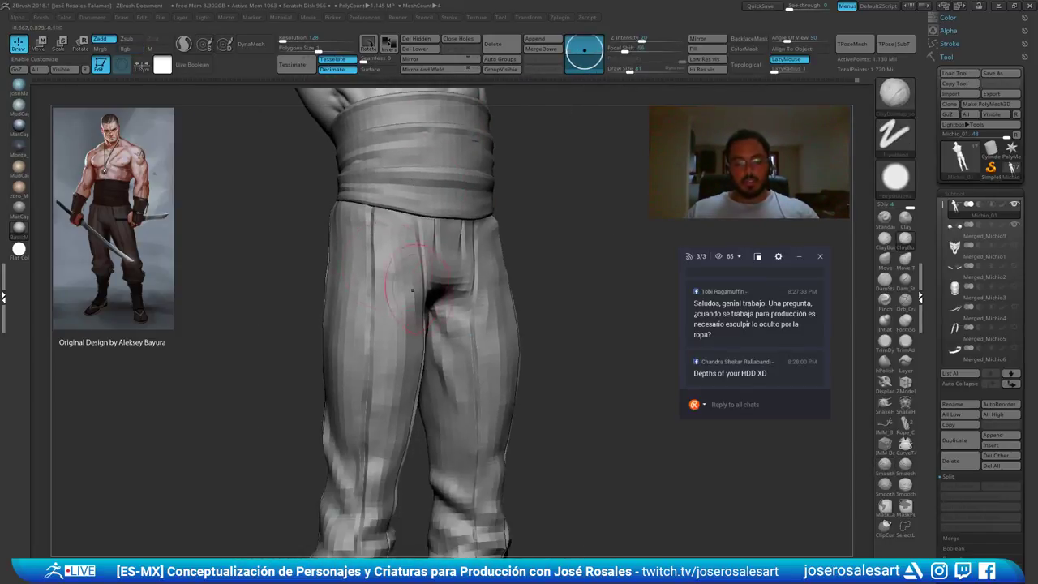
key(alt+s)
mouse_move(398, 225)
alt+right_down()
mouse_move(413, 329)
mouse_move(445, 283)
mouse_move(434, 337)
mouse_move(442, 324)
alt+right_up()
key(alt+s)
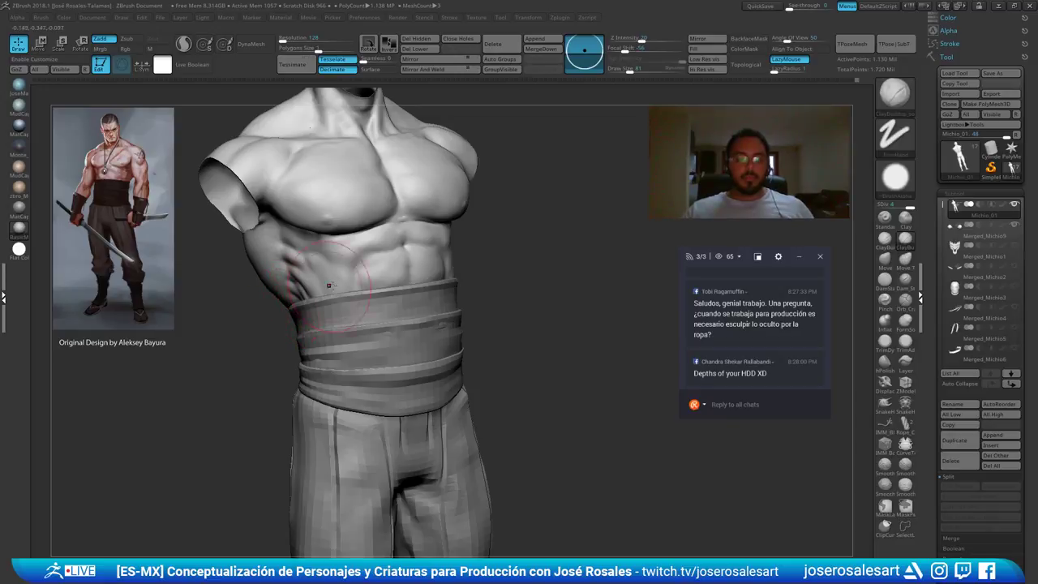
mouse_move(399, 318)
right_down()
mouse_move(340, 326)
mouse_move(422, 320)
mouse_move(467, 377)
mouse_move(472, 289)
right_up()
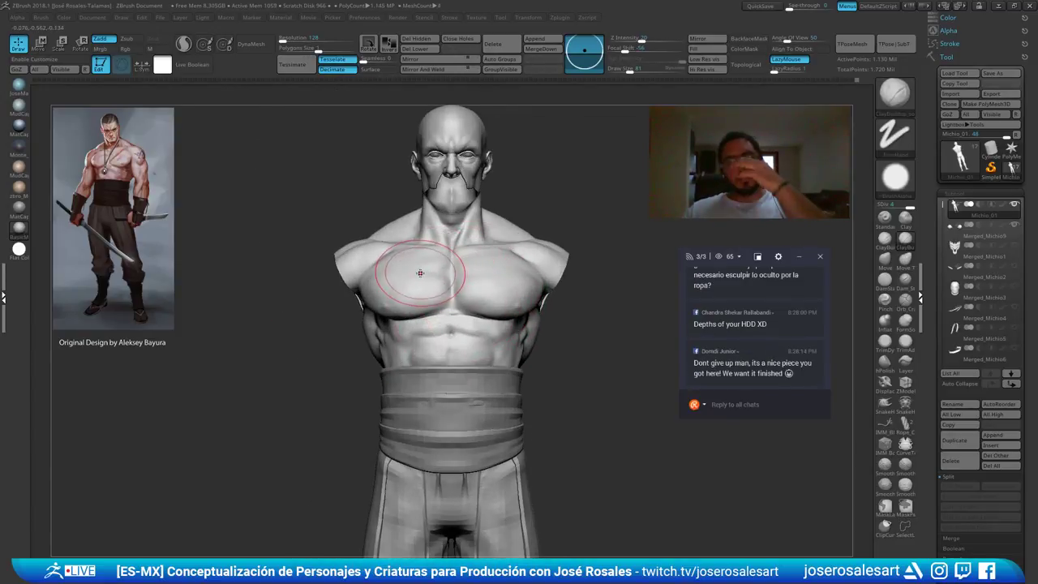
mouse_move(495, 286)
right_down()
mouse_move(434, 296)
mouse_move(507, 381)
right_up()
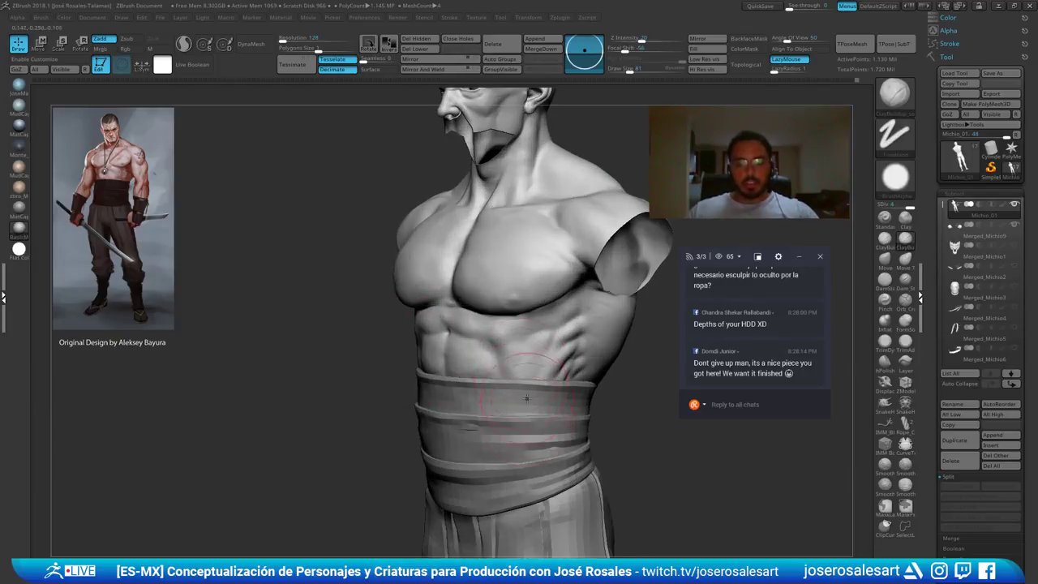
right_drag(647, 428, 591, 437)
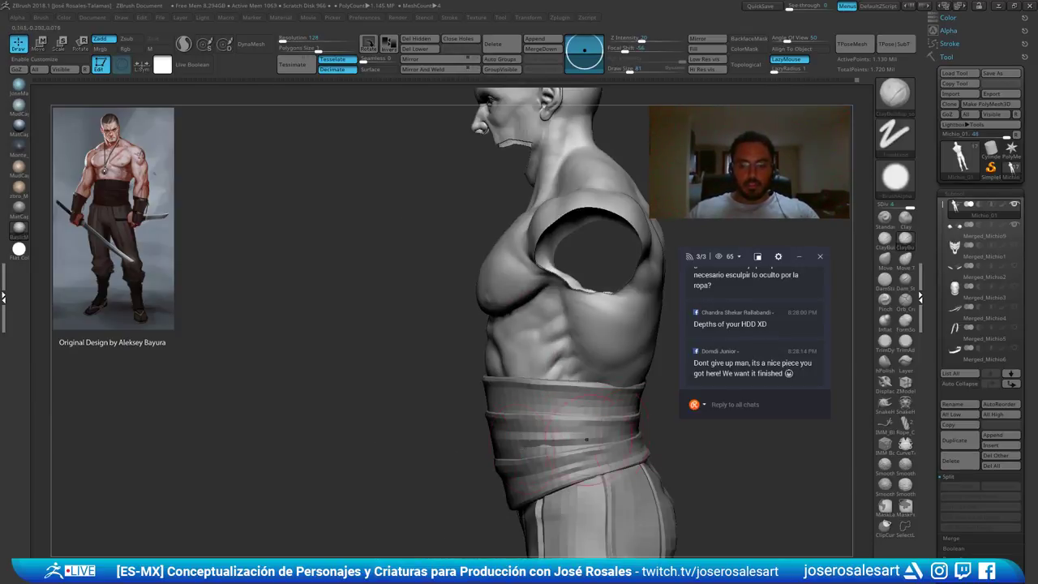
shift+right_drag(531, 428, 595, 401)
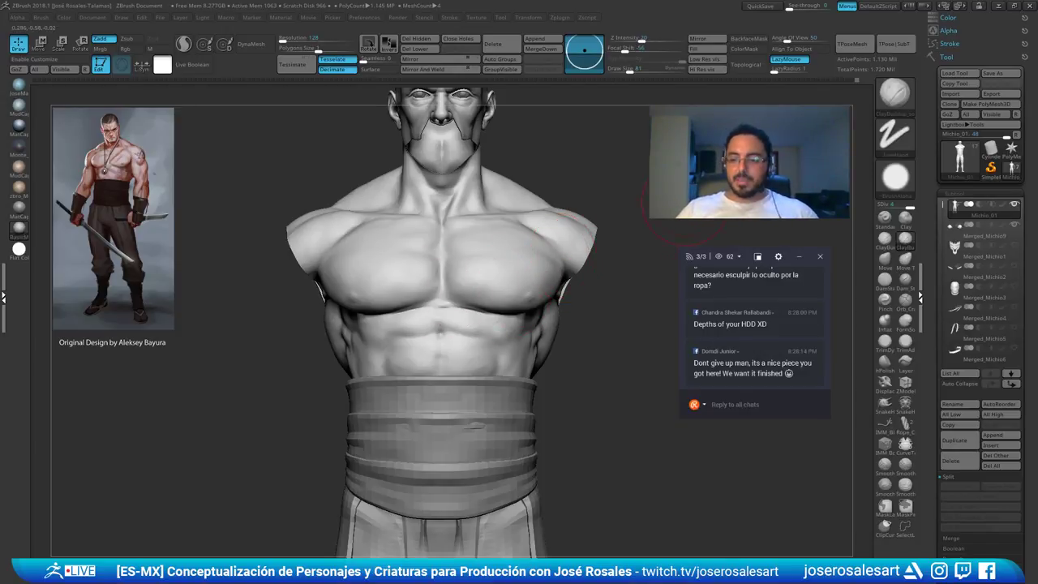
Isolate the body again and refine the lower latissimus with the draw size at 54
mouse_move(398, 287)
right_down()
mouse_move(421, 318)
mouse_move(440, 322)
right_up()
key(bracketleft)
mouse_move(363, 269)
ctrl+right_down()
mouse_move(322, 276)
mouse_move(344, 282)
ctrl+right_up()
right_drag(258, 324, 292, 317)
mouse_move(292, 318)
ctrl+right_down()
mouse_move(233, 304)
mouse_move(274, 288)
mouse_move(306, 306)
mouse_move(267, 304)
mouse_move(349, 282)
ctrl+right_up()
key(shift+s)
right_drag(348, 282, 364, 285)
ctrl+right_drag(297, 291, 269, 322)
right_drag(362, 261, 344, 284)
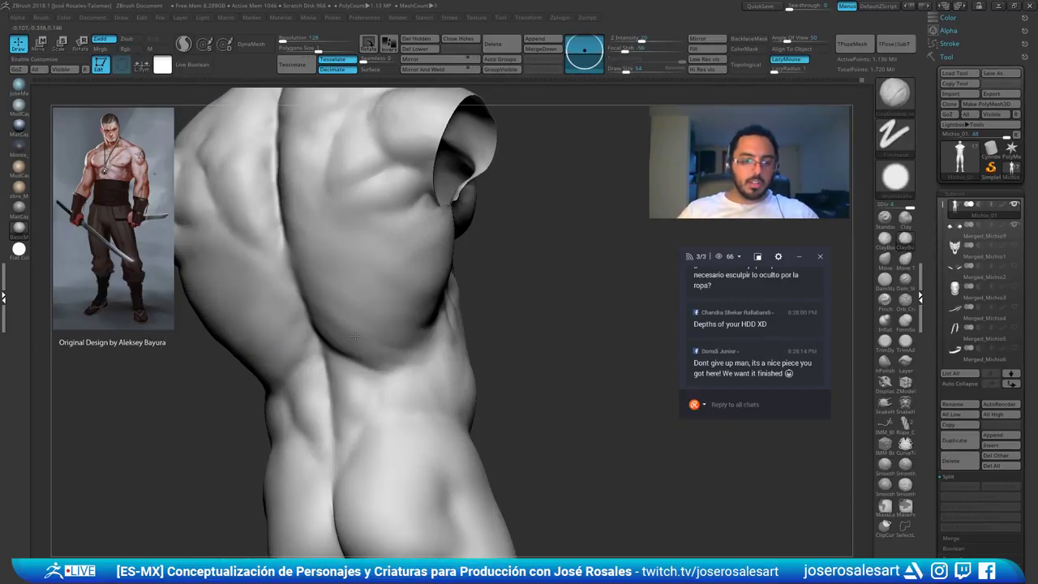
Refine the outer latissimus and flank from the armpit down to the waist
mouse_move(402, 321)
right_down()
mouse_move(381, 325)
mouse_move(403, 321)
right_up()
mouse_move(432, 282)
alt+right_down()
mouse_move(446, 336)
mouse_move(415, 296)
mouse_move(514, 287)
mouse_move(485, 301)
mouse_move(478, 422)
alt+right_up()
ctrl+right_drag(478, 422, 454, 396)
mouse_move(478, 415)
mouse_down()
mouse_move(504, 399)
mouse_move(490, 407)
mouse_move(483, 357)
mouse_up()
mouse_move(483, 356)
right_down()
mouse_move(441, 386)
mouse_move(390, 356)
right_up()
right_drag(524, 352, 468, 361)
right_drag(527, 373, 332, 357)
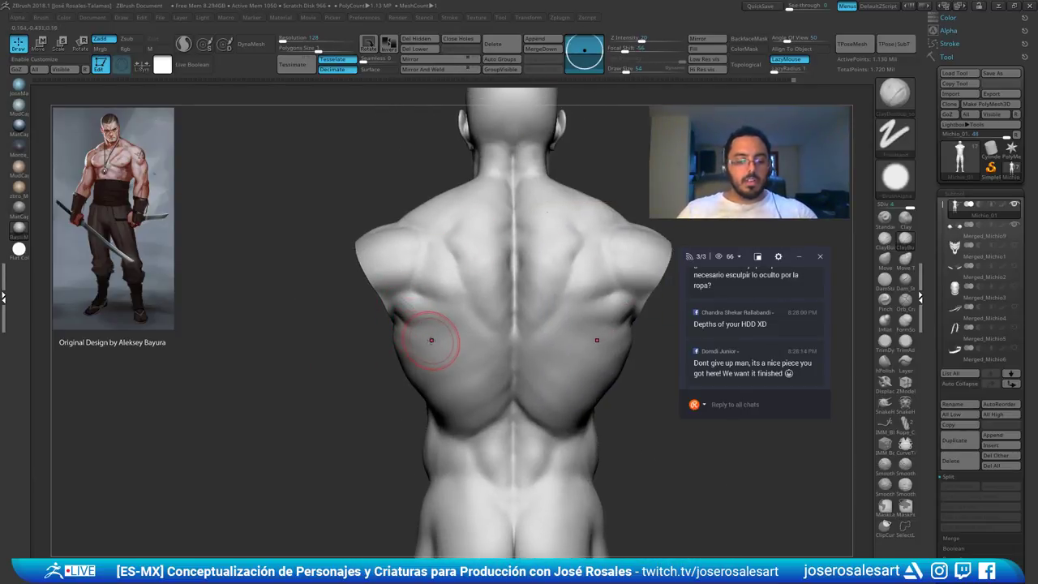
Adjust the outline of the latissimus just below the armpit with the Move brush
key(b)
key(s)
key(t)
mouse_move(420, 344)
alt+right_down()
mouse_move(458, 344)
mouse_move(460, 406)
alt+right_up()
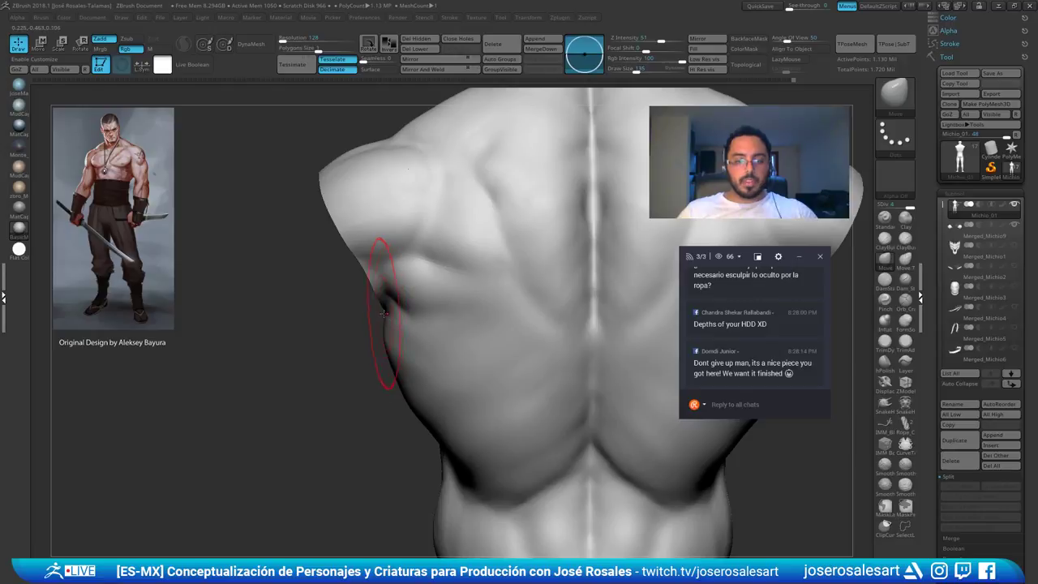
drag(406, 369, 397, 376)
right_drag(349, 396, 416, 388)
Switch back to the ClayBuildup brush and unhide the arms
key(b)
key(c)
key(b)
right_drag(349, 301, 531, 312)
right_click(612, 312)
key(alt+s)
ctrl+shift+click(608, 293)
Smooth the rear armpit and the side of the latissimus where the upper arm meets the back
right_drag(531, 313, 553, 360)
mouse_move(444, 340)
alt+right_down()
mouse_move(462, 336)
mouse_move(442, 377)
alt+right_up()
right_drag(366, 308, 397, 284)
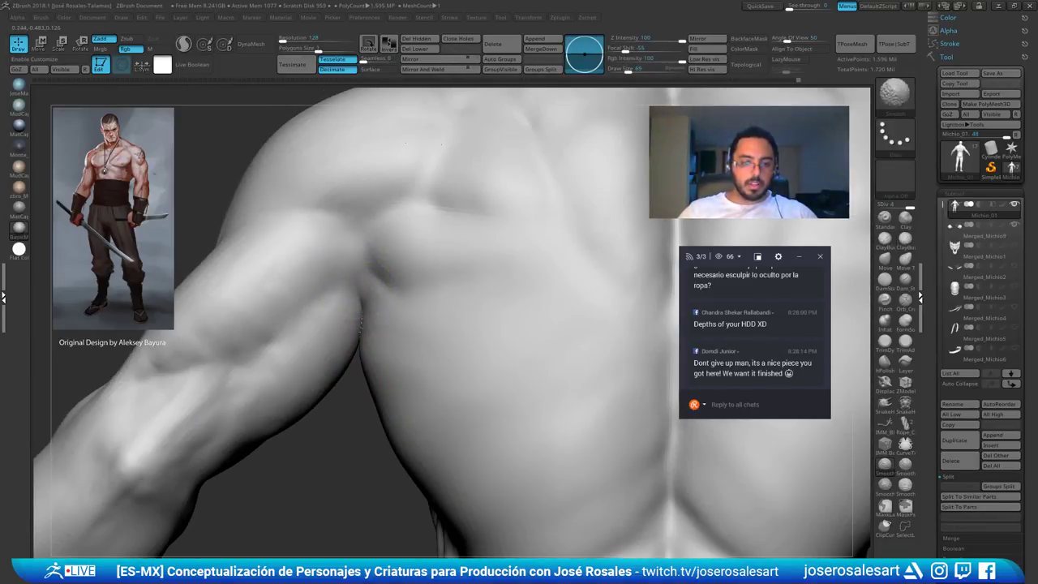
mouse_move(364, 346)
ctrl+right_down()
mouse_move(401, 304)
mouse_move(427, 394)
mouse_move(407, 366)
ctrl+right_up()
right_drag(402, 373, 355, 359)
ctrl+right_drag(424, 324, 403, 331)
mouse_move(403, 331)
right_down()
mouse_move(377, 357)
mouse_move(352, 348)
right_up()
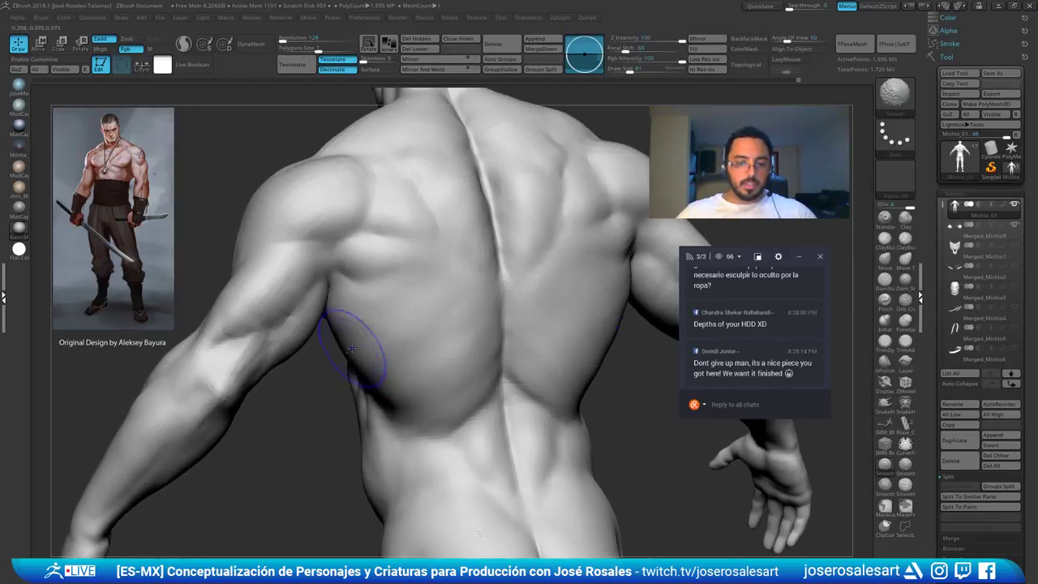
shift+drag(350, 369, 357, 374)
right_drag(345, 347, 357, 326)
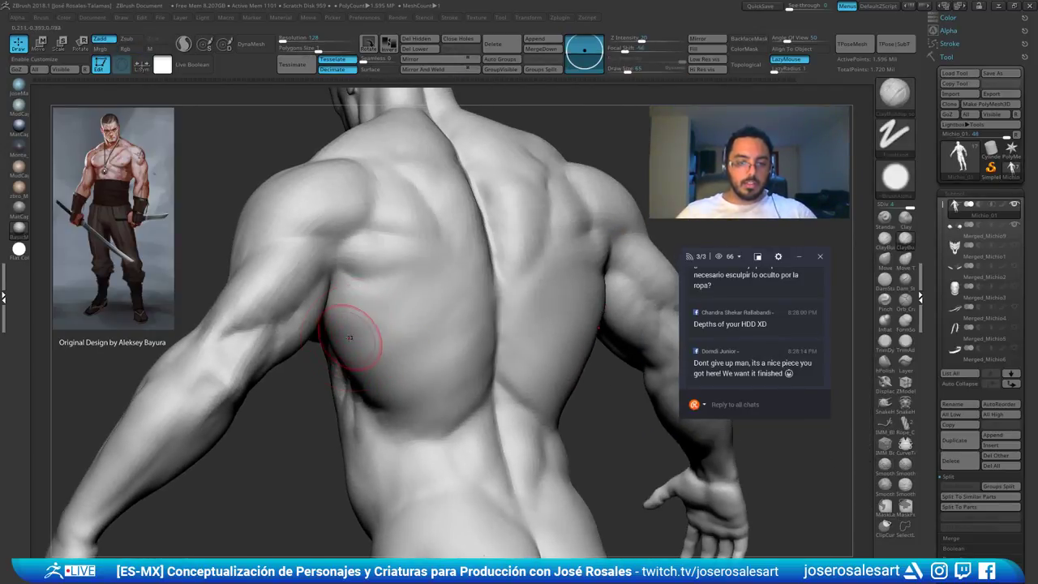
Build up the latissimus and middle back with a larger ClayBuildup brush
key(bracketright)
key(bracketright)
key(bracketright)
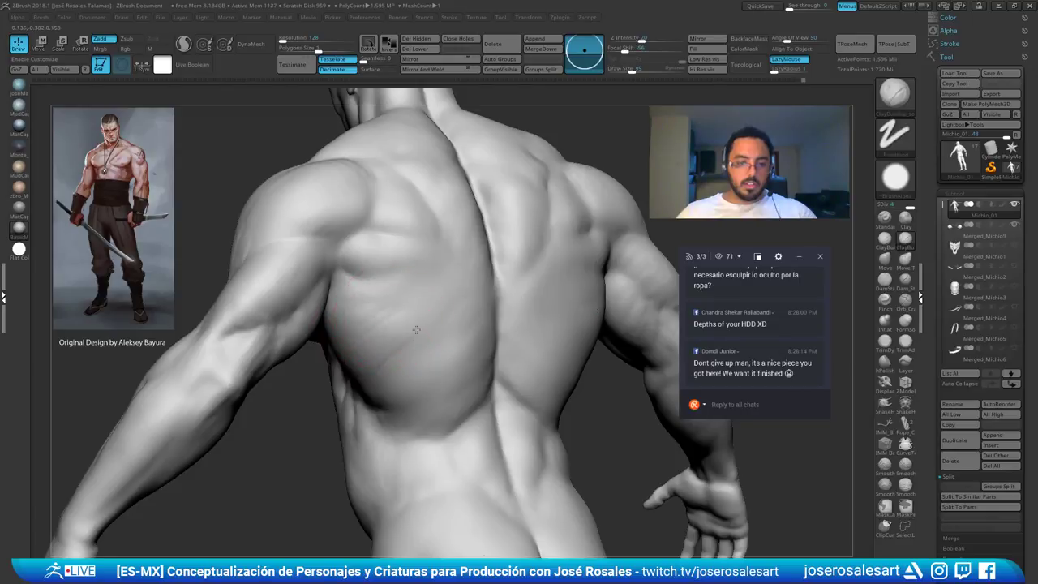
mouse_move(387, 334)
shift+right_down()
mouse_move(405, 340)
mouse_move(391, 347)
mouse_move(421, 344)
mouse_move(451, 324)
mouse_move(428, 273)
shift+right_up()
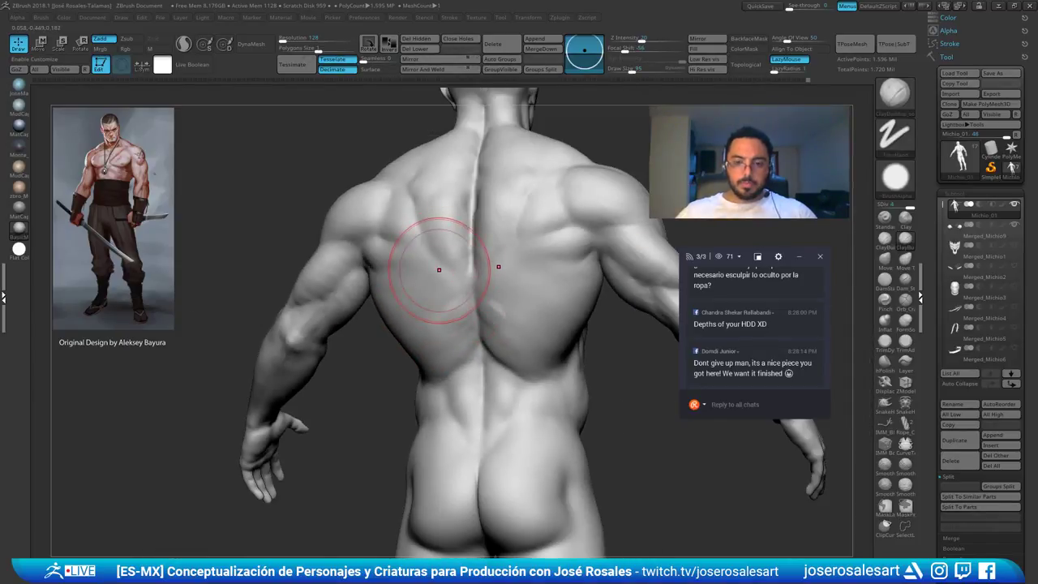
mouse_move(408, 196)
right_down()
mouse_move(445, 261)
mouse_move(443, 229)
right_up()
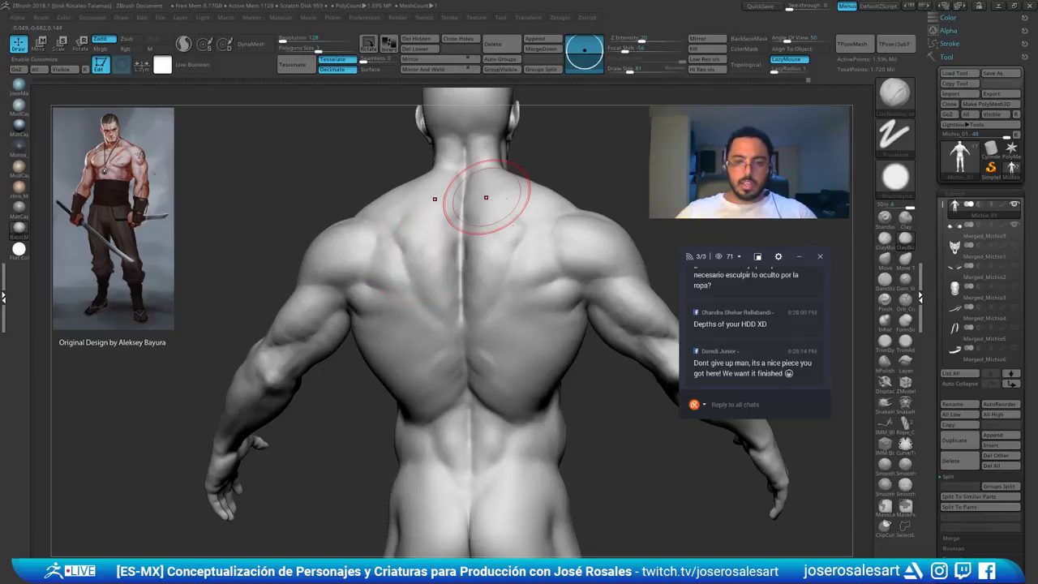
Sculpt the trapezius and the muscles between the spine and the shoulder blades
right_drag(485, 284, 531, 272)
key(s)
drag(532, 273, 527, 273)
right_drag(499, 267, 541, 280)
mouse_move(445, 280)
right_down()
mouse_move(402, 275)
mouse_move(407, 318)
right_up()
mouse_move(431, 225)
mouse_down()
mouse_move(465, 232)
mouse_move(459, 245)
mouse_up()
mouse_move(485, 249)
right_down()
mouse_move(451, 264)
mouse_move(496, 280)
mouse_move(493, 272)
right_up()
Smooth the middle back and the latissimus down to its lower edge near the spine
shift+drag(424, 264, 412, 251)
shift+drag(416, 340, 421, 331)
mouse_move(496, 284)
right_down()
mouse_move(459, 283)
mouse_move(438, 312)
mouse_move(409, 305)
right_up()
ctrl+right_drag(431, 345, 411, 302)
shift+drag(410, 304, 417, 324)
right_drag(429, 321, 424, 347)
shift+drag(429, 369, 438, 385)
mouse_move(461, 365)
right_down()
mouse_move(419, 362)
mouse_move(388, 298)
mouse_move(387, 311)
right_up()
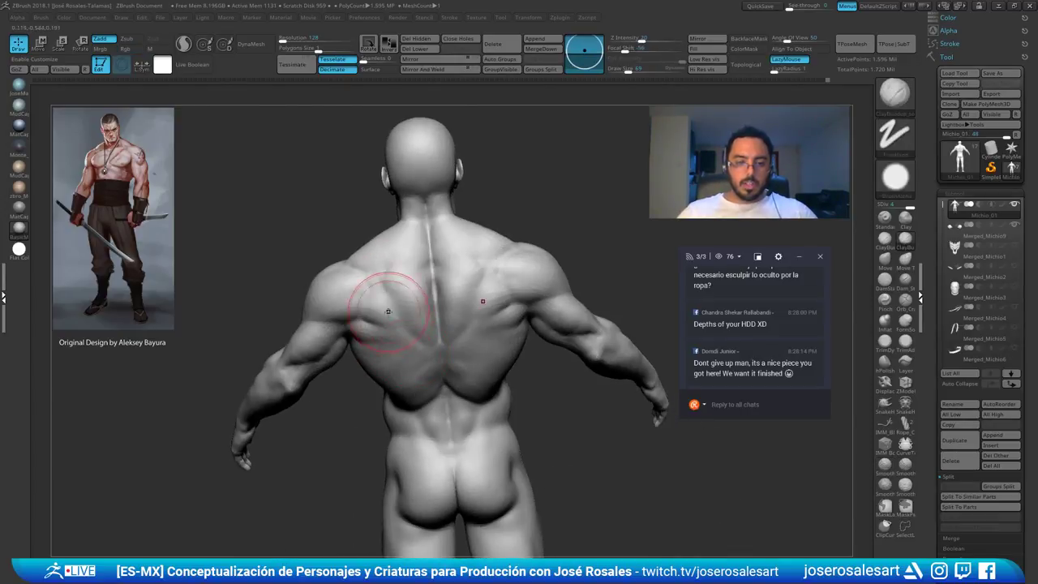
Try to carve the lower trapezius and upper latissimus edges with the Dam_Standard brush
key(b)
key(d)
key(s)
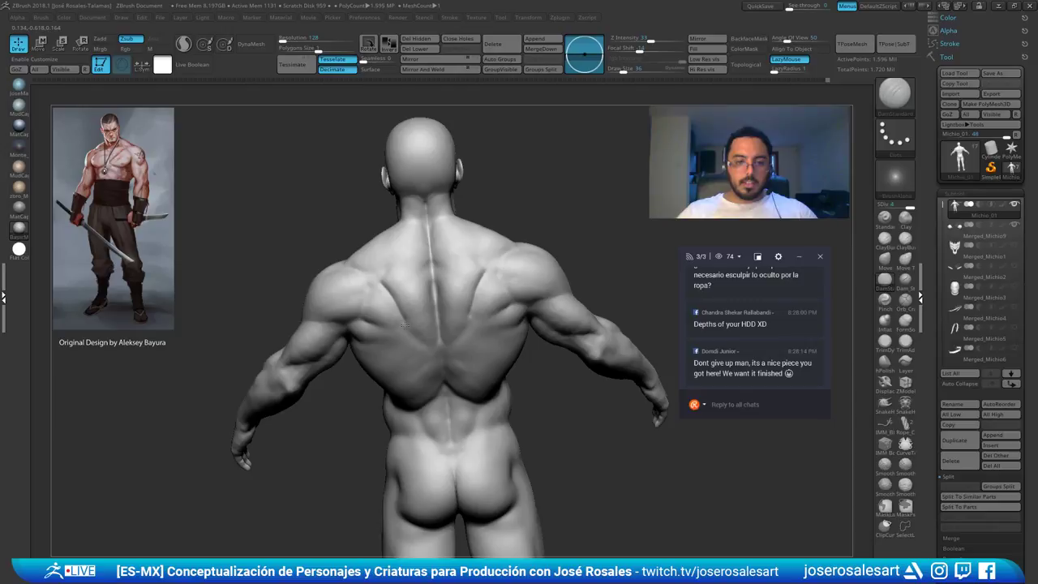
drag(510, 303, 478, 324)
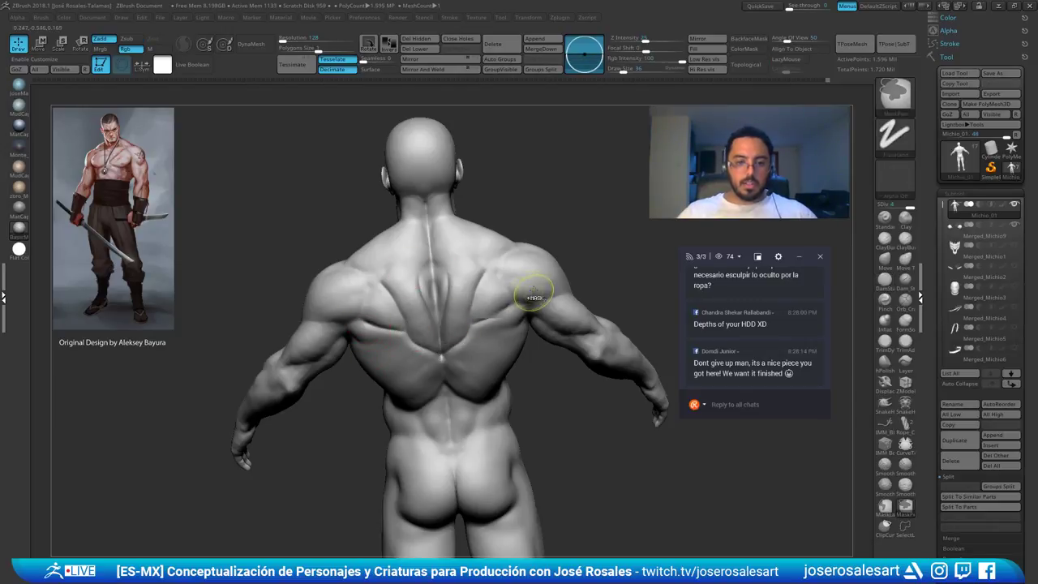
key(ctrl+z)
Switch back to ClayBuildup and refine the back muscles between the spine, shoulder blades and latissimus
key(b)
key(c)
key(b)
mouse_move(407, 321)
ctrl+right_down()
mouse_move(411, 262)
mouse_move(384, 297)
mouse_move(405, 346)
mouse_move(434, 338)
mouse_move(448, 421)
ctrl+right_up()
mouse_move(448, 421)
right_down()
mouse_move(381, 413)
mouse_move(433, 415)
right_up()
ctrl+right_drag(493, 361, 492, 282)
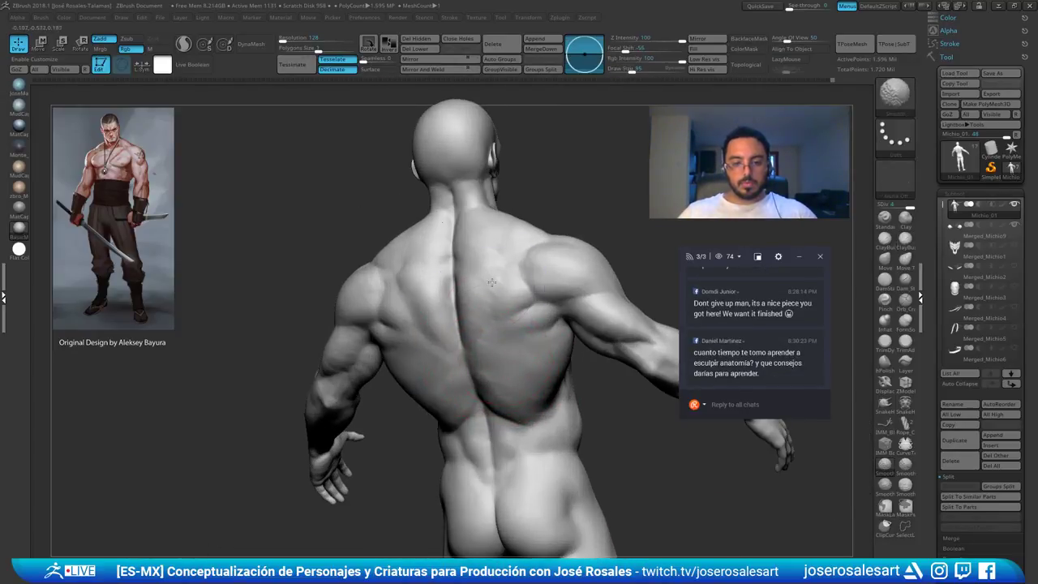
mouse_move(498, 348)
ctrl+right_down()
mouse_move(535, 303)
mouse_move(408, 311)
mouse_move(380, 326)
mouse_move(326, 262)
ctrl+right_up()
mouse_move(476, 276)
ctrl+right_down()
mouse_move(484, 306)
mouse_move(460, 348)
ctrl+right_up()
key([)
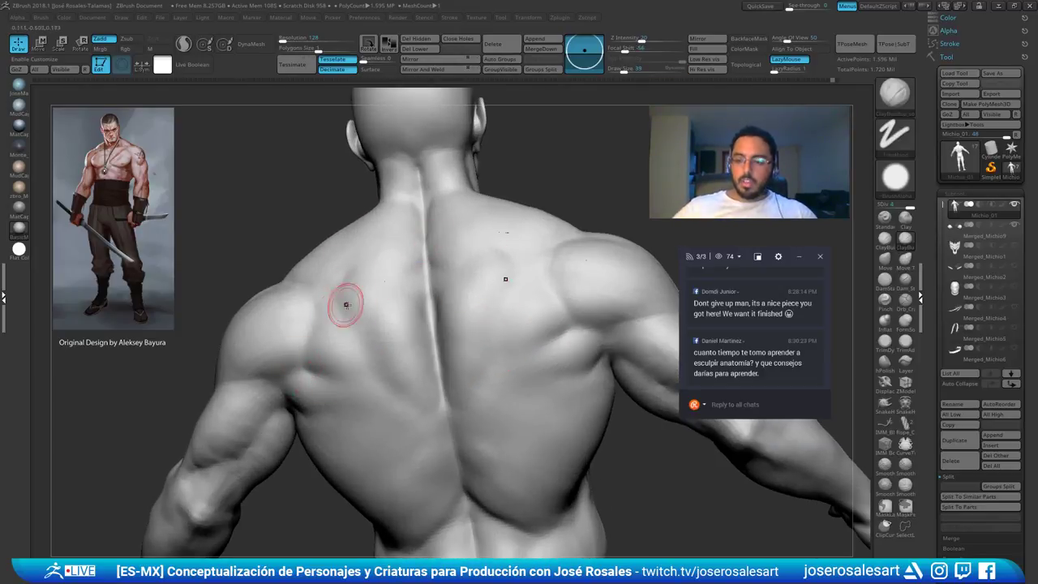
Build up the muscles over and below the shoulder blade toward the rear armpit, varying the ClayBuildup draw size
right_drag(391, 341, 381, 349)
key(s)
drag(380, 349, 386, 350)
mouse_move(381, 351)
right_down()
mouse_move(361, 350)
mouse_move(375, 353)
mouse_move(366, 320)
right_up()
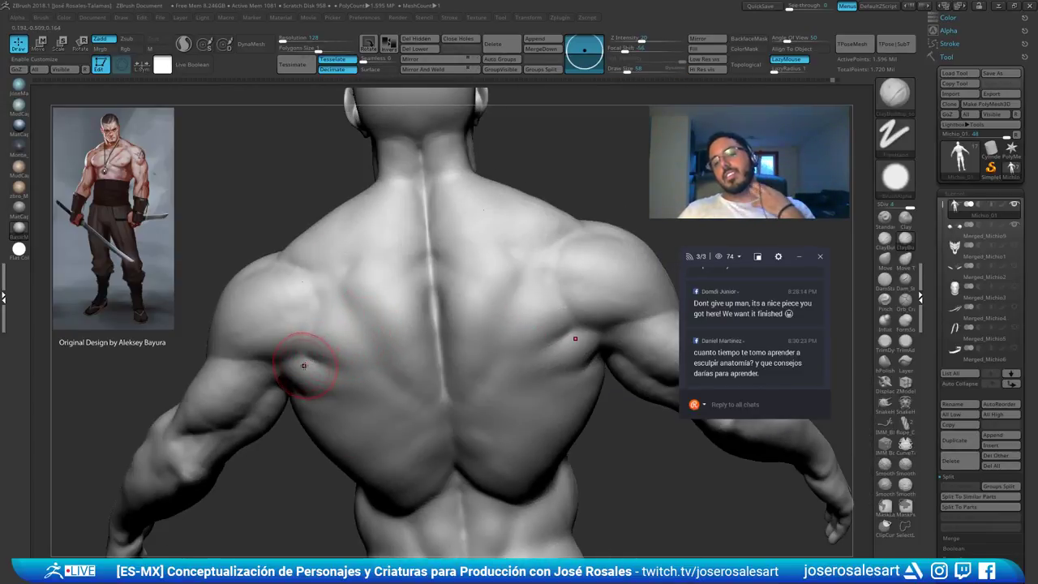
right_drag(367, 334, 391, 333)
key(s)
drag(391, 333, 387, 333)
right_drag(386, 333, 361, 334)
key(s)
drag(361, 334, 366, 334)
mouse_move(388, 275)
right_down()
mouse_move(429, 281)
mouse_move(394, 281)
right_up()
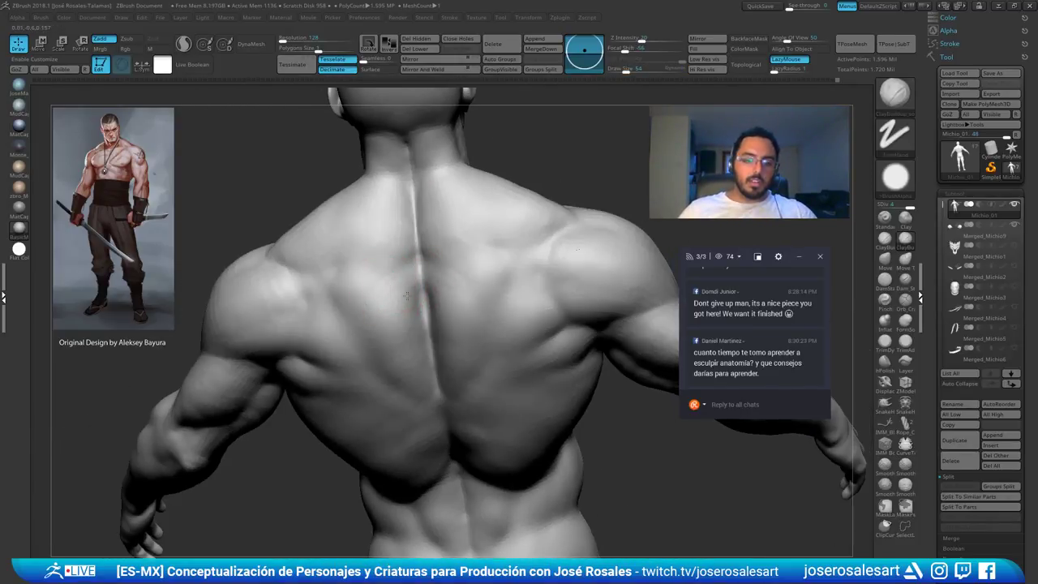
Blend and smooth the middle back between the shoulder blade and the lower latissimus
right_drag(414, 320, 400, 313)
right_drag(400, 365, 390, 313)
mouse_move(394, 351)
right_down()
mouse_move(415, 357)
mouse_move(413, 345)
mouse_move(399, 356)
right_up()
key(shift)
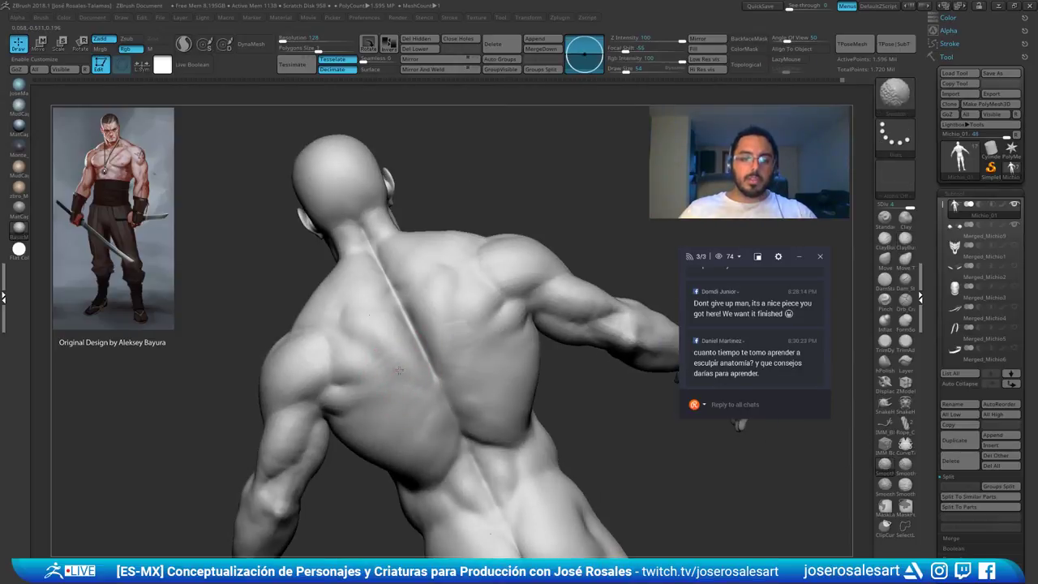
shift+drag(399, 369, 403, 420)
mouse_move(403, 413)
right_down()
mouse_move(405, 381)
mouse_move(367, 374)
mouse_move(402, 399)
right_up()
key(shift)
ctrl+right_drag(446, 352, 445, 373)
key(shift)
Shape and smooth the lower outer latissimus where it meets the flank, using a larger brush
mouse_move(397, 400)
right_down()
mouse_move(441, 355)
mouse_move(519, 348)
mouse_move(462, 341)
right_up()
mouse_move(462, 340)
alt+right_down()
mouse_move(300, 324)
mouse_move(433, 362)
alt+right_up()
key(shift)
key(s)
drag(434, 361, 440, 360)
mouse_move(518, 356)
right_down()
mouse_move(441, 361)
mouse_move(494, 350)
mouse_move(456, 362)
mouse_move(452, 352)
right_up()
key(shift)
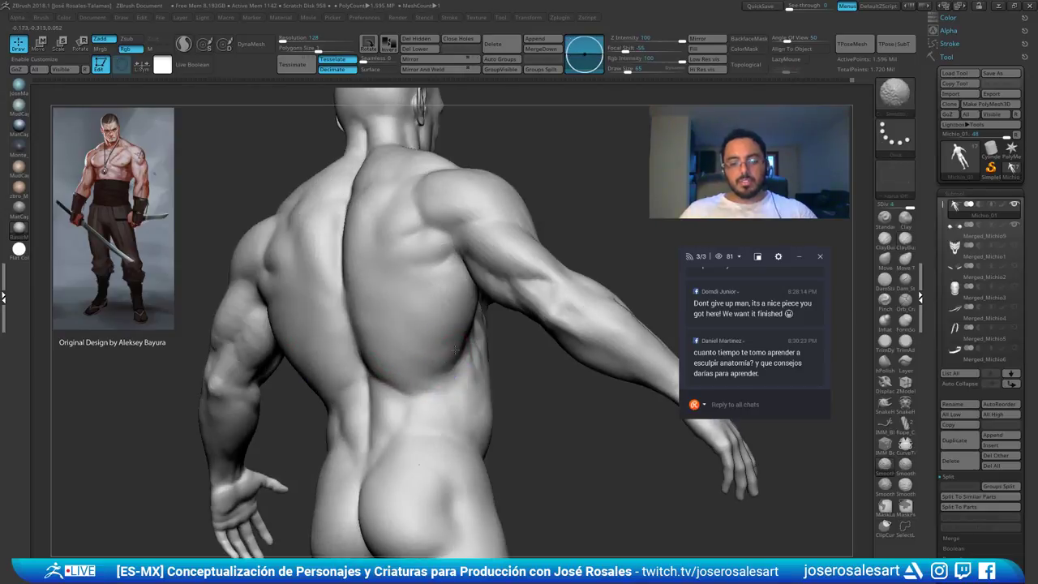
shift+drag(440, 375, 438, 349)
mouse_move(435, 336)
right_down()
mouse_move(424, 329)
mouse_move(484, 371)
right_up()
Smooth the opposite side of the latissimus from the outer edge toward the spine
shift+drag(257, 342, 250, 337)
right_drag(250, 338, 270, 346)
shift+drag(271, 347, 322, 344)
mouse_move(333, 343)
ctrl+right_down()
mouse_move(361, 331)
mouse_move(344, 318)
mouse_move(377, 316)
ctrl+right_up()
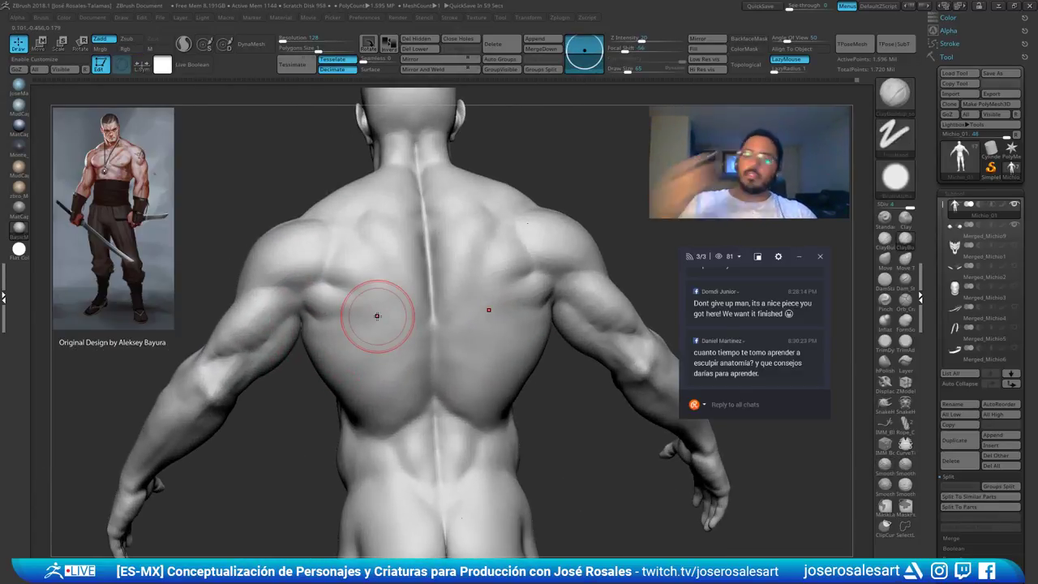
Blend the upper back into the neck and refine the nape just below the skull with short strokes and smoothing
ctrl+right_drag(347, 284, 322, 252)
shift+drag(315, 249, 236, 270)
mouse_move(284, 234)
ctrl+right_down()
mouse_move(287, 259)
mouse_move(381, 288)
mouse_move(319, 264)
mouse_move(363, 262)
mouse_move(385, 240)
ctrl+right_up()
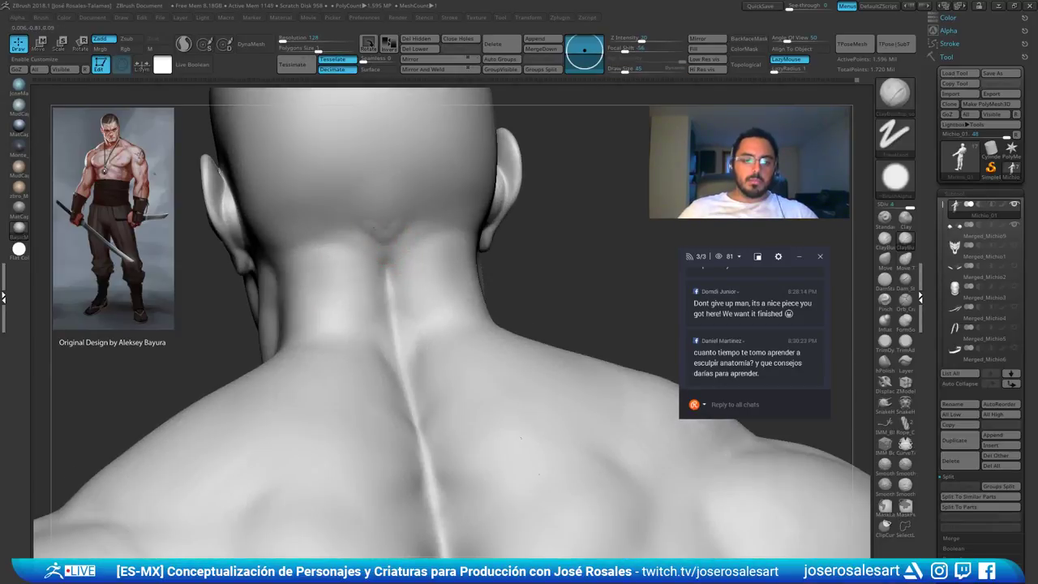
drag(385, 227, 387, 218)
mouse_move(406, 214)
ctrl+right_down()
mouse_move(388, 237)
mouse_move(392, 227)
ctrl+right_up()
shift+drag(392, 226, 384, 230)
right_drag(386, 230, 340, 243)
mouse_move(340, 243)
ctrl+right_down()
mouse_move(430, 248)
mouse_move(391, 267)
mouse_move(512, 247)
mouse_move(495, 239)
ctrl+right_up()
Smooth the transition between the side of the neck, the trapezius and the top of the shoulder
mouse_move(373, 249)
right_down()
mouse_move(508, 403)
mouse_move(401, 313)
right_up()
mouse_move(402, 314)
shift+mouse_down()
mouse_move(406, 327)
mouse_move(418, 317)
shift+mouse_up()
ctrl+right_drag(419, 316, 436, 334)
mouse_move(436, 334)
right_down()
mouse_move(447, 319)
mouse_move(442, 334)
mouse_move(456, 337)
right_up()
shift+drag(456, 337, 455, 336)
mouse_move(456, 336)
ctrl+right_down()
mouse_move(478, 325)
mouse_move(501, 229)
ctrl+right_up()
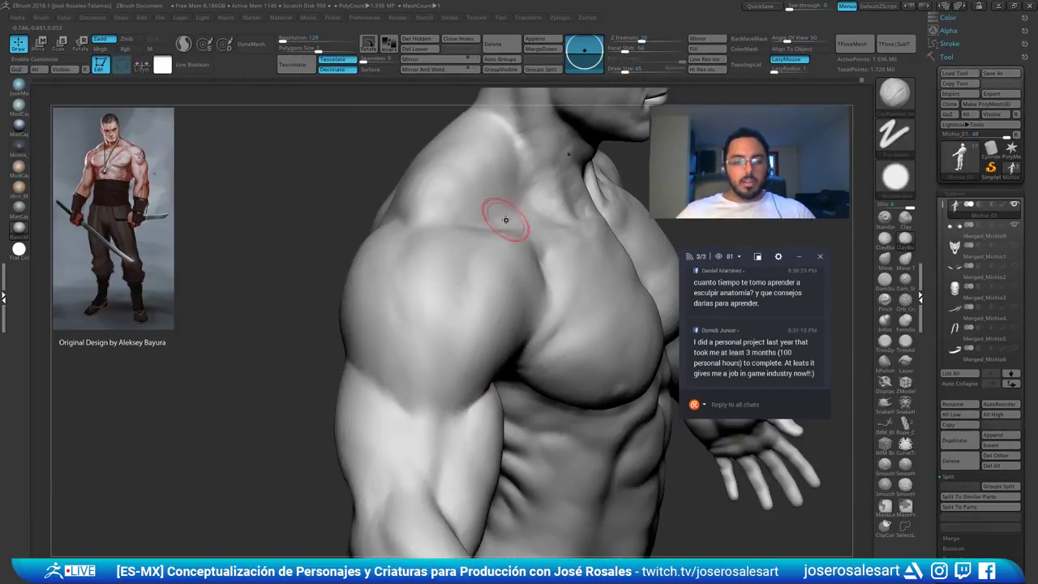
Carve the separations between the deltoid heads with DamStandard and soften them along the front and side of the shoulder
shift+drag(433, 312, 425, 348)
mouse_move(424, 348)
right_down()
mouse_move(420, 376)
mouse_move(454, 386)
right_up()
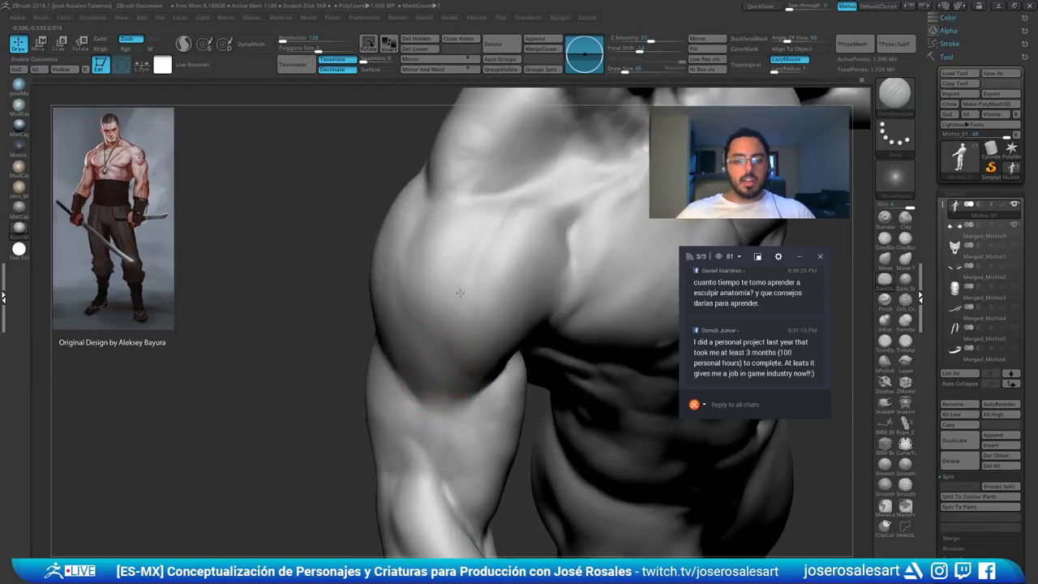
drag(453, 378, 473, 251)
right_drag(473, 251, 483, 277)
shift+drag(477, 278, 475, 264)
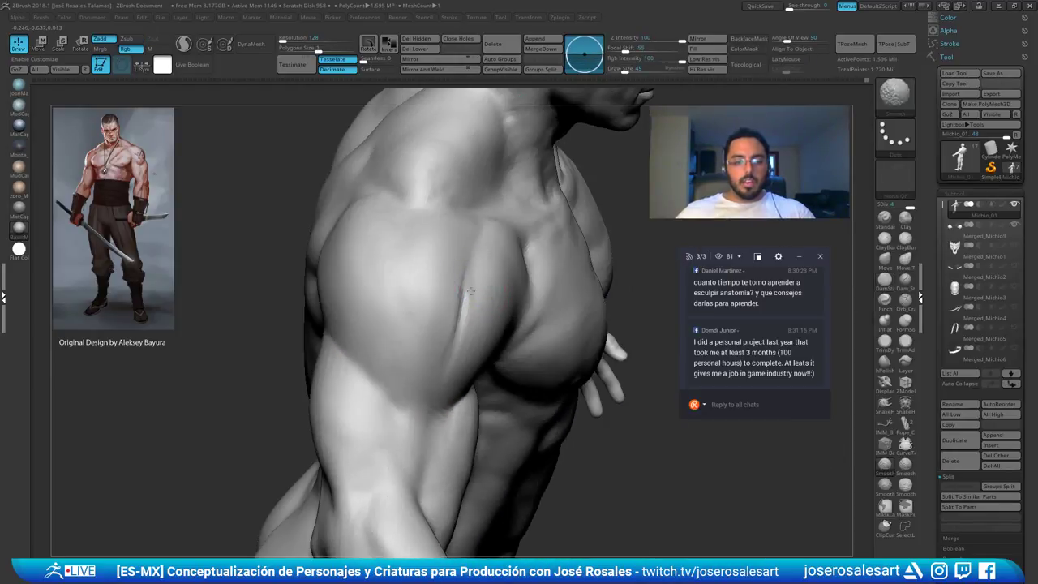
shift+drag(454, 335, 438, 316)
right_drag(418, 316, 428, 264)
drag(429, 251, 416, 292)
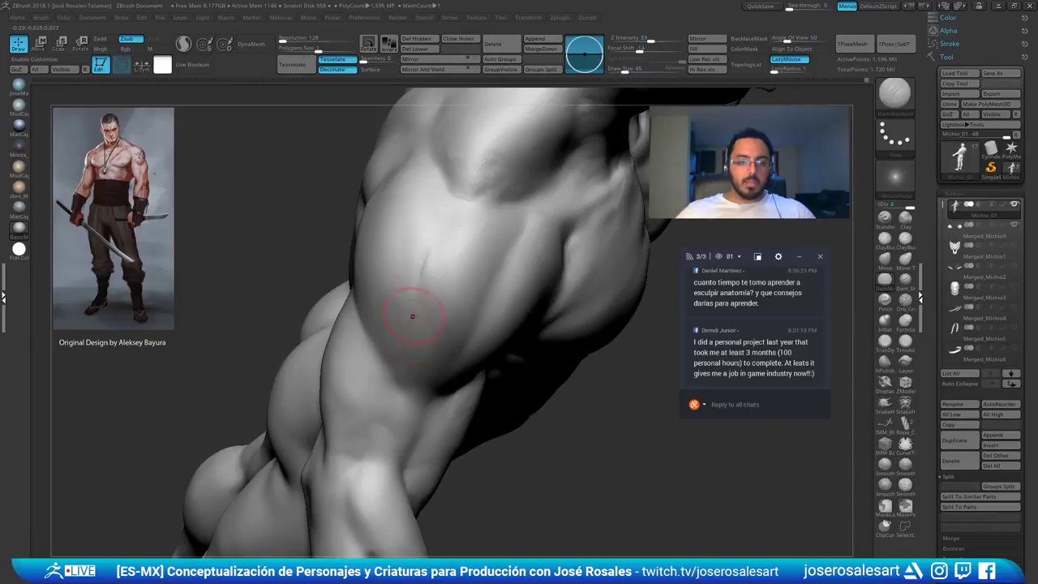
Switch to the ClayBuildup brush and adjust its draw size for work on the deltoid
mouse_move(416, 274)
right_down()
mouse_move(421, 314)
mouse_move(471, 338)
right_up()
key(b)
key(c)
key(b)
mouse_move(341, 336)
right_down()
mouse_move(400, 343)
mouse_move(391, 300)
right_up()
key(s)
drag(389, 290, 393, 289)
right_drag(393, 290, 415, 259)
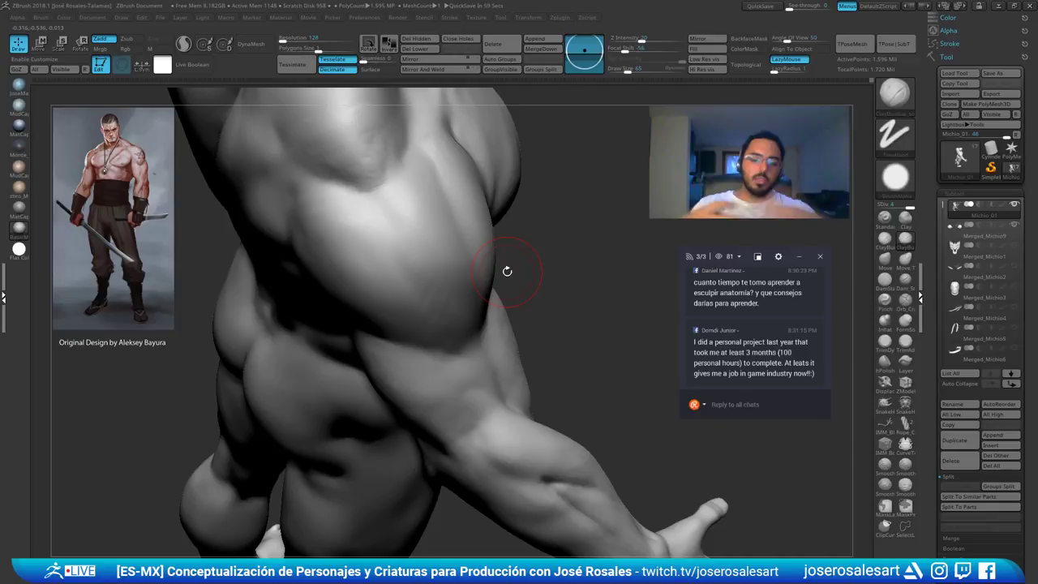
Examine the shoulders, chest and back from several angles to judge the overall upper-body anatomy
right_drag(506, 271, 364, 248)
mouse_move(440, 308)
right_down()
mouse_move(475, 280)
mouse_move(429, 311)
right_up()
mouse_move(525, 273)
right_down()
mouse_move(491, 243)
mouse_move(378, 287)
right_up()
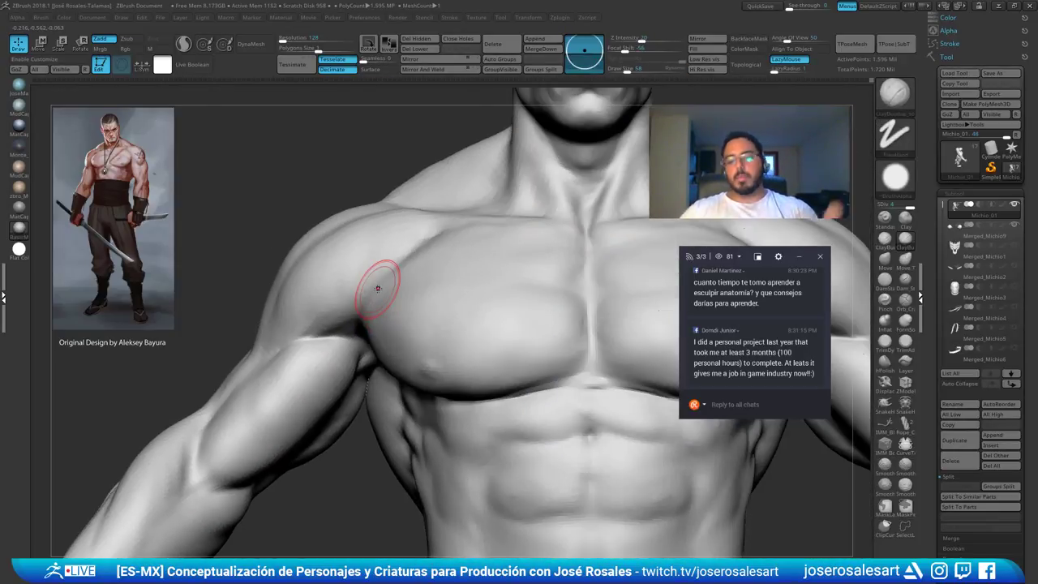
mouse_move(311, 297)
right_down()
mouse_move(385, 334)
mouse_move(331, 359)
mouse_move(340, 342)
mouse_move(332, 317)
mouse_move(352, 321)
mouse_move(406, 259)
right_up()
alt+right_drag(470, 243, 411, 310)
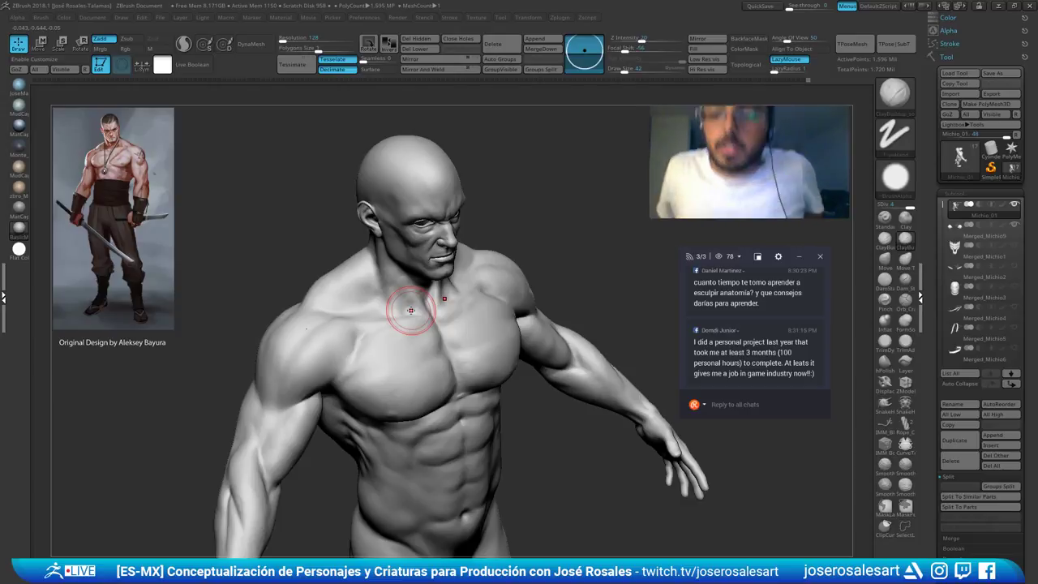
right_drag(326, 316, 535, 175)
ctrl+right_drag(535, 175, 478, 243)
mouse_move(441, 290)
right_down()
mouse_move(478, 308)
mouse_move(470, 297)
right_up()
ctrl+right_drag(471, 297, 482, 252)
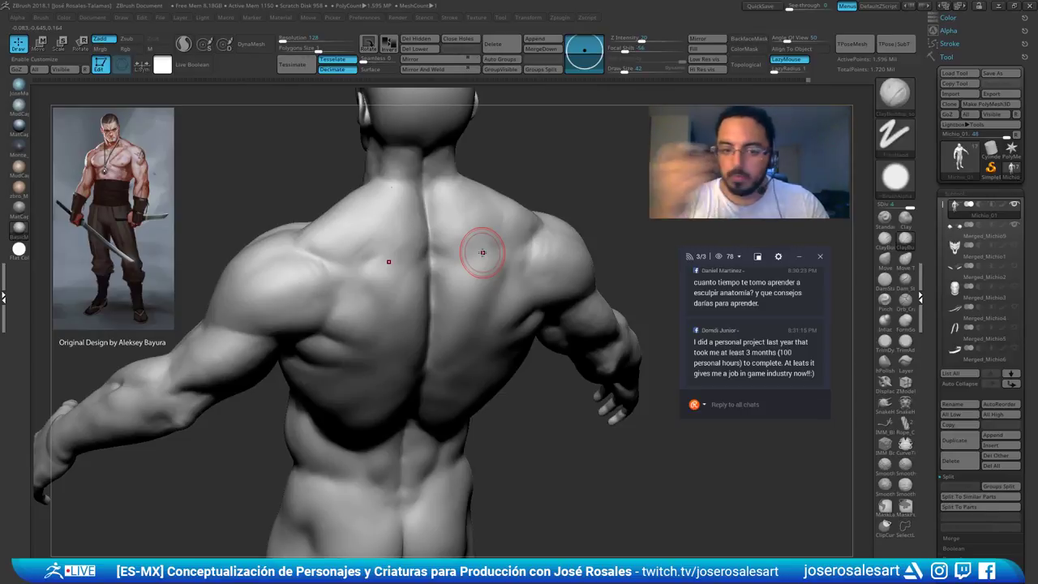
right_drag(426, 308, 407, 208)
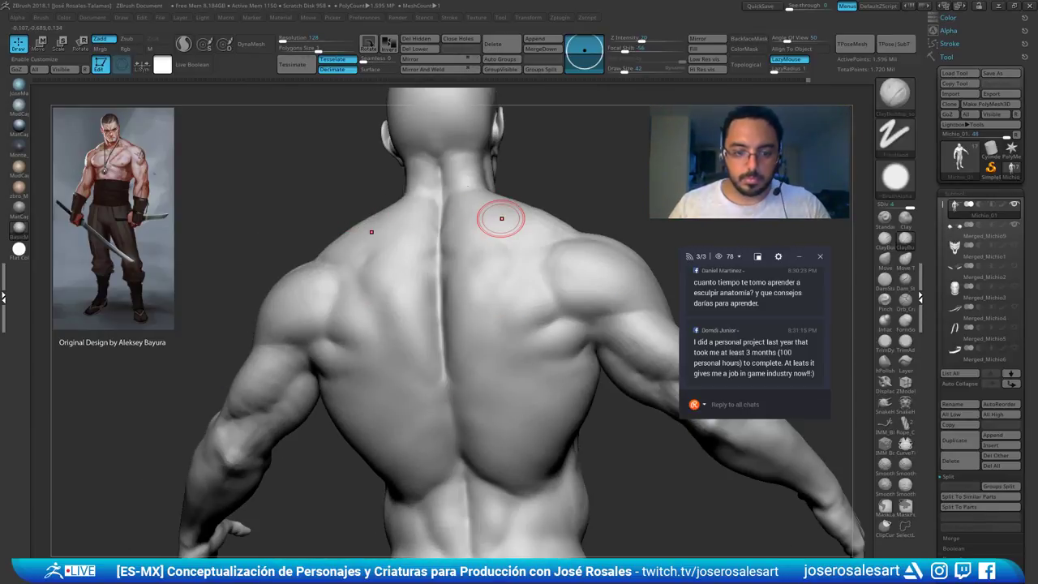
mouse_move(392, 330)
right_down()
mouse_move(467, 324)
mouse_move(430, 338)
mouse_move(421, 337)
mouse_move(493, 305)
mouse_move(419, 288)
mouse_move(433, 294)
mouse_move(430, 269)
right_up()
Mark the lower edge of the latissimus on both sides of the spine with DamStandard
key(b)
key(d)
key(s)
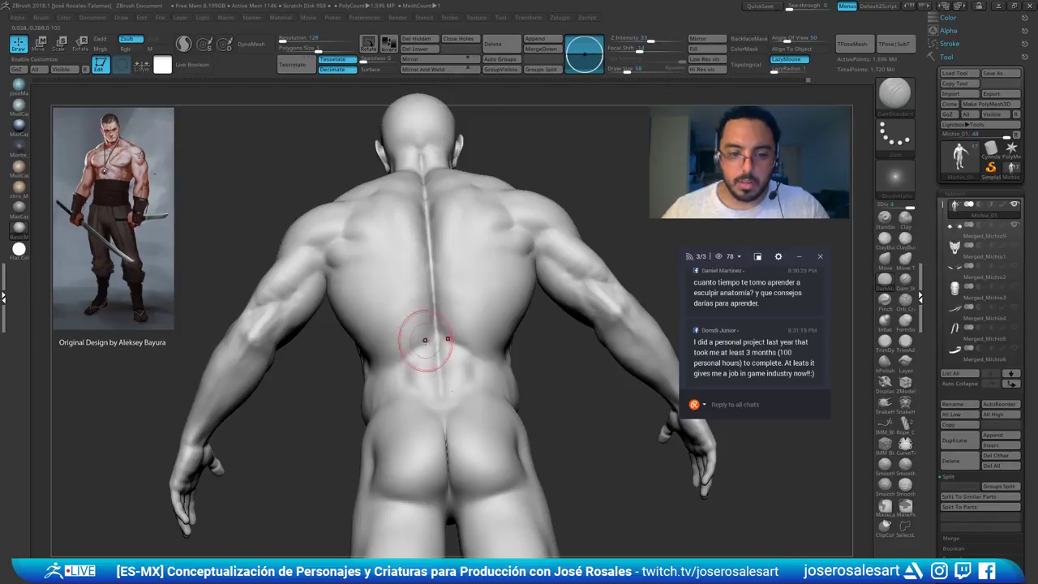
right_drag(424, 340, 432, 274)
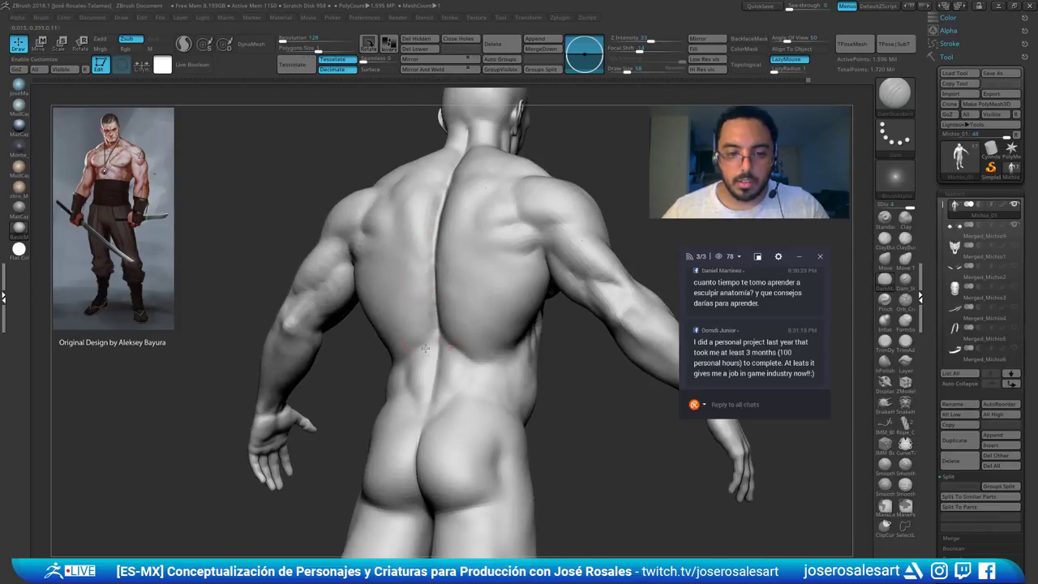
right_drag(425, 349, 451, 321)
Shape the lower latissimus with ClayBuildup and smooth its surface beside the spine
key(b)
key(c)
key(b)
mouse_move(359, 289)
right_down()
mouse_move(328, 280)
mouse_move(373, 268)
mouse_move(398, 287)
mouse_move(336, 274)
right_up()
shift+drag(382, 271, 401, 296)
right_drag(401, 297, 452, 268)
mouse_move(452, 267)
ctrl+right_down()
mouse_move(463, 285)
mouse_move(431, 276)
mouse_move(470, 284)
ctrl+right_up()
mouse_move(443, 283)
shift+mouse_down()
mouse_move(455, 278)
mouse_move(452, 305)
mouse_move(459, 296)
shift+mouse_up()
mouse_move(487, 278)
right_down()
mouse_move(426, 292)
mouse_move(479, 296)
right_up()
mouse_move(478, 296)
ctrl+right_down()
mouse_move(474, 314)
mouse_move(505, 324)
mouse_move(496, 317)
ctrl+right_up()
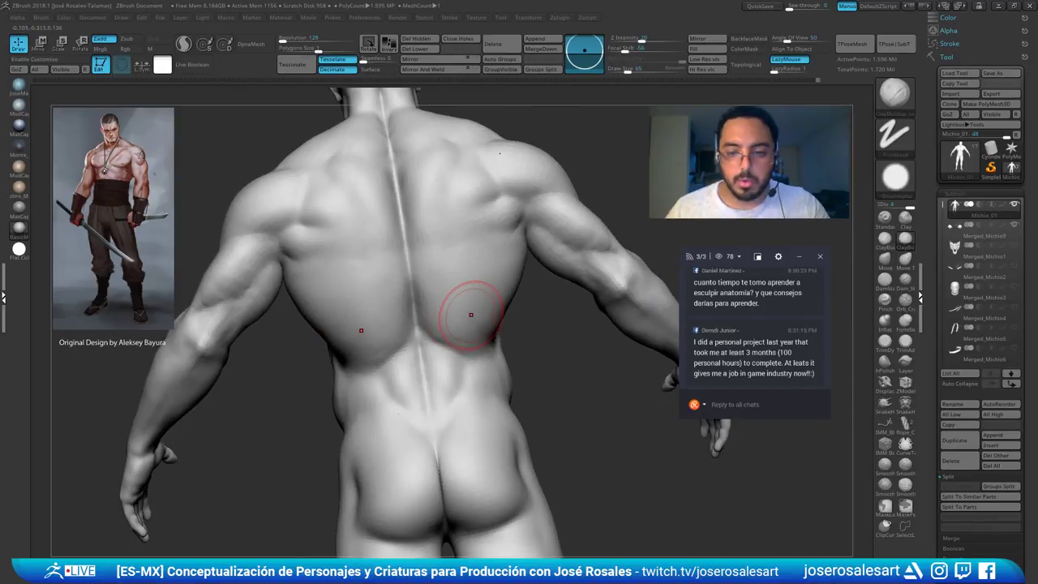
Add volume where the lower latissimus runs into the flank with ClayBuildup
right_drag(386, 375, 421, 373)
drag(378, 375, 326, 393)
mouse_move(326, 393)
right_down()
mouse_move(284, 389)
mouse_move(330, 388)
right_up()
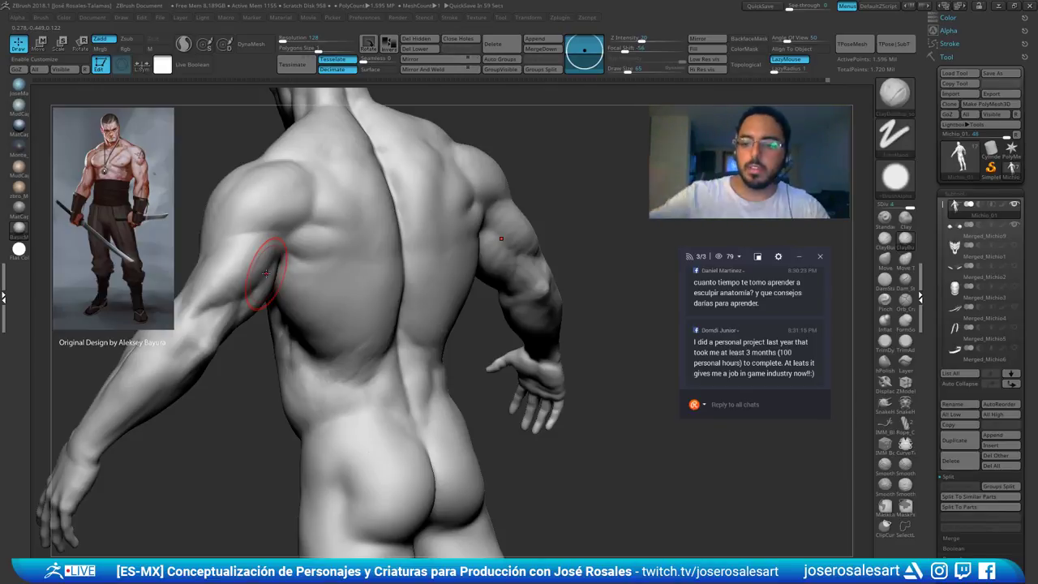
mouse_move(391, 259)
right_down()
mouse_move(348, 276)
mouse_move(343, 297)
mouse_move(379, 289)
mouse_move(392, 310)
mouse_move(519, 227)
right_up()
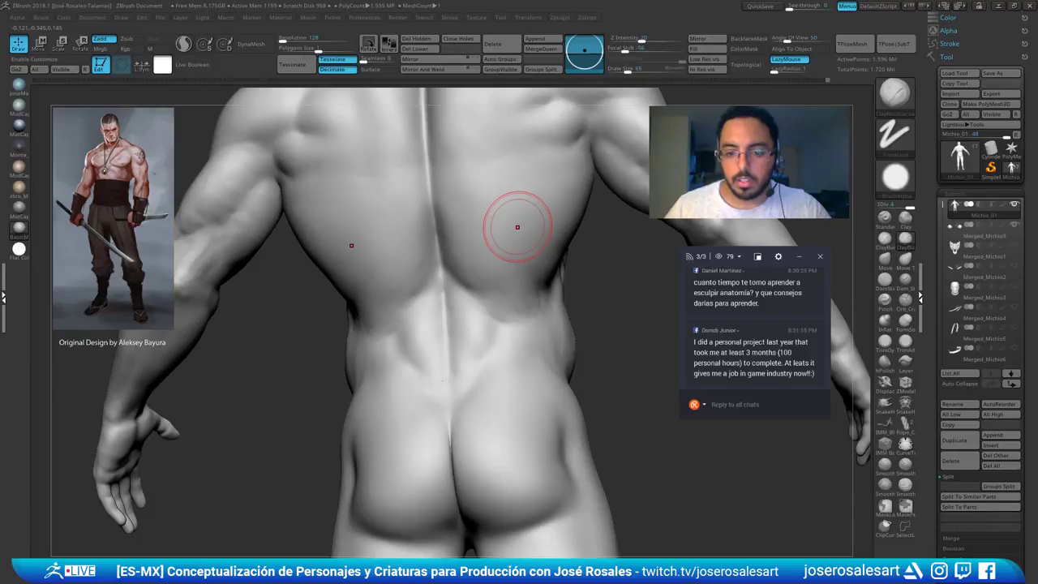
Carve the V-shaped lower border of the latissimus toward the spine with DamStandard, reducing the brush size for detail
key(b)
key(d)
key(s)
right_drag(403, 308, 423, 313)
mouse_move(408, 298)
mouse_down()
mouse_move(423, 278)
mouse_move(382, 303)
mouse_move(397, 286)
mouse_up()
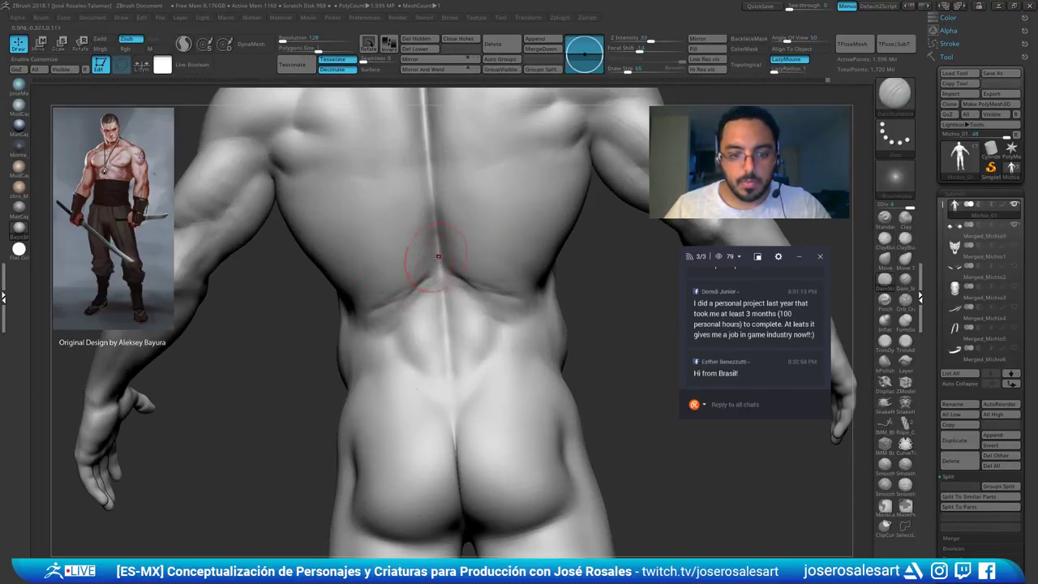
drag(421, 278, 433, 274)
key([)
mouse_move(433, 274)
alt+right_down()
mouse_move(431, 286)
mouse_move(452, 247)
alt+right_up()
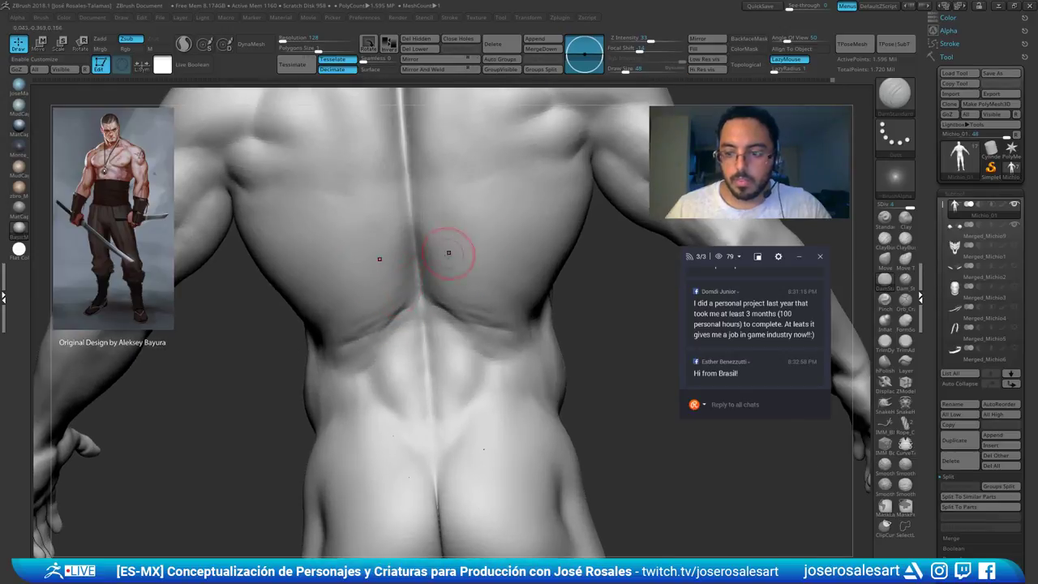
Soften the carved crease where the latissimus border meets the lower spine
mouse_move(444, 290)
right_down()
mouse_move(398, 310)
mouse_move(398, 283)
mouse_move(412, 279)
mouse_move(410, 295)
mouse_move(431, 298)
right_up()
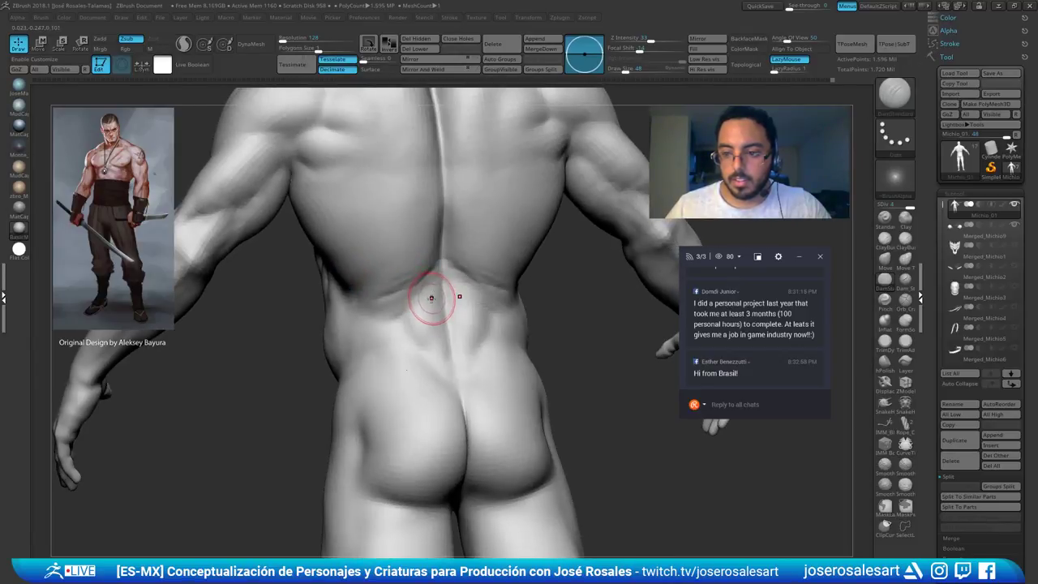
mouse_move(413, 338)
right_down()
mouse_move(397, 321)
mouse_move(401, 340)
right_up()
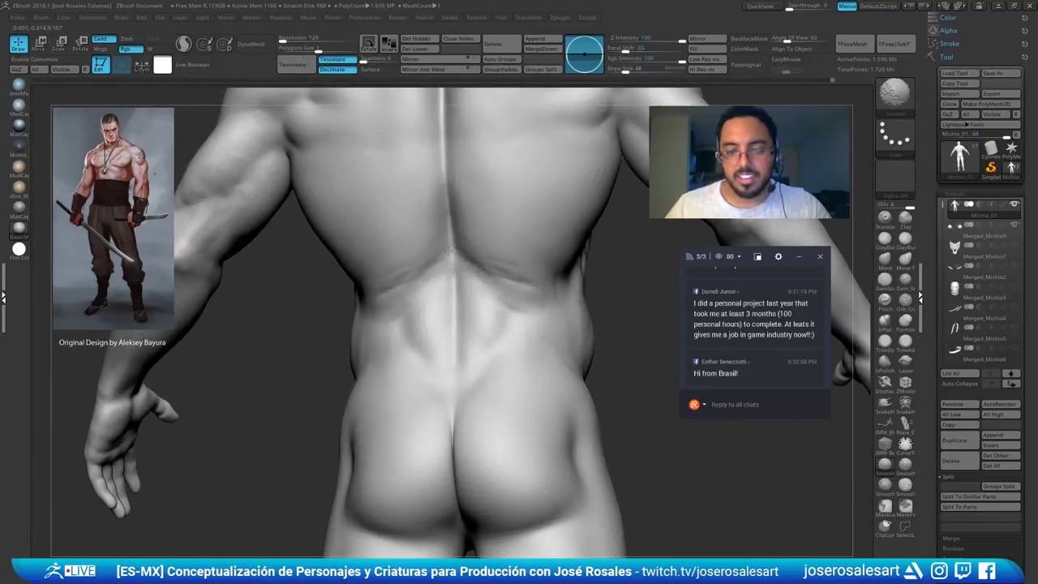
shift+drag(451, 247, 422, 268)
mouse_move(398, 281)
right_down()
mouse_move(356, 308)
mouse_move(416, 284)
right_up()
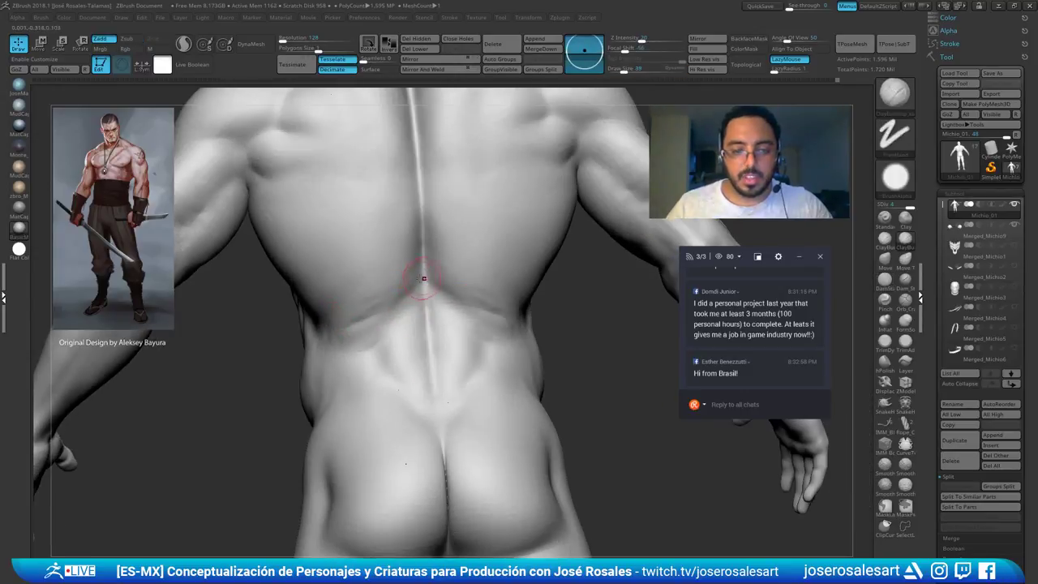
Blend the lower latissimus into the spine with ClayBuildup and smoothing
right_drag(352, 306, 400, 307)
mouse_move(410, 283)
shift+mouse_down()
mouse_move(413, 262)
mouse_move(416, 280)
shift+mouse_up()
mouse_move(420, 277)
right_down()
mouse_move(365, 276)
mouse_move(422, 263)
right_up()
right_drag(422, 264, 370, 304)
right_drag(370, 303, 412, 294)
shift+drag(416, 266, 397, 252)
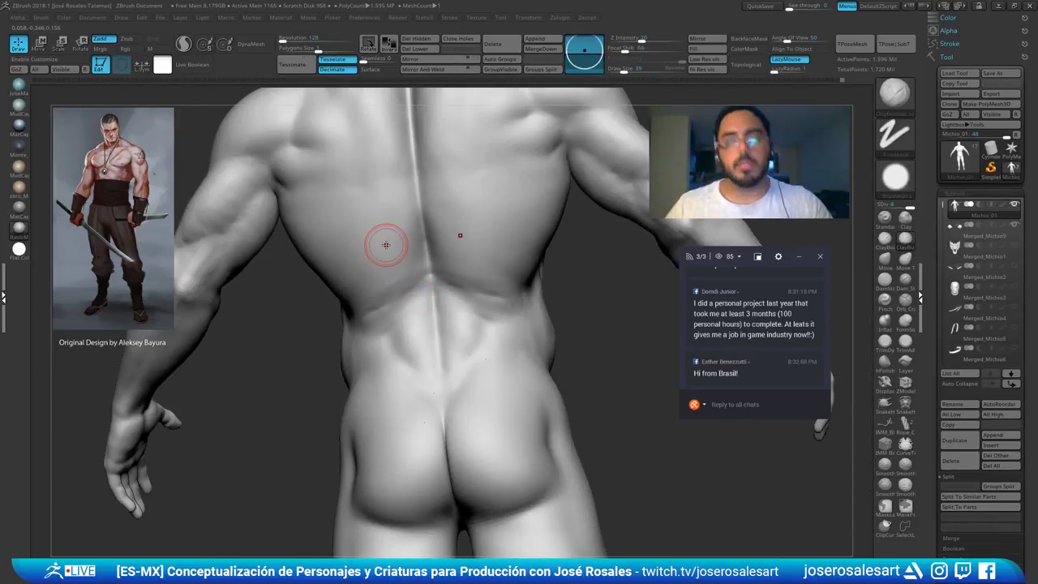
mouse_move(406, 243)
right_down()
mouse_move(394, 256)
mouse_move(421, 312)
mouse_move(400, 270)
mouse_move(419, 235)
mouse_move(442, 246)
mouse_move(424, 271)
mouse_move(451, 264)
mouse_move(423, 292)
right_up()
Build up the lower back muscles between the latissimus, the flank and the buttocks with ClayBuildup
key(])
key([)
mouse_move(424, 292)
right_down()
mouse_move(398, 279)
mouse_move(335, 336)
mouse_move(401, 319)
mouse_move(350, 304)
right_up()
drag(327, 305, 341, 313)
right_drag(341, 314, 288, 315)
right_drag(344, 288, 264, 284)
drag(488, 271, 449, 311)
mouse_move(517, 294)
right_down()
mouse_move(438, 319)
mouse_move(519, 308)
mouse_move(446, 272)
right_up()
mouse_move(376, 317)
right_down()
mouse_move(400, 290)
mouse_move(393, 306)
right_up()
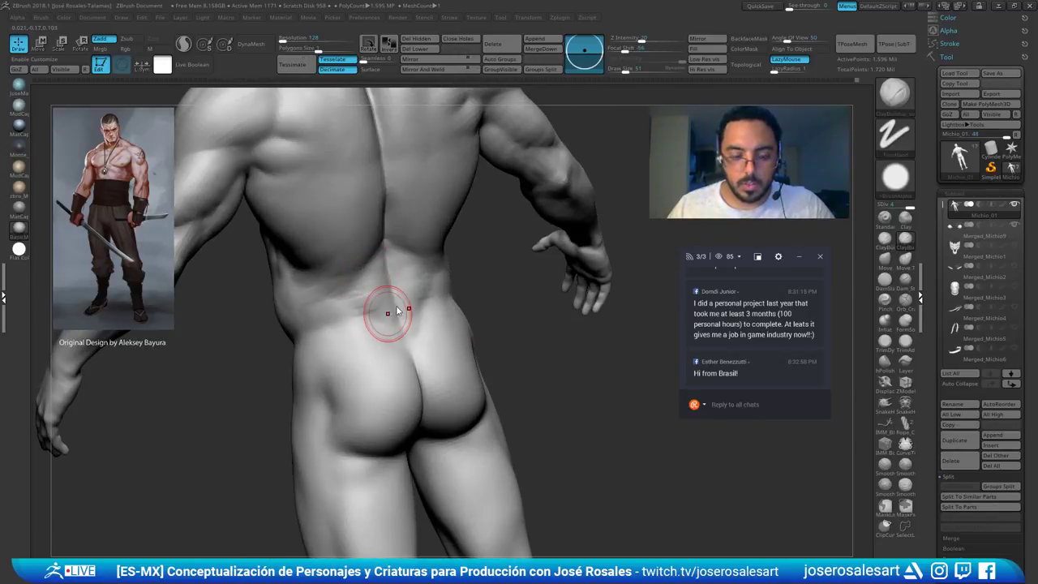
drag(372, 290, 352, 294)
right_drag(352, 294, 390, 347)
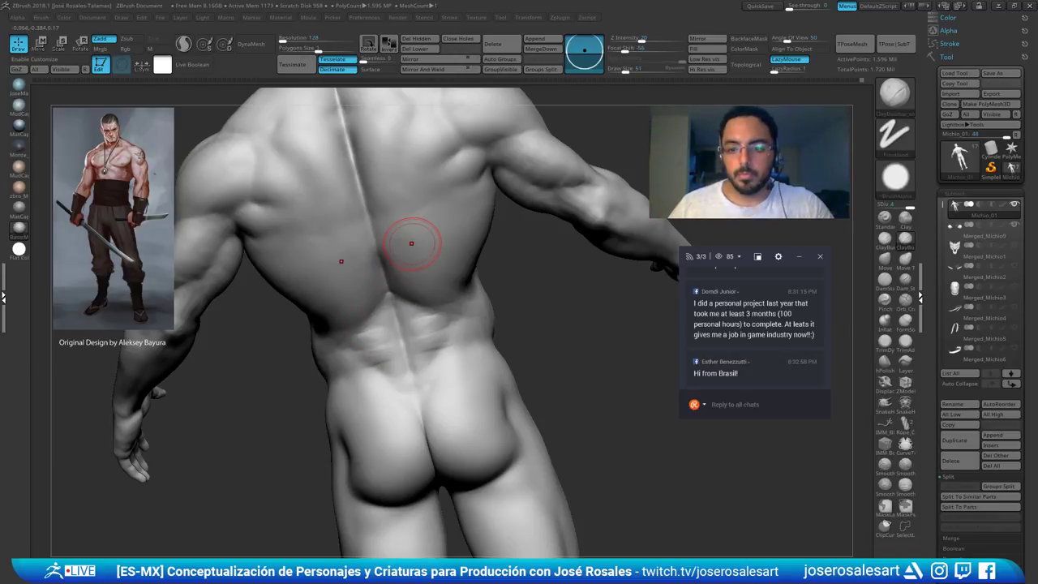
Define the latissimus border and the spine groove in the lower back with DamStandard, smoothing along the spine
mouse_move(411, 243)
right_down()
mouse_move(352, 365)
mouse_move(405, 327)
mouse_move(383, 362)
mouse_move(404, 374)
mouse_move(361, 314)
mouse_move(365, 325)
right_up()
mouse_move(365, 326)
alt+right_down()
mouse_move(378, 296)
mouse_move(389, 301)
alt+right_up()
key(b)
key(d)
key(s)
mouse_move(387, 384)
right_down()
mouse_move(422, 300)
mouse_move(440, 336)
mouse_move(421, 317)
mouse_move(422, 288)
right_up()
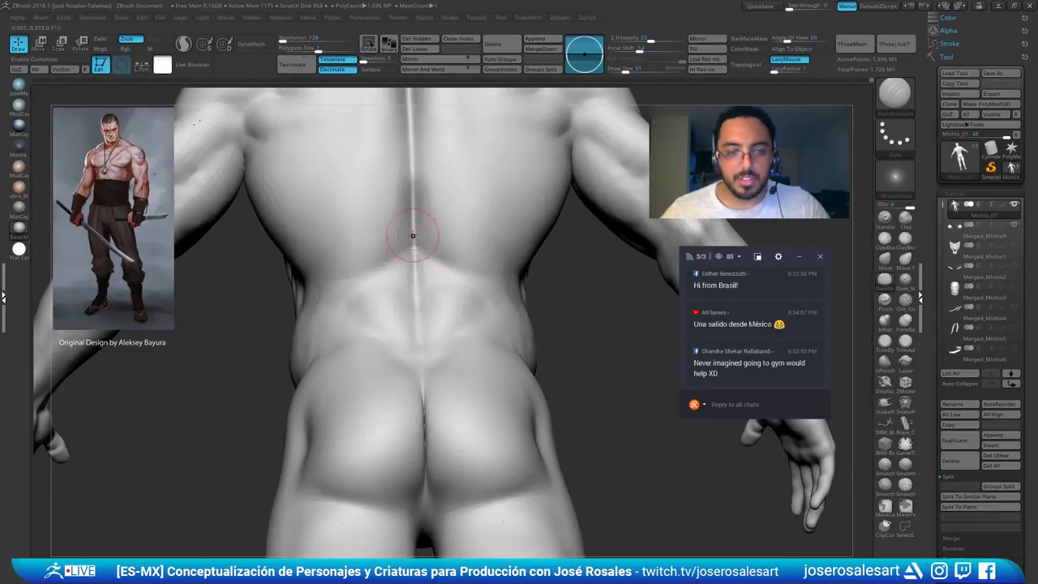
right_drag(405, 348, 407, 384)
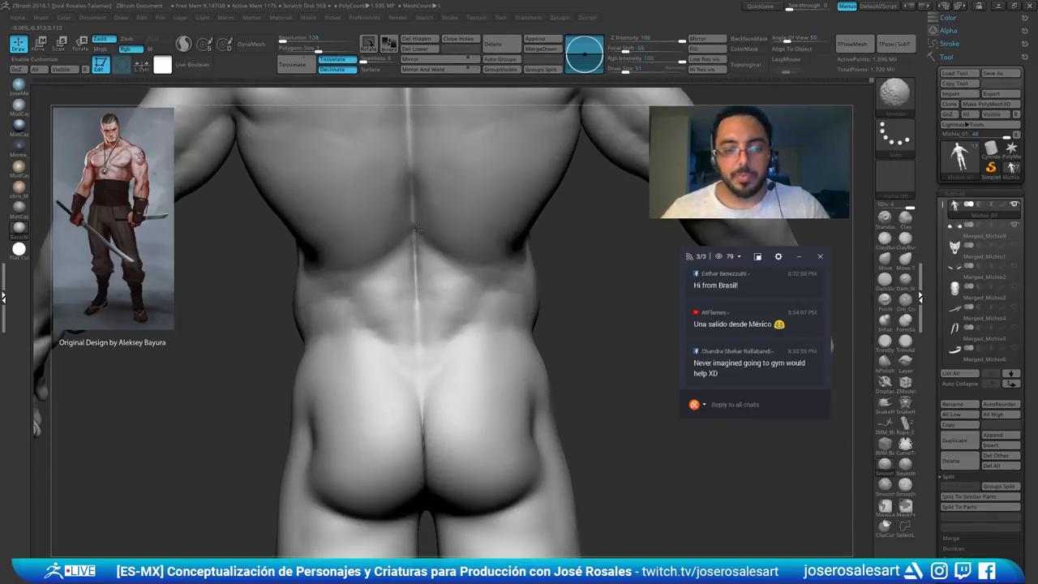
shift+drag(416, 293, 415, 256)
mouse_move(408, 177)
ctrl+right_down()
mouse_move(398, 278)
mouse_move(466, 263)
mouse_move(428, 223)
ctrl+right_up()
shift+drag(416, 192, 415, 216)
mouse_move(413, 224)
right_down()
mouse_move(387, 261)
mouse_move(395, 268)
mouse_move(408, 253)
right_up()
Switch to ClayBuildup, soften the lower back toward the flank, and show the sash and trousers again
ctrl+right_drag(390, 292, 327, 205)
right_drag(355, 306, 312, 294)
mouse_move(365, 255)
ctrl+right_down()
mouse_move(387, 308)
mouse_move(364, 290)
mouse_move(399, 308)
mouse_move(348, 327)
mouse_move(354, 343)
ctrl+right_up()
key(b)
key(c)
key(b)
shift+drag(357, 343, 394, 313)
mouse_move(389, 324)
right_down()
mouse_move(407, 366)
mouse_move(398, 358)
mouse_move(415, 331)
mouse_move(405, 333)
mouse_move(494, 283)
mouse_move(443, 349)
right_up()
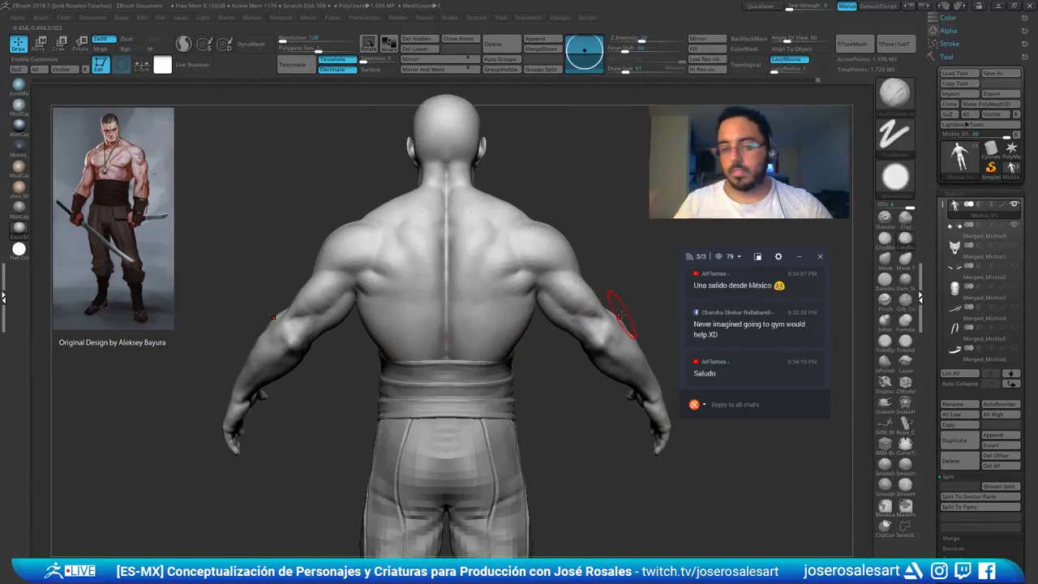
Select the waist sash and adjust its upper edge around the back and sides with the Move brush
alt+click(456, 396)
mouse_move(455, 395)
ctrl+right_down()
mouse_move(364, 359)
mouse_move(385, 355)
mouse_move(375, 362)
ctrl+right_up()
key(b)
key(m)
key(v)
drag(377, 361, 381, 367)
mouse_move(371, 365)
right_down()
mouse_move(391, 365)
mouse_move(363, 364)
right_up()
drag(411, 364, 413, 371)
mouse_move(418, 373)
right_down()
mouse_move(422, 398)
mouse_move(381, 405)
mouse_move(519, 394)
mouse_move(536, 367)
right_up()
drag(519, 363, 522, 368)
mouse_move(521, 368)
right_down()
mouse_move(531, 363)
mouse_move(519, 365)
mouse_move(504, 334)
mouse_move(490, 367)
mouse_move(477, 337)
mouse_move(442, 349)
mouse_move(486, 350)
mouse_move(482, 394)
right_up()
Set up ClayBuildup with a suitable draw size for the sash and subdivide the sash once
key(b)
key(c)
key(b)
key(s)
drag(495, 389, 492, 389)
ctrl+right_drag(517, 364, 522, 388)
key(ctrl+d)
Sculpt long wrapped cloth folds across the back of the sash with ClayBuildup
mouse_move(454, 373)
right_down()
mouse_move(532, 345)
mouse_move(517, 411)
mouse_move(542, 371)
mouse_move(484, 318)
mouse_move(463, 365)
right_up()
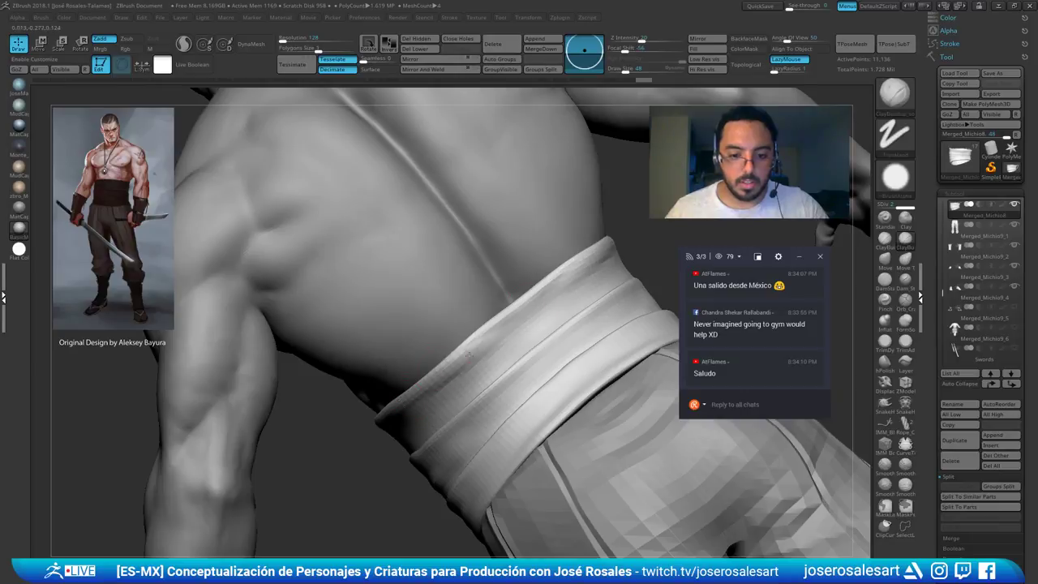
mouse_move(516, 322)
mouse_down()
mouse_move(591, 262)
mouse_move(531, 314)
mouse_up()
right_drag(518, 334, 419, 427)
mouse_move(514, 343)
right_down()
mouse_move(440, 411)
mouse_move(463, 400)
right_up()
drag(511, 352, 329, 403)
right_drag(329, 404, 446, 399)
drag(442, 402, 300, 417)
mouse_move(300, 416)
right_down()
mouse_move(428, 387)
mouse_move(387, 357)
mouse_move(405, 316)
right_up()
drag(406, 316, 338, 344)
Extend the cloth folds around the side of the sash, following its wrapped bands
mouse_move(337, 344)
right_down()
mouse_move(374, 315)
mouse_move(468, 280)
right_up()
right_drag(417, 349, 352, 332)
drag(350, 330, 316, 352)
drag(415, 298, 357, 329)
mouse_move(405, 321)
right_down()
mouse_move(415, 341)
mouse_move(481, 319)
mouse_move(397, 340)
mouse_move(317, 386)
mouse_move(331, 357)
right_up()
drag(331, 356, 283, 366)
right_drag(283, 365, 319, 377)
drag(379, 365, 306, 386)
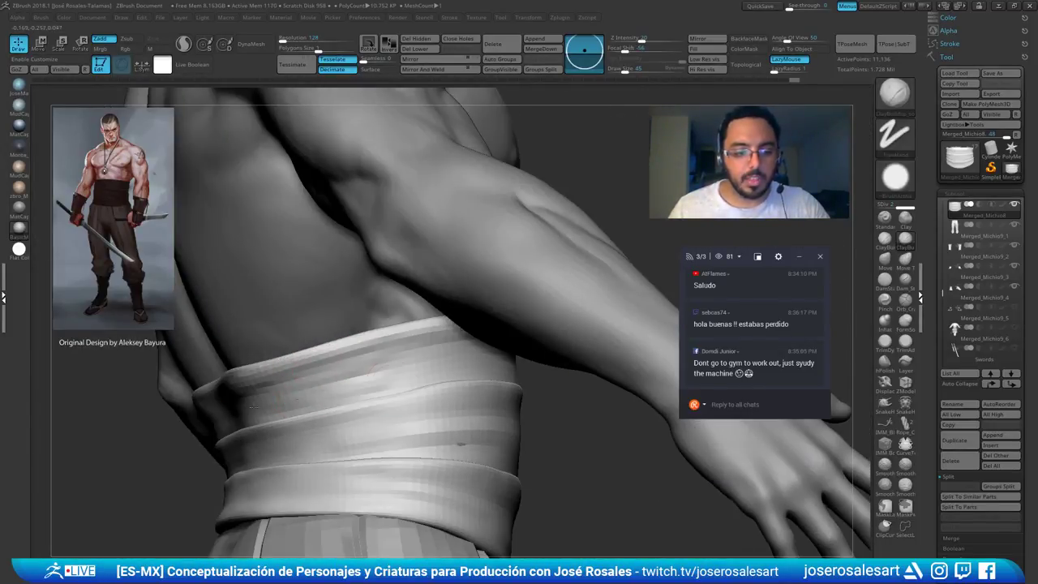
mouse_move(421, 369)
right_down()
mouse_move(365, 349)
mouse_move(333, 356)
right_up()
drag(422, 369, 394, 363)
mouse_move(394, 363)
right_down()
mouse_move(402, 384)
mouse_move(362, 354)
mouse_move(535, 349)
mouse_move(586, 364)
mouse_move(506, 353)
right_up()
Reselect the body and isolate it from the sash and trousers, facing the lower back
alt+click(519, 331)
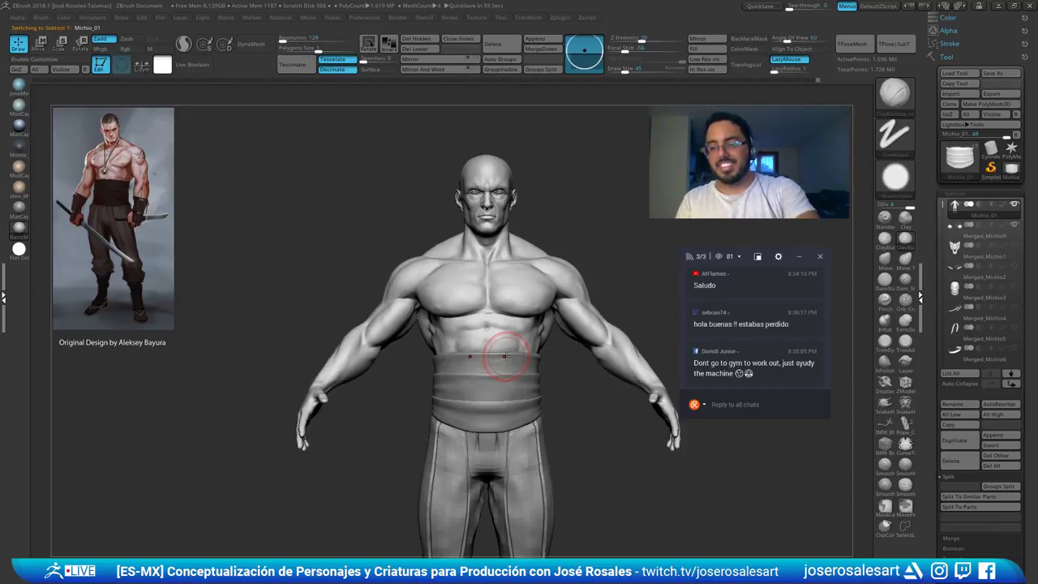
right_drag(535, 264, 600, 267)
alt+right_drag(600, 268, 568, 268)
key(ctrl+shift+s)
mouse_move(568, 268)
ctrl+right_down()
mouse_move(608, 324)
mouse_move(551, 241)
mouse_move(479, 260)
mouse_move(539, 276)
mouse_move(426, 289)
mouse_move(322, 271)
mouse_move(375, 349)
mouse_move(382, 333)
ctrl+right_up()
Set the draw size to 51 and sculpt and smooth the lower latissimus where it meets the spine
key(s)
drag(382, 334, 385, 333)
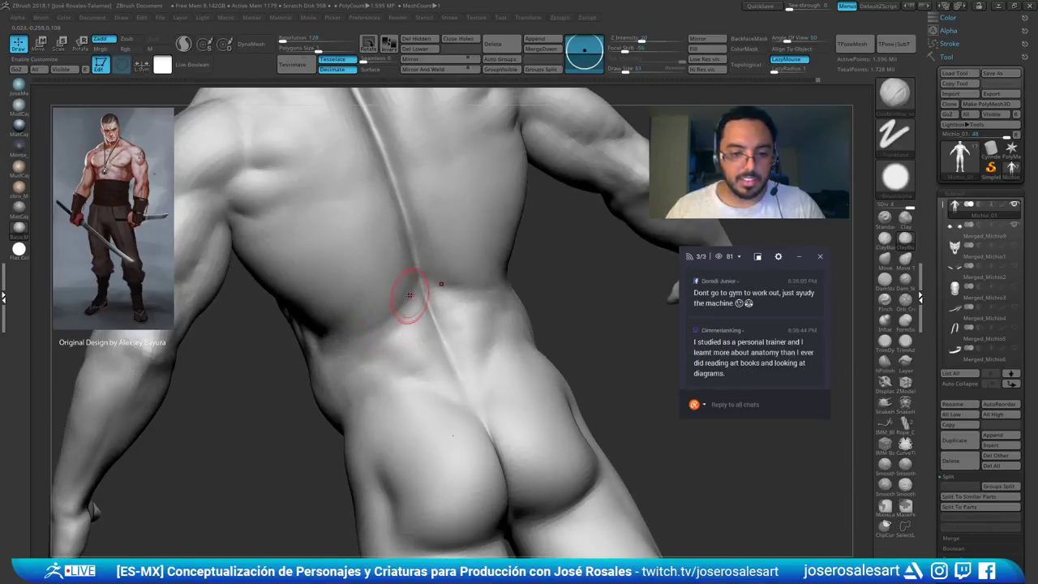
ctrl+right_drag(379, 302, 383, 266)
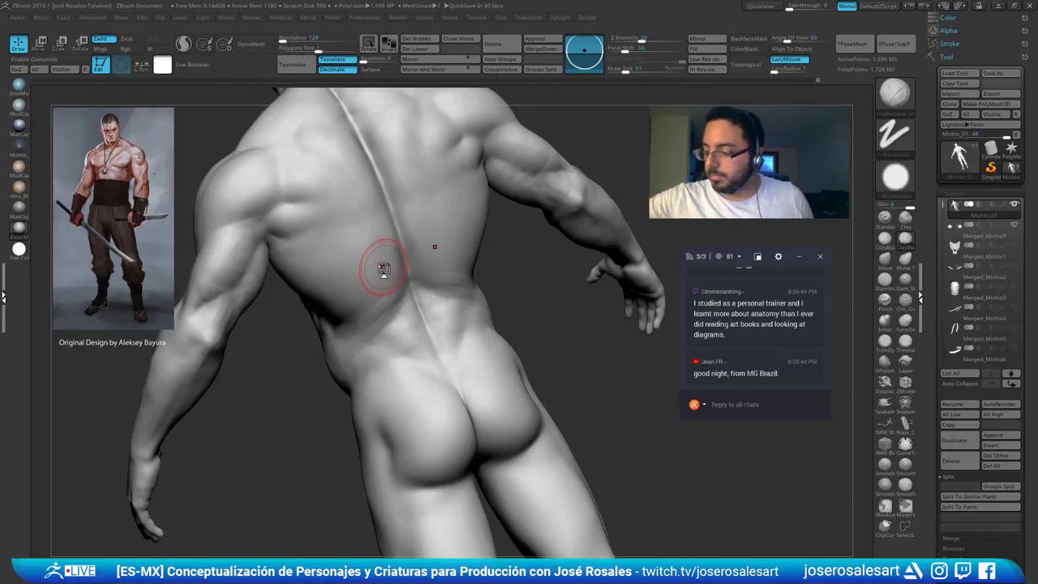
mouse_move(354, 269)
right_down()
mouse_move(373, 266)
mouse_move(406, 310)
right_up()
shift+drag(407, 311, 394, 314)
right_drag(342, 383, 426, 284)
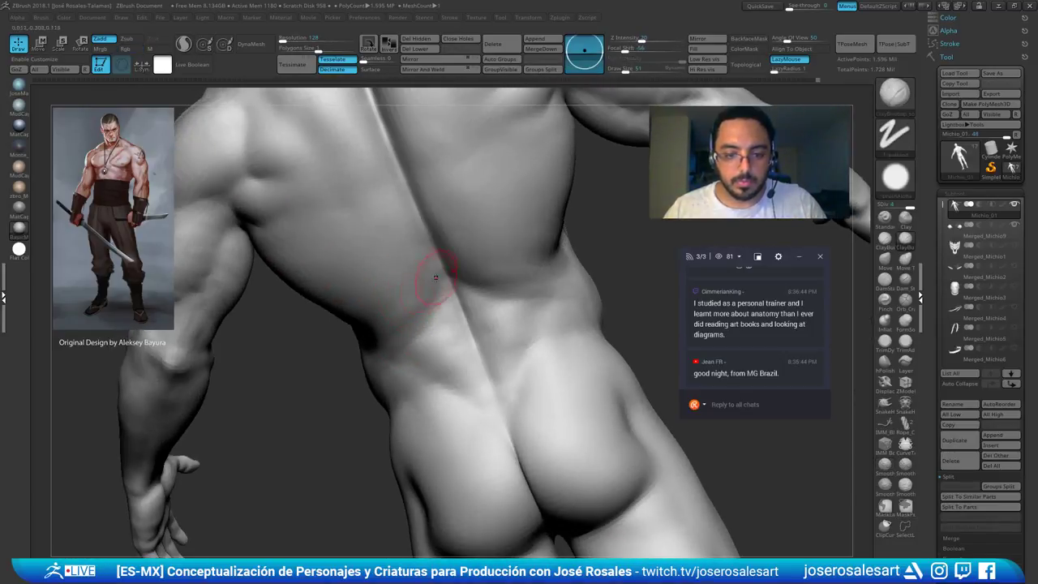
ctrl+right_drag(411, 245, 434, 288)
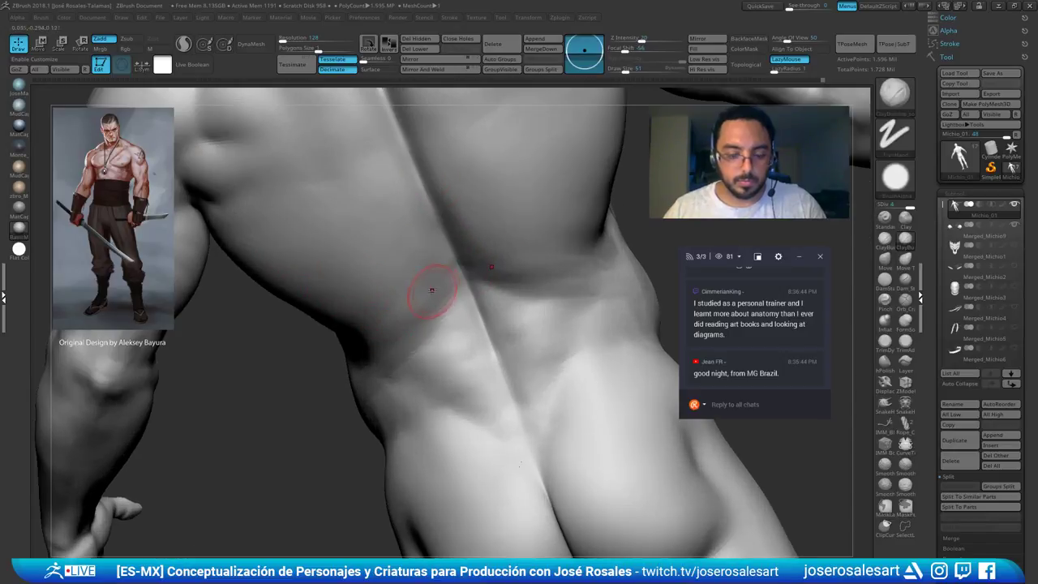
Define the latissimus's lower border with ClayBuildup strokes running diagonally from the spine towards the waist, and smooth it
drag(452, 266, 441, 302)
mouse_move(427, 288)
ctrl+right_down()
mouse_move(406, 207)
mouse_move(389, 236)
ctrl+right_up()
mouse_move(401, 276)
mouse_down()
mouse_move(384, 261)
mouse_move(370, 316)
mouse_up()
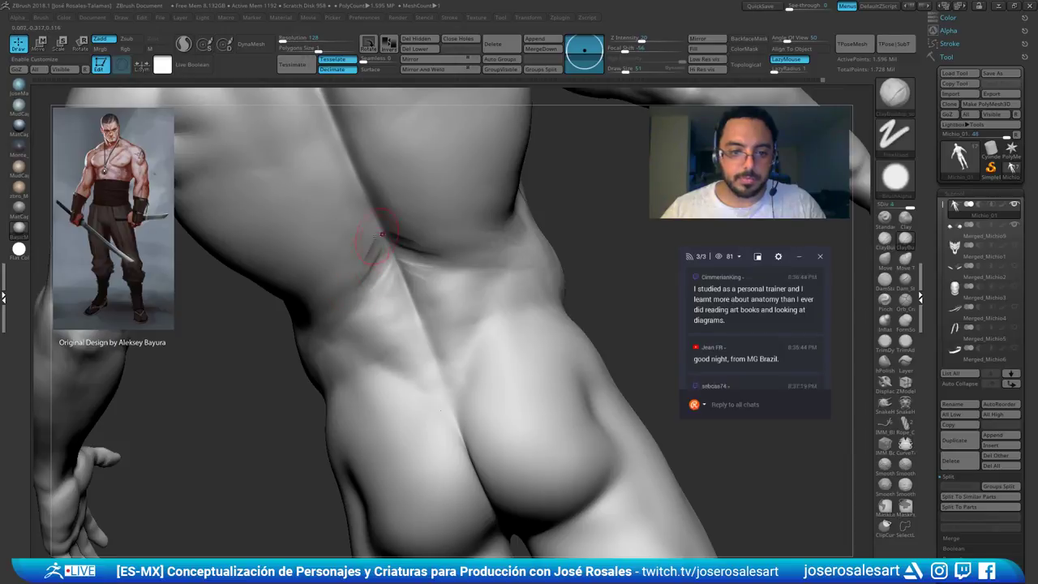
mouse_move(385, 284)
ctrl+right_down()
mouse_move(362, 259)
mouse_move(366, 267)
ctrl+right_up()
drag(366, 267, 384, 279)
mouse_move(376, 257)
right_down()
mouse_move(370, 267)
mouse_move(376, 238)
right_up()
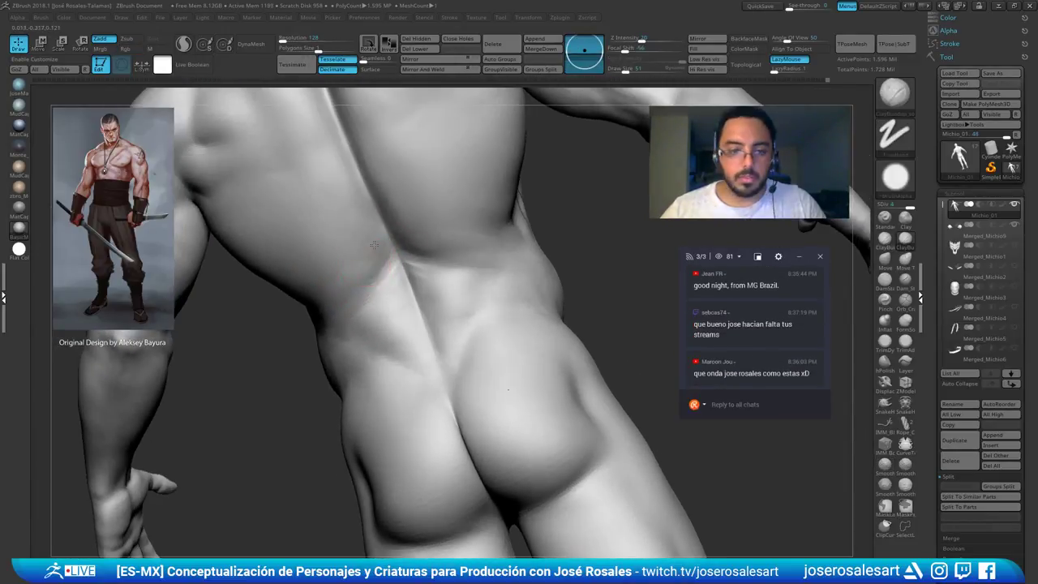
right_drag(341, 306, 382, 283)
mouse_move(382, 265)
mouse_down()
mouse_move(356, 300)
mouse_move(387, 234)
mouse_up()
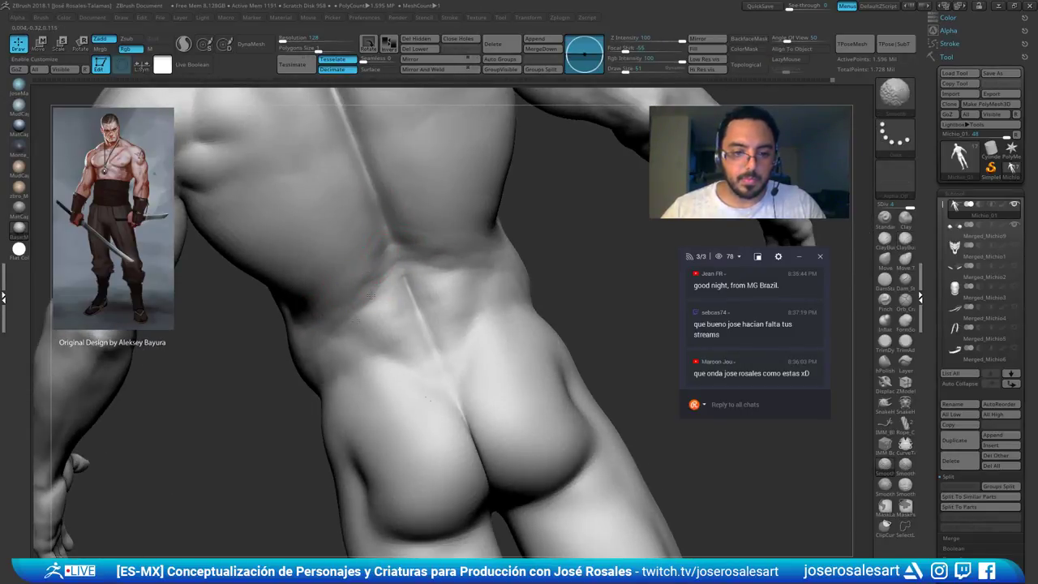
right_drag(343, 284, 379, 274)
ctrl+right_drag(280, 306, 454, 329)
mouse_move(454, 328)
right_down()
mouse_move(429, 343)
mouse_move(430, 300)
mouse_move(408, 320)
mouse_move(317, 334)
right_up()
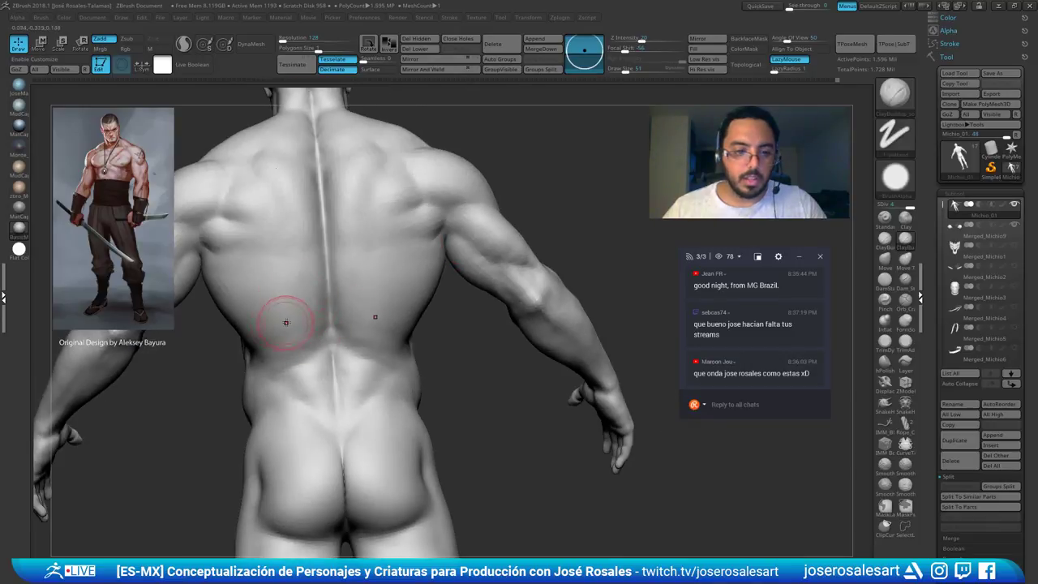
Swell the lower latissimus on both sides with the Inflat brush at a draw size of 119
key(s)
mouse_move(287, 323)
mouse_down()
mouse_move(297, 319)
mouse_move(304, 262)
mouse_move(300, 322)
mouse_up()
key(b)
key(i)
key(n)
right_drag(312, 328, 287, 280)
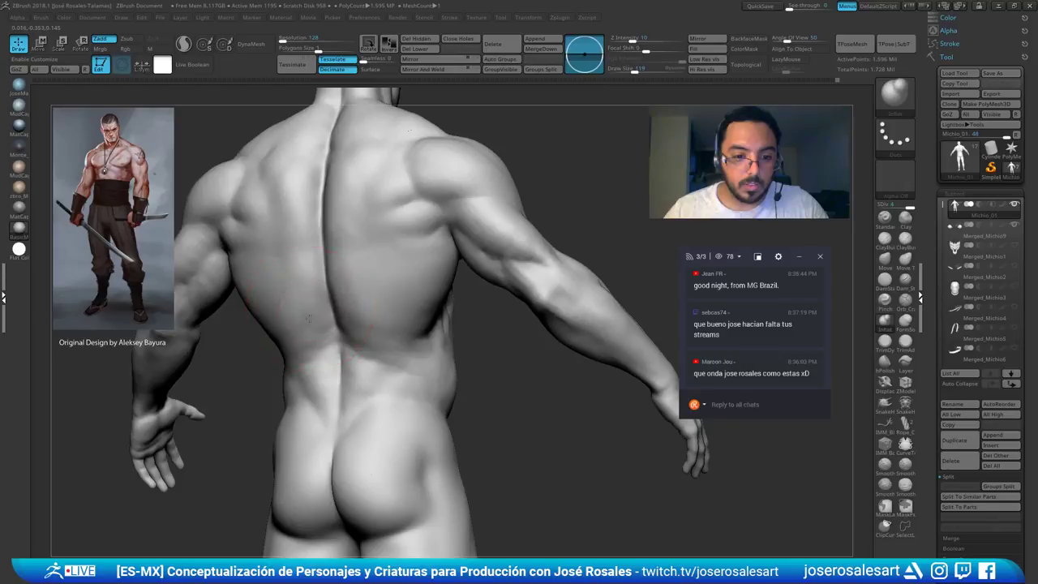
mouse_move(314, 277)
right_down()
mouse_move(269, 324)
mouse_move(276, 339)
mouse_move(350, 344)
right_up()
Bring back the sash and trousers and examine the back's silhouette from several angles
ctrl+right_drag(486, 332, 458, 244)
right_drag(523, 243, 439, 233)
key(shift+s)
alt+right_drag(517, 241, 397, 268)
right_drag(488, 255, 613, 266)
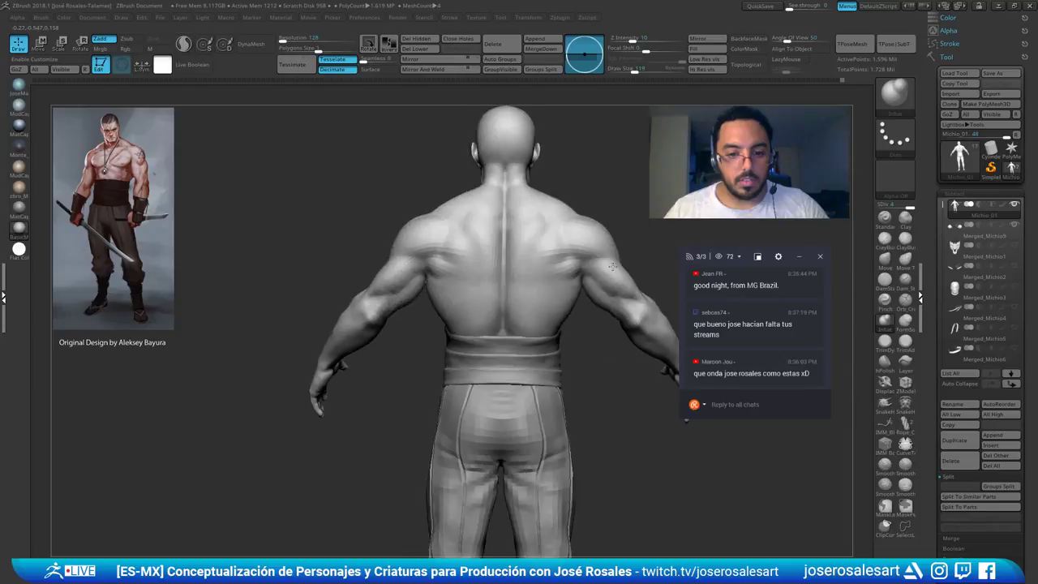
right_drag(460, 246, 449, 306)
Isolate the arm, pull out the upper arm's contour above the elbow with SnakeHook, and smooth the surface
key(shift+s)
mouse_move(450, 307)
right_down()
mouse_move(482, 309)
mouse_move(476, 359)
mouse_move(373, 373)
mouse_move(403, 365)
mouse_move(382, 357)
right_up()
ctrl+shift+click(401, 356)
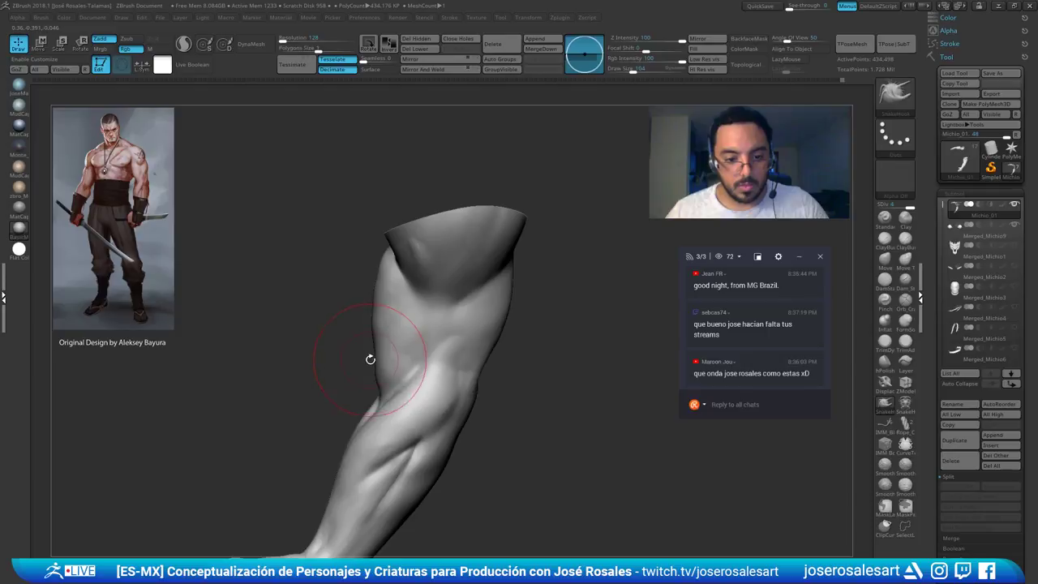
drag(369, 346, 364, 359)
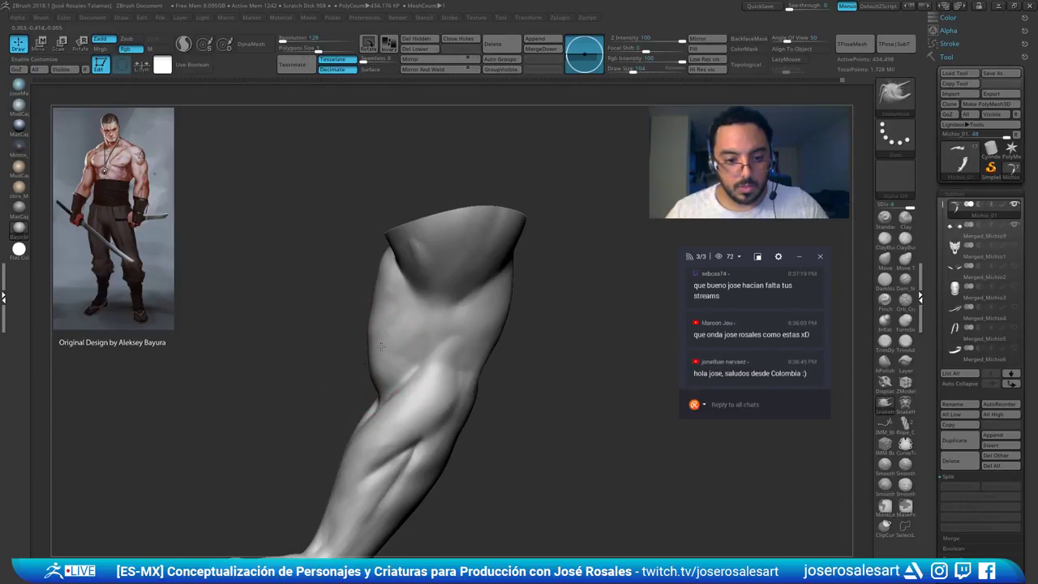
right_drag(362, 346, 392, 339)
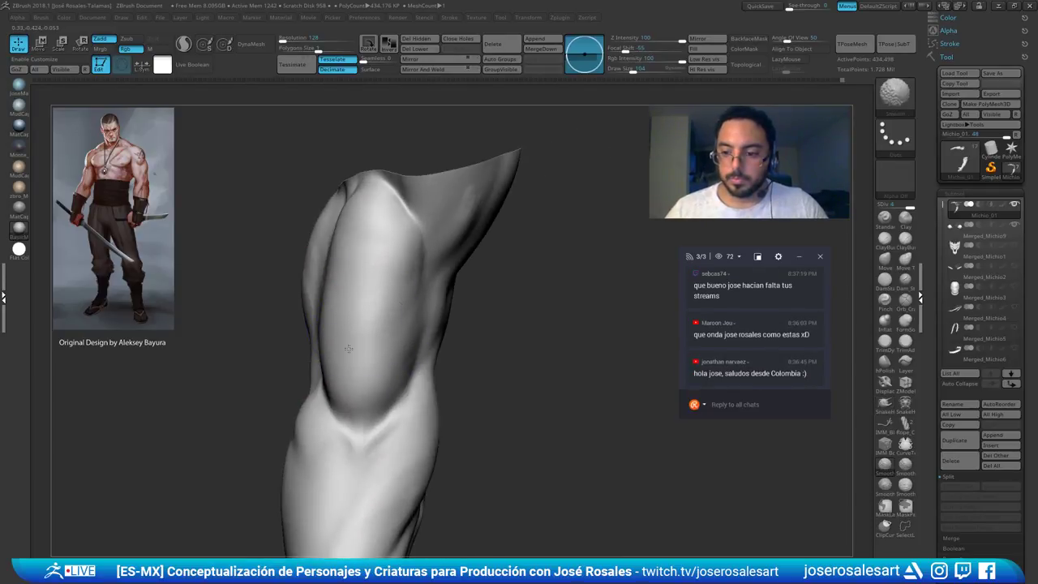
mouse_move(372, 301)
ctrl+right_down()
mouse_move(272, 295)
mouse_move(362, 306)
ctrl+right_up()
mouse_move(361, 307)
ctrl+right_down()
mouse_move(410, 324)
mouse_move(384, 374)
mouse_move(406, 331)
mouse_move(401, 299)
mouse_move(404, 332)
ctrl+right_up()
Add volume to the upper arm with the Inflat brush, smooth it, and show the whole body again
key(b)
key(i)
key(n)
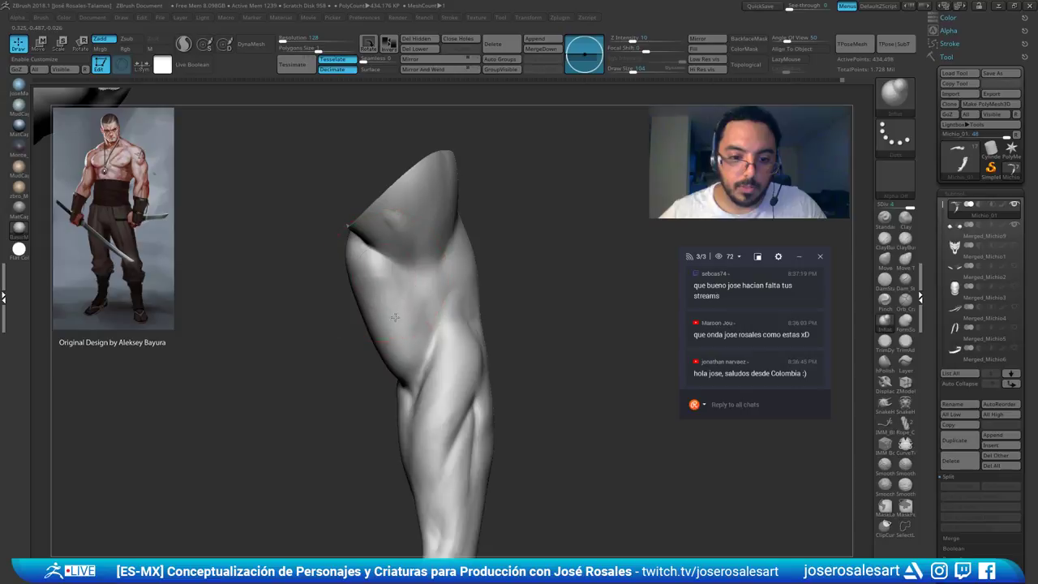
drag(378, 318, 383, 318)
mouse_move(383, 318)
right_down()
mouse_move(365, 302)
mouse_move(376, 311)
mouse_move(381, 271)
right_up()
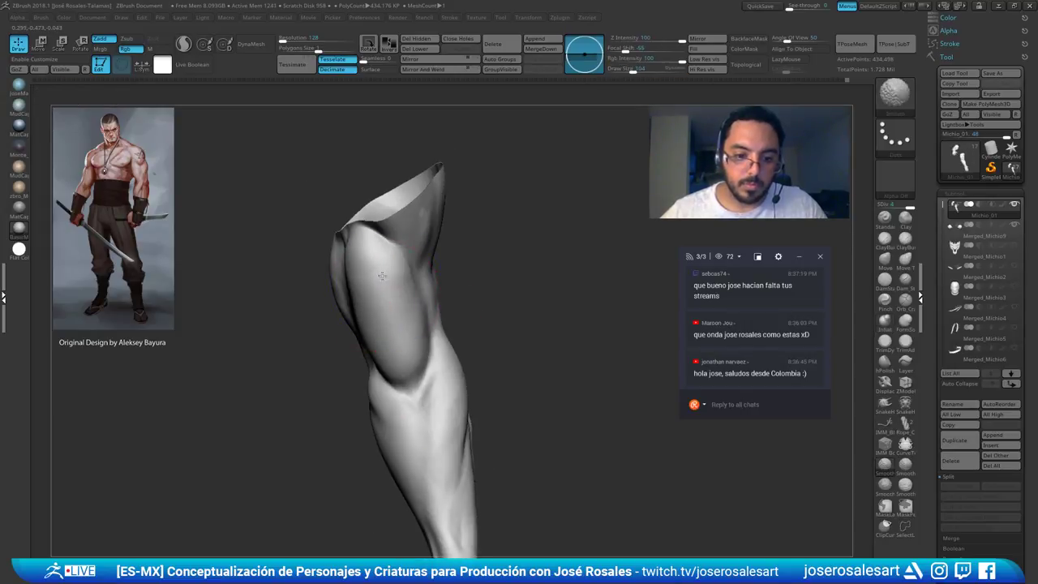
right_drag(395, 321, 474, 261)
ctrl+shift+click(544, 278)
Sharpen the crease under the deltoid near the armpit with DamStandard at a draw size of 77
mouse_move(474, 261)
right_down()
mouse_move(501, 269)
mouse_move(484, 292)
mouse_move(480, 254)
right_up()
key(b)
key(d)
key(s)
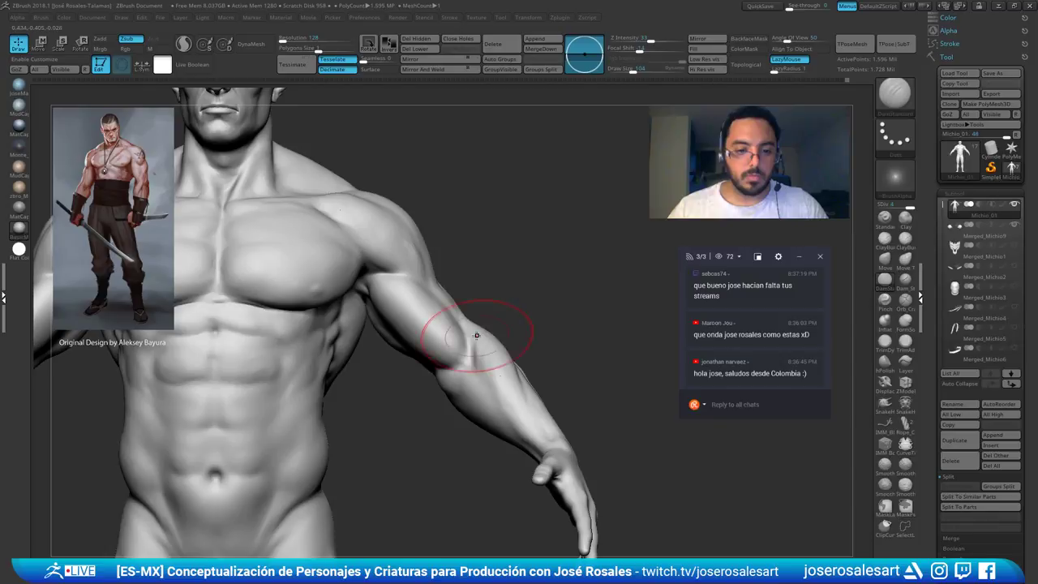
key(s)
drag(496, 328, 492, 327)
right_drag(492, 328, 508, 325)
key(s)
drag(508, 324, 504, 324)
ctrl+right_drag(504, 325, 460, 291)
right_drag(585, 329, 527, 324)
shift+drag(517, 260, 518, 254)
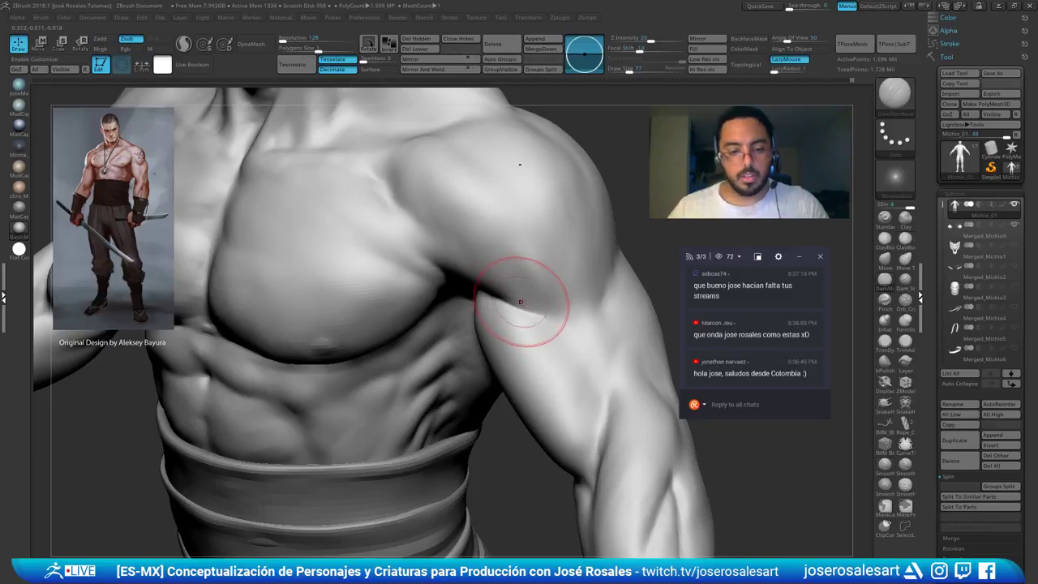
Build up the front deltoid's lower edge beside the armpit with ClayBuildup at a draw size of 58
key(b)
key(c)
key(b)
key(s)
drag(533, 299, 537, 299)
ctrl+right_drag(538, 299, 519, 341)
mouse_move(349, 285)
right_down()
mouse_move(420, 280)
mouse_move(356, 298)
mouse_move(394, 349)
mouse_move(454, 344)
right_up()
key(s)
click(344, 328)
alt+right_drag(313, 343, 348, 347)
mouse_move(349, 347)
ctrl+right_down()
mouse_move(373, 300)
mouse_move(347, 296)
ctrl+right_up()
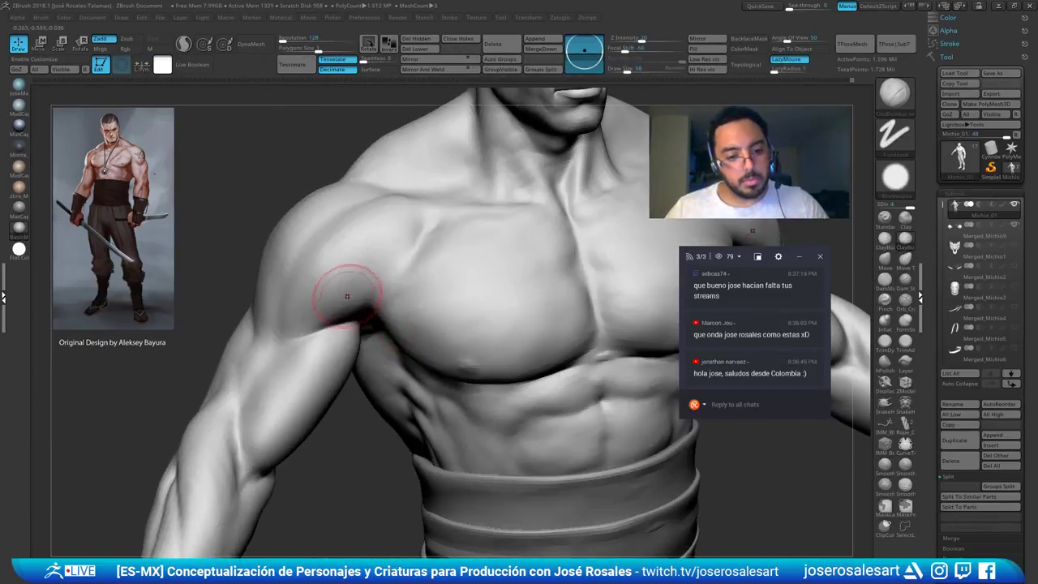
Refine the front deltoid's overlap onto the biceps and chest, smoothing the fold at the armpit
right_drag(275, 338, 354, 293)
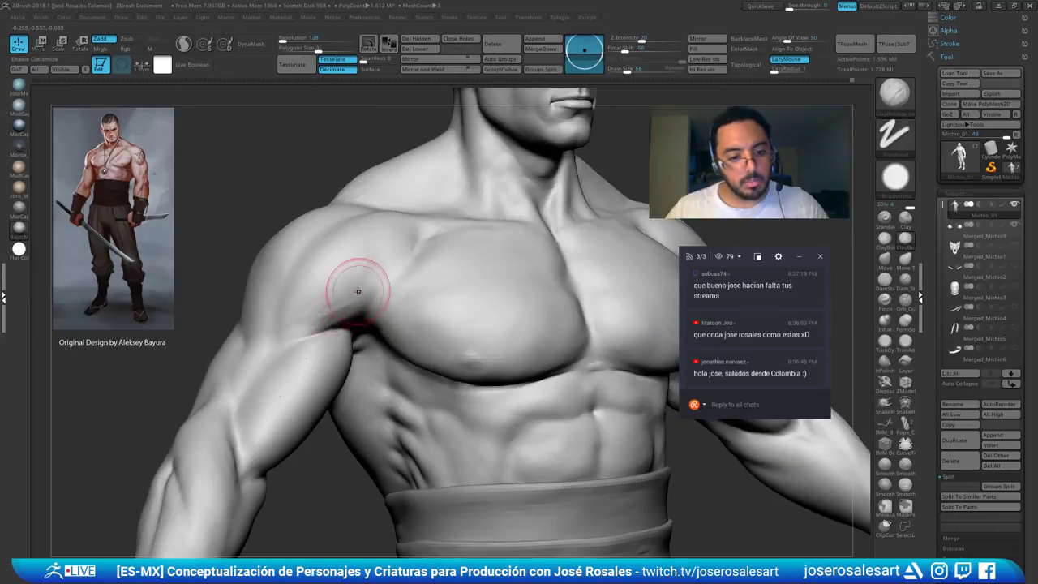
shift+drag(347, 295, 343, 303)
shift+right_drag(343, 303, 356, 303)
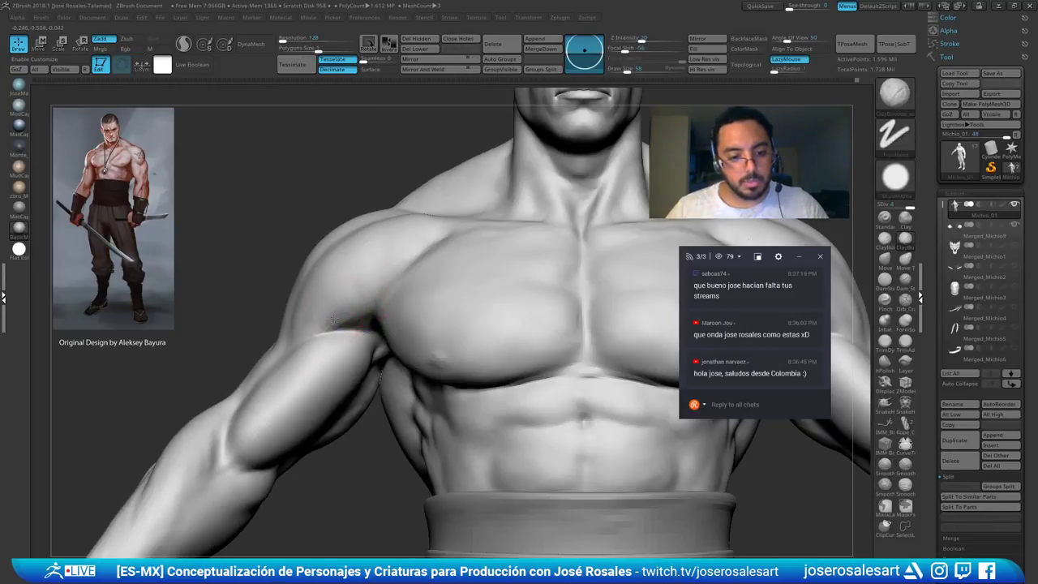
shift+drag(361, 320, 349, 313)
ctrl+right_drag(349, 313, 373, 332)
mouse_move(373, 332)
right_down()
mouse_move(422, 340)
mouse_move(381, 328)
mouse_move(405, 343)
mouse_move(445, 300)
mouse_move(383, 298)
mouse_move(348, 313)
mouse_move(335, 351)
mouse_move(342, 322)
mouse_move(357, 332)
mouse_move(348, 339)
right_up()
shift+drag(347, 339, 363, 342)
Sculpt the top of the biceps and inner arm where they enter the armpit, and smooth the transition
right_drag(362, 342, 361, 329)
right_drag(328, 373, 381, 325)
drag(389, 363, 386, 380)
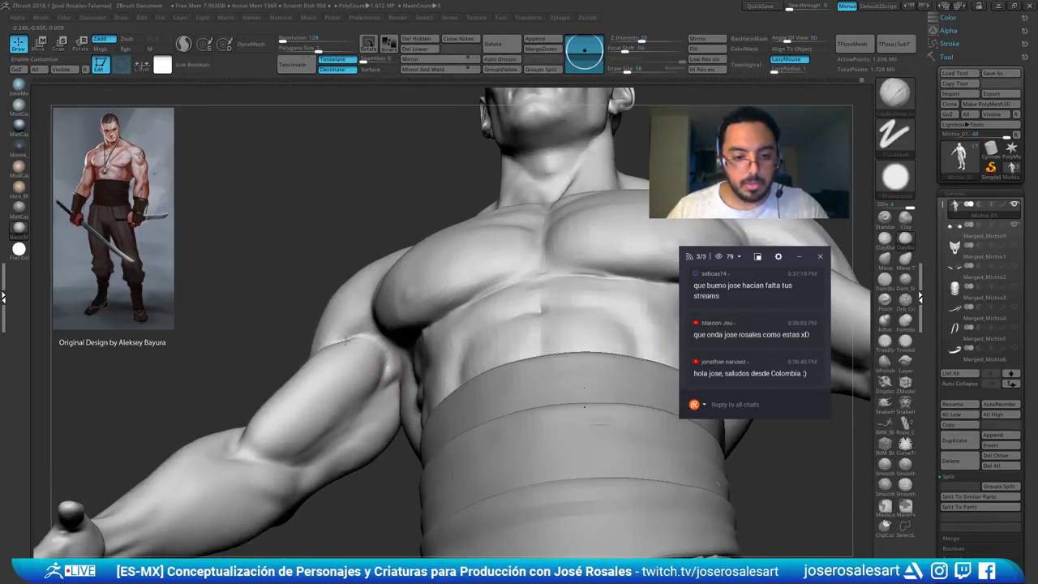
right_drag(342, 344, 364, 359)
shift+drag(363, 359, 357, 365)
right_drag(357, 364, 333, 371)
shift+drag(333, 370, 348, 385)
mouse_move(348, 385)
right_down()
mouse_move(367, 381)
mouse_move(412, 324)
mouse_move(403, 301)
mouse_move(310, 312)
right_up()
Adjust the armpit contour between the deltoid, chest and upper arm with the Move brush
mouse_move(525, 215)
right_down()
mouse_move(461, 352)
mouse_move(397, 335)
mouse_move(452, 270)
mouse_move(604, 267)
mouse_move(592, 272)
right_up()
mouse_move(504, 287)
alt+right_down()
mouse_move(582, 321)
mouse_move(574, 344)
mouse_move(495, 353)
alt+right_up()
key(b)
key(m)
key(v)
key(bracketright)
key(bracketright)
key(bracketright)
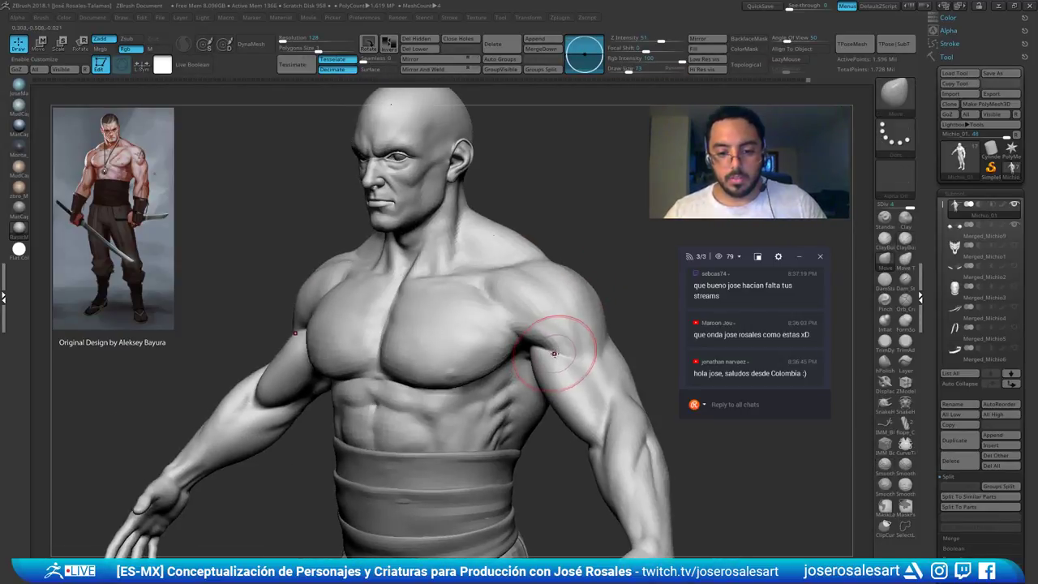
mouse_move(575, 326)
right_down()
mouse_move(514, 361)
mouse_move(545, 362)
right_up()
key(bracketleft)
key(bracketleft)
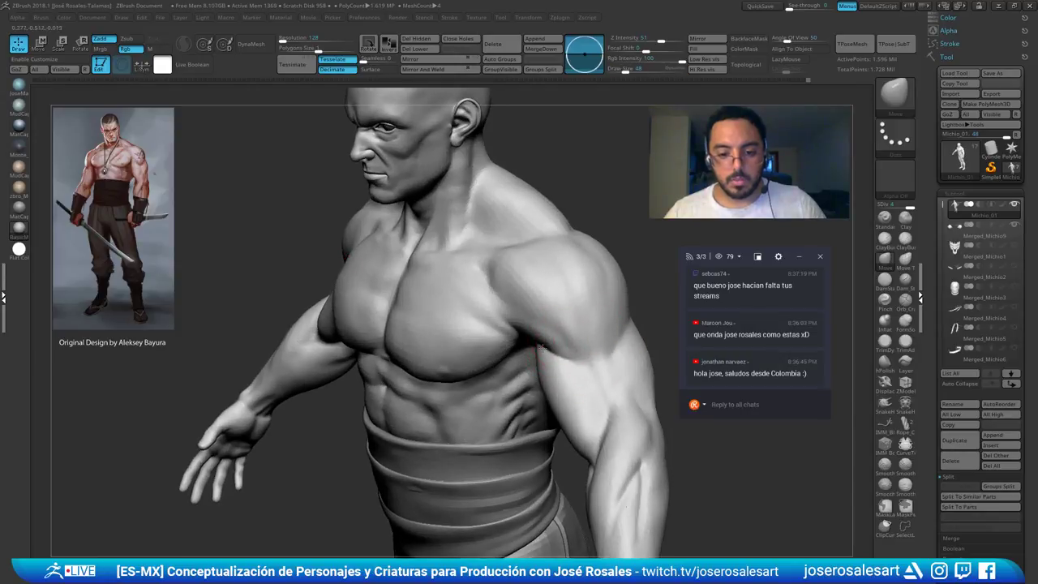
mouse_move(564, 319)
right_down()
mouse_move(628, 303)
mouse_move(548, 234)
mouse_move(389, 311)
mouse_move(665, 280)
mouse_move(547, 297)
mouse_move(596, 285)
right_up()
Rework the junction of the front deltoid and pectoral with ClayBuildup and smooth the armpit fold
key(b)
key(c)
key(b)
mouse_move(308, 317)
right_down()
mouse_move(359, 306)
mouse_move(300, 227)
mouse_move(276, 343)
right_up()
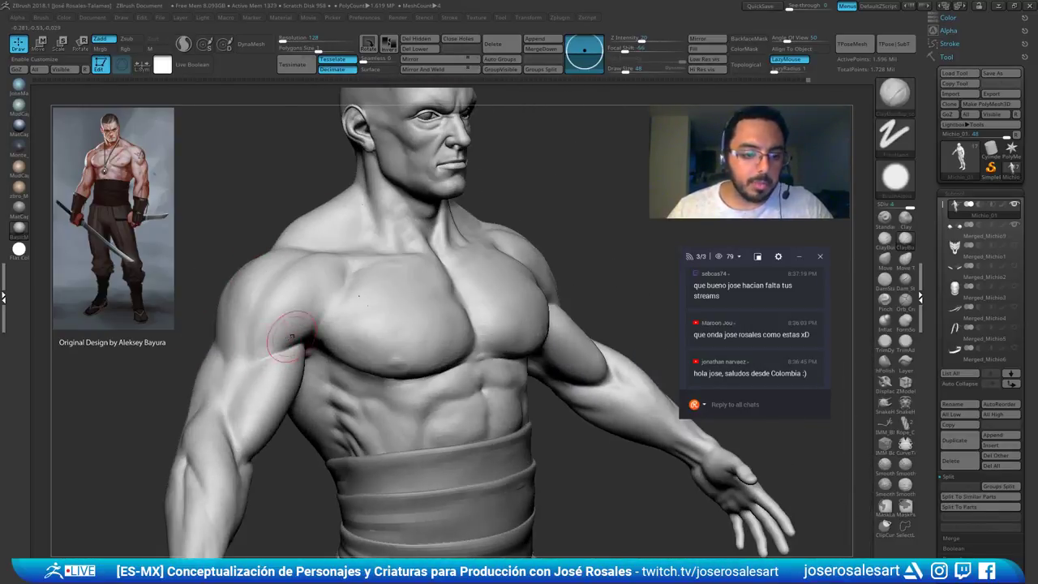
shift+drag(268, 329, 263, 338)
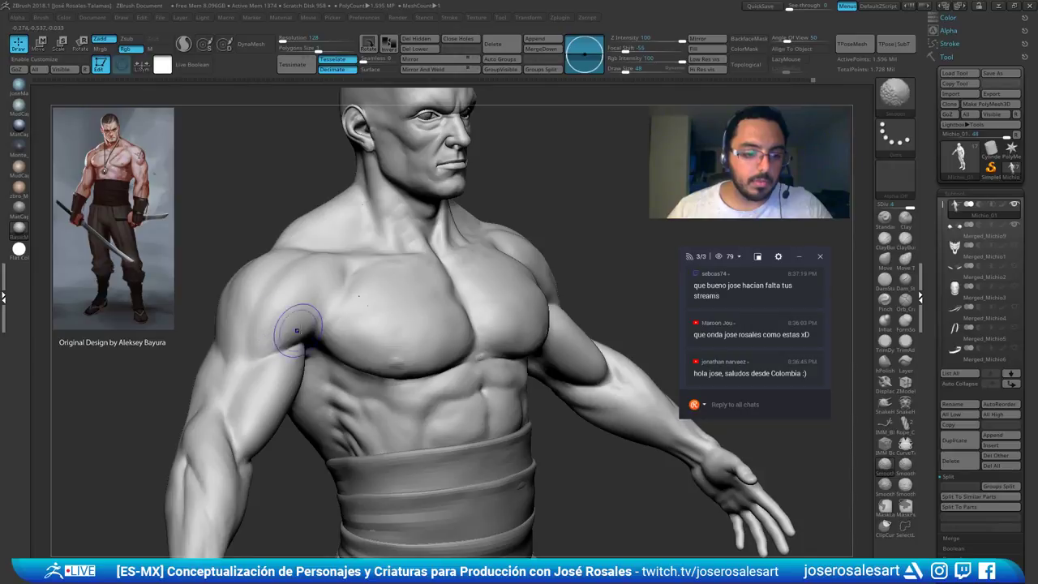
mouse_move(296, 330)
right_down()
mouse_move(333, 357)
mouse_move(362, 340)
right_up()
right_drag(316, 274, 373, 316)
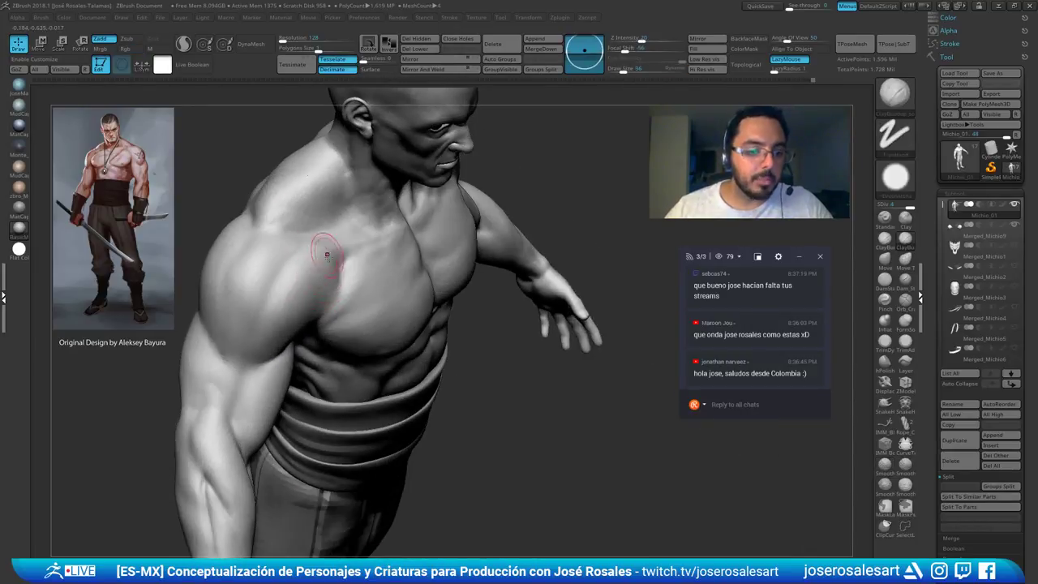
Soften the forms at the upper chest near the collarbone and along the top of the shoulder
mouse_move(327, 254)
right_down()
mouse_move(321, 315)
mouse_move(326, 256)
right_up()
shift+drag(326, 254, 312, 243)
right_drag(313, 243, 316, 180)
shift+drag(318, 174, 308, 183)
mouse_move(324, 185)
right_down()
mouse_move(296, 195)
mouse_move(479, 203)
mouse_move(370, 274)
mouse_move(341, 272)
mouse_move(351, 267)
right_up()
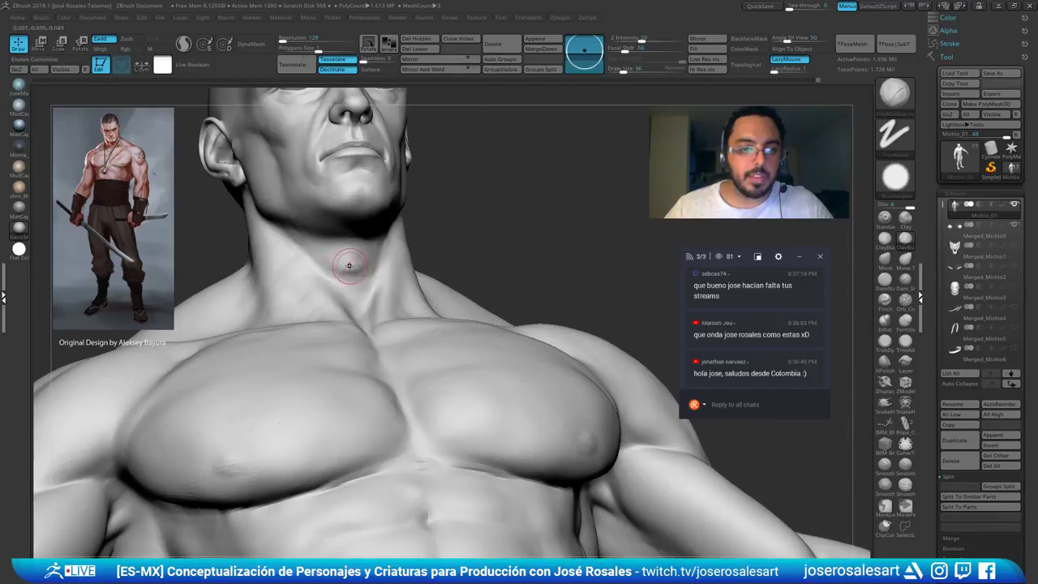
Sculpt the throat and the diagonal neck muscles above the collarbones, smoothing the side of the neck
drag(367, 261, 348, 269)
right_drag(348, 268, 337, 285)
drag(359, 292, 357, 297)
mouse_move(356, 296)
right_down()
mouse_move(349, 257)
mouse_move(365, 252)
right_up()
shift+drag(366, 253, 382, 256)
mouse_move(387, 256)
right_down()
mouse_move(373, 255)
mouse_move(389, 261)
mouse_move(398, 250)
right_up()
mouse_move(397, 249)
right_down()
mouse_move(378, 255)
mouse_move(394, 235)
right_up()
mouse_move(394, 235)
right_down()
mouse_move(411, 226)
mouse_move(386, 247)
right_up()
mouse_move(284, 249)
right_down()
mouse_move(310, 229)
mouse_move(300, 234)
right_up()
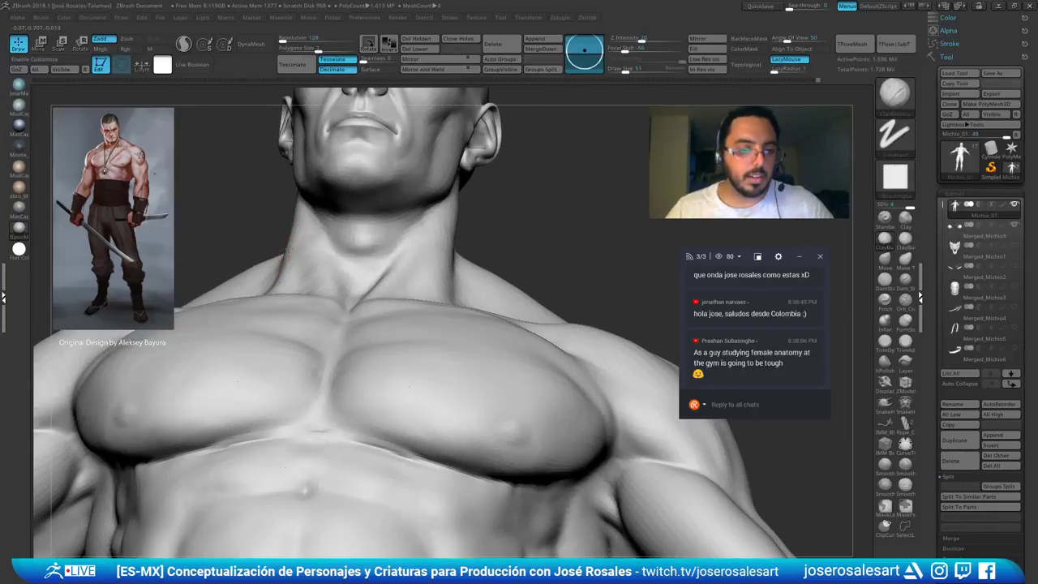
Enlarge the ClayBuildup brush and shape the side and back of the neck below the ear
ctrl+right_drag(363, 229, 352, 252)
right_drag(352, 251, 283, 257)
key(2)
key(bracketright)
mouse_move(283, 258)
right_down()
mouse_move(345, 259)
mouse_move(353, 238)
mouse_move(366, 245)
right_up()
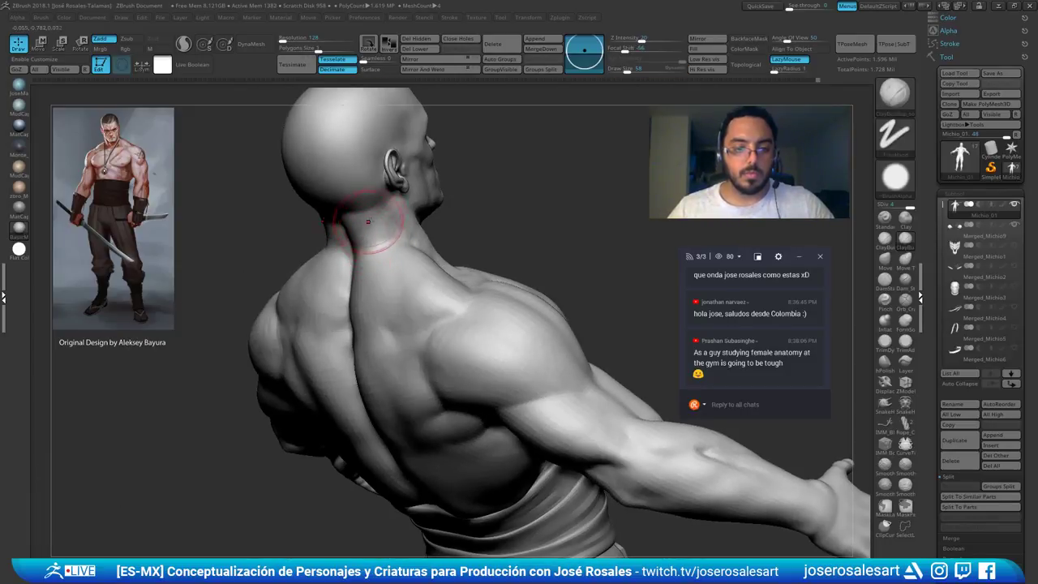
right_drag(384, 238, 373, 232)
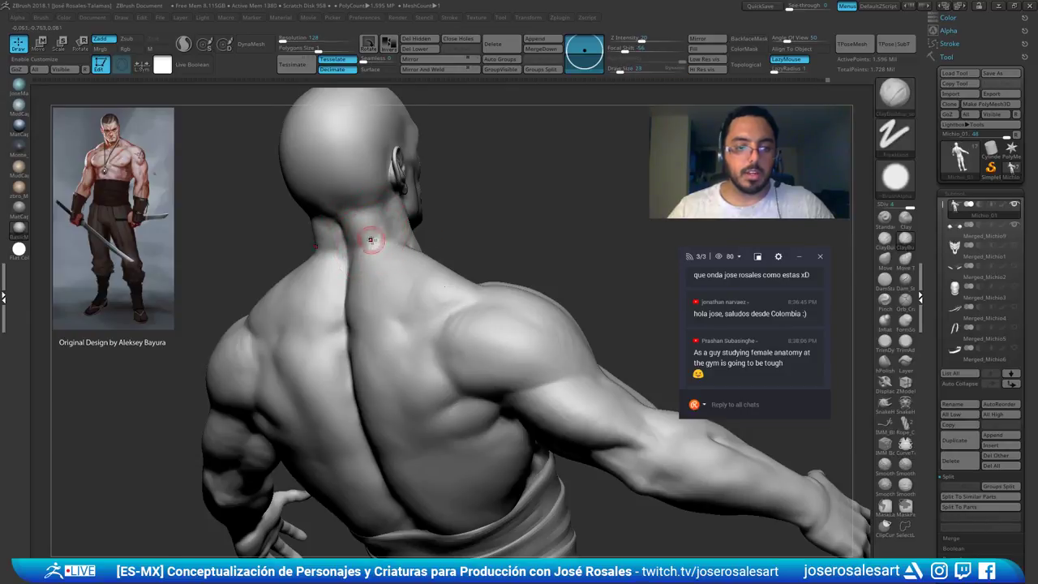
Blend the back of the neck into the upper trapezius with alternating build-up and smoothing strokes
right_drag(369, 239, 373, 242)
shift+drag(373, 242, 375, 246)
key(bracketright)
mouse_move(376, 245)
right_down()
mouse_move(394, 210)
mouse_move(307, 229)
mouse_move(325, 266)
mouse_move(349, 271)
mouse_move(377, 252)
mouse_move(319, 231)
mouse_move(377, 257)
right_up()
ctrl+right_drag(378, 258, 367, 245)
shift+drag(367, 245, 338, 251)
right_drag(339, 251, 327, 253)
shift+drag(327, 253, 329, 250)
mouse_move(329, 250)
right_down()
mouse_move(339, 259)
mouse_move(383, 210)
mouse_move(384, 239)
mouse_move(391, 231)
mouse_move(459, 264)
mouse_move(414, 244)
mouse_move(468, 206)
mouse_move(409, 212)
mouse_move(451, 228)
mouse_move(484, 213)
mouse_move(440, 249)
mouse_move(498, 254)
mouse_move(538, 324)
mouse_move(527, 336)
mouse_move(448, 296)
right_up()
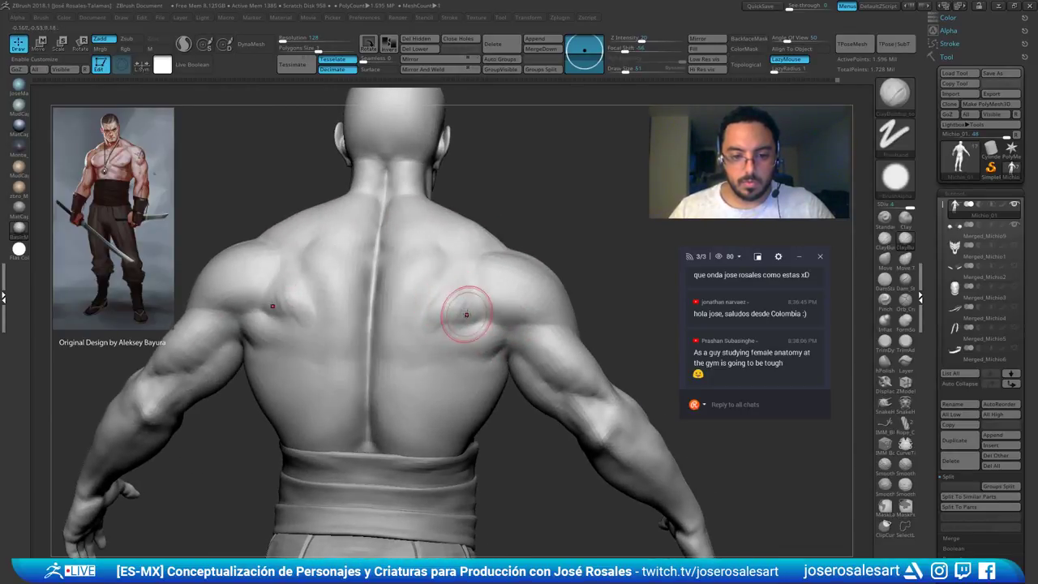
Refine the muscles around the shoulder blades with ClayBuildup and smooth them into the upper back
mouse_move(465, 315)
right_down()
mouse_move(446, 301)
mouse_move(445, 313)
right_up()
shift+drag(445, 308, 438, 284)
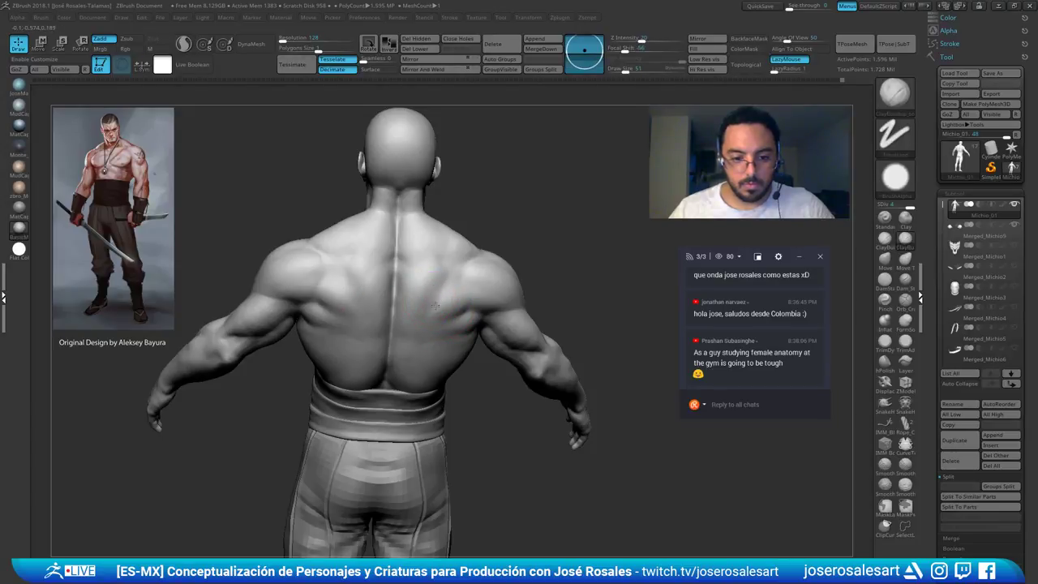
mouse_move(446, 306)
right_down()
mouse_move(478, 297)
mouse_move(438, 302)
mouse_move(455, 297)
mouse_move(462, 276)
right_up()
mouse_move(462, 277)
right_down()
mouse_move(559, 317)
mouse_move(545, 312)
right_up()
mouse_move(544, 312)
ctrl+right_down()
mouse_move(602, 309)
mouse_move(552, 304)
ctrl+right_up()
Build up the trapezius and inner shoulder-blade muscles beside the upper spine with ClayBuildup
right_drag(551, 304, 468, 301)
mouse_move(468, 301)
ctrl+right_down()
mouse_move(474, 321)
mouse_move(457, 302)
mouse_move(466, 328)
ctrl+right_up()
mouse_move(466, 329)
right_down()
mouse_move(480, 332)
mouse_move(466, 324)
right_up()
right_drag(489, 209, 442, 223)
drag(411, 250, 408, 236)
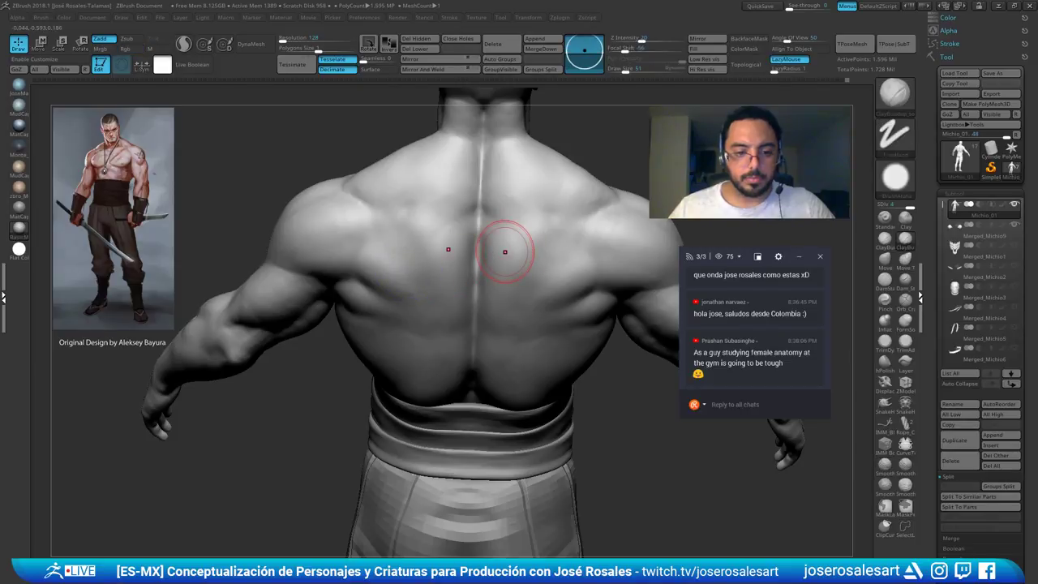
Carve the lower trapezius borders beside the mid-spine with DamStandard and soften the creases with smoothing
mouse_move(504, 251)
right_down()
mouse_move(441, 283)
mouse_move(470, 325)
right_up()
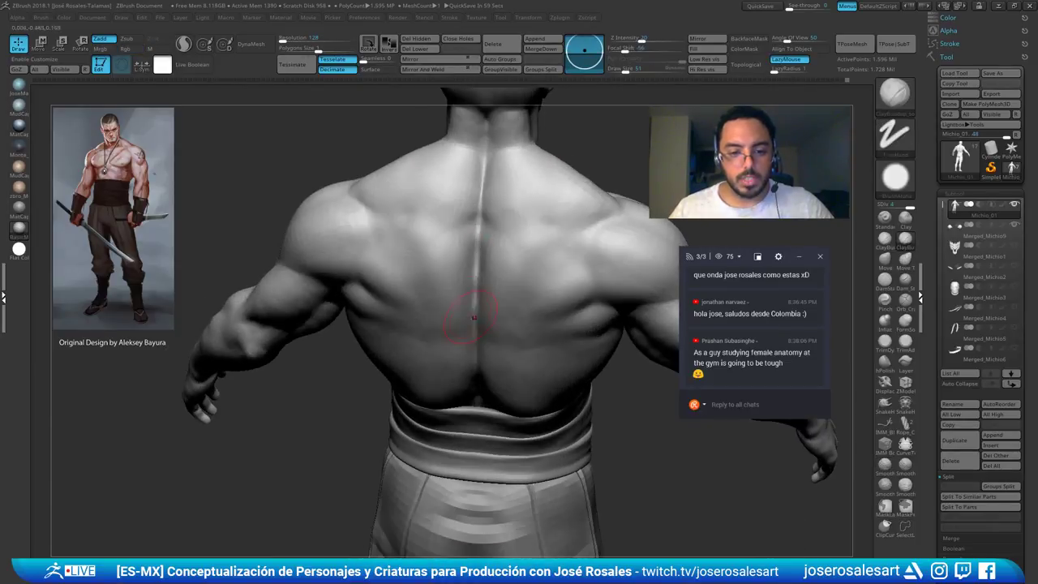
key(b)
key(d)
key(s)
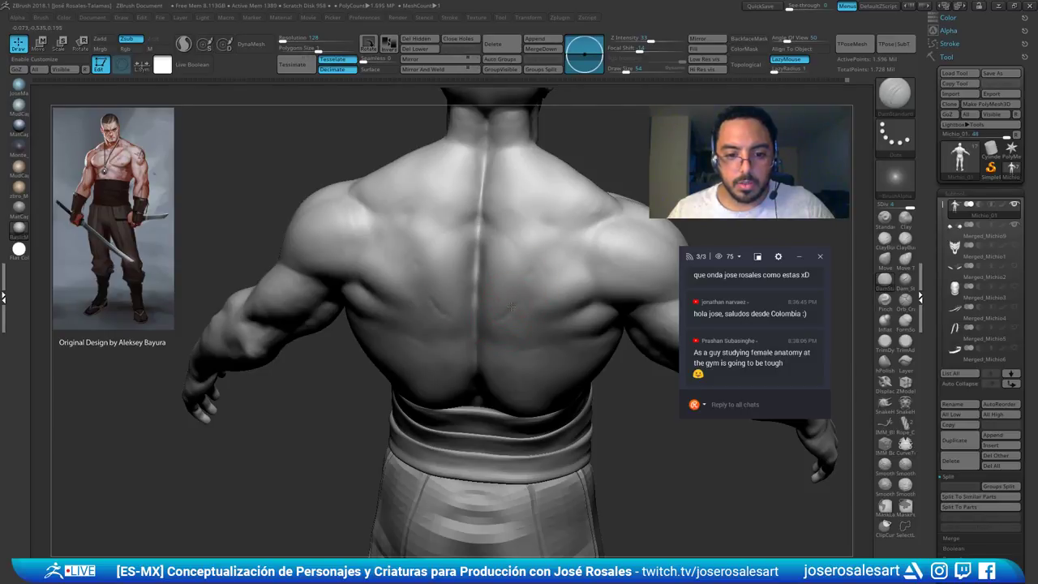
right_drag(513, 304, 508, 280)
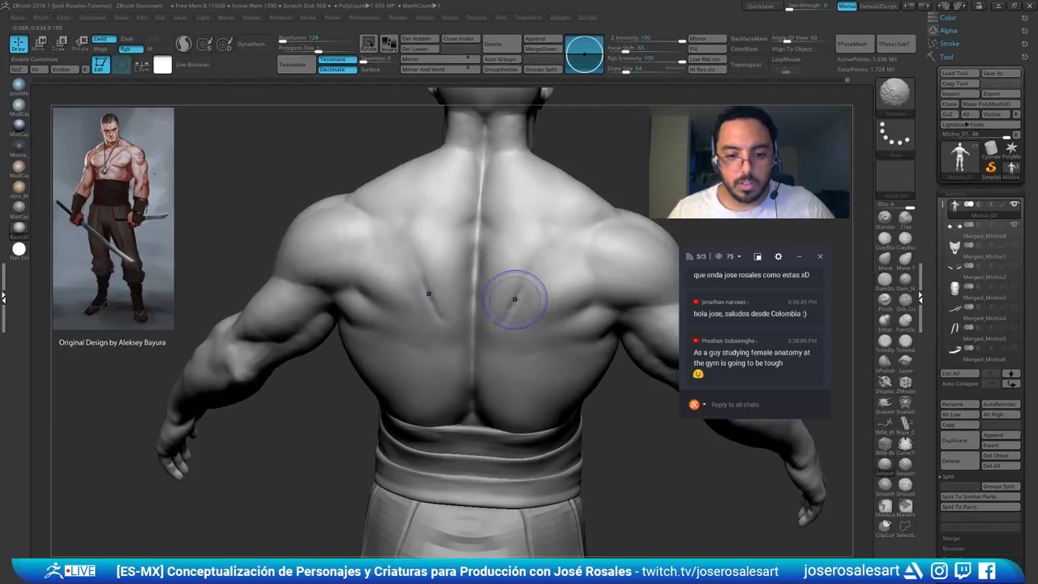
shift+drag(524, 278, 509, 312)
mouse_move(509, 312)
right_down()
mouse_move(531, 303)
mouse_move(406, 305)
mouse_move(433, 245)
mouse_move(466, 231)
mouse_move(430, 251)
mouse_move(417, 282)
right_up()
Select ClayBuildup and compare the back's shading under several materials, ending on the dark blue metallic MatCap
key(b)
key(c)
key(b)
click(21, 110)
mouse_move(480, 320)
right_down()
mouse_move(554, 178)
mouse_move(504, 226)
right_up()
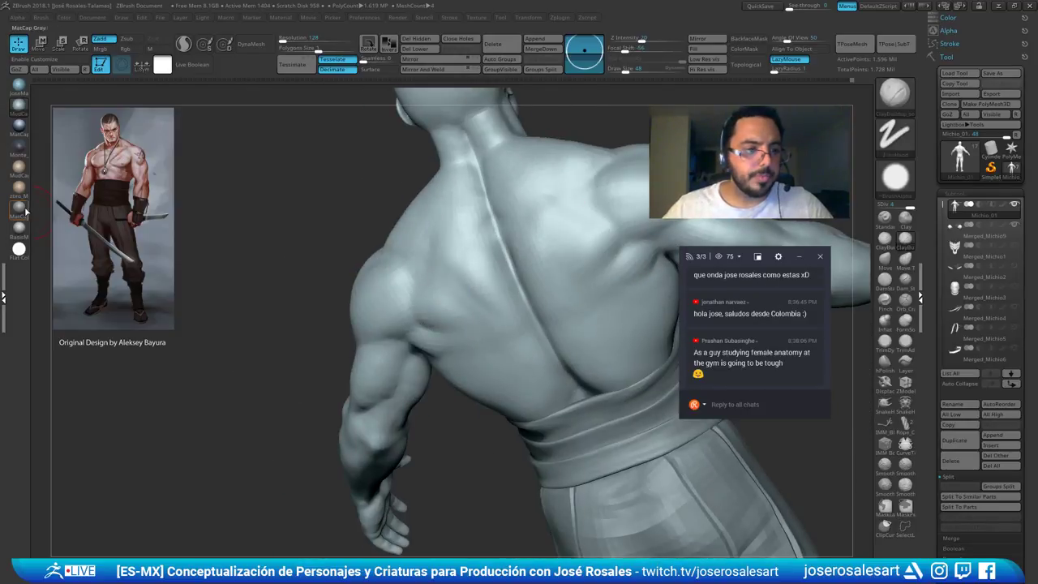
click(24, 210)
mouse_move(407, 240)
right_down()
mouse_move(431, 298)
mouse_move(436, 281)
mouse_move(421, 264)
mouse_move(454, 316)
right_up()
click(25, 235)
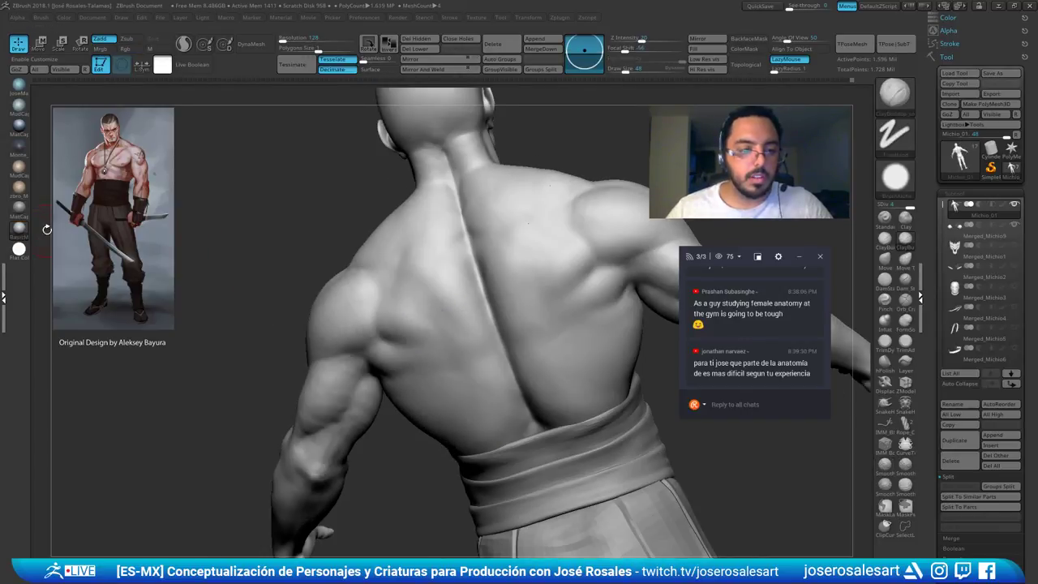
click(26, 211)
click(18, 149)
mouse_move(387, 303)
right_down()
mouse_move(325, 311)
mouse_move(351, 314)
right_up()
click(22, 136)
mouse_move(417, 302)
right_down()
mouse_move(477, 318)
mouse_move(438, 338)
mouse_move(390, 333)
right_up()
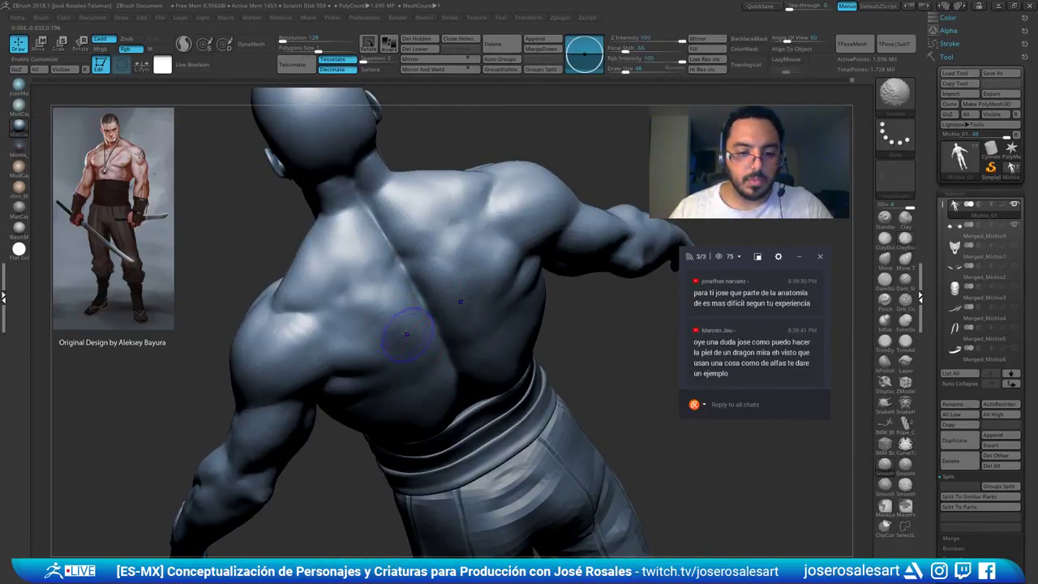
mouse_move(431, 359)
right_down()
mouse_move(400, 354)
mouse_move(460, 249)
mouse_move(391, 248)
mouse_move(384, 280)
mouse_move(515, 277)
mouse_move(438, 328)
right_up()
right_drag(324, 324, 389, 300)
Carve a short crease along the spine between the shoulder blades with the DamStandard brush
mouse_move(345, 243)
ctrl+right_down()
mouse_move(345, 294)
mouse_move(357, 279)
ctrl+right_up()
key(b)
key(d)
key(s)
mouse_move(372, 309)
mouse_down()
mouse_move(348, 294)
mouse_move(357, 280)
mouse_up()
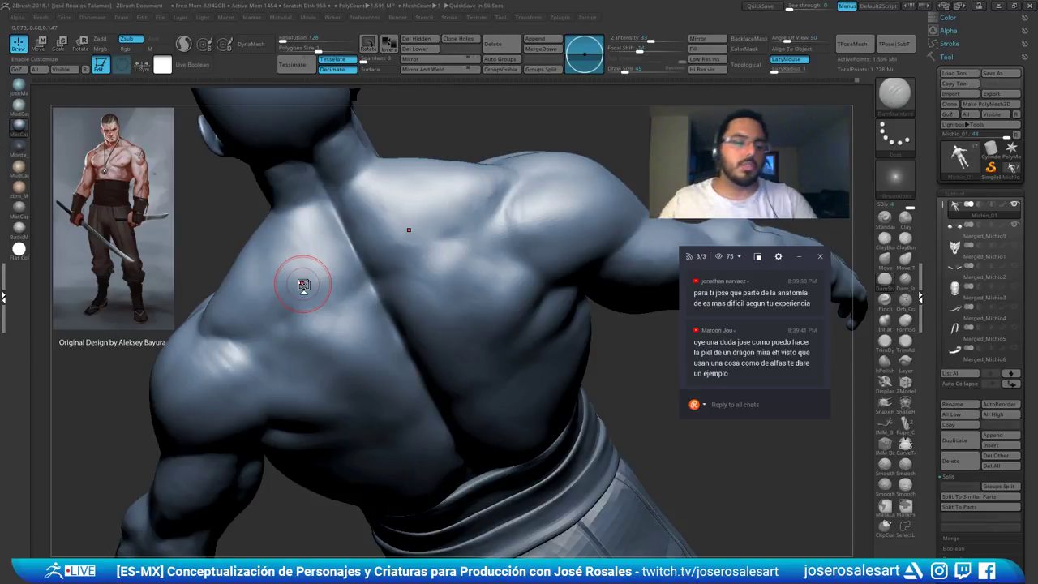
Refine the rear shoulder with ClayBuildup and smooth the rear deltoid with an enlarged brush before reducing its size
key(b)
key(c)
key(b)
mouse_move(304, 250)
right_down()
mouse_move(199, 366)
mouse_move(294, 308)
mouse_move(315, 305)
mouse_move(321, 315)
mouse_move(295, 316)
mouse_move(319, 318)
right_up()
key(s)
click(336, 325)
shift+drag(257, 345, 250, 366)
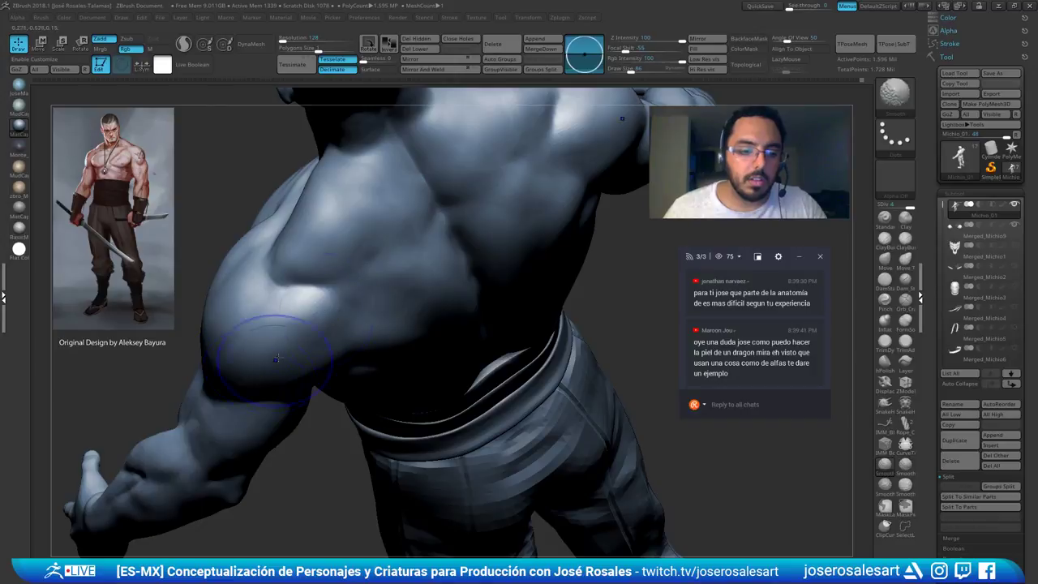
key(s)
click(346, 318)
mouse_move(344, 318)
ctrl+right_down()
mouse_move(317, 241)
mouse_move(235, 248)
ctrl+right_up()
mouse_move(433, 203)
right_down()
mouse_move(280, 317)
mouse_move(235, 274)
mouse_move(365, 237)
right_up()
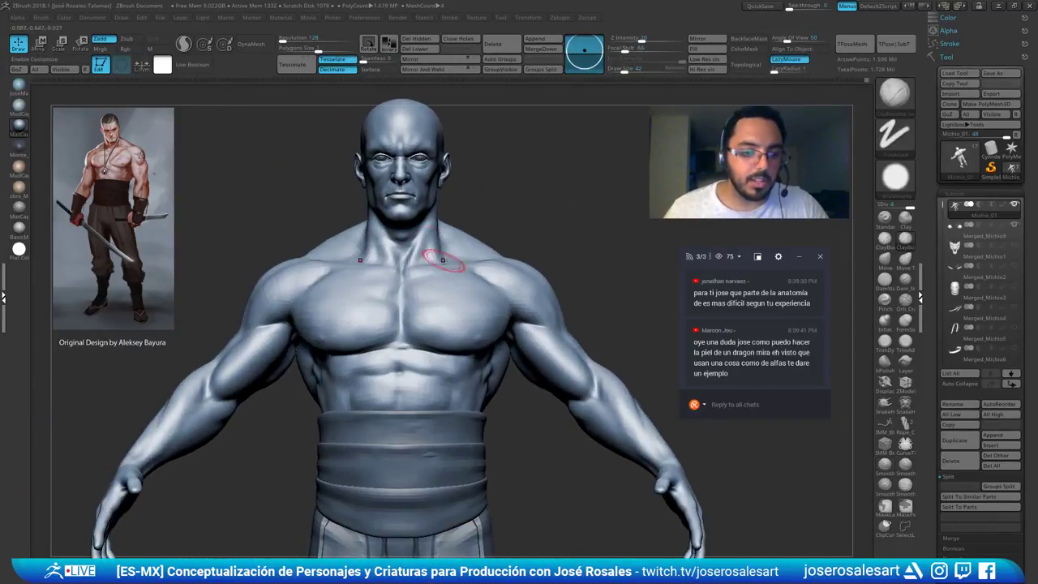
Preview the front of the torso with MatCap Gray and switch the model back to BasicMaterial
ctrl+right_drag(492, 256, 379, 242)
click(19, 107)
right_drag(257, 212, 203, 231)
click(20, 229)
ctrl+right_drag(486, 271, 591, 283)
right_drag(592, 284, 640, 231)
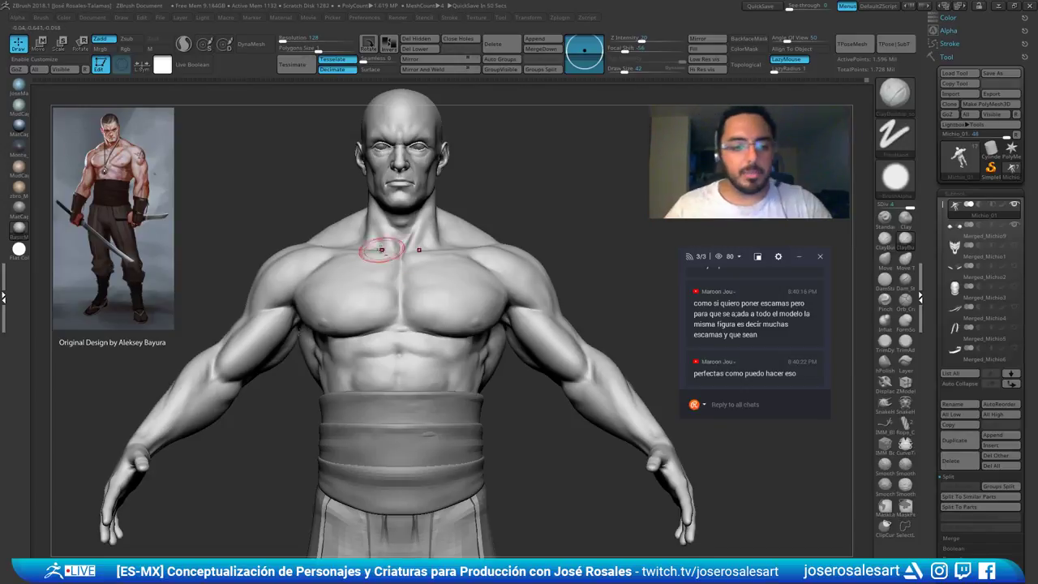
Refine the transition between the outer chest and the front deltoid with ClayBuildup and smooth it
ctrl+right_drag(389, 254, 380, 300)
right_drag(332, 261, 305, 330)
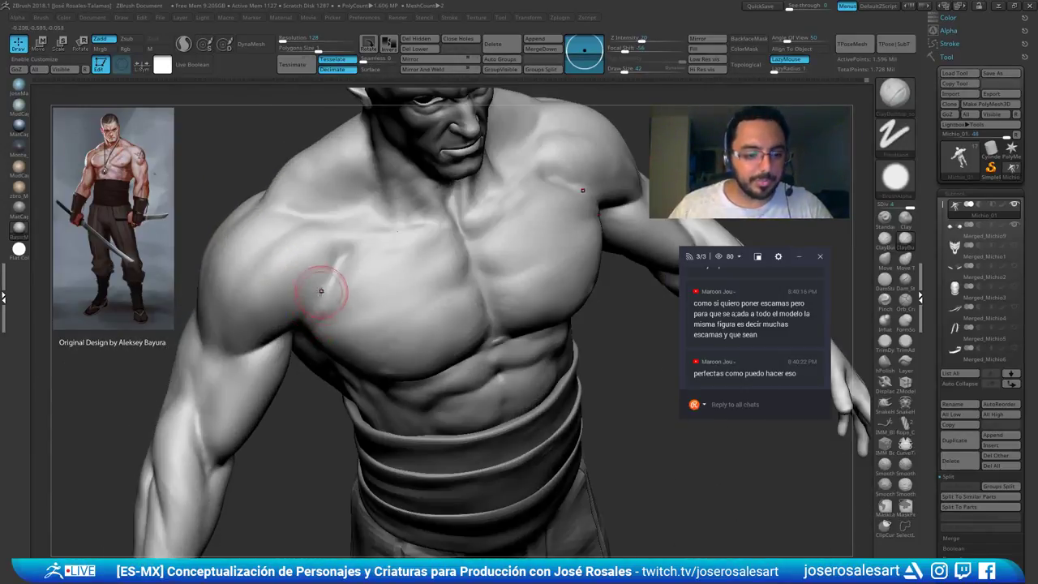
right_drag(318, 265, 339, 268)
key(bracketright)
key(bracketright)
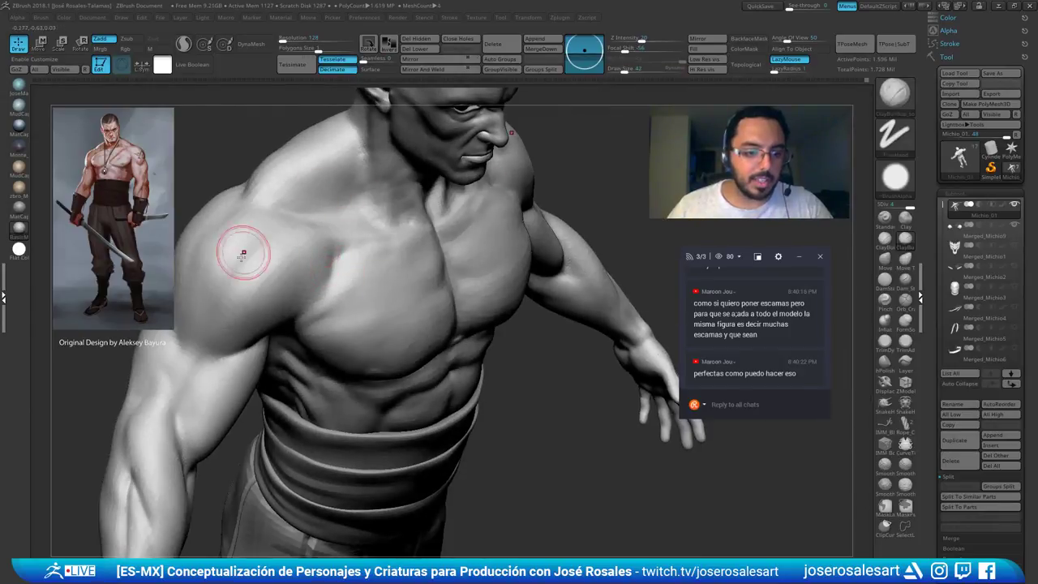
right_drag(266, 221, 280, 235)
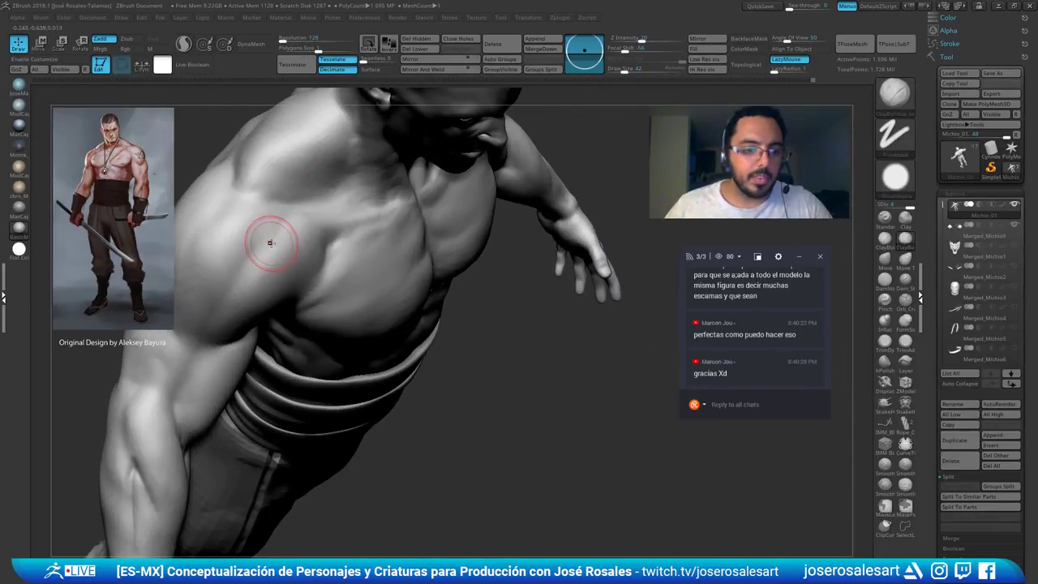
right_drag(290, 249, 285, 284)
shift+drag(283, 235, 282, 274)
right_drag(282, 274, 392, 284)
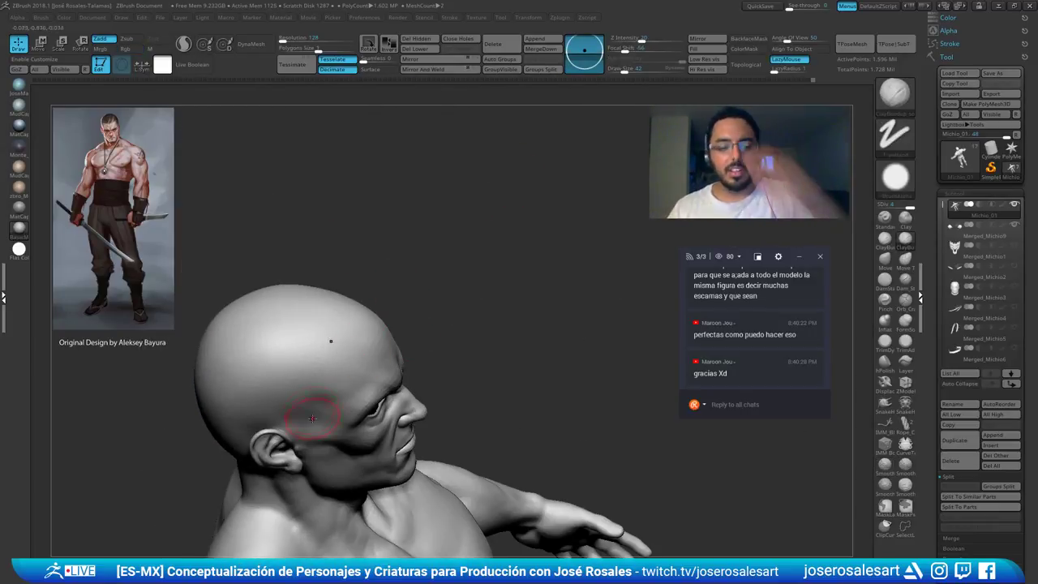
Enlarge the ClayBuildup brush and refine the inner chest beside the sternum, smoothing its lower part
right_drag(313, 418, 332, 375)
alt+right_drag(333, 374, 379, 256)
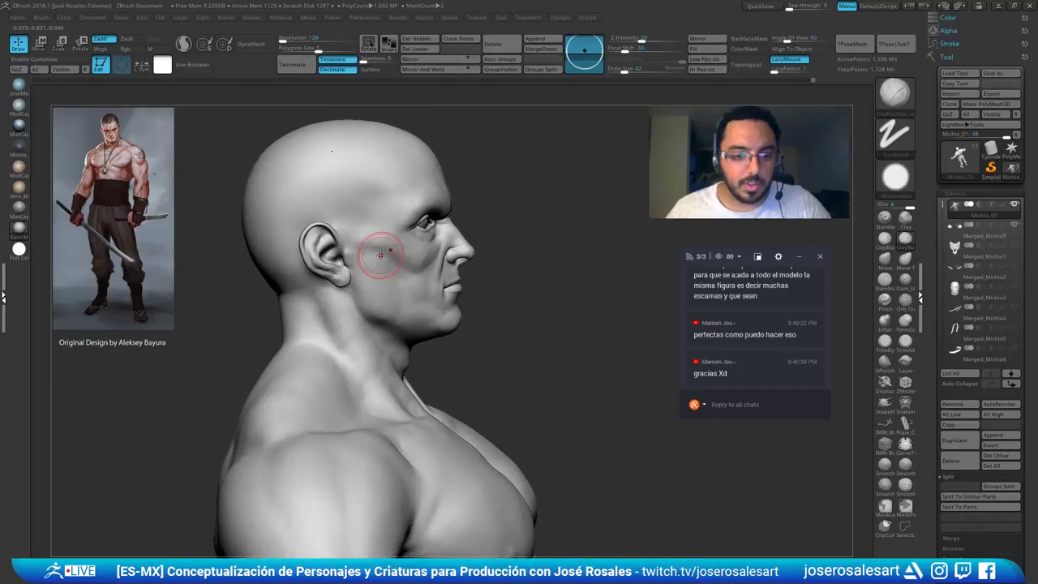
mouse_move(425, 282)
alt+right_down()
mouse_move(379, 282)
mouse_move(379, 253)
mouse_move(472, 298)
mouse_move(535, 303)
alt+right_up()
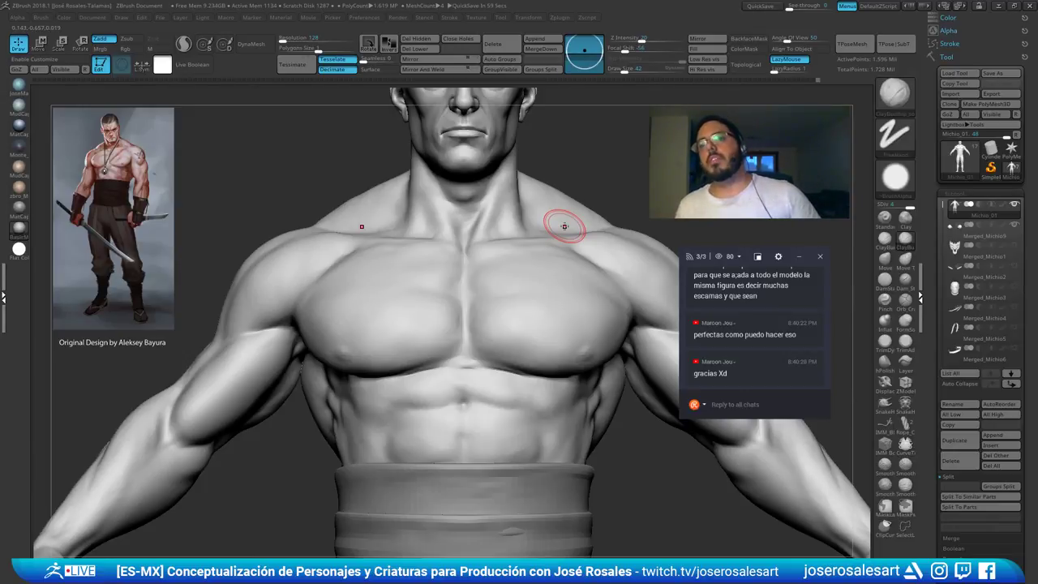
mouse_move(628, 244)
right_down()
mouse_move(466, 253)
mouse_move(491, 234)
mouse_move(586, 227)
mouse_move(582, 253)
mouse_move(545, 235)
right_up()
key(bracketright)
right_drag(598, 210, 583, 231)
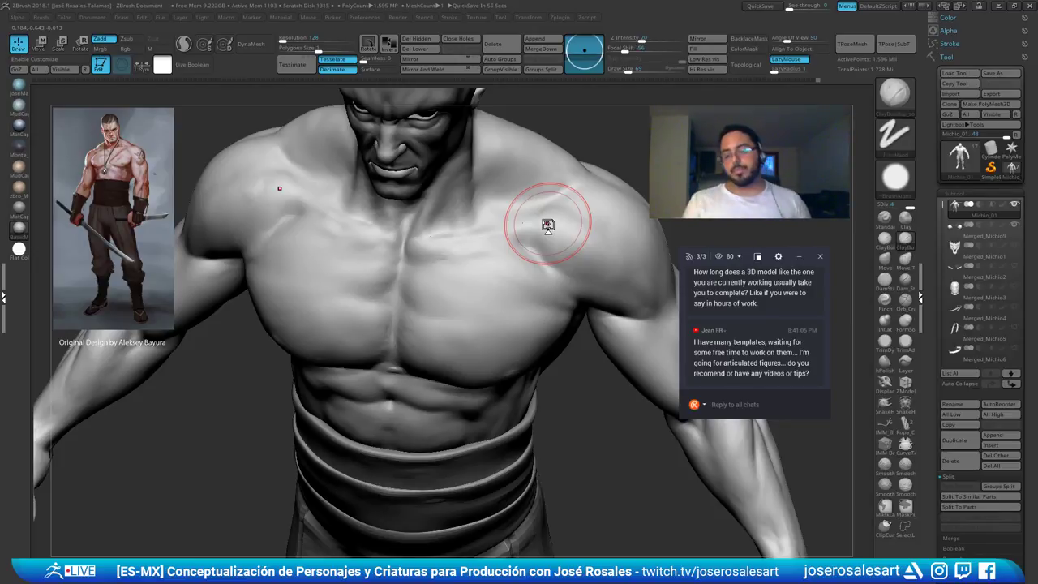
right_drag(548, 224, 545, 138)
mouse_move(361, 326)
right_down()
mouse_move(345, 244)
mouse_move(388, 309)
right_up()
shift+drag(418, 324, 438, 333)
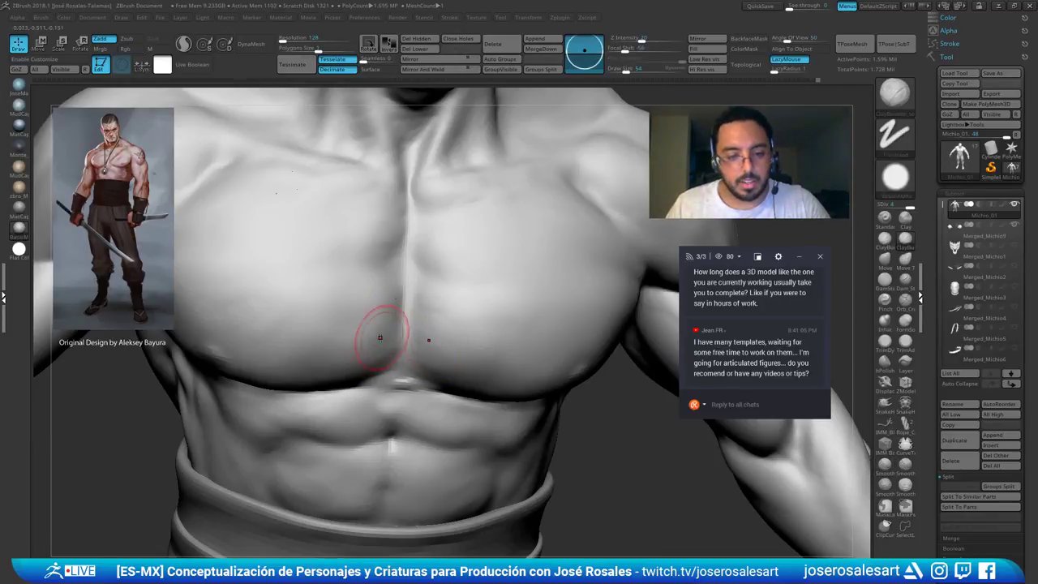
mouse_move(368, 331)
right_down()
mouse_move(397, 327)
mouse_move(392, 315)
mouse_move(475, 333)
mouse_move(462, 346)
right_up()
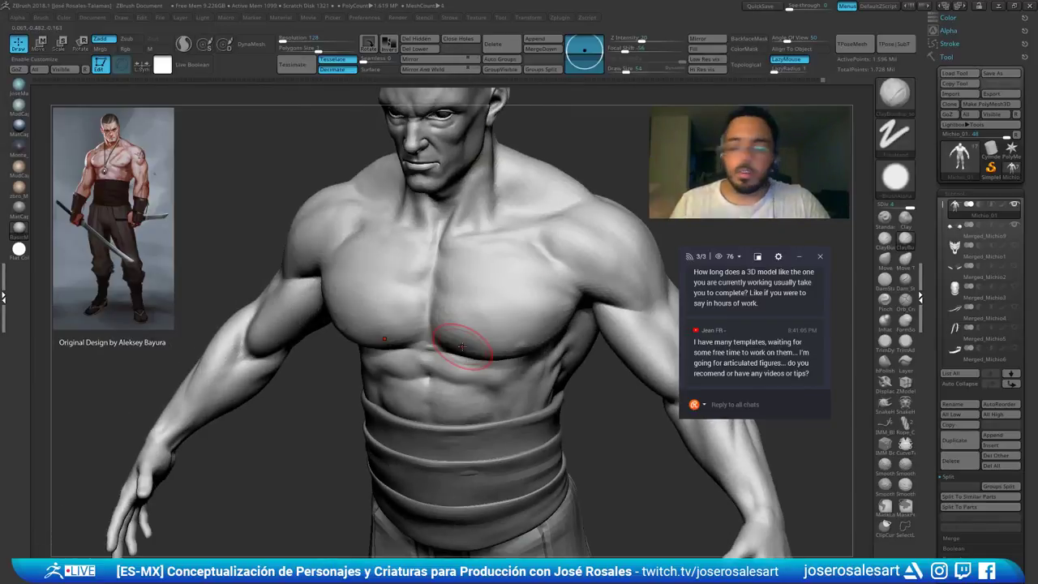
Define the lower chest edge with a smaller brush and DamStandard, smoothing it into the upper abdomen
mouse_move(527, 299)
right_down()
mouse_move(512, 292)
mouse_move(527, 320)
mouse_move(499, 234)
mouse_move(539, 329)
mouse_move(506, 340)
mouse_move(466, 328)
mouse_move(437, 337)
mouse_move(450, 350)
mouse_move(438, 355)
right_up()
key([)
key([)
key(b)
key(d)
key(s)
shift+drag(470, 334, 431, 361)
shift+drag(473, 322, 393, 357)
mouse_move(405, 344)
right_down()
mouse_move(345, 339)
mouse_move(417, 327)
mouse_move(389, 329)
mouse_move(443, 308)
mouse_move(566, 295)
mouse_move(444, 315)
right_up()
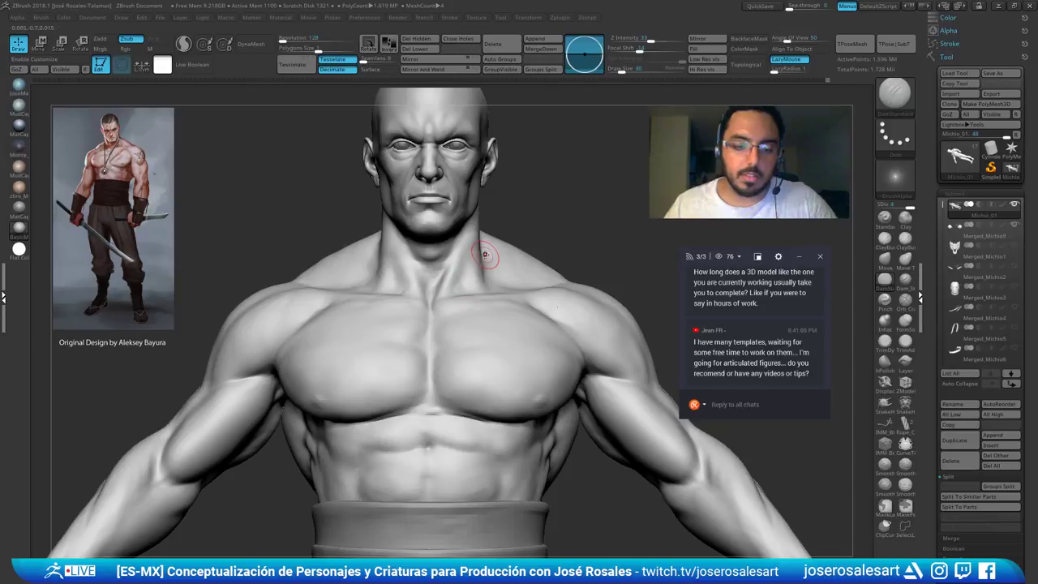
Adjust the ClayBuildup brush size and shape the front deltoid above the armpit, smoothing it into the upper arm
right_drag(632, 284, 556, 300)
right_drag(677, 324, 603, 352)
key(b)
key(c)
key(b)
right_drag(500, 320, 585, 340)
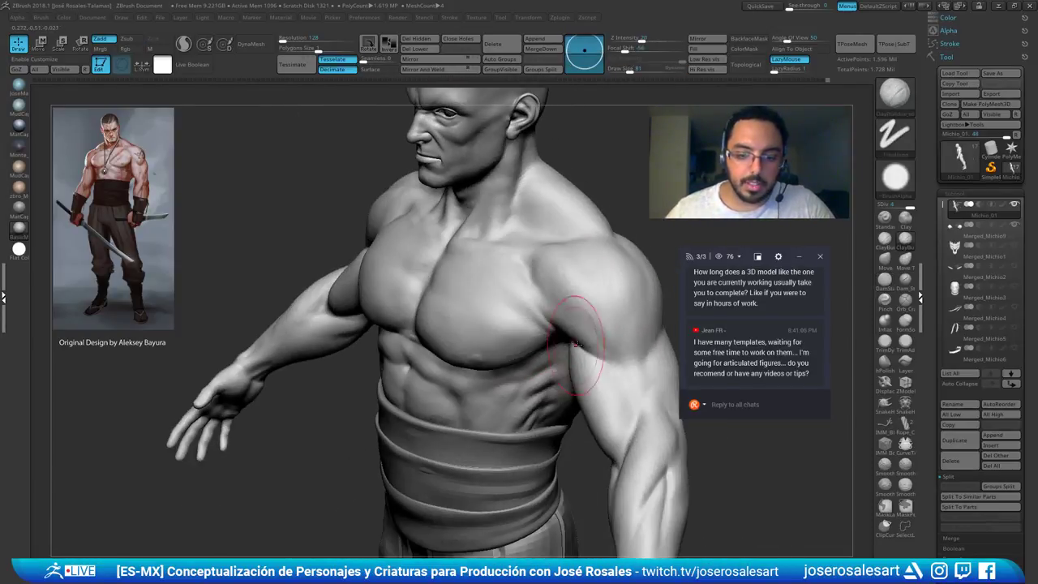
key(s)
drag(595, 338, 598, 341)
key(s)
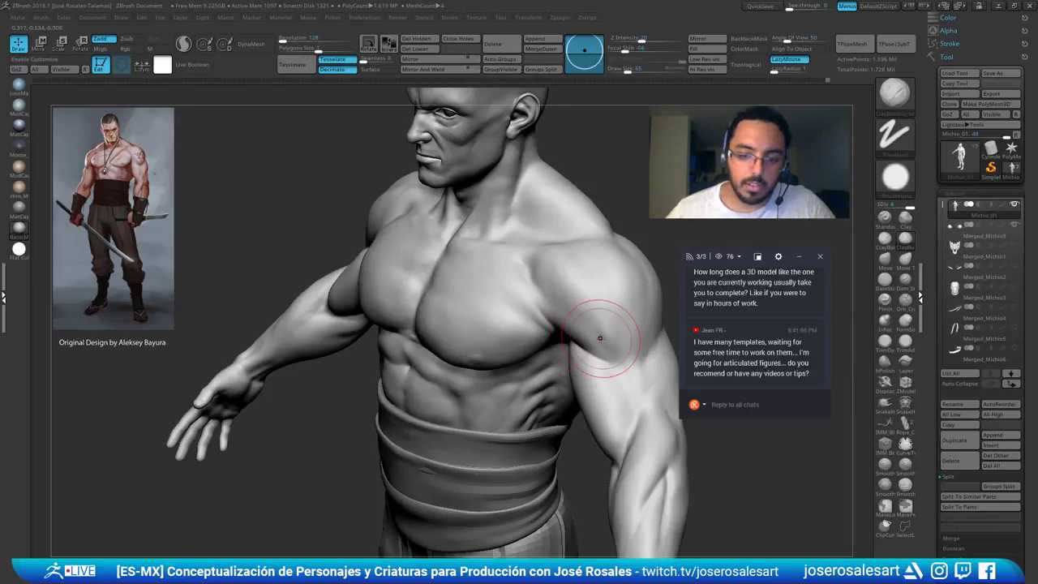
key(bracketleft)
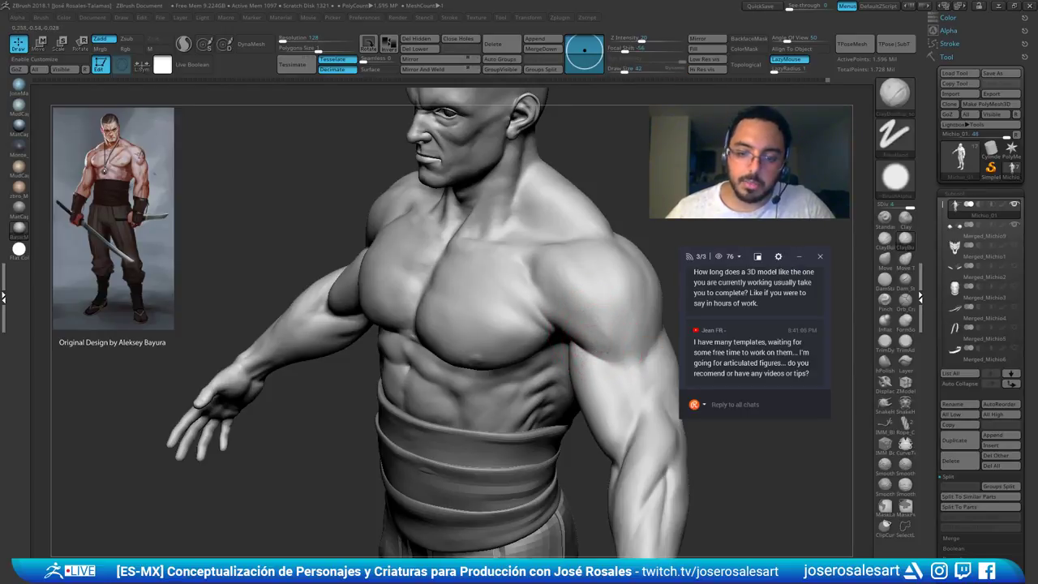
shift+drag(600, 334, 591, 334)
Smooth the lower end of the outer deltoid where it meets the upper arm
mouse_move(591, 334)
right_down()
mouse_move(519, 355)
mouse_move(517, 341)
mouse_move(519, 357)
mouse_move(626, 330)
mouse_move(463, 318)
mouse_move(495, 292)
right_up()
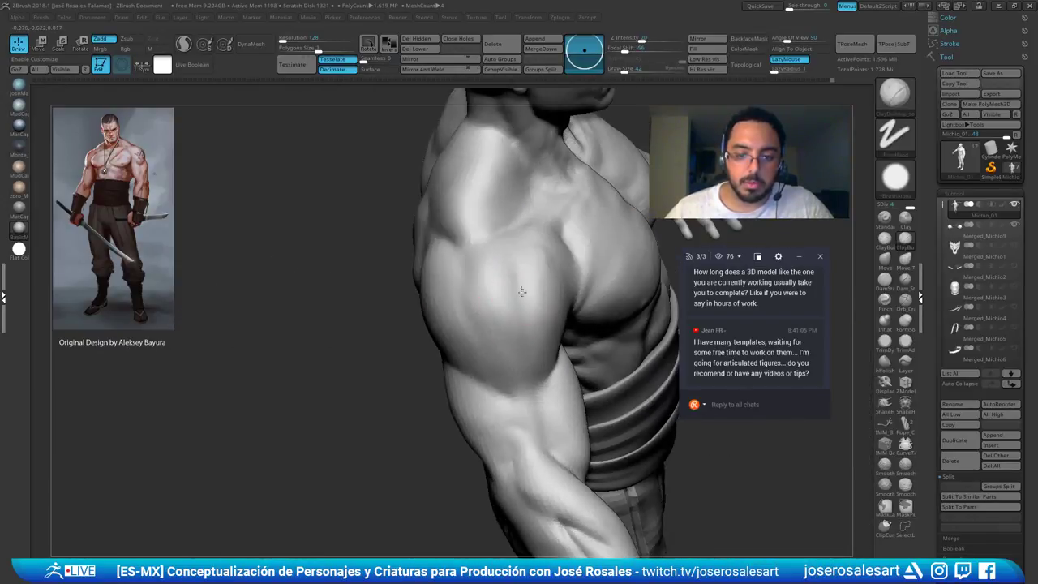
shift+drag(514, 364, 520, 373)
right_drag(520, 374, 506, 289)
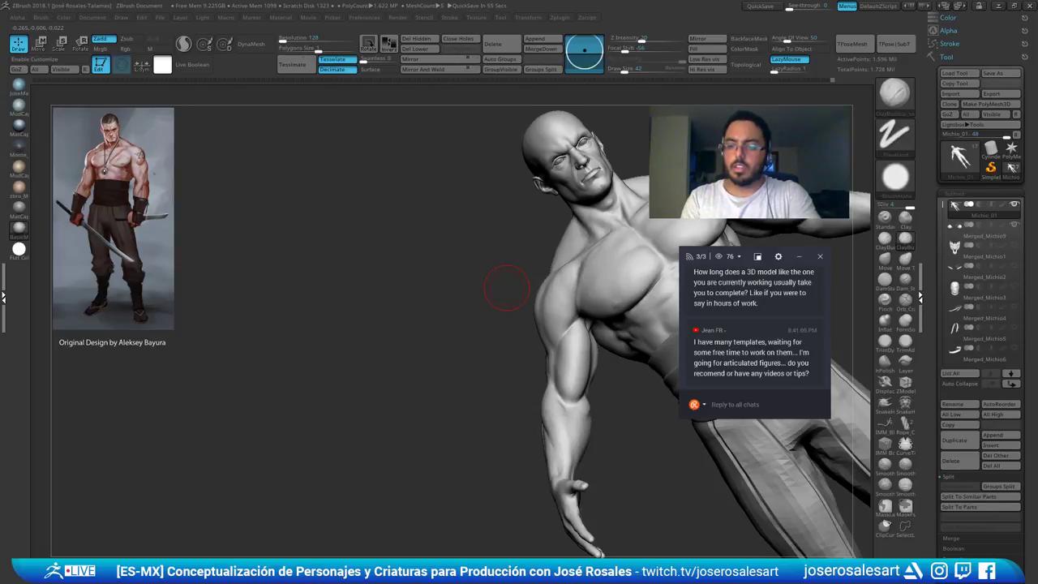
Build up the back muscles beside the middle of the spine with a larger ClayBuildup brush
alt+right_drag(448, 281, 351, 194)
right_drag(321, 306, 334, 317)
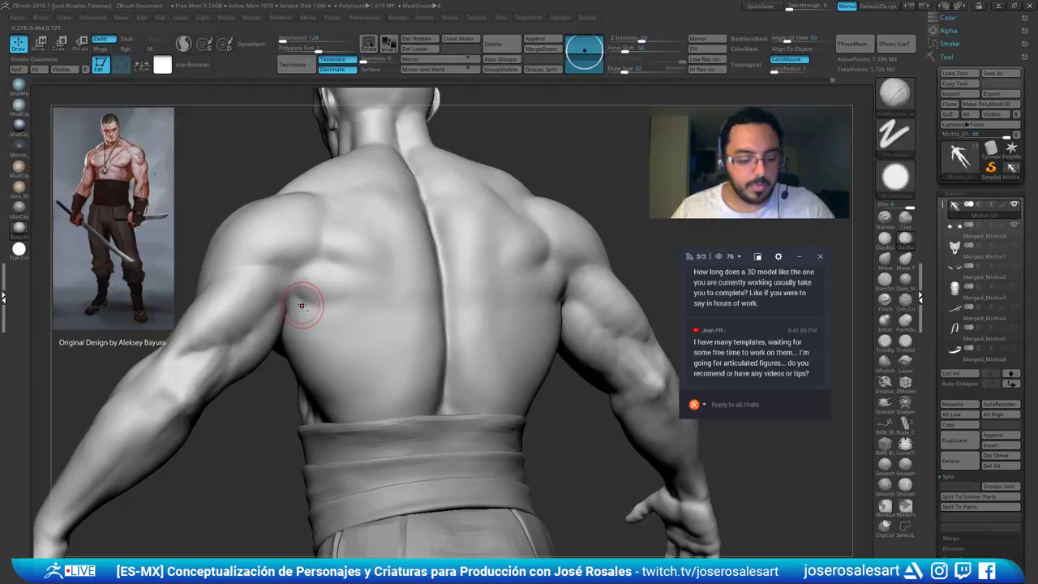
ctrl+right_drag(296, 283, 368, 286)
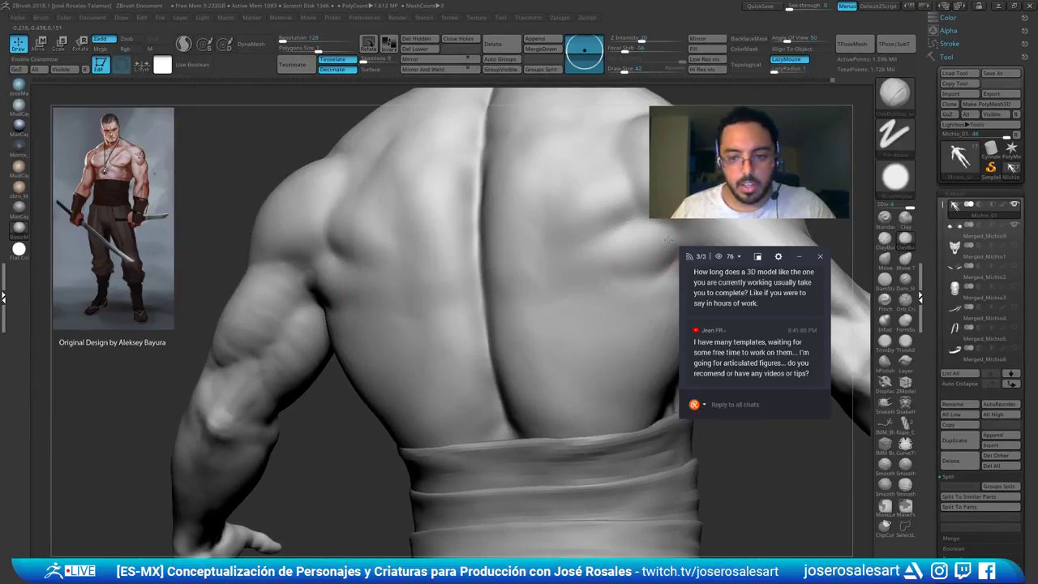
mouse_move(677, 263)
alt+right_down()
mouse_move(556, 283)
mouse_move(486, 280)
mouse_move(544, 284)
mouse_move(561, 263)
mouse_move(545, 266)
mouse_move(555, 259)
mouse_move(559, 306)
mouse_move(557, 276)
mouse_move(541, 301)
mouse_move(549, 367)
mouse_move(450, 332)
alt+right_up()
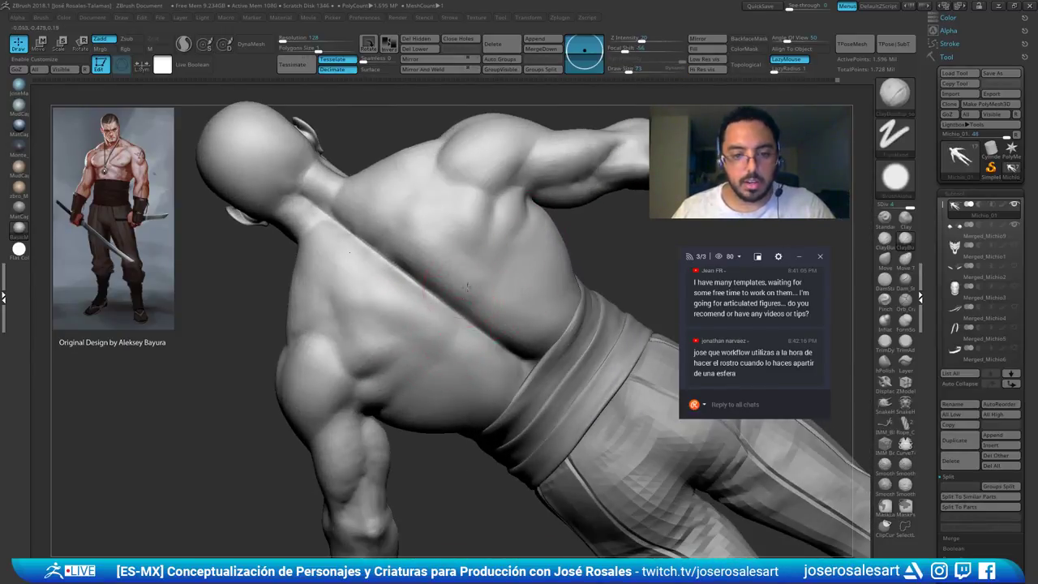
drag(484, 302, 515, 306)
mouse_move(515, 305)
right_down()
mouse_move(523, 302)
mouse_move(494, 263)
right_up()
mouse_move(494, 264)
right_down()
mouse_move(549, 313)
mouse_move(608, 301)
right_up()
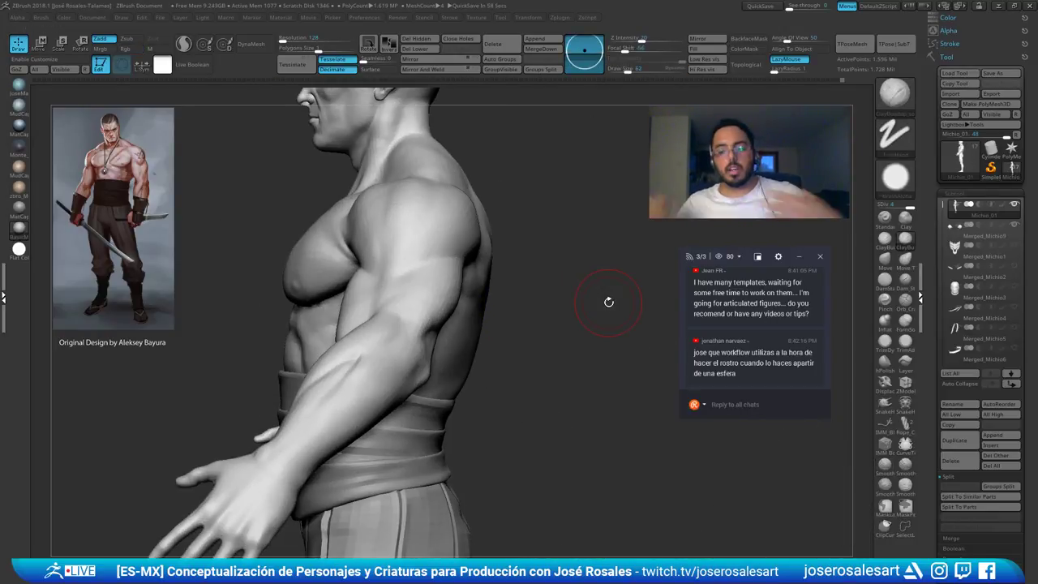
Smooth the back muscles beside the spine, from between the shoulder blades down to the lower back
mouse_move(468, 197)
right_down()
mouse_move(389, 213)
mouse_move(545, 304)
mouse_move(440, 287)
mouse_move(464, 204)
right_up()
shift+drag(417, 280, 438, 272)
mouse_move(491, 294)
right_down()
mouse_move(528, 295)
mouse_move(534, 308)
right_up()
shift+drag(474, 339, 470, 332)
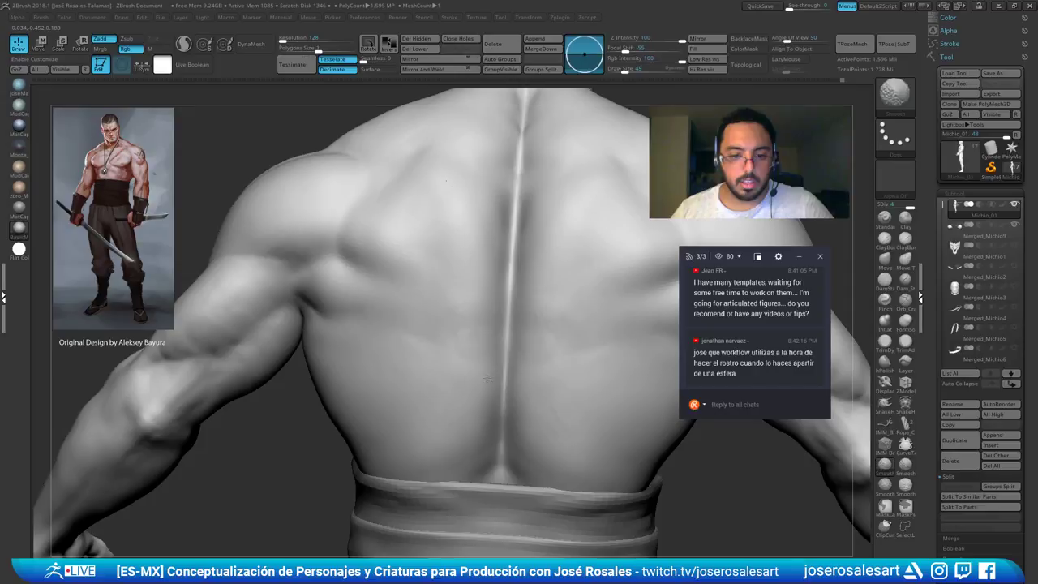
mouse_move(537, 303)
ctrl+right_down()
mouse_move(467, 309)
mouse_move(516, 321)
ctrl+right_up()
shift+drag(470, 195, 494, 183)
shift+drag(475, 303, 509, 329)
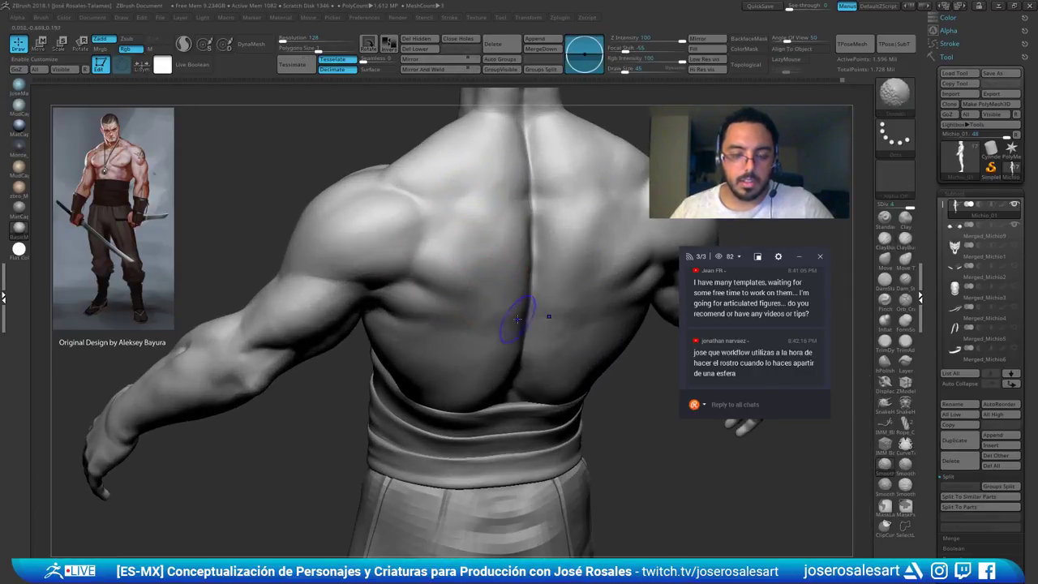
mouse_move(397, 276)
right_down()
mouse_move(417, 255)
mouse_move(398, 296)
mouse_move(398, 280)
right_up()
ctrl+right_drag(399, 280, 451, 282)
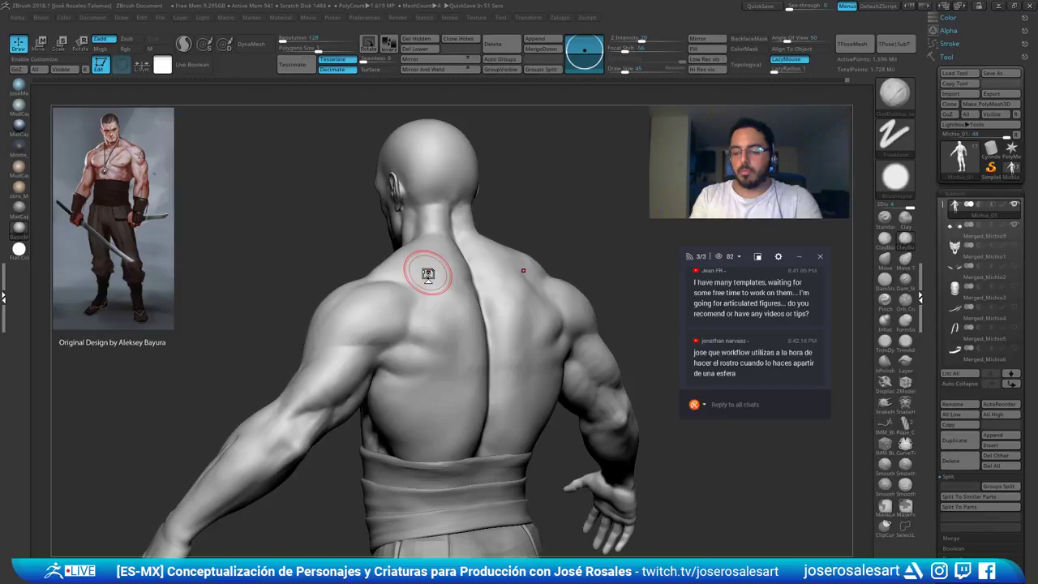
Refine the abdominal muscles above the waist sash with ClayBuildup and smoothing strokes
right_drag(446, 312, 405, 312)
mouse_move(486, 320)
alt+right_down()
mouse_move(419, 283)
mouse_move(405, 261)
mouse_move(454, 280)
mouse_move(371, 329)
mouse_move(363, 318)
mouse_move(397, 323)
alt+right_up()
shift+drag(343, 348, 336, 346)
mouse_move(349, 337)
right_down()
mouse_move(400, 322)
mouse_move(433, 235)
mouse_move(473, 294)
mouse_move(438, 312)
mouse_move(433, 338)
mouse_move(419, 329)
right_up()
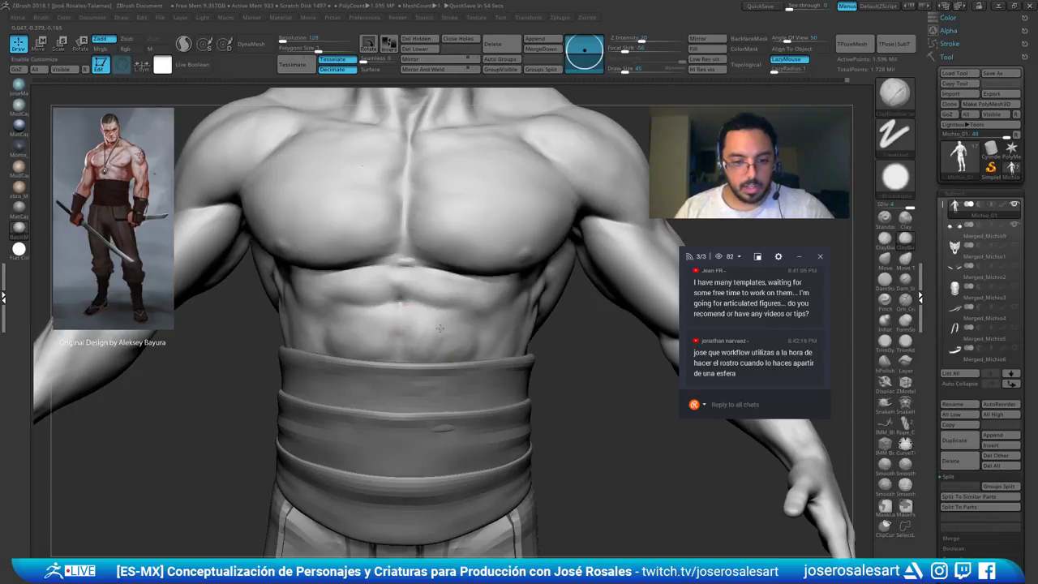
right_drag(472, 355, 438, 359)
shift+drag(432, 354, 442, 355)
right_drag(421, 353, 457, 343)
right_drag(389, 344, 364, 352)
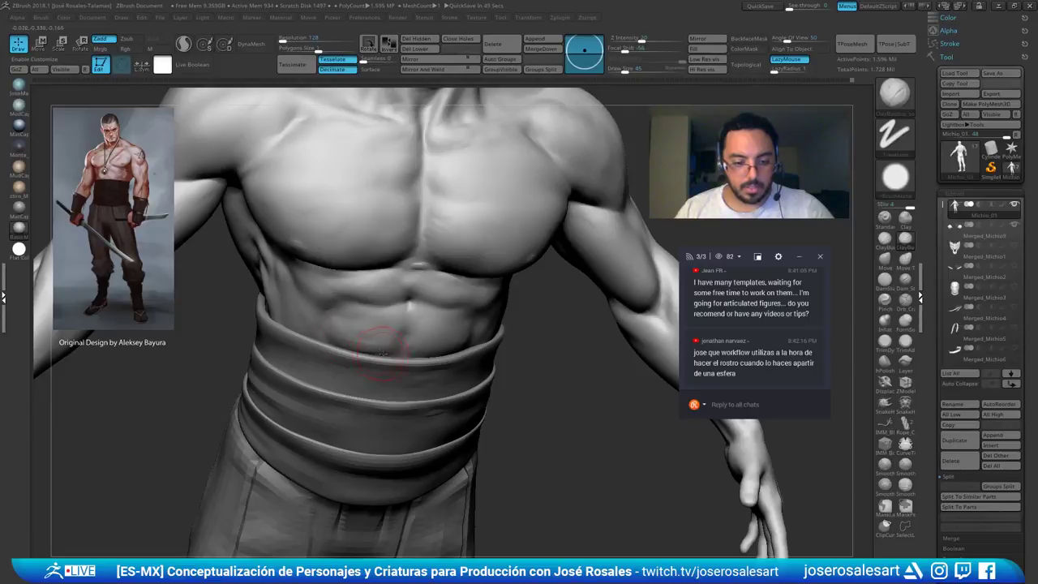
shift+drag(375, 335, 356, 334)
Inflate the abdomen where it meets the upper edge of the waist sash, using the Inflat brush at low intensity
mouse_move(217, 326)
mouse_down()
mouse_move(316, 337)
mouse_move(269, 319)
mouse_move(194, 324)
mouse_up()
key(b)
key(i)
key(n)
drag(616, 325, 521, 328)
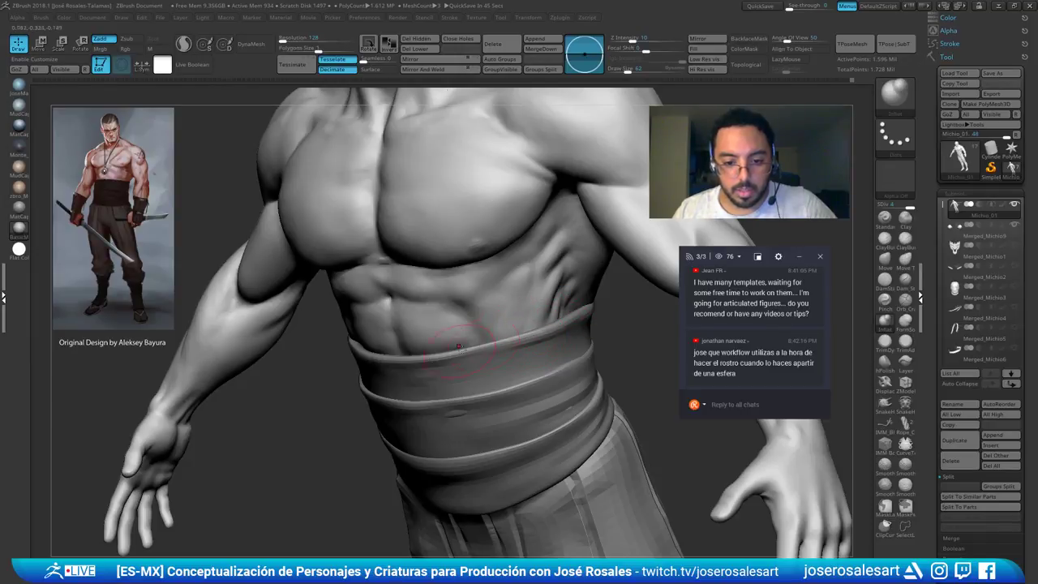
right_drag(403, 366, 487, 351)
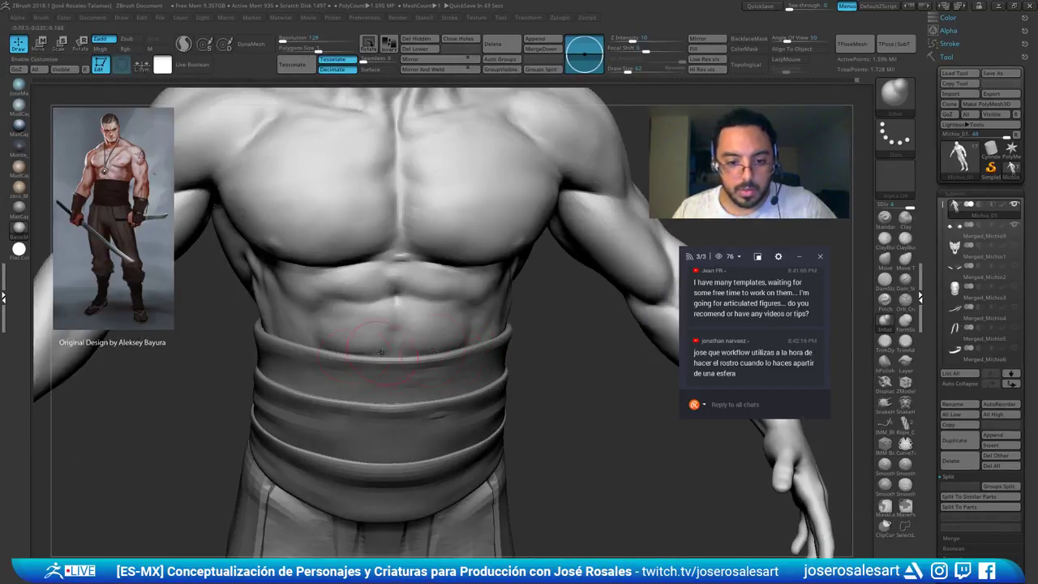
right_drag(342, 354, 319, 354)
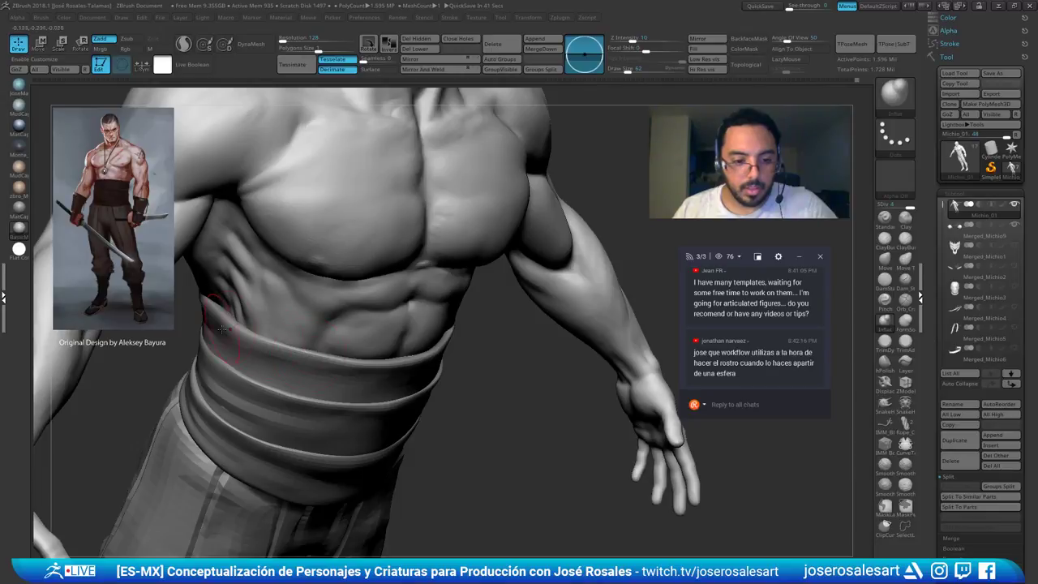
Inflate the flank and lower back along the sash's upper edge, working around the torso
mouse_move(430, 344)
right_down()
mouse_move(365, 343)
mouse_move(350, 365)
right_up()
right_drag(542, 324, 450, 347)
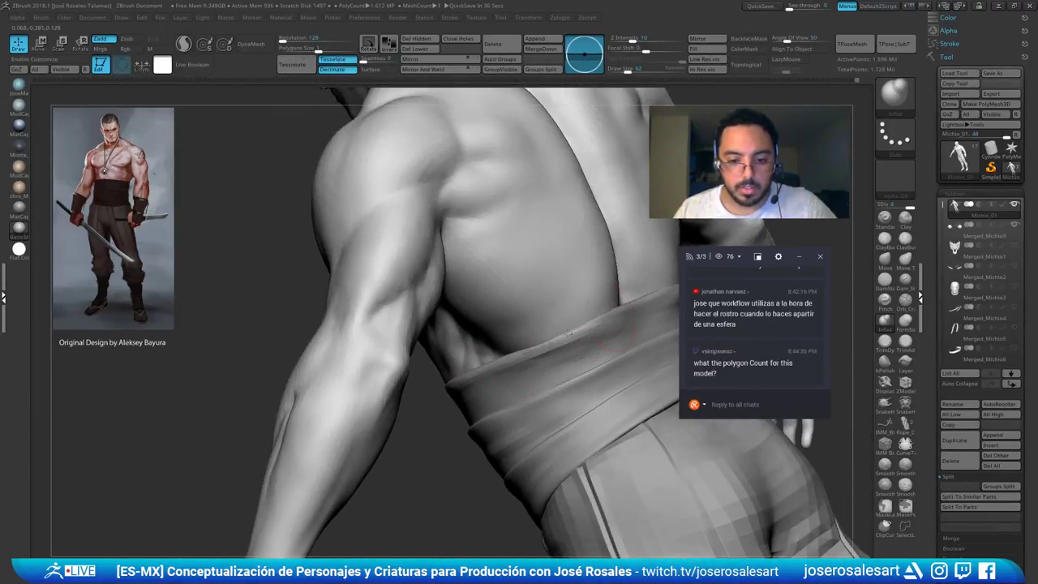
right_drag(581, 316, 531, 343)
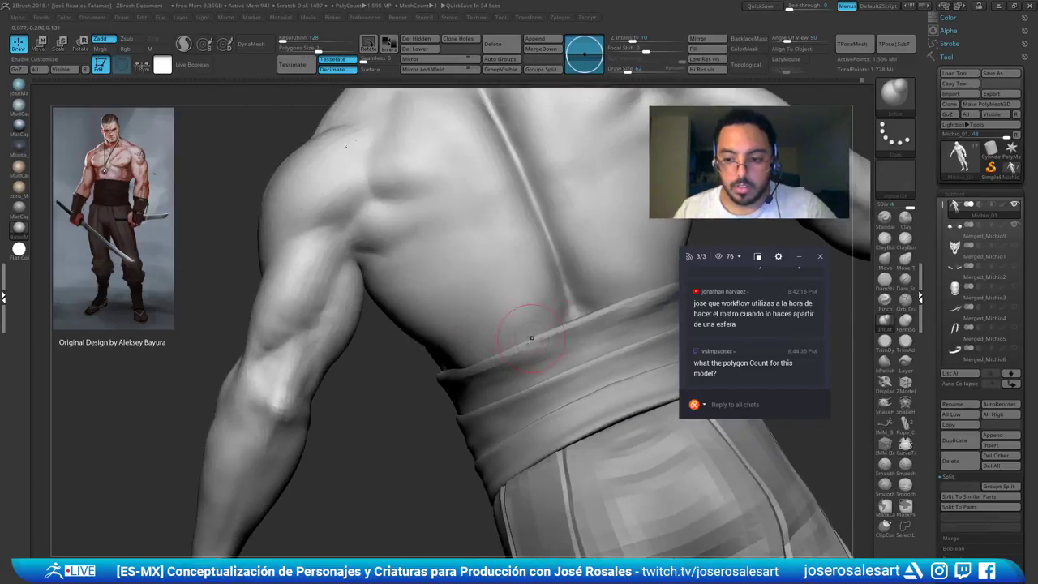
right_drag(444, 372, 365, 358)
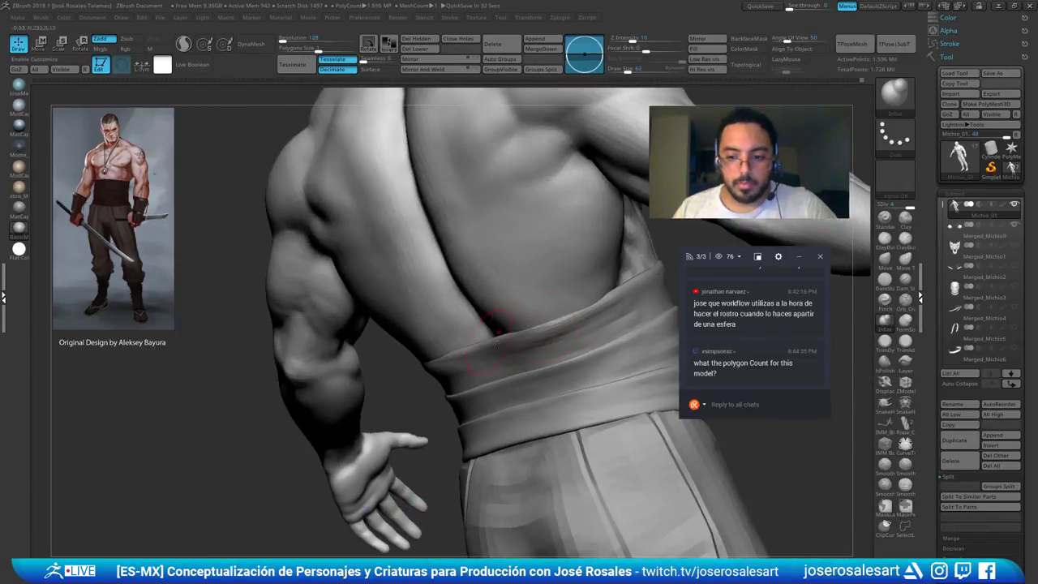
right_drag(535, 327, 462, 347)
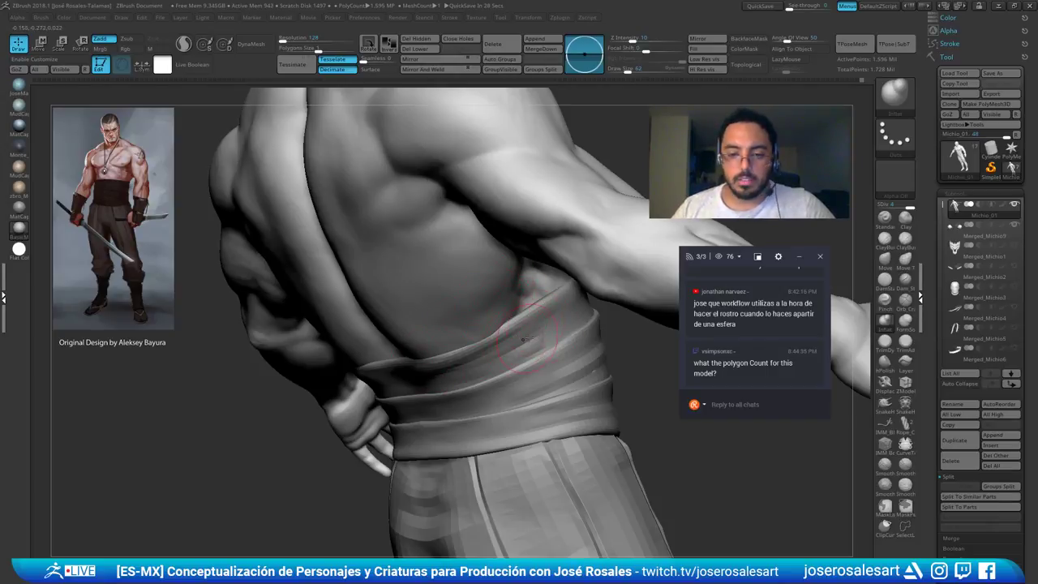
alt+right_drag(504, 326, 440, 347)
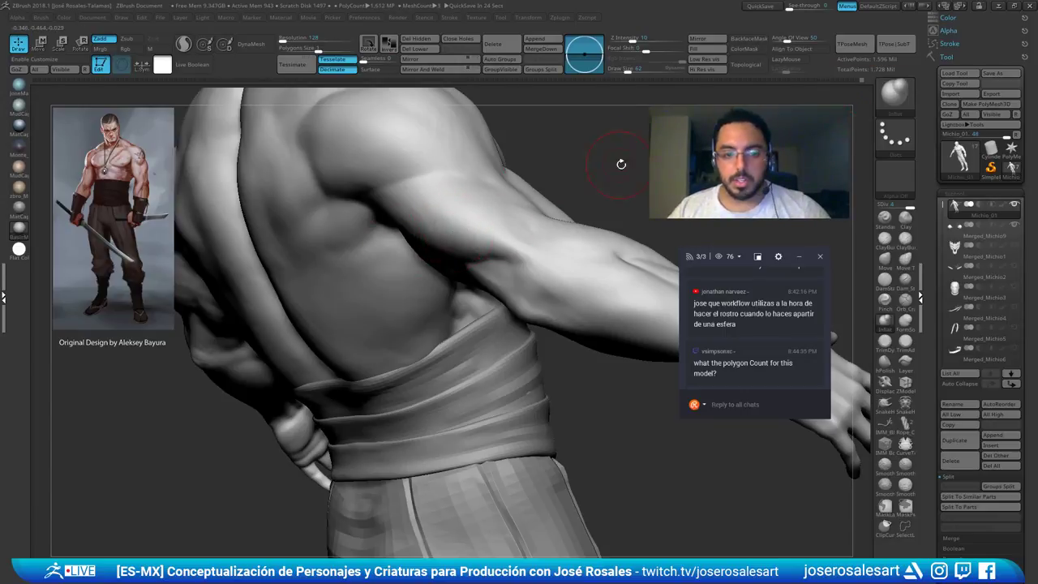
Examine the point count of the isolated body and its mesh density from close up
shift+click(800, 85)
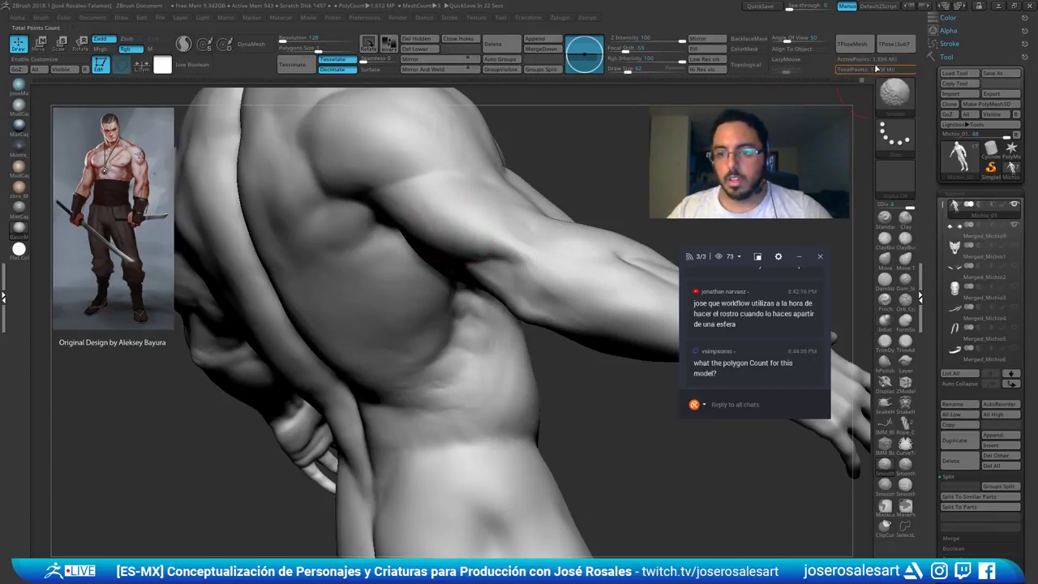
key(shift+s)
drag(644, 174, 679, 180)
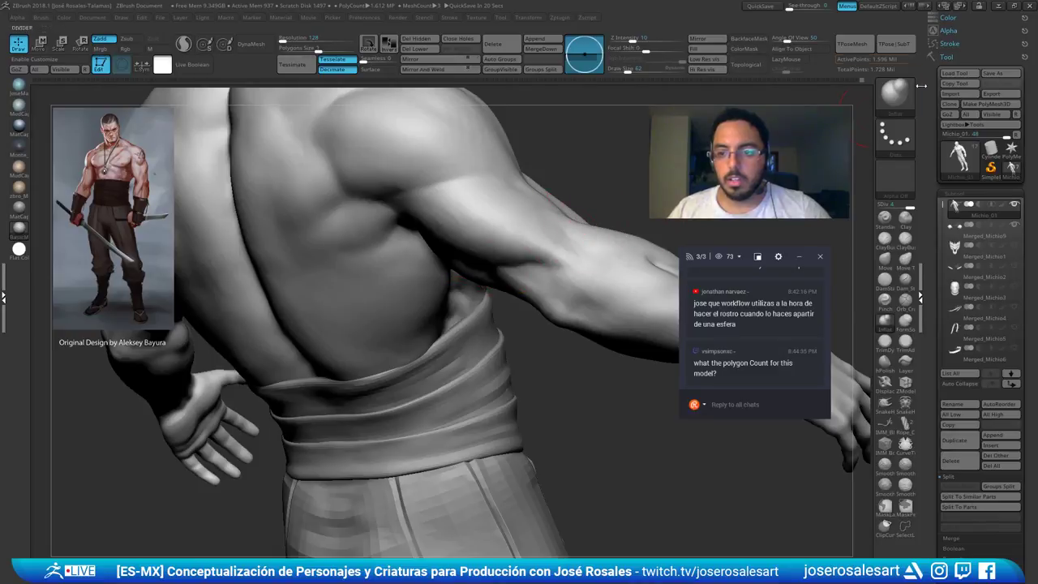
mouse_move(619, 223)
alt+mouse_down()
mouse_move(580, 186)
mouse_move(567, 199)
alt+mouse_up()
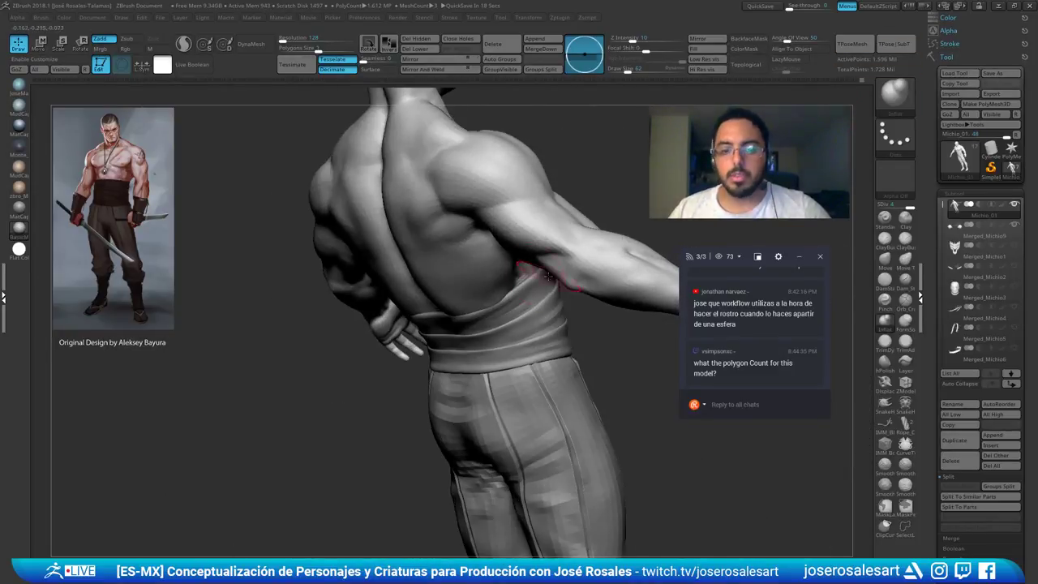
drag(600, 312, 397, 283)
alt+right_drag(608, 248, 371, 246)
alt+right_drag(396, 285, 583, 350)
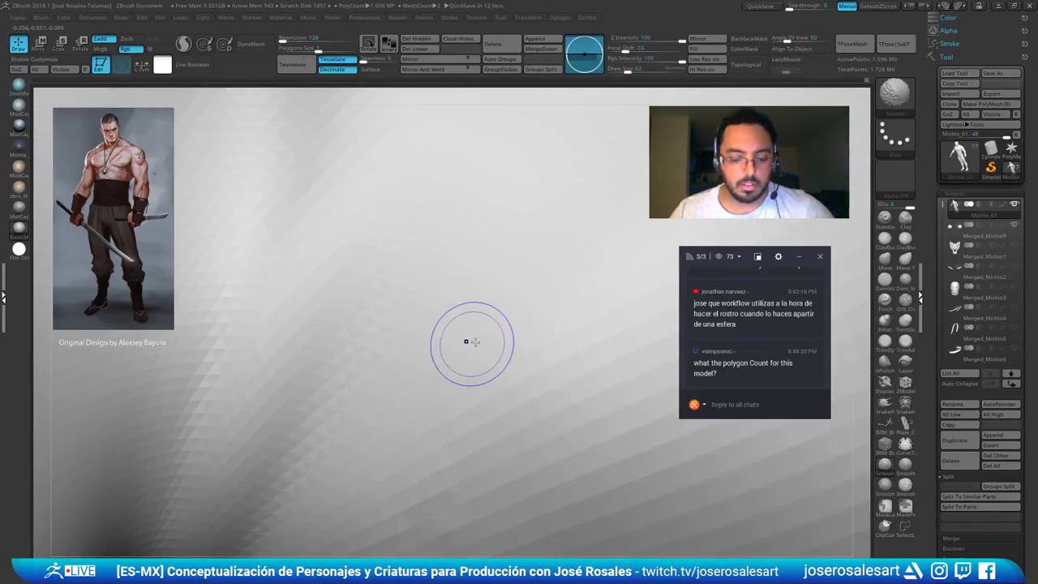
key(shift+f)
key(shift+f)
alt+right_drag(501, 314, 354, 295)
right_drag(520, 331, 472, 478)
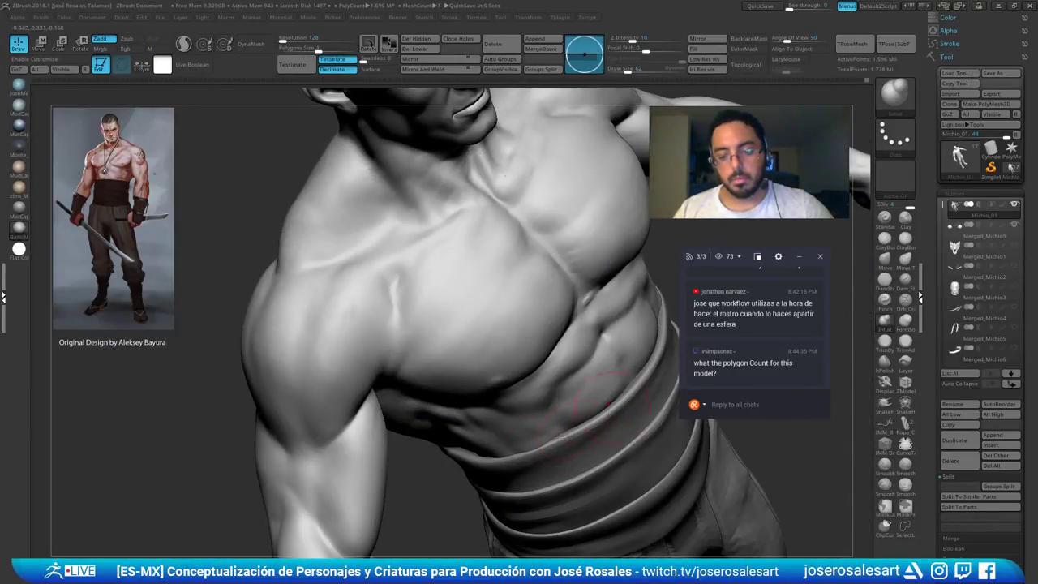
mouse_move(504, 438)
right_down()
mouse_move(614, 355)
mouse_move(567, 357)
mouse_move(595, 305)
mouse_move(560, 321)
mouse_move(475, 320)
right_up()
key(s)
click(618, 254)
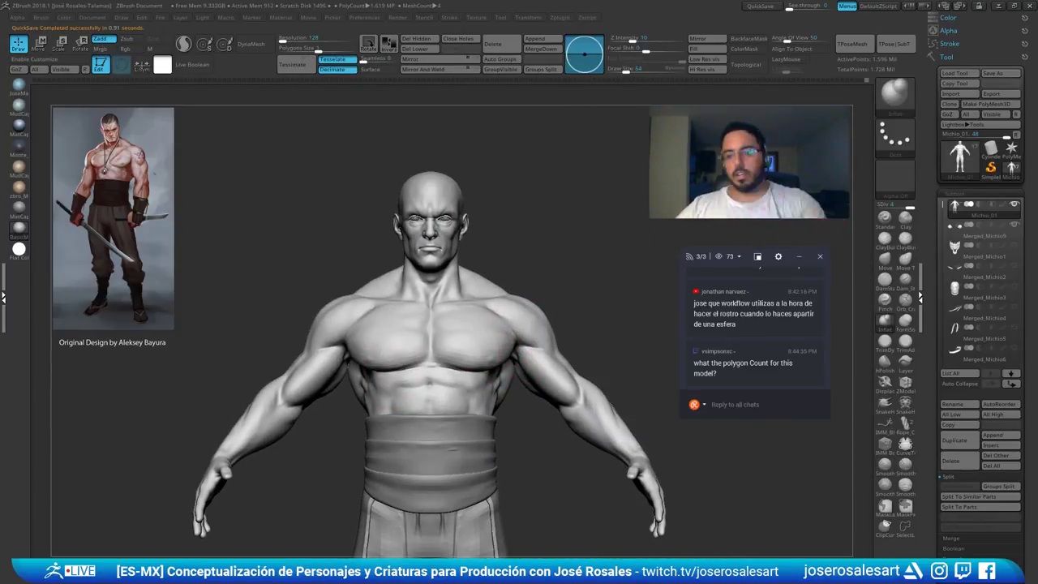
click(734, 258)
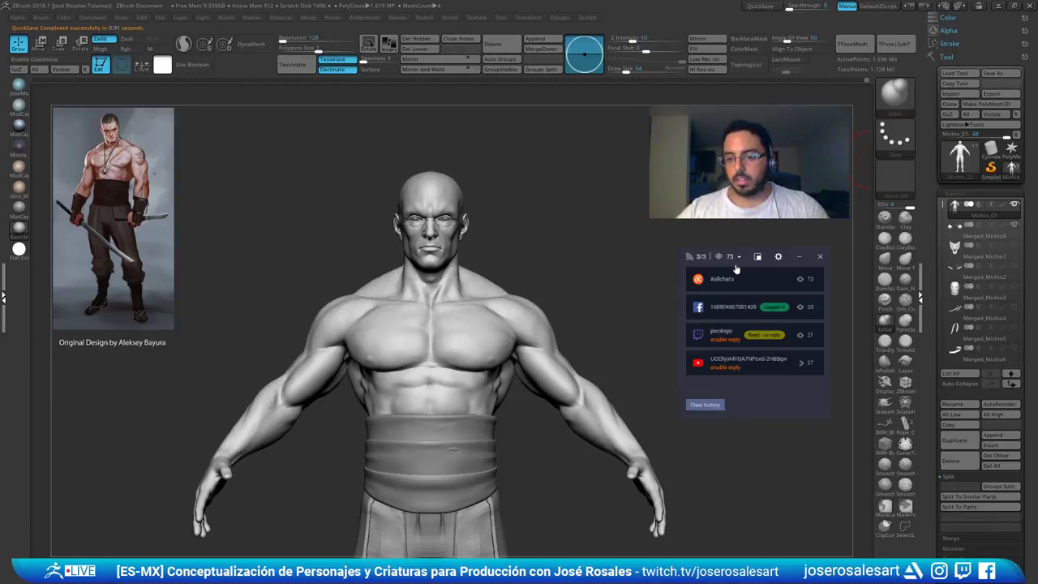
click(724, 261)
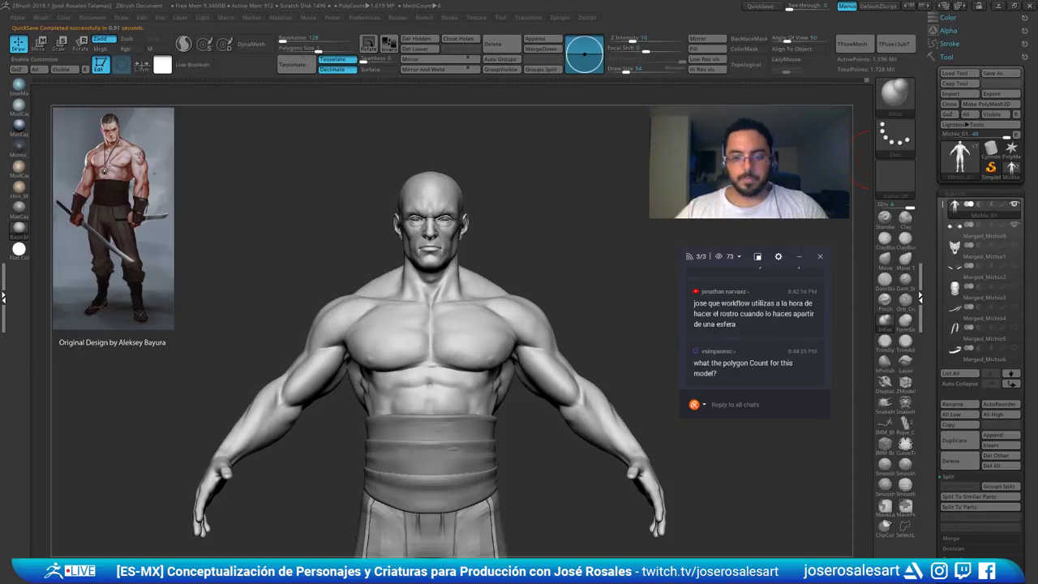
drag(801, 198, 811, 198)
Switch to the Sphere3D tool and convert the sphere to a PolyMesh3D for a face demonstration
click(953, 168)
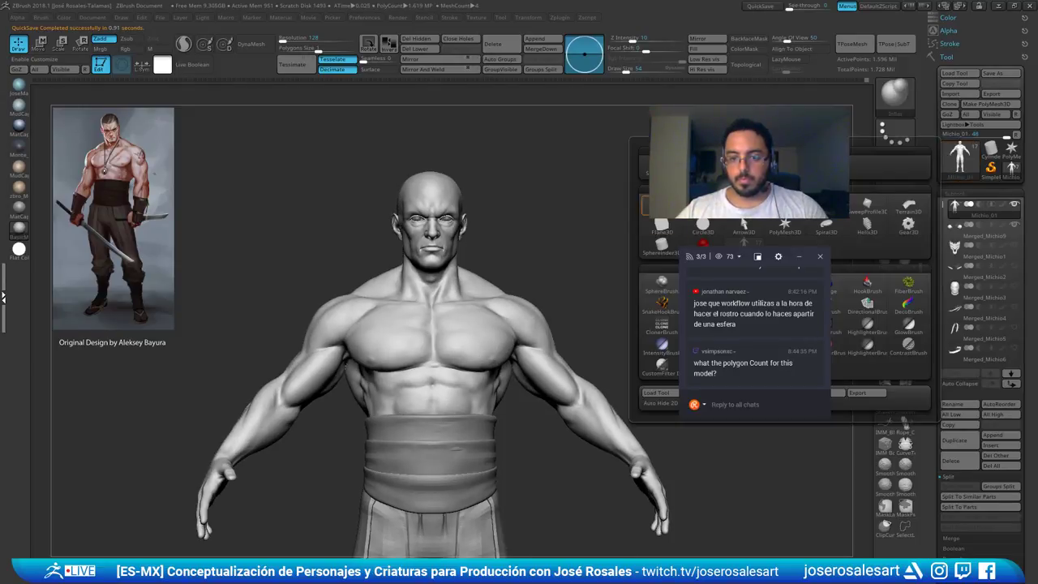
click(662, 205)
alt+drag(592, 220, 489, 197)
alt+drag(572, 204, 587, 179)
alt+drag(558, 143, 605, 192)
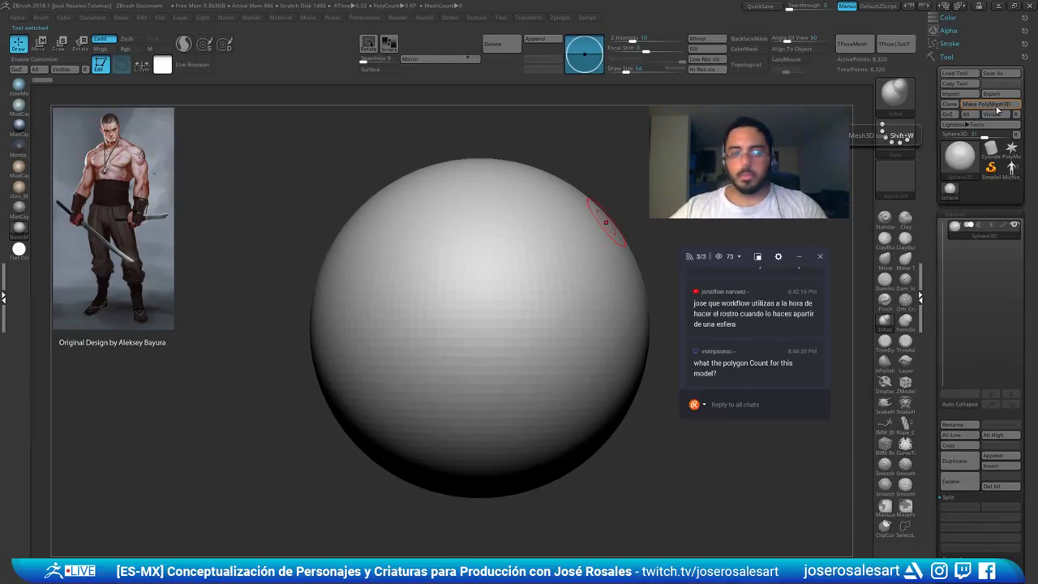
click(994, 105)
Pull the sphere's lower half down into a tapered jaw with the Move brush at draw size 109
ctrl+right_drag(441, 327, 413, 315)
alt+right_drag(412, 316, 436, 271)
key(bracketright)
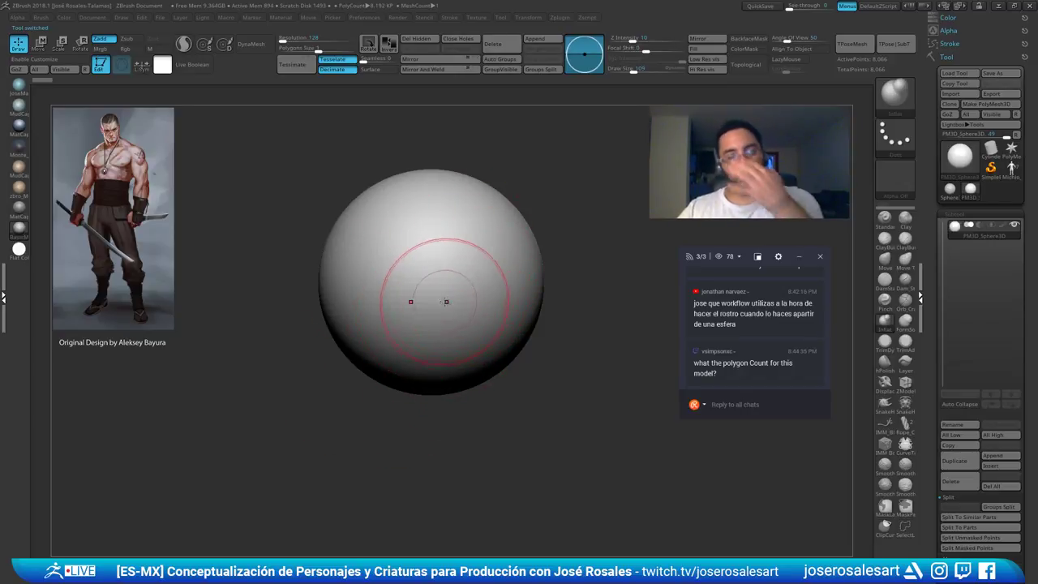
key(b)
key(m)
key(v)
mouse_move(429, 340)
ctrl+right_down()
mouse_move(405, 341)
mouse_move(409, 364)
ctrl+right_up()
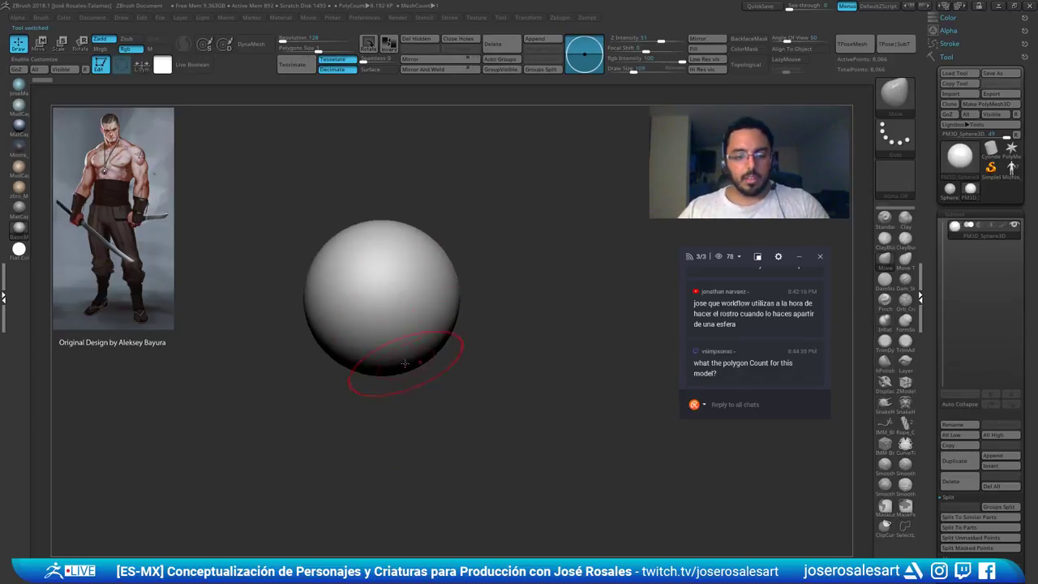
drag(407, 363, 415, 386)
key(ctrl+z)
shift+right_drag(469, 341, 435, 301)
alt+right_drag(497, 277, 565, 275)
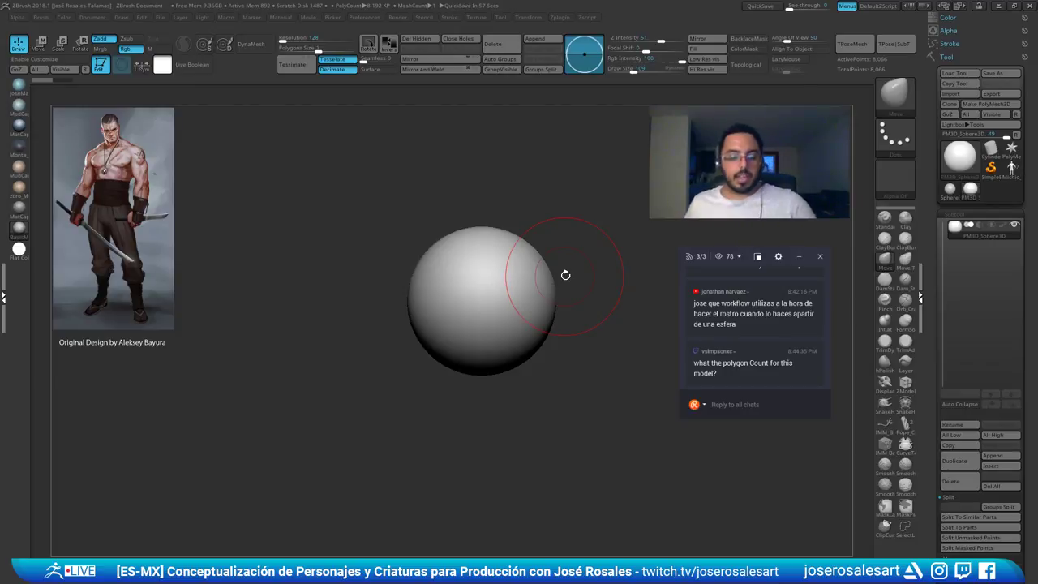
alt+right_drag(489, 290, 381, 269)
key(1)
mouse_move(405, 336)
alt+right_down()
mouse_move(490, 335)
mouse_move(462, 342)
alt+right_up()
Build up the front of the lower face and the chin with ClayBuildup strokes
mouse_move(419, 335)
mouse_down()
mouse_move(477, 333)
mouse_move(478, 321)
mouse_up()
right_drag(475, 316, 445, 329)
drag(445, 329, 475, 337)
right_drag(475, 337, 496, 325)
mouse_move(451, 319)
mouse_down()
mouse_move(480, 326)
mouse_move(505, 352)
mouse_up()
right_drag(505, 352, 531, 341)
drag(534, 344, 511, 356)
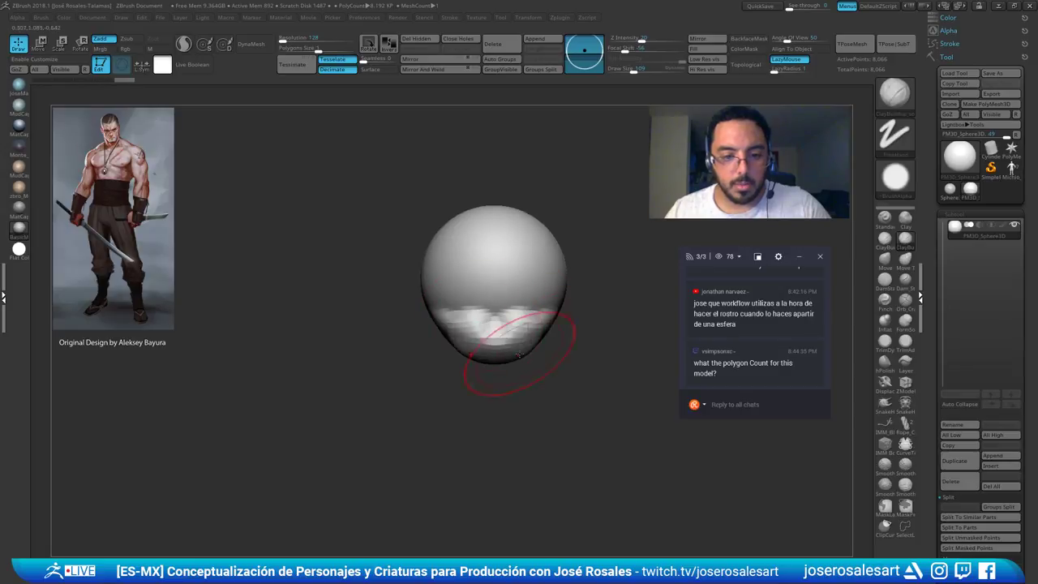
right_drag(510, 355, 481, 350)
right_drag(547, 338, 520, 353)
mouse_move(551, 329)
mouse_down()
mouse_move(582, 345)
mouse_move(532, 365)
mouse_up()
Add volume to the jaw and cheek area, working from the chin outward
right_drag(505, 374, 536, 363)
drag(542, 332, 517, 365)
drag(545, 348, 517, 368)
mouse_move(504, 356)
right_down()
mouse_move(529, 343)
mouse_move(527, 356)
right_up()
drag(541, 342, 519, 365)
right_drag(510, 355, 538, 336)
mouse_move(551, 319)
mouse_down()
mouse_move(511, 316)
mouse_move(560, 290)
mouse_move(507, 333)
mouse_up()
right_drag(527, 324, 481, 326)
Block in the flat side planes of the skull and the cheekbones, smoothing the transition at the temple
mouse_move(361, 291)
right_down()
mouse_move(412, 287)
mouse_move(357, 305)
mouse_move(381, 293)
right_up()
mouse_move(406, 269)
mouse_down()
mouse_move(369, 293)
mouse_move(403, 312)
mouse_move(389, 303)
mouse_up()
mouse_move(420, 297)
right_down()
mouse_move(400, 294)
mouse_move(422, 300)
right_up()
mouse_move(408, 315)
mouse_down()
mouse_move(391, 317)
mouse_move(387, 334)
mouse_up()
right_drag(389, 324, 417, 322)
drag(367, 320, 366, 344)
mouse_move(426, 316)
right_down()
mouse_move(390, 310)
mouse_move(442, 302)
right_up()
drag(412, 271, 360, 331)
right_drag(389, 328, 411, 338)
mouse_move(406, 316)
mouse_down()
mouse_move(379, 348)
mouse_move(389, 334)
mouse_up()
right_drag(397, 320, 438, 306)
shift+drag(393, 296, 398, 349)
Carve the eye sockets into the head with a smaller ClayBuildup brush
mouse_move(397, 349)
right_down()
mouse_move(357, 357)
mouse_move(384, 354)
right_up()
mouse_move(455, 326)
ctrl+right_down()
mouse_move(465, 308)
mouse_move(466, 322)
ctrl+right_up()
mouse_move(461, 332)
shift+mouse_down()
mouse_move(474, 326)
mouse_move(444, 329)
shift+mouse_up()
right_drag(444, 329, 405, 328)
key(s)
mouse_move(447, 319)
mouse_down()
mouse_move(437, 322)
mouse_move(448, 321)
mouse_up()
shift+right_drag(463, 325, 455, 322)
alt+drag(454, 322, 443, 323)
right_drag(447, 326, 469, 319)
key(s)
drag(475, 316, 467, 315)
right_drag(391, 330, 444, 321)
mouse_move(414, 312)
alt+mouse_down()
mouse_move(430, 301)
mouse_move(412, 314)
mouse_move(418, 294)
alt+mouse_up()
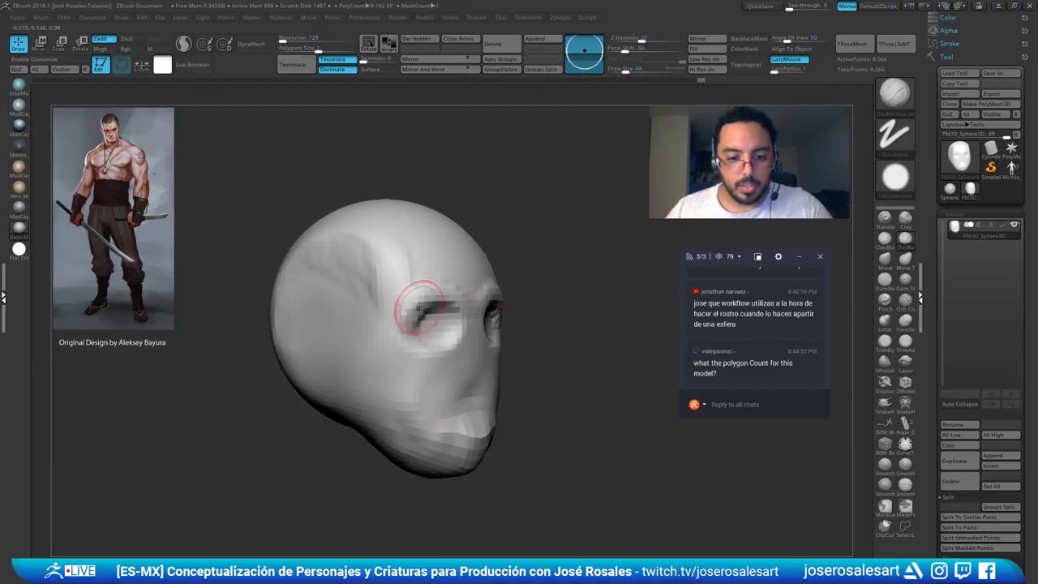
Shape the cheekbone under the eye socket and the side of the jaw with a larger brush
right_drag(423, 338, 410, 343)
mouse_move(410, 343)
mouse_down()
mouse_move(423, 360)
mouse_move(409, 352)
mouse_up()
mouse_move(397, 355)
right_down()
mouse_move(438, 351)
mouse_move(438, 381)
right_up()
mouse_move(438, 381)
right_down()
mouse_move(394, 384)
mouse_move(379, 373)
mouse_move(377, 349)
right_up()
mouse_move(357, 423)
right_down()
mouse_move(381, 389)
mouse_move(368, 329)
mouse_move(429, 375)
mouse_move(406, 313)
right_up()
key(bracketright)
mouse_move(406, 314)
mouse_down()
mouse_move(390, 353)
mouse_move(453, 397)
mouse_up()
drag(403, 348, 420, 376)
mouse_move(406, 389)
right_down()
mouse_move(372, 381)
mouse_move(406, 373)
mouse_move(424, 349)
right_up()
Adjust the cheek and jaw proportions with the Move brush and smooth the surface
key(b)
key(m)
key(v)
key(bracketleft)
mouse_move(422, 324)
mouse_down()
mouse_move(434, 331)
mouse_move(424, 330)
mouse_up()
right_drag(421, 332, 441, 355)
shift+drag(415, 317, 437, 344)
Build up the jaw muscle below the cheekbone and the cheek beside the nose with ClayBuildup
key(b)
key(c)
key(b)
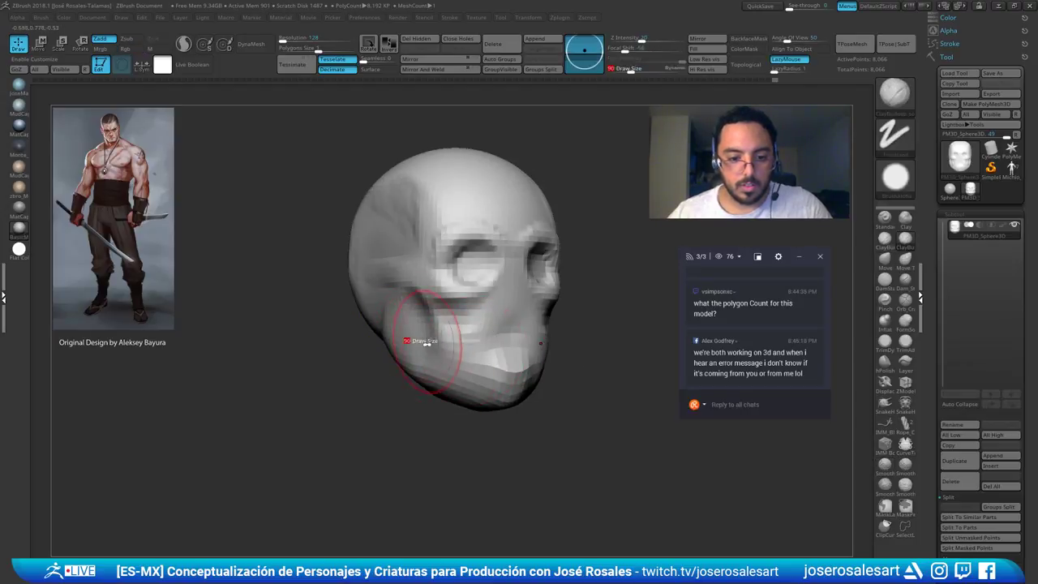
key(bracketleft)
right_drag(426, 343, 446, 336)
drag(398, 329, 408, 370)
shift+right_drag(478, 363, 451, 359)
drag(475, 312, 478, 332)
Block in the nose bridge, the nose base and the muzzle below it with ClayBuildup at draw size 48
key(bracketleft)
right_drag(516, 325, 537, 309)
drag(531, 315, 490, 328)
drag(518, 269, 518, 314)
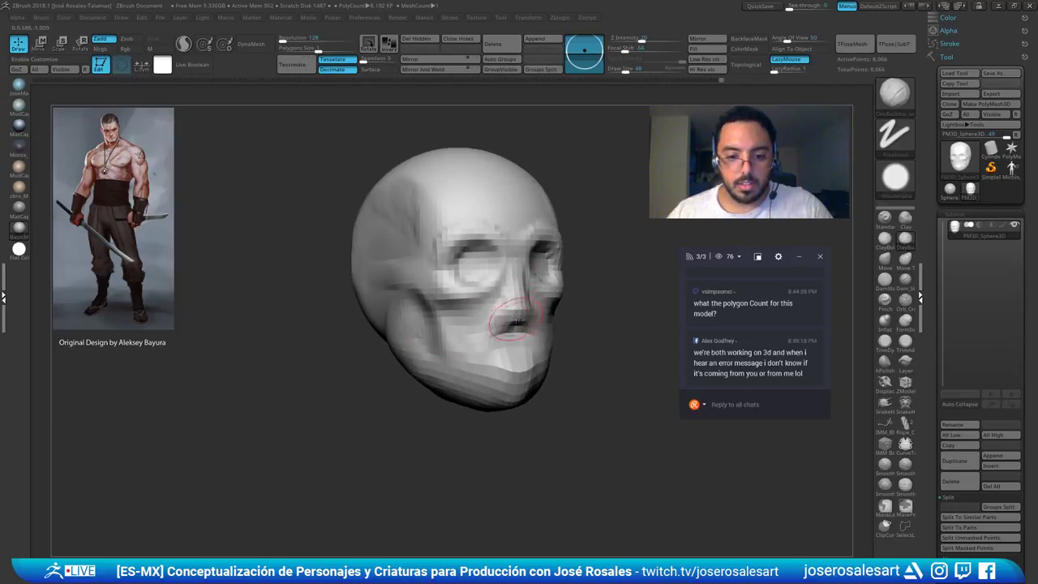
right_drag(525, 321, 492, 326)
drag(528, 326, 535, 346)
right_drag(501, 332, 531, 337)
drag(522, 337, 530, 346)
right_drag(515, 359, 442, 345)
Enable Sculptris Pro and rough in the mouth area below the nose
ctrl+right_drag(441, 345, 454, 381)
click(182, 50)
right_drag(494, 327, 397, 348)
key(space)
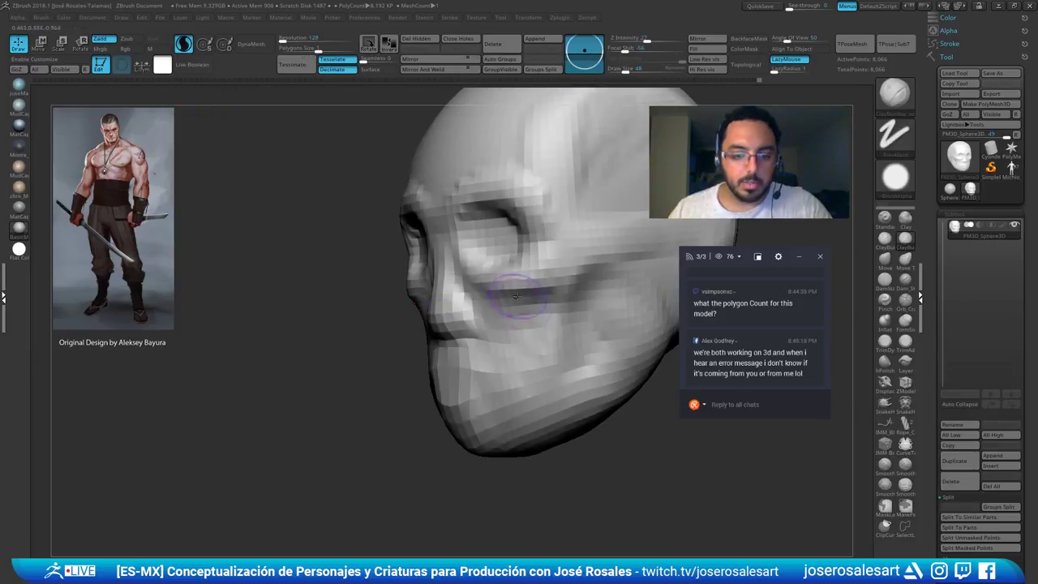
right_drag(518, 304, 424, 370)
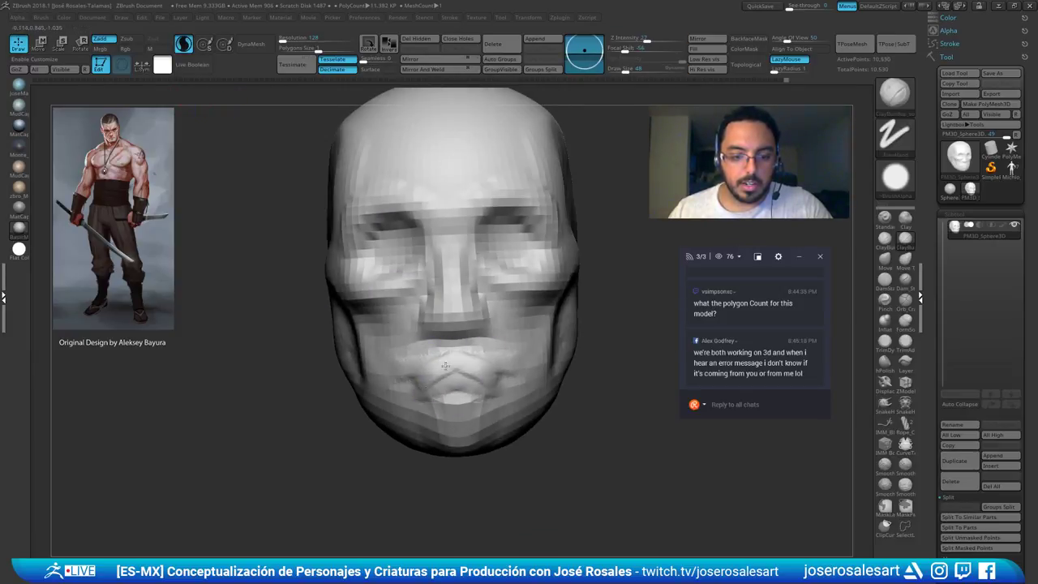
shift+drag(447, 372, 455, 374)
mouse_move(455, 374)
right_down()
mouse_move(487, 378)
mouse_move(450, 371)
right_up()
Smooth the mouth area and carve the line between the lips with the DamStandard brush
ctrl+right_drag(450, 371, 454, 393)
key(b)
key(d)
key(s)
shift+drag(462, 374, 464, 382)
right_drag(463, 382, 446, 376)
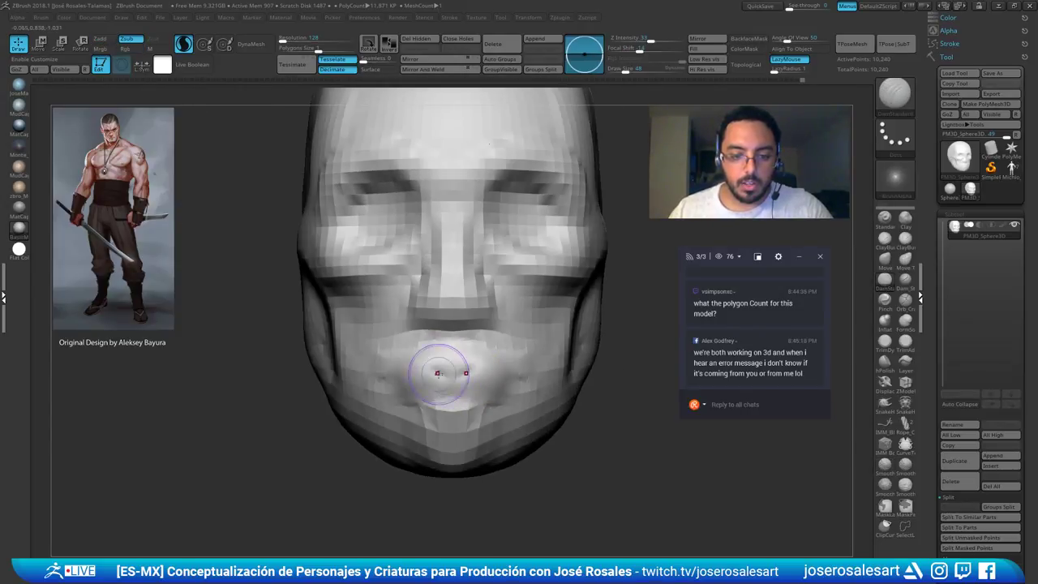
mouse_move(439, 370)
mouse_down()
mouse_move(428, 364)
mouse_move(493, 353)
mouse_move(473, 351)
mouse_up()
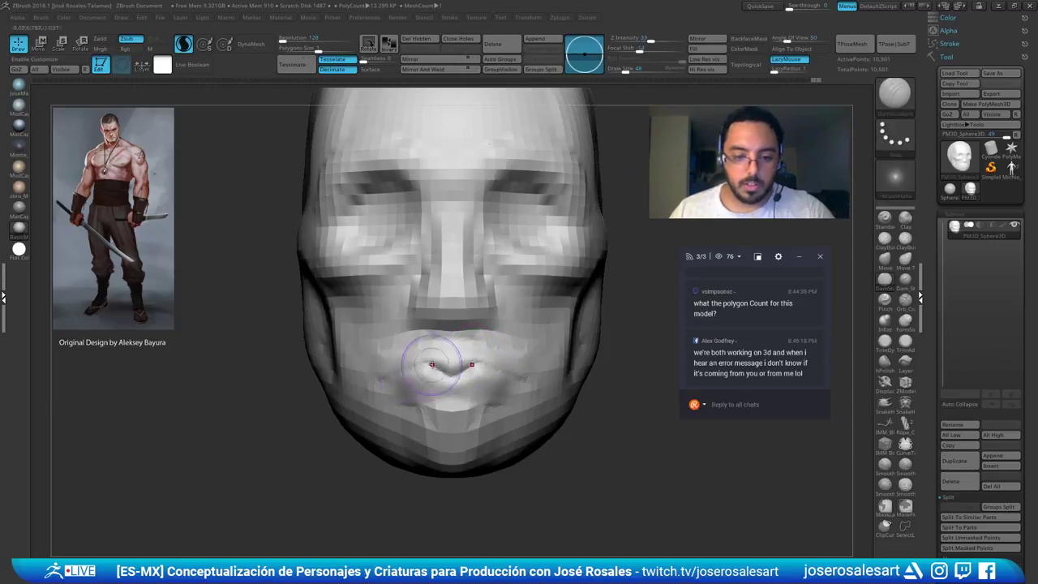
drag(440, 371, 459, 405)
Build up the volume of the upper and lower lips with ClayBuildup, reducing the brush size
key(b)
key(c)
key(b)
key(s)
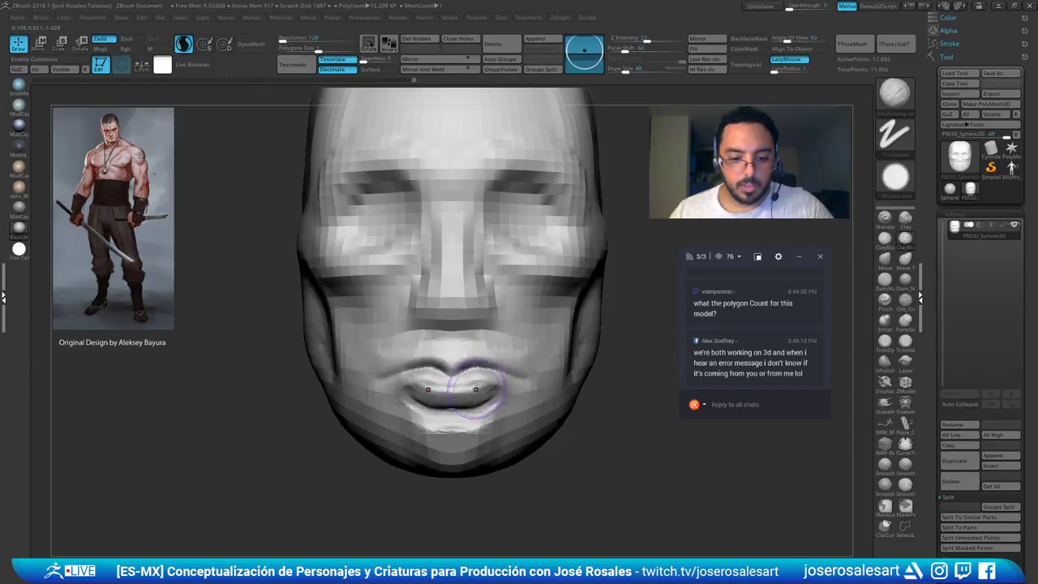
key(s)
drag(454, 374, 448, 374)
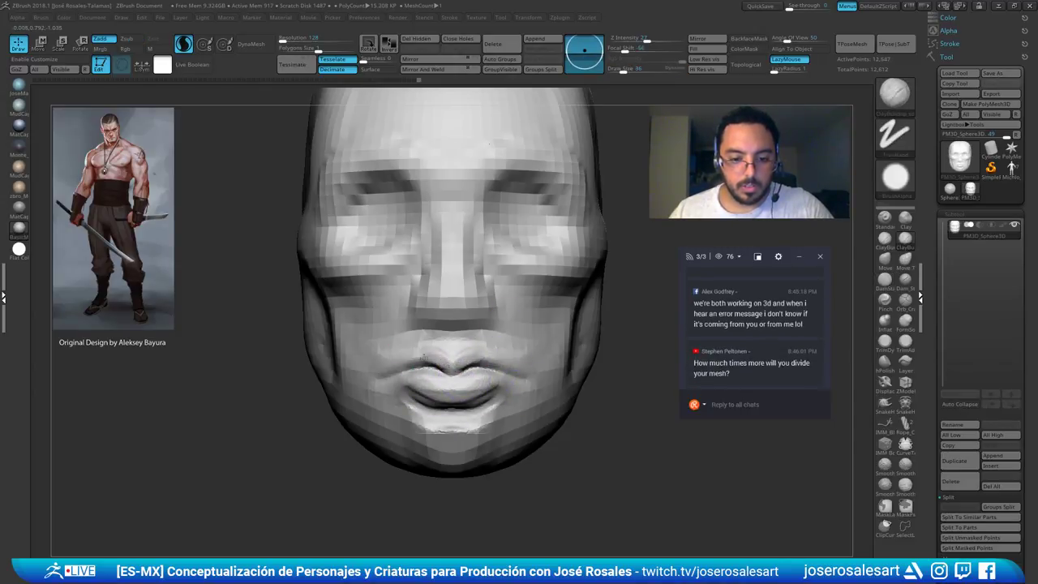
Extend the upper lip out to the corners of the mouth
right_drag(377, 365, 437, 362)
key(s)
drag(438, 361, 431, 361)
drag(387, 365, 407, 359)
right_drag(426, 362, 431, 364)
Refine the centre of the upper lip and its edge along the mouth line with ClayBuildup at draw size 45
key(s)
drag(431, 364, 428, 364)
ctrl+right_drag(431, 364, 520, 308)
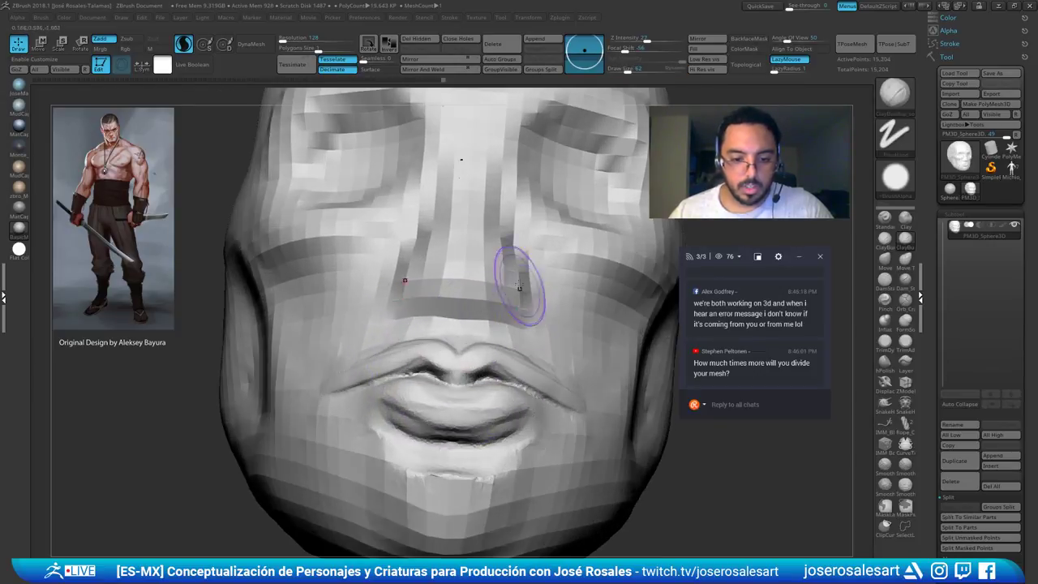
drag(429, 354, 432, 359)
key(s)
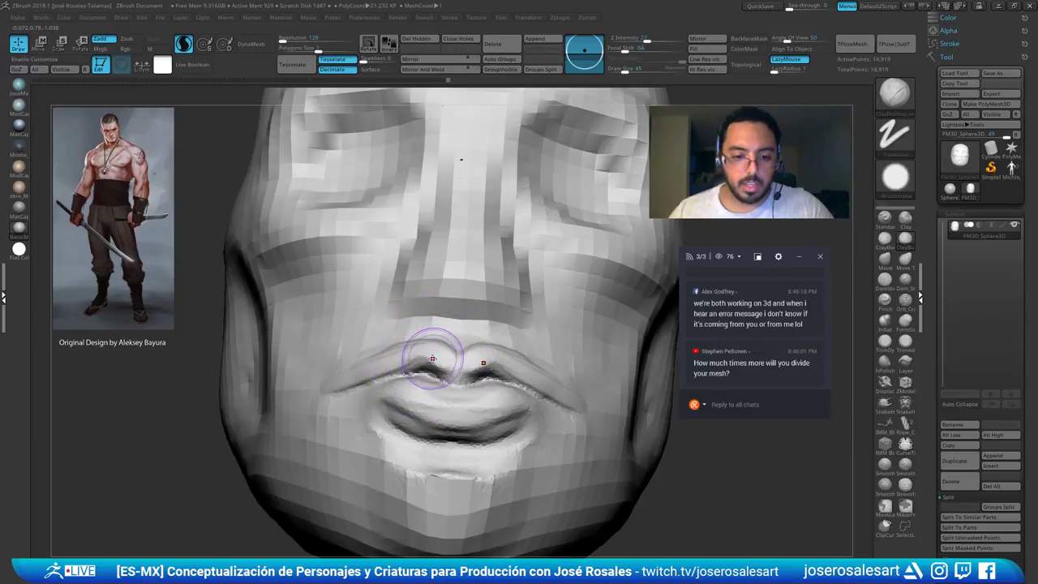
right_drag(454, 365, 449, 377)
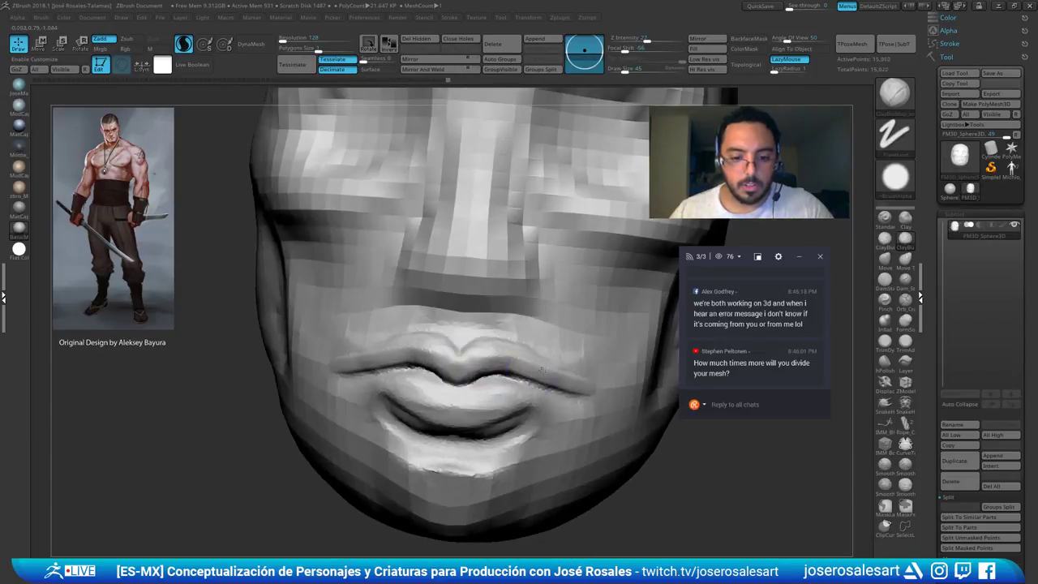
Smooth the upper lip area and build up the space between nose and upper lip with ClayBuildup at draw size 30
ctrl+right_drag(544, 359, 519, 389)
right_drag(454, 373, 491, 364)
shift+drag(490, 363, 484, 369)
mouse_move(519, 364)
right_down()
mouse_move(480, 360)
mouse_move(491, 349)
mouse_move(482, 330)
right_up()
key(s)
drag(479, 344, 474, 343)
drag(476, 341, 484, 346)
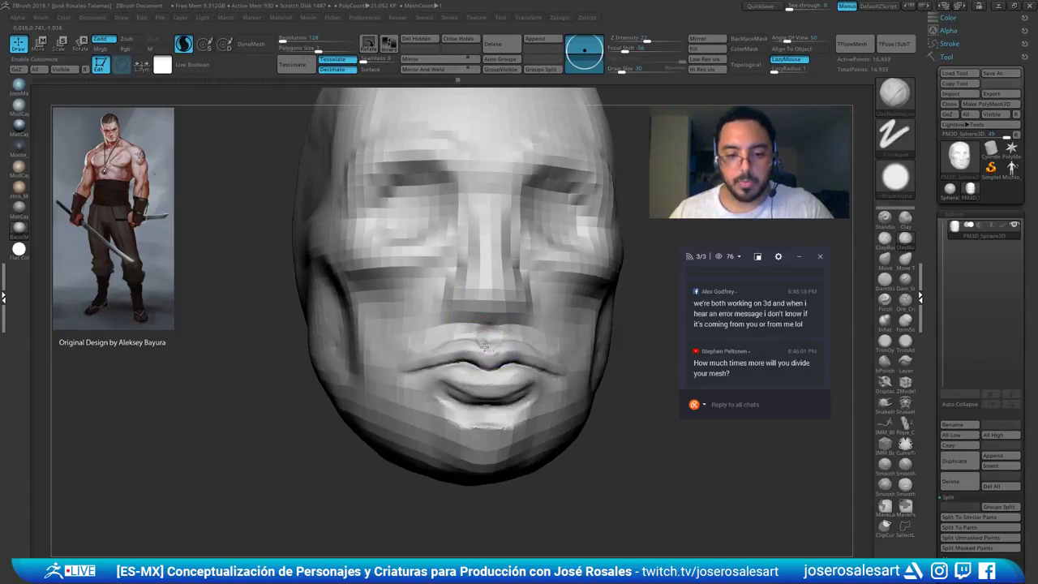
Smooth the transitions from the mouth into the cheeks and chin on both sides of the face
ctrl+right_drag(454, 346, 424, 362)
shift+drag(438, 356, 457, 345)
right_drag(457, 345, 454, 373)
shift+drag(446, 369, 438, 374)
mouse_move(389, 377)
right_down()
mouse_move(431, 381)
mouse_move(413, 379)
right_up()
shift+drag(413, 378, 405, 374)
right_drag(422, 377, 341, 379)
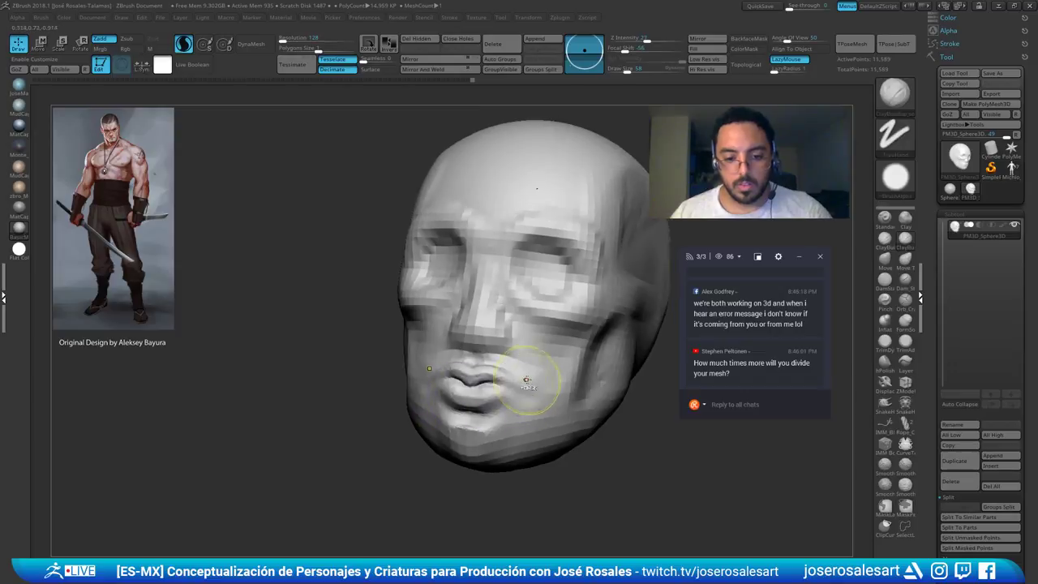
shift+drag(528, 378, 523, 387)
mouse_move(445, 398)
right_down()
mouse_move(470, 405)
mouse_move(442, 386)
mouse_move(494, 377)
right_up()
Refine the corner of the mouth and the side of the lower lip with ClayBuildup at a readjusted brush size
key(b)
key(d)
key(s)
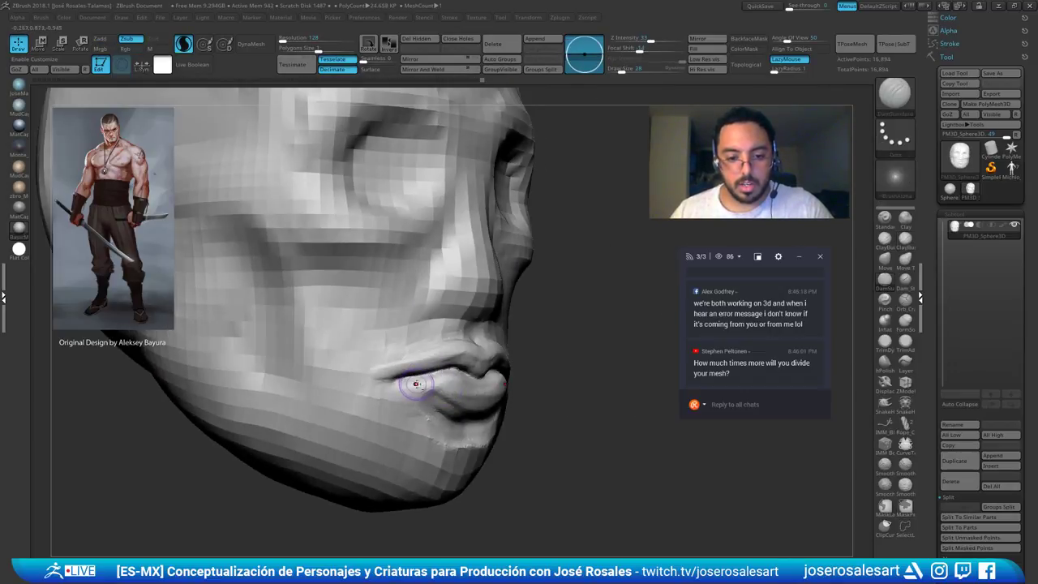
key(b)
key(c)
key(b)
key(s)
mouse_move(419, 387)
ctrl+right_down()
mouse_move(419, 308)
mouse_move(379, 344)
mouse_move(398, 351)
ctrl+right_up()
right_click(379, 345)
drag(455, 400, 485, 395)
Build up the bridge and rounded tip of the nose with ClayBuildup at draw size 42
right_drag(405, 340, 463, 324)
key(s)
key(s)
drag(463, 324, 472, 295)
right_drag(473, 294, 441, 284)
mouse_move(479, 248)
mouse_down()
mouse_move(495, 261)
mouse_move(490, 252)
mouse_up()
drag(510, 303, 501, 293)
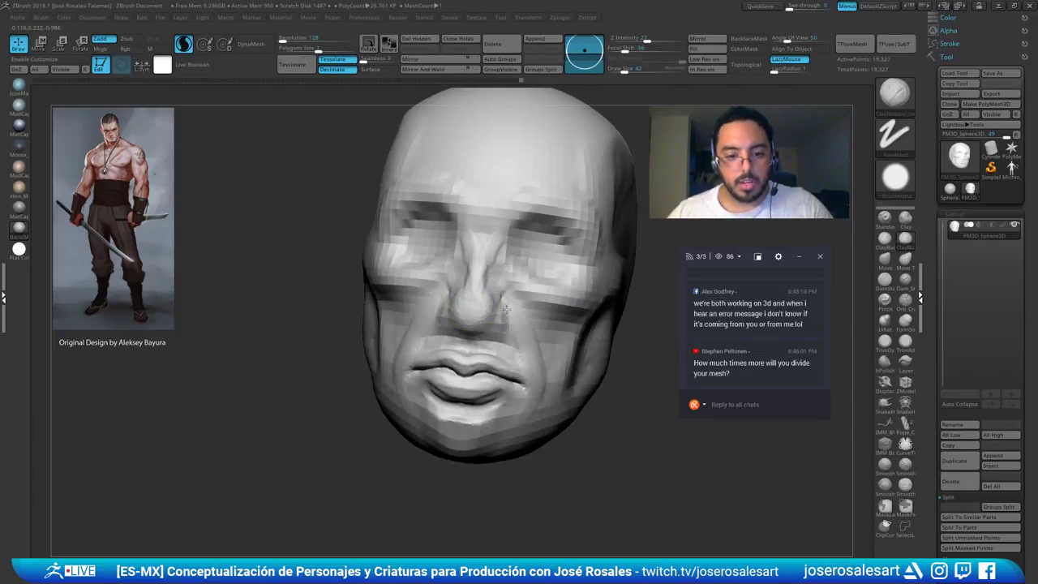
Shape the nose wings, the sides of the tip and the underside of the nose with ClayBuildup
right_drag(535, 320, 491, 313)
drag(466, 307, 464, 331)
right_drag(475, 325, 535, 326)
drag(459, 313, 462, 290)
mouse_move(464, 333)
right_down()
mouse_move(509, 329)
mouse_move(484, 279)
right_up()
drag(496, 302, 509, 311)
mouse_move(538, 321)
right_down()
mouse_move(490, 321)
mouse_move(519, 318)
right_up()
drag(472, 304, 498, 326)
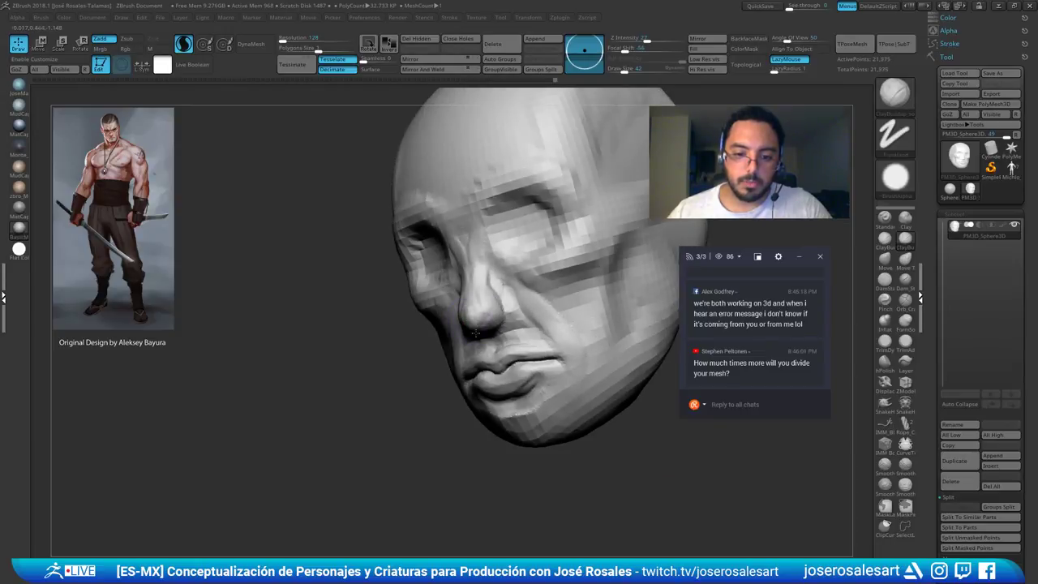
right_drag(496, 323, 531, 308)
drag(470, 302, 486, 309)
Sculpt the inside of the eye sockets and their inner corners with ClayBuildup
right_drag(458, 323, 403, 272)
mouse_move(404, 264)
mouse_down()
mouse_move(384, 268)
mouse_move(440, 273)
mouse_up()
right_drag(440, 274, 463, 268)
mouse_move(433, 231)
mouse_down()
mouse_move(417, 244)
mouse_move(405, 224)
mouse_move(430, 235)
mouse_up()
right_drag(357, 255, 381, 258)
mouse_move(427, 251)
mouse_down()
mouse_move(416, 237)
mouse_move(356, 237)
mouse_move(365, 303)
mouse_move(405, 275)
mouse_move(378, 244)
mouse_move(394, 243)
mouse_up()
mouse_move(406, 277)
right_down()
mouse_move(375, 264)
mouse_move(389, 257)
right_up()
Smooth the eye sockets into rounded hollows, enlarging the brush and reworking their edges
shift+drag(478, 214, 488, 230)
shift+right_drag(454, 235, 409, 234)
mouse_move(398, 250)
mouse_down()
mouse_move(358, 250)
mouse_move(377, 269)
mouse_move(387, 271)
mouse_move(386, 259)
mouse_up()
key(bracketright)
key(s)
right_drag(357, 263, 398, 266)
shift+drag(398, 267, 388, 276)
right_drag(446, 287, 402, 290)
Refine the side of the nose with ClayBuildup and carve the crease around its wing with DamStandard
drag(451, 283, 445, 294)
right_drag(445, 294, 480, 286)
drag(425, 312, 417, 336)
key(b)
key(d)
key(s)
right_drag(480, 322, 437, 308)
mouse_move(455, 305)
mouse_down()
mouse_move(489, 334)
mouse_move(470, 321)
mouse_up()
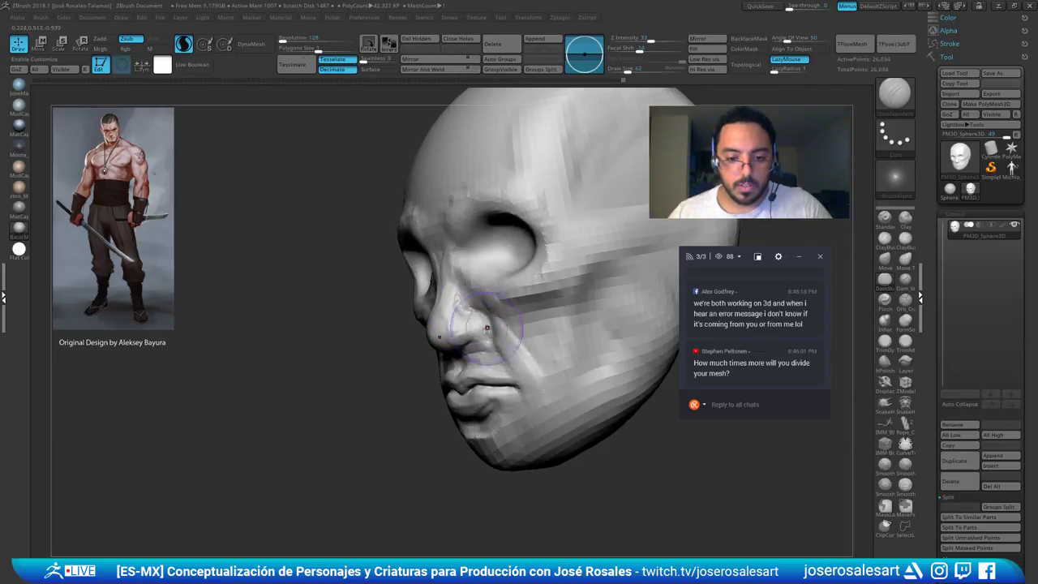
Carve the nasolabial fold from the nose wing down past the corner of the mouth with DamStandard
right_drag(470, 321, 513, 326)
key(s)
mouse_move(426, 316)
mouse_down()
mouse_move(442, 311)
mouse_move(393, 391)
mouse_up()
key(s)
drag(416, 341, 396, 403)
ctrl+right_drag(406, 397, 405, 365)
right_drag(405, 365, 363, 361)
Build up the cheek next to the nasolabial fold with ClayBuildup
key(b)
key(c)
key(b)
right_drag(583, 253, 541, 250)
mouse_move(618, 203)
mouse_down()
mouse_move(486, 352)
mouse_move(428, 382)
mouse_move(488, 311)
mouse_up()
drag(454, 345, 473, 354)
Sculpt the area around the mouth corner and lower lip with ClayBuildup at an adjusted brush size
ctrl+right_drag(474, 354, 453, 376)
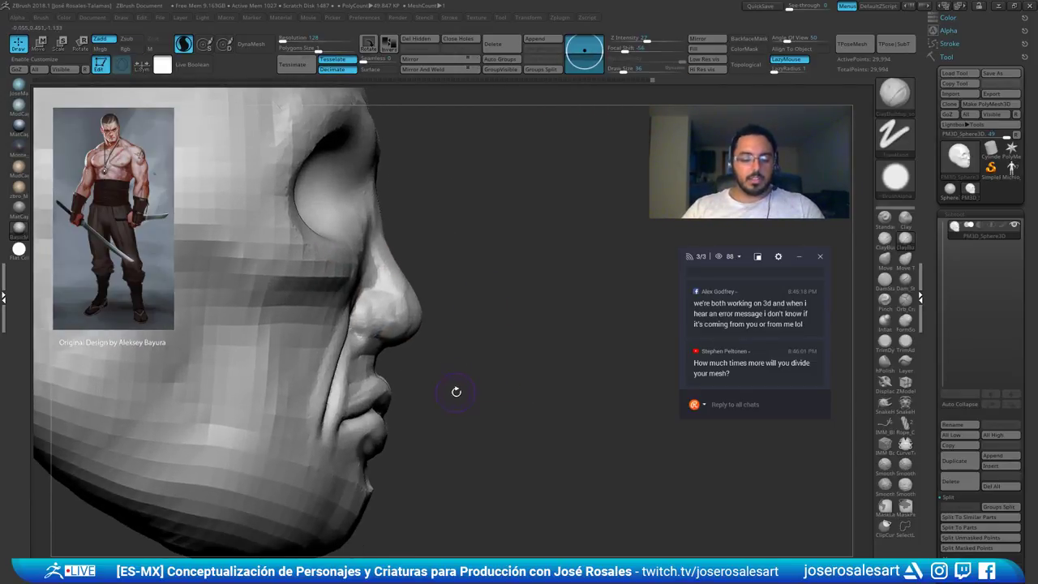
drag(454, 392, 379, 381)
right_drag(379, 412, 348, 395)
key(s)
drag(347, 394, 352, 394)
drag(348, 384, 342, 407)
right_drag(344, 407, 363, 405)
ctrl+right_drag(363, 406, 362, 384)
drag(363, 381, 424, 362)
Reshape the chin and lower jawline in profile with the Move brush
key(b)
key(m)
key(v)
key(s)
ctrl+right_drag(424, 362, 364, 424)
drag(354, 404, 344, 396)
drag(274, 409, 261, 403)
Adjust the side of the head, the nose tip and the chin profile with a resized Move brush
key(s)
drag(227, 360, 193, 345)
drag(383, 317, 389, 325)
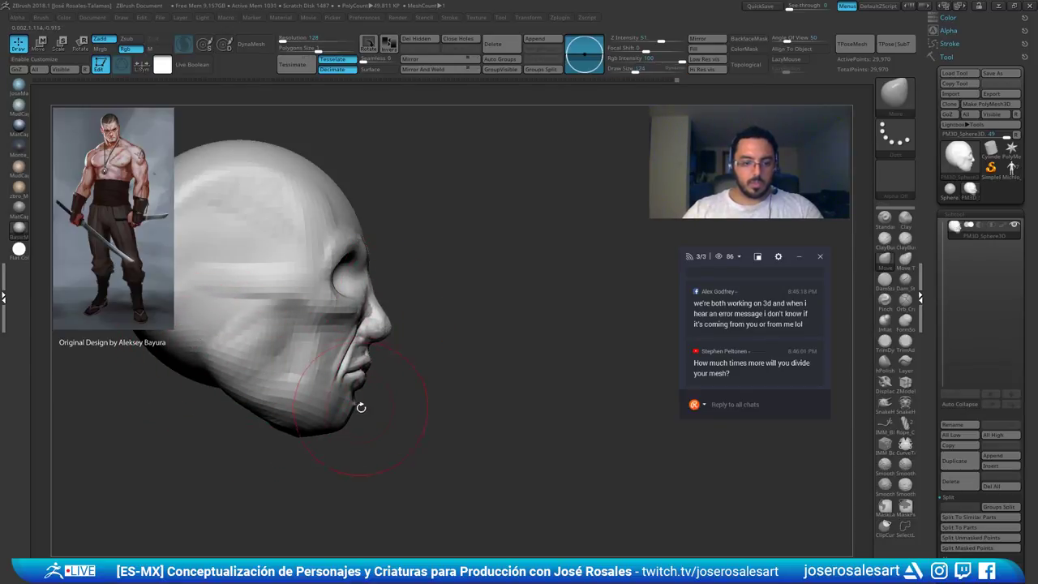
drag(356, 428, 359, 430)
drag(422, 436, 336, 413)
drag(478, 434, 388, 412)
Build up the chin and the area below the lower lip with ClayBuildup
key(b)
key(c)
key(b)
key(bracketright)
drag(422, 454, 470, 454)
drag(376, 405, 359, 418)
mouse_move(292, 442)
mouse_down()
mouse_move(368, 422)
mouse_move(322, 409)
mouse_up()
drag(389, 454, 305, 456)
drag(348, 407, 359, 411)
Shape the cheek and the fold running beside the mouth towards the chin with a smaller ClayBuildup brush
mouse_move(308, 454)
alt+mouse_down()
mouse_move(262, 398)
mouse_move(318, 417)
alt+mouse_up()
key(bracketleft)
mouse_move(308, 354)
mouse_down()
mouse_move(293, 403)
mouse_move(299, 384)
mouse_move(334, 405)
mouse_up()
drag(312, 454, 292, 432)
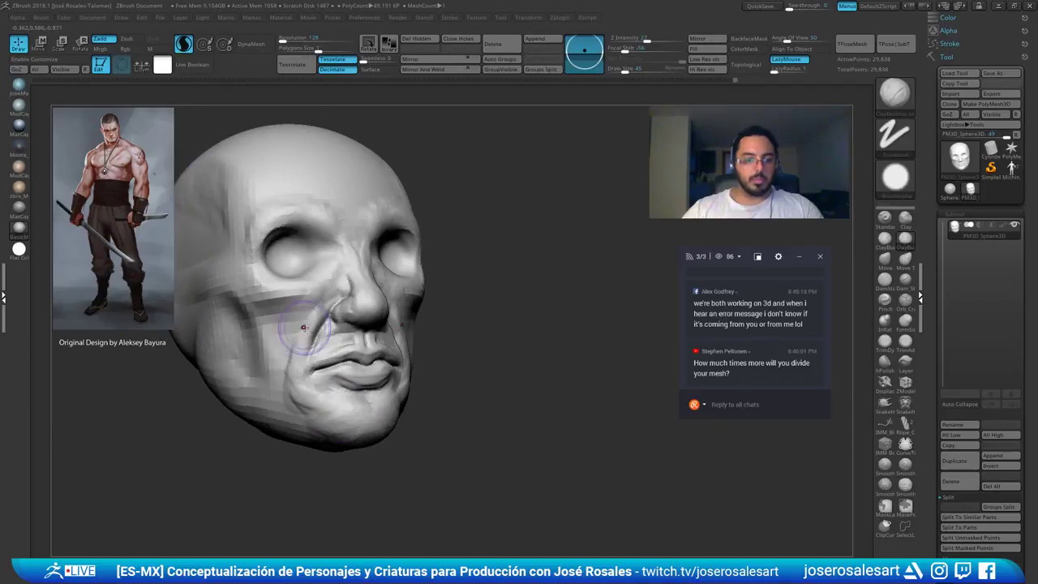
drag(288, 377, 331, 400)
Refine the area beside the nose bridge and smooth it with the brush enlarged to draw size 62
drag(462, 397, 373, 389)
drag(420, 304, 425, 311)
right_drag(425, 311, 405, 318)
key(bracketright)
key(bracketright)
key(bracketright)
key(bracketright)
key(bracketright)
mouse_move(415, 296)
shift+mouse_down()
mouse_move(417, 313)
mouse_move(425, 309)
shift+mouse_up()
right_drag(426, 309, 432, 310)
Rework the nose from bridge to tip and smooth its surface
ctrl+drag(433, 305, 428, 311)
right_drag(429, 311, 383, 312)
mouse_move(431, 305)
mouse_down()
mouse_move(438, 339)
mouse_move(433, 327)
mouse_move(426, 348)
mouse_up()
mouse_move(426, 349)
ctrl+right_down()
mouse_move(405, 332)
mouse_move(446, 334)
ctrl+right_up()
shift+drag(442, 336, 438, 356)
drag(582, 334, 635, 319)
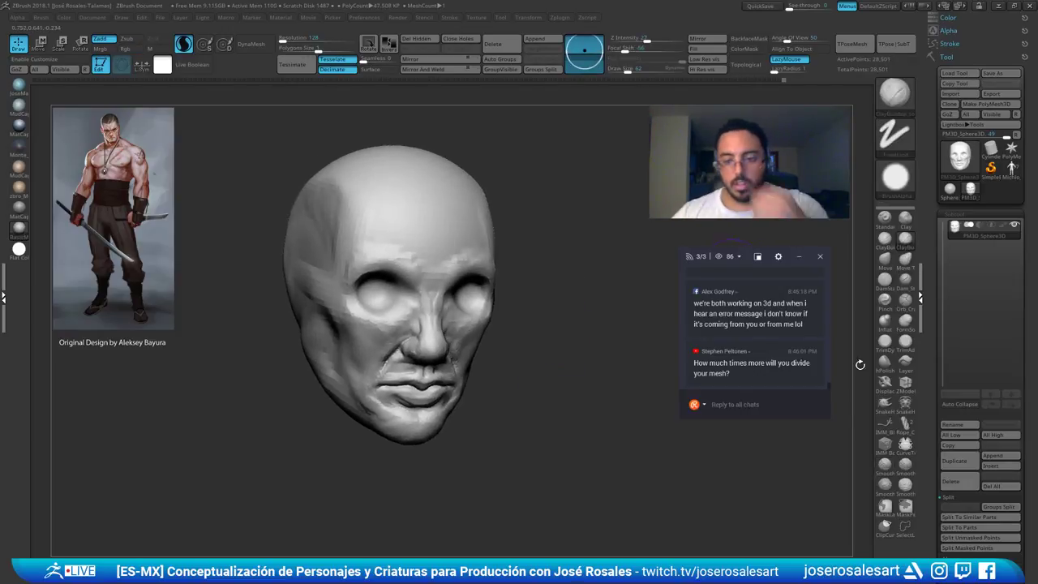
scroll(825, 386, up, 4)
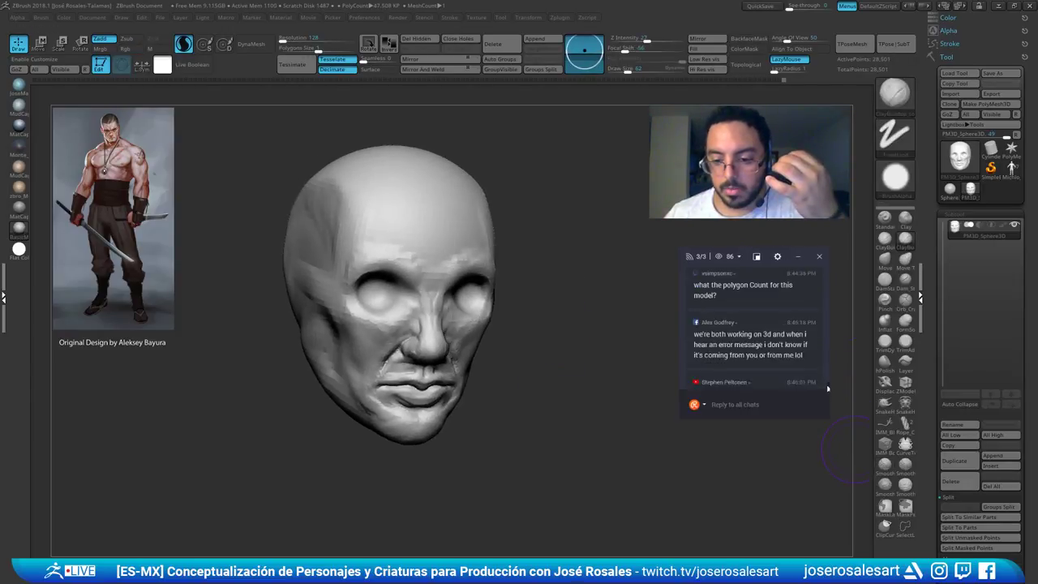
scroll(754, 341, down, 5)
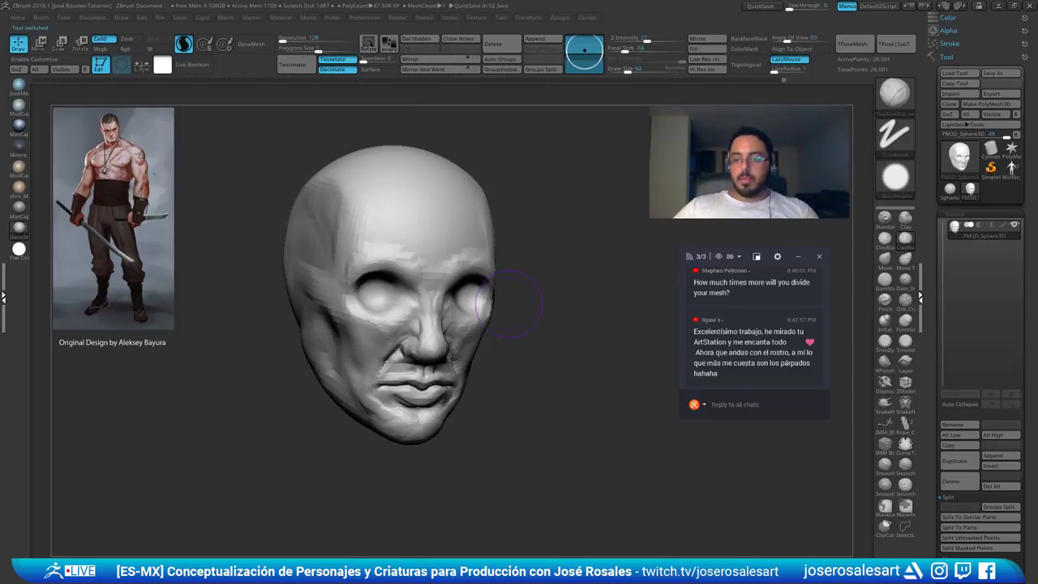
Switch from the demo head back to the full swordsman figure and frame its chest and shoulders from the front
click(1011, 168)
shift+drag(535, 308, 568, 308)
mouse_move(568, 268)
alt+mouse_down()
mouse_move(567, 324)
mouse_move(502, 338)
alt+mouse_up()
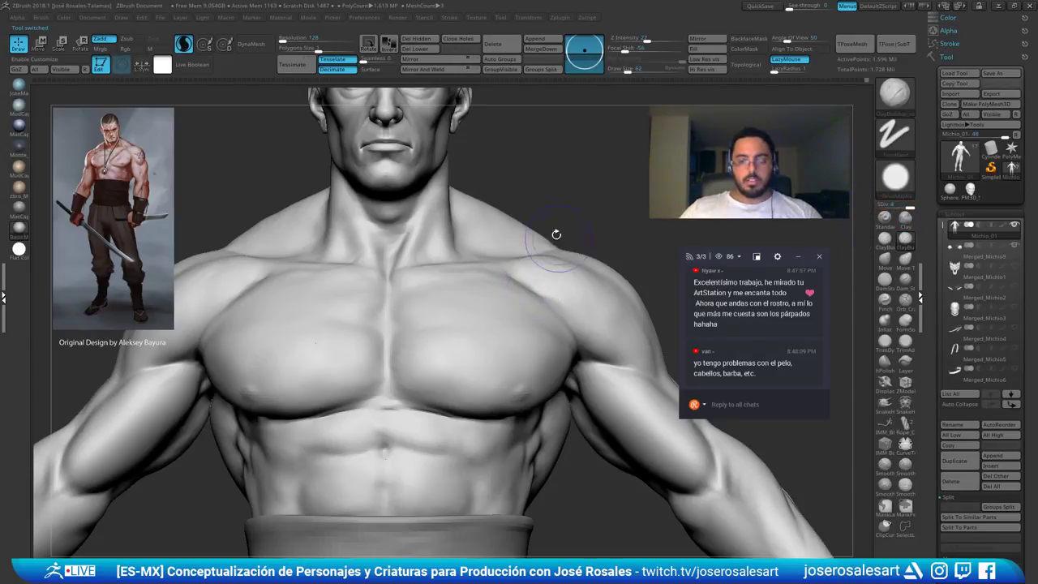
Examine the swordsman's neck, shoulders, chest and back from several angles
mouse_move(560, 195)
mouse_down()
mouse_move(591, 210)
mouse_move(617, 202)
mouse_move(608, 208)
mouse_up()
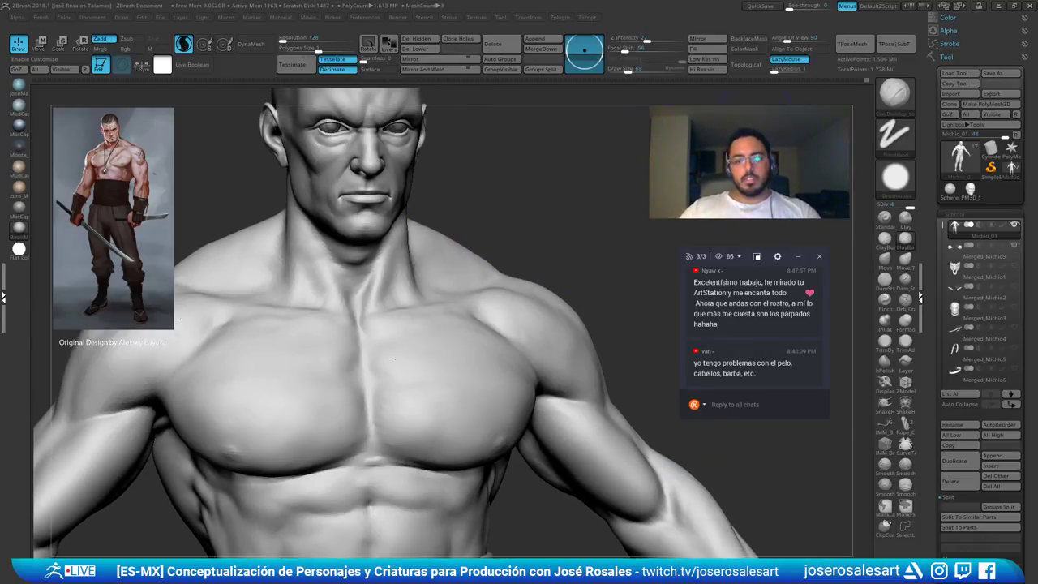
drag(501, 226, 450, 236)
drag(634, 200, 588, 214)
drag(519, 214, 555, 216)
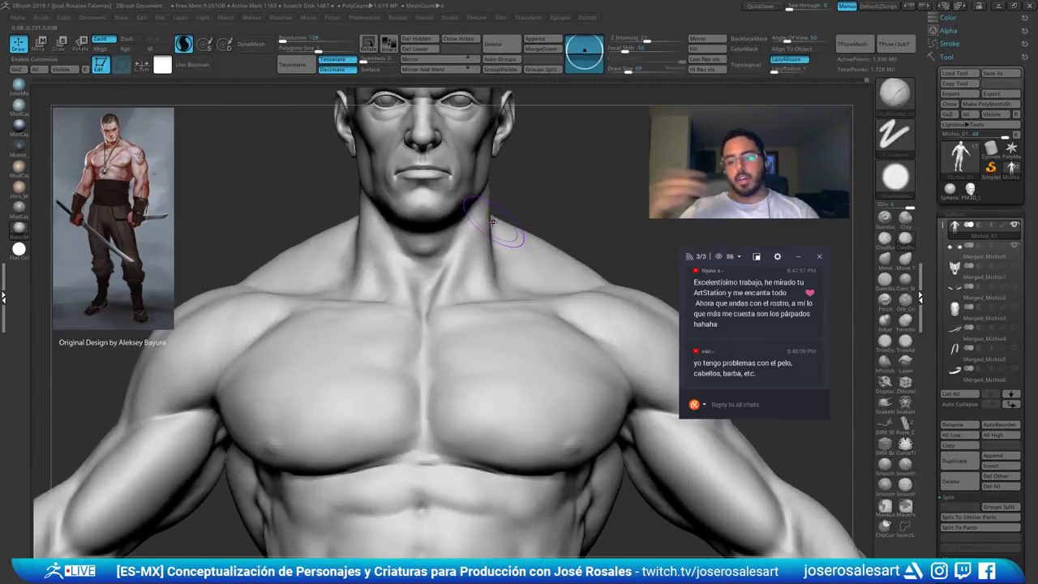
mouse_move(493, 186)
alt+mouse_down()
mouse_move(477, 188)
mouse_move(526, 201)
mouse_move(543, 269)
mouse_move(549, 233)
alt+mouse_up()
mouse_move(502, 254)
right_down()
mouse_move(472, 287)
mouse_move(556, 215)
mouse_move(505, 315)
mouse_move(517, 334)
right_up()
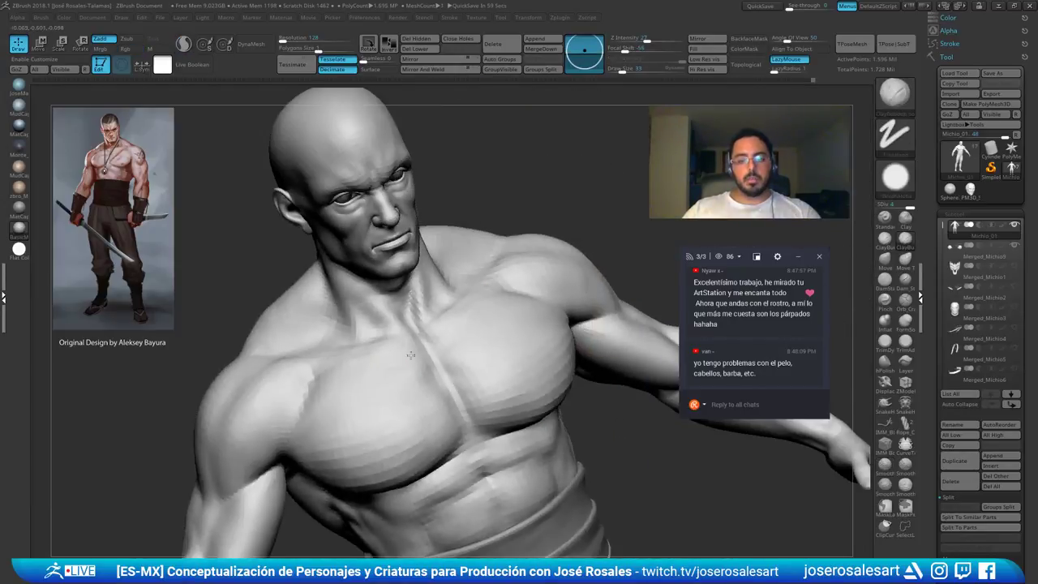
alt+right_drag(411, 355, 415, 370)
right_drag(383, 239, 425, 262)
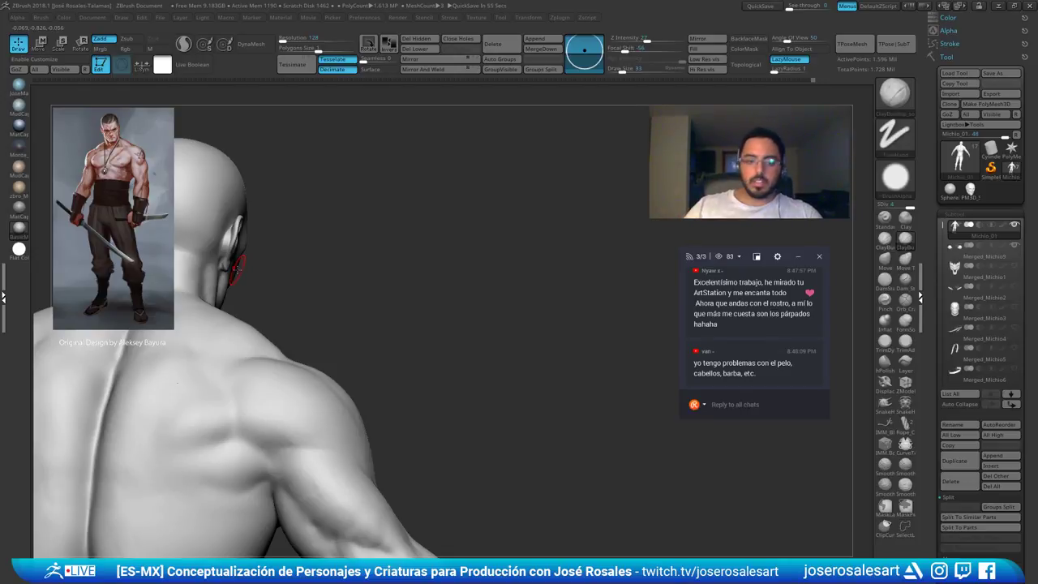
mouse_move(430, 353)
mouse_down()
mouse_move(414, 204)
mouse_move(357, 305)
mouse_up()
mouse_move(357, 305)
ctrl+right_down()
mouse_move(384, 368)
mouse_move(405, 276)
mouse_move(394, 304)
mouse_move(462, 301)
mouse_move(487, 365)
ctrl+right_up()
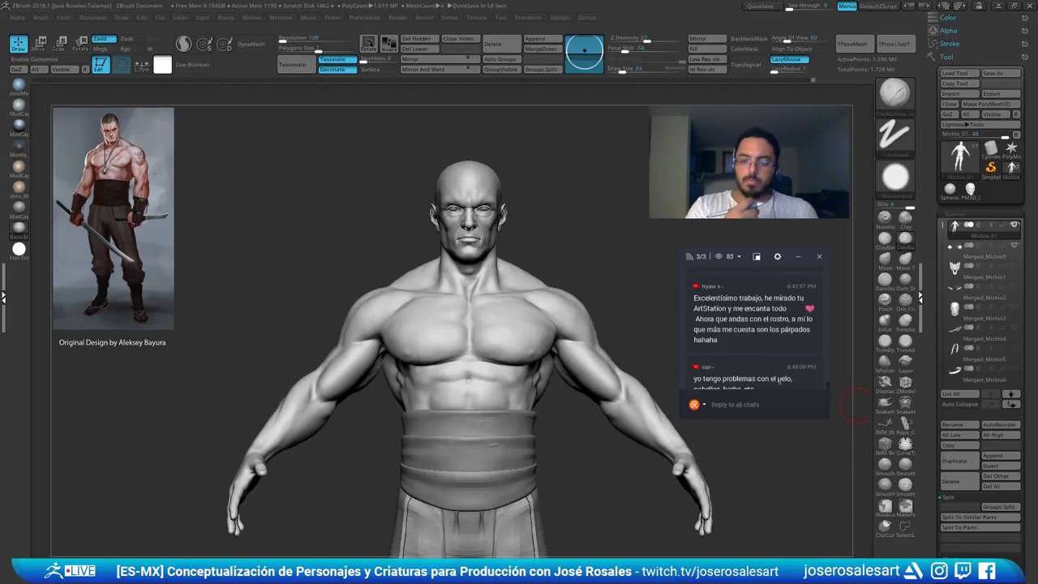
Frame the swordsman's eyes up close and lower the body mesh to subdivision level 3
drag(398, 236, 453, 202)
alt+drag(616, 190, 625, 227)
ctrl+right_drag(626, 227, 627, 263)
ctrl+right_drag(537, 202, 542, 253)
alt+right_drag(387, 172, 522, 173)
key(shift+f)
key(shift+f)
key(shift+d)
key(shift+d)
key(shift+d)
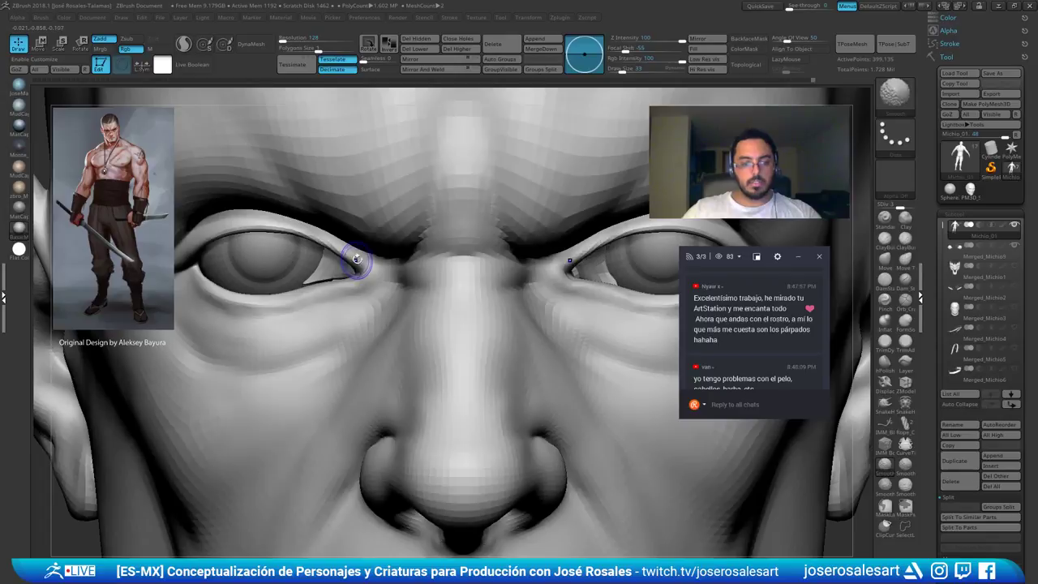
Raise the body mesh to subdivision level 4, frame the full figure from the front, and show the newest chat messages
ctrl+right_drag(359, 262, 360, 219)
mouse_move(360, 219)
right_down()
mouse_move(446, 223)
mouse_move(405, 276)
mouse_move(331, 235)
mouse_move(292, 243)
right_up()
key(d)
key(d)
key(d)
right_drag(492, 250, 368, 261)
right_drag(304, 282, 490, 264)
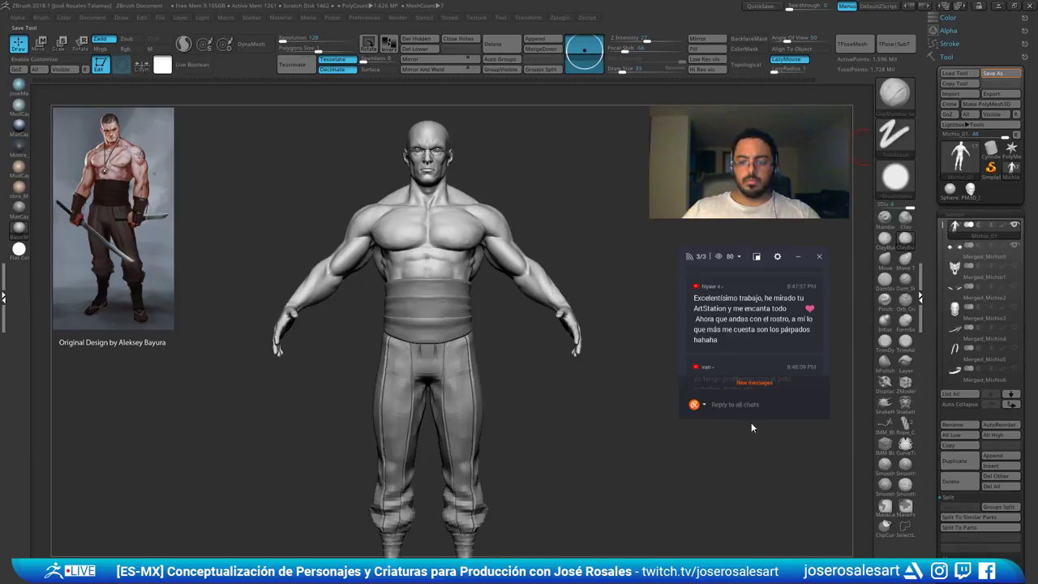
click(755, 383)
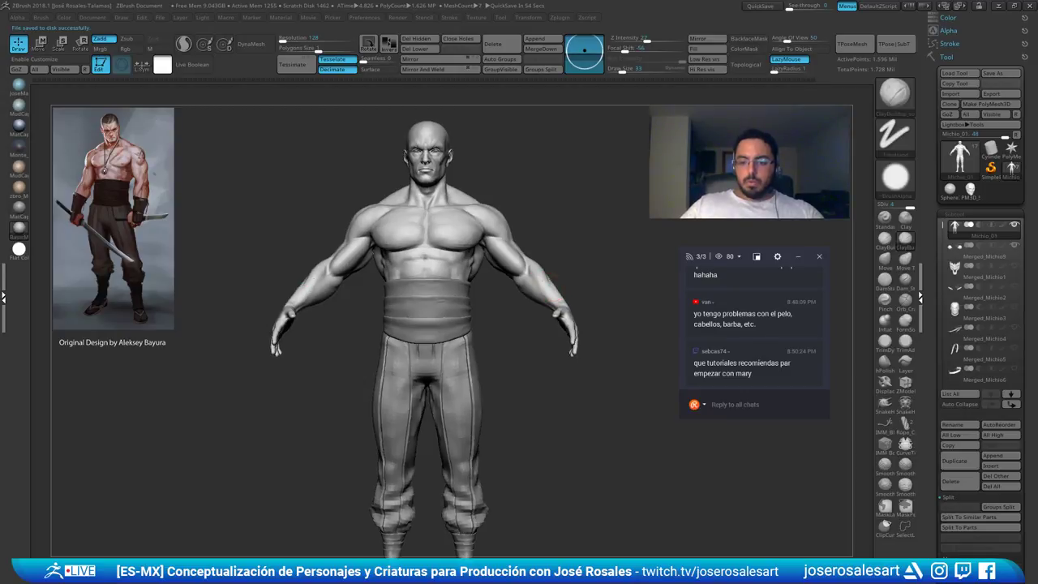
Set the brush draw size to 45 and sculpt the inner pectorals beside the sternum
mouse_move(362, 212)
right_down()
mouse_move(461, 272)
mouse_move(336, 252)
mouse_move(413, 279)
right_up()
key(s)
drag(401, 289, 410, 291)
right_drag(415, 257, 431, 280)
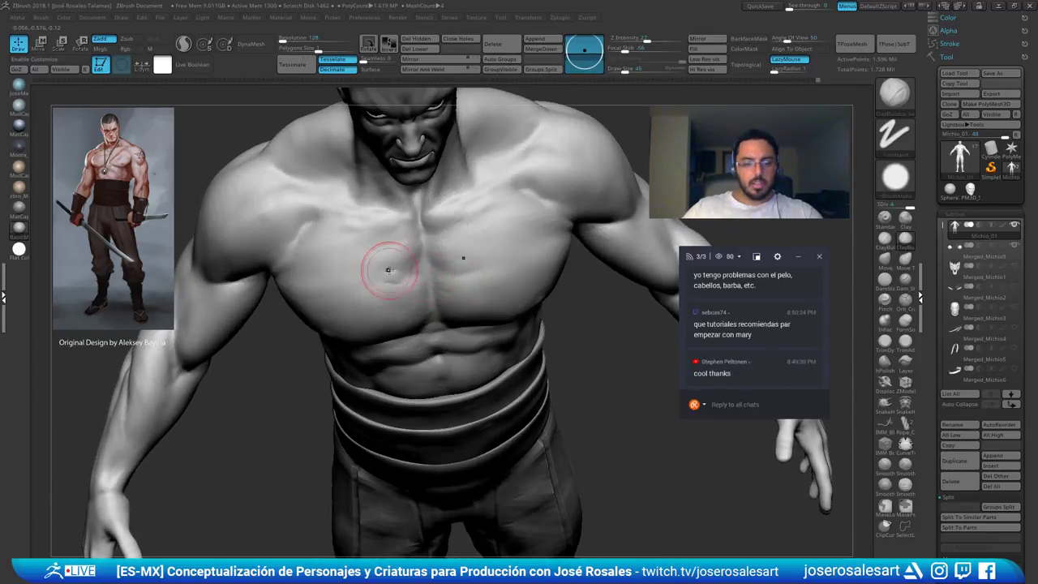
mouse_move(382, 270)
mouse_down()
mouse_move(398, 289)
mouse_move(382, 288)
mouse_up()
Smooth the lower inner pectorals where they meet the top of the abdomen
right_drag(463, 360, 496, 314)
mouse_move(423, 338)
shift+mouse_down()
mouse_move(413, 343)
mouse_move(430, 347)
shift+mouse_up()
right_drag(479, 360, 426, 364)
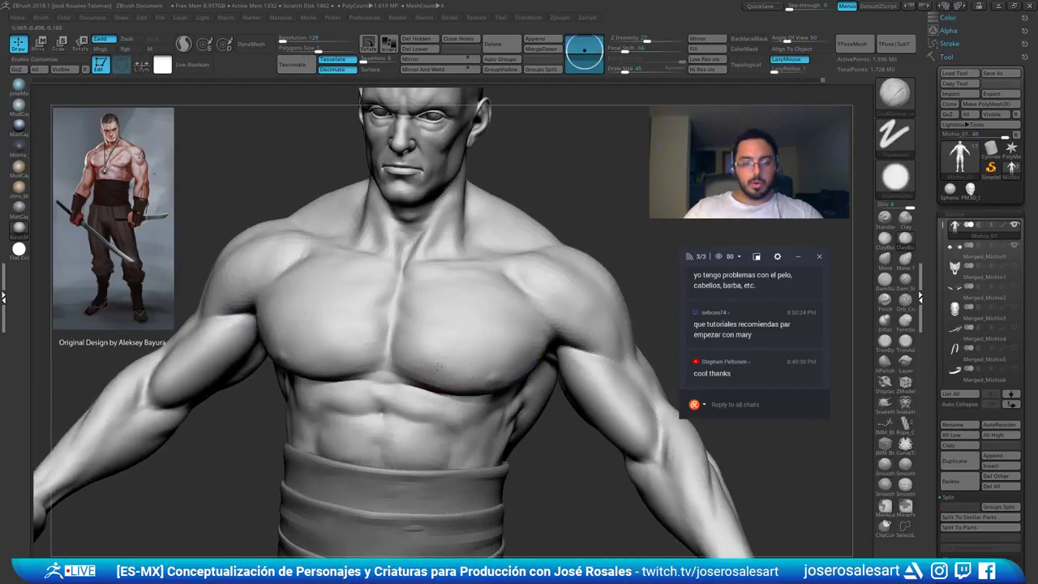
shift+drag(444, 368, 457, 368)
mouse_move(509, 352)
right_down()
mouse_move(463, 351)
mouse_move(494, 358)
mouse_move(470, 301)
right_up()
right_drag(470, 301, 444, 285)
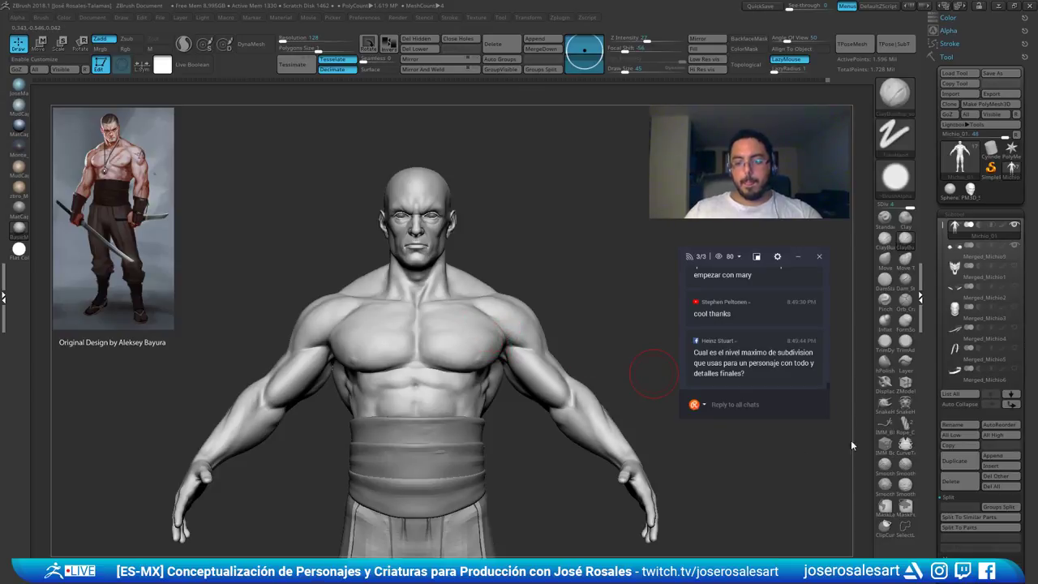
Read back through the earlier viewer messages in the live chat
drag(827, 388, 827, 385)
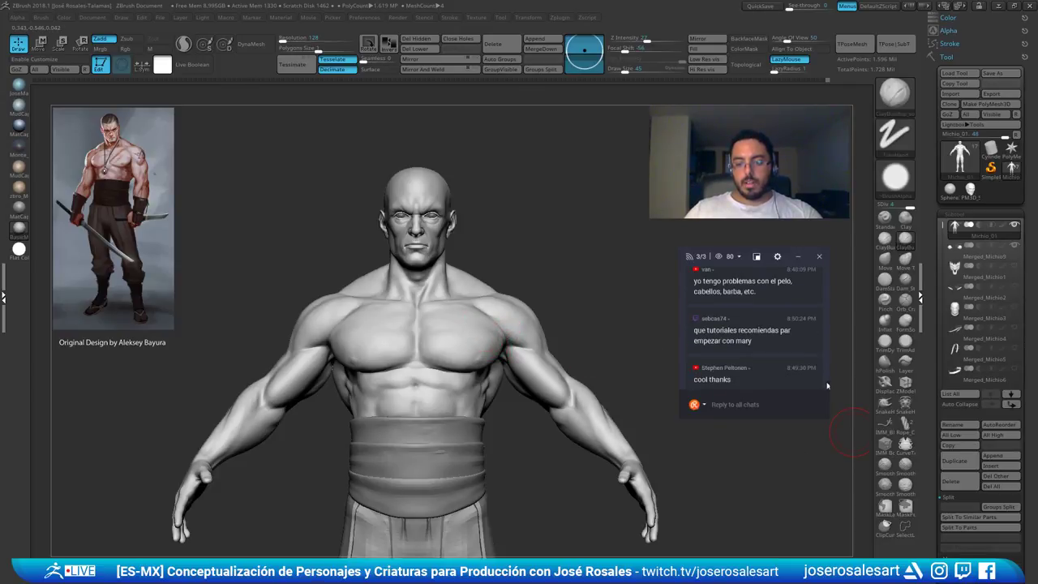
scroll(826, 386, up, 1)
scroll(827, 384, up, 2)
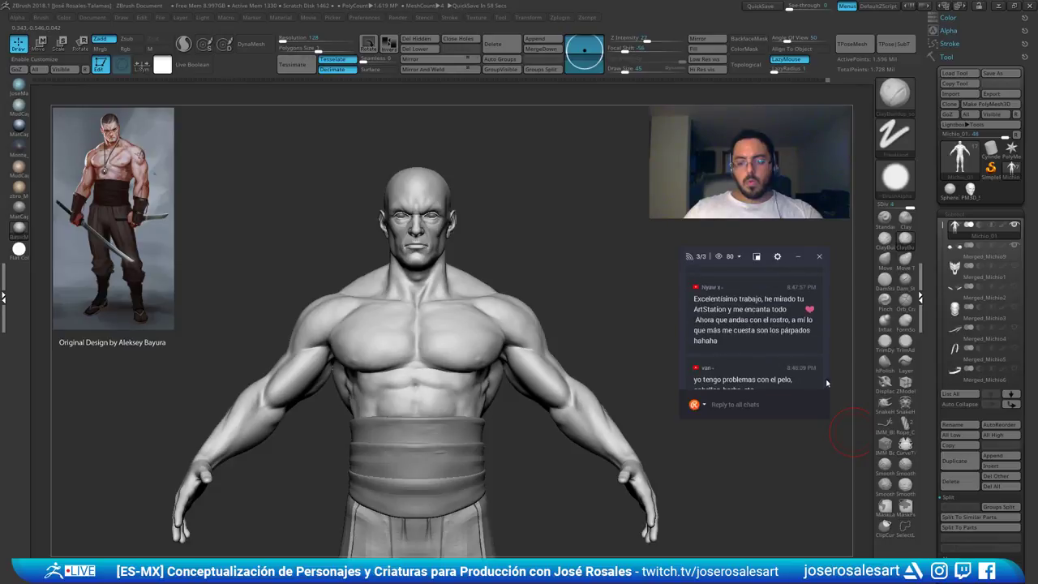
drag(827, 383, 826, 394)
Examine the mouth and nose up close, hiding the upper-lip polygroup and restoring the full body
drag(518, 243, 481, 241)
mouse_move(482, 241)
ctrl+right_down()
mouse_move(427, 228)
mouse_move(414, 295)
mouse_move(418, 357)
mouse_move(438, 243)
mouse_move(422, 281)
mouse_move(457, 326)
mouse_move(460, 265)
ctrl+right_up()
key(shift+f)
ctrl+shift+click(417, 369)
mouse_move(454, 293)
shift+mouse_down()
mouse_move(480, 303)
mouse_move(440, 331)
mouse_move(446, 389)
shift+mouse_up()
key(shift+f)
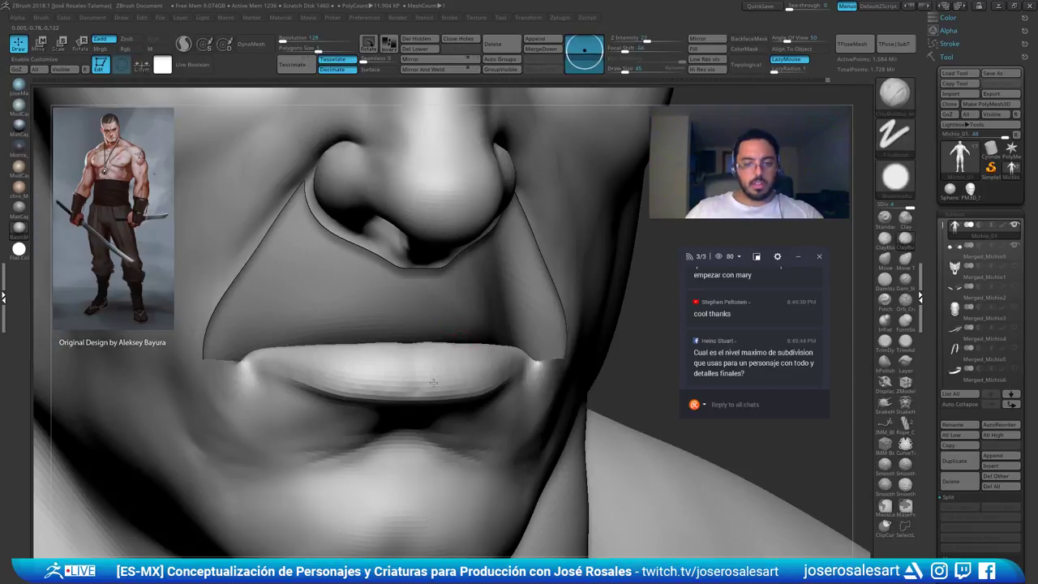
mouse_move(433, 382)
right_down()
mouse_move(460, 400)
mouse_move(454, 389)
right_up()
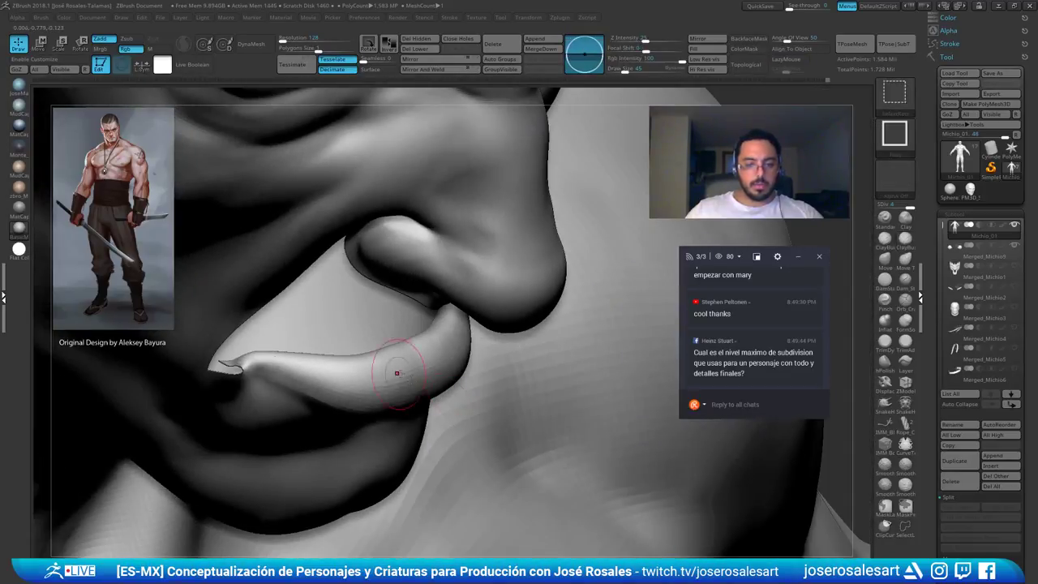
right_drag(398, 370, 365, 304)
ctrl+shift+click(280, 348)
alt+right_drag(437, 154, 389, 244)
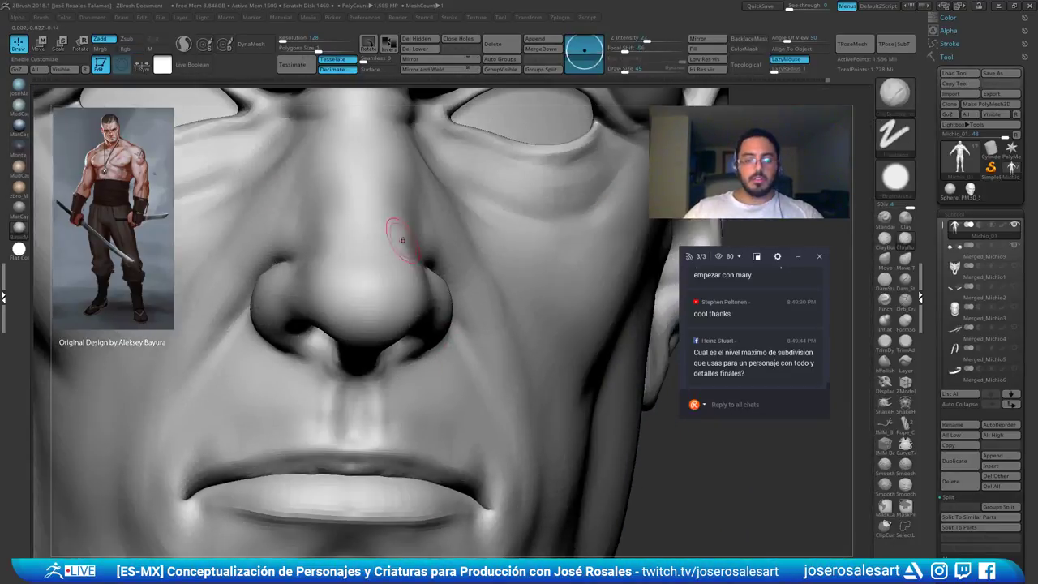
Frame the eye area and lower the body mesh by three subdivision levels
key(shift+f)
alt+right_drag(235, 121, 276, 251)
key(shift+f)
key(shift+d)
key(shift+d)
key(shift+d)
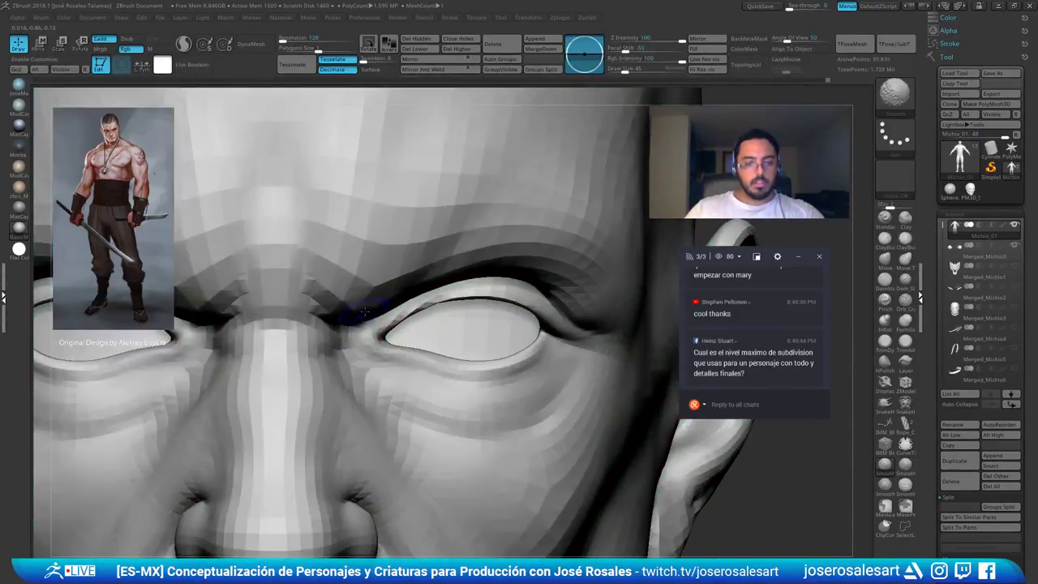
Display the polygroup wireframe, isolate the polygons around the eye and hide a patch above the upper eyelid
right_drag(503, 320, 454, 317)
mouse_move(454, 318)
ctrl+right_down()
mouse_move(363, 295)
mouse_move(325, 219)
ctrl+right_up()
key(shift+f)
right_drag(325, 219, 209, 188)
ctrl+shift+drag(209, 187, 377, 365)
right_drag(389, 348, 389, 301)
right_drag(389, 301, 356, 271)
alt+right_drag(114, 282, 200, 243)
alt+right_drag(198, 130, 227, 191)
mouse_move(110, 164)
ctrl+alt+shift+mouse_down()
mouse_move(179, 252)
mouse_move(340, 229)
ctrl+alt+shift+mouse_up()
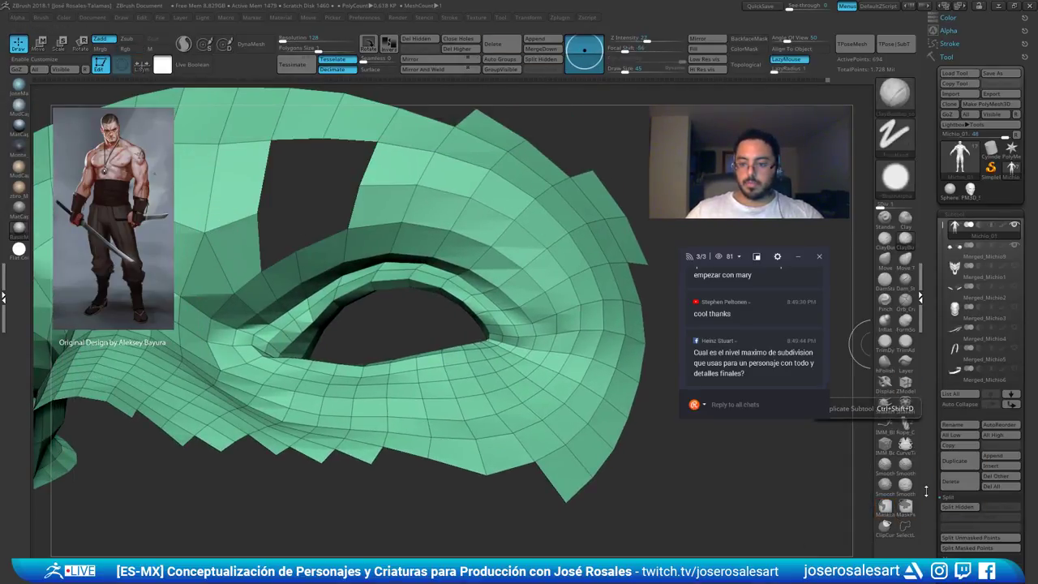
Switch to the SelectLasso brush and hide the brow and outer polygons surrounding the eye
click(907, 537)
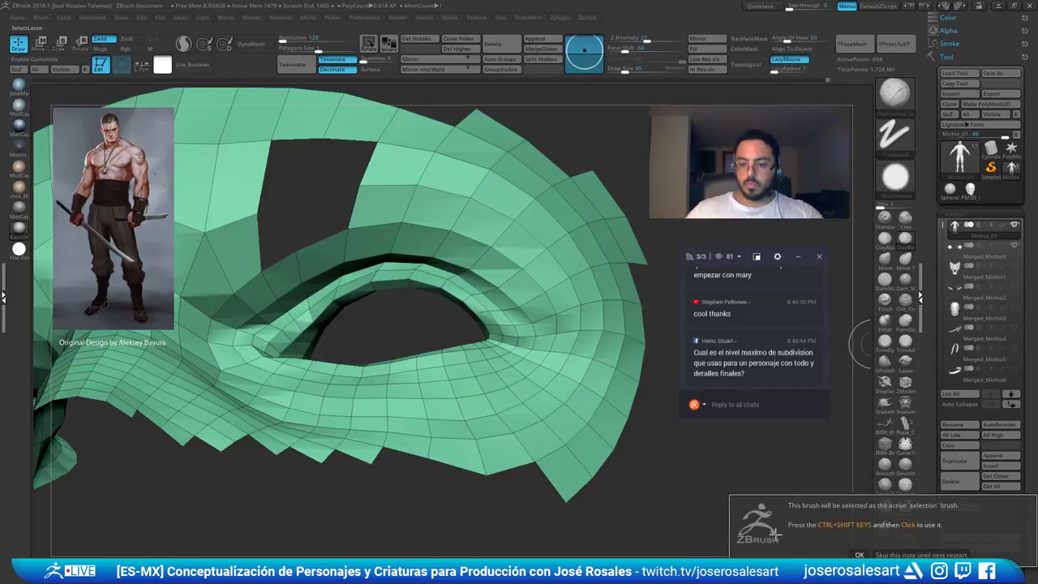
alt+right_drag(347, 183, 379, 209)
mouse_move(248, 144)
ctrl+alt+shift+mouse_down()
mouse_move(276, 298)
mouse_move(421, 219)
mouse_move(488, 250)
mouse_move(527, 123)
ctrl+alt+shift+mouse_up()
mouse_move(340, 243)
ctrl+right_down()
mouse_move(272, 194)
mouse_move(363, 195)
mouse_move(365, 270)
mouse_move(362, 241)
ctrl+right_up()
key(ctrl+z)
mouse_move(304, 166)
ctrl+alt+shift+mouse_down()
mouse_move(288, 180)
mouse_move(336, 328)
mouse_move(580, 280)
mouse_move(552, 284)
ctrl+alt+shift+mouse_up()
mouse_move(552, 284)
ctrl+right_down()
mouse_move(572, 301)
mouse_move(496, 252)
ctrl+right_up()
mouse_move(523, 290)
ctrl+alt+shift+mouse_down()
mouse_move(526, 346)
mouse_move(490, 384)
mouse_move(516, 536)
mouse_move(617, 173)
ctrl+alt+shift+mouse_up()
Lasso-hide the remaining cheek polygons and the nose-bridge strip, leaving the eyelid loops of both eyes
mouse_move(365, 369)
alt+right_down()
mouse_move(430, 309)
mouse_move(426, 318)
alt+right_up()
mouse_move(526, 352)
ctrl+alt+shift+mouse_down()
mouse_move(402, 352)
mouse_move(531, 511)
ctrl+alt+shift+mouse_up()
mouse_move(308, 369)
alt+right_down()
mouse_move(370, 374)
mouse_move(398, 355)
alt+right_up()
mouse_move(382, 327)
ctrl+alt+shift+mouse_down()
mouse_move(332, 293)
mouse_move(162, 451)
mouse_move(389, 381)
ctrl+alt+shift+mouse_up()
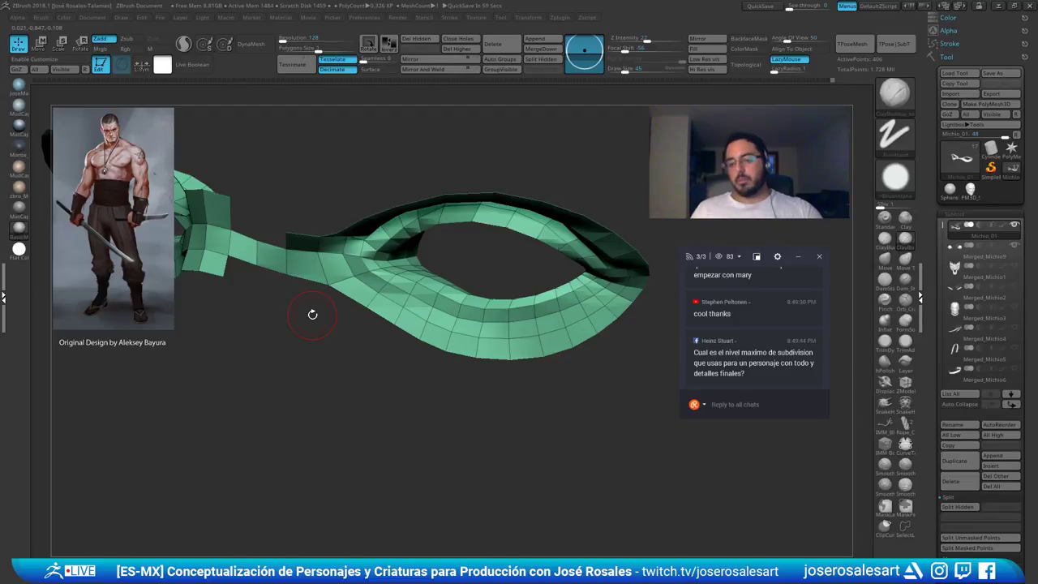
mouse_move(317, 312)
mouse_down()
mouse_move(336, 311)
mouse_move(342, 290)
mouse_move(298, 216)
mouse_move(319, 248)
mouse_move(232, 326)
mouse_move(237, 247)
mouse_move(313, 235)
mouse_up()
key(ctrl+z)
mouse_move(261, 210)
ctrl+alt+shift+mouse_down()
mouse_move(257, 265)
mouse_move(324, 315)
mouse_move(335, 244)
ctrl+alt+shift+mouse_up()
Assign the visible eyelid loops to a new polygroup and show the whole body again
mouse_move(313, 239)
alt+mouse_down()
mouse_move(348, 271)
mouse_move(326, 213)
mouse_move(303, 229)
mouse_move(348, 241)
mouse_move(431, 211)
alt+mouse_up()
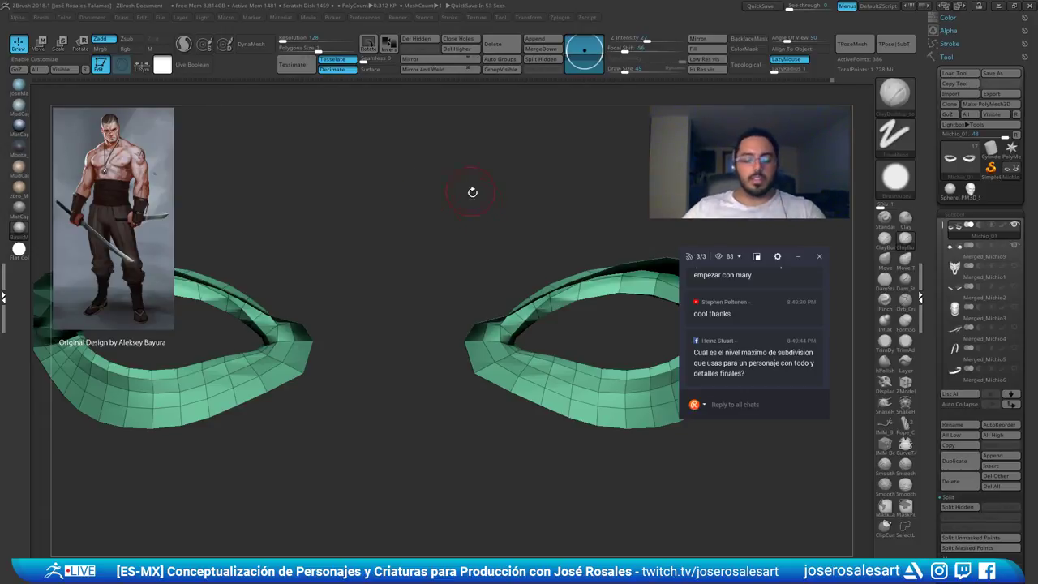
drag(413, 239, 489, 298)
key(ctrl+w)
alt+drag(447, 266, 435, 265)
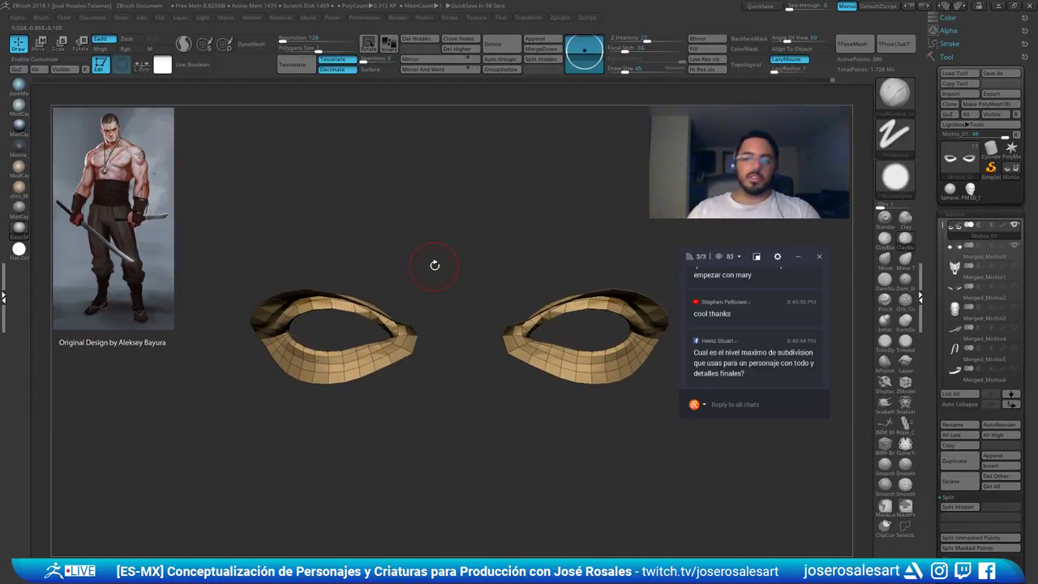
mouse_move(430, 290)
alt+mouse_down()
mouse_move(438, 320)
mouse_move(462, 294)
mouse_move(417, 296)
alt+mouse_up()
alt+drag(484, 299, 436, 300)
ctrl+shift+click(535, 342)
key(ctrl+z)
ctrl+shift+click(496, 411)
alt+right_drag(497, 410, 527, 512)
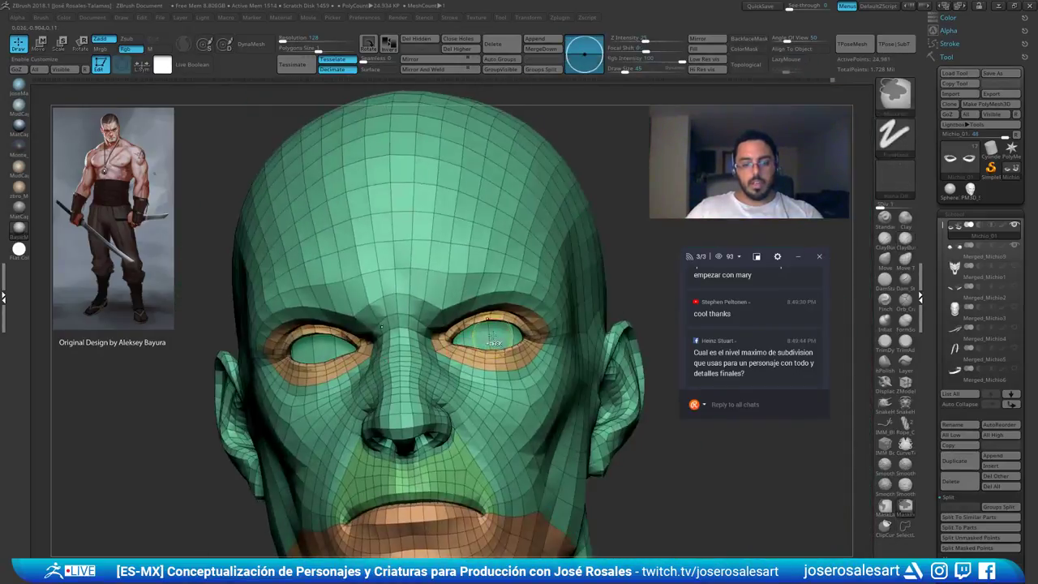
Isolate the eyelid polygroup and lasso-hide its outer polygons above the eye and at the eye corners
ctrl+shift+click(512, 368)
alt+right_drag(513, 369, 519, 395)
mouse_move(604, 369)
right_down()
mouse_move(565, 352)
mouse_move(435, 335)
mouse_move(469, 339)
mouse_move(518, 318)
mouse_move(466, 308)
mouse_move(519, 302)
mouse_move(505, 357)
right_up()
right_drag(470, 243, 452, 208)
mouse_move(362, 228)
ctrl+alt+shift+mouse_down()
mouse_move(351, 293)
mouse_move(570, 259)
mouse_move(616, 231)
ctrl+alt+shift+mouse_up()
mouse_move(551, 267)
alt+right_down()
mouse_move(533, 213)
mouse_move(415, 298)
alt+right_up()
key(ctrl+shift+alt)
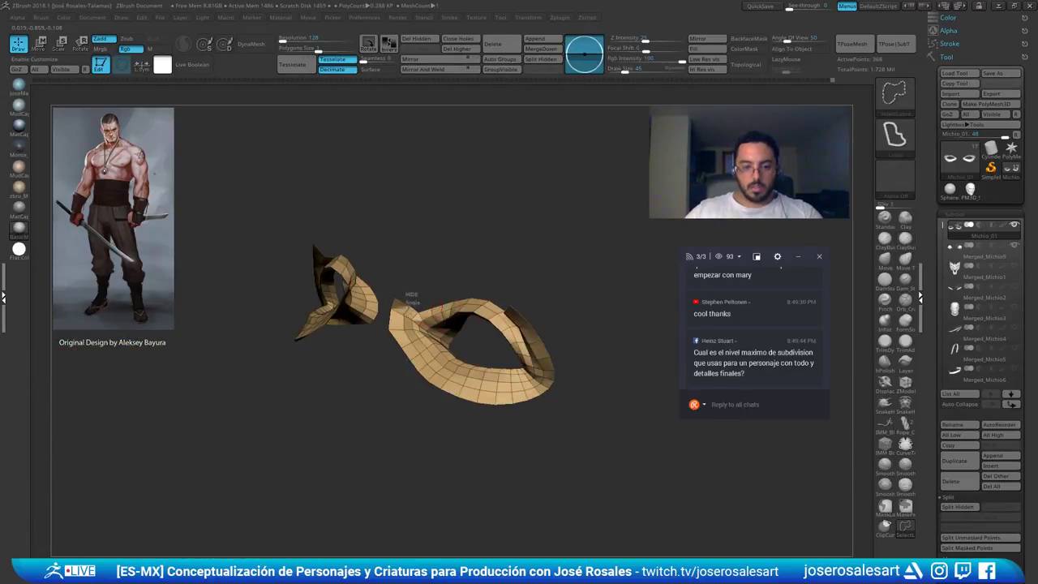
ctrl+alt+shift+drag(400, 367, 397, 370)
mouse_move(397, 356)
right_down()
mouse_move(428, 287)
mouse_move(405, 296)
mouse_move(426, 348)
mouse_move(452, 306)
mouse_move(402, 306)
right_up()
ctrl+alt+shift+drag(505, 299, 479, 334)
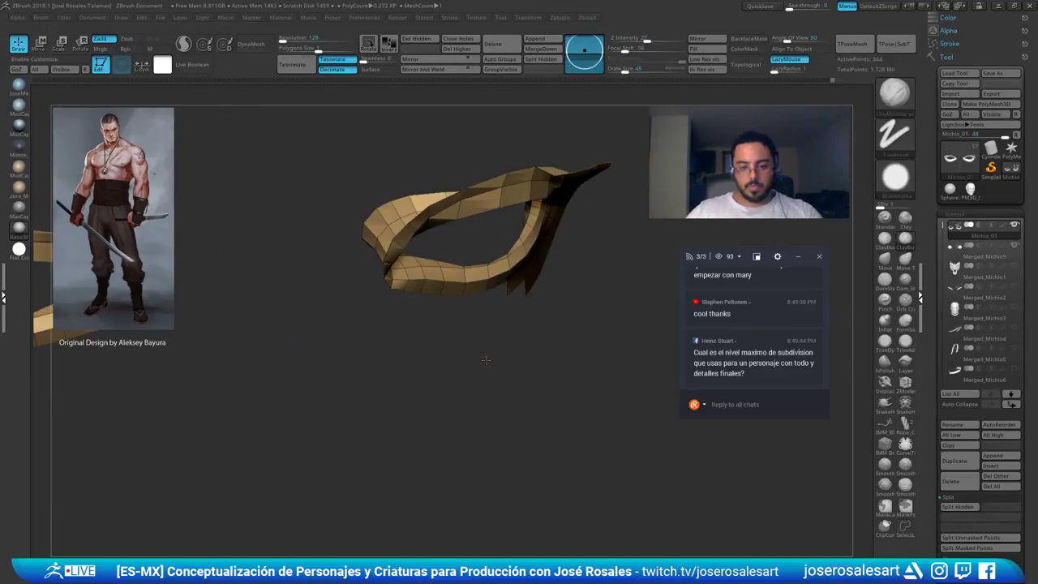
Hide the leftover outer strips of the eyelids and assign the remaining rim loops to their own polygroup
right_drag(502, 341, 433, 362)
mouse_move(486, 356)
ctrl+alt+shift+mouse_down()
mouse_move(481, 428)
mouse_move(454, 425)
ctrl+alt+shift+mouse_up()
mouse_move(494, 393)
right_down()
mouse_move(470, 416)
mouse_move(451, 404)
mouse_move(486, 391)
right_up()
mouse_move(496, 382)
ctrl+alt+shift+mouse_down()
mouse_move(465, 306)
mouse_move(522, 242)
mouse_move(533, 351)
mouse_move(496, 244)
ctrl+alt+shift+mouse_up()
mouse_move(478, 240)
right_down()
mouse_move(440, 238)
mouse_move(451, 275)
mouse_move(415, 305)
mouse_move(465, 303)
mouse_move(491, 324)
mouse_move(434, 305)
mouse_move(397, 306)
right_up()
key(ctrl+w)
mouse_move(397, 306)
alt+right_down()
mouse_move(486, 317)
mouse_move(405, 322)
alt+right_up()
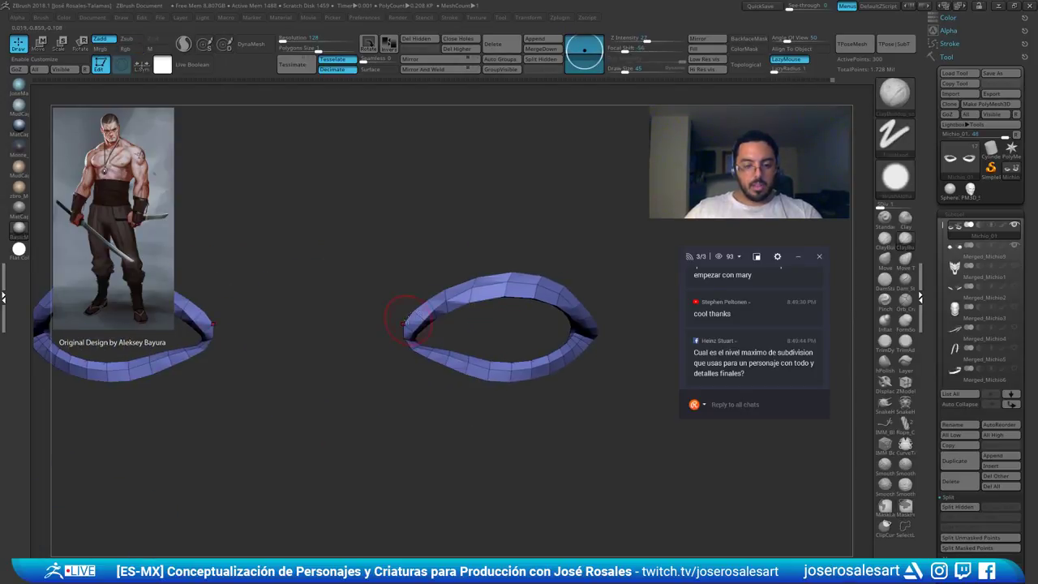
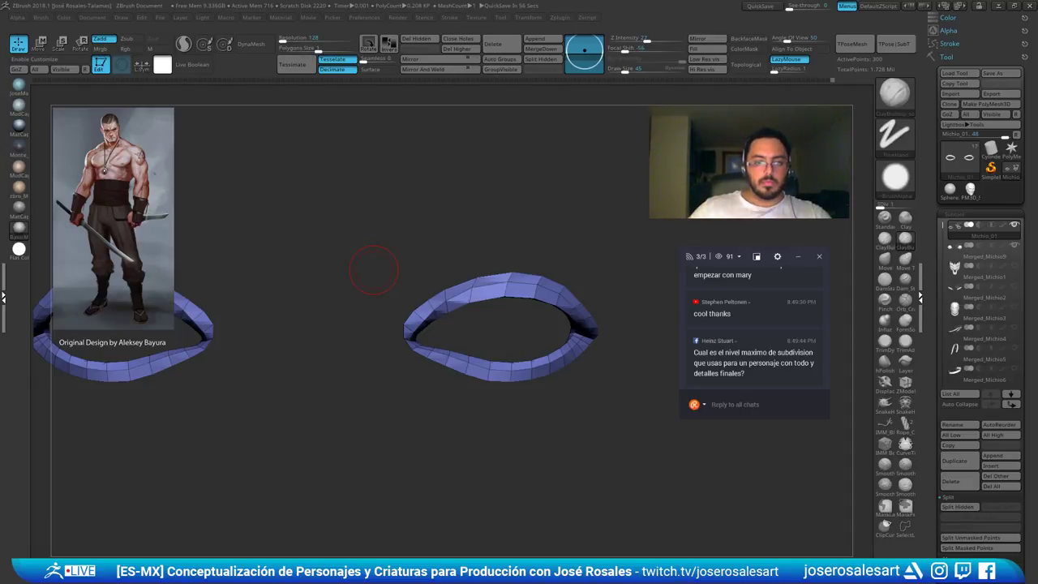
Import the woman's eye photo as a texture and add it to Spotlight
alt+drag(286, 228, 383, 228)
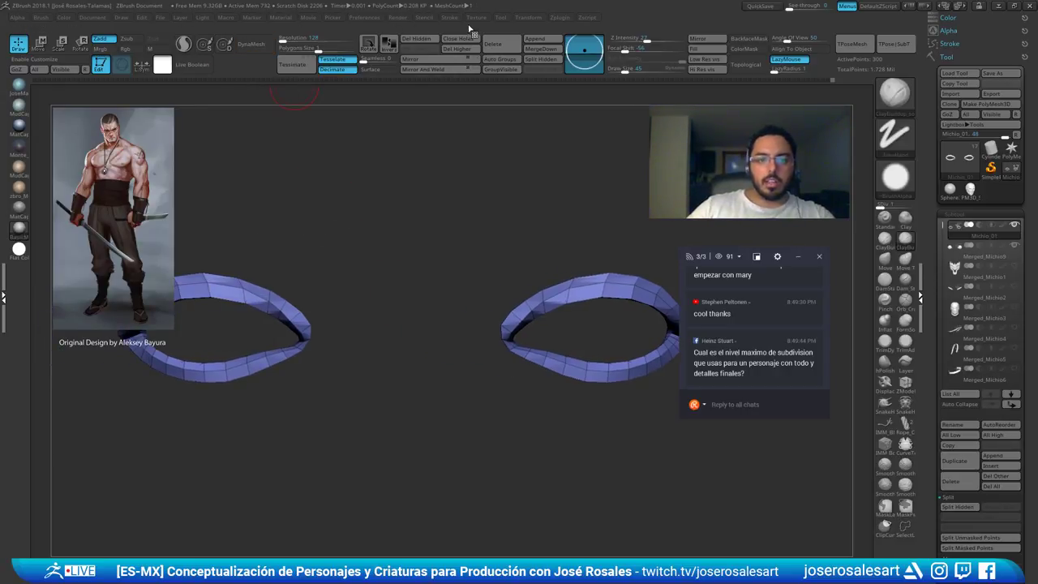
click(476, 17)
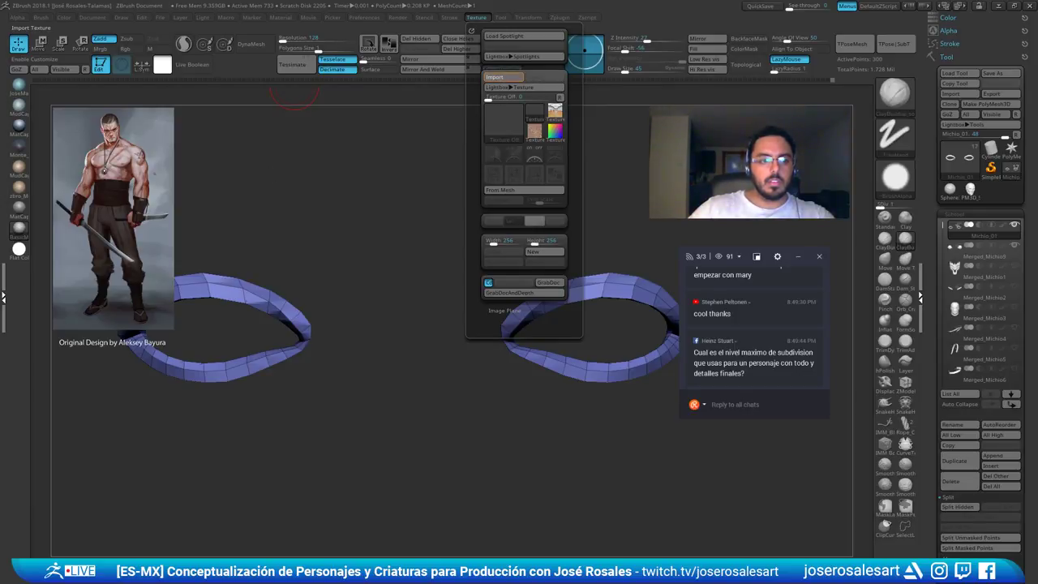
click(420, 274)
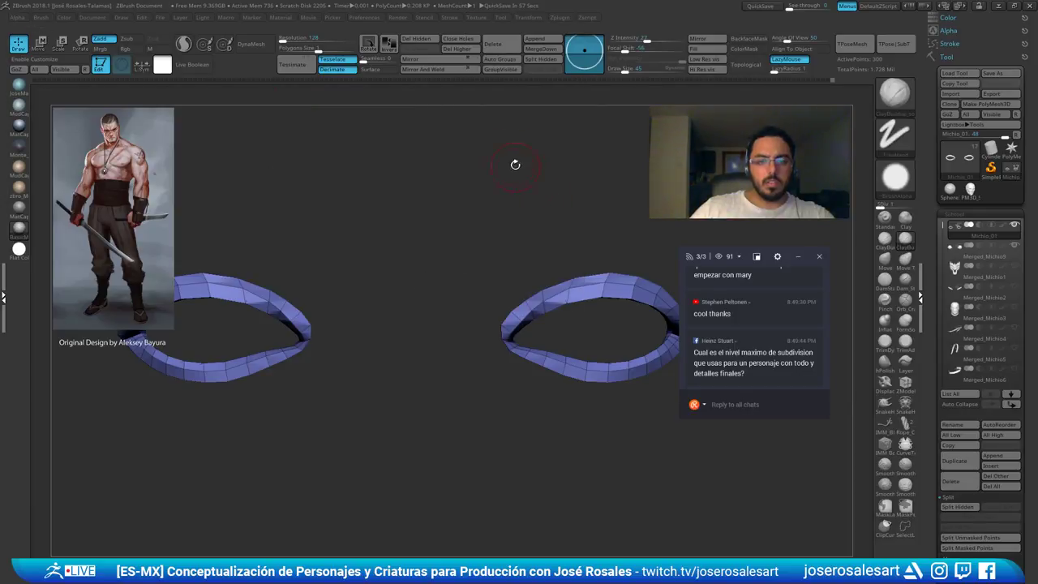
click(476, 17)
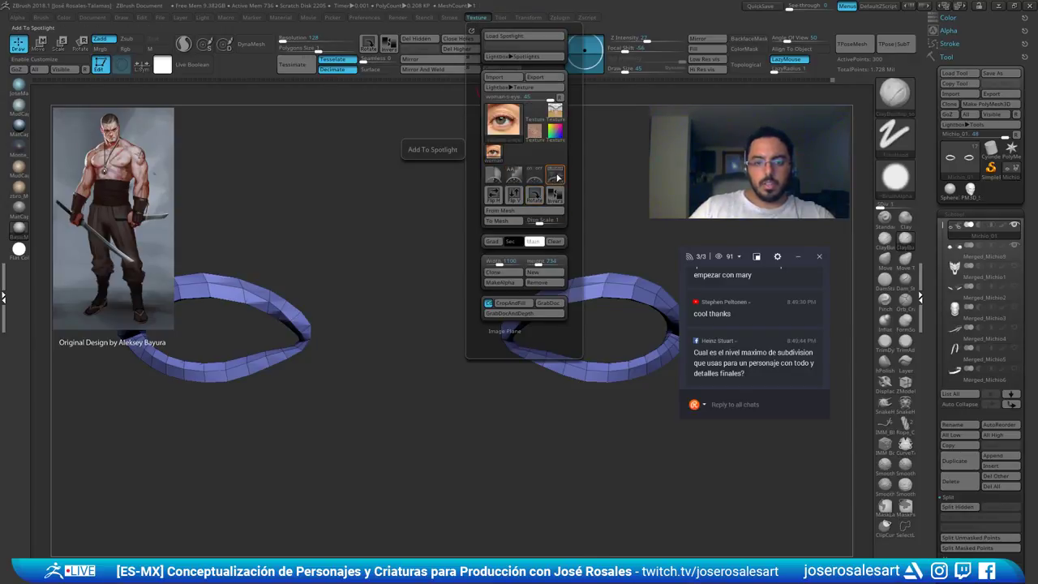
click(555, 175)
click(808, 94)
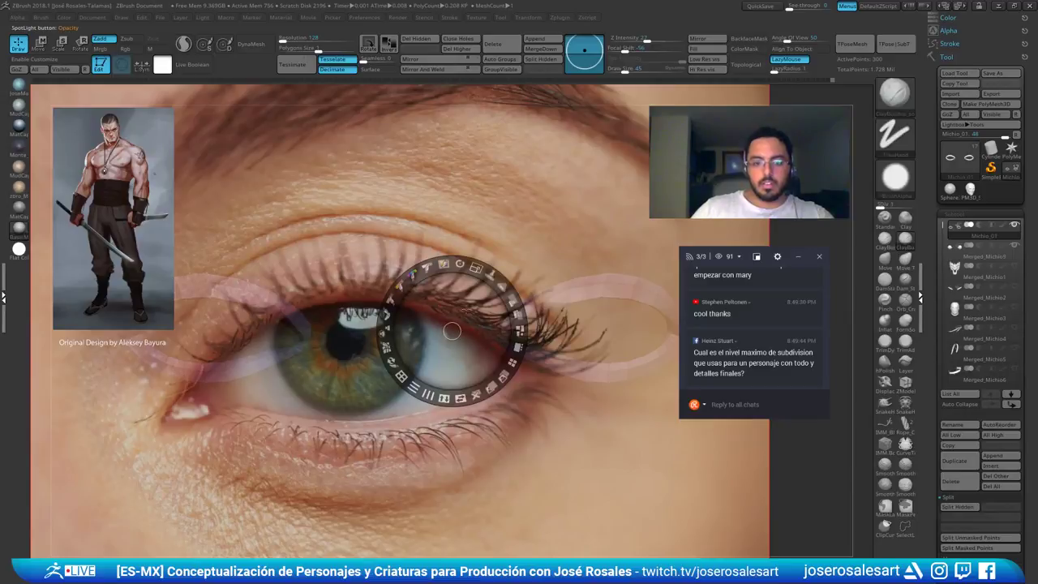
Enlarge and reposition the eye photo, leave Spotlight editing, compare it with the eyelid rims and hide it
mouse_move(476, 268)
mouse_down()
mouse_move(410, 278)
mouse_move(477, 269)
mouse_up()
drag(542, 323, 579, 298)
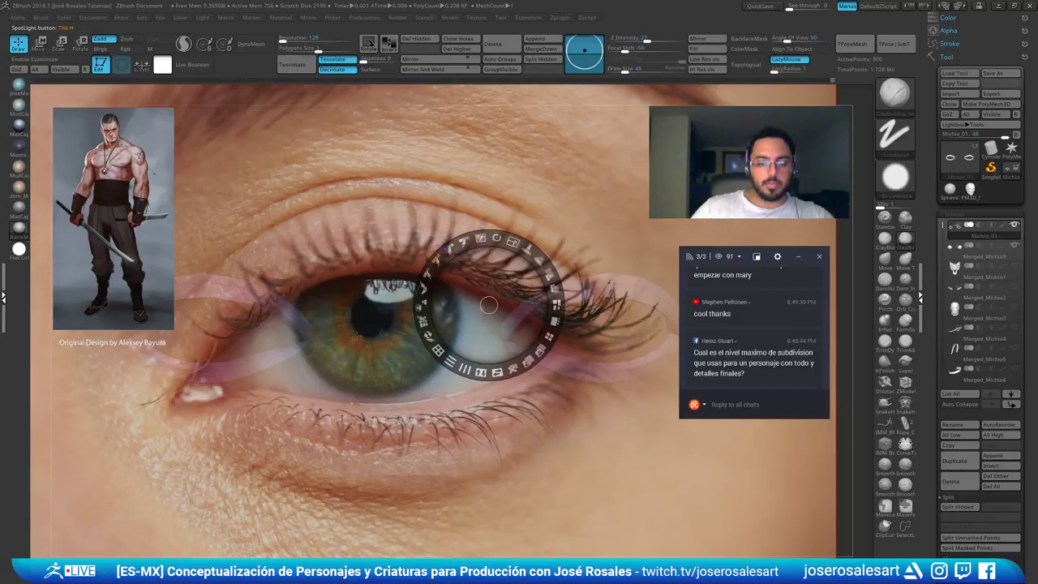
key(z)
alt+drag(491, 336, 497, 206)
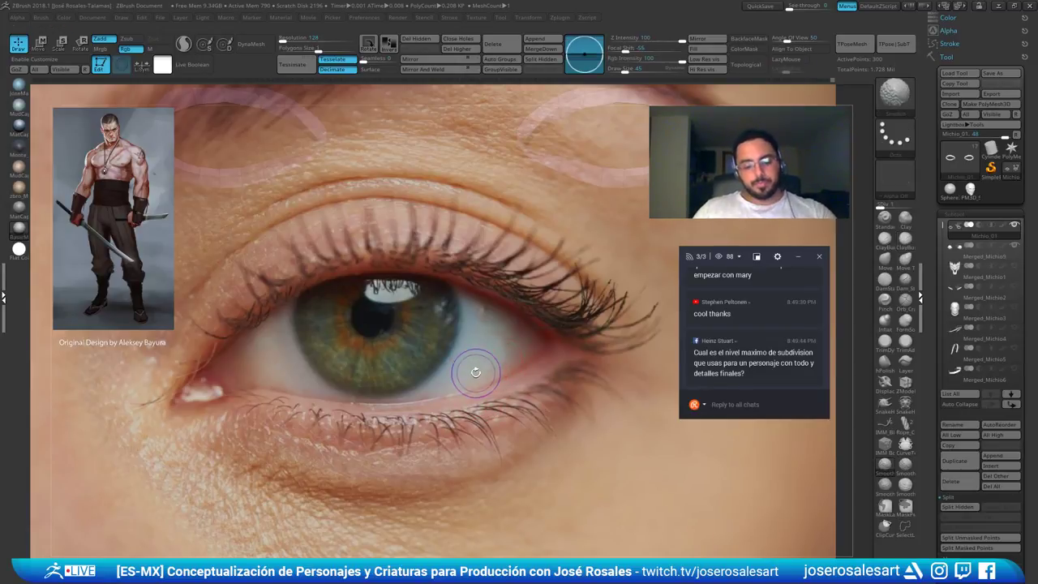
key(shift+z)
alt+drag(463, 329, 412, 427)
drag(451, 373, 498, 343)
Show the whole body without the wireframe, raise it to subdivision level 4 and frame the eyes
ctrl+shift+click(498, 343)
mouse_move(498, 343)
alt+right_down()
mouse_move(474, 324)
mouse_move(533, 326)
mouse_move(412, 334)
alt+right_up()
key(shift+f)
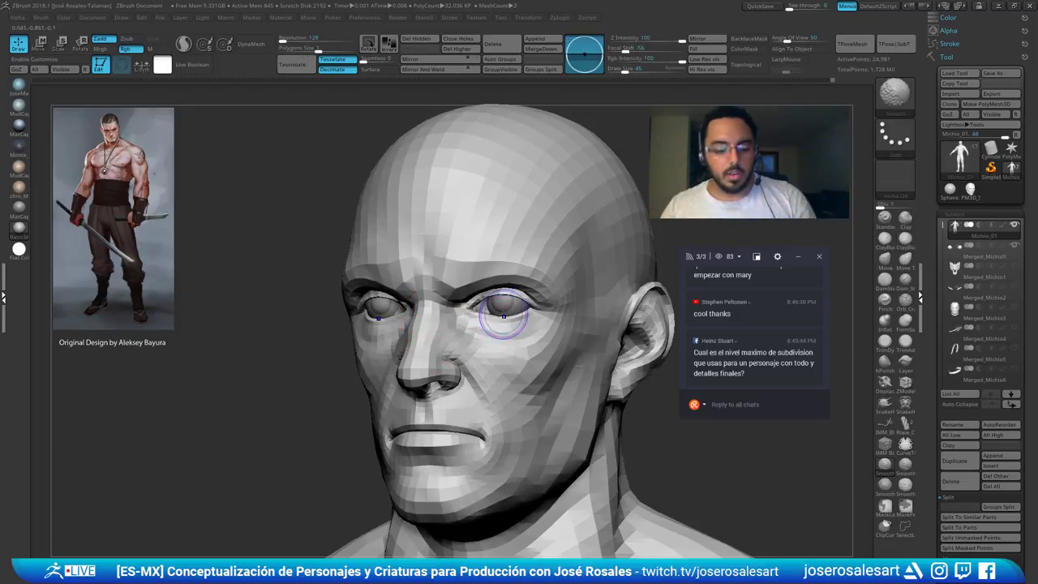
key(d)
key(d)
key(d)
right_drag(537, 260, 588, 263)
right_drag(354, 320, 392, 326)
mouse_move(391, 326)
ctrl+right_down()
mouse_move(402, 343)
mouse_move(420, 341)
ctrl+right_up()
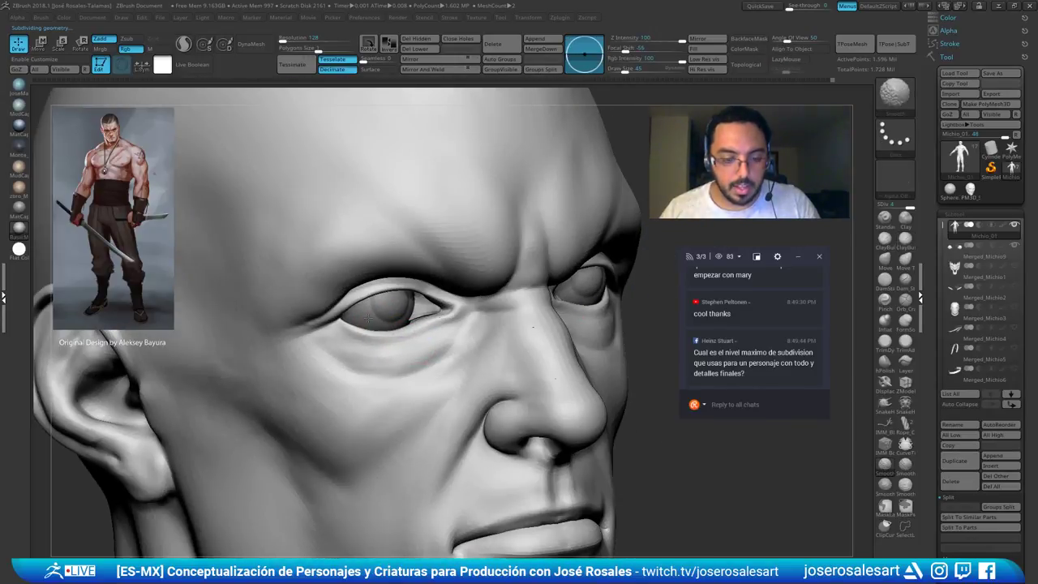
shift+right_drag(404, 298, 394, 299)
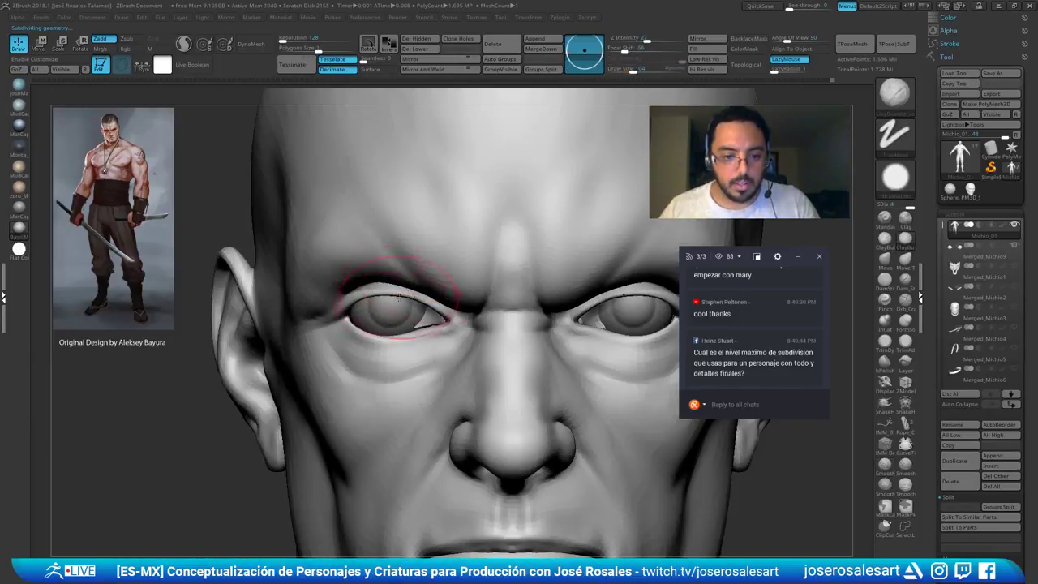
Choose a Smooth brush and smooth the eyelids near the inner eye corner
click(888, 445)
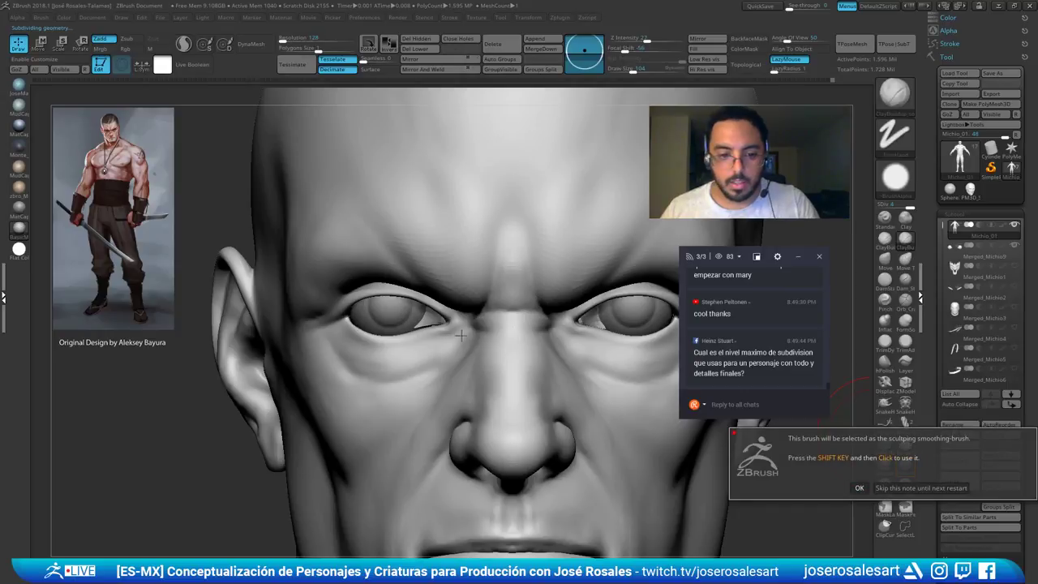
click(861, 488)
mouse_move(439, 326)
shift+mouse_down()
mouse_move(436, 310)
mouse_move(411, 306)
shift+mouse_up()
right_drag(402, 362, 488, 354)
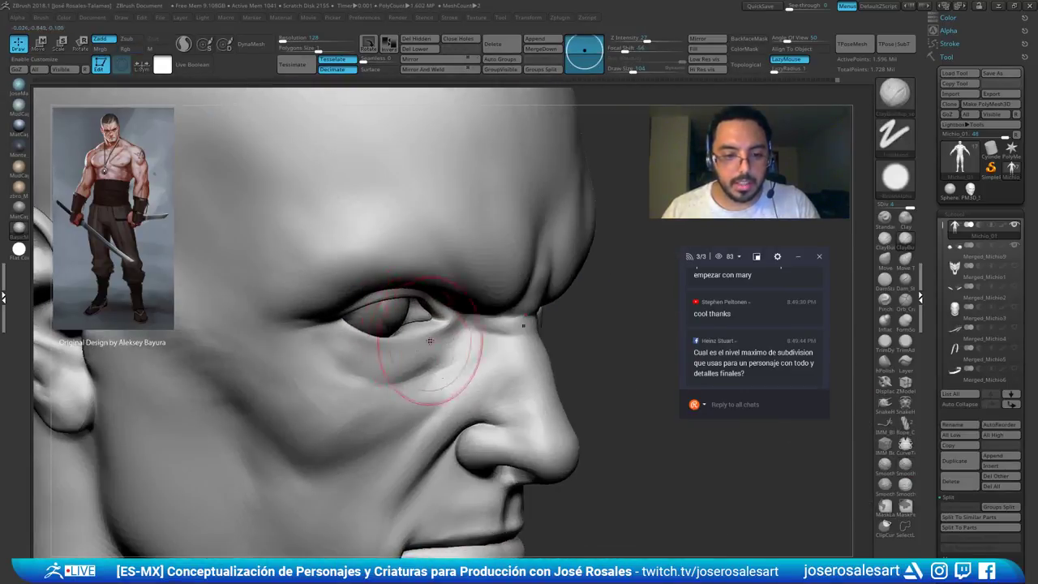
Switch to the Move brush and adjust its draw size for the eyelid area
mouse_move(428, 343)
ctrl+right_down()
mouse_move(398, 349)
mouse_move(365, 324)
mouse_move(387, 301)
mouse_move(438, 337)
ctrl+right_up()
key(bracketleft)
key(bracketleft)
key(bracketleft)
key(bracketleft)
key(bracketleft)
key(b)
key(m)
key(v)
key(bracketright)
key(bracketright)
key(bracketright)
key(bracketright)
Nudge the eyelids near the inner eye corner with the Move brush and set its draw size to 62
drag(429, 335, 430, 325)
drag(415, 281, 422, 290)
key(s)
drag(432, 288, 430, 284)
ctrl+right_drag(470, 310, 507, 348)
ctrl+right_drag(507, 348, 462, 328)
key(s)
drag(438, 340, 430, 340)
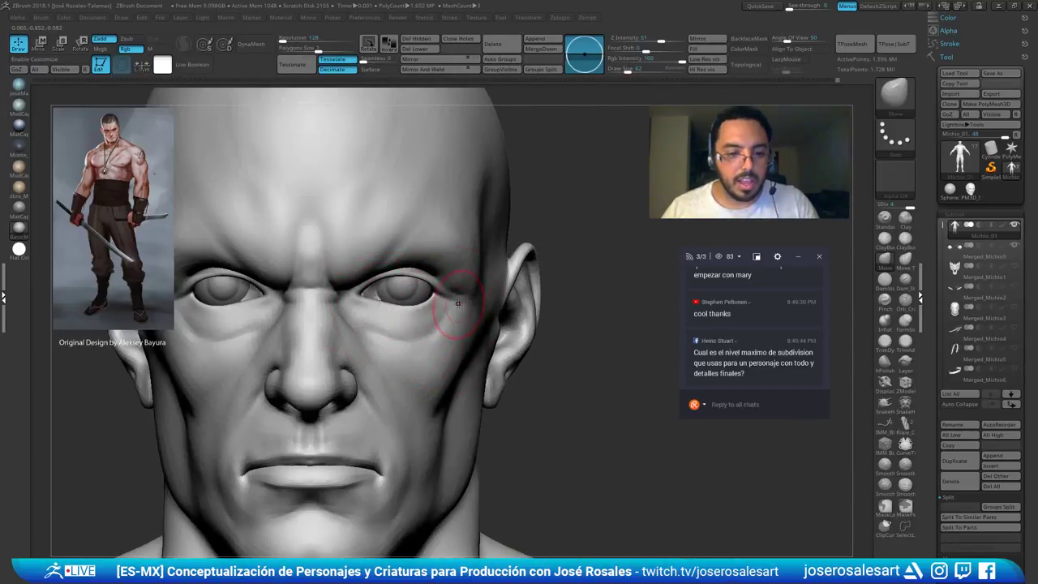
Undo the recent body edits back to the isolated eyelid rims at the lowest subdivision level
key(ctrl+z)
key(ctrl+z)
key(ctrl+z)
key(ctrl+z)
key(ctrl+z)
key(ctrl+z)
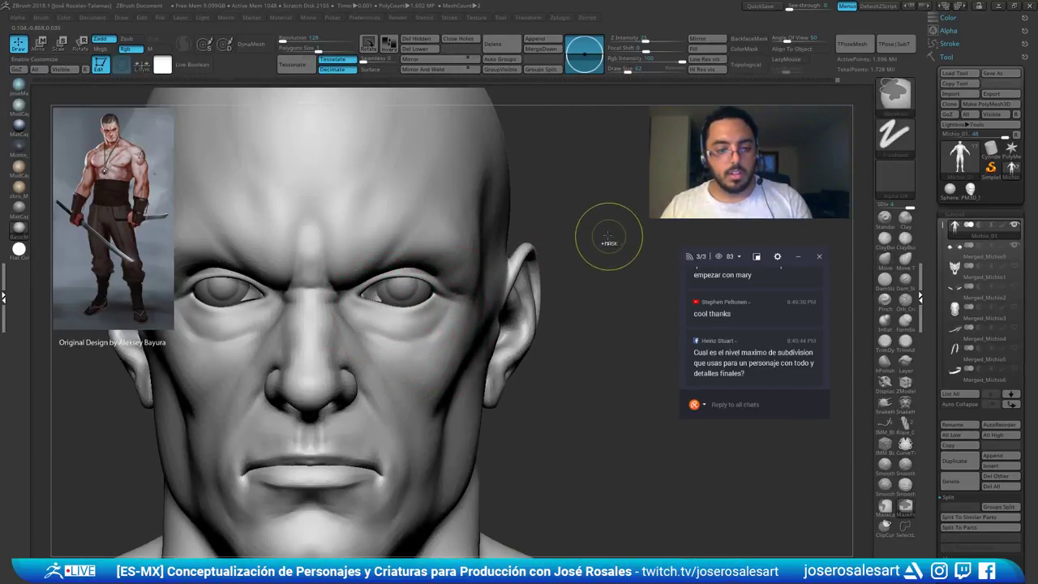
key(ctrl+z)
key(ctrl+z)
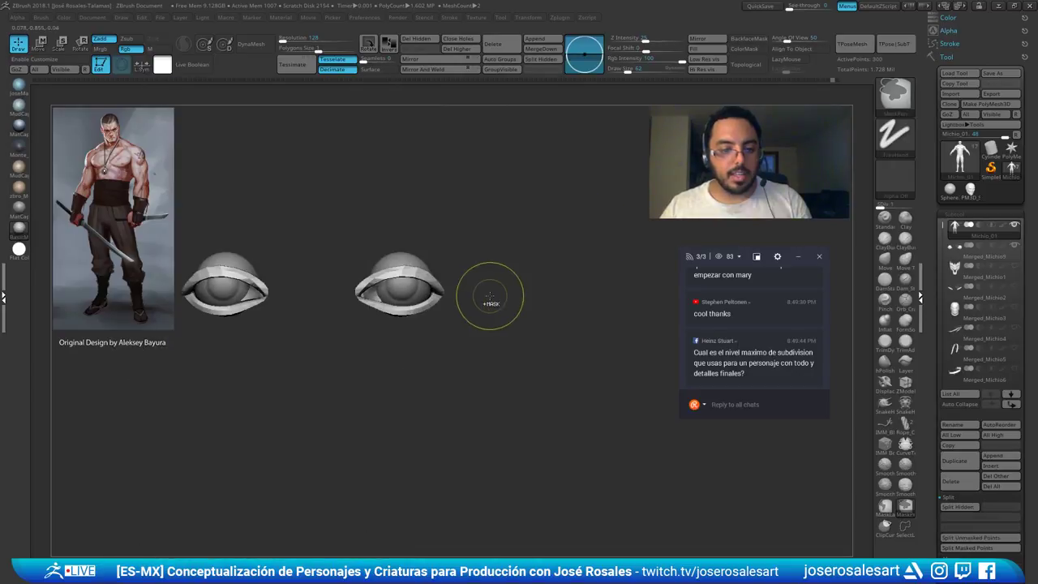
Bring up the eye photo reference, import another eye photo as a texture and add it to Spotlight
mouse_move(405, 300)
right_down()
mouse_move(349, 305)
mouse_move(544, 305)
right_up()
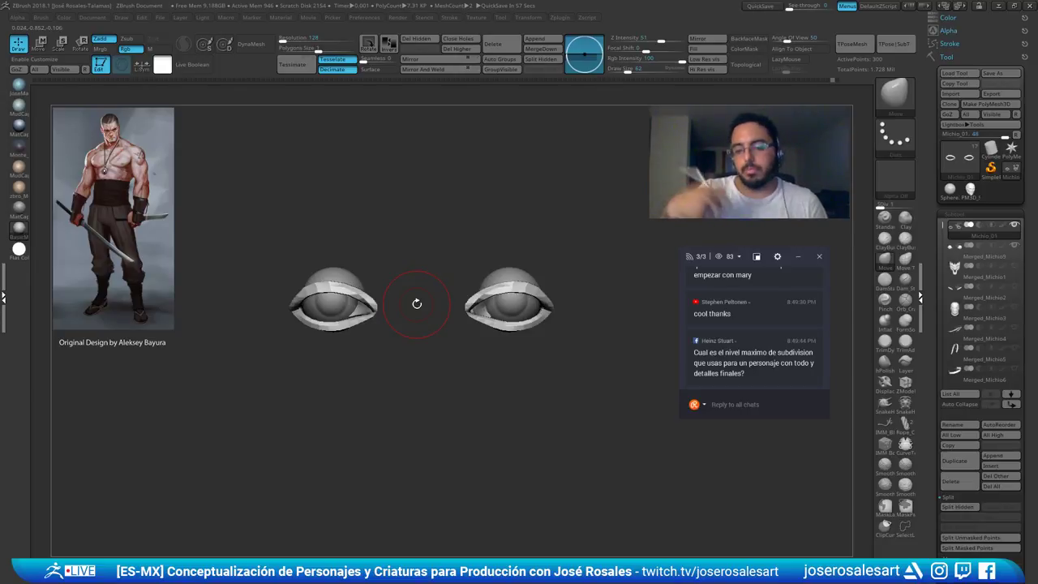
mouse_move(491, 300)
ctrl+right_down()
mouse_move(506, 348)
mouse_move(544, 227)
mouse_move(519, 292)
mouse_move(546, 300)
mouse_move(531, 280)
ctrl+right_up()
key(shift+s)
key(shift+s)
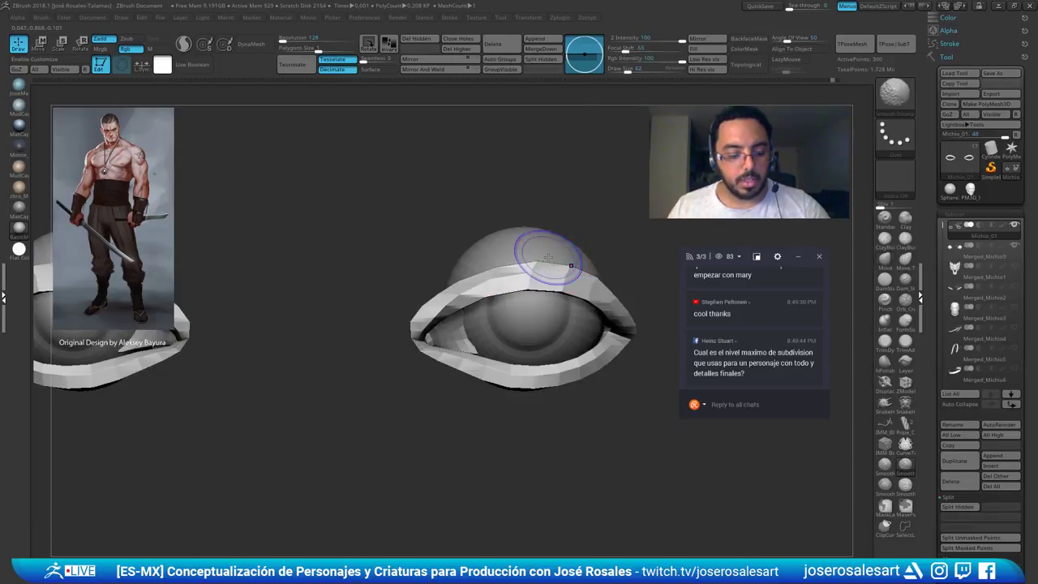
key(shift+z)
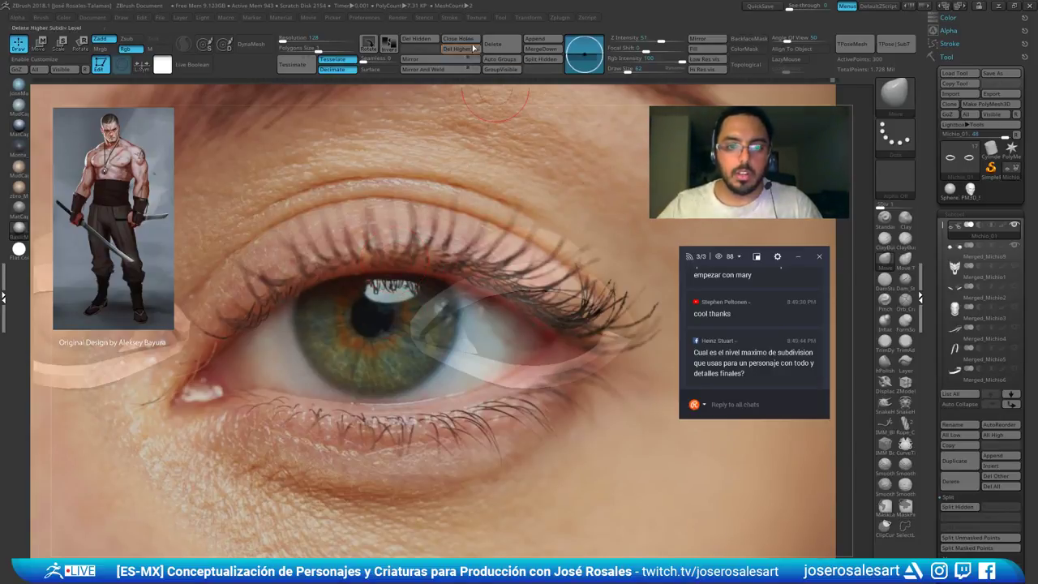
click(476, 17)
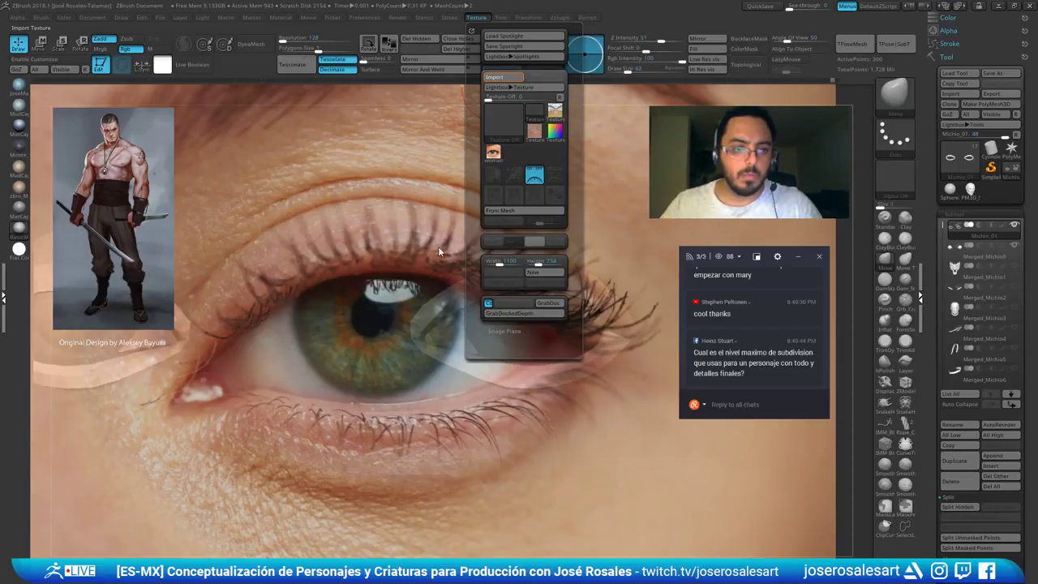
click(477, 18)
click(511, 157)
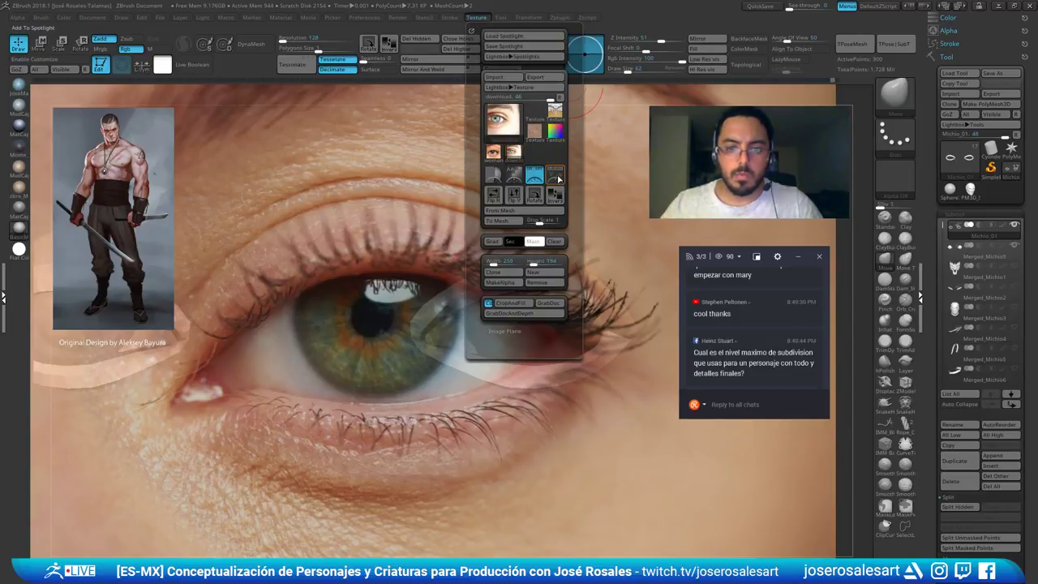
click(557, 177)
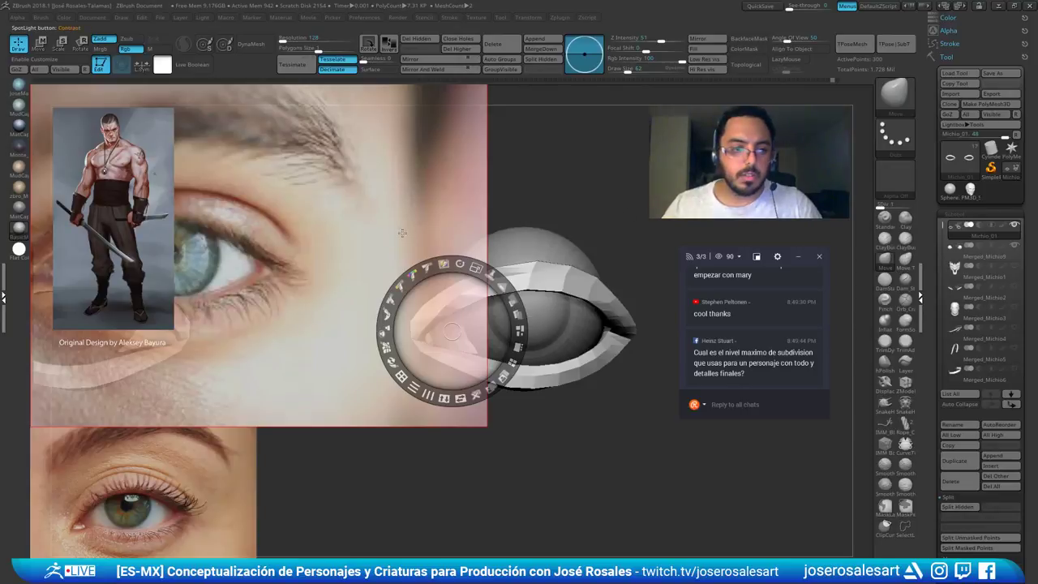
Reposition and enlarge the new blue-eye photo in Spotlight, and hide the references
drag(451, 331, 634, 241)
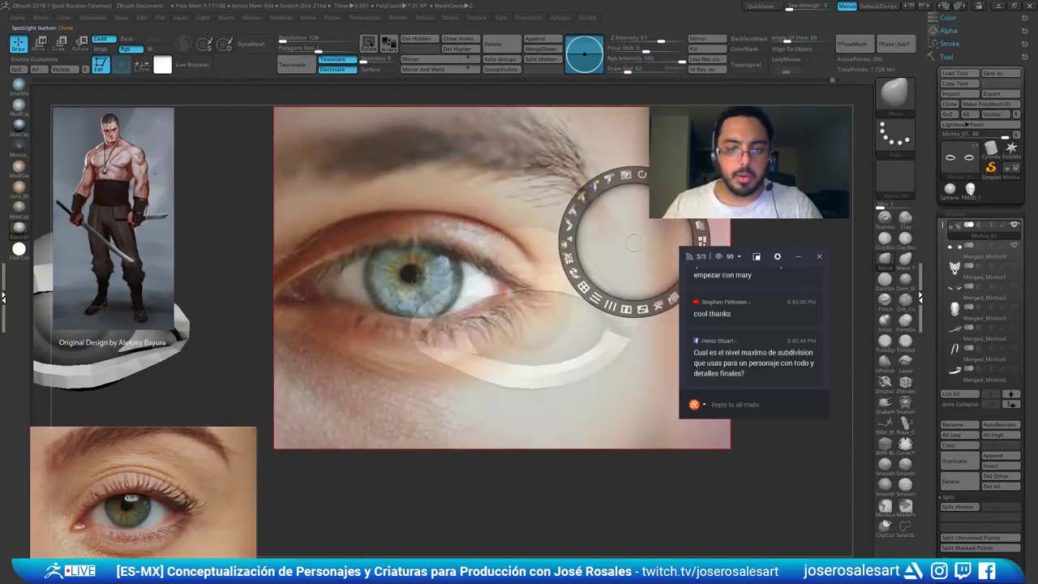
drag(658, 179, 689, 203)
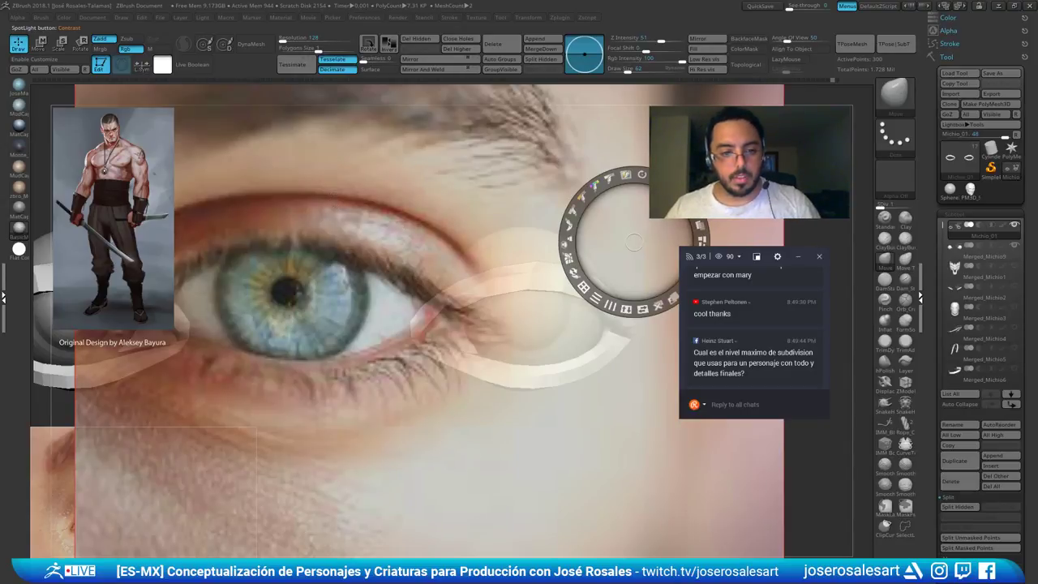
key(shift)
key(shift+z)
Unhide the full head, turn off its wireframe display and raise the mesh to subdivision level 4
mouse_move(413, 287)
ctrl+right_down()
mouse_move(569, 268)
mouse_move(530, 266)
mouse_move(535, 240)
ctrl+right_up()
ctrl+shift+click(615, 260)
key(shift+f)
key(shift)
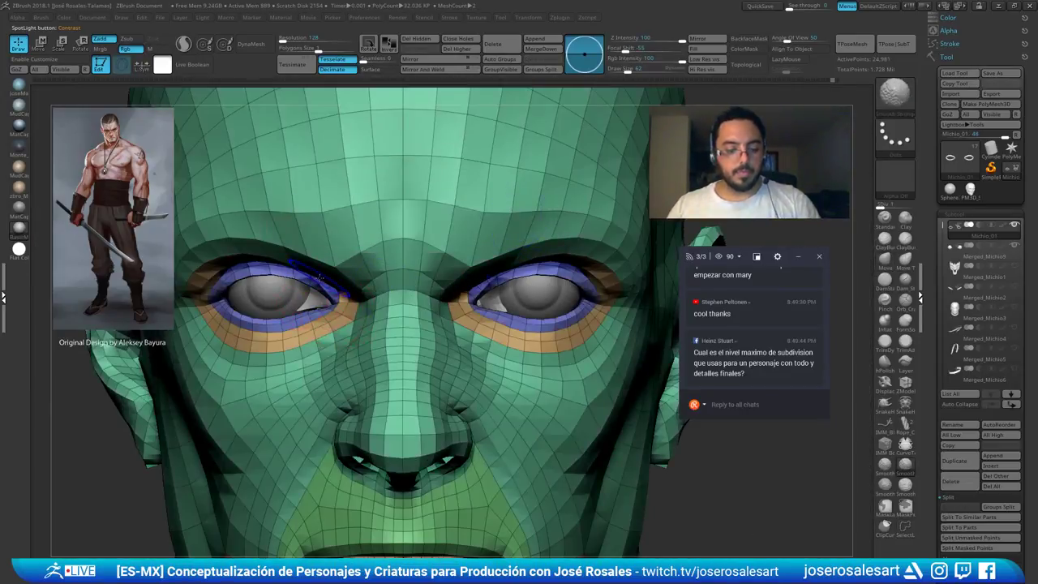
key(shift+f)
key(d)
key(d)
key(d)
Sculpt and smooth the upper eyelids near the inner eye corners at the highest subdivision level
right_drag(331, 274, 397, 277)
mouse_move(239, 268)
shift+mouse_down()
mouse_move(271, 258)
mouse_move(305, 278)
shift+mouse_up()
right_drag(324, 280, 251, 253)
mouse_move(263, 269)
mouse_down()
mouse_move(282, 265)
mouse_move(243, 280)
mouse_up()
right_drag(235, 281, 324, 283)
mouse_move(308, 277)
mouse_down()
mouse_move(341, 282)
mouse_move(264, 267)
mouse_move(362, 292)
mouse_up()
ctrl+right_drag(361, 292, 276, 288)
mouse_move(491, 282)
right_down()
mouse_move(475, 276)
mouse_move(433, 291)
right_up()
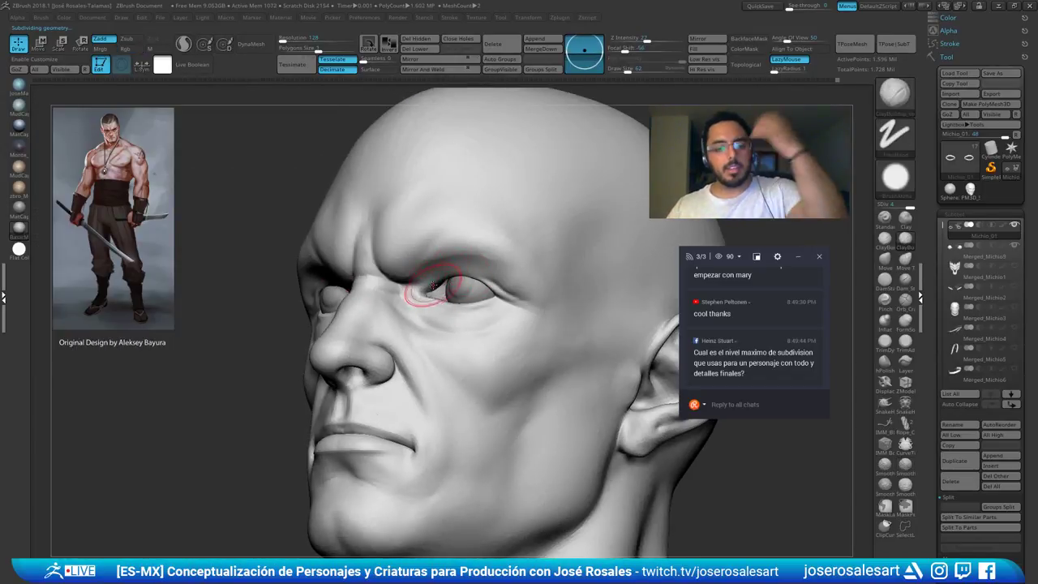
Undo the most recent eyelid changes and check the face from the front
key(ctrl+z)
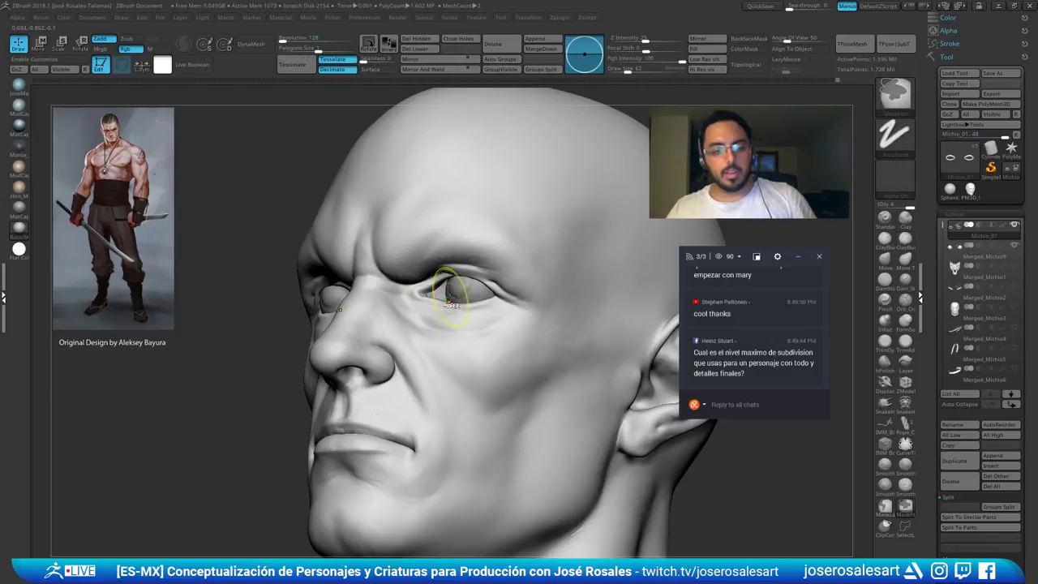
key(ctrl+z)
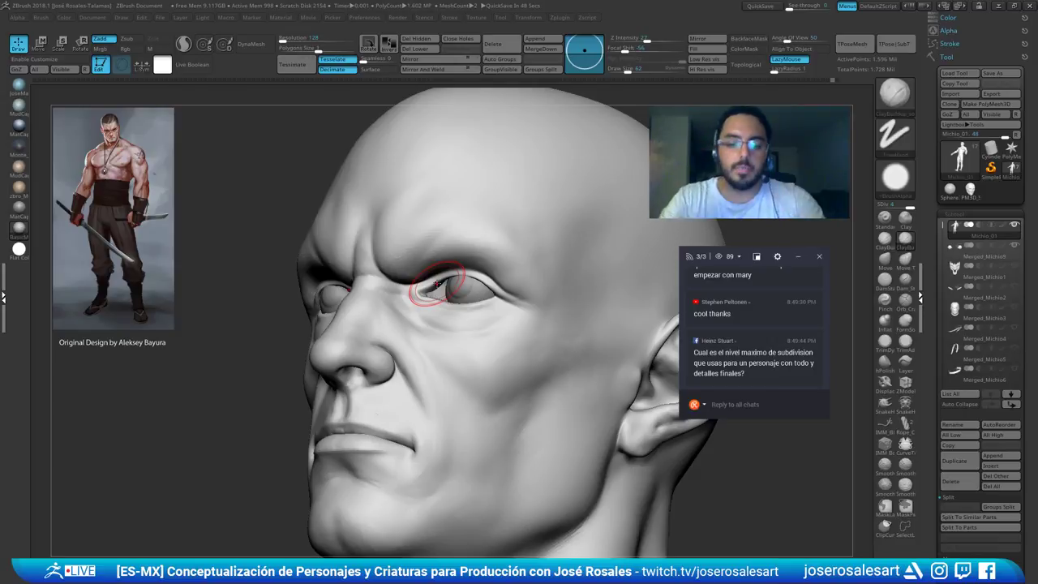
right_drag(424, 249, 588, 220)
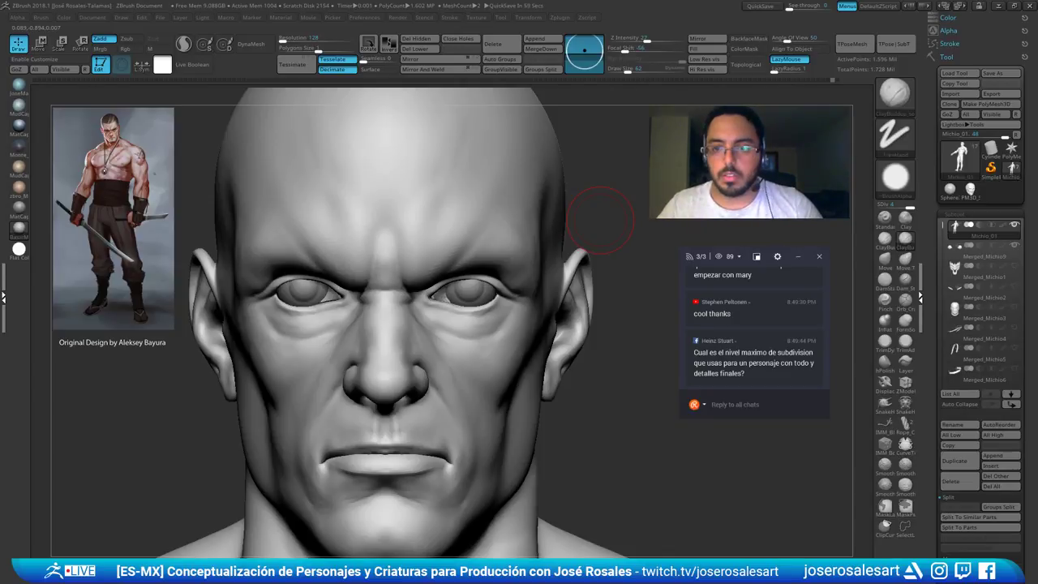
mouse_move(450, 302)
right_down()
mouse_move(503, 281)
mouse_move(455, 279)
mouse_move(463, 265)
mouse_move(441, 266)
mouse_move(511, 234)
right_up()
Display the head's polygroups with wireframe and step down to the lowest subdivision level
key(shift+f)
key(shift+d)
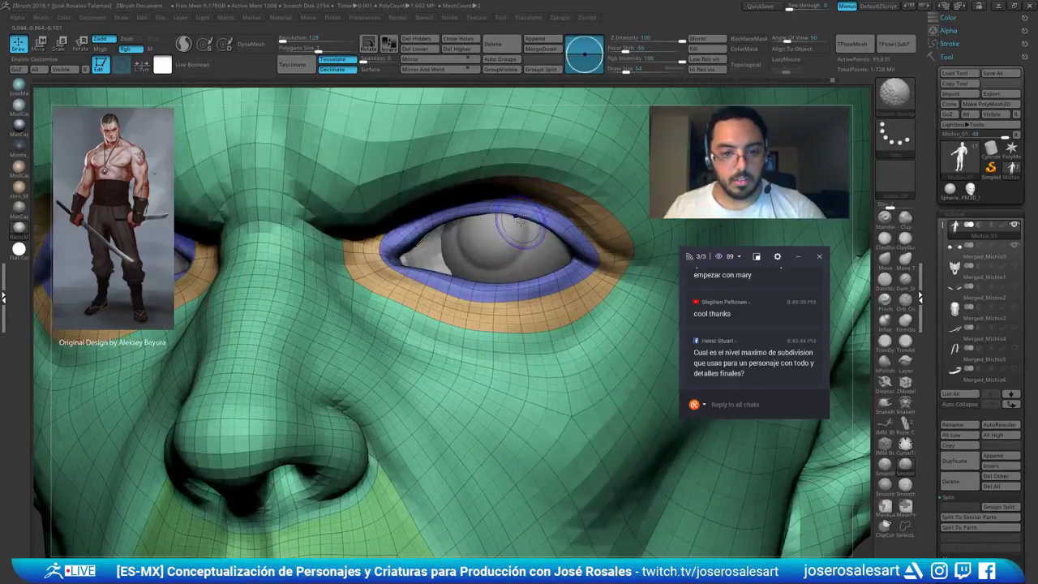
key(shift+d)
key(shift+d)
key(ctrl+d)
key(ctrl+d)
key(ctrl+d)
key(shift+d)
key(shift+d)
key(shift+d)
Isolate the eyelid rim polygroup around both eyes
ctrl+shift+click(561, 218)
right_drag(609, 212, 600, 162)
ctrl+right_drag(600, 162, 616, 191)
click(830, 81)
click(833, 82)
ctrl+shift+click(619, 241)
mouse_move(637, 225)
right_down()
mouse_move(667, 229)
mouse_move(644, 209)
right_up()
Assign a new polygroup to the isolated eyelid rims and show the full head again
key(ctrl+w)
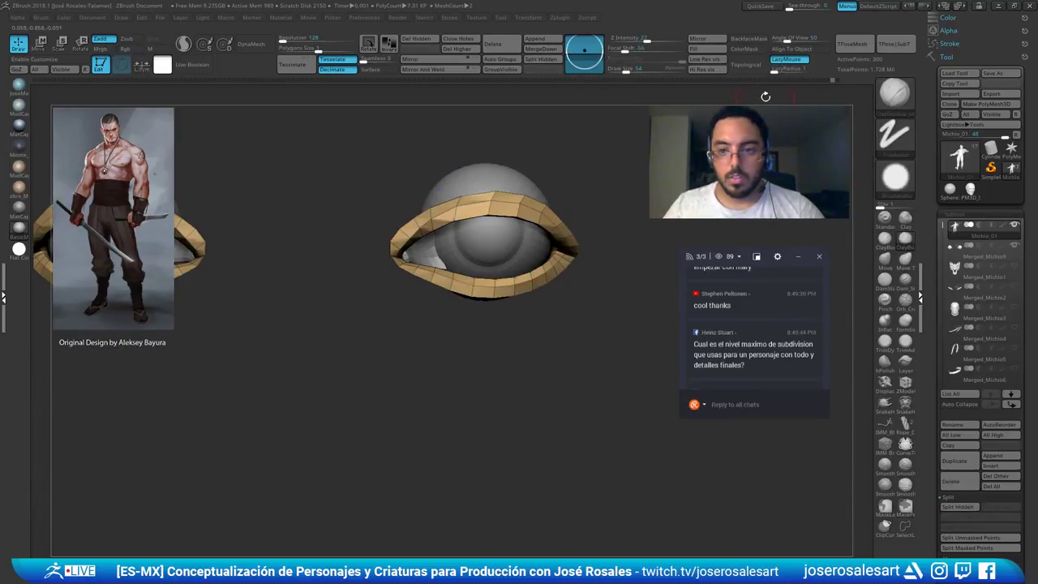
key(ctrl)
ctrl+shift+click(624, 235)
right_drag(624, 236, 707, 176)
ctrl+shift+click(566, 230)
key(ctrl+w)
ctrl+shift+click(641, 228)
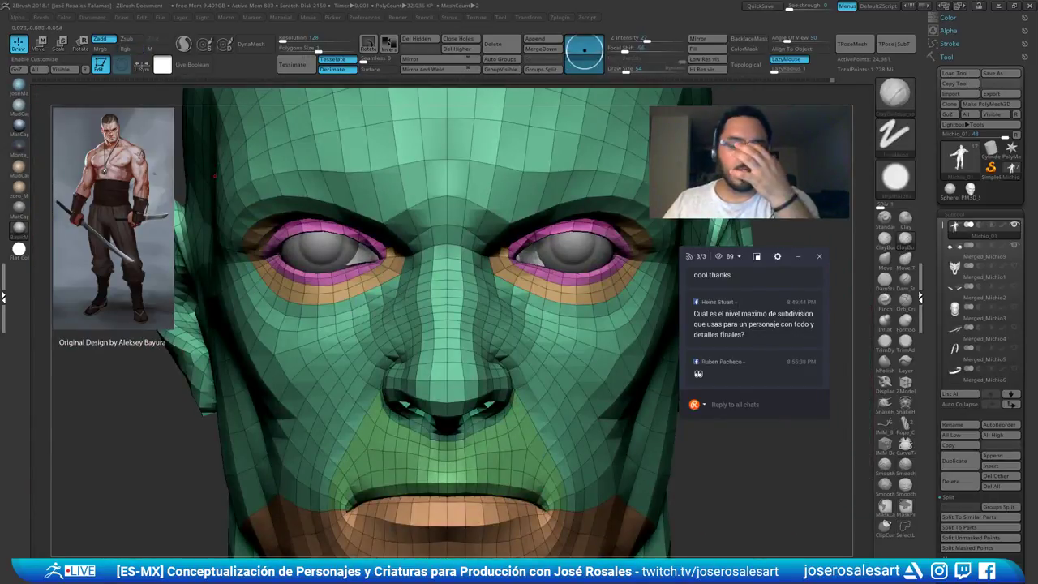
Isolate the eyelid rims on one eye in close view and switch to the Move Topological brush
right_drag(268, 287, 369, 298)
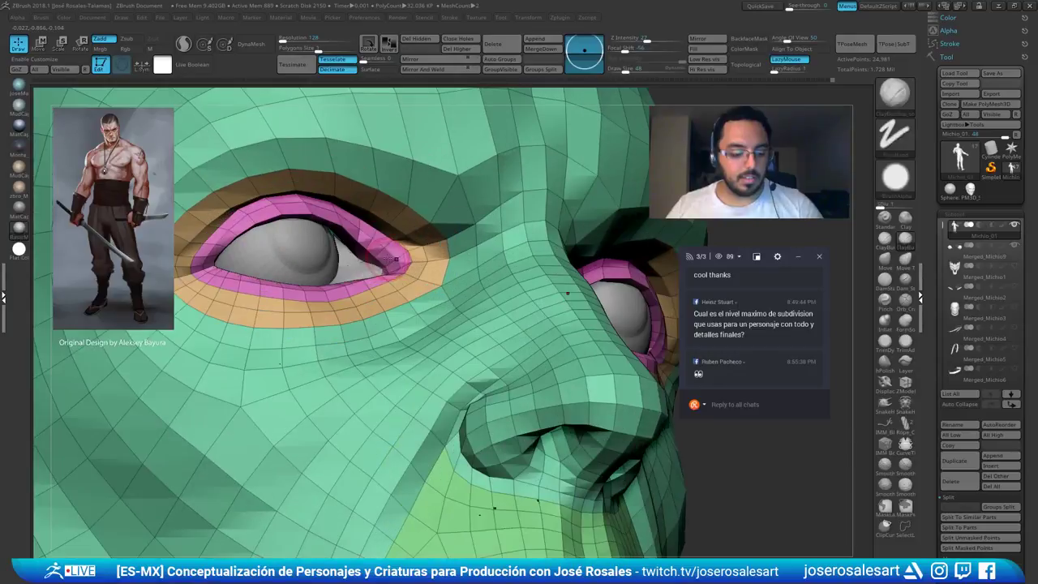
ctrl+right_drag(349, 180, 371, 247)
ctrl+shift+click(394, 227)
right_drag(520, 290, 511, 268)
ctrl+right_drag(511, 267, 423, 233)
key(b)
key(m)
key(t)
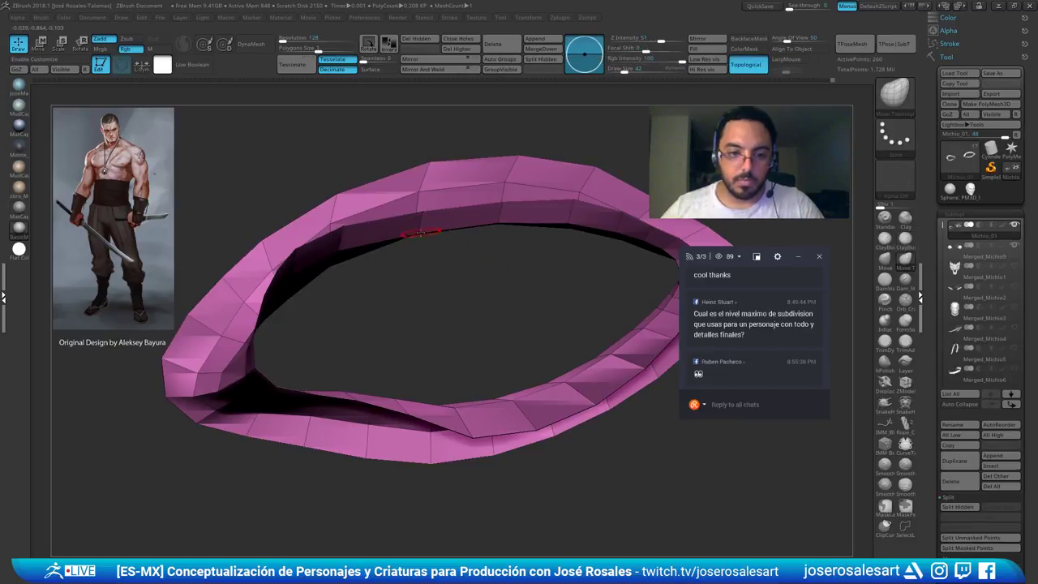
Reshape the inner edge of the upper eyelid rim and the eye corner with Move Topological
drag(500, 223, 504, 245)
right_drag(324, 246, 341, 250)
drag(335, 252, 348, 278)
mouse_move(280, 283)
mouse_down()
mouse_move(290, 297)
mouse_move(241, 333)
mouse_up()
drag(317, 308, 243, 347)
drag(346, 314, 312, 231)
drag(203, 300, 185, 279)
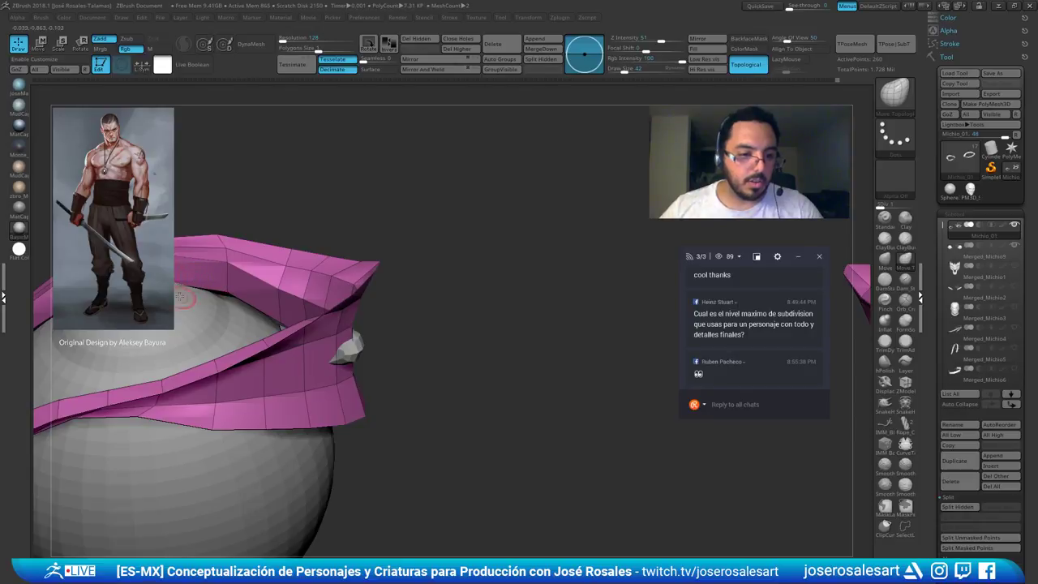
Compare a subdivided preview of the eyelid rims with the eye photo reference, and return to the lowest level
key(ctrl+d)
right_drag(199, 272, 192, 313)
key(shift+z)
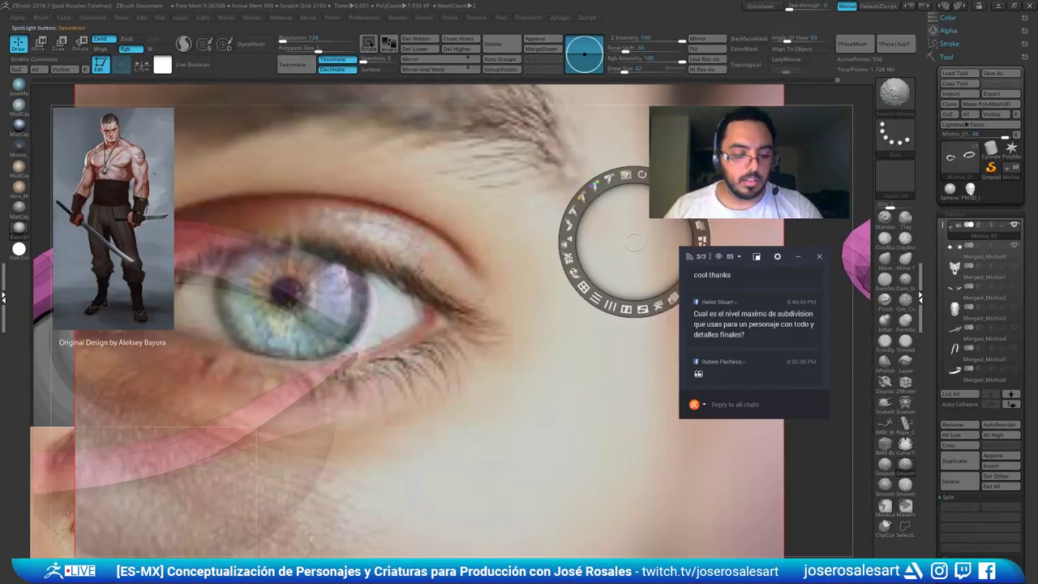
key(shift+z)
mouse_move(357, 280)
alt+right_down()
mouse_move(302, 248)
mouse_move(285, 278)
mouse_move(251, 268)
mouse_move(198, 219)
mouse_move(187, 262)
mouse_move(213, 264)
mouse_move(274, 322)
mouse_move(387, 242)
mouse_move(394, 265)
alt+right_up()
key(ctrl+z)
key(alt+s)
Pull the upper eyelid's inner edge into a smoother curve toward the eye corner with Move Topological
drag(393, 253, 384, 276)
right_drag(302, 266, 382, 245)
drag(392, 238, 389, 313)
mouse_move(449, 256)
mouse_down()
mouse_move(454, 271)
mouse_move(515, 301)
mouse_up()
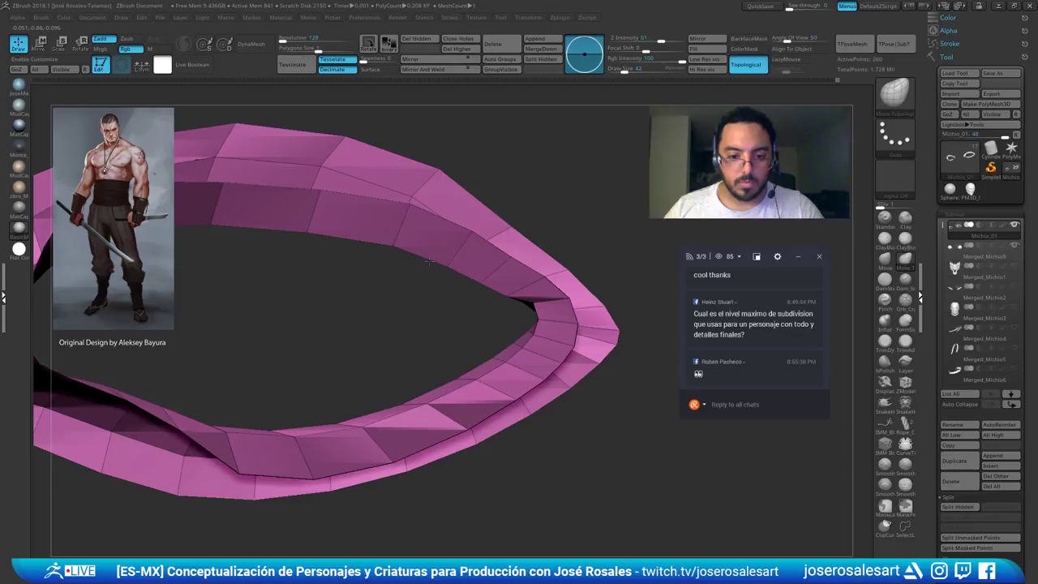
drag(408, 256, 496, 312)
mouse_move(419, 313)
mouse_down()
mouse_move(524, 249)
mouse_move(494, 298)
mouse_move(567, 285)
mouse_up()
drag(504, 315, 514, 323)
mouse_move(551, 292)
mouse_down()
mouse_move(450, 369)
mouse_move(496, 332)
mouse_move(383, 319)
mouse_up()
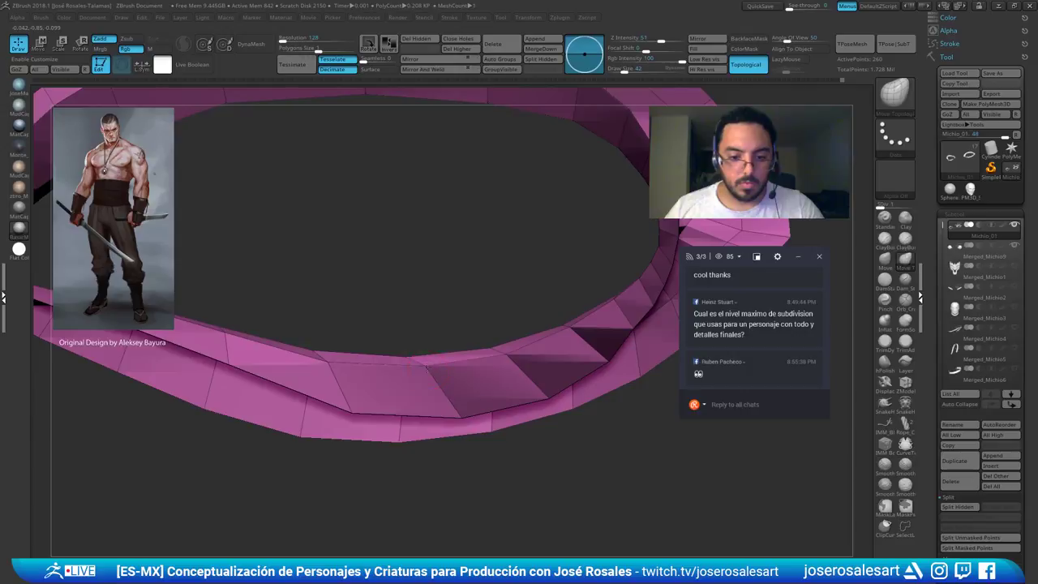
Set the draw size to 21 and nudge the middle of the lower eyelid's inner edge
mouse_move(458, 343)
mouse_down()
mouse_move(422, 353)
mouse_move(413, 383)
mouse_up()
key(ctrl+z)
key(s)
drag(432, 349, 411, 339)
right_drag(410, 444, 407, 450)
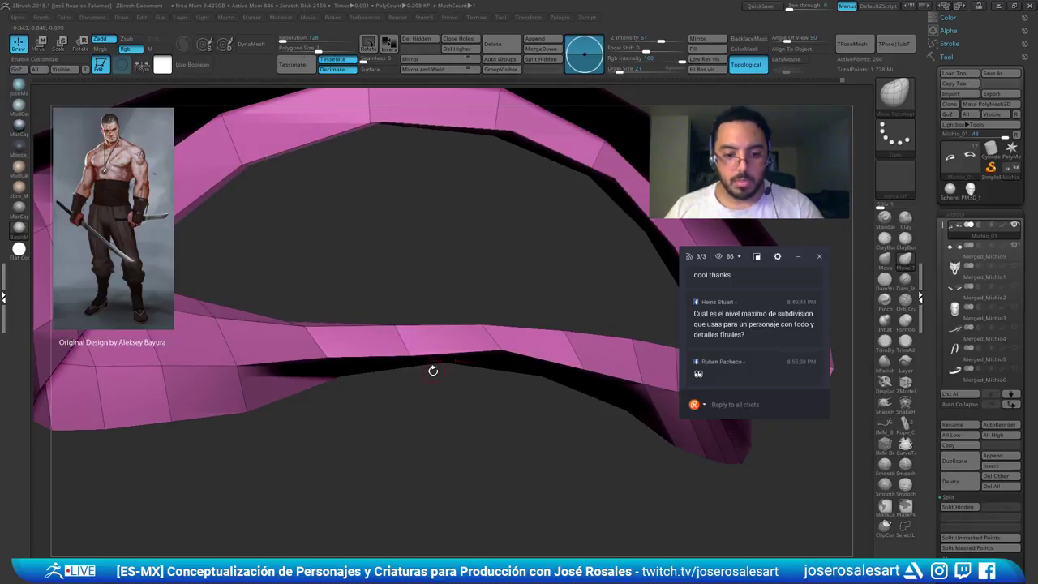
drag(502, 352, 503, 362)
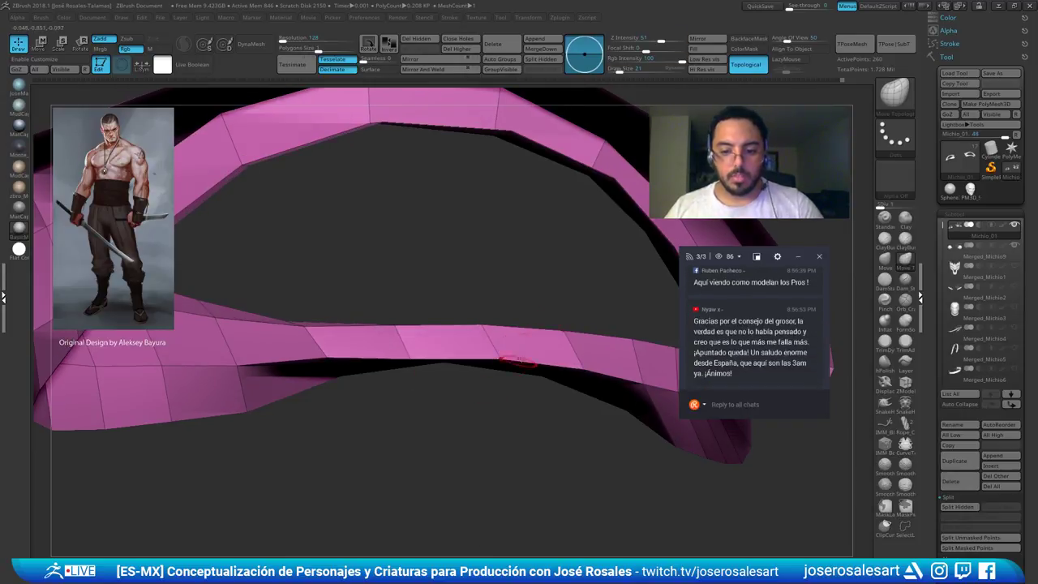
Even out the points along the lower eyelid's inner edge from several angles
right_drag(476, 333, 297, 362)
drag(297, 361, 305, 405)
right_drag(253, 368, 323, 395)
drag(375, 390, 411, 410)
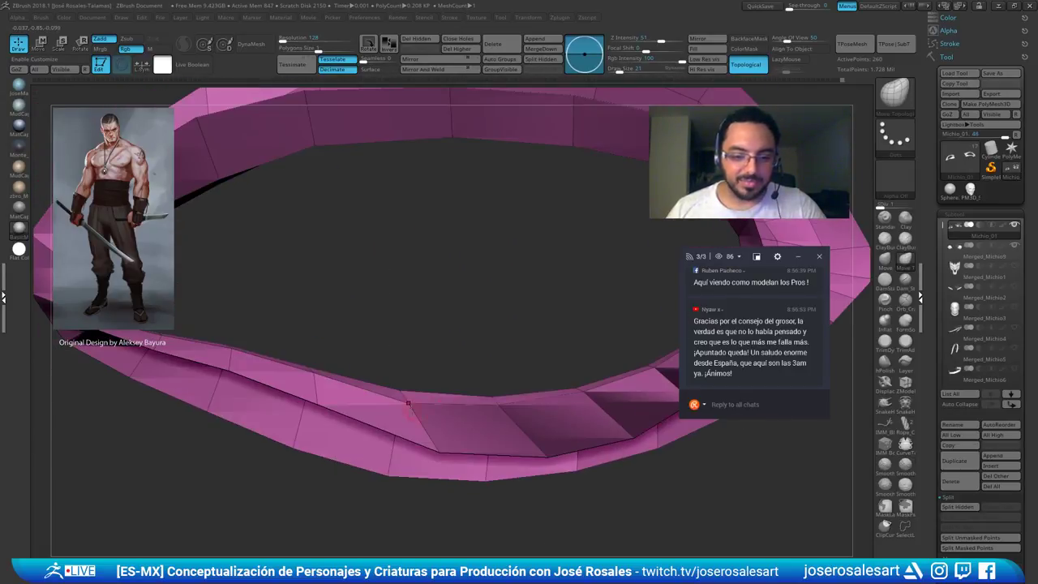
right_drag(379, 376, 313, 373)
Adjust the draw size and move the lower eyelid rim near the eye corner
key(s)
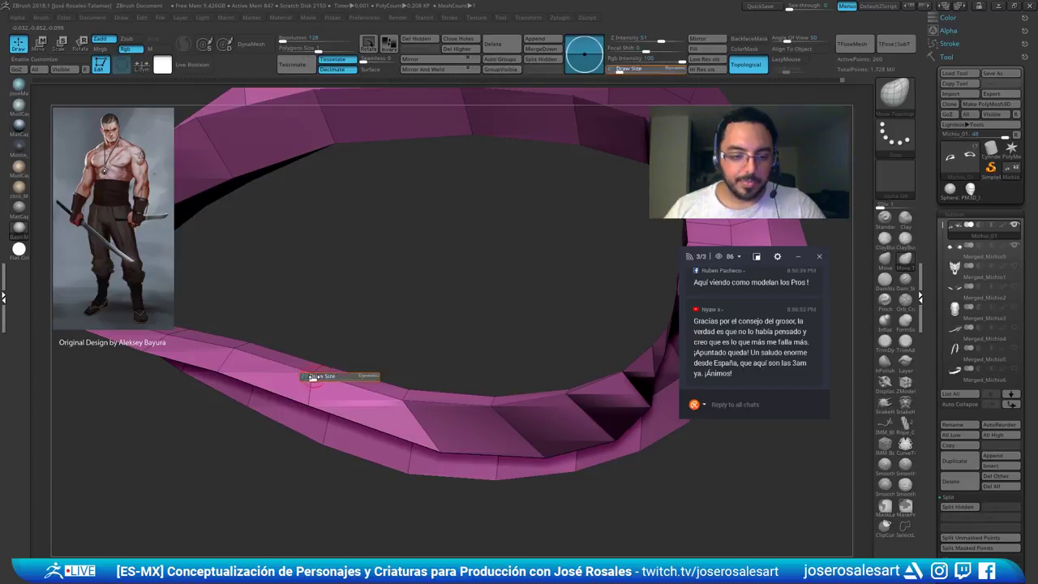
drag(315, 379, 317, 378)
right_drag(282, 361, 235, 348)
key(s)
drag(247, 354, 237, 353)
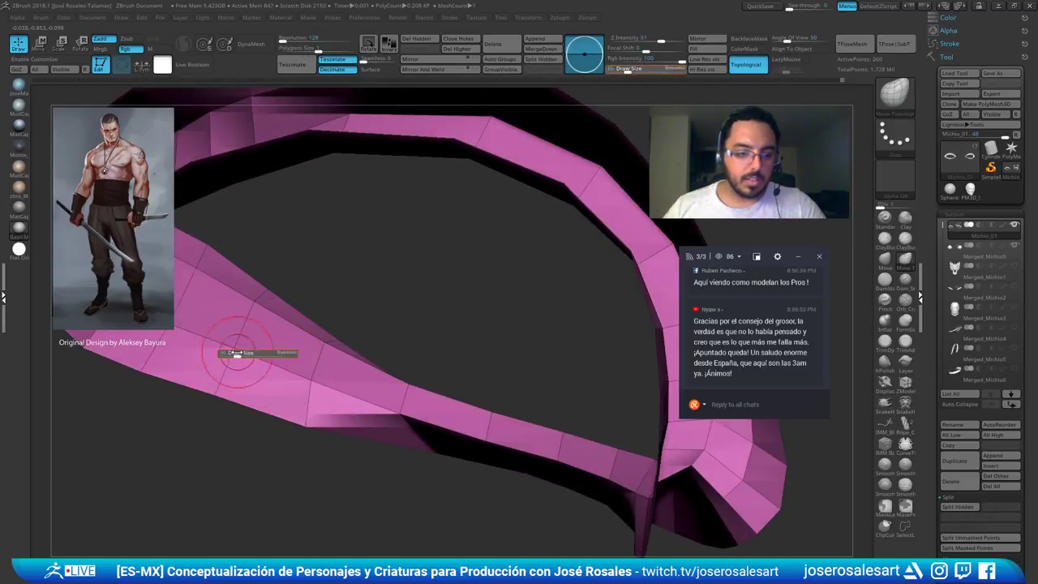
right_drag(238, 354, 234, 347)
drag(250, 333, 306, 370)
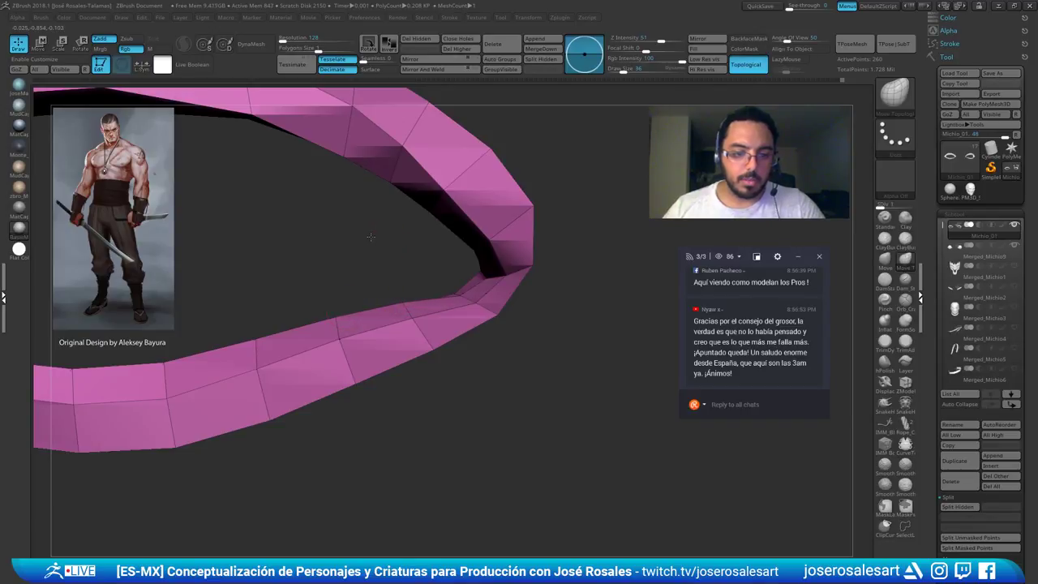
Switch to the Move brush, reshape the lower eyelid rim around the eyeball and smooth it
mouse_move(442, 261)
ctrl+right_down()
mouse_move(408, 283)
mouse_move(295, 304)
mouse_move(329, 352)
mouse_move(400, 336)
mouse_move(422, 280)
mouse_move(434, 296)
mouse_move(452, 245)
mouse_move(556, 233)
mouse_move(533, 282)
mouse_move(495, 297)
mouse_move(515, 308)
mouse_move(507, 304)
mouse_move(516, 346)
mouse_move(494, 312)
mouse_move(460, 346)
ctrl+right_up()
key(b)
key(m)
key(v)
drag(435, 347, 453, 318)
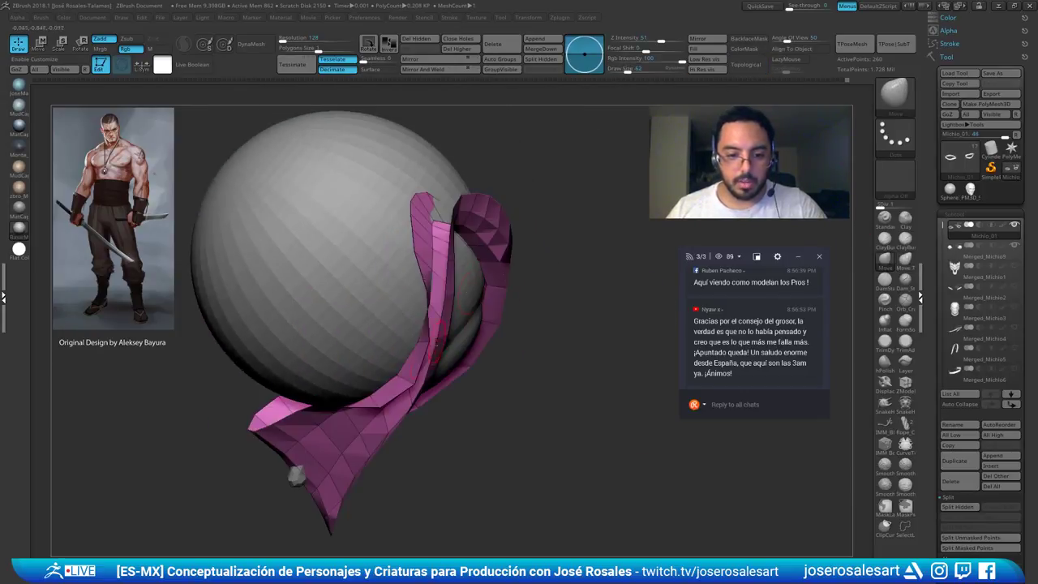
mouse_move(405, 324)
right_down()
mouse_move(480, 323)
mouse_move(469, 357)
mouse_move(503, 389)
mouse_move(501, 318)
mouse_move(478, 328)
mouse_move(462, 369)
mouse_move(450, 349)
right_up()
drag(448, 348, 401, 376)
right_drag(445, 329, 430, 395)
shift+drag(430, 395, 397, 405)
mouse_move(403, 405)
right_down()
mouse_move(417, 382)
mouse_move(412, 355)
mouse_move(386, 403)
right_up()
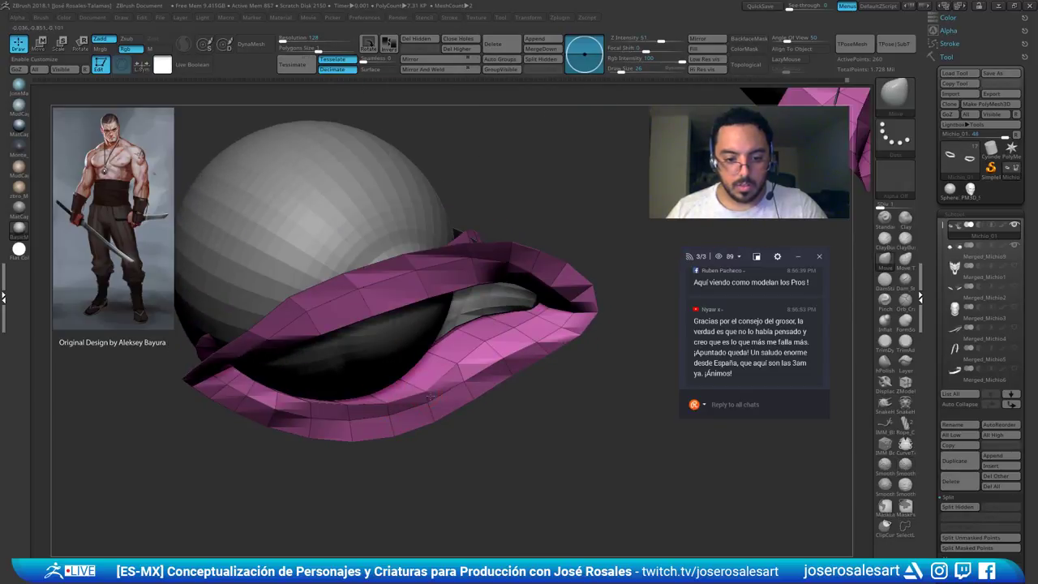
Refine the lower eyelid rim's thickness from its middle to the eye corner with the Move brush
drag(461, 366, 378, 411)
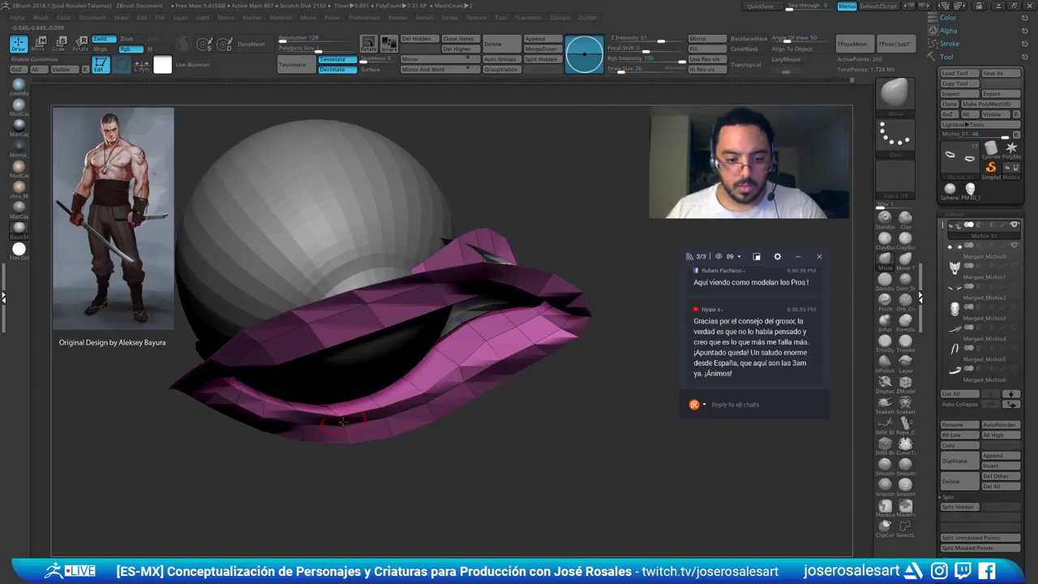
right_drag(339, 416, 340, 422)
right_drag(376, 386, 383, 413)
drag(419, 397, 407, 393)
drag(353, 426, 244, 409)
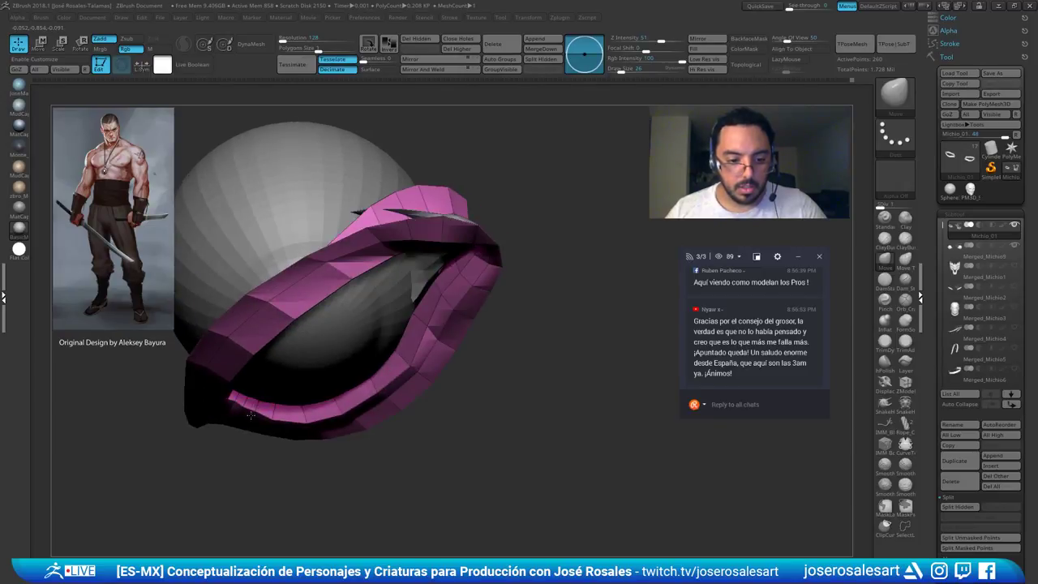
Enlarge the Move brush and push the end of the lower eyelid rim into shape at the eye corner
key(space)
drag(232, 404, 238, 403)
mouse_move(213, 438)
alt+mouse_down()
mouse_move(282, 394)
mouse_move(293, 375)
alt+mouse_up()
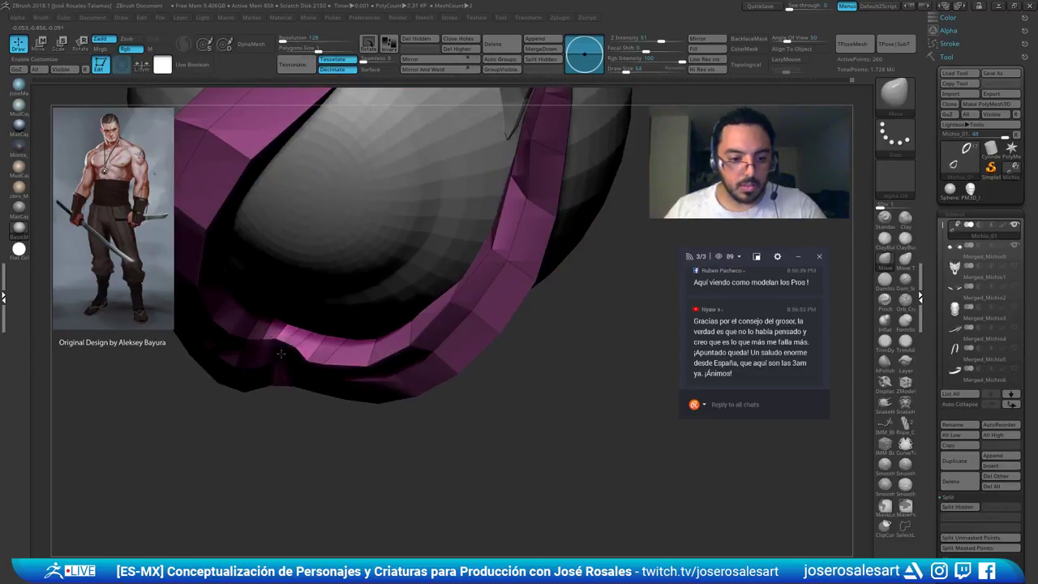
right_drag(287, 352, 293, 354)
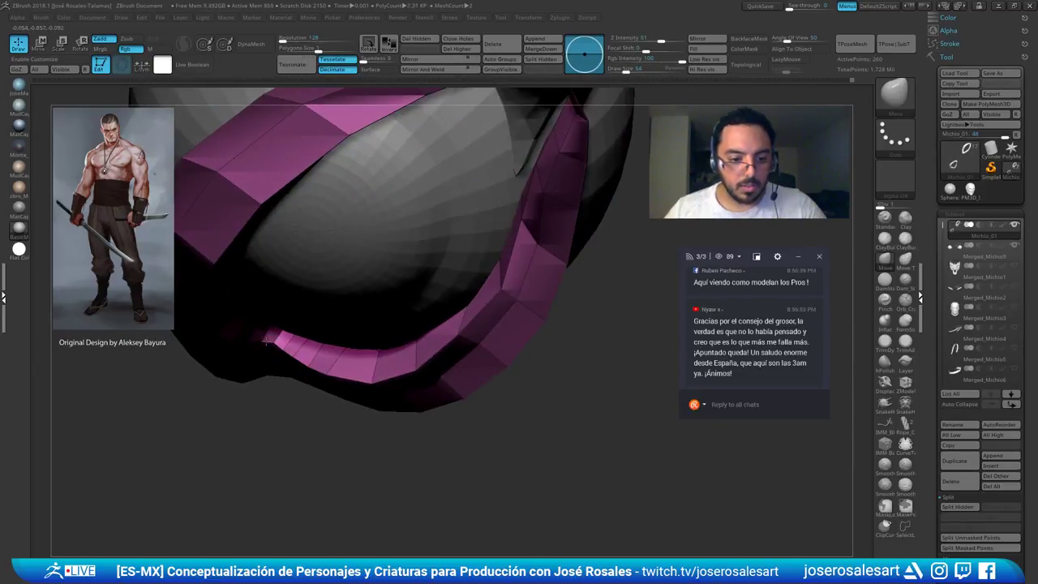
drag(305, 370, 326, 372)
Build up thickness along the lower eyelid rim from its end toward the middle with the ClayBuildup brush
mouse_move(341, 376)
alt+right_down()
mouse_move(324, 361)
mouse_move(419, 382)
mouse_move(439, 289)
mouse_move(411, 360)
alt+right_up()
key(b)
key(c)
key(b)
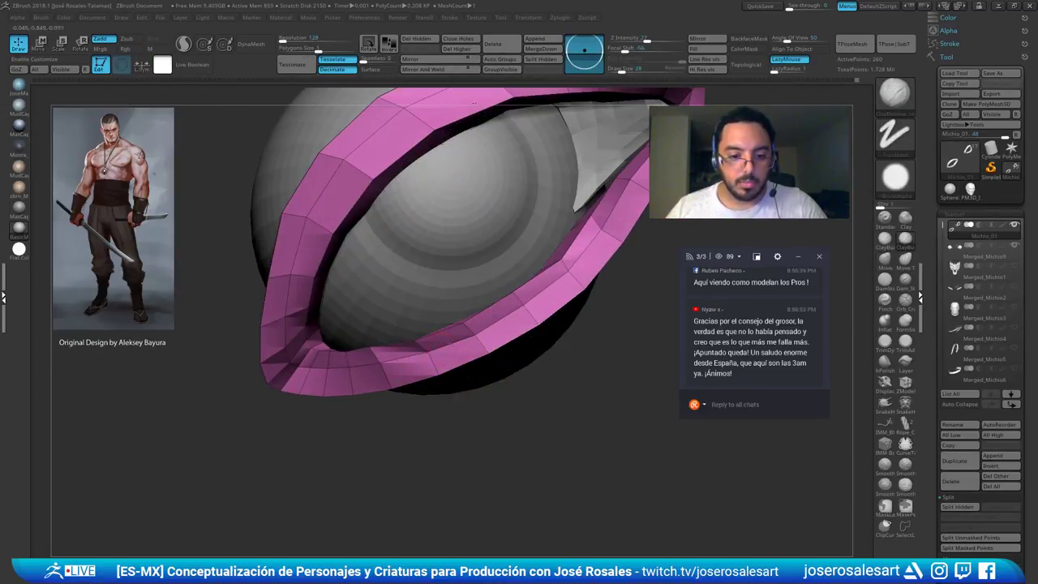
drag(457, 347, 402, 361)
drag(478, 336, 438, 354)
drag(519, 317, 459, 347)
right_drag(552, 295, 601, 335)
drag(464, 336, 402, 375)
Unhide the rest of the head, switch to the Move brush and smooth the lower eyelid edge
mouse_move(519, 365)
right_down()
mouse_move(470, 342)
mouse_move(514, 301)
mouse_move(489, 274)
mouse_move(503, 283)
mouse_move(483, 340)
mouse_move(433, 343)
right_up()
ctrl+shift+click(528, 342)
key(b)
key(m)
key(t)
key(b)
key(m)
key(v)
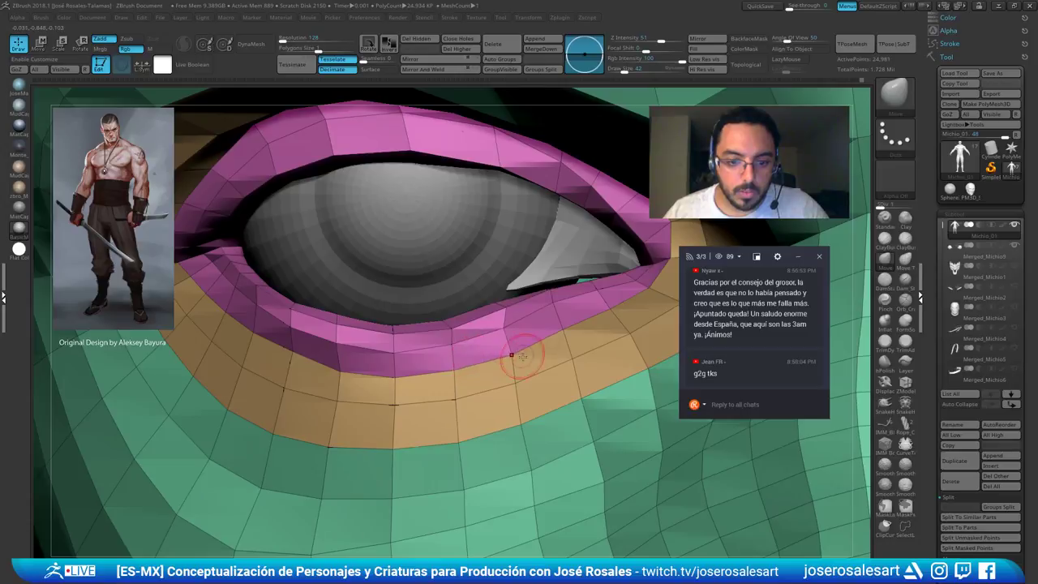
mouse_move(518, 340)
right_down()
mouse_move(509, 331)
mouse_move(543, 298)
mouse_move(526, 296)
mouse_move(477, 332)
mouse_move(470, 304)
mouse_move(501, 307)
mouse_move(498, 298)
mouse_move(541, 289)
mouse_move(518, 272)
mouse_move(538, 265)
right_up()
shift+drag(478, 289, 451, 301)
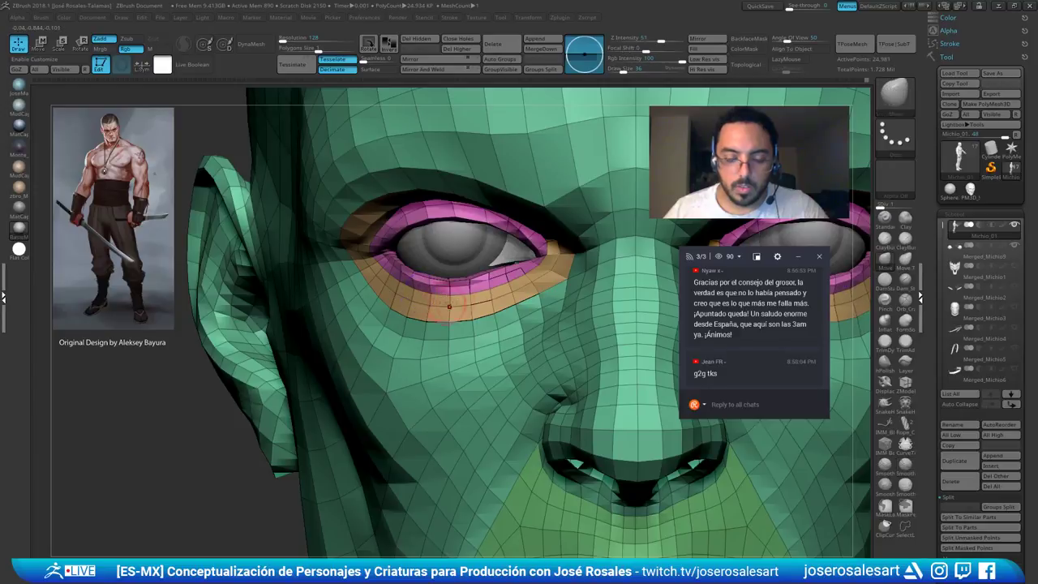
Hide the polyframe and adjust the draw size of the ClayBuildup brush for work under the eye
mouse_move(520, 292)
ctrl+right_down()
mouse_move(527, 274)
mouse_move(486, 294)
mouse_move(523, 274)
ctrl+right_up()
key(shift+f)
mouse_move(523, 274)
right_down()
mouse_move(470, 277)
mouse_move(529, 279)
right_up()
ctrl+right_drag(528, 279, 519, 316)
key(b)
key(c)
key(b)
ctrl+right_drag(390, 329, 567, 283)
key(s)
key(s)
key(s)
drag(414, 289, 409, 290)
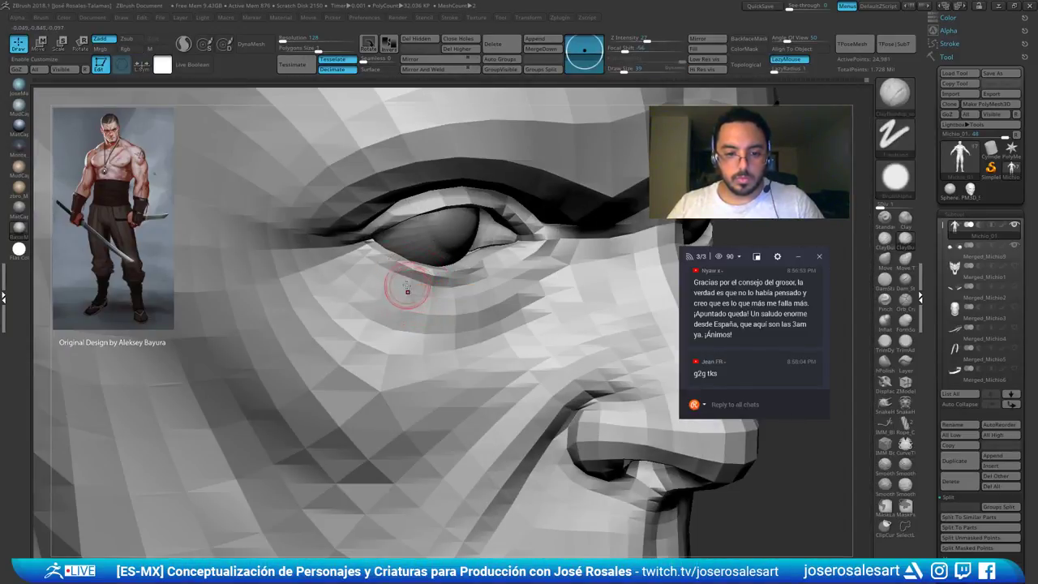
Check the eye area at a higher subdivision level and return to the lower one
right_drag(522, 261, 494, 287)
key(d)
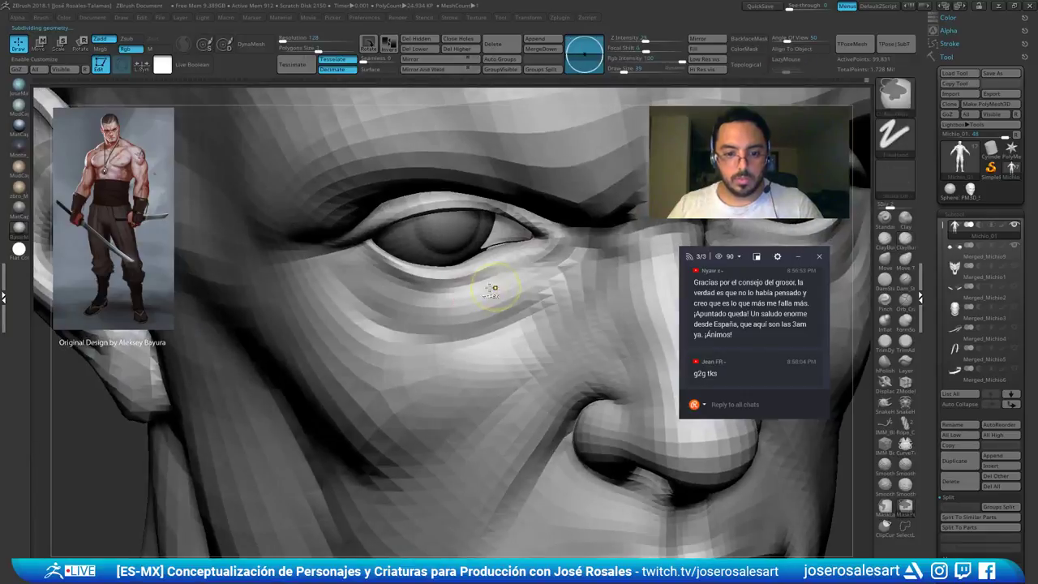
key(shift+d)
Switch to the Move brush and enlarge its draw size over the outer part of the lower eyelid
mouse_move(403, 280)
right_down()
mouse_move(515, 293)
mouse_move(519, 276)
mouse_move(454, 272)
mouse_move(463, 257)
mouse_move(421, 230)
right_up()
key(b)
key(m)
key(v)
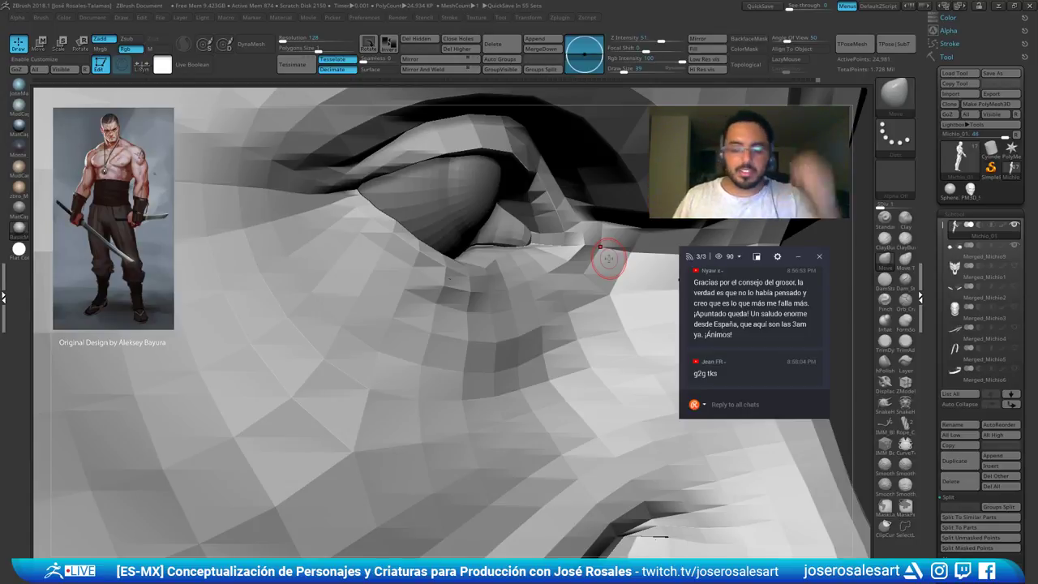
right_drag(376, 263, 405, 243)
key(s)
drag(394, 224, 398, 225)
mouse_move(398, 225)
right_down()
mouse_move(418, 223)
mouse_move(414, 215)
right_up()
mouse_move(348, 214)
right_down()
mouse_move(334, 217)
mouse_move(405, 235)
right_up()
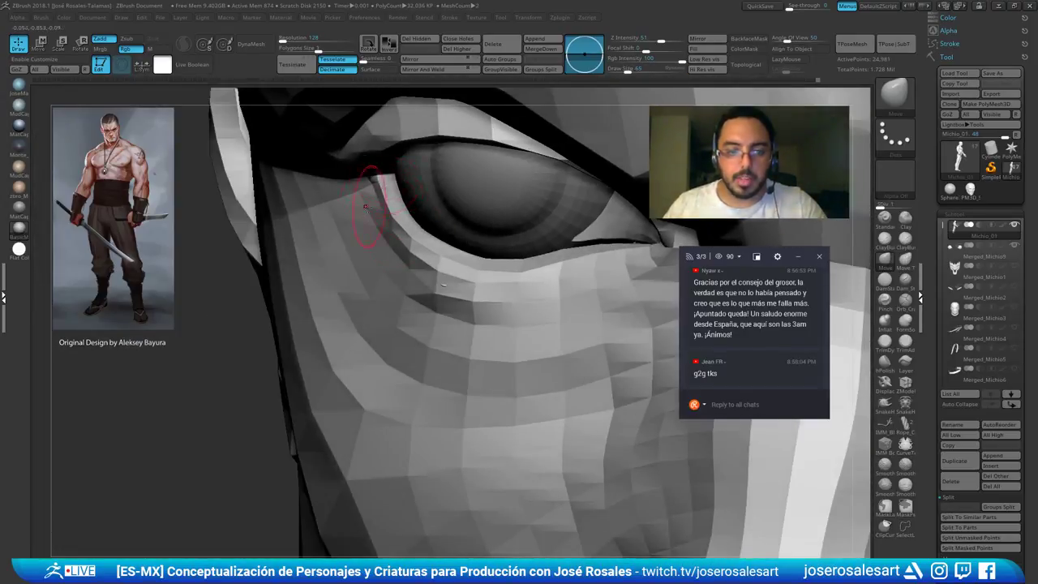
Build up the skin below the lower eyelid from the outer eye corner inward with ClayBuildup
right_drag(376, 195, 378, 214)
key(b)
key(c)
key(b)
mouse_move(377, 209)
mouse_down()
mouse_move(362, 191)
mouse_move(398, 209)
mouse_up()
right_drag(401, 212, 389, 217)
ctrl+right_drag(389, 217, 378, 219)
drag(379, 219, 399, 213)
mouse_move(463, 243)
right_down()
mouse_move(449, 276)
mouse_move(441, 232)
right_up()
drag(440, 231, 490, 240)
right_drag(491, 240, 523, 226)
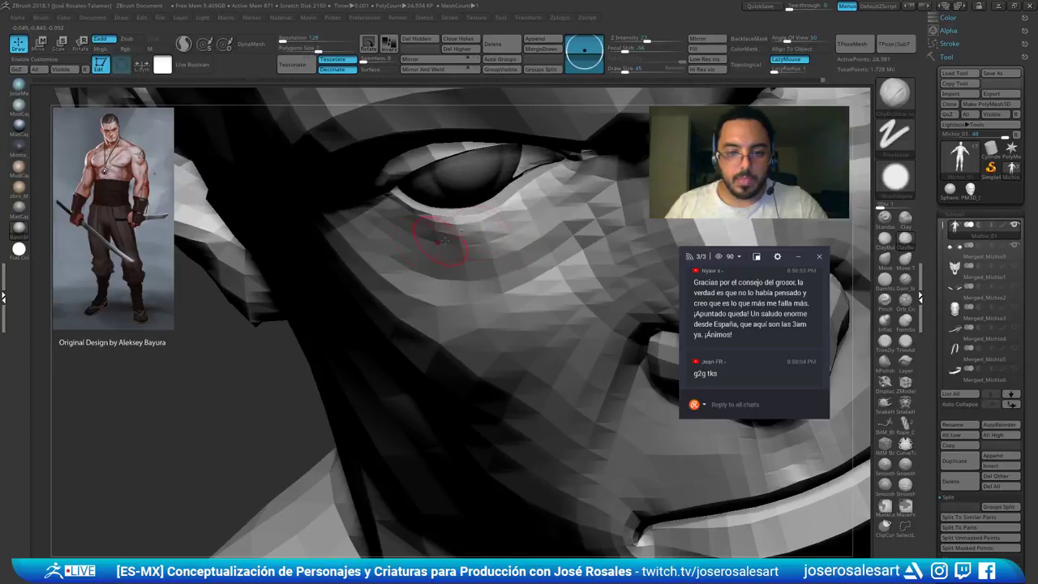
Show the polyframe and isolate the pink eyelid rim polygroup
right_drag(442, 240, 539, 227)
key(shift+f)
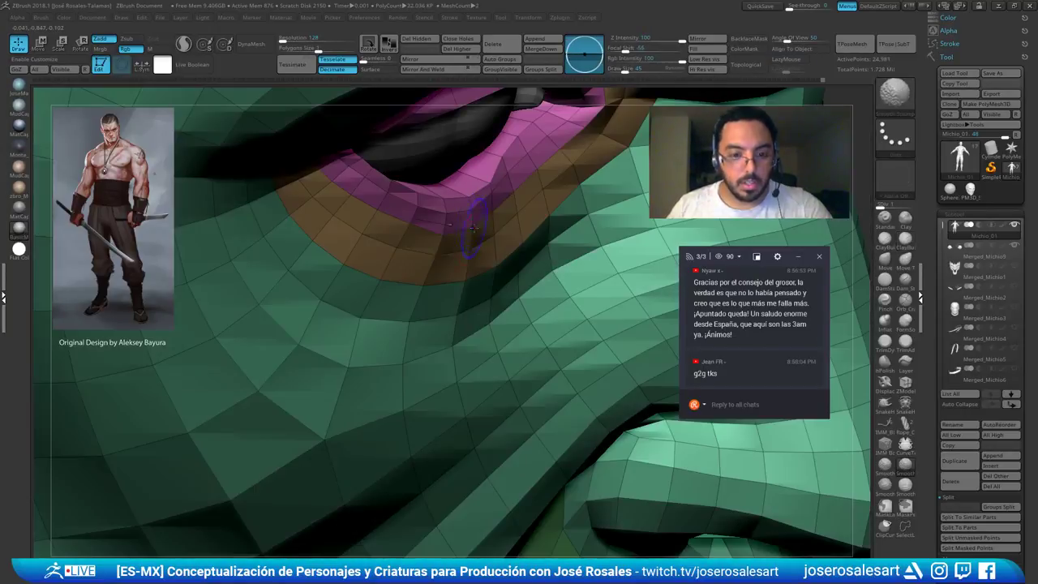
mouse_move(474, 229)
right_down()
mouse_move(477, 195)
mouse_move(536, 220)
mouse_move(470, 199)
mouse_move(475, 221)
mouse_move(442, 231)
mouse_move(465, 241)
right_up()
ctrl+shift+click(468, 174)
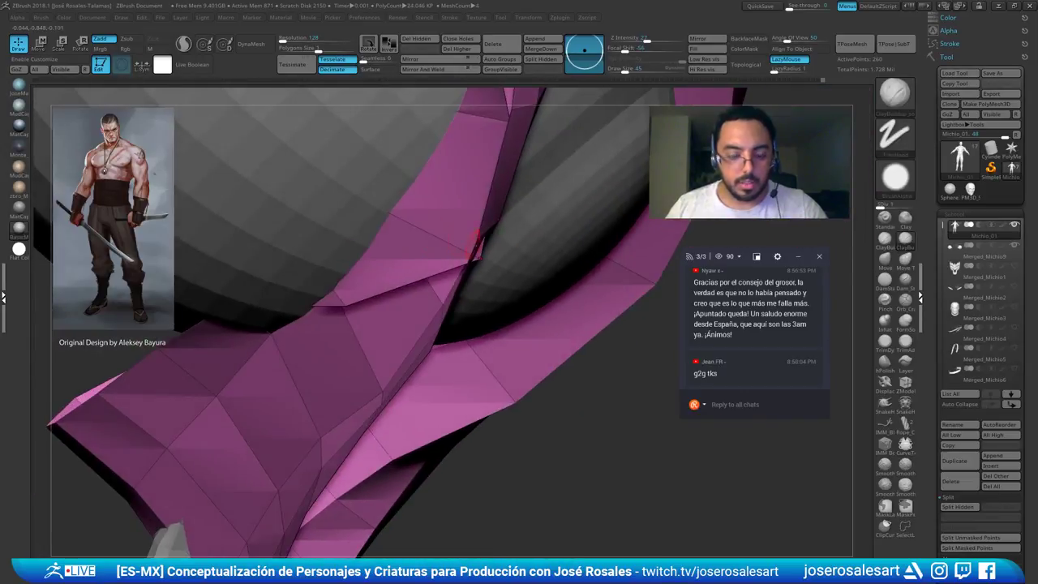
Switch to the Move Topological brush, resize it and shift the overlapping rim polygons against the eyeball
key(b)
key(m)
key(t)
key(s)
drag(486, 270, 480, 235)
right_drag(433, 200, 504, 177)
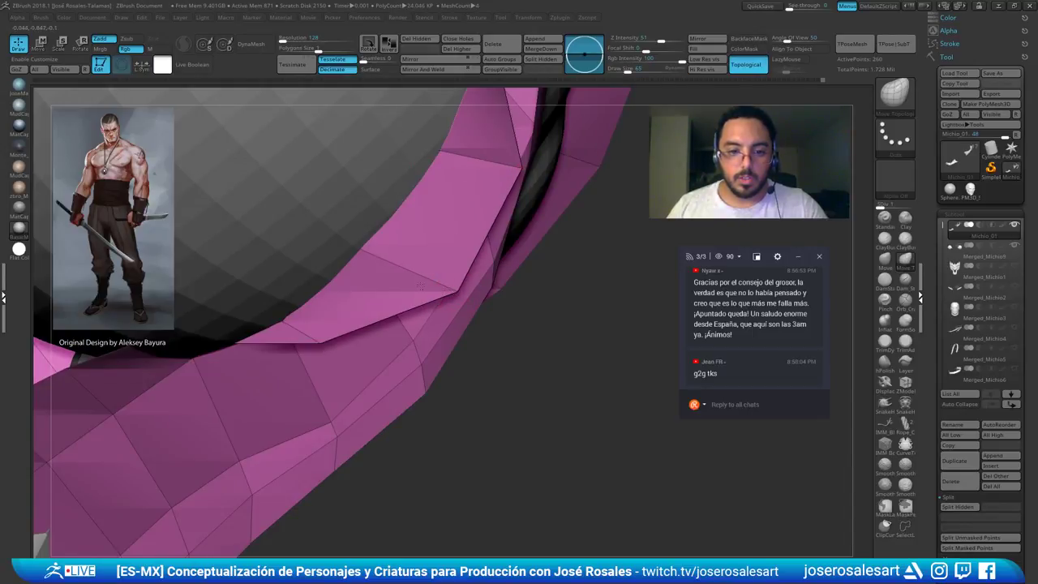
drag(420, 286, 401, 284)
mouse_move(401, 284)
right_down()
mouse_move(387, 293)
mouse_move(412, 293)
right_up()
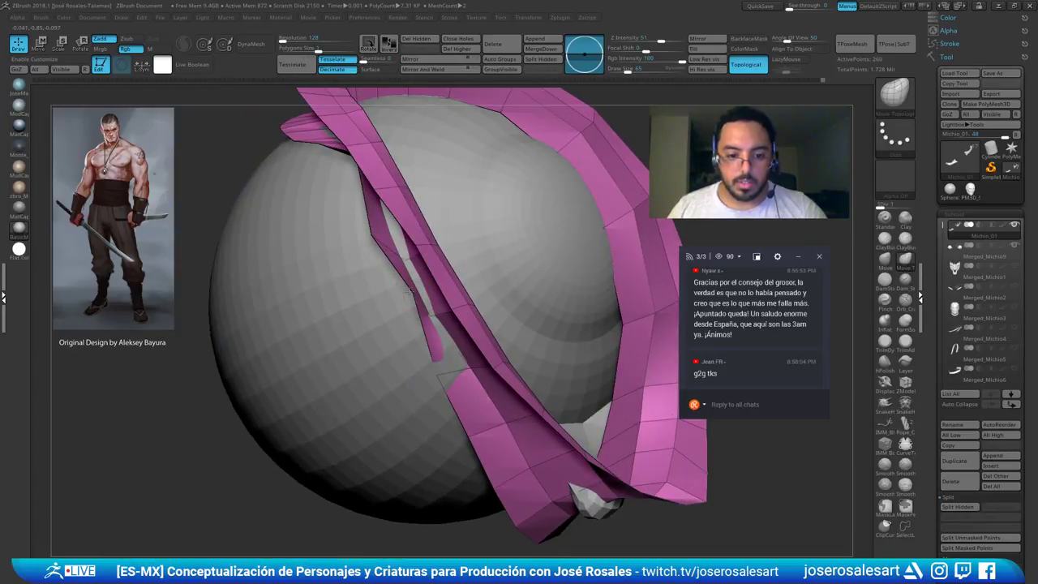
Pull the rim's back edge away from the front edge along the eyeball and smooth its end
drag(411, 292, 392, 310)
right_drag(392, 311, 364, 231)
mouse_move(355, 202)
mouse_down()
mouse_move(350, 227)
mouse_move(331, 236)
mouse_up()
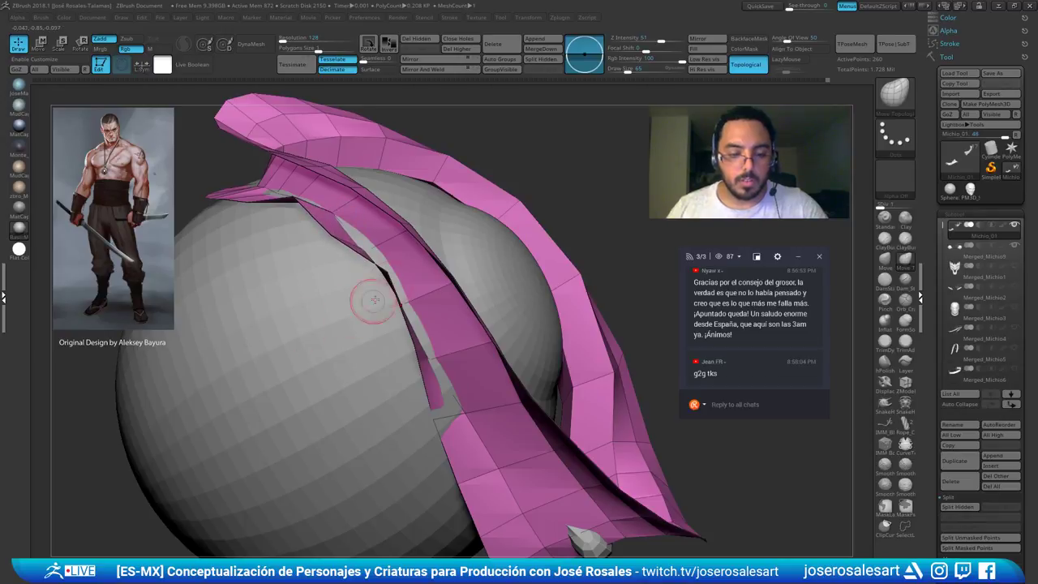
drag(384, 274, 368, 289)
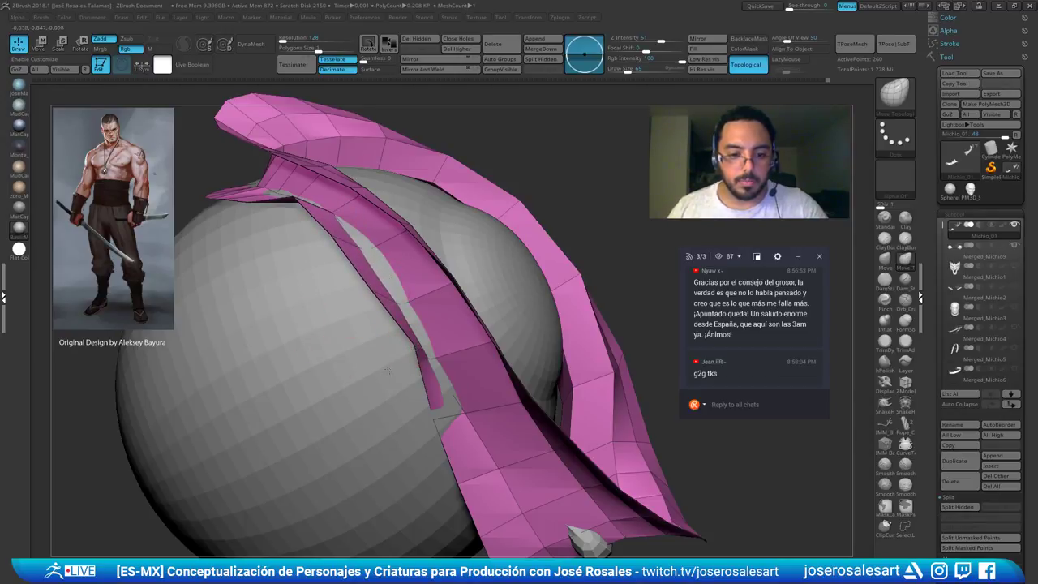
drag(414, 357, 395, 366)
mouse_move(395, 366)
right_down()
mouse_move(368, 235)
mouse_move(315, 210)
right_up()
shift+drag(315, 194, 308, 192)
mouse_move(377, 352)
alt+right_down()
mouse_move(358, 320)
mouse_move(369, 347)
alt+right_up()
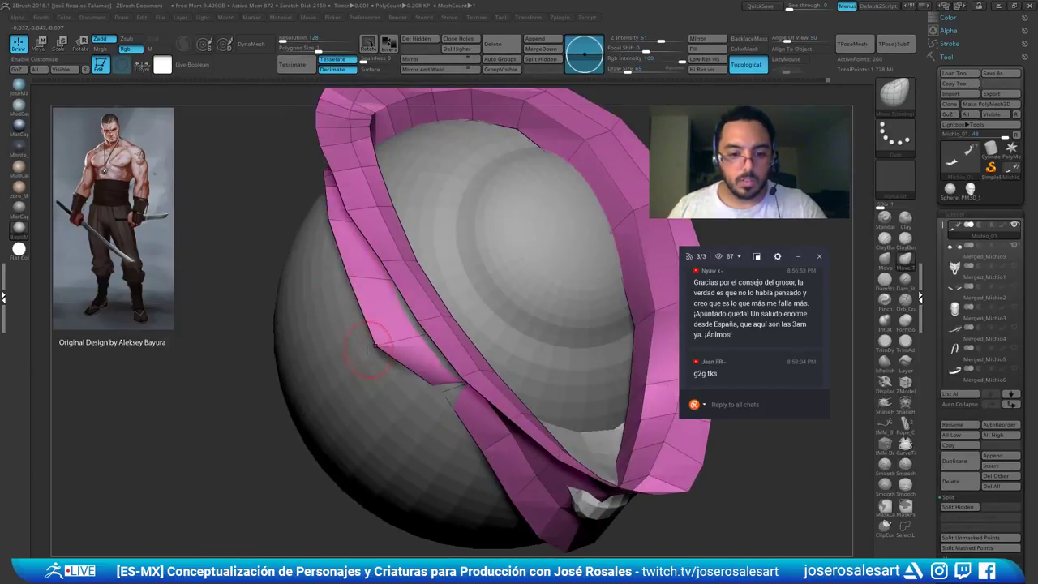
drag(417, 365, 440, 397)
Select the eyeballs subtool and display its polyframe around the eye opening
mouse_move(440, 397)
right_down()
mouse_move(377, 389)
mouse_move(371, 354)
mouse_move(381, 312)
mouse_move(359, 426)
right_up()
mouse_move(477, 313)
right_down()
mouse_move(468, 373)
mouse_move(463, 284)
right_up()
key(shift+s)
key(shift+s)
alt+click(387, 356)
alt+right_drag(388, 356, 424, 362)
ctrl+shift+click(493, 322)
key(ctrl+z)
key(shift+f)
key(shift+f)
mouse_move(487, 317)
right_down()
mouse_move(500, 300)
mouse_move(405, 287)
right_up()
mouse_move(405, 287)
right_down()
mouse_move(442, 287)
mouse_move(409, 290)
right_up()
ctrl+right_drag(410, 290, 414, 310)
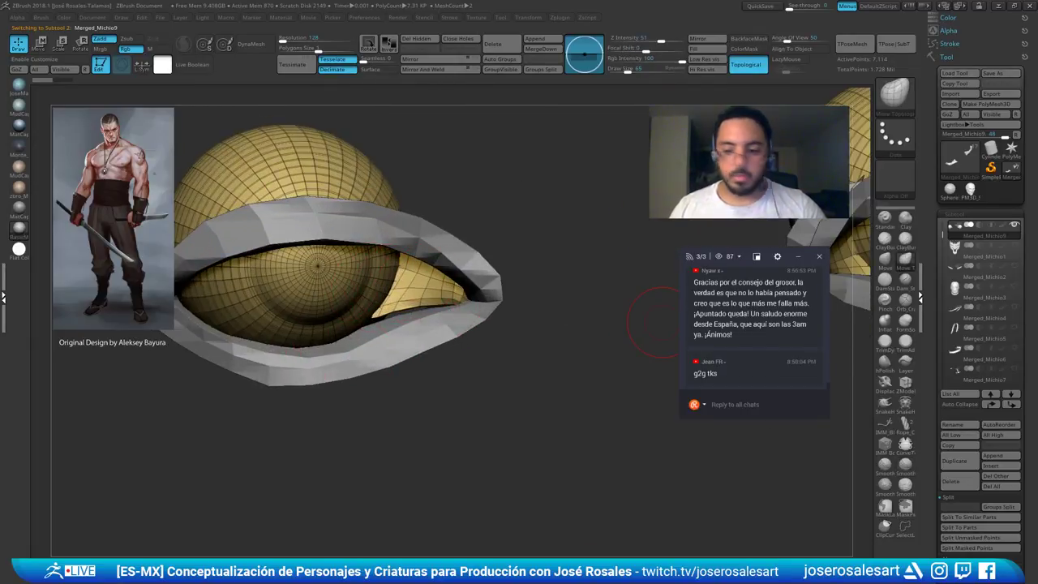
Apply Auto Groups to give each separate part of the eyes subtool its own polygroup
drag(931, 493, 918, 402)
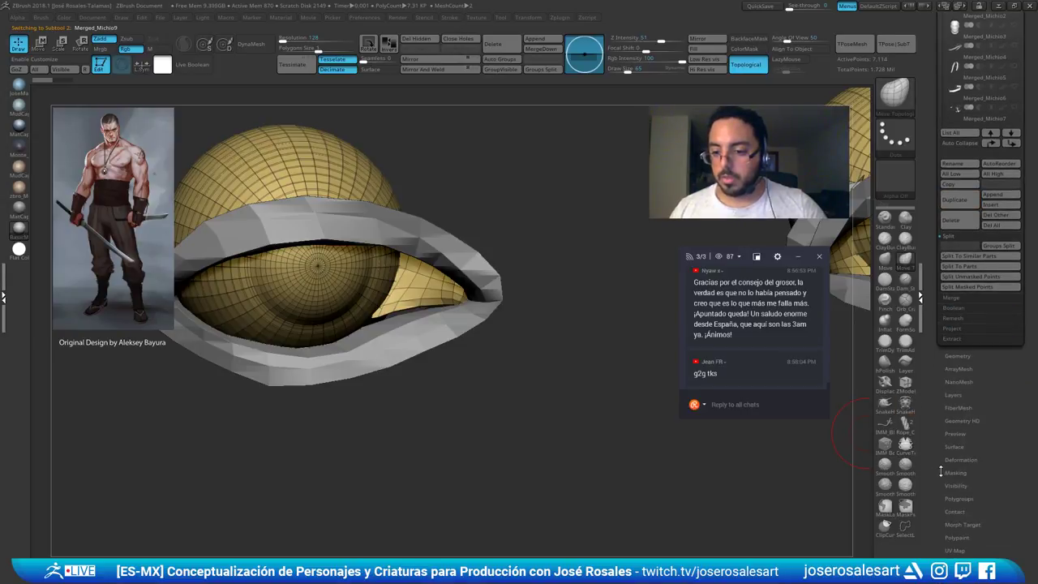
drag(941, 471, 913, 398)
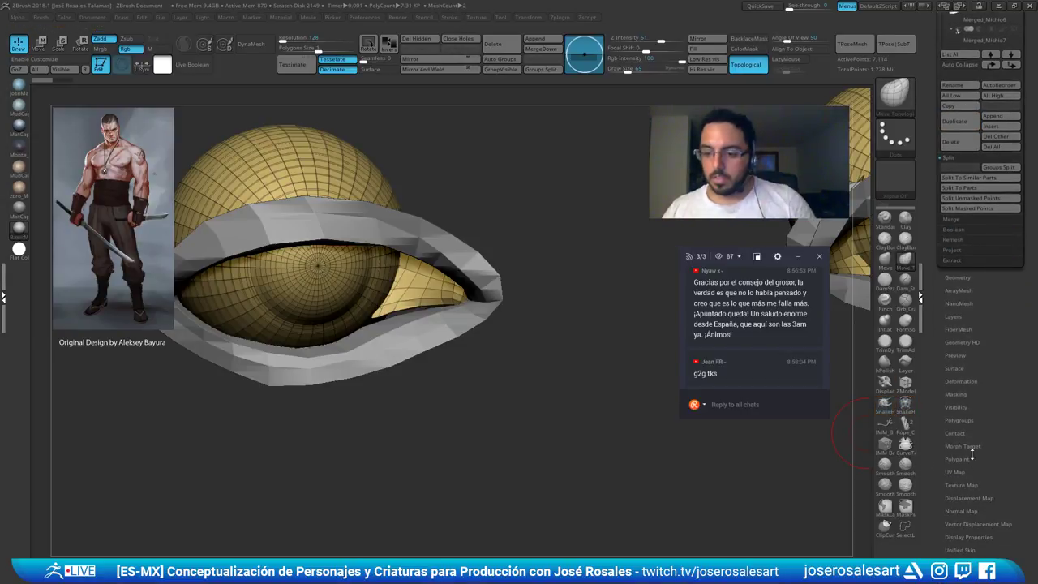
drag(941, 436, 938, 429)
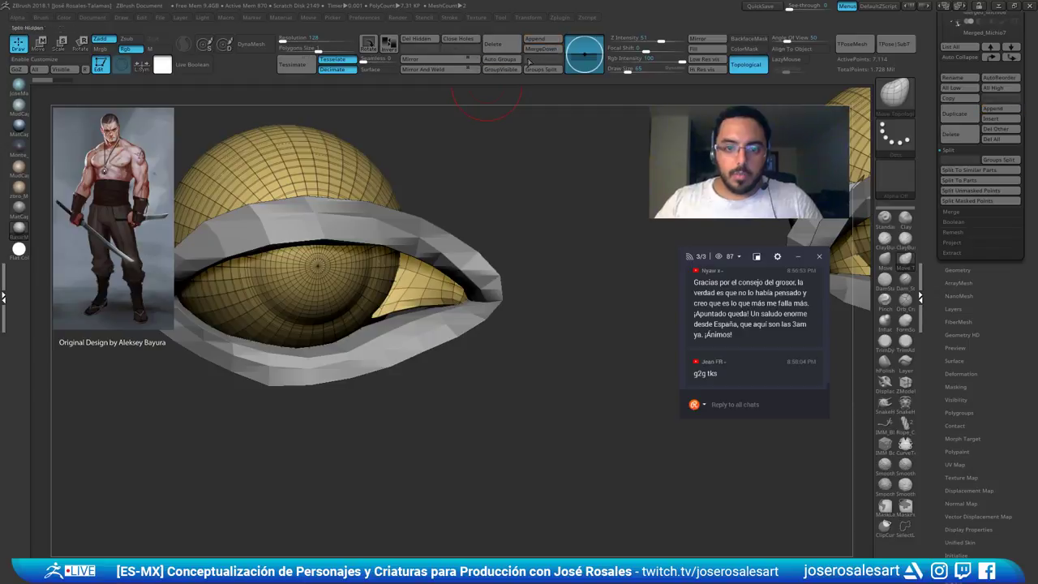
click(498, 64)
alt+drag(523, 333, 526, 242)
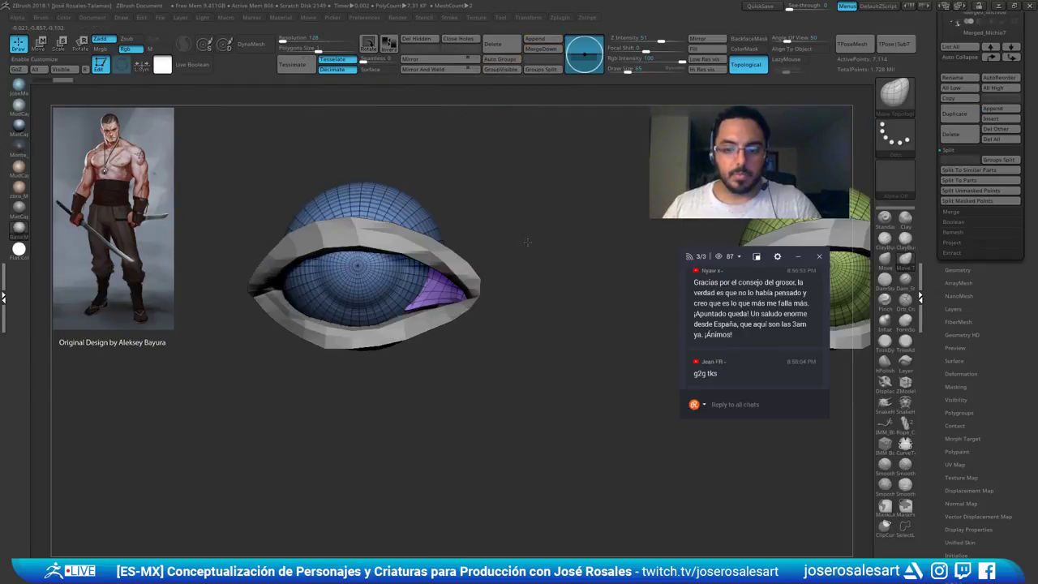
Hide the inner corner piece of one eye and undo the extra visibility change on the other eye
alt+drag(663, 274, 518, 259)
ctrl+shift+click(598, 279)
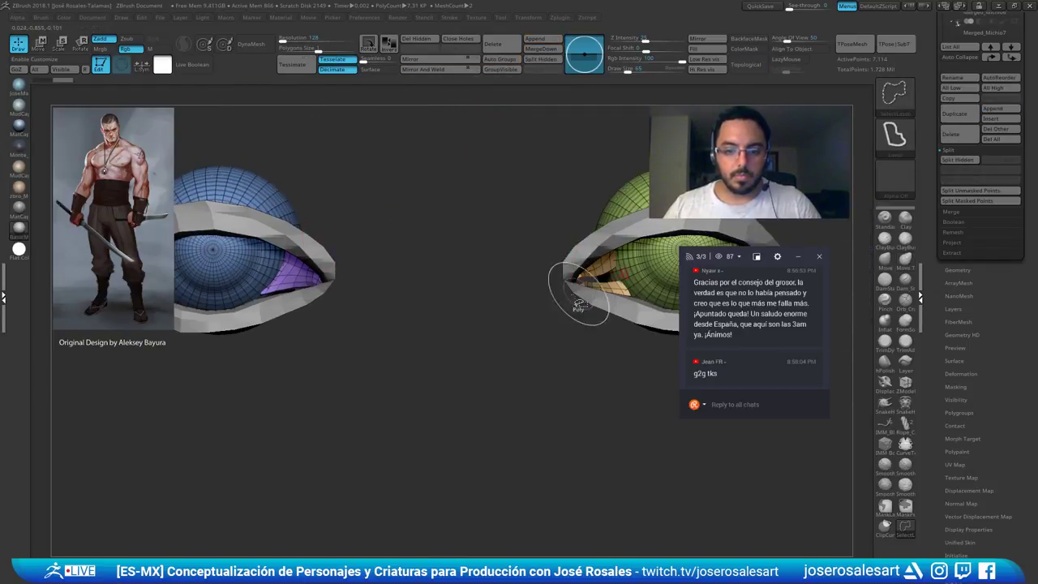
ctrl+shift+click(605, 266)
ctrl+shift+drag(445, 251, 417, 256)
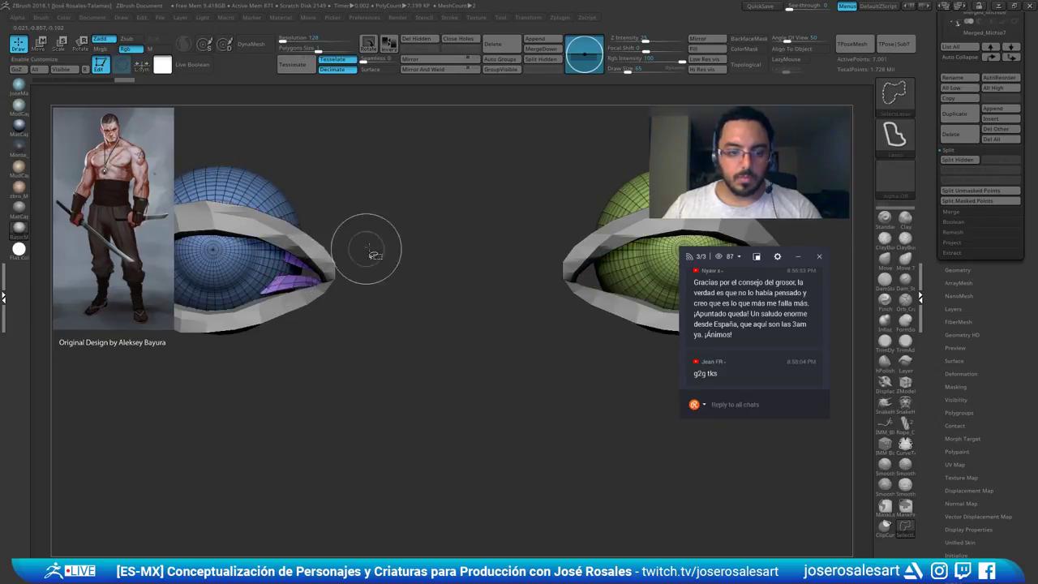
key(ctrl+z)
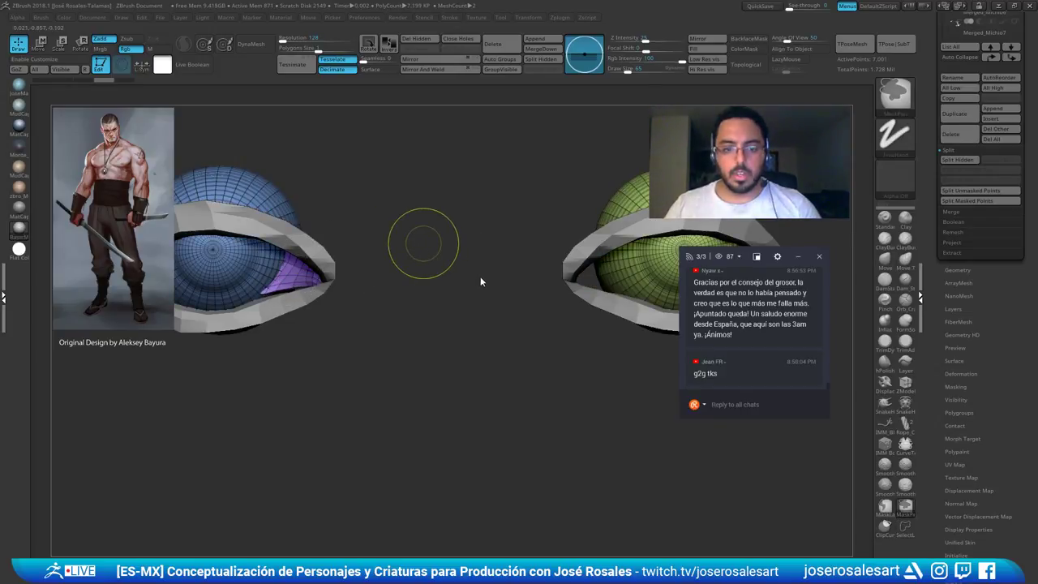
Reduce the brush size and set SelectRect as the selection brush
key(s)
drag(516, 363, 514, 362)
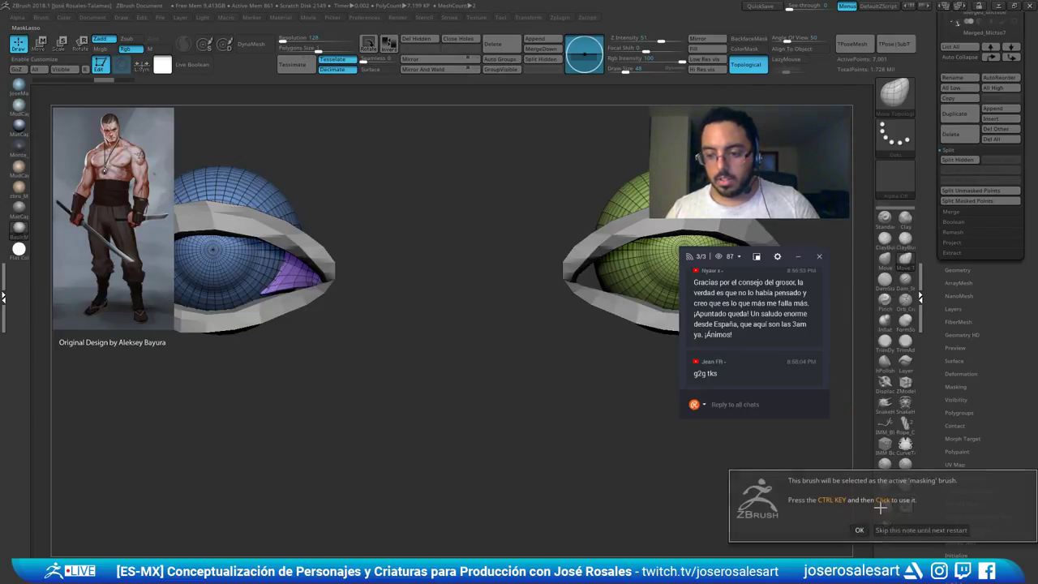
click(858, 535)
key(ctrl+shift)
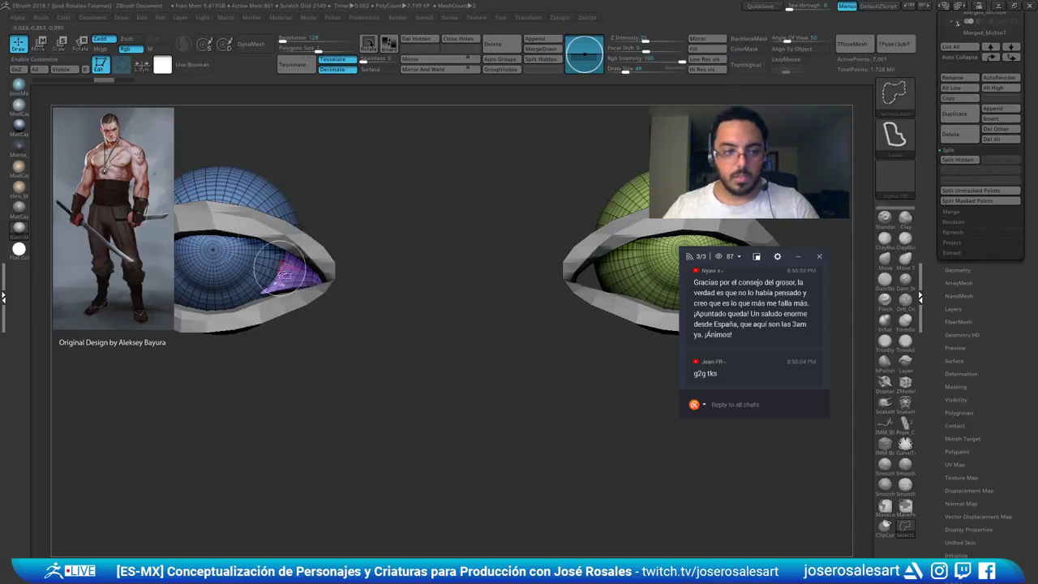
ctrl+shift+click(888, 99)
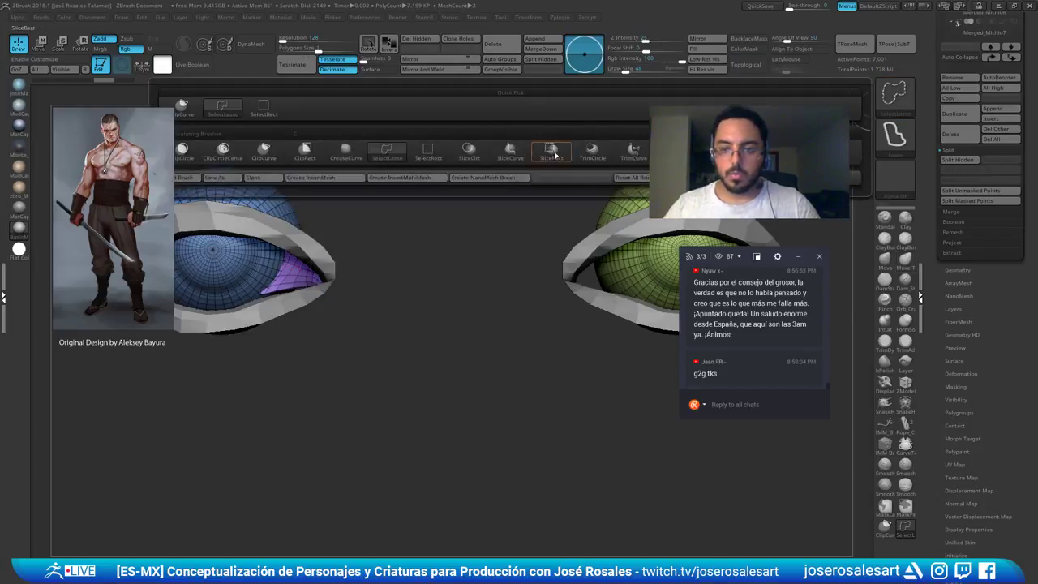
ctrl+shift+click(417, 158)
Isolate the inner corner pieces of both eyes by inverting visibility, group them into one polygroup and choose the Move brush
mouse_move(458, 340)
alt+mouse_down()
mouse_move(472, 336)
mouse_move(472, 314)
alt+mouse_up()
alt+drag(428, 263, 313, 272)
key(ctrl+shift)
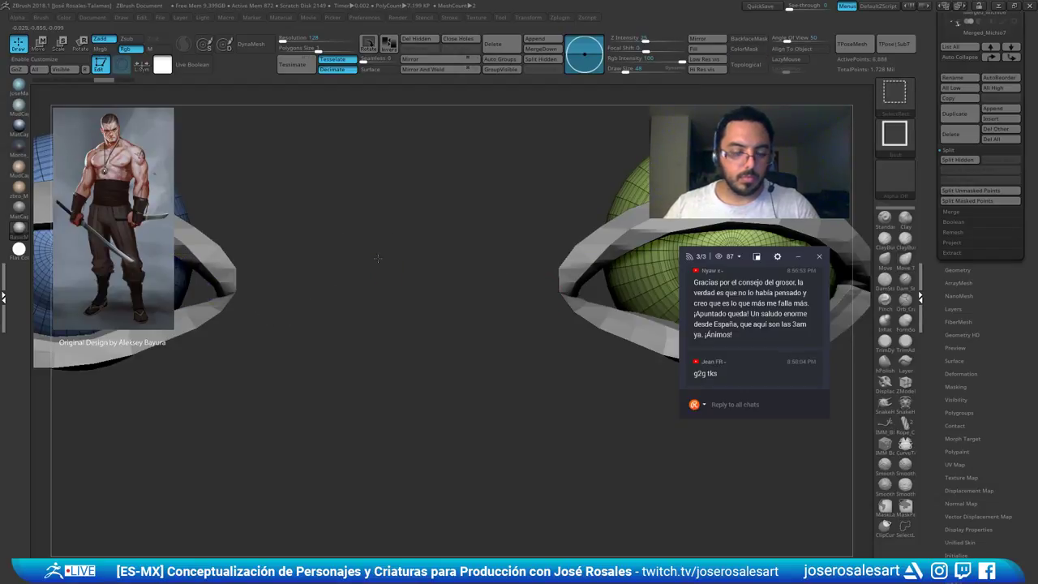
ctrl+shift+drag(373, 256, 450, 305)
key(ctrl+w)
mouse_move(528, 326)
alt+mouse_down()
mouse_move(573, 295)
mouse_move(527, 339)
mouse_move(479, 312)
alt+mouse_up()
key(b)
key(m)
key(v)
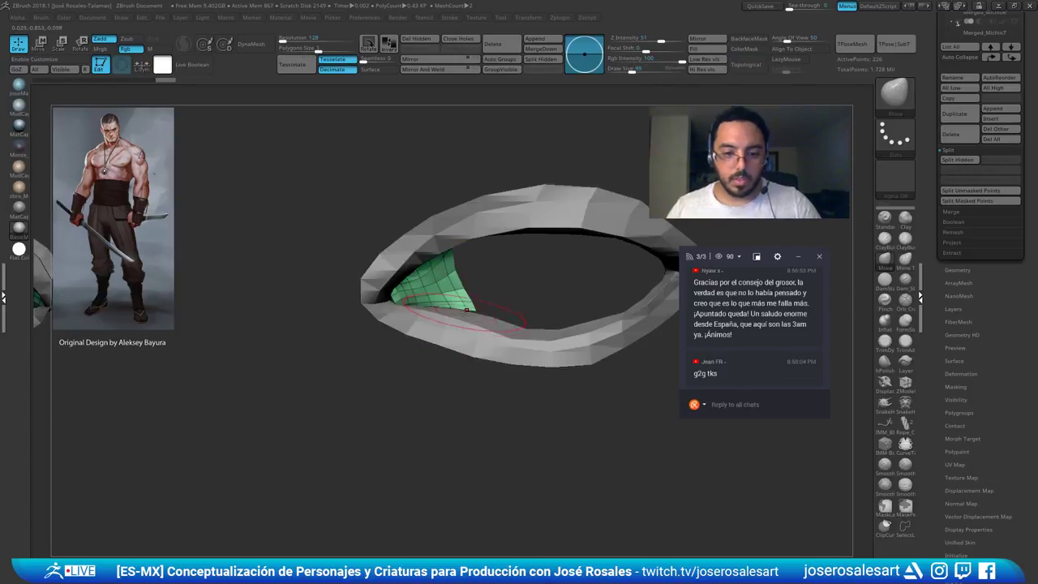
Try isolating individual eye parts by polygroup and undo the visibility changes
mouse_move(357, 348)
mouse_down()
mouse_move(416, 327)
mouse_move(397, 330)
mouse_move(416, 304)
mouse_move(437, 344)
mouse_move(463, 323)
mouse_move(387, 316)
mouse_move(446, 351)
mouse_move(465, 346)
mouse_move(440, 389)
mouse_up()
ctrl+shift+click(439, 346)
ctrl+shift+click(541, 275)
ctrl+shift+click(181, 261)
ctrl+shift+drag(328, 216, 361, 253)
key(ctrl+z)
key(ctrl+z)
key(ctrl+z)
key(ctrl+z)
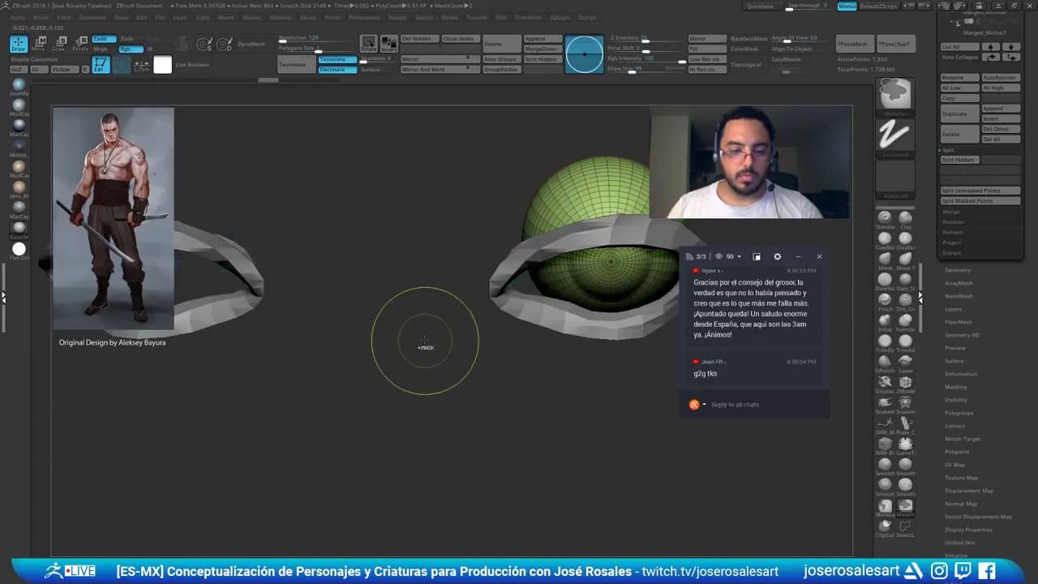
Select the body subtool with the whole head visible, reduce the Move brush size and hide the polyframe
alt+click(552, 326)
alt+drag(448, 354, 416, 349)
ctrl+shift+click(453, 362)
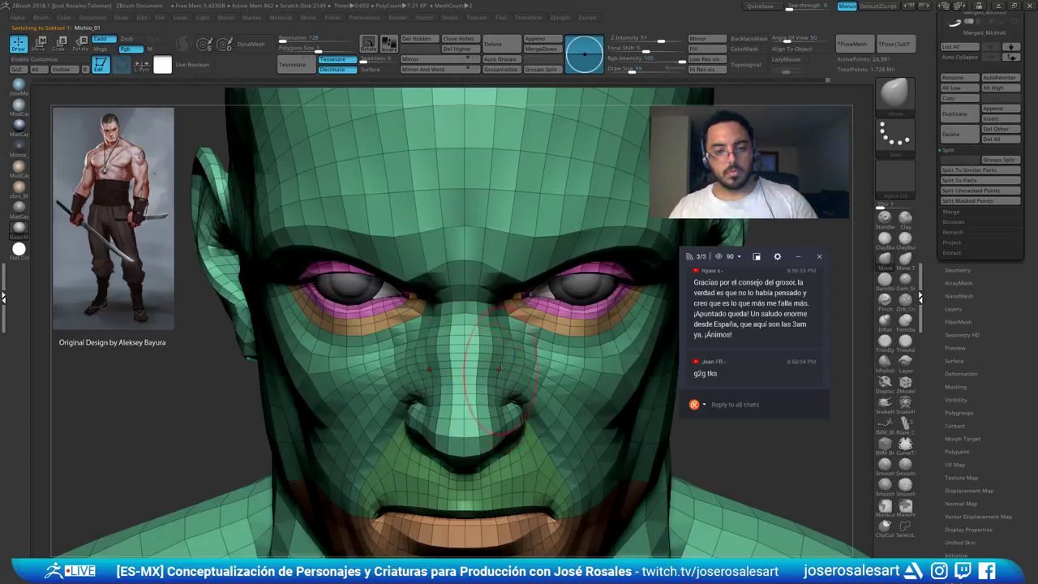
right_drag(539, 384, 558, 353)
key(s)
drag(556, 350, 535, 350)
mouse_move(598, 305)
alt+right_down()
mouse_move(493, 287)
mouse_move(412, 331)
mouse_move(431, 326)
mouse_move(435, 268)
mouse_move(461, 328)
mouse_move(440, 342)
mouse_move(390, 263)
alt+right_up()
key(shift+f)
drag(390, 262, 339, 297)
ctrl+right_drag(334, 311, 403, 329)
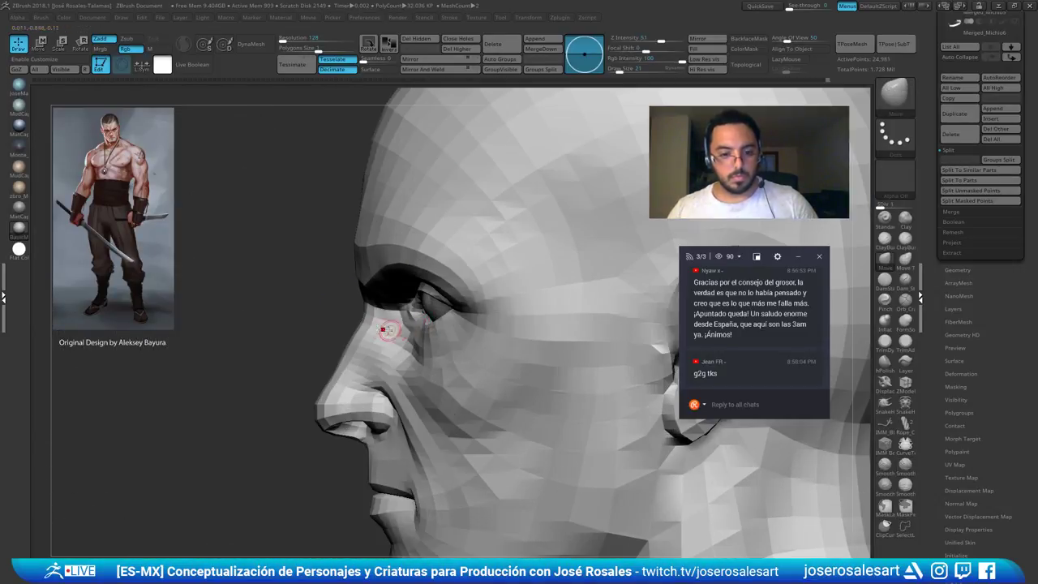
Switch to ClayBuildup and enlarge its draw size to 81 near the nose bridge and brow
key(b)
key(c)
key(b)
key(s)
drag(401, 315, 417, 316)
mouse_move(397, 317)
right_down()
mouse_move(469, 312)
mouse_move(420, 314)
mouse_move(430, 325)
mouse_move(507, 334)
mouse_move(430, 328)
right_up()
mouse_move(430, 328)
ctrl+right_down()
mouse_move(462, 340)
mouse_move(522, 321)
ctrl+right_up()
key(s)
drag(503, 310, 497, 309)
ctrl+right_drag(497, 309, 551, 274)
right_drag(430, 240, 513, 294)
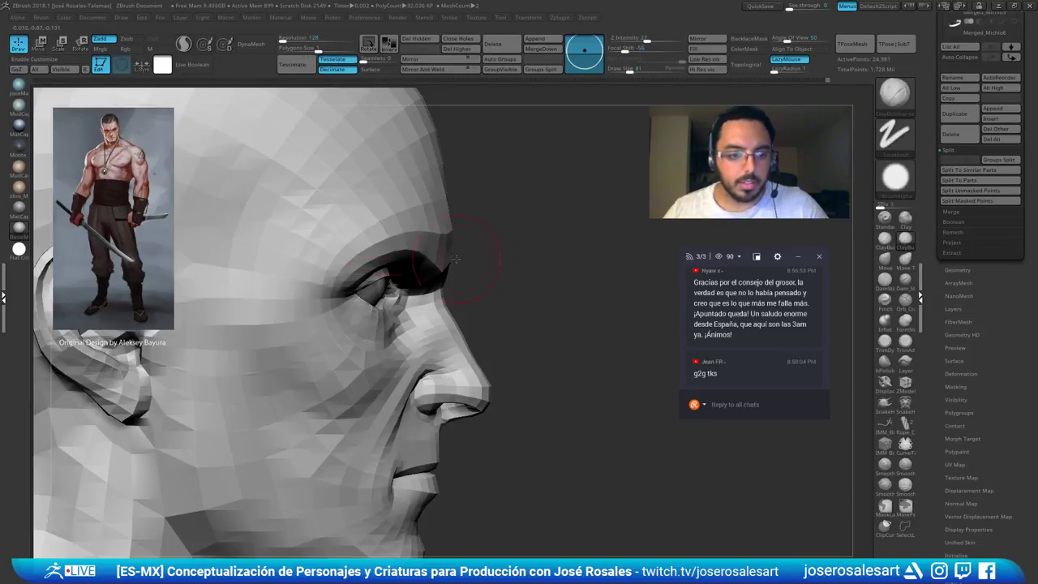
Frame the full figure from the front and generate the combined Transpose Master mesh with TPoseMesh
mouse_move(487, 278)
right_down()
mouse_move(394, 301)
mouse_move(428, 288)
mouse_move(394, 300)
mouse_move(365, 221)
mouse_move(321, 228)
right_up()
mouse_move(399, 314)
ctrl+right_down()
mouse_move(379, 241)
mouse_move(340, 241)
ctrl+right_up()
shift+right_drag(478, 213, 551, 206)
ctrl+right_drag(389, 295, 370, 222)
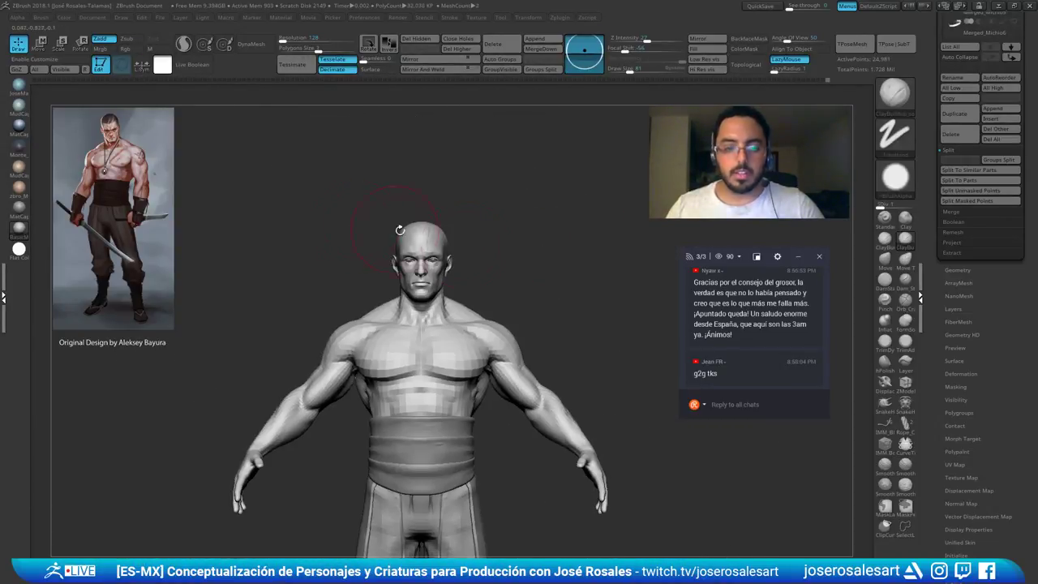
click(851, 47)
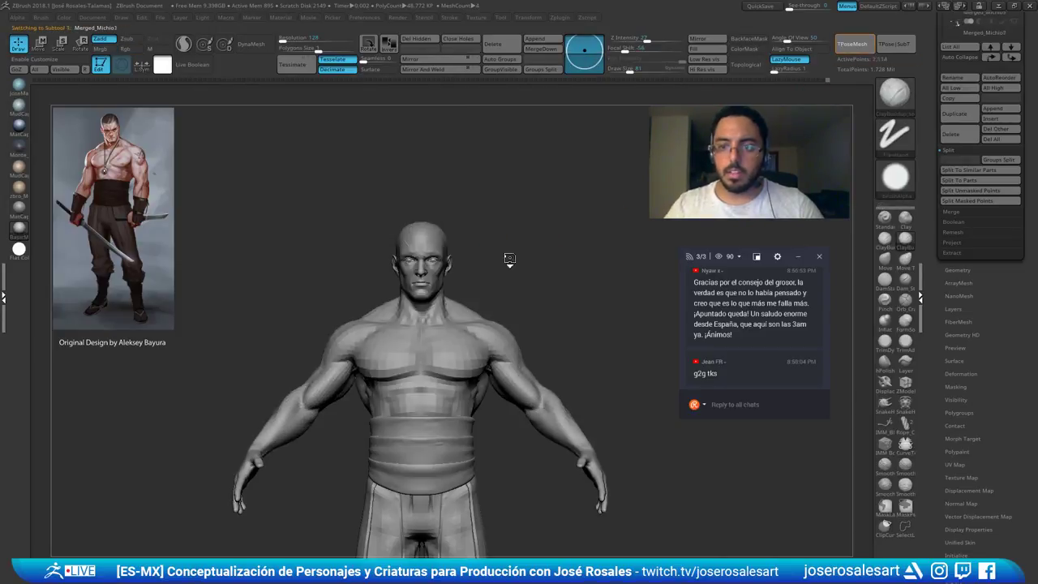
Isolate the eyeballs by polygroup, mask them, and reveal the full combined mesh with the polyframe hidden
mouse_move(526, 293)
ctrl+right_down()
mouse_move(531, 373)
mouse_move(464, 355)
ctrl+right_up()
key(shift+f)
mouse_move(466, 253)
alt+right_down()
mouse_move(515, 263)
mouse_move(511, 340)
mouse_move(441, 219)
alt+right_up()
ctrl+shift+click(466, 269)
ctrl+drag(300, 201, 550, 376)
ctrl+shift+click(556, 289)
key(shift+f)
Extend the mask over the eyelids around the eye, soften its border and invert it so only the eye area stays editable
right_drag(546, 284, 616, 279)
mouse_move(511, 244)
ctrl+right_down()
mouse_move(514, 294)
mouse_move(457, 266)
ctrl+right_up()
key(s)
mouse_move(526, 228)
right_down()
mouse_move(494, 228)
mouse_move(514, 280)
mouse_move(479, 273)
right_up()
mouse_move(431, 274)
ctrl+mouse_down()
mouse_move(479, 259)
mouse_move(531, 301)
mouse_move(554, 291)
mouse_move(504, 217)
ctrl+mouse_up()
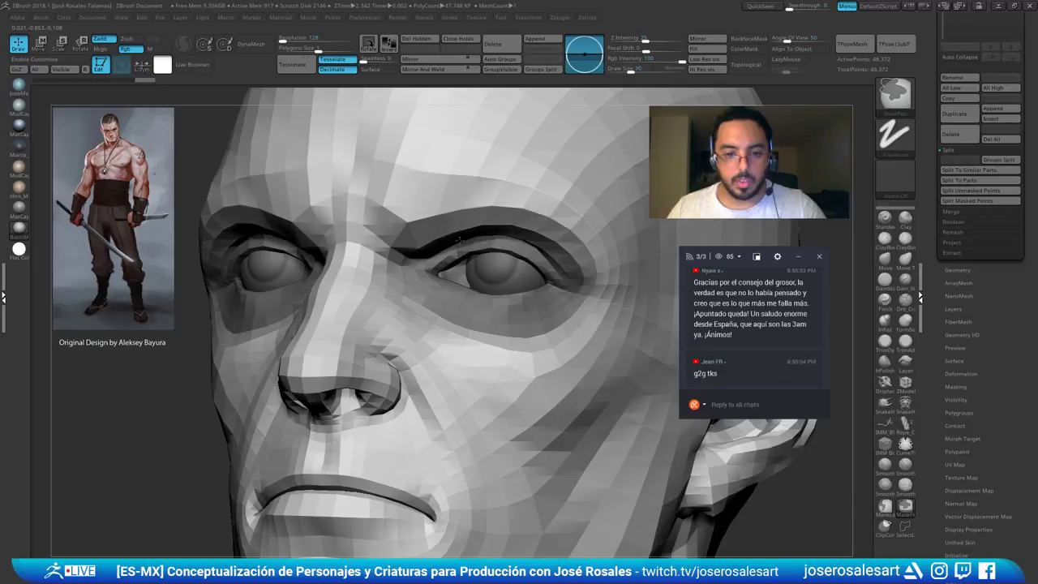
mouse_move(419, 244)
ctrl+mouse_down()
mouse_move(514, 195)
mouse_move(434, 316)
ctrl+mouse_up()
ctrl+click(491, 301)
ctrl+click(492, 301)
ctrl+right_drag(378, 310, 579, 338)
ctrl+click(578, 338)
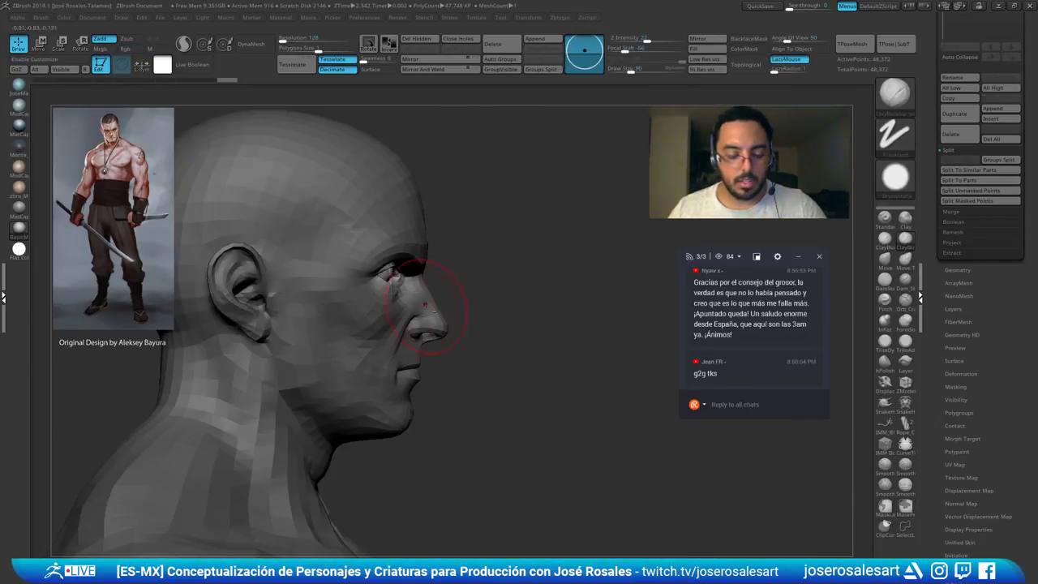
Shift the unmasked eyes and eyelids slightly forward along the depth axis with the Move gizmo in profile view
ctrl+right_drag(426, 306, 446, 349)
key(w)
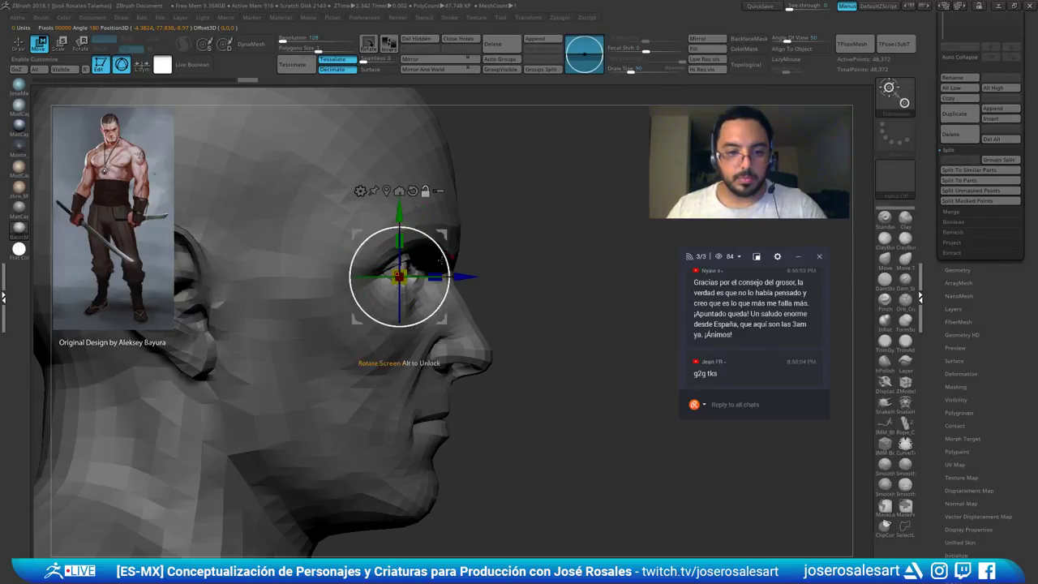
key(ctrl+z)
right_drag(505, 282, 361, 353)
ctrl+click(355, 357)
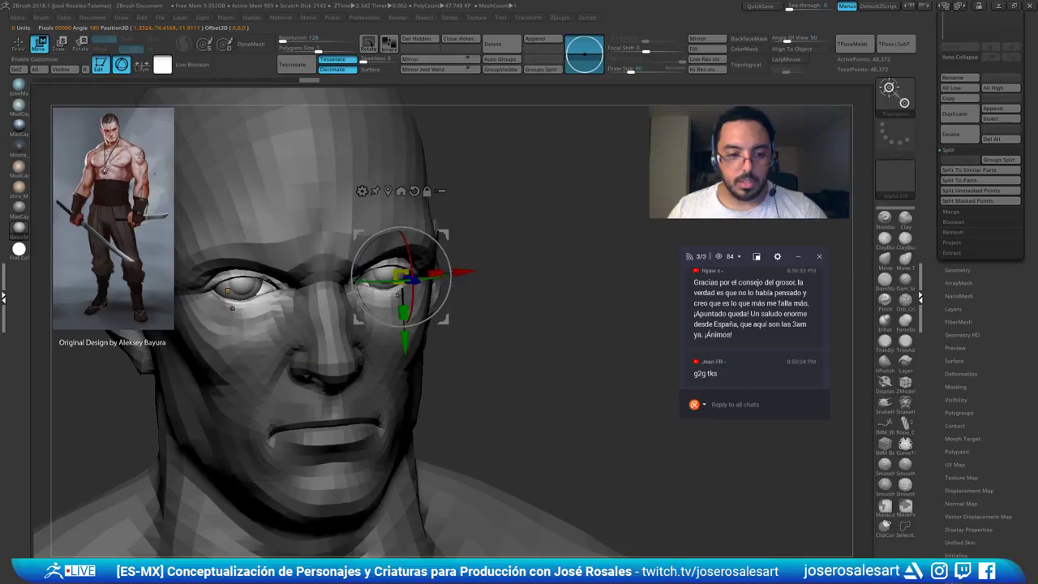
shift+right_drag(388, 304, 480, 290)
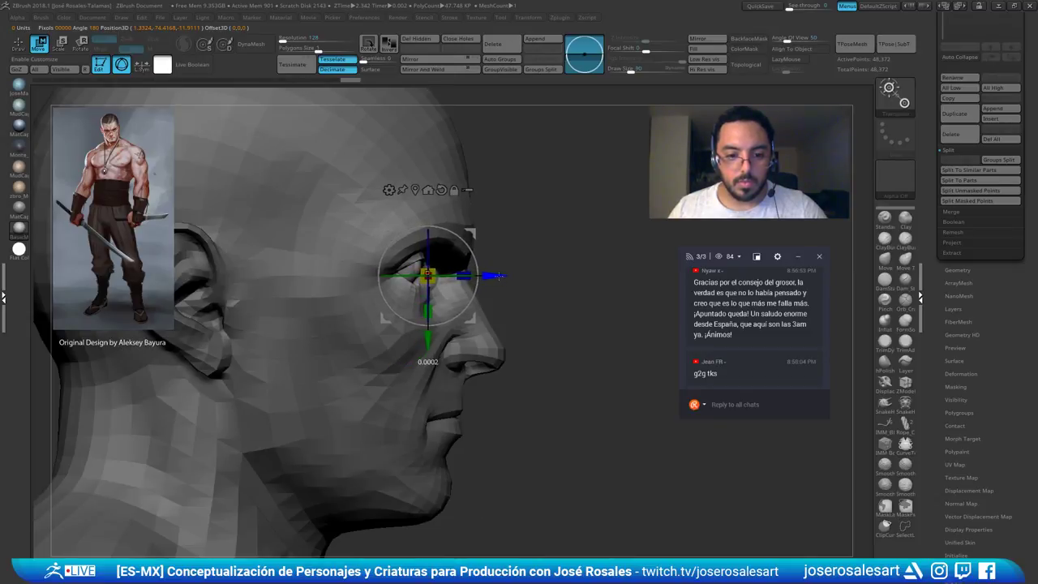
key(ctrl+z)
drag(499, 277, 502, 277)
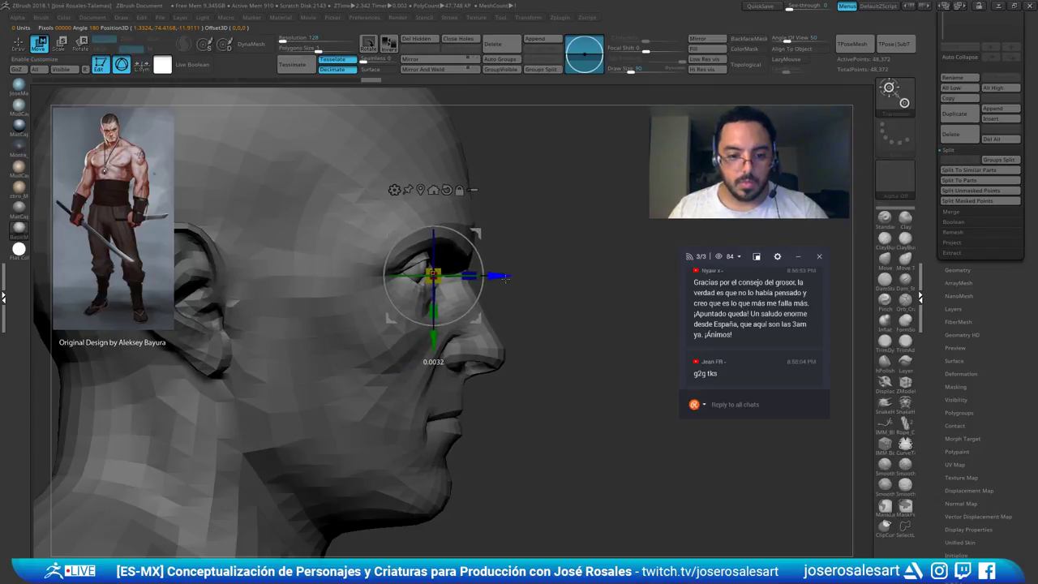
Clear the mask and transfer the eye adjustment back to the original subtools with TPose|SubT
key(q)
ctrl+right_drag(560, 268, 551, 235)
right_drag(551, 235, 405, 251)
mouse_move(478, 235)
ctrl+right_down()
mouse_move(498, 264)
mouse_move(414, 258)
mouse_move(473, 238)
mouse_move(474, 308)
ctrl+right_up()
mouse_move(474, 308)
right_down()
mouse_move(299, 288)
mouse_move(321, 257)
mouse_move(311, 275)
mouse_move(397, 269)
right_up()
key(w)
key(q)
ctrl+drag(625, 216, 664, 219)
ctrl+right_drag(663, 219, 616, 211)
mouse_move(616, 210)
right_down()
mouse_move(548, 224)
mouse_move(609, 219)
right_up()
click(895, 46)
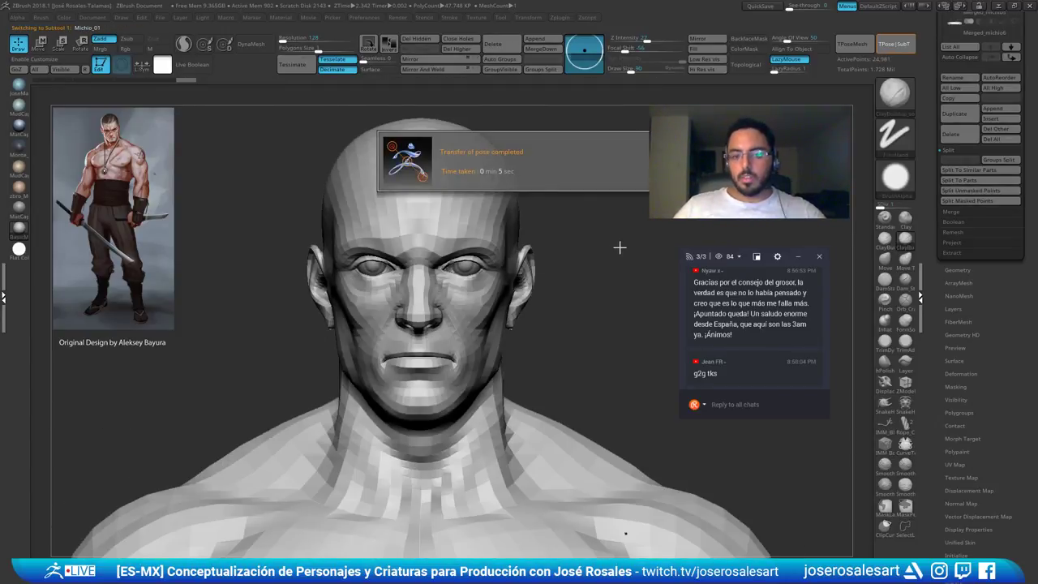
Shrink the Move brush near the eye and change to the ClayBuildup brush
key(shift)
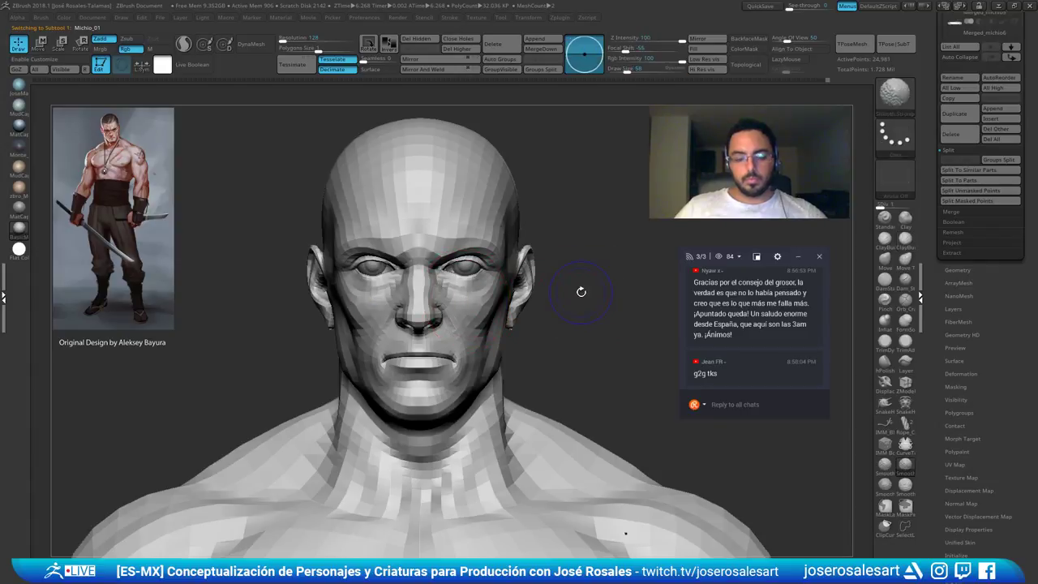
right_drag(349, 266, 482, 251)
key(b)
key(m)
key(v)
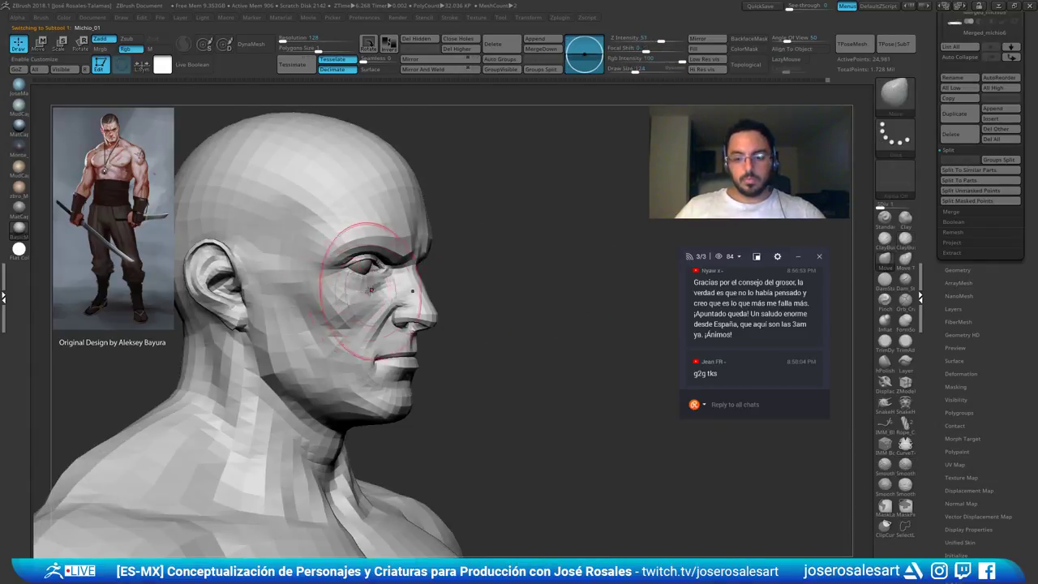
mouse_move(371, 283)
ctrl+right_down()
mouse_move(353, 280)
mouse_move(380, 273)
mouse_move(314, 199)
mouse_move(321, 180)
mouse_move(379, 221)
mouse_move(372, 231)
mouse_move(394, 192)
mouse_move(396, 203)
mouse_move(383, 199)
mouse_move(347, 227)
ctrl+right_up()
key([)
key(b)
key(c)
key(b)
right_drag(608, 154, 563, 148)
Compare the head's first and second subdivision levels around the eye, show the polyframe and stay on level 2
key(d)
right_drag(399, 215, 375, 220)
key(d)
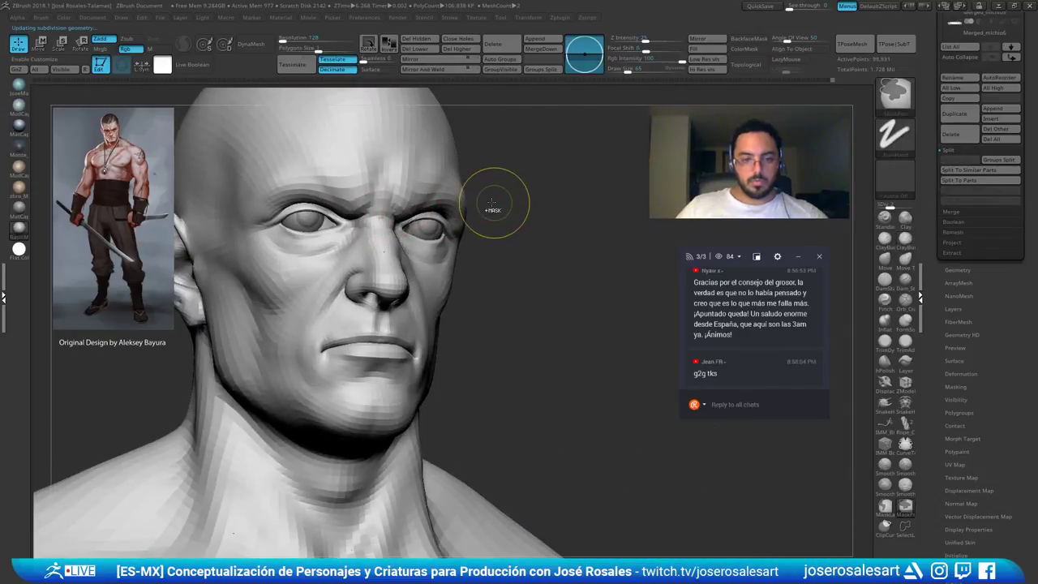
key(shift+d)
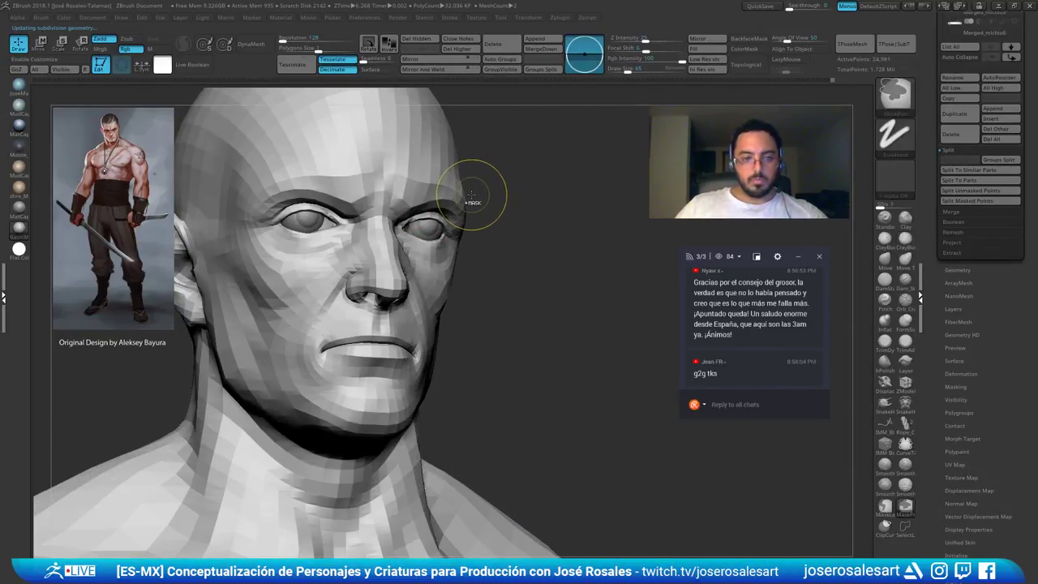
mouse_move(459, 197)
right_down()
mouse_move(397, 245)
mouse_move(328, 252)
mouse_move(284, 282)
mouse_move(273, 277)
mouse_move(274, 222)
mouse_move(336, 231)
mouse_move(299, 212)
mouse_move(290, 220)
right_up()
key(d)
key(shift+f)
right_drag(283, 183, 237, 196)
key(shift+d)
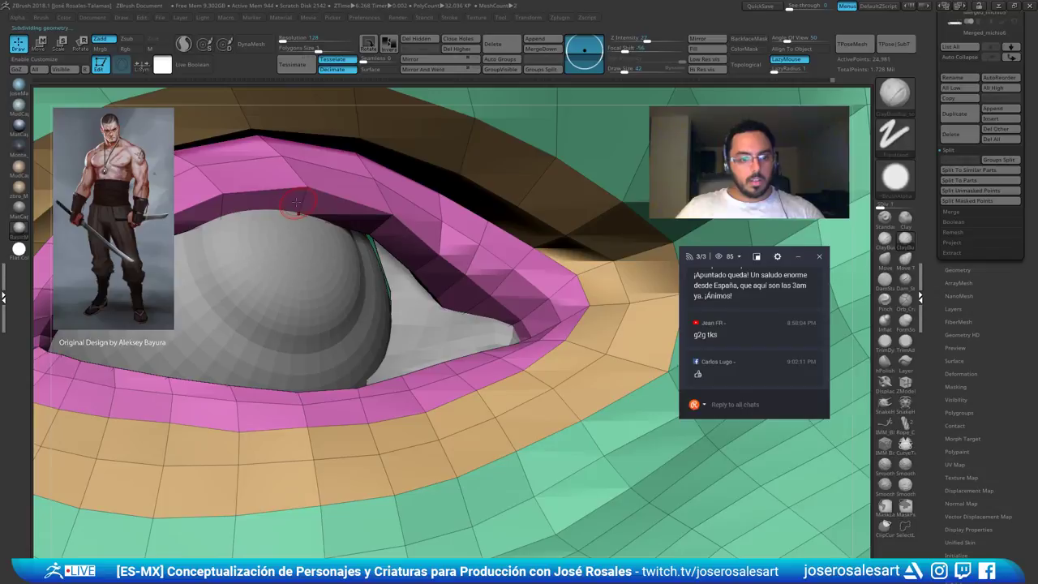
key(d)
key(shift+d)
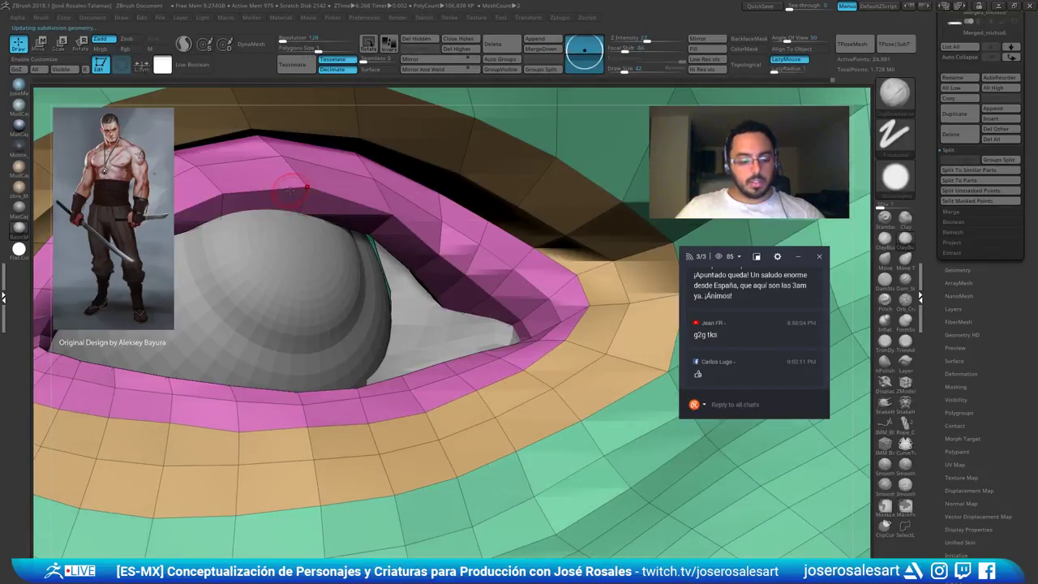
key(d)
Isolate the pink eyelid rim polygroup and keep it at subdivision level 2
right_drag(289, 190, 334, 225)
ctrl+shift+click(350, 216)
ctrl+shift+click(347, 227)
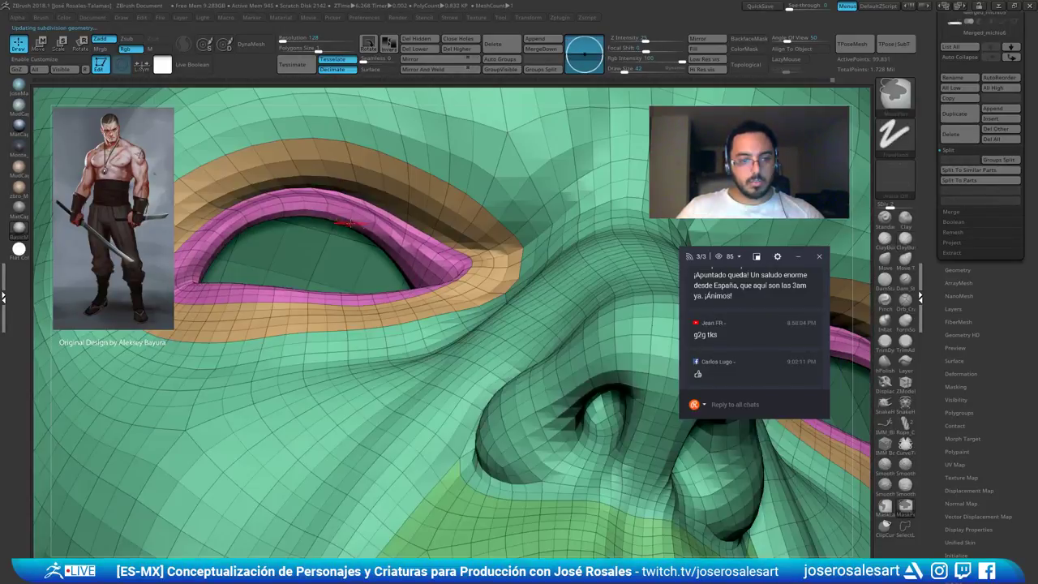
ctrl+shift+click(375, 223)
key(shift+d)
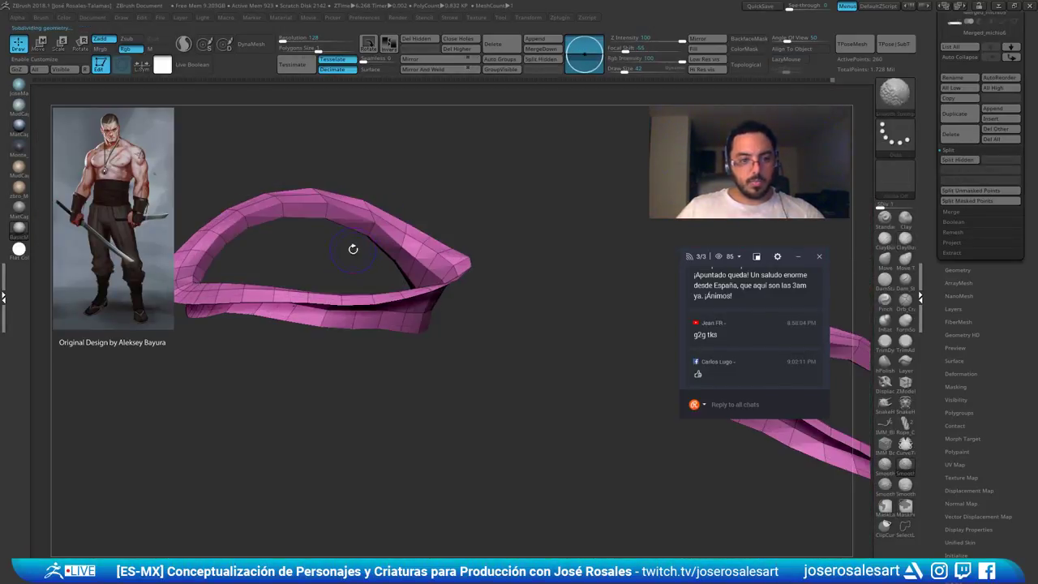
key(d)
Refine the inner surface of the upper eyelid rim with ClayBuildup, enlarging the draw size to 42
ctrl+right_drag(306, 216, 313, 241)
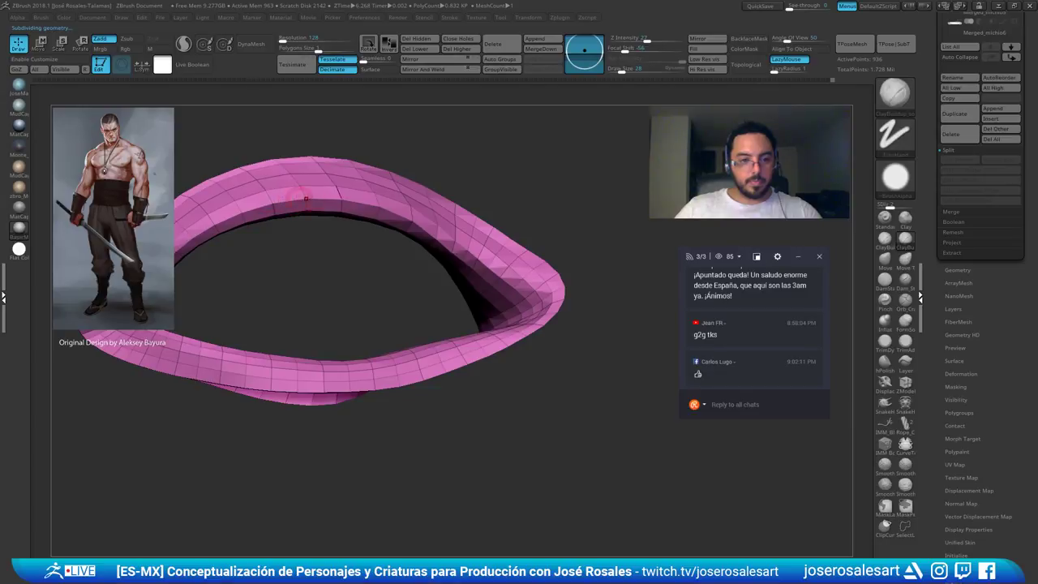
right_drag(304, 196, 214, 209)
right_drag(210, 245, 353, 209)
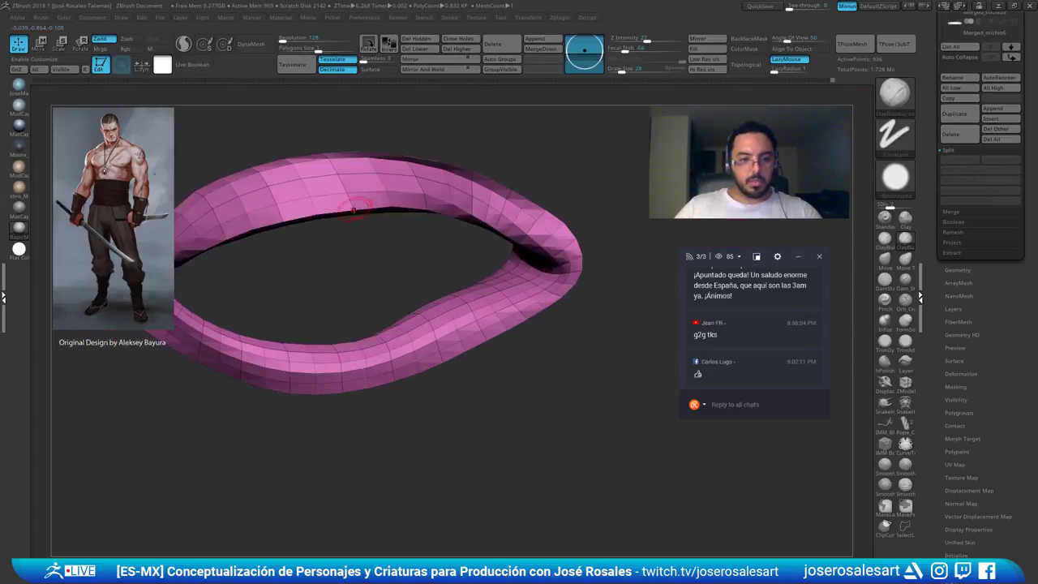
mouse_move(429, 220)
right_down()
mouse_move(398, 261)
mouse_move(435, 227)
right_up()
right_drag(341, 232, 393, 265)
right_drag(439, 228, 432, 216)
key(])
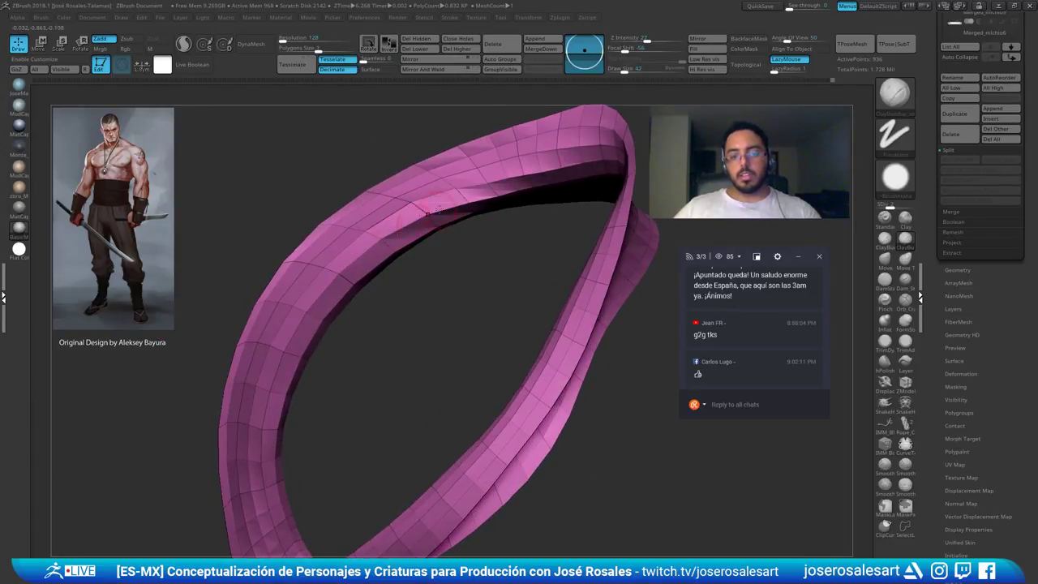
right_drag(353, 257, 351, 312)
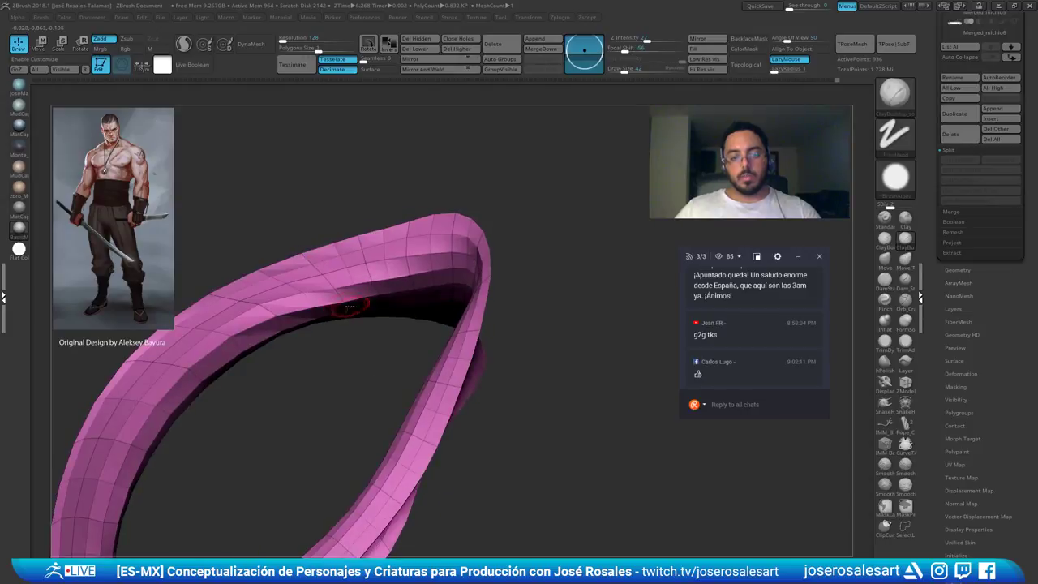
right_drag(232, 351, 389, 270)
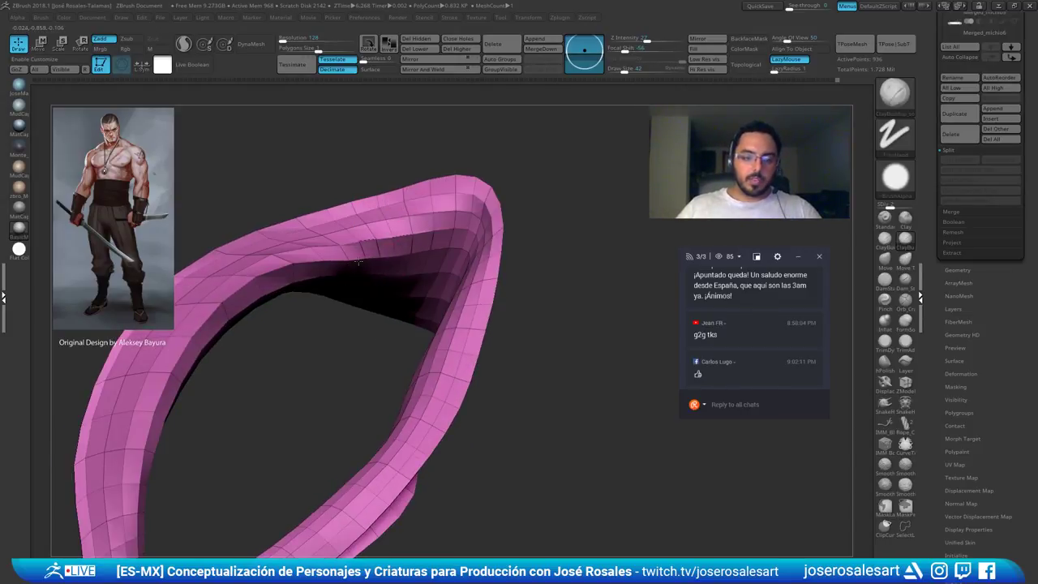
right_drag(239, 264, 250, 262)
Smooth the eyelid rim along its upper arc and down towards the eye corner
mouse_move(345, 202)
shift+mouse_down()
mouse_move(288, 226)
mouse_move(202, 317)
shift+mouse_up()
mouse_move(202, 316)
right_down()
mouse_move(223, 288)
mouse_move(212, 325)
mouse_move(232, 297)
right_up()
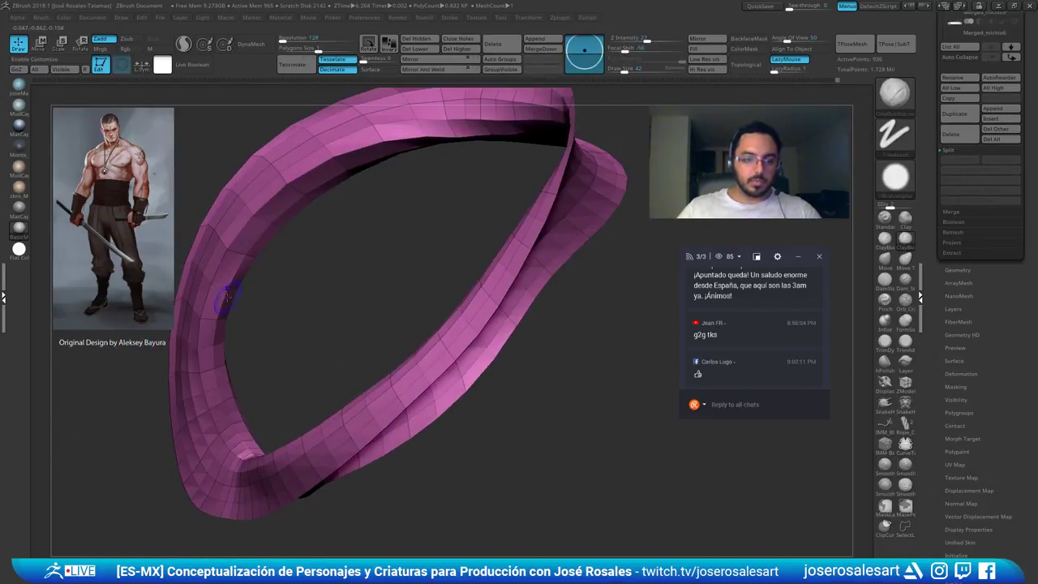
shift+drag(214, 349, 214, 329)
mouse_move(214, 329)
right_down()
mouse_move(228, 288)
mouse_move(189, 300)
right_up()
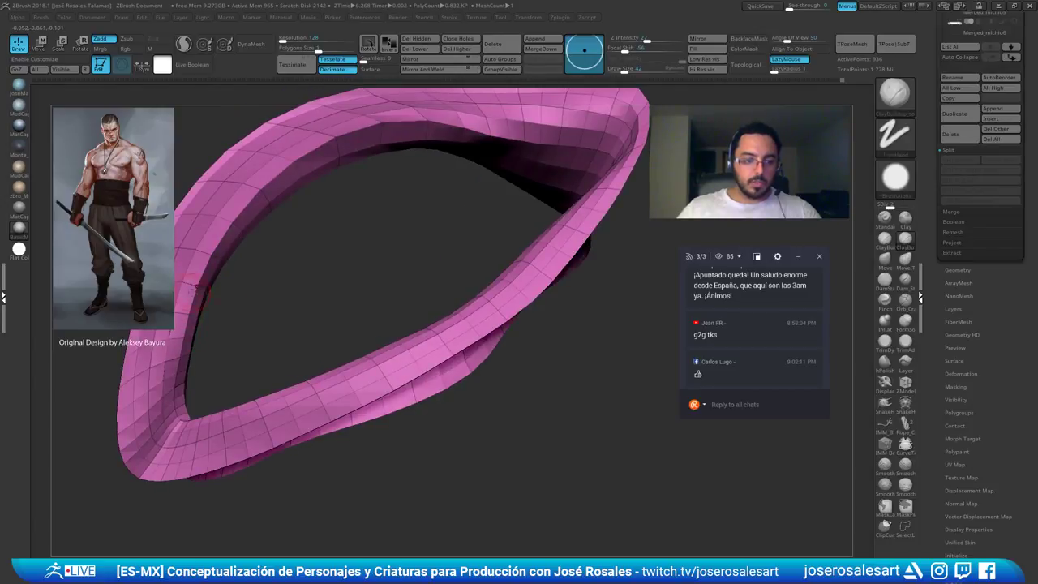
right_drag(171, 389, 235, 395)
mouse_move(317, 382)
right_down()
mouse_move(341, 375)
mouse_move(365, 390)
mouse_move(373, 362)
right_up()
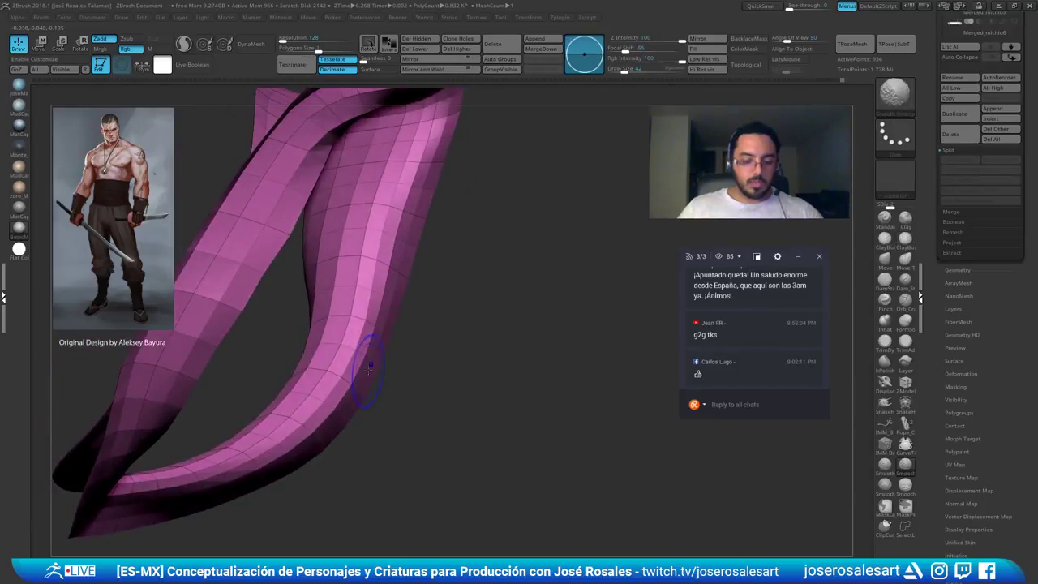
Compare the rim at subdivision levels 1 and 2, return to level 2 and set the draw size to 36 in Draw mode
key(shift+d)
mouse_move(378, 300)
right_down()
mouse_move(357, 343)
mouse_move(335, 348)
right_up()
key(s)
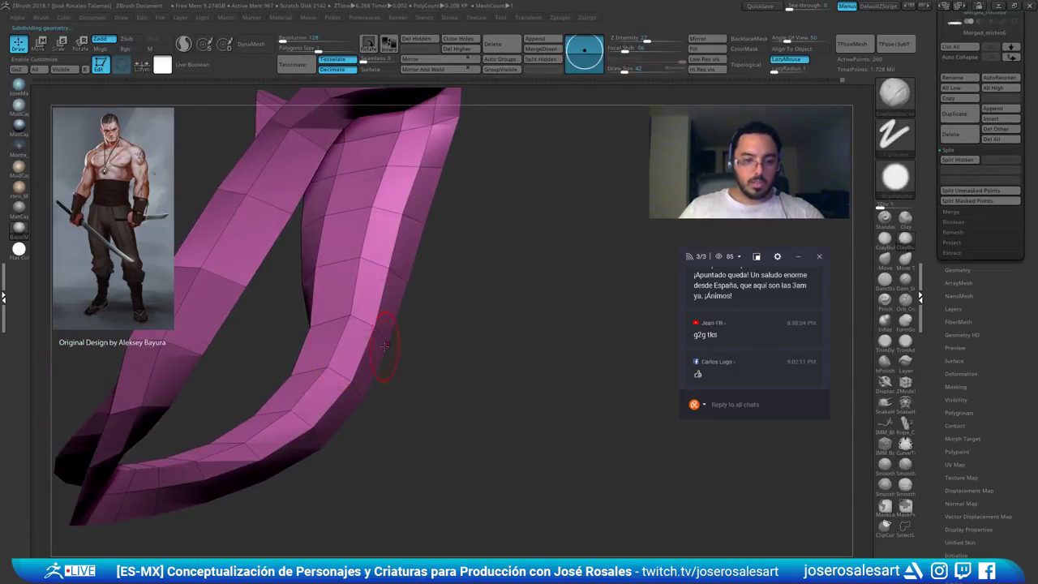
key(d)
key(e)
key(s)
key(s)
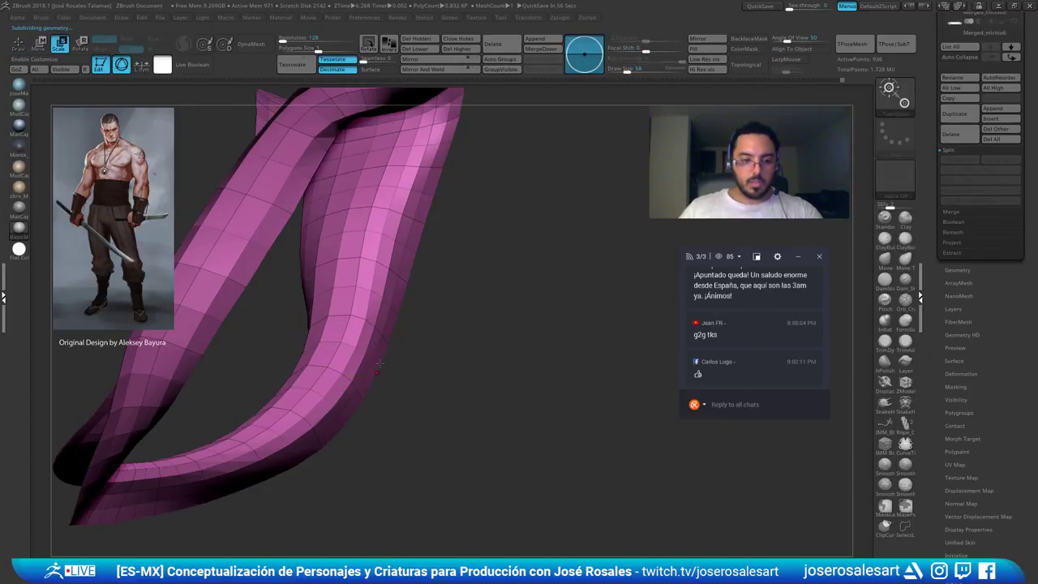
key(q)
key(s)
Shape the curved bend of the isolated eyelid rim and smooth its surface
drag(384, 372, 310, 396)
mouse_move(227, 365)
mouse_down()
mouse_move(267, 371)
mouse_move(251, 370)
mouse_up()
mouse_move(353, 320)
mouse_down()
mouse_move(361, 292)
mouse_move(297, 391)
mouse_up()
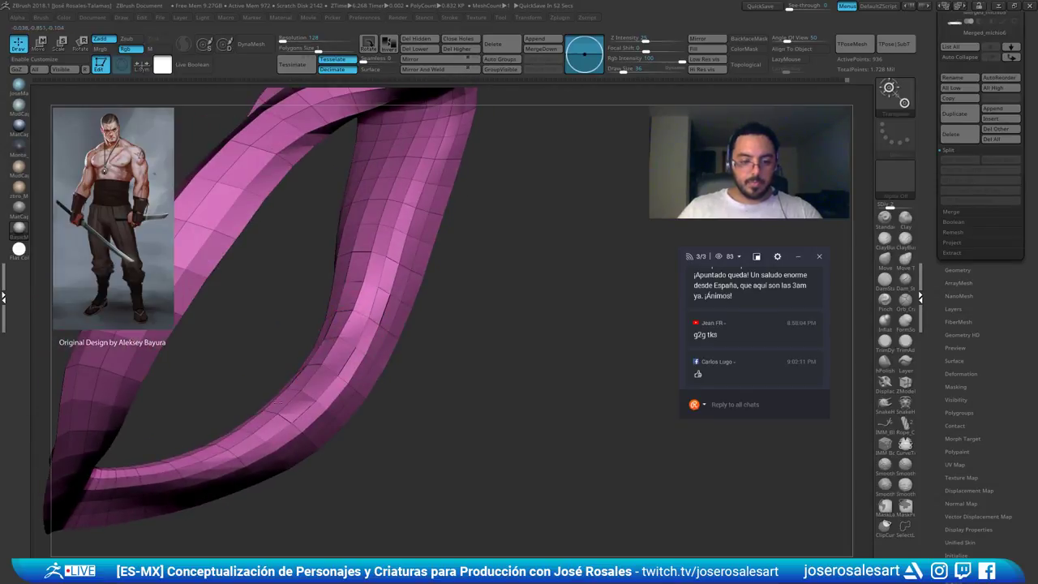
mouse_move(253, 360)
mouse_down()
mouse_move(312, 346)
mouse_move(245, 379)
mouse_up()
drag(297, 327, 252, 328)
shift+drag(361, 356, 305, 369)
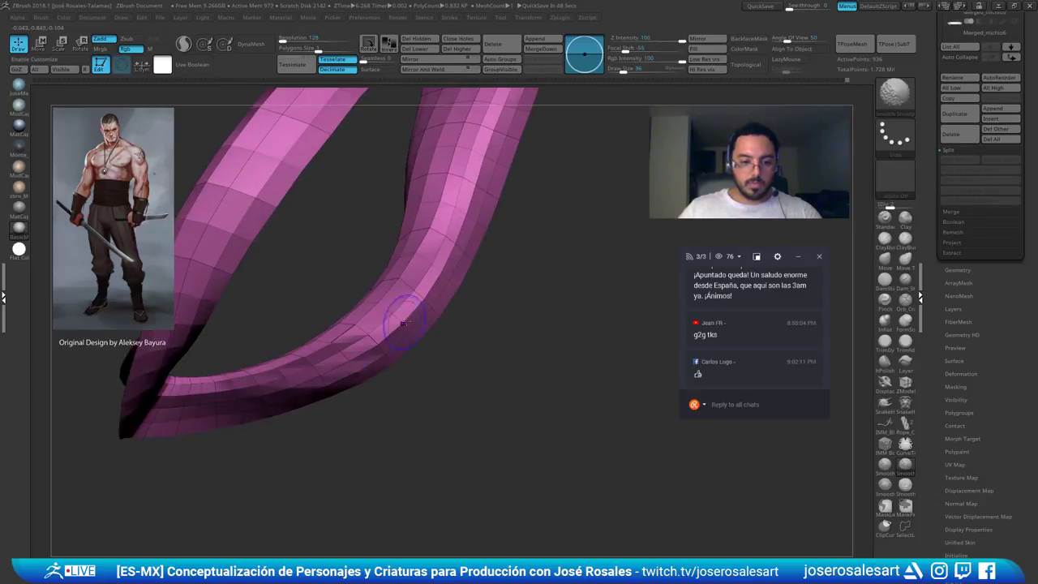
Undo the last stroke on the rim's bend and reduce the draw size to 21
key(w)
key(ctrl+z)
key(s)
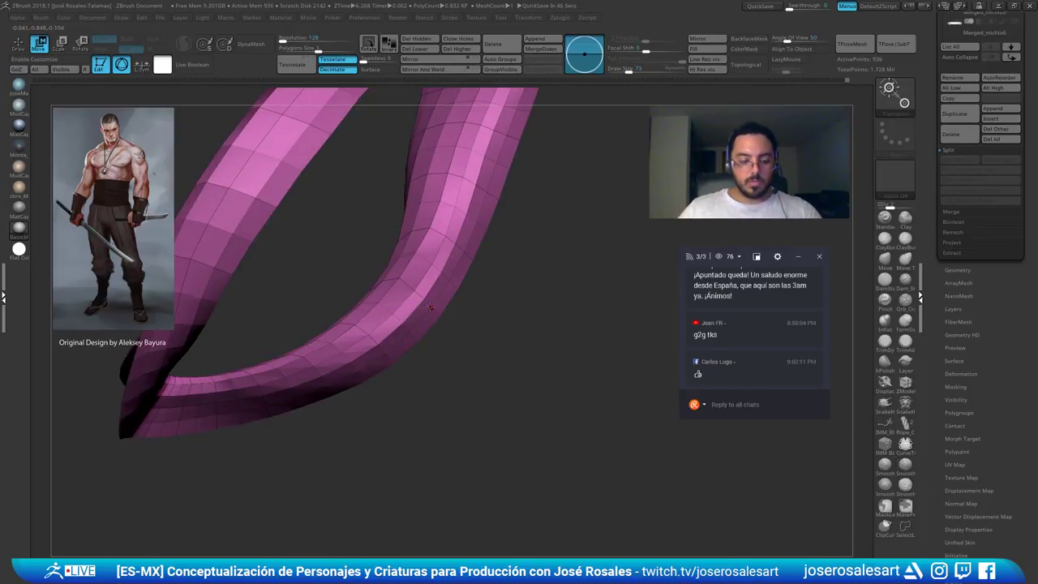
key(q)
key(s)
mouse_move(441, 317)
mouse_down()
mouse_move(432, 317)
mouse_move(451, 261)
mouse_up()
key(w)
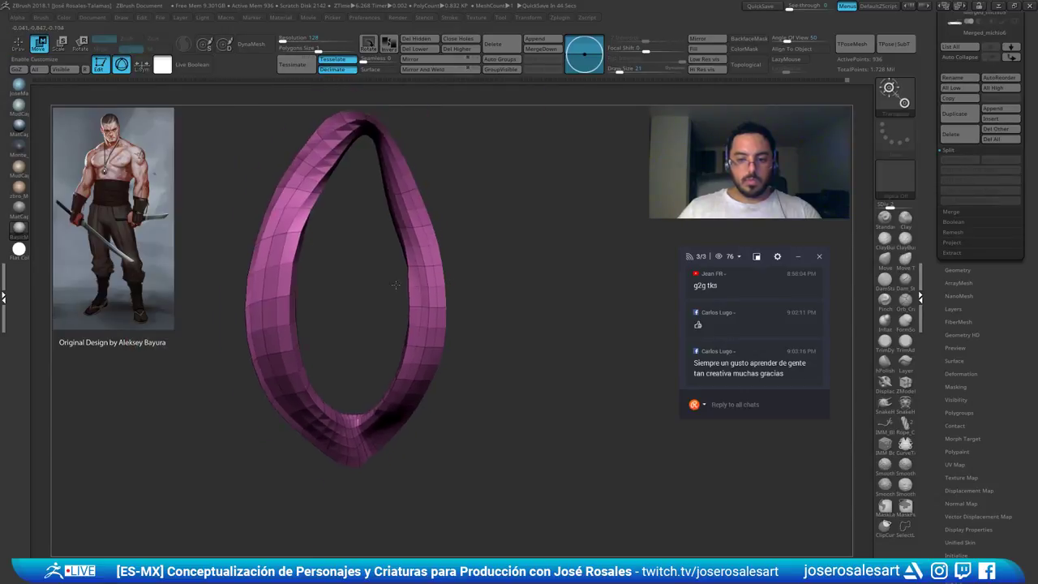
Try nudging the middle of the lower rim's inner edge with a draw size of 62 and undo the attempt
key(f)
drag(514, 317, 475, 311)
key(q)
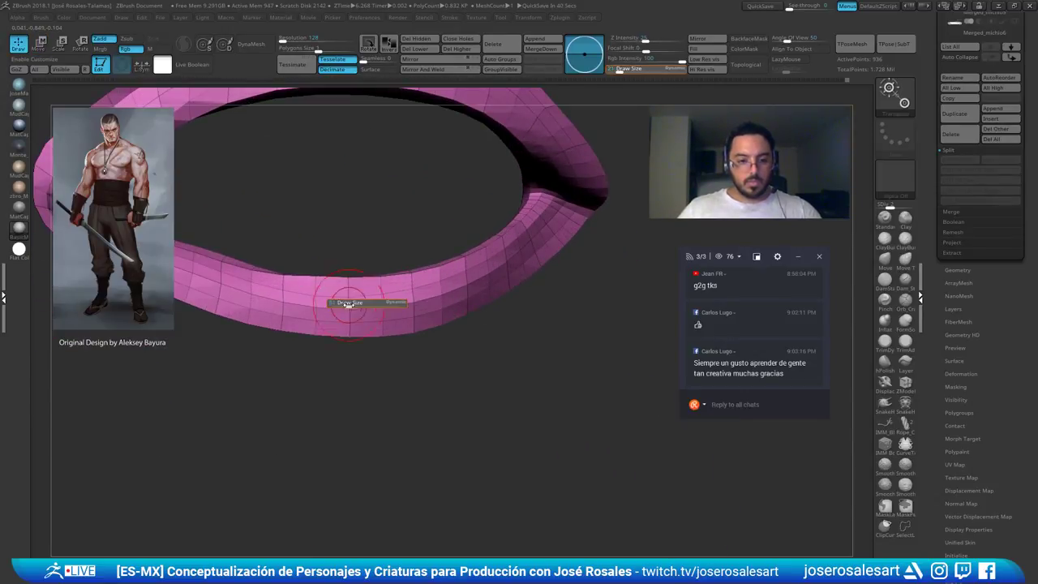
key(ctrl+z)
key(q)
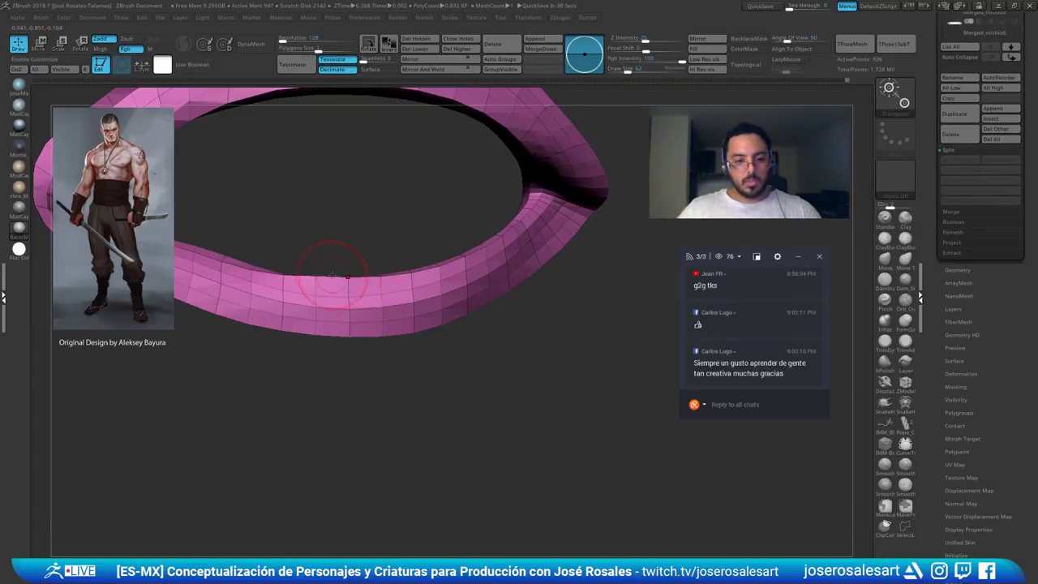
drag(317, 281, 324, 283)
key(ctrl+z)
key(q)
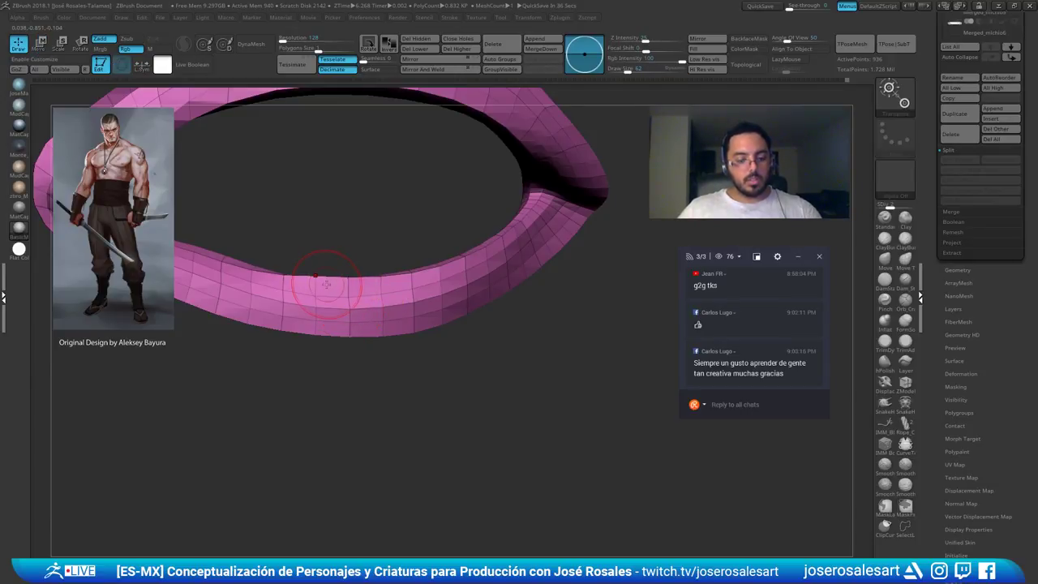
Reduce the Move brush to a draw size of 42 and adjust the inner edge of the lower eyelid rim
right_drag(363, 299, 427, 310)
mouse_move(418, 274)
right_down()
mouse_move(404, 243)
mouse_move(366, 232)
mouse_move(368, 219)
right_up()
right_drag(399, 162, 413, 227)
key([)
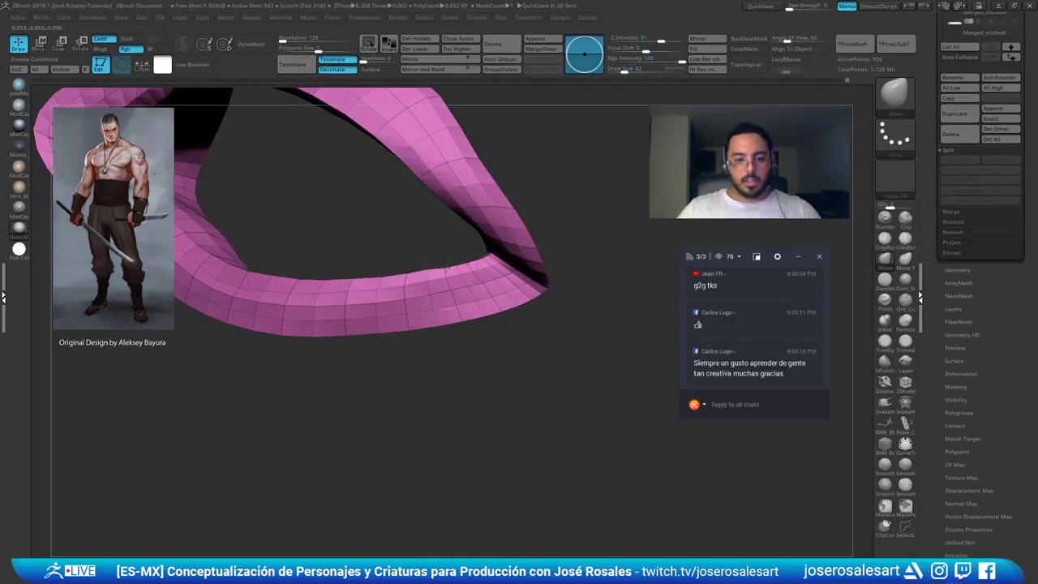
drag(428, 272, 347, 320)
Build up the lower eyelid rim with ClayBuildup strokes and reveal the whole head again
key(b)
key(c)
key(b)
ctrl+right_drag(380, 314, 444, 302)
drag(382, 277, 422, 293)
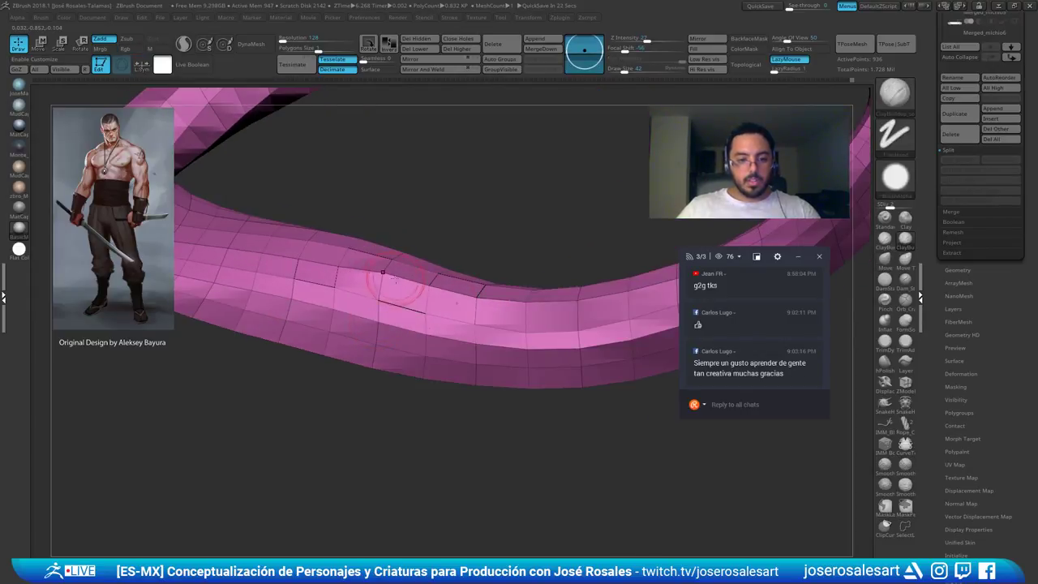
drag(269, 258, 305, 258)
drag(234, 252, 268, 268)
mouse_move(270, 271)
right_down()
mouse_move(316, 325)
mouse_move(334, 272)
right_up()
mouse_move(235, 259)
mouse_down()
mouse_move(320, 261)
mouse_move(458, 306)
mouse_up()
mouse_move(424, 309)
ctrl+right_down()
mouse_move(424, 287)
mouse_move(390, 255)
ctrl+right_up()
ctrl+shift+click(389, 255)
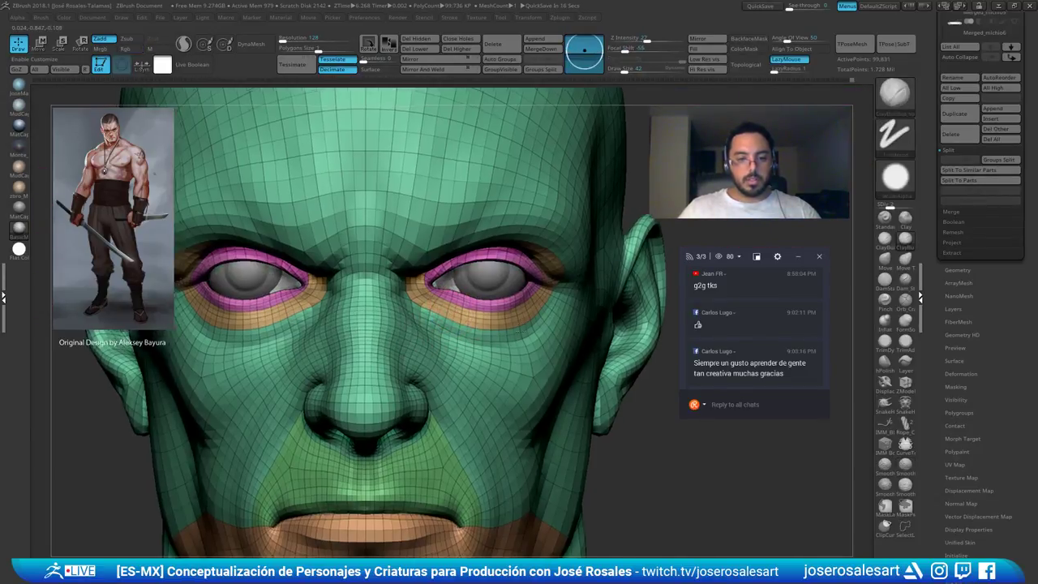
Subdivide the head to level 3, with the polyframe hidden, and smooth the area around the eyelids
ctrl+right_drag(433, 305, 507, 270)
key(ctrl+d)
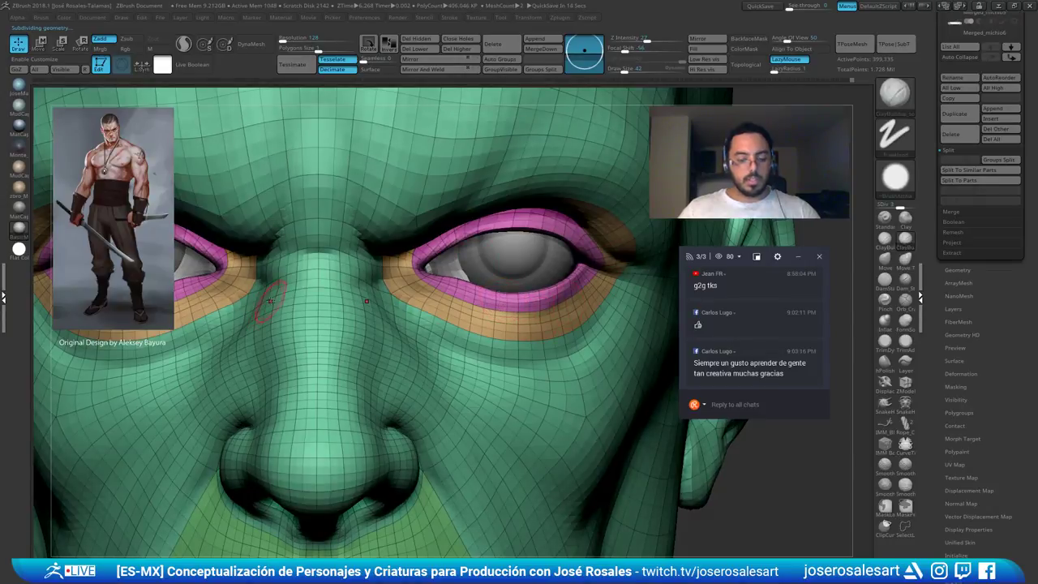
key(shift+f)
mouse_move(213, 313)
right_down()
mouse_move(185, 295)
mouse_move(251, 335)
right_up()
shift+drag(240, 327, 201, 331)
ctrl+right_drag(268, 306, 276, 335)
shift+drag(308, 327, 196, 335)
right_drag(269, 326, 278, 243)
Sculpt along the upper eyelid rim with Standard brush strokes at a draw size of 39
key(b)
key(s)
key(t)
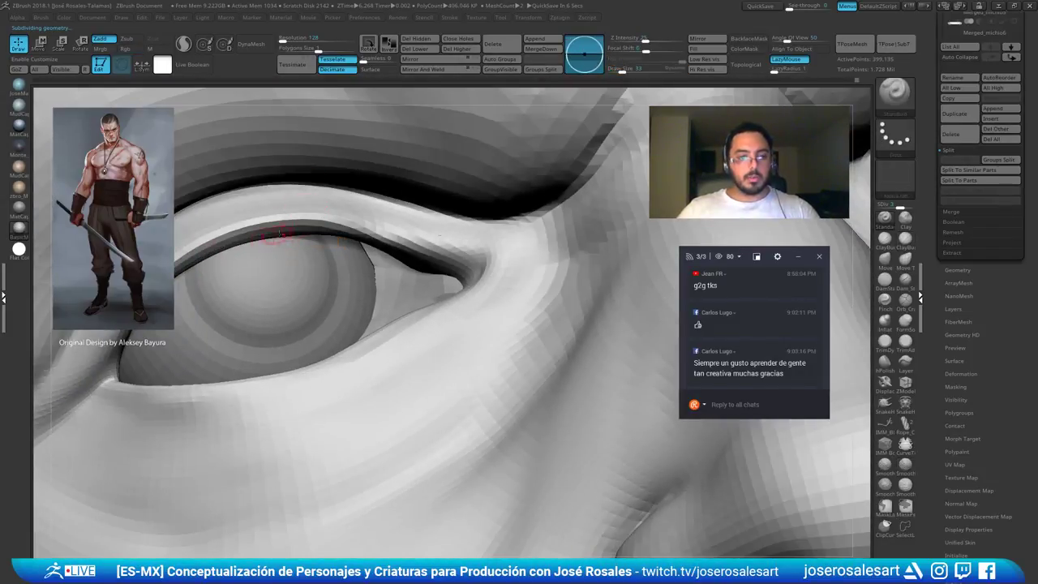
drag(347, 230, 403, 231)
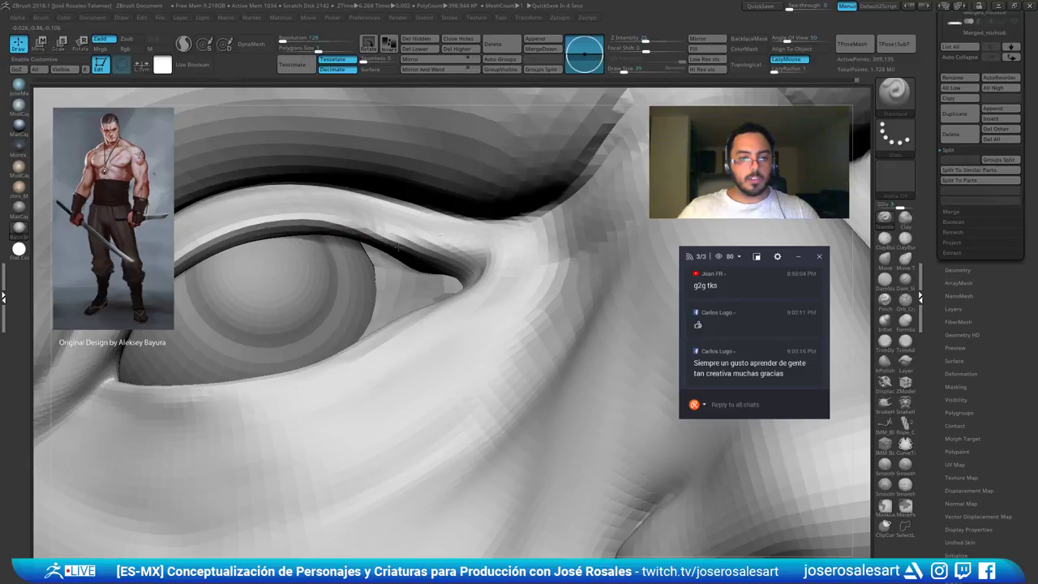
drag(281, 218, 177, 250)
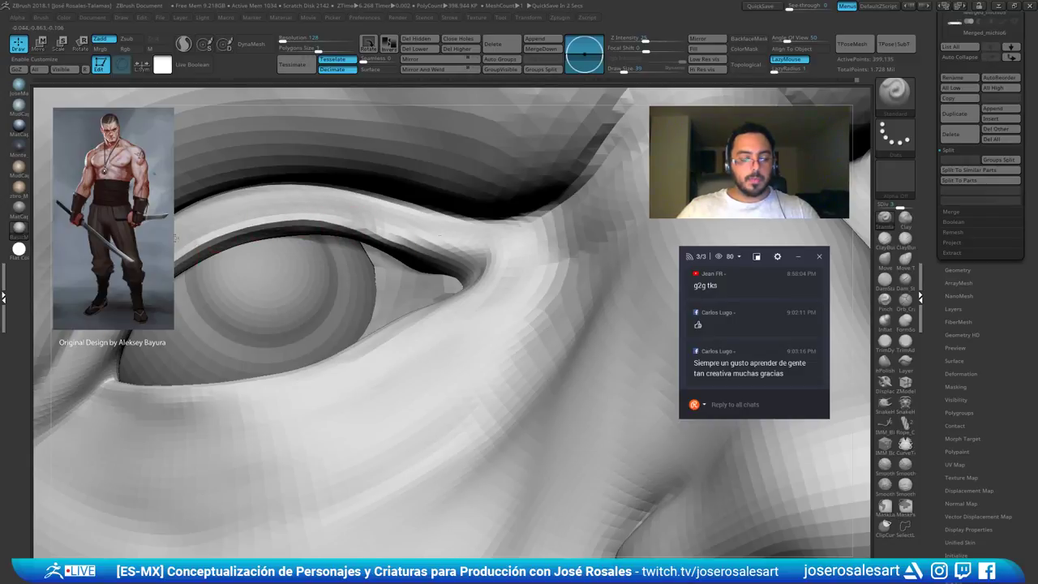
ctrl+right_drag(175, 252, 208, 248)
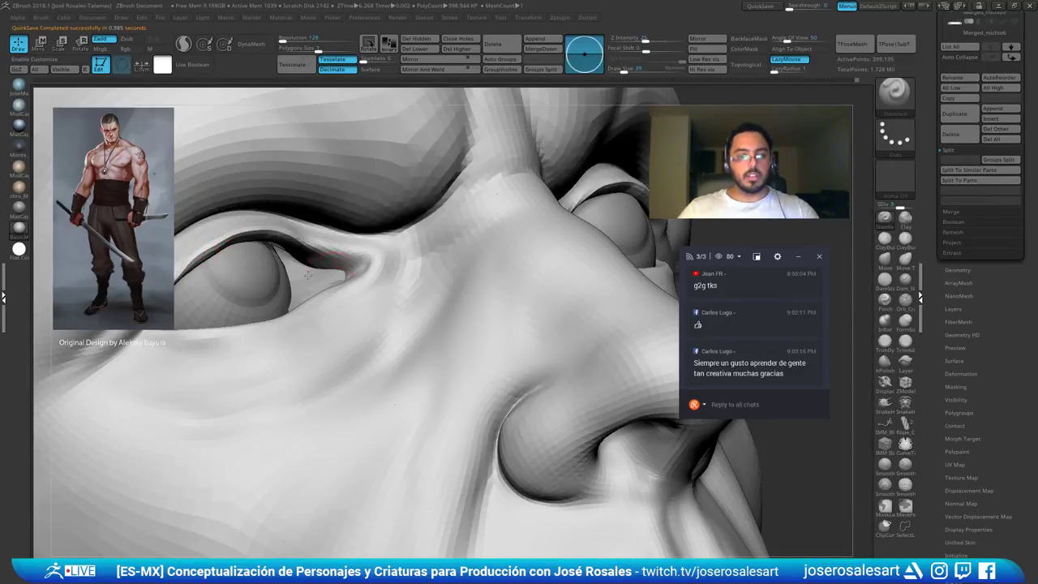
Reduce the Standard brush to a draw size of 28 and sharpen the lower eyelid rim up to the inner eye corner
right_drag(353, 258, 236, 251)
key(s)
drag(216, 242, 214, 243)
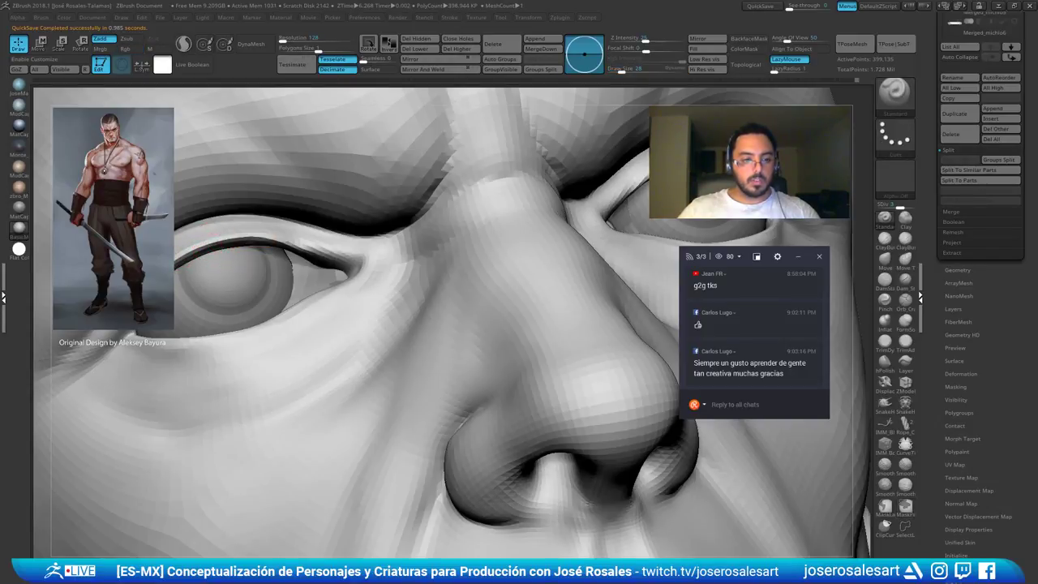
right_drag(161, 335, 128, 333)
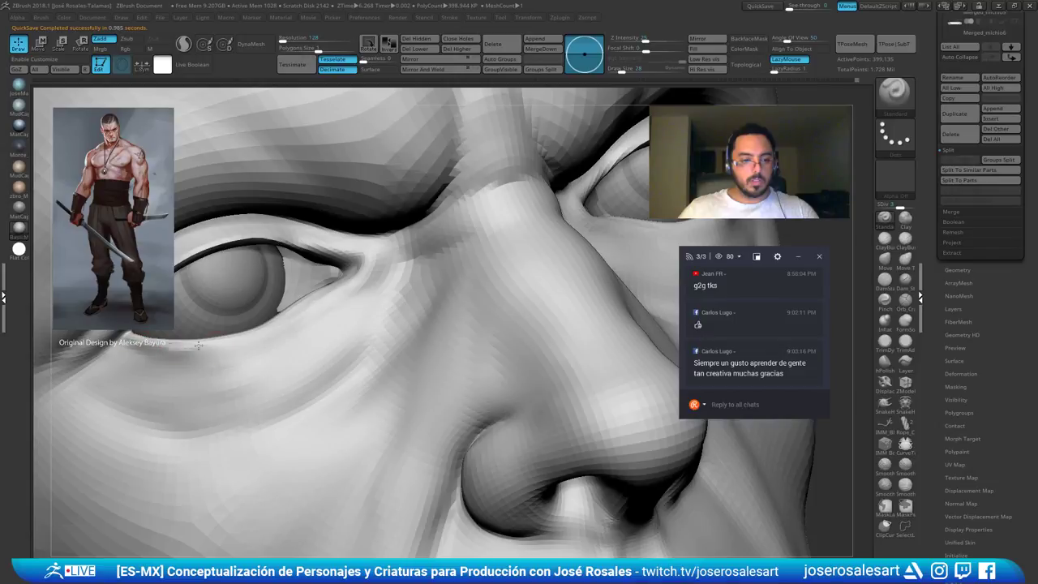
right_drag(210, 342, 180, 345)
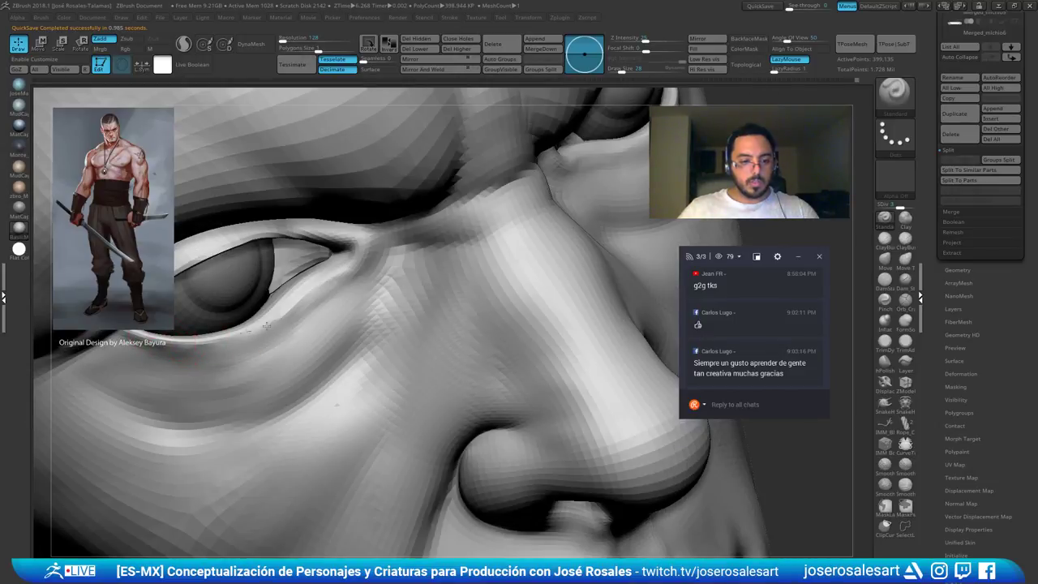
drag(283, 297, 305, 284)
mouse_move(251, 338)
right_down()
mouse_move(258, 354)
mouse_move(268, 348)
right_up()
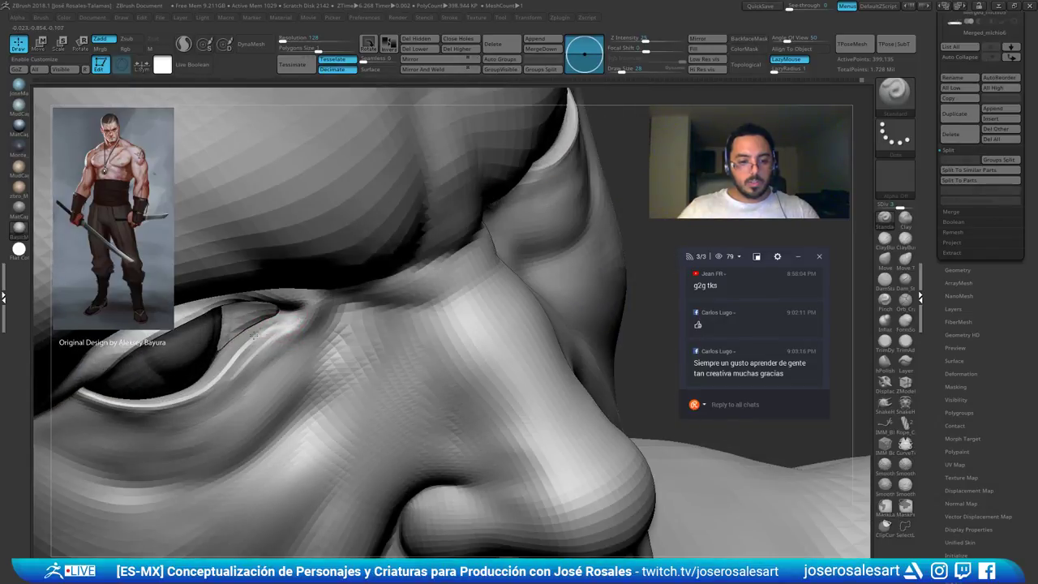
right_drag(162, 396, 213, 381)
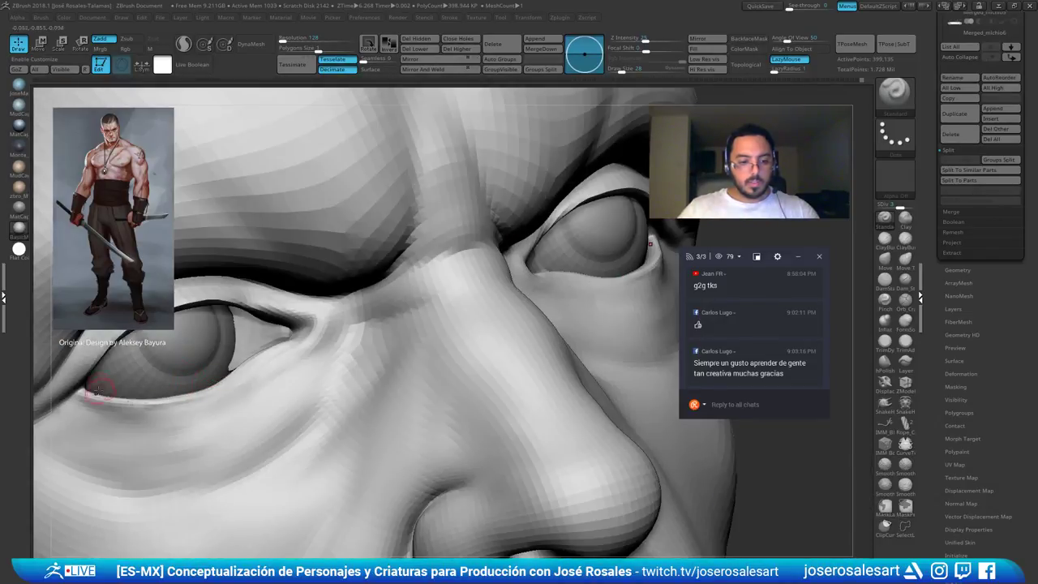
Build up the outer eye corner with ClayBuildup at a draw size of 33 and smooth the strokes
ctrl+right_drag(113, 397, 189, 330)
right_drag(276, 317, 211, 291)
ctrl+right_drag(325, 303, 365, 336)
right_drag(454, 325, 389, 325)
ctrl+right_drag(389, 324, 389, 267)
mouse_move(389, 267)
ctrl+right_down()
mouse_move(383, 289)
mouse_move(357, 296)
mouse_move(377, 283)
mouse_move(316, 246)
mouse_move(349, 216)
mouse_move(410, 313)
ctrl+right_up()
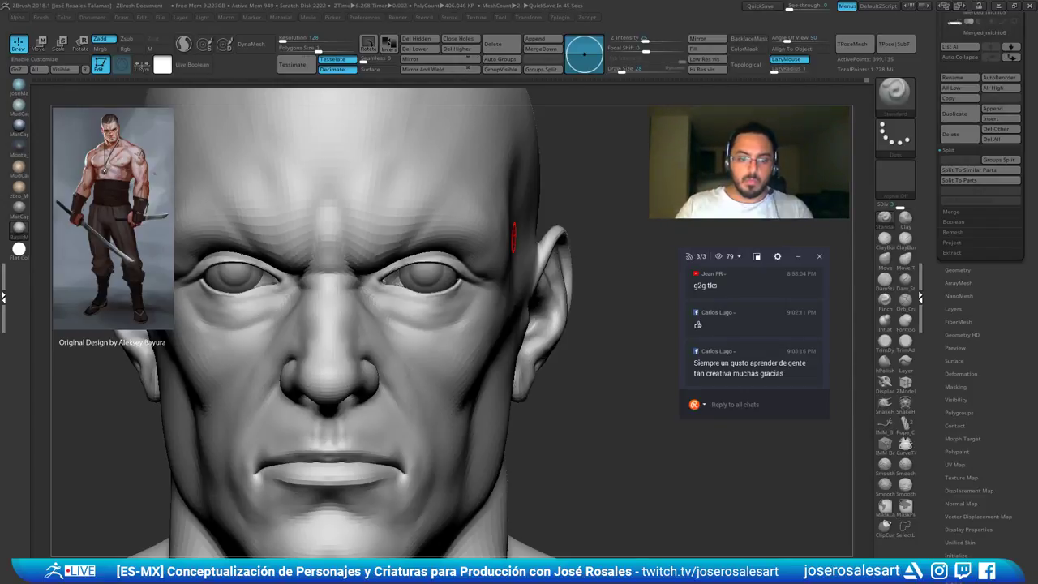
mouse_move(565, 303)
right_down()
mouse_move(438, 248)
mouse_move(405, 218)
mouse_move(360, 296)
mouse_move(301, 280)
mouse_move(414, 284)
mouse_move(369, 275)
mouse_move(389, 271)
mouse_move(357, 284)
mouse_move(360, 301)
mouse_move(390, 317)
mouse_move(387, 300)
mouse_move(398, 301)
mouse_move(376, 297)
right_up()
key(2)
drag(375, 295, 412, 287)
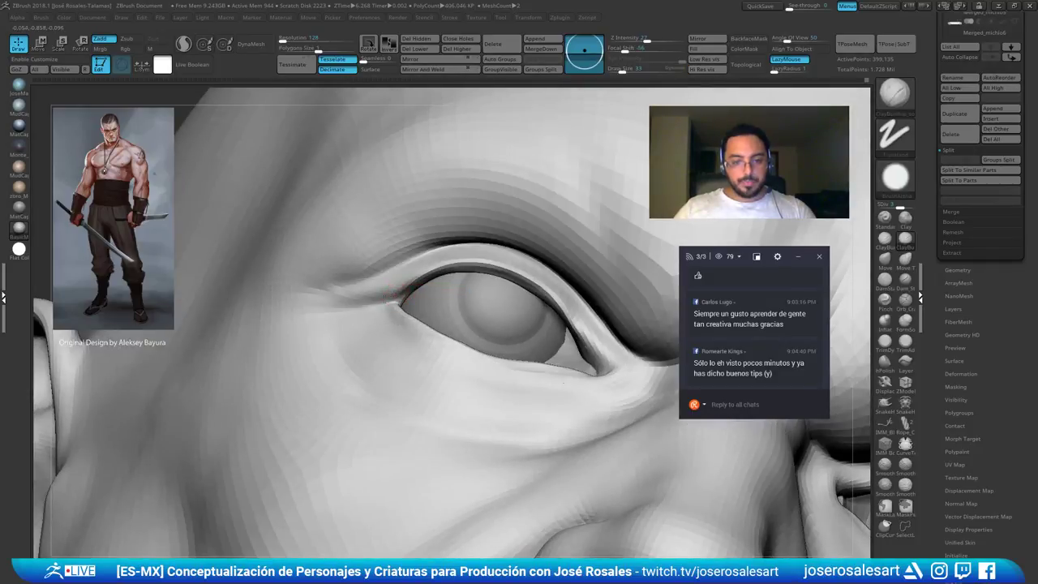
right_drag(414, 281, 393, 305)
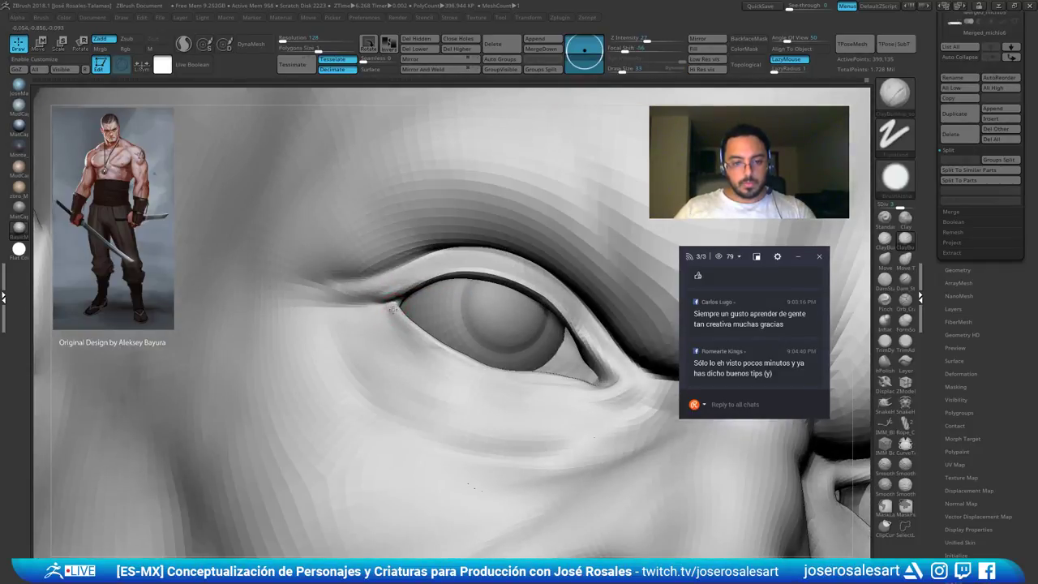
shift+drag(417, 276, 348, 312)
mouse_move(348, 312)
right_down()
mouse_move(381, 299)
mouse_move(359, 278)
mouse_move(336, 282)
mouse_move(370, 308)
mouse_move(365, 348)
right_up()
Build up the bags beneath the eyes with ClayBuildup strokes and soften them
mouse_move(377, 240)
mouse_down()
mouse_move(329, 266)
mouse_move(375, 250)
mouse_up()
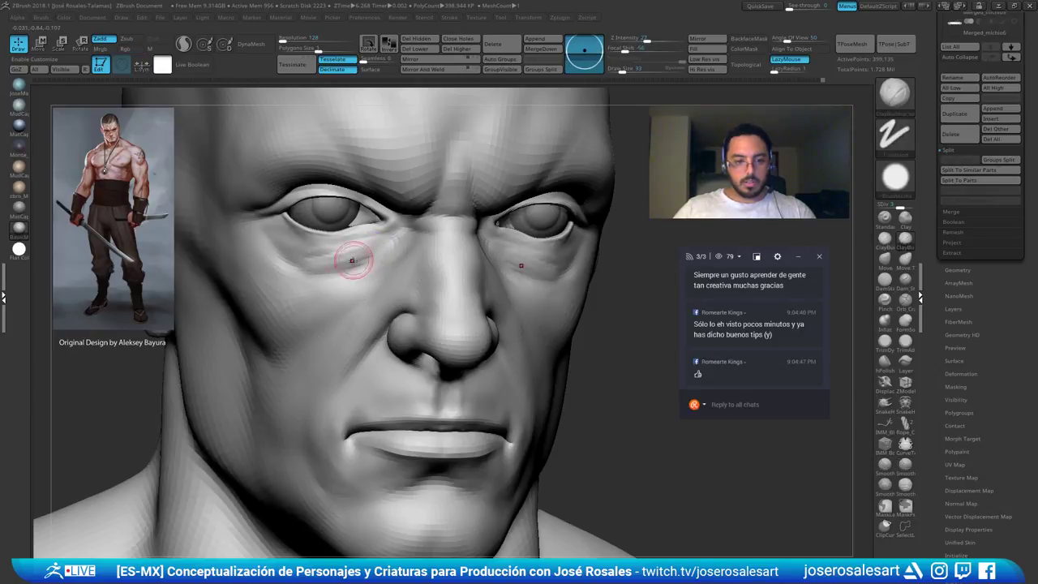
drag(287, 240, 314, 259)
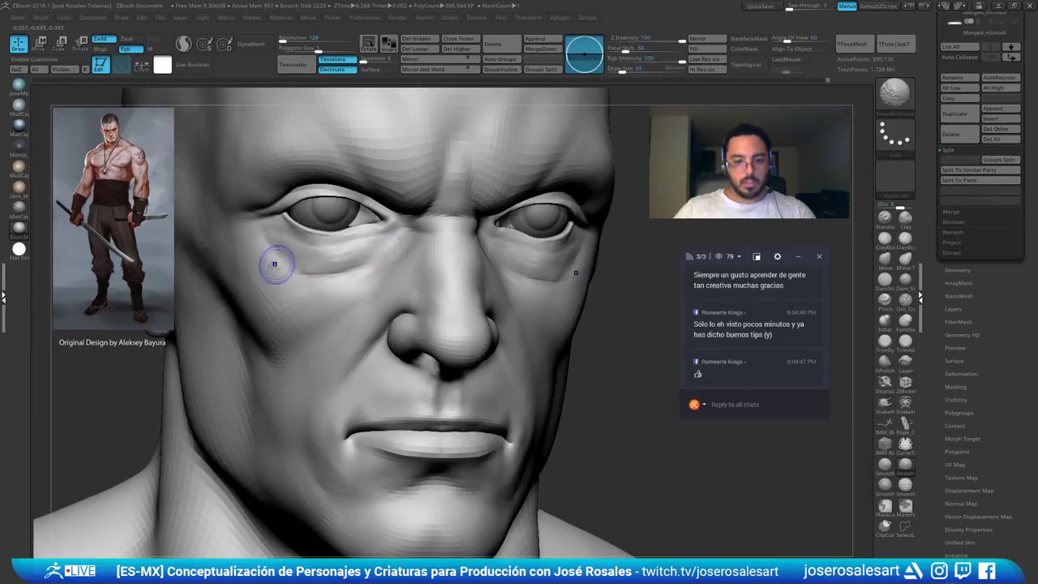
right_drag(357, 268, 324, 272)
mouse_move(389, 332)
ctrl+right_down()
mouse_move(403, 289)
mouse_move(392, 288)
mouse_move(409, 336)
ctrl+right_up()
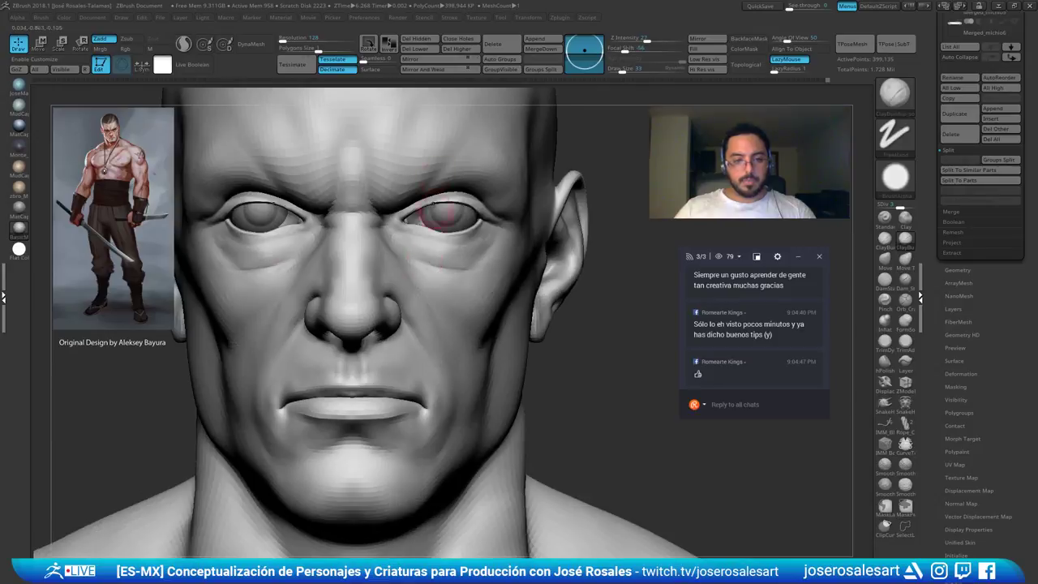
mouse_move(442, 215)
right_down()
mouse_move(386, 220)
mouse_move(453, 231)
right_up()
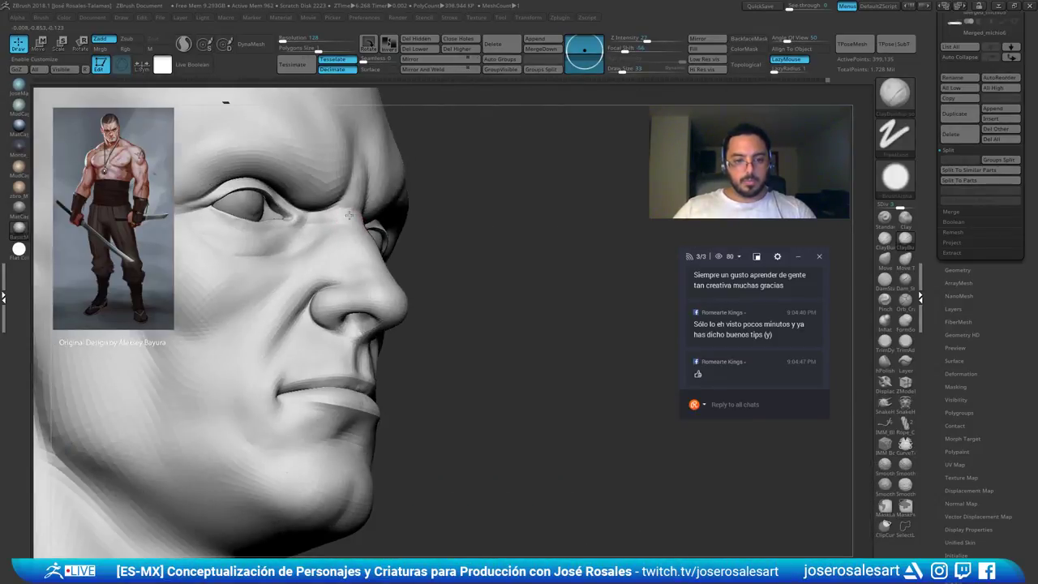
right_drag(344, 223, 326, 311)
drag(324, 311, 293, 270)
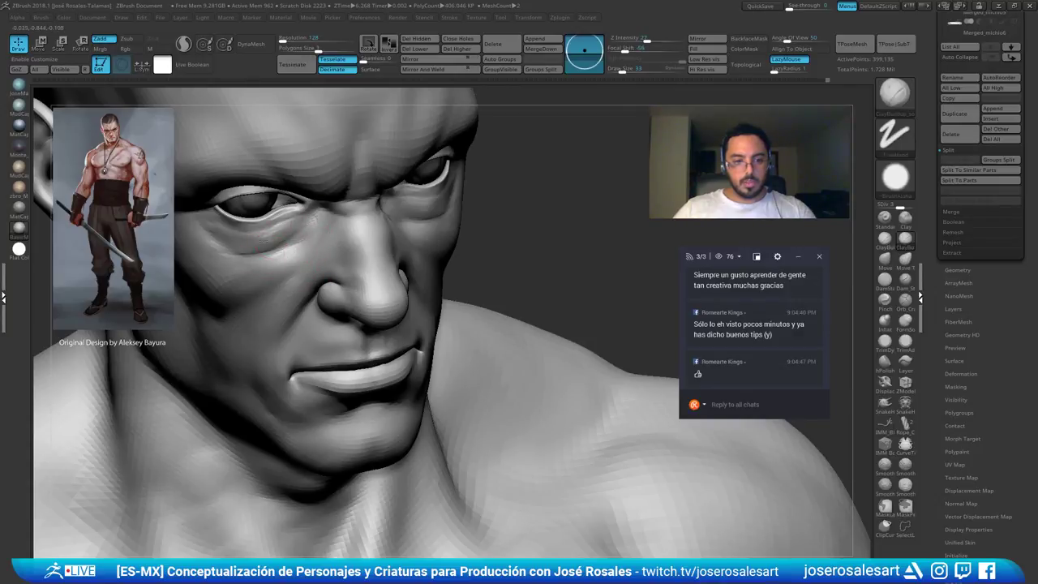
right_drag(268, 253, 284, 235)
Add volume to the shoulders' deltoids with a large Inflat brush
alt+right_drag(307, 389, 281, 297)
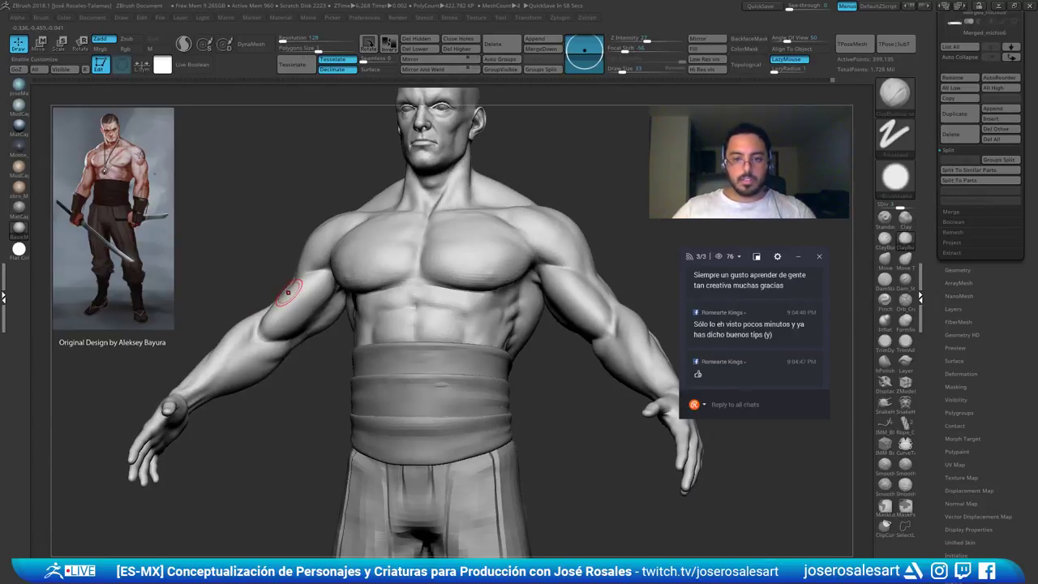
drag(235, 195, 286, 210)
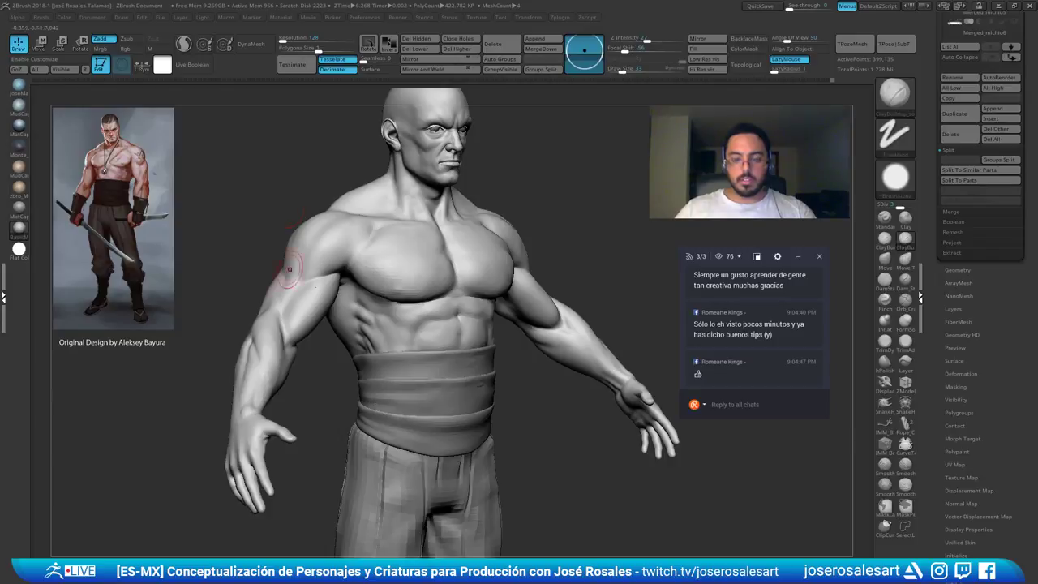
right_drag(289, 269, 269, 303)
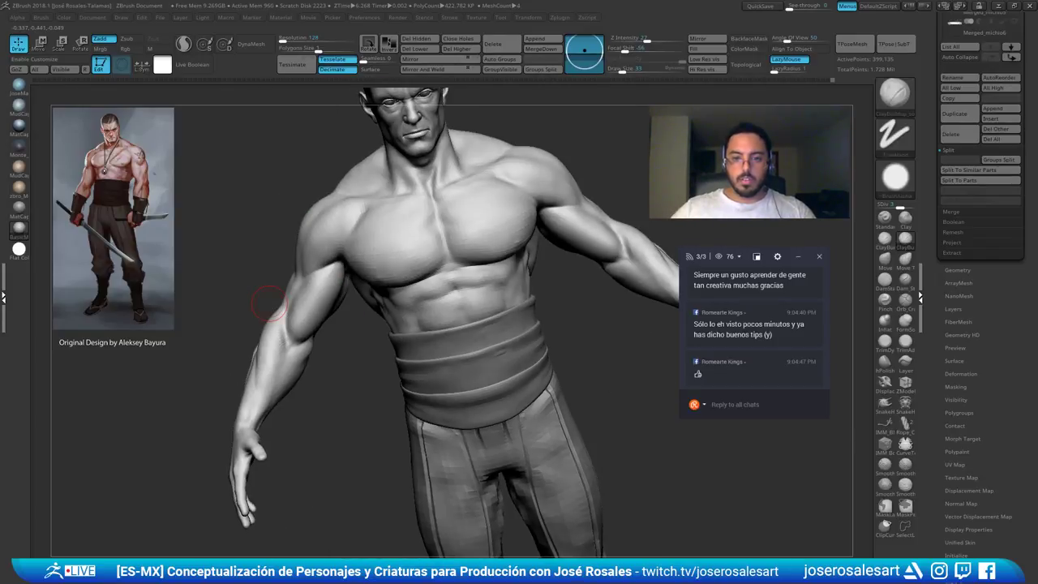
mouse_move(321, 228)
shift+right_down()
mouse_move(319, 209)
mouse_move(327, 227)
shift+right_up()
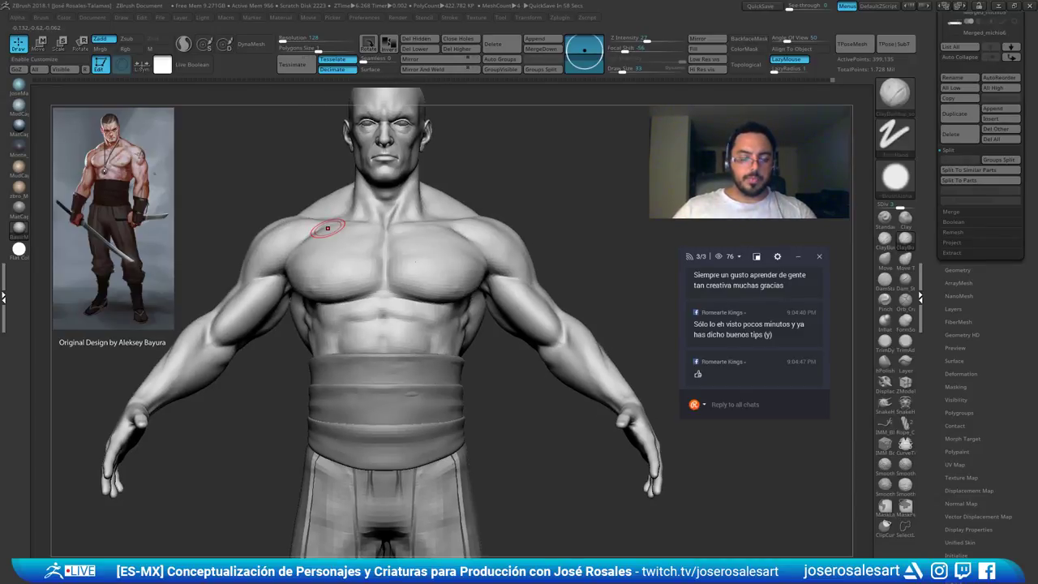
right_drag(327, 228, 322, 255)
right_drag(519, 227, 560, 154)
key(b)
key(i)
key(n)
key(s)
drag(479, 281, 505, 284)
right_drag(506, 281, 419, 254)
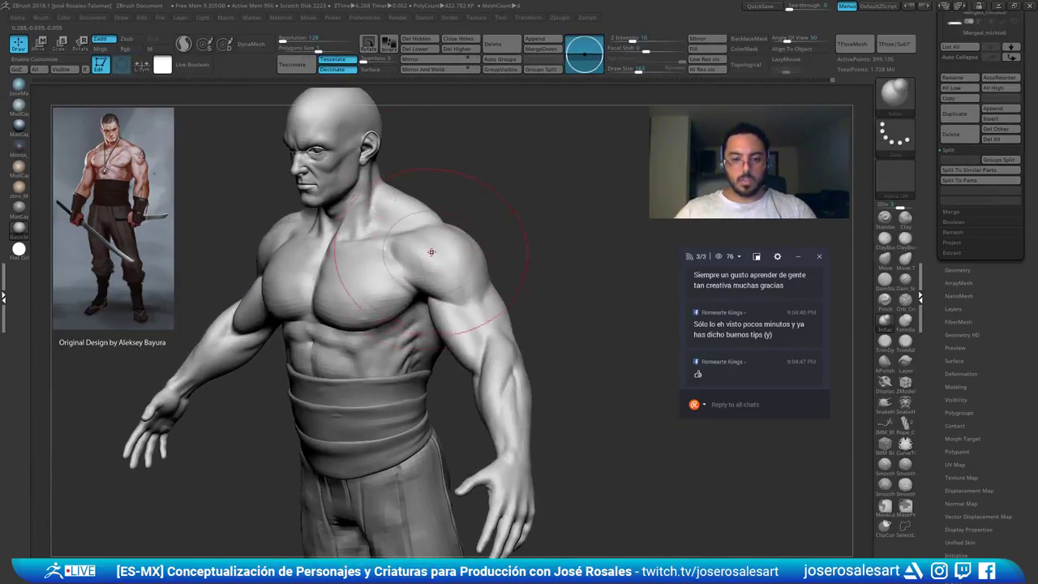
drag(493, 247, 448, 246)
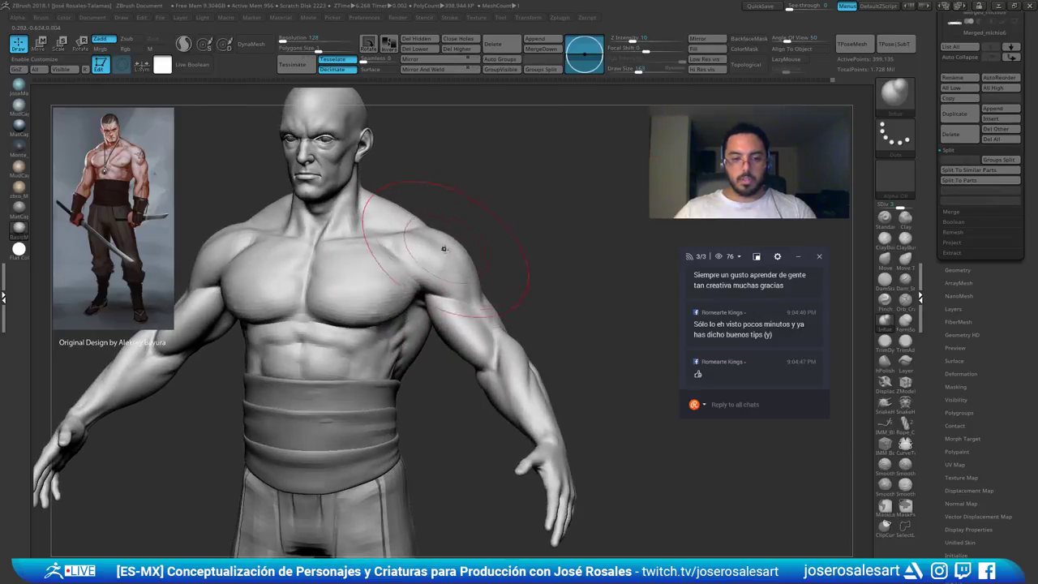
mouse_move(465, 277)
right_down()
mouse_move(484, 252)
mouse_move(464, 273)
mouse_move(553, 228)
right_up()
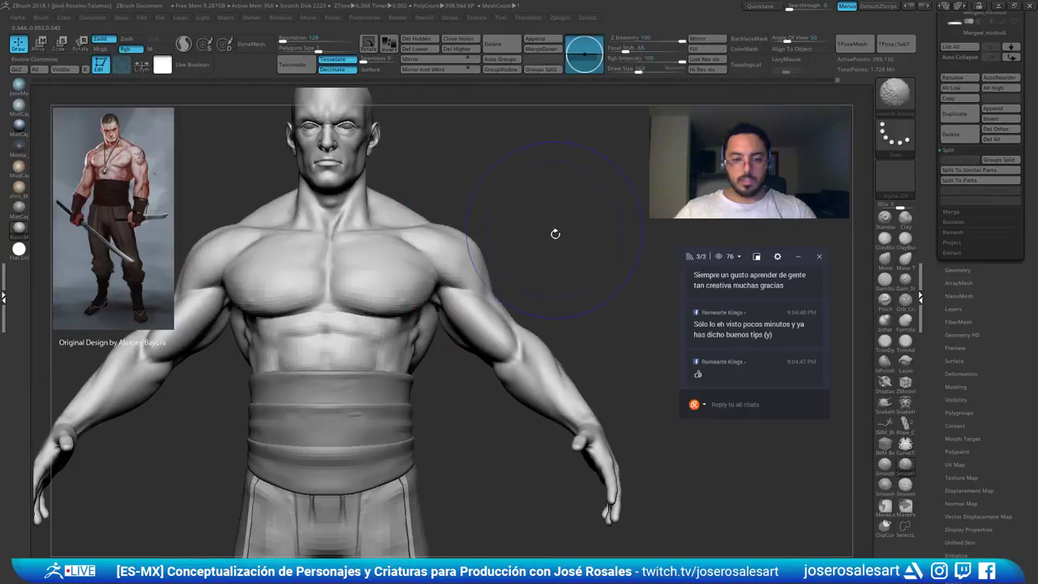
Switch to the Move Topological brush and reduce the draw size to 69
mouse_move(479, 239)
alt+right_down()
mouse_move(582, 245)
mouse_move(585, 320)
alt+right_up()
key(b)
key(m)
key(t)
mouse_move(313, 275)
right_down()
mouse_move(335, 256)
mouse_move(347, 316)
mouse_move(273, 251)
right_up()
mouse_move(689, 243)
right_down()
mouse_move(649, 276)
mouse_move(674, 209)
right_up()
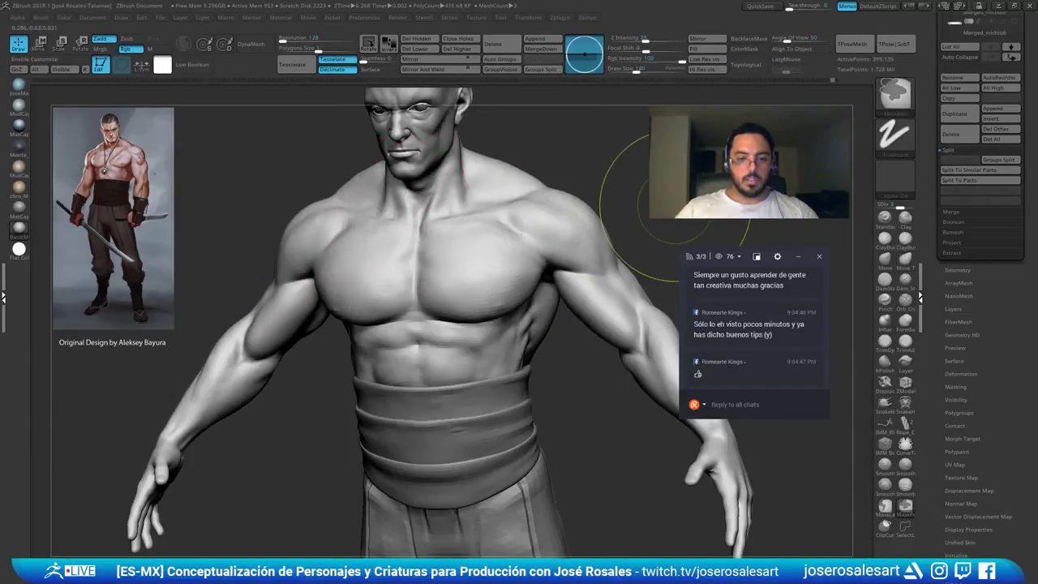
shift+right_drag(608, 202, 648, 183)
mouse_move(531, 215)
alt+right_down()
mouse_move(490, 336)
mouse_move(503, 405)
alt+right_up()
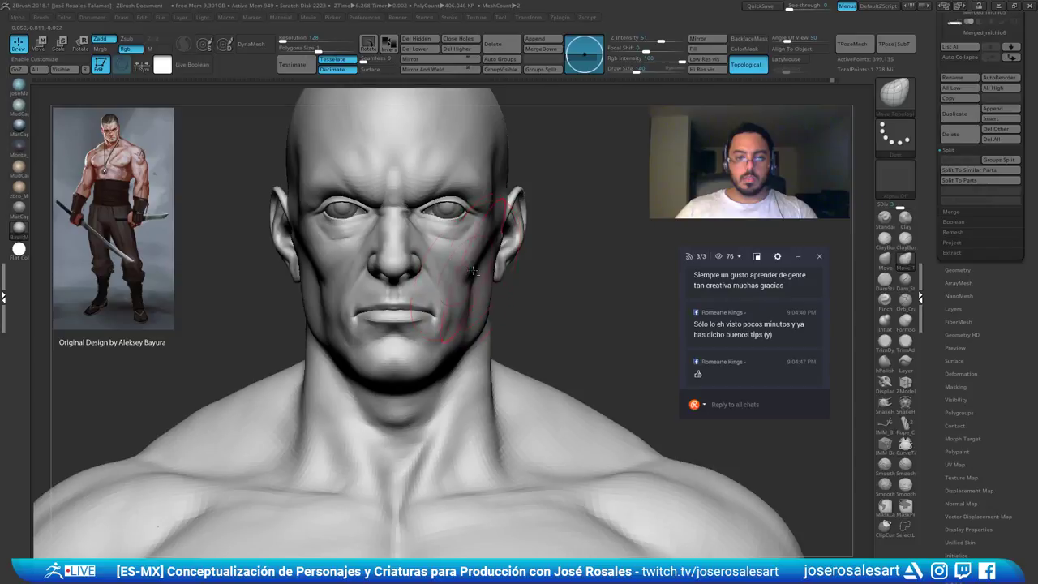
key(ctrl)
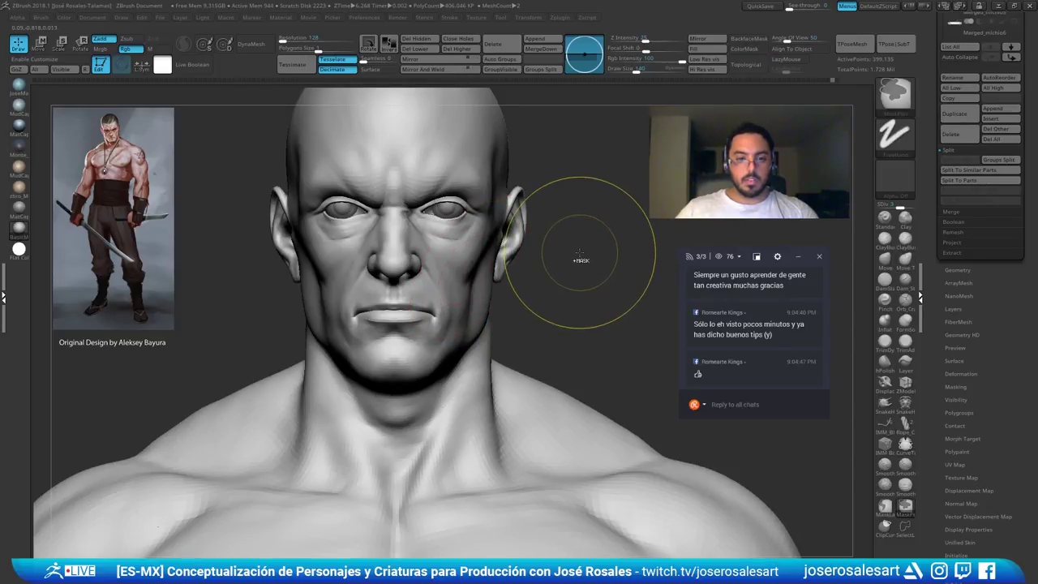
key(s)
drag(416, 255, 409, 255)
Smooth the cheek just below the eye
alt+right_drag(409, 257, 487, 275)
ctrl+right_drag(486, 275, 497, 298)
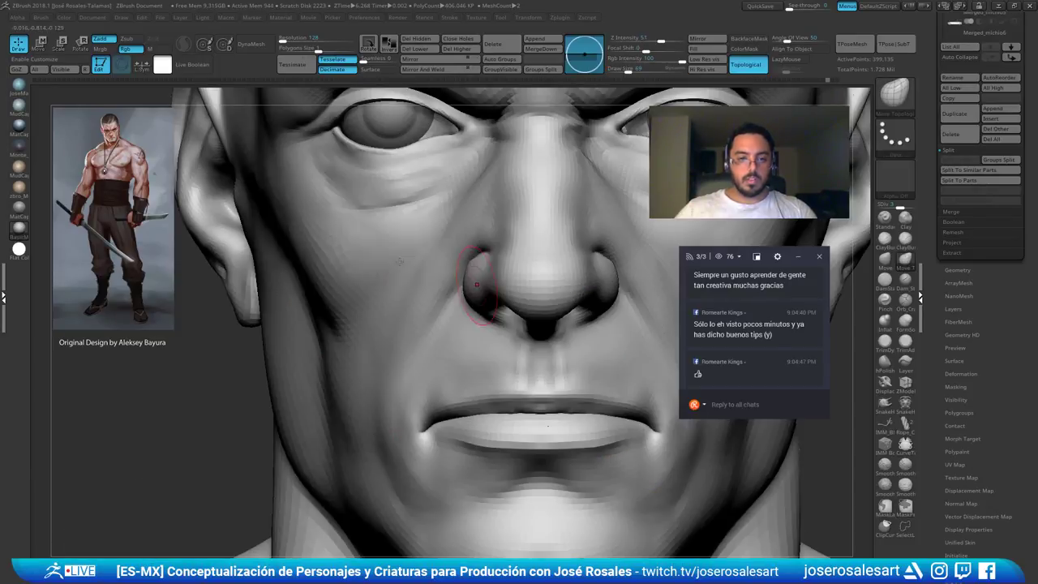
mouse_move(405, 206)
shift+mouse_down()
mouse_move(377, 212)
mouse_move(413, 201)
shift+mouse_up()
ctrl+right_drag(367, 229, 417, 213)
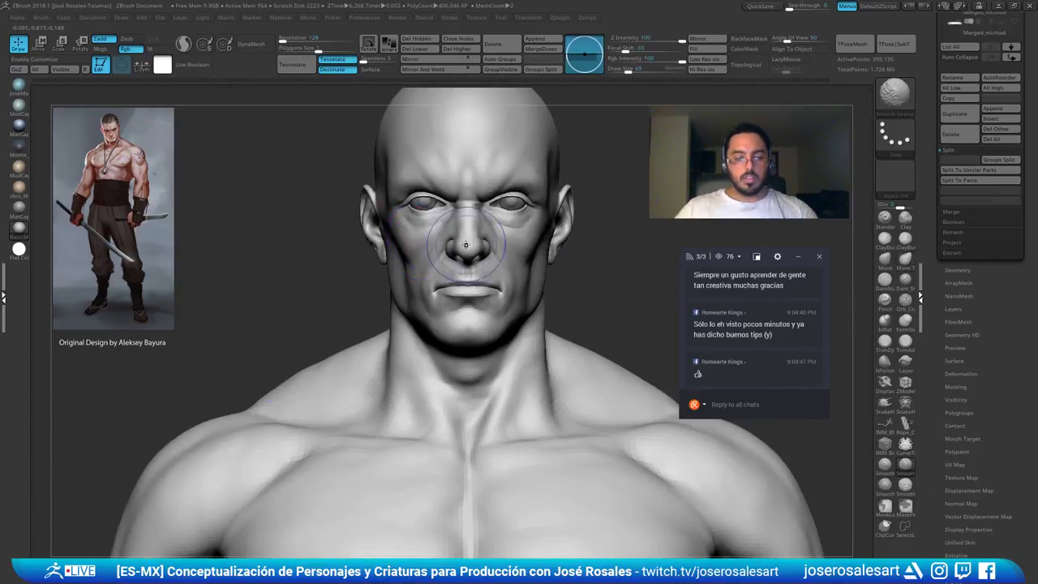
Adjust the contour between the neck and shoulder with the Move brush, varying its draw size
key(shift+z)
key(shift+z)
mouse_move(365, 258)
ctrl+right_down()
mouse_move(345, 228)
mouse_move(397, 235)
mouse_move(354, 285)
mouse_move(310, 290)
mouse_move(349, 288)
ctrl+right_up()
key(s)
drag(352, 287, 357, 285)
key(b)
key(m)
key(v)
right_drag(389, 275, 399, 253)
mouse_move(372, 292)
alt+right_down()
mouse_move(313, 289)
mouse_move(321, 287)
alt+right_up()
key(s)
drag(276, 270, 280, 270)
right_drag(274, 267, 318, 276)
key(s)
drag(294, 271, 290, 271)
mouse_move(294, 270)
right_down()
mouse_move(297, 251)
mouse_move(311, 256)
right_up()
drag(292, 301, 233, 203)
right_drag(231, 205, 236, 206)
Set the draw size to 73 and smooth the trapezius above the shoulder
mouse_move(209, 273)
alt+right_down()
mouse_move(227, 349)
mouse_move(297, 284)
alt+right_up()
key(s)
drag(299, 284, 292, 284)
mouse_move(292, 284)
ctrl+right_down()
mouse_move(252, 246)
mouse_move(220, 313)
mouse_move(208, 313)
ctrl+right_up()
shift+drag(209, 312, 204, 312)
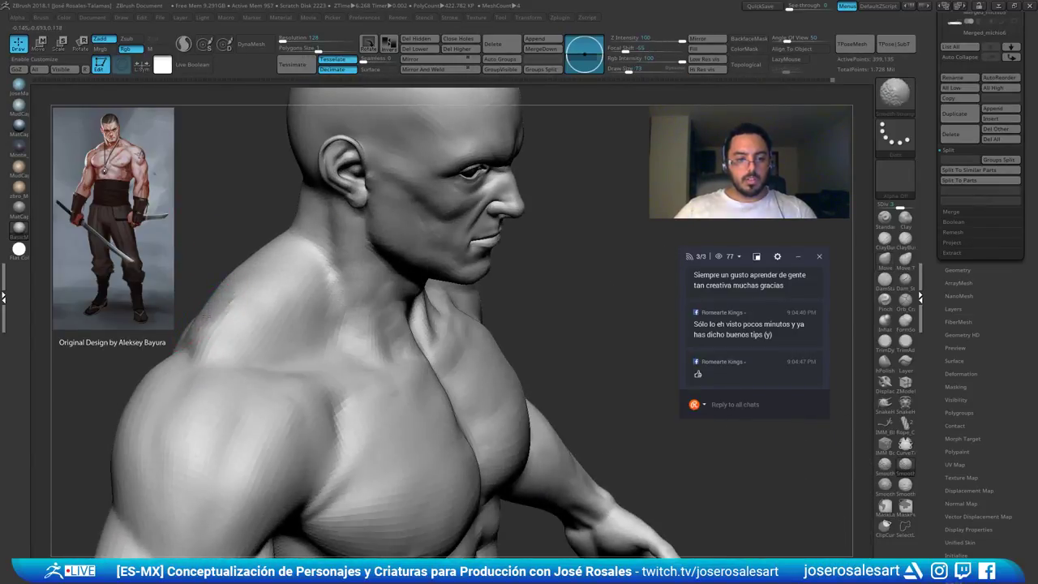
Build up the trapezius with ClayBuildup at a draw size of 51 and lower the Smooth brush's Z Intensity to 24
key(ctrl)
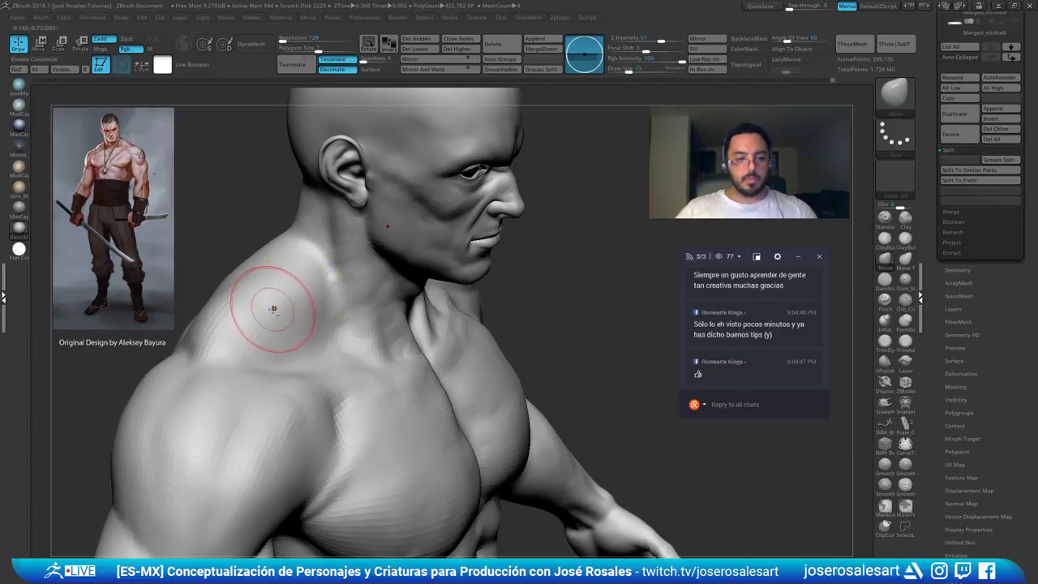
key(shift)
drag(196, 307, 209, 292)
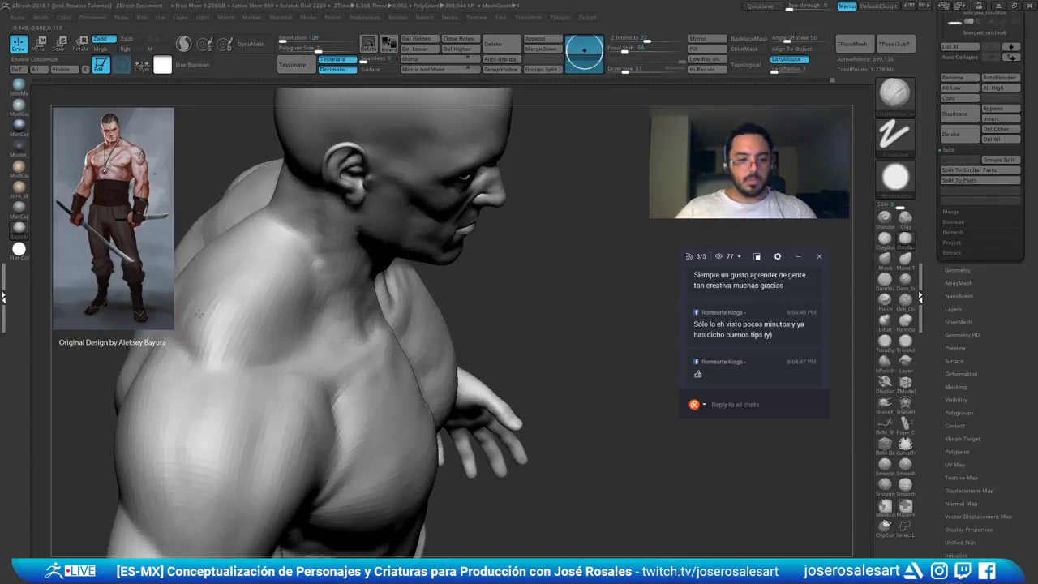
mouse_move(226, 319)
ctrl+right_down()
mouse_move(238, 297)
mouse_move(232, 315)
mouse_move(285, 290)
ctrl+right_up()
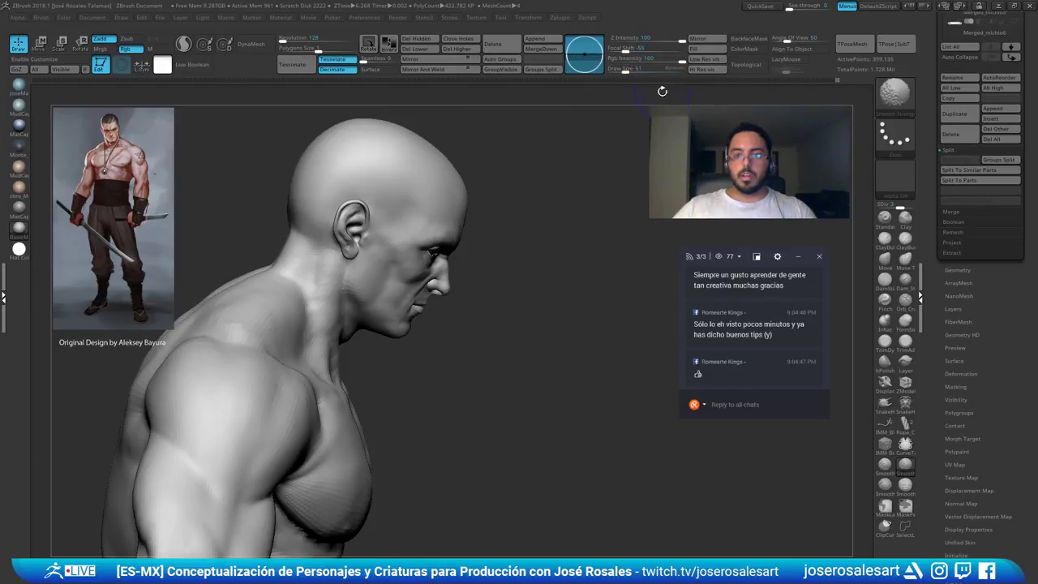
shift+drag(672, 39, 644, 39)
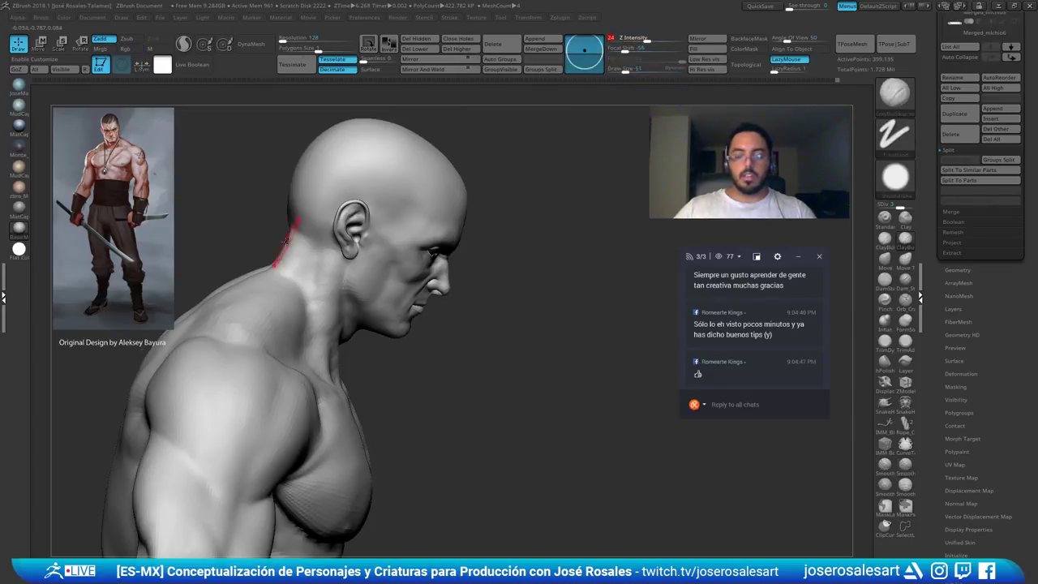
Smooth the trapezius and the transition between the neck and the back of the shoulder
right_drag(301, 222, 308, 347)
shift+drag(309, 350, 337, 355)
right_drag(336, 355, 321, 348)
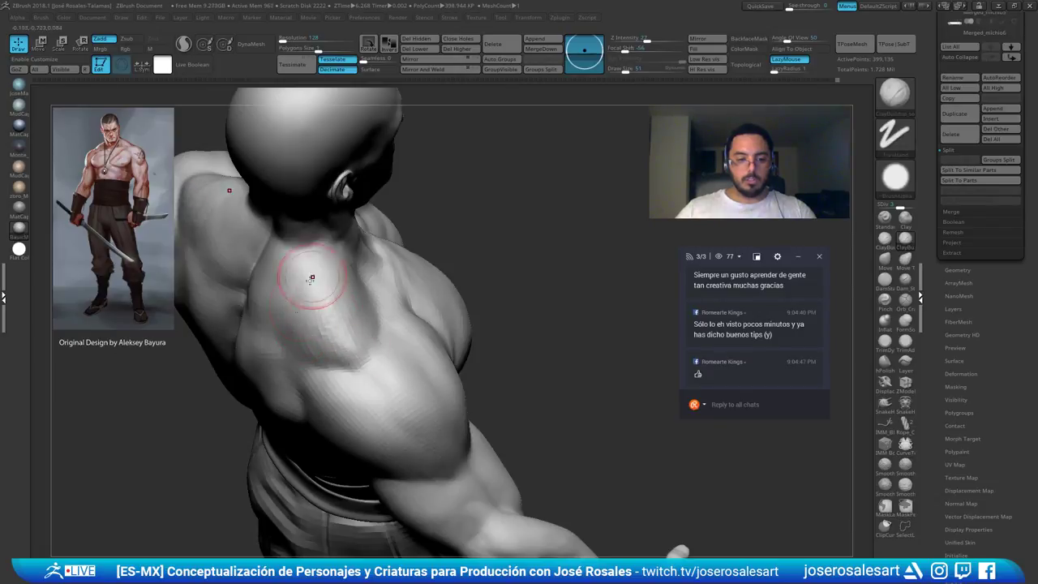
mouse_move(351, 350)
right_down()
mouse_move(336, 306)
mouse_move(344, 296)
mouse_move(338, 317)
right_up()
shift+drag(338, 317, 347, 349)
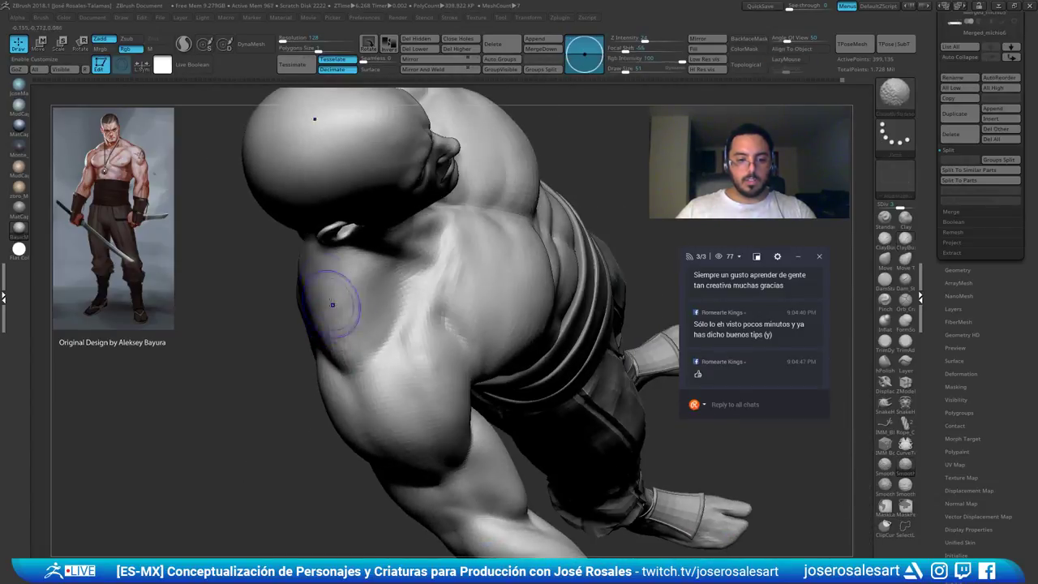
mouse_move(340, 361)
right_down()
mouse_move(338, 337)
mouse_move(384, 316)
mouse_move(366, 306)
right_up()
mouse_move(367, 307)
ctrl+right_down()
mouse_move(368, 267)
mouse_move(306, 310)
mouse_move(380, 306)
mouse_move(341, 305)
ctrl+right_up()
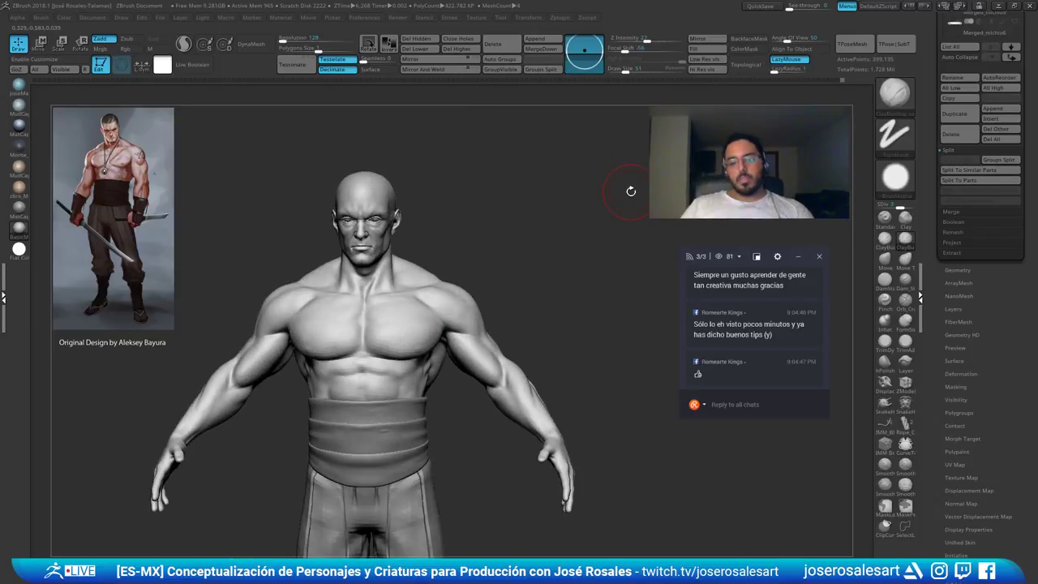
Set the draw size to 45 and isolate the arms by hiding the rest of the body
key(s)
alt+right_drag(410, 224, 429, 159)
key(s)
drag(412, 275, 404, 274)
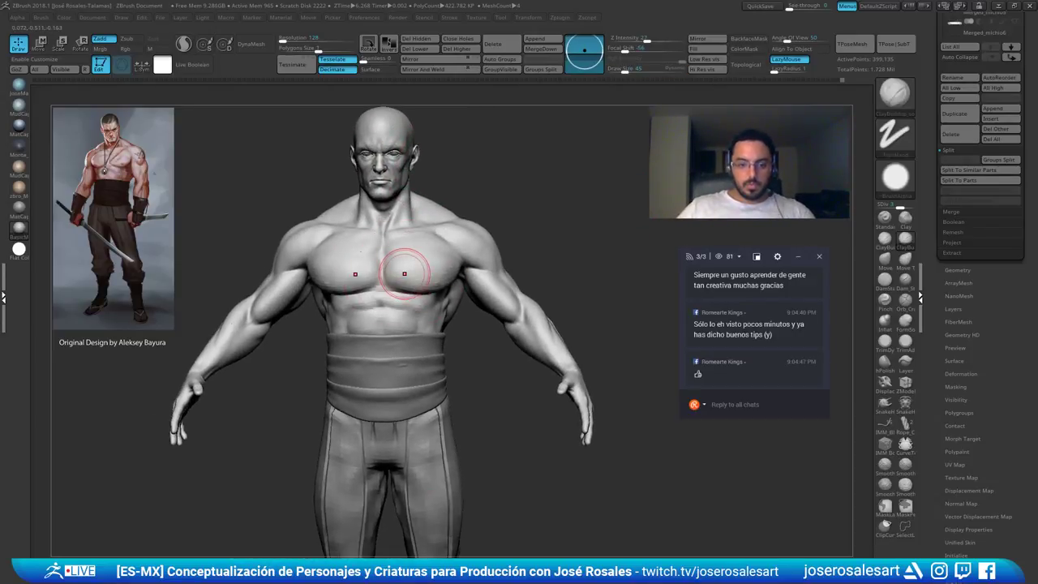
right_drag(404, 274, 417, 327)
mouse_move(192, 352)
alt+right_down()
mouse_move(244, 264)
mouse_move(201, 316)
mouse_move(199, 298)
mouse_move(213, 329)
mouse_move(243, 307)
mouse_move(230, 320)
mouse_move(290, 361)
mouse_move(278, 339)
alt+right_up()
ctrl+shift+click(259, 328)
Adjust the contour of the isolated arm near the elbow with the Move brush
key(b)
key(m)
key(v)
drag(270, 308, 286, 284)
mouse_move(287, 283)
right_down()
mouse_move(273, 317)
mouse_move(255, 276)
mouse_move(279, 305)
mouse_move(264, 292)
mouse_move(392, 324)
mouse_move(326, 278)
mouse_move(366, 325)
mouse_move(357, 307)
mouse_move(365, 289)
right_up()
Add volume to the forearm with the Inflat brush at a draw size of 81
mouse_move(400, 189)
right_down()
mouse_move(364, 275)
mouse_move(345, 266)
mouse_move(340, 274)
right_up()
key(b)
key(i)
key(n)
key(s)
drag(340, 275, 332, 276)
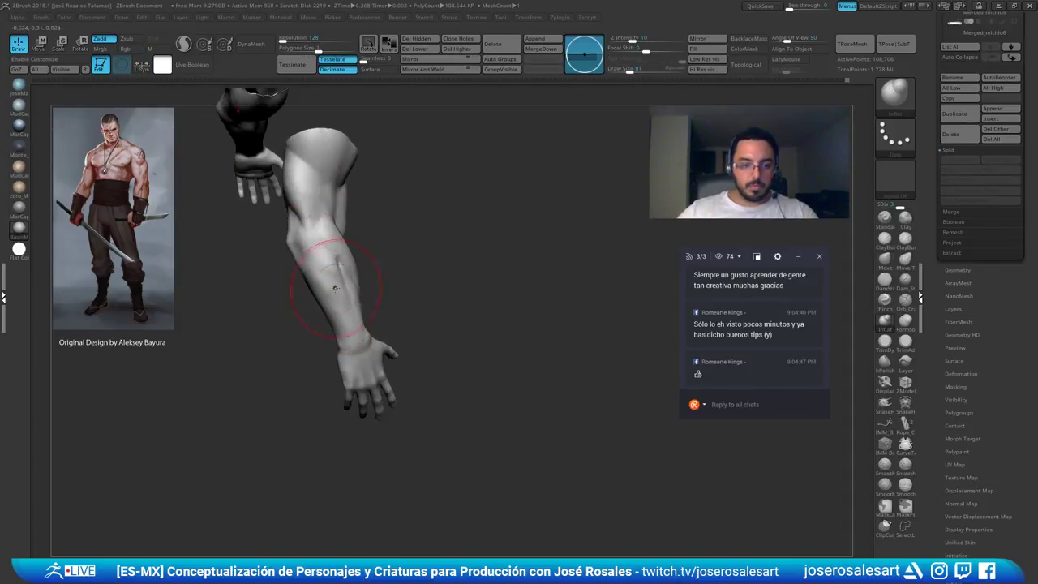
right_drag(339, 268, 322, 254)
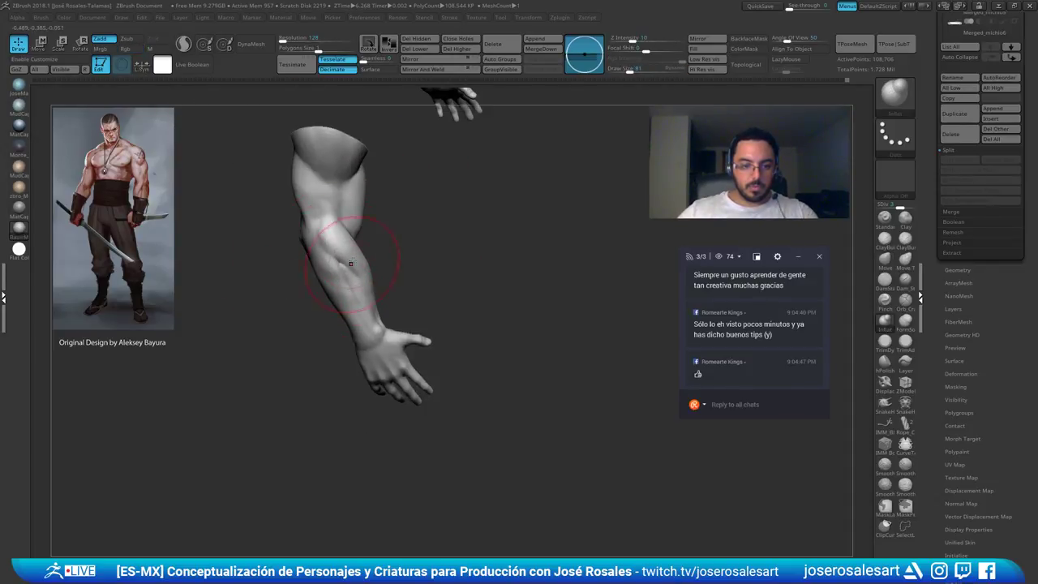
right_drag(364, 282, 348, 284)
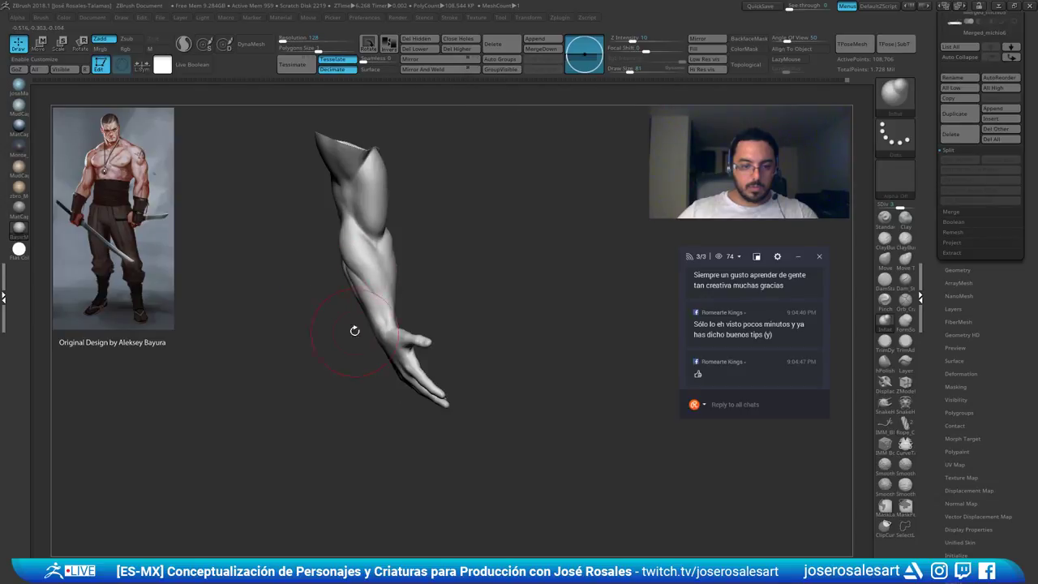
right_drag(354, 331, 338, 260)
mouse_move(361, 330)
right_down()
mouse_move(311, 287)
mouse_move(373, 211)
mouse_move(377, 252)
mouse_move(304, 255)
mouse_move(330, 292)
right_up()
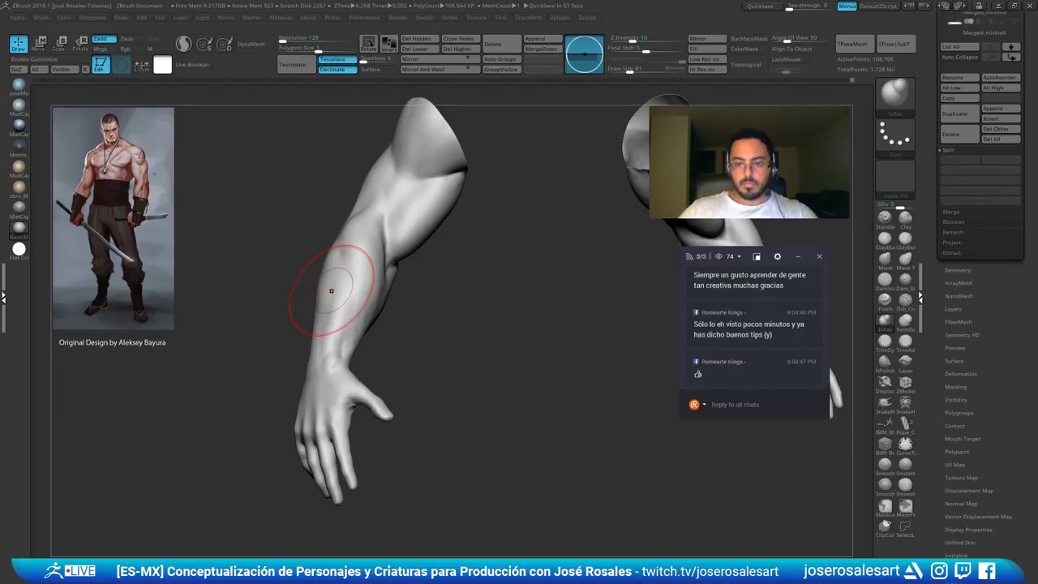
Check the per-channel viewer breakdown in the live chat overlay
click(713, 258)
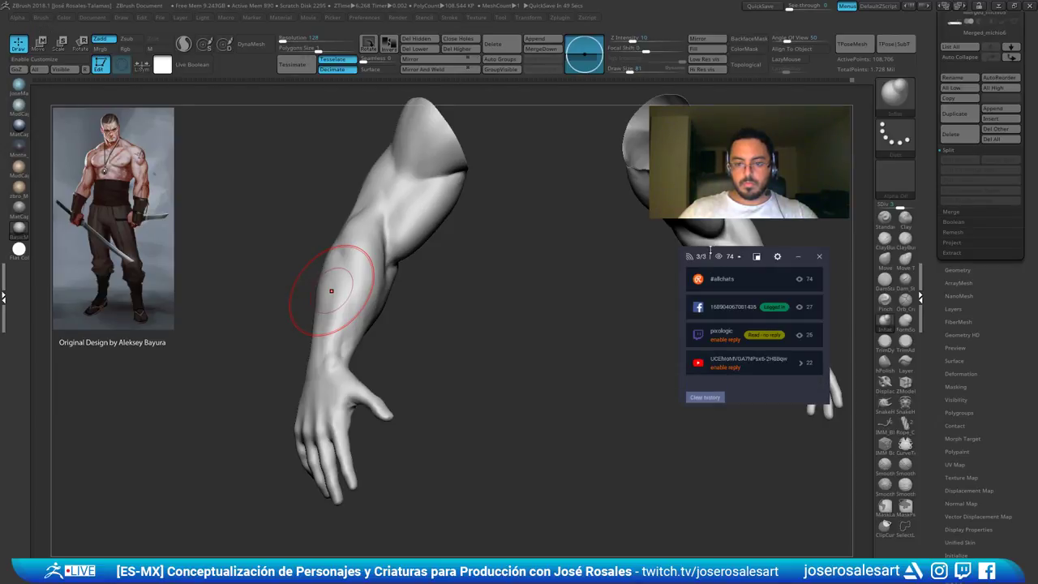
click(713, 257)
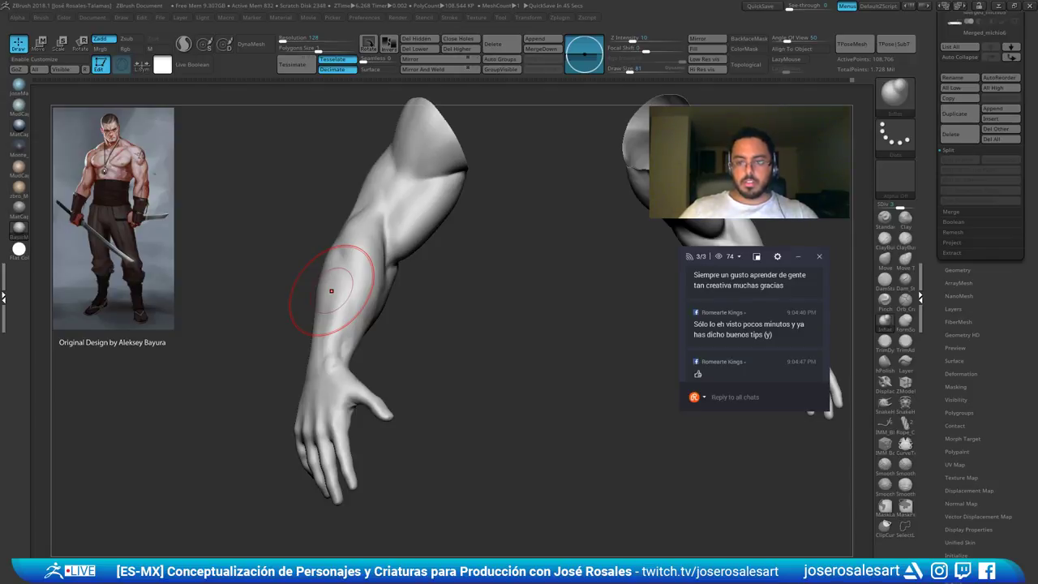
click(729, 256)
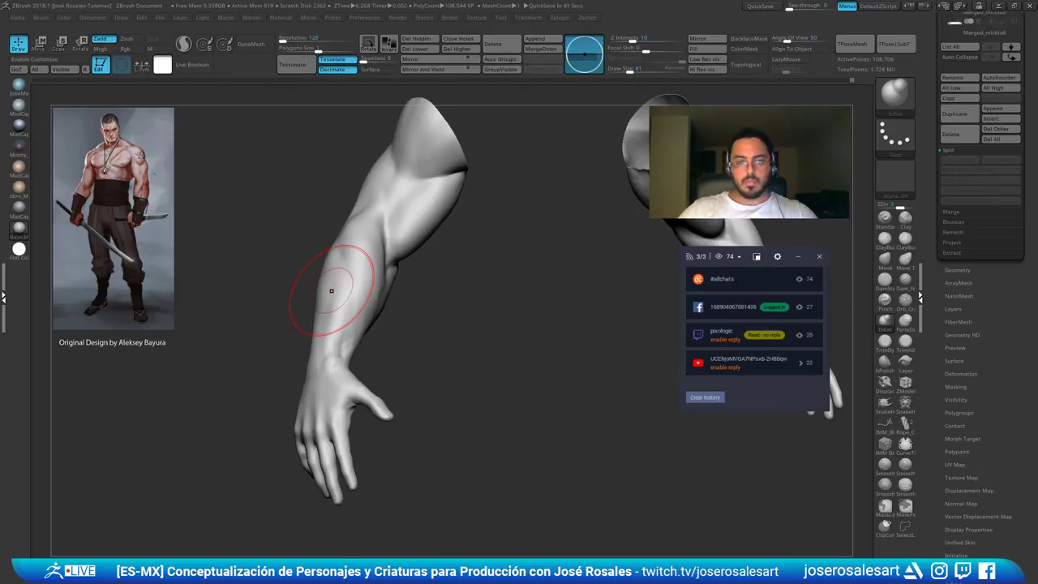
Build up the outer elbow and the start of the forearm with ClayBuildup, adjusting the draw size between strokes
drag(523, 289, 260, 356)
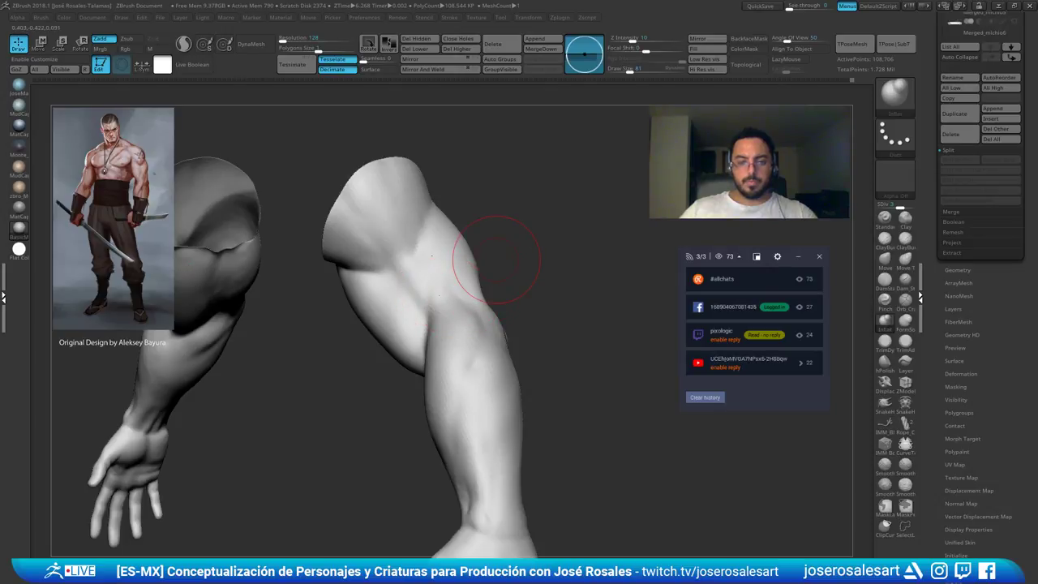
mouse_move(496, 260)
right_down()
mouse_move(484, 243)
mouse_move(471, 317)
mouse_move(478, 301)
right_up()
key(b)
key(c)
key(b)
key(s)
click(514, 313)
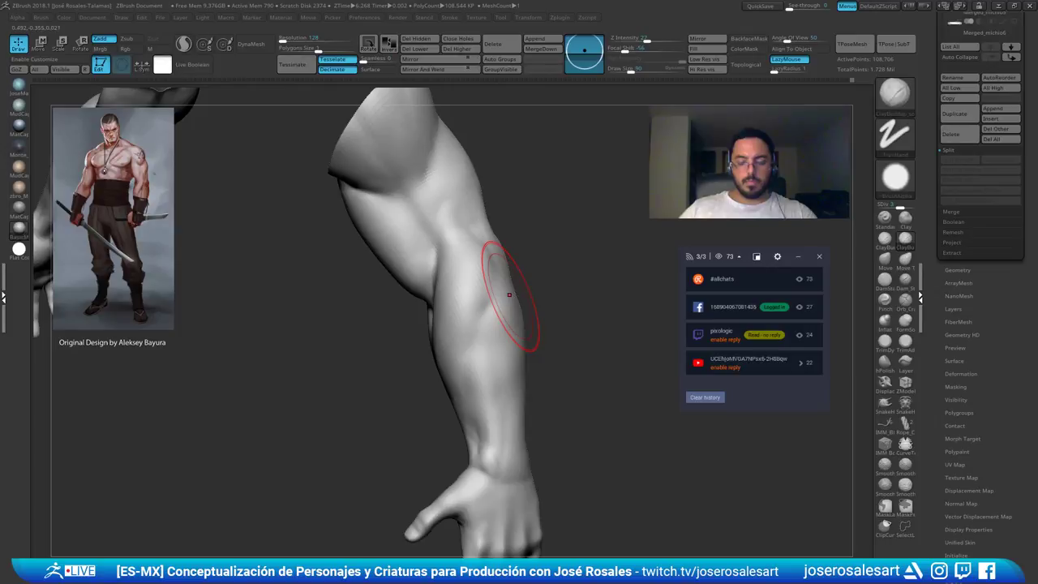
key(s)
click(530, 285)
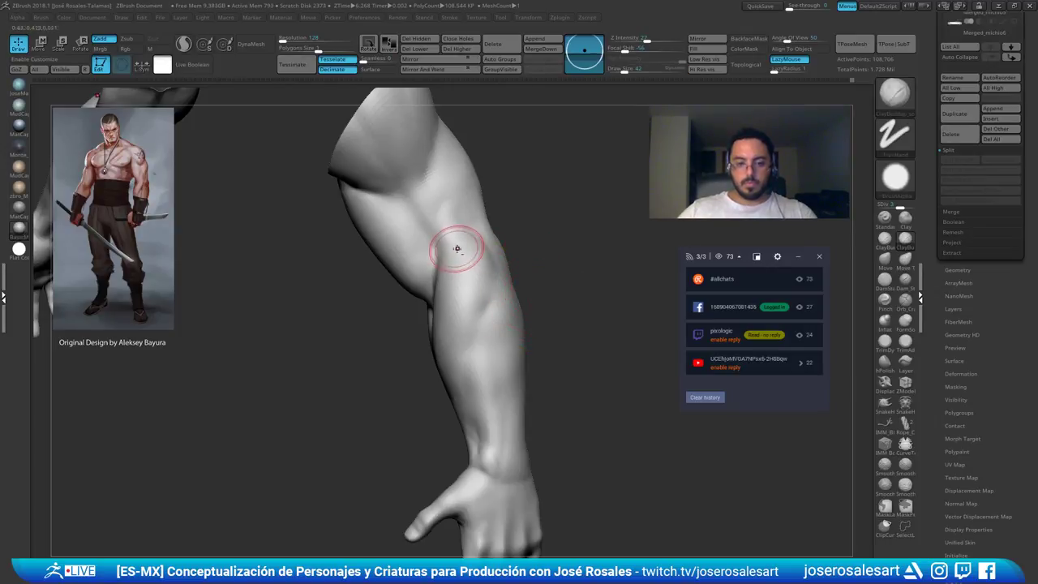
right_drag(457, 248, 454, 250)
mouse_move(456, 250)
mouse_down()
mouse_move(455, 229)
mouse_move(466, 236)
mouse_up()
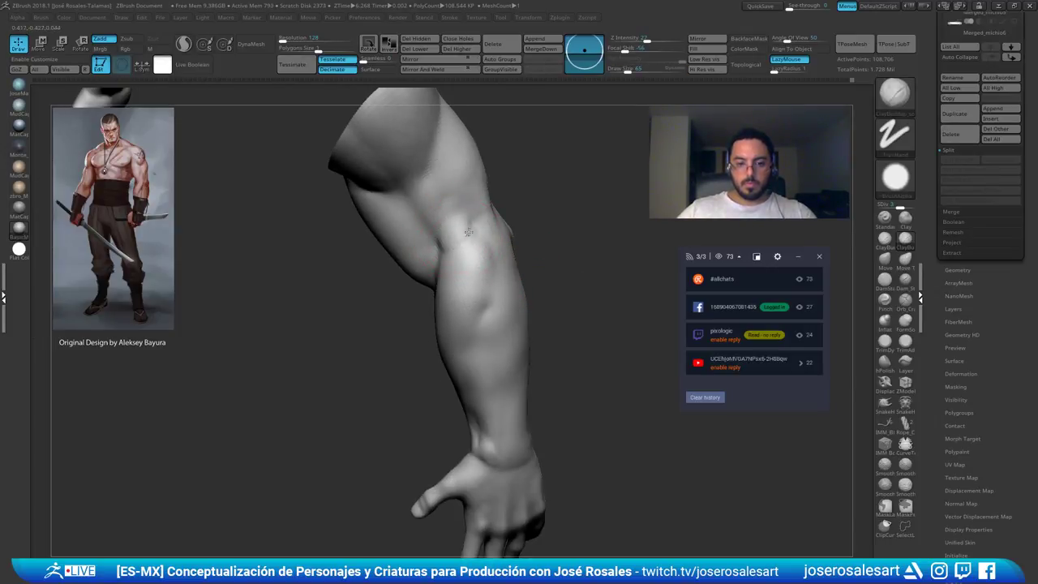
right_drag(474, 239, 465, 235)
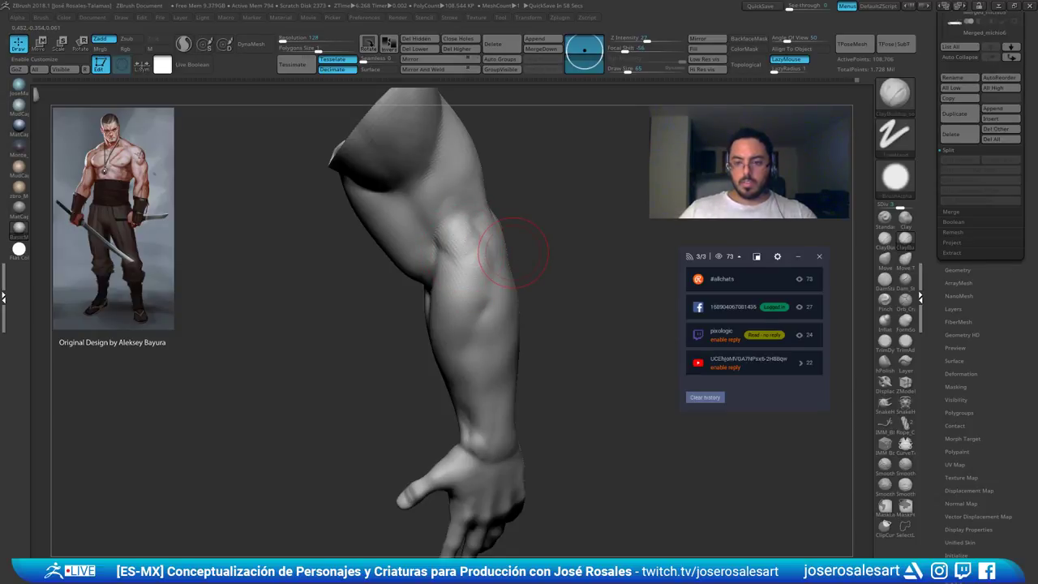
Shape the forearm muscle that starts at the elbow with ClayBuildup at a draw size of 54 and smooth it
mouse_move(513, 252)
right_down()
mouse_move(515, 279)
mouse_move(475, 252)
right_up()
key(s)
click(482, 250)
mouse_move(475, 252)
mouse_down()
mouse_move(477, 235)
mouse_move(484, 266)
mouse_up()
right_drag(483, 271, 518, 276)
right_drag(459, 287, 479, 274)
mouse_move(479, 274)
mouse_down()
mouse_move(475, 248)
mouse_move(484, 262)
mouse_up()
mouse_move(484, 262)
right_down()
mouse_move(463, 259)
mouse_move(484, 248)
mouse_move(498, 260)
right_up()
drag(498, 260, 473, 244)
mouse_move(445, 295)
right_down()
mouse_move(487, 253)
mouse_move(446, 258)
right_up()
mouse_move(454, 300)
right_down()
mouse_move(473, 282)
mouse_move(462, 283)
mouse_move(475, 274)
mouse_move(469, 255)
mouse_move(489, 252)
mouse_move(445, 254)
mouse_move(446, 276)
right_up()
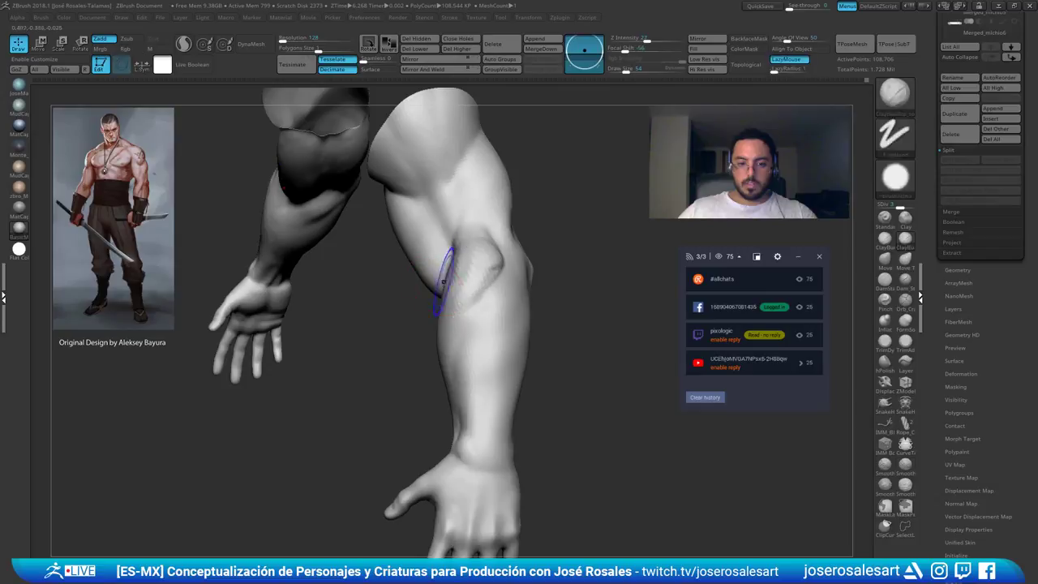
shift+drag(447, 276, 474, 256)
Blend the outer forearm with the upper arm and show the full body again
right_drag(481, 239, 449, 287)
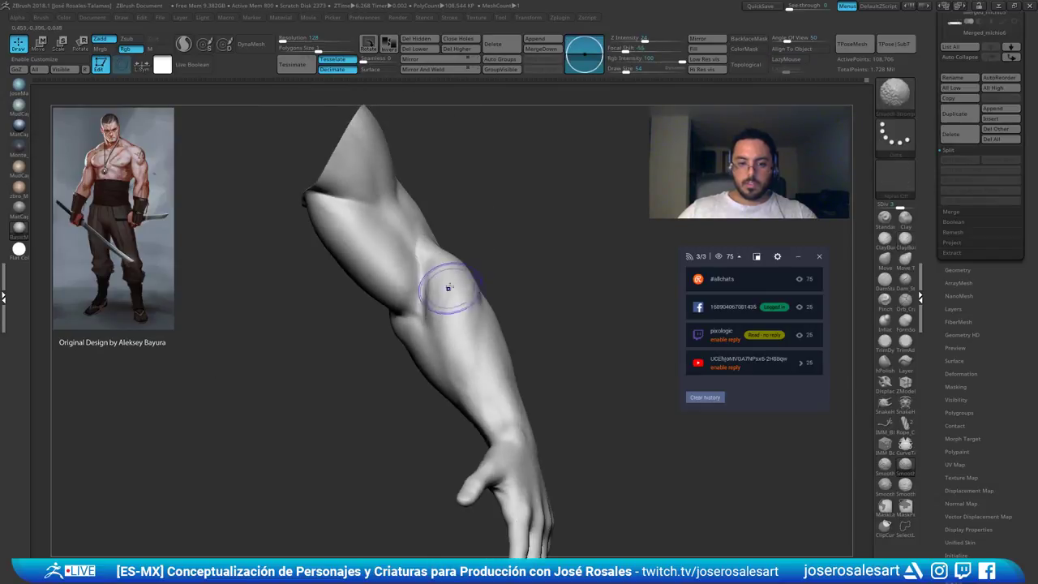
mouse_move(503, 315)
ctrl+right_down()
mouse_move(419, 372)
mouse_move(493, 249)
ctrl+right_up()
ctrl+right_drag(430, 251, 440, 281)
right_drag(440, 281, 453, 284)
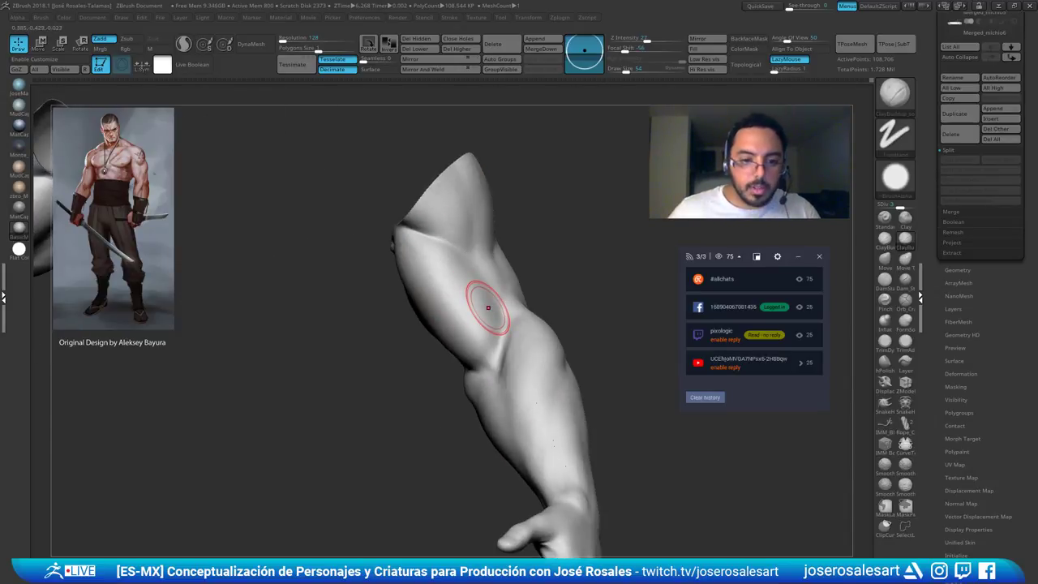
ctrl+right_drag(515, 322, 564, 310)
ctrl+shift+click(647, 300)
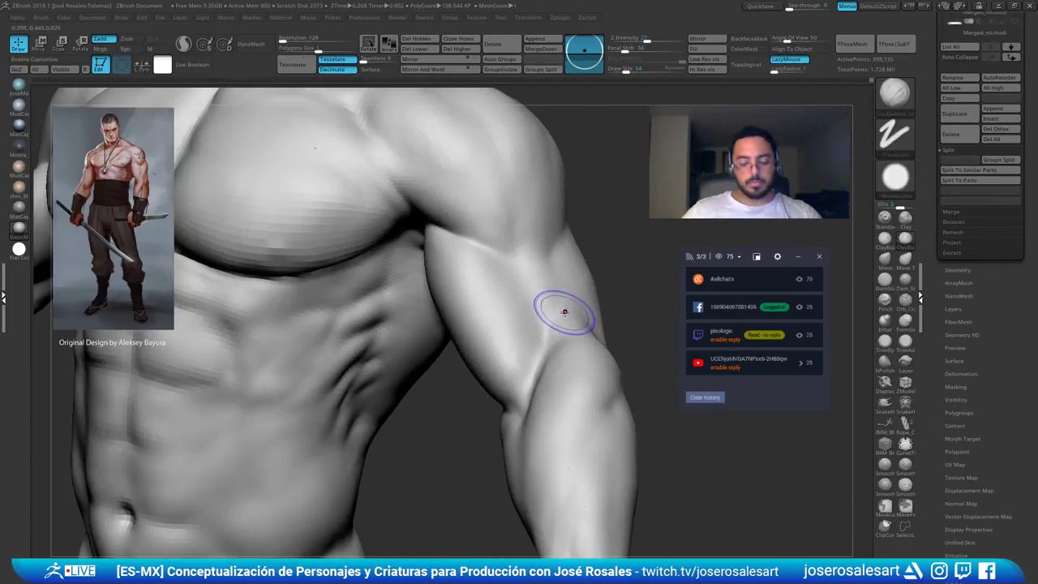
ctrl+shift+click(633, 298)
ctrl+right_drag(633, 298, 602, 289)
mouse_move(602, 288)
right_down()
mouse_move(482, 271)
mouse_move(469, 344)
mouse_move(478, 296)
mouse_move(366, 317)
mouse_move(426, 373)
mouse_move(464, 361)
mouse_move(417, 364)
mouse_move(456, 278)
mouse_move(403, 356)
right_up()
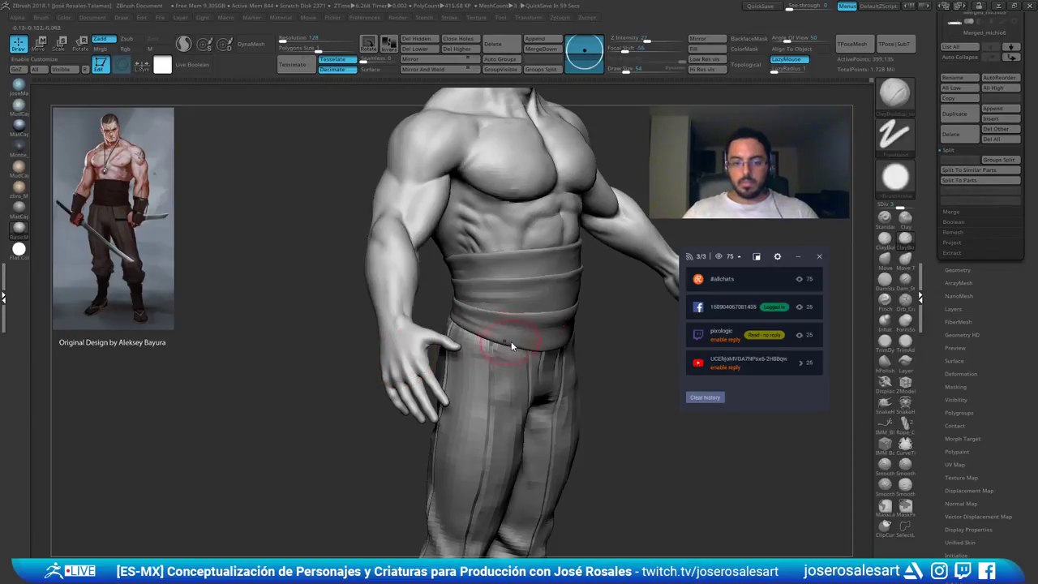
mouse_move(454, 237)
right_down()
mouse_move(492, 263)
mouse_move(448, 283)
right_up()
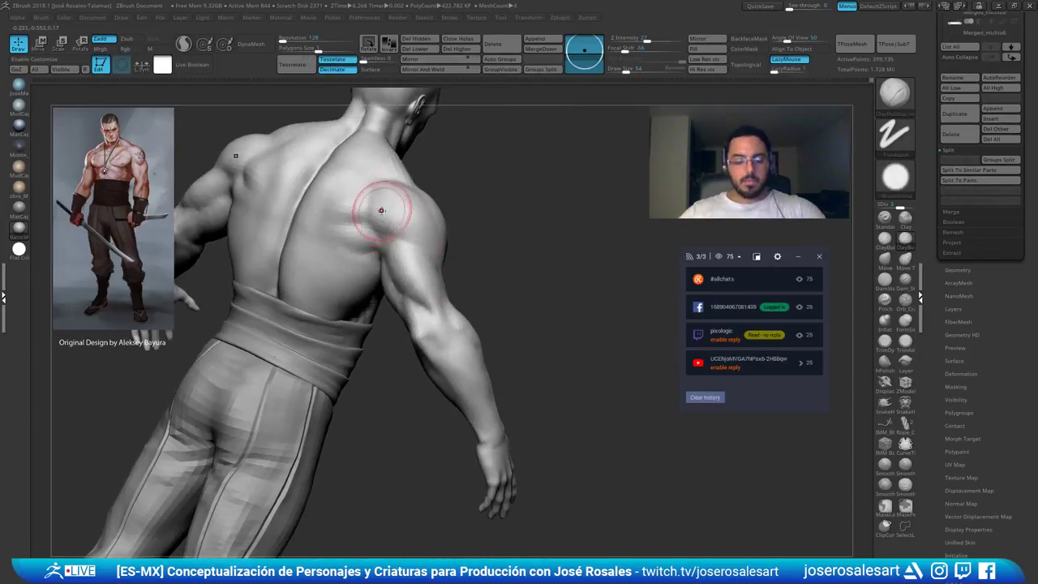
Inflate the back of the upper arm below the shoulder with the Inflat brush, adjusting its draw size
key(b)
key(i)
key(n)
mouse_move(398, 252)
ctrl+right_down()
mouse_move(437, 276)
mouse_move(414, 274)
ctrl+right_up()
key(s)
drag(414, 274, 424, 274)
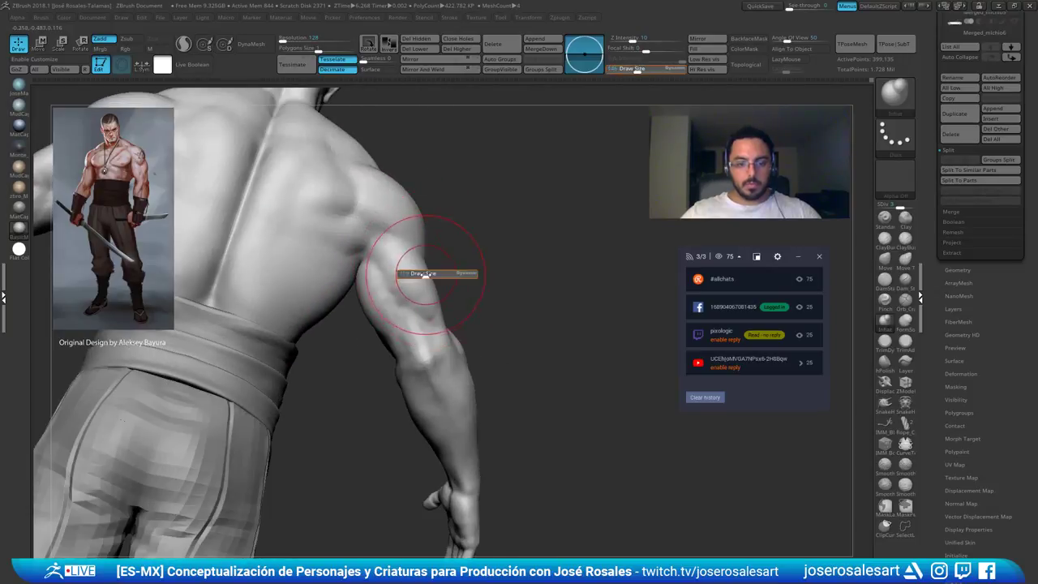
right_drag(424, 273, 404, 276)
key(s)
drag(404, 277, 392, 275)
key(s)
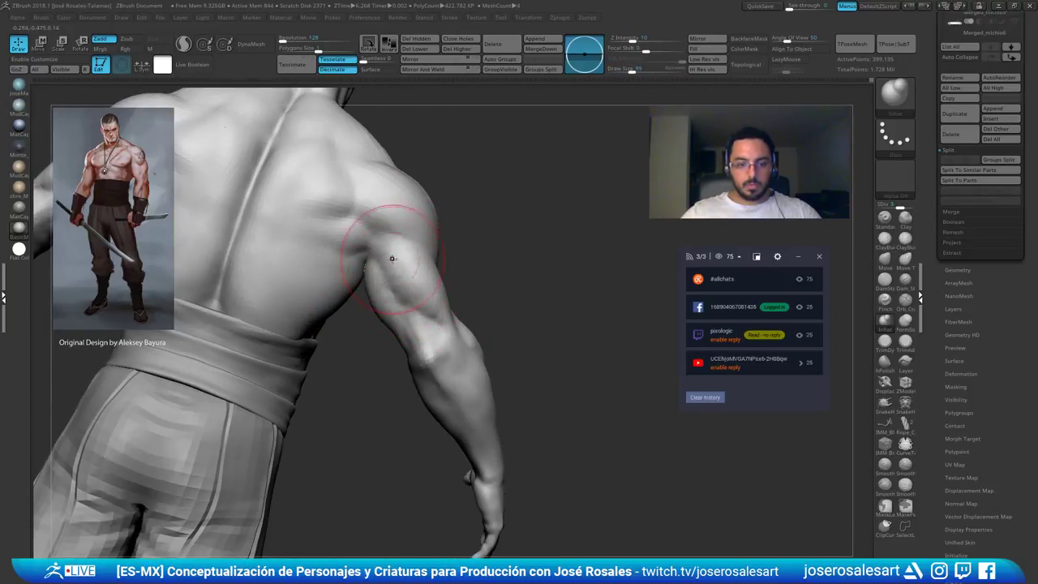
Isolate the arms to work on the volume around the elbow and show the full body again
mouse_move(446, 305)
right_down()
mouse_move(423, 295)
mouse_move(443, 267)
mouse_move(405, 296)
mouse_move(407, 308)
mouse_move(378, 284)
mouse_move(386, 282)
mouse_move(386, 308)
right_up()
ctrl+shift+click(416, 294)
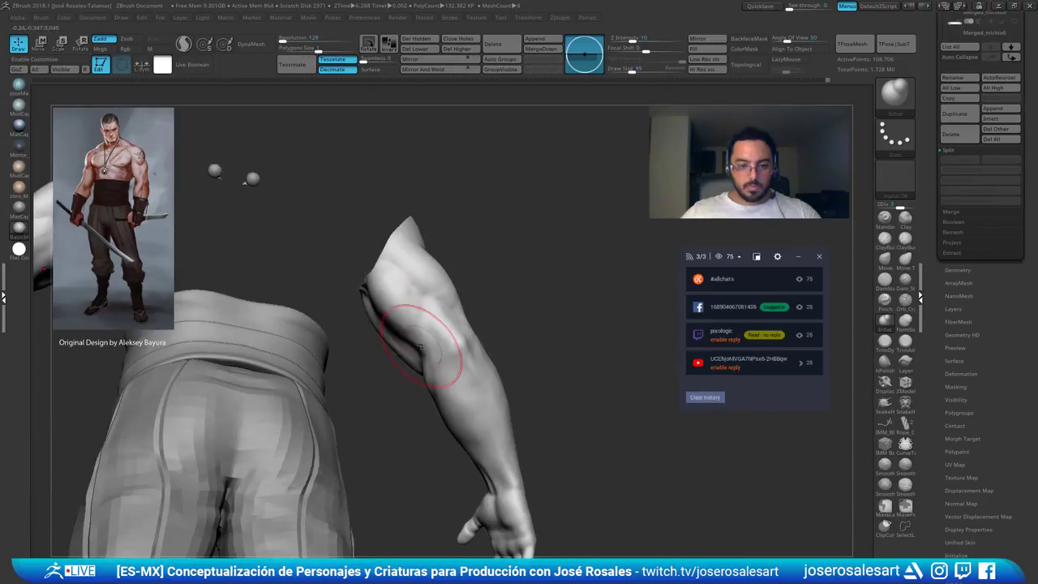
right_drag(421, 348, 394, 313)
click(734, 260)
mouse_move(284, 221)
right_down()
mouse_move(535, 228)
mouse_move(559, 258)
mouse_move(638, 290)
mouse_move(607, 289)
mouse_move(631, 337)
right_up()
key(shift+alt+s)
ctrl+shift+click(551, 340)
mouse_move(551, 340)
right_down()
mouse_move(470, 341)
mouse_move(381, 308)
right_up()
Build up the triceps and the back of the upper arm with ClayBuildup at a draw size of 62
key(b)
key(c)
key(b)
mouse_move(475, 373)
ctrl+right_down()
mouse_move(475, 324)
mouse_move(702, 246)
ctrl+right_up()
right_drag(506, 307, 630, 386)
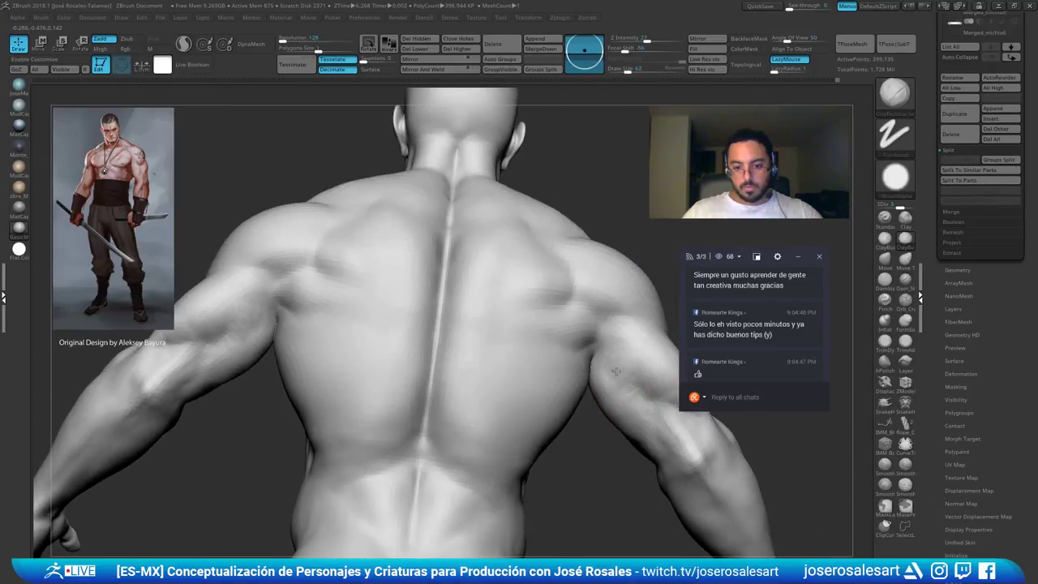
ctrl+right_drag(639, 392, 629, 349)
mouse_move(628, 348)
ctrl+right_down()
mouse_move(626, 316)
mouse_move(549, 283)
mouse_move(491, 281)
mouse_move(612, 293)
mouse_move(600, 258)
mouse_move(560, 275)
mouse_move(585, 302)
mouse_move(618, 375)
mouse_move(752, 412)
mouse_move(678, 458)
ctrl+right_up()
ctrl+right_drag(519, 316, 424, 276)
right_drag(495, 240, 401, 362)
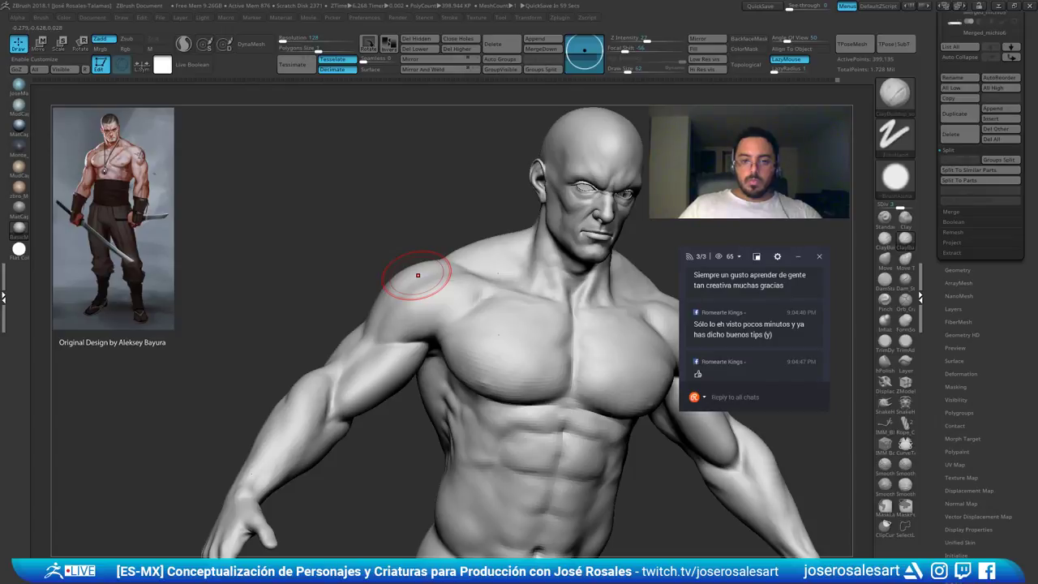
Build up the biceps and the area just below the deltoid with a larger ClayBuildup brush
right_drag(370, 375, 361, 341)
mouse_move(361, 340)
ctrl+right_down()
mouse_move(349, 364)
mouse_move(333, 338)
mouse_move(382, 397)
mouse_move(382, 379)
mouse_move(400, 389)
mouse_move(382, 379)
ctrl+right_up()
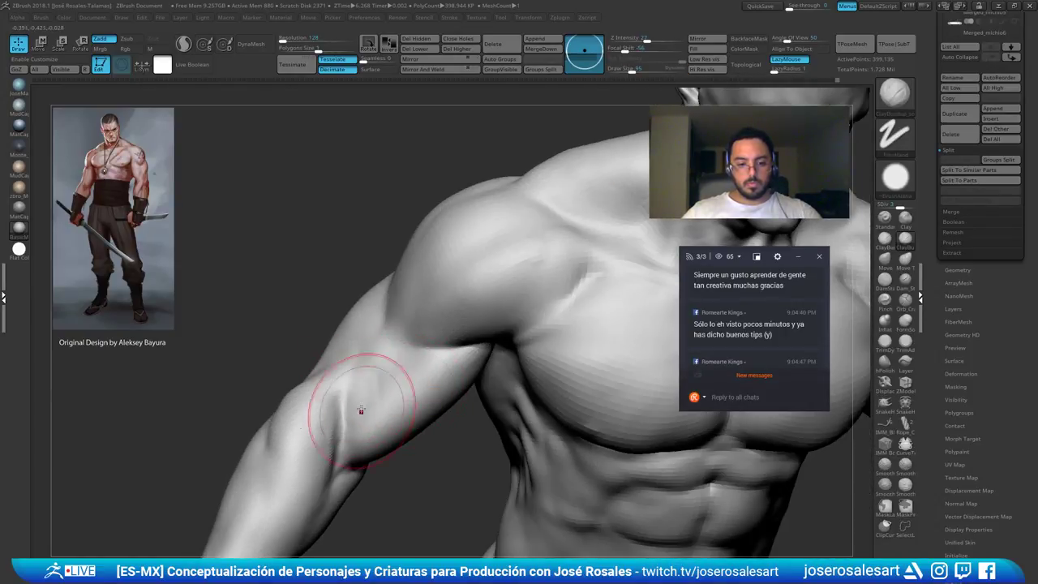
right_drag(397, 386, 425, 341)
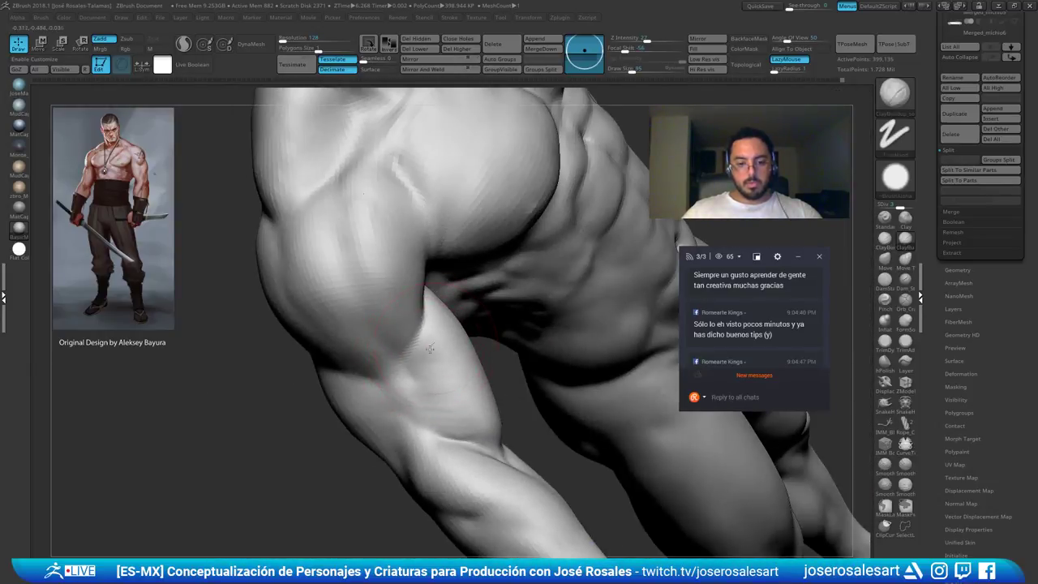
right_drag(422, 381, 454, 374)
mouse_move(448, 376)
right_down()
mouse_move(465, 361)
mouse_move(446, 392)
mouse_move(456, 382)
right_up()
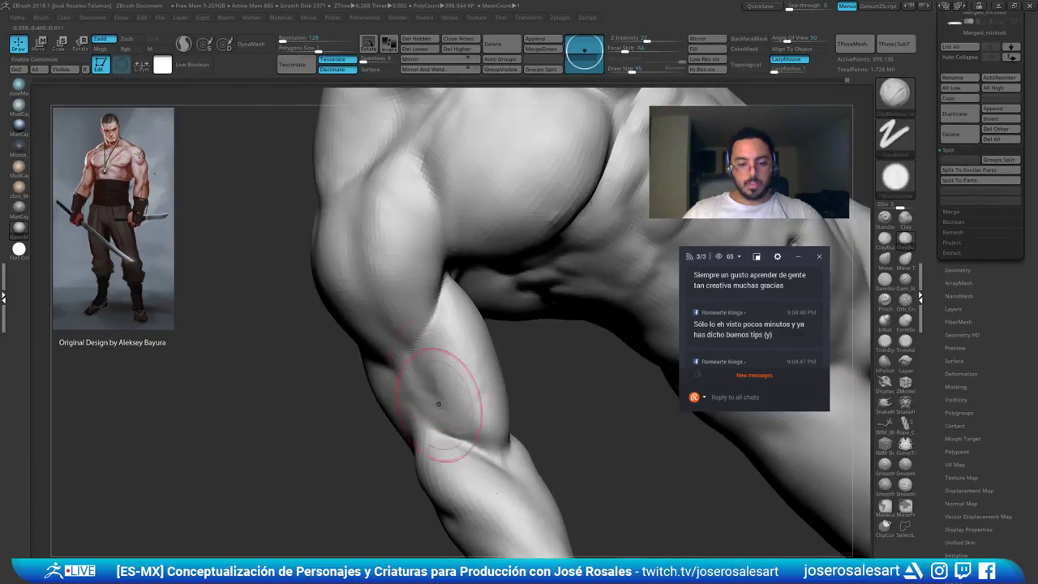
Smooth the lower biceps where it meets the elbow
shift+drag(459, 415, 450, 386)
mouse_move(462, 389)
right_down()
mouse_move(435, 373)
mouse_move(432, 382)
right_up()
shift+drag(462, 401, 473, 417)
mouse_move(515, 370)
right_down()
mouse_move(510, 324)
mouse_move(474, 348)
right_up()
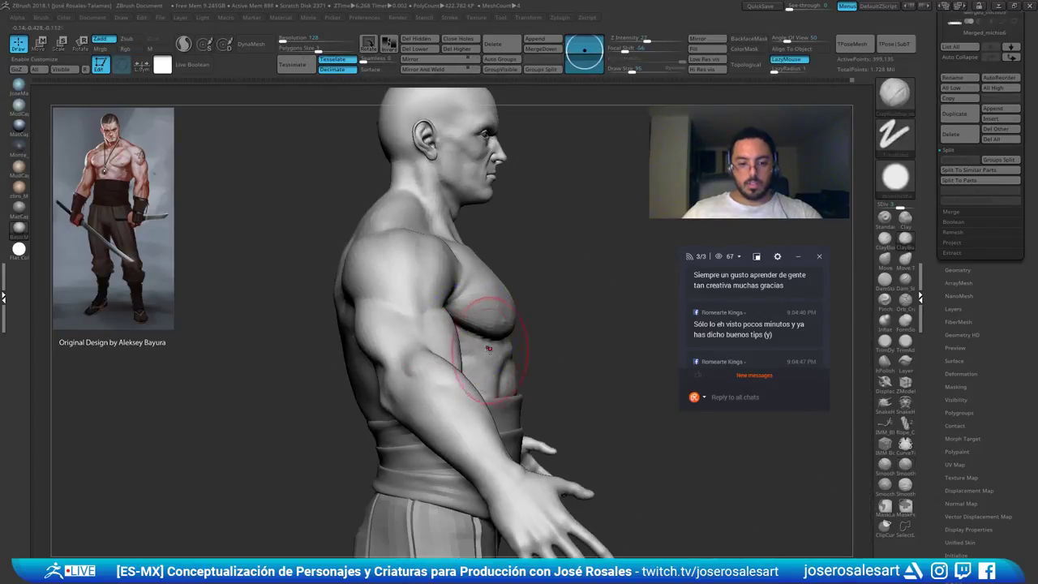
Carve the crease between the biceps and the forearm with DamStandard at a draw size of 51 and smooth it
key(s)
click(489, 354)
mouse_move(592, 354)
right_down()
mouse_move(438, 348)
mouse_move(421, 389)
right_up()
mouse_move(335, 334)
right_down()
mouse_move(355, 340)
mouse_move(297, 378)
mouse_move(288, 357)
right_up()
key(b)
key(d)
key(s)
drag(295, 353, 311, 403)
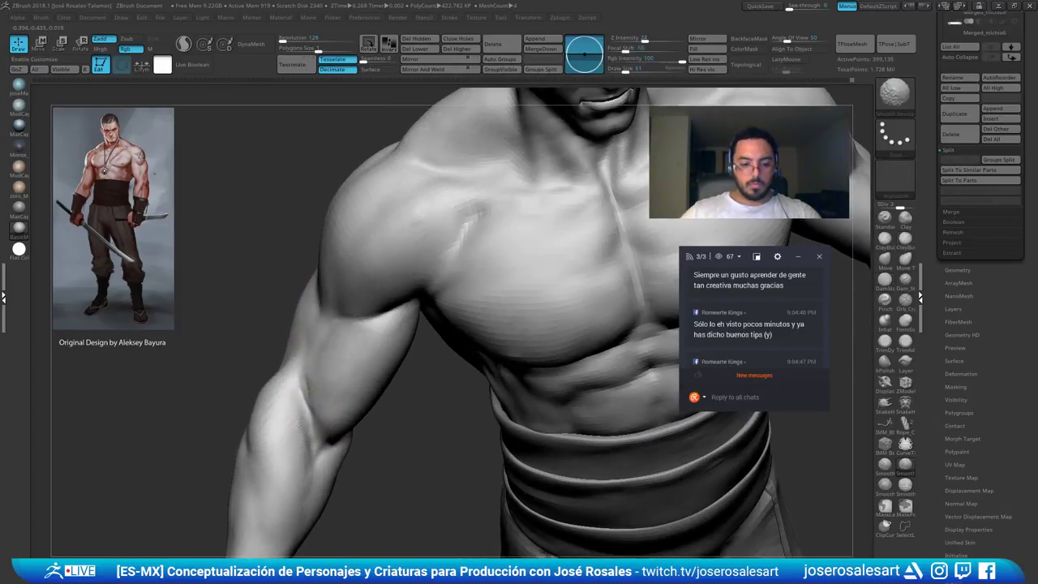
right_drag(292, 350, 321, 362)
mouse_move(332, 362)
shift+mouse_down()
mouse_move(372, 341)
mouse_move(389, 310)
shift+mouse_up()
mouse_move(389, 311)
shift+right_down()
mouse_move(359, 278)
mouse_move(454, 268)
mouse_move(501, 289)
mouse_move(497, 275)
shift+right_up()
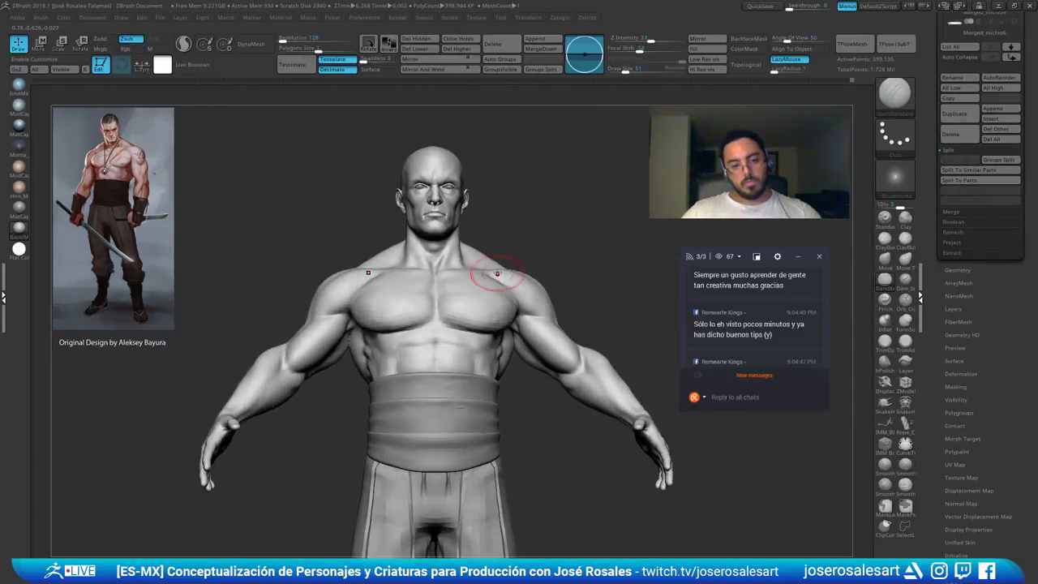
Isolate the arms, build up the inner upper arm with ClayBuildup and smooth the new volume
ctrl+shift+click(529, 317)
mouse_move(494, 359)
right_down()
mouse_move(608, 358)
mouse_move(535, 350)
mouse_move(458, 243)
mouse_move(456, 278)
right_up()
key(alt+s)
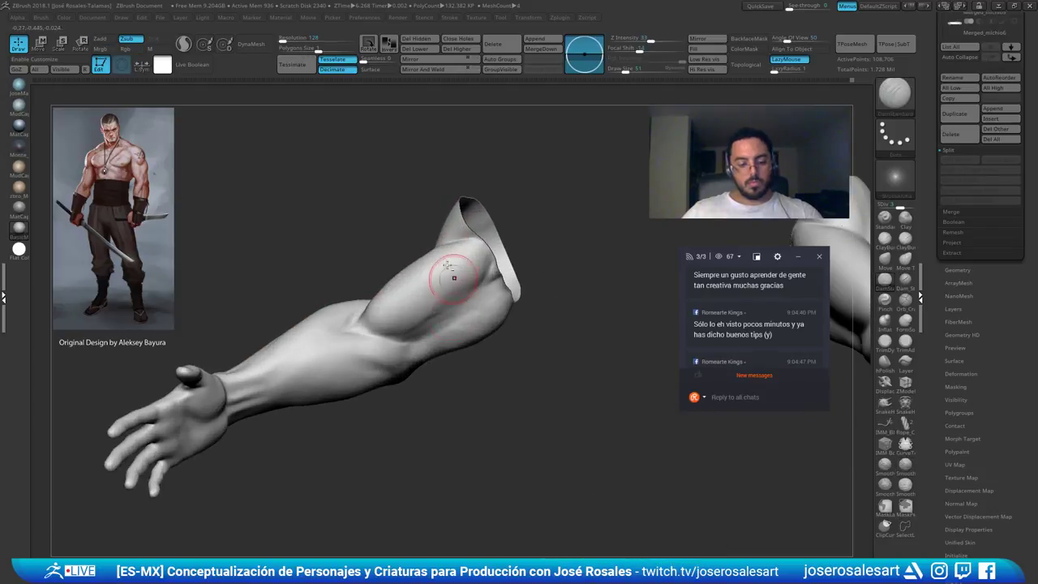
key(b)
key(c)
key(b)
ctrl+right_drag(410, 317, 412, 334)
mouse_move(412, 334)
right_down()
mouse_move(441, 313)
mouse_move(460, 247)
right_up()
drag(489, 298, 488, 266)
right_drag(486, 272, 518, 281)
shift+drag(479, 267, 455, 292)
Smooth the biceps down to the inner elbow, setting the draw size to 90
right_drag(441, 298, 403, 305)
shift+drag(424, 306, 411, 292)
mouse_move(410, 290)
right_down()
mouse_move(467, 298)
mouse_move(480, 322)
right_up()
key(s)
drag(481, 330, 477, 331)
mouse_move(478, 331)
right_down()
mouse_move(470, 340)
mouse_move(476, 321)
right_up()
mouse_move(476, 321)
shift+mouse_down()
mouse_move(467, 301)
mouse_move(463, 322)
shift+mouse_up()
mouse_move(463, 322)
right_down()
mouse_move(442, 303)
mouse_move(456, 291)
mouse_move(454, 304)
right_up()
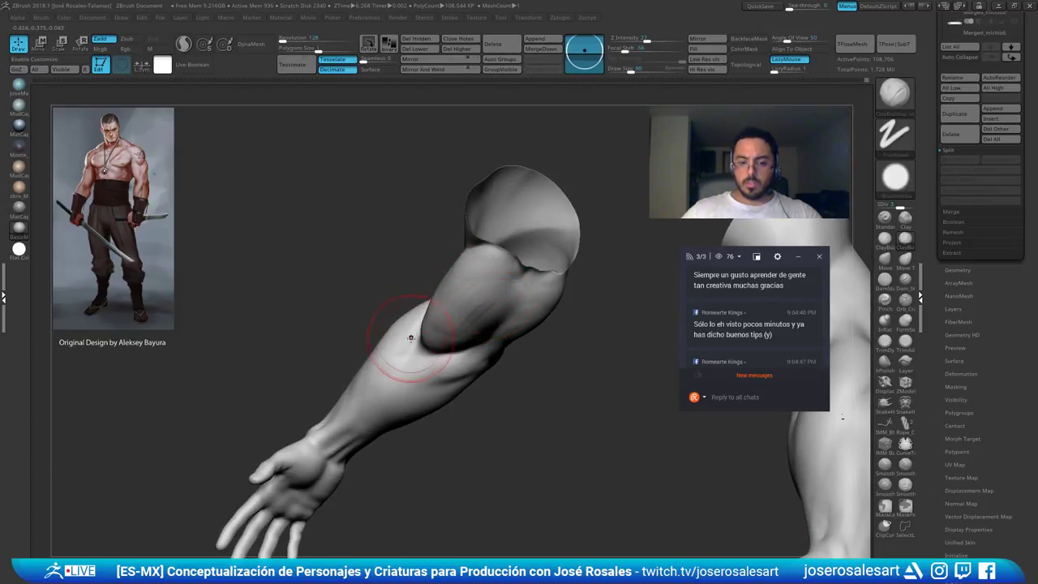
Smooth the inner side of the biceps down to the inner elbow
right_drag(411, 338, 482, 292)
shift+drag(482, 292, 485, 280)
right_drag(484, 281, 496, 312)
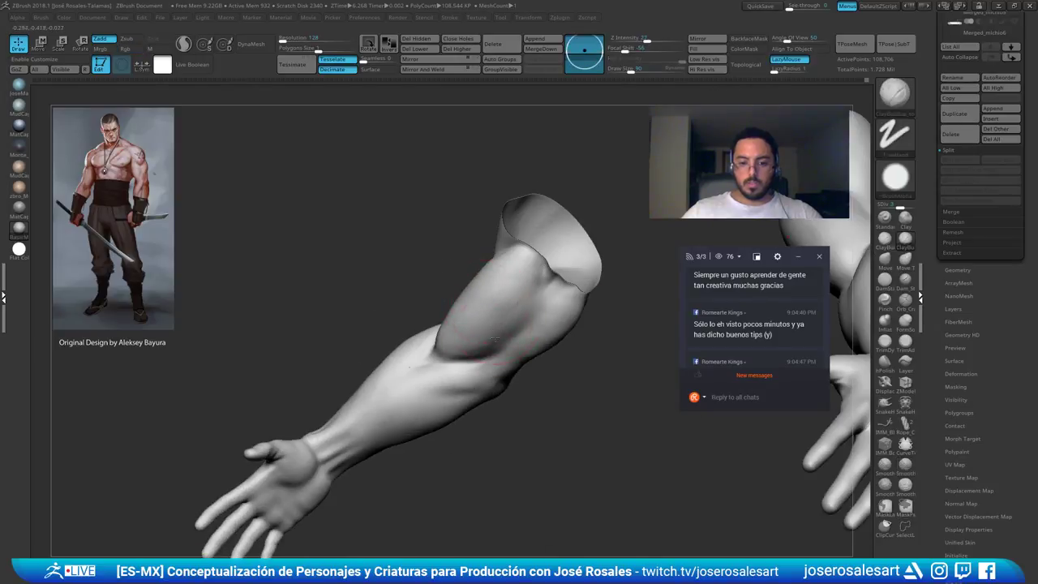
shift+drag(499, 298, 474, 328)
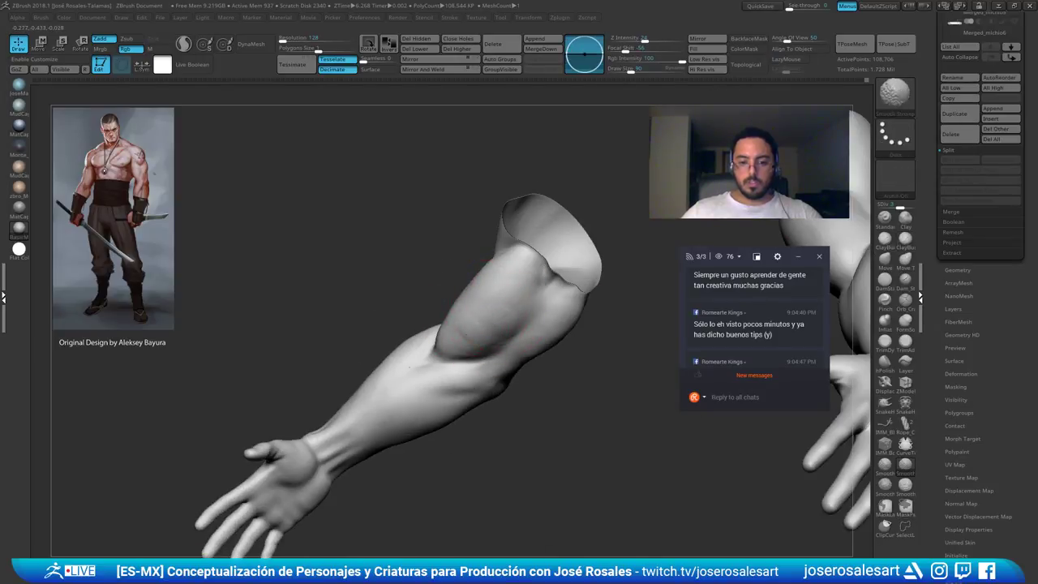
right_drag(493, 342, 526, 334)
Isolate the arm again and push the side contour of the upper arm with the Move brush
mouse_move(527, 334)
ctrl+right_down()
mouse_move(555, 345)
mouse_move(470, 323)
mouse_move(407, 335)
mouse_move(387, 313)
ctrl+right_up()
ctrl+shift+click(555, 345)
ctrl+shift+click(398, 326)
ctrl+shift+click(454, 321)
ctrl+shift+click(386, 313)
mouse_move(390, 230)
right_down()
mouse_move(425, 312)
mouse_move(410, 342)
right_up()
key(b)
key(m)
key(v)
key(s)
drag(416, 341, 426, 341)
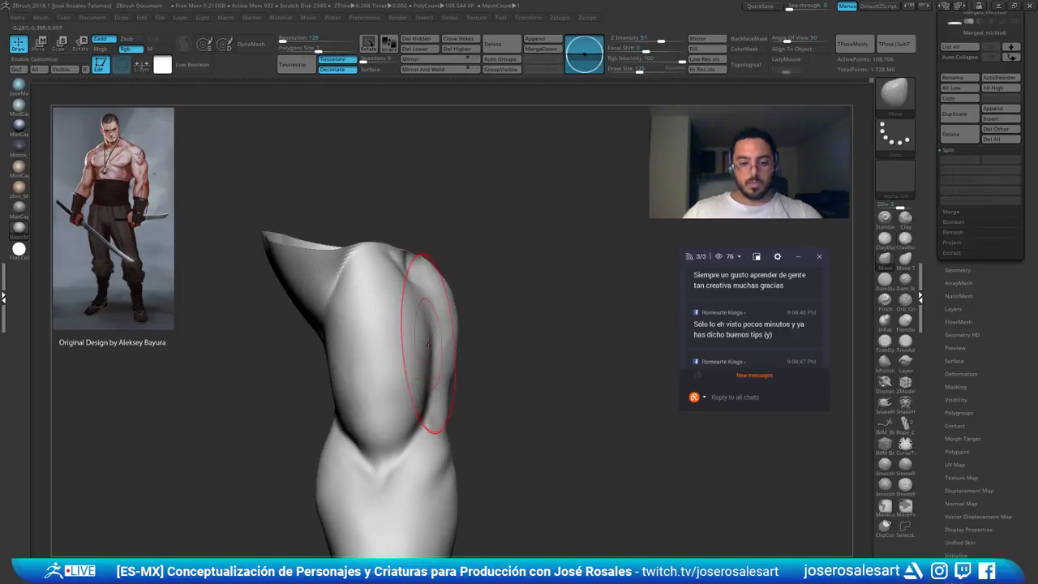
right_drag(416, 345, 407, 357)
Fill the inner upper arm beside the biceps with ClayBuildup and smooth the transition
key(b)
key(c)
key(b)
key(s)
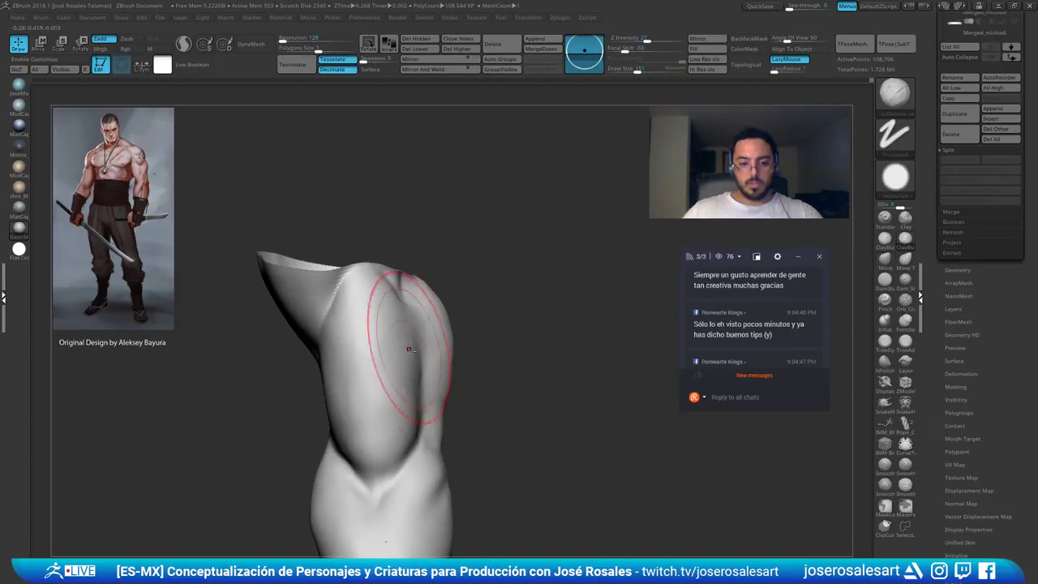
drag(424, 333, 410, 333)
right_drag(411, 334, 384, 339)
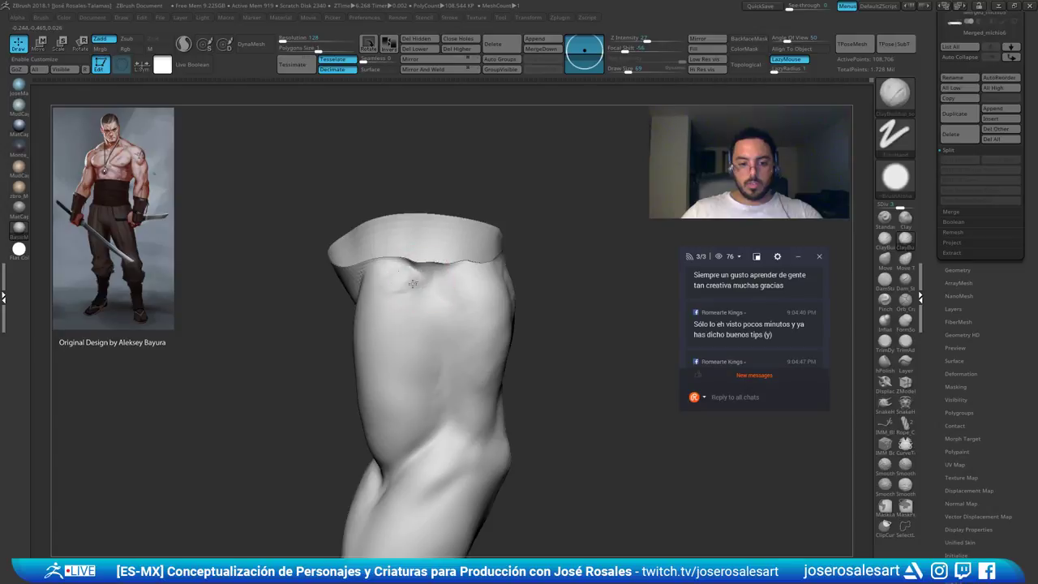
mouse_move(398, 314)
right_down()
mouse_move(451, 345)
mouse_move(423, 321)
right_up()
mouse_move(395, 329)
shift+mouse_down()
mouse_move(412, 326)
mouse_move(424, 349)
shift+mouse_up()
Set the Move brush to a draw size of 109 and adjust the contour of the upper biceps
ctrl+right_drag(426, 354, 377, 318)
mouse_move(377, 318)
right_down()
mouse_move(417, 344)
mouse_move(463, 304)
mouse_move(493, 399)
mouse_move(400, 370)
mouse_move(471, 293)
mouse_move(451, 297)
right_up()
key(b)
key(m)
key(v)
key(s)
click(417, 359)
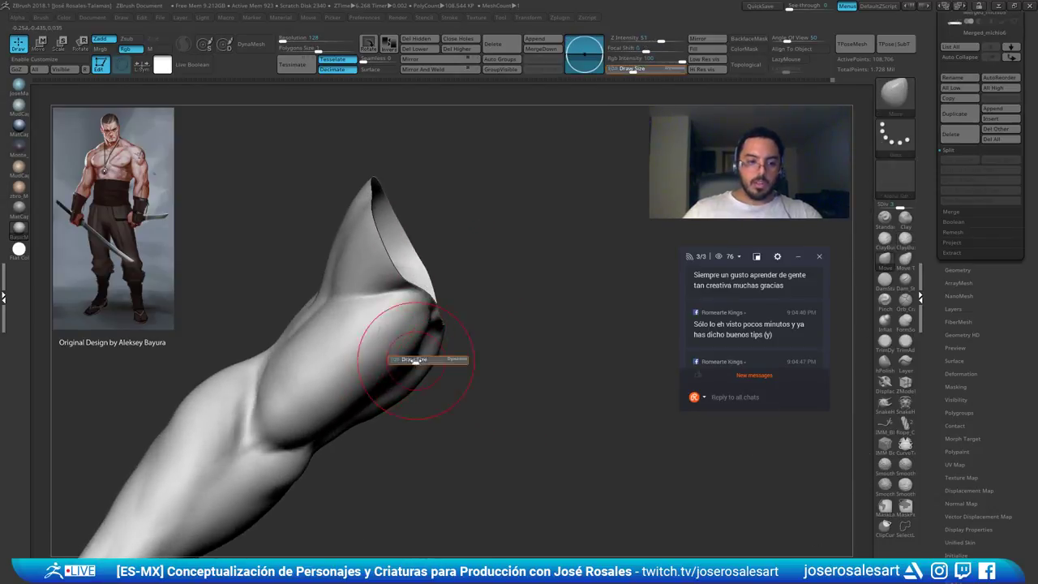
Read the newest messages in the live chat overlay
click(768, 377)
right_drag(284, 317, 277, 316)
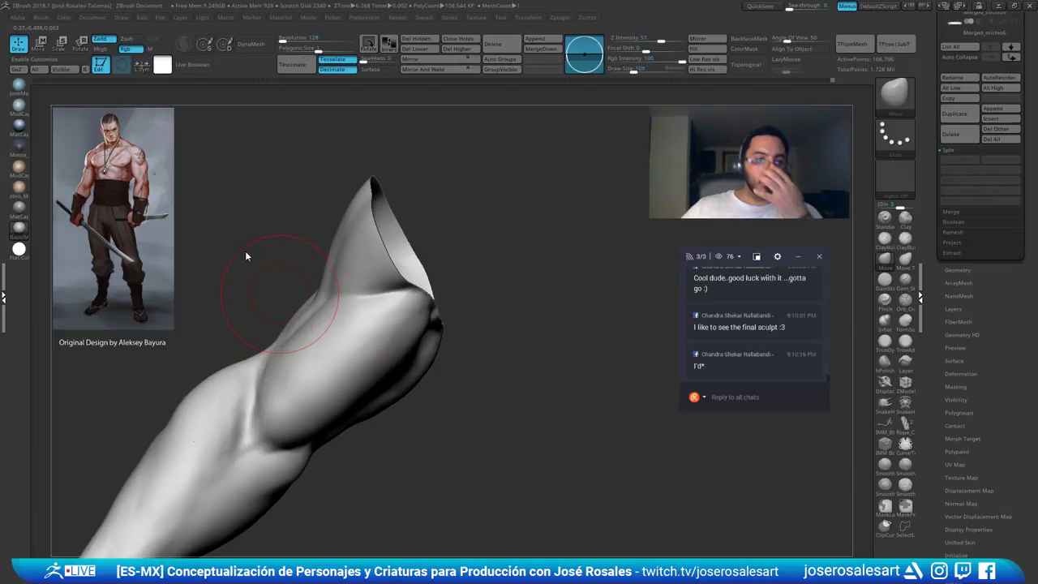
drag(827, 381, 826, 383)
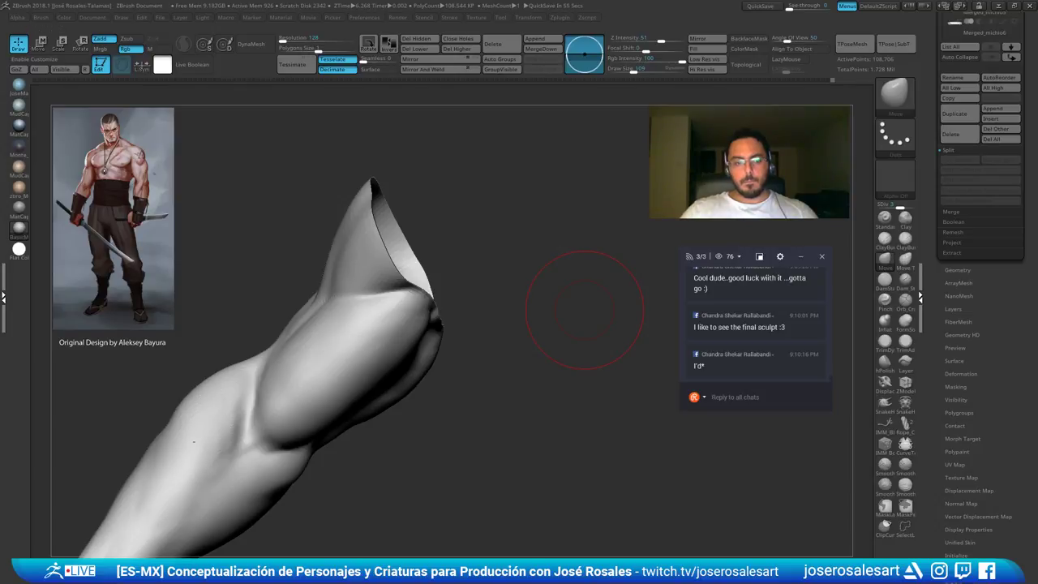
Build up the inner face of the biceps with ClayBuildup at a draw size of 90 and smooth the strokes
right_drag(584, 310, 387, 338)
key(b)
key(c)
key(b)
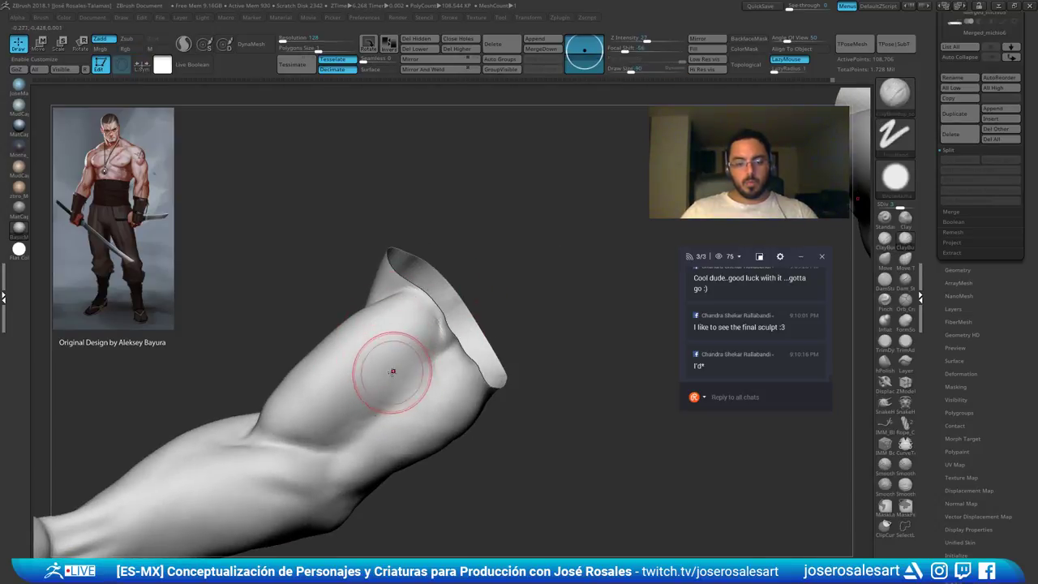
right_drag(387, 376, 383, 347)
drag(404, 369, 350, 413)
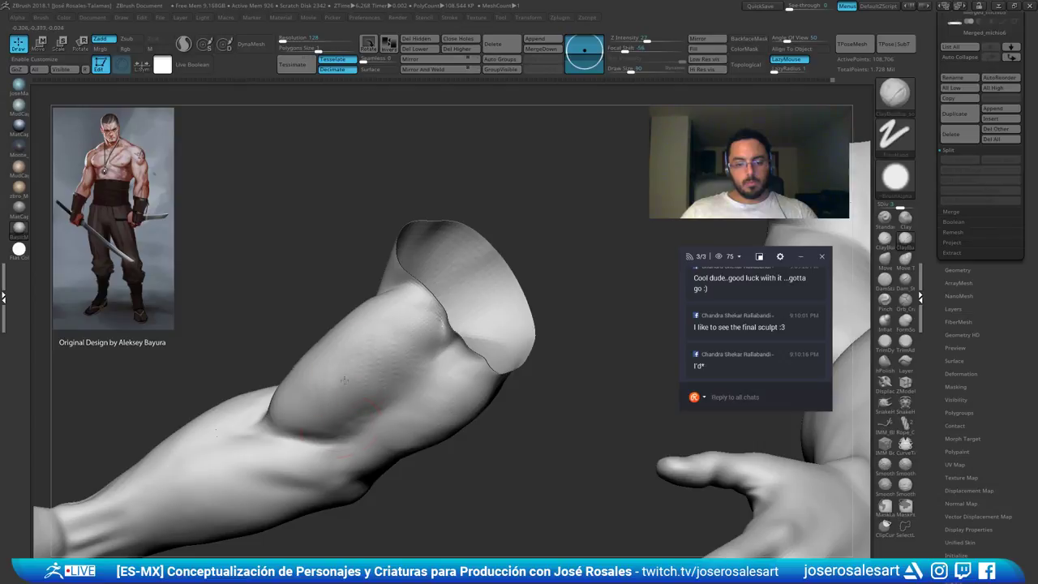
mouse_move(392, 330)
shift+mouse_down()
mouse_move(366, 341)
mouse_move(357, 372)
shift+mouse_up()
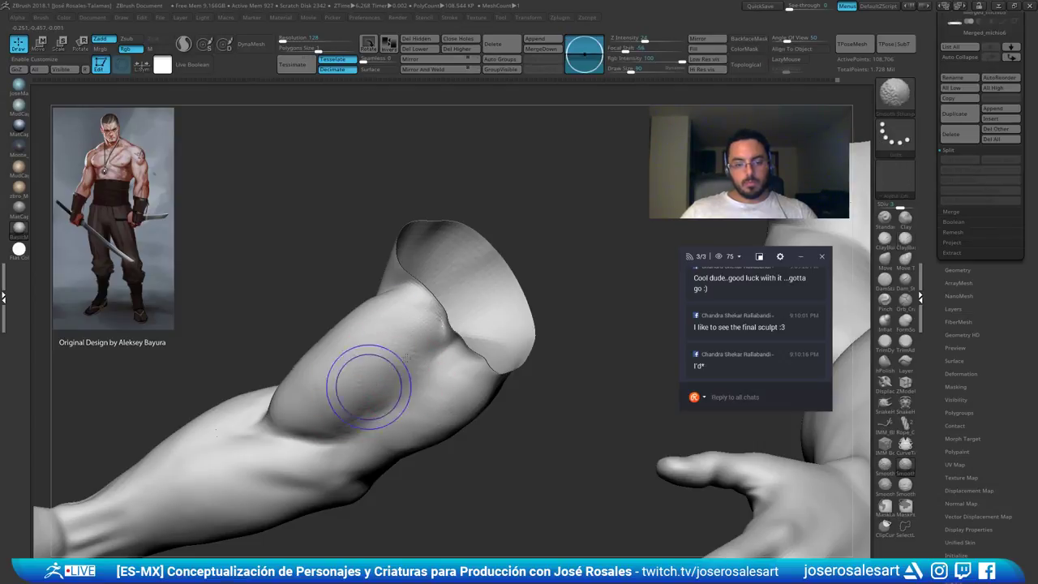
Refine the front of the biceps below the deltoid with ClayBuildup and smooth its surface
right_drag(369, 361, 398, 307)
drag(398, 305, 397, 302)
right_drag(396, 301, 397, 334)
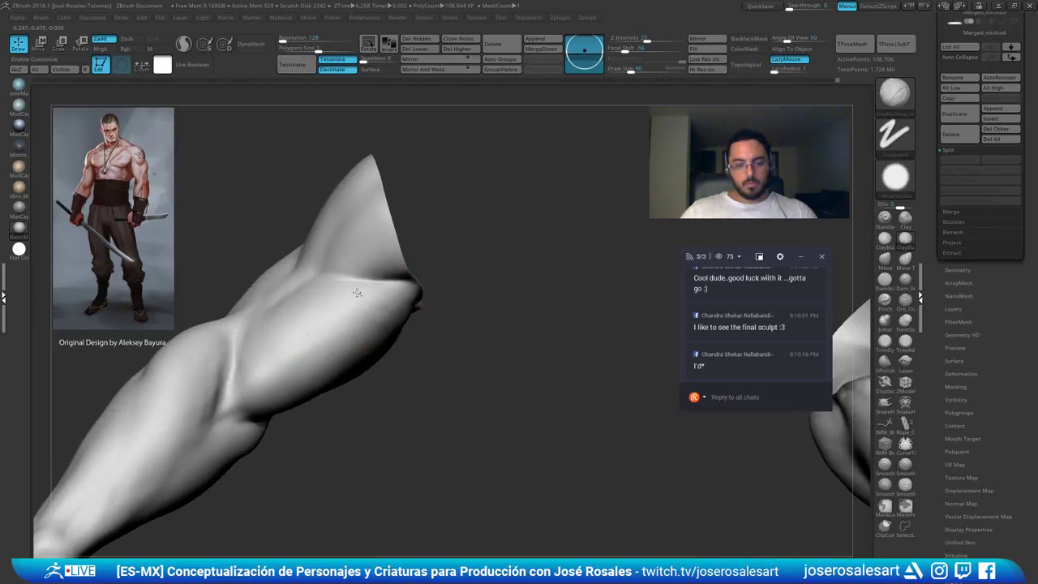
right_drag(324, 318, 363, 389)
shift+drag(349, 356, 329, 338)
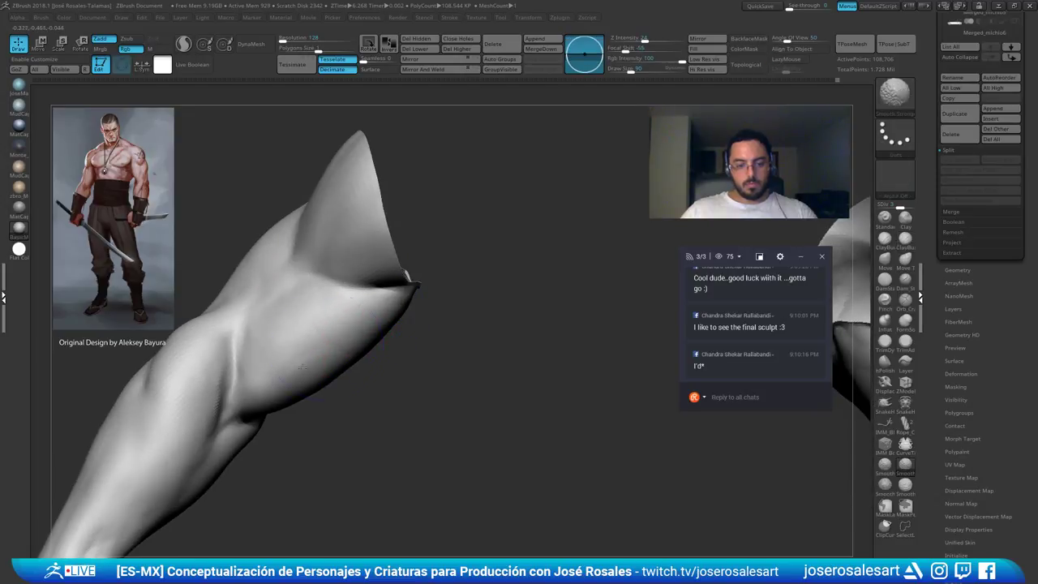
right_drag(324, 338, 339, 343)
shift+drag(350, 375, 380, 349)
Unhide the whole body, set the draw size to 62 and smooth the lower end of the biceps at the elbow
mouse_move(381, 350)
ctrl+right_down()
mouse_move(341, 301)
mouse_move(421, 273)
mouse_move(538, 271)
mouse_move(551, 252)
mouse_move(604, 305)
mouse_move(494, 297)
mouse_move(531, 277)
ctrl+right_up()
ctrl+shift+click(605, 308)
key(s)
click(601, 300)
alt+right_drag(560, 242, 620, 234)
mouse_move(434, 296)
right_down()
mouse_move(546, 277)
mouse_move(502, 345)
mouse_move(528, 355)
mouse_move(582, 306)
mouse_move(640, 338)
mouse_move(496, 313)
mouse_move(472, 337)
mouse_move(498, 314)
right_up()
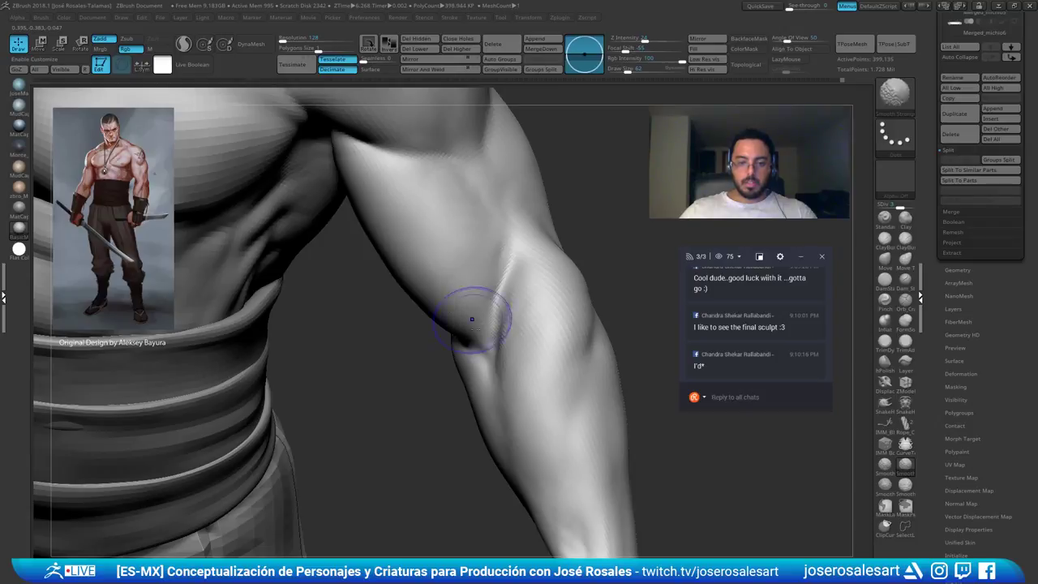
shift+drag(473, 324, 494, 312)
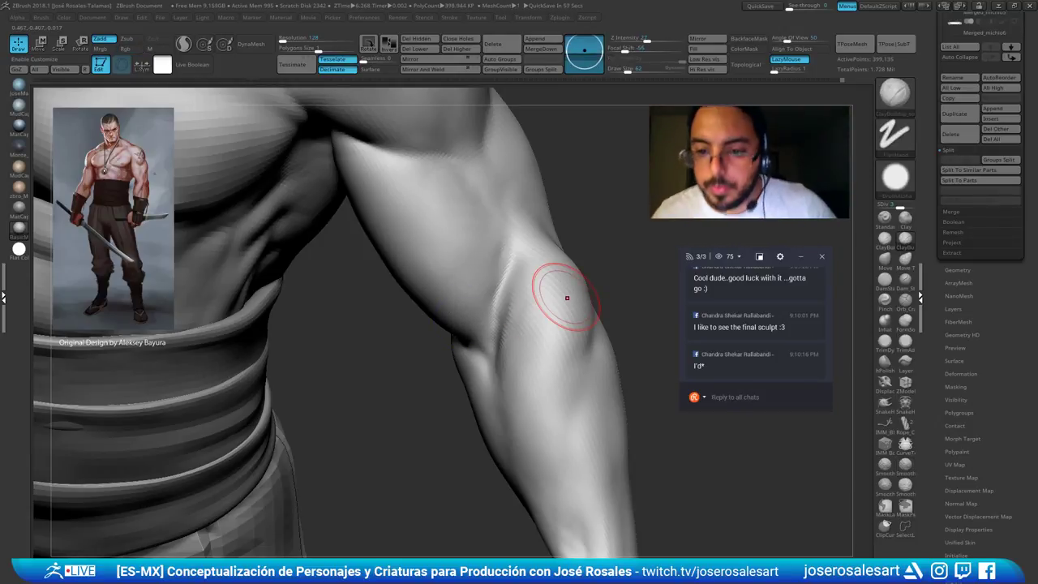
Build up the lower tip of the deltoid with ClayBuildup at a draw size of 73
mouse_move(519, 289)
right_down()
mouse_move(504, 154)
mouse_move(505, 232)
mouse_move(528, 223)
right_up()
key(s)
drag(477, 260, 480, 260)
mouse_move(438, 255)
right_down()
mouse_move(460, 251)
mouse_move(443, 284)
right_up()
drag(459, 293, 459, 303)
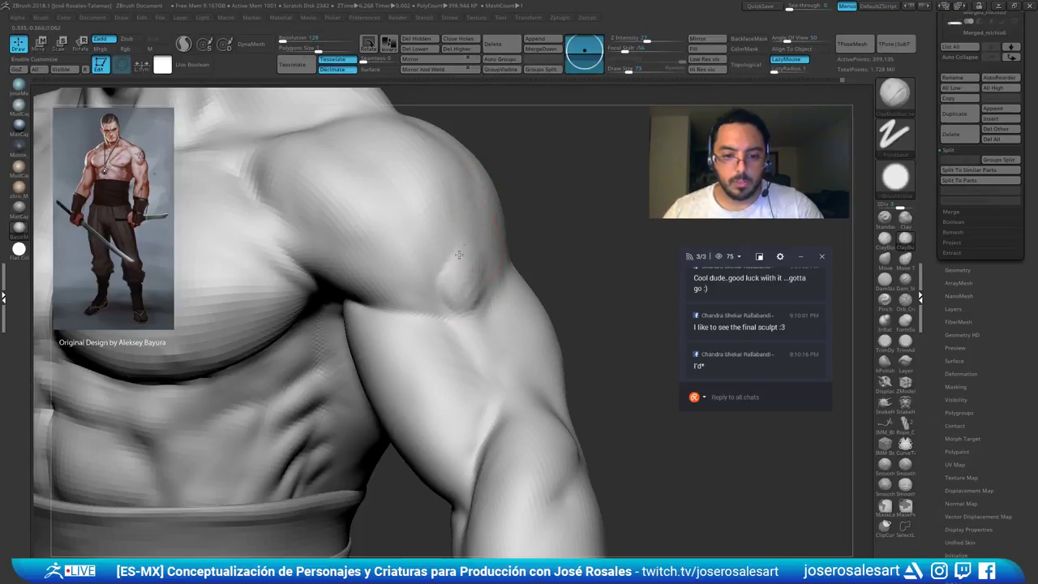
drag(444, 252, 446, 228)
mouse_move(486, 234)
right_down()
mouse_move(430, 257)
mouse_move(441, 261)
right_up()
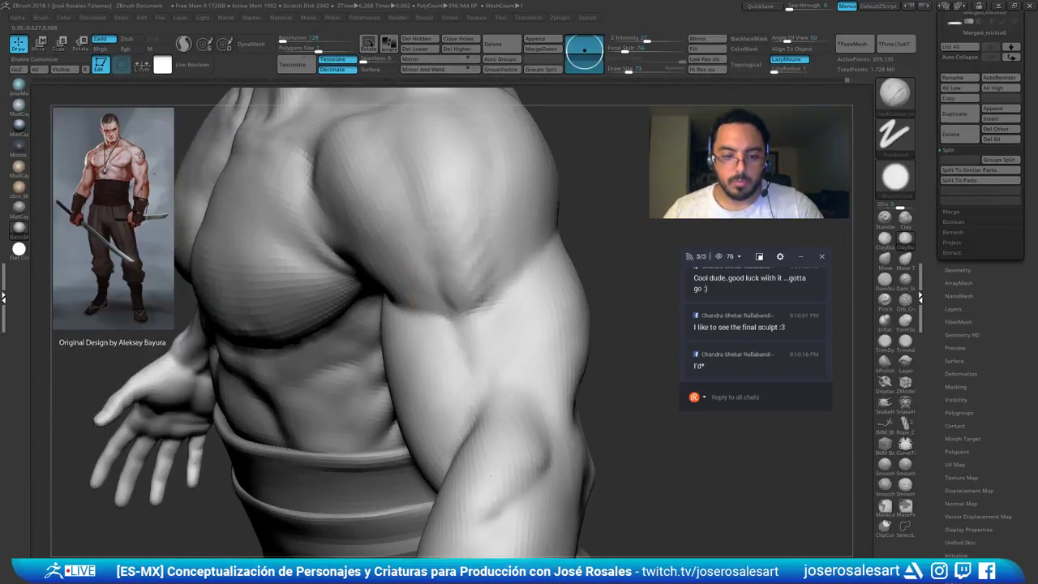
Shape the deltoid's insertion into the upper arm and smooth it into the surrounding muscle
right_drag(481, 297, 531, 301)
mouse_move(440, 287)
mouse_down()
mouse_move(433, 263)
mouse_move(429, 323)
mouse_up()
shift+drag(461, 266, 452, 297)
right_drag(464, 276, 422, 261)
shift+drag(444, 307, 447, 284)
mouse_move(477, 268)
ctrl+right_down()
mouse_move(495, 278)
mouse_move(500, 317)
mouse_move(428, 370)
ctrl+right_up()
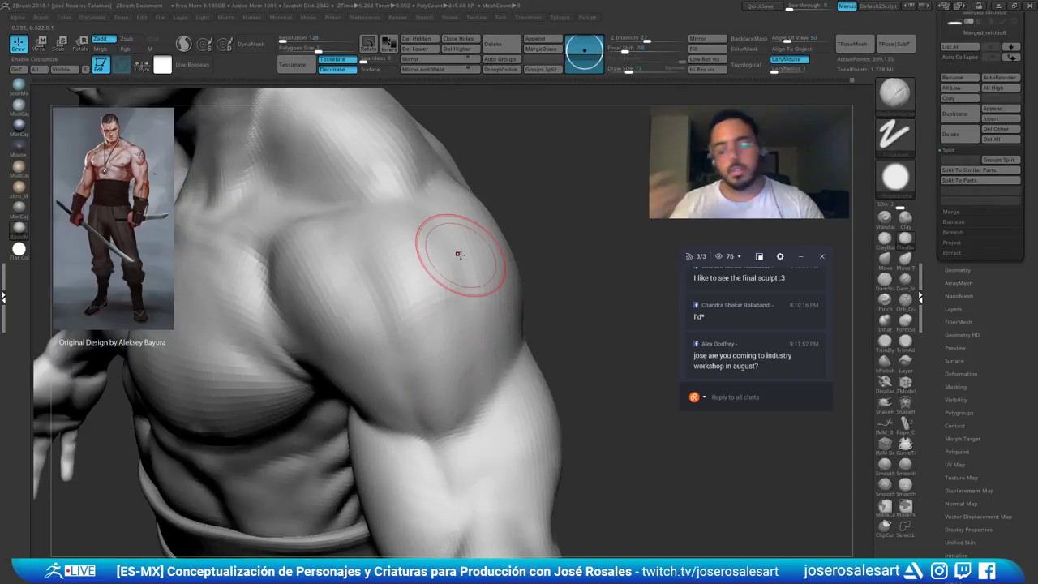
Add volume to the outer and rear deltoid with ClayBuildup, smooth it and check the shoulders from the front
mouse_move(488, 182)
right_down()
mouse_move(471, 329)
mouse_move(526, 232)
mouse_move(491, 334)
mouse_move(515, 334)
right_up()
drag(528, 303, 523, 355)
drag(521, 259, 525, 308)
right_drag(479, 312, 524, 314)
shift+drag(524, 313, 558, 299)
ctrl+right_drag(560, 296, 586, 257)
right_drag(355, 266, 562, 287)
mouse_move(398, 299)
right_down()
mouse_move(378, 331)
mouse_move(424, 351)
mouse_move(400, 348)
right_up()
mouse_move(400, 348)
mouse_down()
mouse_move(365, 344)
mouse_move(355, 304)
mouse_up()
mouse_move(486, 325)
right_down()
mouse_move(540, 328)
mouse_move(495, 264)
mouse_move(384, 263)
right_up()
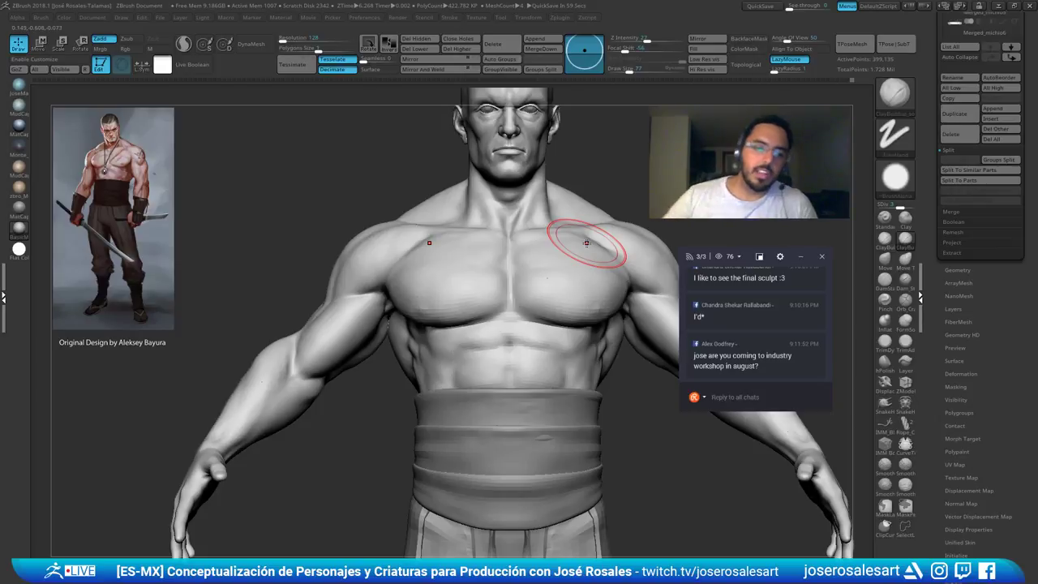
Adjust the outer contour where the deltoid meets the upper arm with the Move brush
right_drag(591, 216, 526, 220)
mouse_move(670, 243)
alt+right_down()
mouse_move(531, 240)
mouse_move(541, 266)
mouse_move(537, 181)
mouse_move(492, 271)
mouse_move(527, 235)
alt+right_up()
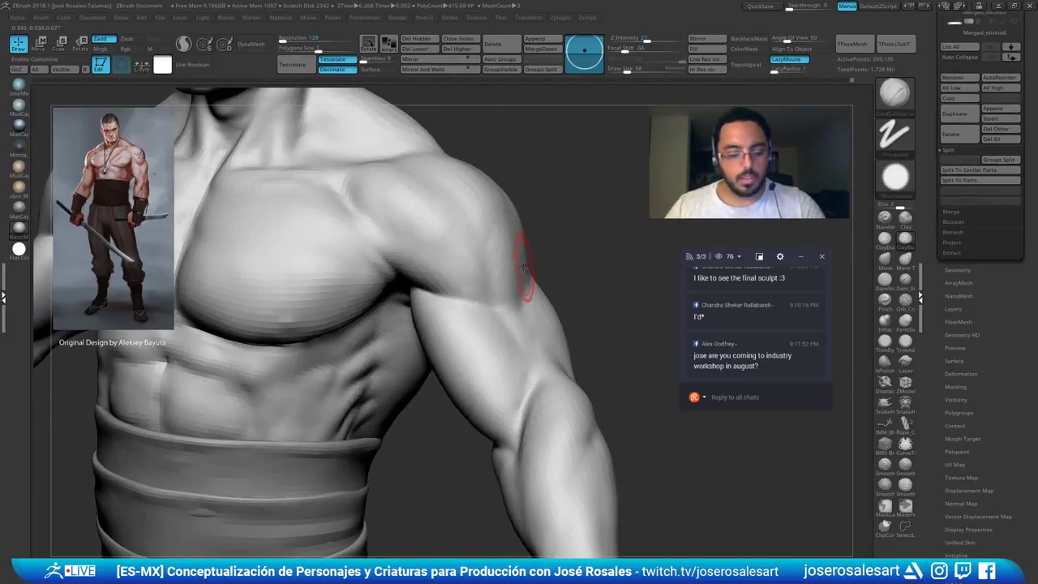
key(b)
key(m)
key(v)
mouse_move(531, 284)
right_down()
mouse_move(548, 262)
mouse_move(583, 292)
right_up()
key(s)
drag(581, 293, 574, 294)
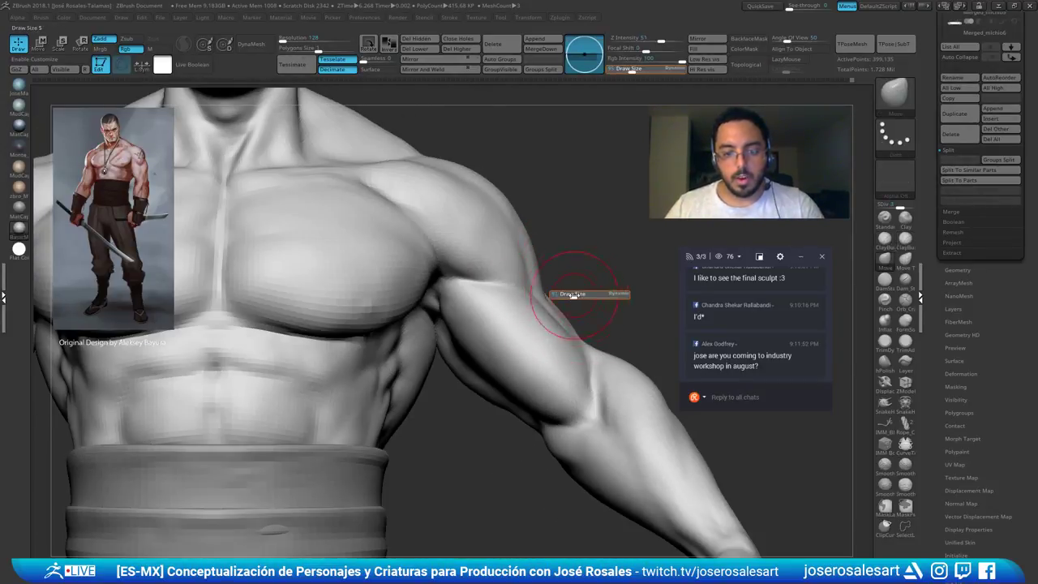
mouse_move(560, 287)
right_down()
mouse_move(531, 286)
mouse_move(548, 264)
mouse_move(634, 268)
mouse_move(638, 246)
mouse_move(607, 243)
right_up()
Refine the lower front of the deltoid with ClayBuildup at a draw size of 39
key(b)
key(c)
key(b)
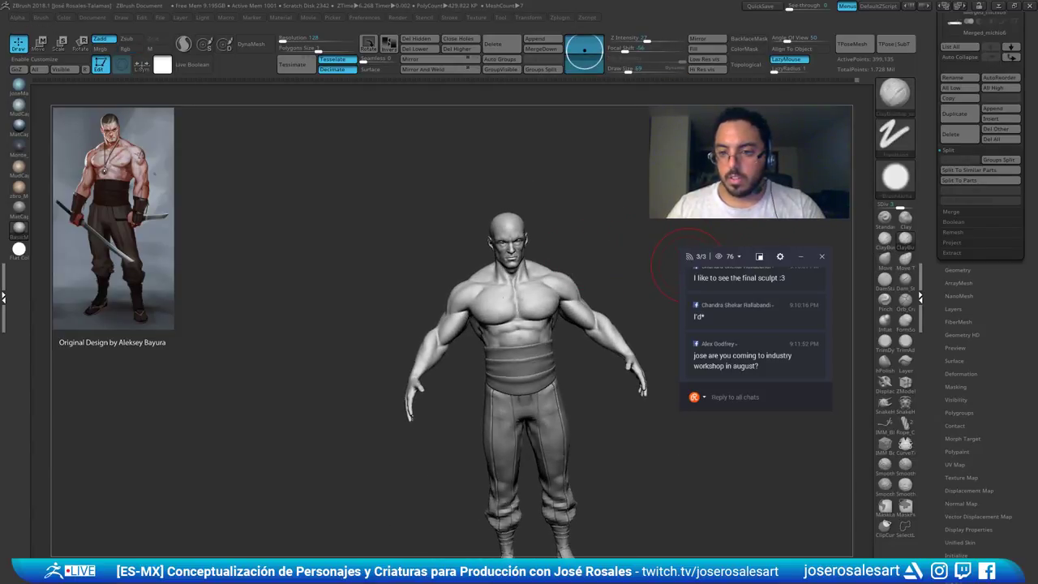
mouse_move(640, 252)
right_down()
mouse_move(510, 247)
mouse_move(504, 292)
mouse_move(472, 306)
right_up()
key(bracketleft)
key(bracketleft)
key(bracketleft)
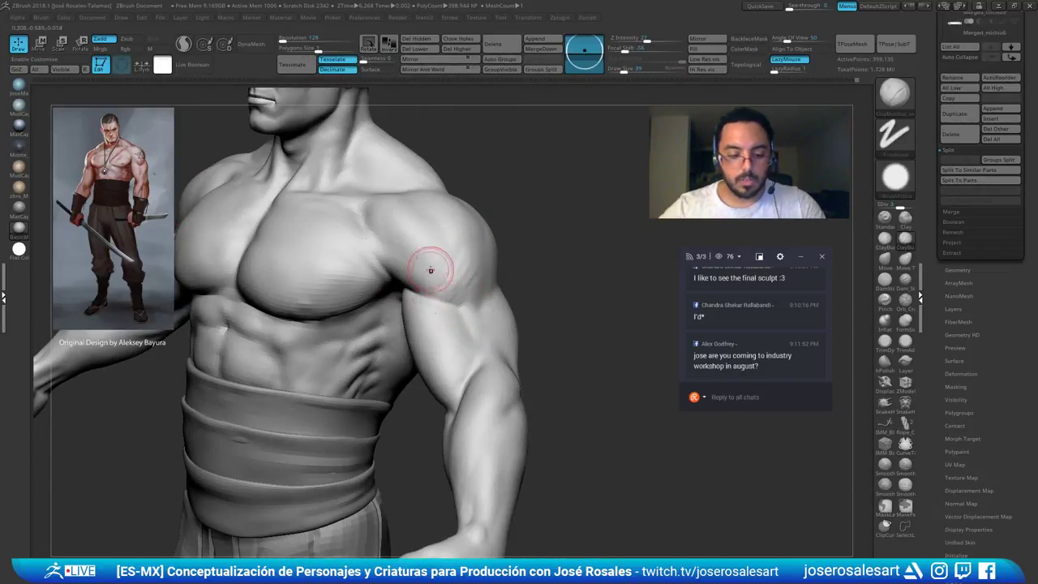
Carve the lower border of the deltoid with DamStandard, set the draw size to 51 and smooth the crease
key(b)
key(d)
key(s)
right_drag(428, 284, 447, 270)
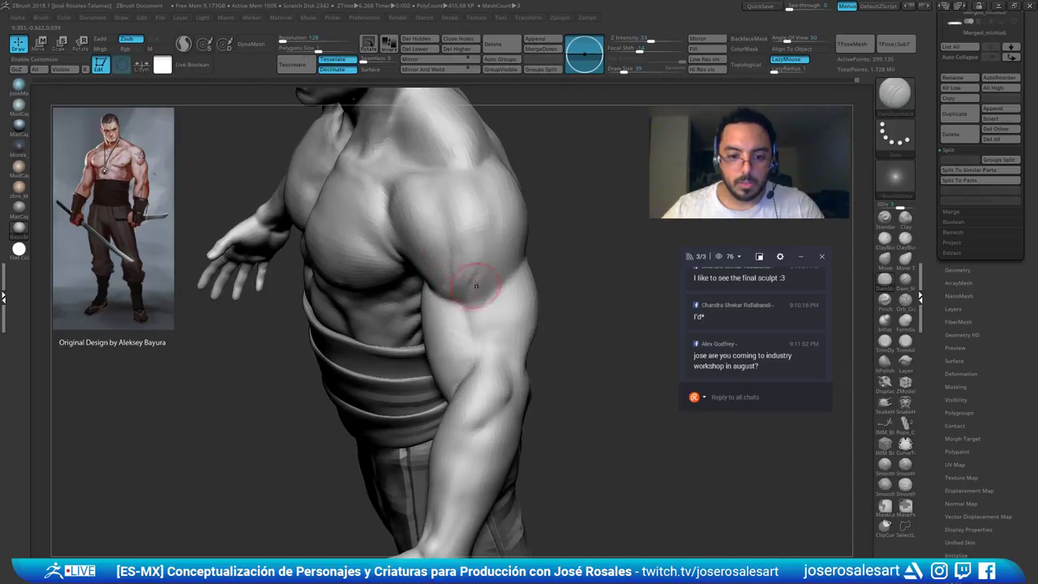
mouse_move(462, 304)
right_down()
mouse_move(451, 294)
mouse_move(497, 304)
mouse_move(444, 276)
mouse_move(474, 265)
mouse_move(482, 286)
right_up()
key(s)
drag(482, 285, 485, 285)
right_drag(483, 285, 473, 274)
shift+drag(472, 273, 478, 261)
mouse_move(468, 274)
right_down()
mouse_move(480, 302)
mouse_move(463, 301)
mouse_move(486, 290)
mouse_move(479, 326)
mouse_move(489, 283)
mouse_move(540, 299)
mouse_move(424, 352)
mouse_move(412, 398)
mouse_move(405, 366)
mouse_move(420, 401)
mouse_move(467, 310)
right_up()
Carve the crease between the biceps and the upper forearm with DamStandard
mouse_move(525, 262)
ctrl+right_down()
mouse_move(455, 256)
mouse_move(475, 294)
mouse_move(517, 273)
mouse_move(341, 219)
mouse_move(331, 246)
mouse_move(454, 227)
ctrl+right_up()
key(b)
key(d)
key(s)
ctrl+right_drag(463, 169, 484, 276)
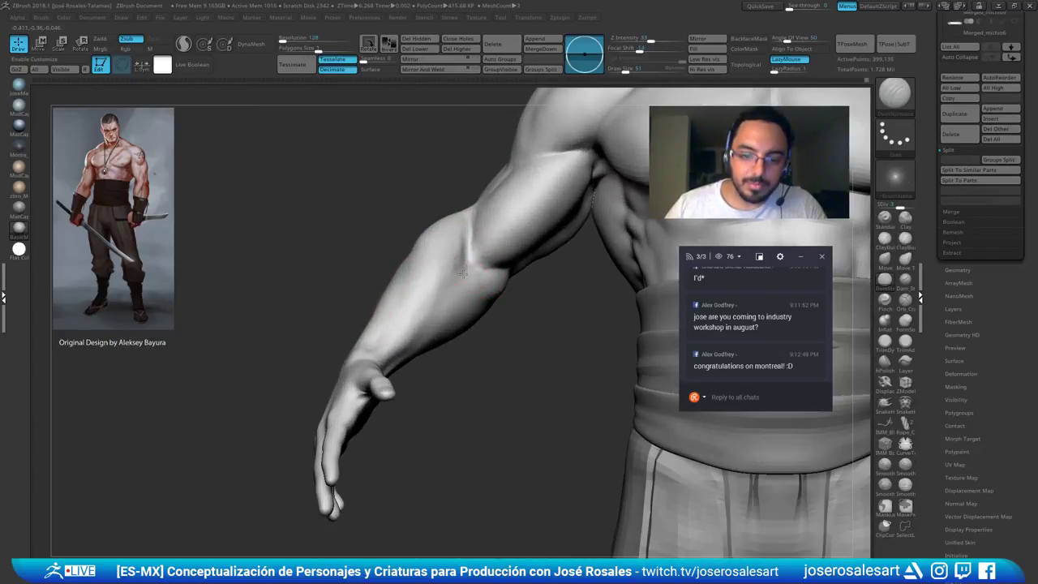
right_drag(462, 268, 438, 243)
Build up the upper forearm muscle next to the elbow crease with ClayBuildup and smooth it
key(b)
key(c)
key(b)
drag(452, 242, 465, 225)
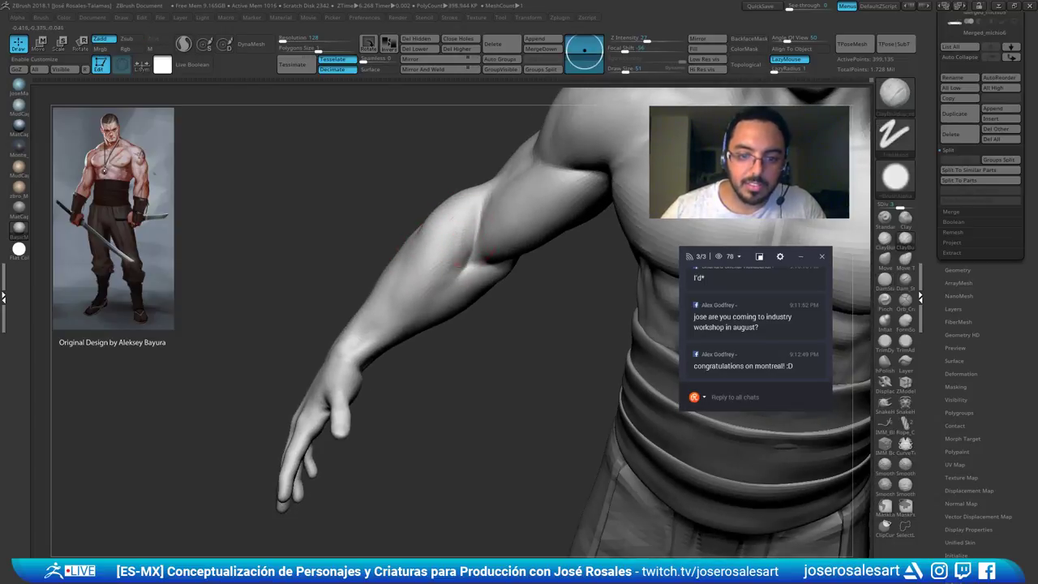
mouse_move(466, 242)
right_down()
mouse_move(442, 336)
mouse_move(418, 287)
mouse_move(460, 245)
right_up()
drag(461, 246, 417, 300)
right_drag(418, 300, 430, 280)
shift+drag(430, 276, 417, 254)
Add volume to the outer forearm just below the elbow with ClayBuildup
mouse_move(416, 254)
right_down()
mouse_move(467, 288)
mouse_move(387, 197)
mouse_move(388, 178)
right_up()
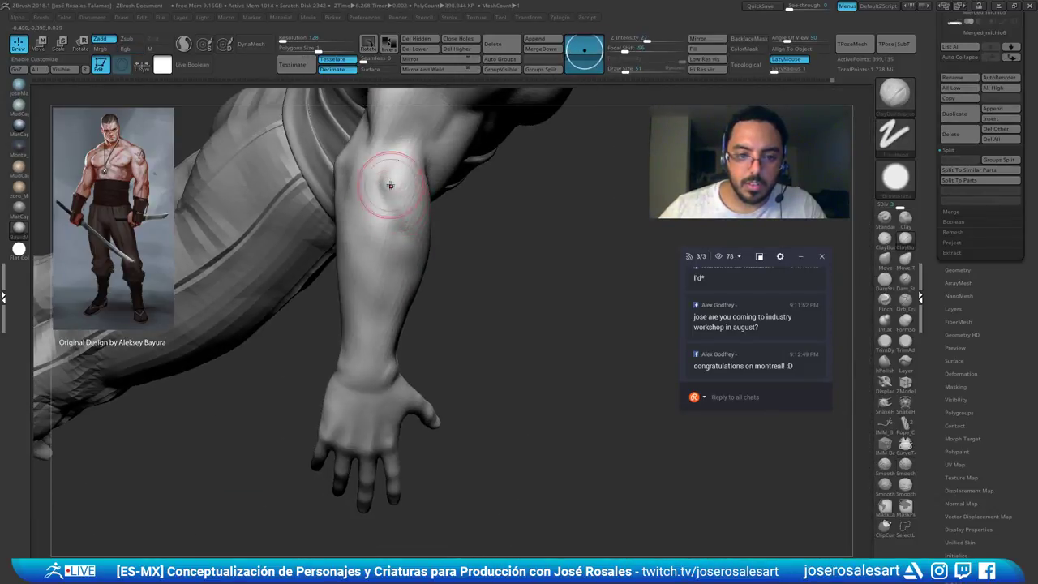
right_drag(405, 227, 397, 154)
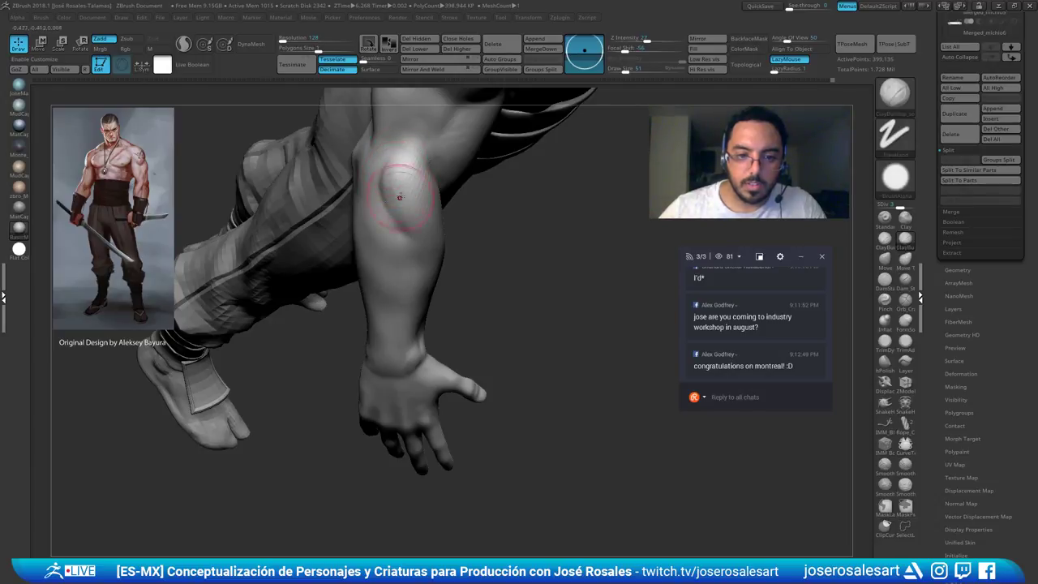
mouse_move(408, 221)
right_down()
mouse_move(430, 259)
mouse_move(413, 182)
mouse_move(458, 209)
mouse_move(389, 217)
right_up()
mouse_move(567, 232)
alt+right_down()
mouse_move(454, 235)
mouse_move(525, 243)
mouse_move(531, 271)
mouse_move(565, 125)
alt+right_up()
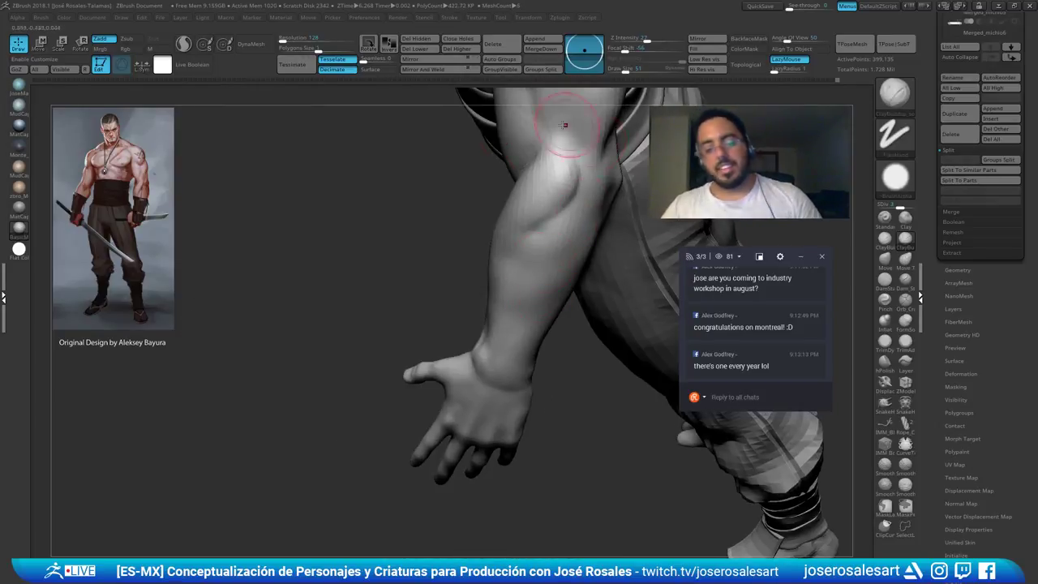
Carve the muscle separation on the outer forearm with DamStandard and soften it at a draw size of 54
key(b)
key(d)
key(s)
mouse_move(536, 239)
right_down()
mouse_move(555, 220)
mouse_move(505, 262)
right_up()
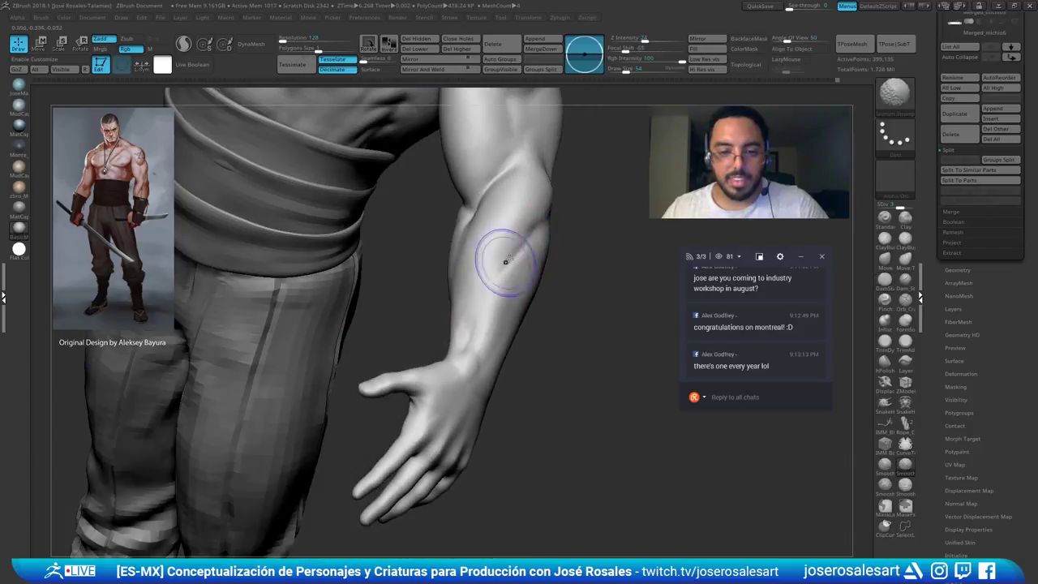
shift+drag(505, 262, 520, 238)
right_drag(522, 235, 539, 188)
shift+drag(580, 193, 586, 203)
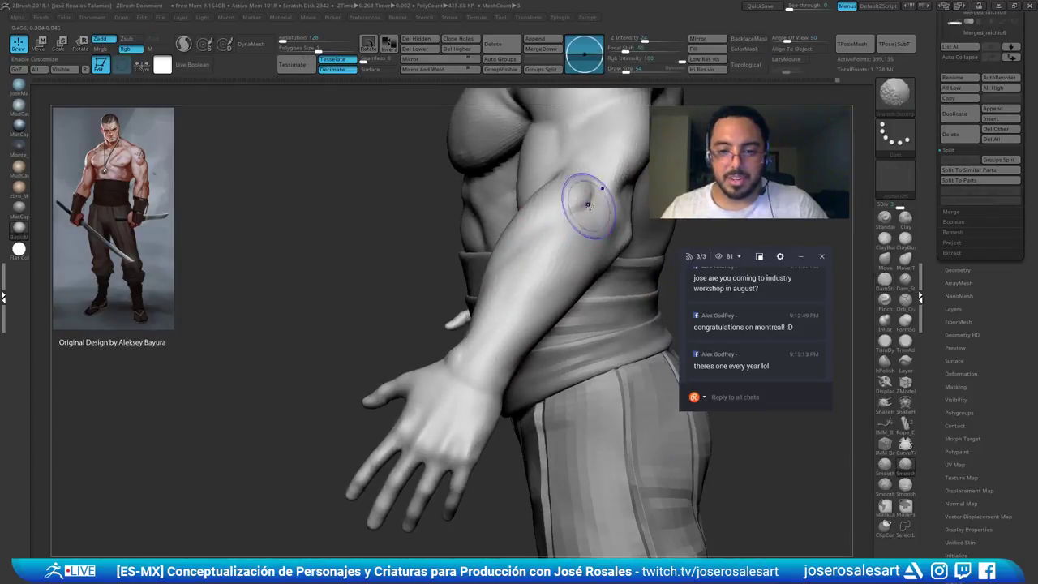
Reshape the outer contour of the forearm with the Move brush, enlarging the draw size
right_drag(356, 174, 486, 247)
key(b)
key(m)
key(v)
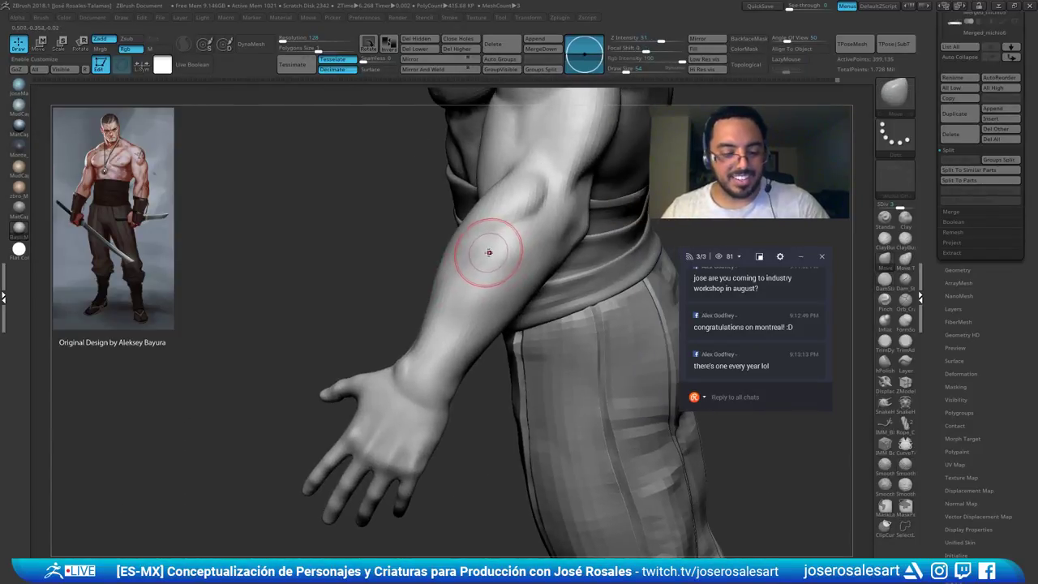
key(s)
mouse_move(484, 253)
mouse_down()
mouse_move(495, 254)
mouse_move(439, 274)
mouse_up()
key(s)
mouse_move(451, 260)
right_down()
mouse_move(516, 243)
mouse_move(559, 209)
mouse_move(559, 239)
mouse_move(503, 225)
mouse_move(454, 268)
mouse_move(522, 294)
mouse_move(438, 303)
mouse_move(389, 286)
mouse_move(518, 268)
mouse_move(454, 299)
mouse_move(451, 331)
right_up()
Build up the inner forearm with ClayBuildup at a draw size of 114 and smooth it toward the wrist
key(b)
key(c)
key(b)
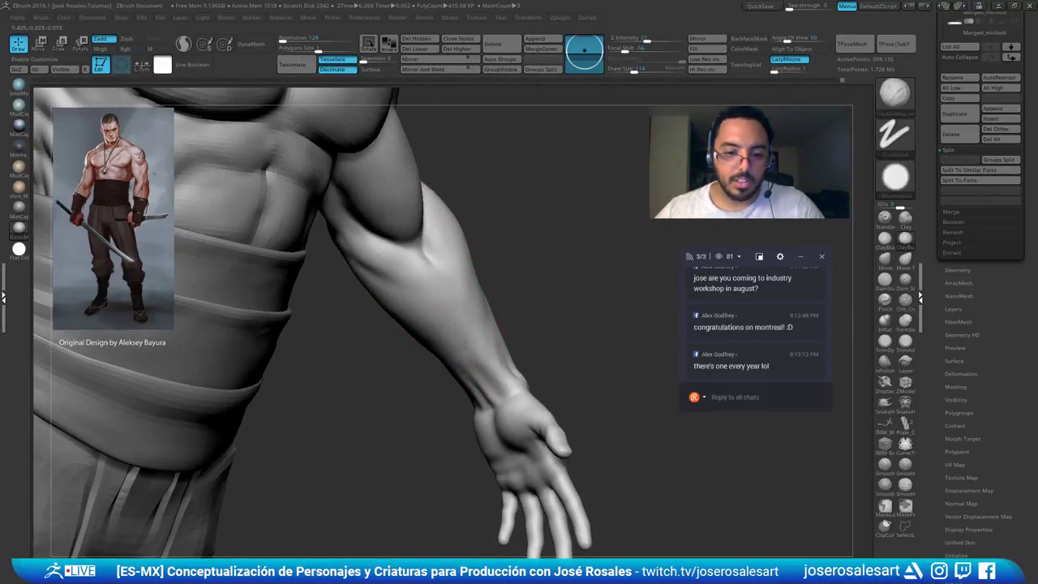
right_drag(475, 365, 454, 339)
shift+drag(454, 338, 467, 325)
right_drag(466, 325, 446, 306)
right_drag(471, 389, 431, 312)
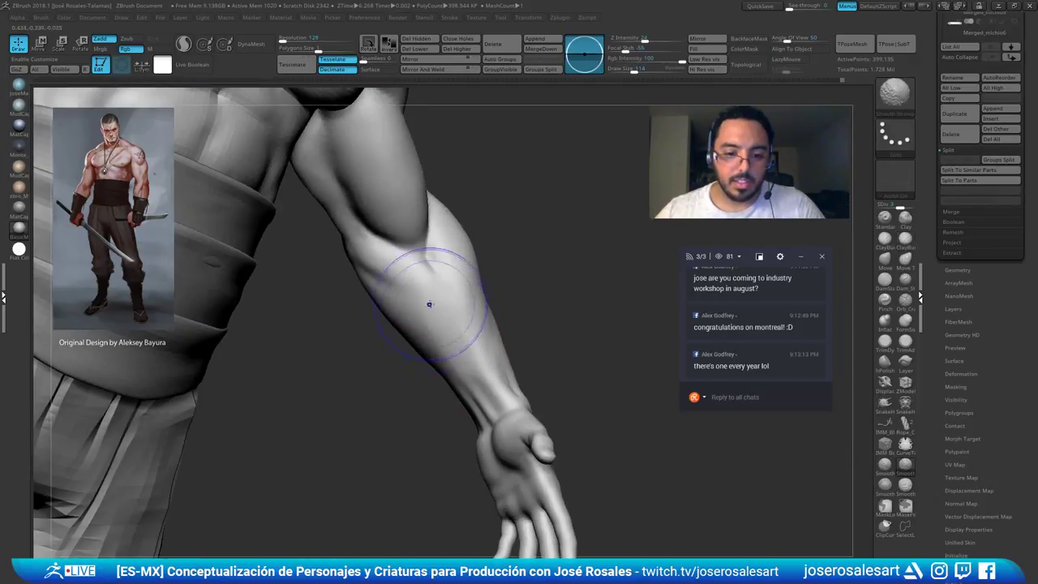
mouse_move(463, 388)
ctrl+right_down()
mouse_move(424, 243)
mouse_move(648, 250)
ctrl+right_up()
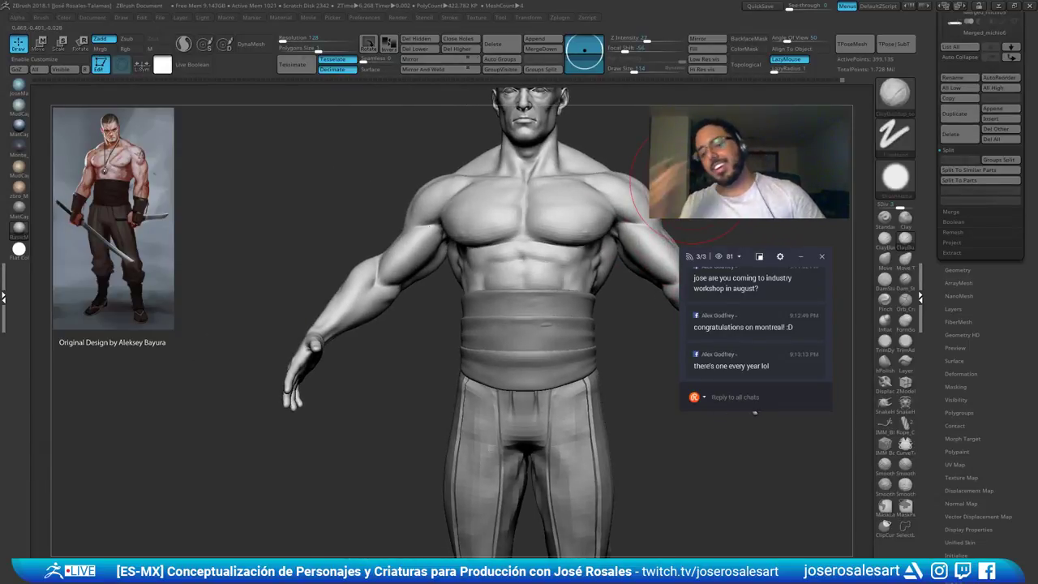
Switch to the Standard brush and set its draw size to 23 for fine detail on the upper arm
alt+right_drag(564, 273, 463, 290)
key(s)
click(597, 278)
mouse_move(650, 161)
alt+right_down()
mouse_move(665, 225)
mouse_move(562, 296)
mouse_move(521, 257)
mouse_move(556, 274)
mouse_move(565, 305)
mouse_move(582, 285)
alt+right_up()
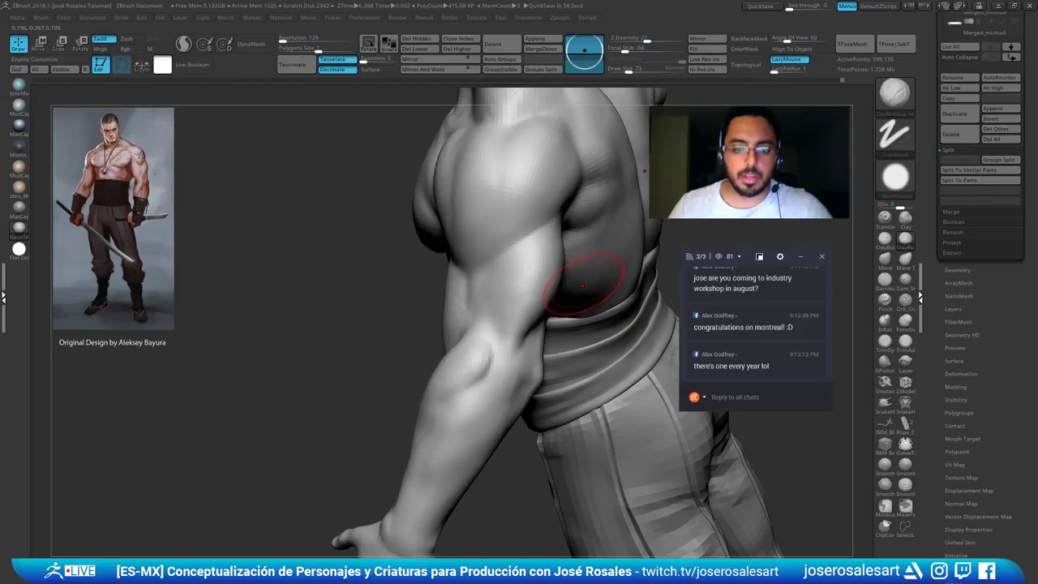
mouse_move(527, 348)
right_down()
mouse_move(567, 251)
mouse_move(579, 259)
right_up()
key(b)
key(s)
key(t)
key(s)
drag(482, 312, 473, 312)
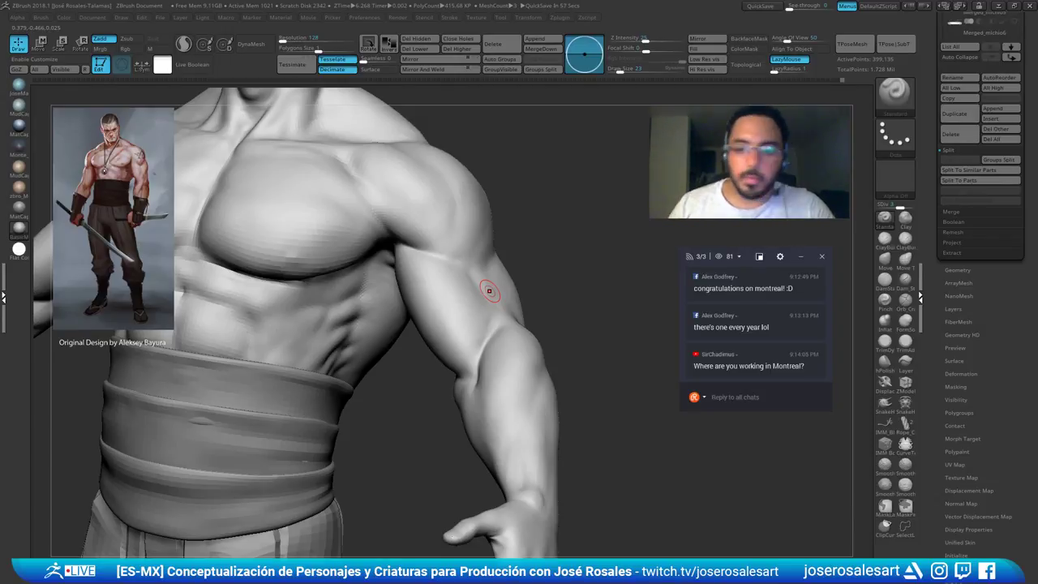
Smooth the outer edge of the back just below the armpit at a draw size of 51
right_drag(488, 291, 484, 275)
alt+right_drag(383, 219, 471, 222)
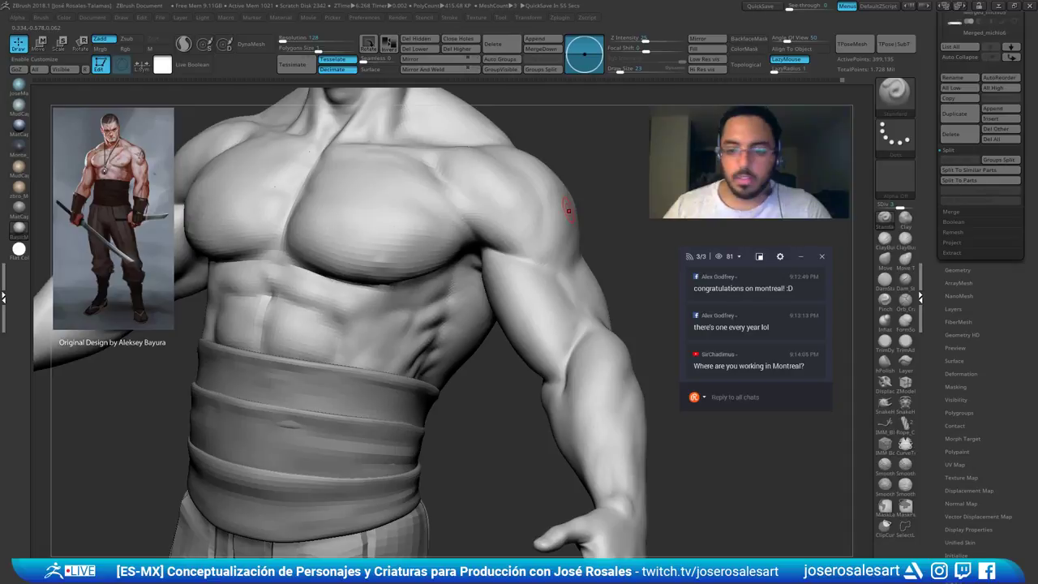
mouse_move(568, 211)
right_down()
mouse_move(484, 239)
mouse_move(479, 202)
mouse_move(511, 204)
right_up()
alt+right_drag(511, 204, 566, 256)
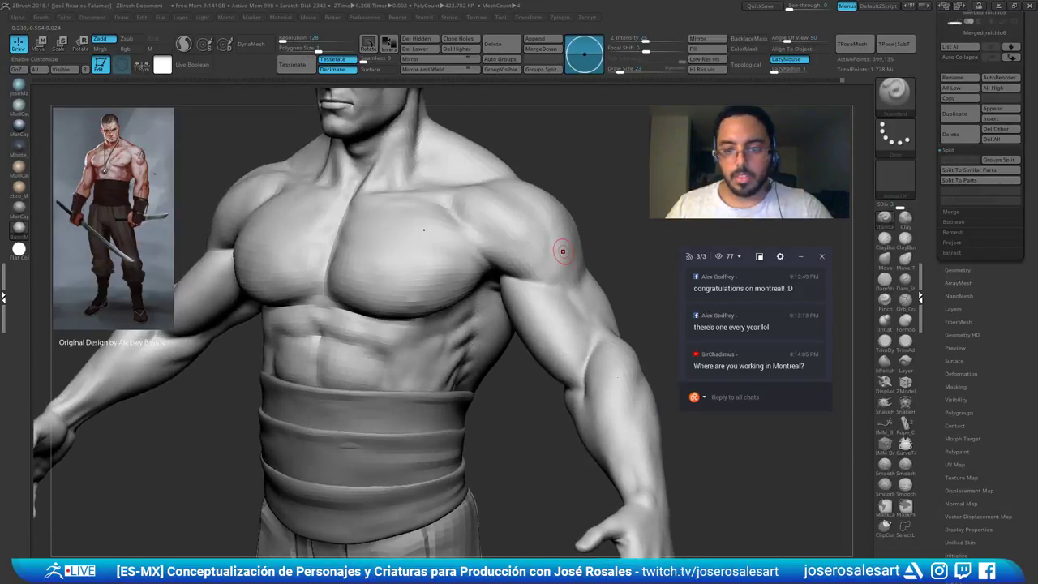
mouse_move(531, 326)
right_down()
mouse_move(584, 371)
mouse_move(578, 290)
mouse_move(529, 240)
right_up()
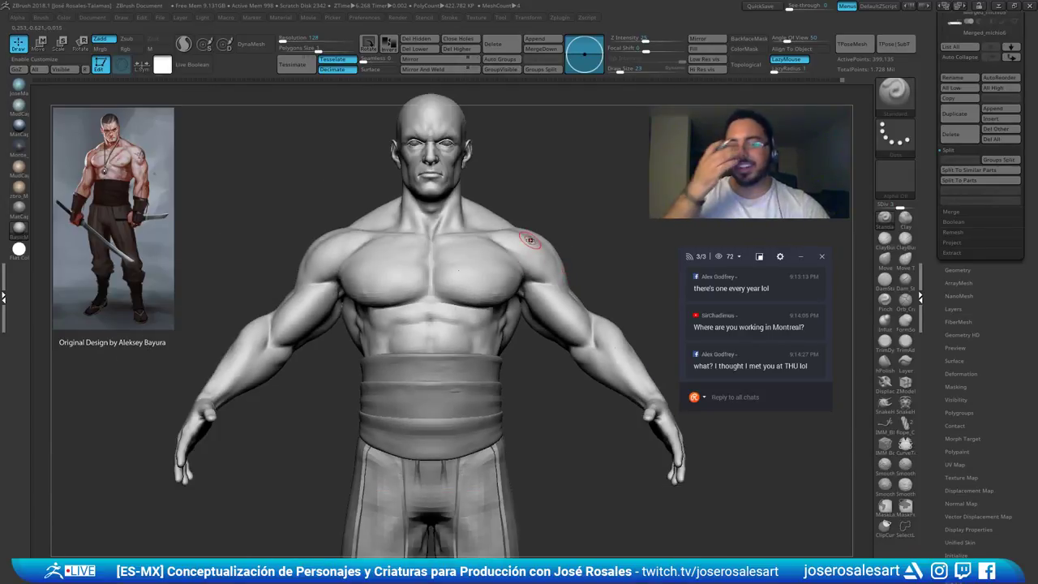
mouse_move(441, 306)
right_down()
mouse_move(412, 284)
mouse_move(386, 303)
mouse_move(375, 246)
mouse_move(378, 312)
mouse_move(349, 296)
mouse_move(504, 338)
mouse_move(410, 301)
mouse_move(398, 340)
right_up()
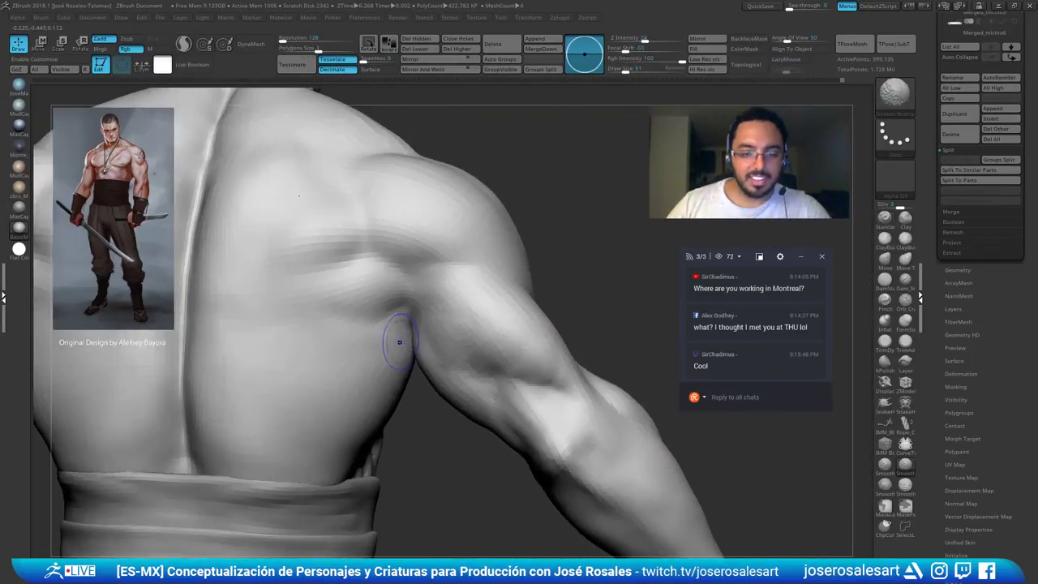
shift+drag(408, 344, 398, 385)
mouse_move(398, 385)
right_down()
mouse_move(428, 365)
mouse_move(421, 357)
right_up()
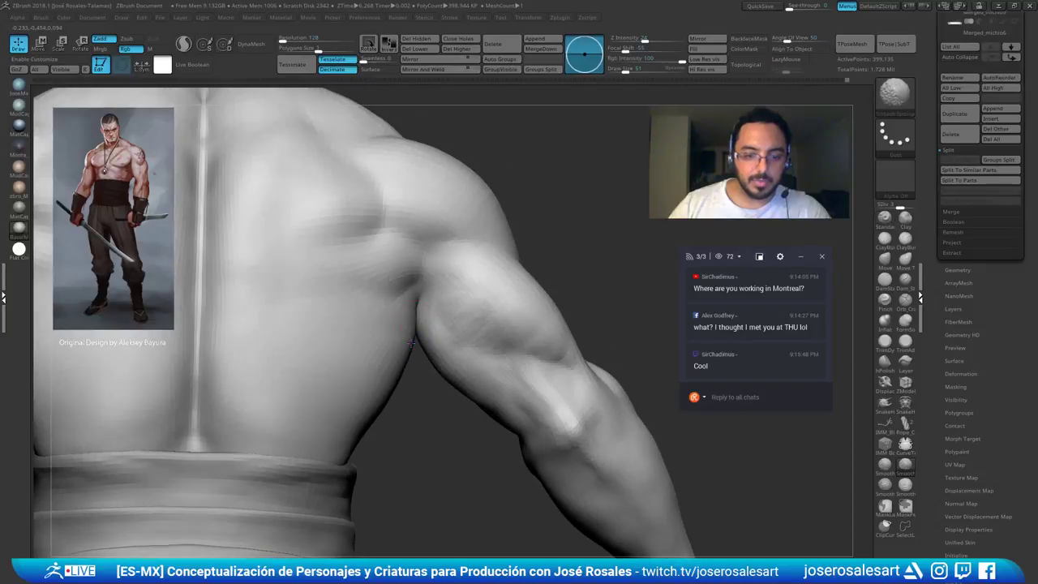
Select the ClayBuildup brush and isolate the arms by hiding the rest of the body
right_drag(375, 419, 379, 276)
right_drag(463, 313, 488, 343)
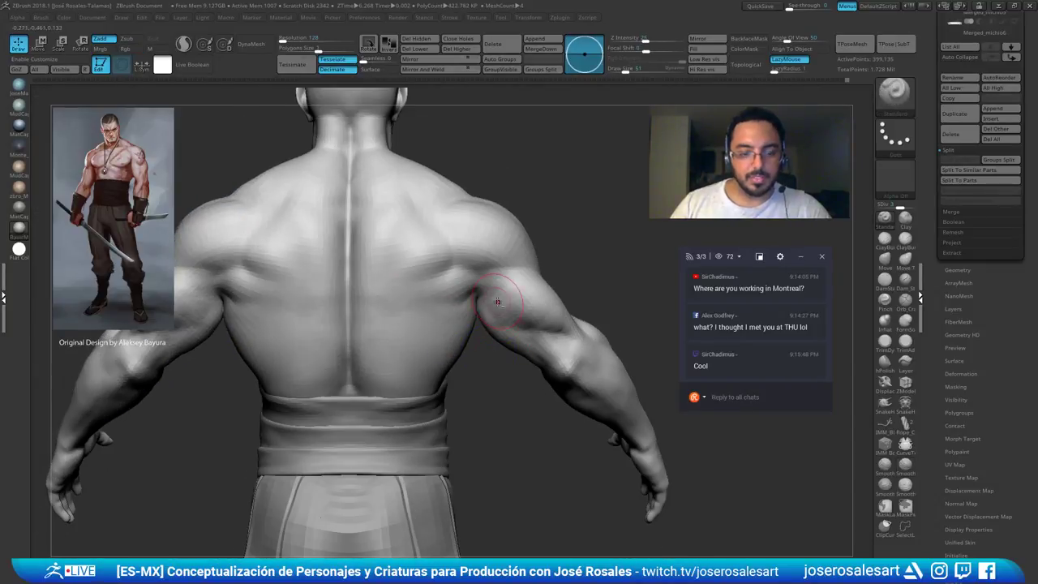
key(b)
key(c)
key(b)
mouse_move(498, 301)
ctrl+right_down()
mouse_move(499, 337)
mouse_move(478, 338)
mouse_move(493, 343)
mouse_move(469, 316)
ctrl+right_up()
ctrl+shift+click(501, 353)
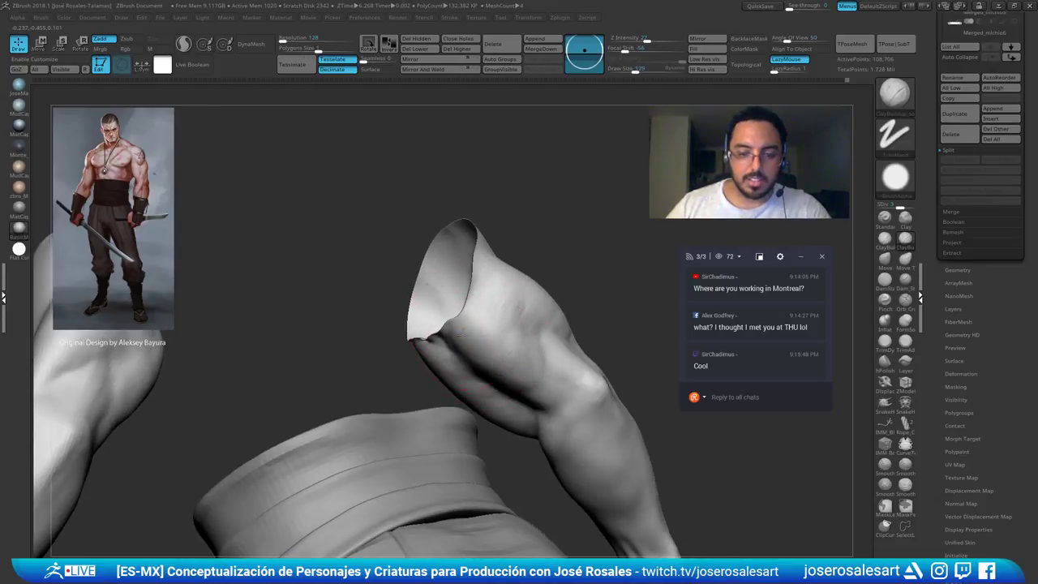
Refine the inner back of the isolated upper arm with ClayBuildup at a reduced draw size
key(bracketleft)
key(bracketleft)
key(bracketleft)
mouse_move(491, 352)
mouse_down()
mouse_move(477, 334)
mouse_move(485, 339)
mouse_up()
mouse_move(484, 339)
right_down()
mouse_move(503, 342)
mouse_move(525, 302)
right_up()
mouse_move(525, 302)
right_down()
mouse_move(558, 294)
mouse_move(545, 314)
mouse_move(496, 323)
right_up()
ctrl+right_drag(496, 323, 484, 348)
mouse_move(500, 383)
right_down()
mouse_move(543, 341)
mouse_move(538, 273)
mouse_move(551, 235)
right_up()
Show the whole body again and reduce the ClayBuildup draw size for work on the front of the arm
ctrl+shift+click(679, 280)
mouse_move(679, 281)
ctrl+right_down()
mouse_move(651, 261)
mouse_move(495, 279)
ctrl+right_up()
key(s)
drag(621, 313, 616, 313)
ctrl+right_drag(722, 414, 652, 331)
key(s)
drag(653, 332, 645, 333)
mouse_move(645, 332)
alt+right_down()
mouse_move(590, 347)
mouse_move(521, 331)
mouse_move(569, 356)
mouse_move(605, 301)
alt+right_up()
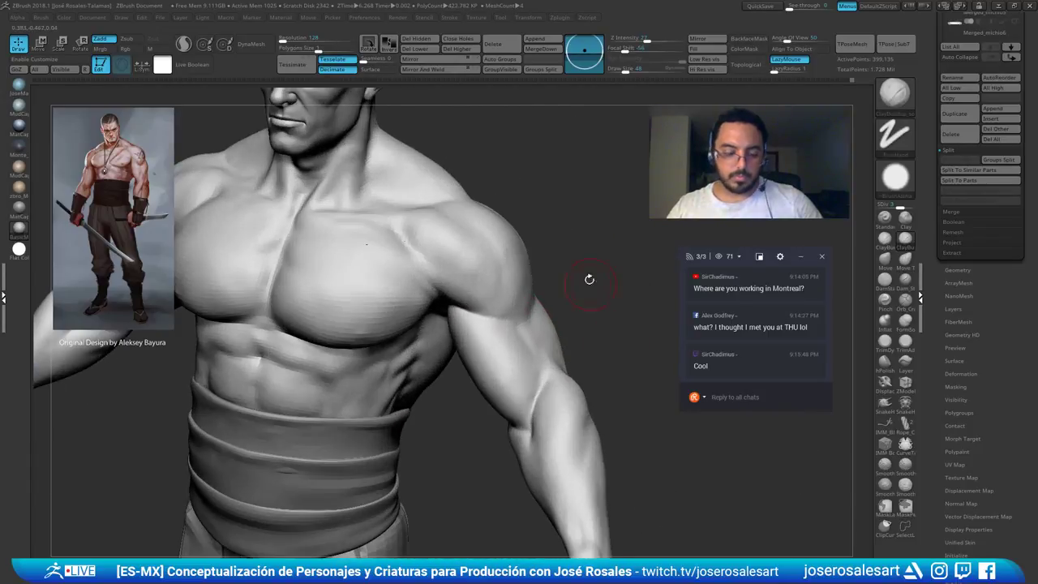
Sharpen the crease along the deltoid's lower front edge near the armpit with the Standard brush at a draw size of 33
key(b)
key(s)
key(t)
key(s)
drag(611, 345, 603, 345)
right_drag(401, 270, 505, 358)
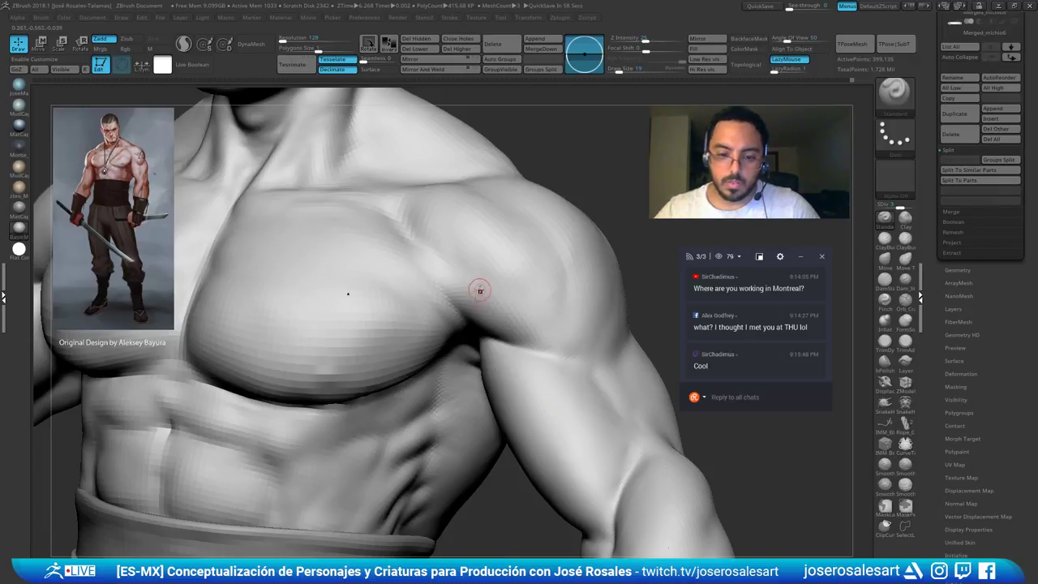
key(s)
drag(496, 308, 500, 310)
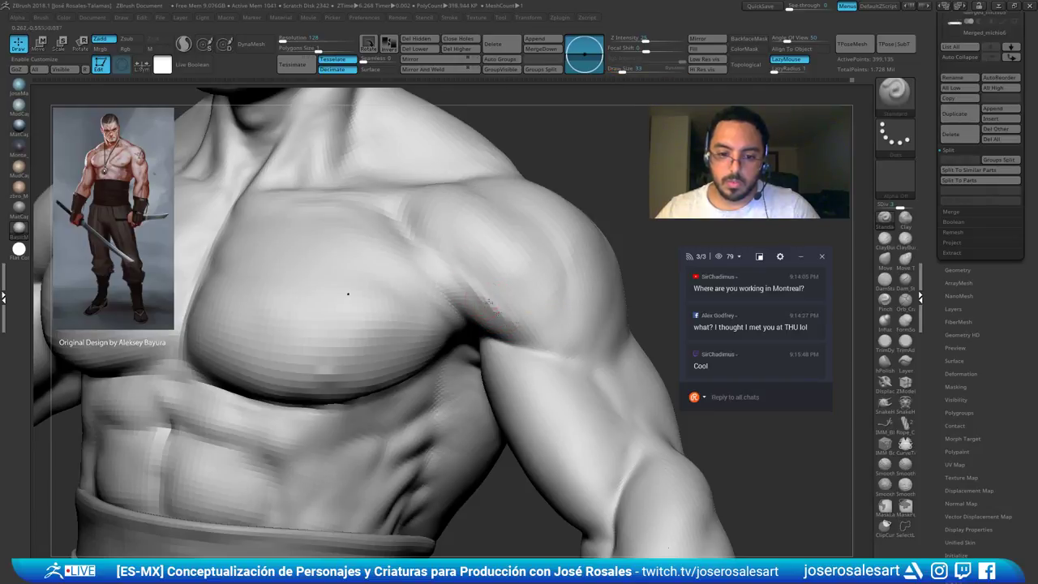
drag(492, 309, 519, 339)
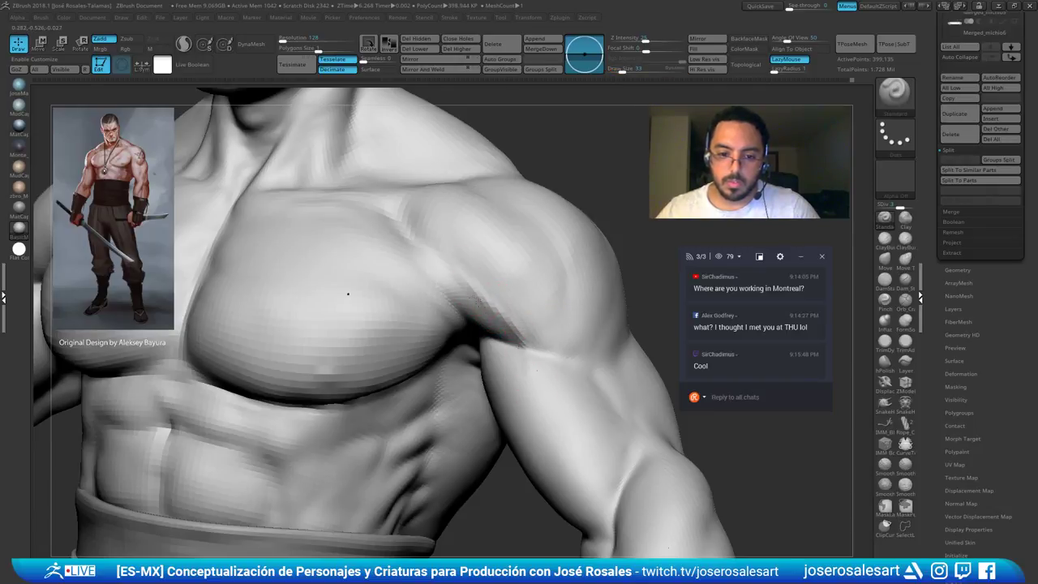
Detail the front of the biceps below the deltoid with the Standard brush at a draw size of 30 and soften it
mouse_move(454, 249)
ctrl+right_down()
mouse_move(409, 244)
mouse_move(527, 345)
mouse_move(560, 328)
mouse_move(521, 335)
mouse_move(508, 292)
ctrl+right_up()
key(bracketleft)
key(bracketright)
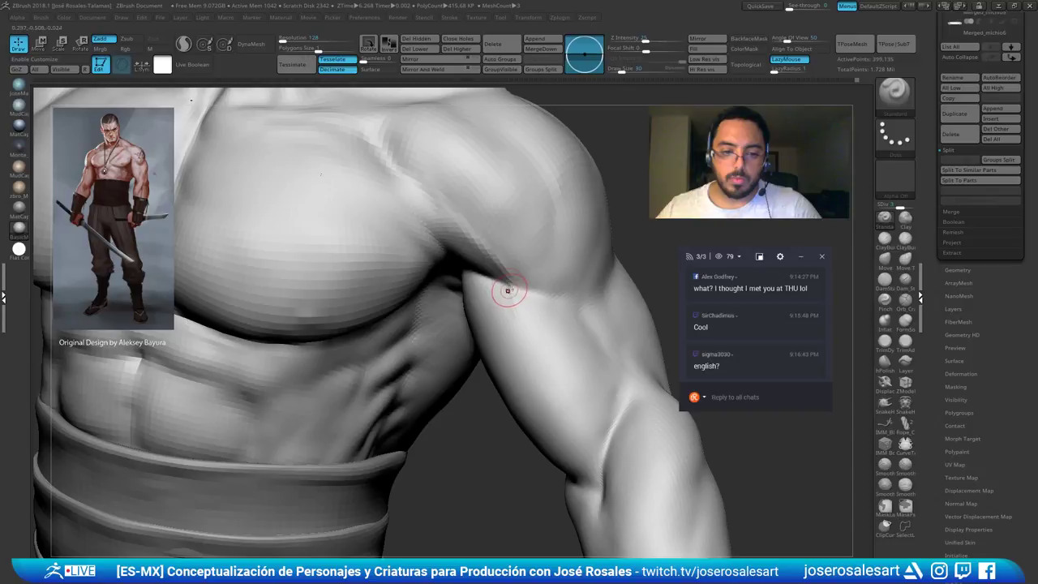
right_drag(563, 382, 582, 424)
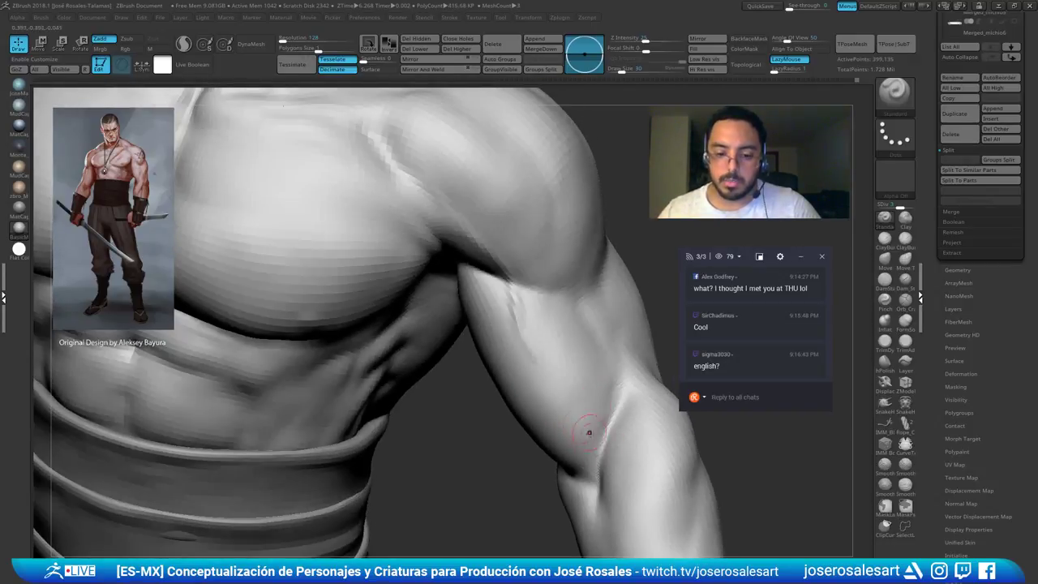
mouse_move(543, 369)
mouse_down()
mouse_move(548, 386)
mouse_move(532, 372)
mouse_up()
right_drag(532, 373, 524, 337)
mouse_move(574, 417)
right_down()
mouse_move(583, 450)
mouse_move(591, 438)
mouse_move(607, 441)
mouse_move(599, 447)
right_up()
mouse_move(538, 362)
ctrl+right_down()
mouse_move(531, 345)
mouse_move(611, 324)
mouse_move(589, 309)
mouse_move(604, 346)
ctrl+right_up()
mouse_move(652, 301)
shift+right_down()
mouse_move(654, 287)
mouse_move(635, 295)
shift+right_up()
mouse_move(636, 295)
ctrl+right_down()
mouse_move(585, 370)
mouse_move(570, 373)
ctrl+right_up()
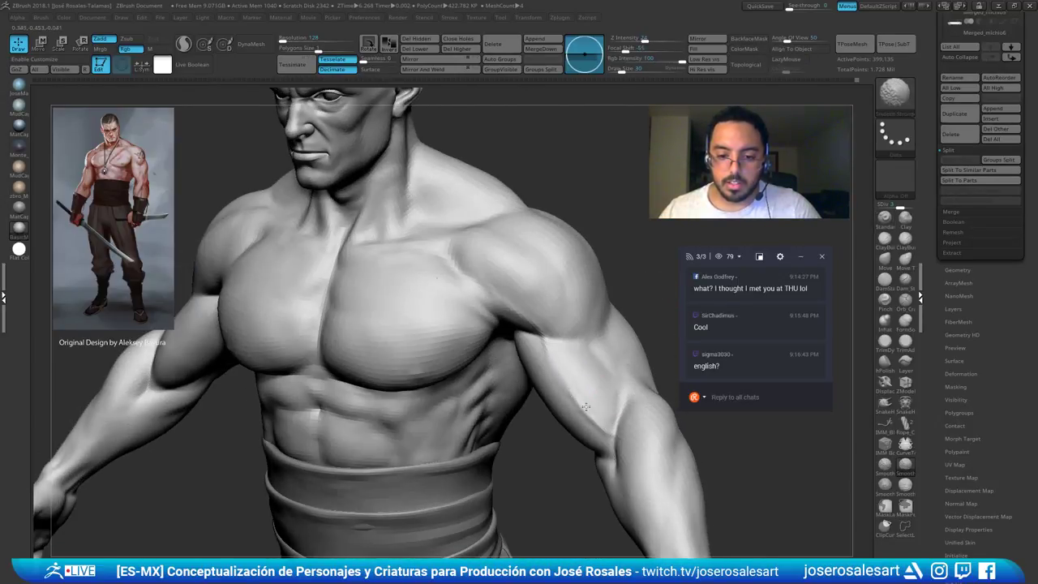
Scrub back and forth through the undo history to compare the arm with its earlier states
key(ctrl+z)
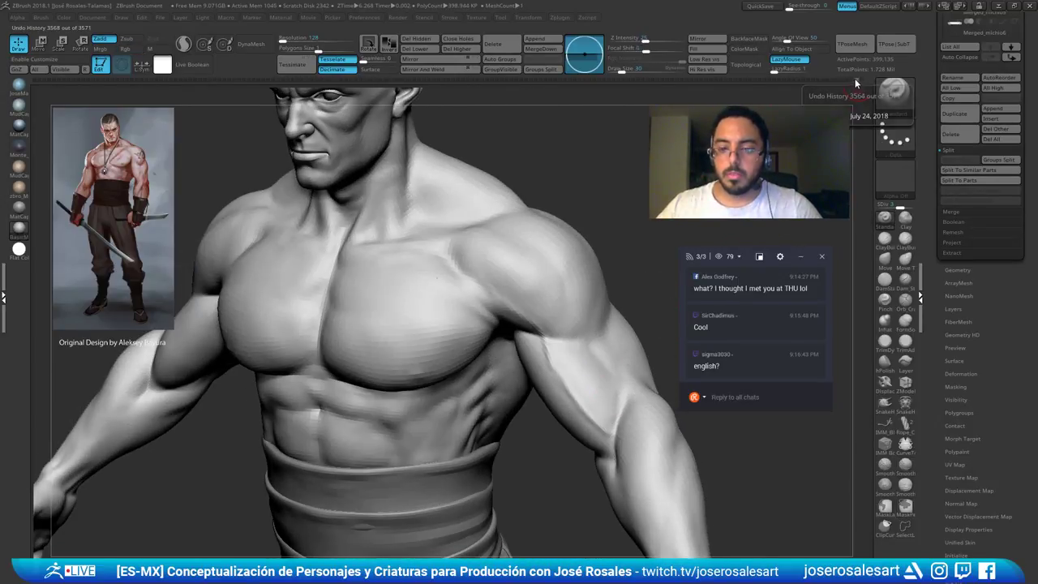
drag(854, 79, 847, 80)
right_click(854, 79)
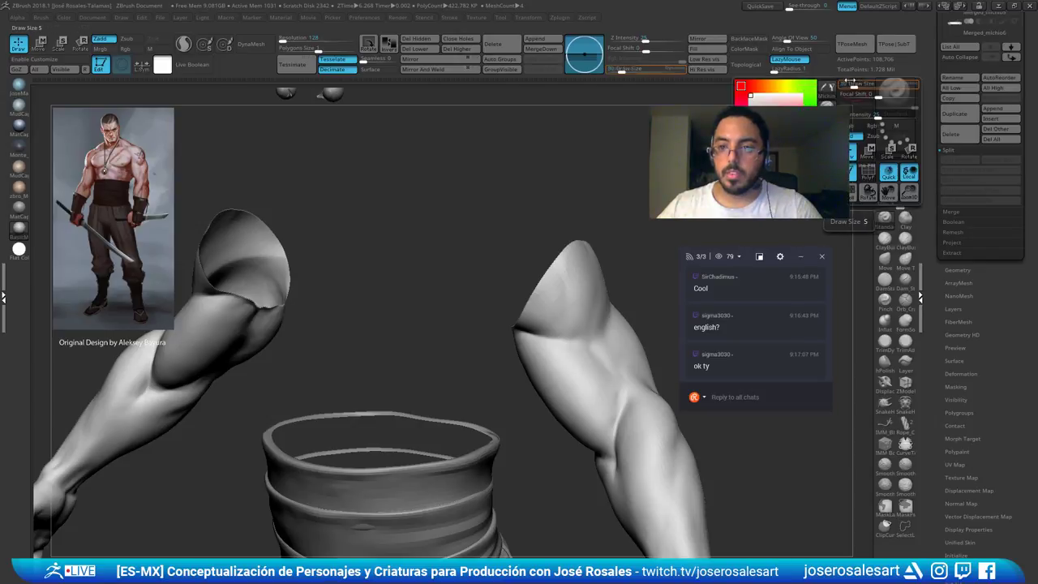
click(851, 80)
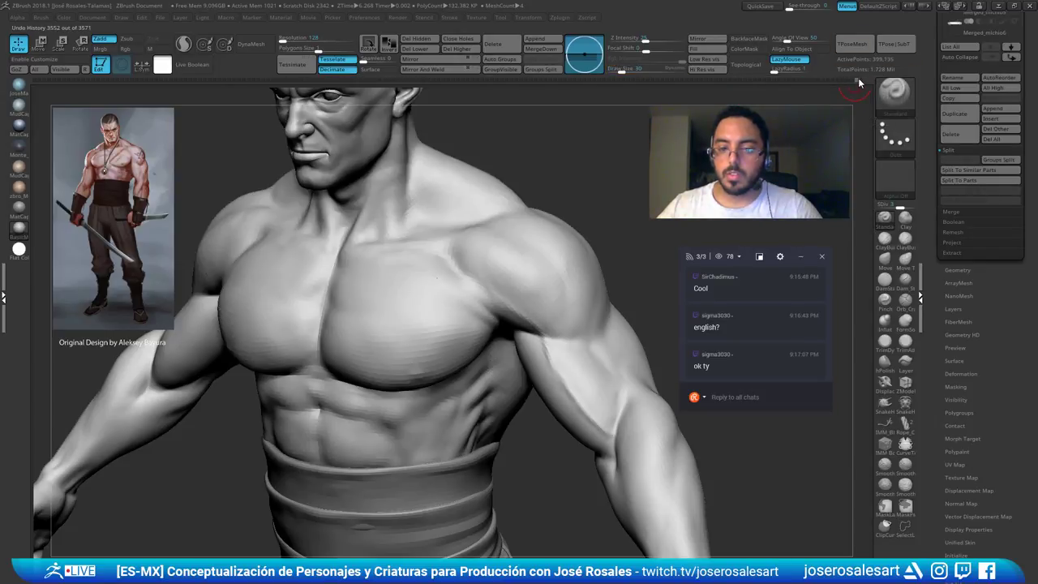
Smooth the top of the biceps just below the deltoid, with the Standard brush reduced to a draw size of 21
ctrl+right_drag(579, 323, 584, 200)
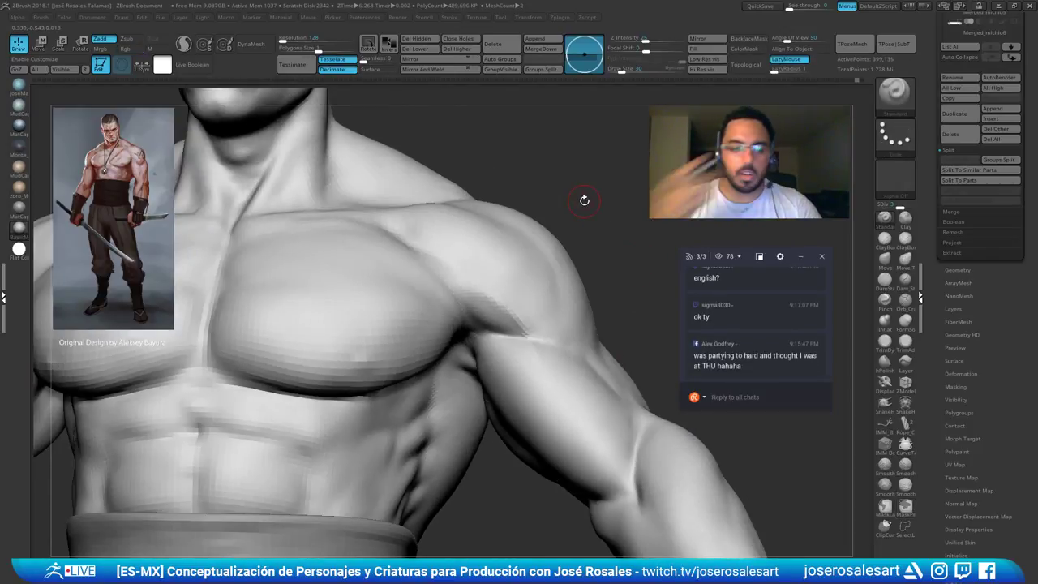
alt+right_drag(547, 240, 614, 231)
mouse_move(647, 284)
ctrl+right_down()
mouse_move(679, 311)
mouse_move(654, 280)
mouse_move(559, 322)
mouse_move(518, 320)
ctrl+right_up()
key(s)
drag(516, 319, 513, 320)
mouse_move(512, 320)
right_down()
mouse_move(493, 304)
mouse_move(497, 336)
right_up()
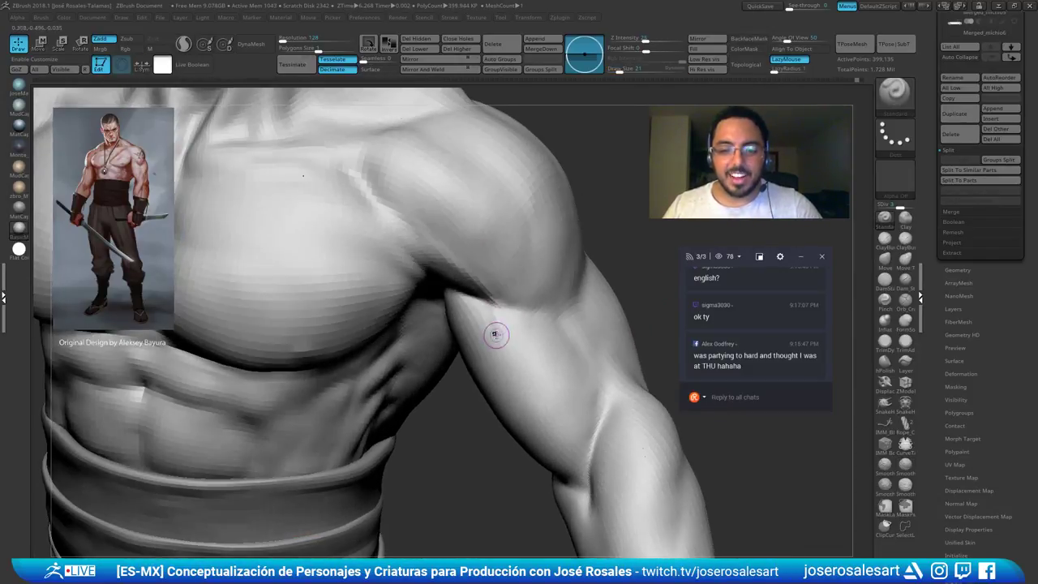
shift+drag(497, 336, 501, 329)
right_drag(501, 329, 505, 307)
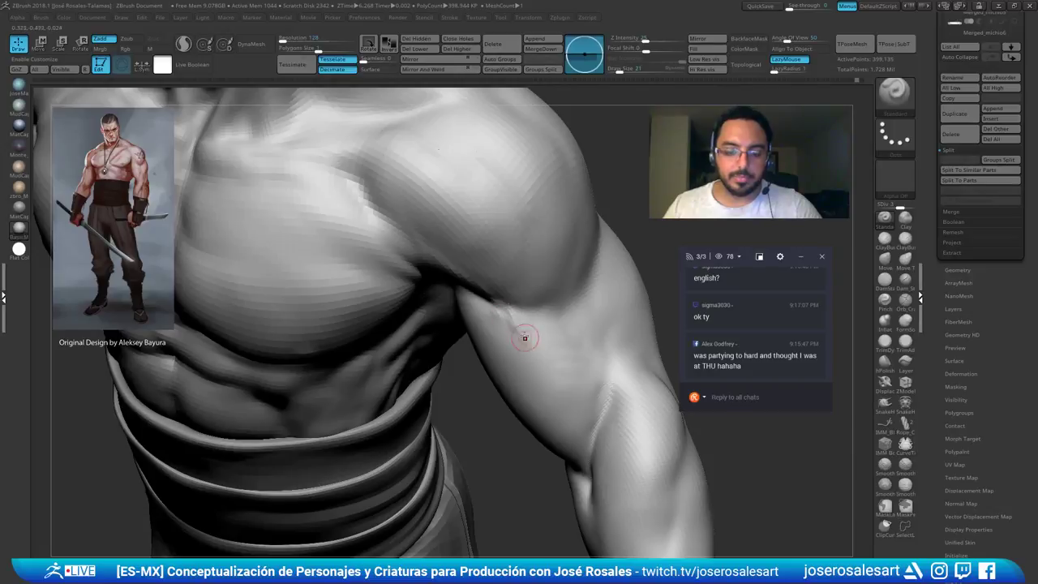
Draw a thin vein down the biceps from the deltoid's lower edge to the elbow crease with the Standard brush
drag(519, 324, 560, 373)
mouse_move(564, 396)
alt+right_down()
mouse_move(517, 358)
mouse_move(517, 344)
alt+right_up()
drag(467, 282, 517, 347)
mouse_move(517, 347)
right_down()
mouse_move(483, 354)
mouse_move(538, 422)
mouse_move(581, 451)
right_up()
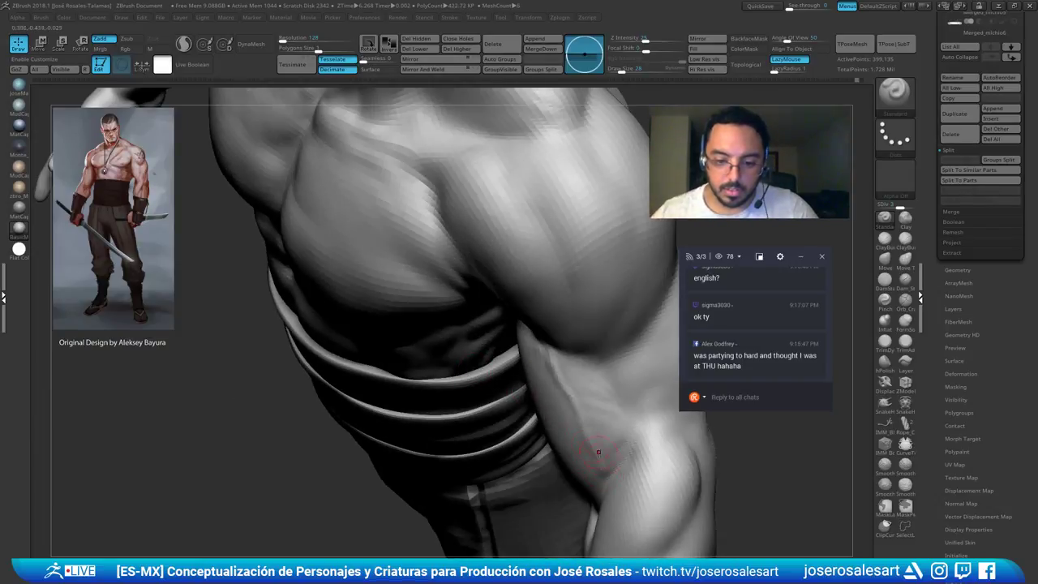
right_drag(577, 376, 595, 433)
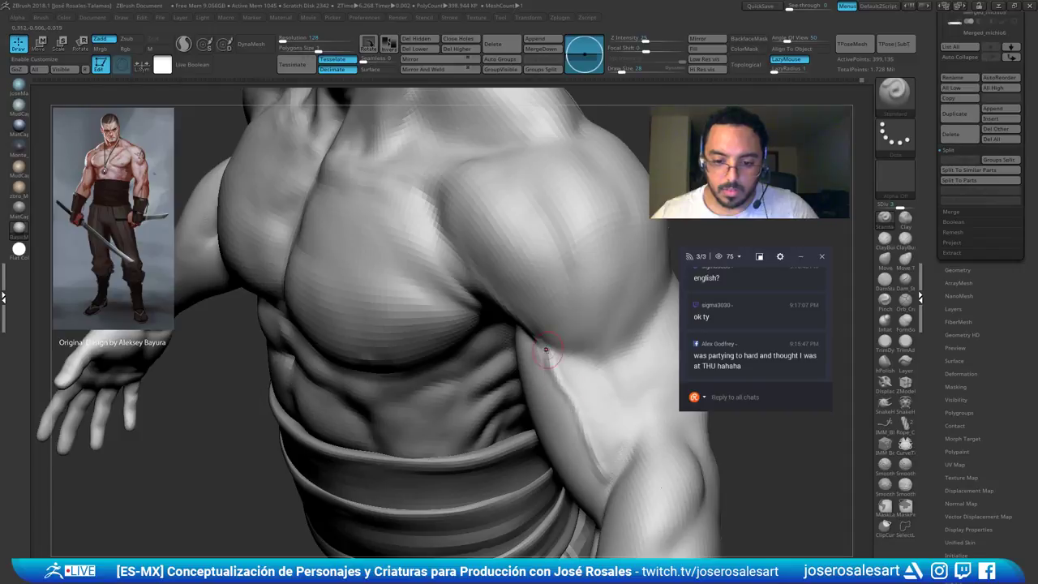
drag(591, 436, 584, 454)
drag(581, 414, 581, 443)
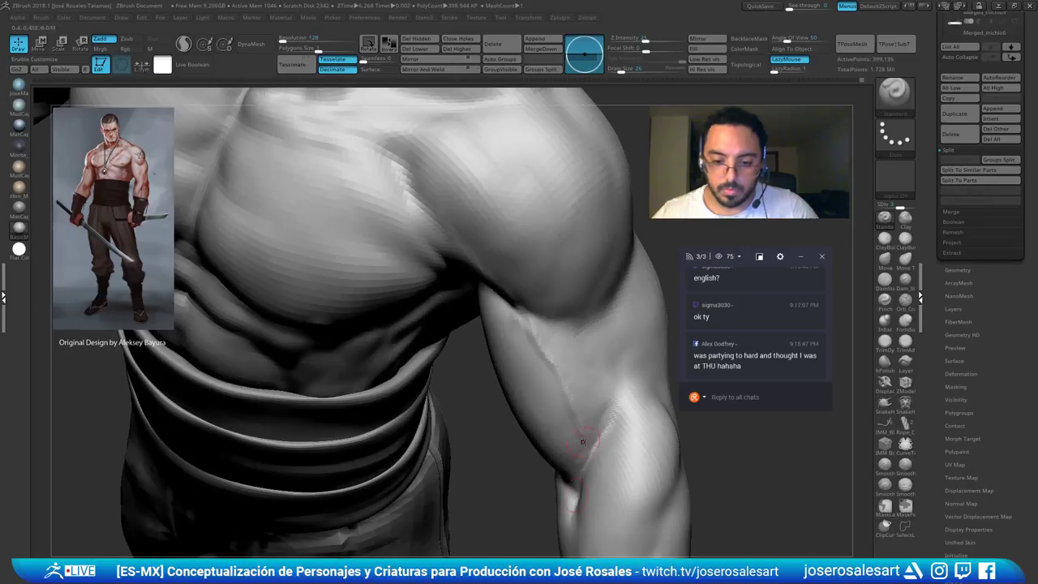
Smooth the biceps vein along its lower length toward the elbow and check it from the front
right_drag(555, 368, 535, 397)
shift+drag(571, 391, 599, 468)
right_drag(592, 442, 571, 397)
mouse_move(577, 403)
ctrl+right_down()
mouse_move(580, 308)
mouse_move(628, 285)
mouse_move(624, 244)
ctrl+right_up()
mouse_move(557, 367)
right_down()
mouse_move(559, 413)
mouse_move(527, 364)
mouse_move(582, 347)
mouse_move(638, 297)
right_up()
ctrl+right_drag(638, 297, 639, 318)
drag(640, 317, 662, 287)
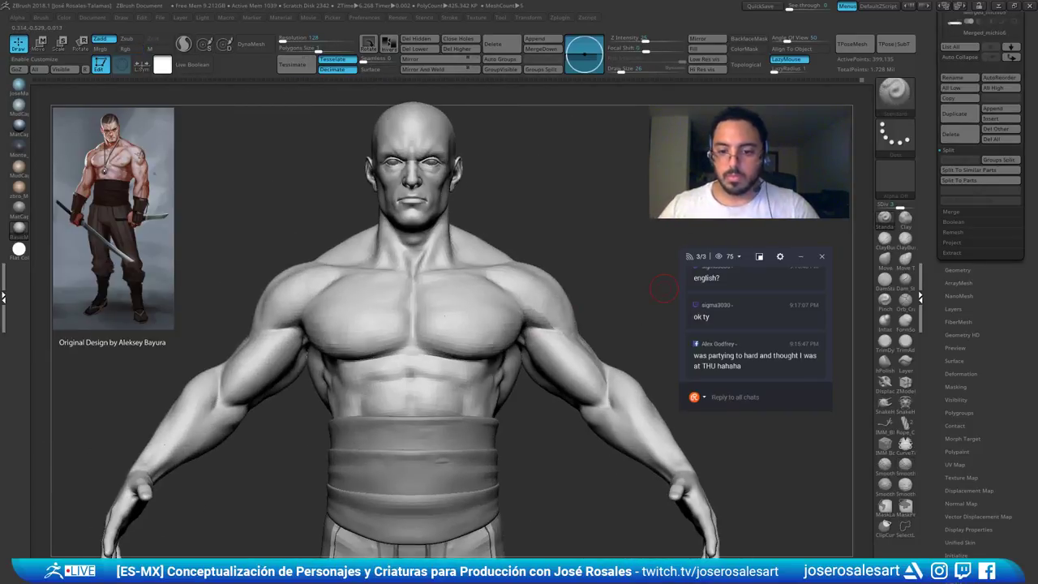
Sculpt subtle muscle fibers on the outer pectoral near the armpit with the Standard brush at a draw size of 15 and soften them
ctrl+right_drag(663, 288, 663, 314)
key(s)
drag(532, 333, 527, 333)
right_drag(529, 336, 496, 345)
key(s)
drag(498, 344, 500, 345)
ctrl+right_drag(511, 338, 514, 350)
right_drag(458, 303, 468, 330)
right_drag(452, 285, 460, 326)
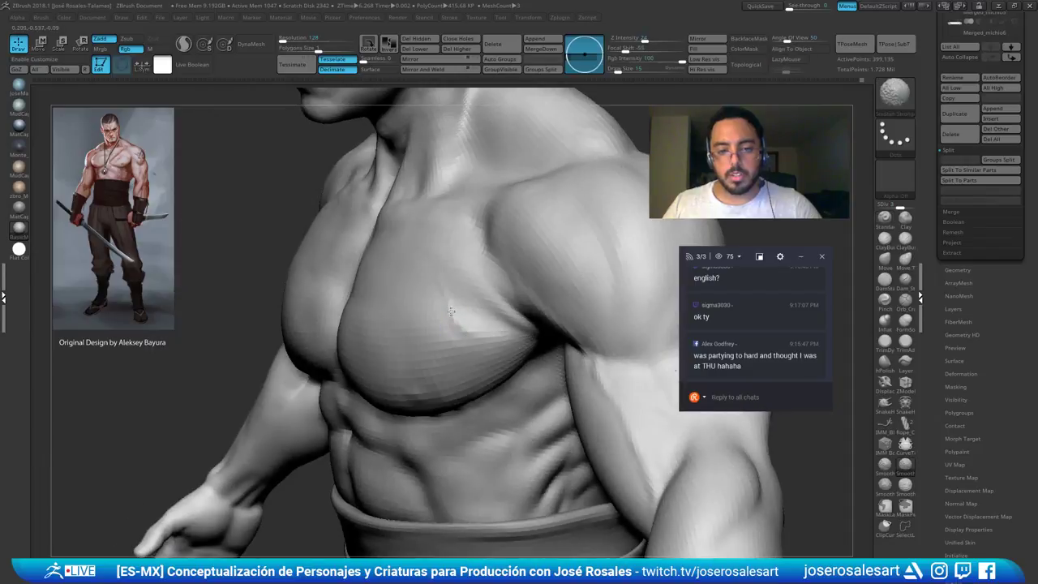
right_drag(452, 248, 485, 267)
mouse_move(485, 324)
ctrl+right_down()
mouse_move(479, 313)
mouse_move(517, 332)
mouse_move(472, 304)
mouse_move(565, 241)
ctrl+right_up()
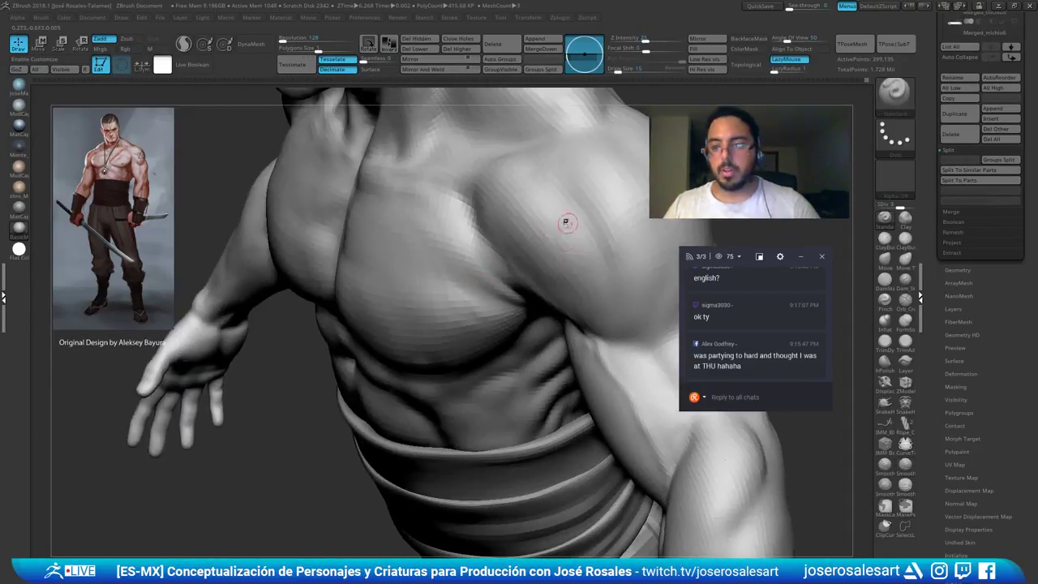
Raise the mesh to subdivision level 4 and set the Standard brush's draw size to 19
key(d)
mouse_move(537, 278)
right_down()
mouse_move(503, 267)
mouse_move(478, 339)
mouse_move(571, 334)
mouse_move(534, 324)
right_up()
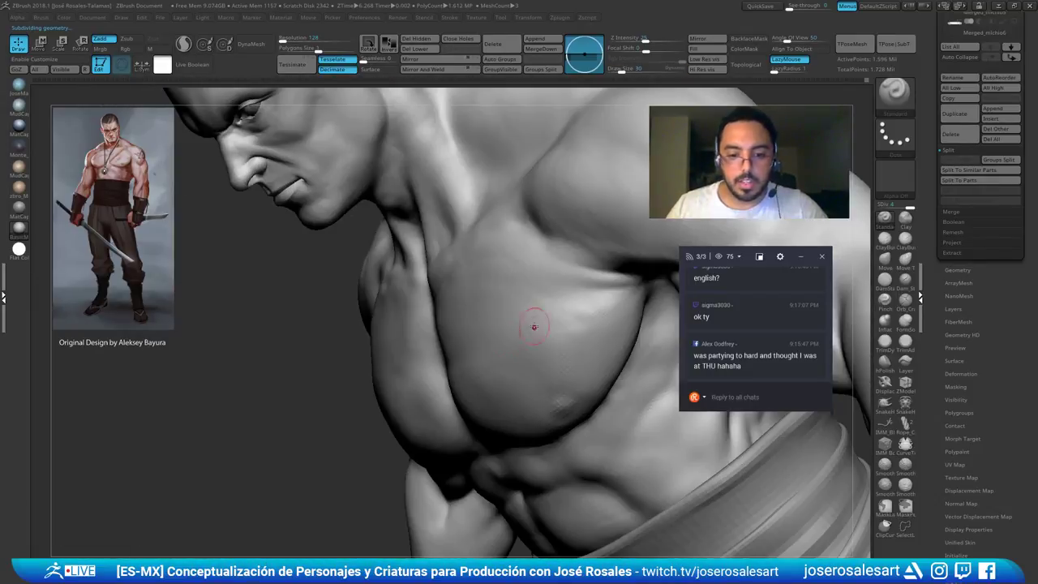
key(])
key(s)
drag(586, 319, 617, 303)
key(s)
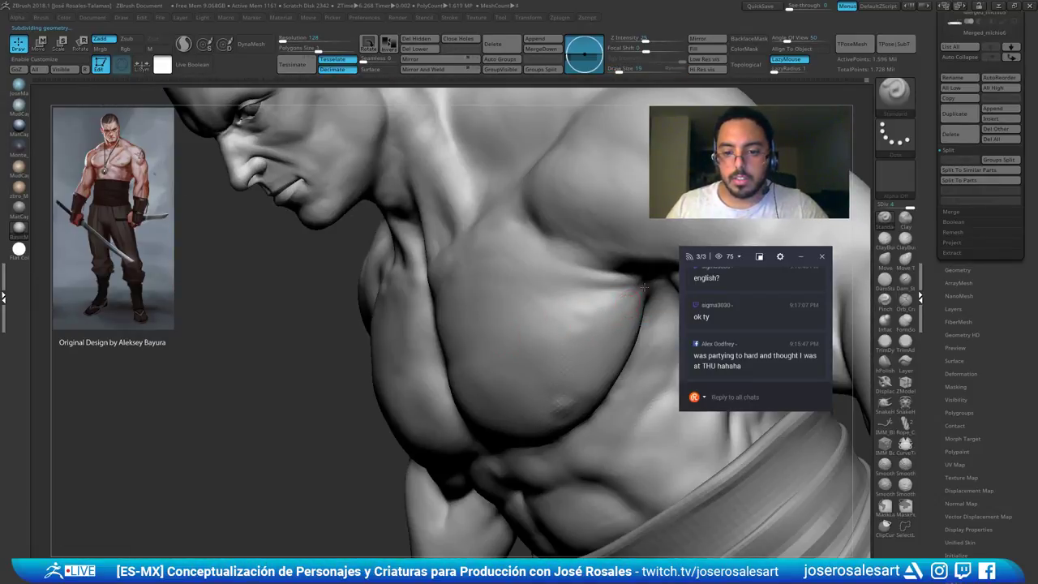
Draw a thin vein across the outer pectoral from the armpit inward and smooth its inner end into the chest
mouse_move(606, 304)
right_down()
mouse_move(567, 308)
mouse_move(621, 306)
right_up()
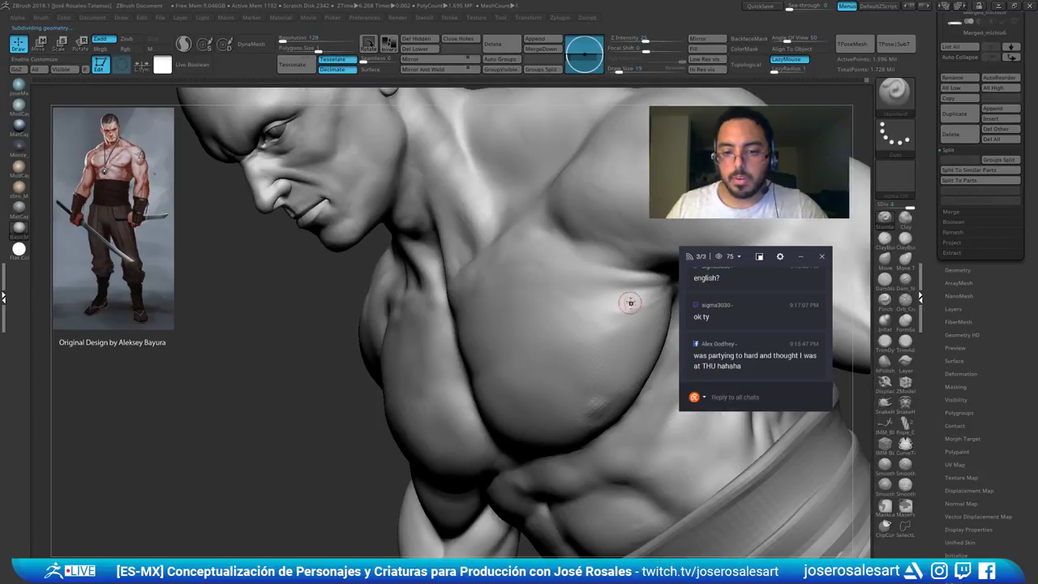
right_drag(557, 325, 584, 313)
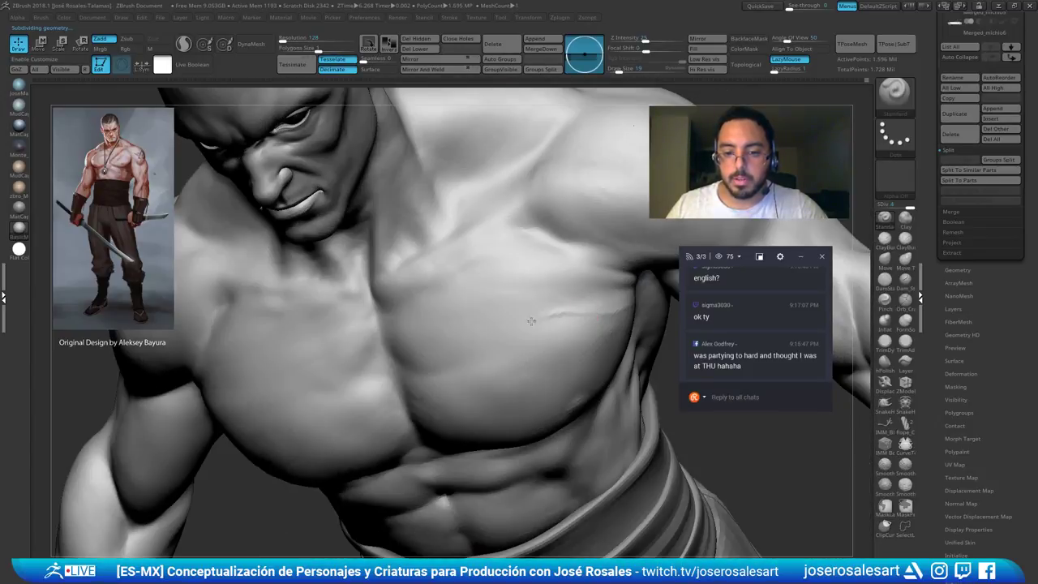
shift+drag(580, 305, 514, 341)
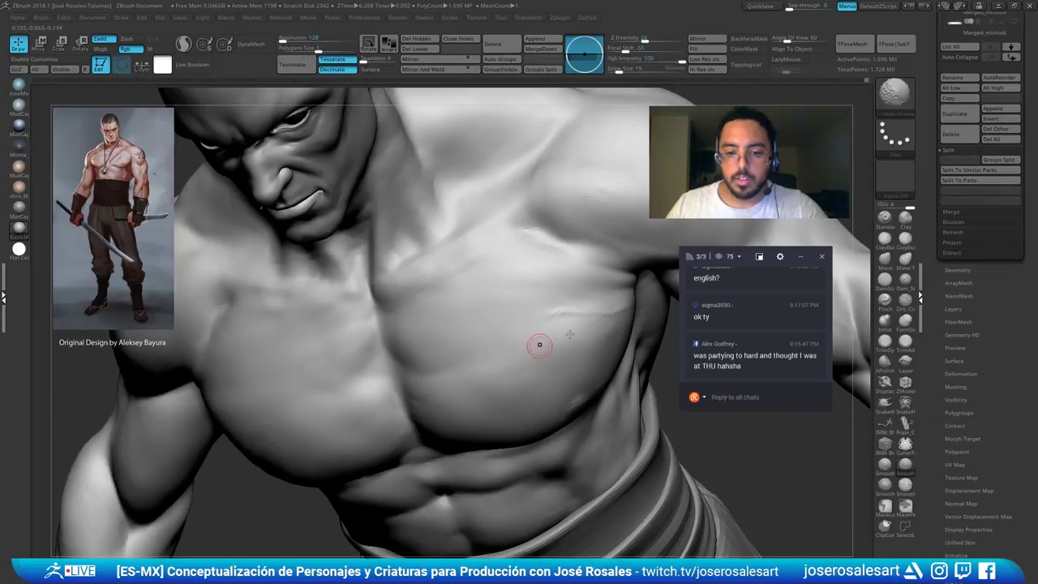
mouse_move(587, 292)
ctrl+right_down()
mouse_move(526, 303)
mouse_move(637, 297)
mouse_move(579, 304)
ctrl+right_up()
right_drag(674, 331, 714, 358)
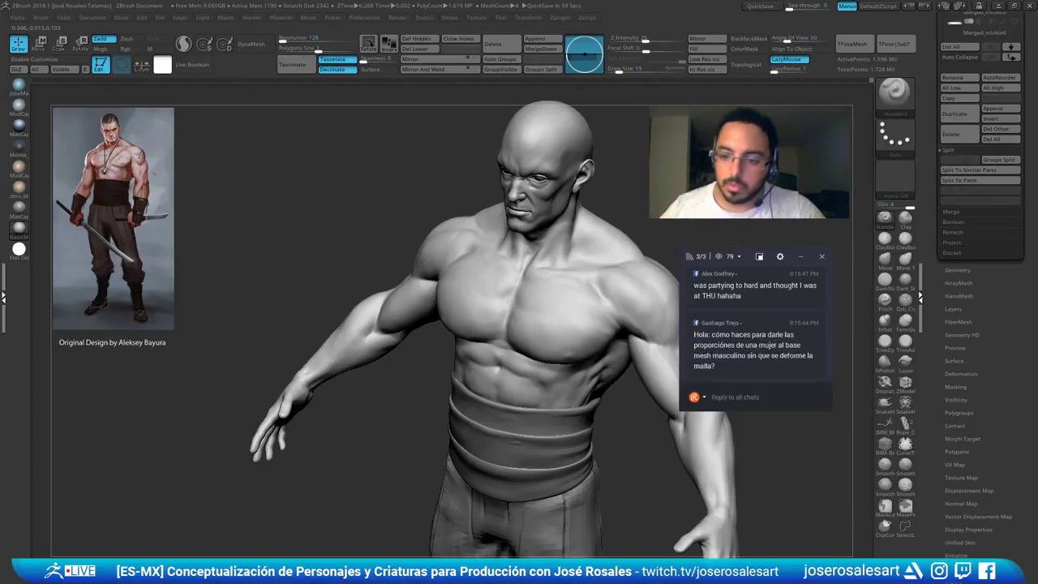
mouse_move(713, 359)
right_down()
mouse_move(666, 345)
mouse_move(673, 365)
mouse_move(630, 370)
right_up()
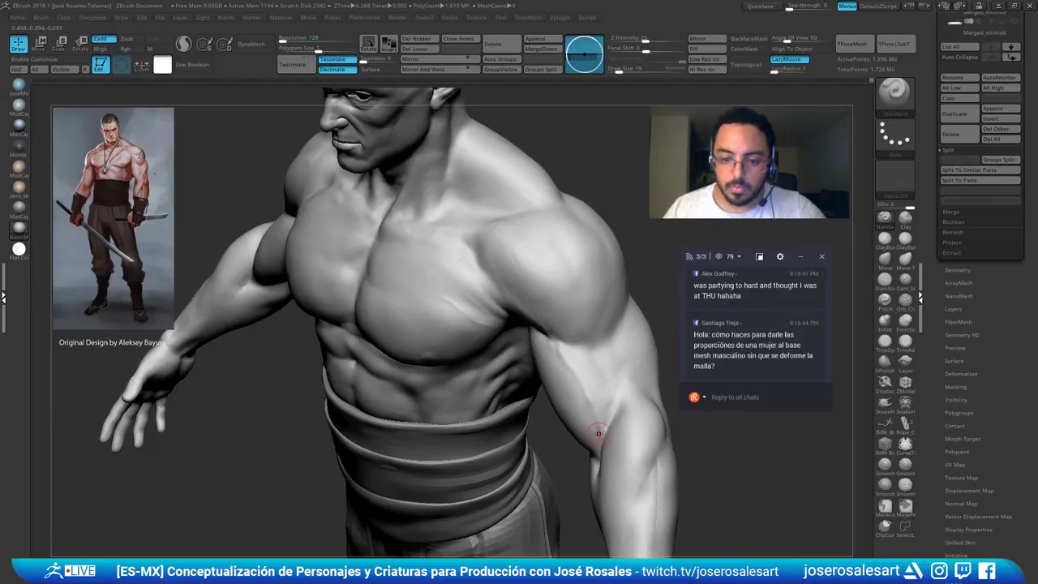
Build up the lower end of the biceps near the elbow with the ClayBuildup brush at a draw size of 73 and smooth it
right_drag(593, 422, 588, 396)
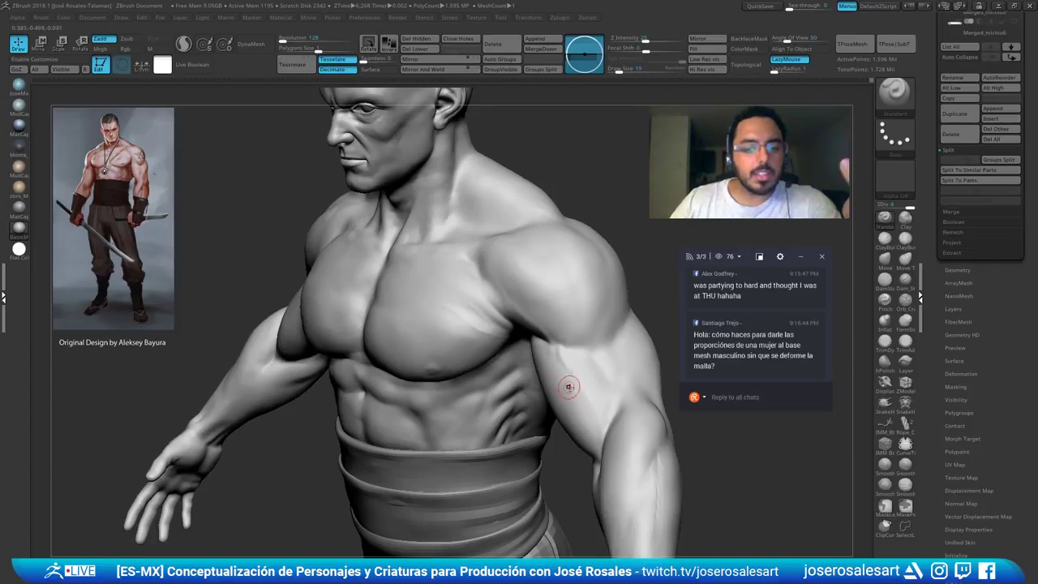
drag(570, 468, 609, 414)
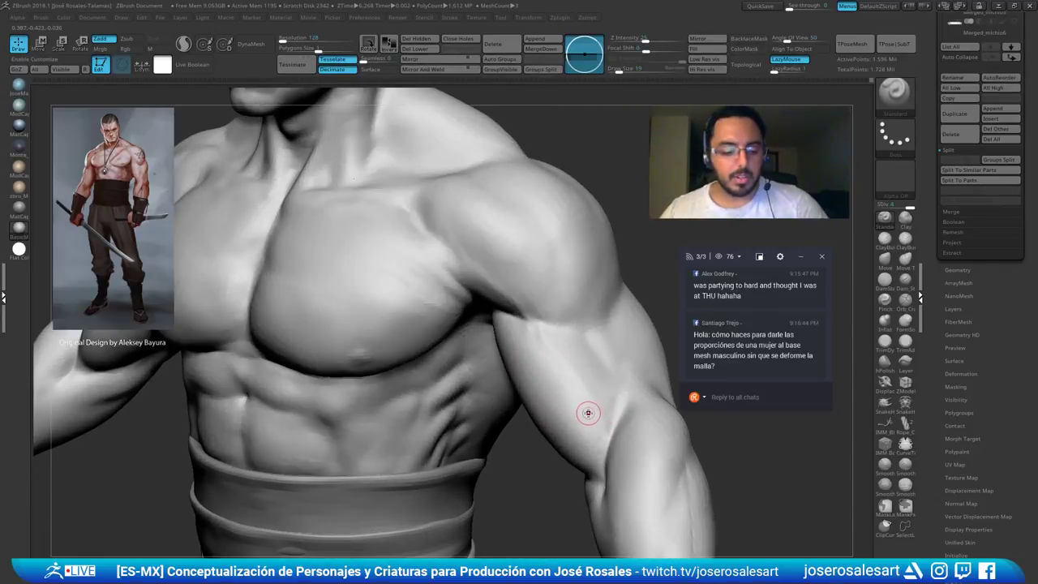
key(b)
key(c)
key(b)
mouse_move(585, 401)
right_down()
mouse_move(606, 391)
mouse_move(577, 400)
right_up()
key(s)
key(s)
drag(576, 400, 590, 402)
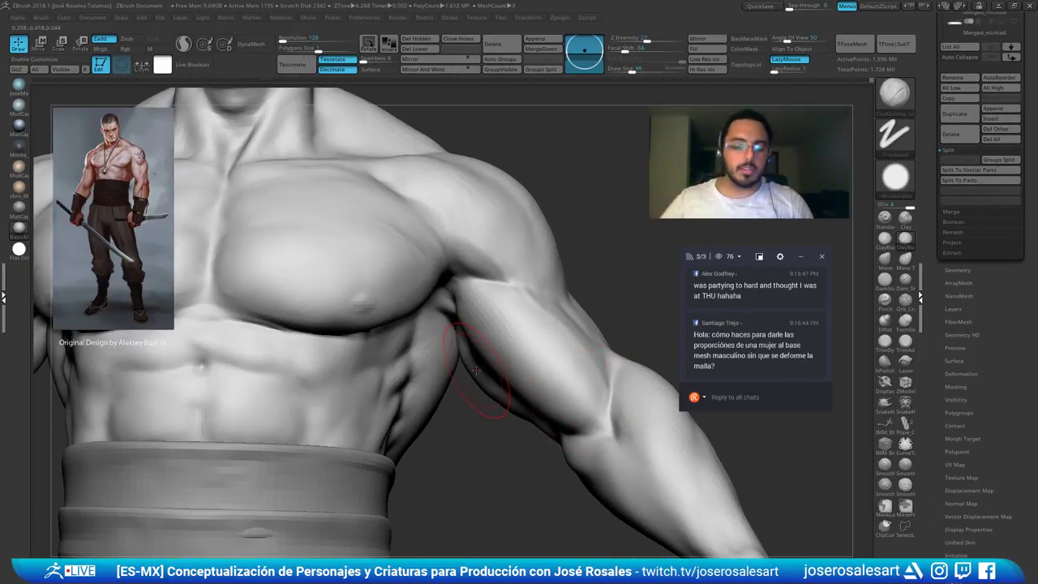
right_drag(589, 364, 610, 317)
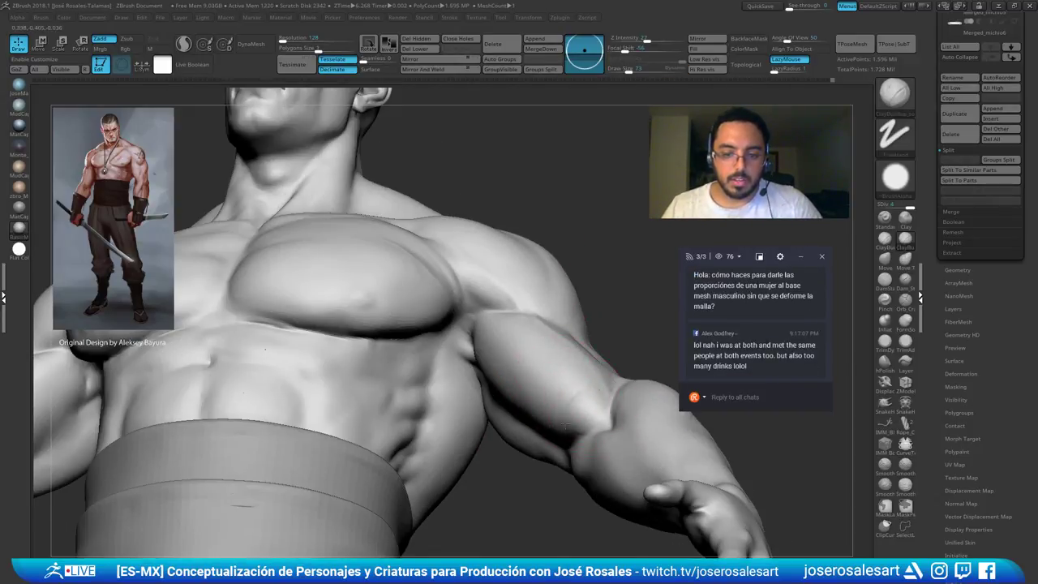
mouse_move(554, 403)
right_down()
mouse_move(522, 378)
mouse_move(606, 401)
right_up()
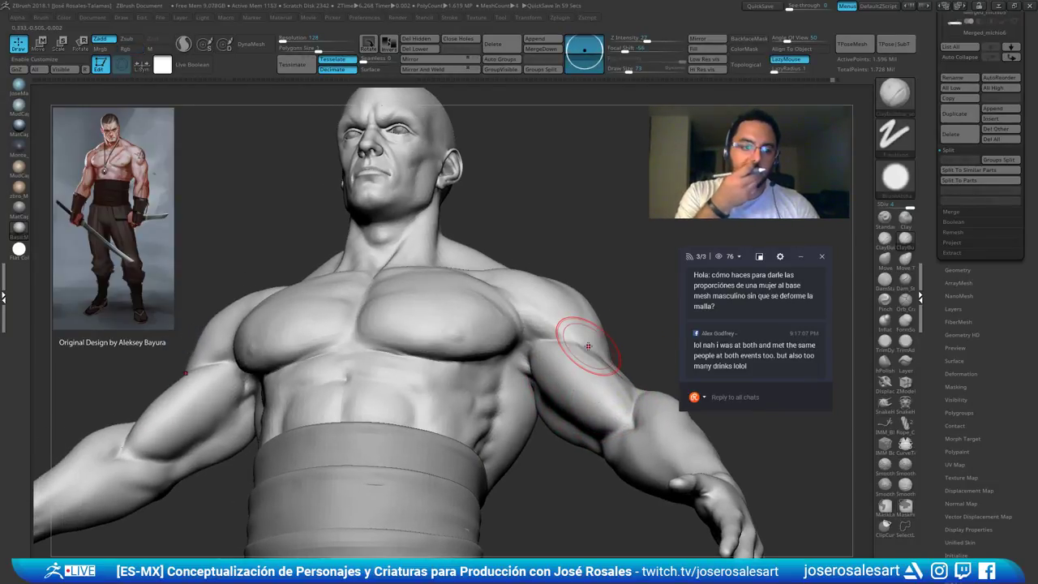
mouse_move(544, 438)
right_down()
mouse_move(612, 334)
mouse_move(618, 379)
right_up()
mouse_move(558, 368)
right_down()
mouse_move(579, 349)
mouse_move(604, 397)
mouse_move(582, 436)
mouse_move(594, 388)
mouse_move(563, 361)
mouse_move(567, 402)
right_up()
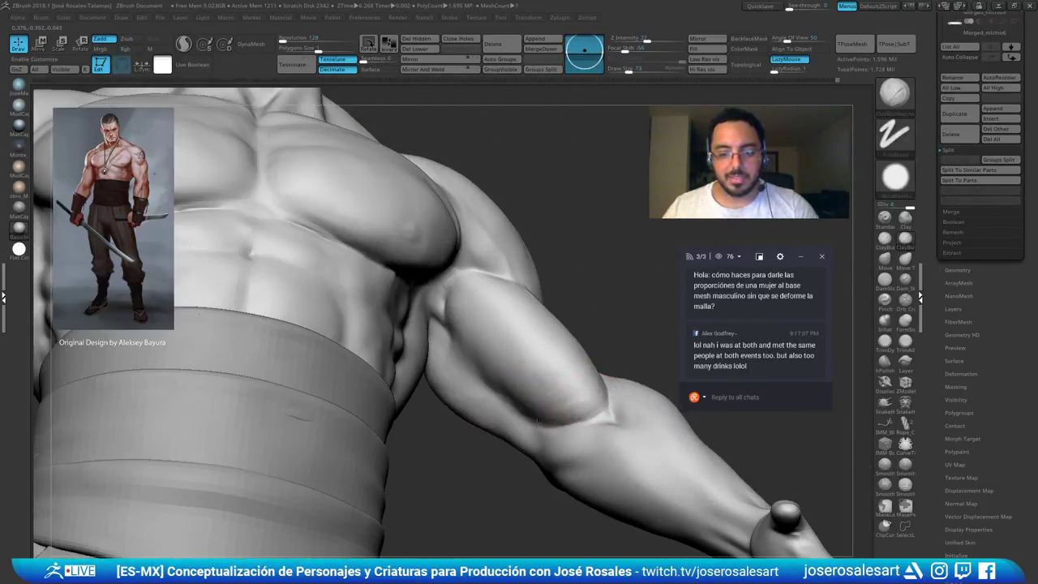
drag(545, 419, 564, 400)
mouse_move(585, 392)
right_down()
mouse_move(574, 388)
mouse_move(556, 321)
mouse_move(606, 328)
mouse_move(604, 381)
mouse_move(644, 387)
mouse_move(639, 322)
mouse_move(614, 300)
mouse_move(667, 297)
mouse_move(663, 365)
mouse_move(630, 368)
right_up()
shift+drag(610, 408, 613, 402)
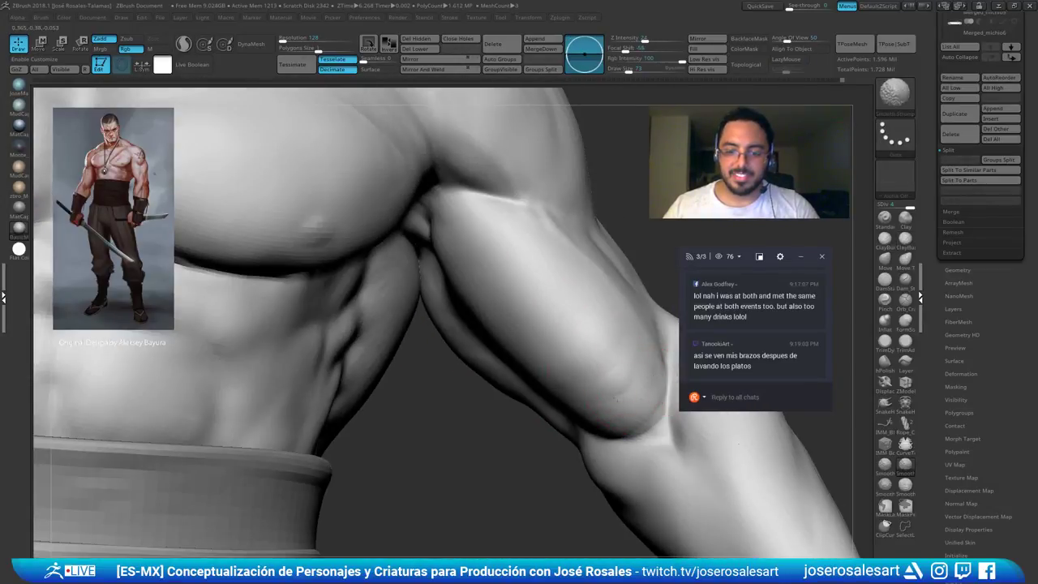
Switch to the Standard brush and set its draw size to 26 for detailing the lower biceps near the elbow
mouse_move(604, 400)
ctrl+right_down()
mouse_move(618, 322)
mouse_move(643, 284)
mouse_move(519, 336)
mouse_move(596, 329)
mouse_move(572, 362)
ctrl+right_up()
key(b)
key(s)
key(t)
key(s)
drag(568, 362, 562, 363)
right_drag(544, 363, 484, 377)
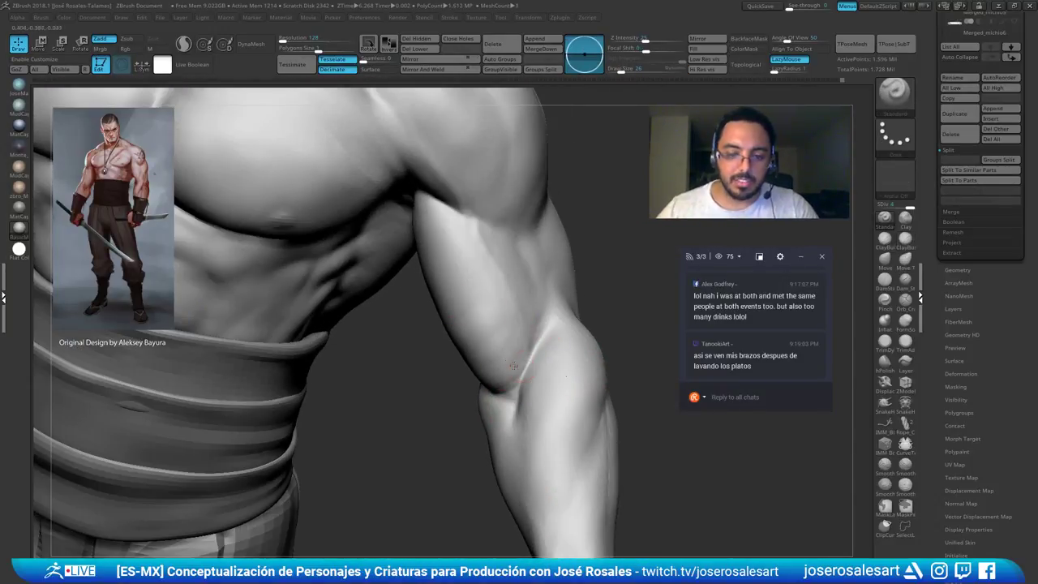
key(s)
drag(517, 357, 515, 358)
mouse_move(554, 353)
right_down()
mouse_move(513, 360)
mouse_move(434, 342)
mouse_move(516, 345)
right_up()
key(s)
drag(514, 349, 514, 347)
key(s)
key(s)
key(s)
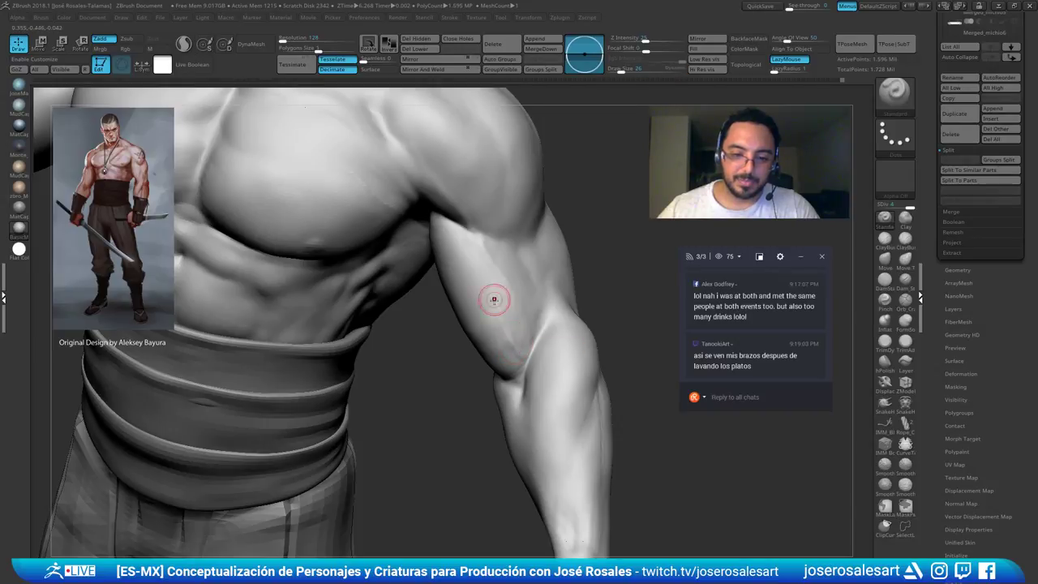
Draw a thin vein down the front of the biceps toward the elbow with the Standard brush and soften it
right_drag(496, 295, 497, 300)
drag(500, 275, 505, 324)
right_drag(487, 266, 499, 275)
shift+drag(498, 277, 507, 325)
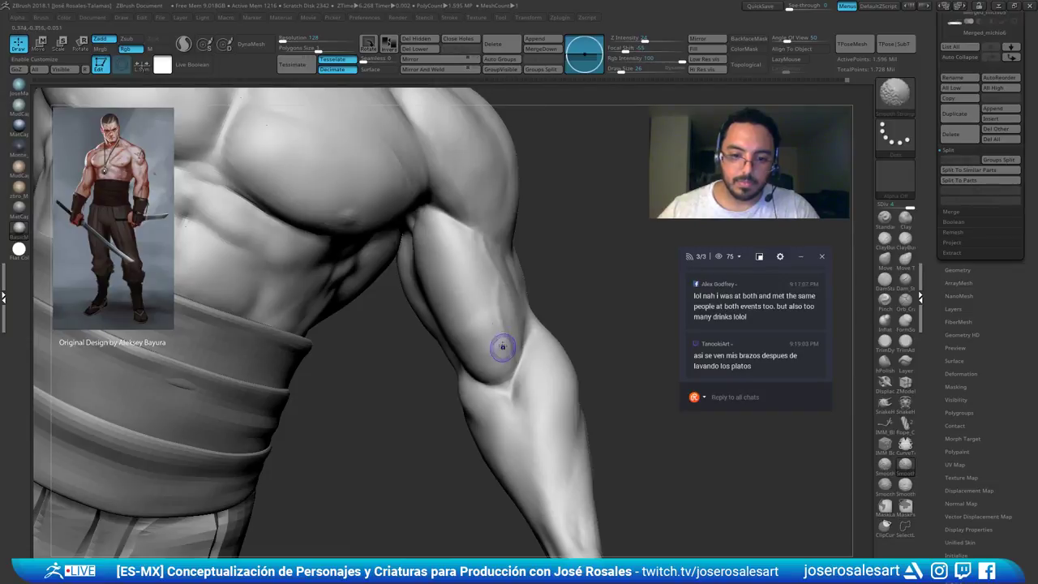
right_drag(502, 357, 498, 297)
mouse_move(499, 297)
shift+mouse_down()
mouse_move(499, 279)
mouse_move(506, 323)
shift+mouse_up()
mouse_move(543, 293)
right_down()
mouse_move(521, 330)
mouse_move(563, 248)
mouse_move(600, 259)
mouse_move(608, 271)
mouse_move(587, 278)
mouse_move(611, 292)
mouse_move(555, 274)
mouse_move(570, 280)
right_up()
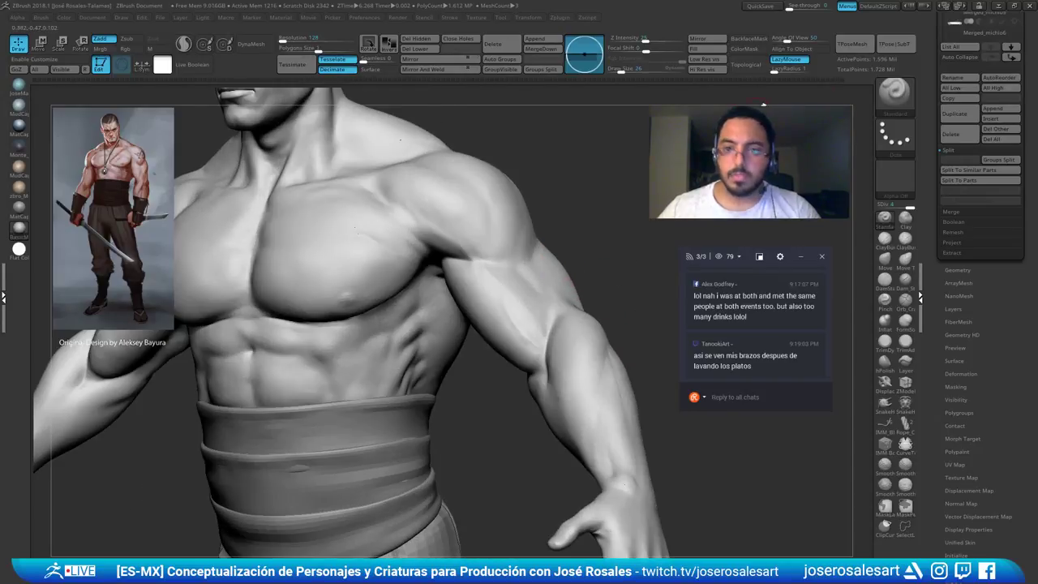
key(ctrl)
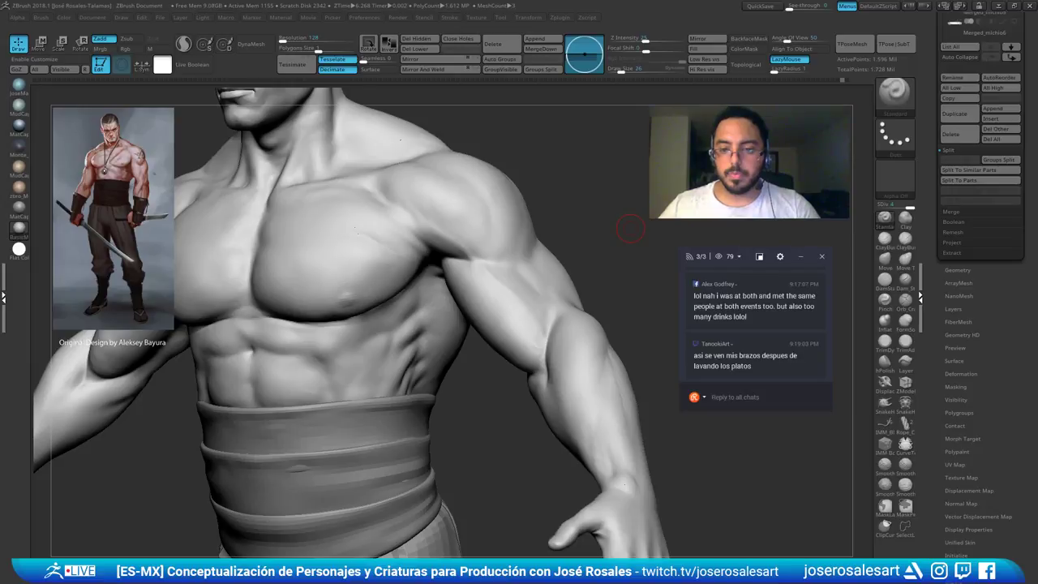
mouse_move(645, 231)
alt+mouse_down()
mouse_move(636, 300)
mouse_move(608, 332)
alt+mouse_up()
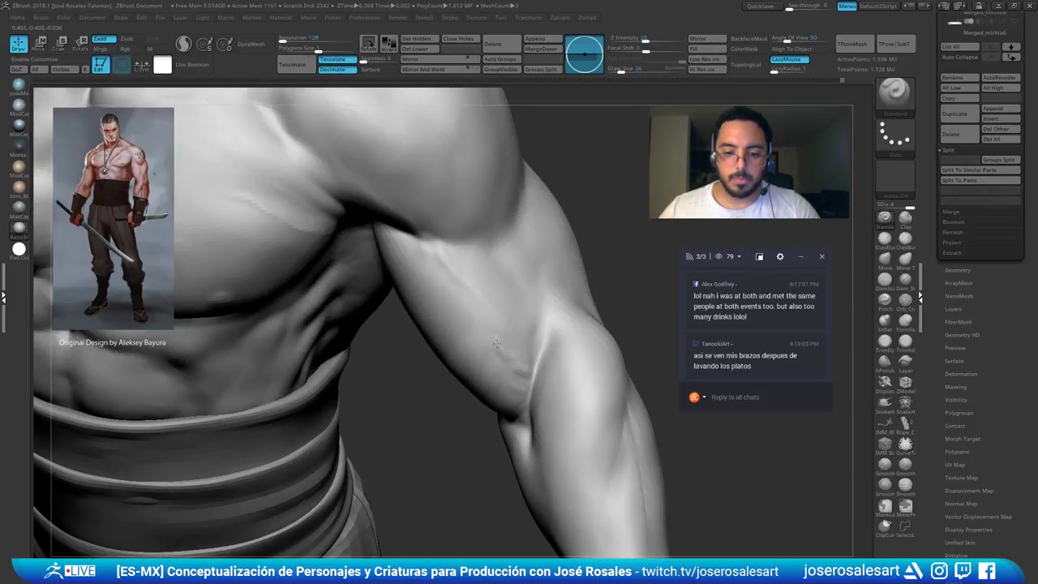
right_drag(475, 317, 467, 292)
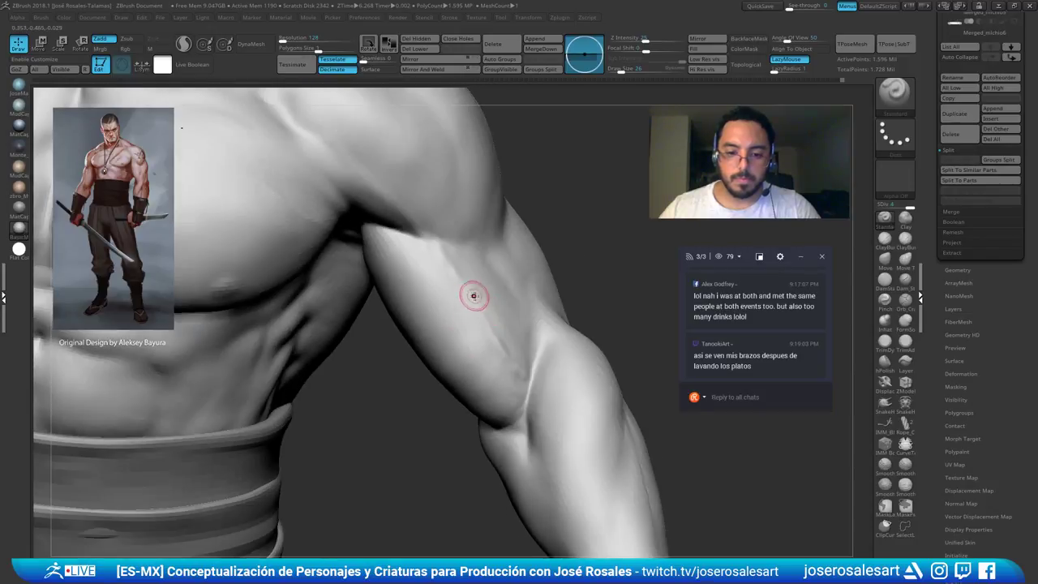
mouse_move(521, 375)
right_down()
mouse_move(527, 322)
mouse_move(560, 243)
mouse_move(660, 265)
mouse_move(580, 217)
right_up()
mouse_move(516, 296)
ctrl+right_down()
mouse_move(659, 294)
mouse_move(540, 260)
ctrl+right_up()
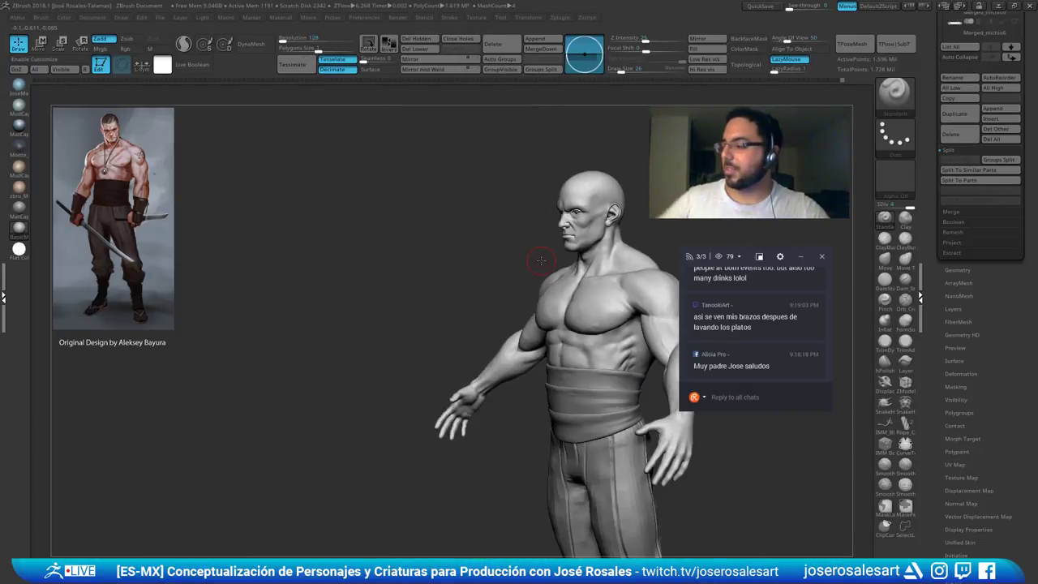
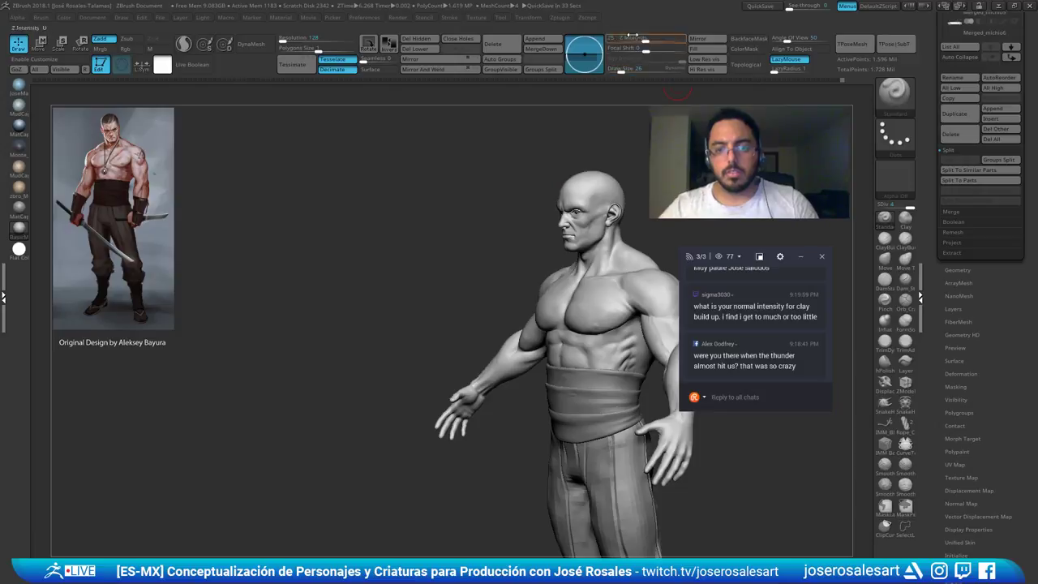
Switch to the ClayBuildup brush and set its draw size to 54 over the shoulder
mouse_move(629, 278)
alt+right_down()
mouse_move(519, 278)
mouse_move(554, 276)
mouse_move(519, 296)
mouse_move(539, 295)
alt+right_up()
key(b)
key(c)
key(b)
key(s)
drag(539, 296, 544, 296)
right_drag(546, 283, 491, 321)
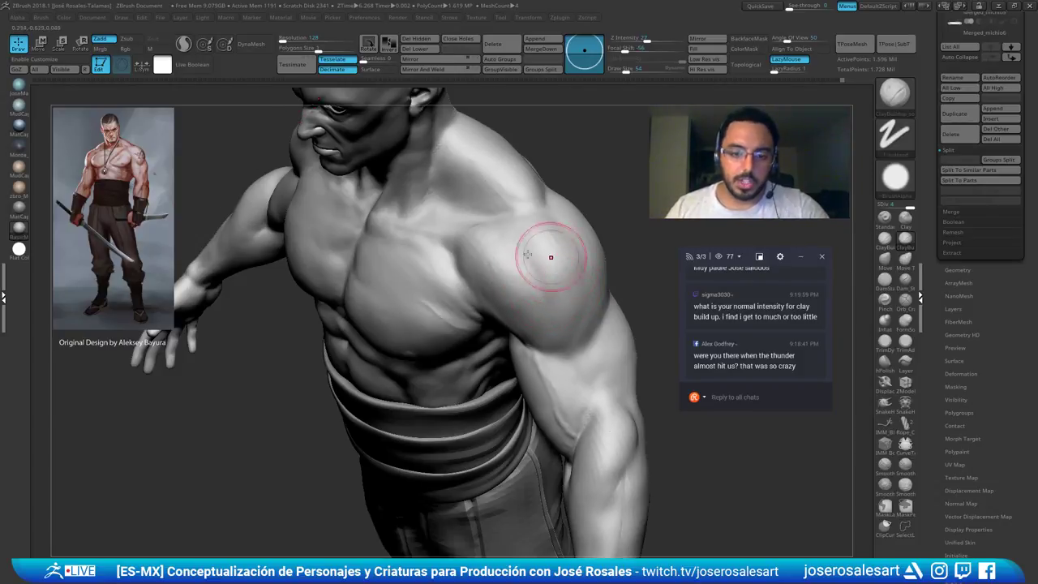
Turn the character to its back, close in on the rear deltoid and set the ClayBuildup draw size to 104
key(f)
right_drag(573, 274, 406, 243)
ctrl+right_drag(527, 251, 563, 295)
key(s)
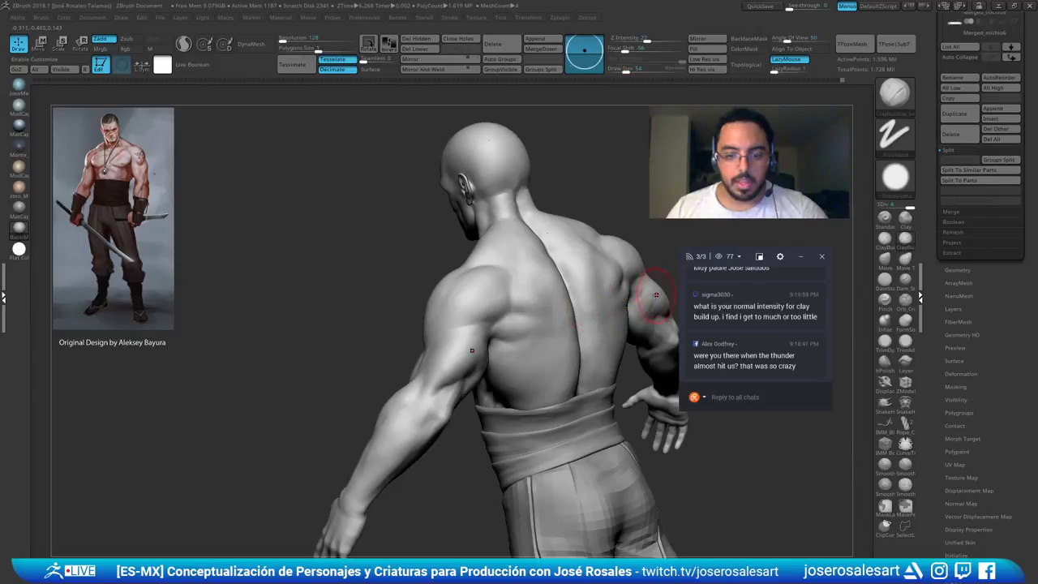
key(s)
drag(575, 316, 566, 317)
ctrl+right_drag(529, 279, 556, 315)
key(s)
drag(556, 316, 579, 312)
ctrl+right_drag(579, 312, 548, 291)
key(s)
drag(548, 290, 537, 290)
ctrl+right_drag(486, 264, 505, 289)
key(s)
drag(505, 289, 495, 284)
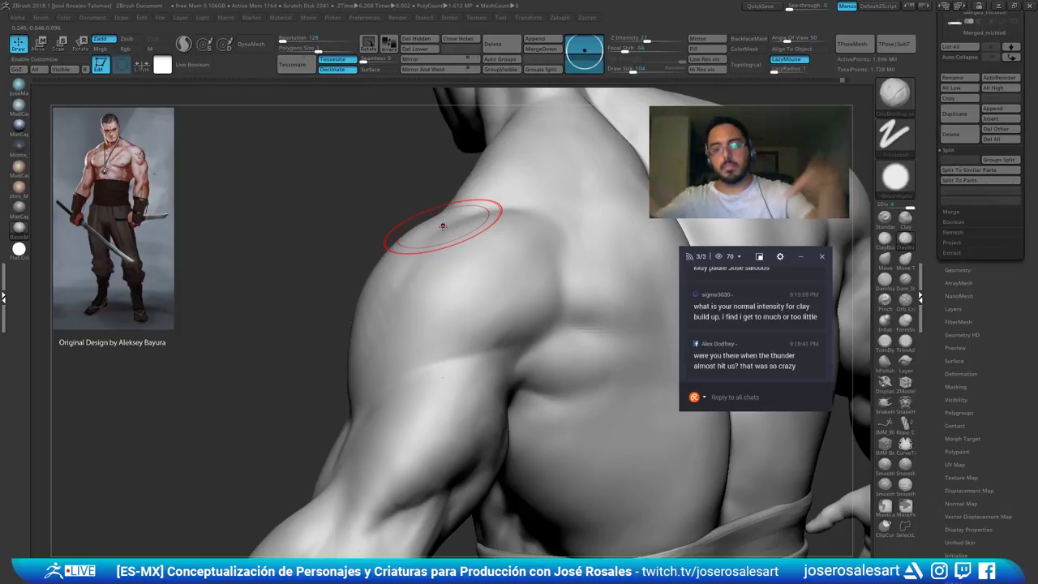
Try a larger ClayBuildup brush on the back of the shoulder and undo the last change
right_drag(356, 284, 426, 284)
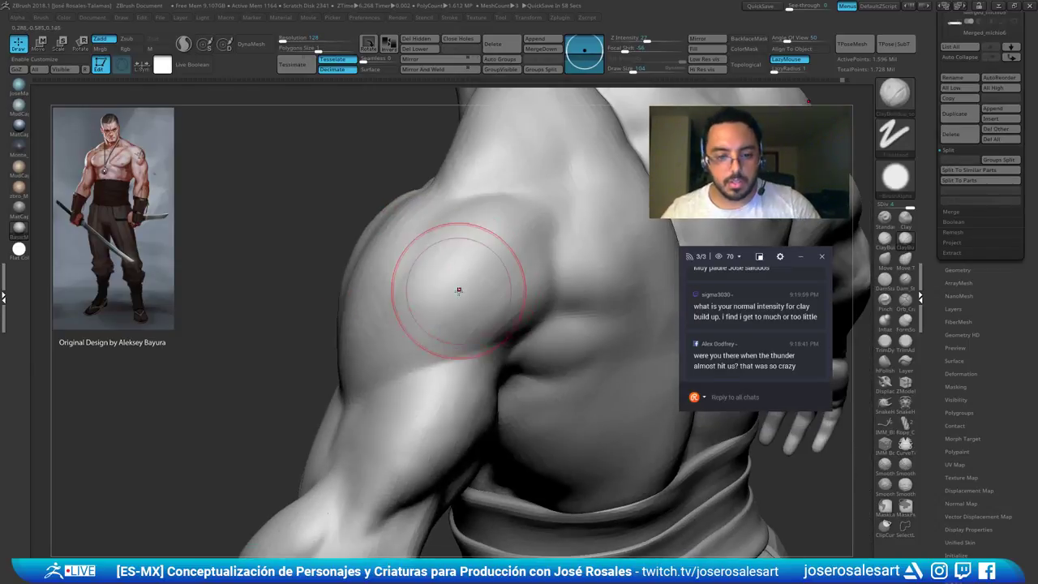
key(s)
mouse_move(453, 322)
mouse_down()
mouse_move(462, 322)
mouse_move(437, 326)
mouse_up()
key(ctrl)
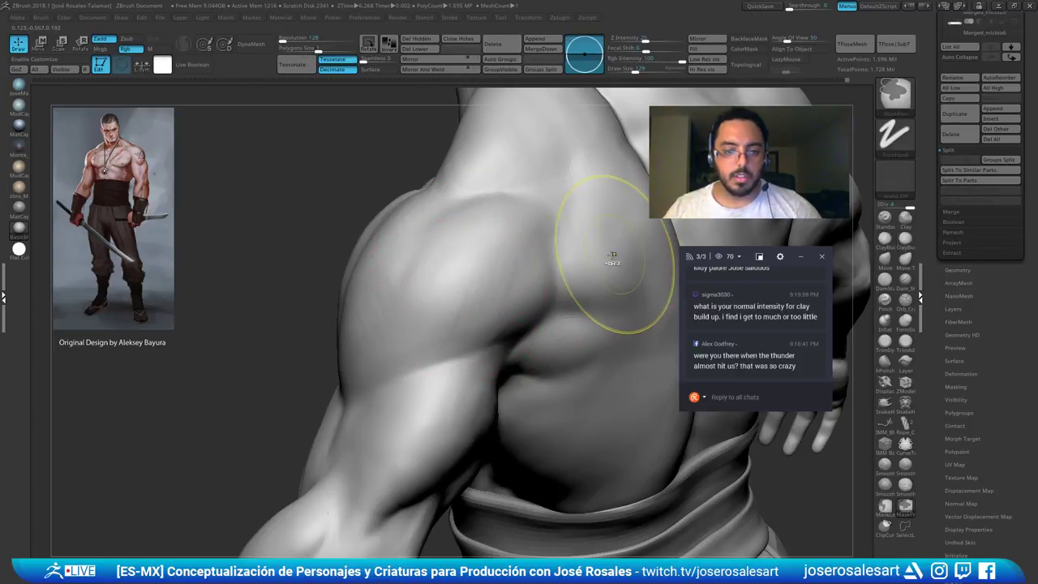
key(ctrl+z)
Try a ClayBuildup stroke down the rear deltoid at a draw size of 109 and undo it
key(s)
drag(512, 295, 505, 295)
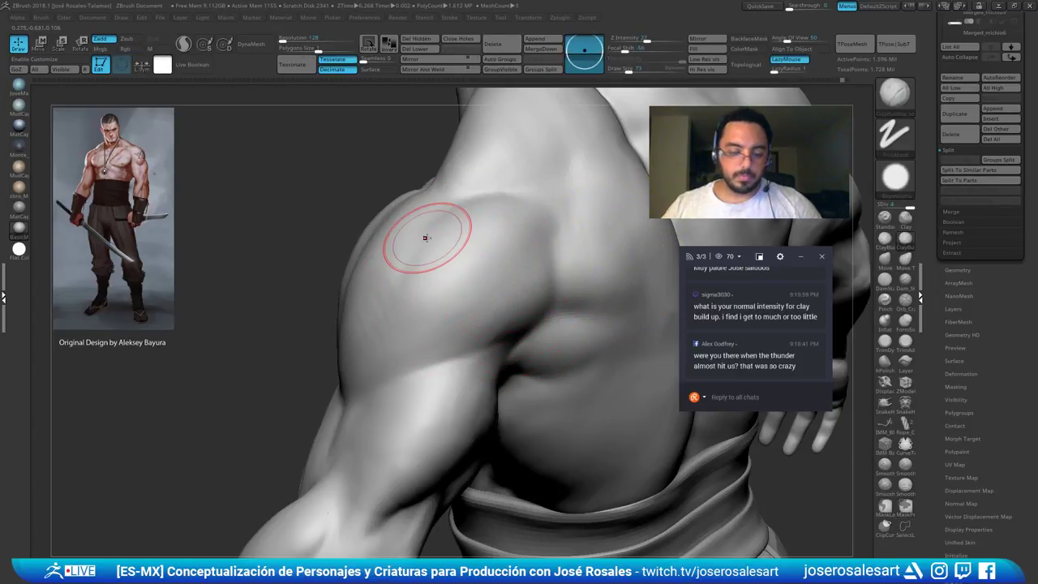
key(s)
drag(487, 259, 493, 258)
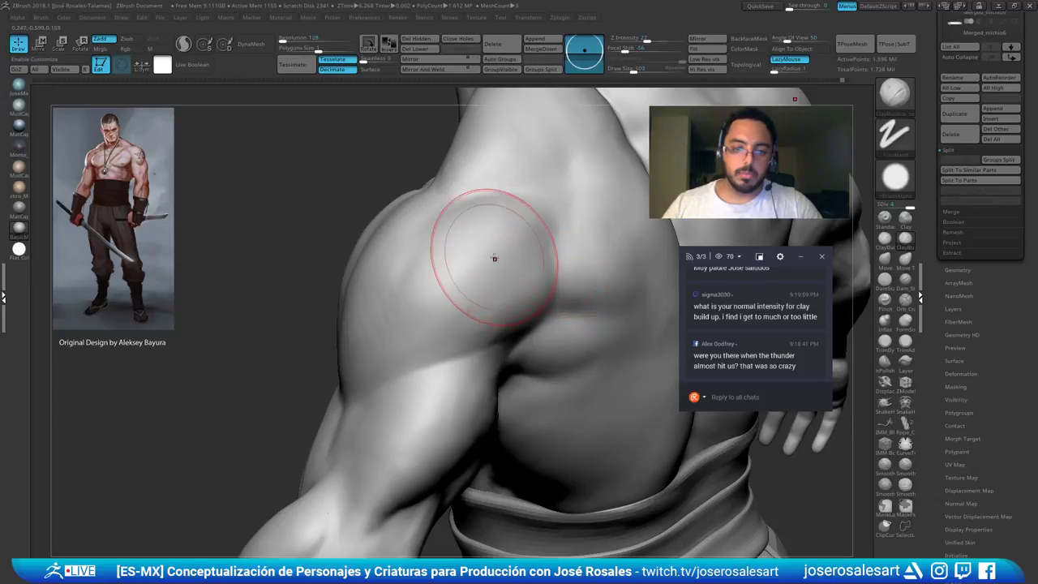
right_drag(492, 257, 492, 229)
drag(489, 229, 452, 283)
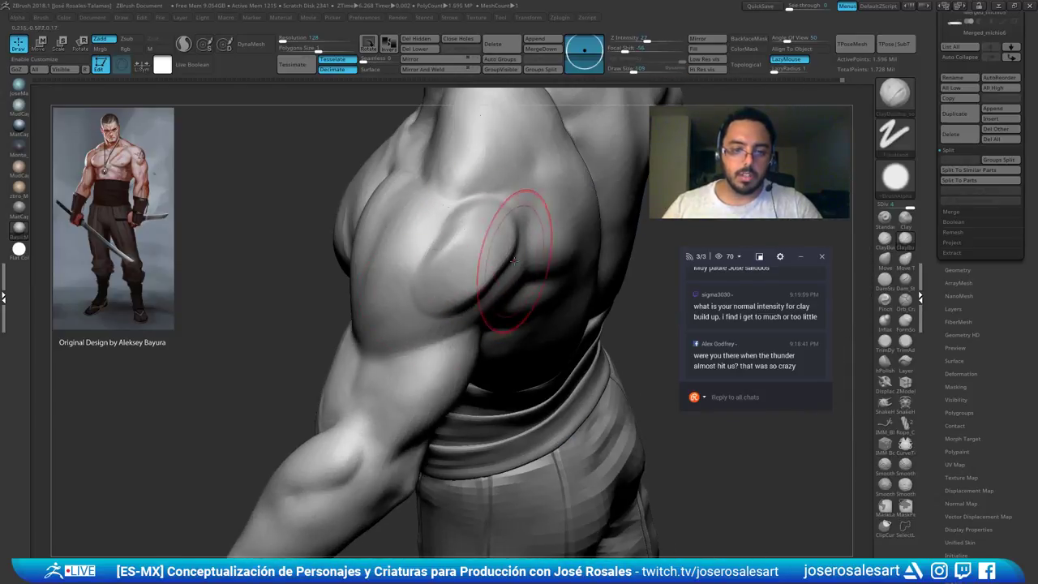
key(ctrl)
key(ctrl+z)
Try the square-alpha ClayBuildup brush across the deltoid at a draw size of 62 and undo the strokes
key(s)
drag(583, 255, 567, 254)
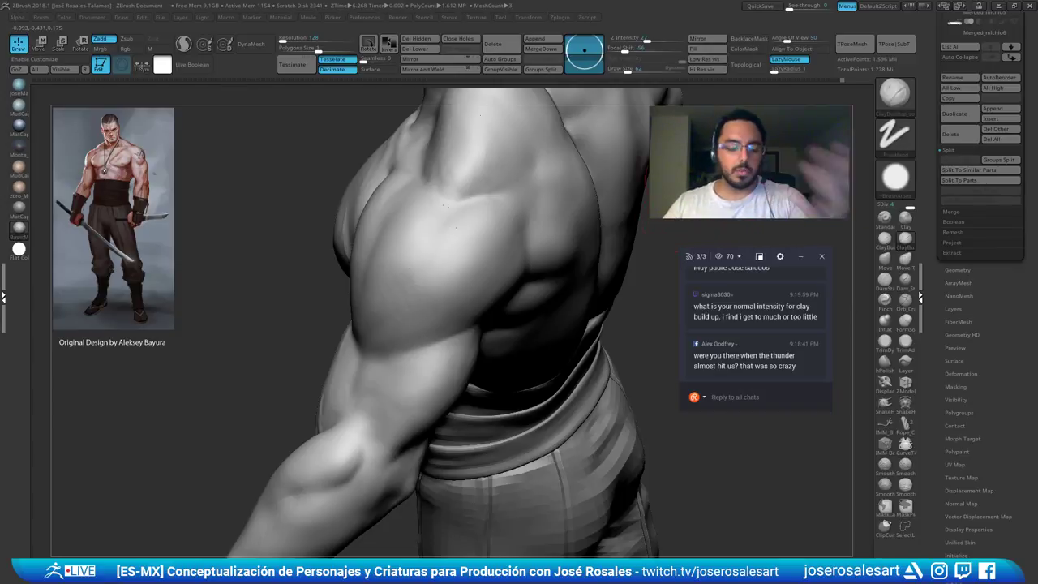
click(884, 240)
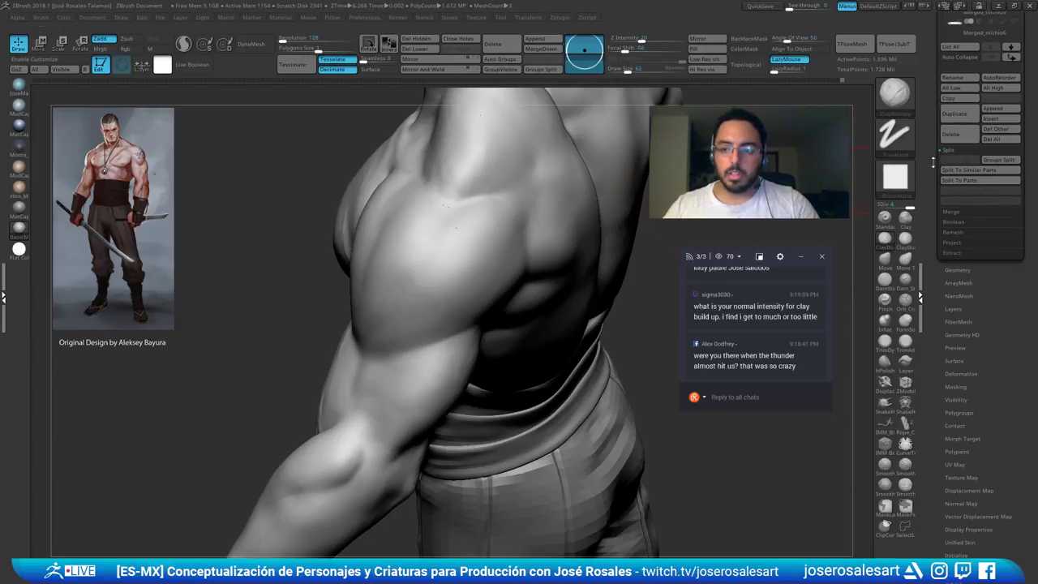
mouse_move(492, 229)
mouse_down()
mouse_move(431, 303)
mouse_move(436, 316)
mouse_up()
right_drag(445, 317, 514, 280)
key(ctrl+z)
key(ctrl+z)
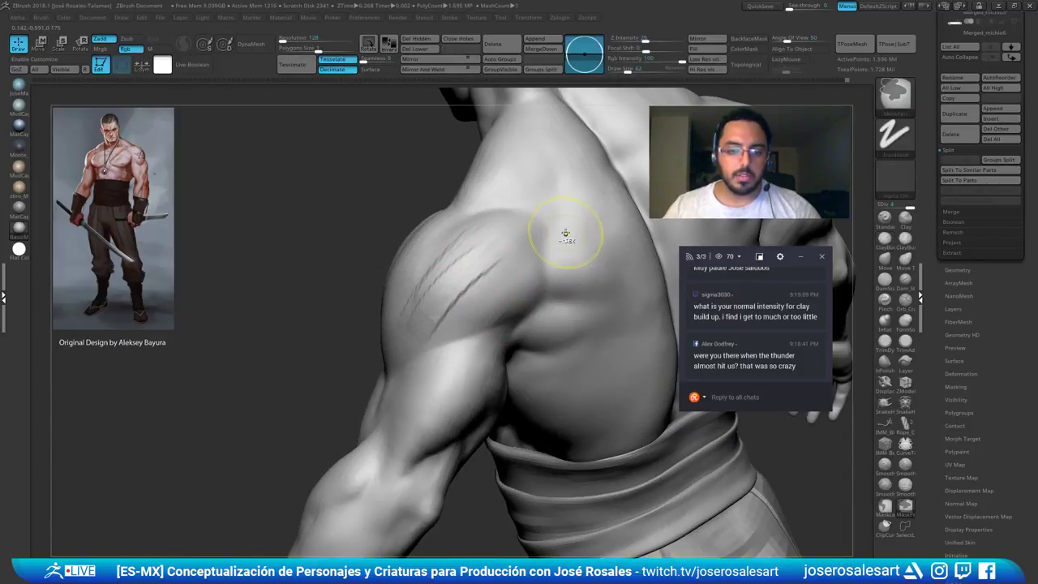
Switch back to the ClayBuildup brush with the soft round alpha and check the deltoid from the side
click(904, 240)
right_drag(467, 275, 484, 258)
right_drag(562, 264, 505, 270)
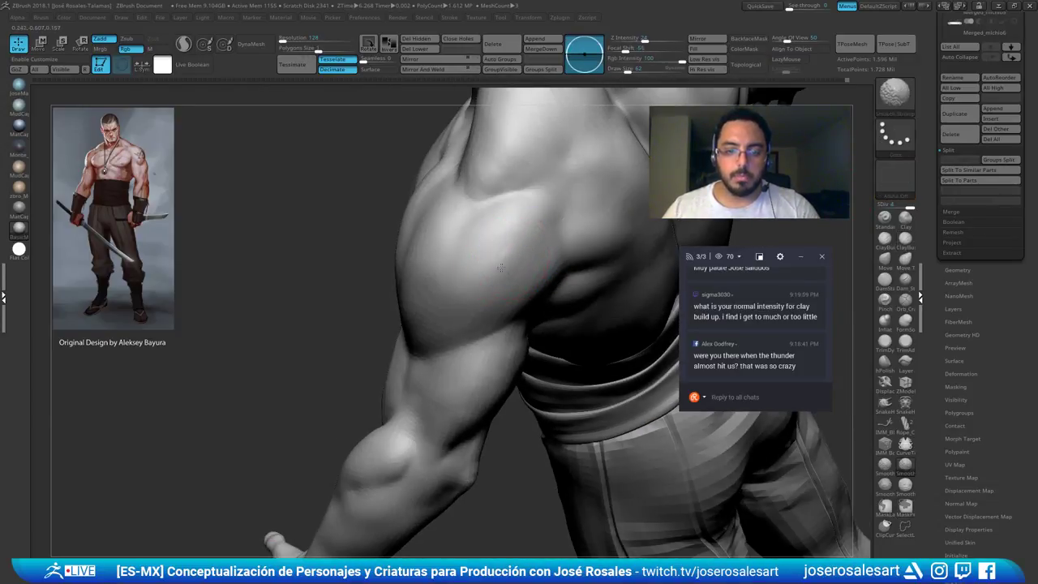
key(shift+z)
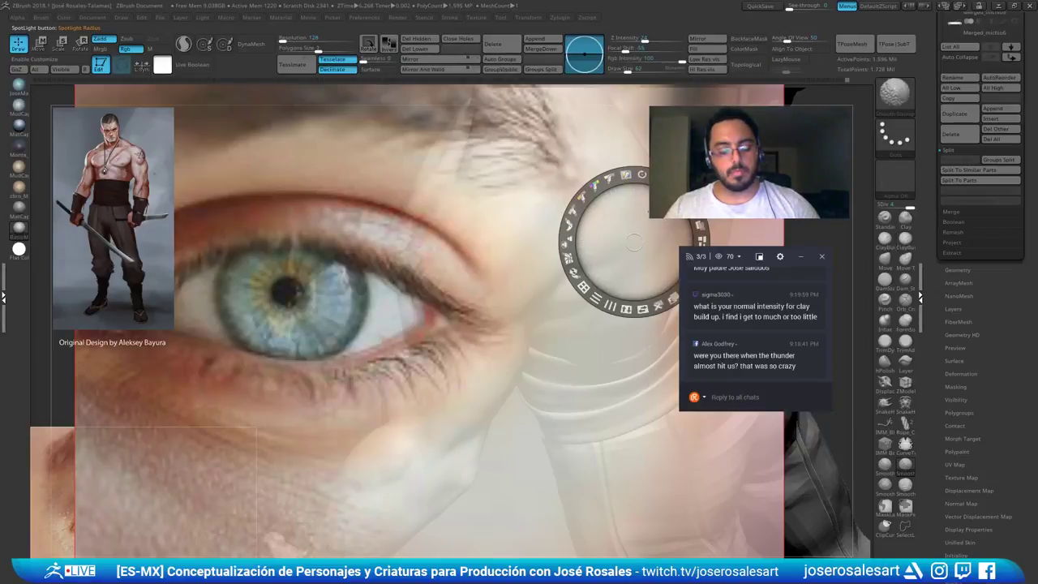
key(shift+z)
alt+right_drag(553, 192, 638, 240)
mouse_move(638, 240)
ctrl+right_down()
mouse_move(643, 253)
mouse_move(580, 254)
ctrl+right_up()
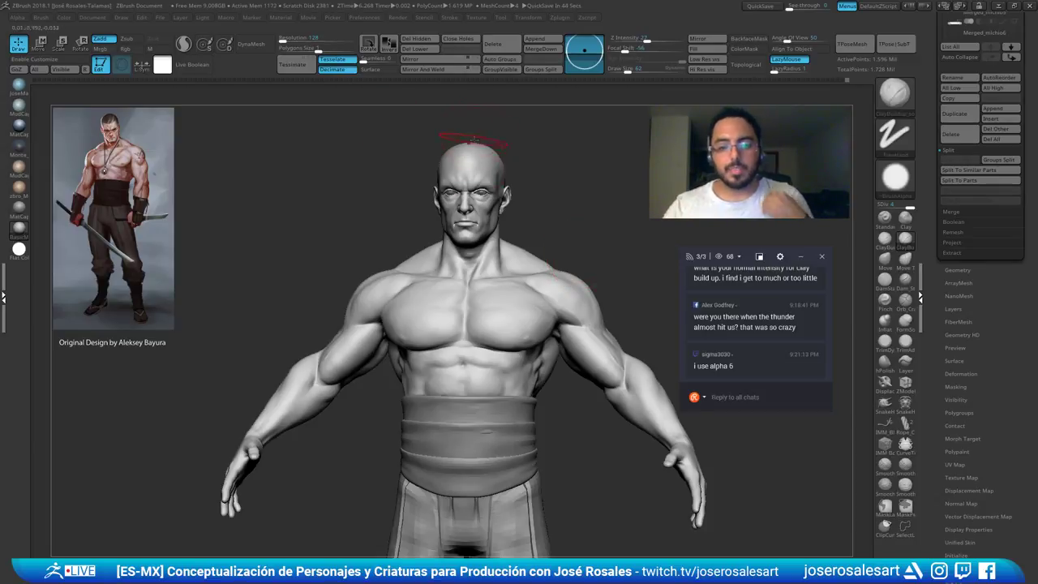
Set the ClayBuildup draw size to 42, refine the inner lower pectorals beside the sternum and smooth them
mouse_move(530, 308)
right_down()
mouse_move(510, 328)
mouse_move(560, 325)
right_up()
right_drag(348, 328, 407, 343)
key(s)
drag(424, 340, 420, 340)
mouse_move(389, 338)
right_down()
mouse_move(424, 341)
mouse_move(359, 294)
right_up()
ctrl+right_drag(339, 217, 491, 302)
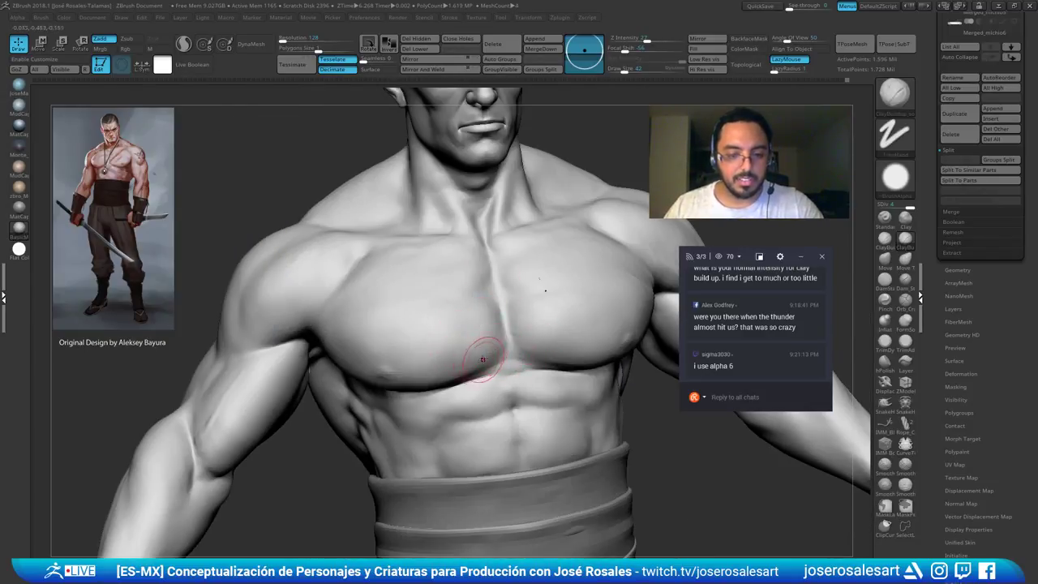
mouse_move(490, 348)
right_down()
mouse_move(504, 342)
mouse_move(480, 355)
right_up()
key(shift)
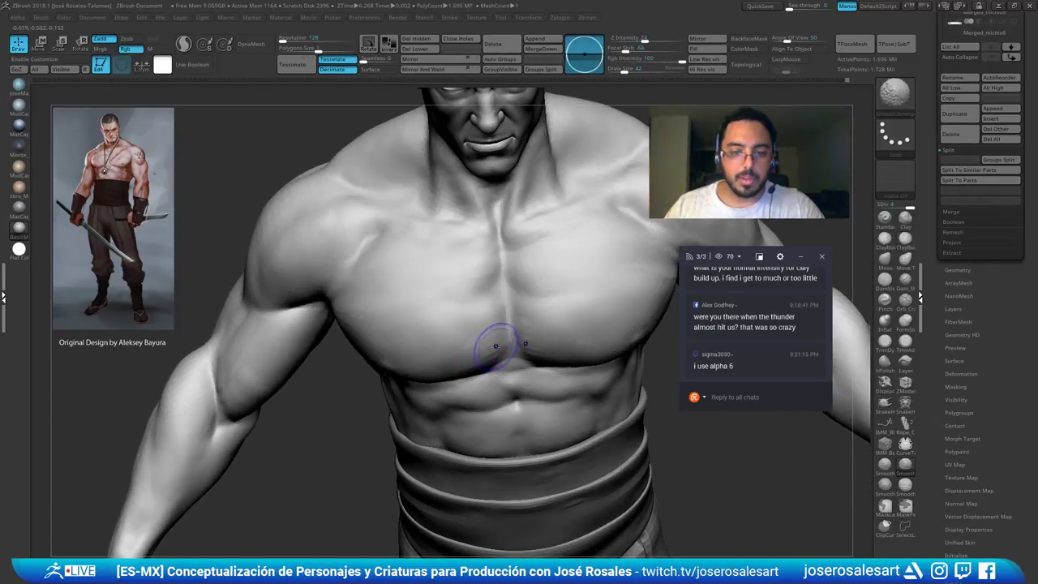
shift+drag(497, 354, 513, 342)
right_drag(535, 320, 518, 286)
mouse_move(503, 359)
right_down()
mouse_move(502, 374)
mouse_move(486, 371)
right_up()
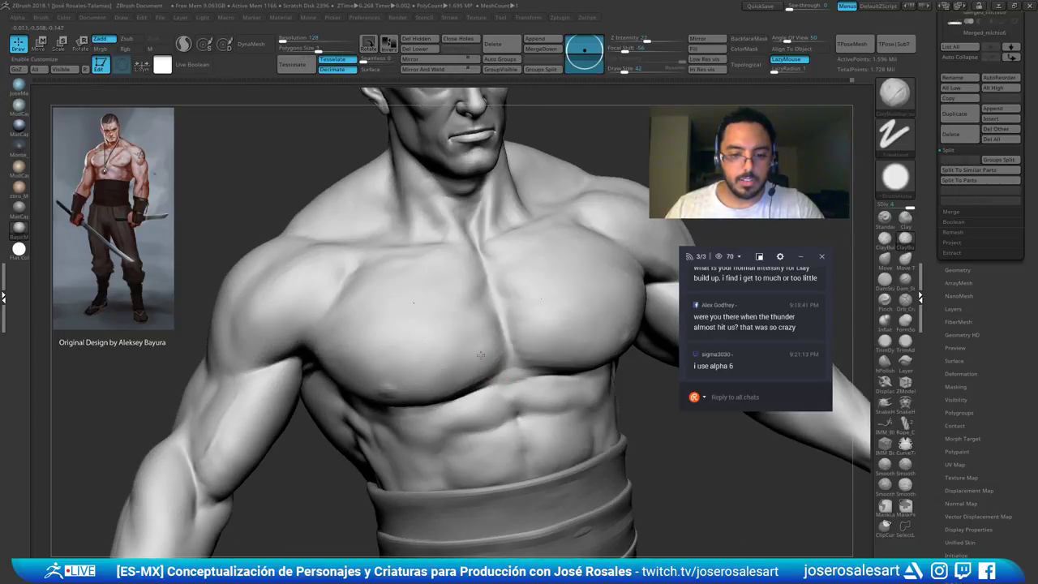
shift+drag(478, 361, 486, 348)
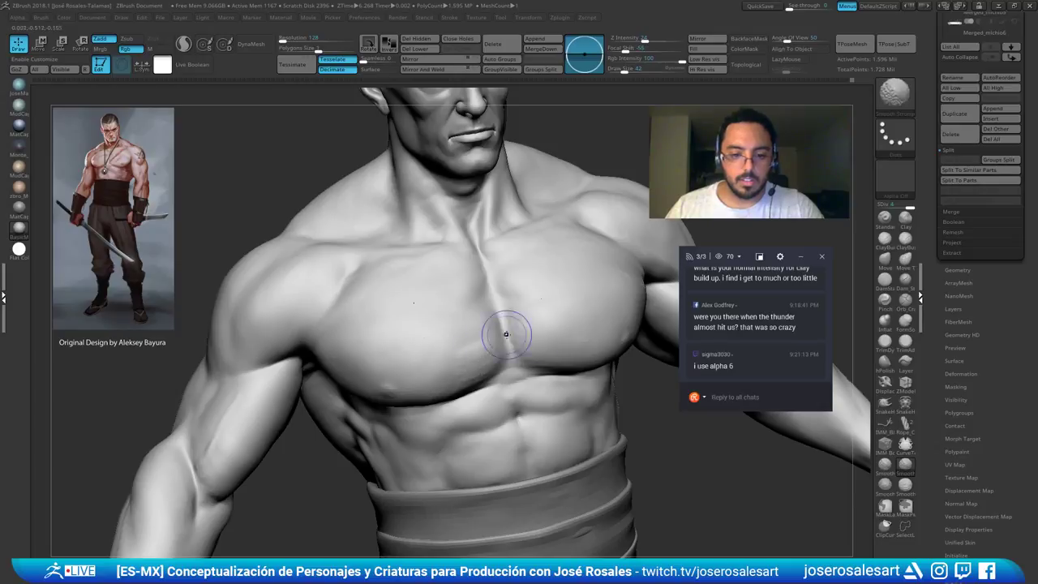
Build up the pectoral with ClayBuildup strokes running from the sternum outward and along its lower part
right_drag(519, 328, 504, 353)
mouse_move(544, 340)
mouse_down()
mouse_move(568, 334)
mouse_move(548, 336)
mouse_move(572, 351)
mouse_move(537, 349)
mouse_move(589, 303)
mouse_up()
mouse_move(589, 303)
right_down()
mouse_move(551, 329)
mouse_move(559, 362)
right_up()
drag(540, 365, 619, 352)
mouse_move(618, 352)
ctrl+right_down()
mouse_move(546, 320)
mouse_move(596, 284)
mouse_move(613, 313)
ctrl+right_up()
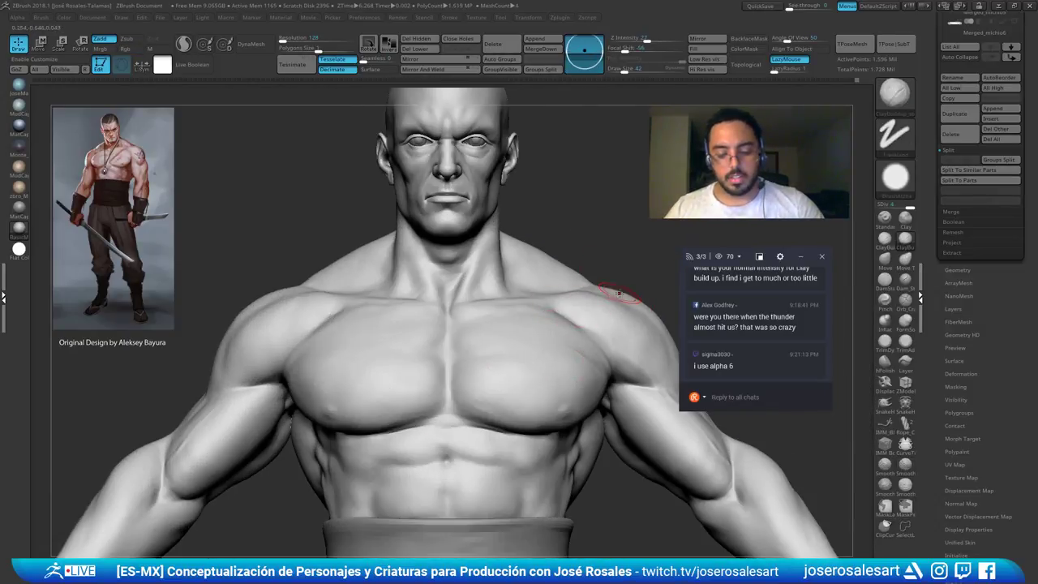
Look up Alpha 06 among the brush alphas and examine the torso, shoulders and chest from several angles
click(883, 177)
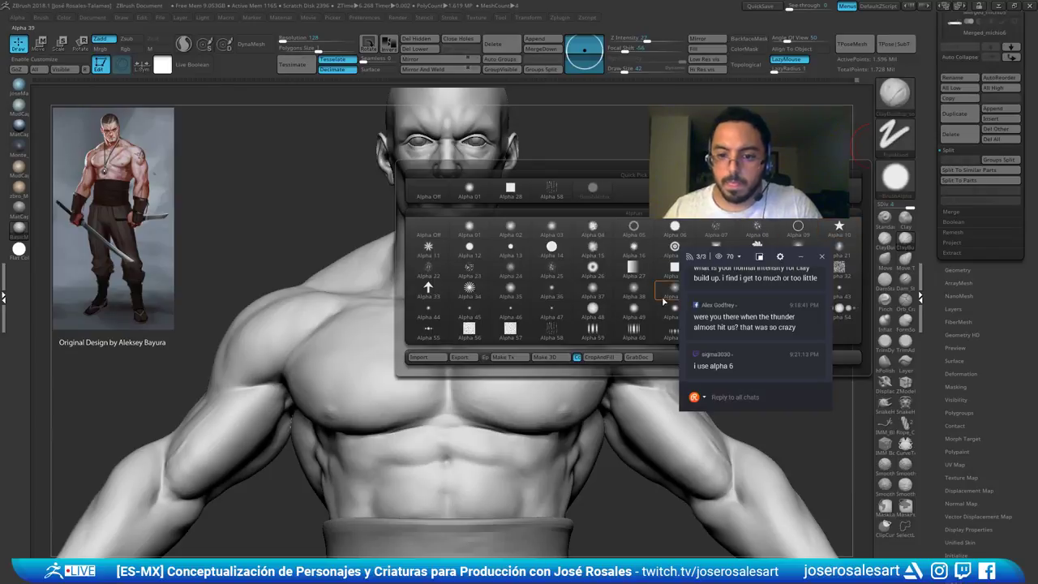
mouse_move(685, 237)
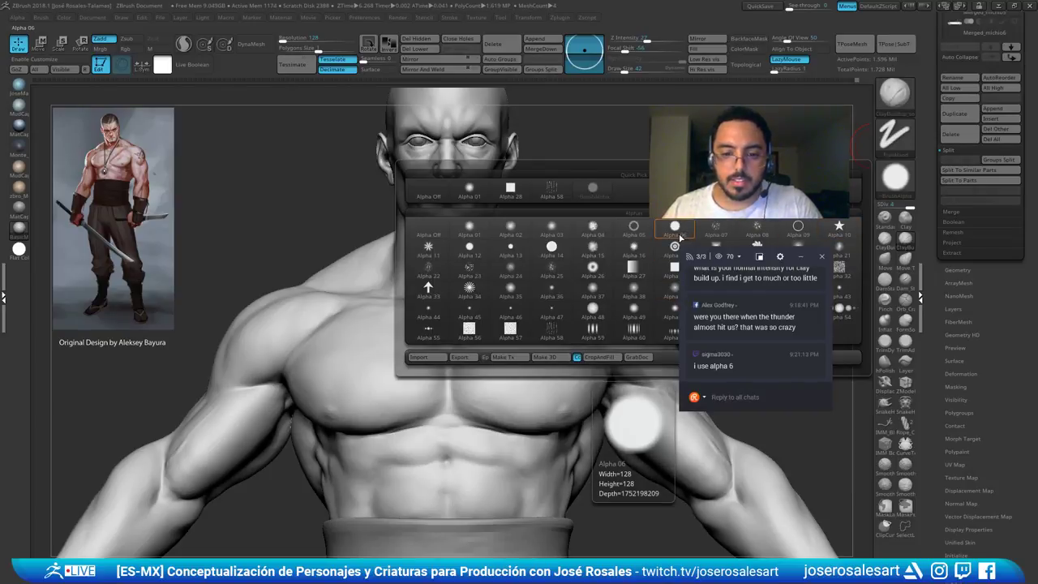
mouse_move(624, 243)
right_down()
mouse_move(531, 284)
mouse_move(547, 279)
mouse_move(560, 297)
mouse_move(592, 293)
mouse_move(626, 312)
mouse_move(584, 295)
mouse_move(586, 306)
right_up()
shift+drag(586, 303, 584, 289)
mouse_move(585, 291)
right_down()
mouse_move(650, 301)
mouse_move(610, 313)
mouse_move(660, 290)
mouse_move(670, 297)
right_up()
mouse_move(670, 297)
ctrl+right_down()
mouse_move(600, 293)
mouse_move(494, 243)
ctrl+right_up()
right_drag(495, 243, 539, 254)
right_drag(438, 316, 401, 318)
mouse_move(458, 283)
right_down()
mouse_move(444, 306)
mouse_move(447, 276)
mouse_move(410, 280)
mouse_move(434, 285)
right_up()
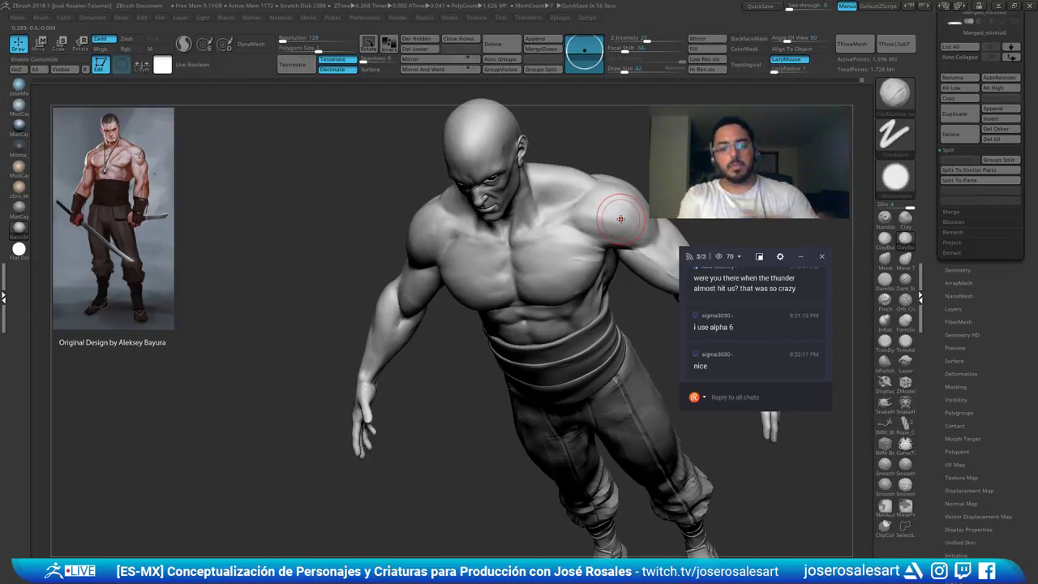
right_drag(620, 220, 585, 194)
mouse_move(587, 272)
ctrl+right_down()
mouse_move(597, 341)
mouse_move(610, 292)
ctrl+right_up()
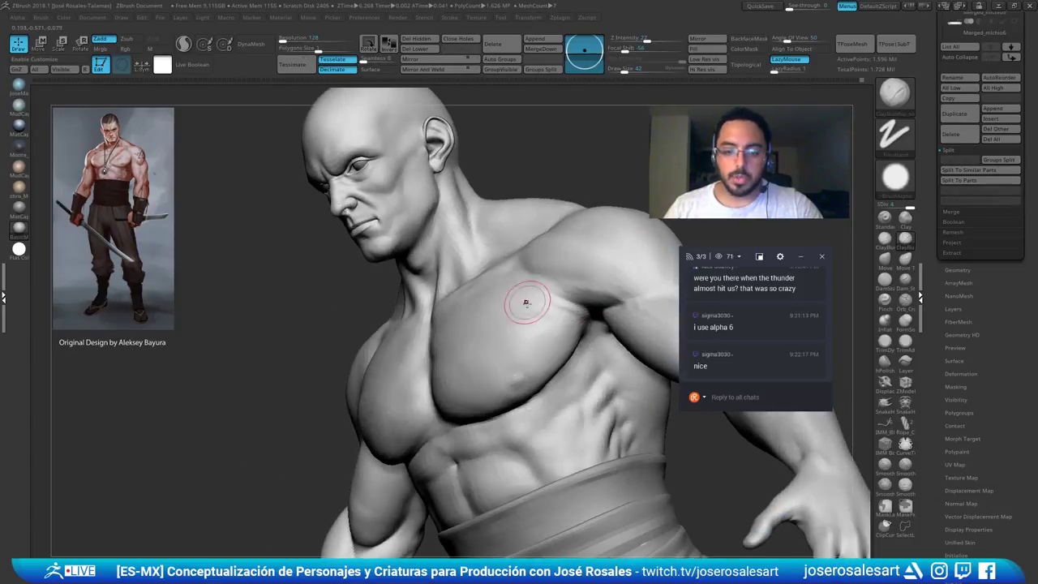
Carve the crease between the deltoid and pectoral toward the armpit with the DamStandard brush at a draw size of 30
key(b)
key(d)
key(s)
key(s)
drag(568, 340, 559, 340)
mouse_move(559, 340)
right_down()
mouse_move(545, 290)
mouse_move(667, 326)
mouse_move(531, 305)
mouse_move(520, 328)
mouse_move(425, 317)
right_up()
key(bracketright)
key(bracketright)
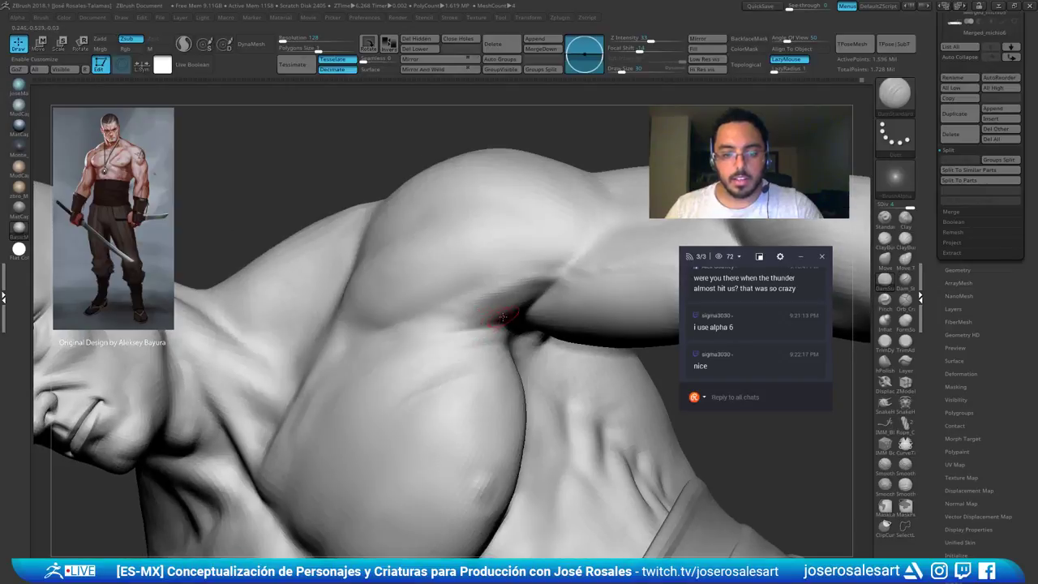
mouse_move(498, 315)
mouse_down()
mouse_move(434, 325)
mouse_move(441, 327)
mouse_up()
right_drag(473, 326, 480, 308)
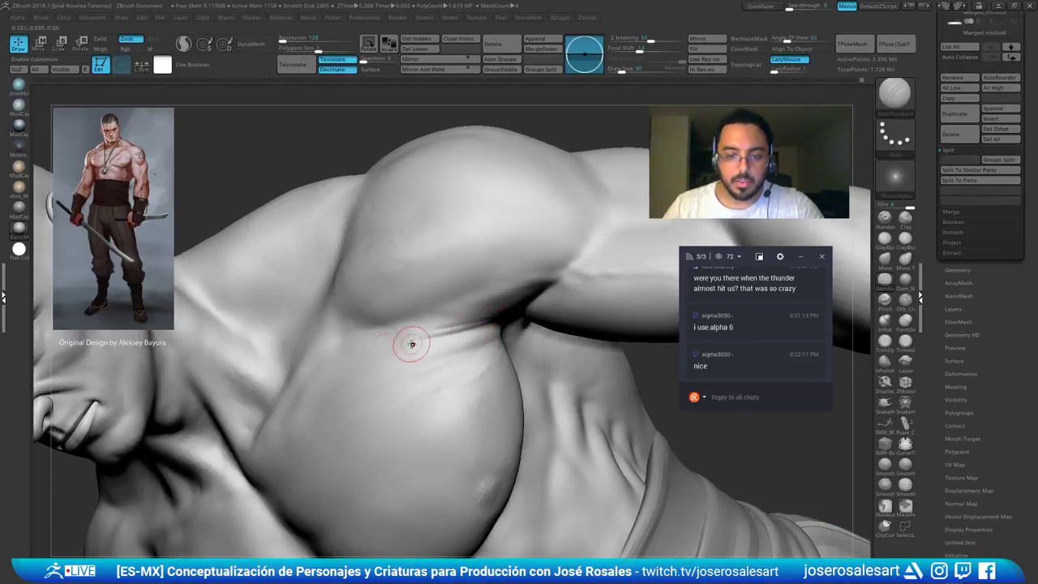
right_drag(412, 343, 456, 324)
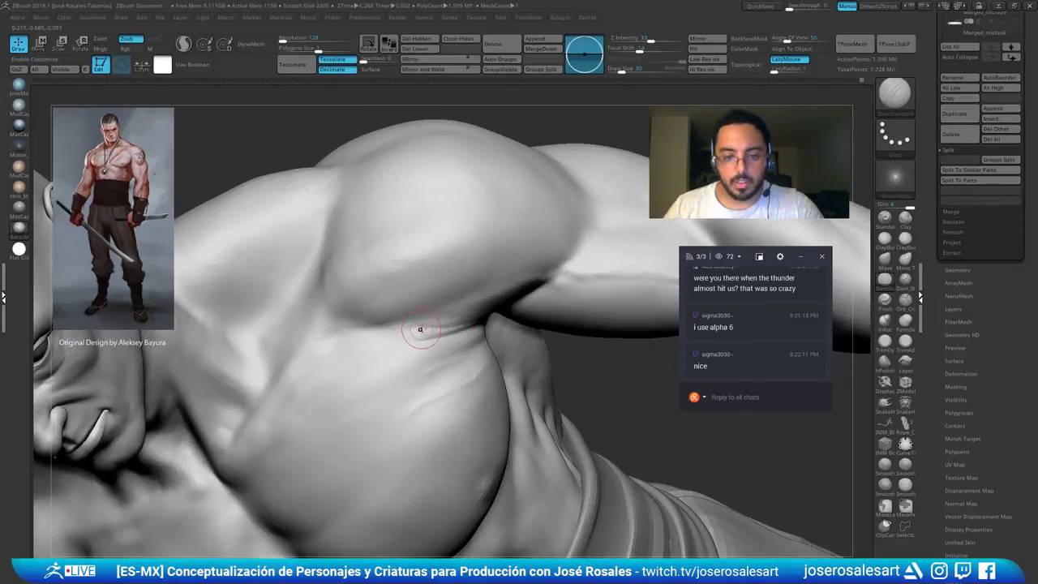
right_drag(410, 334, 451, 319)
mouse_move(518, 315)
right_down()
mouse_move(486, 340)
mouse_move(376, 387)
mouse_move(401, 380)
mouse_move(393, 363)
right_up()
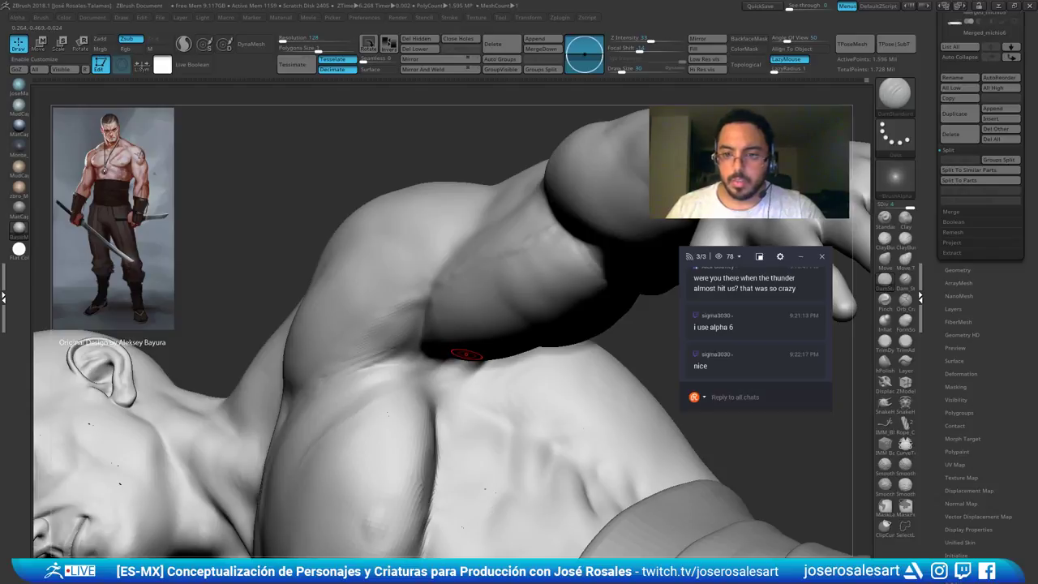
mouse_move(464, 354)
right_down()
mouse_move(441, 320)
mouse_move(390, 287)
mouse_move(347, 283)
mouse_move(357, 336)
mouse_move(380, 348)
mouse_move(376, 356)
mouse_move(381, 336)
mouse_move(420, 343)
mouse_move(394, 341)
mouse_move(420, 333)
mouse_move(427, 360)
mouse_move(442, 361)
mouse_move(407, 308)
mouse_move(434, 331)
mouse_move(424, 343)
right_up()
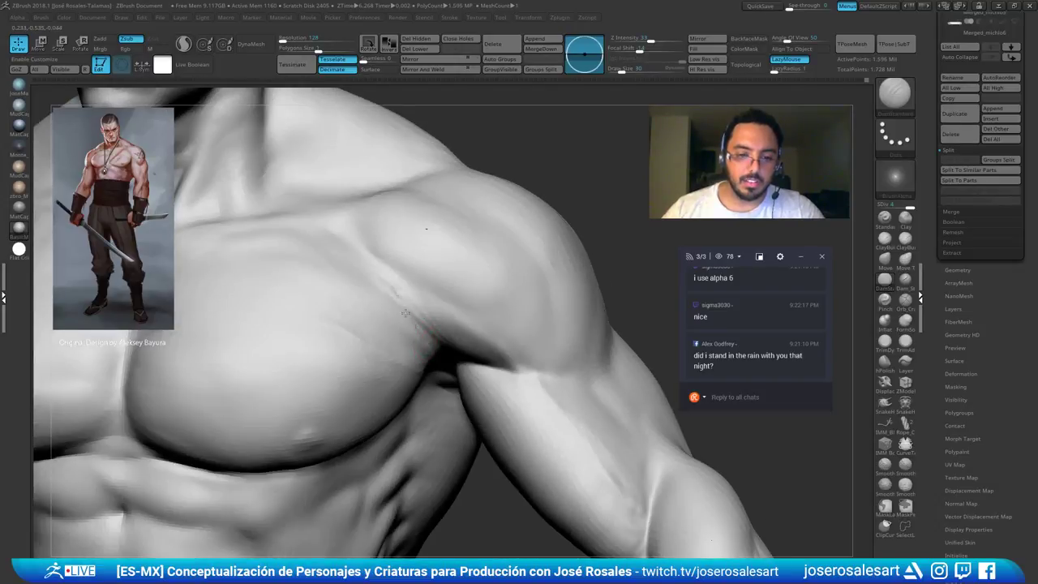
Smooth the deltoid-pectoral crease and refine the muscle folds where the pectoral tucks into the armpit
right_drag(378, 283, 410, 319)
shift+drag(410, 320, 430, 344)
mouse_move(430, 345)
right_down()
mouse_move(456, 385)
mouse_move(445, 356)
mouse_move(448, 377)
mouse_move(438, 373)
right_up()
shift+drag(438, 373, 446, 393)
mouse_move(391, 330)
ctrl+right_down()
mouse_move(431, 341)
mouse_move(412, 378)
mouse_move(365, 365)
ctrl+right_up()
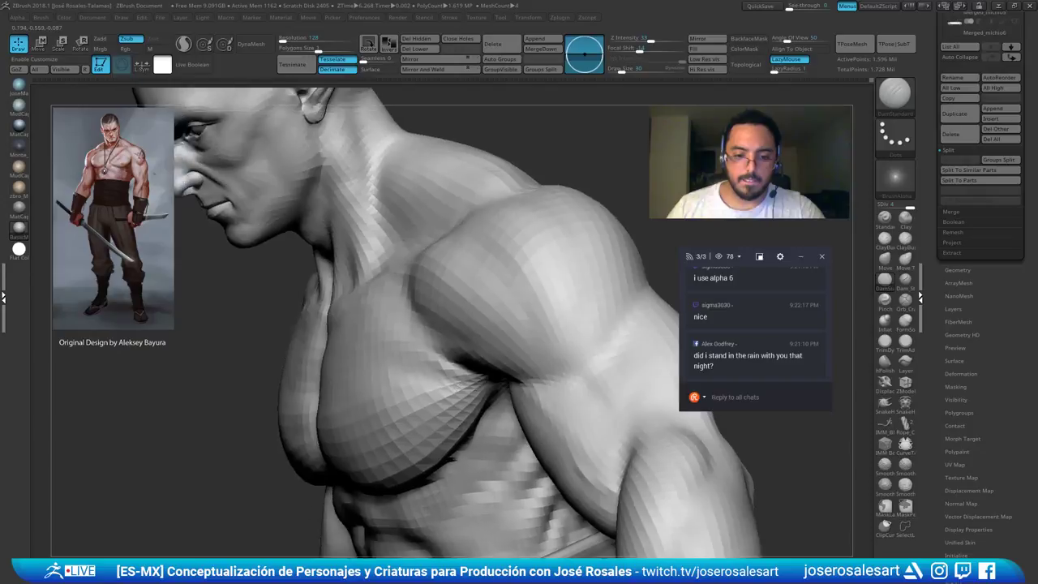
ctrl+right_drag(487, 341, 510, 373)
shift+drag(510, 373, 547, 384)
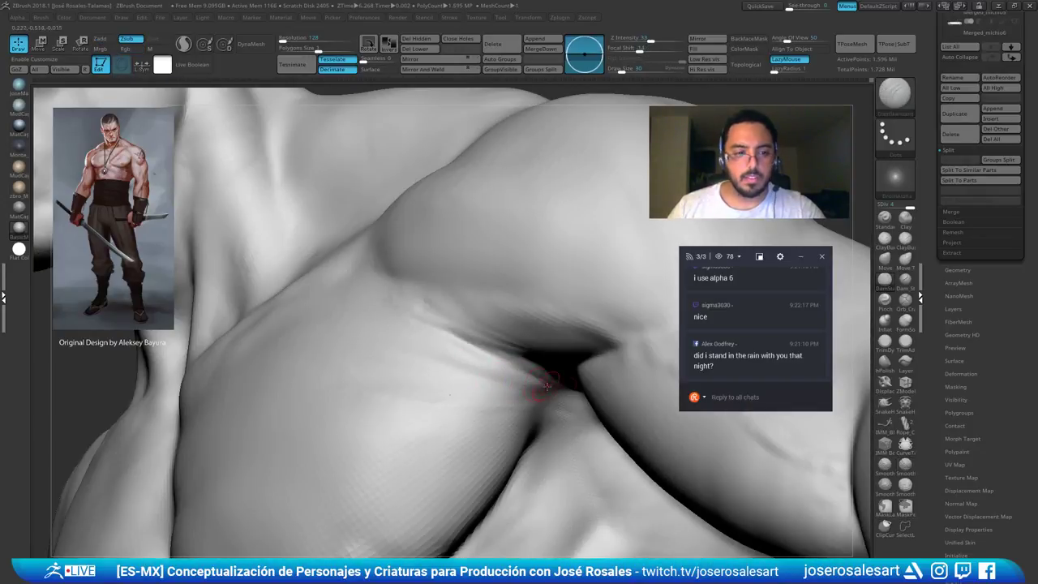
mouse_move(512, 379)
right_down()
mouse_move(466, 359)
mouse_move(447, 332)
right_up()
right_drag(450, 369, 483, 359)
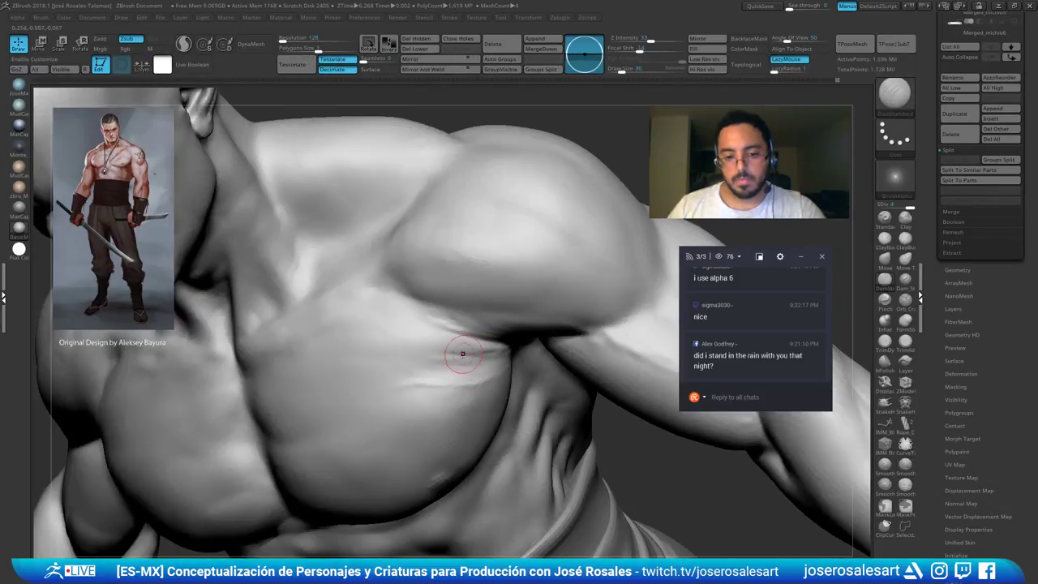
right_drag(391, 357, 448, 361)
Sculpt a raised vein along the side of the biceps from the elbow upward with the Standard brush at a draw size of 42
mouse_move(560, 369)
alt+right_down()
mouse_move(466, 257)
mouse_move(519, 243)
alt+right_up()
mouse_move(559, 271)
right_down()
mouse_move(504, 278)
mouse_move(488, 291)
mouse_move(491, 347)
right_up()
mouse_move(484, 311)
ctrl+right_down()
mouse_move(493, 361)
mouse_move(588, 415)
mouse_move(543, 447)
ctrl+right_up()
mouse_move(500, 355)
ctrl+right_down()
mouse_move(451, 323)
mouse_move(450, 259)
ctrl+right_up()
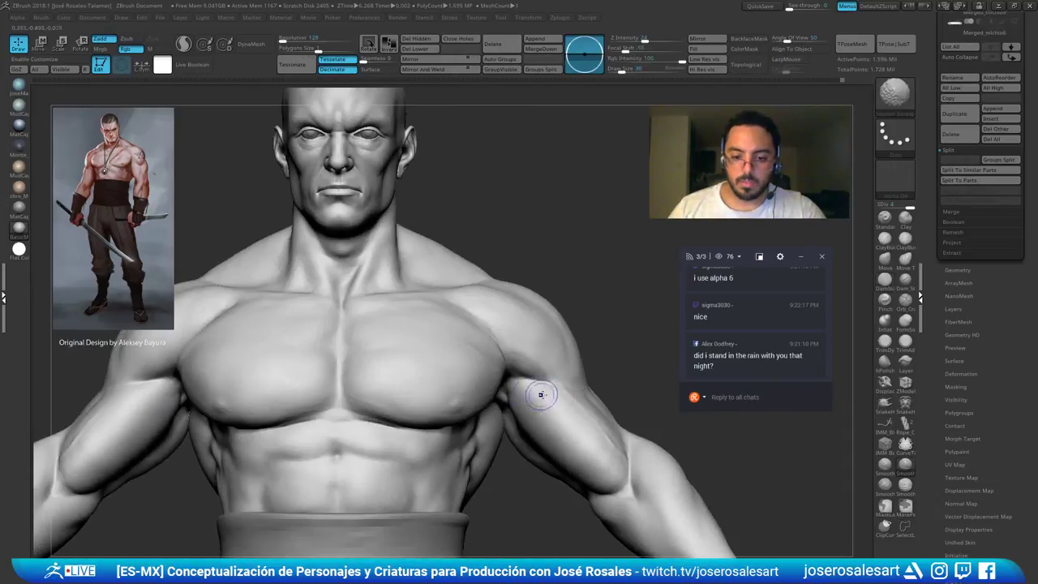
right_drag(528, 392, 462, 387)
mouse_move(545, 337)
right_down()
mouse_move(512, 335)
mouse_move(524, 349)
mouse_move(577, 339)
mouse_move(592, 402)
mouse_move(608, 341)
mouse_move(557, 396)
mouse_move(618, 347)
mouse_move(535, 357)
mouse_move(532, 490)
mouse_move(521, 497)
right_up()
key(b)
key(s)
key(t)
key(s)
click(568, 397)
key(s)
click(493, 488)
drag(488, 495, 500, 481)
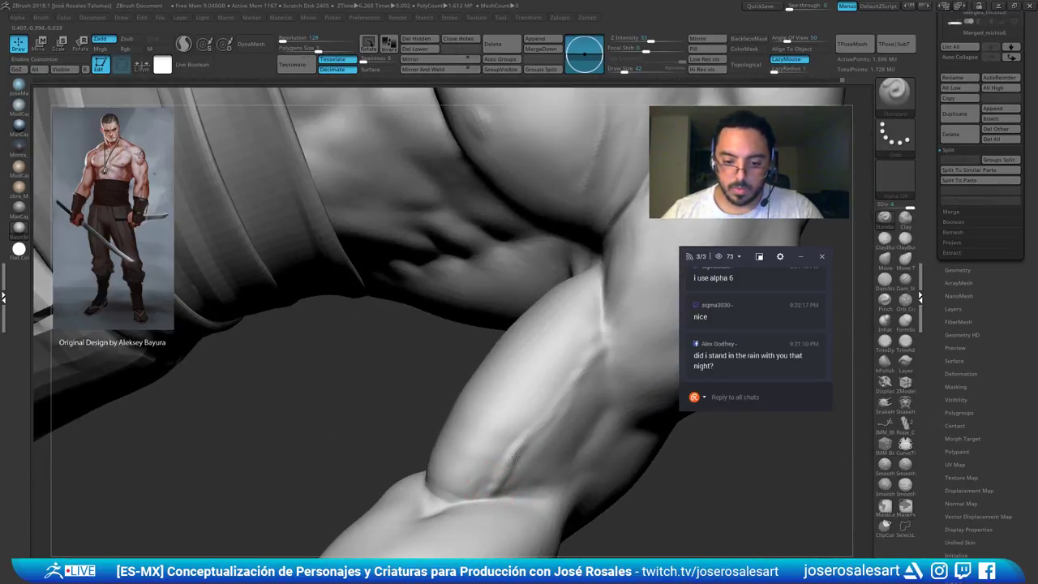
drag(528, 442, 590, 359)
Reduce the Standard brush's draw size and extend the biceps vein upward across the front of the deltoid
key(s)
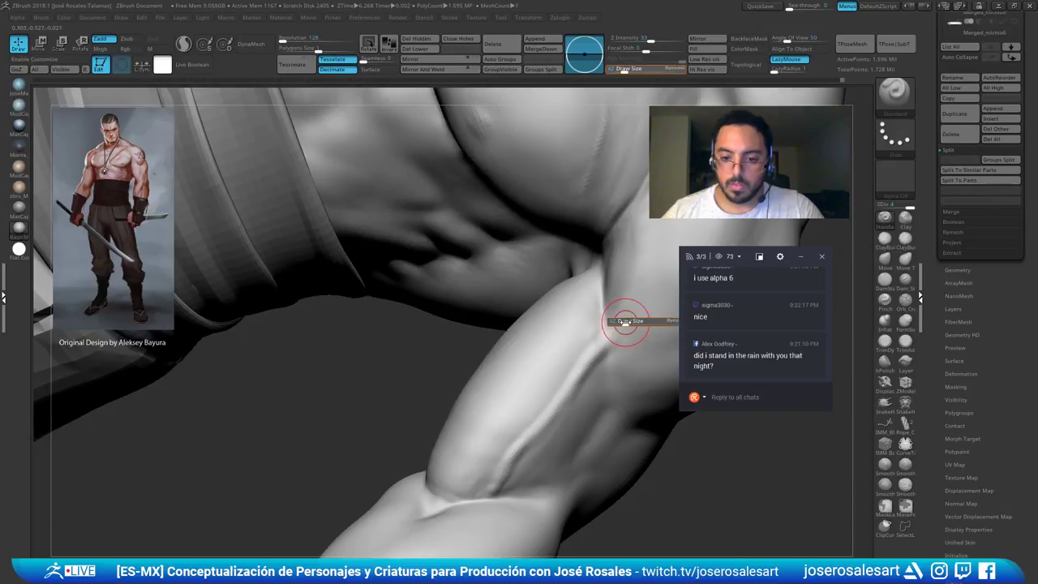
click(624, 322)
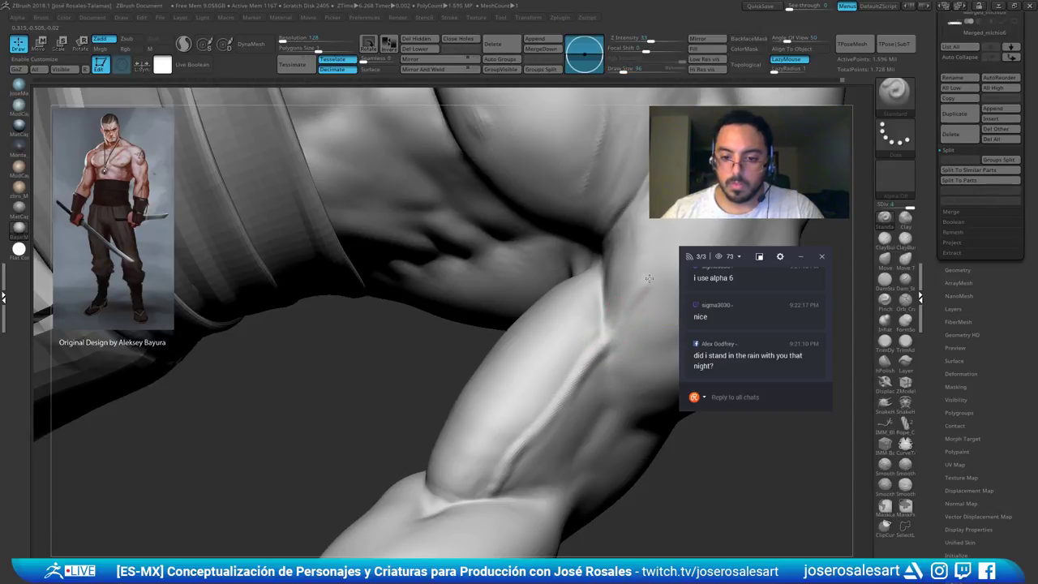
drag(649, 278, 627, 309)
mouse_move(604, 341)
right_down()
mouse_move(618, 342)
mouse_move(593, 343)
mouse_move(620, 346)
mouse_move(628, 332)
mouse_move(595, 357)
mouse_move(541, 363)
mouse_move(583, 403)
mouse_move(655, 334)
right_up()
mouse_move(655, 334)
right_down()
mouse_move(623, 362)
mouse_move(607, 333)
mouse_move(594, 375)
mouse_move(570, 278)
mouse_move(615, 364)
right_up()
Sculpt a forked vein over the inner elbow at the end of the biceps with a smaller Standard brush and smooth it
key(s)
key(s)
drag(614, 364, 603, 335)
drag(593, 389, 598, 405)
right_drag(598, 405, 587, 392)
drag(587, 393, 610, 407)
right_drag(610, 407, 596, 438)
drag(597, 388, 611, 421)
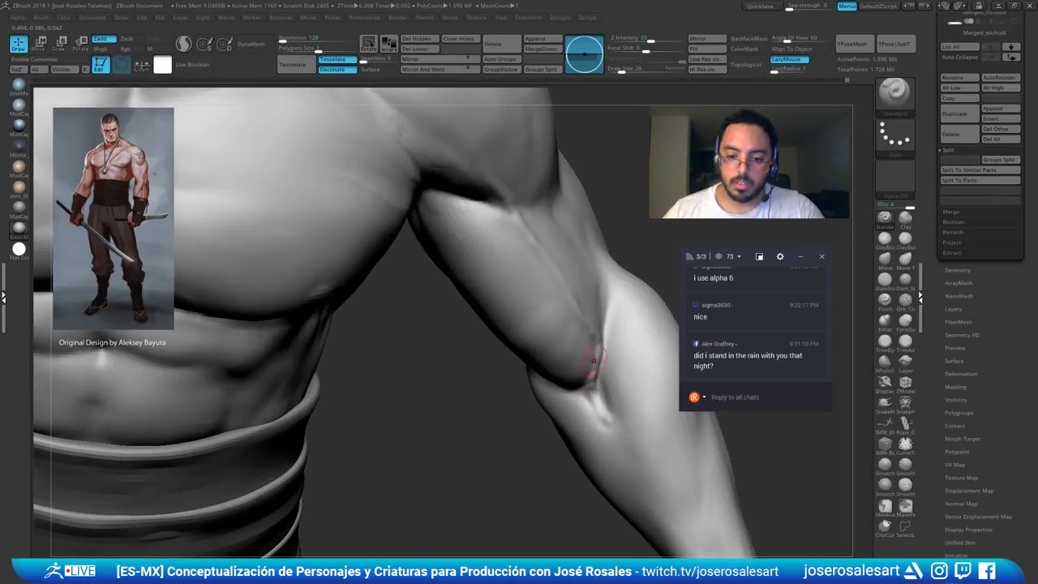
right_drag(591, 370, 591, 396)
shift+drag(592, 391, 605, 416)
mouse_move(594, 350)
alt+right_down()
mouse_move(533, 354)
mouse_move(664, 309)
alt+right_up()
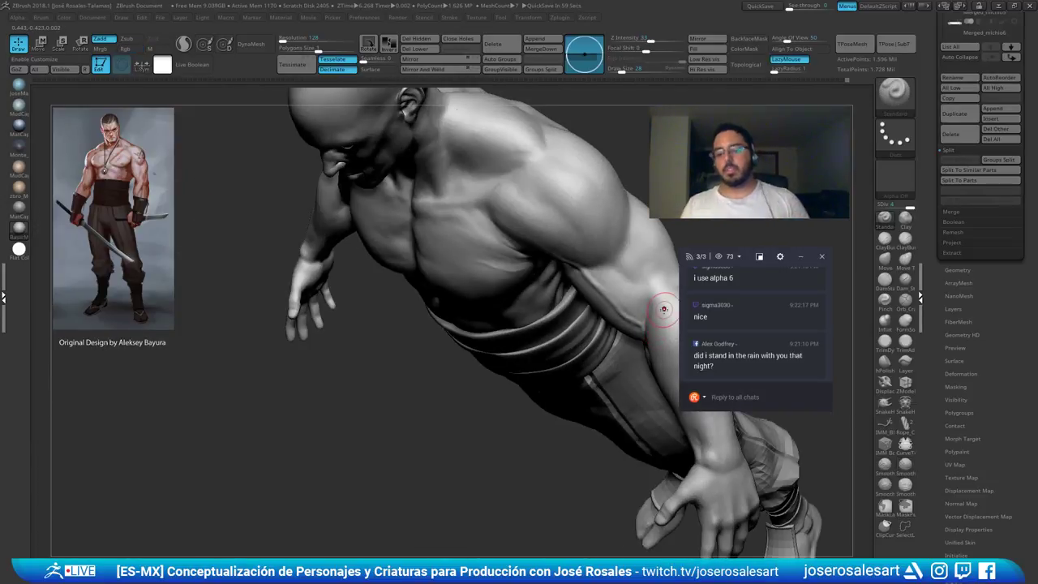
right_drag(498, 271, 702, 264)
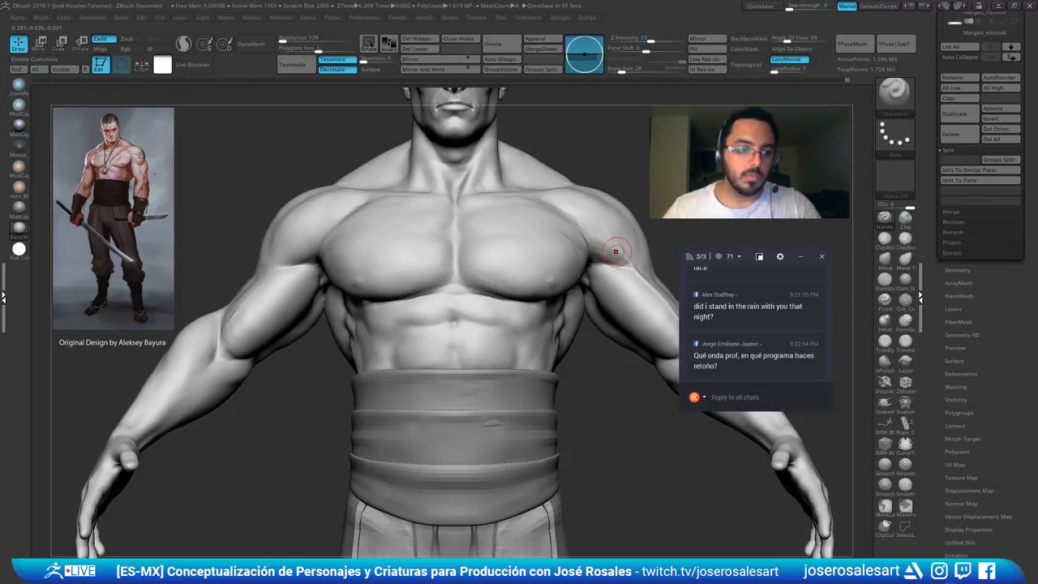
alt+drag(282, 424, 188, 403)
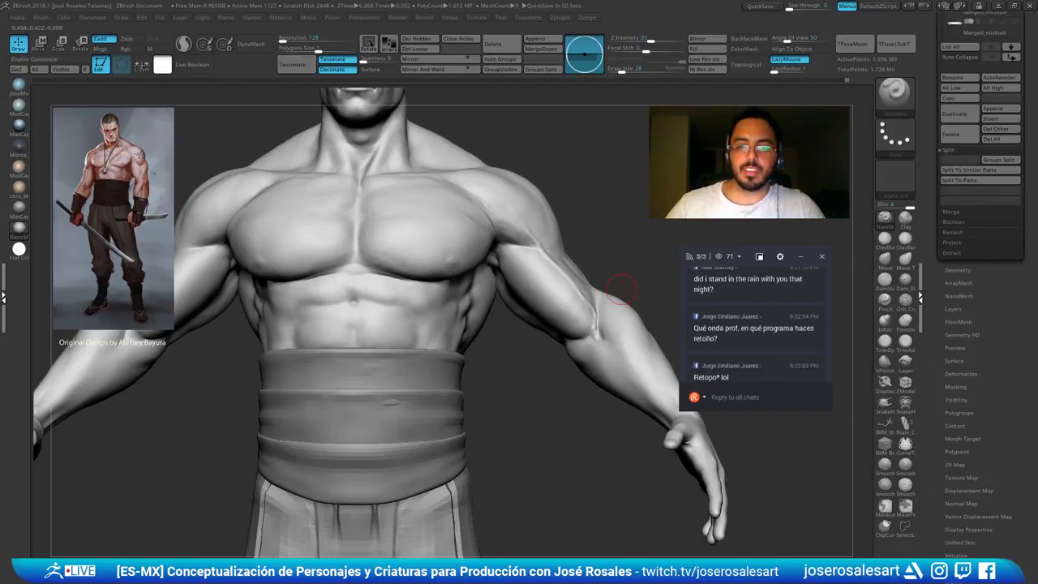
alt+right_drag(581, 289, 572, 270)
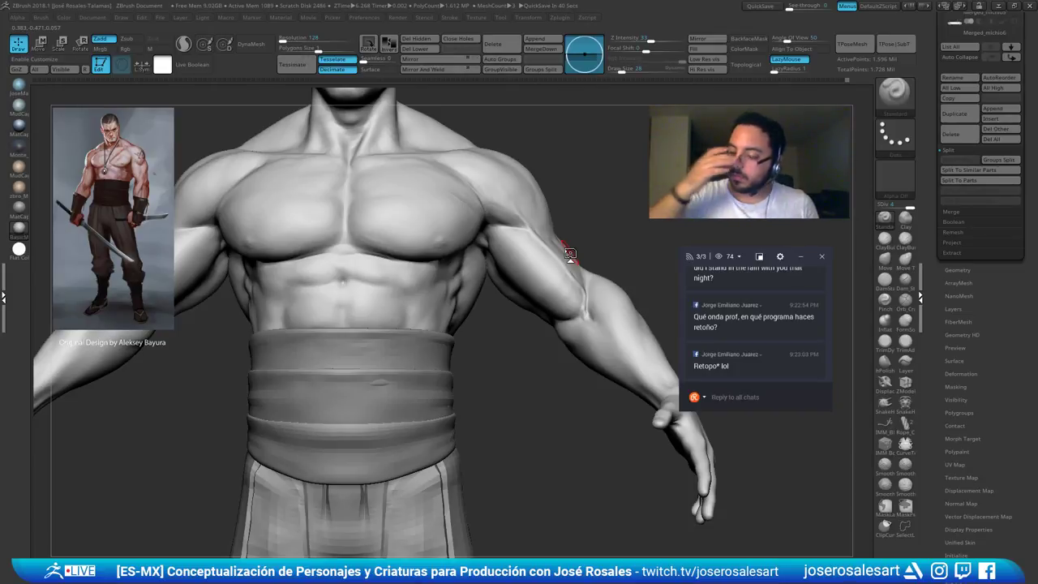
Carve the groove around the lower end of the biceps at the inner elbow with the DamStandard brush
key(b)
key(d)
key(s)
ctrl+right_drag(579, 308, 610, 331)
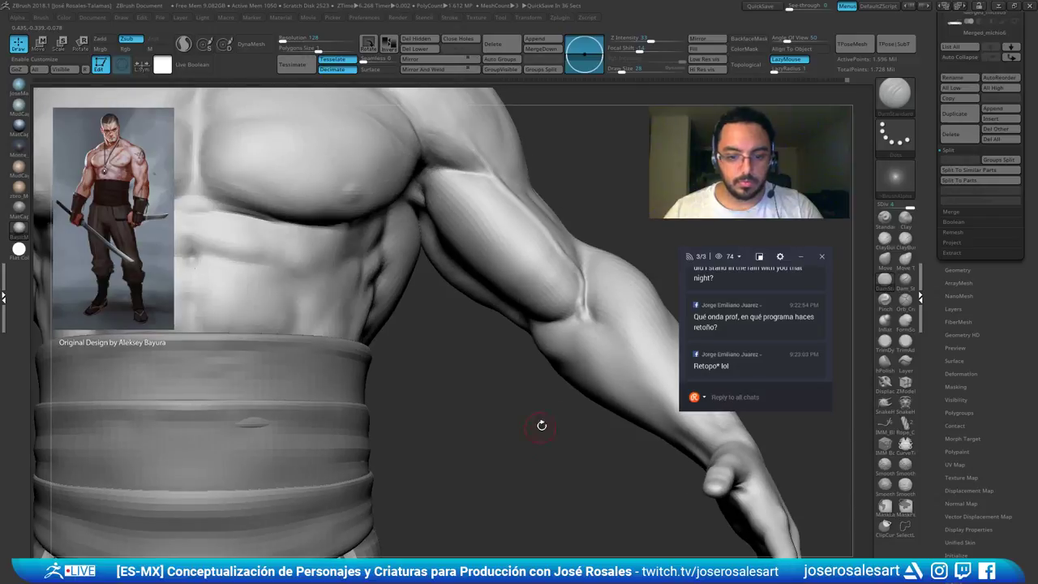
alt+right_drag(501, 336, 523, 355)
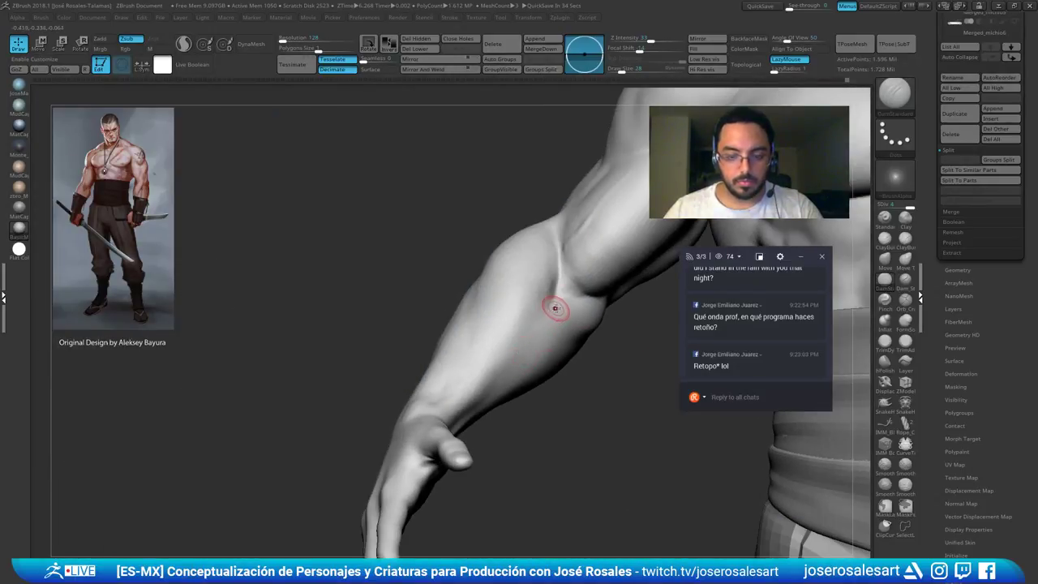
key(s)
drag(560, 280, 549, 304)
right_drag(549, 304, 568, 298)
key(bracketleft)
mouse_move(561, 256)
mouse_down()
mouse_move(557, 300)
mouse_move(589, 292)
mouse_up()
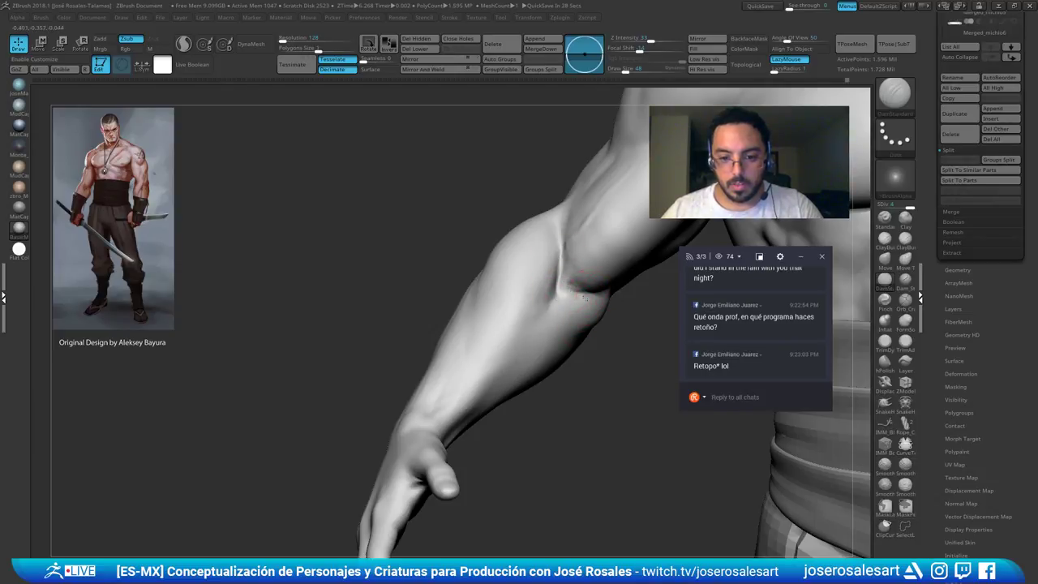
drag(569, 284, 579, 289)
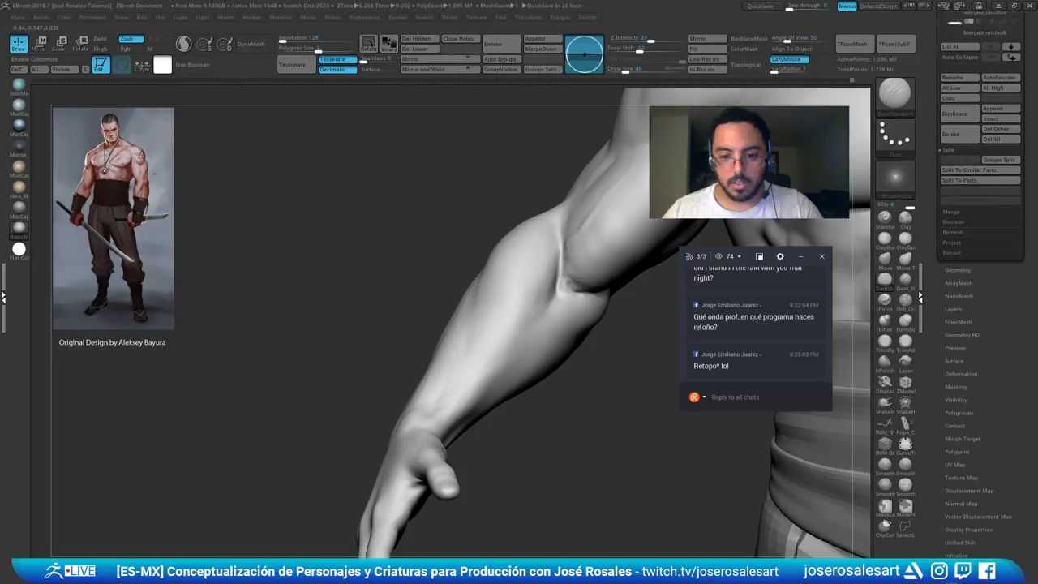
Build a thin ridge along the inner elbow crease with the Standard brush at Z Intensity 37 and a draw size of 15
key(b)
key(s)
key(t)
key(s)
drag(568, 325, 563, 325)
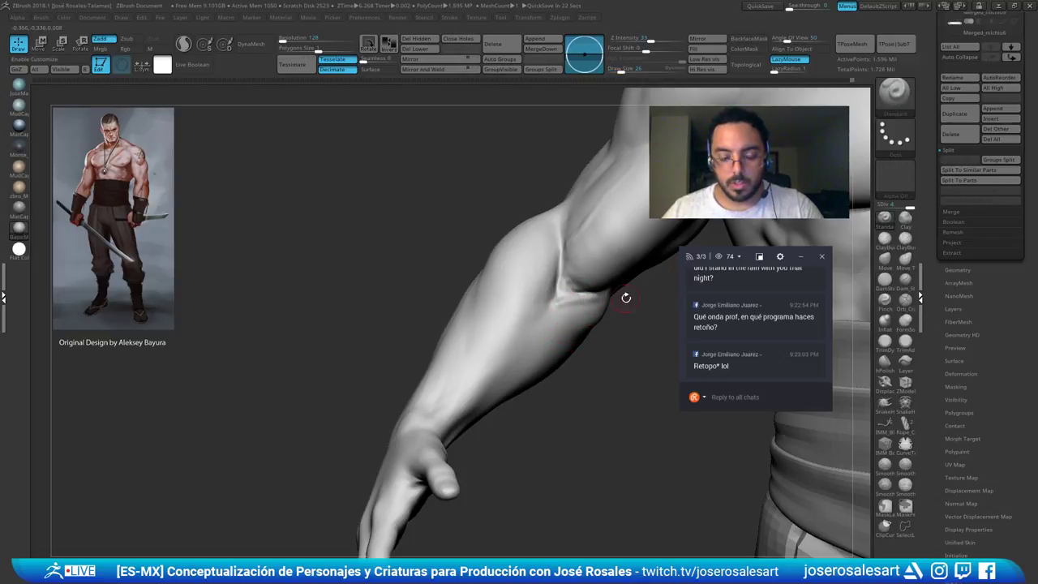
key(ctrl+z)
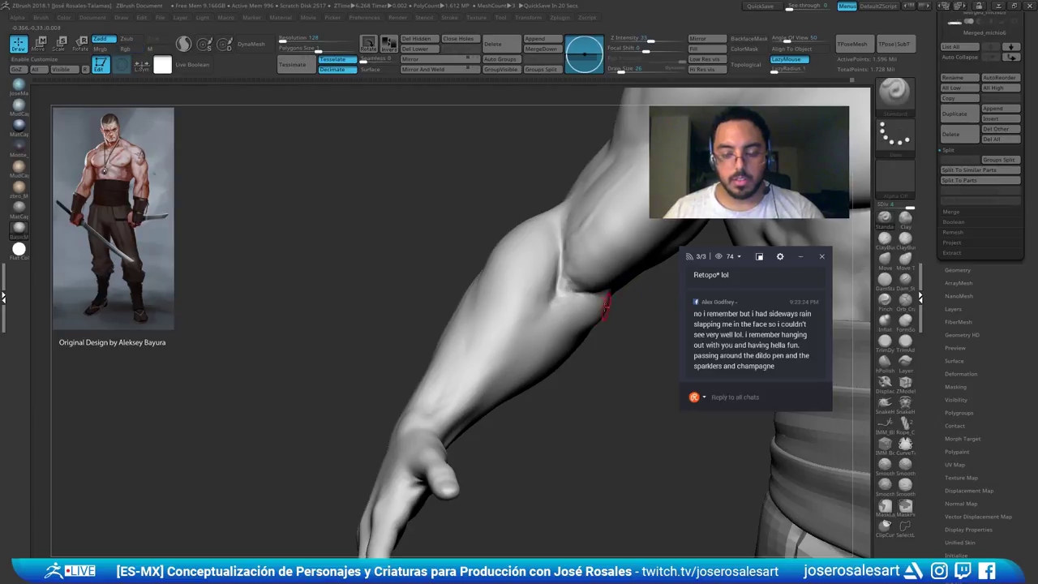
key(u)
mouse_move(588, 315)
mouse_down()
mouse_move(551, 314)
mouse_move(595, 317)
mouse_up()
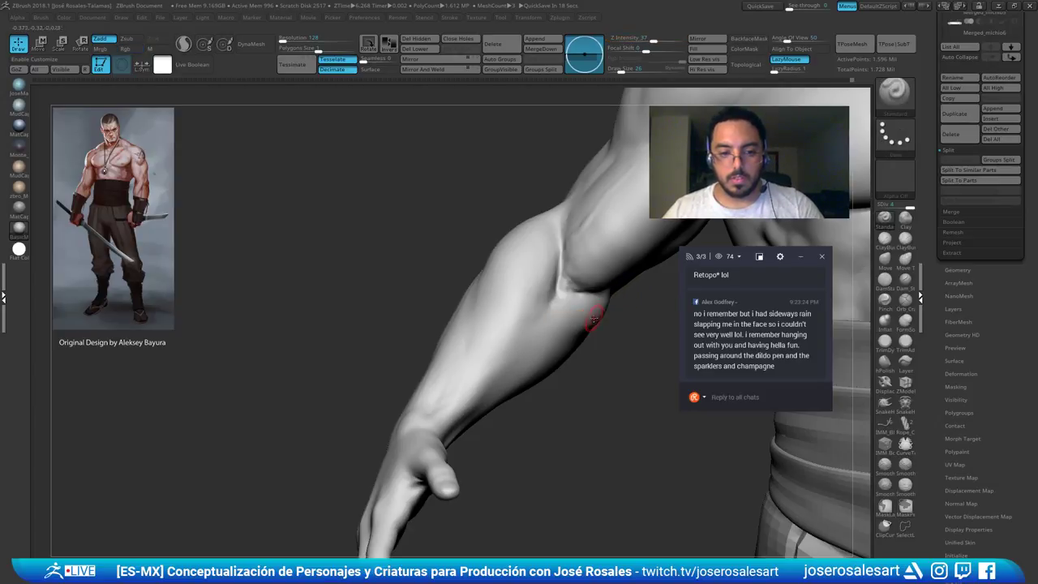
key(s)
key(s)
mouse_move(584, 306)
mouse_down()
mouse_move(570, 299)
mouse_move(616, 298)
mouse_up()
key(s)
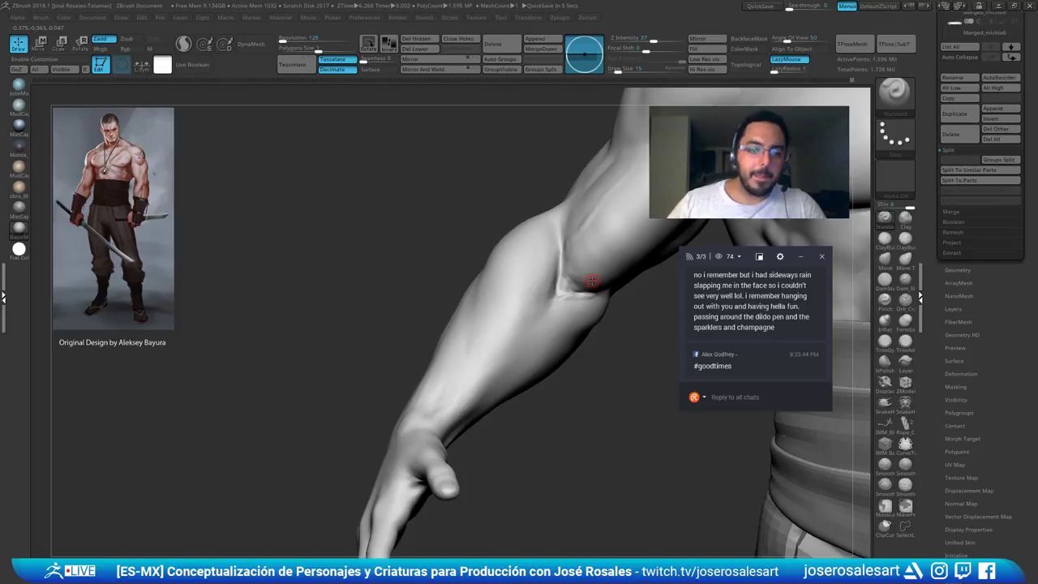
Set the draw size to 21 and sculpt raised strands across the inner elbow just below the biceps
alt+right_drag(580, 306, 514, 322)
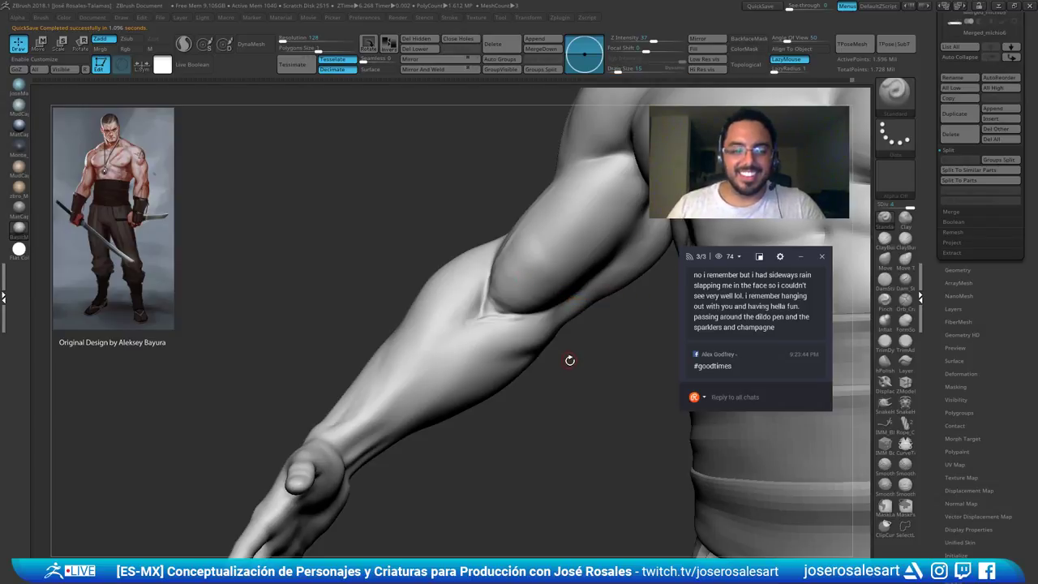
mouse_move(568, 342)
right_down()
mouse_move(525, 311)
mouse_move(560, 325)
right_up()
key(s)
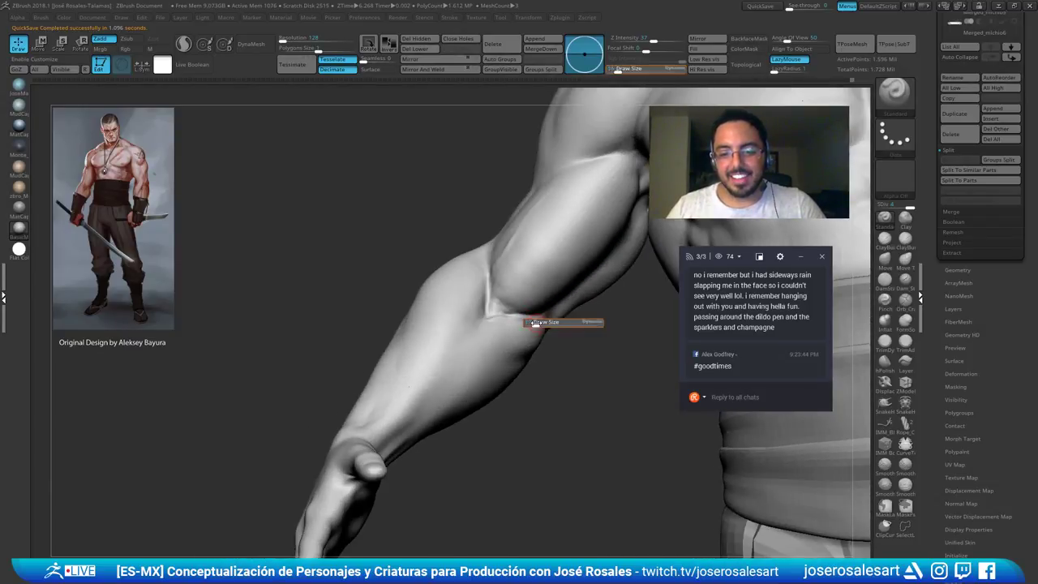
drag(534, 324, 536, 323)
right_drag(558, 330, 536, 323)
mouse_move(536, 323)
mouse_down()
mouse_move(553, 314)
mouse_move(501, 317)
mouse_up()
mouse_move(530, 320)
right_down()
mouse_move(534, 340)
mouse_move(514, 323)
right_up()
drag(491, 332, 525, 317)
mouse_move(539, 312)
right_down()
mouse_move(527, 287)
mouse_move(498, 331)
right_up()
drag(498, 331, 543, 312)
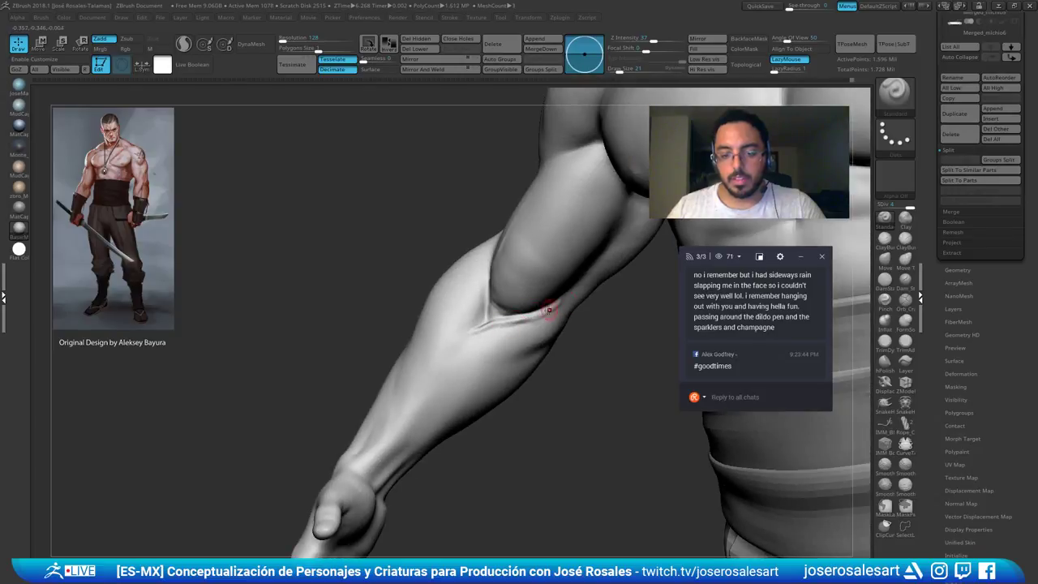
right_drag(557, 303, 552, 306)
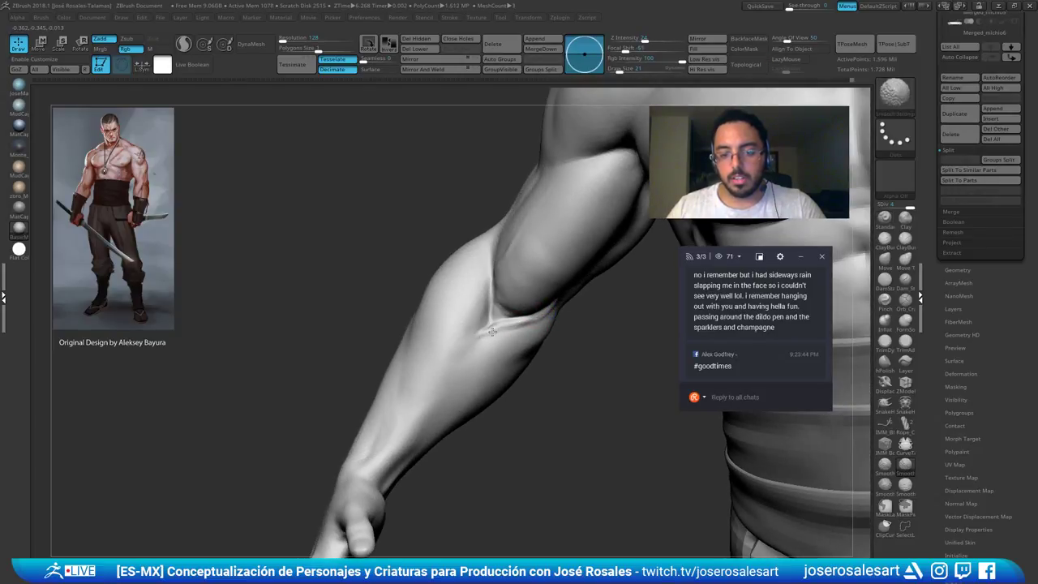
Smooth the elbow strands into the upper forearm and strengthen the ridge running beneath the biceps
shift+drag(487, 337, 488, 331)
mouse_move(506, 324)
right_down()
mouse_move(530, 311)
mouse_move(515, 334)
mouse_move(523, 363)
right_up()
shift+drag(519, 362, 487, 369)
drag(439, 397, 478, 366)
mouse_move(480, 325)
right_down()
mouse_move(456, 303)
mouse_move(467, 329)
right_up()
drag(418, 322, 453, 314)
right_drag(470, 318, 454, 334)
drag(445, 318, 496, 300)
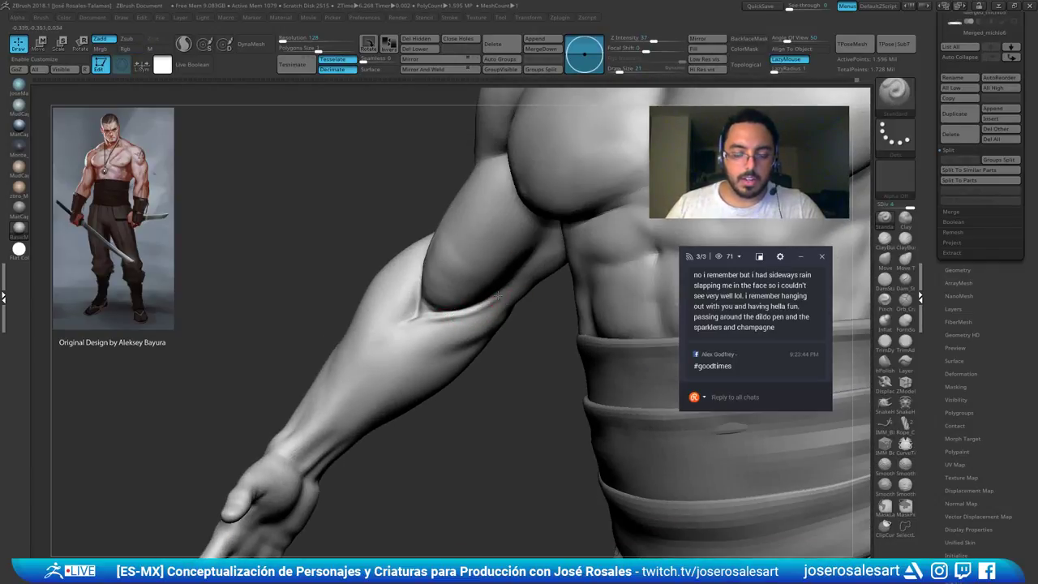
Smooth the ends of the elbow ridge and blend the biceps attachment into the forearm
right_drag(498, 297, 494, 300)
shift+drag(490, 308, 503, 304)
mouse_move(514, 301)
ctrl+right_down()
mouse_move(510, 271)
mouse_move(491, 280)
mouse_move(514, 322)
mouse_move(516, 300)
mouse_move(494, 284)
mouse_move(434, 325)
ctrl+right_up()
mouse_move(431, 326)
mouse_down()
mouse_move(432, 307)
mouse_move(427, 321)
mouse_up()
right_drag(427, 321, 438, 322)
shift+drag(435, 326, 428, 304)
mouse_move(427, 303)
ctrl+right_down()
mouse_move(410, 267)
mouse_move(448, 270)
ctrl+right_up()
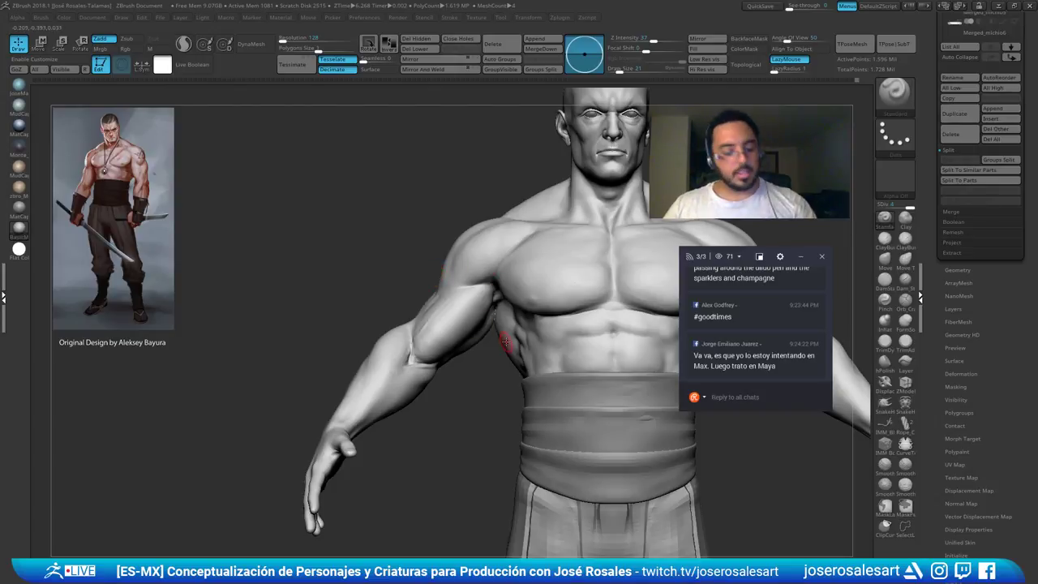
Smooth the surface of the biceps just above the inner elbow crease
mouse_move(535, 329)
alt+right_down()
mouse_move(361, 353)
mouse_move(437, 344)
mouse_move(417, 295)
mouse_move(427, 250)
mouse_move(425, 277)
alt+right_up()
shift+drag(428, 235, 404, 251)
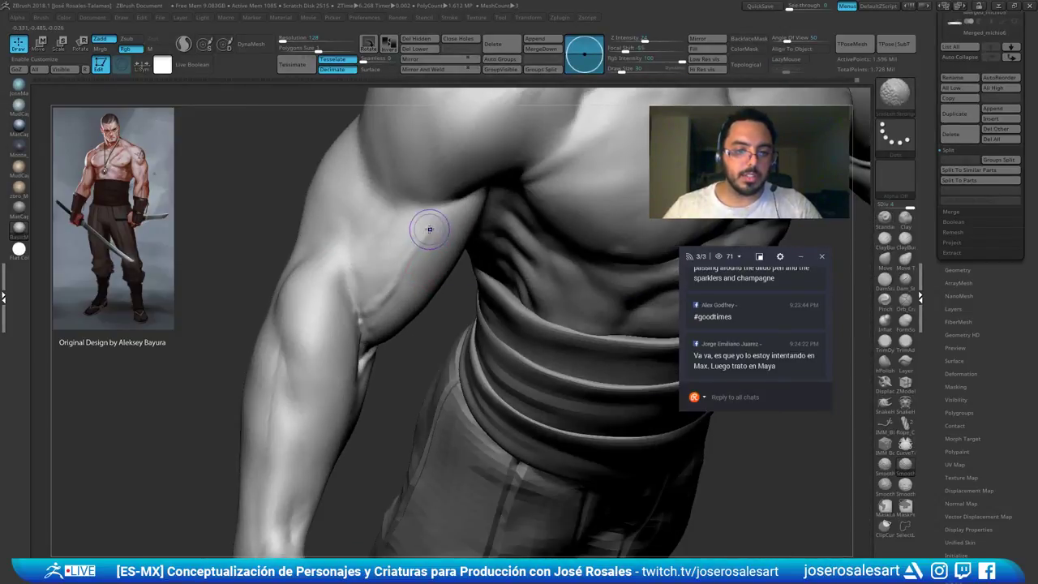
right_drag(386, 334, 460, 237)
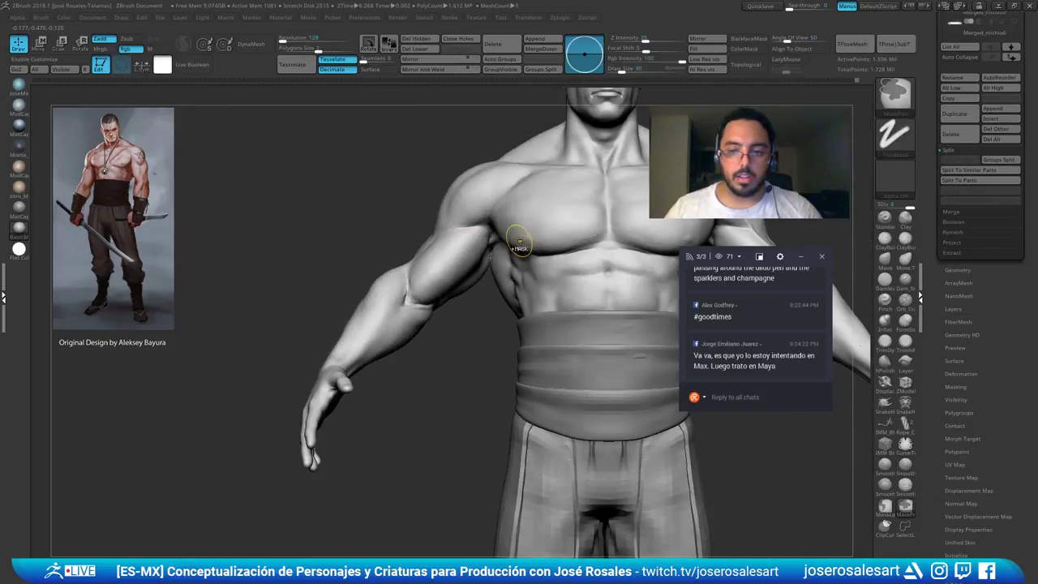
Set the draw size to 23, extend the thin ridge along the inner elbow below the biceps, and smooth it
mouse_move(421, 282)
right_down()
mouse_move(445, 280)
mouse_move(436, 228)
mouse_move(475, 342)
mouse_move(486, 317)
right_up()
key(s)
drag(484, 319, 481, 319)
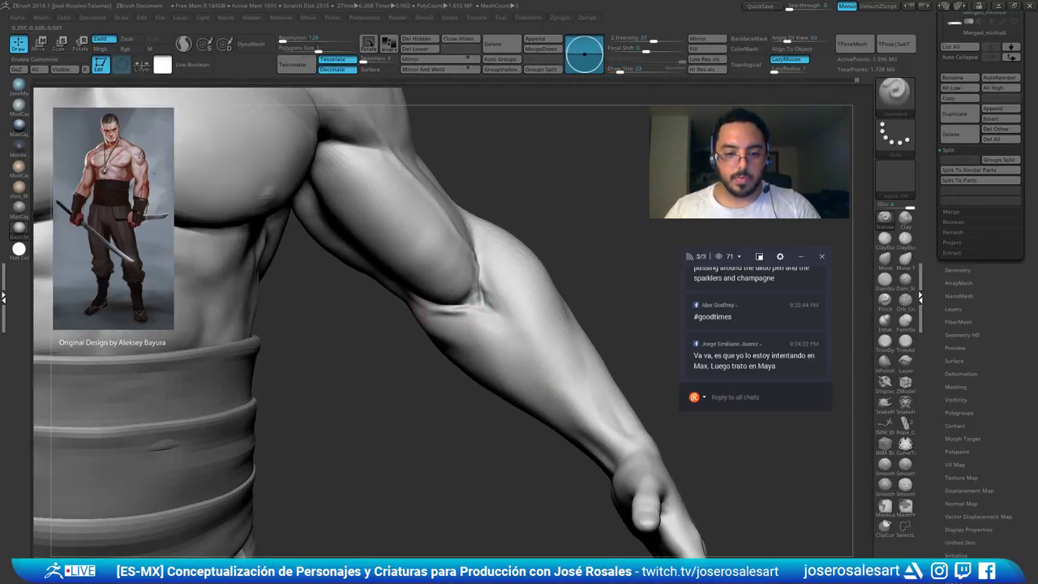
drag(417, 306, 443, 308)
right_drag(443, 308, 427, 309)
shift+drag(430, 311, 465, 309)
right_drag(473, 322, 465, 275)
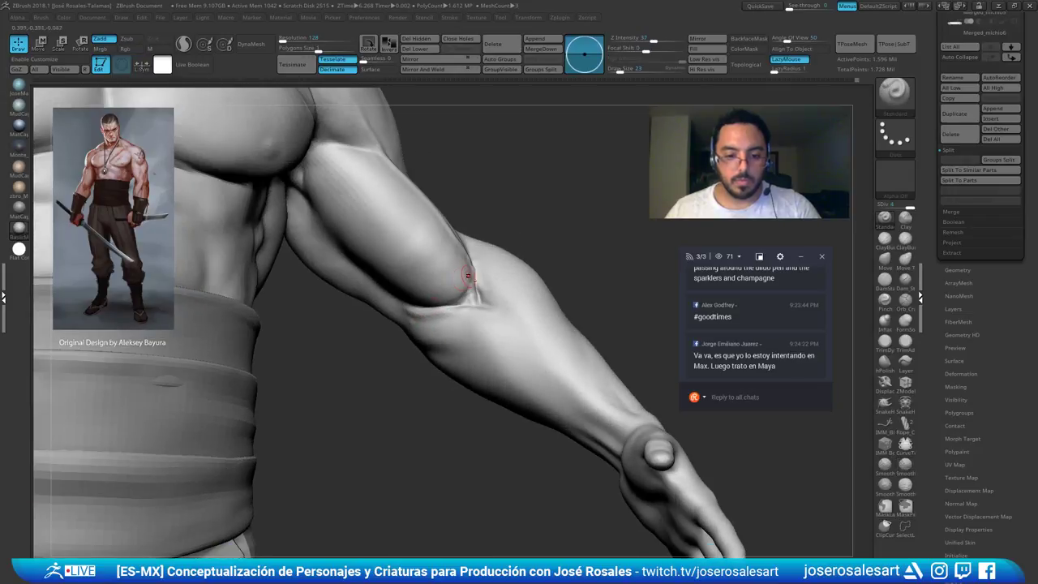
Build up the inner forearm just below the elbow crease with the ClayBuildup brush and smooth the added volume
key(b)
key(c)
key(b)
right_drag(480, 349, 454, 358)
drag(415, 326, 416, 352)
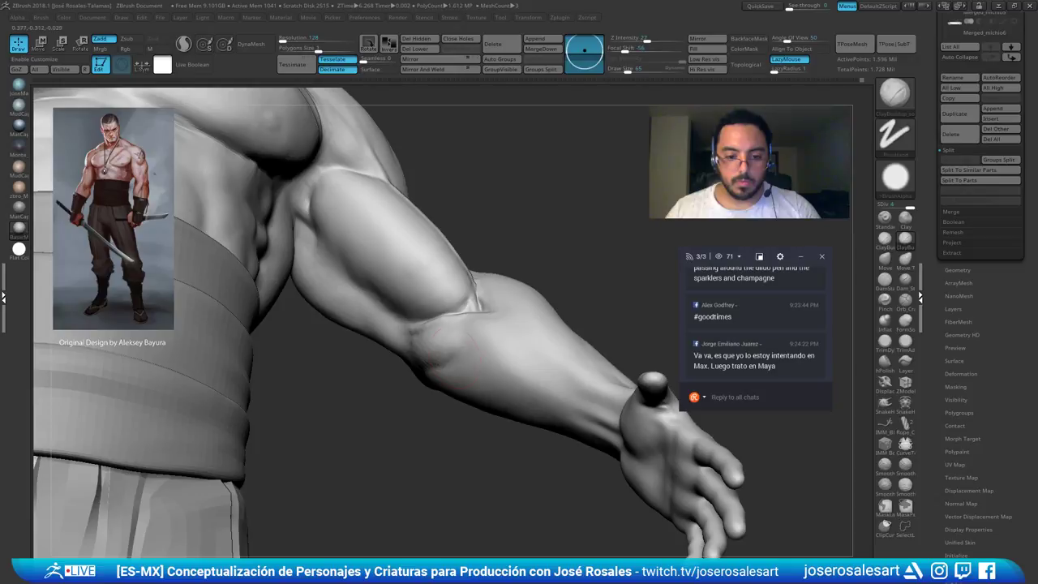
right_drag(462, 341, 458, 338)
shift+drag(431, 352, 414, 353)
mouse_move(430, 350)
right_down()
mouse_move(452, 369)
mouse_move(433, 310)
mouse_move(437, 321)
mouse_move(421, 319)
right_up()
Smooth the transition between the inner elbow and the upper forearm from several angles
ctrl+shift+click(477, 310)
right_drag(470, 350, 461, 342)
mouse_move(461, 342)
ctrl+right_down()
mouse_move(468, 325)
mouse_move(399, 333)
mouse_move(411, 349)
ctrl+right_up()
shift+drag(411, 340, 423, 338)
right_drag(423, 349, 440, 359)
shift+drag(421, 356, 401, 353)
Isolate the body mesh and examine the forearm and the back of the elbow from several angles
mouse_move(454, 373)
right_down()
mouse_move(416, 396)
mouse_move(448, 369)
mouse_move(454, 324)
mouse_move(551, 360)
mouse_move(528, 354)
mouse_move(526, 324)
mouse_move(510, 364)
mouse_move(491, 329)
mouse_move(495, 213)
mouse_move(355, 242)
mouse_move(472, 340)
right_up()
key(s)
key(s)
drag(473, 341, 475, 340)
ctrl+right_drag(475, 340, 475, 297)
mouse_move(496, 358)
right_down()
mouse_move(462, 317)
mouse_move(503, 300)
mouse_move(527, 315)
mouse_move(443, 331)
mouse_move(535, 300)
mouse_move(365, 304)
right_up()
right_drag(514, 340, 507, 357)
ctrl+shift+click(507, 357)
ctrl+right_drag(618, 317, 586, 292)
alt+right_drag(677, 320, 485, 311)
mouse_move(455, 347)
right_down()
mouse_move(454, 306)
mouse_move(456, 322)
mouse_move(476, 326)
mouse_move(467, 313)
mouse_move(465, 333)
mouse_move(466, 320)
mouse_move(35, 403)
mouse_move(49, 426)
right_up()
right_drag(537, 222, 488, 337)
Carve the contour beside the elbow bone with the DamStandard brush at draw size 54 and soften the groove
key(s)
drag(489, 338, 492, 337)
right_drag(492, 337, 505, 325)
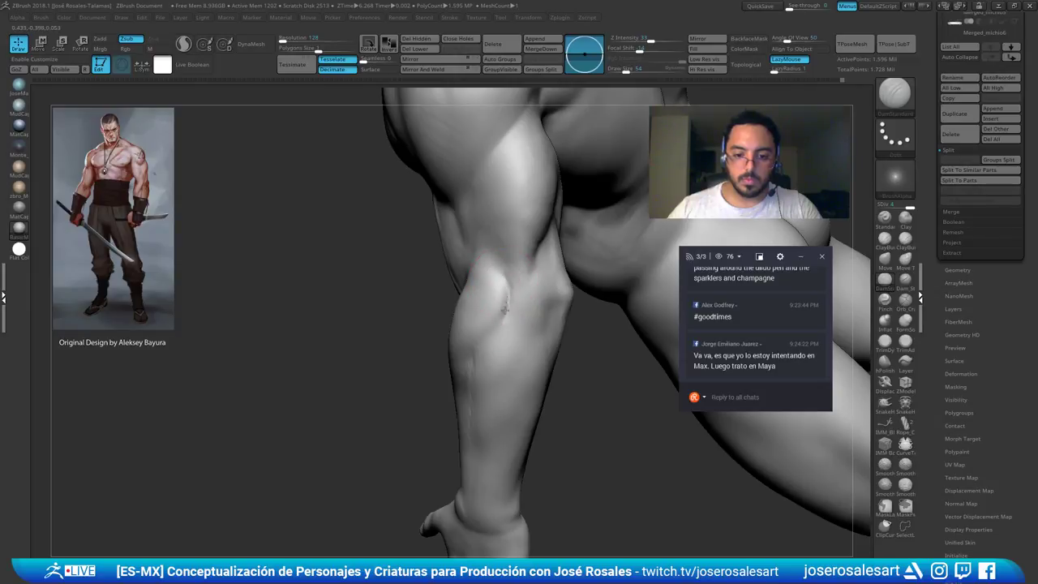
right_drag(503, 320, 524, 310)
mouse_move(491, 321)
shift+mouse_down()
mouse_move(484, 331)
mouse_move(512, 298)
shift+mouse_up()
key(s)
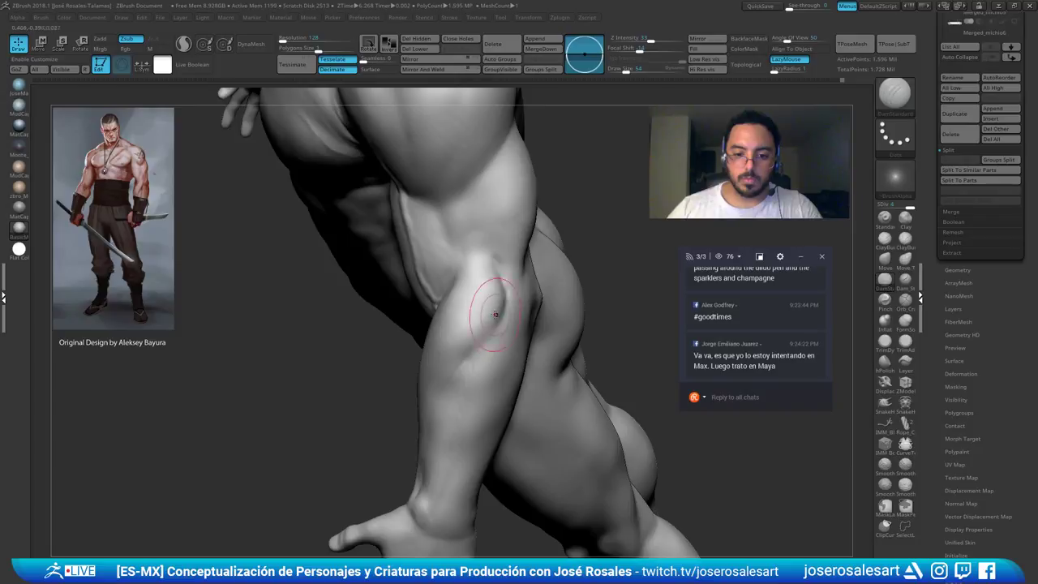
Add volume over the elbow with the ClayBuildup brush and smooth it into the surrounding forearm
right_drag(494, 308, 509, 293)
key(b)
key(c)
key(b)
mouse_move(472, 327)
right_down()
mouse_move(519, 318)
mouse_move(500, 308)
right_up()
drag(507, 302, 503, 323)
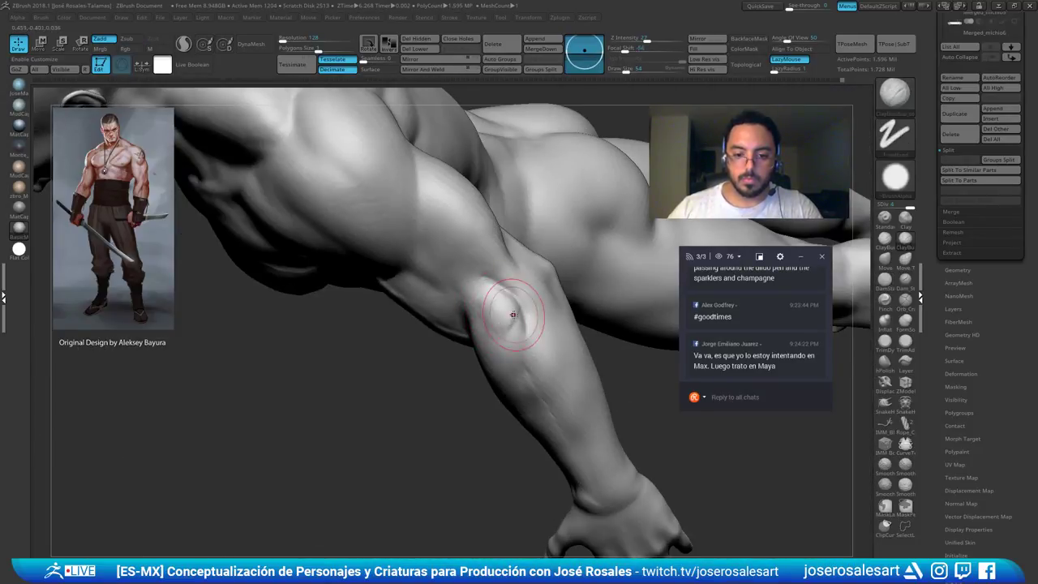
right_drag(507, 349, 487, 331)
shift+drag(492, 329, 496, 344)
right_drag(493, 334, 503, 350)
shift+drag(500, 353, 510, 329)
Build up the outer side of the elbow with ClayBuildup at draw size 39 and smooth it into the forearm
mouse_move(510, 329)
right_down()
mouse_move(494, 332)
mouse_move(508, 341)
mouse_move(541, 281)
mouse_move(449, 313)
mouse_move(416, 310)
right_up()
alt+right_drag(634, 214, 487, 236)
mouse_move(421, 260)
ctrl+right_down()
mouse_move(518, 243)
mouse_move(426, 288)
mouse_move(430, 336)
mouse_move(511, 320)
ctrl+right_up()
mouse_move(449, 328)
mouse_down()
mouse_move(457, 316)
mouse_move(448, 310)
mouse_up()
ctrl+right_drag(448, 311, 454, 333)
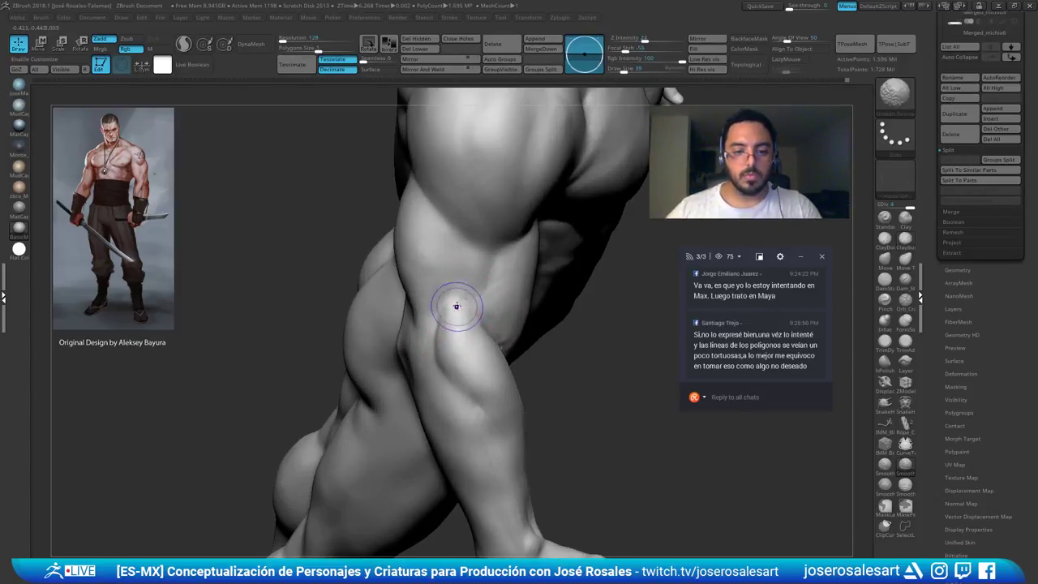
shift+drag(457, 306, 457, 356)
mouse_move(457, 357)
ctrl+right_down()
mouse_move(449, 304)
mouse_move(427, 282)
ctrl+right_up()
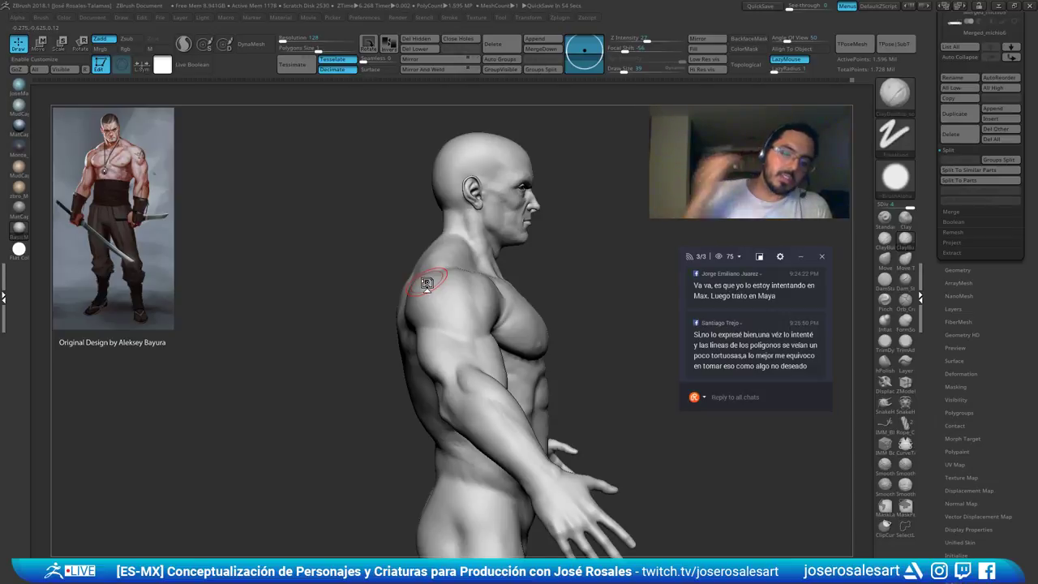
Display the polygon wireframe on the body, lower it to subdivision level 1, and examine the topology flow from several angles
right_drag(427, 283, 252, 282)
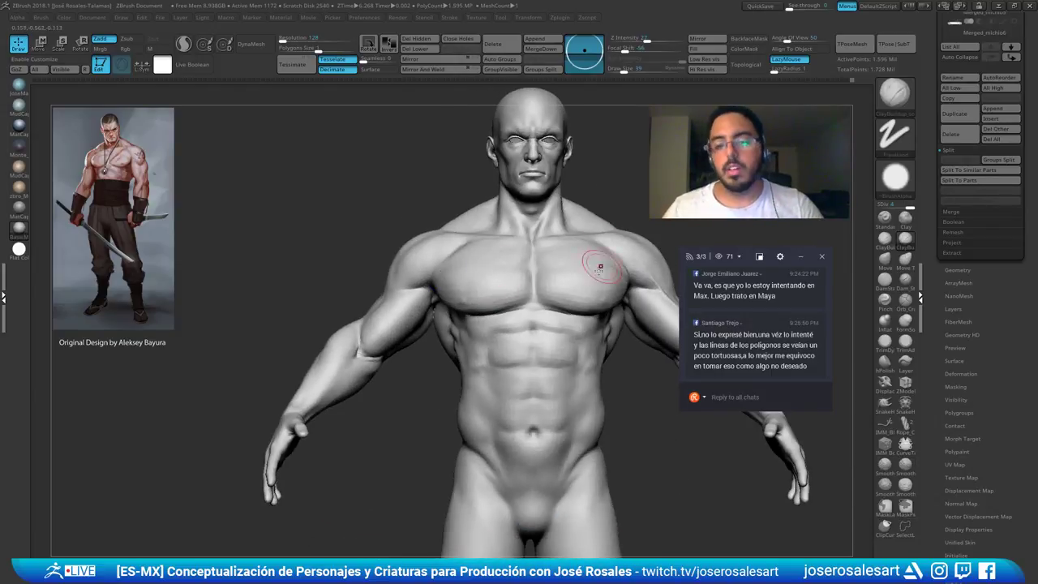
mouse_move(603, 288)
alt+right_down()
mouse_move(490, 284)
mouse_move(541, 323)
alt+right_up()
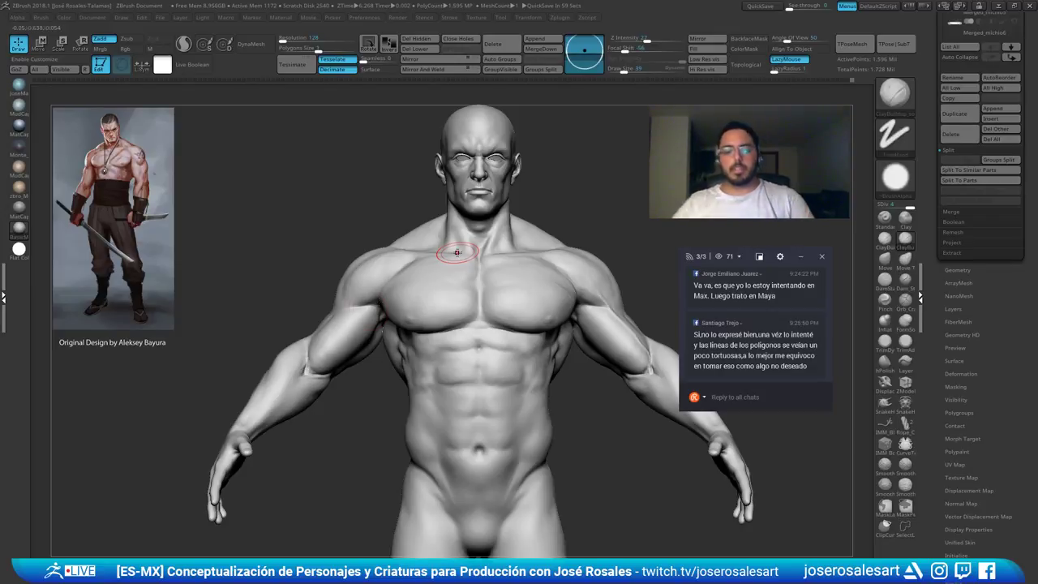
key(shift+f)
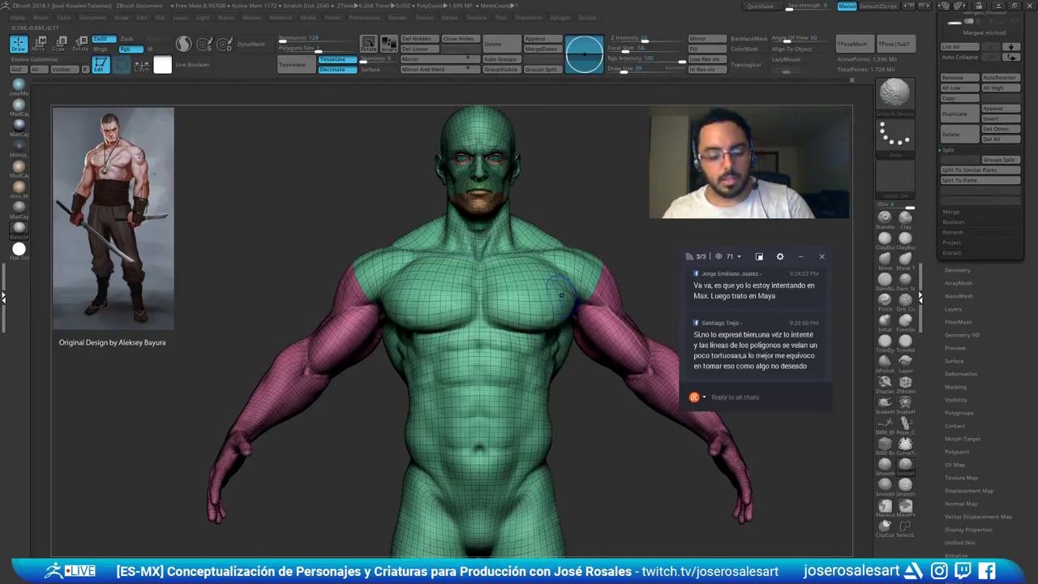
key(shift+d)
key(shift+d)
key(shift+d)
right_drag(538, 310, 503, 329)
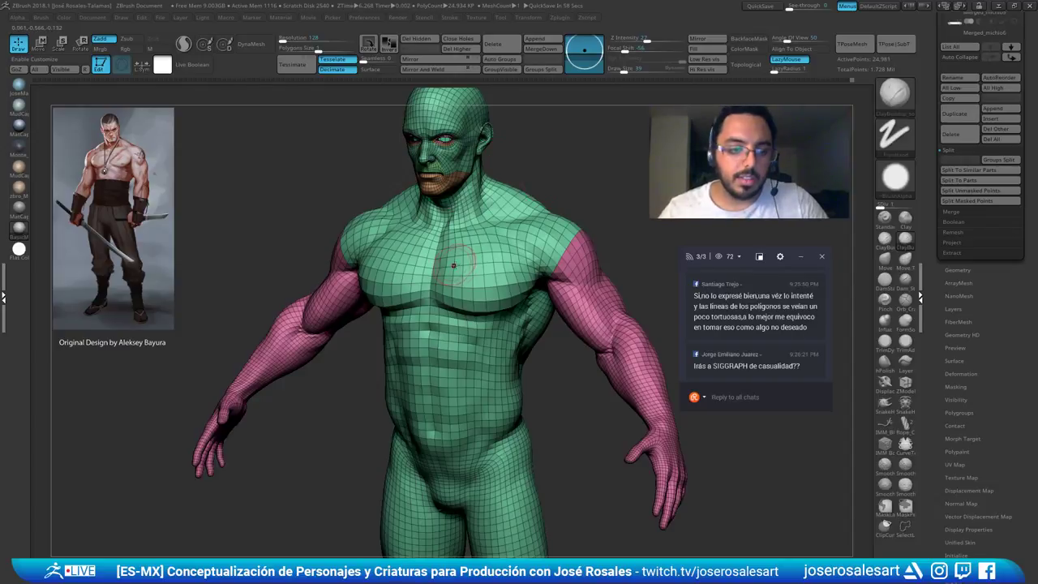
right_drag(496, 248, 381, 240)
right_drag(502, 294, 609, 243)
alt+right_drag(601, 107, 643, 218)
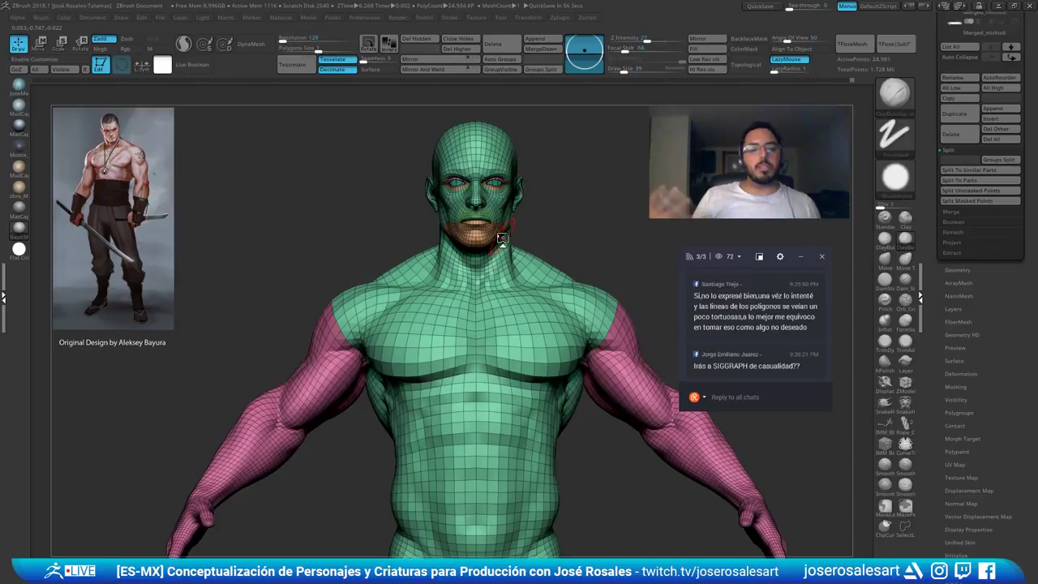
Hide the polygon wireframe, show the clothing again, and raise the body back to subdivision level 4
key(shift+f)
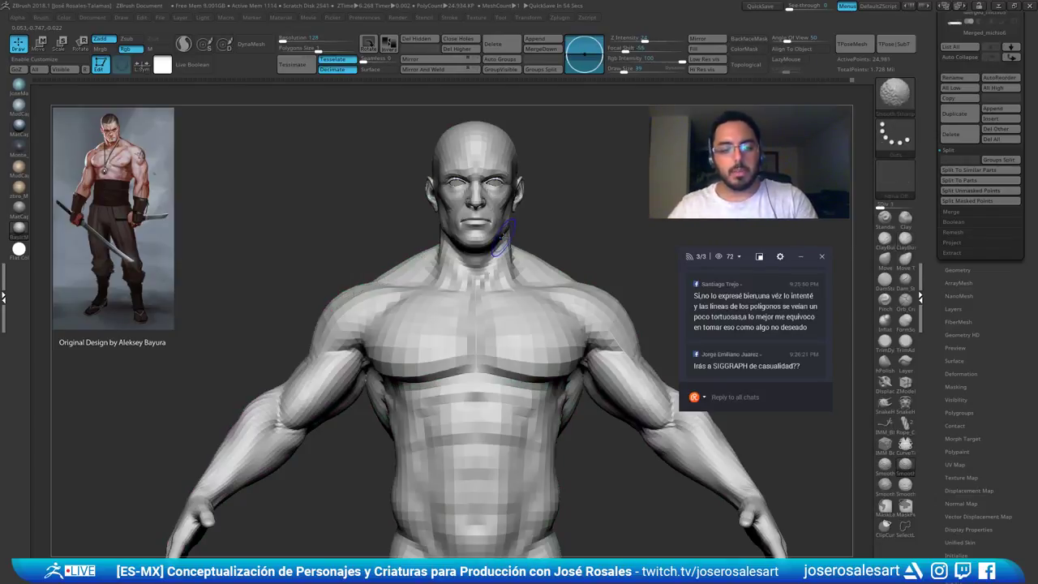
key(shift+s)
key(d)
key(d)
key(d)
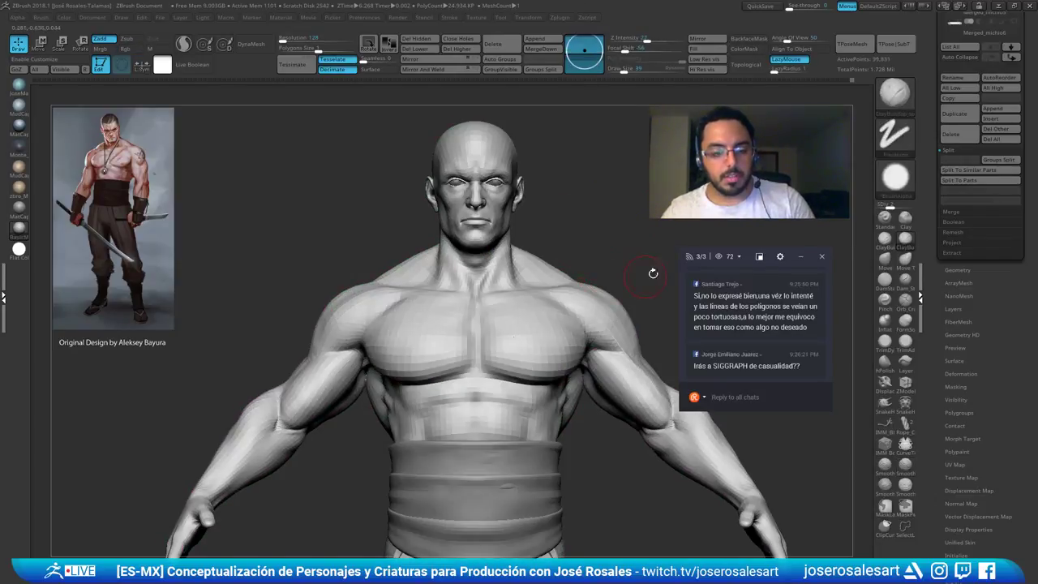
Smooth the outer lower edge of the pectoral near the armpit with a brush size of 26
drag(604, 279, 542, 301)
mouse_move(558, 338)
right_down()
mouse_move(463, 296)
mouse_move(523, 289)
right_up()
ctrl+right_drag(523, 290, 488, 353)
key([)
key([)
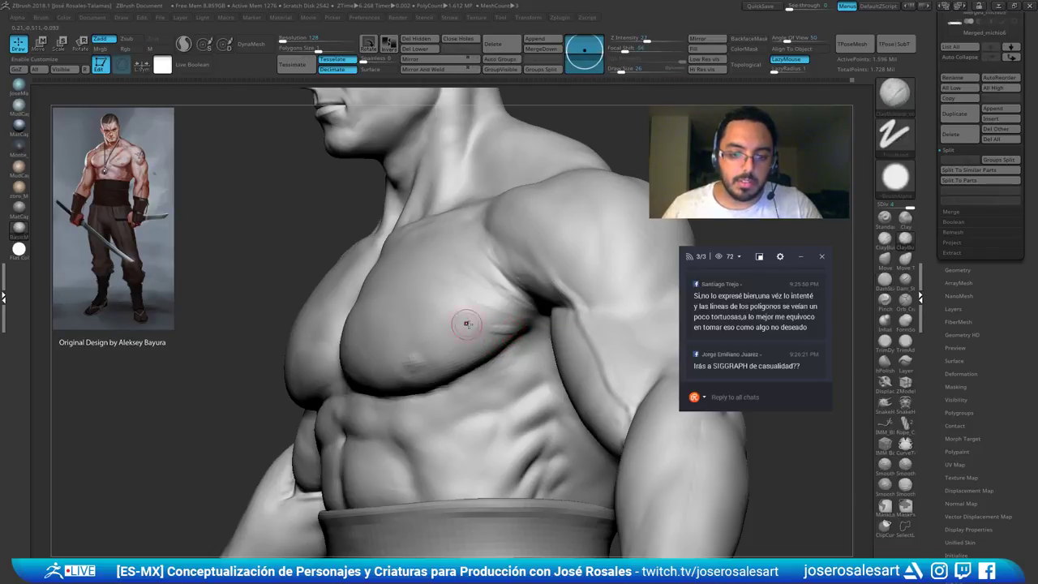
shift+drag(496, 332, 521, 331)
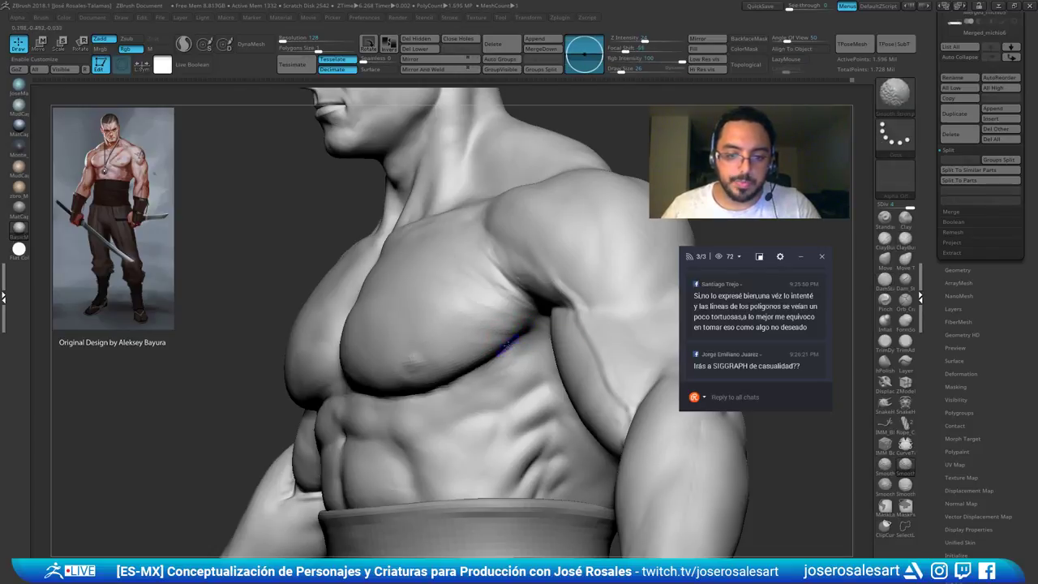
right_drag(480, 345, 533, 363)
shift+drag(492, 328, 465, 328)
Build up and smooth the pectoral's lower contour toward the armpit with a brush size of 45
mouse_move(547, 353)
right_down()
mouse_move(511, 268)
mouse_move(480, 376)
mouse_move(523, 356)
right_up()
mouse_move(541, 283)
right_down()
mouse_move(497, 292)
mouse_move(529, 292)
right_up()
key(s)
drag(529, 292, 524, 292)
mouse_move(525, 293)
right_down()
mouse_move(516, 308)
mouse_move(524, 299)
right_up()
drag(557, 278, 558, 265)
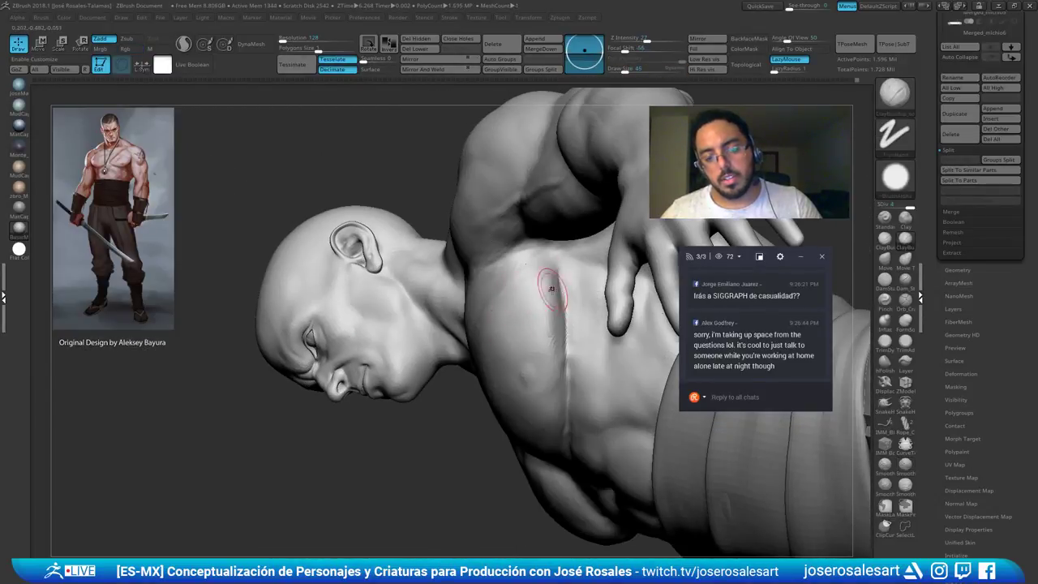
right_drag(525, 344, 542, 321)
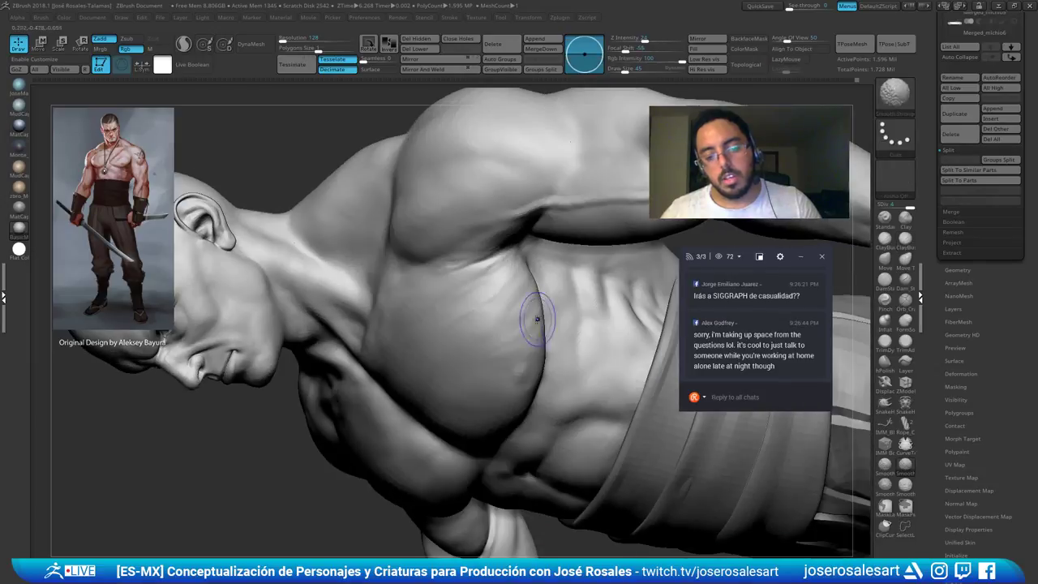
Select the Dam Standard brush at size 28 and soften the deltoid's lower edge on the upper arm
mouse_move(447, 383)
right_down()
mouse_move(527, 301)
mouse_move(539, 174)
mouse_move(496, 287)
right_up()
key(s)
drag(498, 287, 493, 288)
mouse_move(493, 288)
ctrl+right_down()
mouse_move(438, 248)
mouse_move(462, 191)
mouse_move(429, 231)
mouse_move(511, 227)
mouse_move(541, 288)
mouse_move(537, 271)
mouse_move(527, 280)
ctrl+right_up()
mouse_move(629, 300)
right_down()
mouse_move(601, 304)
mouse_move(560, 357)
mouse_move(543, 386)
mouse_move(551, 395)
mouse_move(561, 324)
right_up()
key(b)
key(d)
key(s)
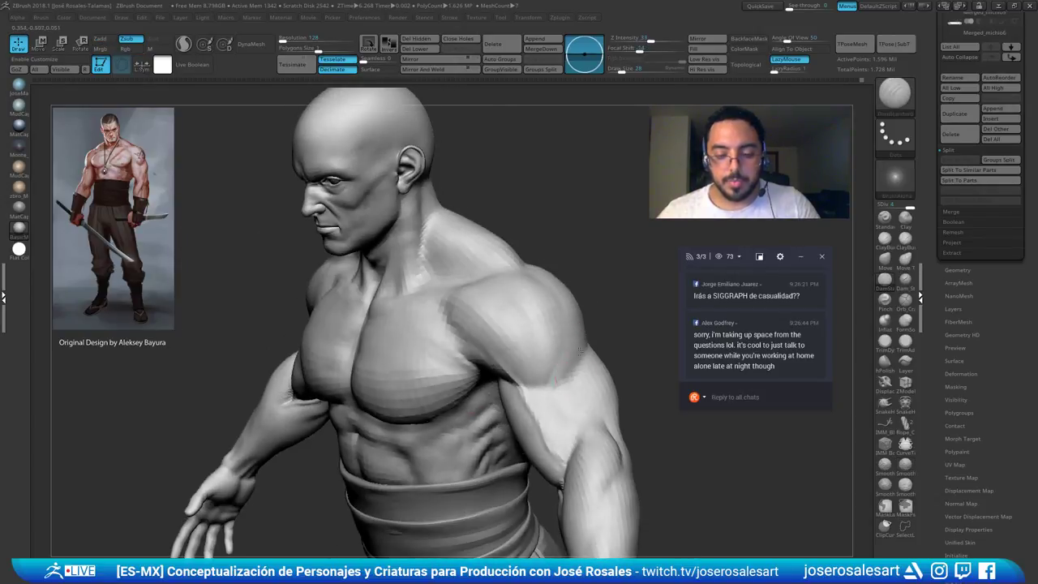
mouse_move(565, 352)
shift+mouse_down()
mouse_move(563, 366)
mouse_move(582, 368)
shift+mouse_up()
mouse_move(582, 368)
shift+right_down()
mouse_move(527, 365)
mouse_move(544, 342)
mouse_move(572, 357)
shift+right_up()
shift+drag(572, 357, 595, 354)
Switch to the Clay Buildup brush and smooth the rear end of the deltoid where it meets the upper arm
mouse_move(595, 354)
ctrl+right_down()
mouse_move(604, 365)
mouse_move(565, 320)
mouse_move(459, 317)
mouse_move(450, 353)
mouse_move(481, 341)
mouse_move(443, 347)
mouse_move(463, 349)
ctrl+right_up()
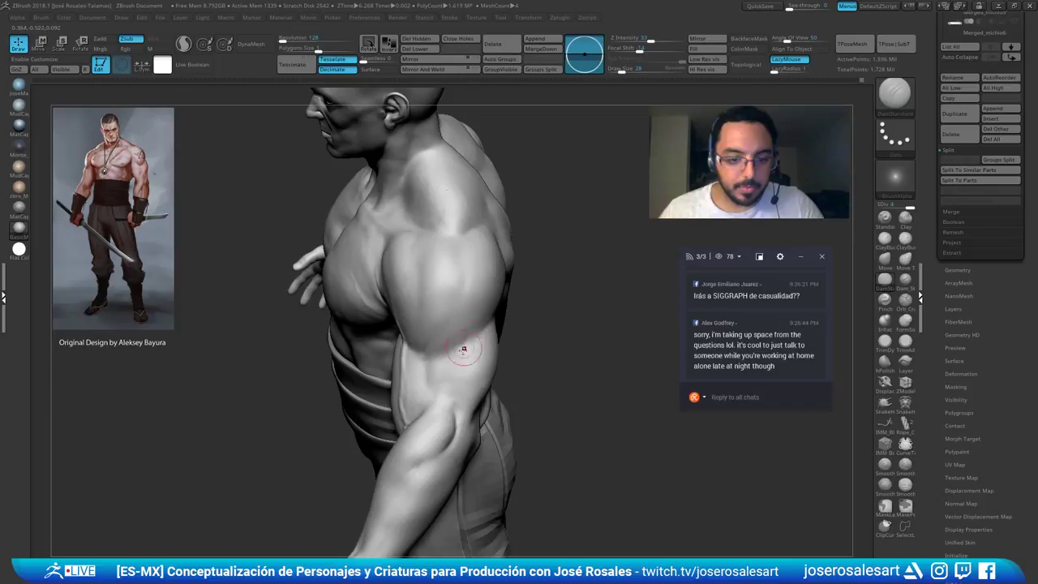
key(b)
key(c)
key(b)
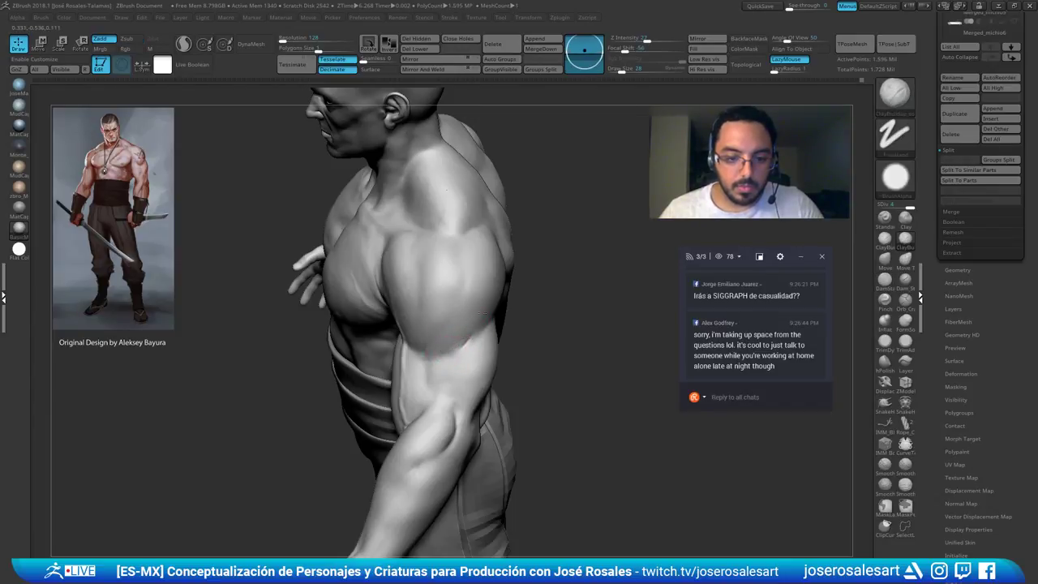
shift+drag(483, 314, 496, 319)
ctrl+right_drag(493, 321, 456, 338)
mouse_move(456, 339)
right_down()
mouse_move(465, 359)
mouse_move(448, 340)
mouse_move(472, 347)
right_up()
mouse_move(472, 347)
ctrl+right_down()
mouse_move(475, 333)
mouse_move(439, 350)
ctrl+right_up()
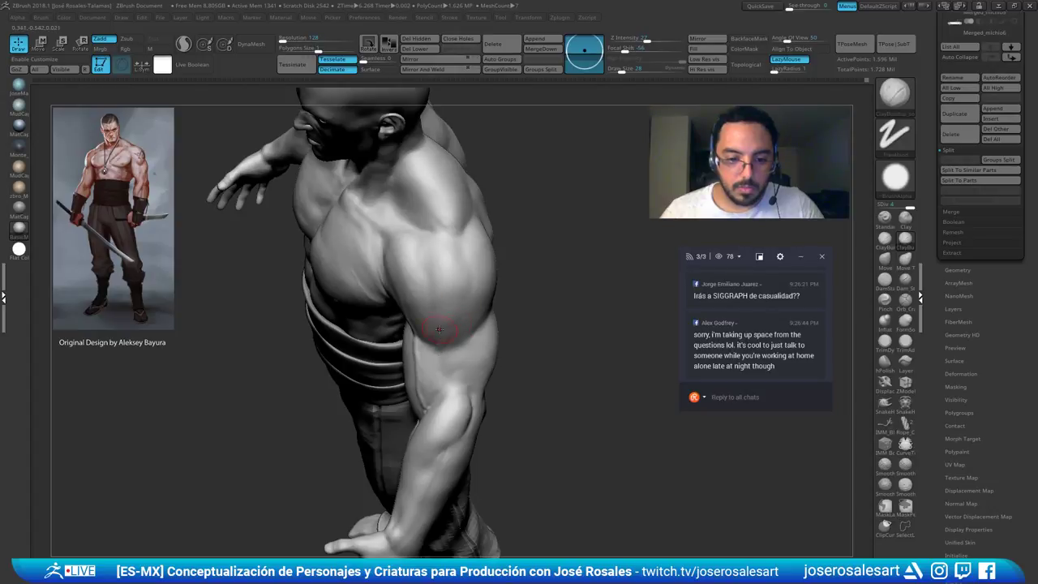
Smooth the muscles on the inner upper arm with only the arm's polygroup displayed, and restore the full body
mouse_move(456, 286)
right_down()
mouse_move(481, 347)
mouse_move(676, 338)
mouse_move(580, 327)
mouse_move(621, 329)
right_up()
mouse_move(621, 329)
ctrl+right_down()
mouse_move(658, 340)
mouse_move(487, 315)
mouse_move(459, 345)
mouse_move(509, 334)
mouse_move(451, 347)
mouse_move(477, 341)
mouse_move(481, 308)
mouse_move(483, 350)
ctrl+right_up()
ctrl+shift+click(515, 326)
right_drag(540, 331, 484, 344)
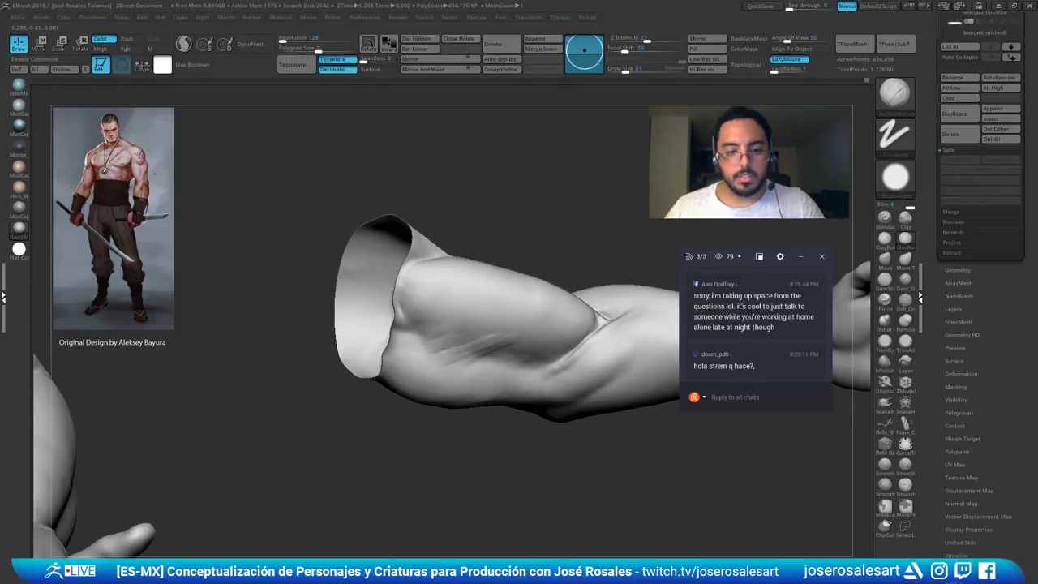
shift+drag(490, 346, 471, 342)
ctrl+right_drag(510, 323, 438, 324)
ctrl+shift+click(442, 368)
shift+right_drag(437, 324, 522, 362)
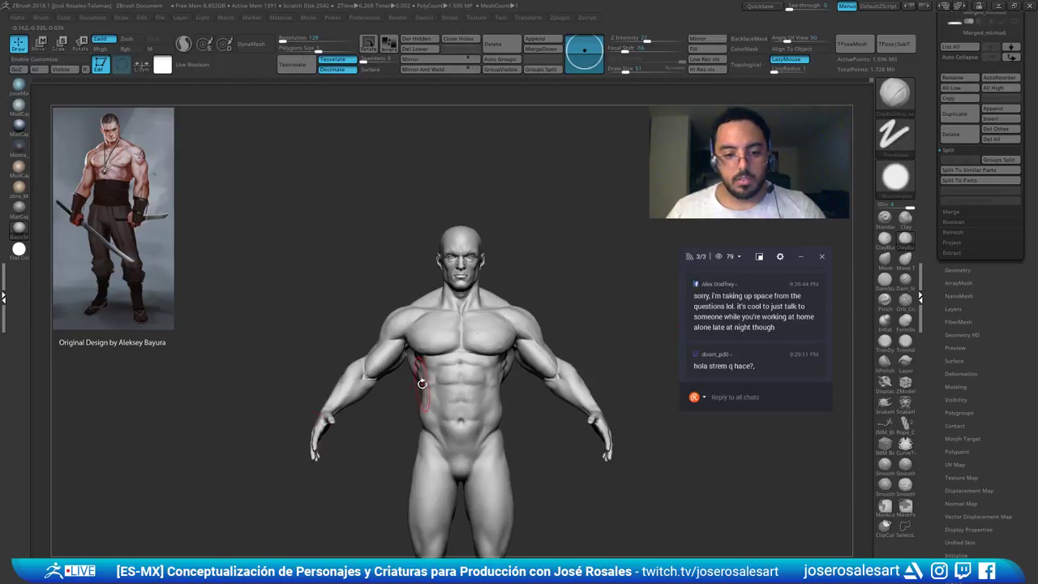
Mask the chin and lower jaw by isolating their polygroup, and unhide the rest of the body
right_drag(370, 400, 345, 404)
key(shift+s)
ctrl+right_drag(583, 363, 615, 334)
alt+right_drag(577, 267, 598, 364)
mouse_move(612, 316)
right_down()
mouse_move(563, 311)
mouse_move(609, 302)
right_up()
ctrl+right_drag(609, 301, 582, 324)
mouse_move(580, 215)
alt+right_down()
mouse_move(518, 284)
mouse_move(572, 310)
alt+right_up()
ctrl+shift+click(521, 259)
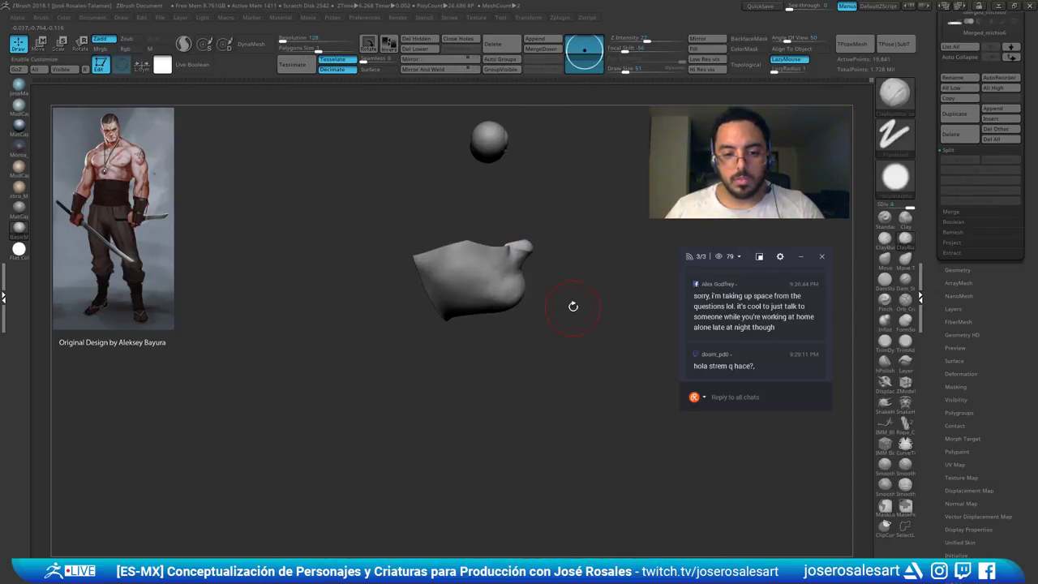
ctrl+drag(618, 200, 321, 370)
ctrl+shift+click(596, 316)
Blur the jaw mask and invert it, with the body lowered by two subdivision levels
ctrl+click(449, 291)
ctrl+click(454, 290)
ctrl+click(459, 289)
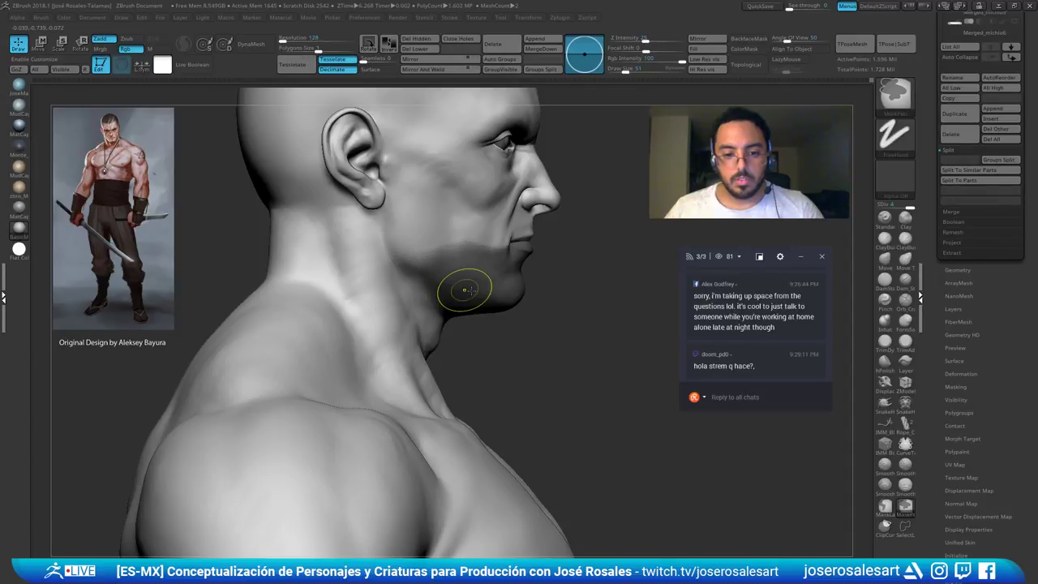
key(shift+d)
key(shift+d)
ctrl+click(480, 290)
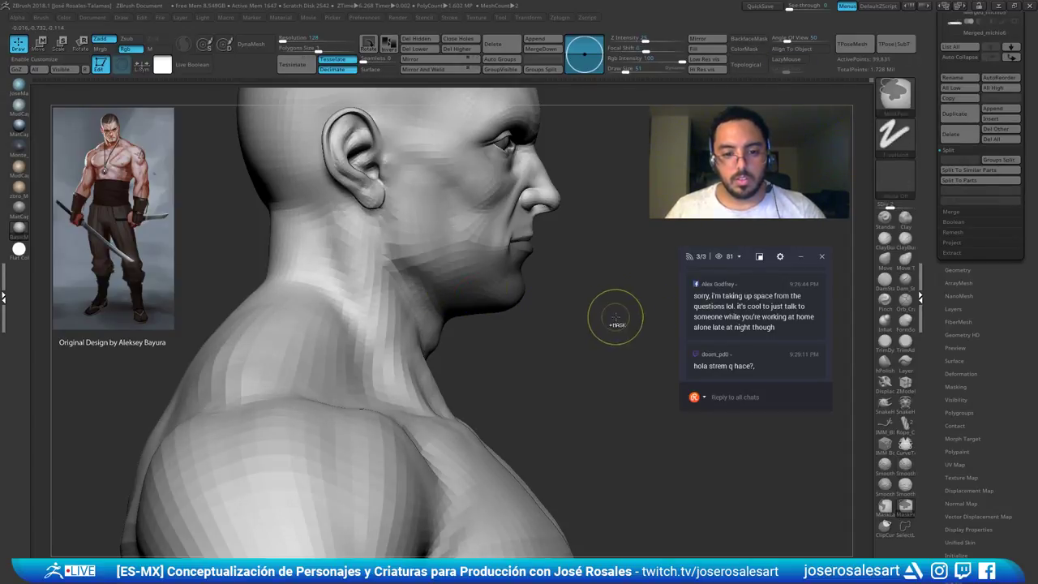
ctrl+click(606, 310)
alt+right_drag(599, 269, 556, 310)
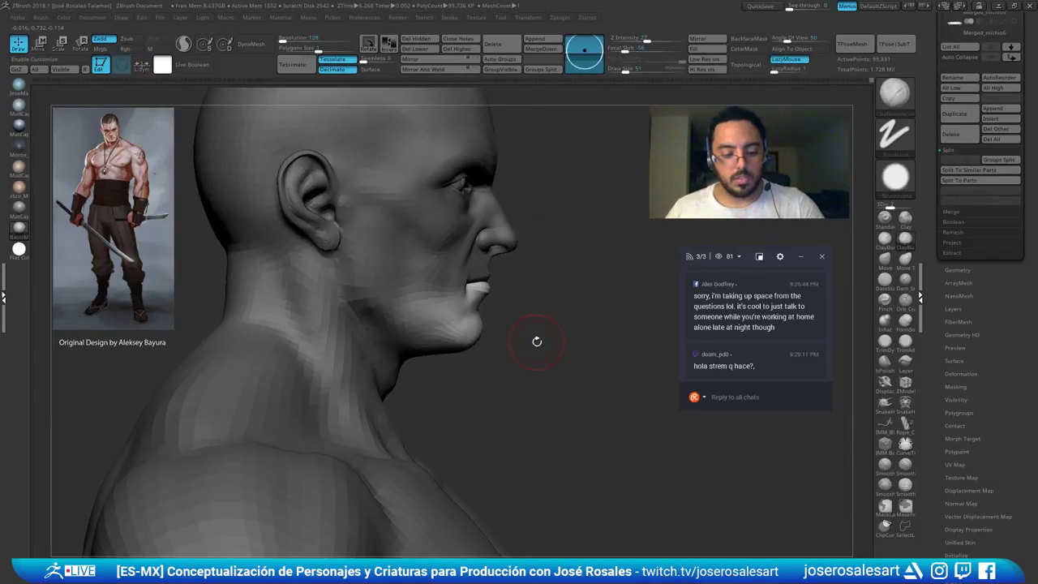
Reshape the chin and lower jaw using a large Move brush
key(b)
key(m)
key(v)
key(s)
drag(539, 353, 558, 355)
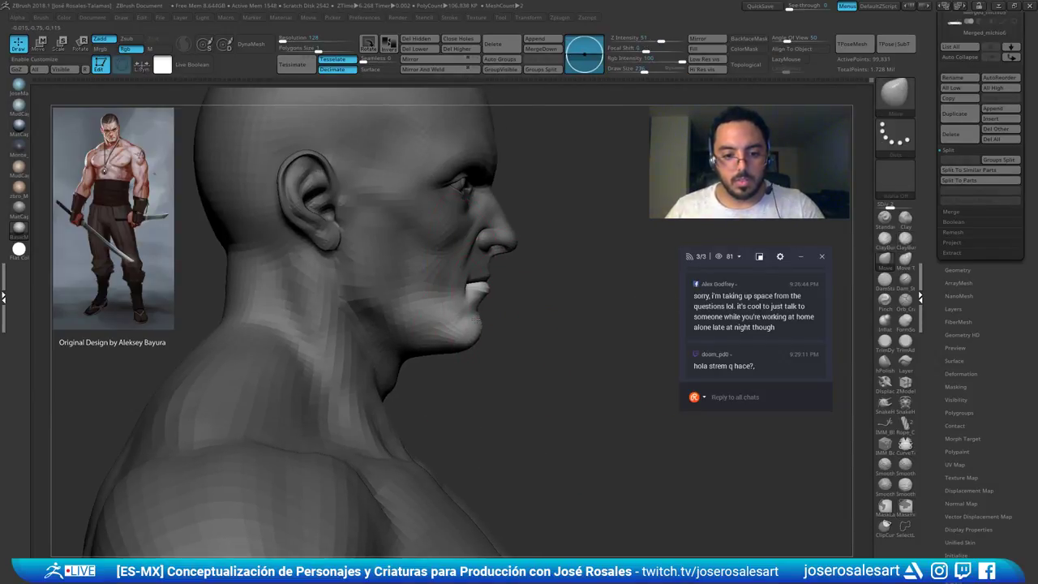
key(s)
mouse_move(485, 341)
mouse_down()
mouse_move(476, 343)
mouse_move(489, 318)
mouse_move(381, 312)
mouse_up()
key(s)
key(s)
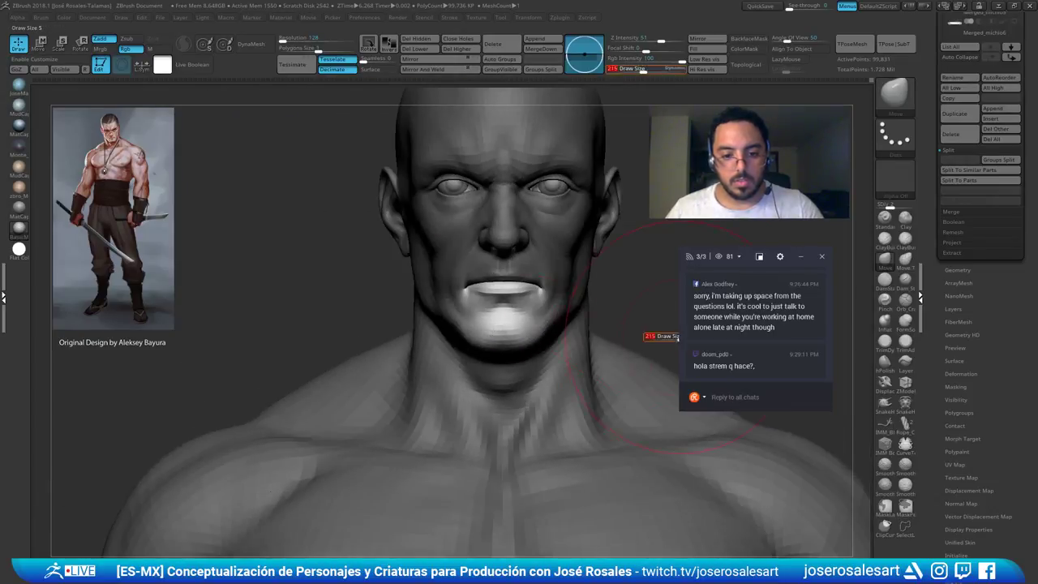
drag(664, 338, 667, 347)
drag(661, 295, 663, 328)
Return the body to its highest subdivision level and save the tool to disk
key(d)
key(d)
right_drag(688, 346, 722, 346)
ctrl+right_drag(673, 349, 651, 325)
alt+drag(654, 324, 579, 324)
alt+drag(673, 296, 614, 273)
alt+drag(614, 273, 494, 307)
drag(559, 305, 446, 304)
shift+drag(541, 262, 578, 271)
drag(933, 131, 907, 285)
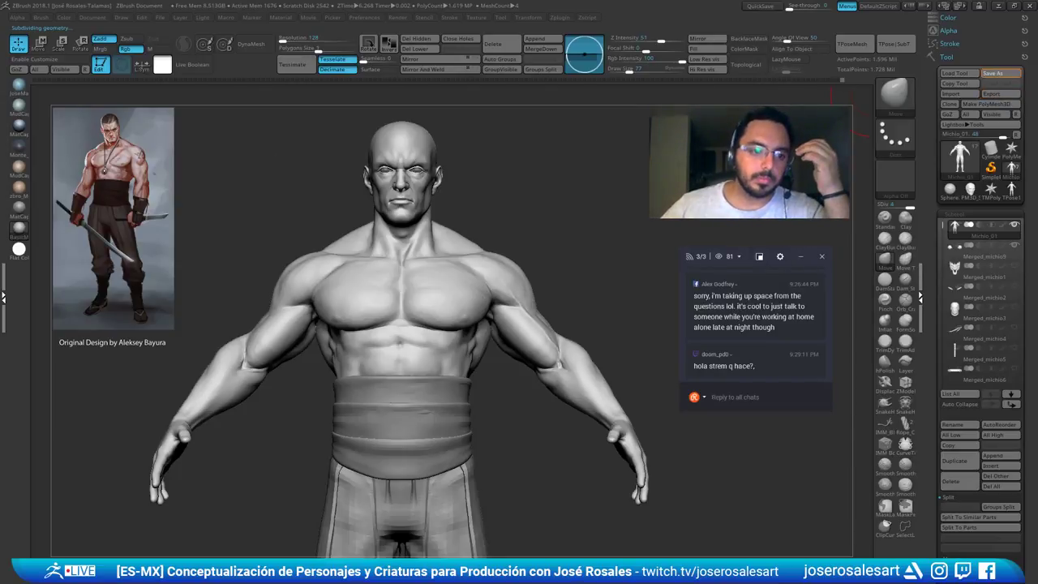
click(739, 259)
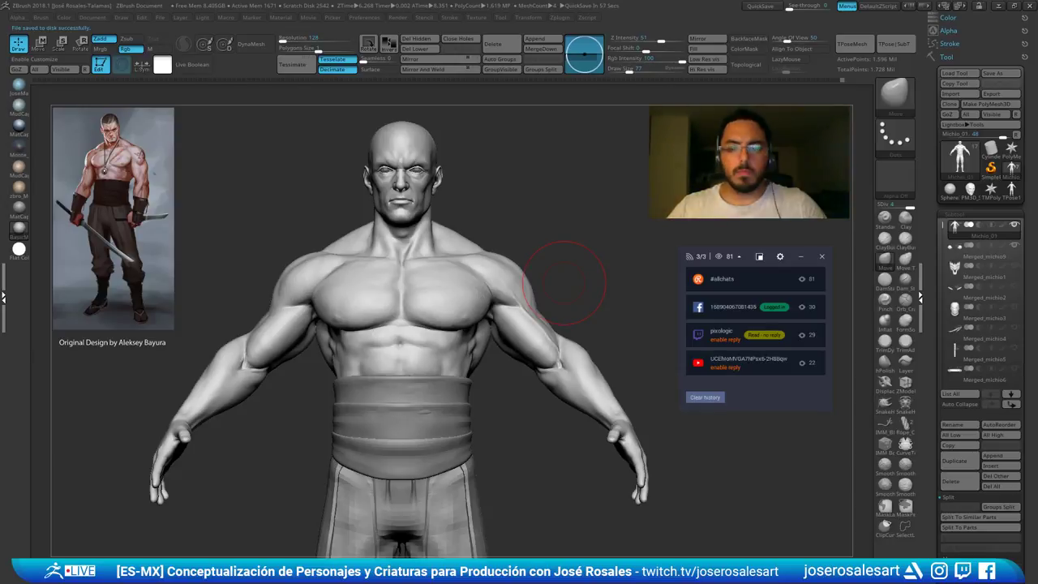
click(718, 265)
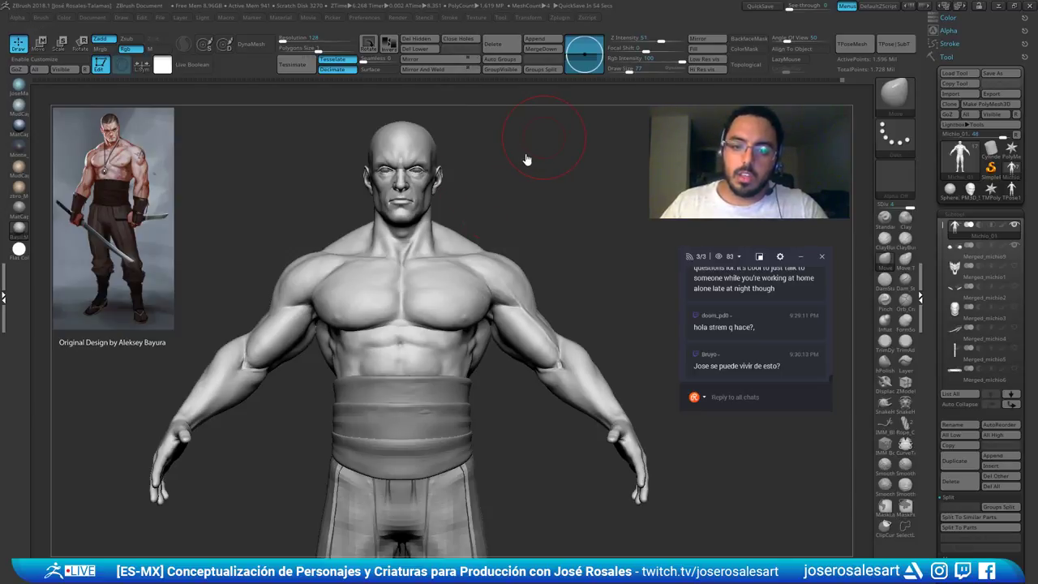
click(700, 260)
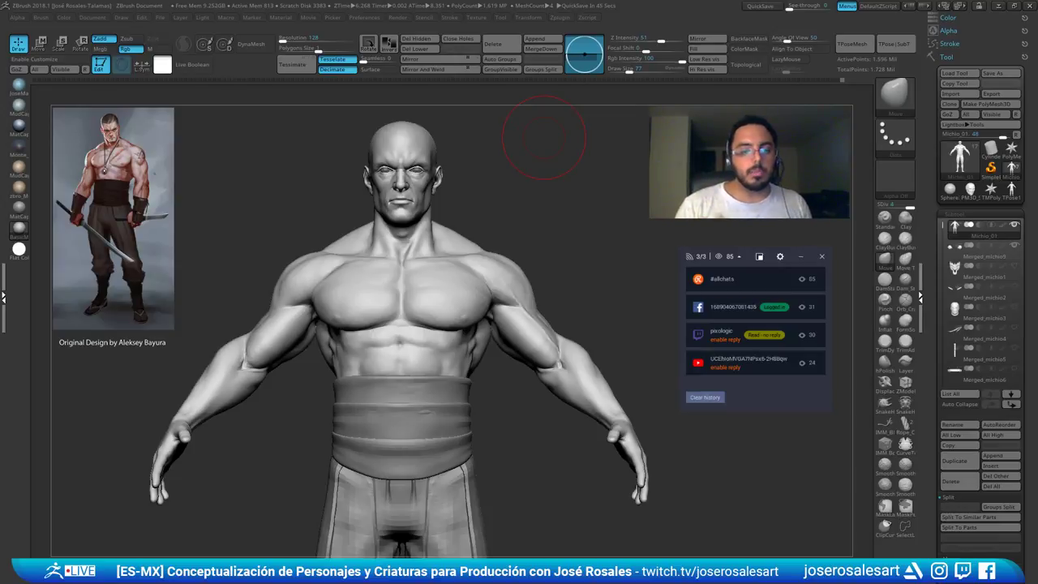
click(734, 277)
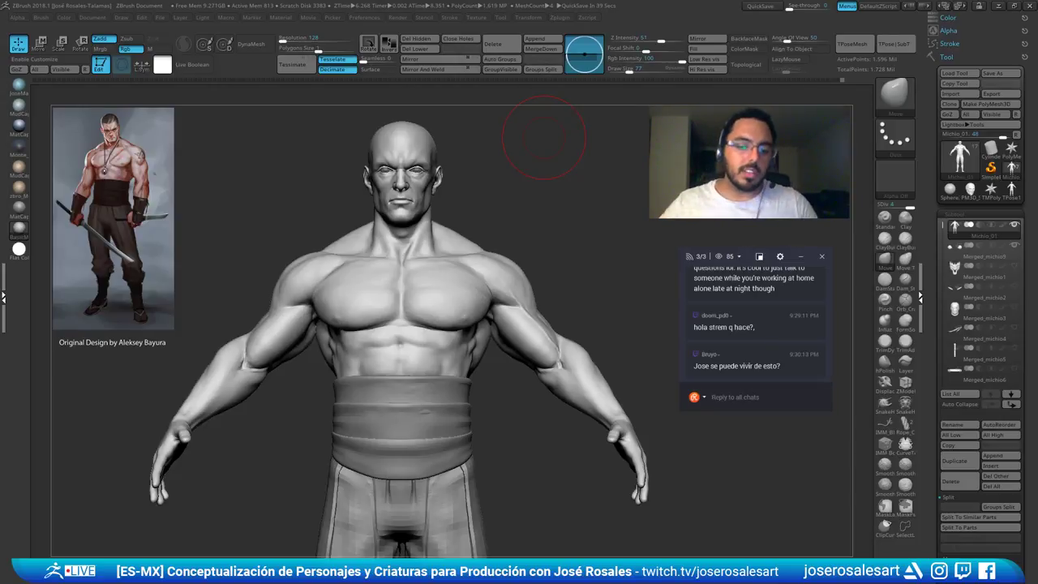
drag(543, 137, 631, 156)
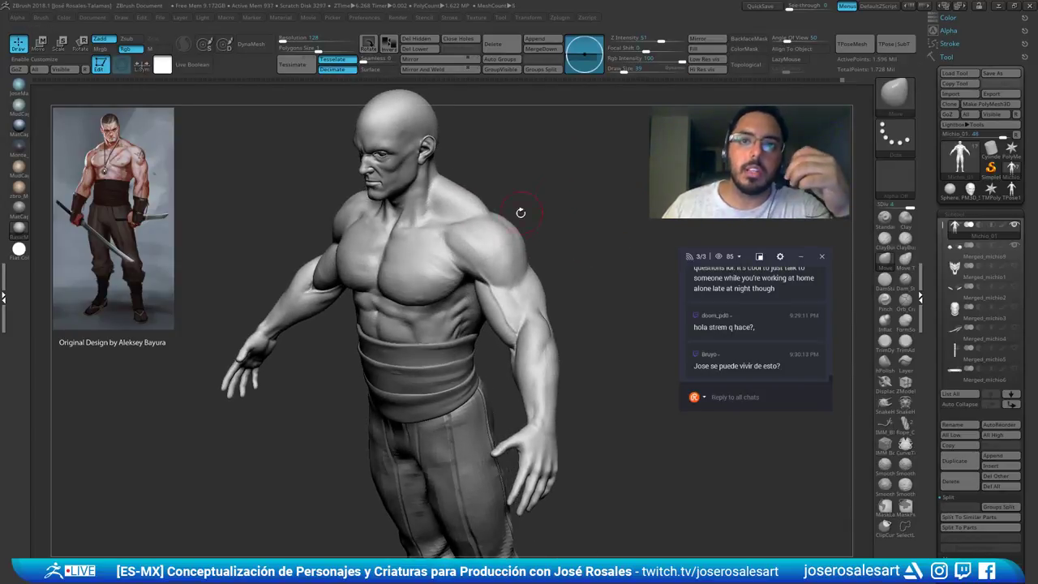
drag(520, 212, 535, 195)
Carve the crease along the underside of the pectoral with the Dam Standard brush
mouse_move(313, 225)
right_down()
mouse_move(447, 232)
mouse_move(523, 268)
right_up()
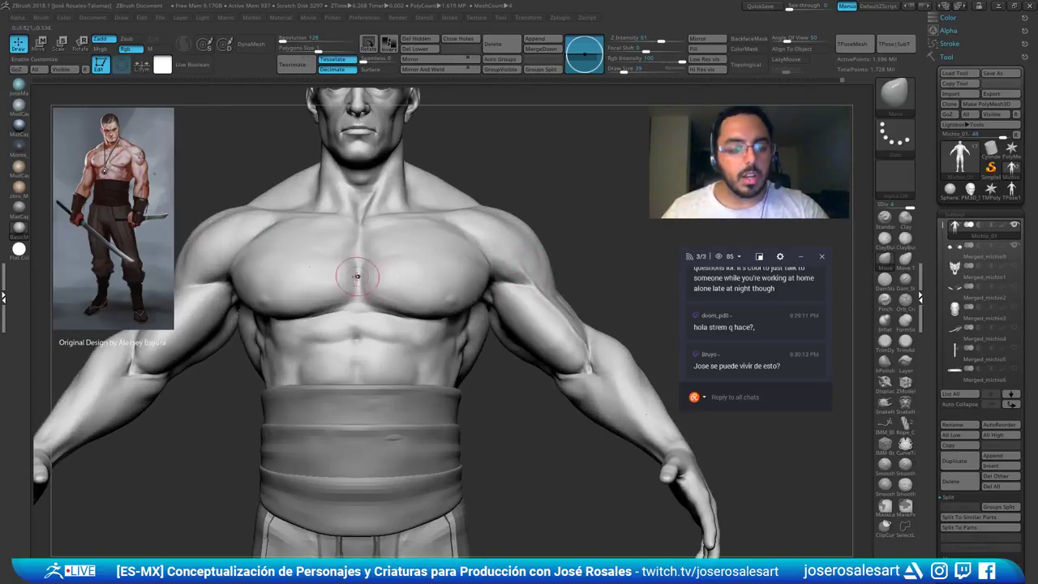
key(1)
mouse_move(377, 272)
right_down()
mouse_move(433, 266)
mouse_move(396, 289)
mouse_move(451, 273)
mouse_move(481, 293)
mouse_move(492, 258)
right_up()
shift+drag(532, 260, 558, 244)
mouse_move(558, 243)
alt+right_down()
mouse_move(477, 326)
mouse_move(389, 328)
mouse_move(404, 356)
alt+right_up()
key(b)
key(d)
key(s)
mouse_move(352, 319)
right_down()
mouse_move(397, 263)
mouse_move(389, 256)
right_up()
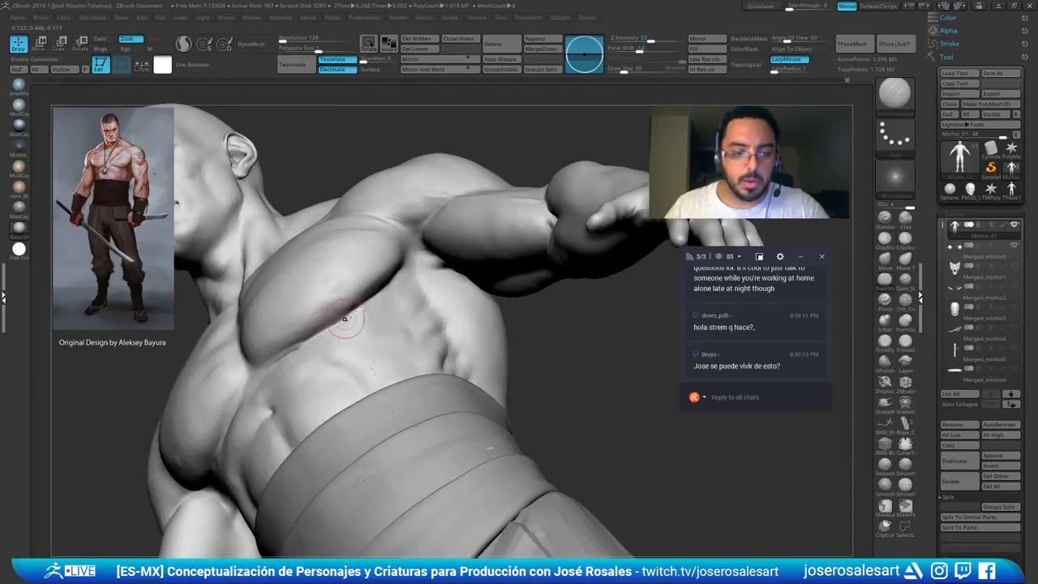
drag(333, 325, 302, 343)
right_drag(400, 297, 334, 347)
drag(402, 281, 330, 326)
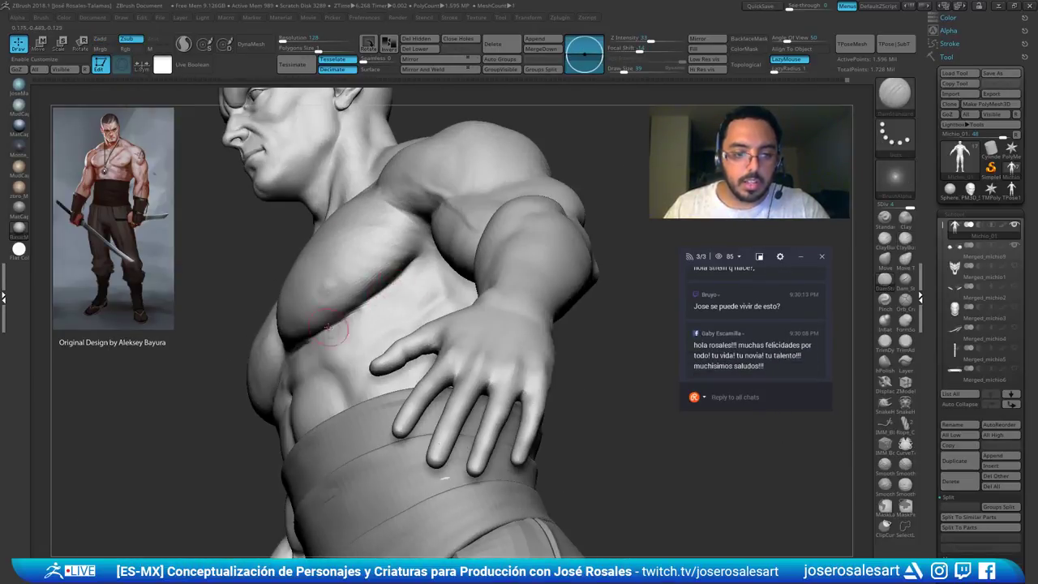
Smooth the carved crease beneath the pectoral from a low viewing angle
right_drag(312, 323, 429, 284)
right_drag(279, 301, 367, 256)
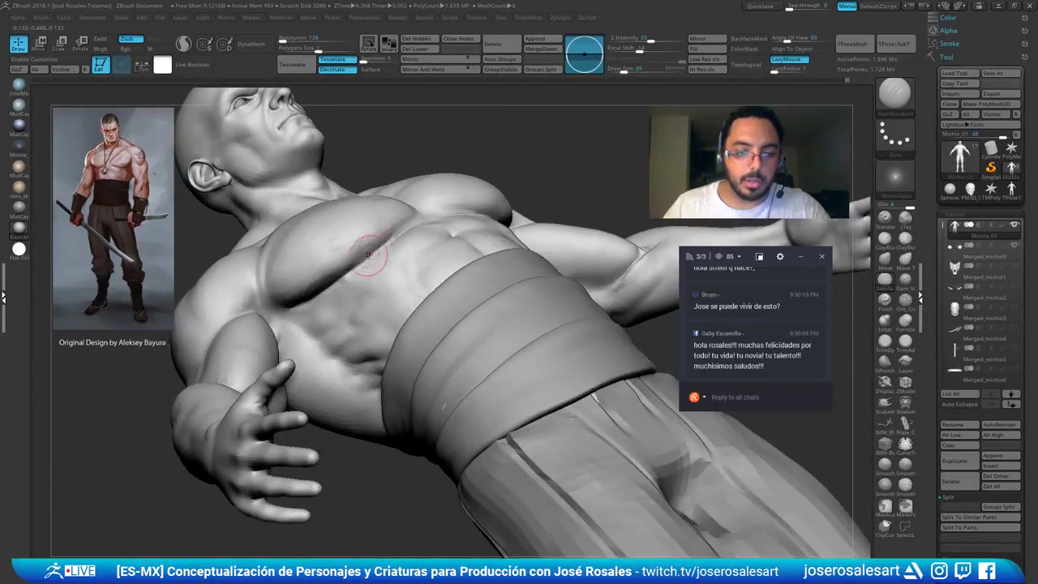
right_drag(322, 294, 366, 235)
shift+drag(378, 222, 334, 277)
right_drag(332, 292, 454, 329)
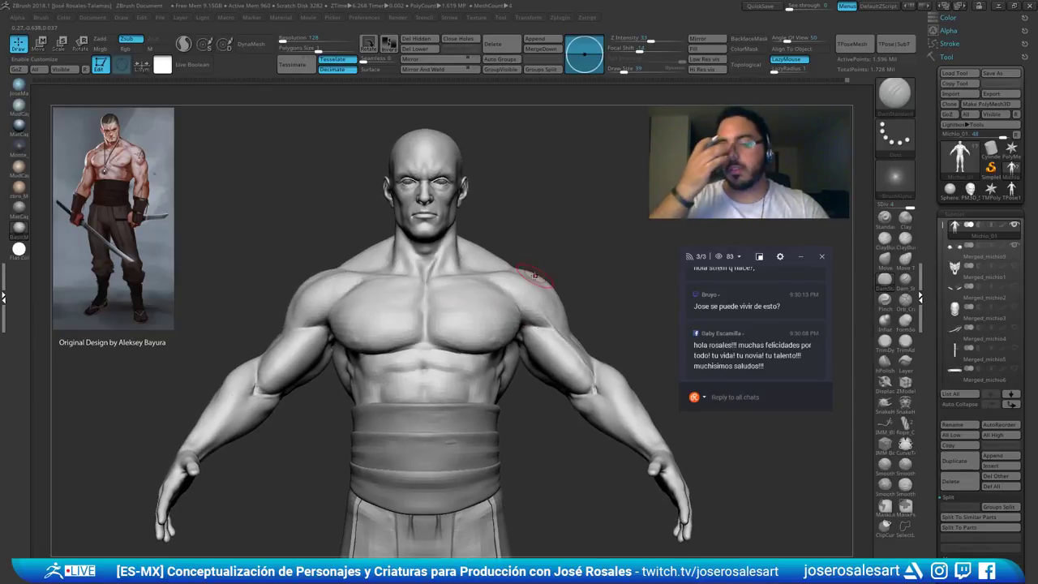
Build up the muscle volume behind the shoulder on the upper back with the Clay Buildup brush
mouse_move(570, 294)
right_down()
mouse_move(495, 283)
mouse_move(454, 235)
mouse_move(519, 219)
mouse_move(433, 296)
mouse_move(458, 317)
mouse_move(341, 318)
mouse_move(504, 336)
mouse_move(496, 361)
mouse_move(541, 337)
mouse_move(525, 362)
mouse_move(535, 399)
mouse_move(545, 370)
right_up()
key(b)
key(c)
key(b)
right_drag(545, 370, 445, 387)
ctrl+right_drag(446, 388, 484, 384)
right_drag(420, 351, 515, 322)
ctrl+right_drag(332, 333, 312, 356)
drag(324, 331, 310, 350)
right_drag(305, 345, 321, 348)
right_drag(348, 289, 328, 345)
mouse_move(329, 339)
mouse_down()
mouse_move(315, 344)
mouse_move(329, 331)
mouse_up()
ctrl+right_drag(419, 310, 414, 291)
shift+right_drag(414, 291, 344, 313)
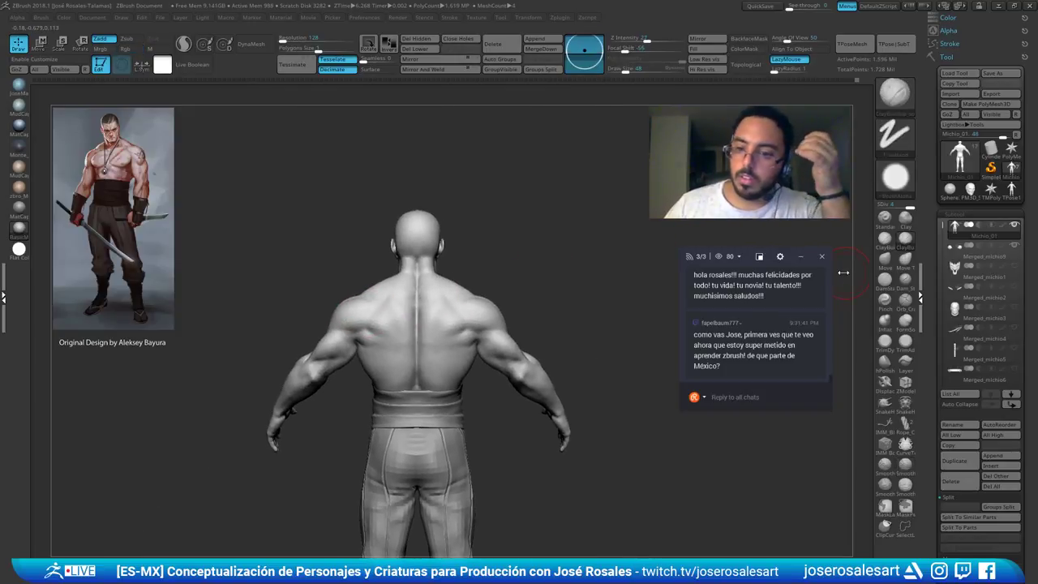
drag(830, 378, 829, 379)
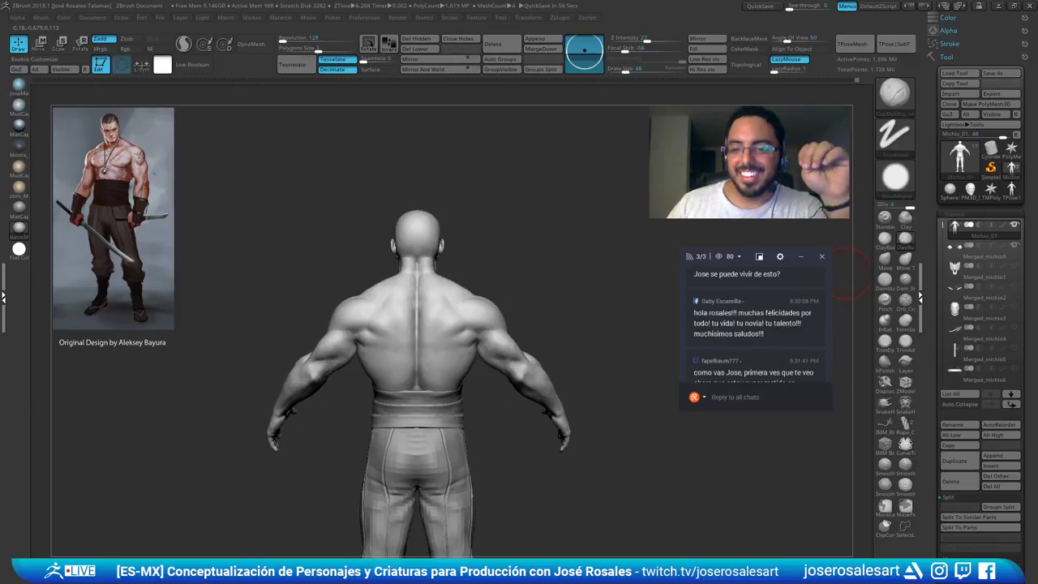
Build up and smooth the area between the rear deltoid and shoulder blade, using Clay Buildup at size 36
mouse_move(672, 250)
mouse_down()
mouse_move(616, 243)
mouse_move(482, 316)
mouse_move(488, 311)
mouse_up()
key(bracketleft)
mouse_move(415, 332)
ctrl+right_down()
mouse_move(333, 234)
mouse_move(422, 248)
mouse_move(454, 284)
mouse_move(289, 293)
mouse_move(361, 276)
ctrl+right_up()
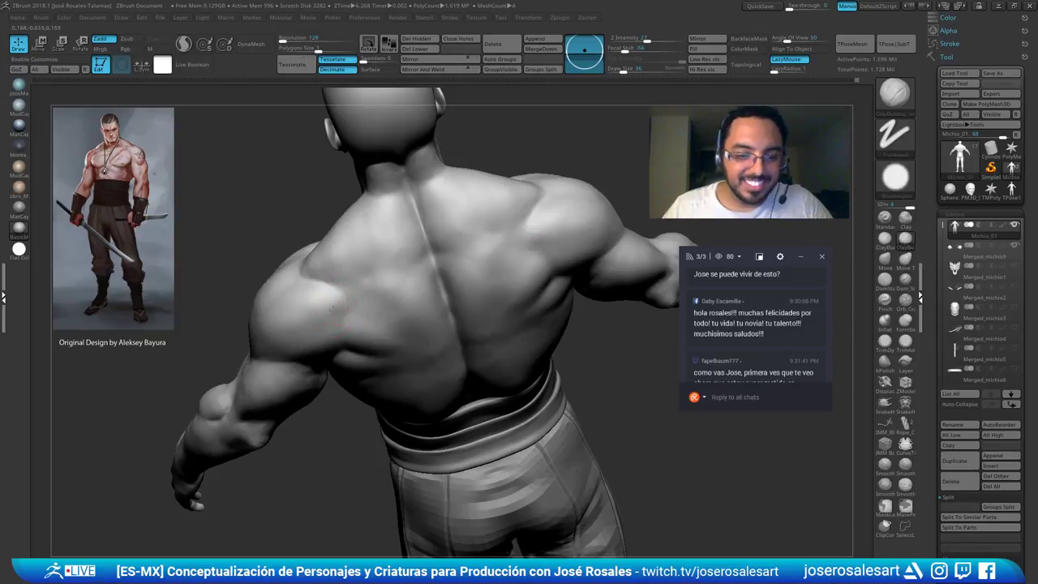
drag(341, 310, 345, 284)
right_drag(342, 280, 338, 298)
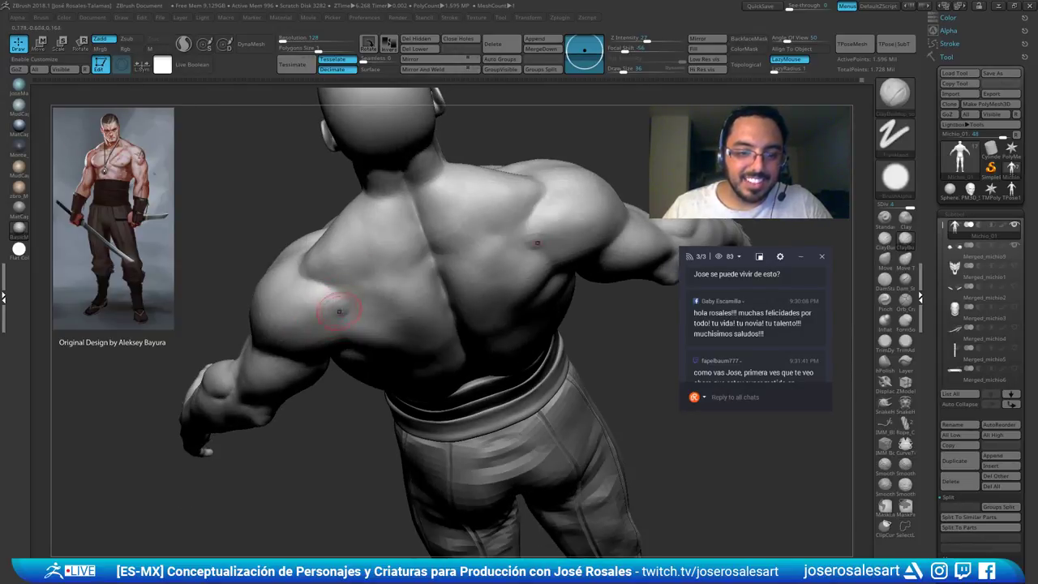
right_drag(297, 332, 329, 306)
shift+drag(329, 306, 340, 298)
right_drag(348, 296, 340, 314)
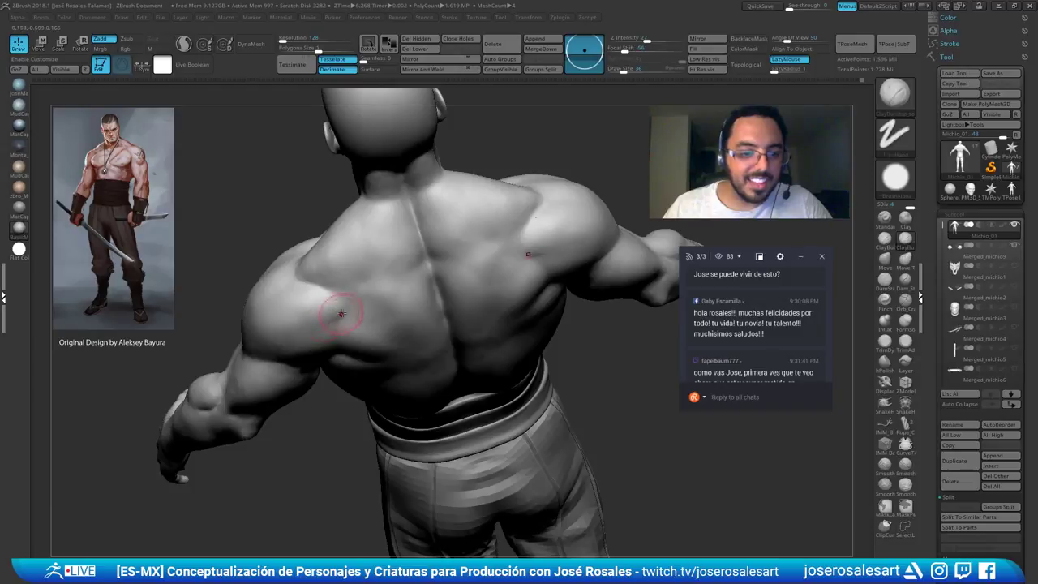
right_drag(265, 329, 328, 302)
shift+drag(331, 303, 339, 311)
mouse_move(340, 311)
right_down()
mouse_move(365, 292)
mouse_move(338, 308)
right_up()
Smooth the transition from the opposite shoulder blade into the rear deltoid
mouse_move(449, 319)
right_down()
mouse_move(556, 294)
mouse_move(489, 338)
mouse_move(436, 335)
mouse_move(485, 328)
right_up()
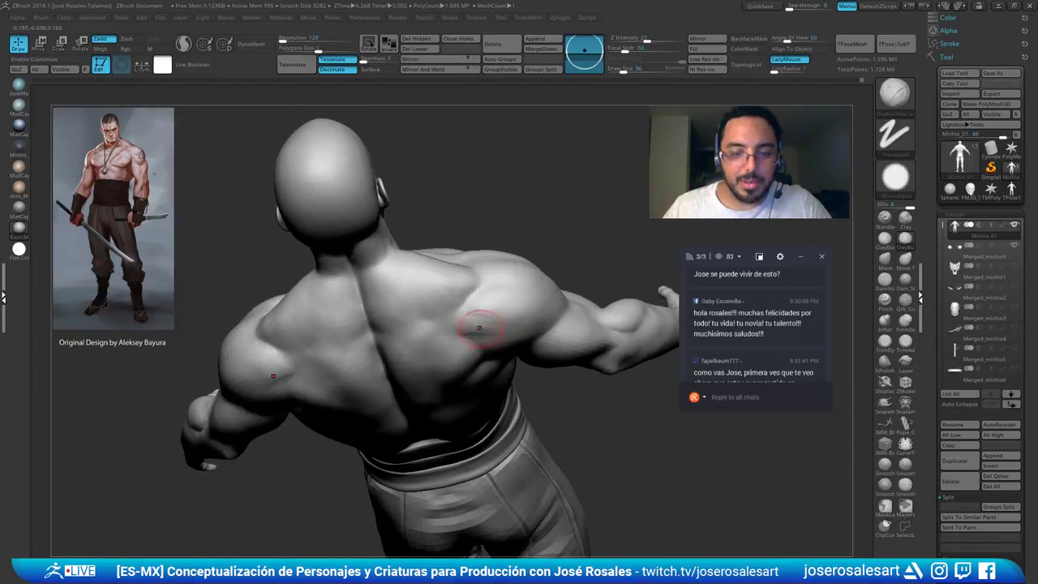
shift+drag(475, 315, 487, 322)
mouse_move(506, 342)
right_down()
mouse_move(484, 320)
mouse_move(501, 336)
right_up()
shift+drag(482, 322, 491, 325)
right_drag(491, 324, 516, 293)
right_drag(516, 294, 489, 274)
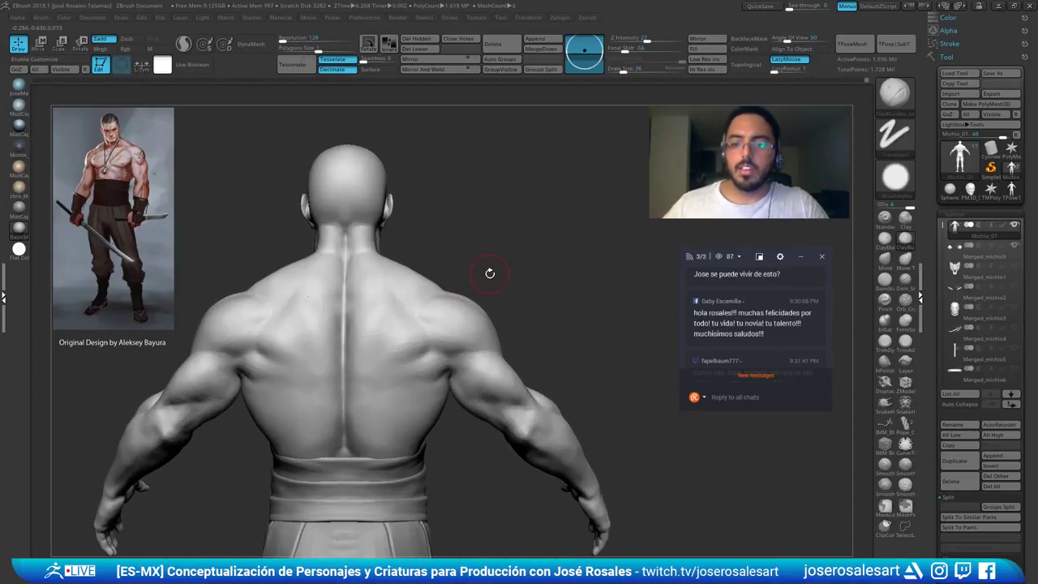
click(772, 376)
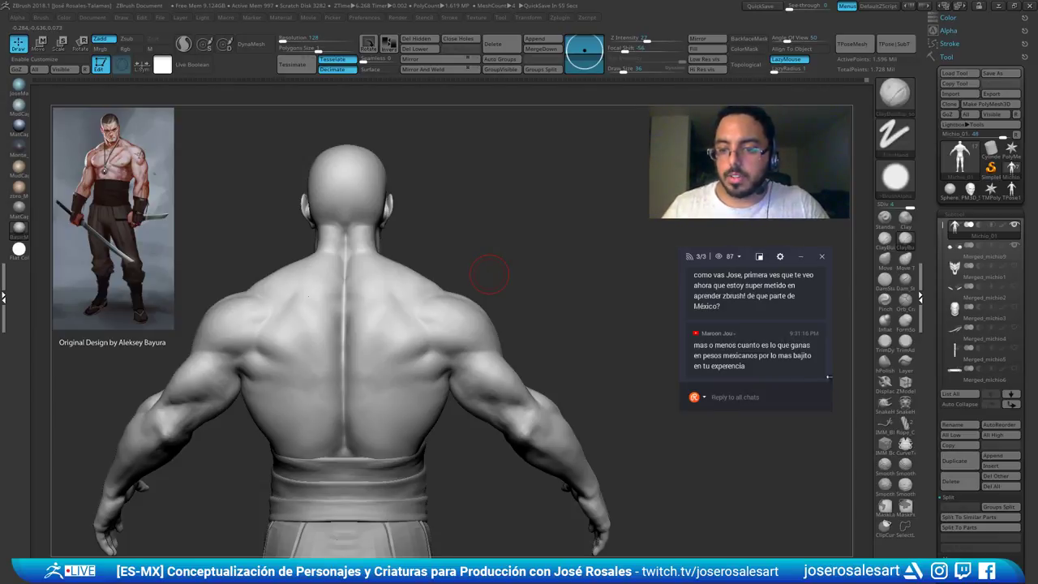
drag(828, 377, 830, 381)
scroll(831, 379, down, 2)
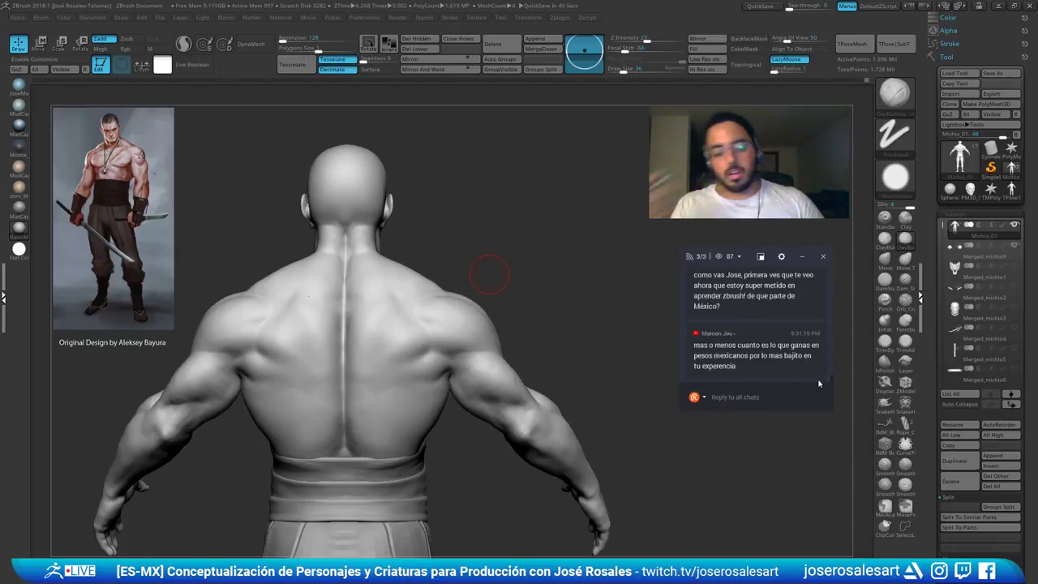
Carve the crease where the pectoral's outer edge meets the armpit, using the Dam Standard brush at size 15
drag(491, 273, 478, 275)
mouse_move(549, 234)
mouse_down()
mouse_move(432, 274)
mouse_move(402, 247)
mouse_move(443, 167)
mouse_up()
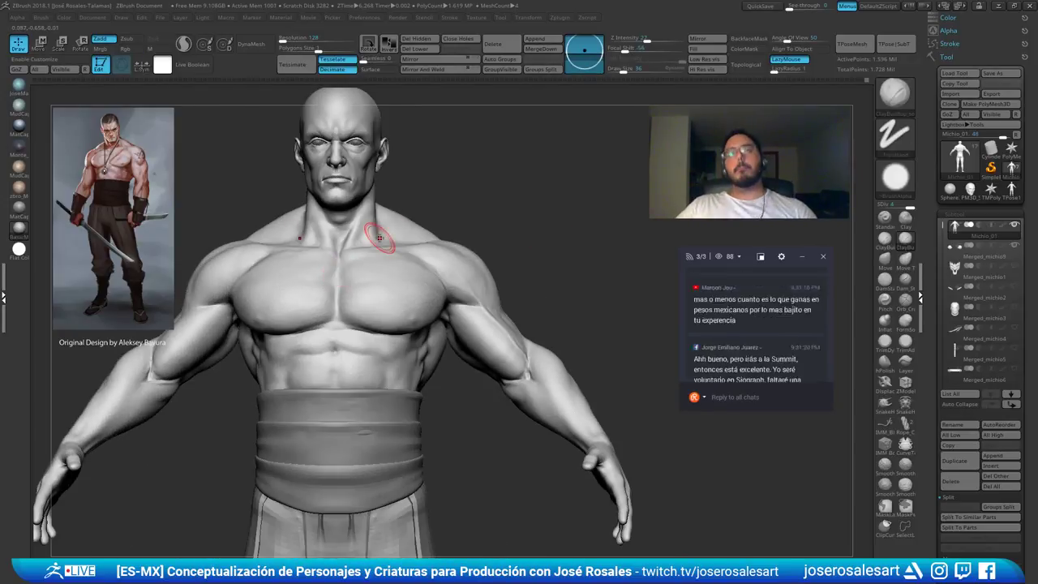
mouse_move(341, 289)
alt+right_down()
mouse_move(410, 285)
mouse_move(404, 306)
mouse_move(287, 309)
mouse_move(259, 340)
alt+right_up()
right_drag(303, 287, 243, 319)
drag(239, 321, 254, 325)
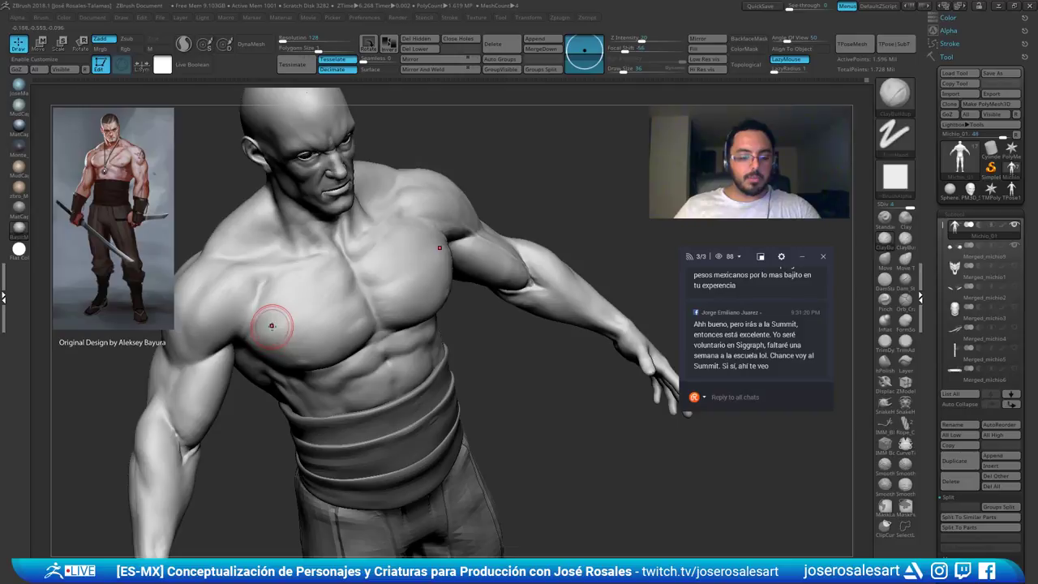
key(b)
key(d)
key(s)
key(s)
drag(282, 331, 278, 330)
mouse_move(243, 331)
ctrl+right_down()
mouse_move(216, 354)
mouse_move(228, 346)
ctrl+right_up()
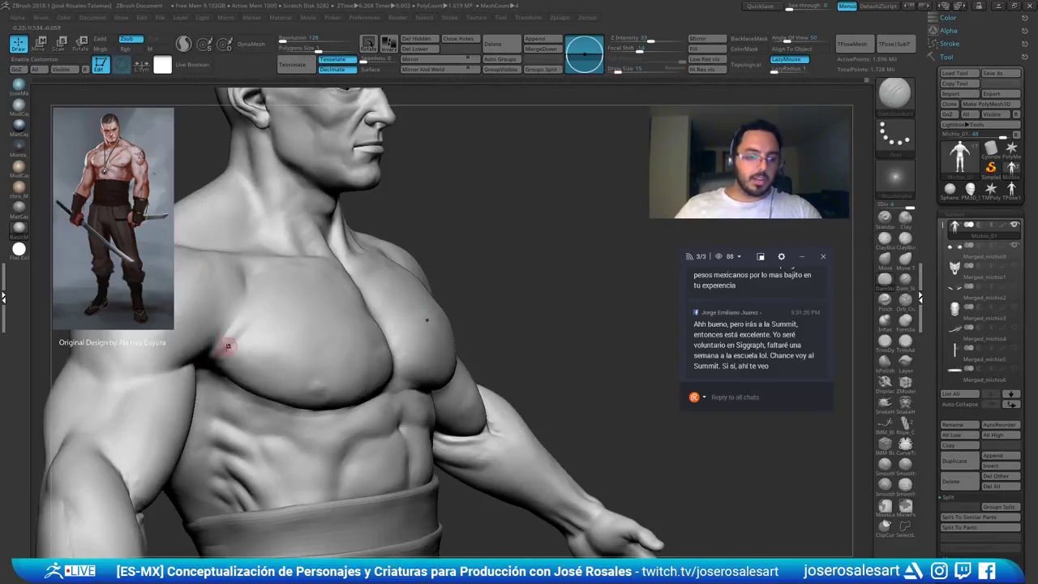
right_drag(251, 312, 316, 296)
right_drag(316, 295, 406, 282)
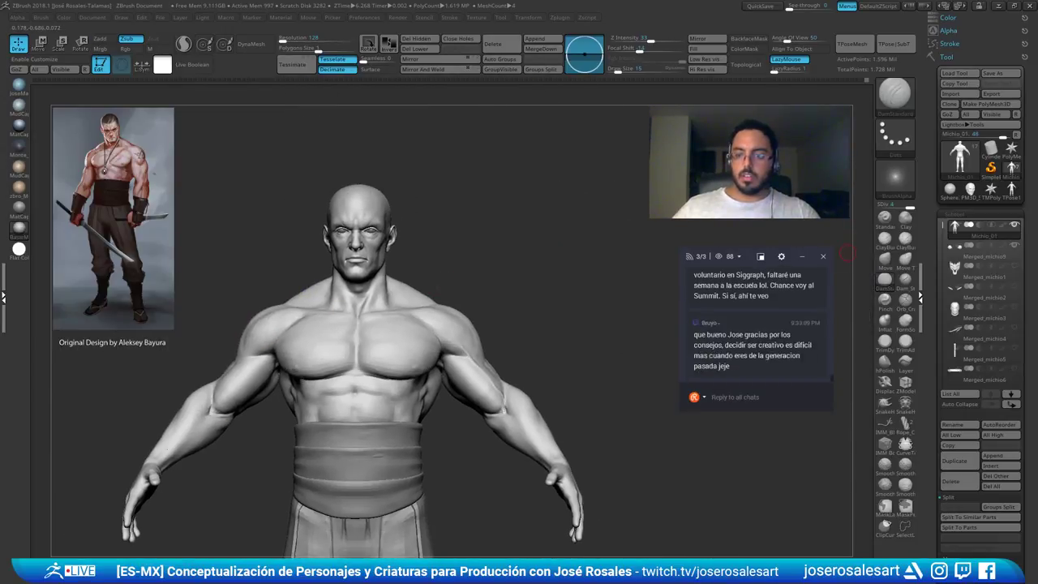
drag(831, 379, 829, 373)
scroll(828, 377, down, 3)
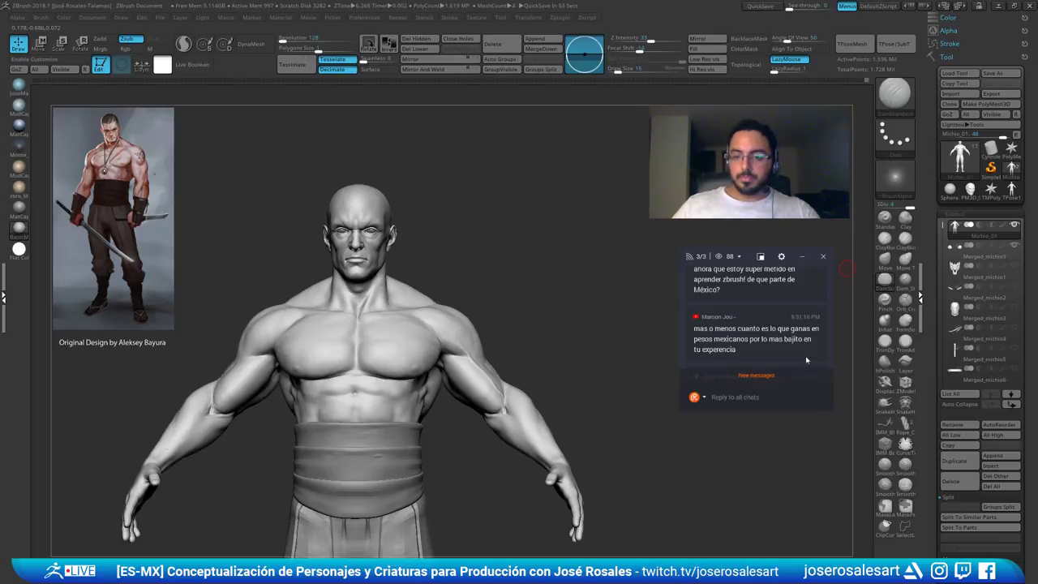
click(806, 372)
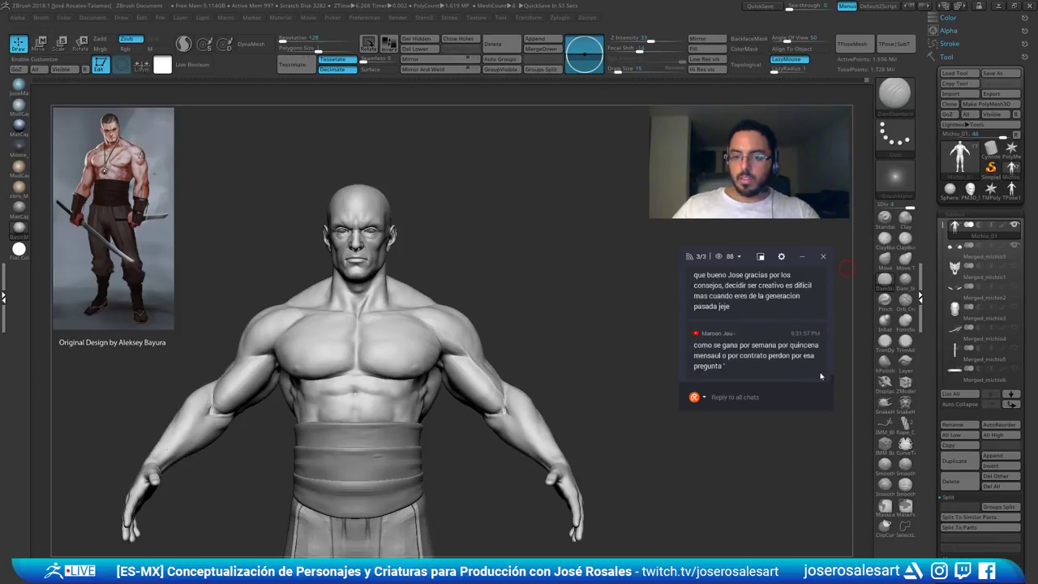
scroll(830, 379, up, 2)
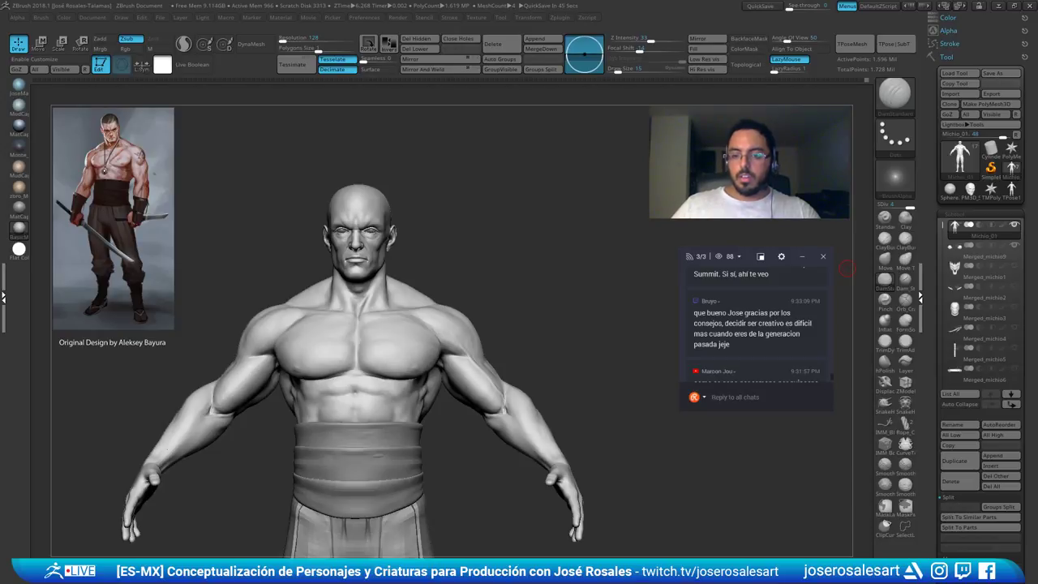
Smooth the surface of the opposite pectoral beside the front deltoid
alt+right_drag(398, 319, 418, 295)
mouse_move(527, 316)
right_down()
mouse_move(456, 327)
mouse_move(437, 345)
mouse_move(426, 390)
right_up()
right_drag(463, 231, 459, 185)
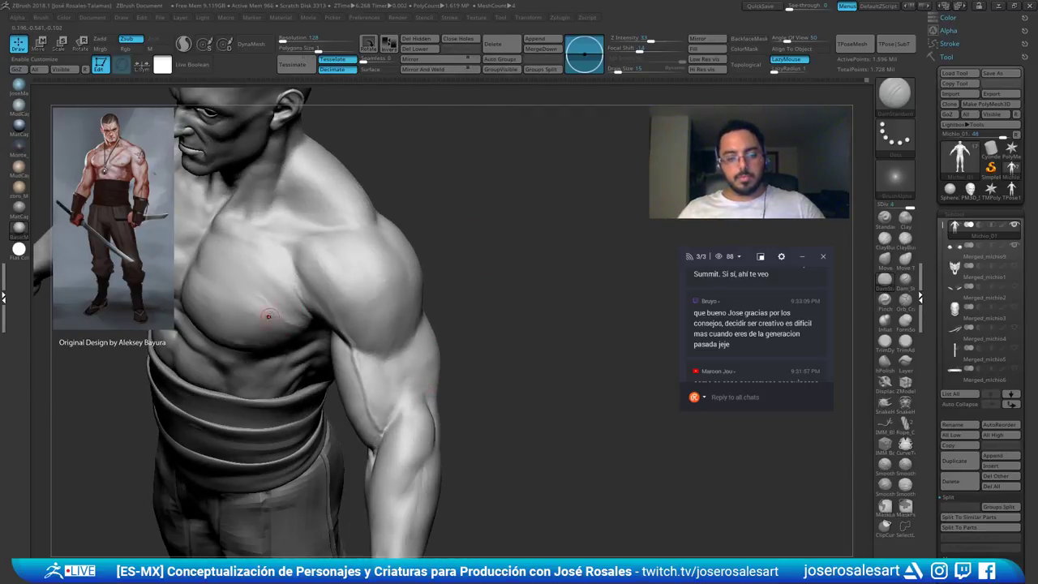
shift+drag(259, 299, 260, 297)
right_drag(352, 330, 314, 372)
drag(312, 373, 474, 253)
Carve the muscle separation along the outer forearm below the elbow with the Dam Standard brush at size 39
mouse_move(363, 372)
alt+right_down()
mouse_move(357, 319)
mouse_move(368, 346)
mouse_move(399, 312)
alt+right_up()
drag(392, 318, 359, 334)
right_drag(359, 334, 429, 334)
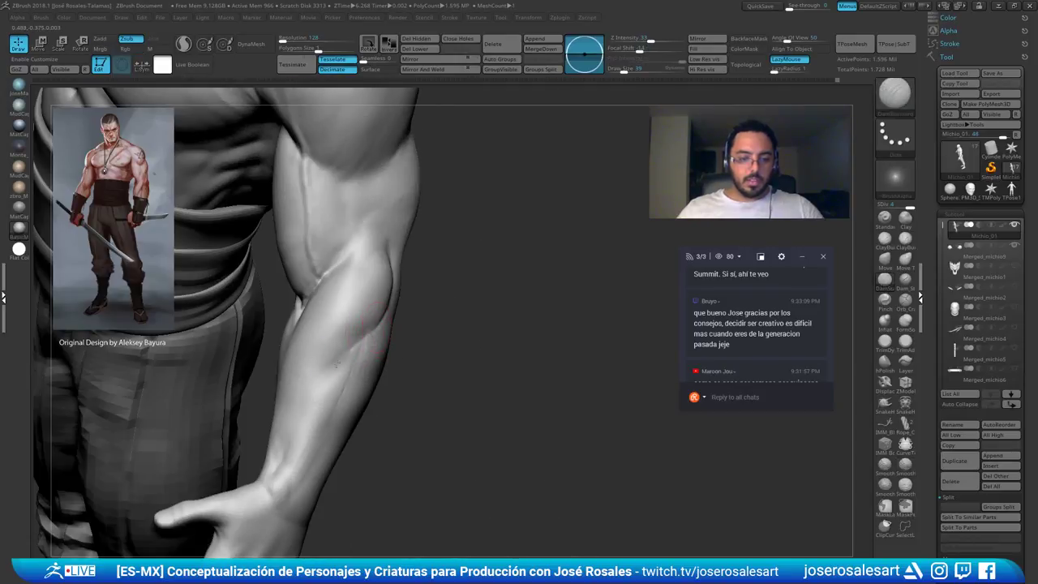
mouse_move(297, 412)
alt+right_down()
mouse_move(285, 343)
mouse_move(347, 326)
mouse_move(373, 275)
mouse_move(337, 313)
alt+right_up()
drag(383, 265, 373, 285)
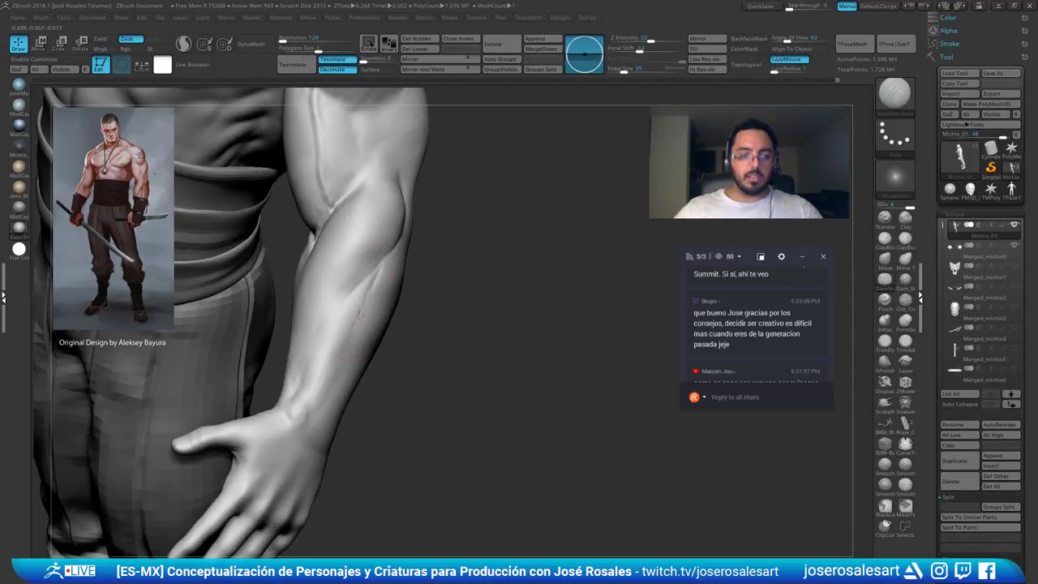
right_drag(377, 291, 372, 282)
right_drag(355, 328, 381, 282)
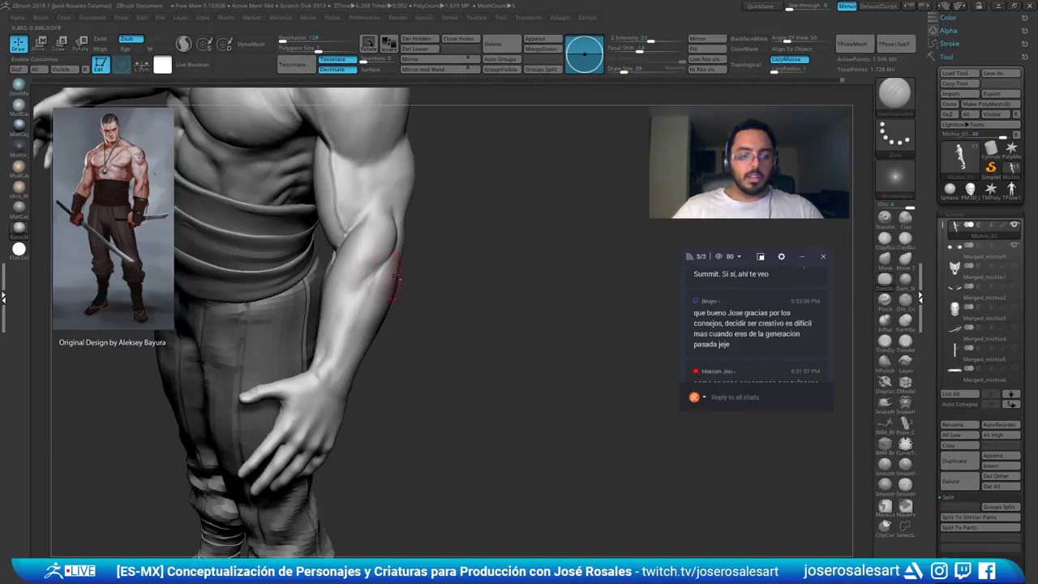
Build up the outer forearm muscle below the elbow with the Clay Buildup brush and smooth it
key(b)
key(c)
key(b)
mouse_move(338, 287)
right_down()
mouse_move(395, 280)
mouse_move(374, 265)
mouse_move(350, 276)
right_up()
ctrl+right_drag(350, 276, 374, 281)
ctrl+right_drag(374, 281, 380, 276)
shift+drag(380, 277, 457, 358)
drag(541, 280, 570, 315)
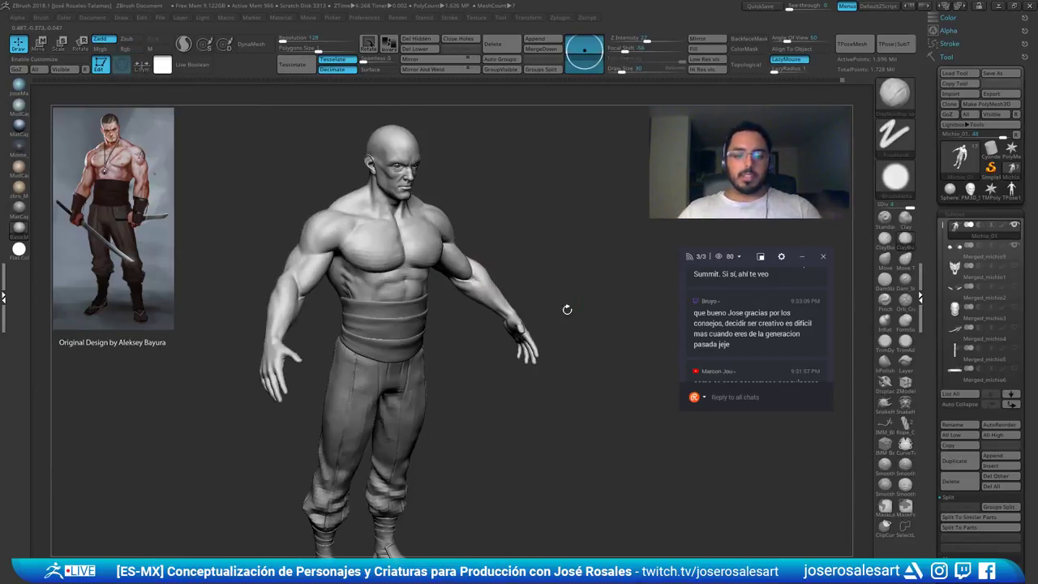
Build up and smooth the inner forearm just below the biceps with the Clay Buildup brush at size 45
right_drag(553, 291, 511, 267)
mouse_move(510, 267)
ctrl+right_down()
mouse_move(454, 259)
mouse_move(450, 317)
mouse_move(422, 319)
mouse_move(470, 289)
mouse_move(472, 335)
mouse_move(507, 308)
ctrl+right_up()
key(s)
drag(482, 329, 477, 330)
mouse_move(478, 330)
right_down()
mouse_move(502, 326)
mouse_move(474, 329)
right_up()
shift+drag(479, 320, 462, 338)
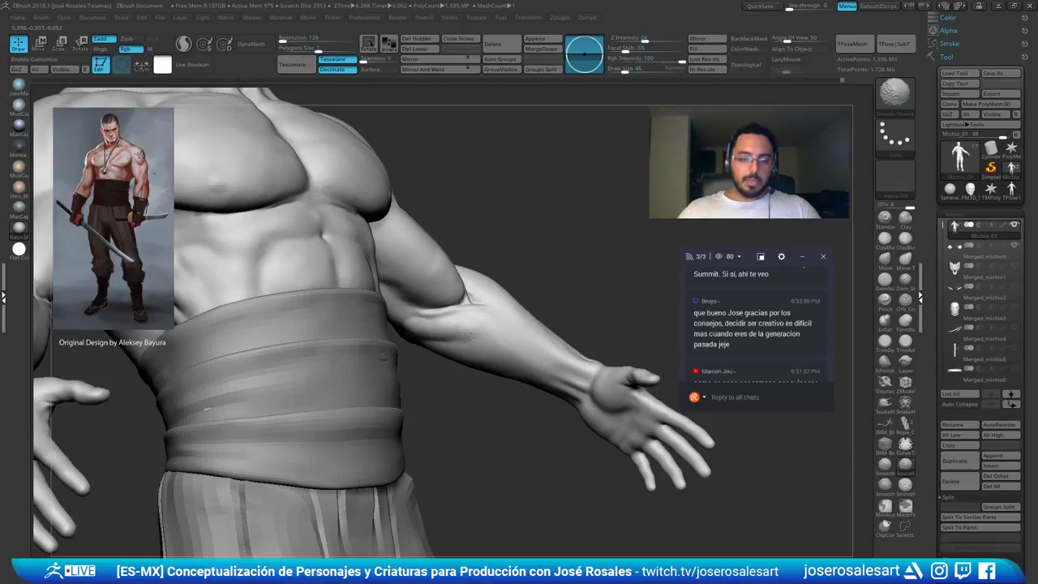
right_drag(516, 332, 521, 340)
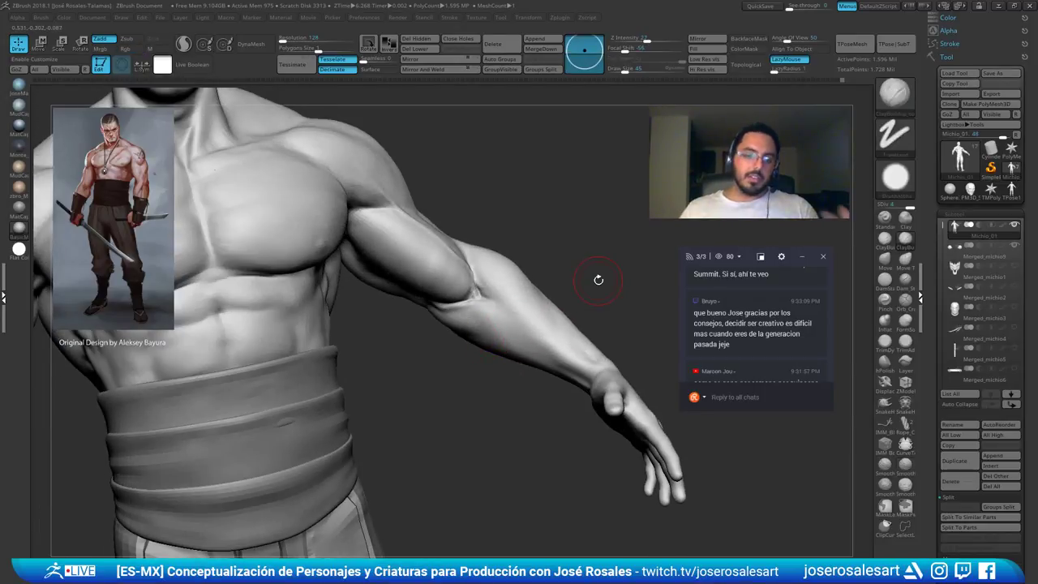
right_drag(598, 280, 486, 228)
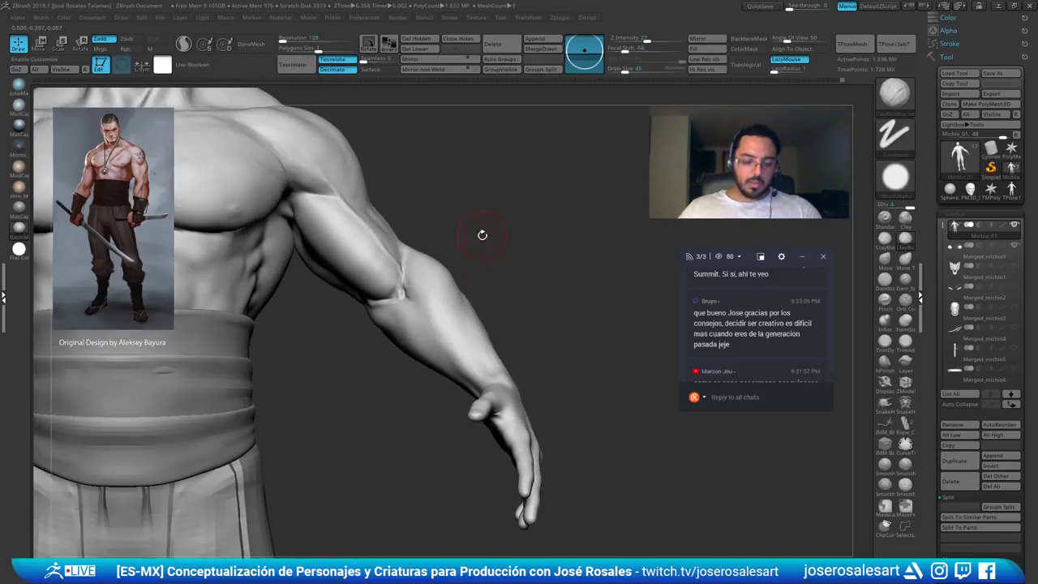
Reshape the forearm's silhouette between elbow and wrist with the Move brush, starting at size 77 and enlarging it for broader shifts
key(b)
key(m)
key(v)
key(s)
drag(475, 321, 482, 323)
right_drag(488, 418, 480, 380)
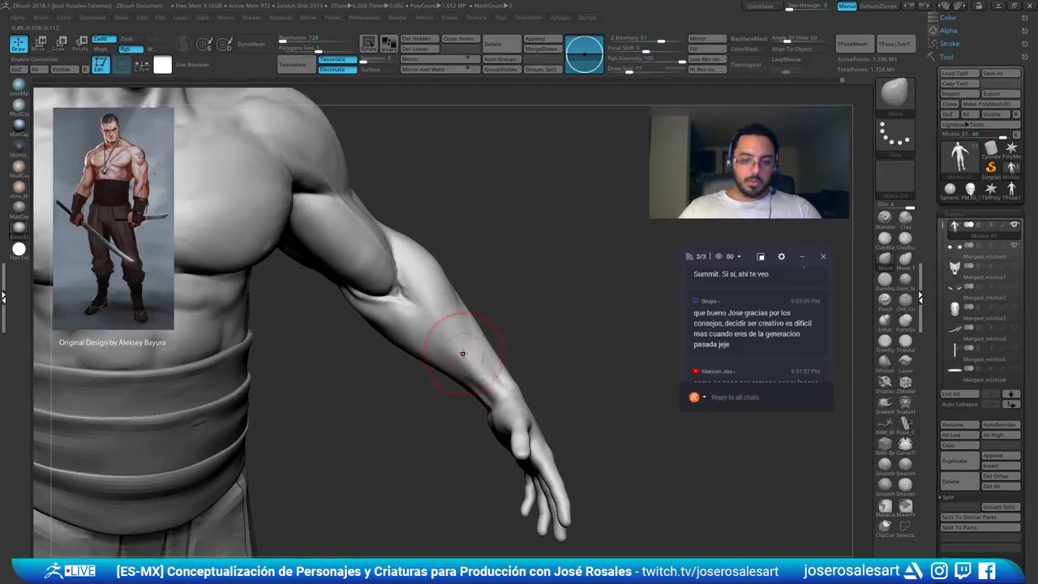
key(s)
drag(469, 358, 476, 356)
mouse_move(478, 349)
right_down()
mouse_move(517, 316)
mouse_move(505, 283)
right_up()
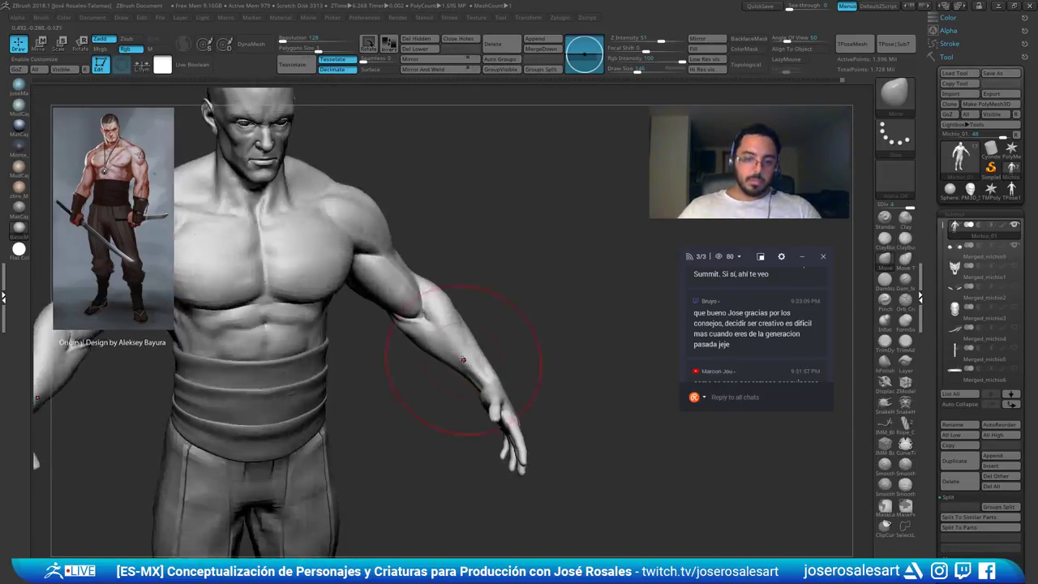
drag(452, 359, 462, 356)
mouse_move(544, 321)
right_down()
mouse_move(514, 308)
mouse_move(497, 320)
mouse_move(572, 367)
mouse_move(584, 360)
right_up()
drag(584, 360, 555, 279)
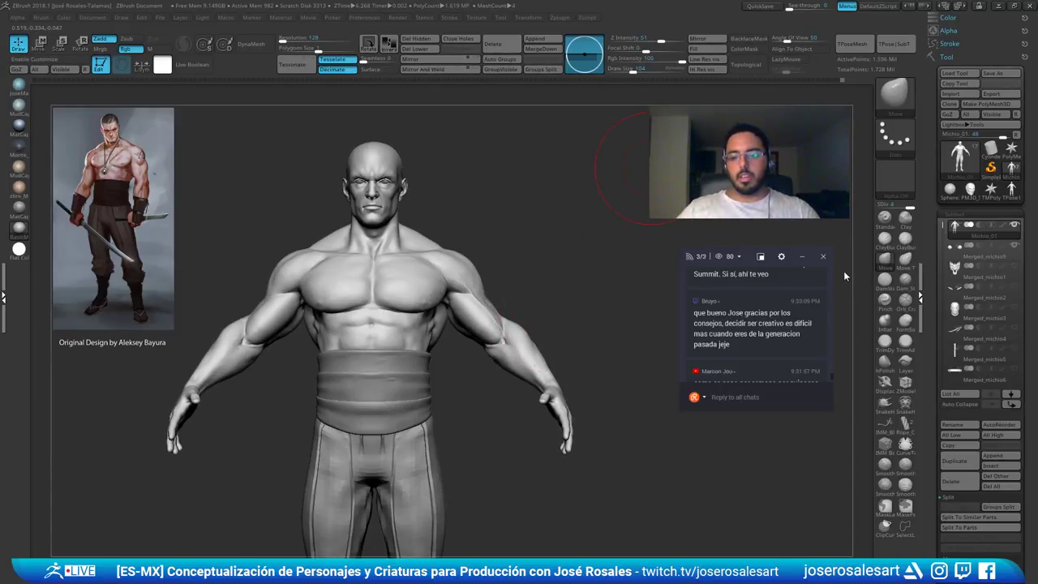
drag(831, 375, 830, 379)
mouse_move(650, 168)
mouse_down()
mouse_move(478, 290)
mouse_move(320, 306)
mouse_up()
key(s)
drag(500, 348, 496, 349)
mouse_move(478, 324)
ctrl+right_down()
mouse_move(454, 373)
mouse_move(405, 333)
mouse_move(438, 305)
mouse_move(494, 361)
mouse_move(499, 421)
mouse_move(559, 413)
ctrl+right_up()
Make the waist sash the active subtool and reshape its upper edge across the lower back with the Move brush
alt+click(444, 391)
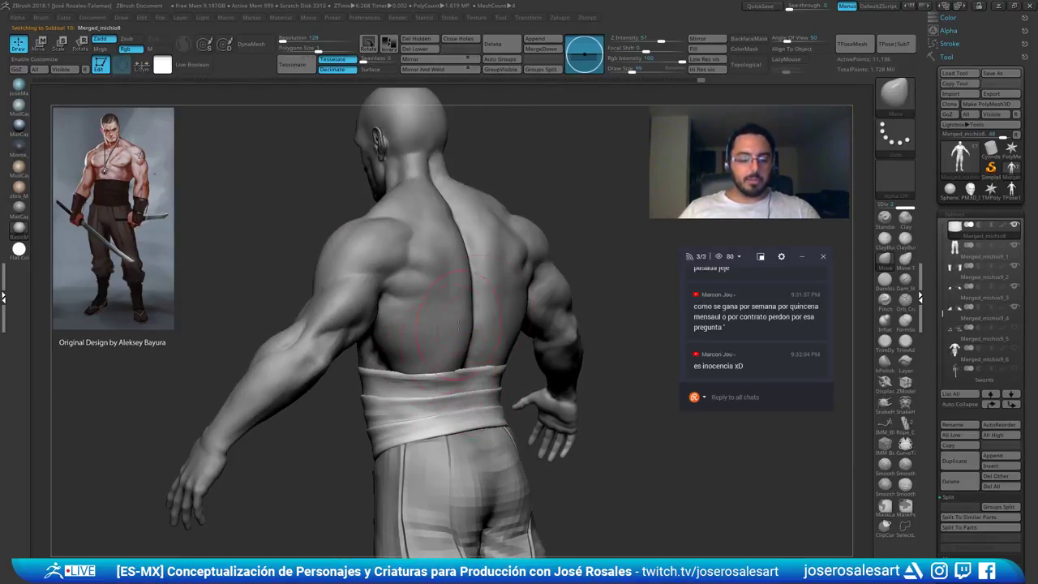
key(b)
key(c)
key(b)
right_drag(498, 347, 531, 405)
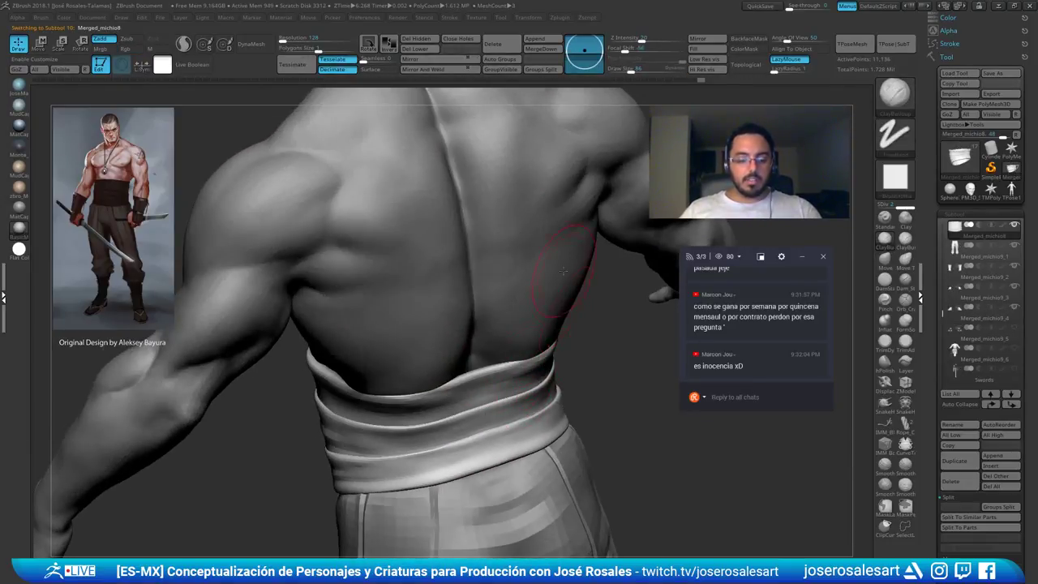
key(b)
key(m)
key(v)
right_drag(537, 350, 519, 369)
key(s)
drag(381, 393, 387, 394)
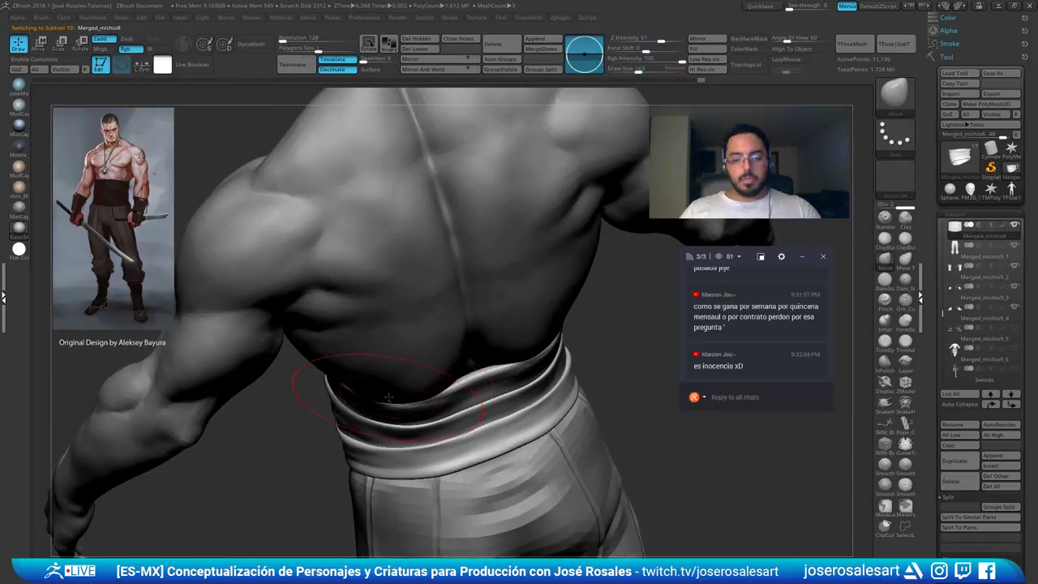
right_drag(385, 394, 390, 381)
drag(391, 397, 395, 387)
Adjust the sash's upper edge at the sides of the waist with the Move brush so it follows the torso
right_drag(405, 383, 360, 357)
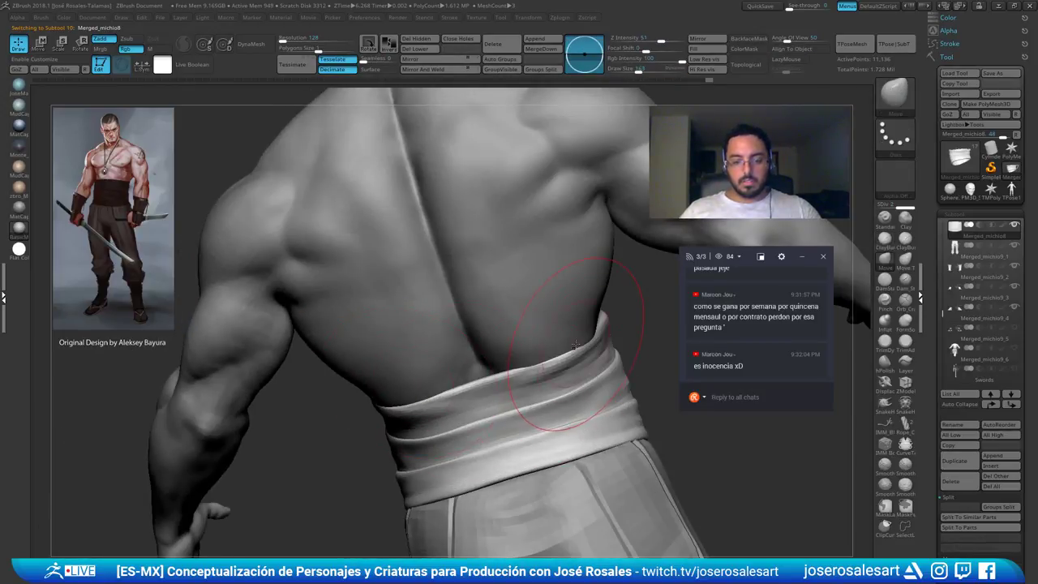
drag(567, 356, 573, 347)
right_drag(573, 361, 559, 349)
drag(570, 348, 567, 345)
key(s)
drag(487, 399, 479, 398)
right_drag(454, 389, 401, 376)
drag(400, 376, 352, 398)
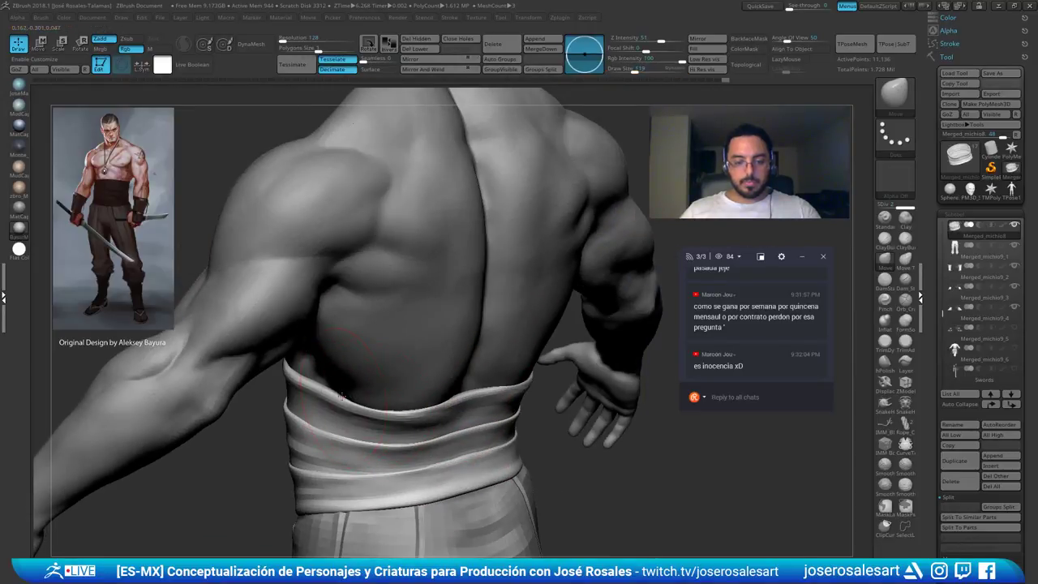
right_drag(362, 403, 337, 344)
Touch up the small dent on the front of the sash's middle band with the Clay Buildup brush at size 51
right_drag(519, 336, 379, 317)
mouse_move(523, 316)
right_down()
mouse_move(517, 338)
mouse_move(552, 253)
mouse_move(603, 212)
right_up()
mouse_move(426, 306)
right_down()
mouse_move(491, 312)
mouse_move(434, 309)
right_up()
key(b)
key(c)
key(b)
key(s)
drag(476, 311, 458, 314)
ctrl+right_drag(453, 302, 459, 297)
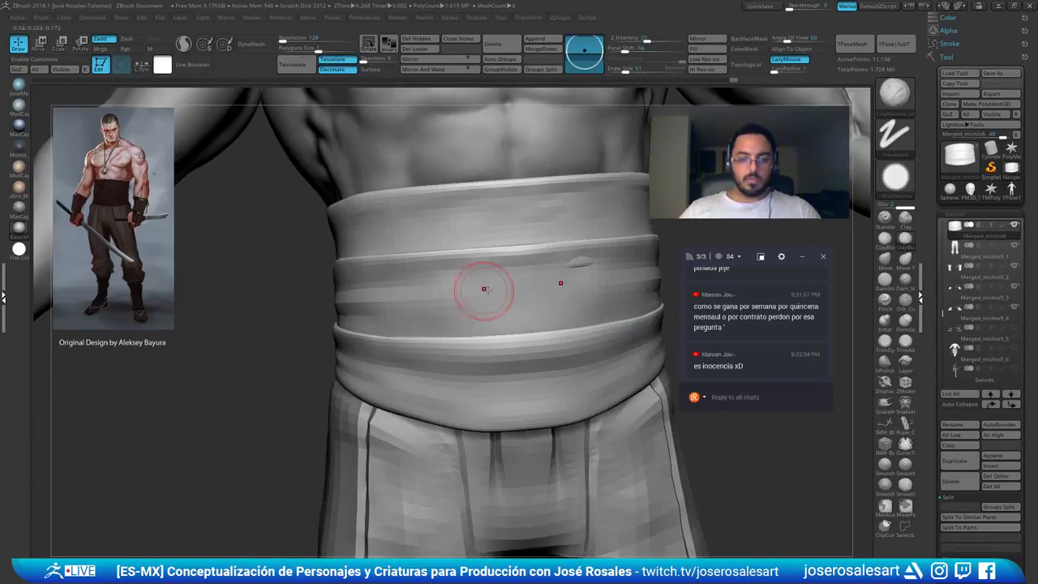
drag(584, 267, 598, 264)
alt+right_drag(519, 298, 364, 408)
Make the body the active subtool and choose the Dam Standard brush for the outer forearm
alt+click(484, 267)
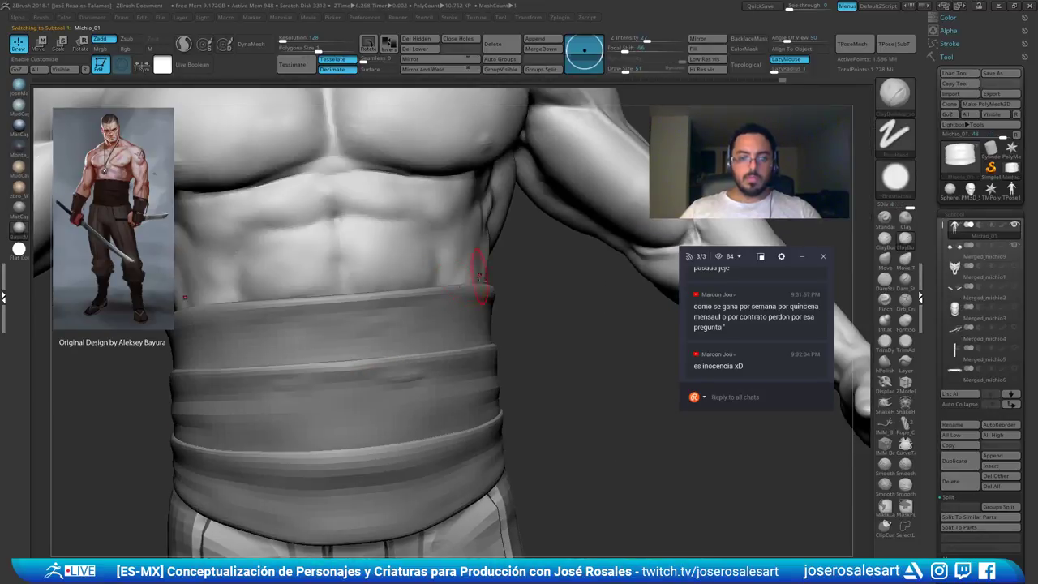
ctrl+right_drag(495, 267, 535, 219)
mouse_move(594, 276)
alt+right_down()
mouse_move(413, 355)
mouse_move(377, 417)
mouse_move(417, 403)
mouse_move(398, 367)
mouse_move(488, 376)
mouse_move(541, 321)
alt+right_up()
alt+right_drag(201, 319, 644, 349)
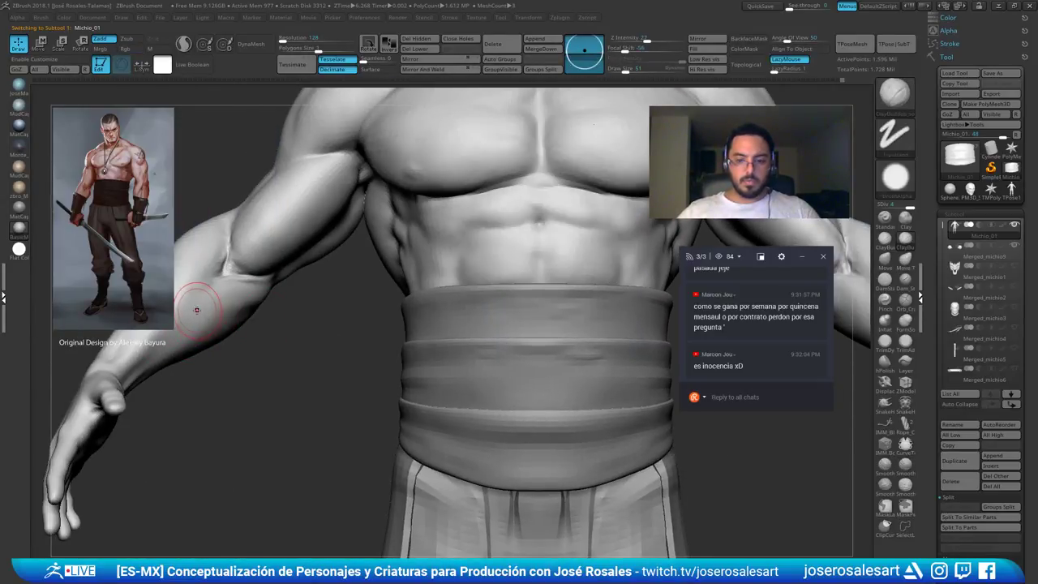
alt+right_drag(325, 308, 204, 367)
right_drag(268, 312, 278, 352)
right_drag(303, 416, 356, 383)
key(b)
key(d)
key(s)
right_drag(297, 353, 280, 398)
key([)
mouse_move(297, 257)
mouse_down()
mouse_move(291, 302)
mouse_move(317, 365)
mouse_up()
mouse_move(297, 258)
mouse_down()
mouse_move(290, 290)
mouse_move(318, 366)
mouse_up()
right_drag(297, 357, 348, 345)
key(ctrl+z)
Carve a long groove down the outer forearm from the elbow toward the wrist with the Dam Standard brush
drag(278, 274, 295, 340)
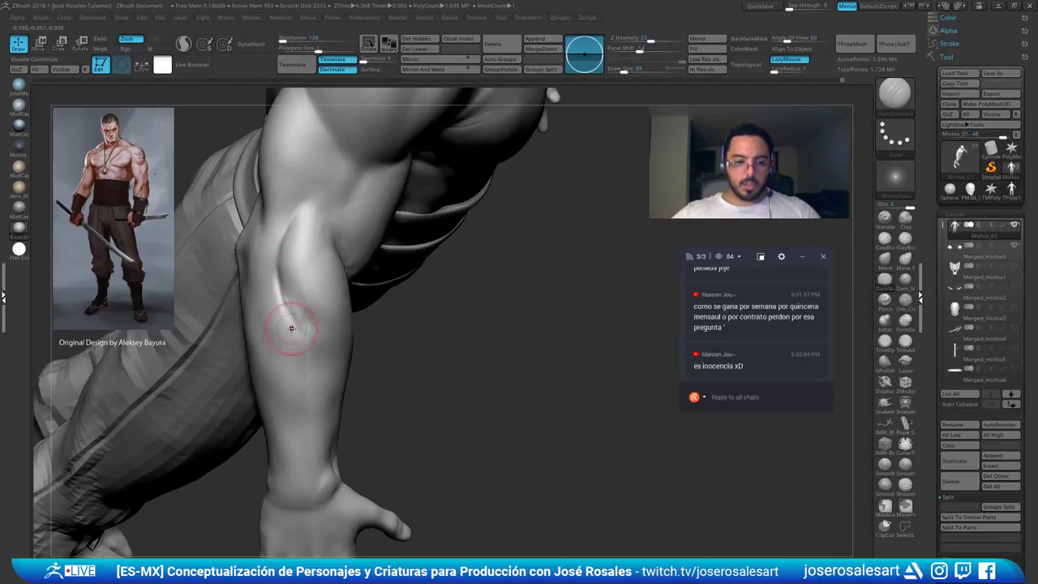
right_drag(334, 399, 291, 352)
mouse_move(295, 312)
mouse_down()
mouse_move(306, 357)
mouse_move(299, 428)
mouse_up()
Soften the carved forearm groove by smoothing the muscles on both sides of it, with Clay Buildup as the active brush
key(b)
key(c)
key(b)
mouse_move(298, 345)
right_down()
mouse_move(320, 340)
mouse_move(301, 272)
mouse_move(317, 247)
right_up()
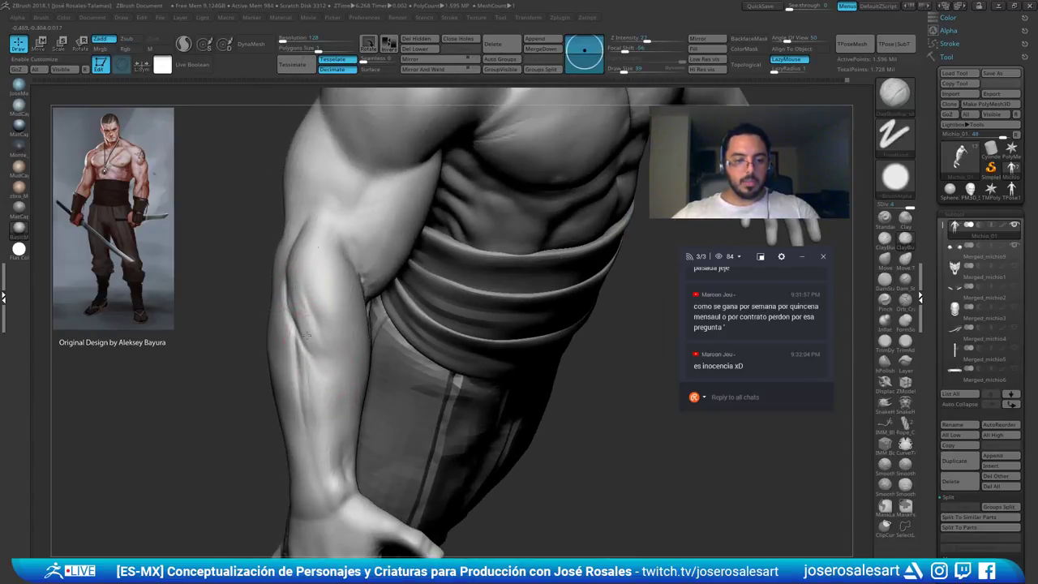
right_drag(324, 315, 303, 296)
shift+drag(322, 323, 338, 398)
mouse_move(338, 398)
right_down()
mouse_move(349, 268)
mouse_move(320, 301)
mouse_move(292, 303)
right_up()
shift+drag(295, 306, 347, 354)
Build up the muscle along the back of the forearm down to the wrist with the Clay Buildup brush
mouse_move(349, 354)
right_down()
mouse_move(375, 326)
mouse_move(364, 283)
right_up()
ctrl+right_drag(364, 284, 357, 326)
drag(357, 326, 345, 356)
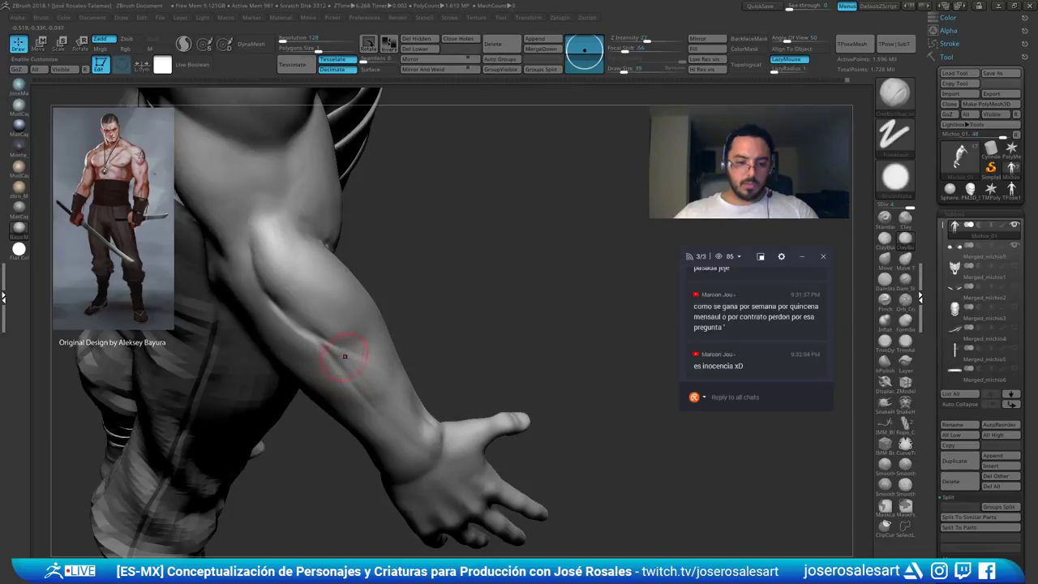
mouse_move(382, 380)
right_down()
mouse_move(334, 361)
mouse_move(328, 382)
mouse_move(348, 369)
right_up()
drag(370, 376, 410, 414)
Build up and smooth the opposite forearm's muscles between the groove and the wrist with the Clay Buildup brush
right_drag(395, 388, 130, 300)
mouse_move(648, 340)
alt+right_down()
mouse_move(427, 308)
mouse_move(457, 318)
alt+right_up()
drag(456, 318, 484, 326)
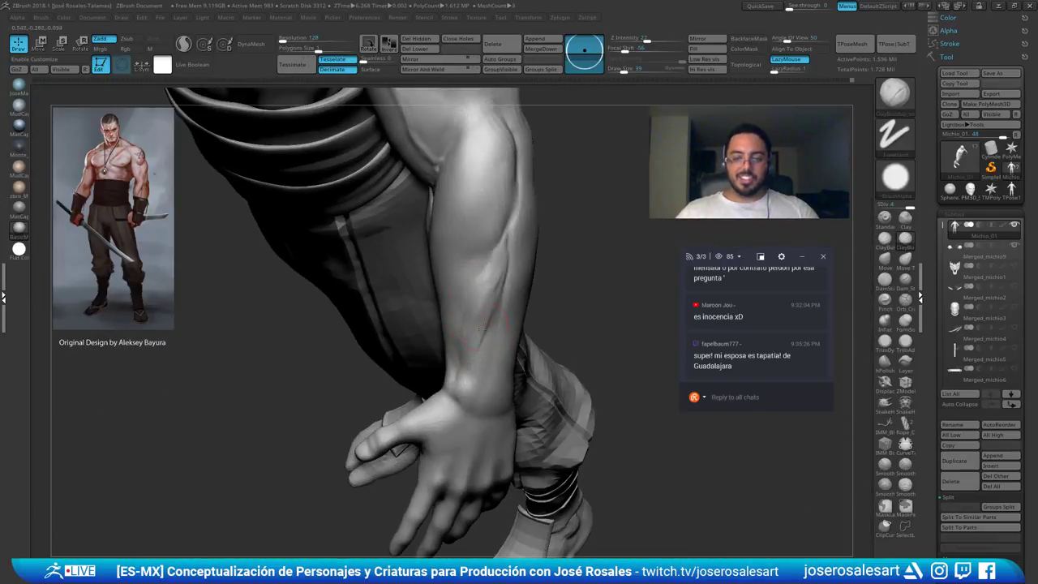
right_drag(444, 339, 465, 345)
shift+drag(465, 346, 475, 331)
mouse_move(475, 334)
right_down()
mouse_move(459, 369)
mouse_move(494, 326)
right_up()
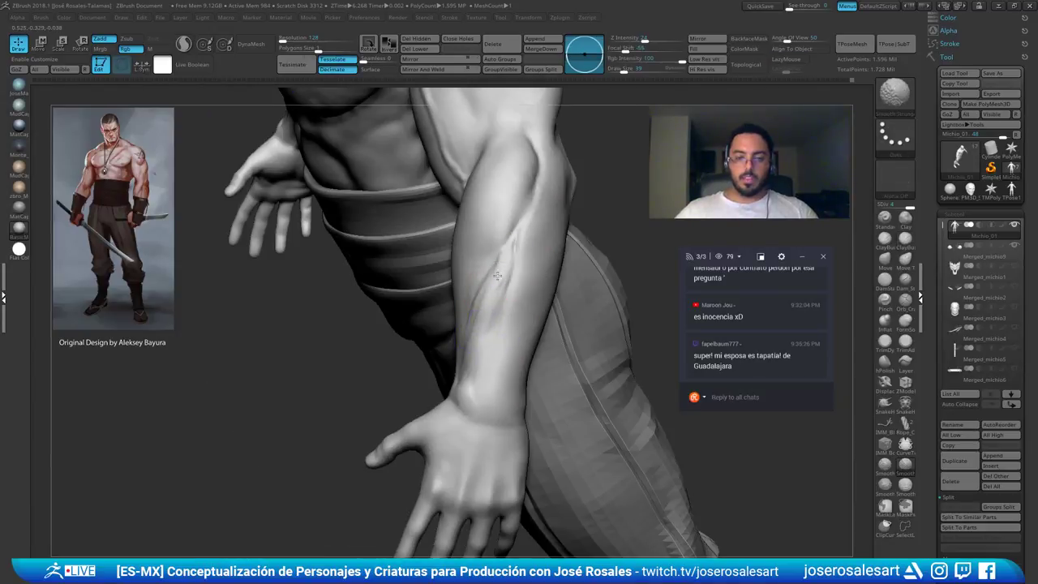
mouse_move(464, 373)
right_down()
mouse_move(470, 300)
mouse_move(477, 305)
right_up()
shift+drag(477, 306, 491, 313)
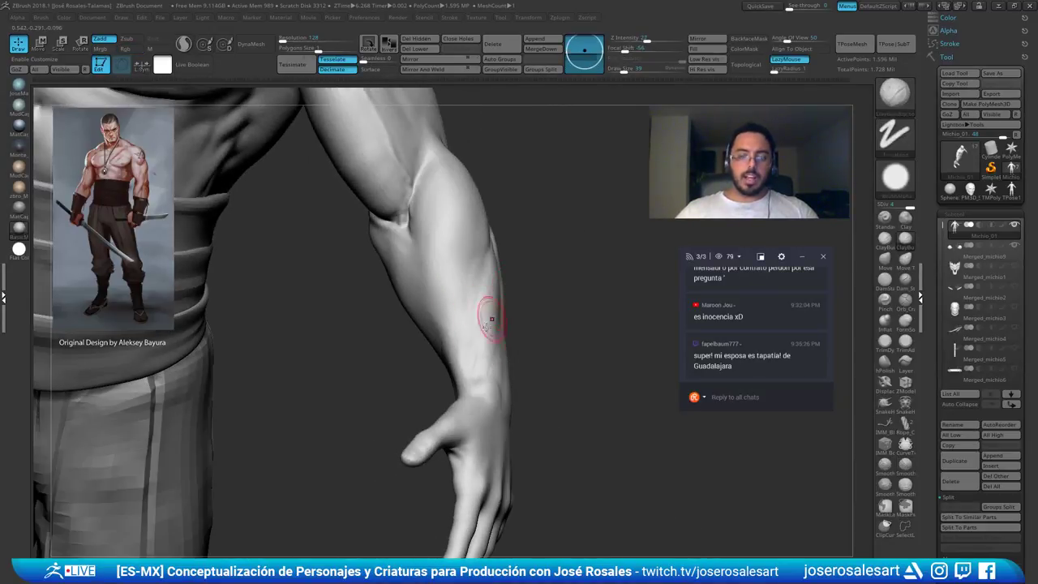
right_drag(491, 313, 447, 301)
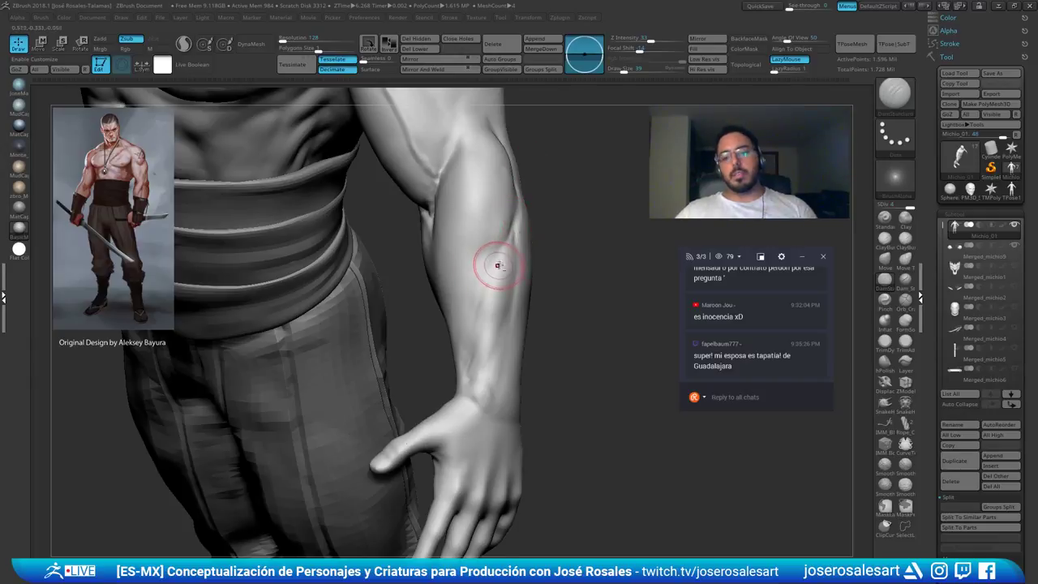
right_drag(498, 265, 482, 298)
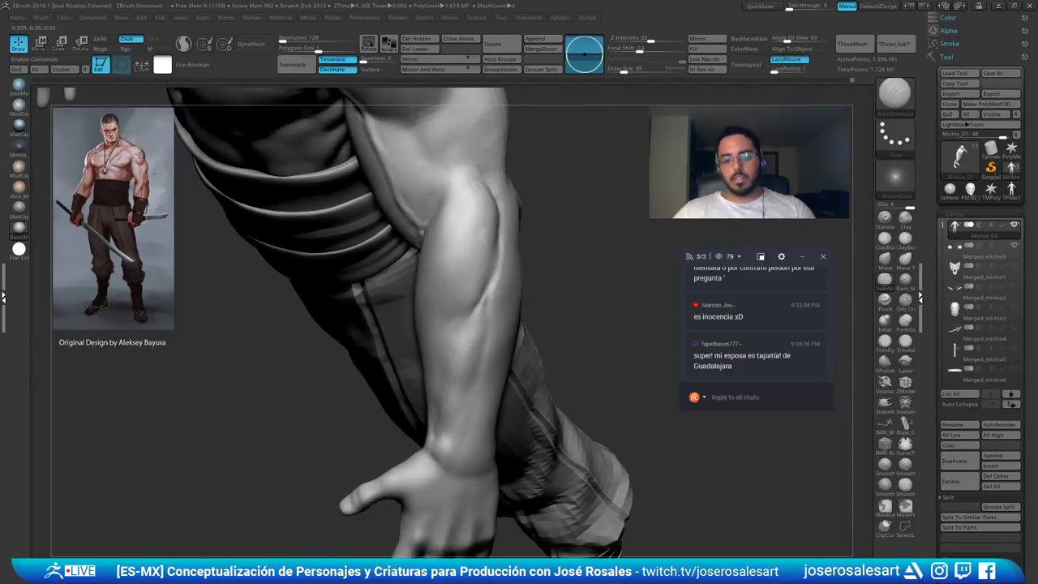
Refine the groove along the outer forearm with the Dam Standard brush and smooth the muscle beside it
drag(480, 298, 464, 337)
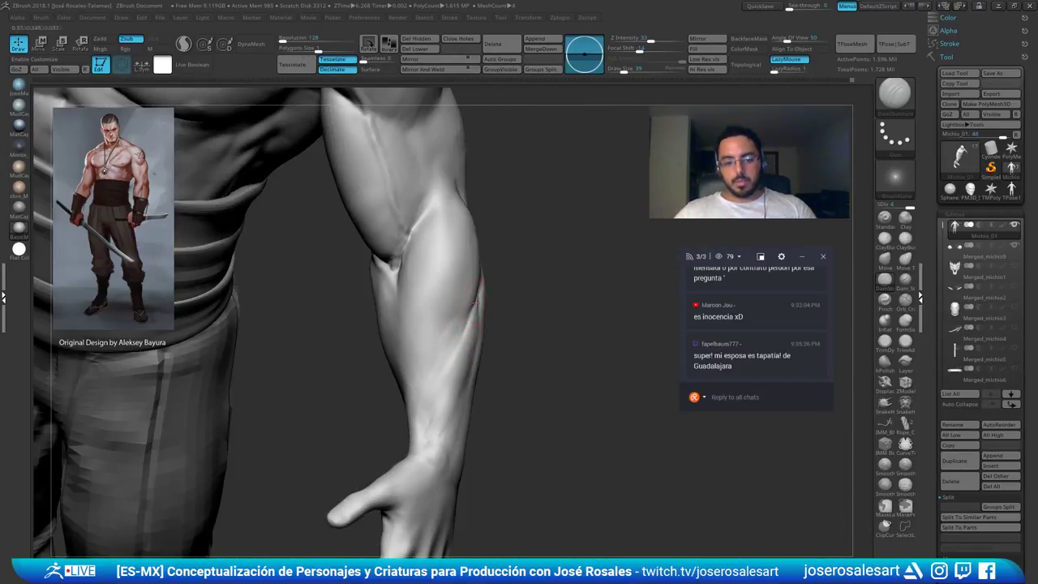
right_drag(448, 357, 473, 317)
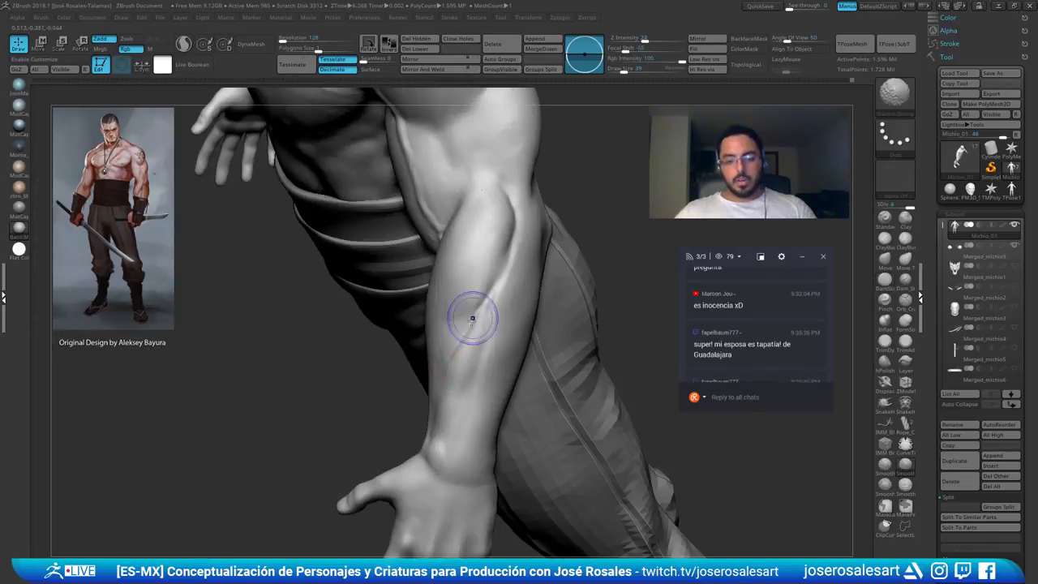
shift+drag(473, 317, 450, 365)
mouse_move(479, 313)
right_down()
mouse_move(471, 322)
mouse_move(488, 325)
mouse_move(477, 356)
mouse_move(486, 345)
right_up()
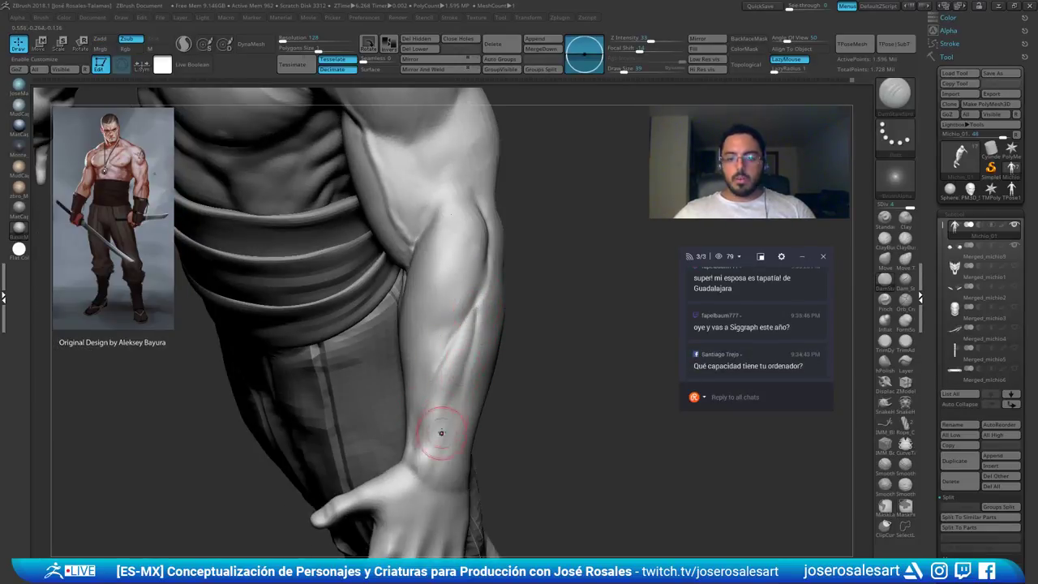
mouse_move(443, 336)
right_down()
mouse_move(458, 369)
mouse_move(449, 325)
mouse_move(437, 332)
right_up()
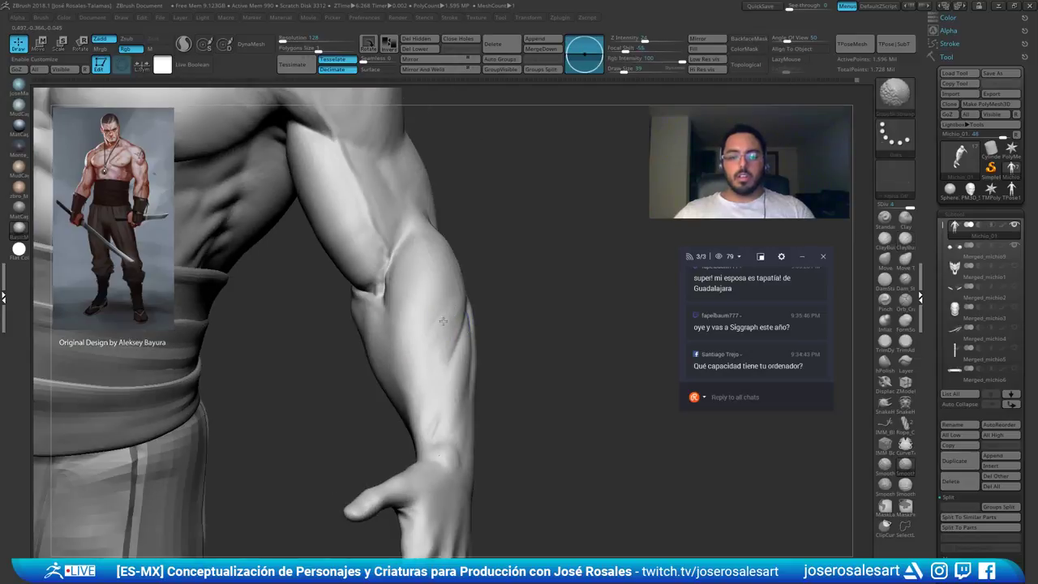
mouse_move(428, 376)
right_down()
mouse_move(462, 326)
mouse_move(438, 333)
mouse_move(432, 389)
mouse_move(430, 381)
mouse_move(491, 345)
mouse_move(566, 219)
right_up()
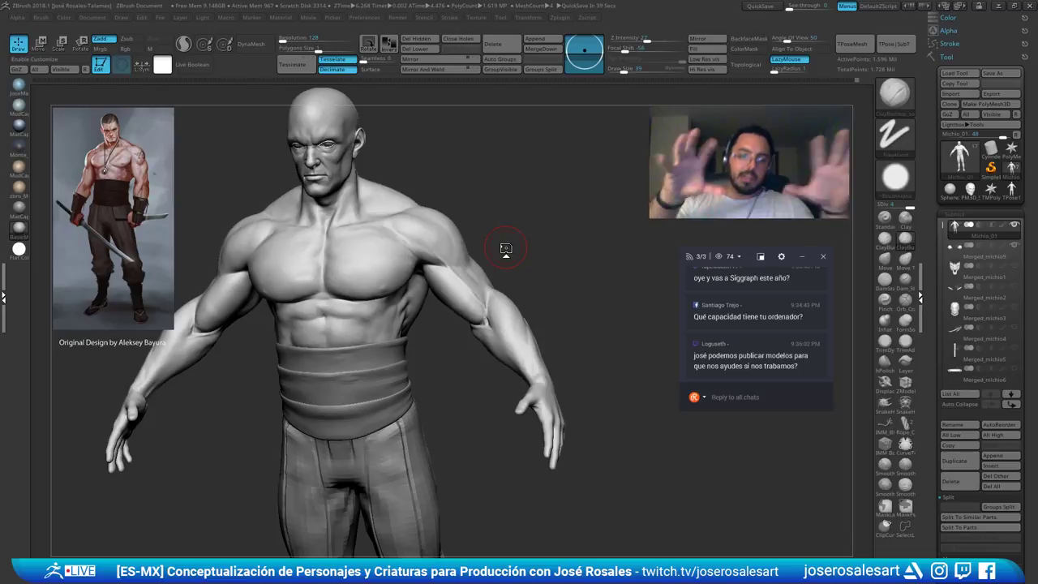
Build up the muscles around the outer elbow with the Clay Buildup brush and smooth their transitions into the upper arm
drag(457, 181, 374, 223)
alt+drag(451, 260, 480, 302)
drag(391, 341, 436, 374)
right_drag(472, 343, 451, 385)
drag(452, 384, 456, 359)
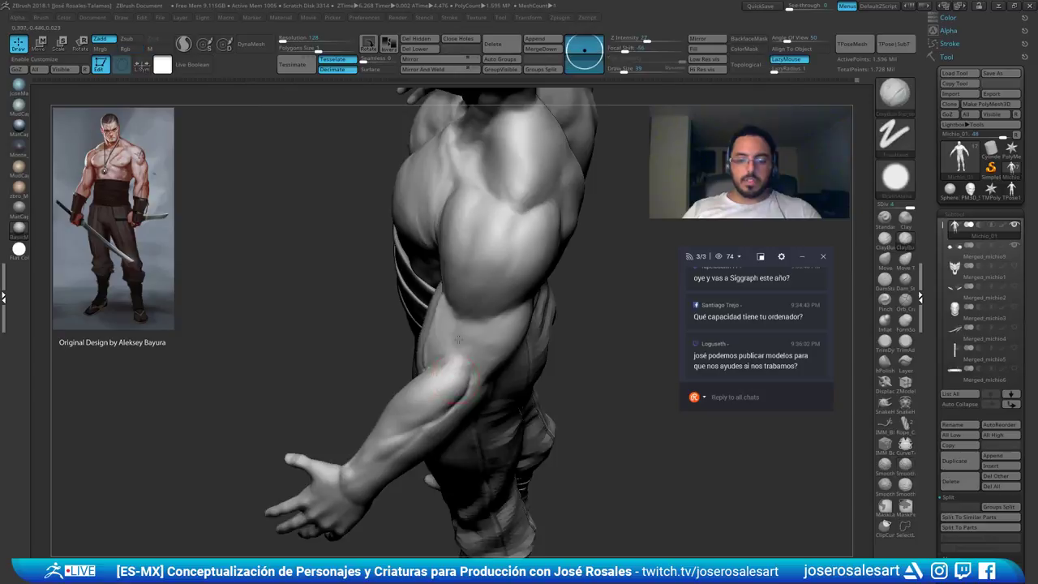
right_drag(456, 359, 440, 328)
shift+drag(454, 367, 464, 357)
mouse_move(499, 357)
right_down()
mouse_move(468, 348)
mouse_move(488, 350)
right_up()
shift+drag(492, 347, 523, 325)
Carve the crease under the chest muscle toward the armpit with the Dam Standard brush
ctrl+right_drag(530, 320, 545, 301)
mouse_move(544, 302)
right_down()
mouse_move(569, 297)
mouse_move(559, 312)
right_up()
mouse_move(559, 312)
ctrl+right_down()
mouse_move(548, 338)
mouse_move(560, 277)
ctrl+right_up()
mouse_move(454, 219)
ctrl+right_down()
mouse_move(437, 258)
mouse_move(355, 295)
mouse_move(296, 275)
ctrl+right_up()
mouse_move(496, 332)
right_down()
mouse_move(487, 275)
mouse_move(468, 316)
mouse_move(475, 262)
mouse_move(434, 309)
mouse_move(477, 310)
right_up()
key(b)
key(d)
key(s)
drag(421, 311, 504, 291)
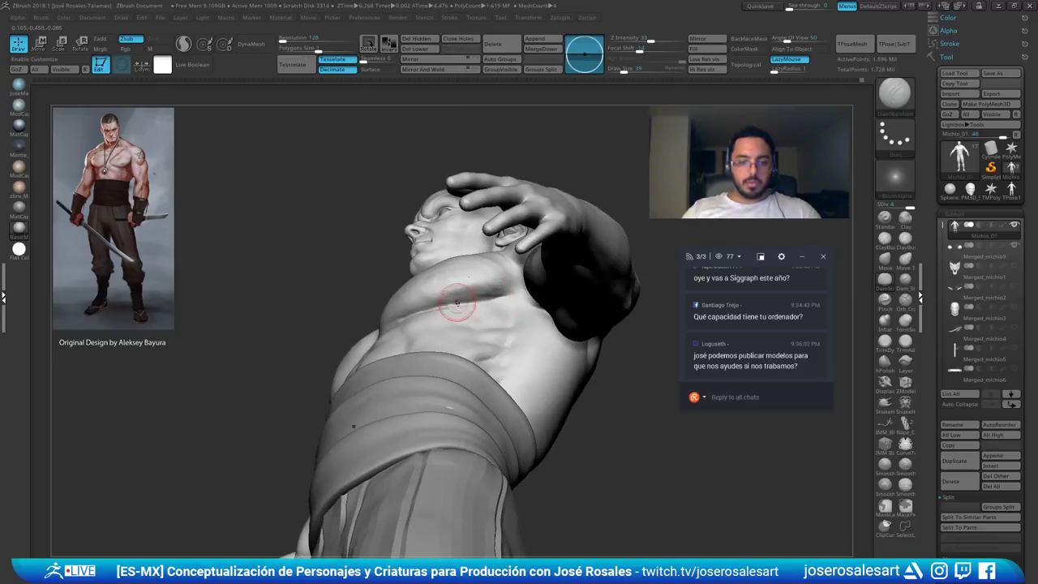
Build up the lower edge of the chest muscle near the armpit with Clay Buildup and smooth it
right_drag(448, 304, 516, 300)
key(b)
key(s)
key(t)
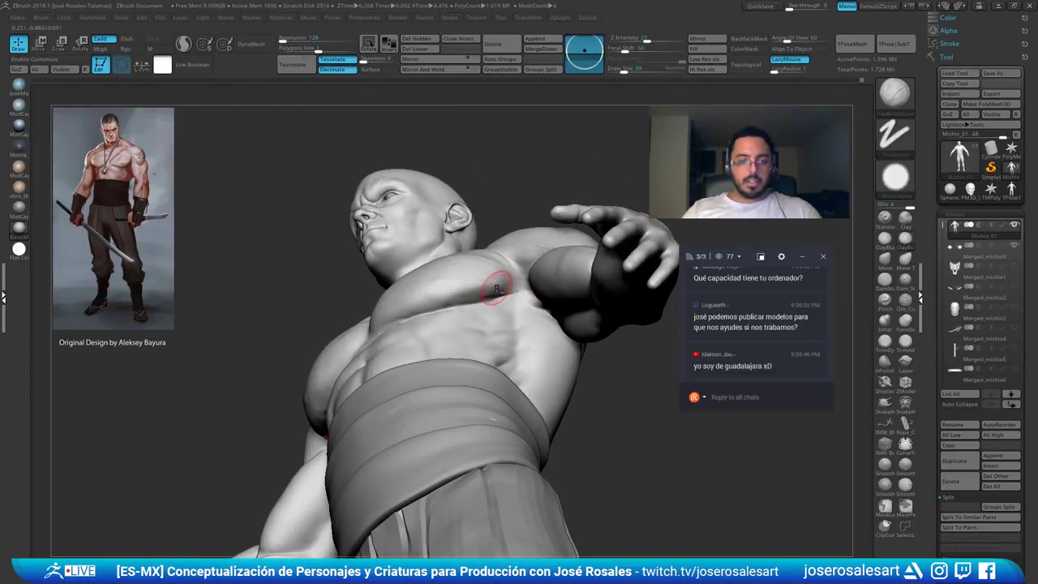
right_drag(511, 281, 481, 297)
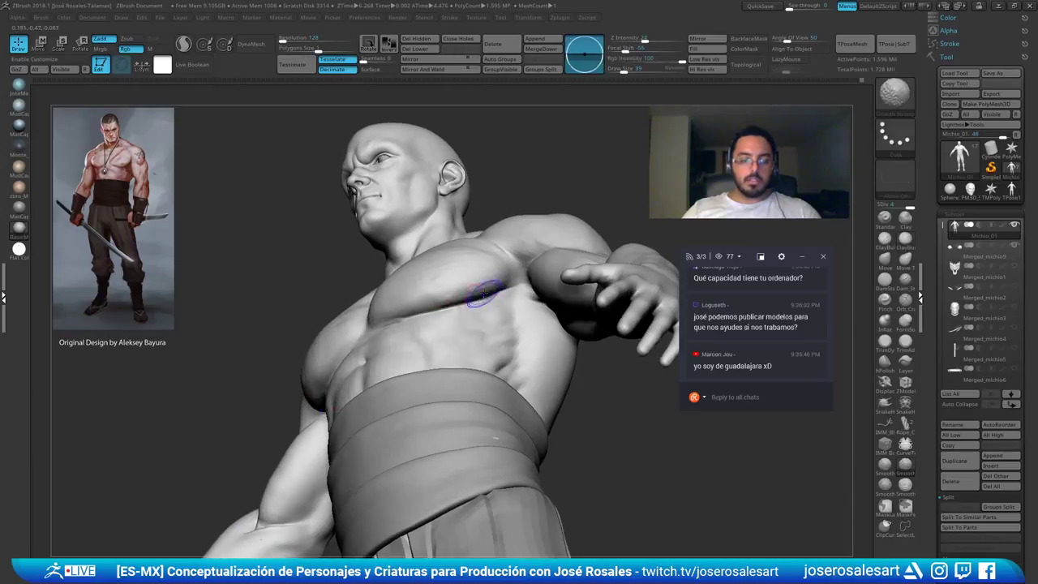
shift+drag(489, 287, 415, 308)
right_drag(456, 292, 493, 294)
shift+drag(493, 295, 509, 274)
Reinforce the outer forearm's muscle and tendon forms down to the wrist with the Clay Buildup brush
mouse_move(509, 273)
ctrl+right_down()
mouse_move(433, 295)
mouse_move(471, 332)
mouse_move(382, 320)
mouse_move(393, 350)
mouse_move(422, 361)
mouse_move(506, 324)
mouse_move(487, 328)
mouse_move(504, 356)
mouse_move(497, 372)
ctrl+right_up()
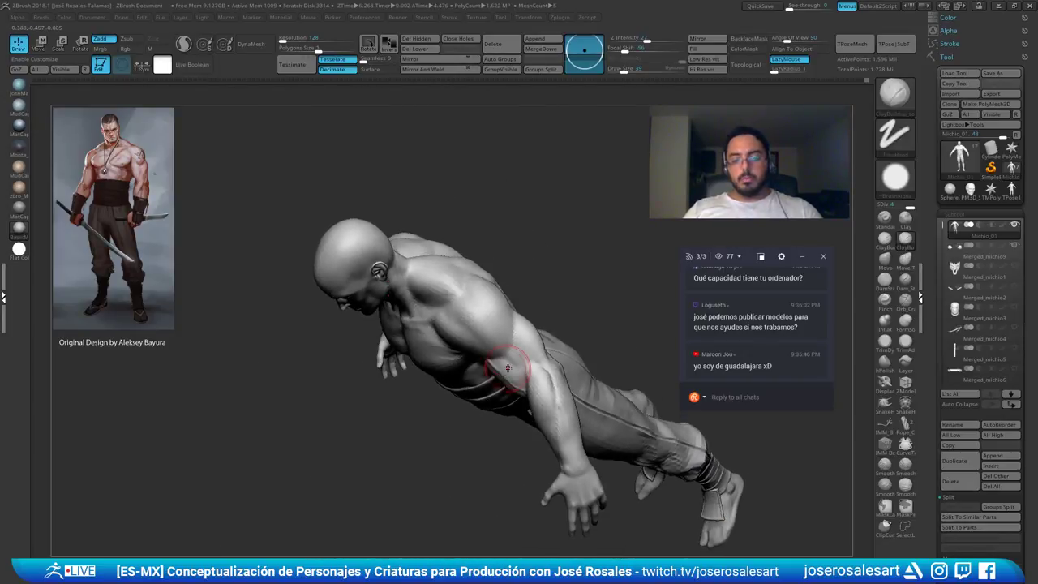
right_drag(547, 311, 462, 321)
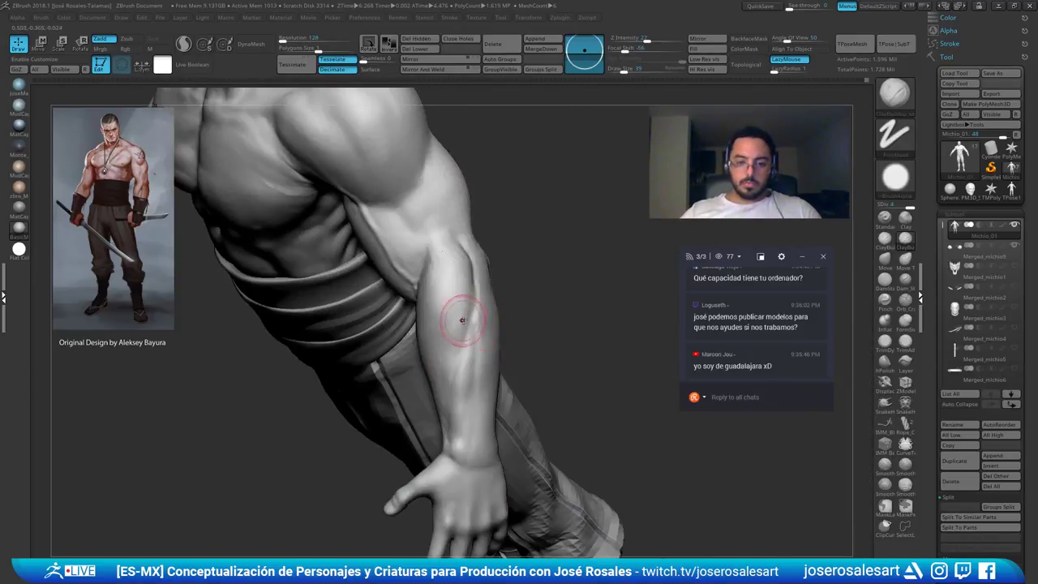
right_drag(438, 430, 447, 399)
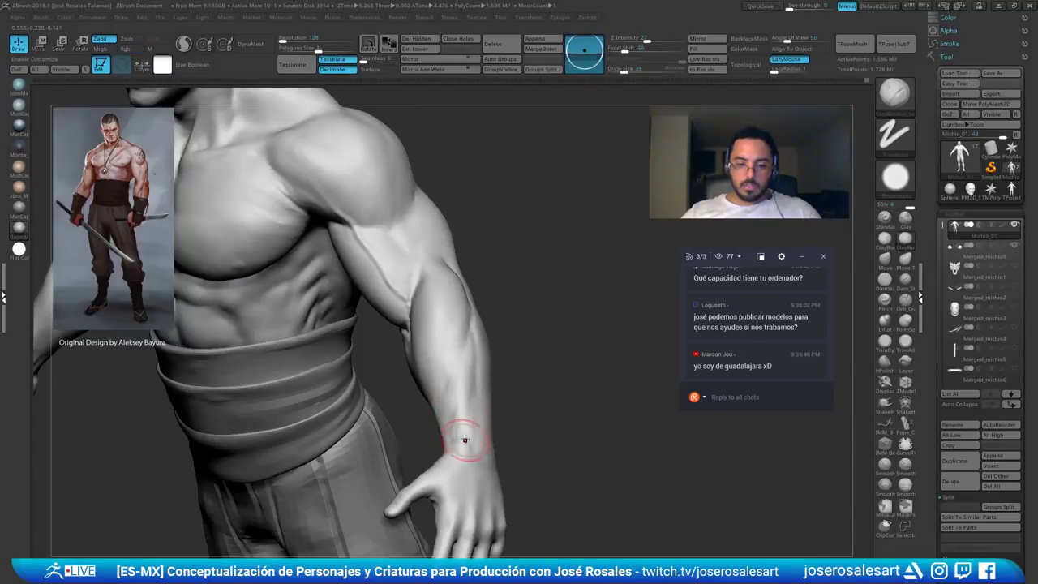
right_drag(457, 451, 460, 434)
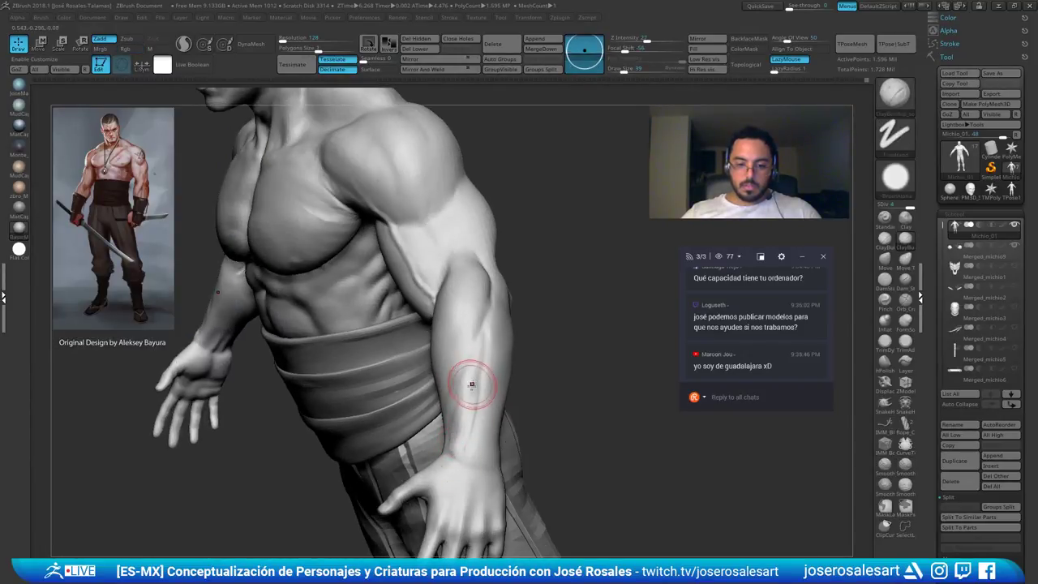
right_drag(455, 390, 530, 332)
mouse_move(306, 332)
right_down()
mouse_move(385, 373)
mouse_move(304, 371)
mouse_move(421, 368)
mouse_move(386, 358)
right_up()
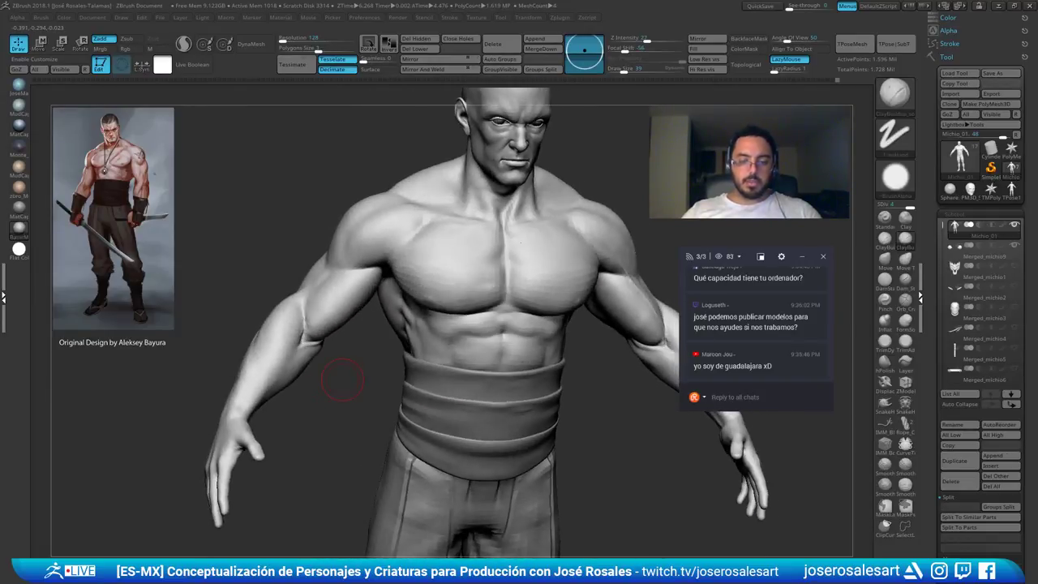
Isolate the arms and cut a short groove into the inner forearm below the elbow crook with Clay Buildup
alt+right_drag(297, 376, 222, 403)
ctrl+shift+click(282, 370)
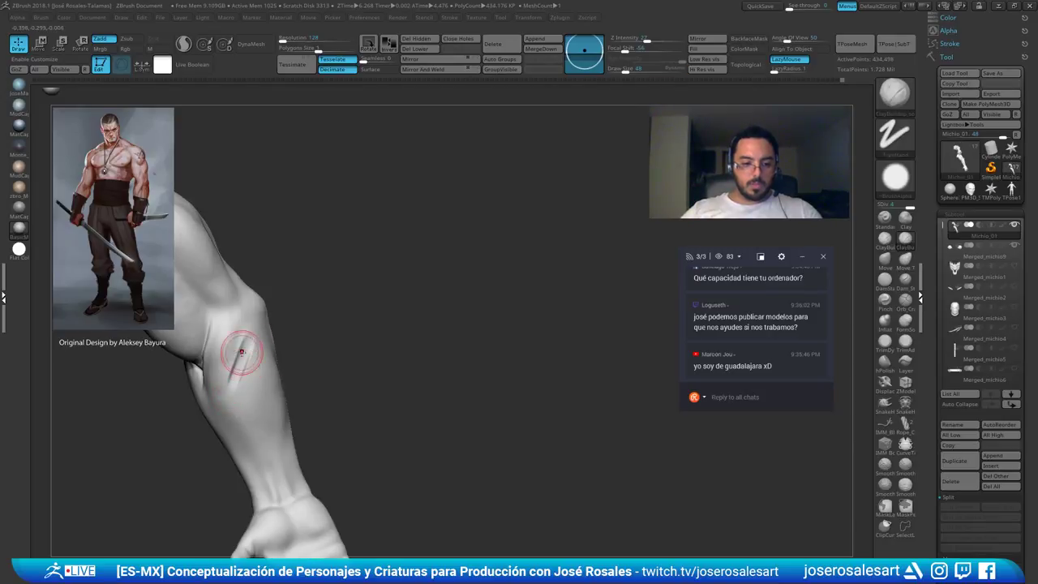
right_drag(235, 408, 235, 349)
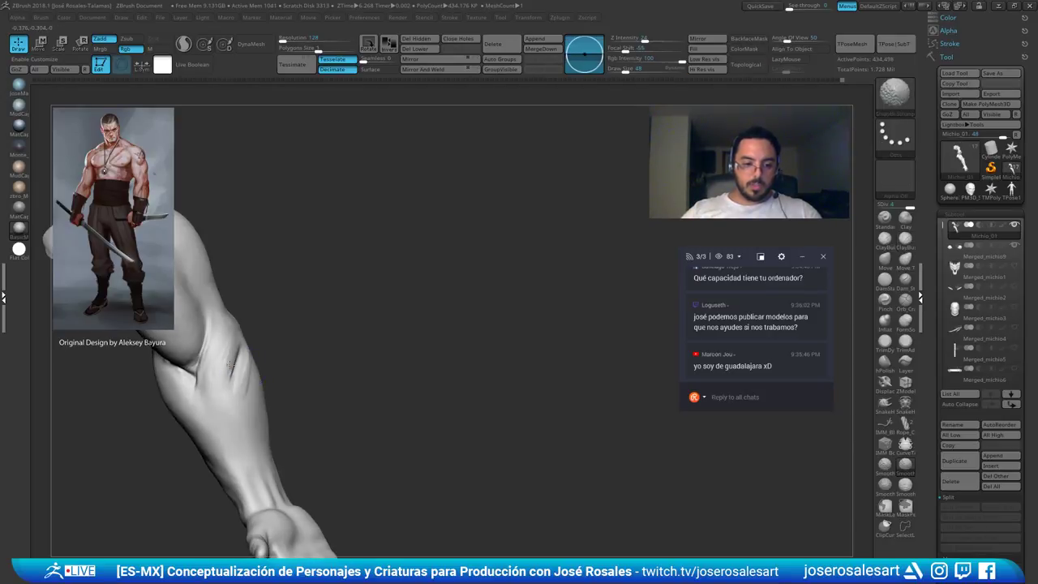
mouse_move(306, 356)
mouse_down()
mouse_move(316, 300)
mouse_move(296, 308)
mouse_up()
Lower the mesh by two subdivision levels and smooth the forearm's muscle volumes below the elbow
key(shift+d)
key(shift+d)
drag(261, 347, 250, 359)
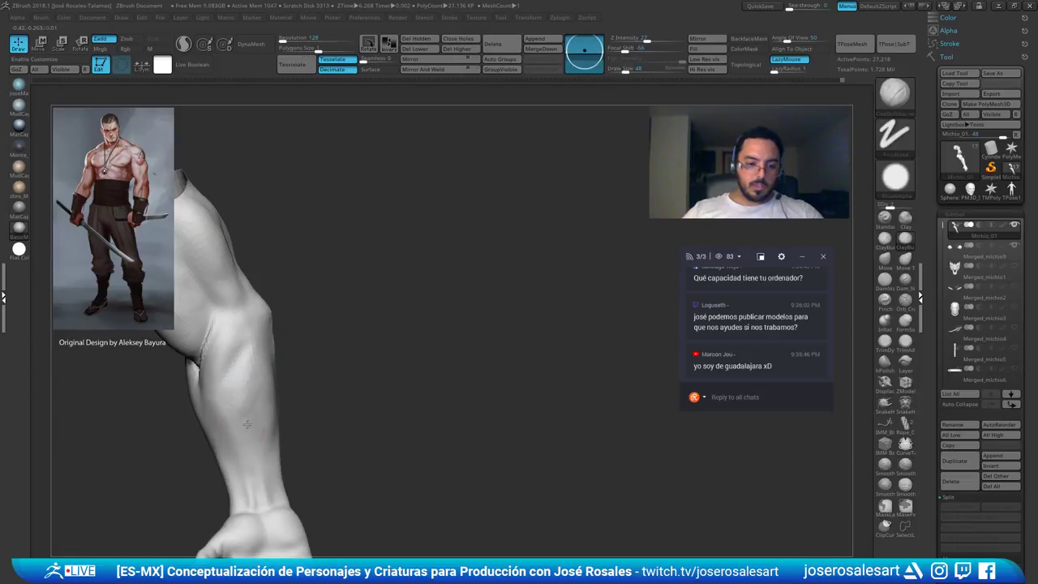
right_drag(252, 409, 251, 375)
right_drag(248, 438, 259, 370)
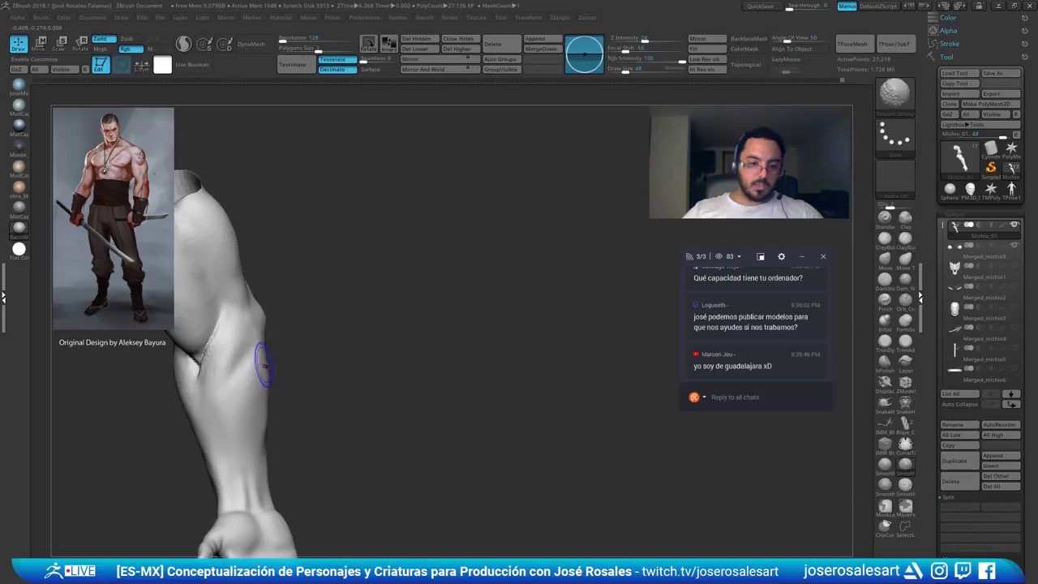
key(2)
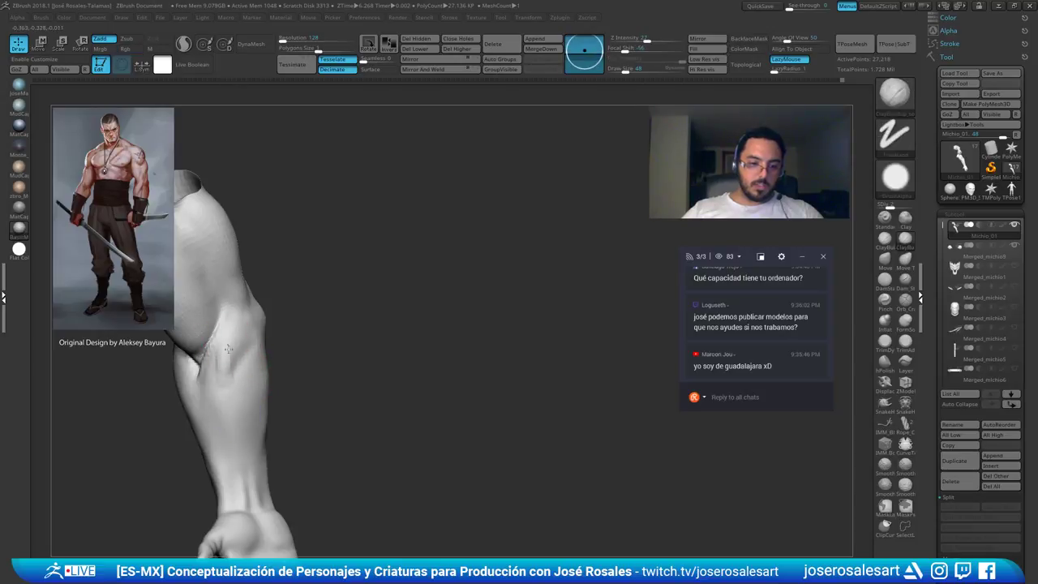
Build up the forearm muscle beside the elbow crook with Clay Buildup and smooth its outer contour
mouse_move(235, 361)
right_down()
mouse_move(230, 332)
mouse_move(257, 338)
mouse_move(263, 383)
mouse_move(223, 352)
right_up()
drag(222, 352, 273, 335)
right_drag(269, 327, 290, 359)
shift+drag(269, 323, 262, 346)
key(2)
right_drag(259, 344, 255, 343)
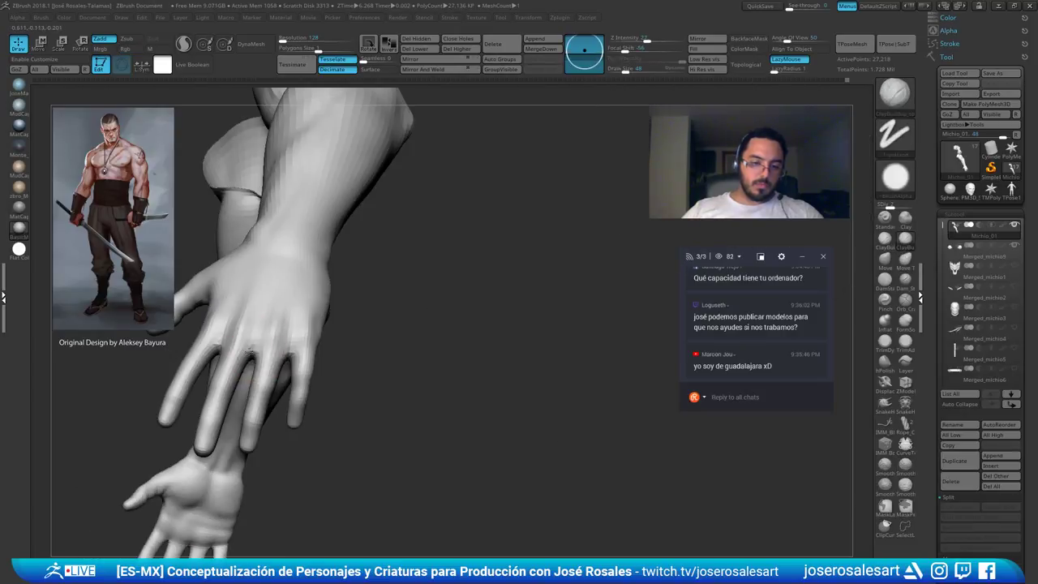
Fill out the inner forearm just below the biceps with Clay Buildup and smooth the added volume
right_drag(366, 348, 313, 334)
ctrl+right_drag(382, 324, 372, 314)
right_drag(371, 315, 352, 335)
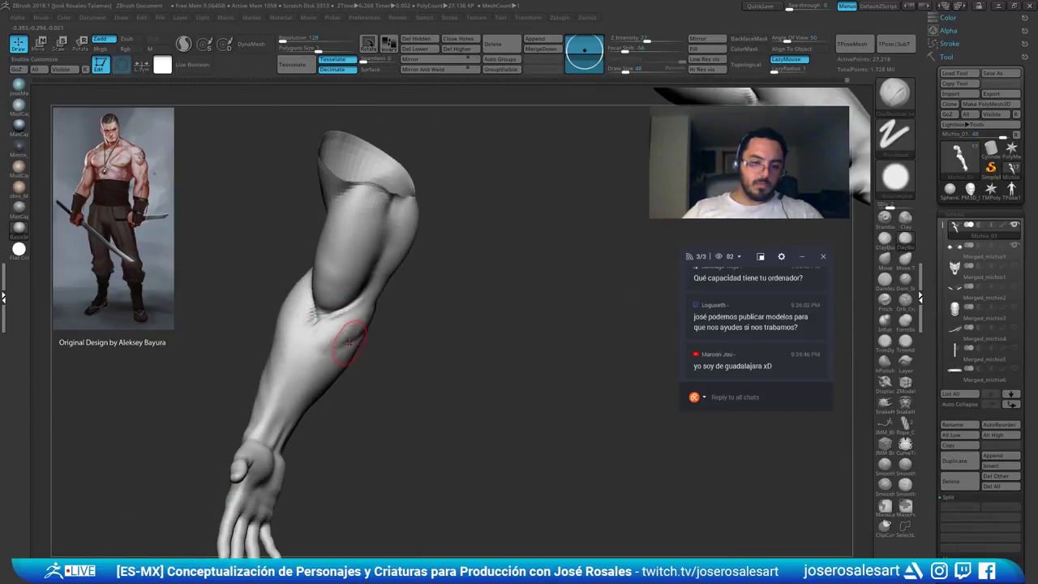
mouse_move(348, 337)
shift+mouse_down()
mouse_move(317, 341)
mouse_move(324, 349)
shift+mouse_up()
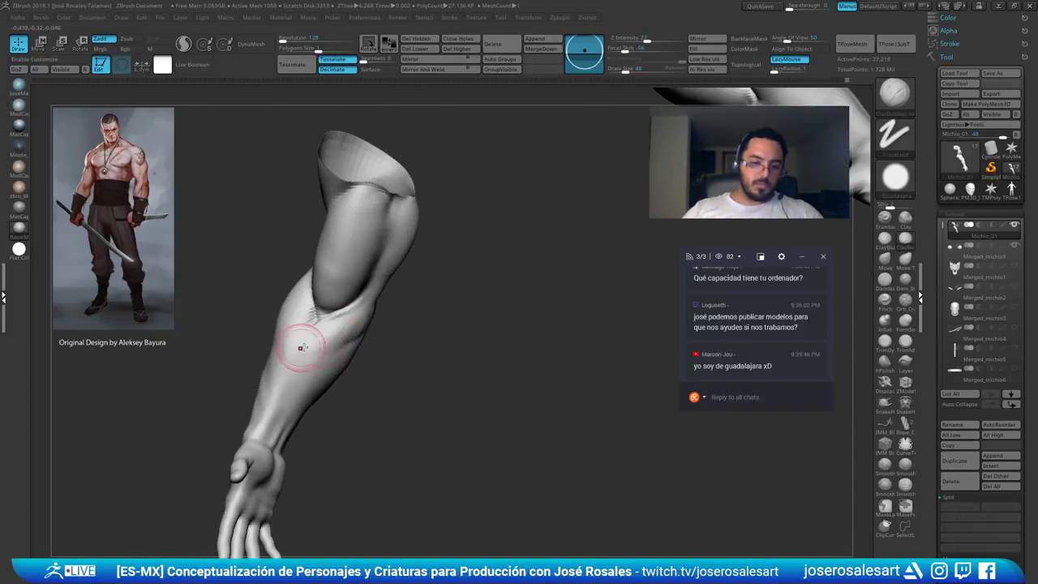
ctrl+right_drag(300, 348, 304, 331)
right_drag(304, 330, 366, 347)
Bring the hidden parts of the body mesh back into view to check the arms against the full figure
ctrl+shift+click(436, 366)
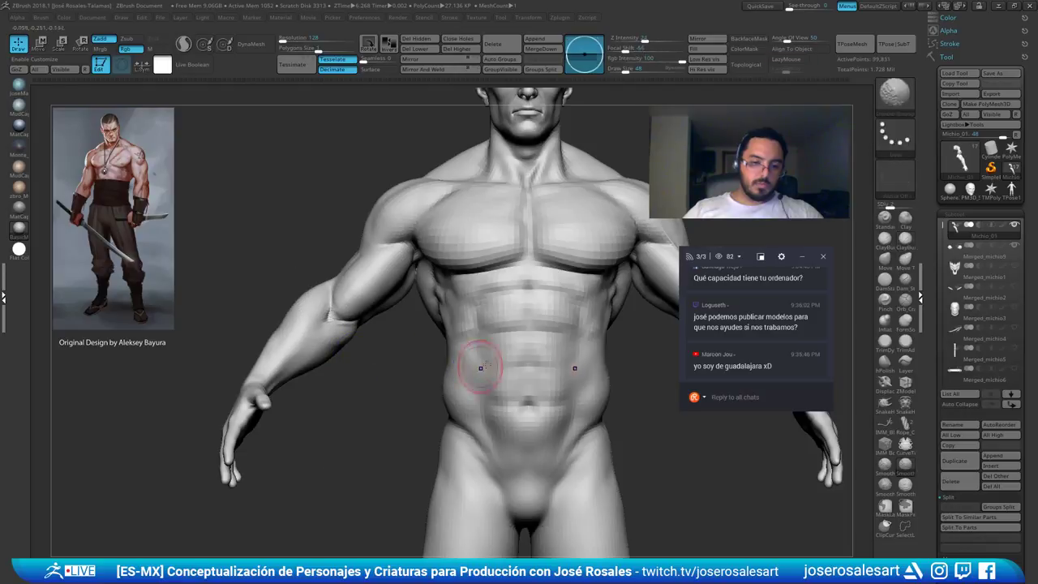
ctrl+right_drag(481, 368, 366, 324)
key(ctrl+shift+s)
key(ctrl+shift+s)
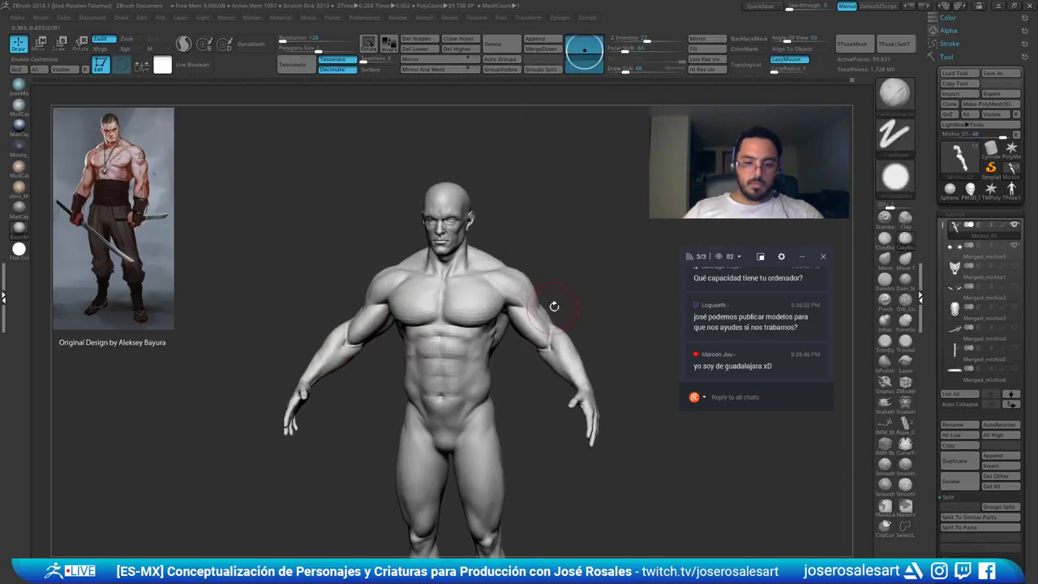
right_drag(554, 307, 602, 290)
Raise the mesh by one subdivision level, then refine and smooth the inner elbow crease using the Standard brush
ctrl+right_drag(561, 258, 509, 357)
mouse_move(197, 384)
alt+right_down()
mouse_move(313, 364)
mouse_move(316, 401)
mouse_move(305, 381)
alt+right_up()
key(b)
key(s)
key(t)
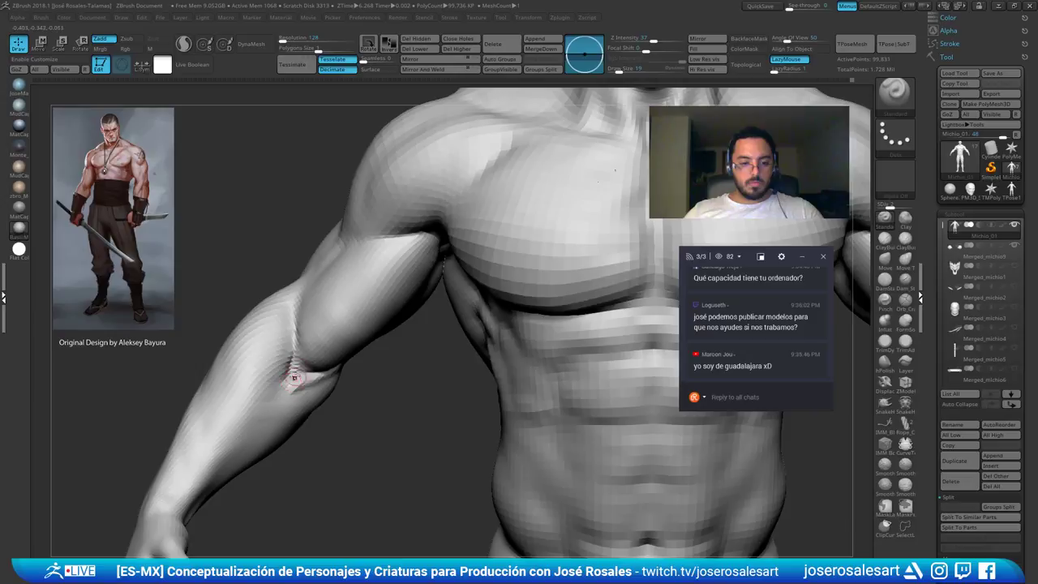
key(d)
mouse_move(340, 309)
right_down()
mouse_move(284, 347)
mouse_move(293, 362)
right_up()
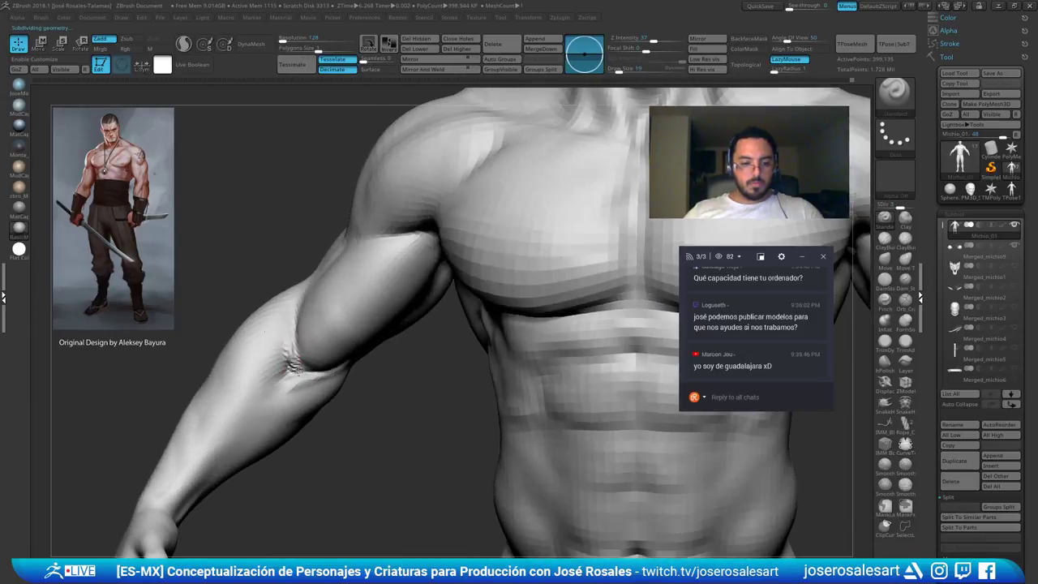
shift+drag(292, 362, 295, 369)
right_drag(287, 347, 486, 304)
Sculpt the tendon and fold where the biceps meets the forearm with the Standard brush
right_drag(226, 376, 243, 356)
ctrl+right_drag(244, 357, 248, 375)
drag(257, 344, 258, 300)
mouse_move(263, 324)
right_down()
mouse_move(289, 318)
mouse_move(264, 312)
mouse_move(274, 300)
right_up()
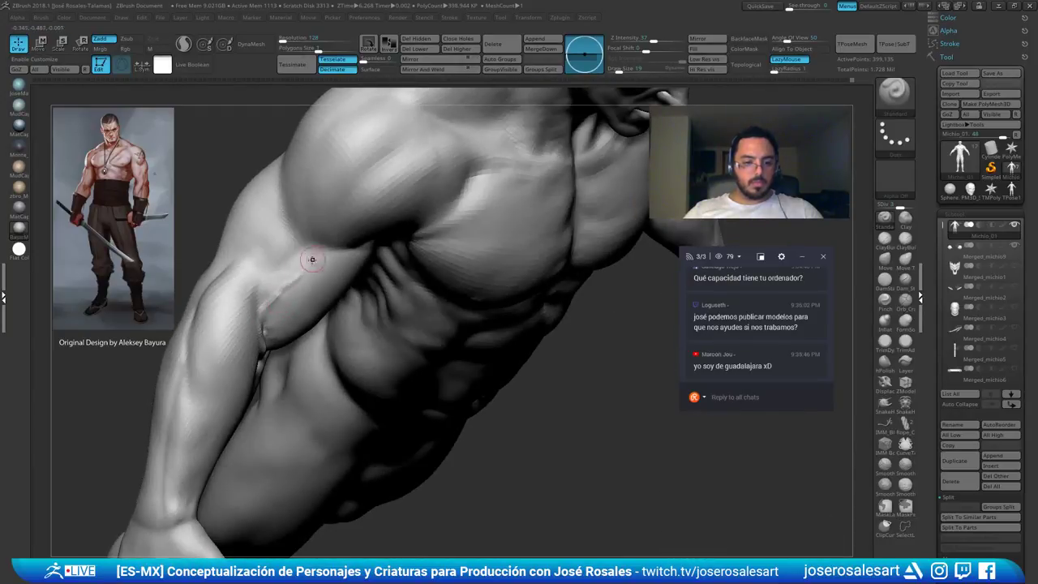
mouse_move(314, 263)
right_down()
mouse_move(292, 280)
mouse_move(315, 281)
mouse_move(268, 276)
mouse_move(305, 304)
mouse_move(347, 310)
mouse_move(316, 329)
right_up()
mouse_move(316, 328)
right_down()
mouse_move(347, 359)
mouse_move(355, 347)
mouse_move(340, 369)
mouse_move(321, 362)
mouse_move(324, 350)
mouse_move(323, 369)
right_up()
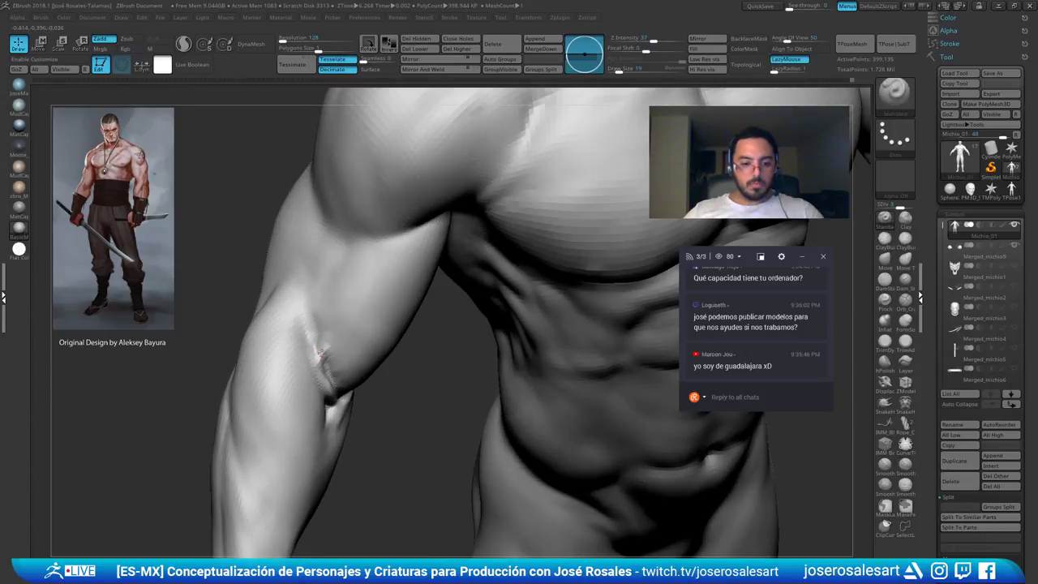
Define the line running along the biceps above the elbow crook and smooth it
mouse_move(337, 322)
right_down()
mouse_move(329, 361)
mouse_move(304, 400)
right_up()
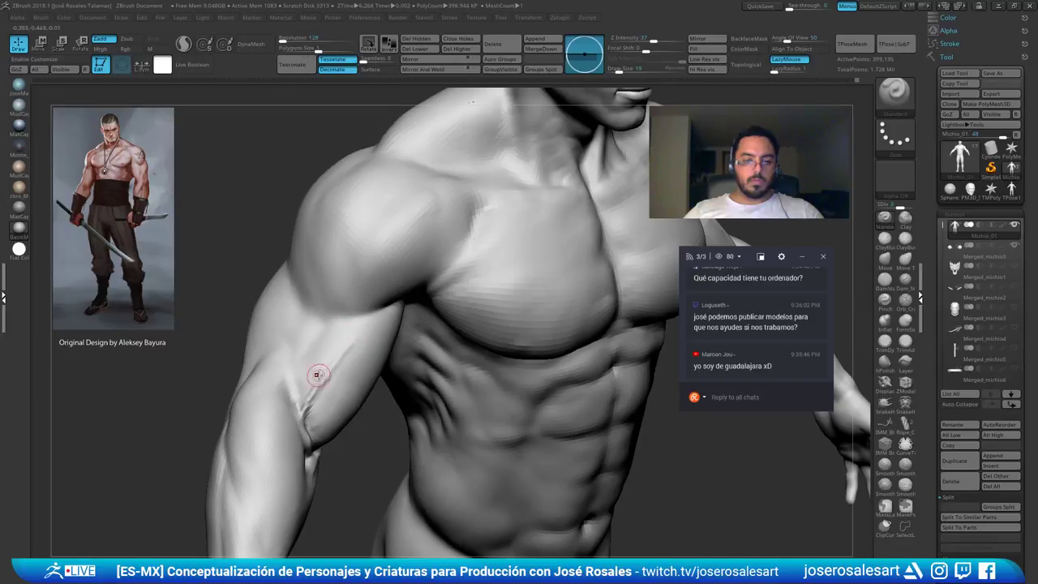
shift+drag(329, 360, 342, 357)
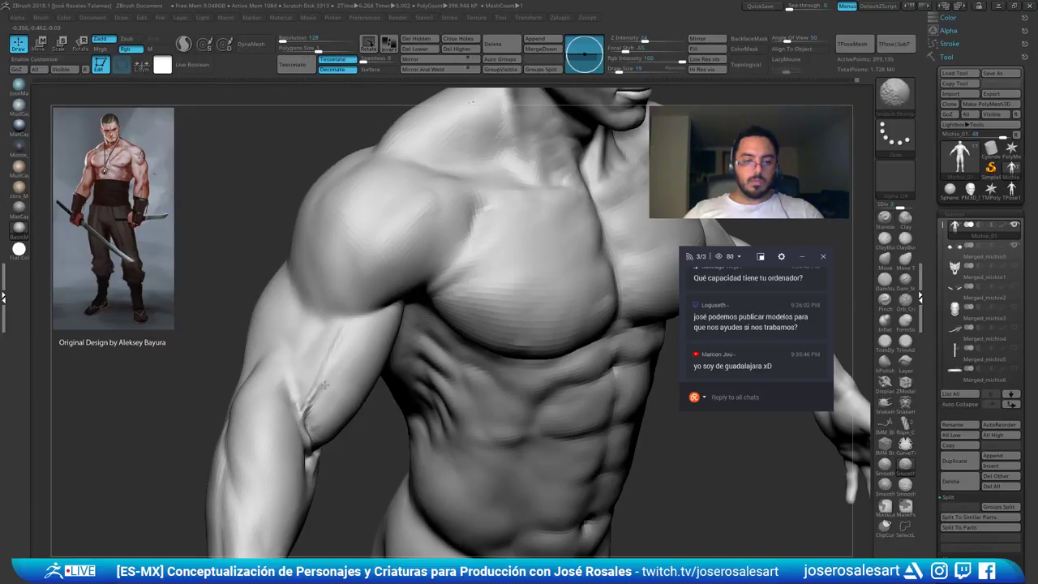
right_drag(322, 376, 284, 357)
ctrl+right_drag(284, 356, 389, 299)
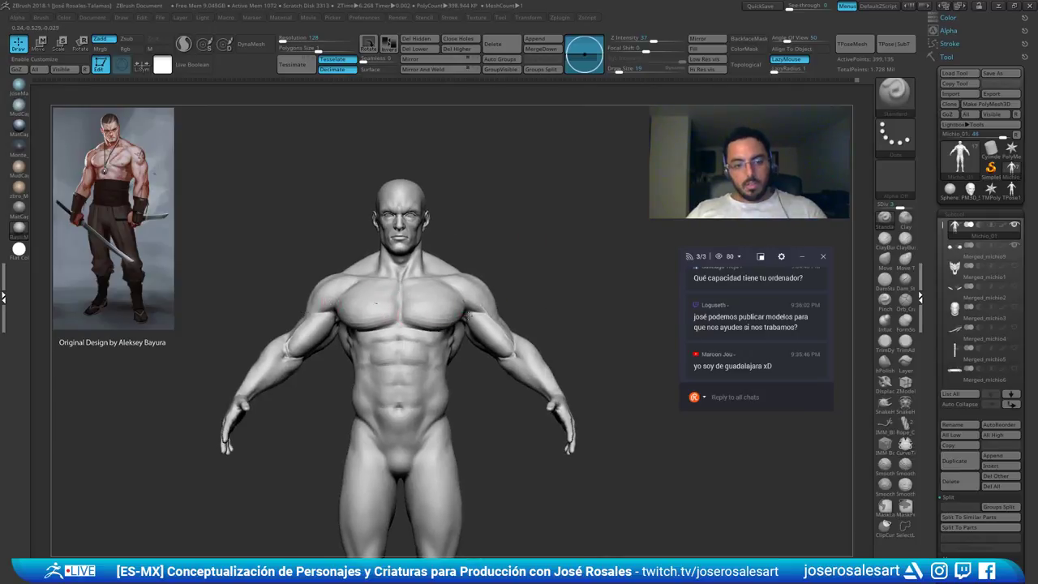
Refine the back muscles beside the spine with the Clay Buildup brush at draw size 30
mouse_move(475, 327)
right_down()
mouse_move(444, 329)
mouse_move(521, 307)
right_up()
mouse_move(520, 306)
right_down()
mouse_move(457, 343)
mouse_move(371, 338)
mouse_move(447, 294)
right_up()
key(b)
key(c)
key(b)
mouse_move(385, 338)
ctrl+right_down()
mouse_move(397, 304)
mouse_move(364, 328)
mouse_move(110, 375)
ctrl+right_up()
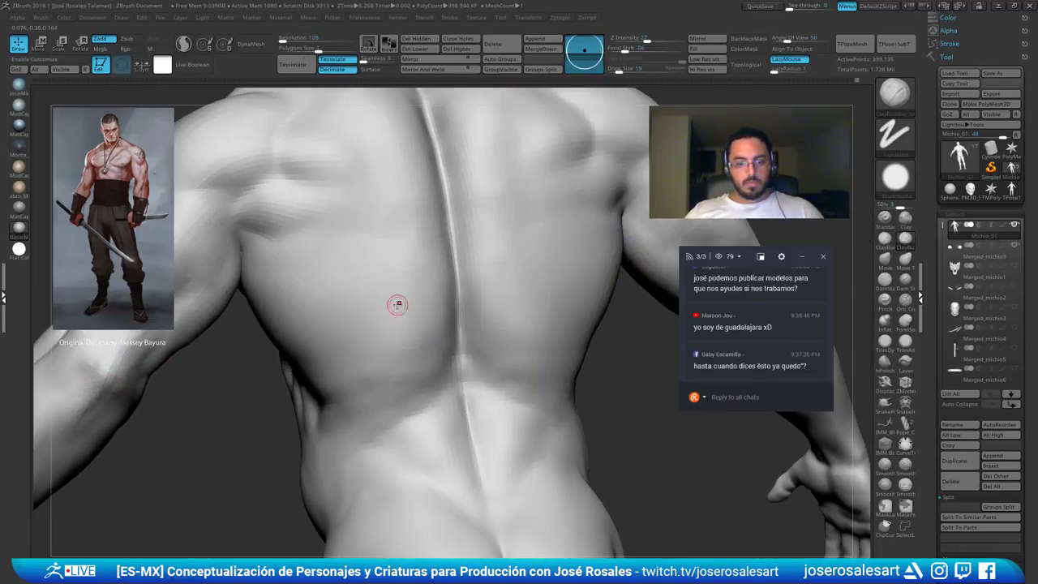
right_drag(420, 300, 251, 312)
right_drag(528, 313, 440, 338)
key(s)
drag(440, 338, 446, 339)
mouse_move(433, 335)
right_down()
mouse_move(452, 324)
mouse_move(482, 339)
mouse_move(514, 324)
mouse_move(453, 325)
mouse_move(466, 342)
mouse_move(442, 331)
mouse_move(437, 357)
mouse_move(457, 338)
mouse_move(437, 295)
mouse_move(476, 324)
right_up()
right_drag(560, 268, 430, 282)
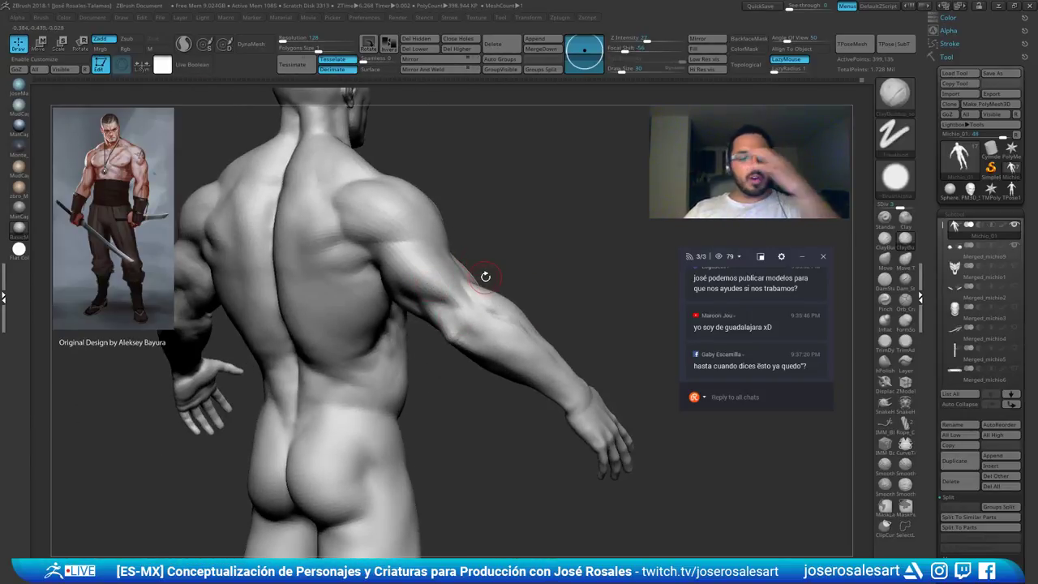
Build up and smooth the lower back muscles beside the spine with Clay Buildup at draw size 33
right_drag(192, 371, 291, 355)
ctrl+right_drag(440, 341, 442, 376)
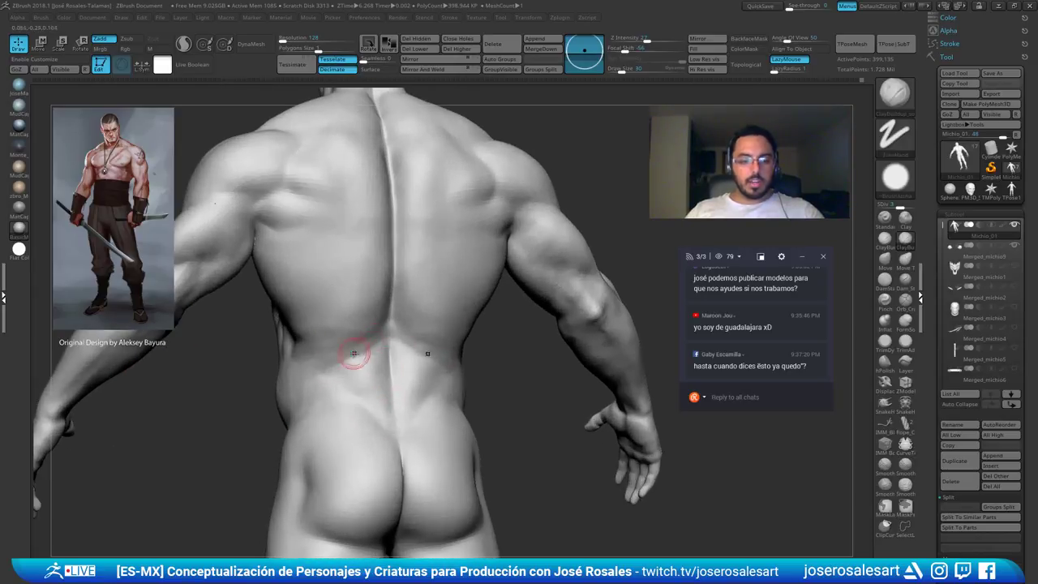
drag(374, 348, 378, 348)
mouse_move(378, 348)
shift+right_down()
mouse_move(347, 334)
mouse_move(349, 347)
mouse_move(394, 346)
mouse_move(369, 353)
shift+right_up()
key(s)
drag(384, 359, 378, 359)
right_drag(397, 357, 367, 351)
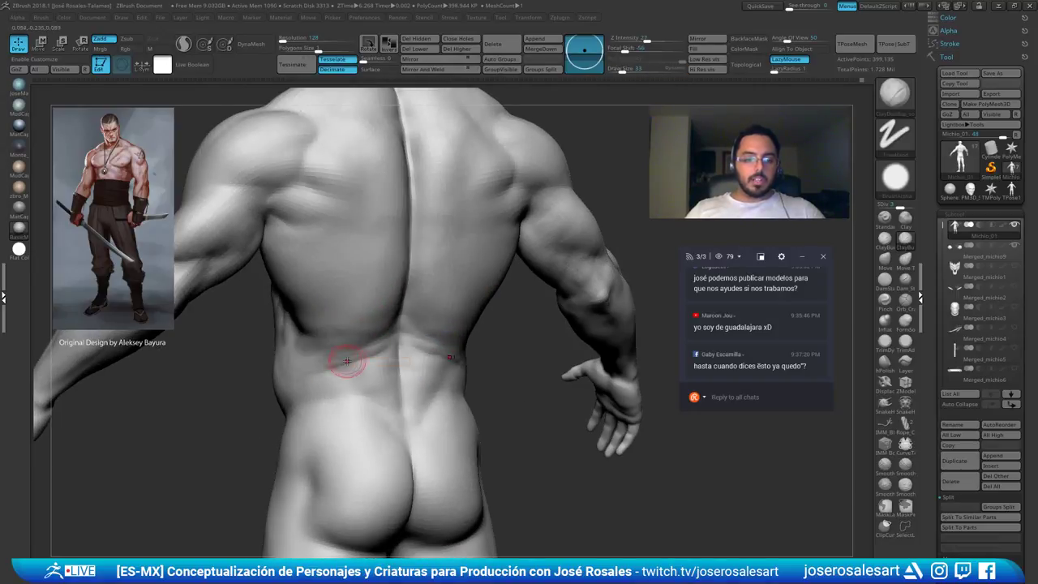
key(shift)
Examine the torso, chest and arms from the back, front and both sides
mouse_move(454, 355)
right_down()
mouse_move(356, 366)
mouse_move(447, 320)
right_up()
mouse_move(299, 363)
right_down()
mouse_move(314, 357)
mouse_move(301, 353)
right_up()
ctrl+right_drag(323, 326, 333, 371)
mouse_move(394, 326)
alt+right_down()
mouse_move(389, 398)
mouse_move(288, 414)
alt+right_up()
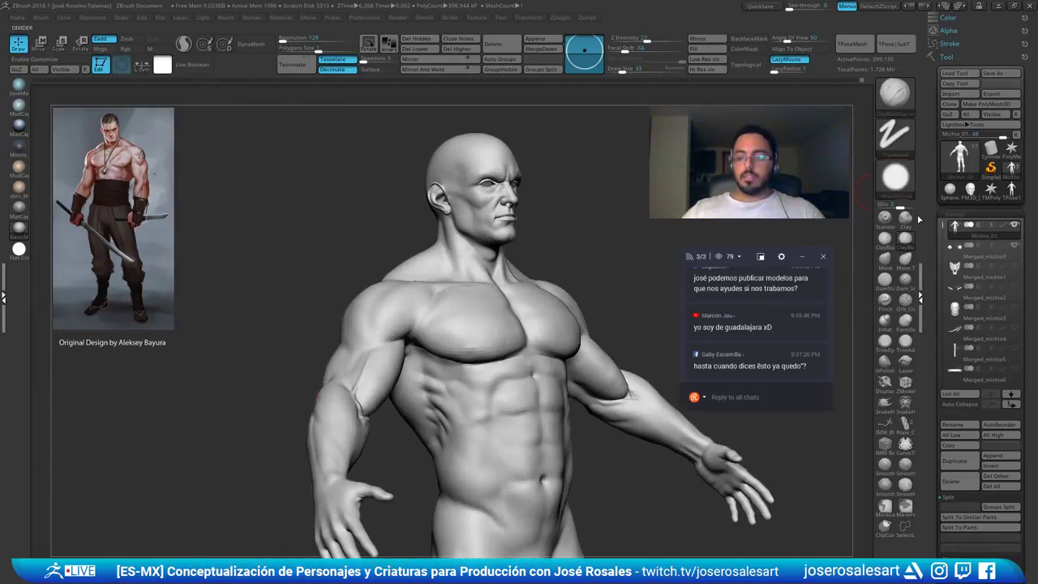
right_drag(600, 110, 544, 146)
right_drag(360, 243, 524, 272)
mouse_move(445, 341)
right_down()
mouse_move(463, 303)
mouse_move(554, 323)
mouse_move(418, 321)
right_up()
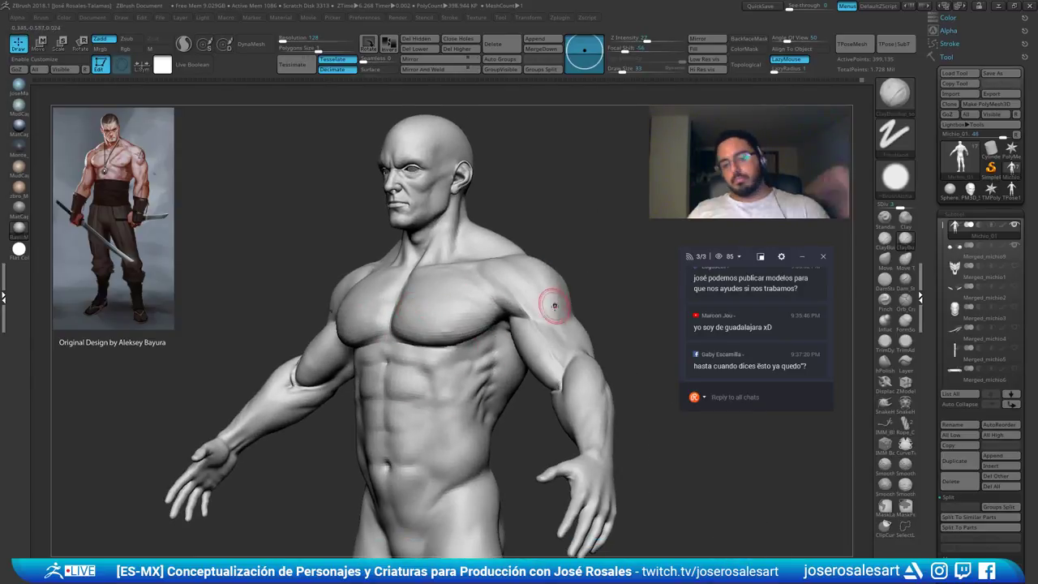
right_drag(489, 359, 340, 357)
alt+right_drag(665, 494, 603, 367)
Define the creases of the lower back with the Dam Standard brush at draw size 33 and smooth them
key(b)
key(d)
key(s)
right_drag(499, 395, 416, 433)
shift+drag(417, 433, 437, 426)
mouse_move(438, 426)
right_down()
mouse_move(494, 410)
mouse_move(484, 412)
right_up()
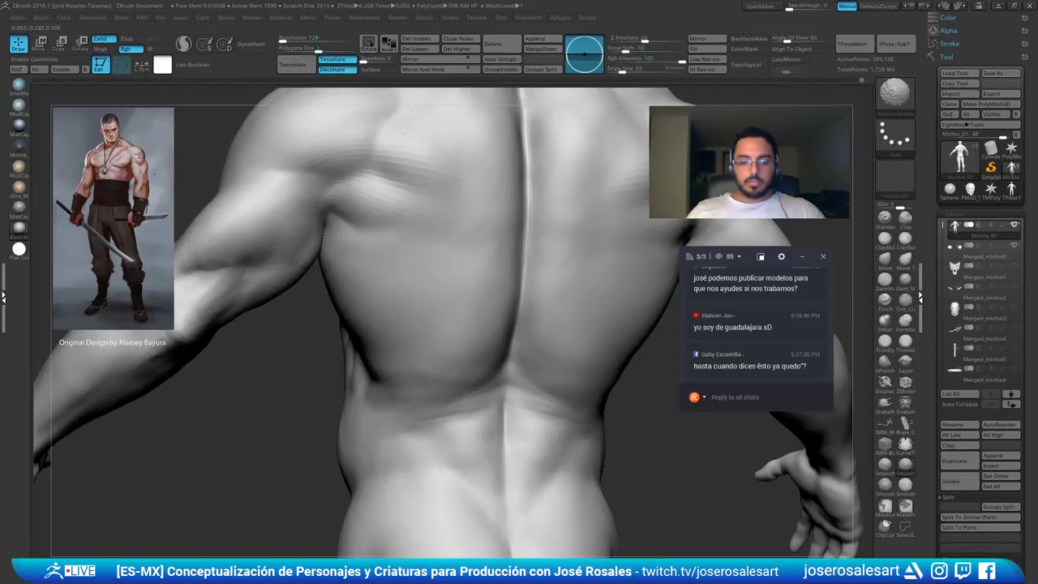
Add the muscle edge across the lower back with Clay Buildup at draw size 19 and soften it
key(b)
key(c)
key(b)
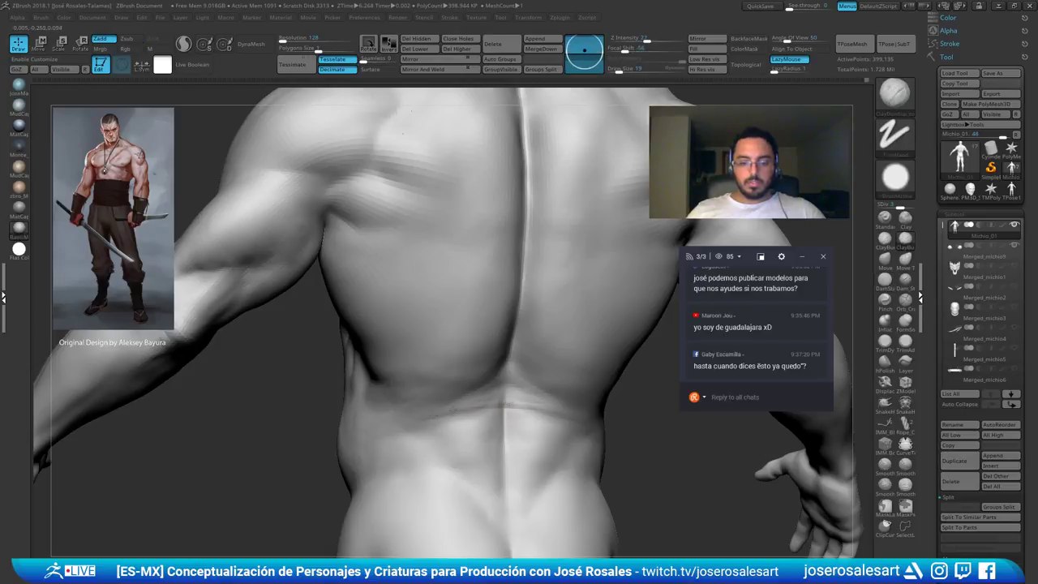
shift+drag(497, 406, 486, 407)
right_drag(503, 429, 531, 409)
right_drag(531, 409, 517, 421)
Refine the bony point of the elbow and its surrounding tendons at draw size 30, smoothing the surface
mouse_move(583, 429)
right_down()
mouse_move(535, 393)
mouse_move(318, 372)
mouse_move(324, 405)
mouse_move(384, 378)
mouse_move(466, 378)
right_up()
mouse_move(469, 370)
mouse_down()
mouse_move(457, 360)
mouse_move(478, 347)
mouse_move(477, 365)
mouse_up()
right_drag(476, 365, 410, 360)
key(s)
drag(438, 340, 442, 340)
right_drag(442, 341, 432, 392)
mouse_move(357, 386)
right_down()
mouse_move(339, 381)
mouse_move(384, 374)
right_up()
mouse_move(381, 380)
mouse_down()
mouse_move(392, 363)
mouse_move(379, 375)
mouse_up()
right_drag(389, 378, 393, 386)
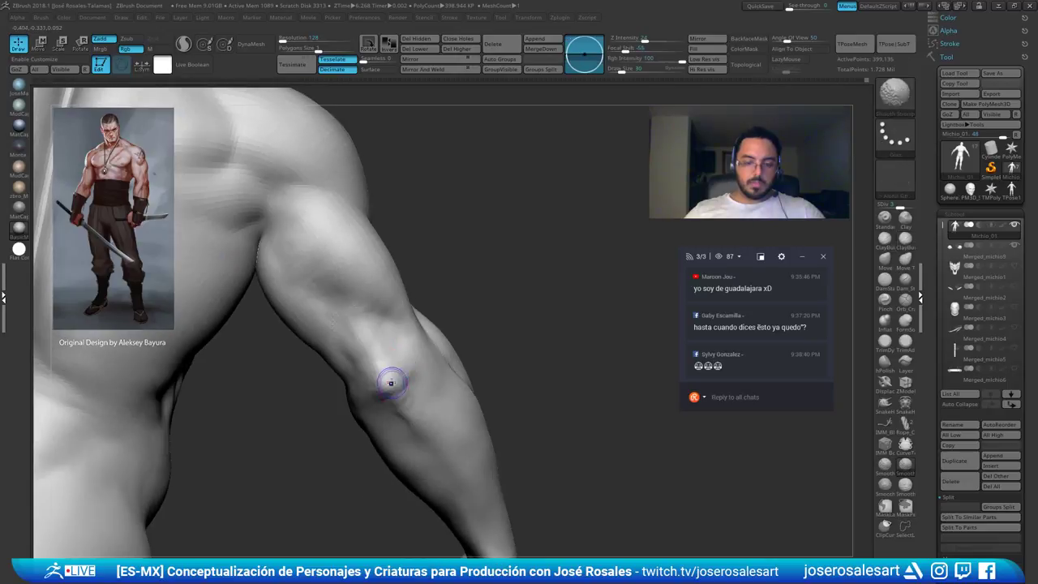
drag(394, 374, 387, 378)
Build up the forearm muscles running from the elbow toward the wrist with Clay Buildup at draw size 42
mouse_move(416, 416)
right_down()
mouse_move(398, 415)
mouse_move(389, 364)
mouse_move(498, 376)
mouse_move(522, 358)
mouse_move(505, 328)
mouse_move(512, 322)
right_up()
mouse_move(523, 362)
right_down()
mouse_move(485, 379)
mouse_move(552, 357)
right_up()
key(])
right_drag(338, 309, 357, 248)
drag(356, 248, 338, 283)
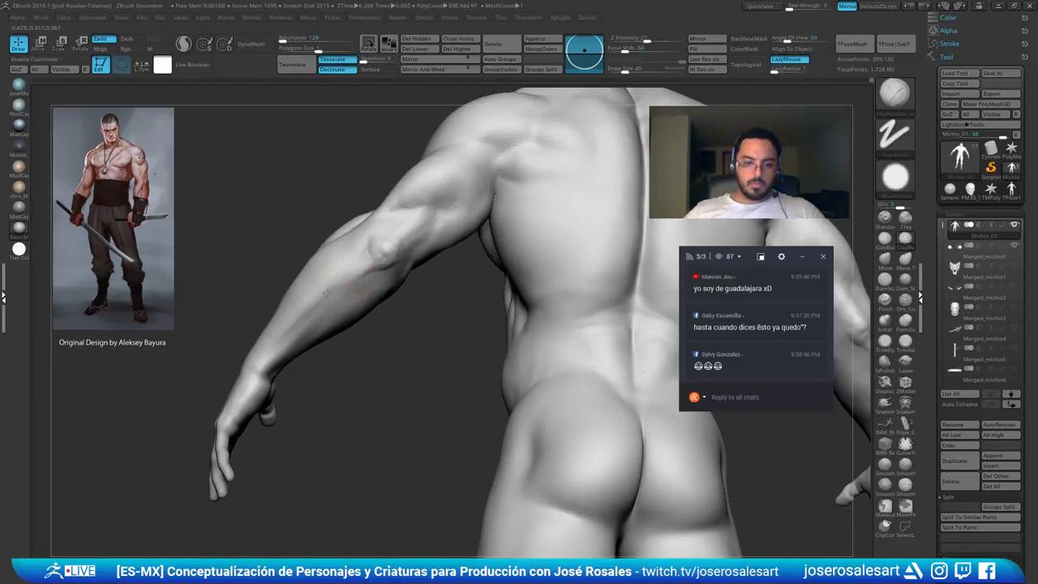
mouse_move(347, 297)
right_down()
mouse_move(255, 355)
mouse_move(324, 321)
right_up()
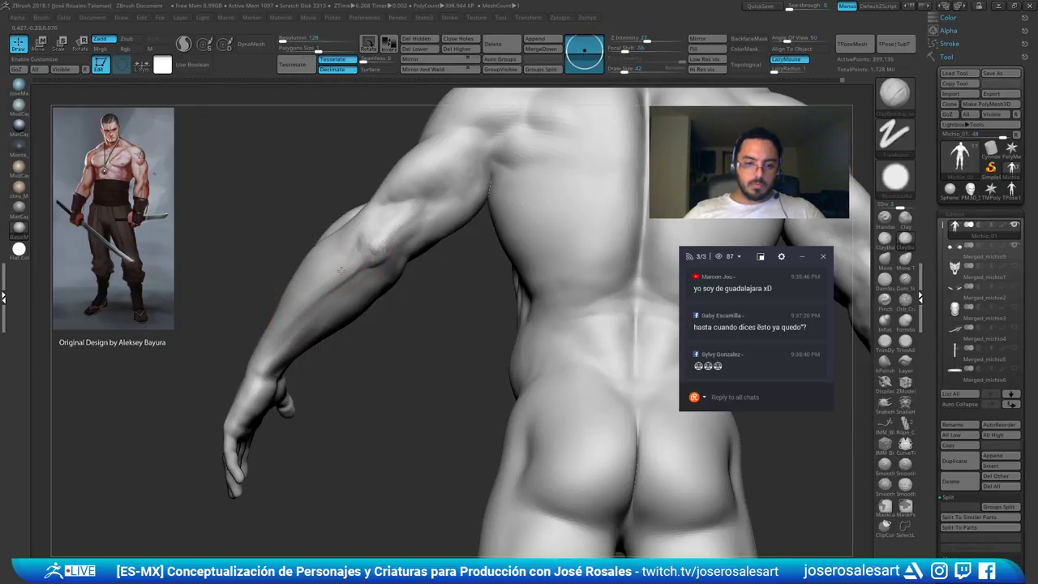
mouse_move(249, 342)
right_down()
mouse_move(368, 258)
mouse_move(376, 264)
right_up()
right_drag(308, 320, 367, 250)
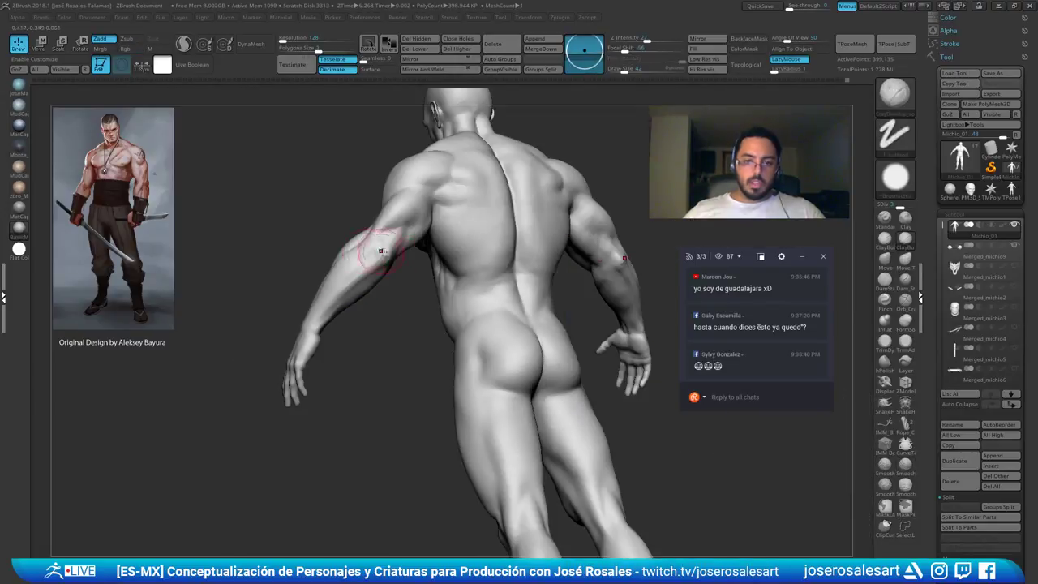
Sculpt the back of the forearm just below the elbow and smooth the muscle transitions
alt+right_drag(503, 250, 309, 278)
mouse_move(498, 313)
ctrl+right_down()
mouse_move(586, 241)
mouse_move(459, 291)
ctrl+right_up()
mouse_move(460, 292)
shift+mouse_down()
mouse_move(478, 292)
mouse_move(570, 369)
mouse_move(540, 332)
shift+mouse_up()
mouse_move(540, 332)
right_down()
mouse_move(462, 274)
mouse_move(507, 324)
right_up()
drag(486, 283, 470, 263)
mouse_move(478, 280)
right_down()
mouse_move(518, 328)
mouse_move(478, 280)
mouse_move(462, 288)
mouse_move(476, 296)
right_up()
shift+drag(554, 323, 529, 323)
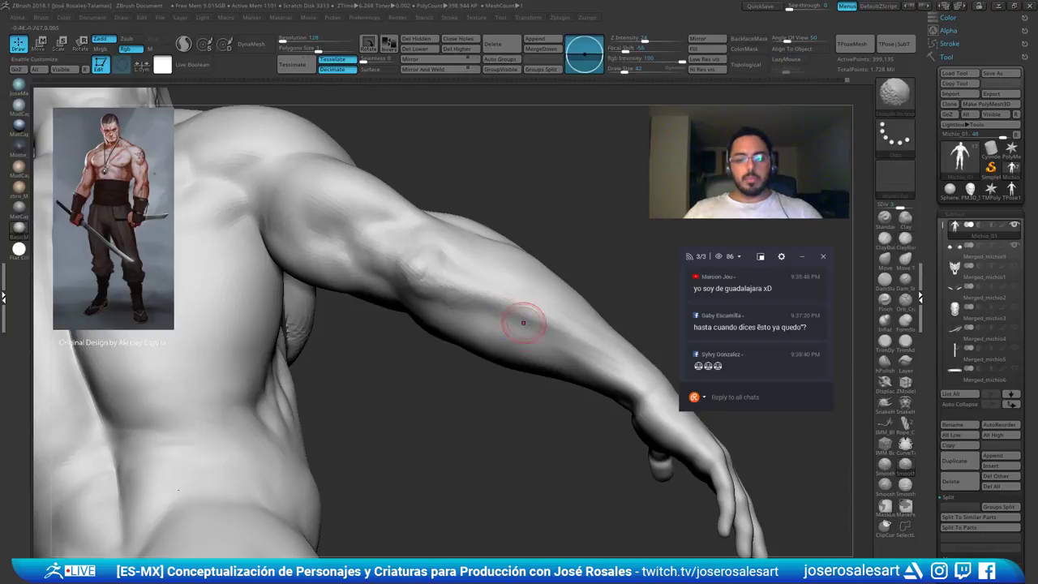
Add volume to the outer forearm muscles with Clay Buildup, smooth them and undo the last change
right_drag(523, 323, 499, 279)
right_drag(529, 328, 496, 288)
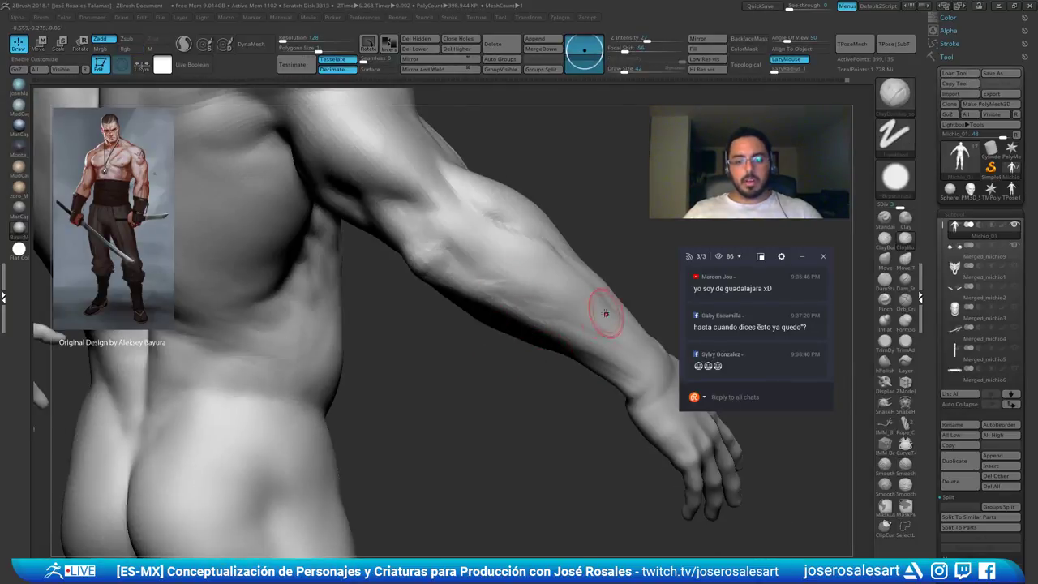
right_drag(606, 314, 537, 312)
mouse_move(595, 337)
right_down()
mouse_move(632, 343)
mouse_move(559, 322)
mouse_move(507, 292)
right_up()
shift+drag(507, 292, 563, 331)
right_drag(562, 331, 529, 323)
key(ctrl+z)
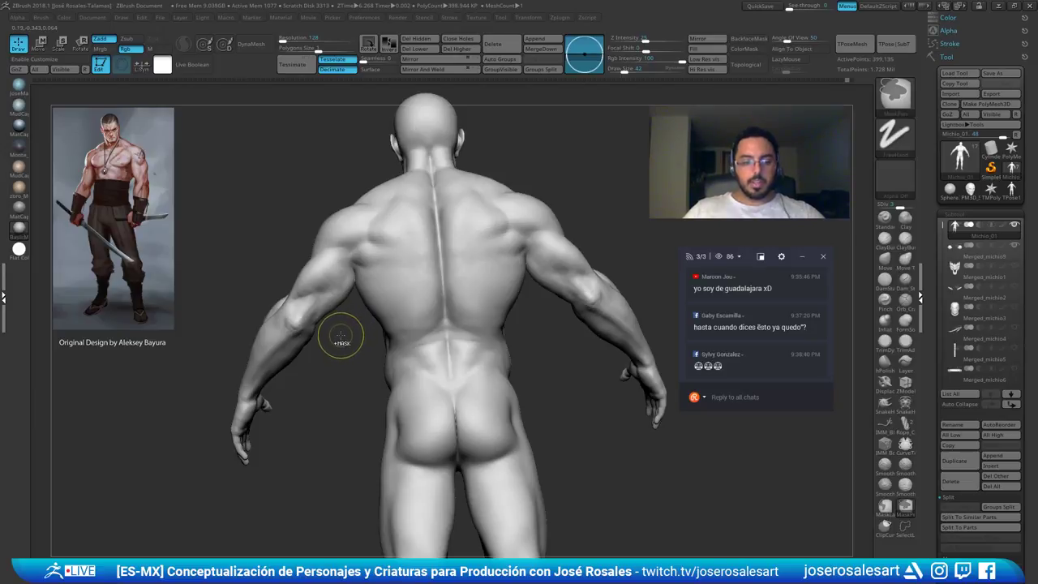
Carve the groove along the forearm from elbow to wrist with the Dam Standard brush at draw size 30
mouse_move(282, 355)
right_down()
mouse_move(321, 367)
mouse_move(277, 377)
mouse_move(285, 365)
right_up()
click(283, 361)
click(288, 381)
key(b)
key(d)
key(s)
key(s)
click(261, 387)
right_drag(261, 388, 294, 337)
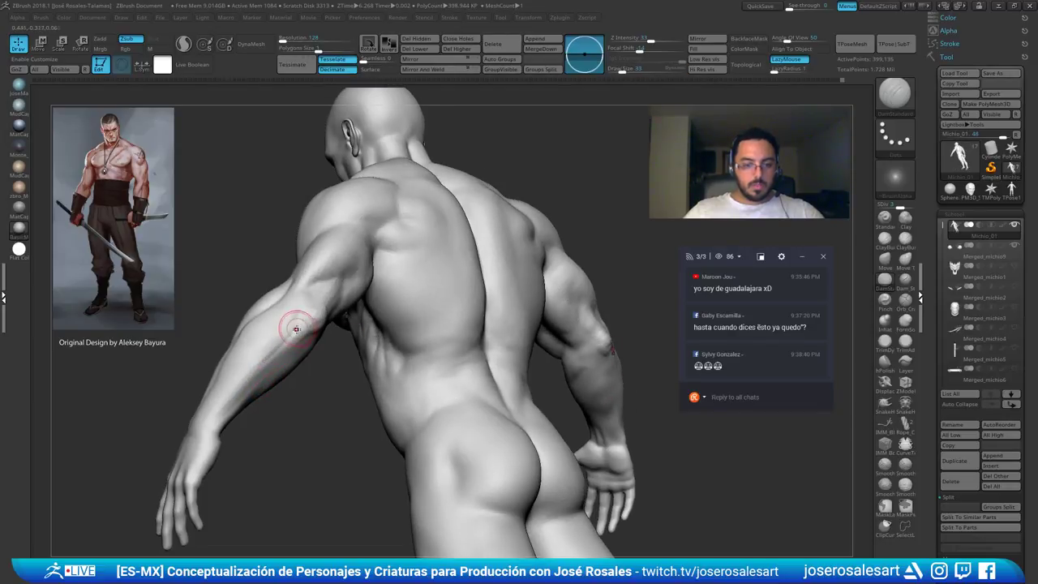
drag(291, 337, 198, 437)
Soften the carved forearm groove and refine its line down to the wrist at draw size 33
right_drag(284, 316, 291, 334)
shift+drag(291, 334, 254, 373)
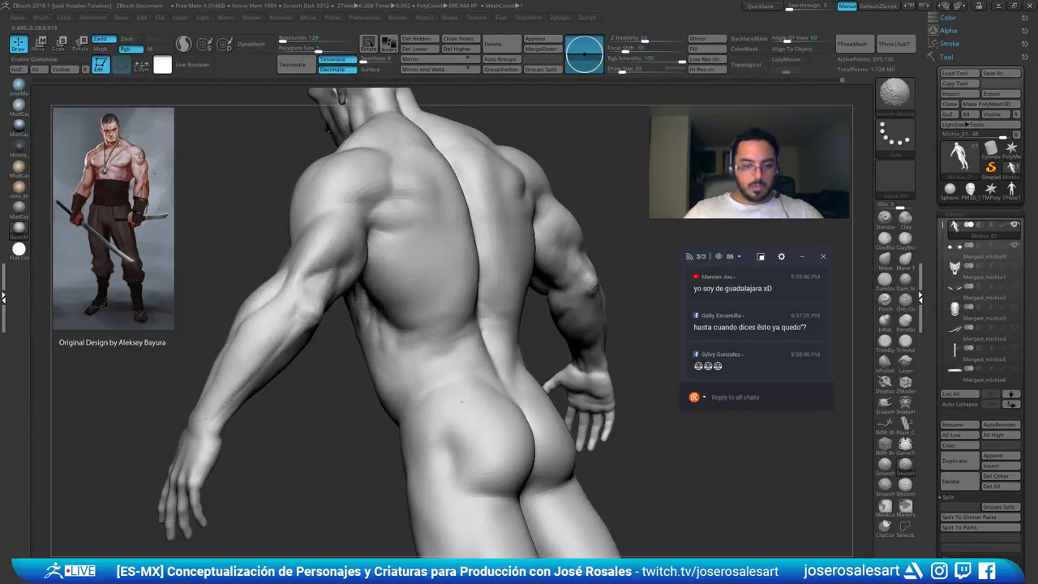
right_drag(223, 407, 276, 336)
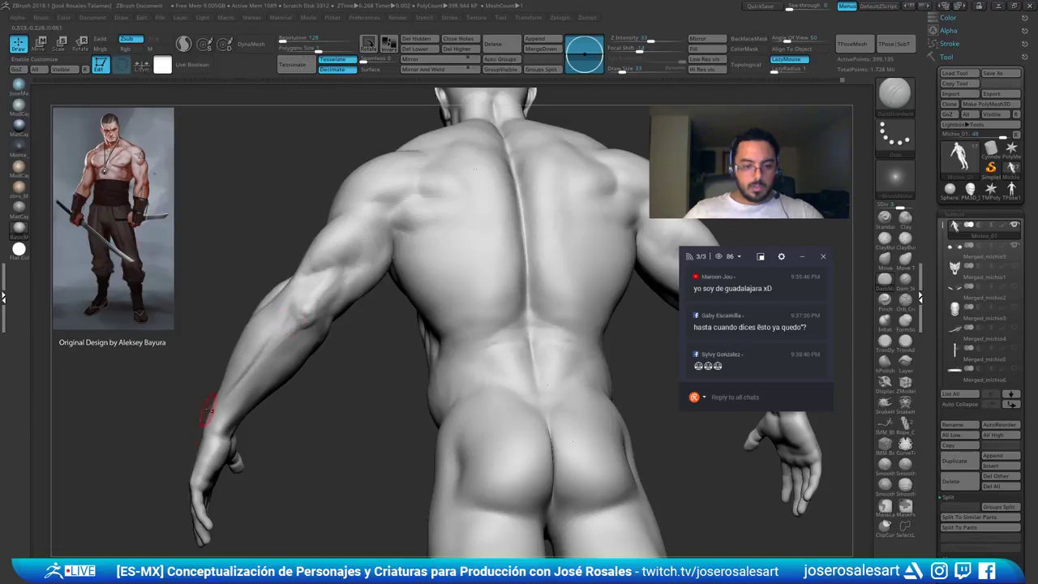
right_drag(203, 419, 232, 392)
shift+drag(264, 354, 277, 335)
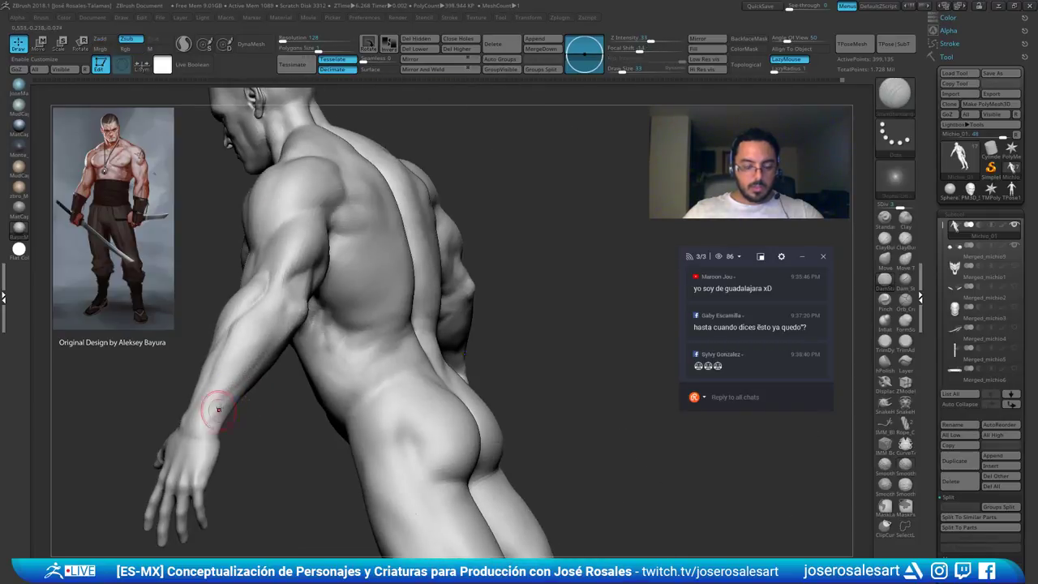
right_drag(220, 411, 255, 312)
mouse_move(217, 393)
right_down()
mouse_move(198, 369)
mouse_move(213, 377)
mouse_move(260, 285)
mouse_move(241, 295)
mouse_move(242, 271)
mouse_move(211, 283)
mouse_move(318, 334)
mouse_move(327, 368)
right_up()
Isolate the arms, raise them to subdivision level 4 and build up the outer forearm muscle at draw size 48
key(1)
key(])
ctrl+shift+click(238, 303)
right_drag(328, 368, 344, 357)
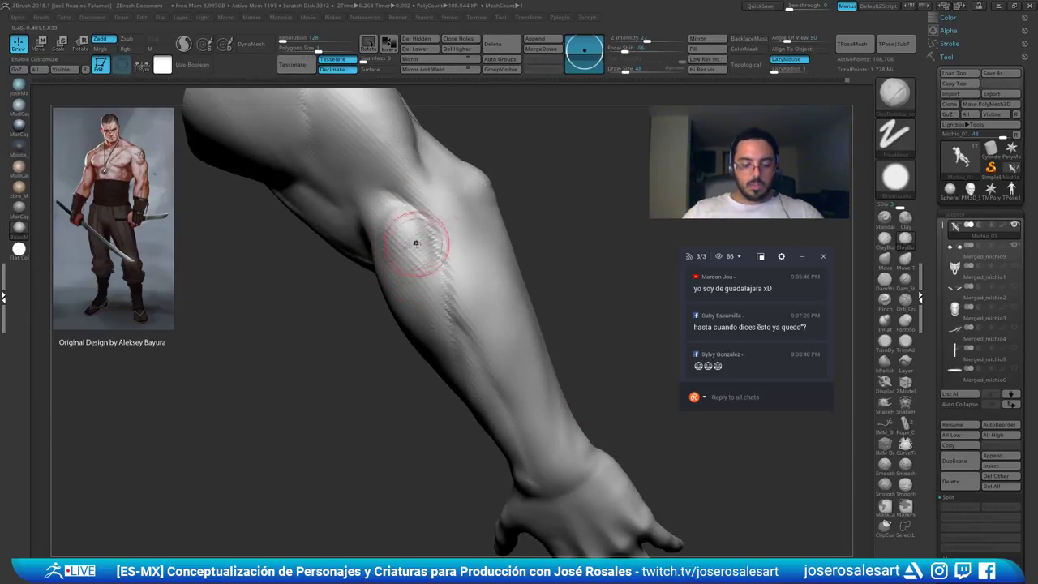
key(d)
right_drag(395, 251, 403, 247)
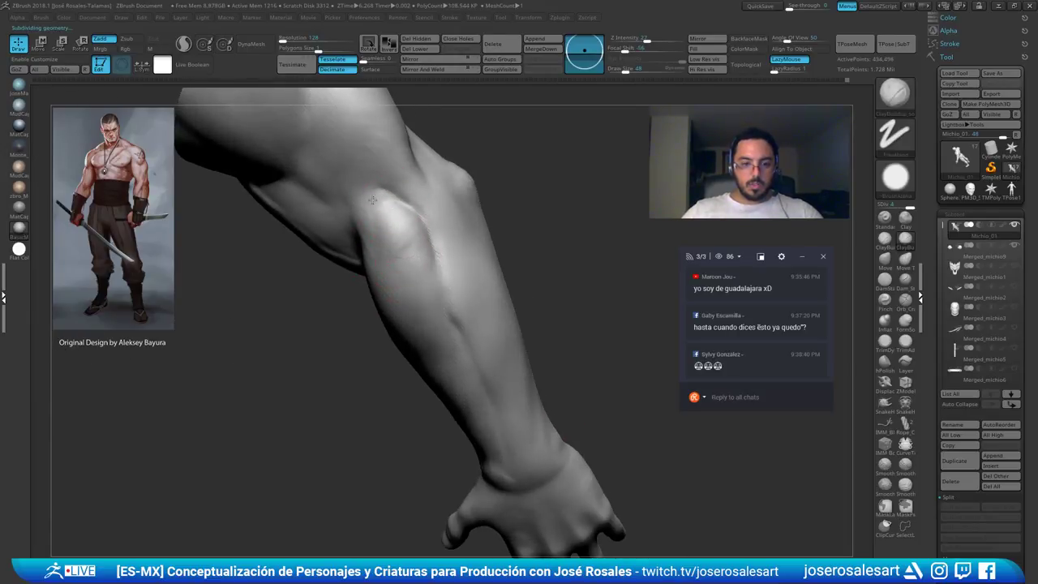
mouse_move(399, 236)
mouse_down()
mouse_move(418, 232)
mouse_move(409, 284)
mouse_up()
mouse_move(421, 293)
right_down()
mouse_move(387, 263)
mouse_move(410, 282)
right_up()
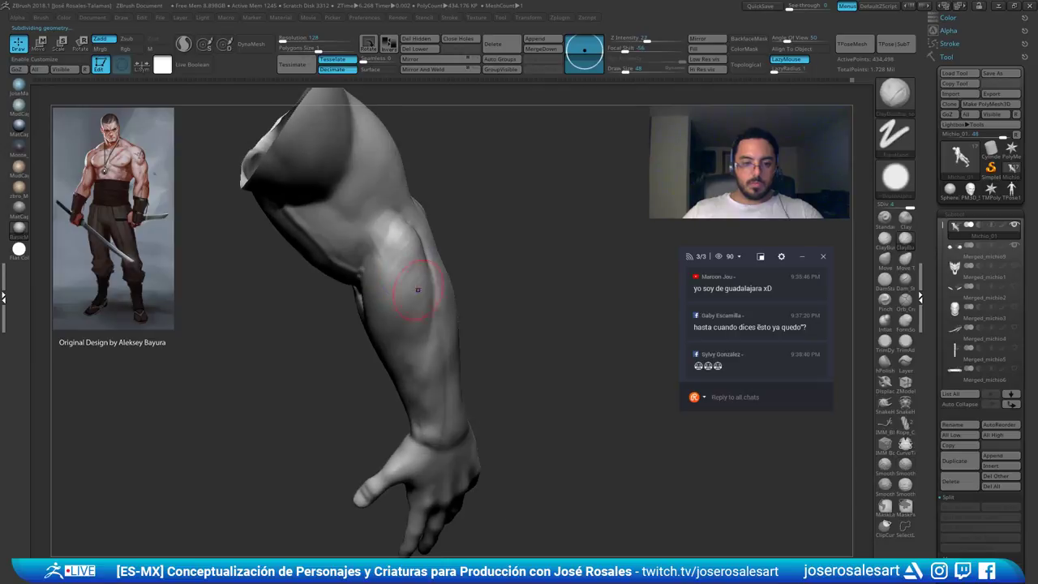
mouse_move(396, 223)
right_down()
mouse_move(389, 248)
mouse_move(389, 229)
right_up()
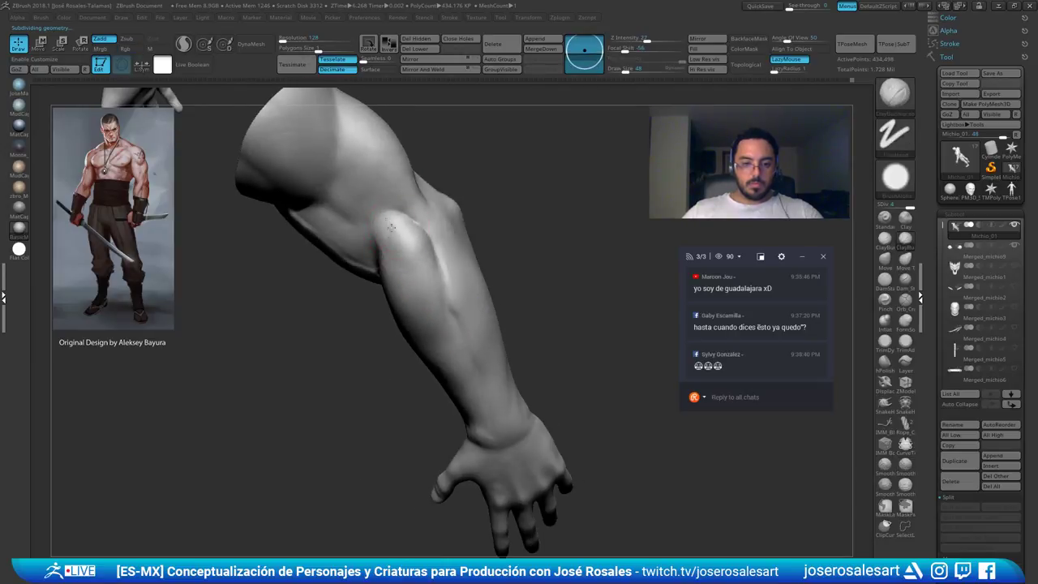
mouse_move(407, 270)
right_down()
mouse_move(447, 262)
mouse_move(442, 272)
mouse_move(451, 249)
mouse_move(446, 295)
mouse_move(470, 280)
right_up()
Adjust the contour of the outer forearm muscle with the Move brush at draw size 42
key(b)
key(m)
key(v)
key(s)
drag(471, 280, 458, 292)
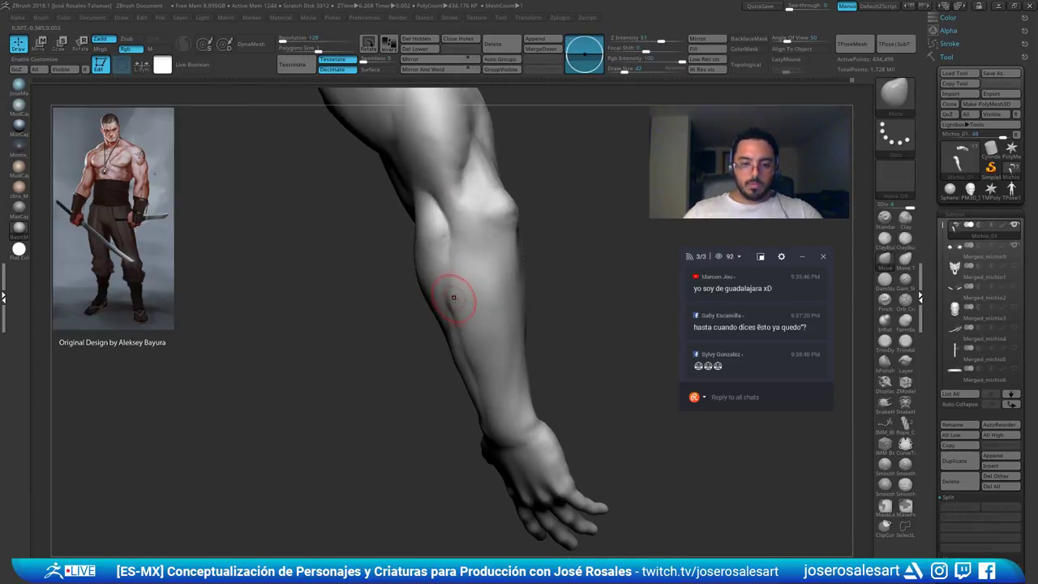
mouse_move(457, 308)
right_down()
mouse_move(465, 355)
mouse_move(454, 309)
mouse_move(480, 343)
mouse_move(462, 351)
mouse_move(436, 345)
mouse_move(491, 303)
mouse_move(488, 281)
mouse_move(519, 272)
mouse_move(511, 296)
mouse_move(525, 291)
right_up()
Build up the outer forearm muscle where it meets the upper arm with Clay Buildup at draw size 51, smoothing it
key(b)
key(c)
key(b)
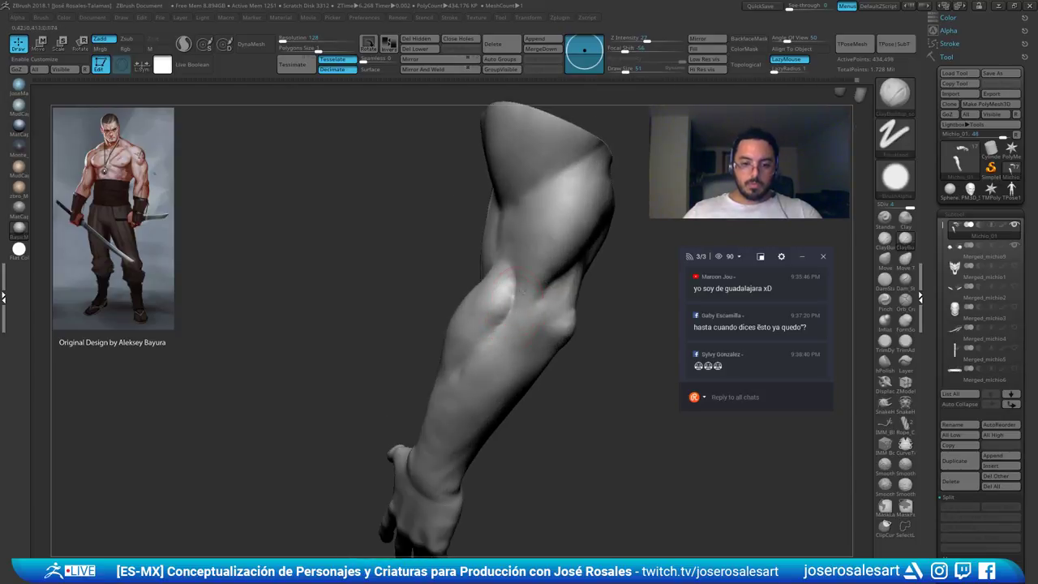
right_drag(495, 329, 514, 311)
shift+drag(514, 311, 504, 303)
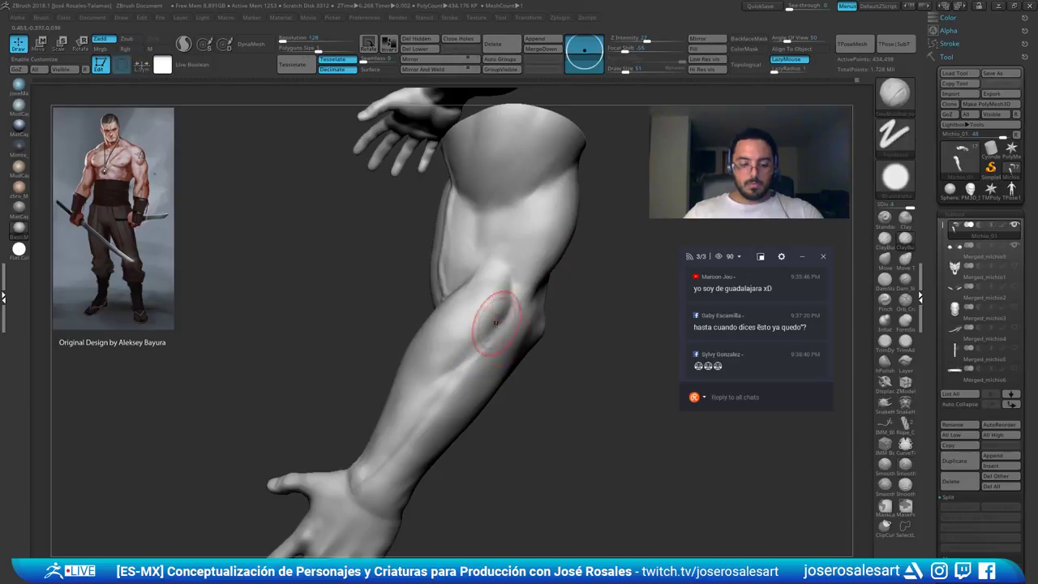
Carve the crease between the outer forearm muscle and the elbow with Dam Standard at draw size 54
key(b)
key(d)
key(s)
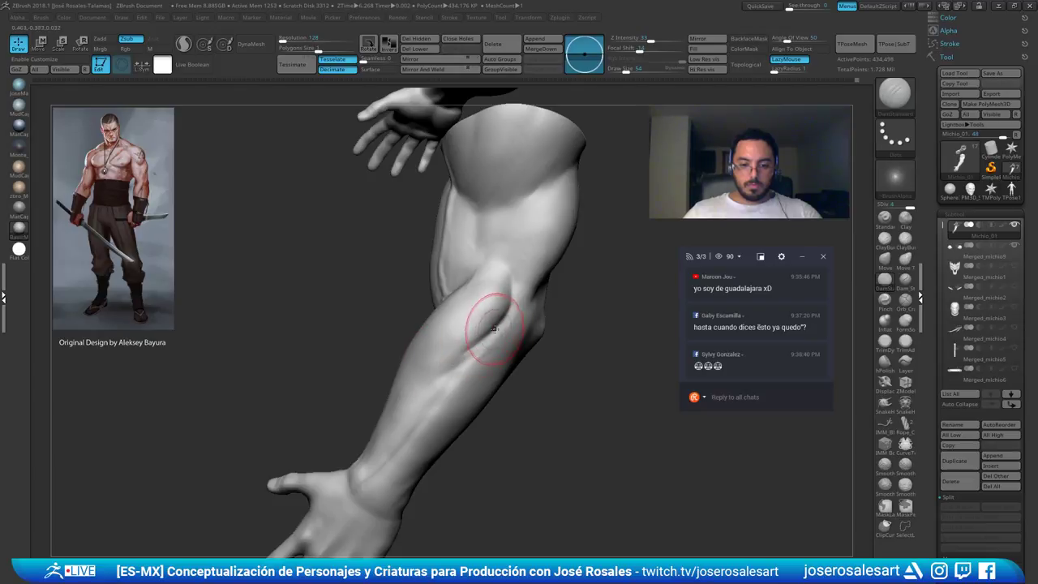
right_drag(494, 337, 496, 333)
Fill out the muscle beside the elbow crease with Clay Buildup at draw size 54 and smooth it
key(b)
key(c)
key(b)
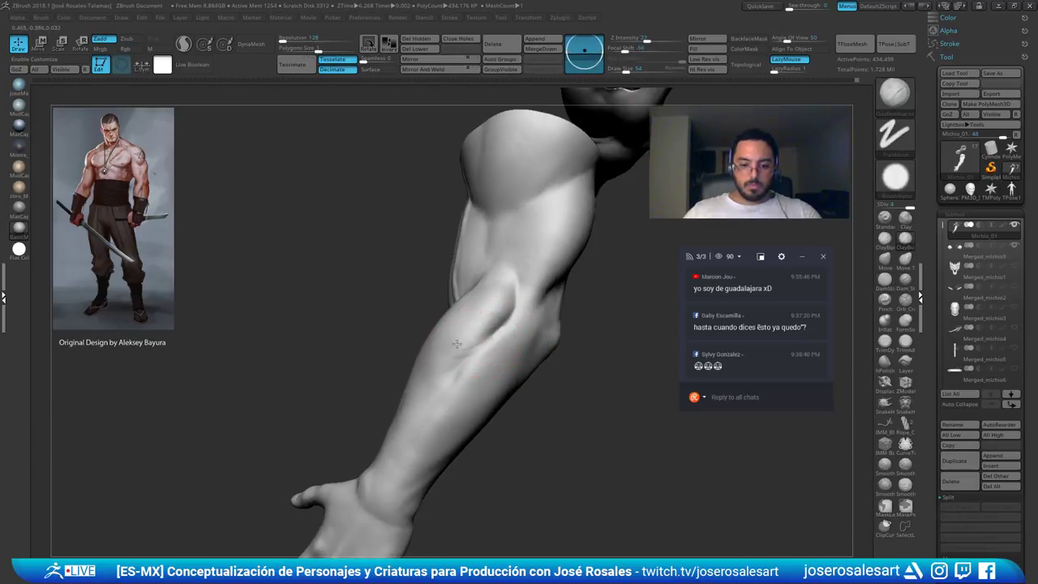
drag(494, 324, 496, 302)
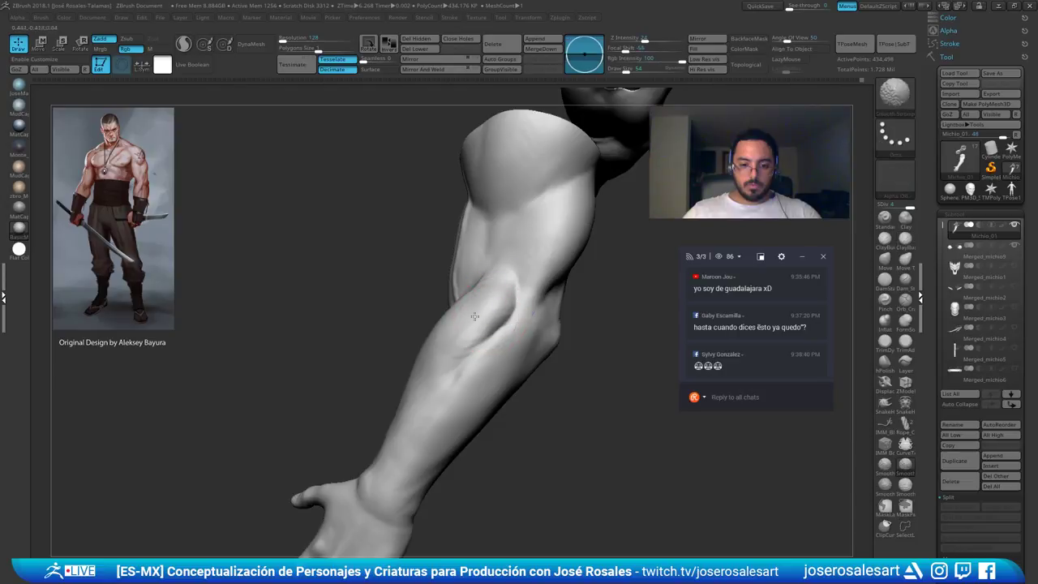
right_drag(431, 367, 493, 319)
shift+drag(493, 319, 481, 326)
mouse_move(482, 327)
right_down()
mouse_move(472, 283)
mouse_move(448, 376)
mouse_move(476, 356)
right_up()
Adjust the forearm silhouette below the elbow with the Move brush at draw size 54
key(b)
key(m)
key(v)
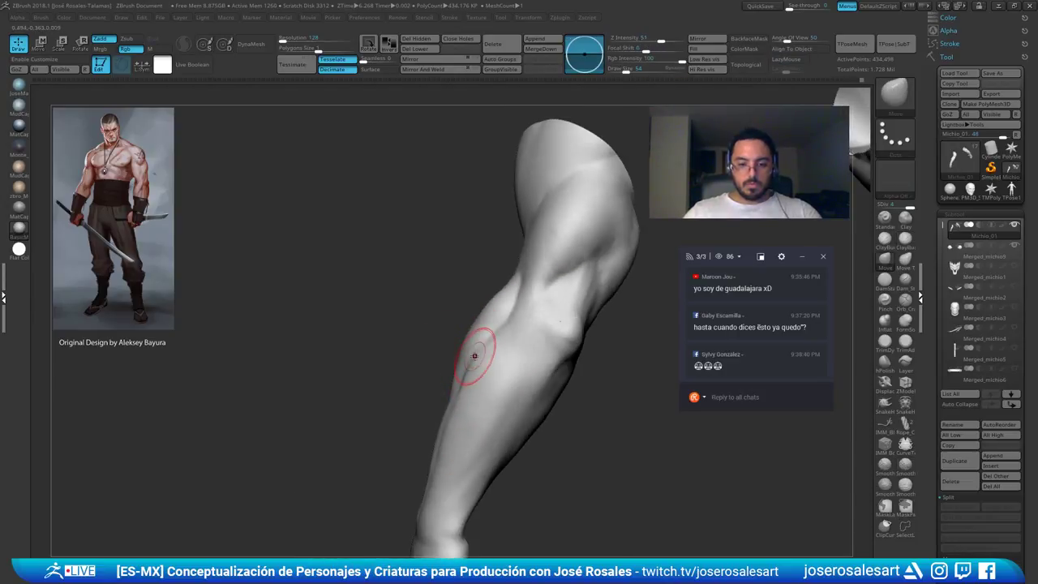
mouse_move(500, 323)
right_down()
mouse_move(527, 324)
mouse_move(548, 243)
right_up()
Refine the upper forearm muscle with Clay Buildup at draw size 58 and smooth its surface
key(b)
key(c)
key(b)
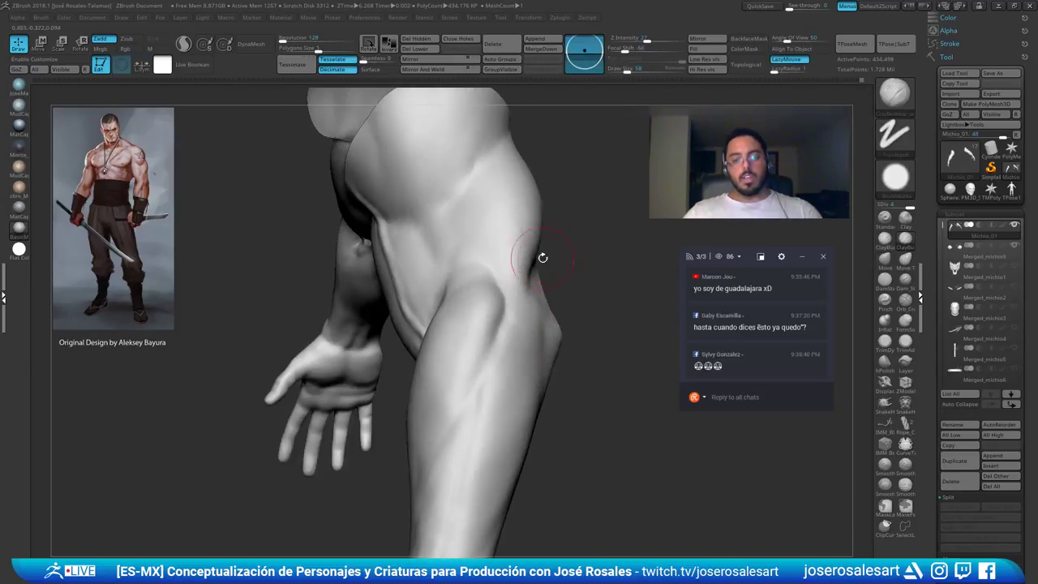
mouse_move(495, 315)
right_down()
mouse_move(509, 344)
mouse_move(495, 324)
mouse_move(491, 343)
mouse_move(502, 334)
right_up()
shift+drag(503, 333, 493, 350)
Reshape the outer forearm bulge near the elbow with the Move brush at draw size 69
mouse_move(493, 349)
right_down()
mouse_move(574, 271)
mouse_move(522, 330)
mouse_move(483, 251)
right_up()
key(b)
key(m)
key(v)
ctrl+right_drag(480, 296, 519, 243)
right_drag(519, 243, 561, 204)
right_drag(537, 292, 541, 295)
key(])
key(])
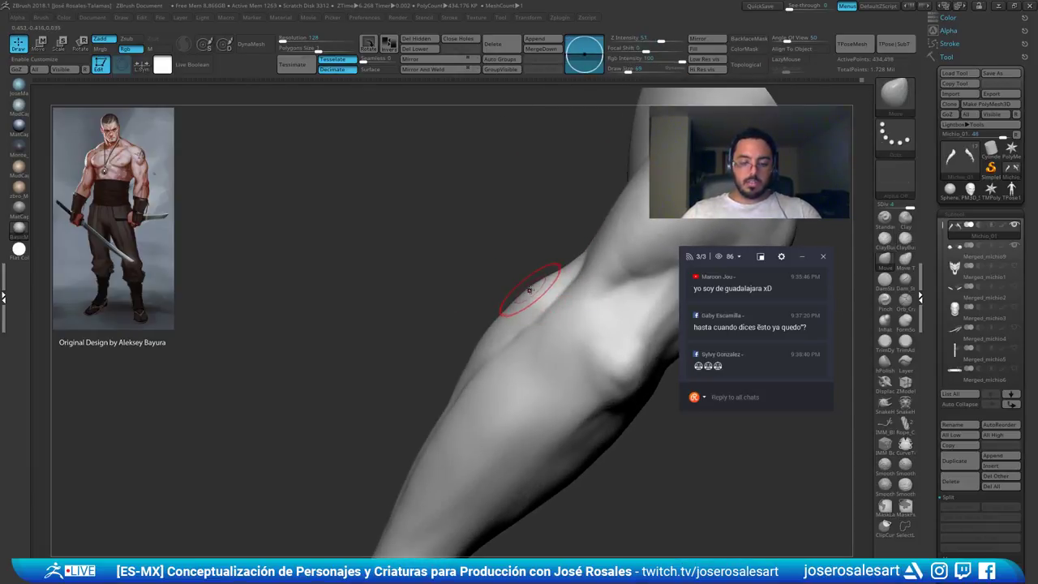
drag(533, 287, 540, 283)
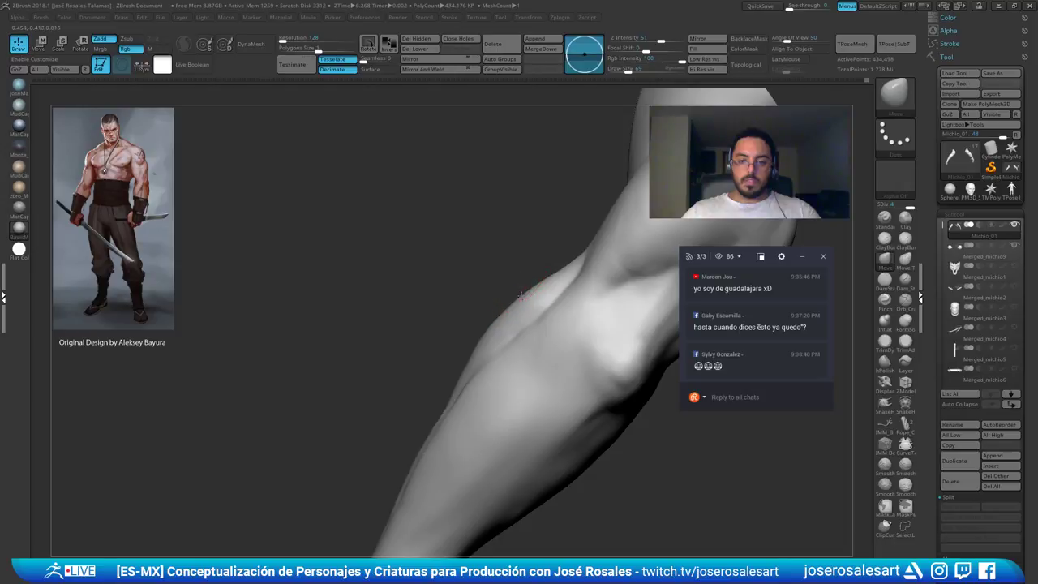
ctrl+right_drag(524, 303, 519, 268)
right_drag(519, 268, 571, 271)
Show the full body and clothing again, and enlarge the Move brush to draw size 81
right_drag(572, 272, 553, 316)
ctrl+shift+click(549, 316)
mouse_move(478, 292)
right_down()
mouse_move(592, 236)
mouse_move(487, 300)
mouse_move(551, 324)
right_up()
key(space)
drag(519, 288, 588, 289)
key(s)
drag(515, 307, 463, 308)
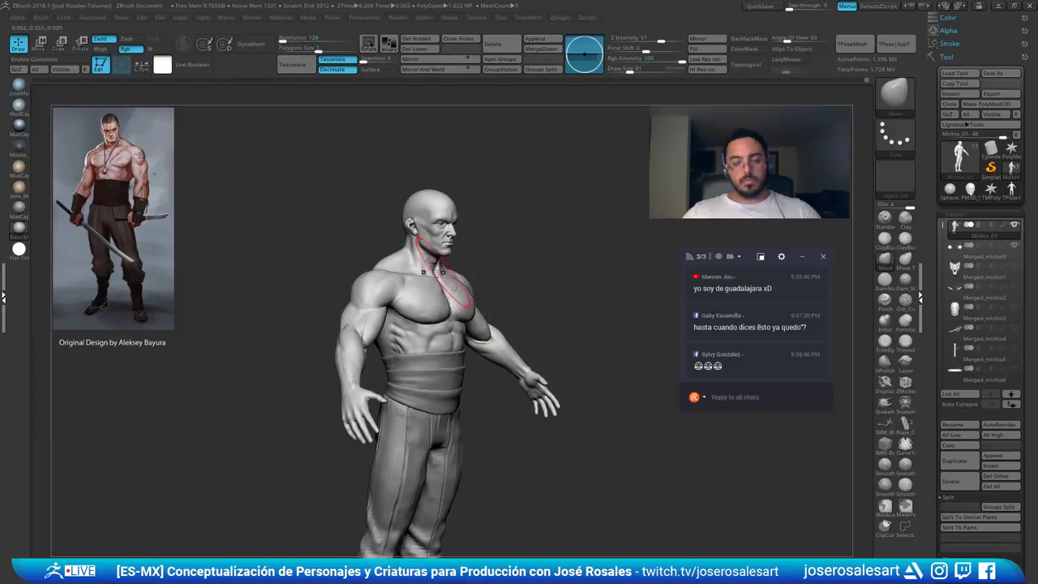
right_drag(468, 263, 527, 269)
Build up the muscle at the outer elbow with Clay Buildup at draw size 48 and smooth it
ctrl+right_drag(364, 331, 466, 275)
key(b)
key(c)
key(b)
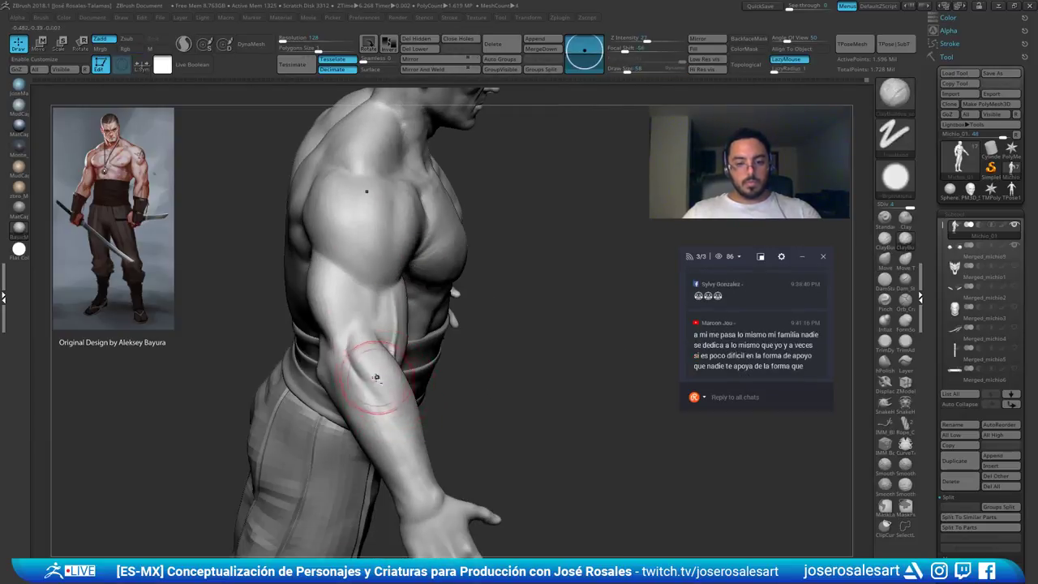
right_drag(382, 378, 414, 356)
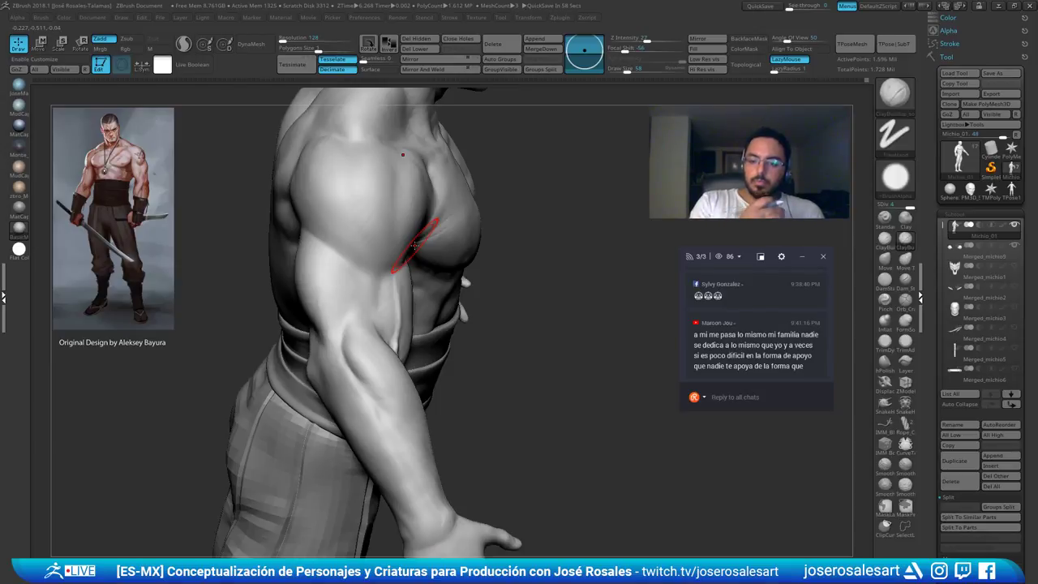
mouse_move(347, 318)
right_down()
mouse_move(395, 305)
mouse_move(364, 329)
mouse_move(373, 361)
mouse_move(371, 347)
mouse_move(360, 353)
mouse_move(367, 341)
right_up()
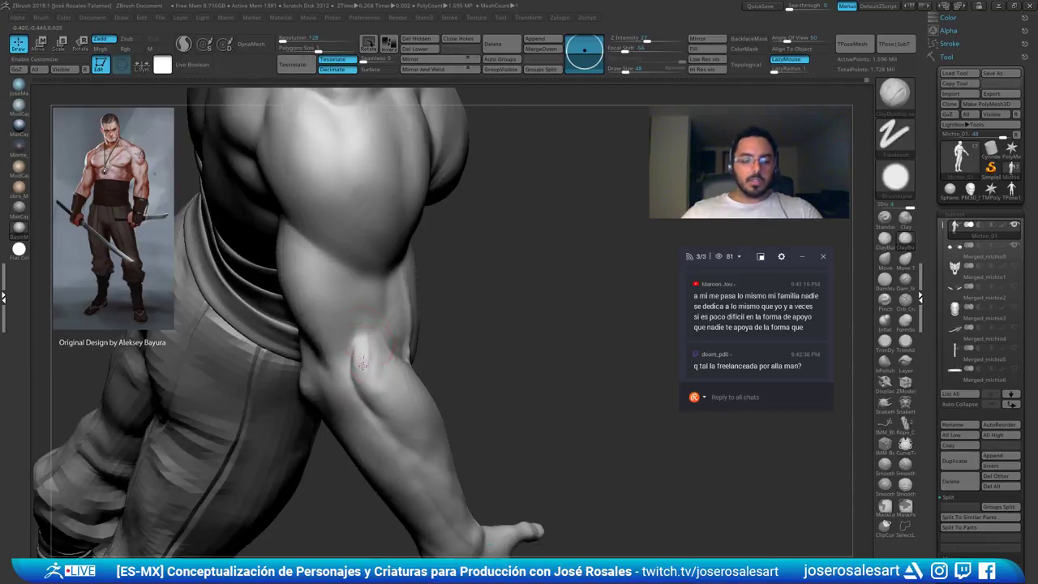
mouse_move(386, 392)
right_down()
mouse_move(382, 349)
mouse_move(369, 368)
mouse_move(388, 374)
mouse_move(370, 359)
mouse_move(384, 365)
mouse_move(389, 380)
mouse_move(364, 371)
right_up()
shift+drag(364, 371, 377, 378)
Smooth the transition from the outer elbow into the upper forearm muscle
right_drag(389, 378, 419, 384)
shift+drag(419, 384, 454, 394)
mouse_move(454, 394)
right_down()
mouse_move(460, 403)
mouse_move(455, 340)
mouse_move(470, 321)
right_up()
shift+drag(386, 360, 375, 349)
mouse_move(374, 348)
right_down()
mouse_move(389, 324)
mouse_move(350, 294)
mouse_move(417, 320)
right_up()
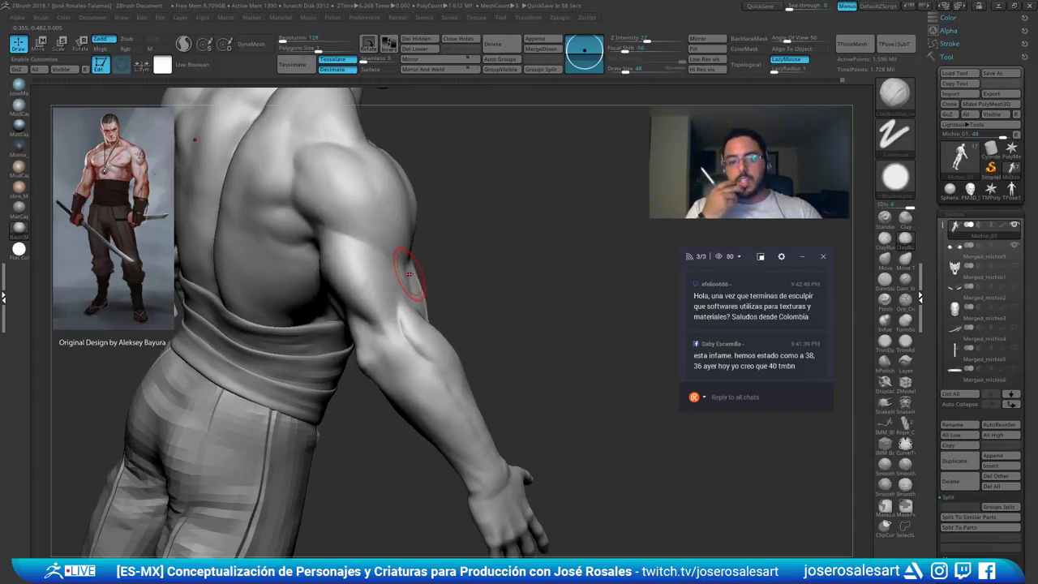
Examine the arms and overall body proportions from the back, side and front
right_drag(286, 211, 244, 357)
ctrl+right_drag(527, 351, 372, 312)
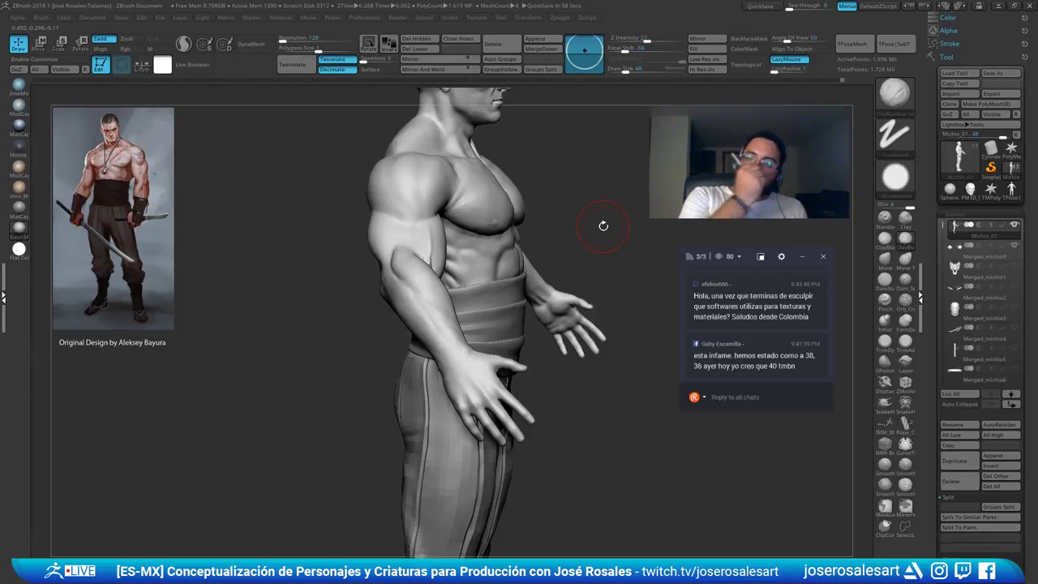
right_drag(604, 226, 535, 271)
ctrl+right_drag(383, 294, 243, 304)
ctrl+right_drag(462, 258, 405, 242)
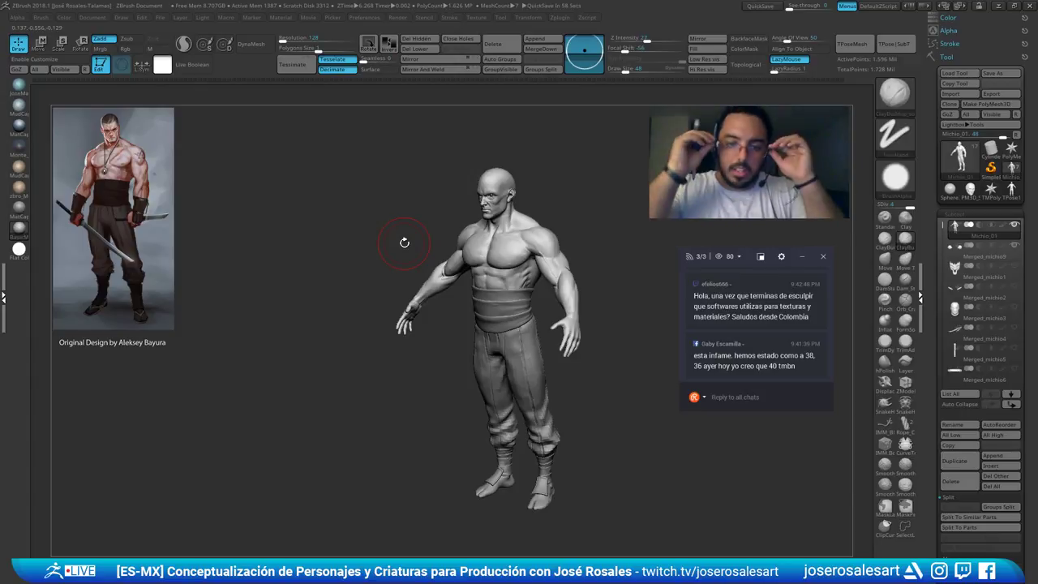
right_drag(527, 283, 446, 276)
ctrl+right_drag(445, 275, 462, 321)
right_drag(538, 171, 472, 278)
mouse_move(505, 190)
ctrl+right_down()
mouse_move(531, 235)
mouse_move(442, 229)
mouse_move(416, 238)
mouse_move(406, 261)
mouse_move(419, 252)
ctrl+right_up()
Refine the forearm muscle just below the elbow crease with Clay Buildup at draw size 48 and smooth it
right_drag(468, 208, 451, 213)
shift+drag(451, 214, 458, 243)
right_drag(458, 243, 468, 264)
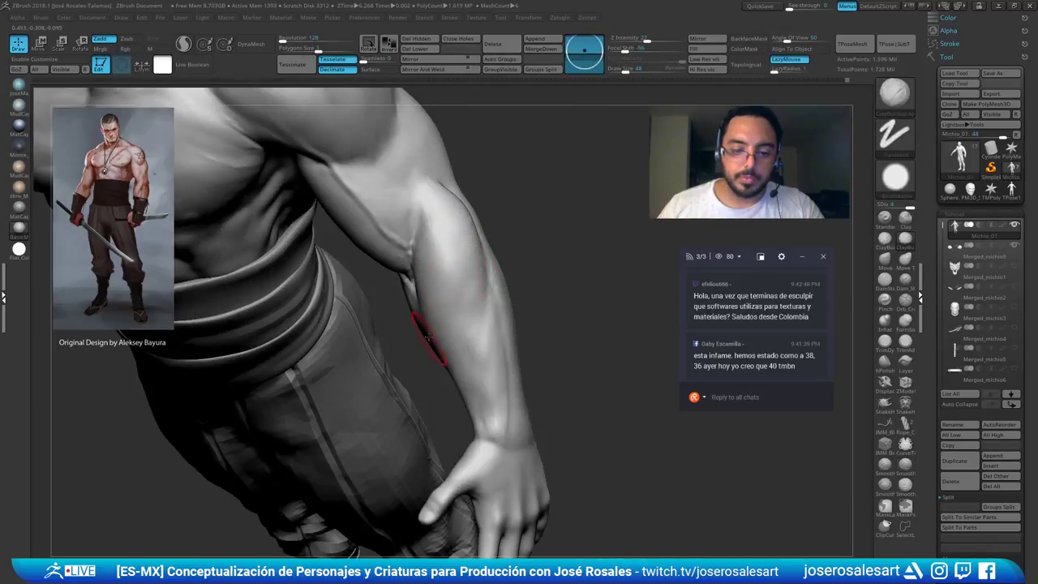
right_drag(433, 339, 449, 221)
mouse_move(449, 222)
shift+mouse_down()
mouse_move(451, 301)
mouse_move(463, 270)
shift+mouse_up()
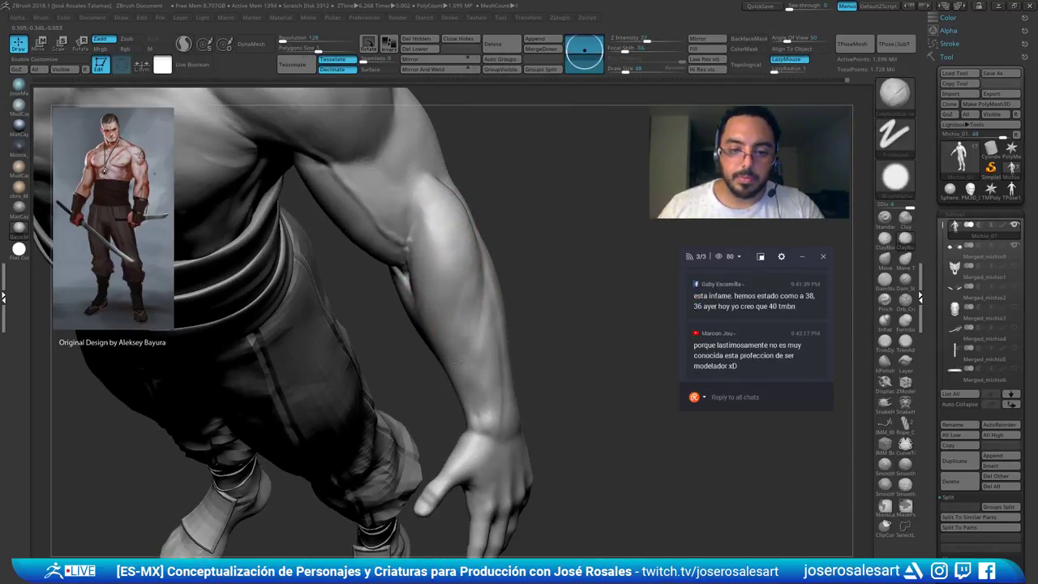
mouse_move(431, 351)
right_down()
mouse_move(435, 248)
mouse_move(439, 256)
right_up()
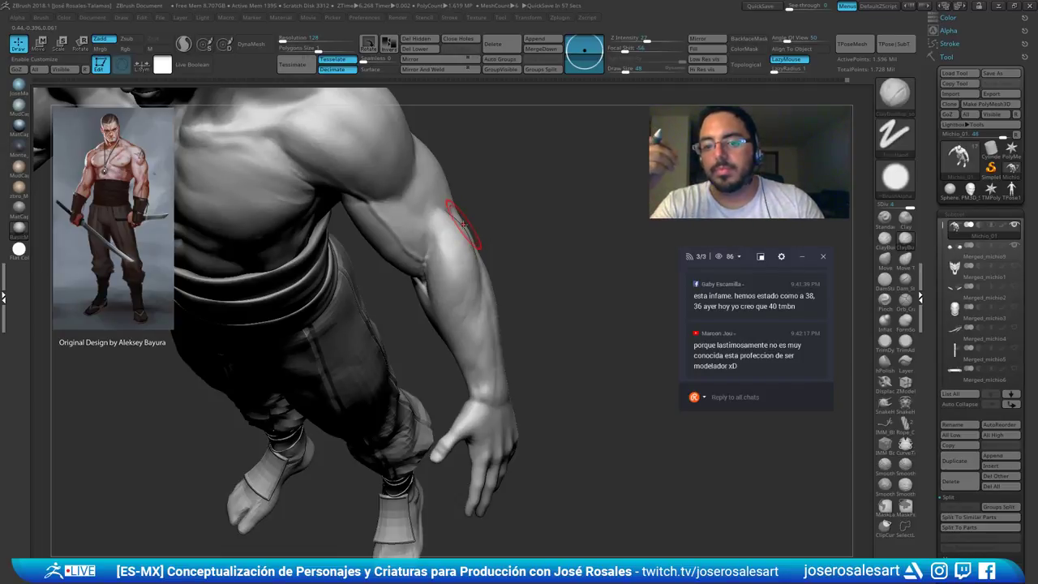
Blend the forms in the middle of the forearm into an even surface
drag(488, 227, 485, 299)
mouse_move(421, 299)
mouse_down()
mouse_move(405, 291)
mouse_move(417, 341)
mouse_move(390, 313)
mouse_up()
mouse_move(382, 219)
right_down()
mouse_move(443, 231)
mouse_move(429, 194)
mouse_move(403, 278)
right_up()
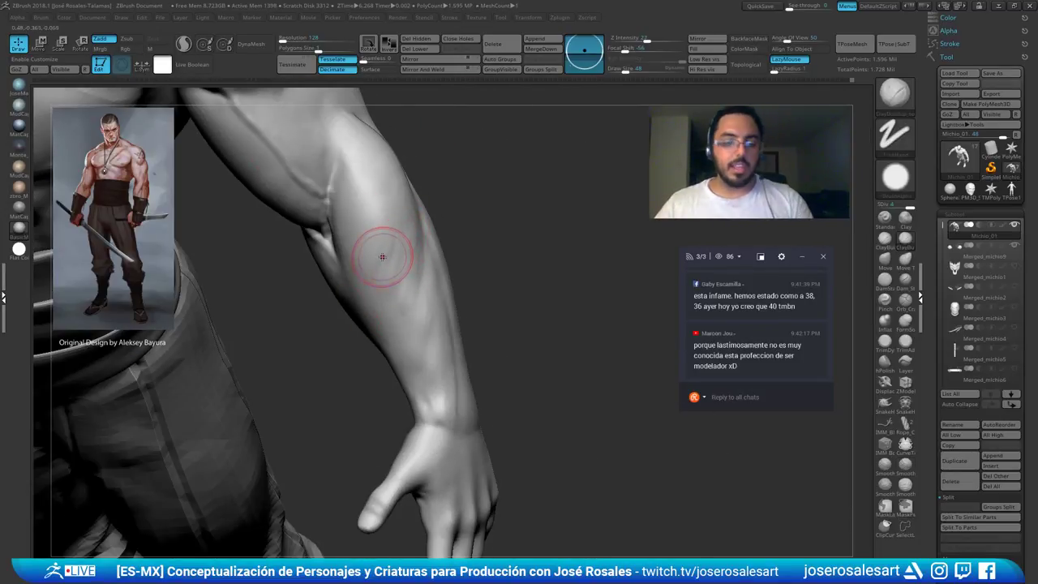
shift+drag(382, 257, 390, 278)
Carve the crease between the forearm muscles at the outer elbow with Dam Standard, enlarging the brush to draw size 58
mouse_move(423, 332)
ctrl+right_down()
mouse_move(412, 220)
mouse_move(412, 276)
mouse_move(381, 214)
mouse_move(425, 248)
mouse_move(421, 292)
ctrl+right_up()
key(b)
key(d)
key(s)
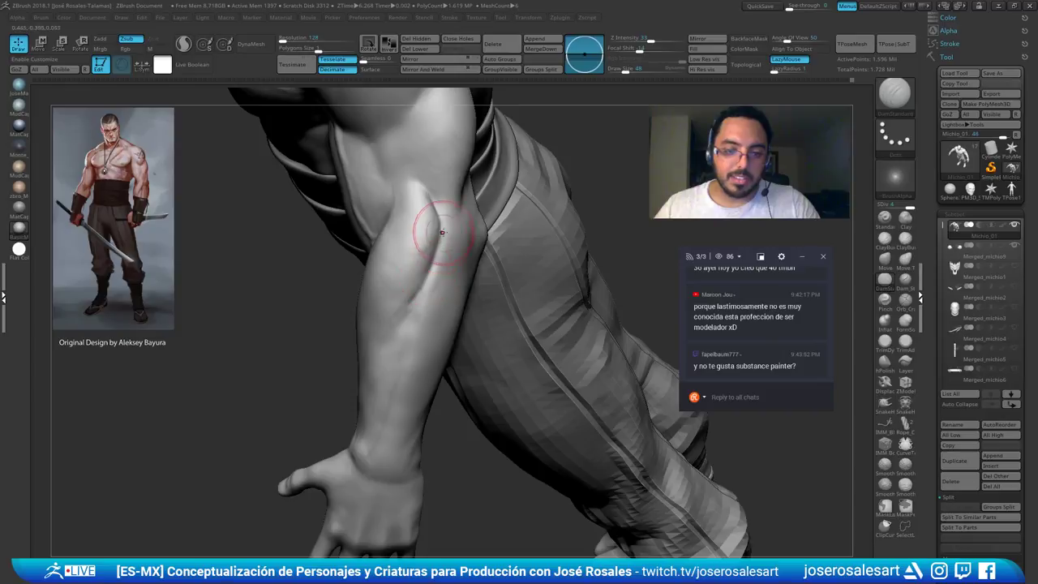
drag(442, 223, 436, 210)
right_drag(436, 210, 431, 254)
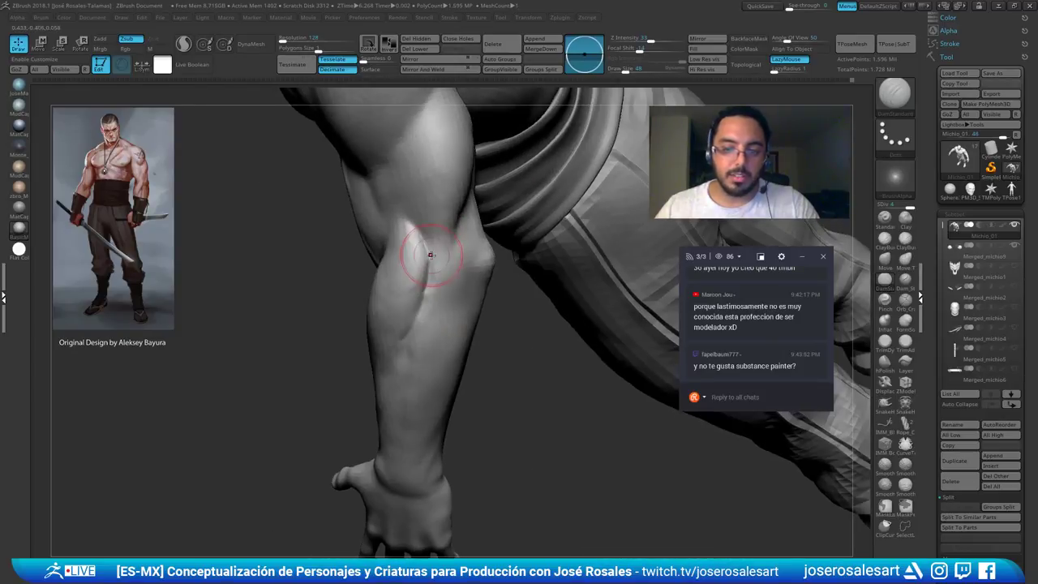
right_drag(434, 179, 433, 255)
drag(432, 254, 430, 275)
ctrl+right_drag(429, 278, 426, 305)
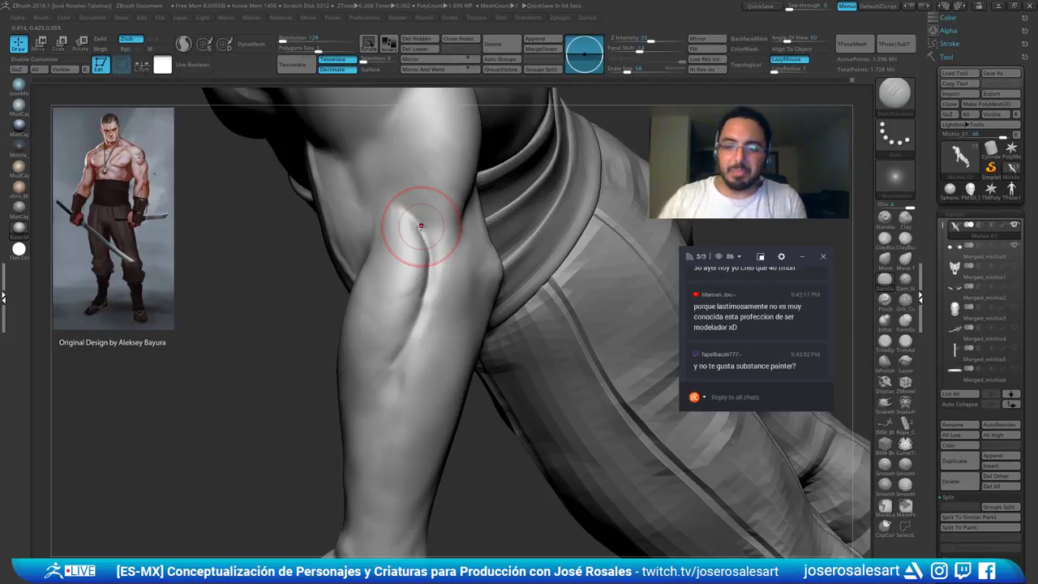
mouse_move(398, 269)
right_down()
mouse_move(474, 264)
mouse_move(383, 224)
mouse_move(324, 235)
mouse_move(389, 260)
mouse_move(409, 284)
right_up()
Soften the carved outer elbow crease with Clay Buildup at draw size 58 and smoothing
key(b)
key(c)
key(b)
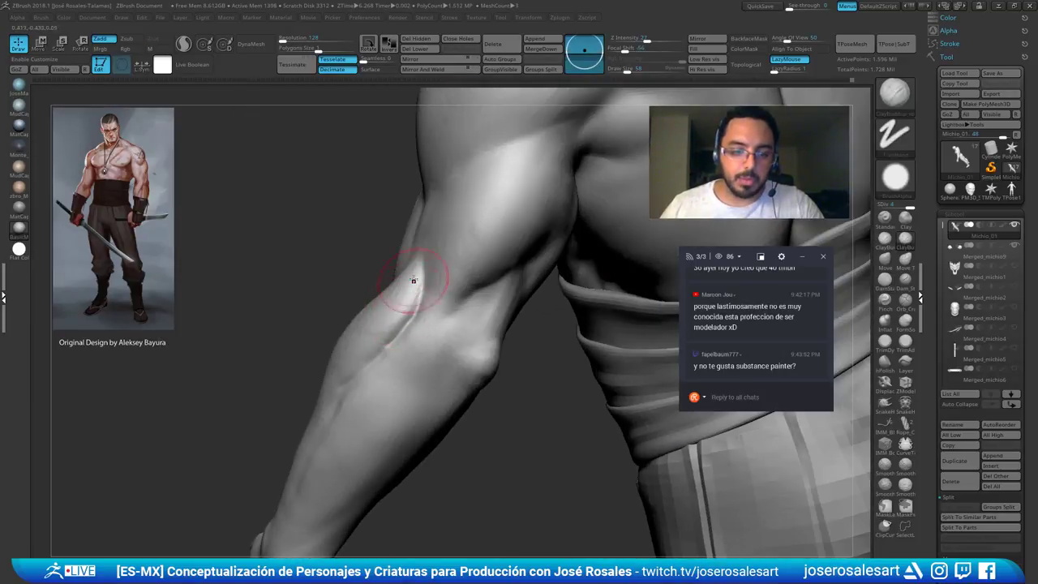
right_drag(361, 360, 387, 317)
mouse_move(386, 316)
shift+mouse_down()
mouse_move(389, 294)
mouse_move(385, 324)
shift+mouse_up()
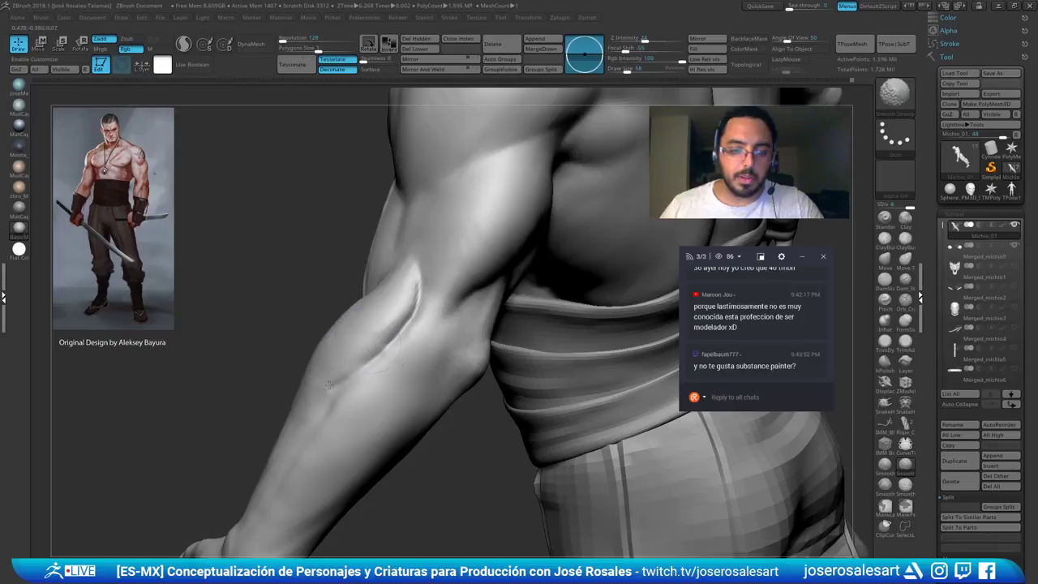
Build up the forearm muscle along the crease with Clay Buildup and smooth it toward the wrist
right_drag(320, 381, 348, 389)
drag(350, 378, 408, 315)
right_drag(333, 347, 389, 340)
drag(389, 341, 362, 356)
mouse_move(300, 434)
right_down()
mouse_move(325, 426)
mouse_move(344, 397)
right_up()
shift+drag(341, 373, 301, 422)
mouse_move(302, 422)
ctrl+right_down()
mouse_move(287, 348)
mouse_move(412, 308)
mouse_move(608, 302)
mouse_move(640, 276)
ctrl+right_up()
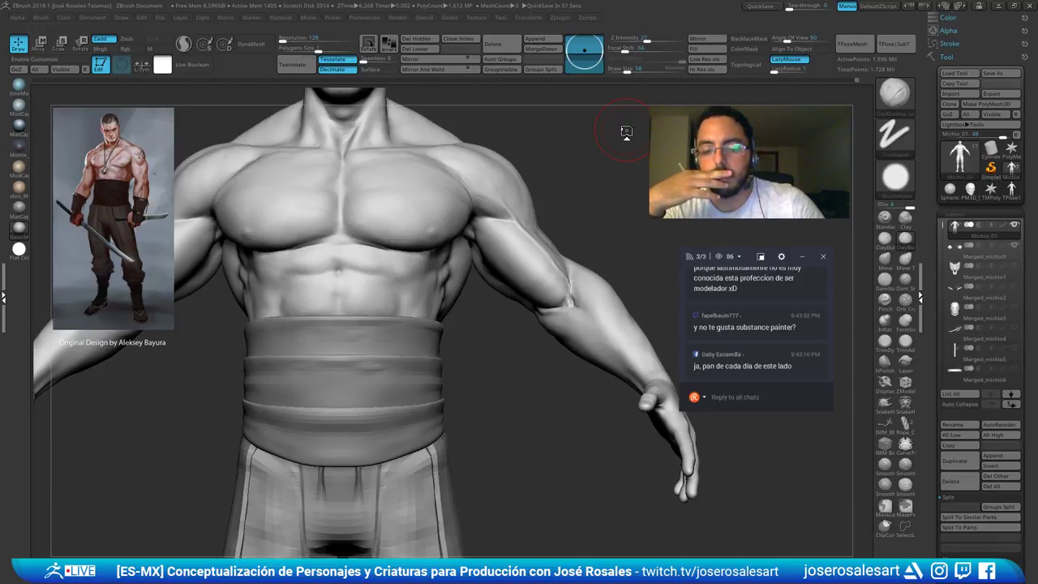
Switch to the Standard brush at draw size 15 for fine detail on the upper arm
drag(596, 235, 454, 259)
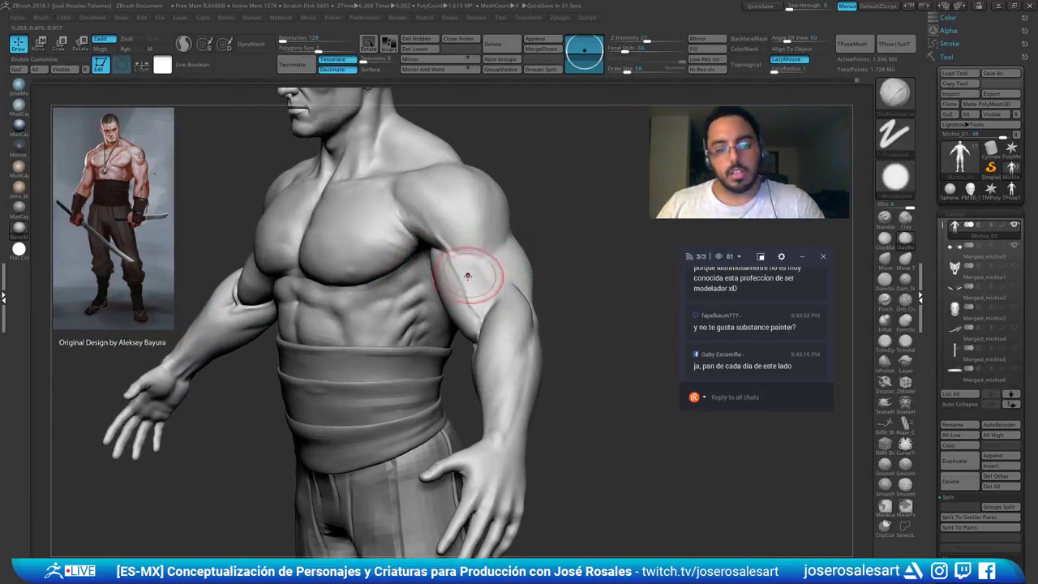
key(b)
key(s)
key(t)
key(s)
drag(479, 296, 471, 300)
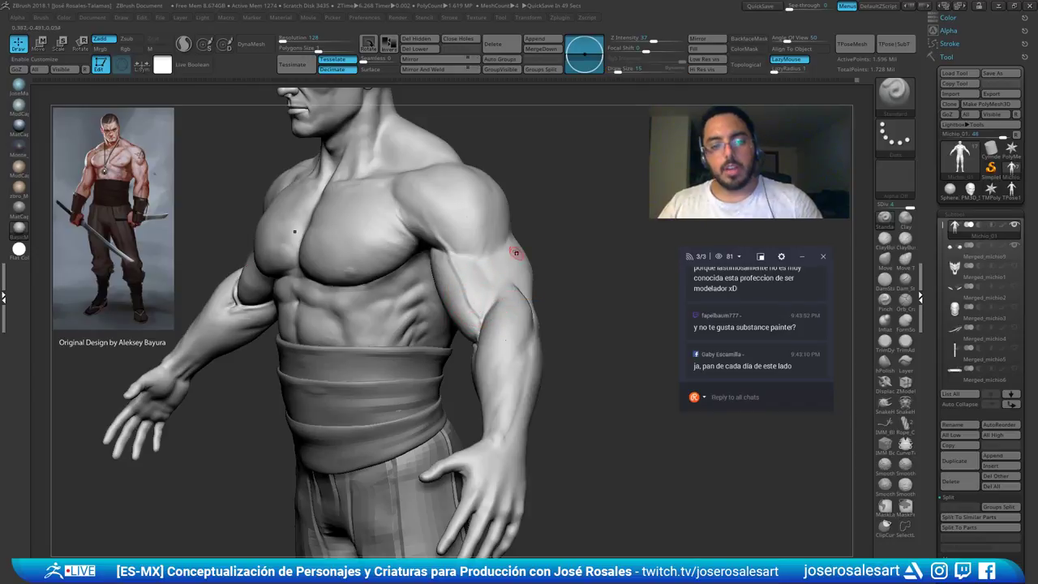
mouse_move(580, 170)
mouse_down()
mouse_move(479, 190)
mouse_move(446, 230)
mouse_up()
drag(328, 280, 428, 249)
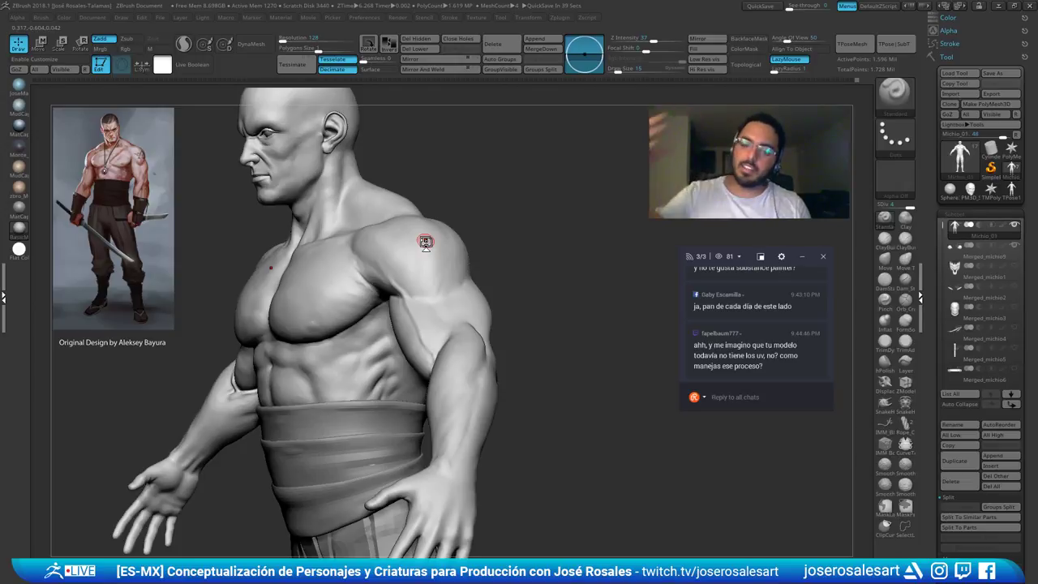
Switch to Clay Buildup at draw size 30 for work around the shoulder and biceps
right_drag(463, 265, 454, 323)
mouse_move(454, 323)
ctrl+right_down()
mouse_move(441, 280)
mouse_move(403, 306)
ctrl+right_up()
key(b)
key(c)
key(b)
key(s)
key(s)
drag(403, 307, 404, 305)
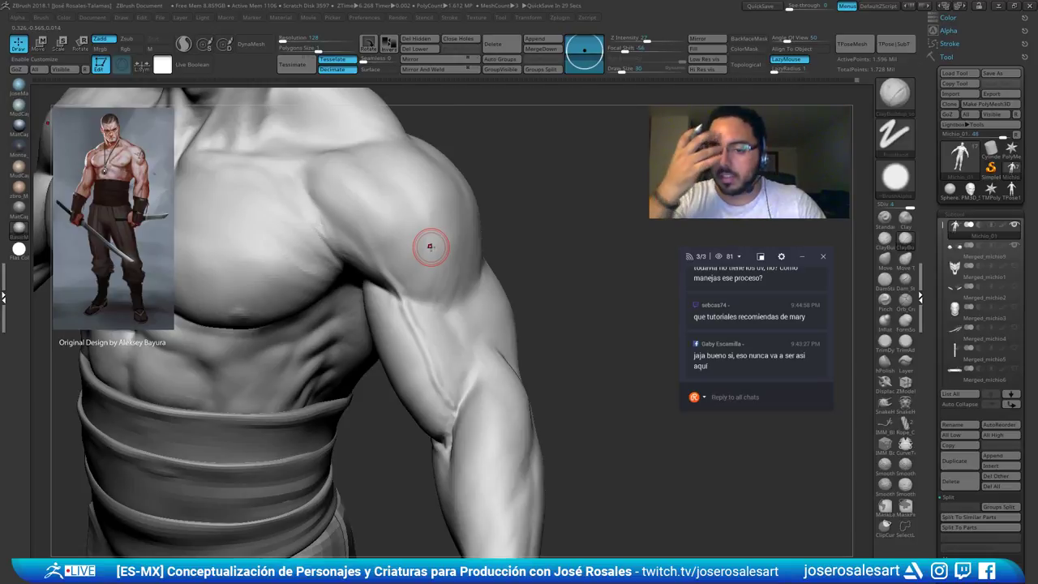
Read the recent viewer questions in the stream chat
drag(831, 381, 830, 383)
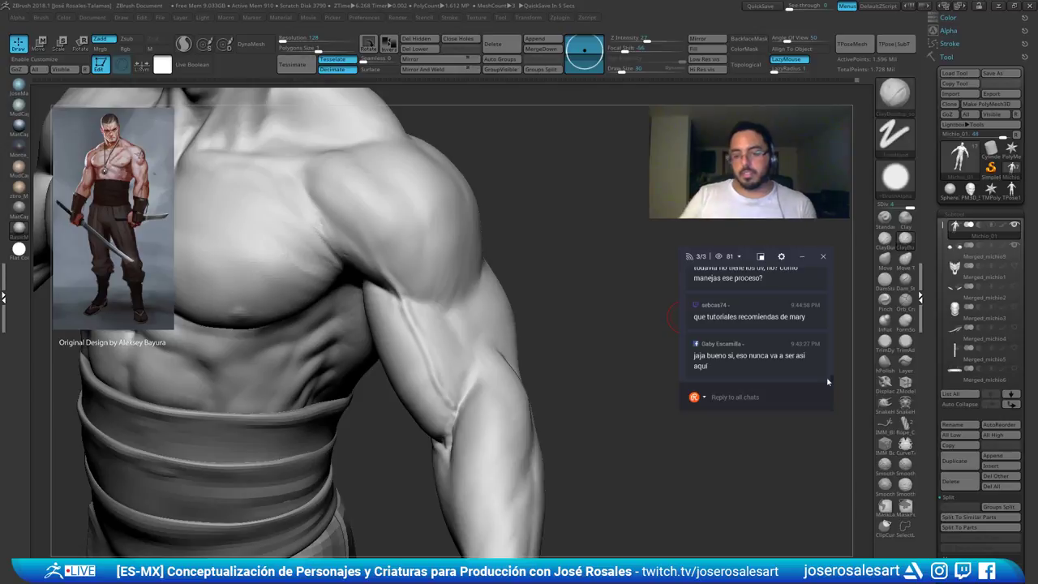
drag(567, 284, 519, 275)
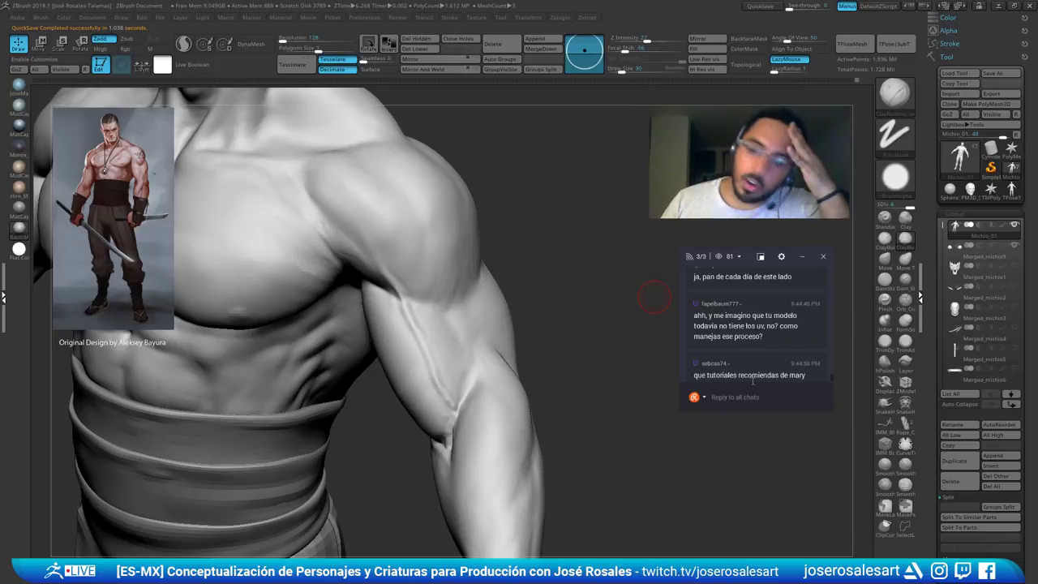
right_drag(416, 248, 498, 211)
ctrl+right_drag(499, 211, 506, 244)
Show the costume subtool Merged_michio9_6 over the body, select it and turn on its polyframe display
drag(942, 225, 933, 321)
click(1014, 329)
alt+right_drag(519, 267, 363, 326)
alt+click(335, 250)
key(shift+f)
Examine the topology and polygroups of the costume's chest, sleeves, bracers and belt
right_drag(389, 243, 470, 300)
right_drag(471, 300, 344, 231)
ctrl+right_drag(567, 284, 320, 381)
alt+right_drag(523, 365, 439, 257)
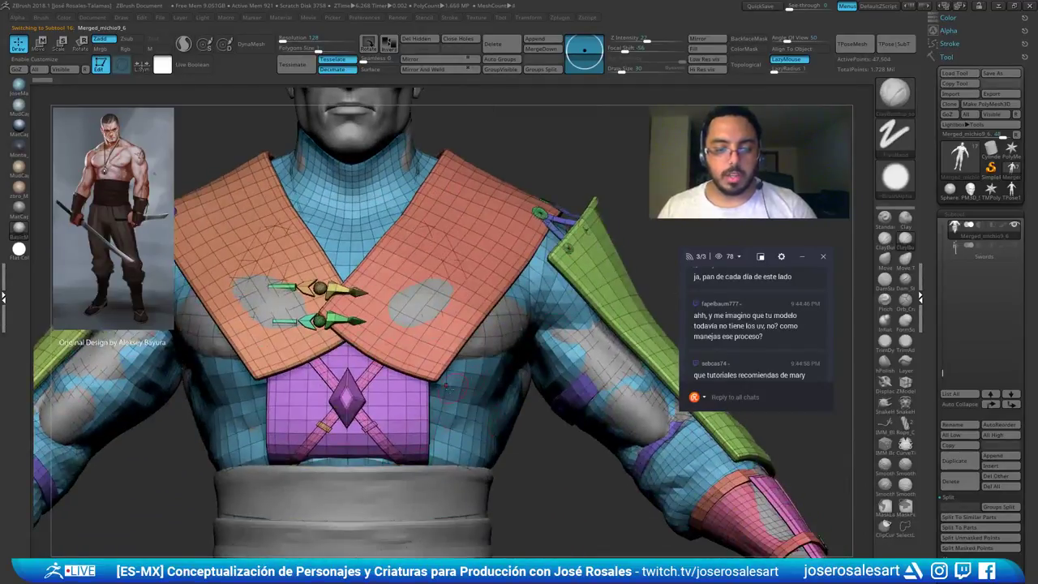
ctrl+right_drag(454, 324, 463, 235)
alt+right_drag(486, 300, 486, 243)
mouse_move(487, 242)
right_down()
mouse_move(405, 243)
mouse_move(487, 243)
right_up()
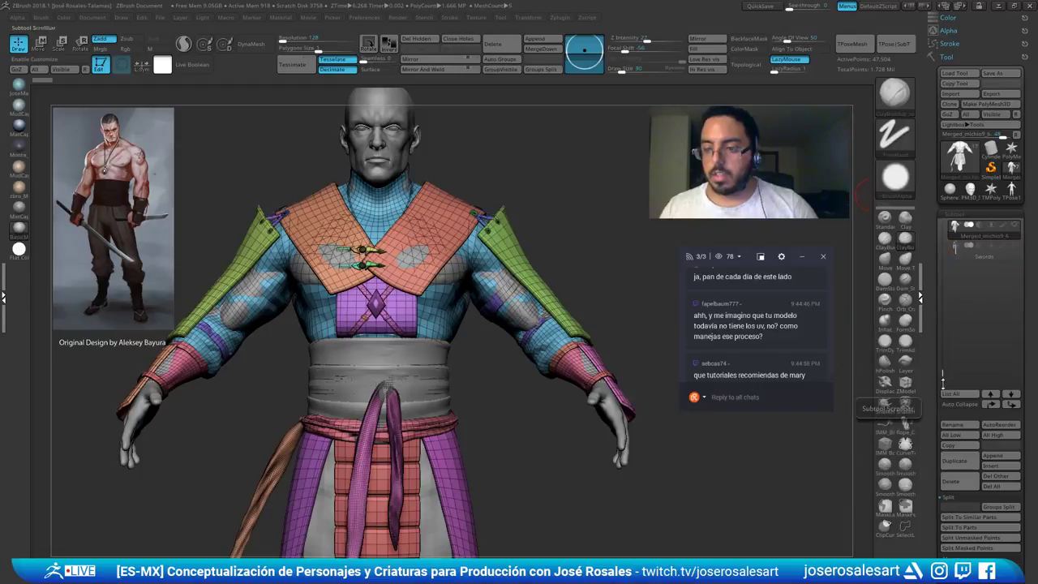
Return to the Michio_01 body subtool with the costume hidden and turn off the polyframe display
drag(942, 372, 944, 216)
click(972, 231)
mouse_move(425, 315)
alt+right_down()
mouse_move(447, 282)
mouse_move(463, 319)
mouse_move(405, 316)
alt+right_up()
key(shift+f)
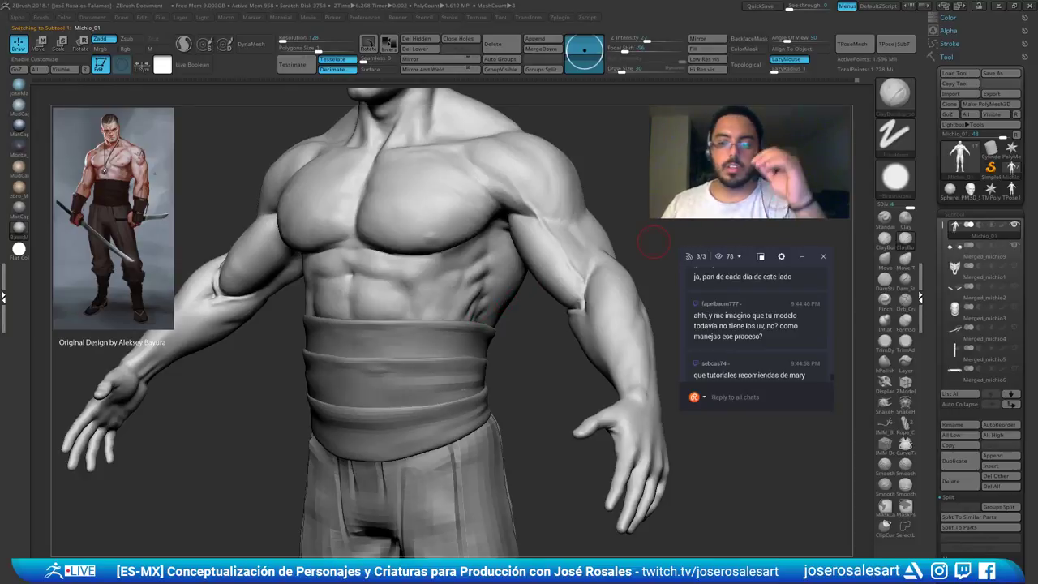
Scroll back through the stream chat to reread the earlier messages
drag(830, 385, 830, 383)
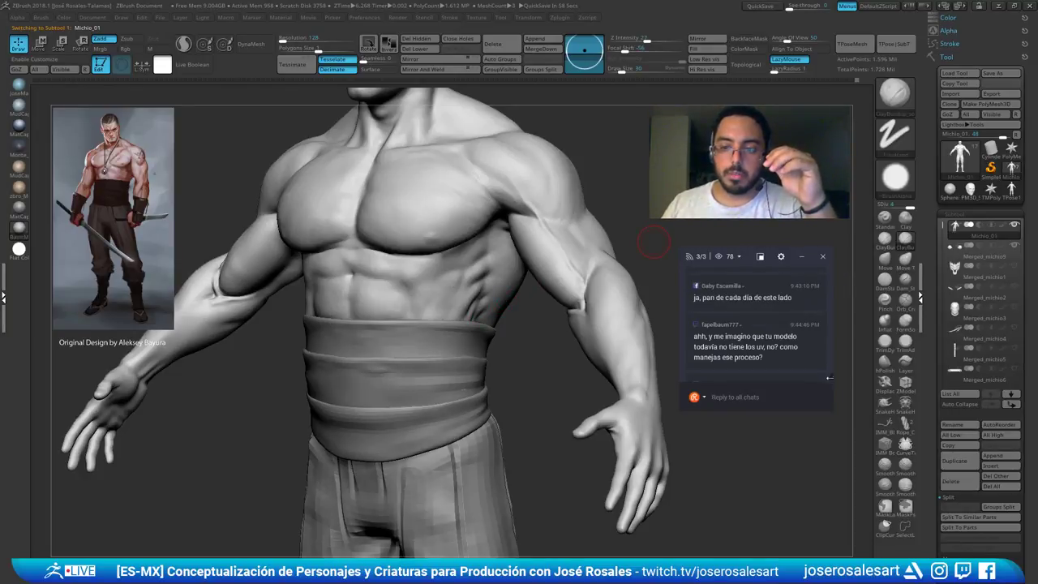
scroll(829, 382, up, 1)
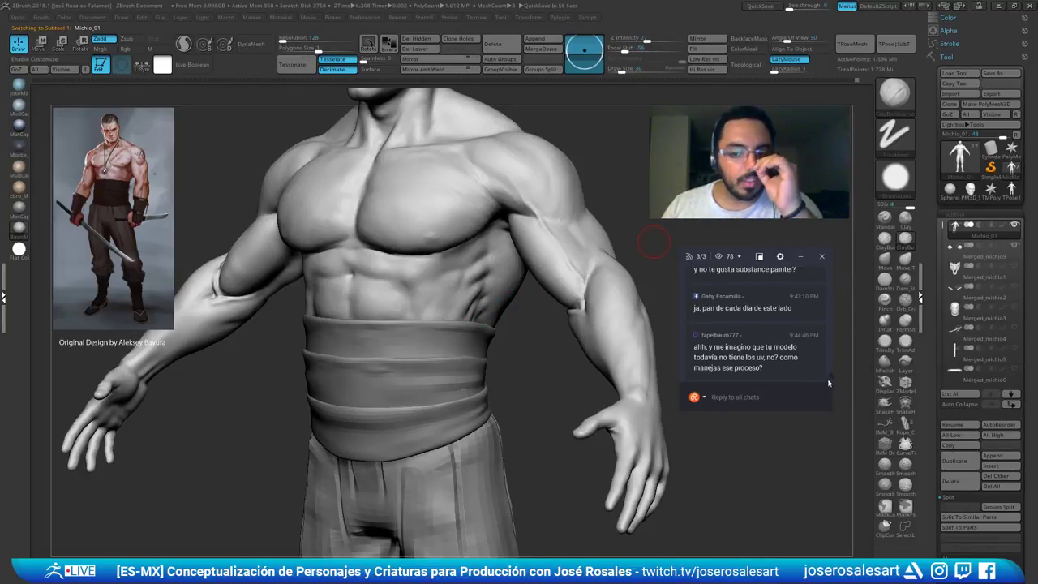
scroll(828, 377, up, 2)
scroll(830, 377, down, 3)
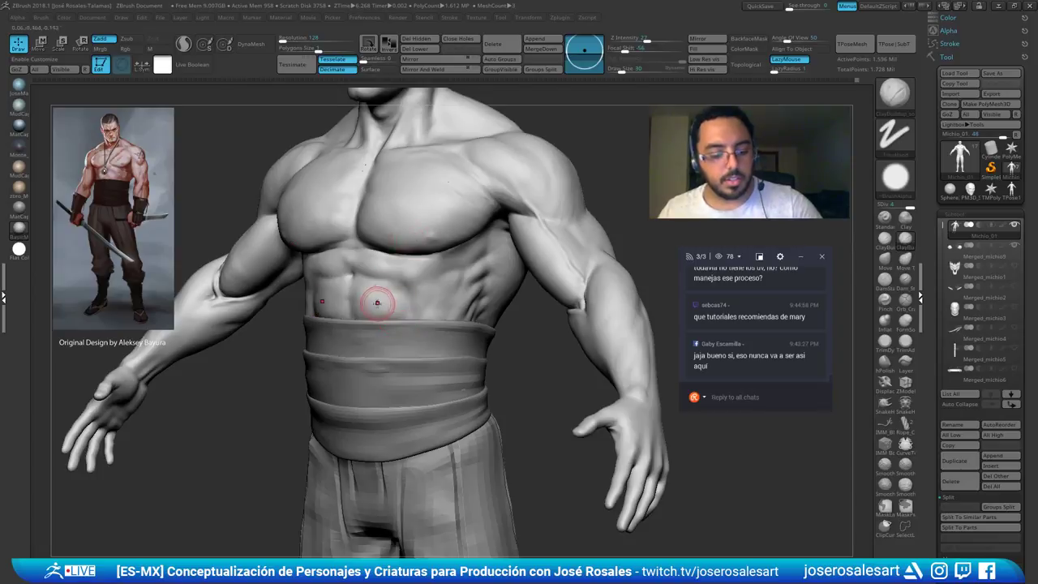
Select the Dam Standard brush and isolate the torso polygroup so that the arms are hidden
key(b)
key(d)
key(s)
mouse_move(397, 300)
ctrl+right_down()
mouse_move(538, 273)
mouse_move(426, 299)
mouse_move(410, 285)
mouse_move(426, 276)
ctrl+right_up()
key(shift)
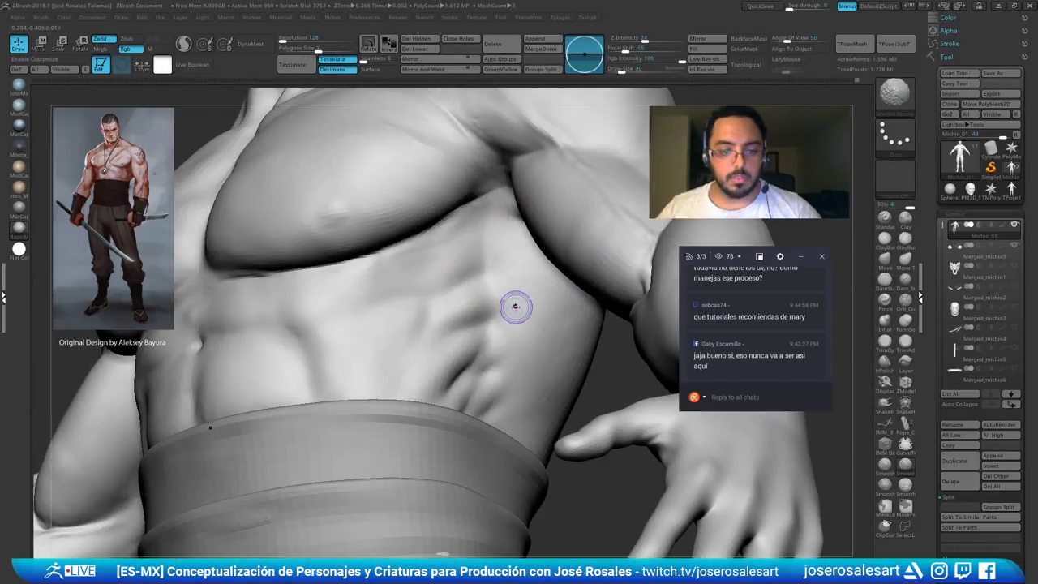
ctrl+shift+click(510, 314)
Carve the edge between the back muscle and the side ribs with Dam Standard at draw size 65 and smooth it
right_drag(526, 301, 474, 258)
mouse_move(474, 258)
ctrl+right_down()
mouse_move(396, 292)
mouse_move(329, 344)
mouse_move(300, 324)
mouse_move(273, 344)
mouse_move(278, 405)
mouse_move(322, 300)
ctrl+right_up()
right_drag(334, 375, 322, 329)
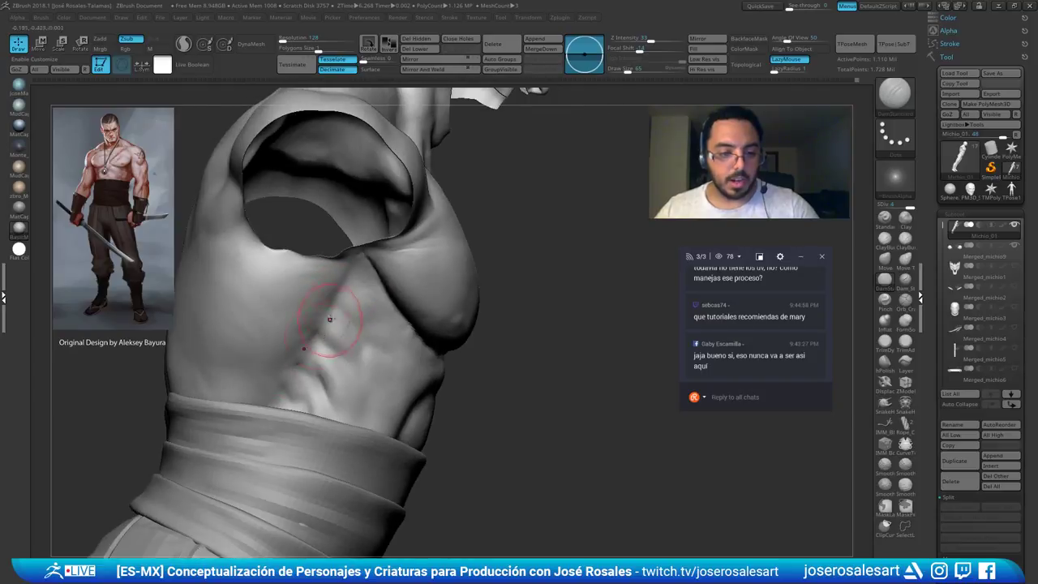
drag(320, 324, 288, 379)
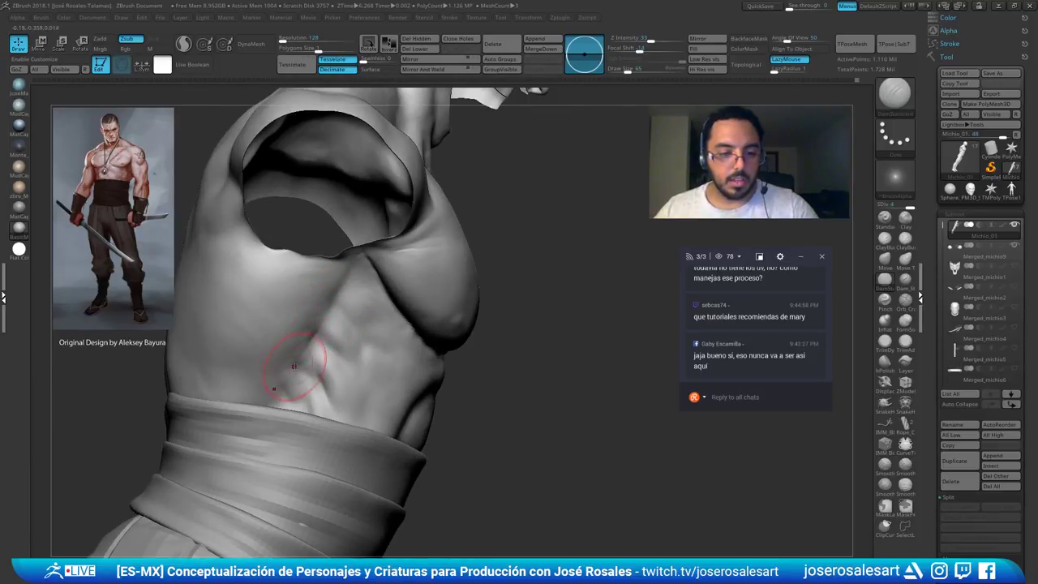
right_drag(267, 356, 316, 332)
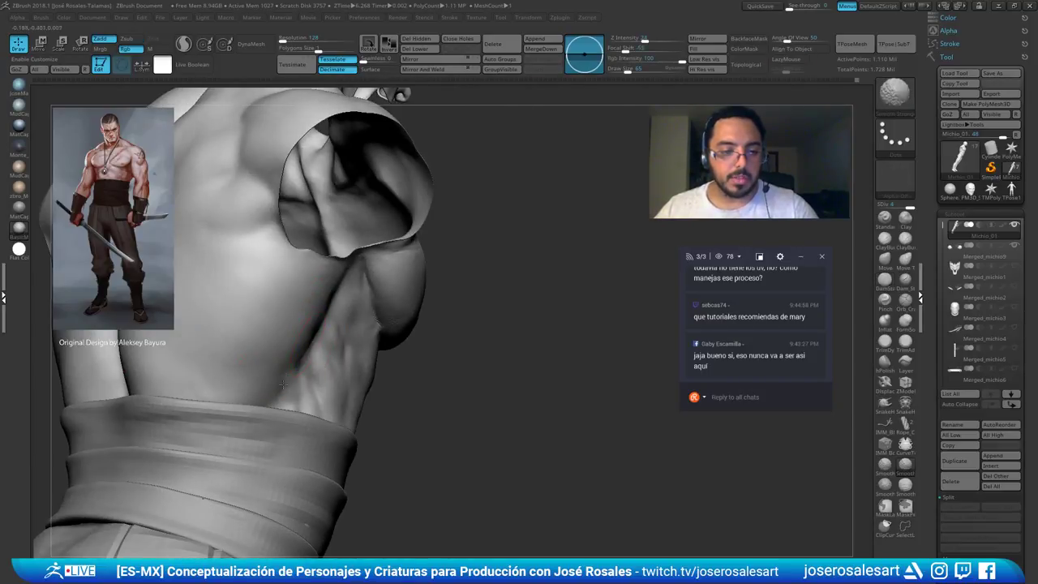
right_drag(280, 389, 257, 372)
drag(329, 327, 315, 368)
right_drag(331, 319, 315, 348)
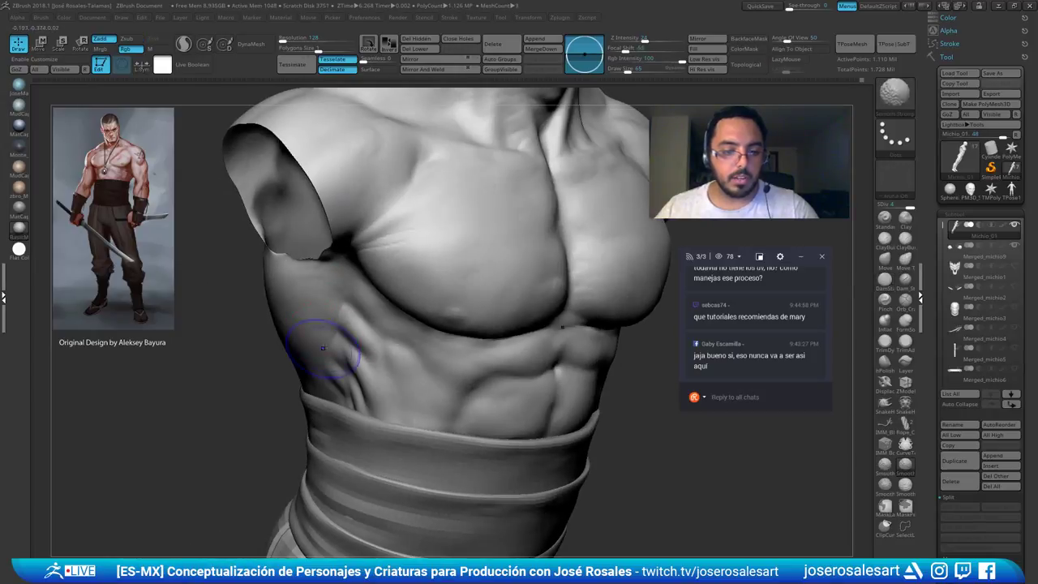
Reduce the Dam Standard brush to draw size 51 for the ribs on the opposite side of the torso
mouse_move(349, 304)
right_down()
mouse_move(357, 324)
mouse_move(370, 322)
right_up()
shift+right_drag(482, 307, 338, 297)
ctrl+right_drag(376, 341, 421, 319)
right_drag(360, 347, 398, 341)
ctrl+right_drag(398, 340, 415, 320)
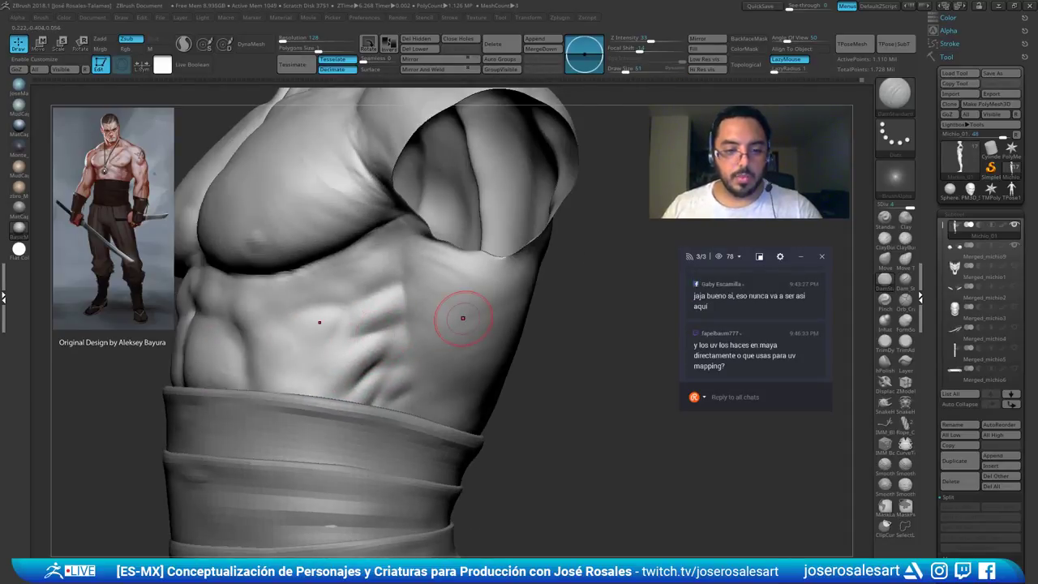
Open the per-channel viewer breakdown in the stream chat window
click(733, 260)
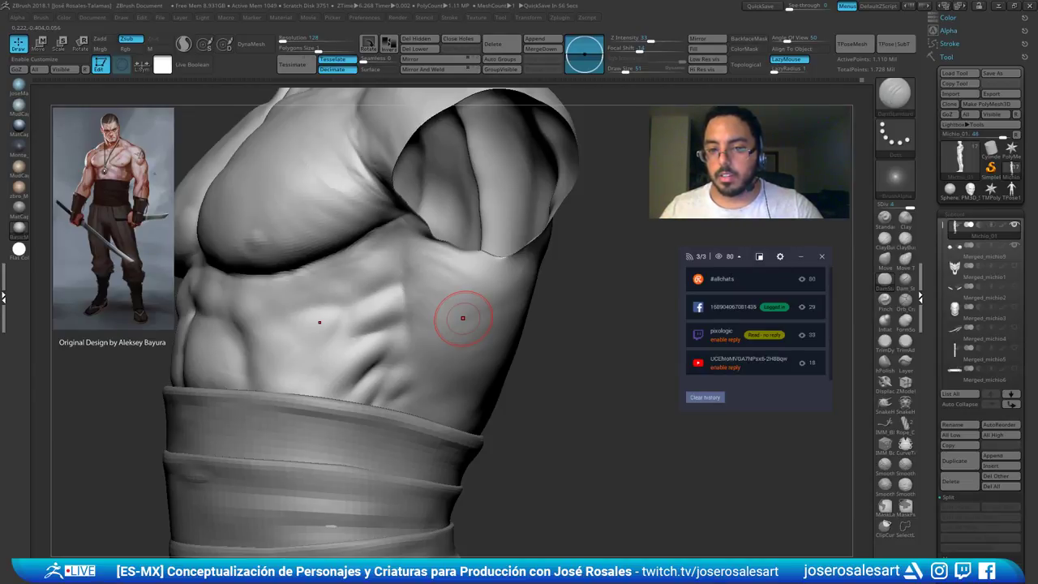
Toggle the per-channel viewer breakdown and review the recent messages in the stream chat window
click(740, 260)
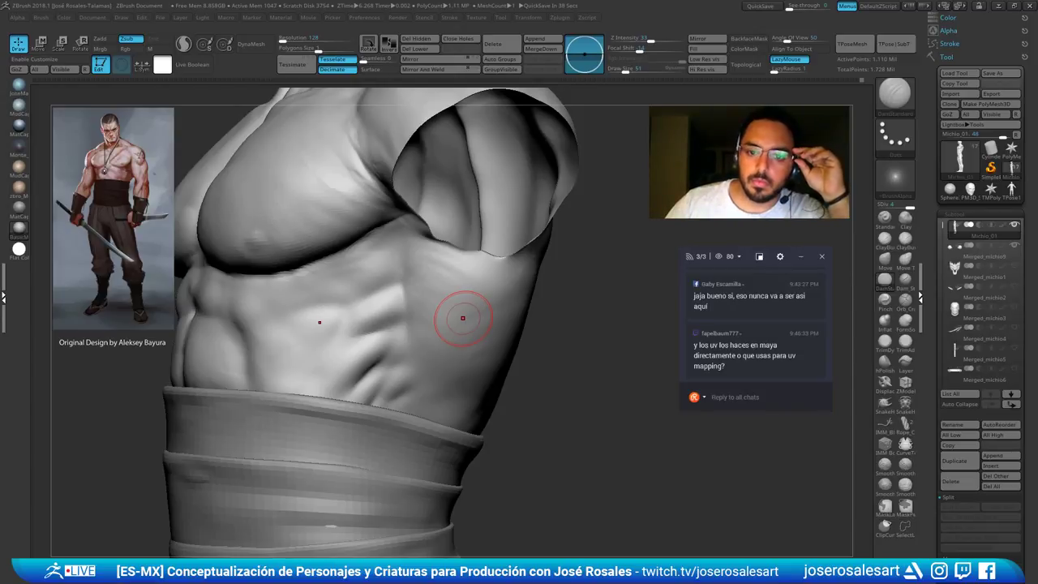
click(719, 260)
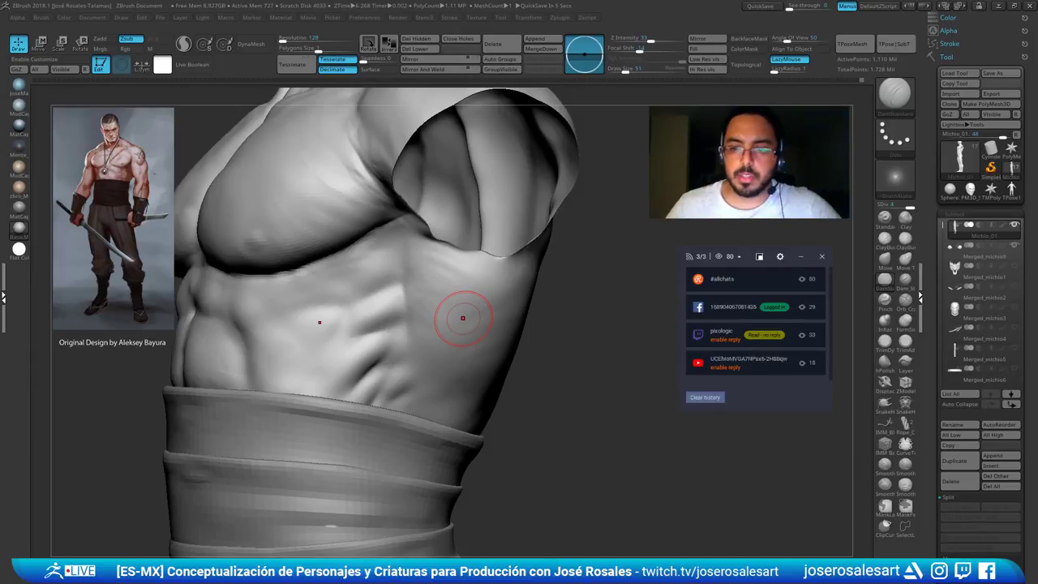
click(723, 260)
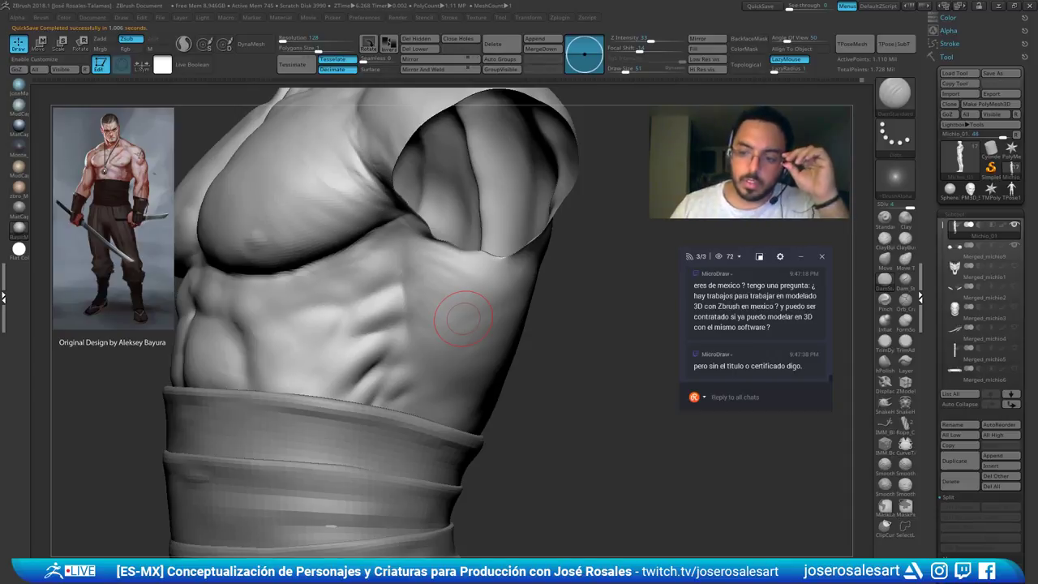
scroll(829, 378, up, 2)
drag(828, 374, 828, 371)
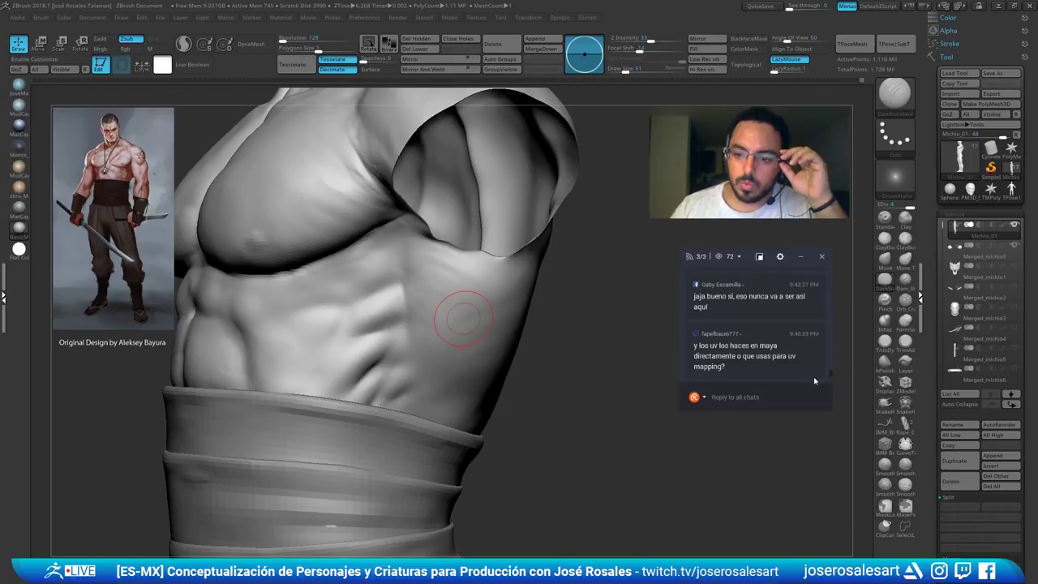
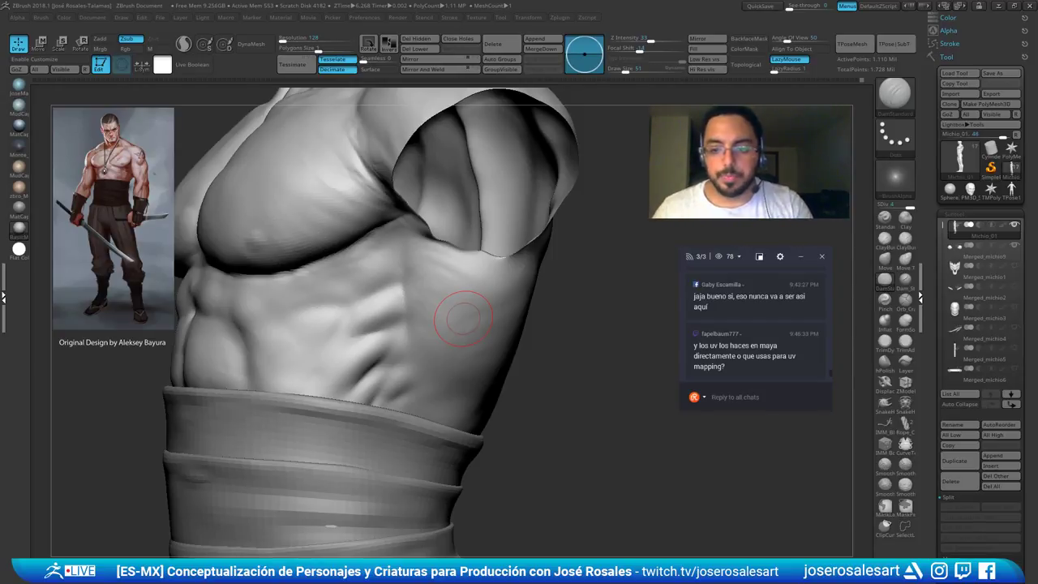
click(739, 258)
click(736, 259)
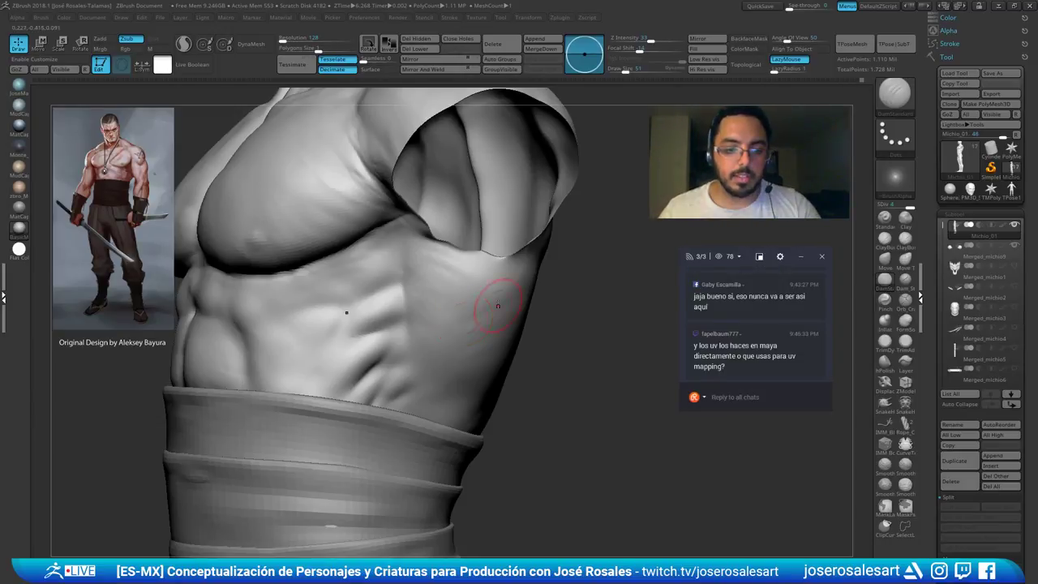
Carve the grooves between the ribs on the opposite side of the torso with Dam Standard at draw size 36
right_drag(371, 337, 487, 320)
mouse_move(309, 289)
alt+right_down()
mouse_move(482, 274)
mouse_move(470, 215)
alt+right_up()
right_drag(289, 253, 365, 271)
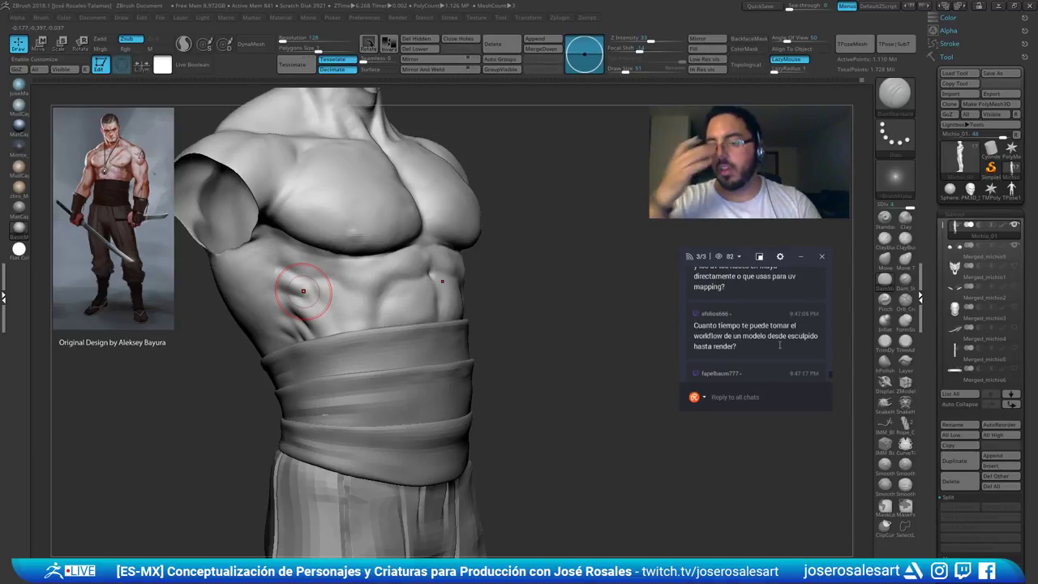
drag(255, 361, 357, 349)
mouse_move(213, 339)
right_down()
mouse_move(230, 292)
mouse_move(171, 294)
mouse_move(211, 273)
mouse_move(240, 287)
right_up()
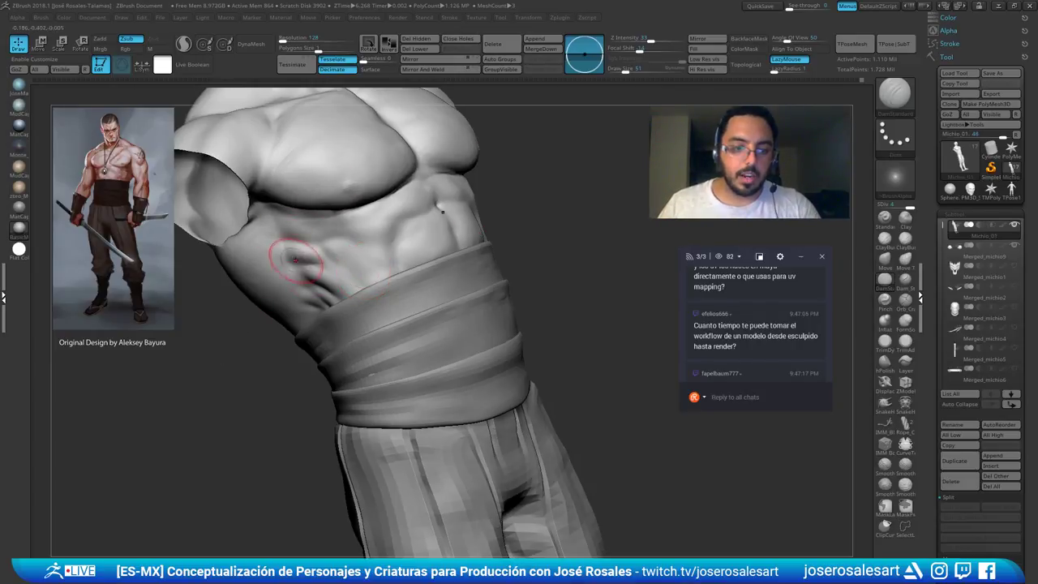
drag(220, 357, 280, 353)
key(bracketleft)
drag(310, 262, 323, 251)
drag(223, 345, 280, 337)
drag(300, 260, 319, 273)
right_drag(397, 271, 342, 274)
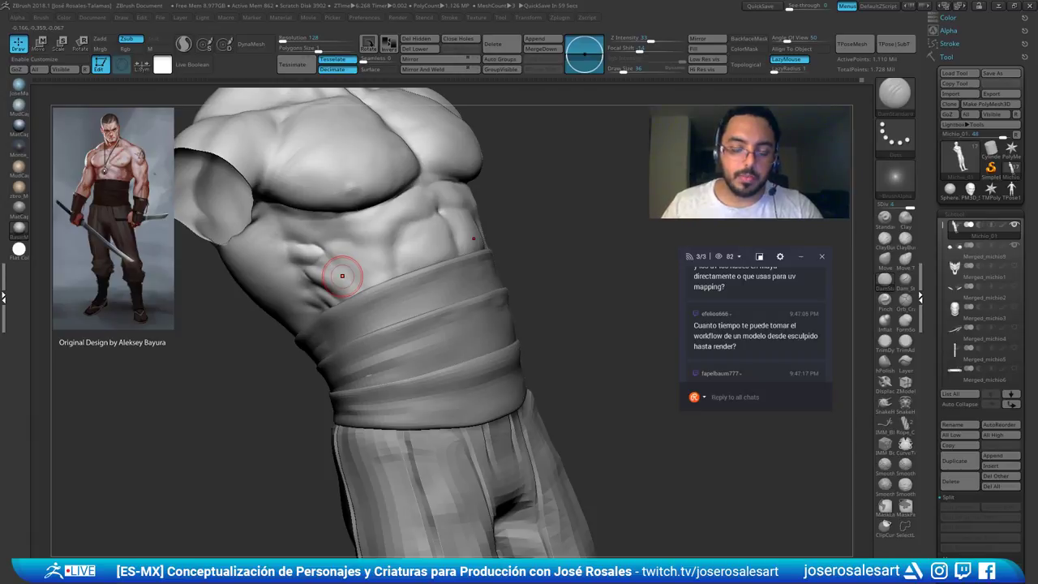
Deepen the short cuts between the lower side ribs above the waist wrap with Dam Standard
mouse_move(320, 269)
right_down()
mouse_move(297, 248)
mouse_move(304, 239)
right_up()
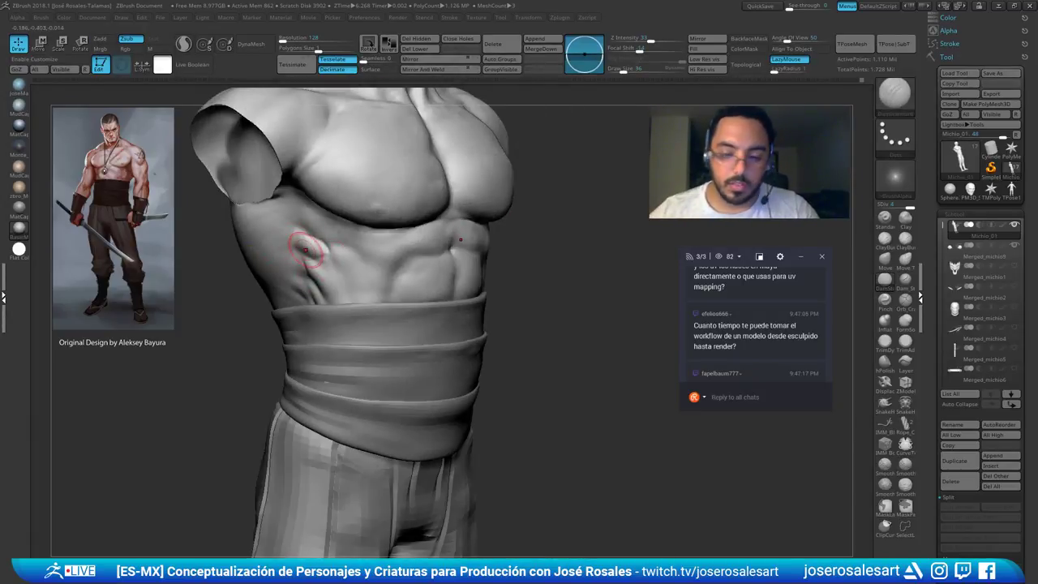
drag(326, 252, 332, 256)
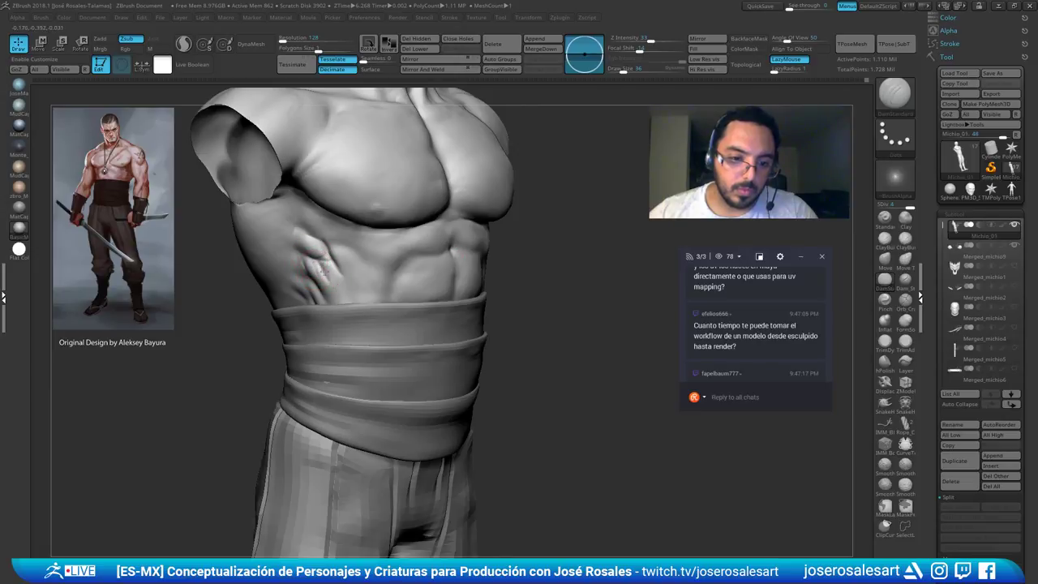
right_drag(318, 276, 368, 278)
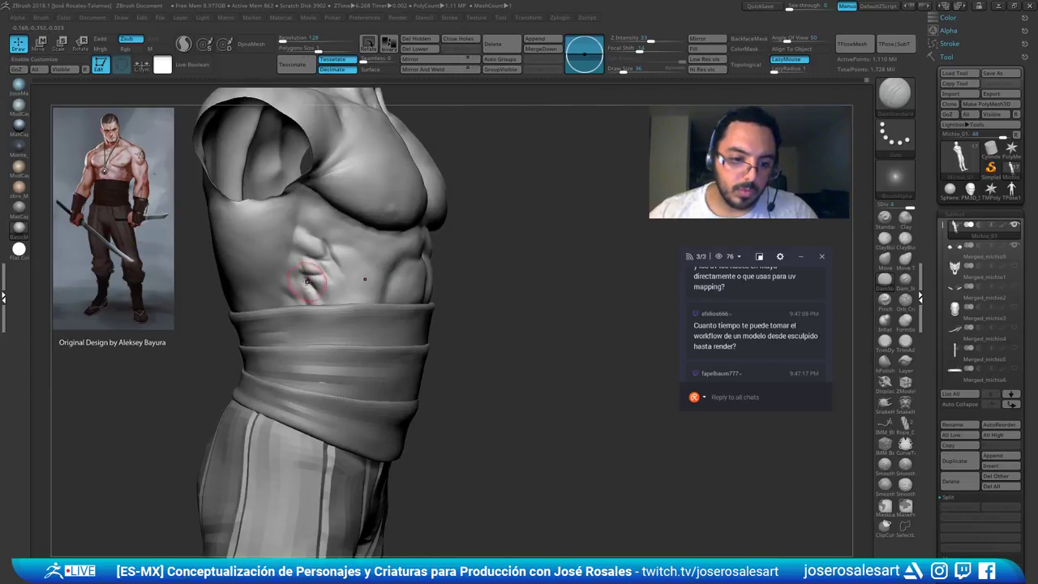
mouse_move(310, 282)
mouse_down()
mouse_move(301, 273)
mouse_move(313, 272)
mouse_move(293, 284)
mouse_move(313, 277)
mouse_move(308, 292)
mouse_move(308, 278)
mouse_up()
mouse_move(354, 258)
right_down()
mouse_move(321, 243)
mouse_move(256, 242)
right_up()
right_drag(348, 232, 304, 228)
Add volume to the side ribs with the Clay Buildup brush and smooth the strokes
key(b)
key(c)
key(b)
ctrl+right_drag(389, 238, 421, 284)
right_drag(519, 256, 474, 249)
drag(517, 248, 541, 237)
mouse_move(523, 251)
mouse_down()
mouse_move(543, 239)
mouse_move(496, 249)
mouse_move(503, 278)
mouse_move(493, 266)
mouse_move(505, 239)
mouse_move(483, 247)
mouse_move(494, 226)
mouse_up()
right_drag(472, 264, 507, 242)
mouse_move(475, 264)
shift+mouse_down()
mouse_move(464, 256)
mouse_move(509, 284)
shift+mouse_up()
mouse_move(509, 284)
ctrl+right_down()
mouse_move(512, 243)
mouse_move(539, 240)
ctrl+right_up()
shift+drag(546, 232, 533, 255)
Unhide the arms, smooth the side ribs beneath the chest and scroll the chat to its newest messages
ctrl+right_drag(569, 237, 587, 174)
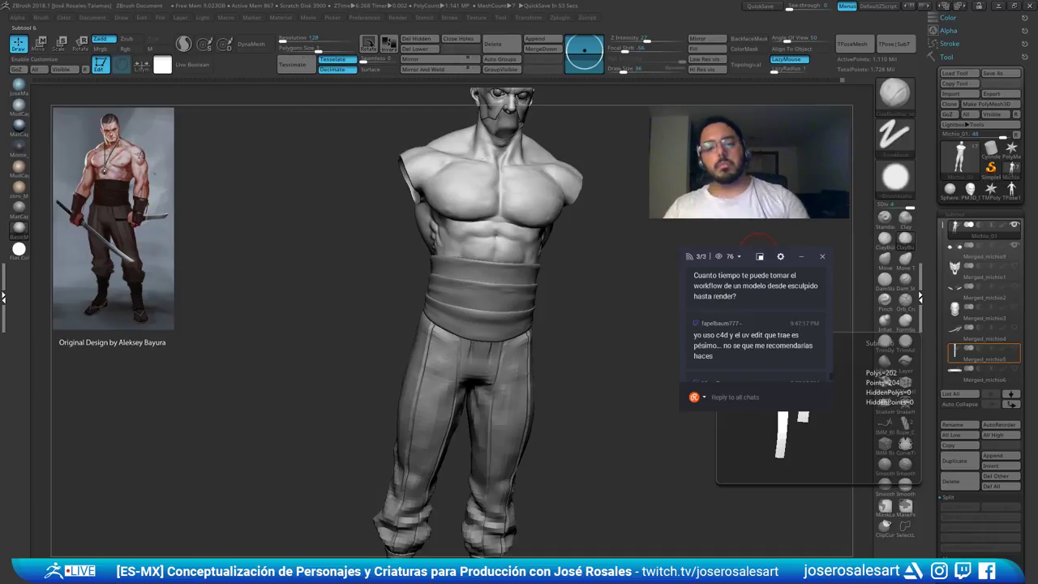
drag(531, 158, 549, 223)
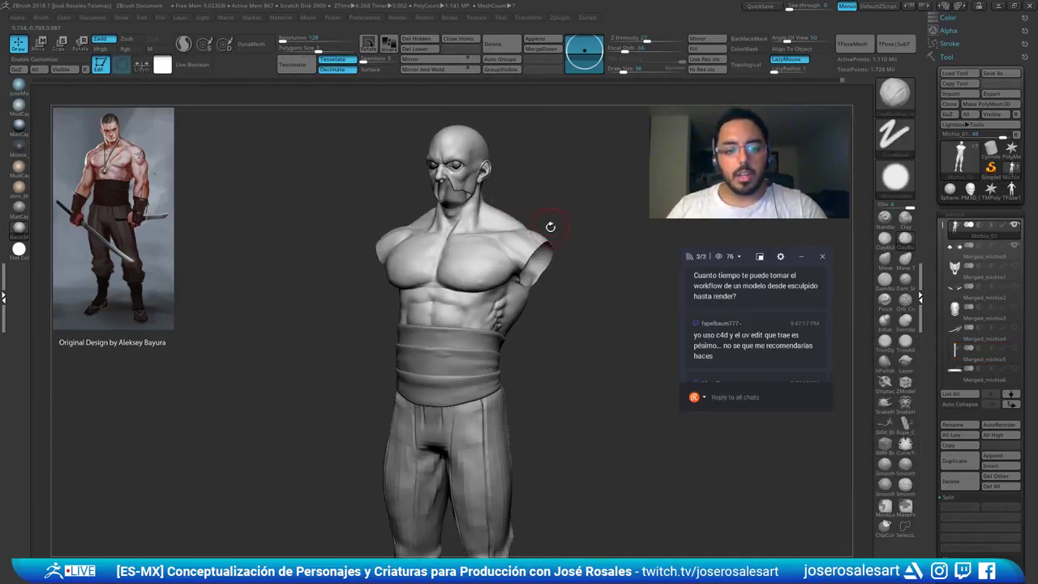
ctrl+shift+click(605, 248)
alt+right_drag(535, 248, 509, 270)
shift+drag(498, 256, 490, 280)
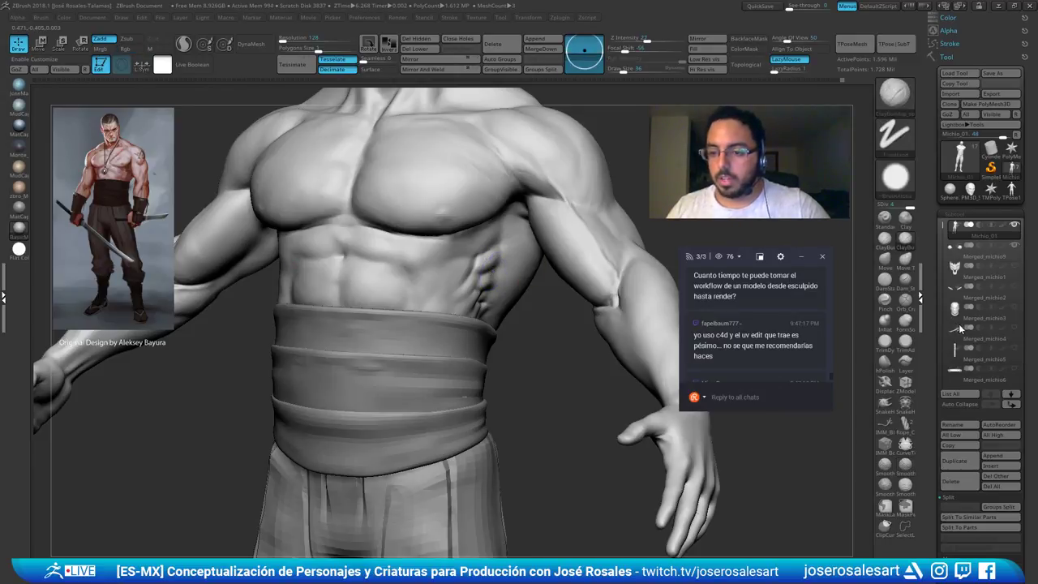
drag(831, 379, 831, 381)
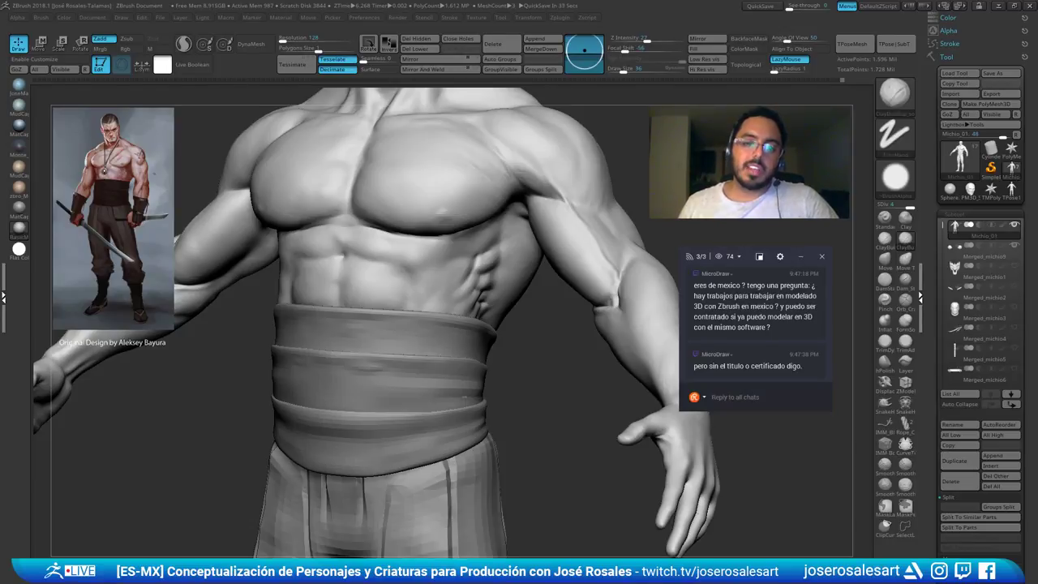
Carve the front edge of the side ribs toward the abdomen with Dam Standard at draw size 36
mouse_move(465, 397)
right_down()
mouse_move(463, 273)
mouse_move(519, 236)
mouse_move(452, 241)
mouse_move(465, 279)
mouse_move(433, 278)
mouse_move(470, 243)
right_up()
key(b)
key(d)
key(s)
drag(475, 247, 429, 316)
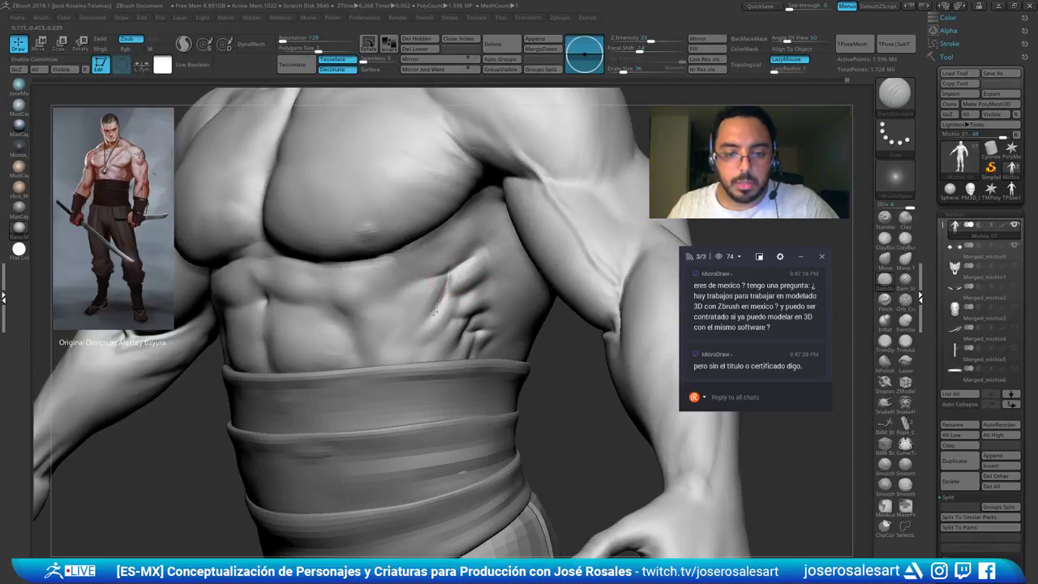
mouse_move(472, 298)
right_down()
mouse_move(459, 290)
mouse_move(475, 319)
mouse_move(503, 304)
right_up()
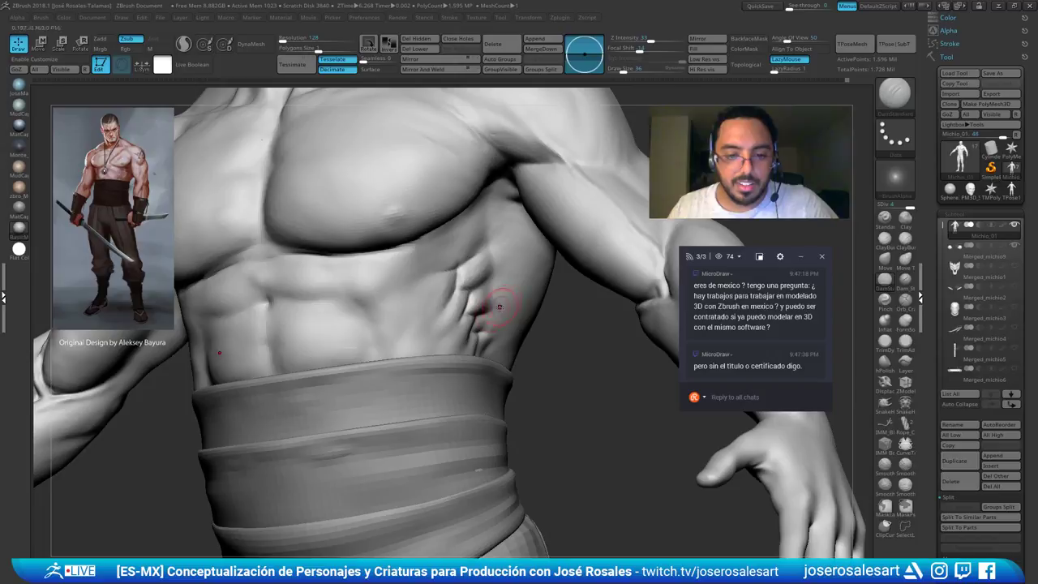
Hide the arms again and build up the area between armpit and ribs with Clay Buildup at draw size 51
mouse_move(273, 319)
right_down()
mouse_move(366, 283)
mouse_move(419, 314)
mouse_move(427, 273)
right_up()
ctrl+shift+click(390, 288)
mouse_move(340, 308)
right_down()
mouse_move(371, 305)
mouse_move(304, 280)
mouse_move(332, 341)
mouse_move(311, 267)
right_up()
mouse_move(338, 278)
right_down()
mouse_move(347, 335)
mouse_move(405, 302)
mouse_move(459, 222)
right_up()
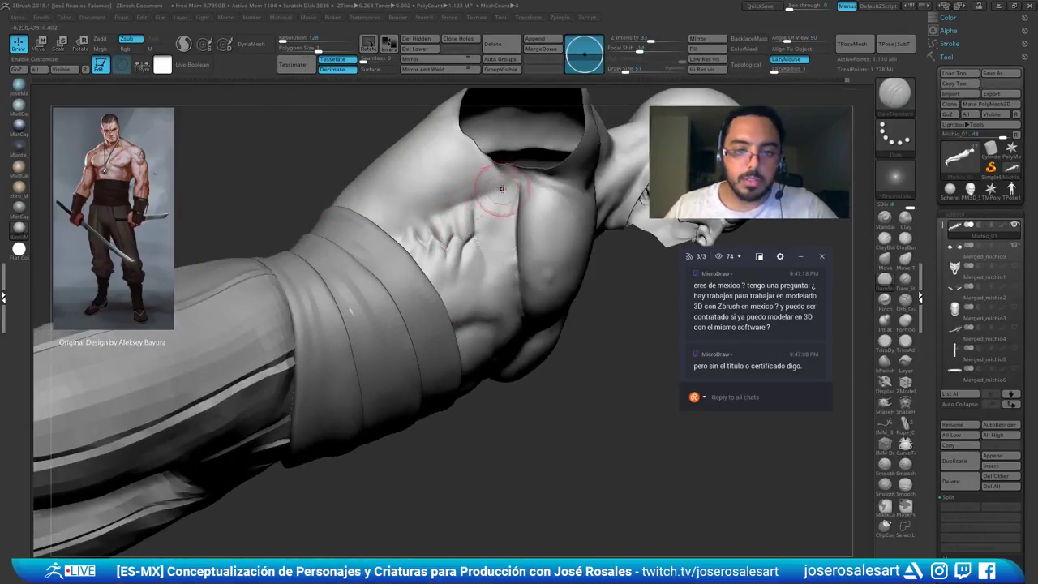
mouse_move(425, 217)
right_down()
mouse_move(381, 174)
mouse_move(403, 196)
right_up()
key(shift)
mouse_move(465, 189)
mouse_down()
mouse_move(446, 188)
mouse_move(397, 218)
mouse_up()
mouse_move(396, 217)
right_down()
mouse_move(556, 264)
mouse_move(465, 235)
mouse_move(449, 246)
right_up()
right_drag(413, 216, 406, 273)
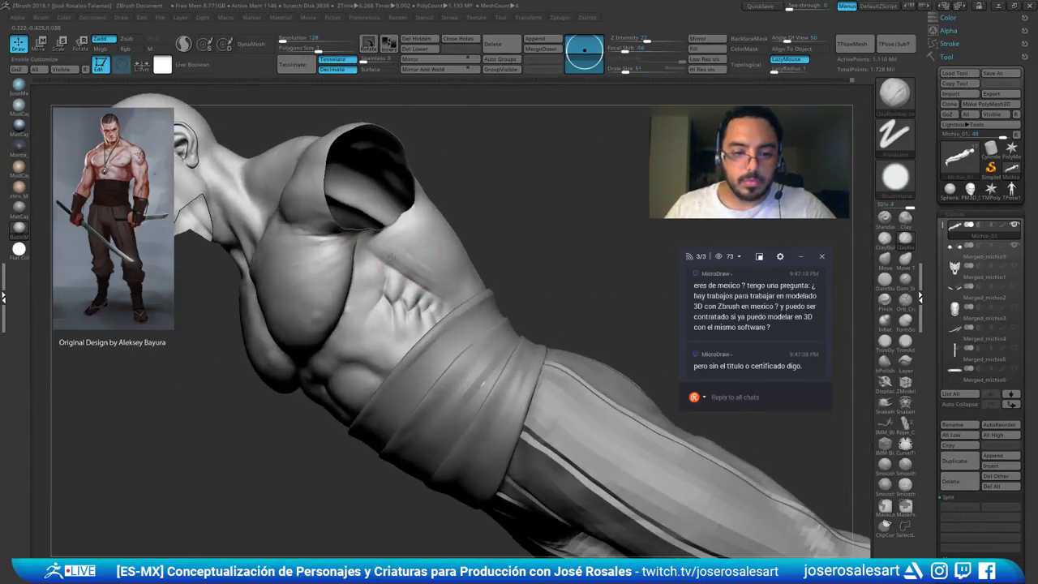
key(shift)
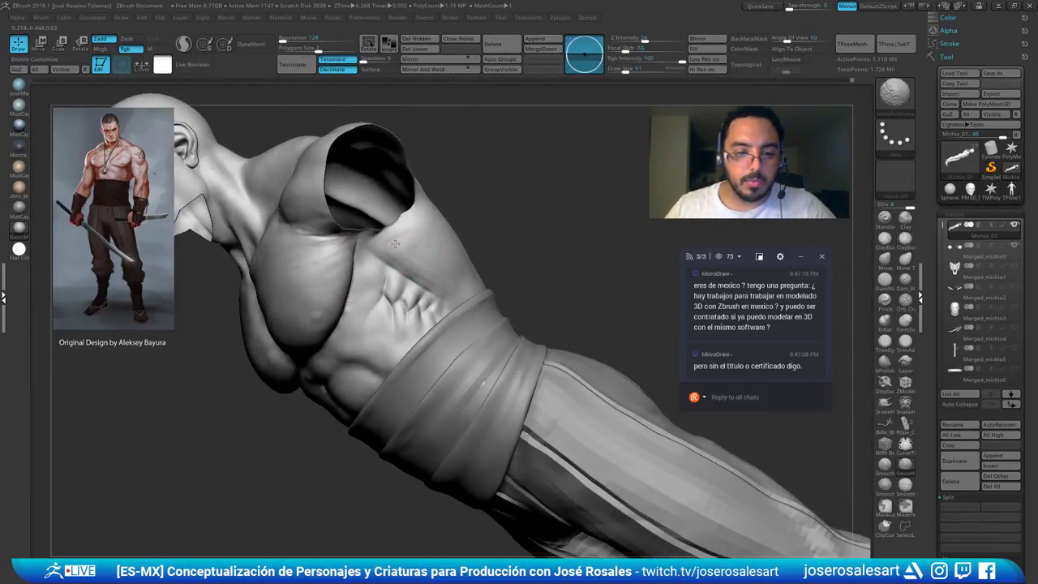
Smooth the transition from the armpit to the upper ribs and the side of the back muscle
ctrl+right_drag(423, 265, 569, 168)
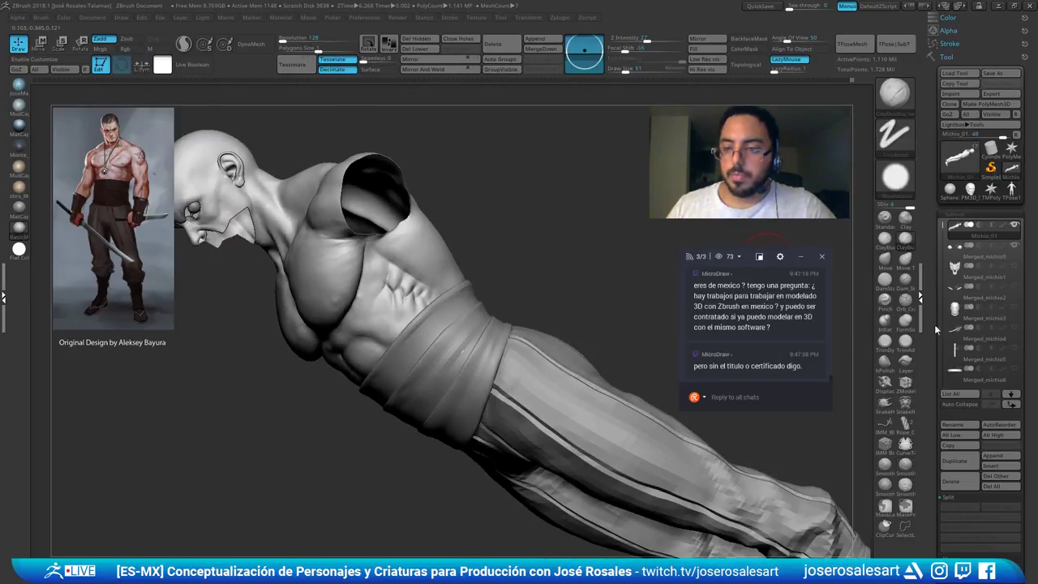
mouse_move(413, 251)
right_down()
mouse_move(395, 341)
mouse_move(377, 280)
mouse_move(394, 283)
mouse_move(377, 279)
right_up()
key(shift)
mouse_move(377, 279)
shift+mouse_down()
mouse_move(416, 300)
mouse_move(348, 257)
shift+mouse_up()
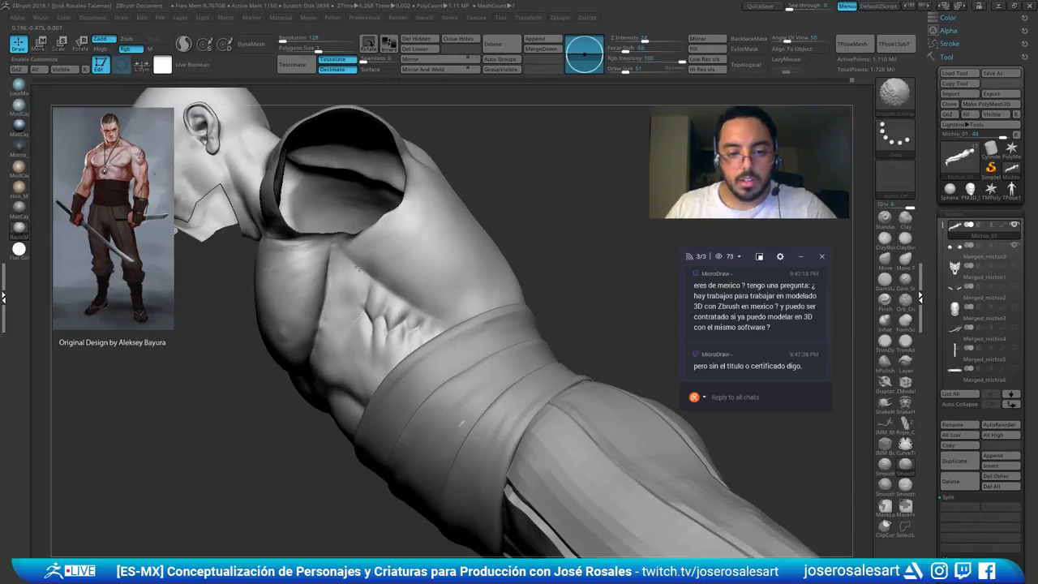
right_drag(441, 304, 391, 307)
right_drag(463, 317, 511, 308)
shift+drag(447, 316, 445, 316)
right_drag(475, 283, 431, 286)
shift+drag(493, 289, 488, 291)
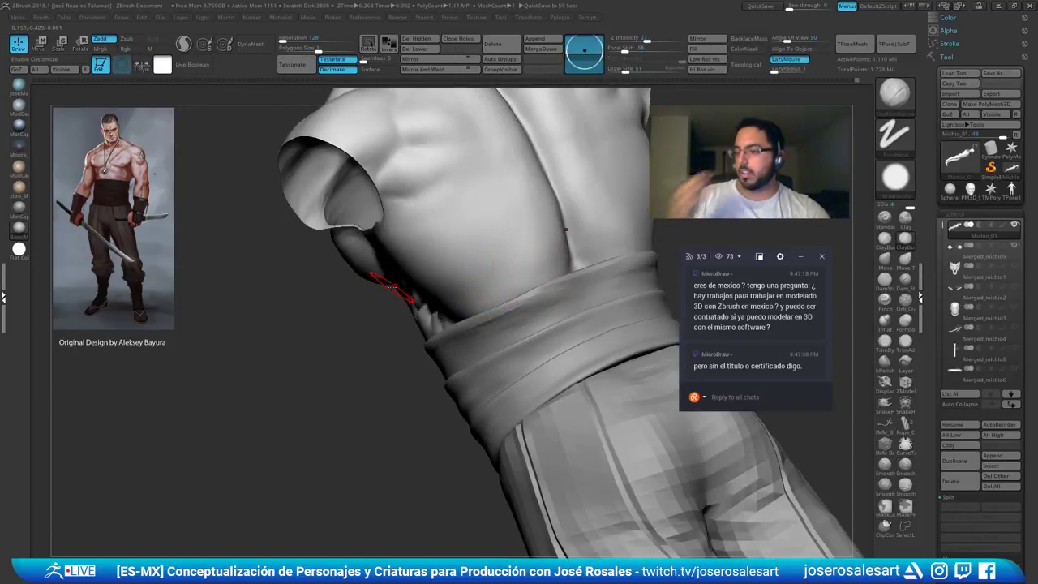
Undo the last stroke and lay Clay Buildup strokes from the armpit down to the ribs at draw size 45
mouse_move(958, 329)
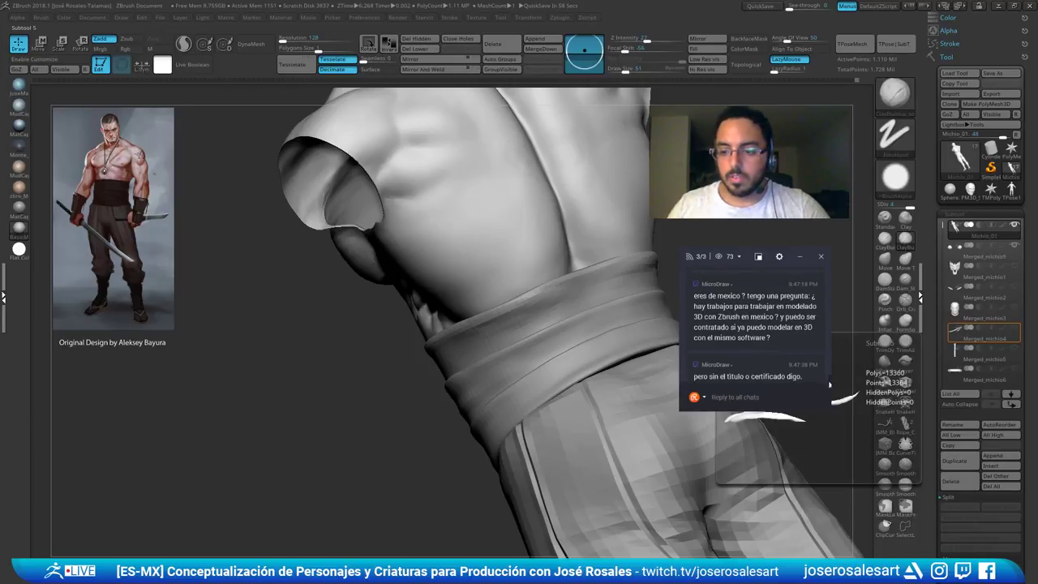
drag(828, 380, 829, 381)
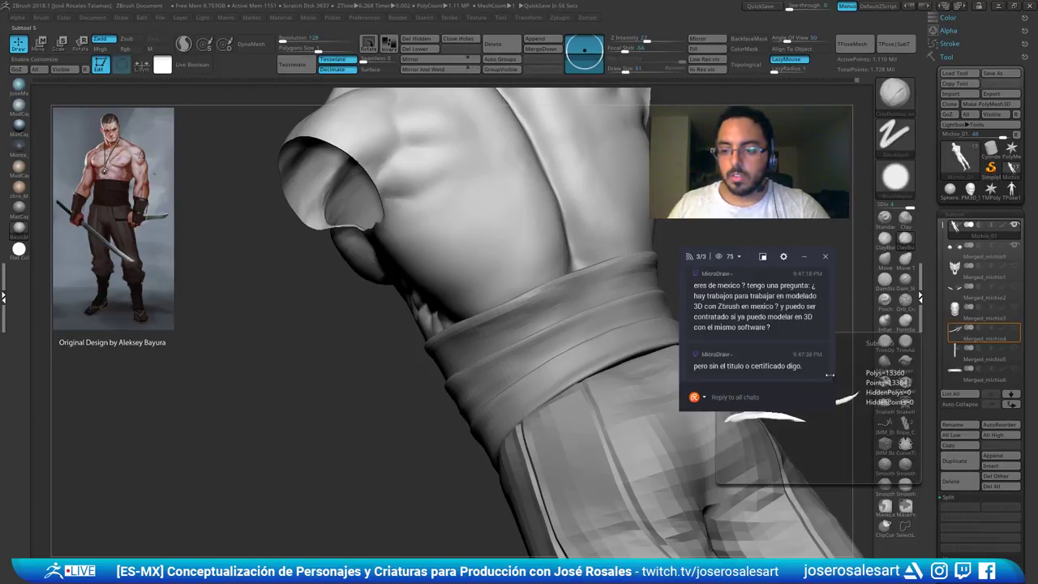
right_drag(349, 268, 514, 279)
mouse_move(478, 320)
right_down()
mouse_move(454, 326)
mouse_move(480, 326)
right_up()
key(ctrl+z)
mouse_move(521, 340)
right_down()
mouse_move(494, 306)
mouse_move(489, 321)
right_up()
ctrl+right_drag(489, 321, 469, 310)
drag(446, 276, 456, 336)
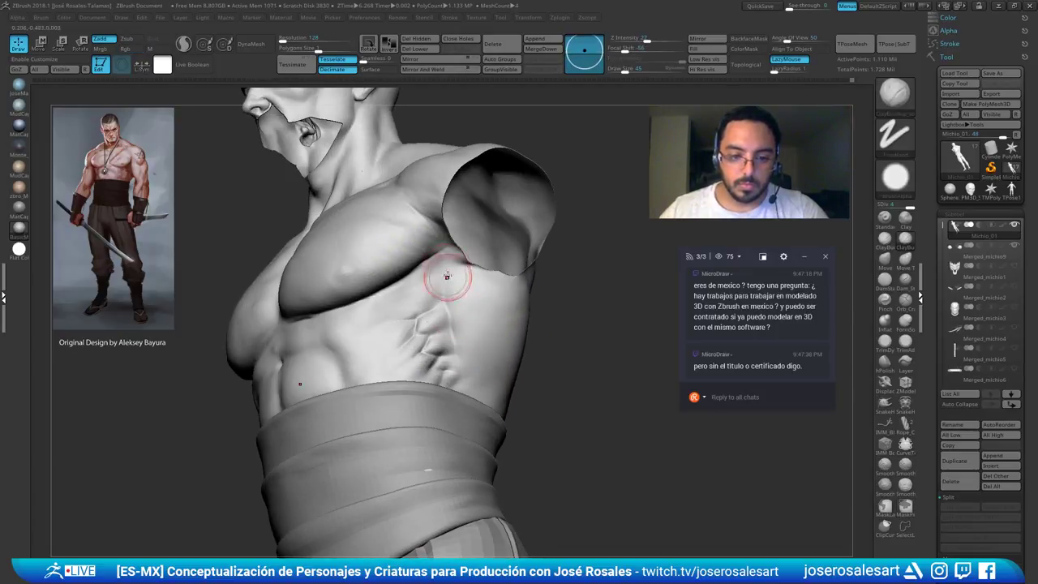
drag(446, 276, 461, 344)
Define the front edge of the back muscle from the armpit to the waist wrap with the Standard brush
key(b)
key(s)
key(t)
right_drag(453, 333, 475, 325)
drag(447, 280, 471, 373)
right_drag(485, 340, 455, 321)
Smooth the edge of the back muscle along its whole length beside the ribs
shift+drag(455, 321, 455, 299)
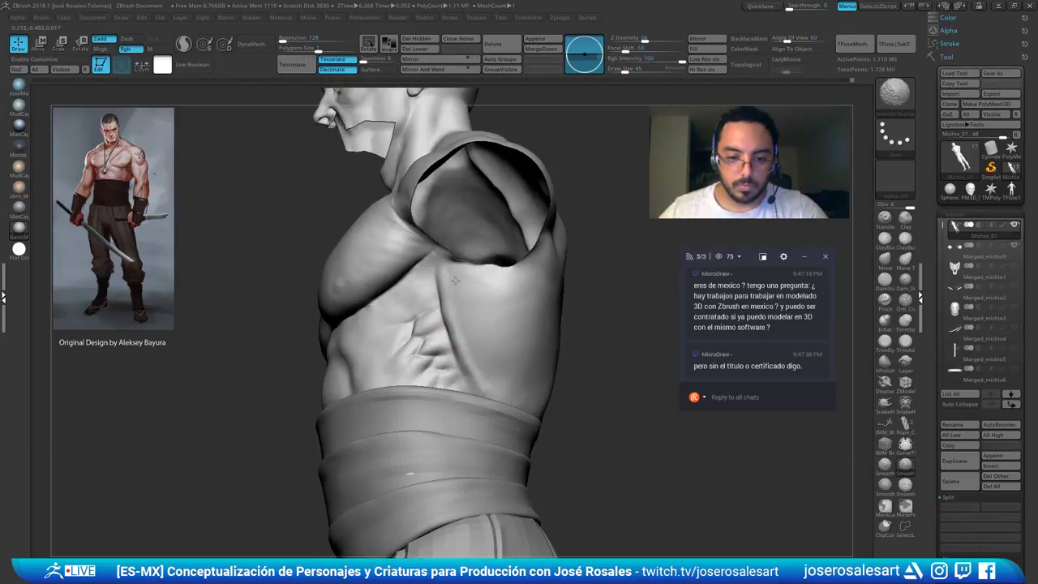
shift+drag(475, 354, 481, 371)
right_drag(481, 370, 475, 296)
shift+drag(475, 296, 475, 324)
right_drag(446, 316, 483, 306)
shift+drag(483, 306, 476, 331)
right_drag(481, 324, 463, 322)
shift+drag(463, 322, 464, 329)
right_drag(470, 379, 426, 354)
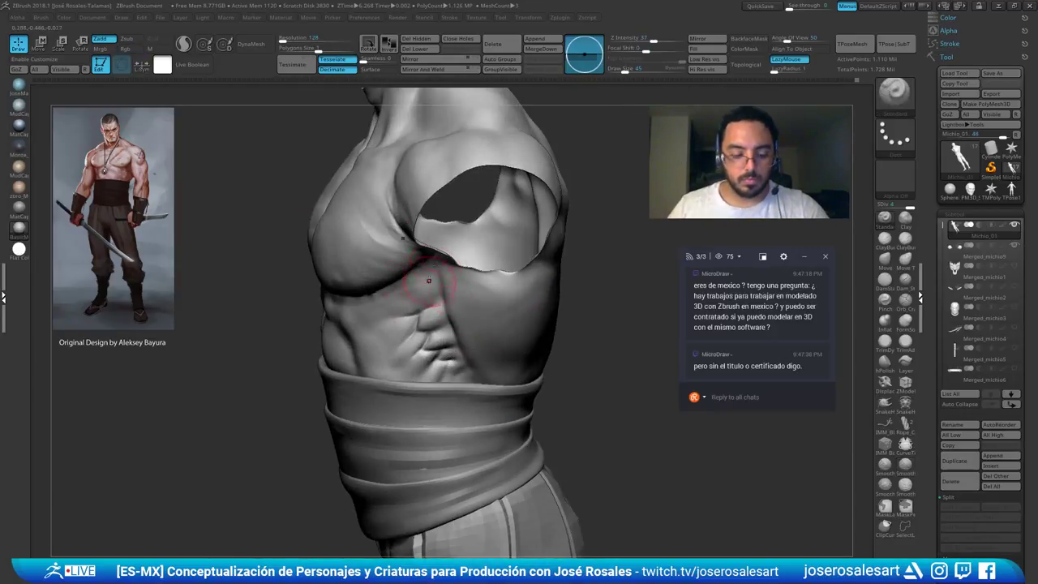
Select the Clay Buildup brush and soften the side ribs next to the back muscle
key(b)
key(c)
key(b)
right_drag(417, 294, 438, 296)
ctrl+right_drag(438, 297, 437, 328)
shift+drag(454, 327, 443, 344)
mouse_move(448, 339)
ctrl+right_down()
mouse_move(450, 309)
mouse_move(421, 313)
ctrl+right_up()
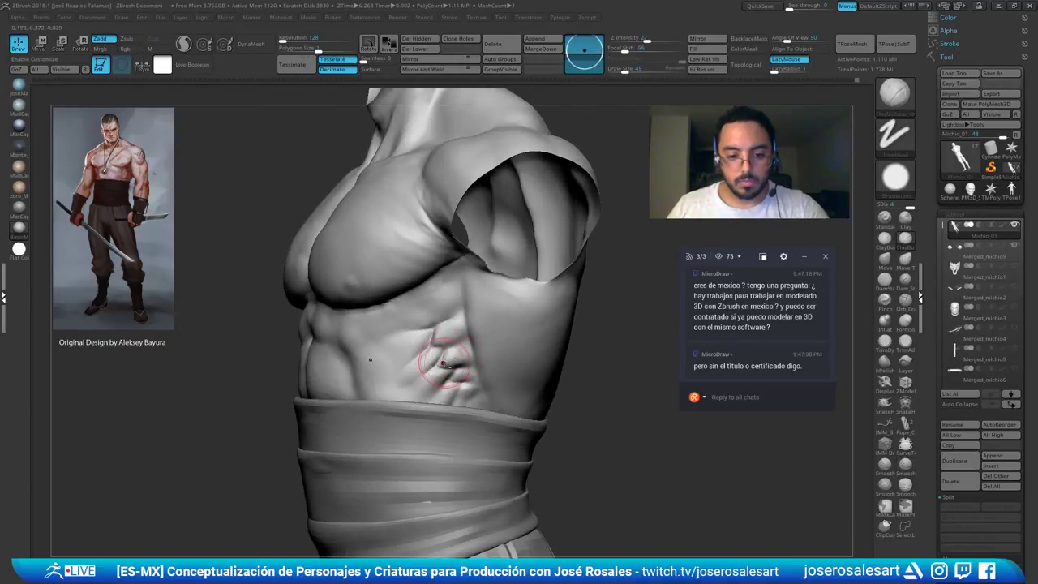
Build up the lower side ribs with Clay Buildup and smooth their transition into the abdomen
right_drag(449, 363, 426, 350)
ctrl+right_drag(427, 351, 429, 381)
drag(476, 369, 466, 403)
right_drag(417, 387, 448, 390)
mouse_move(447, 389)
mouse_down()
mouse_move(420, 407)
mouse_move(447, 386)
mouse_move(424, 378)
mouse_up()
right_drag(424, 378, 422, 361)
shift+drag(424, 382, 373, 378)
right_drag(374, 378, 408, 334)
drag(397, 344, 426, 332)
mouse_move(427, 332)
right_down()
mouse_move(406, 321)
mouse_move(418, 348)
right_up()
Add clay to the upper ribs beneath the chest muscle on the opposite side and smooth the area below the armpit
right_drag(463, 314, 499, 319)
alt+right_drag(499, 319, 452, 334)
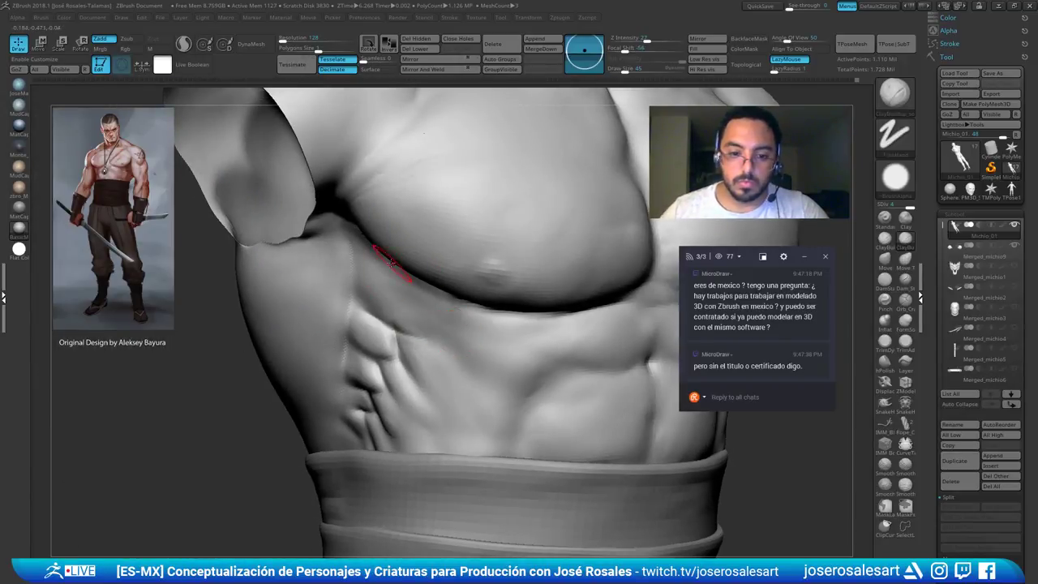
right_drag(398, 264, 441, 293)
ctrl+right_drag(442, 293, 424, 276)
drag(417, 271, 401, 274)
right_drag(391, 261, 369, 278)
ctrl+right_drag(369, 277, 358, 257)
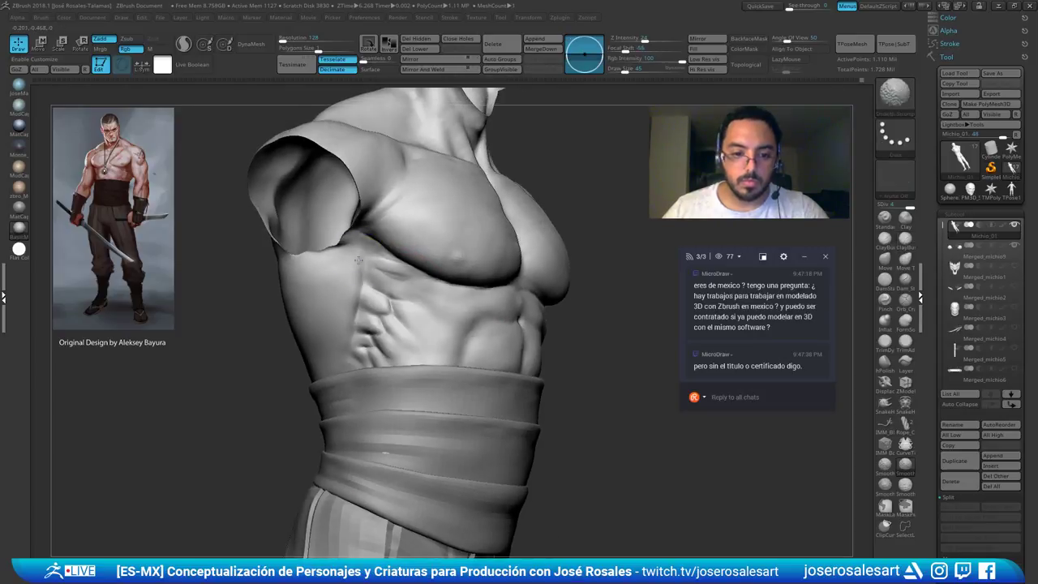
shift+drag(359, 268, 375, 276)
mouse_move(375, 278)
right_down()
mouse_move(385, 266)
mouse_move(367, 258)
mouse_move(402, 271)
mouse_move(406, 288)
mouse_move(385, 288)
right_up()
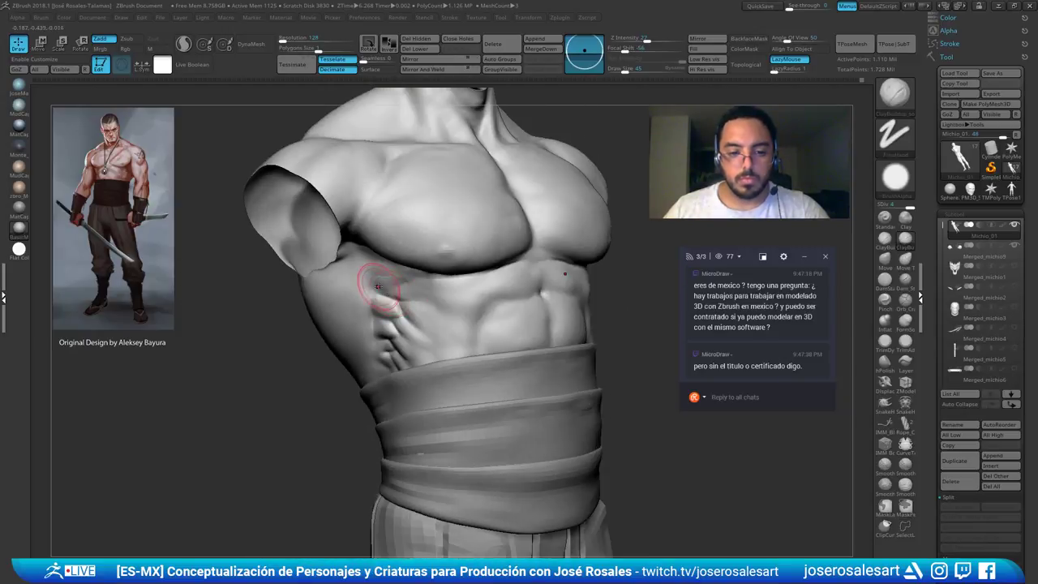
drag(388, 279, 406, 287)
Unhide the arms and check the chest and side ribs from the front and up close
ctrl+right_drag(440, 260, 425, 240)
ctrl+shift+click(621, 259)
ctrl+right_drag(484, 278, 535, 245)
mouse_move(535, 244)
right_down()
mouse_move(495, 236)
mouse_move(526, 230)
right_up()
ctrl+right_drag(389, 269, 357, 312)
mouse_move(231, 340)
right_down()
mouse_move(266, 340)
mouse_move(308, 363)
mouse_move(417, 301)
mouse_move(416, 221)
right_up()
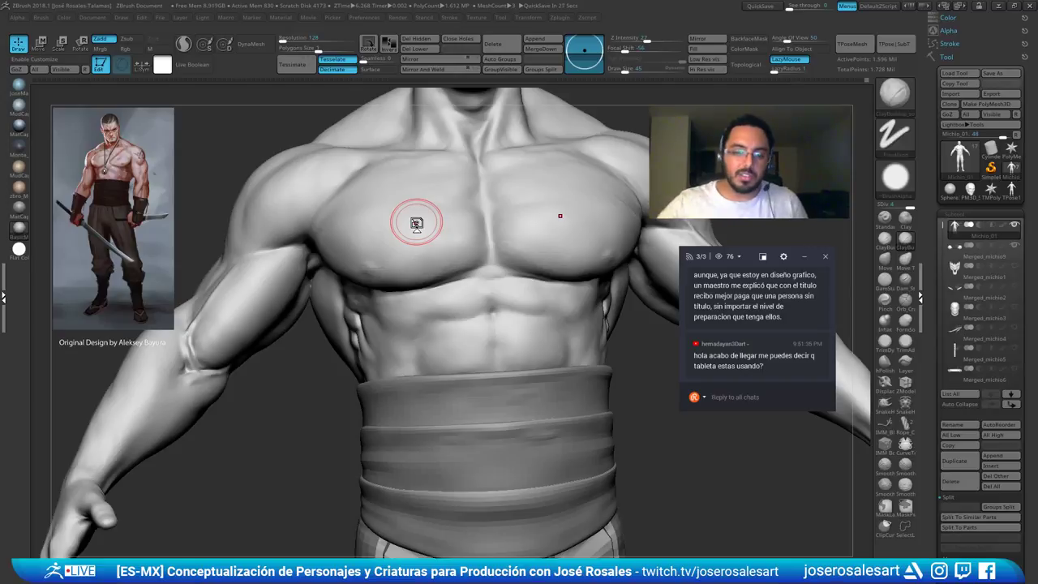
mouse_move(447, 287)
right_down()
mouse_move(351, 306)
mouse_move(444, 245)
mouse_move(535, 227)
mouse_move(468, 298)
mouse_move(531, 264)
right_up()
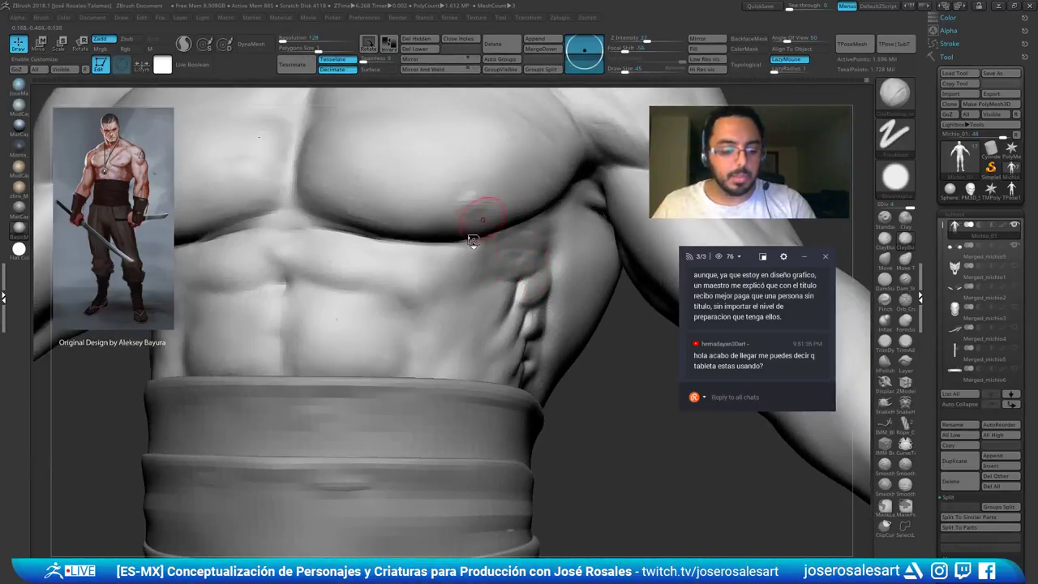
Smooth the upper side ribs beneath the chest muscle
right_drag(477, 227, 442, 243)
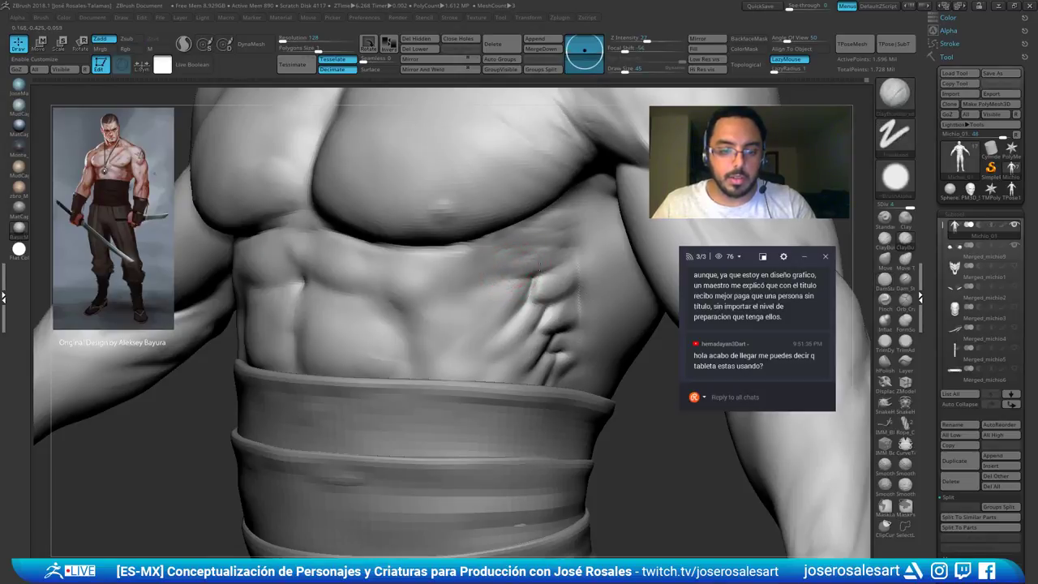
mouse_move(505, 274)
right_down()
mouse_move(474, 284)
mouse_move(459, 270)
right_up()
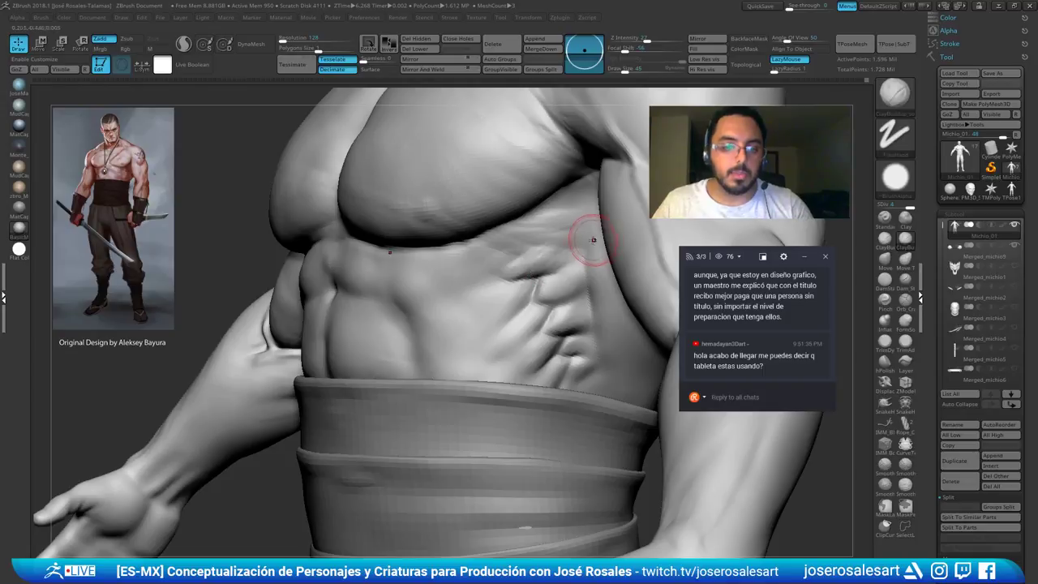
key(ctrl)
right_drag(507, 264, 555, 267)
key(shift)
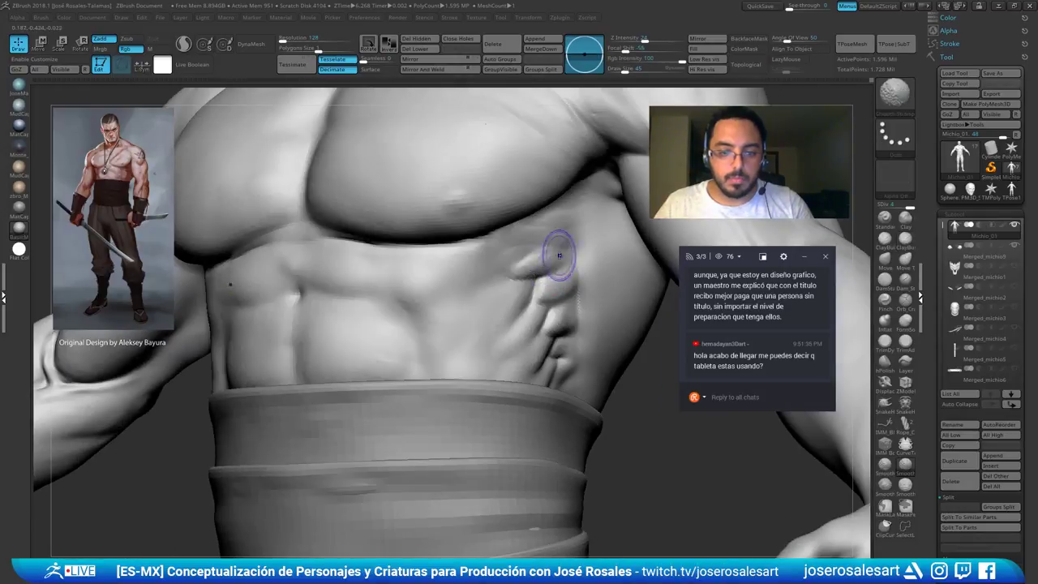
shift+drag(538, 284, 538, 278)
key(shift)
Carve the crease between the upper side rib and the abdomen with the Dam Standard brush
mouse_move(538, 277)
right_down()
mouse_move(553, 272)
mouse_move(526, 256)
right_up()
key(2)
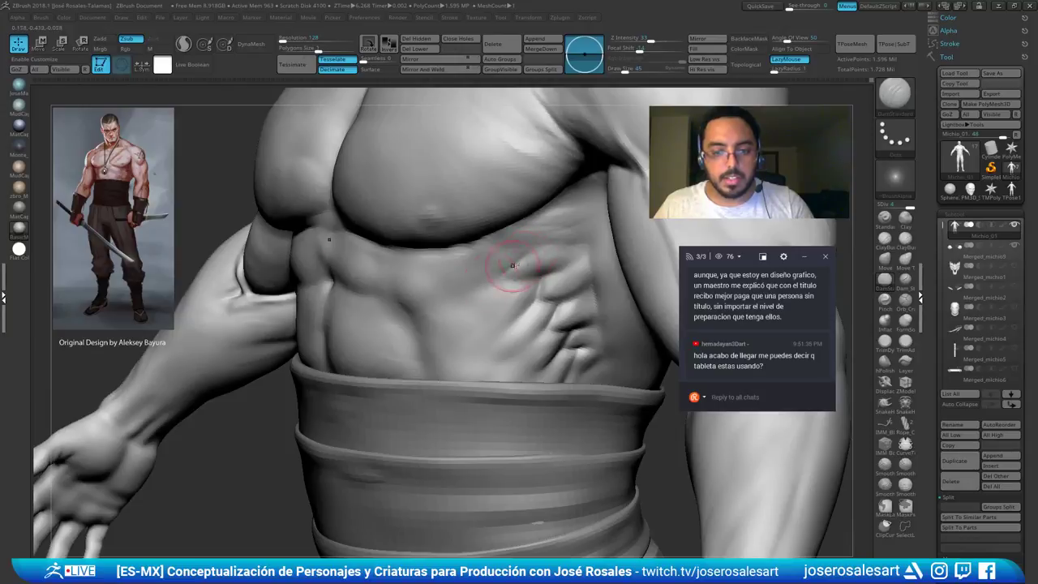
right_drag(481, 287, 497, 283)
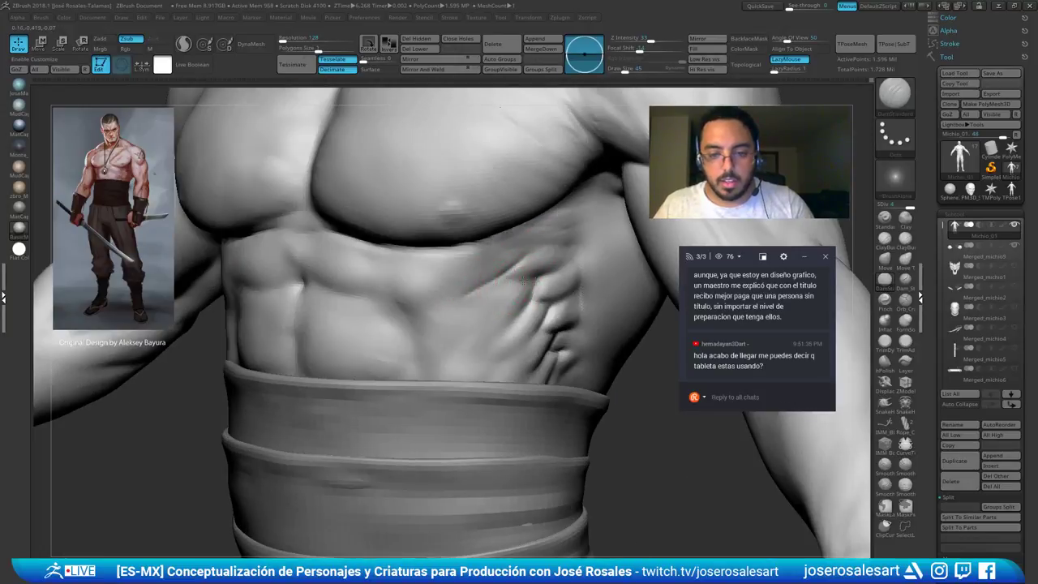
drag(500, 281, 525, 268)
right_drag(525, 269, 555, 235)
Select the Clay Buildup brush and hide the arms to expose the side of the torso
right_drag(410, 274, 488, 280)
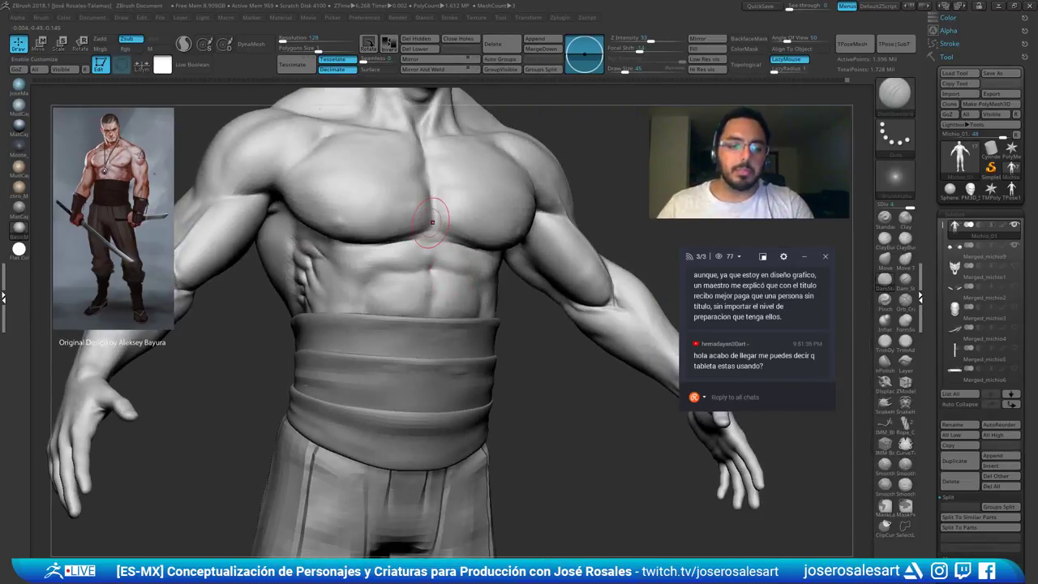
mouse_move(567, 271)
right_down()
mouse_move(523, 268)
mouse_move(509, 236)
mouse_move(501, 267)
mouse_move(523, 307)
mouse_move(513, 302)
right_up()
mouse_move(459, 326)
right_down()
mouse_move(509, 298)
mouse_move(523, 272)
right_up()
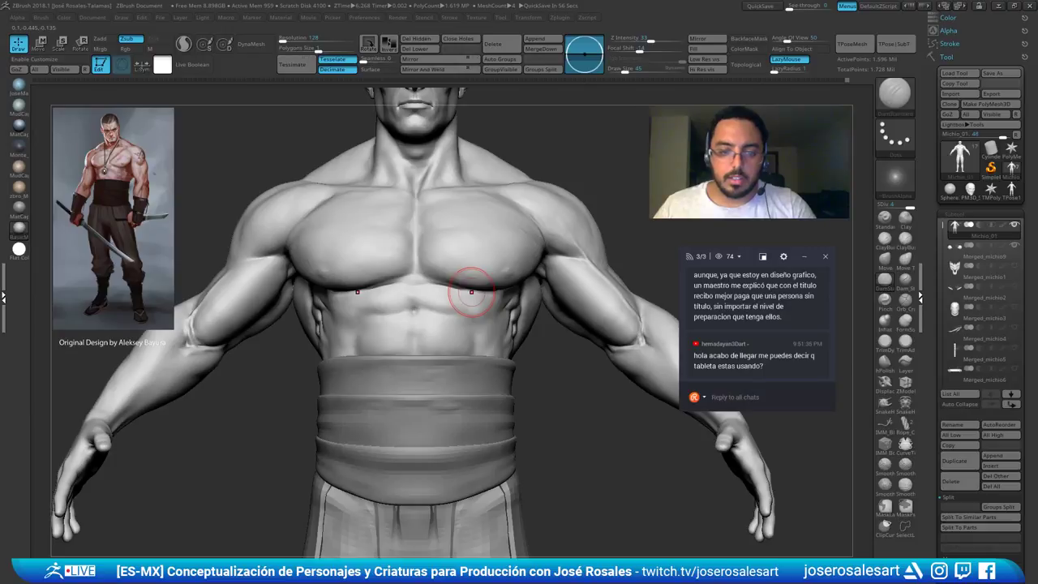
right_drag(471, 292, 491, 315)
mouse_move(356, 324)
right_down()
mouse_move(421, 319)
mouse_move(326, 297)
mouse_move(289, 347)
mouse_move(271, 316)
mouse_move(299, 304)
mouse_move(285, 347)
mouse_move(259, 304)
right_up()
key(b)
key(c)
key(b)
ctrl+shift+click(303, 305)
Smooth the side ribs and their border with the back muscle, first at draw size 90 and then at 58
key(bracketright)
key(bracketright)
key(bracketright)
key(bracketright)
key(bracketright)
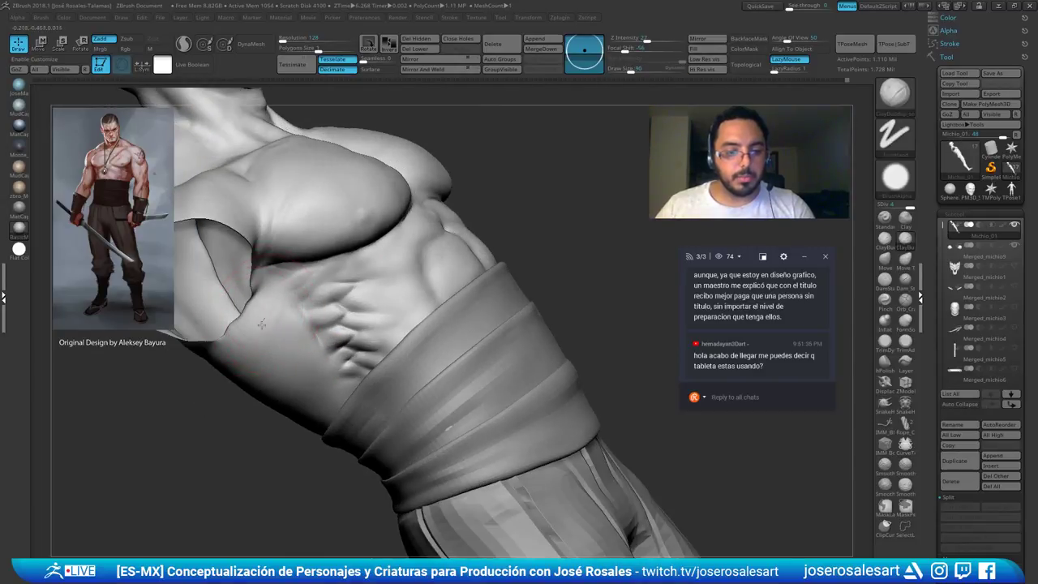
mouse_move(306, 341)
shift+mouse_down()
mouse_move(324, 312)
mouse_move(345, 344)
shift+mouse_up()
key(bracketleft)
key(bracketleft)
mouse_move(348, 350)
right_down()
mouse_move(356, 324)
mouse_move(324, 264)
mouse_move(384, 237)
mouse_move(301, 336)
mouse_move(348, 341)
right_up()
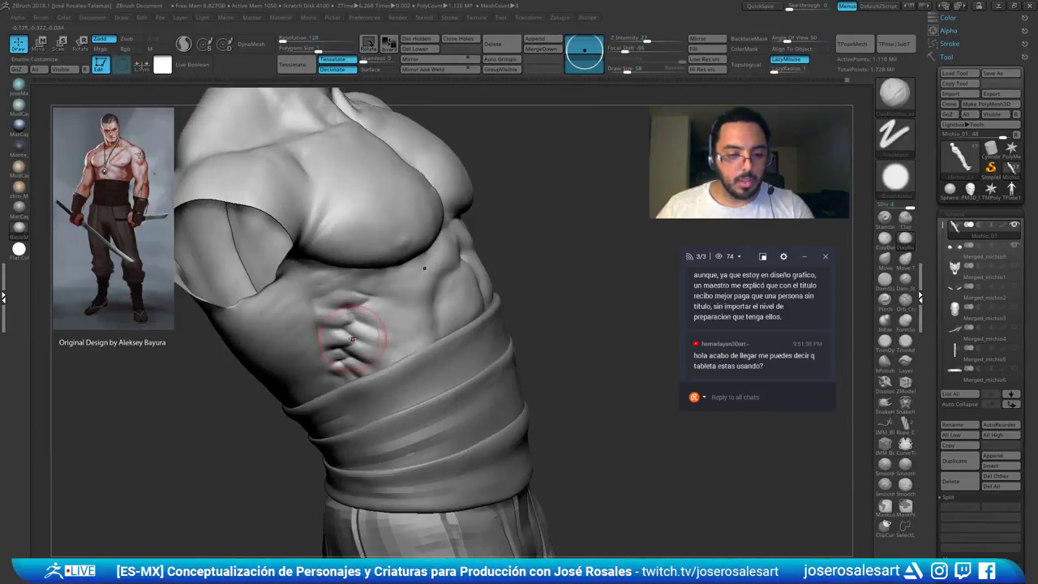
shift+drag(348, 324, 347, 353)
Carve the creases between the side ribs and the upper abdomen with a resized Dam Standard brush
mouse_move(572, 243)
right_down()
mouse_move(505, 180)
mouse_move(377, 183)
right_up()
mouse_move(422, 243)
right_down()
mouse_move(346, 272)
mouse_move(435, 316)
right_up()
key(b)
key(d)
key(s)
key(s)
drag(442, 312, 432, 311)
right_drag(432, 311, 359, 276)
key(s)
drag(363, 276, 370, 275)
right_drag(371, 276, 496, 175)
ctrl+drag(539, 158, 534, 200)
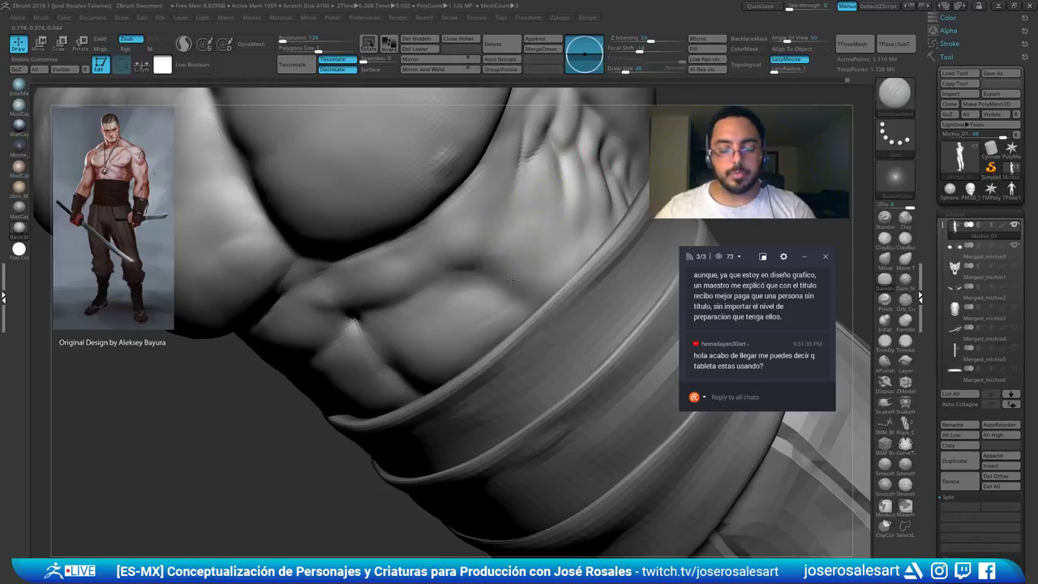
Deepen the grooves between the individual side ribs with the Dam Standard brush
right_drag(579, 169, 493, 254)
key(s)
drag(493, 254, 499, 254)
mouse_move(499, 255)
right_down()
mouse_move(555, 155)
mouse_move(502, 240)
right_up()
ctrl+drag(547, 224, 549, 244)
right_drag(549, 243, 592, 271)
drag(517, 252, 519, 259)
Add volume to the side ribs with the Clay Buildup brush
right_drag(519, 260, 514, 243)
key(b)
key(c)
key(b)
drag(514, 243, 519, 221)
mouse_move(513, 221)
mouse_down()
mouse_move(500, 231)
mouse_move(494, 217)
mouse_move(512, 225)
mouse_up()
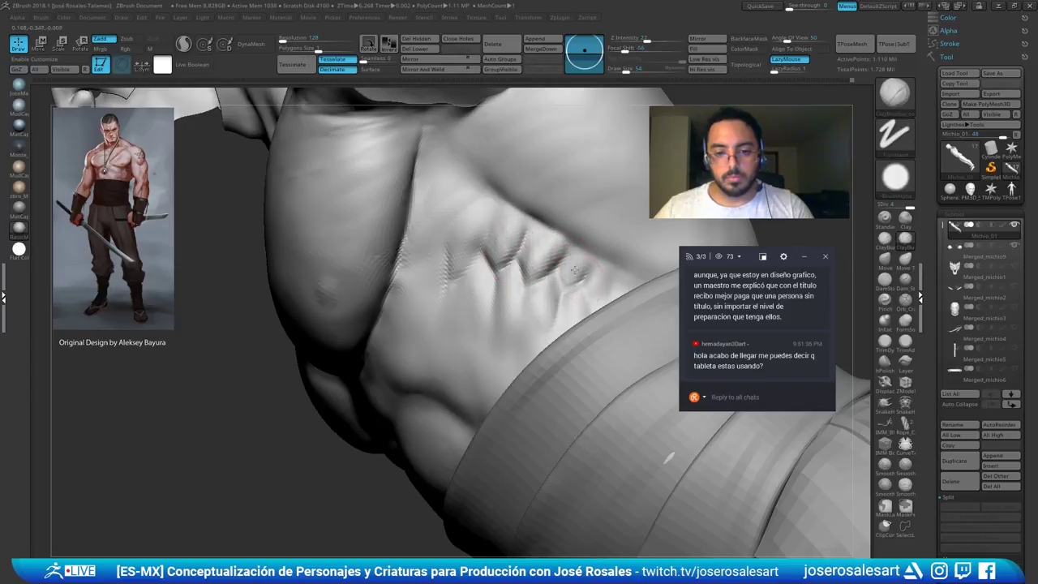
Build up the uppermost side rib beneath the chest muscle and smooth it
right_drag(585, 248, 469, 267)
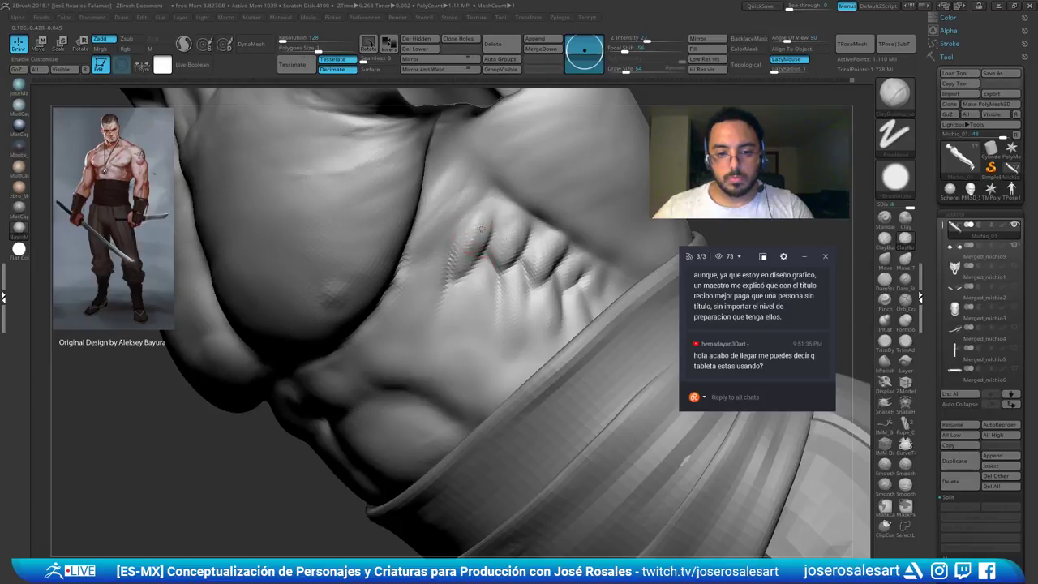
drag(472, 235, 469, 252)
right_drag(482, 230, 489, 216)
shift+drag(488, 216, 470, 257)
mouse_move(518, 235)
right_down()
mouse_move(462, 240)
mouse_move(484, 219)
right_up()
shift+drag(484, 220, 463, 272)
Add clay to the lower side ribs just above the waist wrap, reducing the draw size to 36
mouse_move(486, 263)
right_down()
mouse_move(584, 256)
mouse_move(535, 254)
right_up()
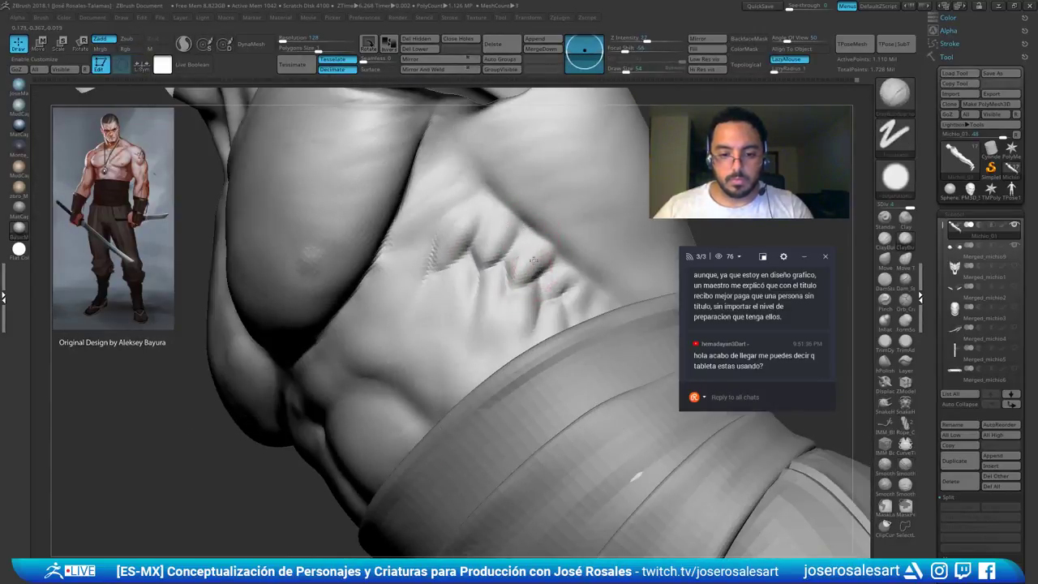
drag(538, 254, 535, 273)
right_drag(561, 250, 534, 255)
mouse_move(501, 301)
right_down()
mouse_move(616, 253)
mouse_move(487, 264)
mouse_move(444, 255)
right_up()
key(bracketleft)
key(bracketleft)
key(bracketright)
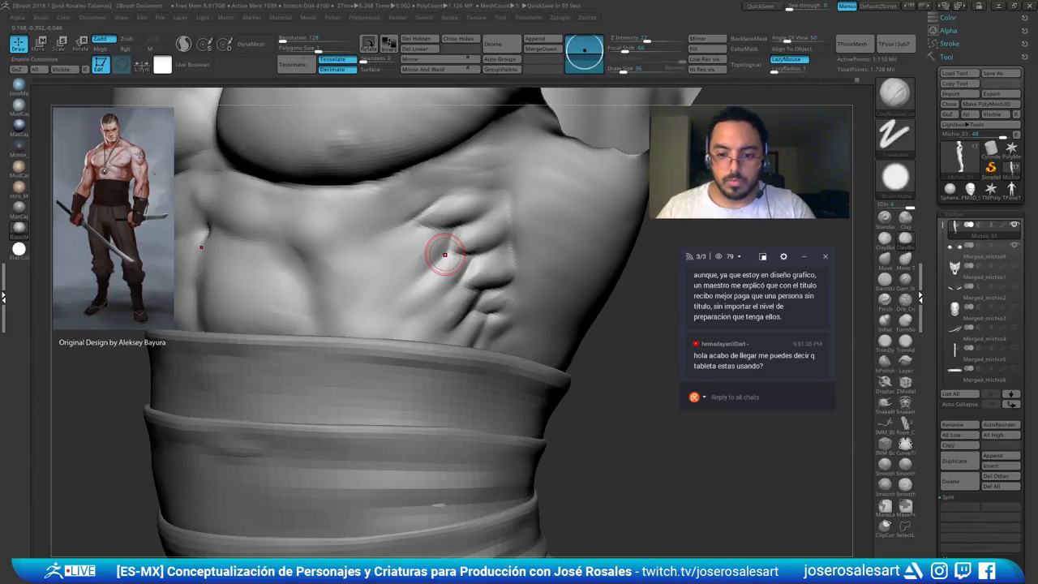
mouse_move(444, 254)
right_down()
mouse_move(440, 290)
mouse_move(413, 303)
right_up()
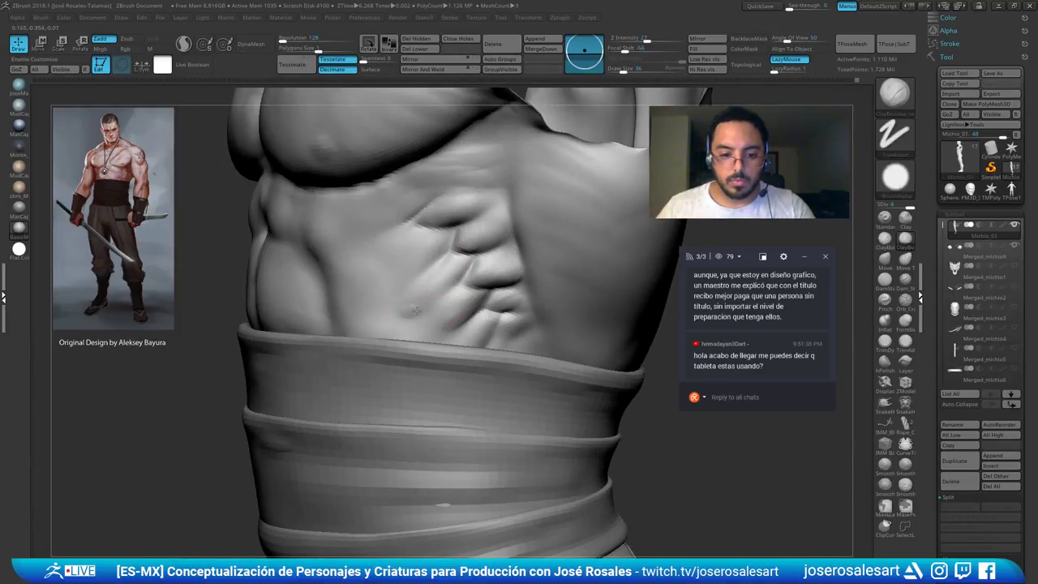
mouse_move(426, 304)
mouse_down()
mouse_move(416, 307)
mouse_move(446, 334)
mouse_up()
Hide the waist wrap and trousers and smooth the lower side ribs into the abdomen
mouse_move(468, 317)
right_down()
mouse_move(427, 357)
mouse_move(278, 331)
right_up()
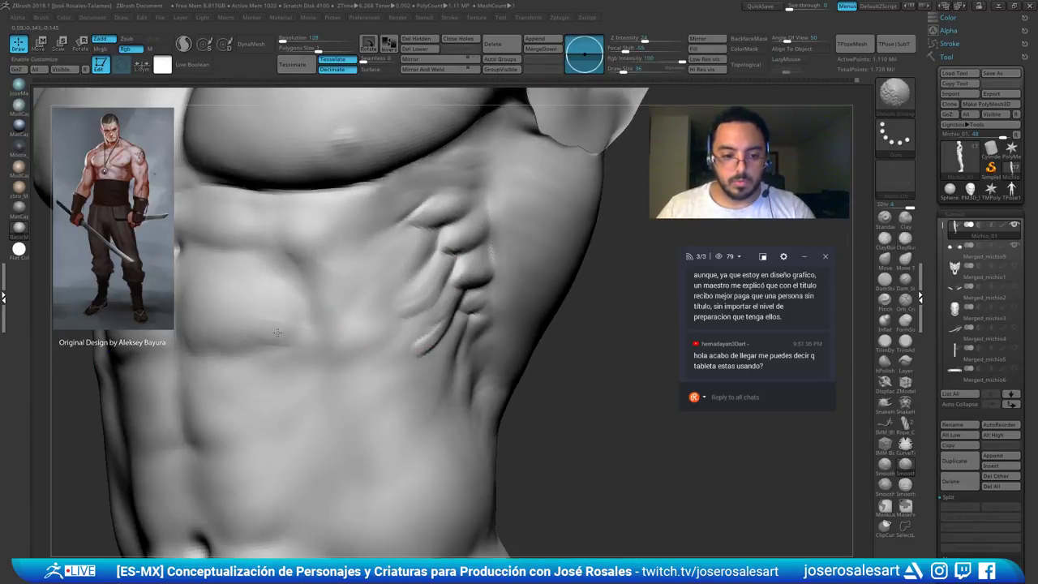
mouse_move(416, 338)
right_down()
mouse_move(379, 340)
mouse_move(446, 316)
mouse_move(534, 312)
mouse_move(513, 261)
right_up()
right_drag(459, 287, 405, 279)
ctrl+right_drag(438, 243, 494, 303)
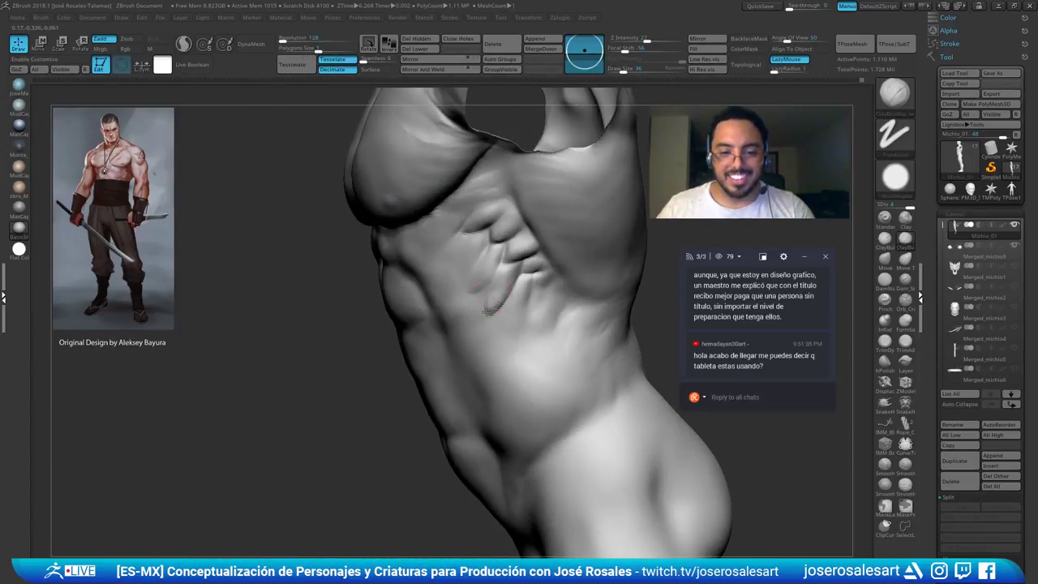
mouse_move(490, 311)
shift+mouse_down()
mouse_move(472, 297)
mouse_move(479, 270)
shift+mouse_up()
mouse_move(479, 270)
right_down()
mouse_move(514, 276)
mouse_move(500, 311)
right_up()
Add clay strands below the lowest side ribs and smooth them into the oblique area
drag(511, 306, 508, 337)
right_drag(507, 337, 474, 310)
drag(507, 282, 491, 334)
right_drag(491, 336, 524, 308)
shift+drag(521, 306, 527, 323)
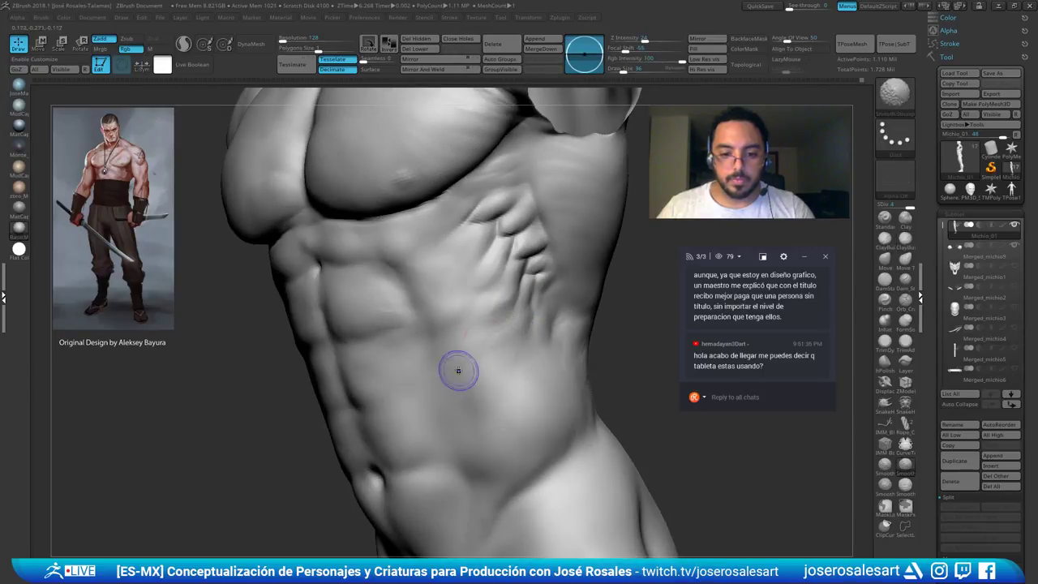
right_drag(466, 361, 433, 349)
Smooth the waist and lower back above the glutes
mouse_move(474, 317)
ctrl+right_down()
mouse_move(470, 294)
mouse_move(497, 297)
ctrl+right_up()
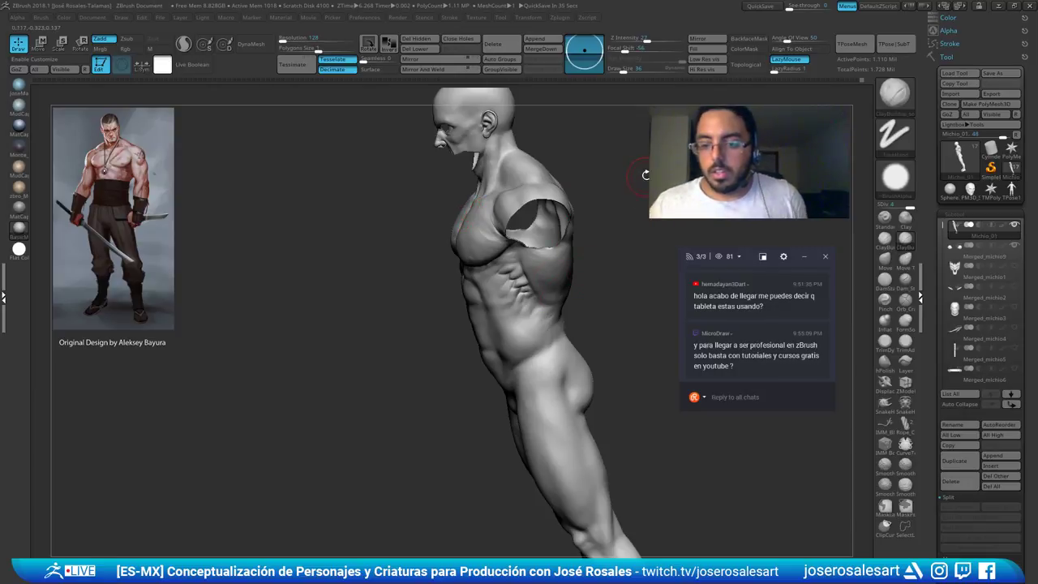
drag(587, 260, 484, 291)
mouse_move(484, 292)
right_down()
mouse_move(470, 273)
mouse_move(485, 325)
mouse_move(488, 286)
mouse_move(475, 290)
mouse_move(535, 290)
mouse_move(487, 293)
mouse_move(505, 301)
right_up()
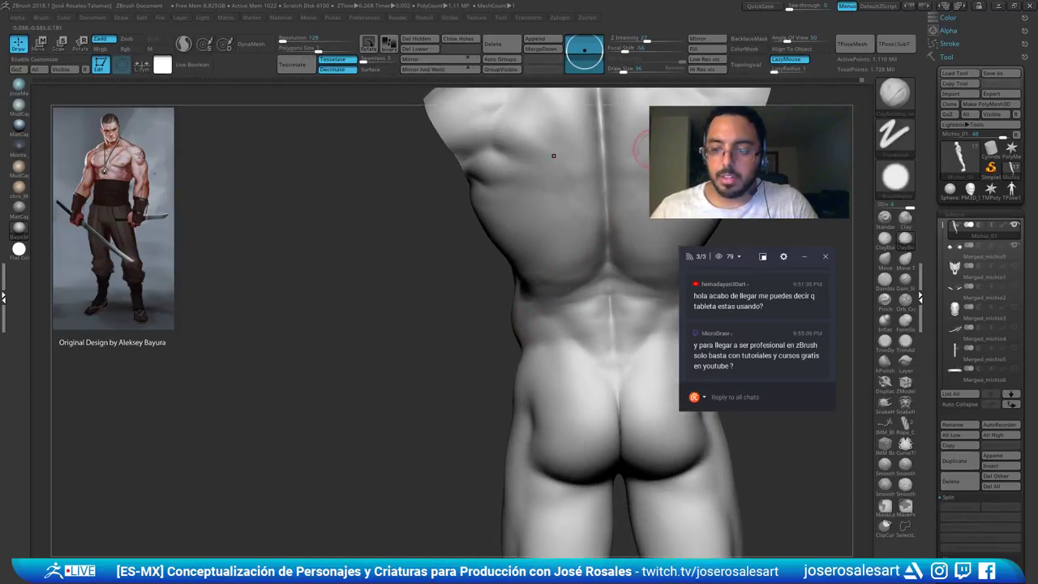
mouse_move(607, 282)
right_down()
mouse_move(563, 290)
mouse_move(602, 287)
right_up()
mouse_move(469, 301)
right_down()
mouse_move(504, 298)
mouse_move(448, 304)
mouse_move(475, 297)
right_up()
shift+drag(418, 315, 388, 327)
right_drag(378, 332, 354, 329)
right_drag(449, 315, 481, 306)
shift+drag(481, 306, 473, 327)
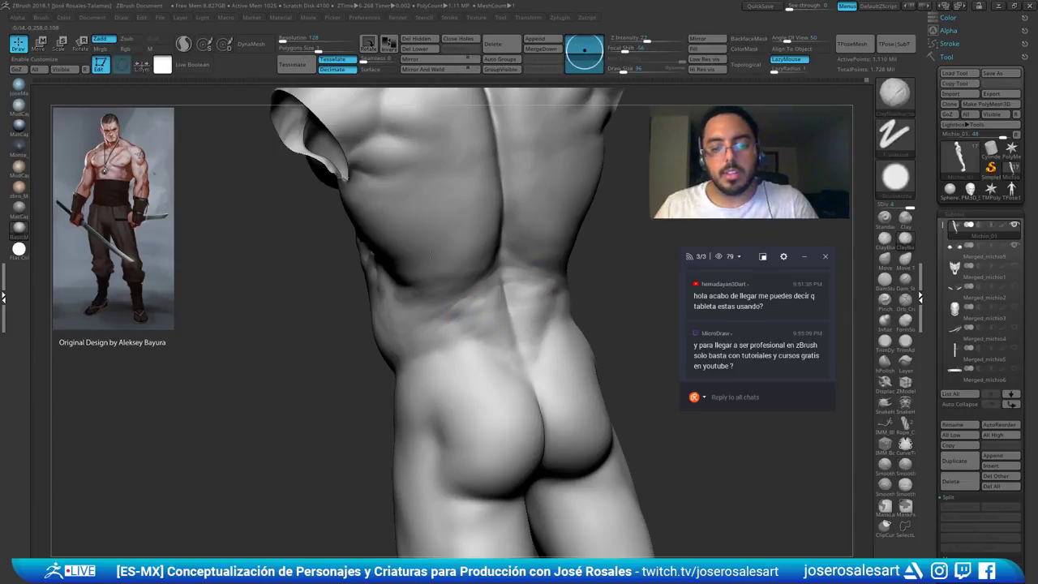
Soften the lower back beside the spine and add a little clay above the glutes
ctrl+right_drag(478, 320, 578, 231)
mouse_move(570, 286)
right_down()
mouse_move(526, 300)
mouse_move(582, 308)
mouse_move(462, 320)
right_up()
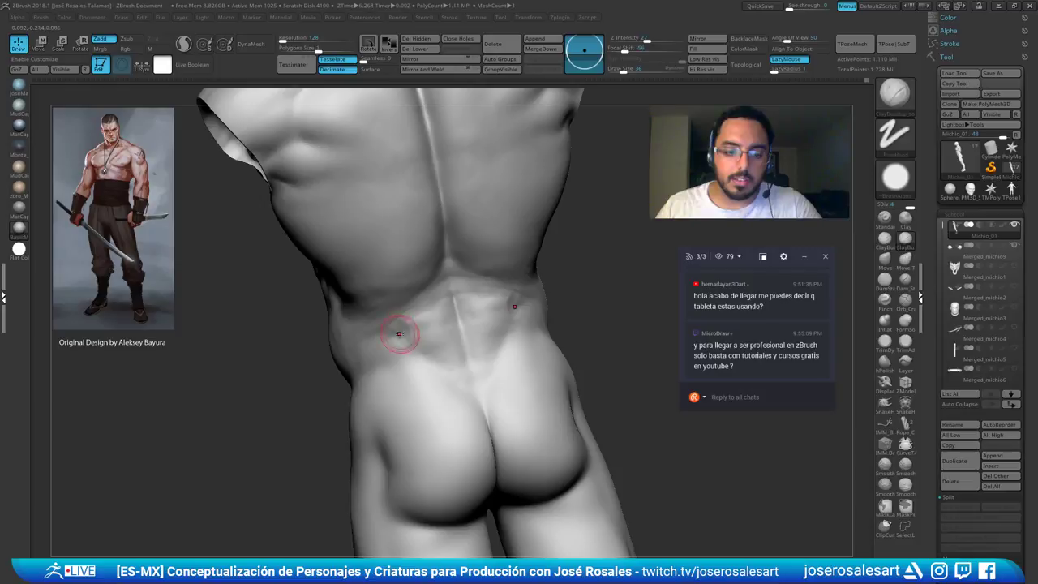
shift+drag(398, 333, 384, 345)
mouse_move(384, 345)
right_down()
mouse_move(407, 324)
mouse_move(463, 324)
right_up()
shift+drag(433, 324, 421, 332)
mouse_move(421, 329)
right_down()
mouse_move(451, 321)
mouse_move(438, 316)
right_up()
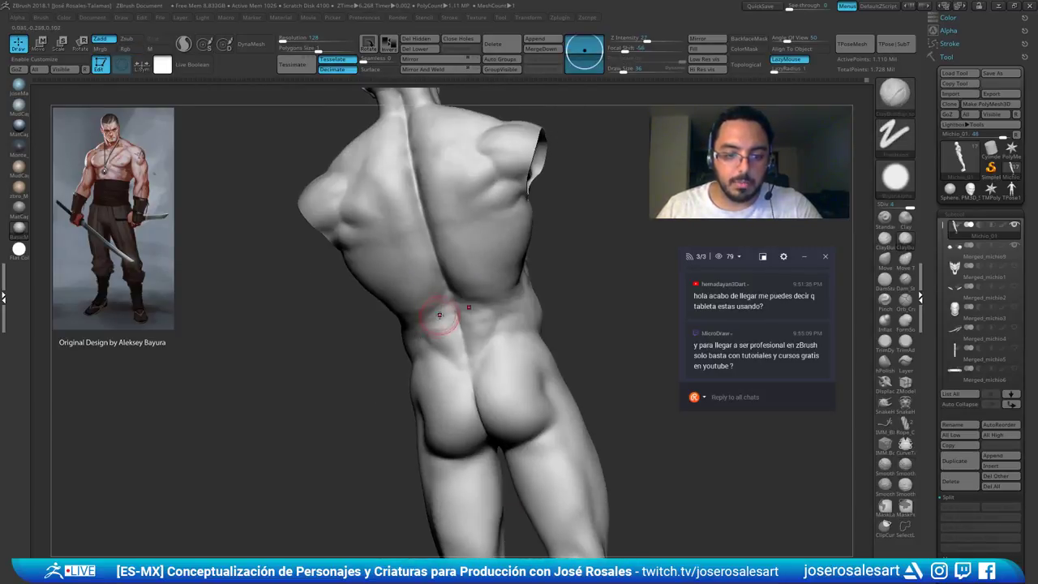
drag(427, 337, 448, 316)
Add clay along the flank and the outer edge of the back muscle above the waist
mouse_move(450, 326)
right_down()
mouse_move(421, 319)
mouse_move(464, 319)
mouse_move(456, 300)
mouse_move(447, 301)
mouse_move(546, 324)
mouse_move(543, 344)
right_up()
right_drag(543, 345, 509, 334)
ctrl+right_drag(509, 334, 511, 356)
drag(510, 357, 536, 346)
right_drag(547, 288, 519, 280)
mouse_move(519, 281)
right_down()
mouse_move(506, 284)
mouse_move(537, 283)
mouse_move(511, 283)
right_up()
ctrl+right_drag(511, 283, 512, 296)
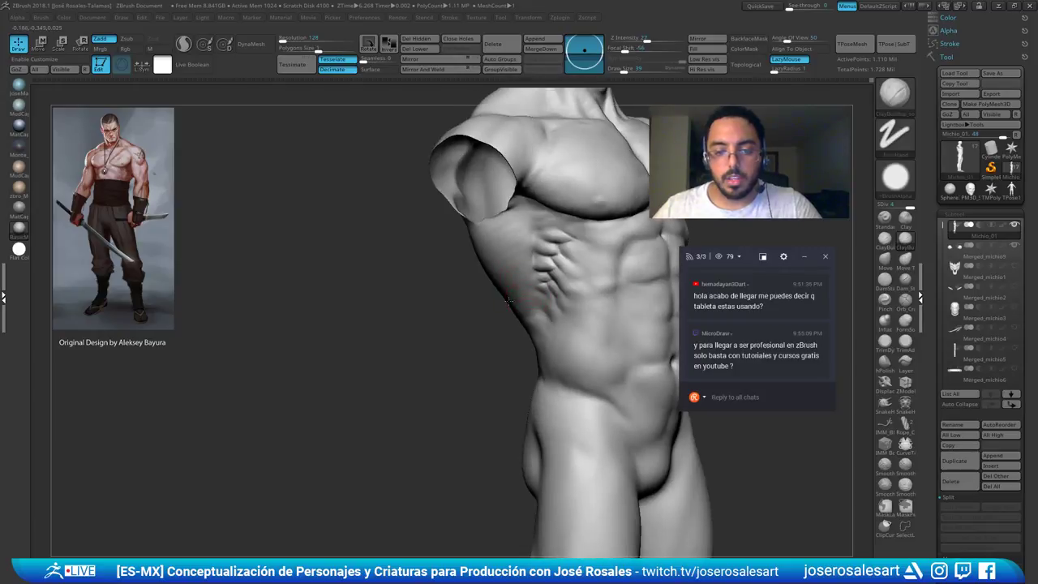
drag(511, 297, 531, 278)
Smooth the lower edge of the back muscle where it meets the side ribs
right_drag(528, 284, 504, 277)
right_drag(522, 319, 552, 401)
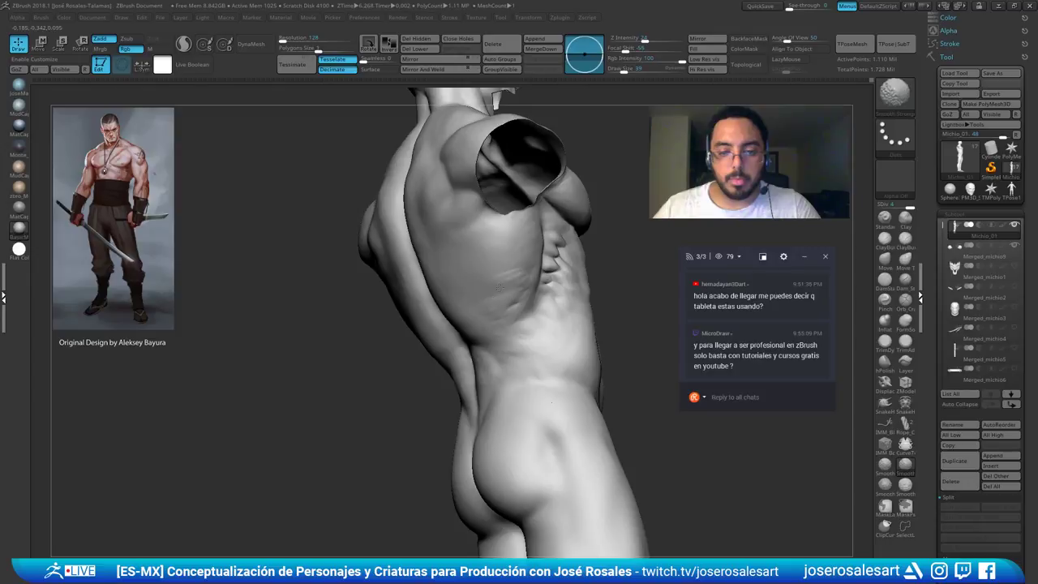
mouse_move(506, 305)
right_down()
mouse_move(499, 292)
mouse_move(530, 296)
right_up()
shift+drag(529, 297, 509, 311)
mouse_move(495, 306)
right_down()
mouse_move(523, 302)
mouse_move(566, 269)
mouse_move(619, 298)
mouse_move(630, 273)
mouse_move(585, 229)
mouse_move(617, 263)
mouse_move(586, 304)
mouse_move(540, 287)
right_up()
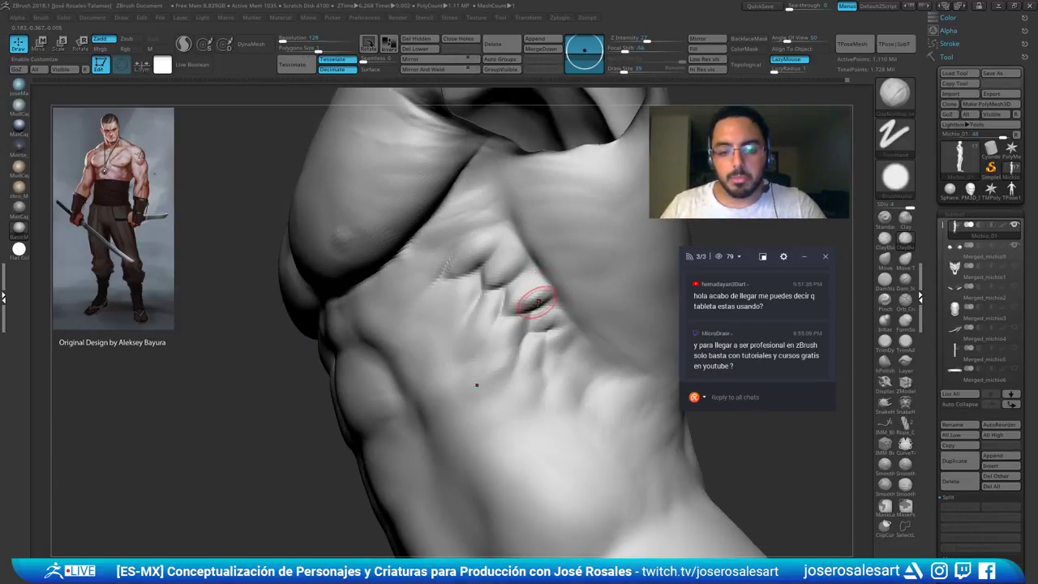
Carve the crease between two middle side ribs with the Dam Standard brush at draw size 23 and soften it
key(b)
key(d)
key(s)
key(s)
click(547, 293)
drag(554, 289, 526, 308)
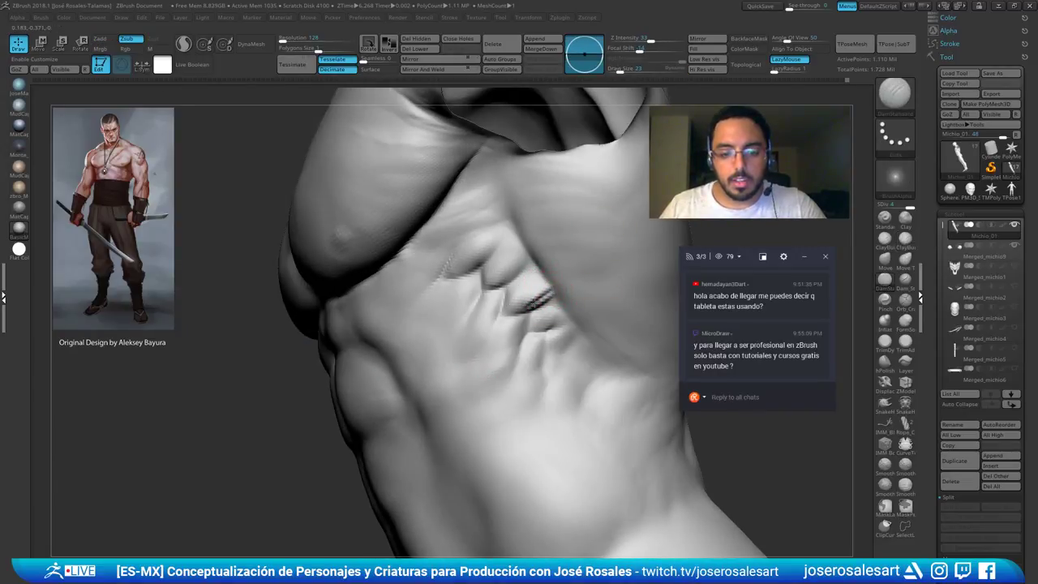
key(shift)
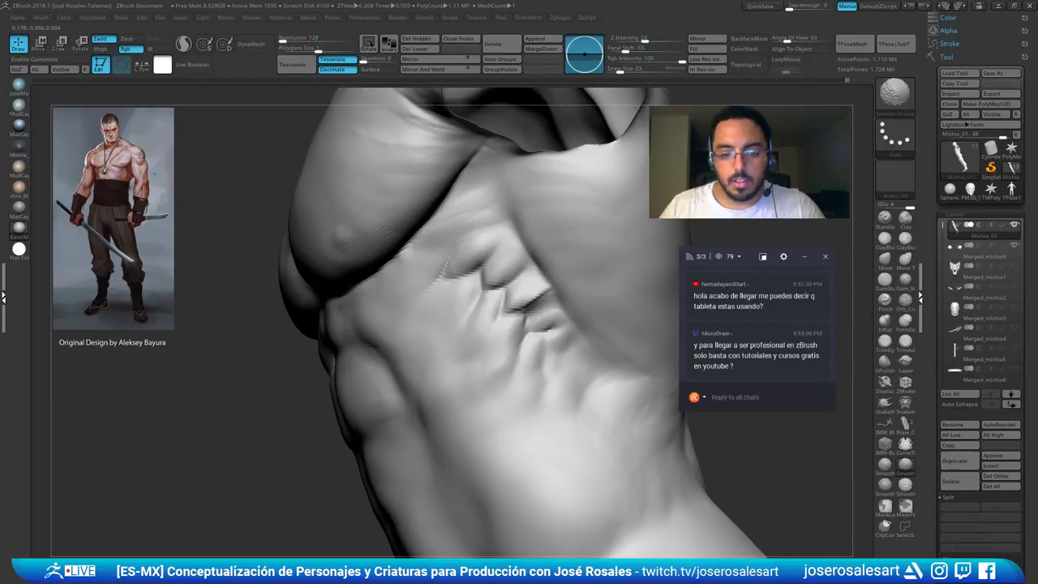
key(b)
key(d)
key(s)
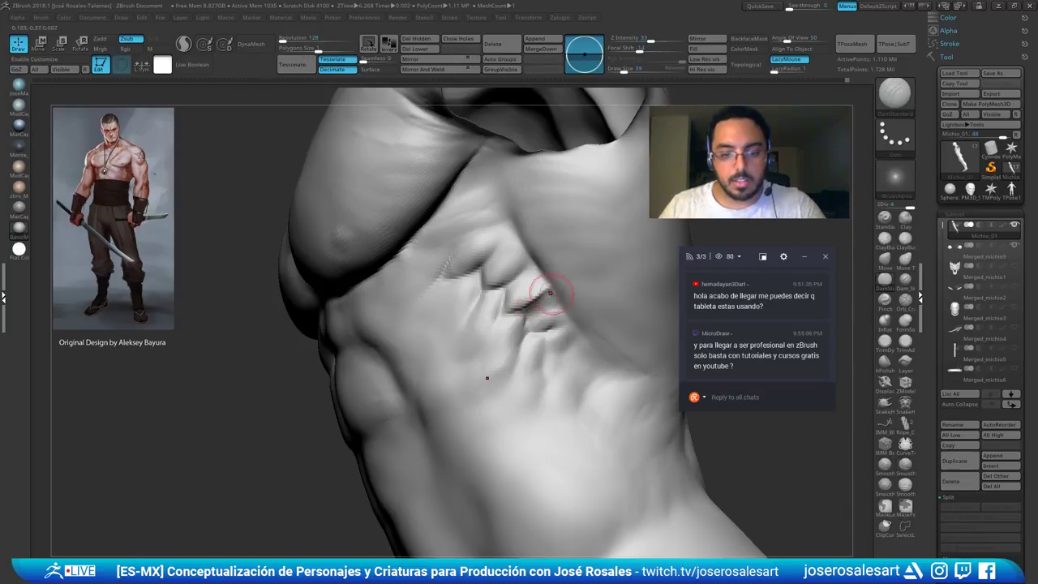
Rebuild the middle side rib next to the back muscle with Clay Buildup and smooth its surface
key(b)
key(c)
key(b)
mouse_move(530, 303)
right_down()
mouse_move(494, 286)
mouse_move(574, 292)
right_up()
drag(540, 290, 547, 309)
right_drag(527, 297, 548, 294)
shift+drag(519, 296, 502, 310)
right_drag(503, 308, 552, 297)
key(shift)
shift+drag(526, 293, 528, 301)
mouse_move(574, 252)
ctrl+right_down()
mouse_move(582, 221)
mouse_move(610, 258)
mouse_move(566, 274)
mouse_move(567, 289)
mouse_move(545, 269)
mouse_move(575, 263)
ctrl+right_up()
Select the Dam Standard brush and examine the side ribs and abdomen from both sides of the torso
key(b)
key(d)
key(s)
right_drag(502, 234, 464, 242)
mouse_move(420, 289)
ctrl+right_down()
mouse_move(451, 234)
mouse_move(467, 252)
mouse_move(442, 263)
ctrl+right_up()
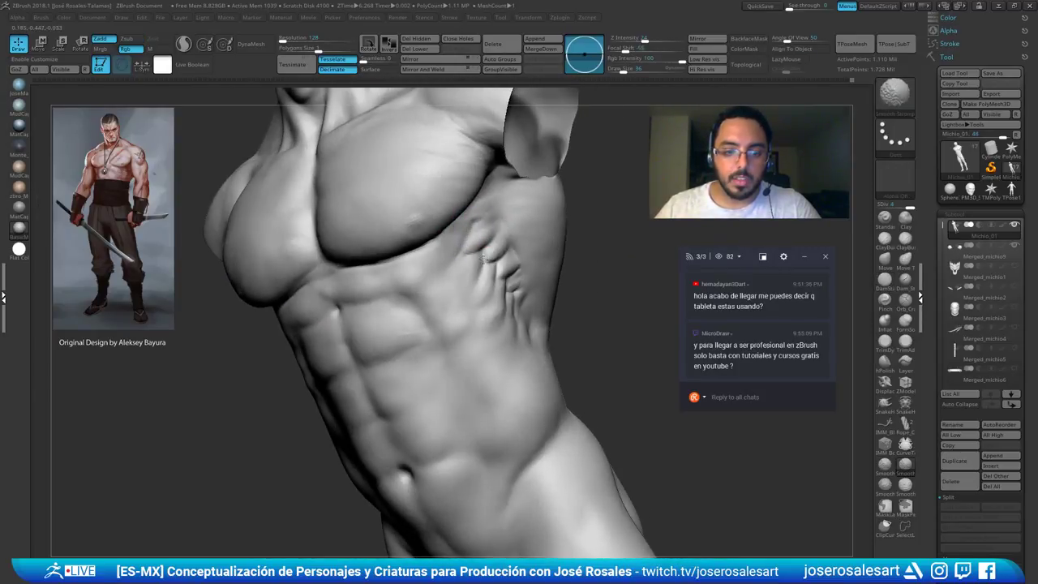
right_drag(496, 258, 585, 255)
mouse_move(551, 300)
ctrl+right_down()
mouse_move(519, 243)
mouse_move(516, 261)
mouse_move(568, 276)
ctrl+right_up()
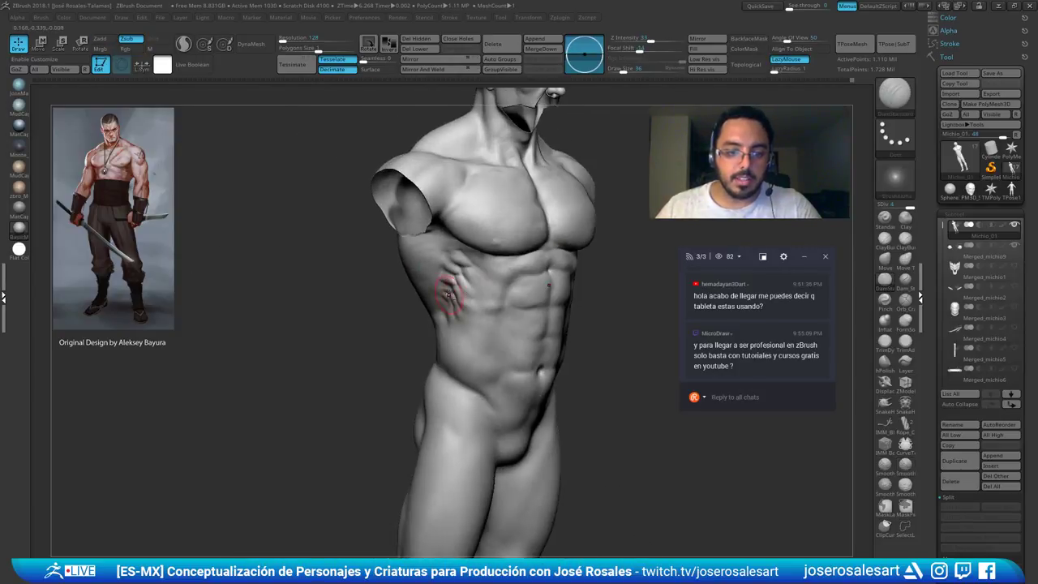
alt+right_drag(451, 294, 490, 299)
ctrl+right_drag(490, 299, 492, 348)
right_drag(465, 290, 505, 285)
ctrl+right_drag(504, 286, 495, 324)
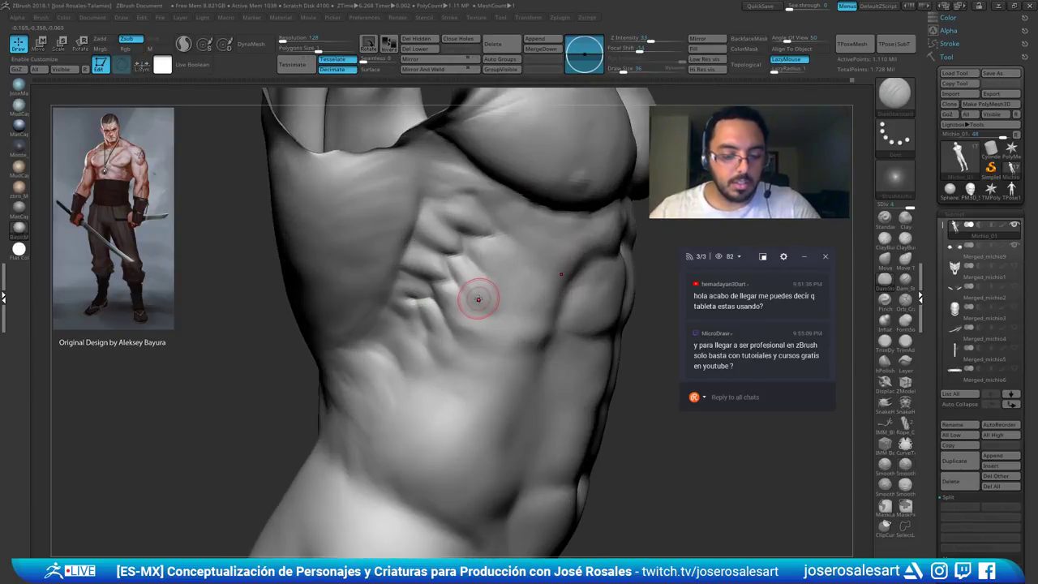
Add clay to the inner ends of the side ribs with Clay Buildup and smooth them toward the abdomen
key(b)
key(c)
key(b)
right_drag(478, 287, 458, 274)
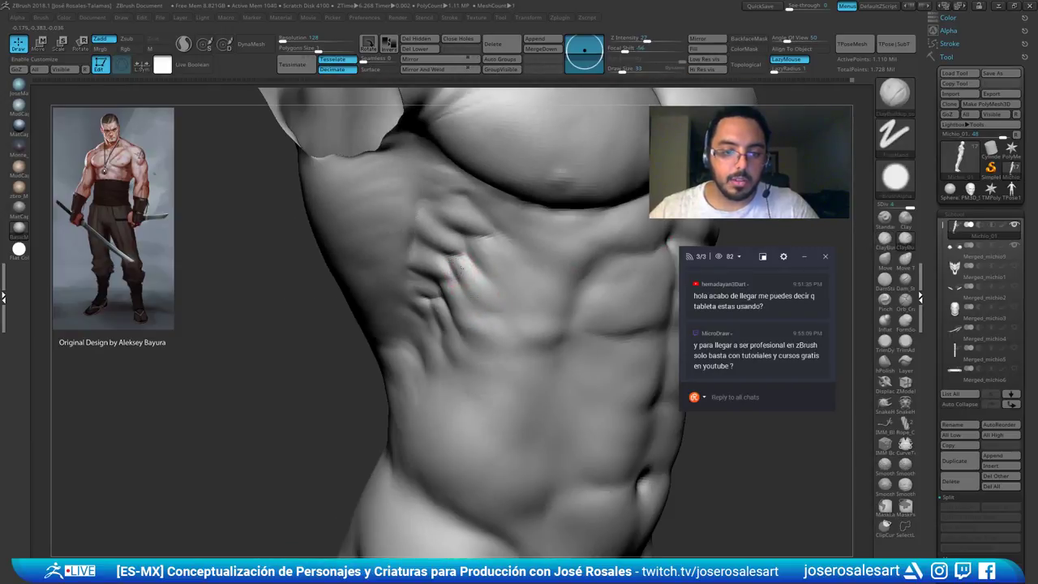
mouse_move(461, 266)
shift+mouse_down()
mouse_move(478, 293)
mouse_move(488, 264)
shift+mouse_up()
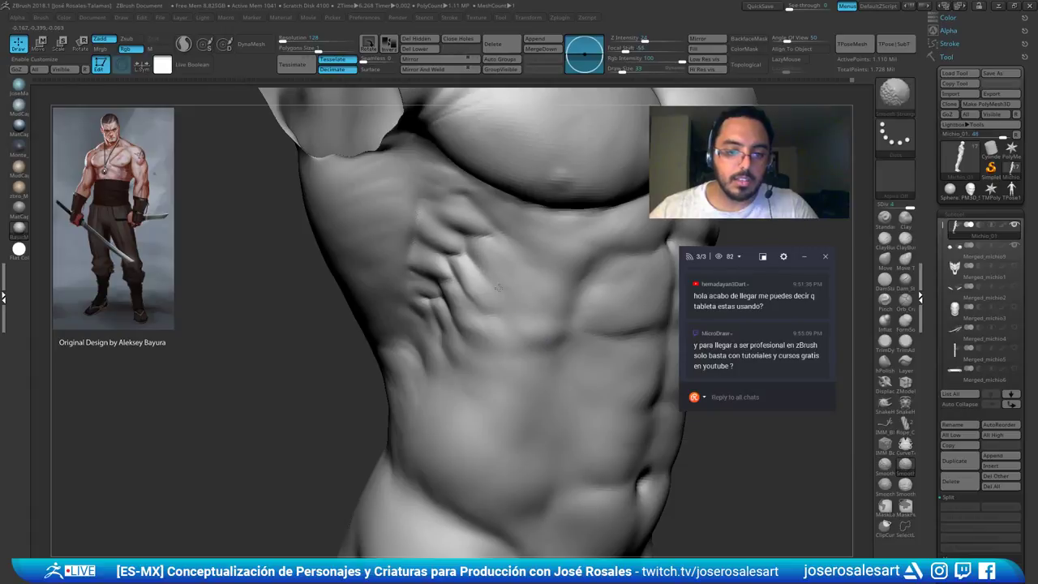
Smooth the side of the abdomen between the abdominal muscles and the side ribs
mouse_move(498, 287)
ctrl+right_down()
mouse_move(521, 279)
mouse_move(542, 314)
ctrl+right_up()
right_drag(562, 354, 537, 354)
shift+drag(541, 347, 546, 351)
alt+right_drag(545, 351, 450, 318)
right_drag(450, 318, 405, 316)
shift+drag(625, 295, 622, 279)
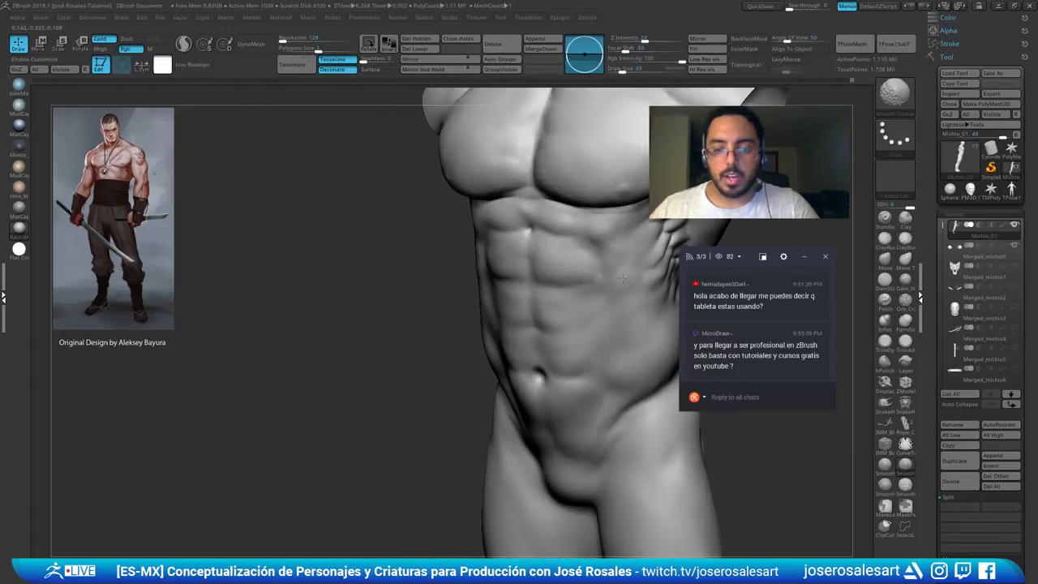
Smooth the abdomen between the abdominal muscles and the side ribs, matching both sides of the torso
right_drag(621, 279, 593, 271)
mouse_move(593, 271)
mouse_down()
mouse_move(597, 284)
mouse_move(595, 262)
mouse_up()
mouse_move(595, 262)
right_down()
mouse_move(570, 317)
mouse_move(582, 309)
right_up()
mouse_move(463, 271)
right_down()
mouse_move(531, 266)
mouse_move(506, 268)
mouse_move(569, 279)
mouse_move(551, 186)
right_up()
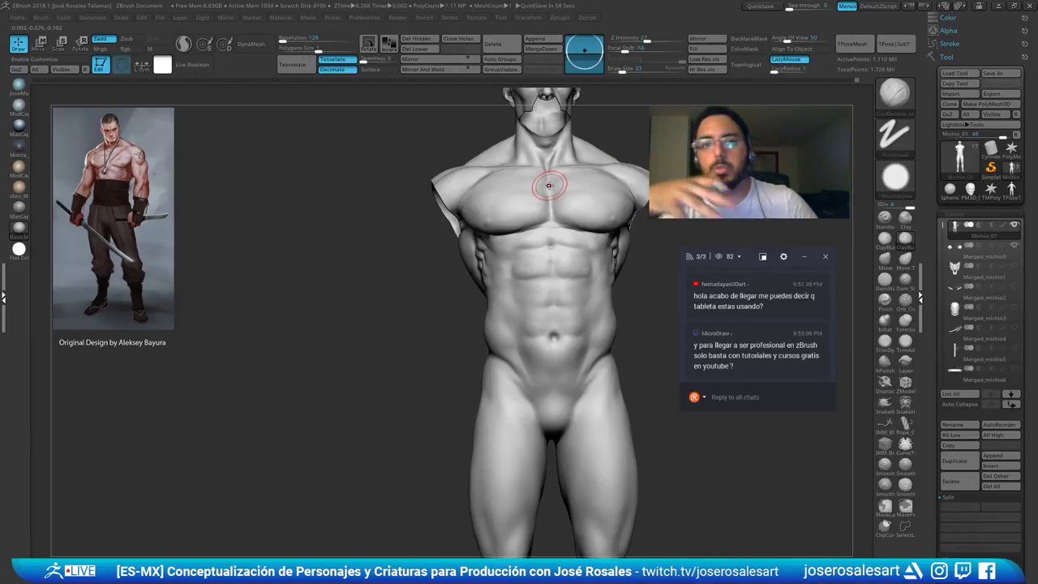
right_drag(500, 213, 530, 267)
shift+drag(519, 268, 493, 278)
ctrl+right_drag(504, 264, 514, 236)
Sharpen the creases along the side of the abdominal muscles with the Dam Standard brush
mouse_move(479, 356)
alt+right_down()
mouse_move(400, 310)
mouse_move(413, 341)
alt+right_up()
mouse_move(482, 306)
right_down()
mouse_move(456, 285)
mouse_move(461, 271)
mouse_move(455, 282)
right_up()
key(b)
key(d)
key(s)
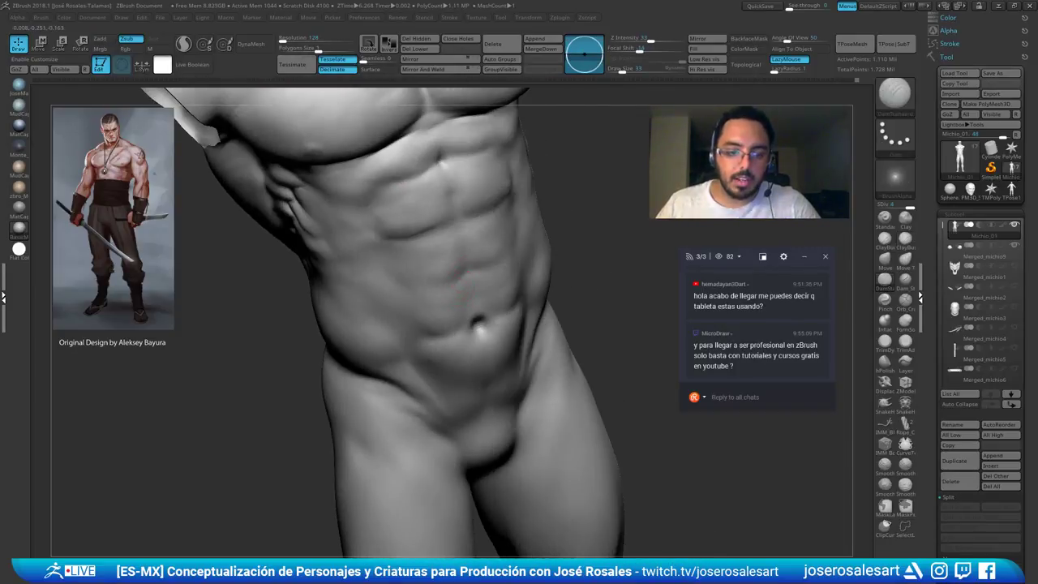
right_drag(390, 281, 482, 262)
drag(510, 254, 523, 240)
mouse_move(522, 258)
right_down()
mouse_move(527, 239)
mouse_move(468, 271)
mouse_move(449, 299)
right_up()
mouse_move(433, 265)
mouse_down()
mouse_move(479, 266)
mouse_move(446, 270)
mouse_up()
Show the waist wrap and trousers and examine the ribs and abdomen from several angles
right_drag(486, 267, 413, 263)
right_drag(517, 258, 573, 241)
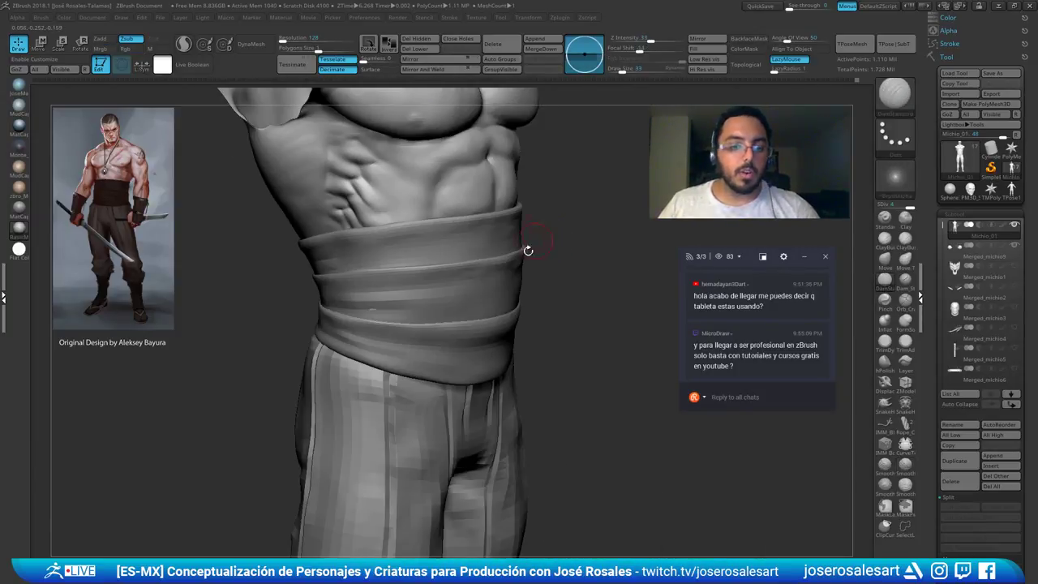
drag(530, 248, 478, 279)
alt+drag(584, 268, 535, 324)
drag(640, 275, 559, 202)
drag(559, 243, 454, 243)
alt+drag(559, 178, 592, 215)
Add clay to the upper abdomen above the waist wrap with Clay Buildup and smooth it on both sides
key(b)
key(c)
key(b)
drag(584, 345, 495, 357)
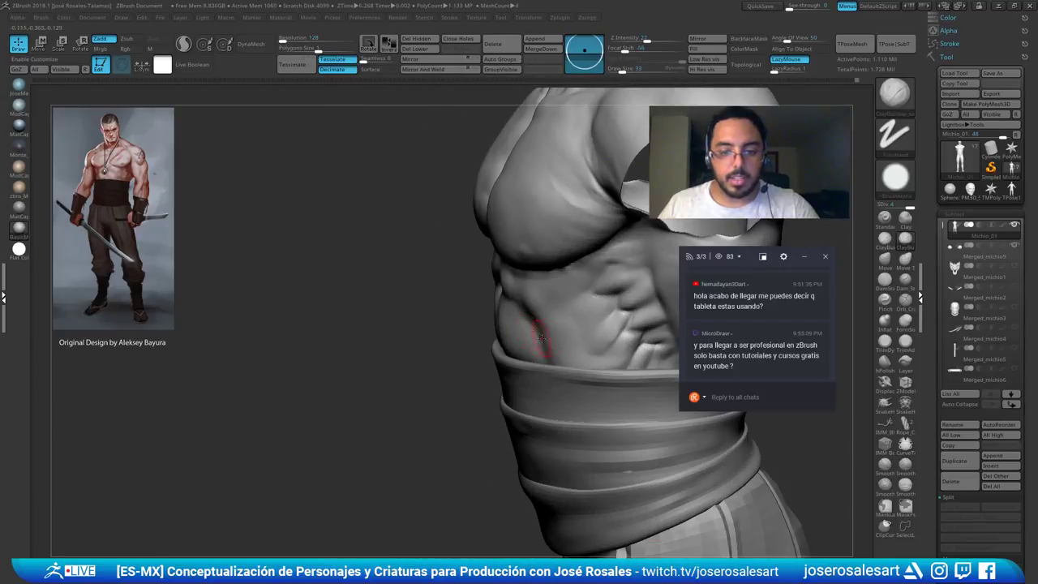
right_drag(541, 338, 568, 332)
drag(547, 329, 551, 336)
shift+right_drag(551, 335, 577, 333)
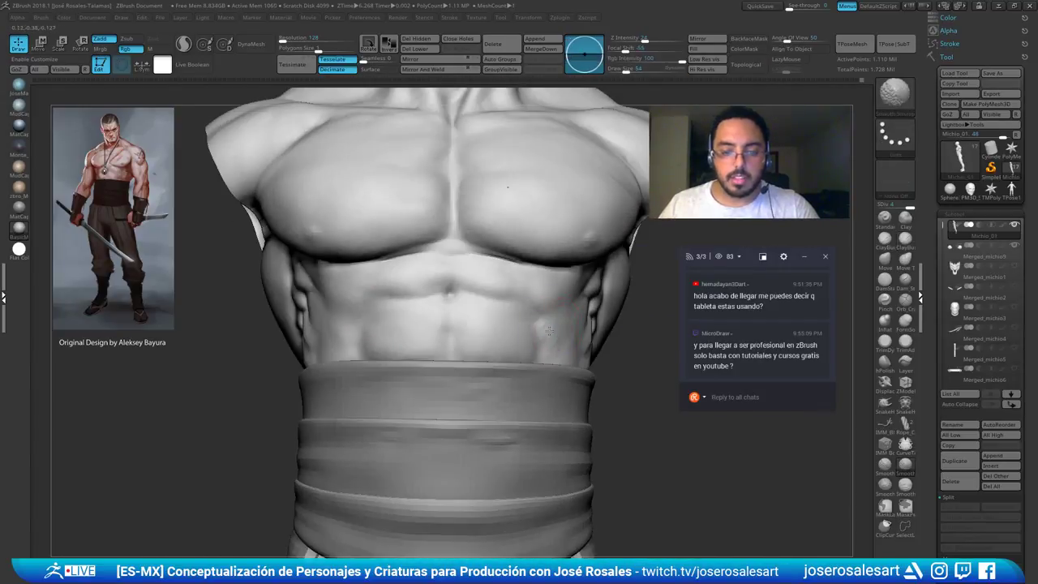
right_drag(406, 305, 446, 308)
mouse_move(338, 334)
mouse_down()
mouse_move(341, 349)
mouse_move(392, 314)
mouse_up()
shift+right_drag(401, 313, 365, 311)
ctrl+right_drag(365, 312, 454, 268)
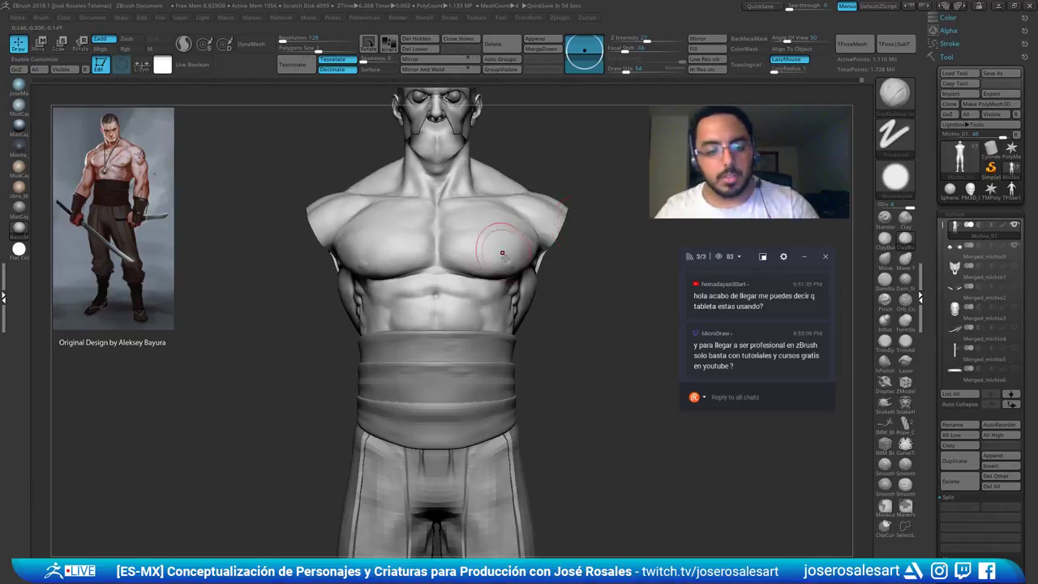
Unhide the arms and examine the whole upper body from the front and side
ctrl+right_drag(447, 296, 442, 376)
mouse_move(635, 329)
ctrl+right_down()
mouse_move(642, 319)
mouse_move(595, 287)
mouse_move(545, 393)
ctrl+right_up()
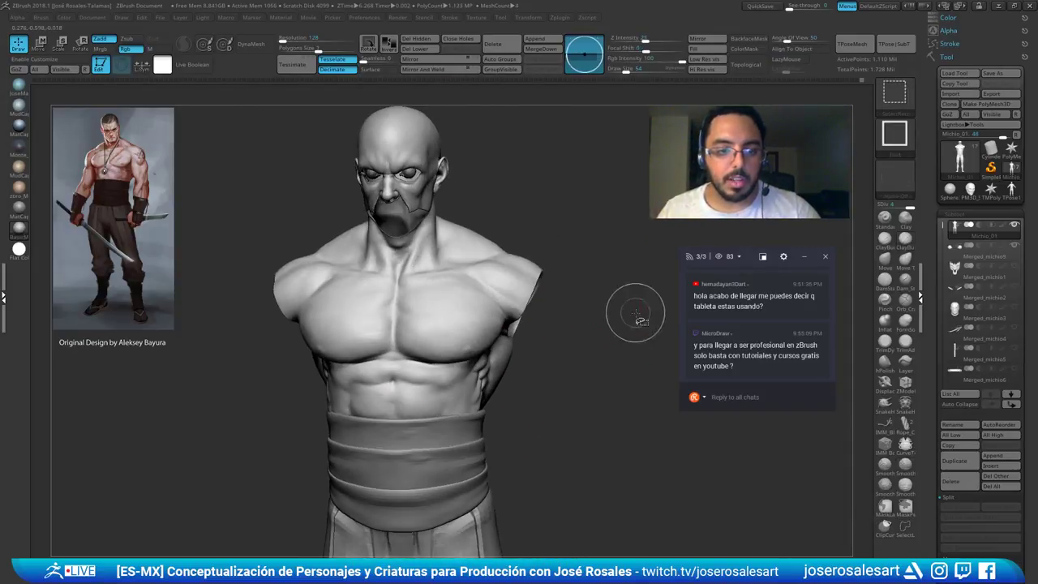
ctrl+shift+click(632, 308)
key(bracketleft)
key(bracketleft)
mouse_move(649, 280)
right_down()
mouse_move(548, 251)
mouse_move(536, 221)
right_up()
right_drag(536, 221, 506, 217)
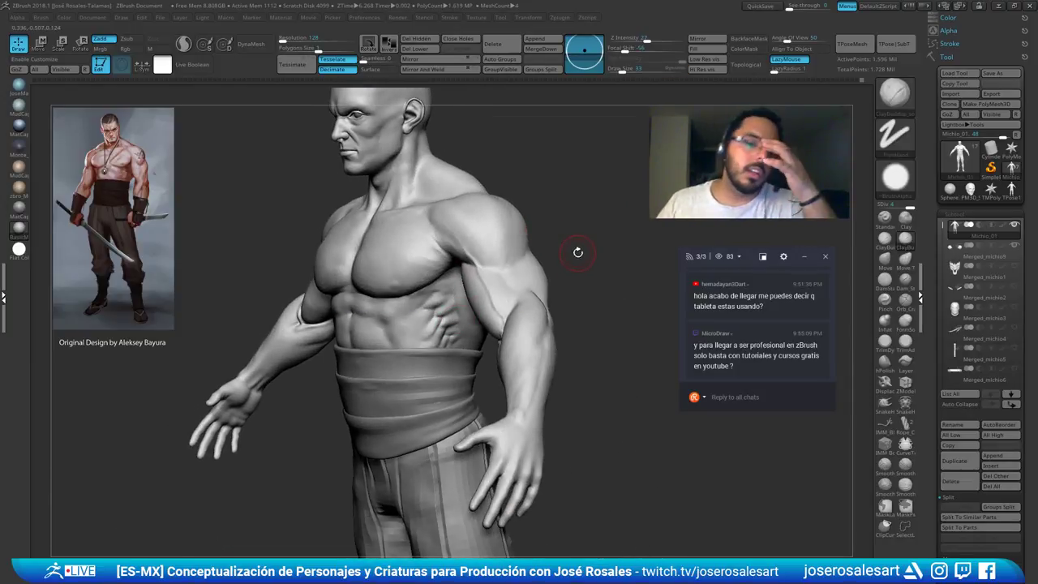
Hide the arms and clothing and rework the middle side ribs with Clay Buildup at draw size 54
key(shift+s)
mouse_move(491, 310)
ctrl+right_down()
mouse_move(481, 355)
mouse_move(457, 348)
ctrl+right_up()
ctrl+shift+click(514, 345)
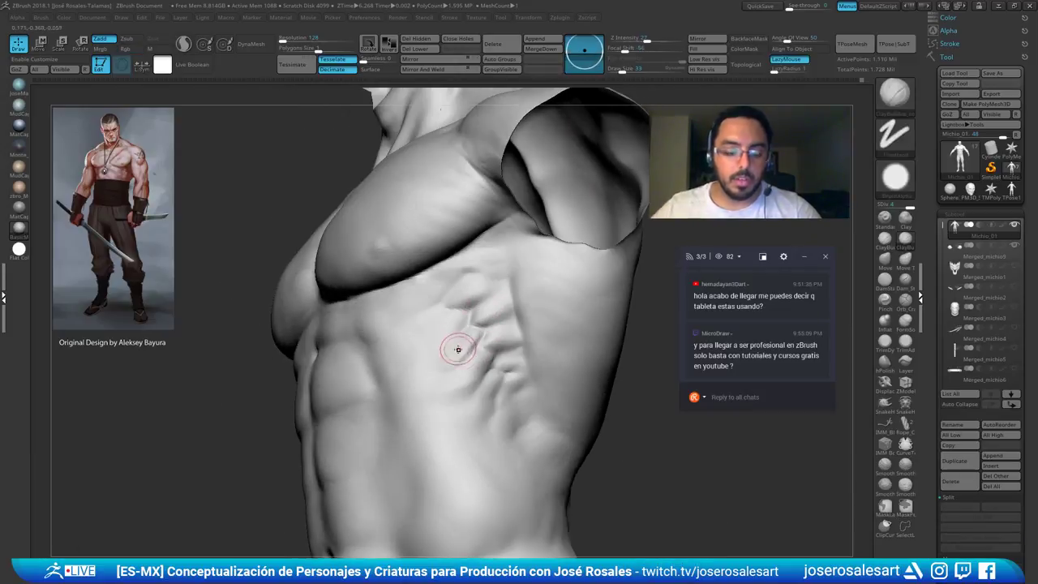
key(s)
drag(460, 347, 468, 347)
right_drag(468, 347, 482, 343)
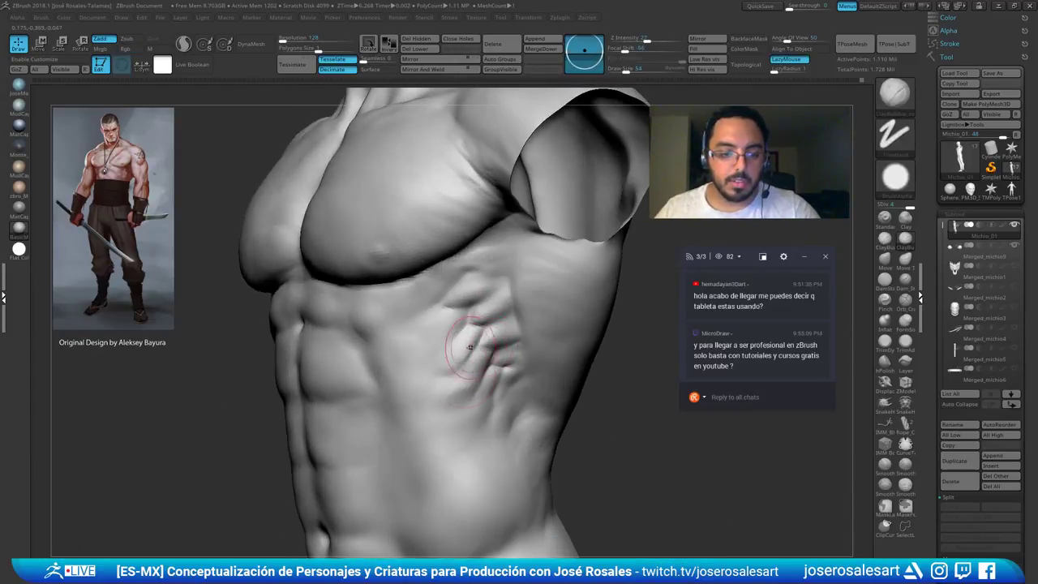
drag(458, 376, 504, 351)
mouse_move(500, 359)
right_down()
mouse_move(473, 322)
mouse_move(521, 329)
right_up()
drag(531, 293, 516, 352)
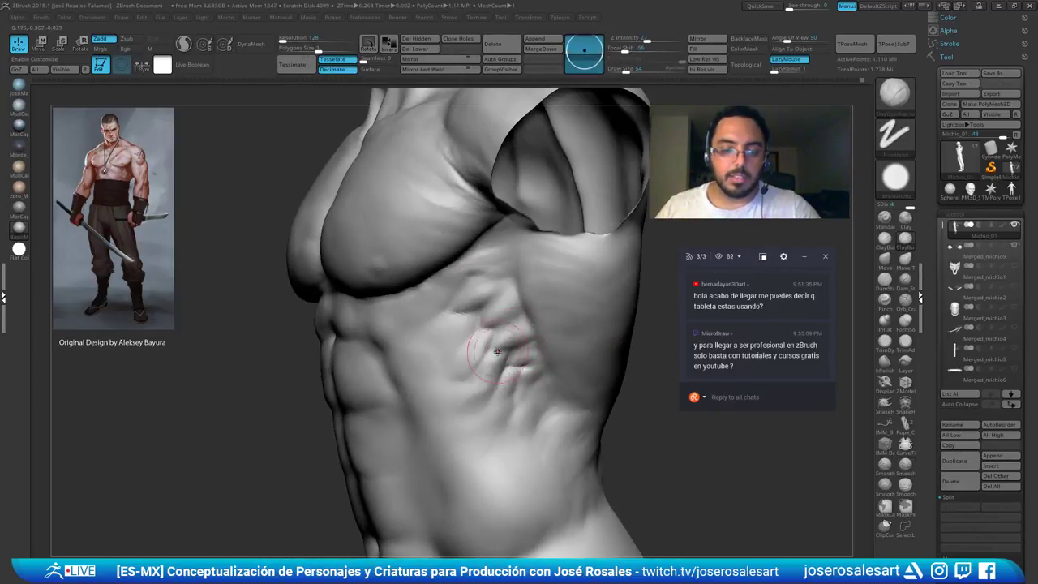
Smooth the side ribs and the surface around them on the opposite flank
mouse_move(505, 407)
right_down()
mouse_move(521, 375)
mouse_move(506, 361)
mouse_move(519, 375)
mouse_move(559, 362)
right_up()
ctrl+right_drag(630, 309, 620, 276)
right_drag(527, 324, 602, 333)
mouse_move(412, 345)
right_down()
mouse_move(470, 345)
mouse_move(409, 325)
right_up()
ctrl+right_drag(409, 325, 454, 347)
right_drag(362, 384, 320, 381)
shift+drag(378, 364, 378, 376)
mouse_move(421, 372)
right_down()
mouse_move(367, 366)
mouse_move(412, 382)
mouse_move(370, 284)
right_up()
mouse_move(370, 278)
shift+mouse_down()
mouse_move(350, 253)
mouse_move(361, 340)
shift+mouse_up()
shift+drag(364, 382, 385, 349)
Reduce the draw size to 42 and build up the inner ends of the upper side ribs
ctrl+right_drag(405, 318, 407, 346)
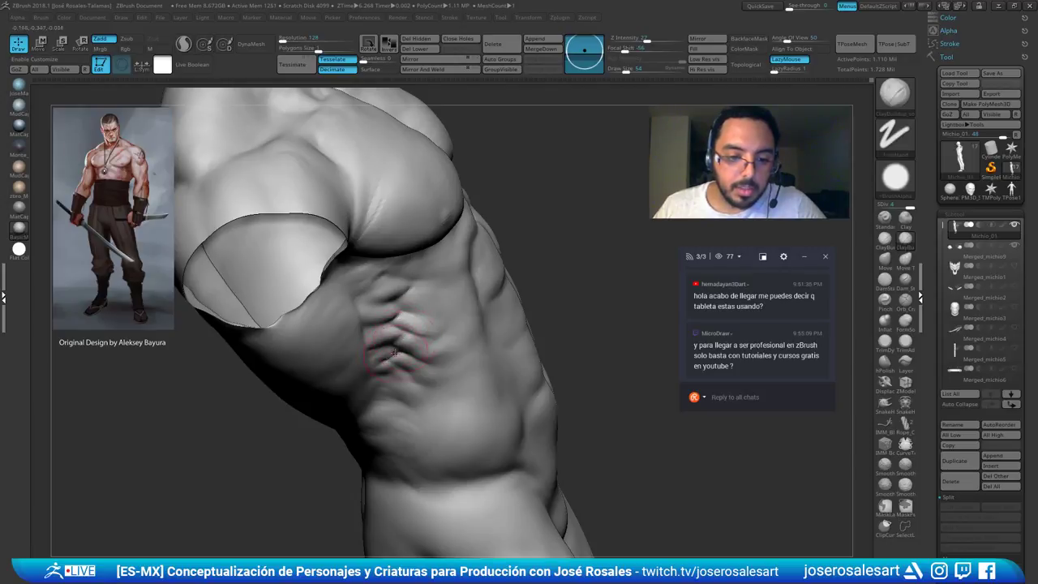
right_drag(424, 346, 383, 344)
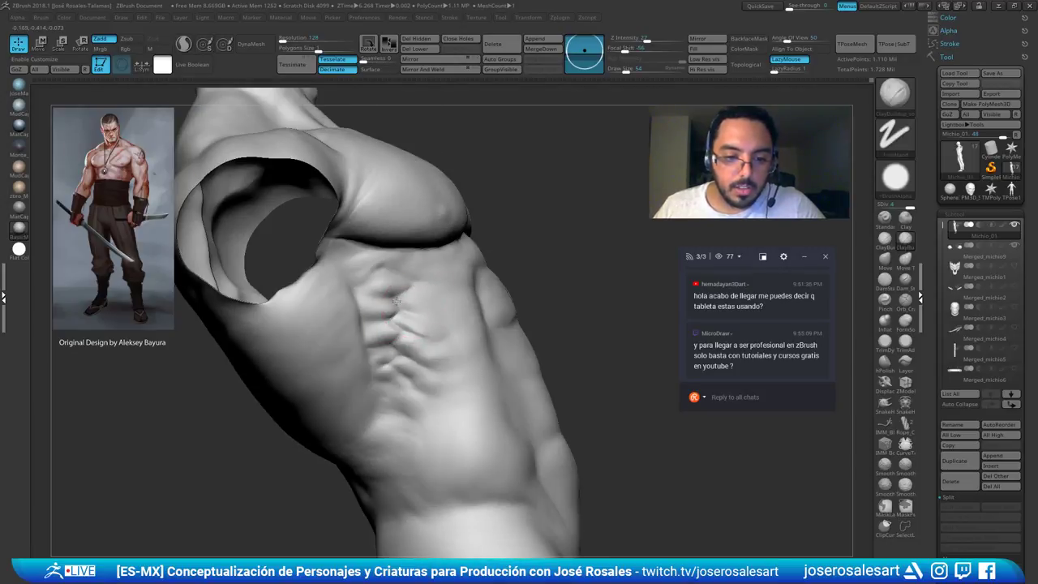
right_drag(510, 309, 465, 314)
key(bracketleft)
drag(400, 314, 405, 316)
mouse_move(422, 320)
right_down()
mouse_move(383, 322)
mouse_move(479, 321)
mouse_move(432, 329)
mouse_move(492, 334)
mouse_move(416, 322)
mouse_move(404, 284)
mouse_move(445, 313)
mouse_move(427, 364)
mouse_move(488, 357)
right_up()
mouse_move(510, 279)
ctrl+right_down()
mouse_move(533, 319)
mouse_move(496, 298)
ctrl+right_up()
Carve the grooves between the side ribs with the Dam Standard brush
key(b)
key(d)
key(s)
ctrl+right_drag(496, 298, 493, 315)
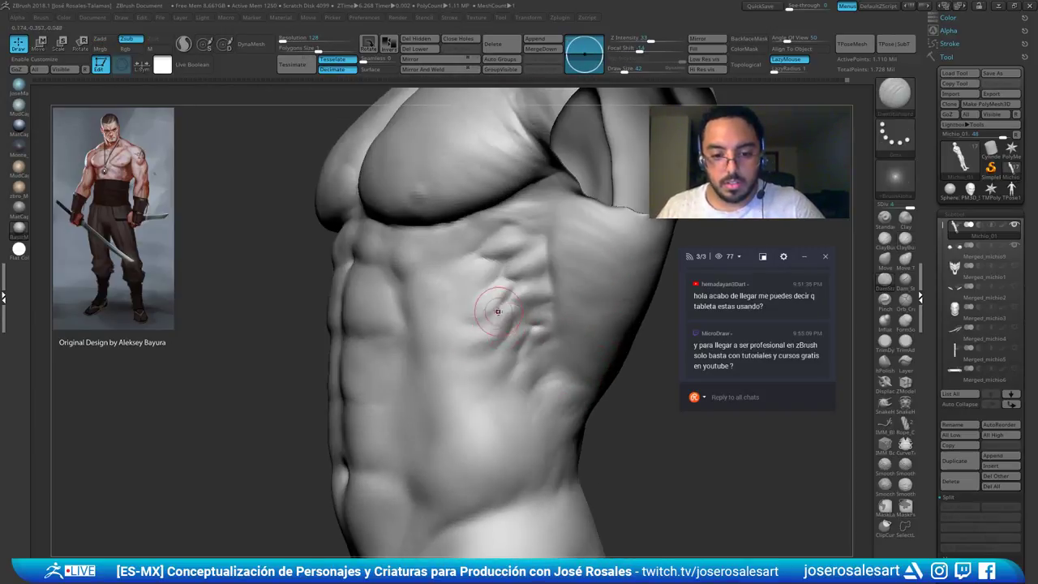
drag(475, 319, 462, 330)
mouse_move(461, 329)
right_down()
mouse_move(504, 321)
mouse_move(475, 295)
mouse_move(487, 288)
right_up()
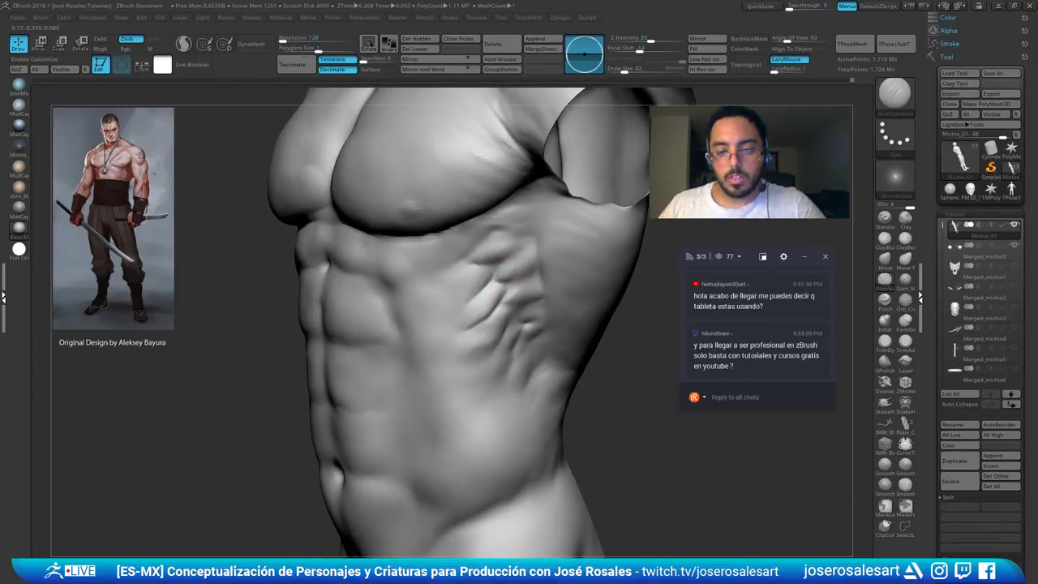
Lower the Smooth brush's Z Intensity to 11 and soften the side ribs
mouse_move(548, 272)
right_down()
mouse_move(493, 295)
mouse_move(398, 291)
mouse_move(458, 362)
mouse_move(496, 312)
mouse_move(435, 304)
mouse_move(627, 285)
right_up()
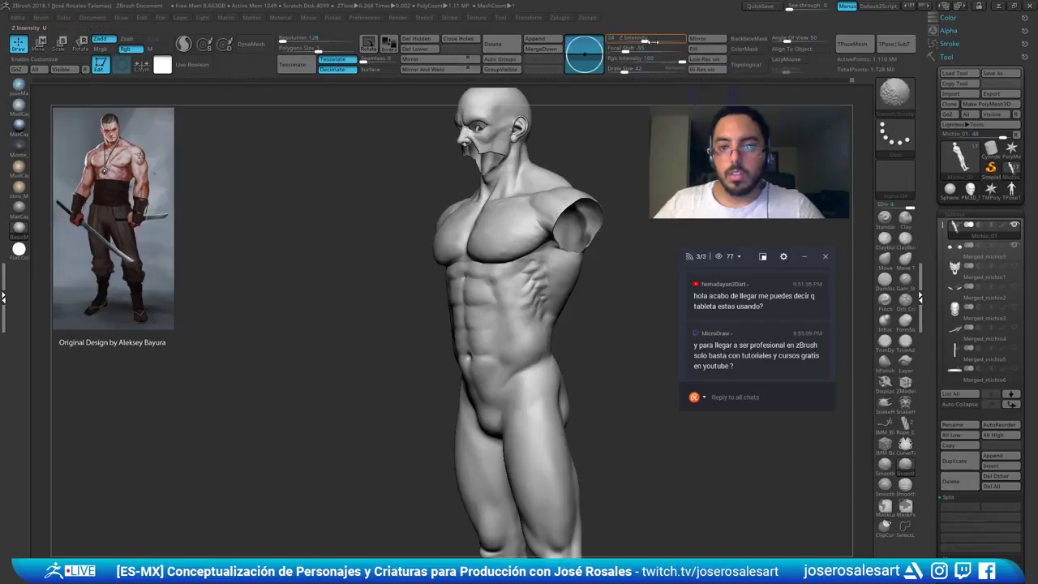
ctrl+right_drag(613, 146, 566, 327)
right_click(566, 327)
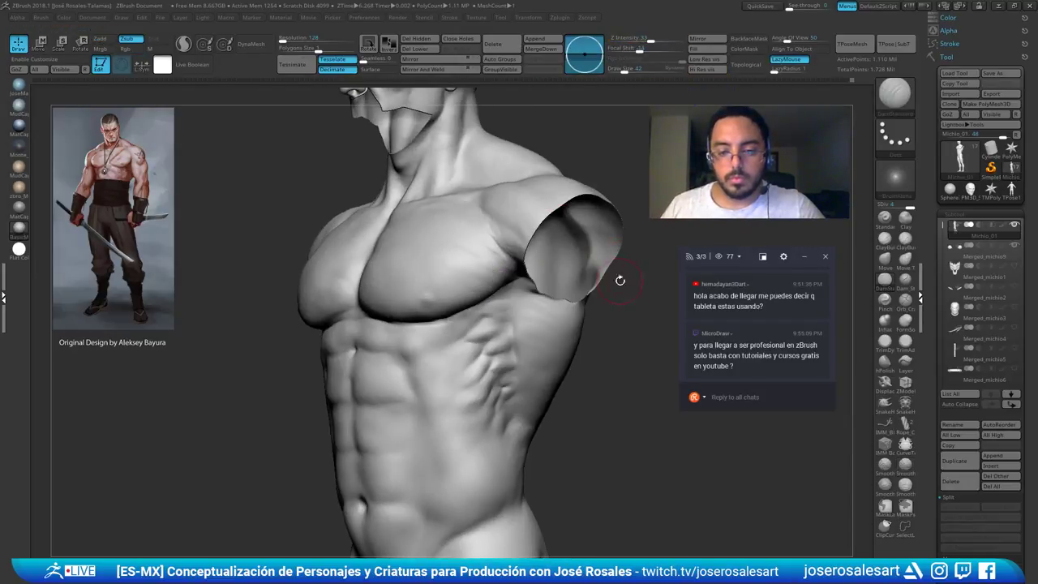
key(shift)
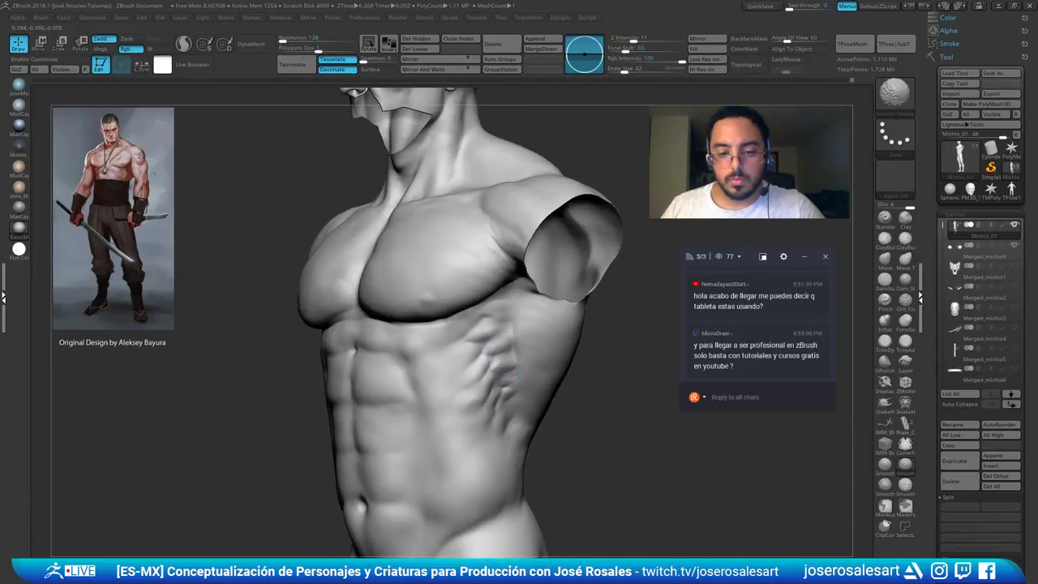
ctrl+right_drag(538, 317, 514, 346)
key(shift)
Unhide the arms and head and lightly smooth the upper side ribs
ctrl+right_drag(525, 382, 559, 325)
mouse_move(559, 324)
right_down()
mouse_move(604, 315)
mouse_move(535, 269)
right_up()
ctrl+shift+click(604, 314)
mouse_move(535, 269)
right_down()
mouse_move(626, 304)
mouse_move(509, 294)
right_up()
ctrl+right_drag(509, 294, 498, 317)
shift+drag(498, 316, 493, 308)
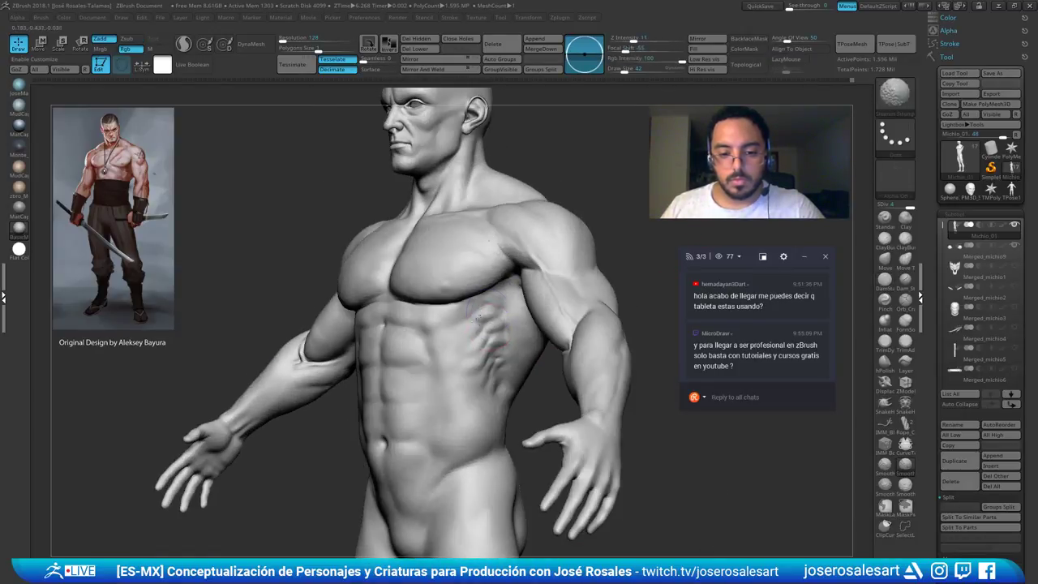
Build up the uppermost side rib beneath the chest muscle with Clay Buildup
key(b)
key(c)
key(b)
ctrl+right_drag(488, 301, 513, 312)
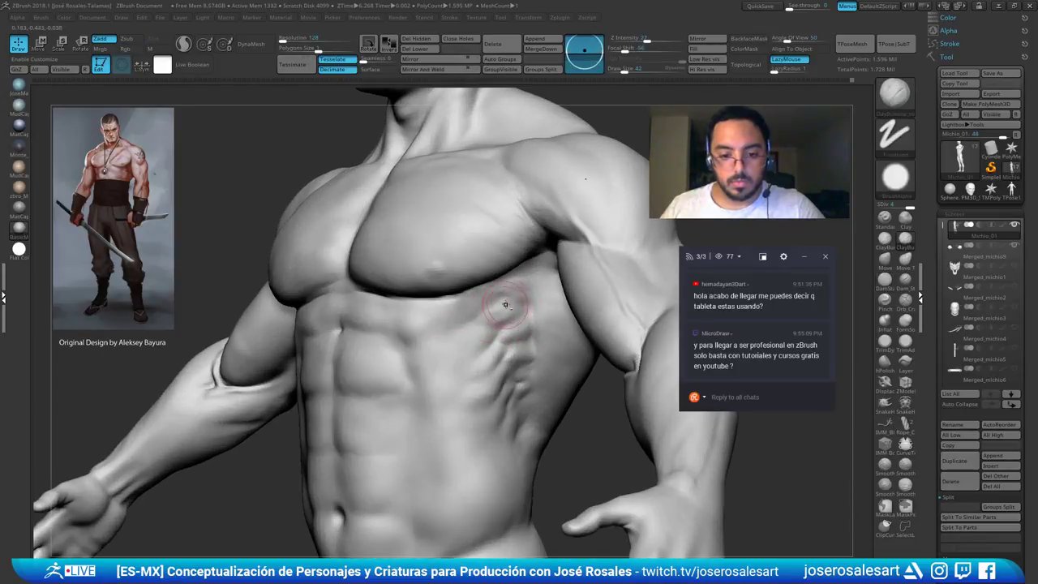
mouse_move(497, 325)
right_down()
mouse_move(517, 316)
mouse_move(501, 341)
mouse_move(534, 307)
mouse_move(535, 278)
right_up()
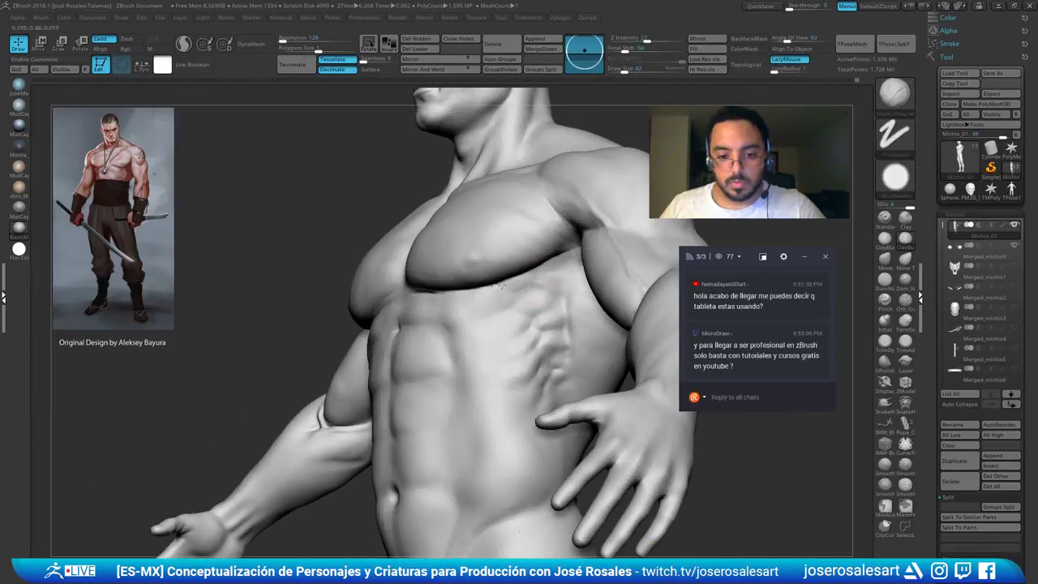
mouse_move(502, 284)
right_down()
mouse_move(489, 296)
mouse_move(379, 303)
right_up()
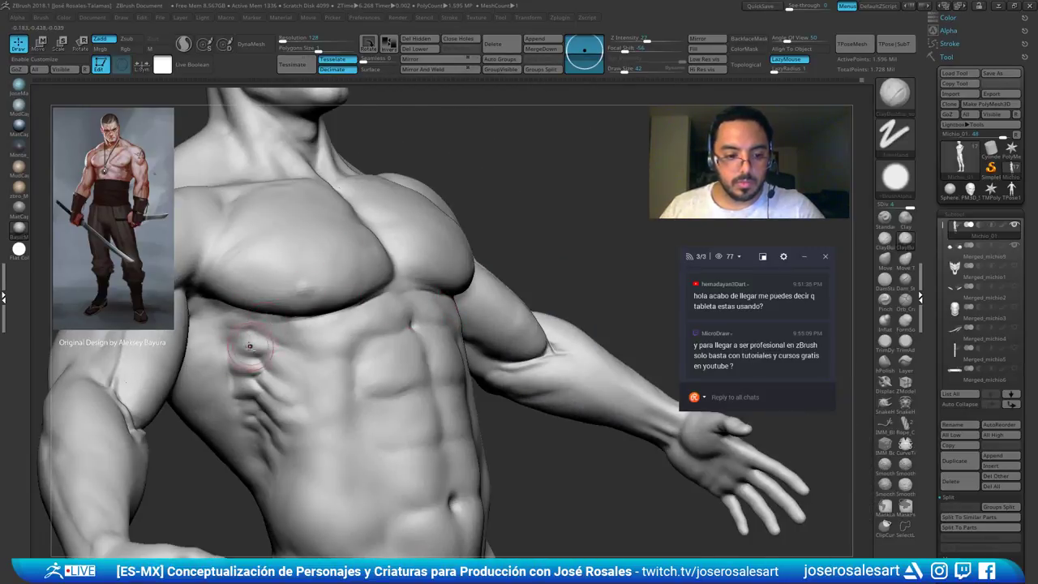
right_drag(260, 349, 308, 347)
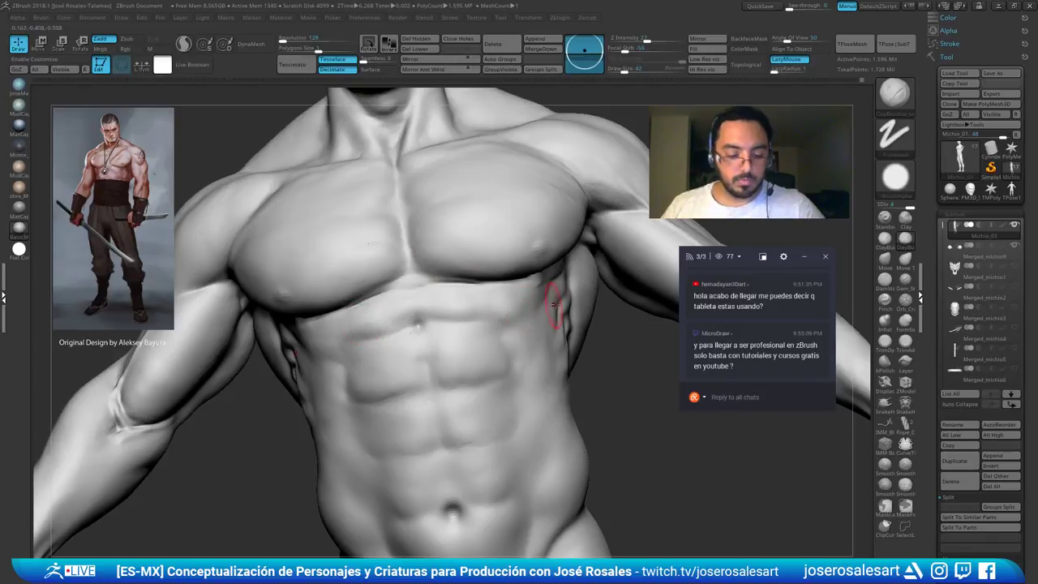
Blend the uppermost ribs into the torso below the chest, refining them from both sides
right_drag(541, 306, 483, 301)
right_drag(289, 321, 357, 319)
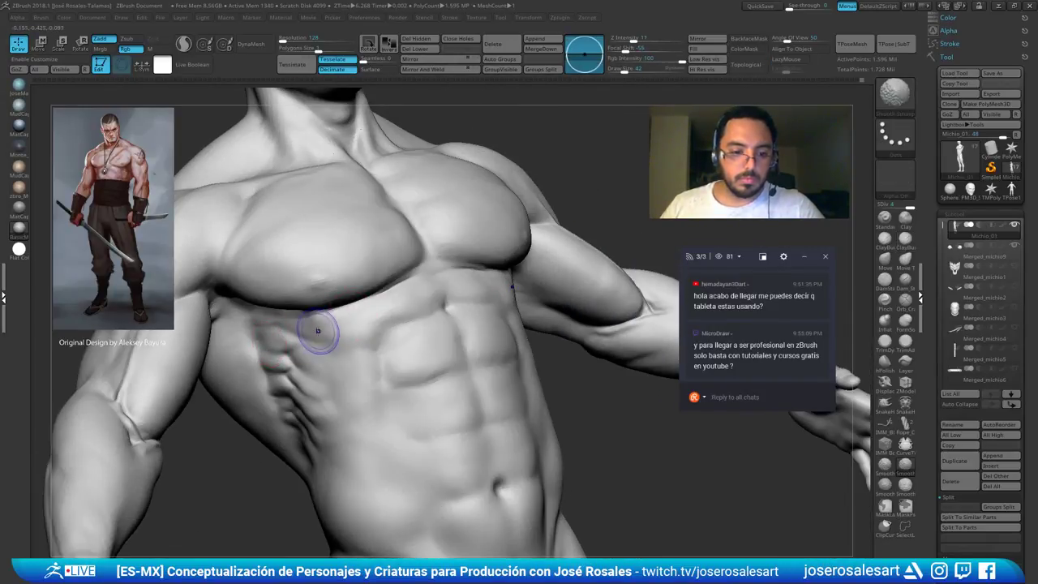
mouse_move(296, 371)
ctrl+right_down()
mouse_move(283, 359)
mouse_move(320, 344)
ctrl+right_up()
ctrl+right_drag(320, 345, 362, 257)
mouse_move(479, 334)
right_down()
mouse_move(517, 338)
mouse_move(463, 331)
mouse_move(478, 356)
mouse_move(466, 340)
right_up()
drag(496, 311, 503, 315)
mouse_move(453, 318)
ctrl+right_down()
mouse_move(437, 331)
mouse_move(566, 359)
mouse_move(511, 357)
ctrl+right_up()
right_drag(511, 356, 538, 372)
Show the waist wrap and trousers and examine the chest, ribs and arms together
ctrl+shift+click(669, 287)
right_drag(669, 287, 620, 297)
mouse_move(621, 297)
right_down()
mouse_move(586, 298)
mouse_move(597, 284)
mouse_move(588, 355)
mouse_move(612, 341)
mouse_move(553, 314)
mouse_move(604, 286)
right_up()
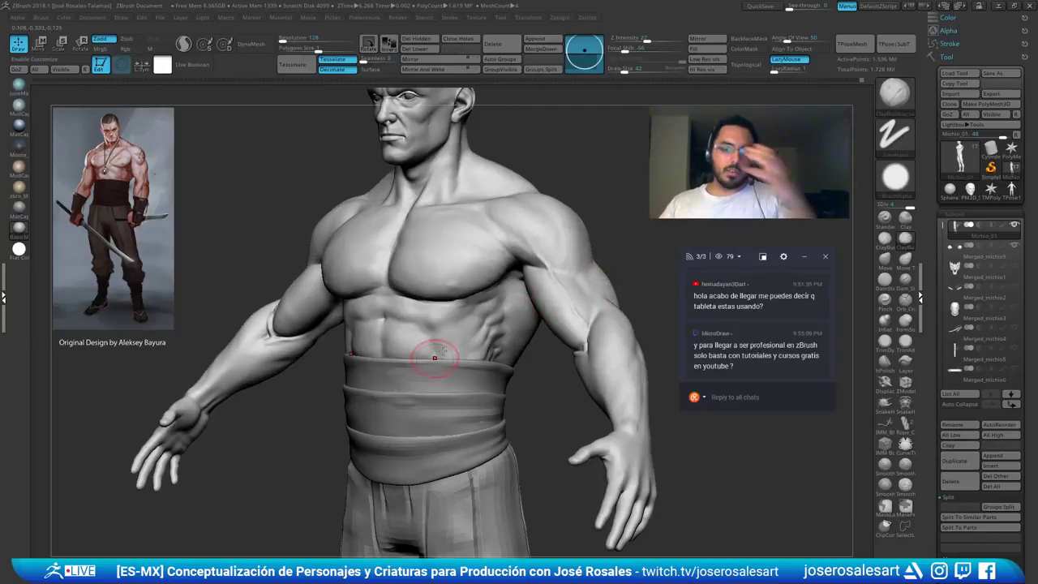
right_drag(472, 271, 405, 280)
drag(484, 324, 540, 300)
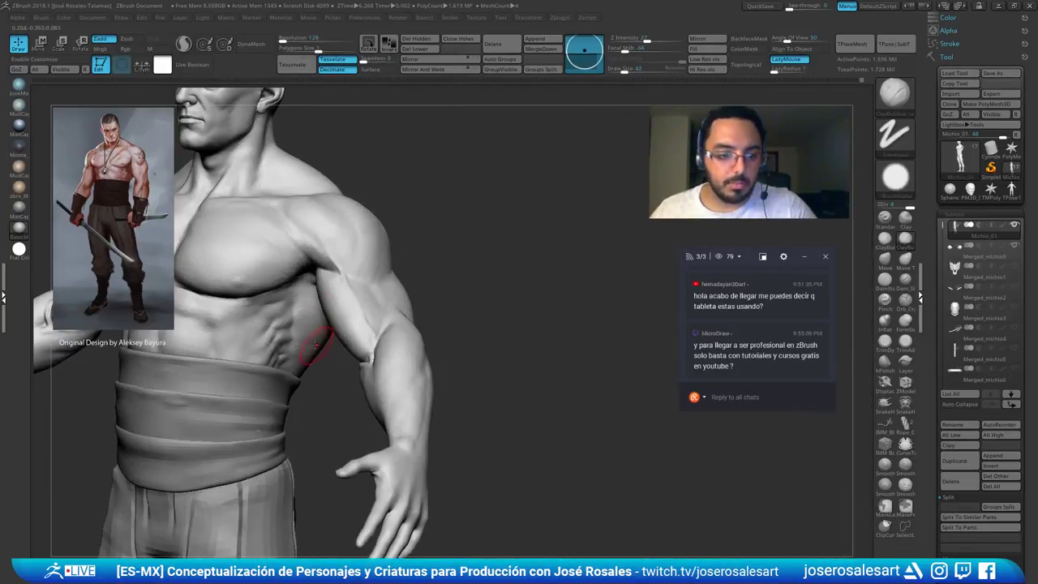
alt+right_drag(319, 351, 371, 346)
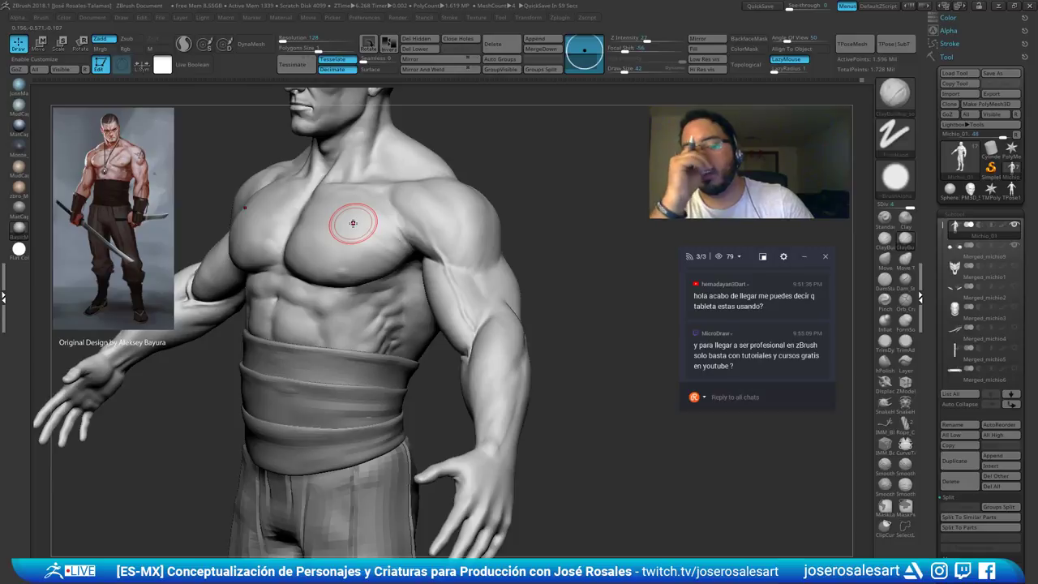
Frame the face and adjust the area around the eyes with the Move brush and smoothing
mouse_move(352, 223)
right_down()
mouse_move(371, 213)
mouse_move(404, 134)
right_up()
mouse_move(403, 134)
alt+right_down()
mouse_move(420, 181)
mouse_move(467, 215)
mouse_move(454, 109)
mouse_move(461, 173)
mouse_move(503, 167)
alt+right_up()
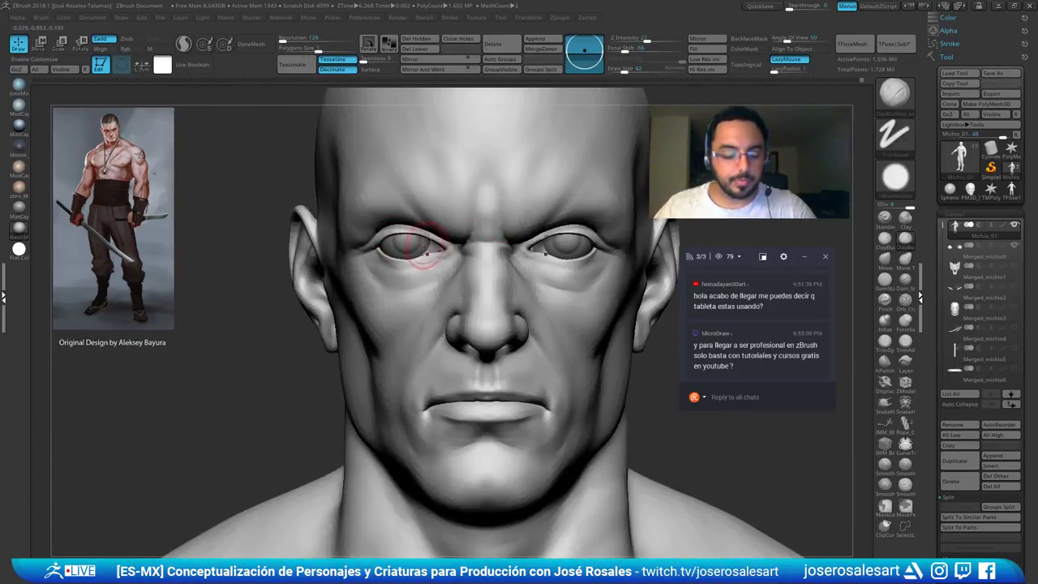
key(b)
key(m)
key(v)
shift+drag(419, 263, 430, 261)
ctrl+right_drag(387, 233, 381, 241)
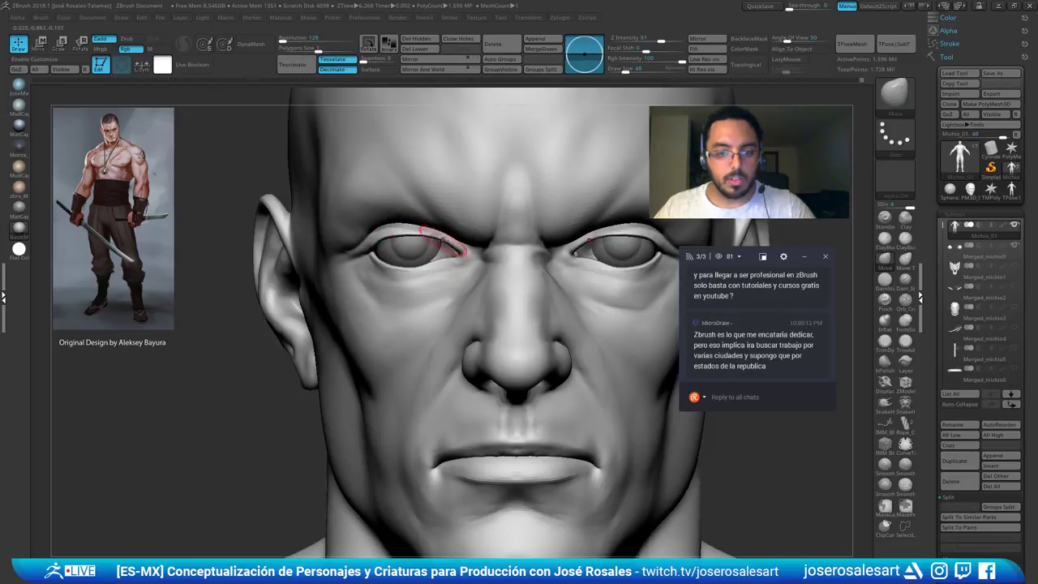
Set the draw size to 65 and hide the eyelids, keeping the rest of the head visible
key(s)
click(417, 241)
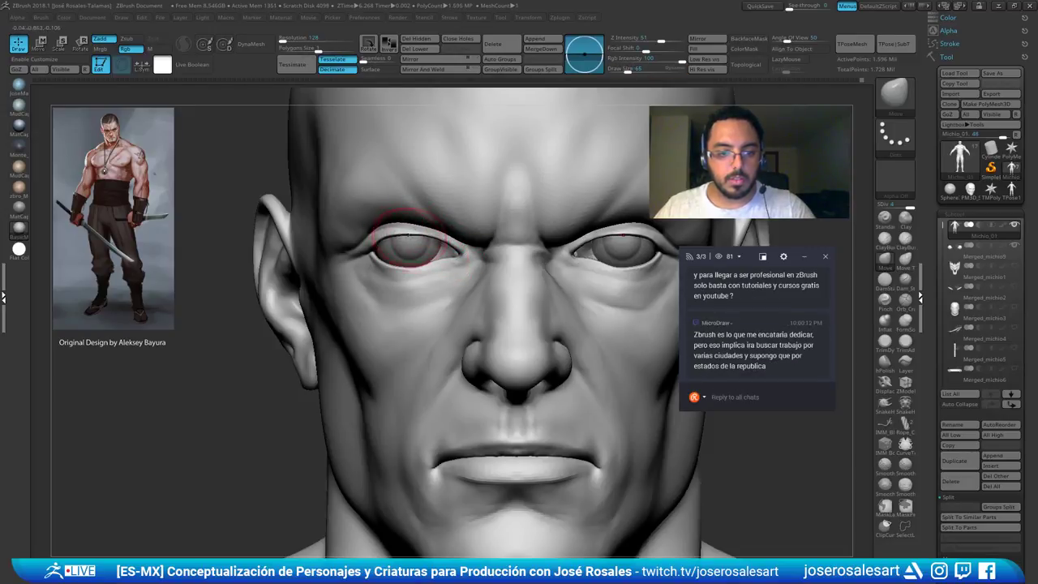
key(p)
ctrl+shift+click(386, 234)
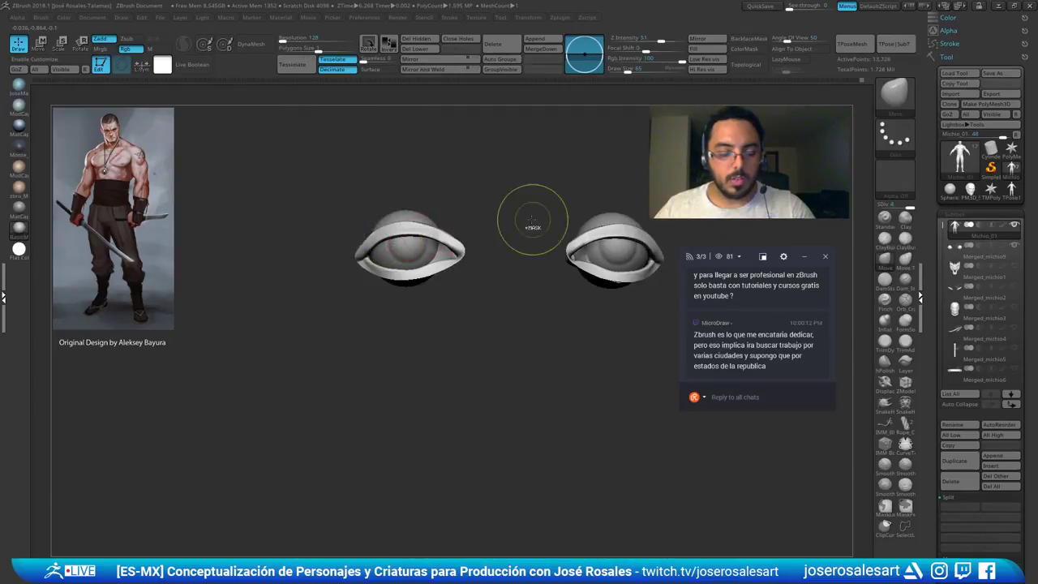
ctrl+shift+drag(531, 220, 514, 230)
mouse_move(394, 215)
right_down()
mouse_move(402, 182)
mouse_move(391, 229)
right_up()
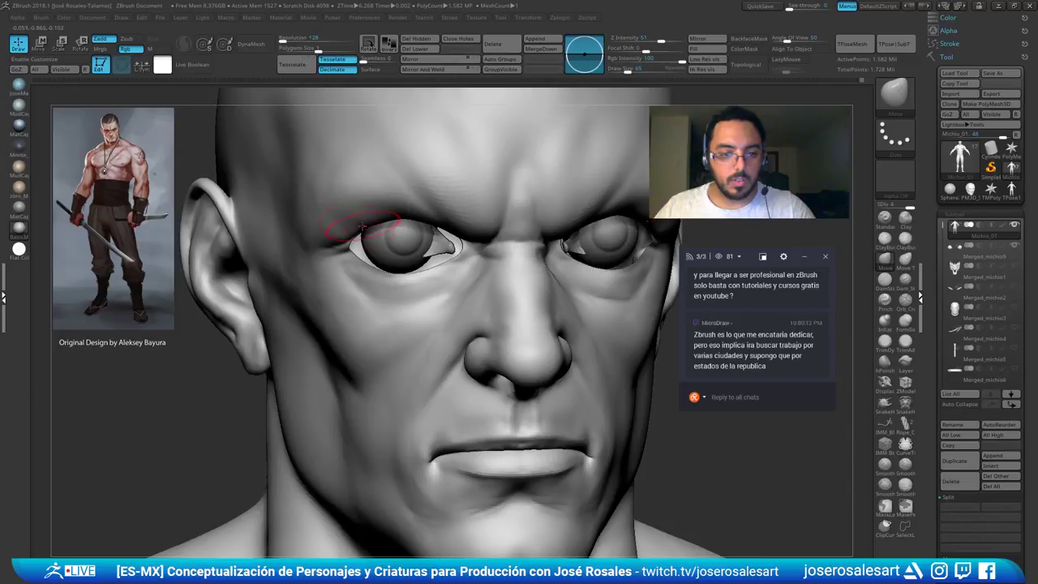
Build up the outer end of the brow and the outer eye corner with ClayBuildup, smoothing the transition toward the temple
key(b)
key(c)
key(b)
mouse_move(564, 218)
right_down()
mouse_move(500, 224)
mouse_move(489, 245)
mouse_move(473, 215)
right_up()
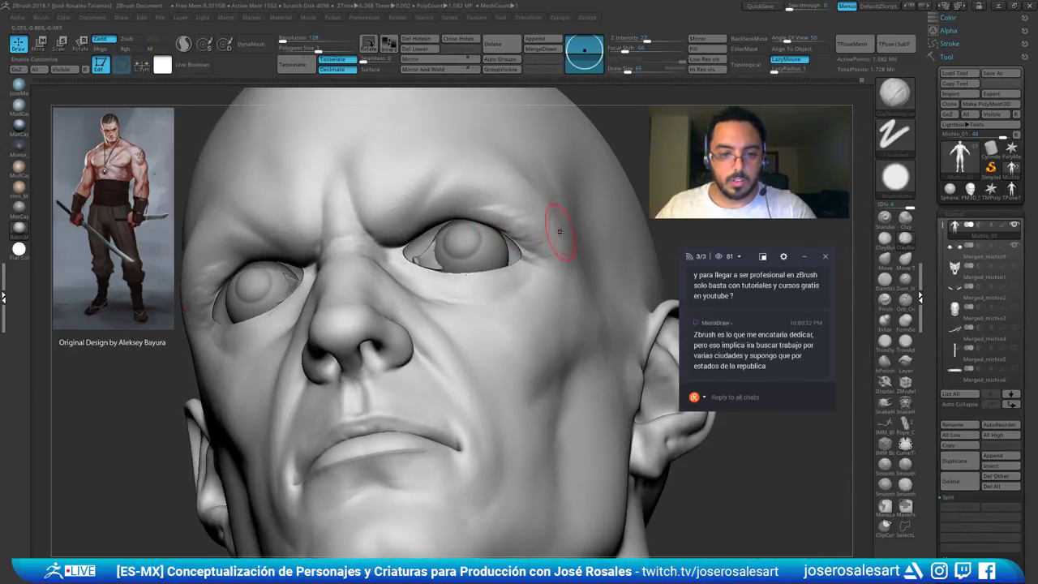
mouse_move(544, 201)
right_down()
mouse_move(523, 218)
mouse_move(548, 199)
right_up()
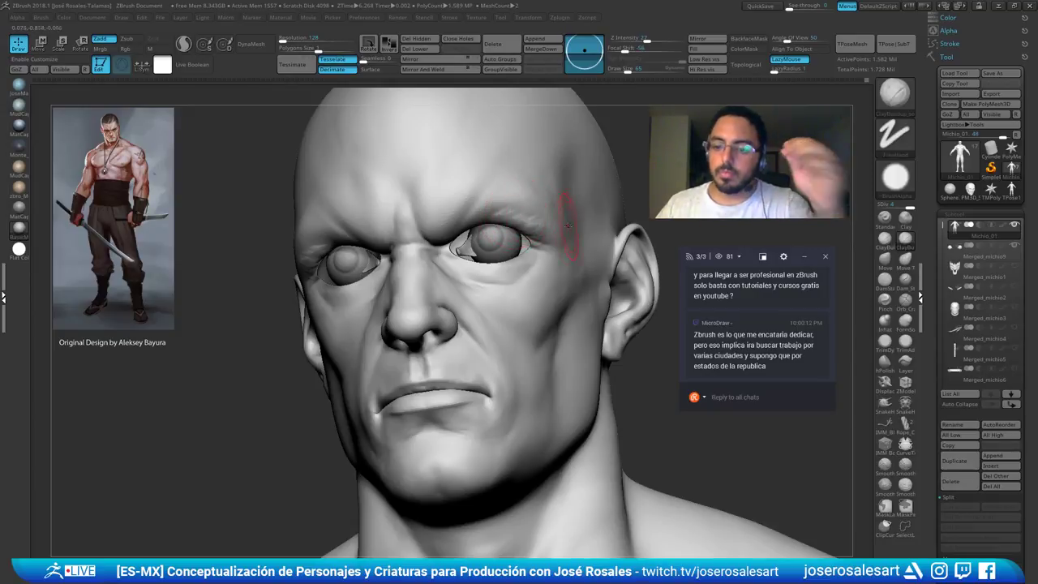
mouse_move(565, 220)
ctrl+right_down()
mouse_move(559, 240)
mouse_move(511, 199)
ctrl+right_up()
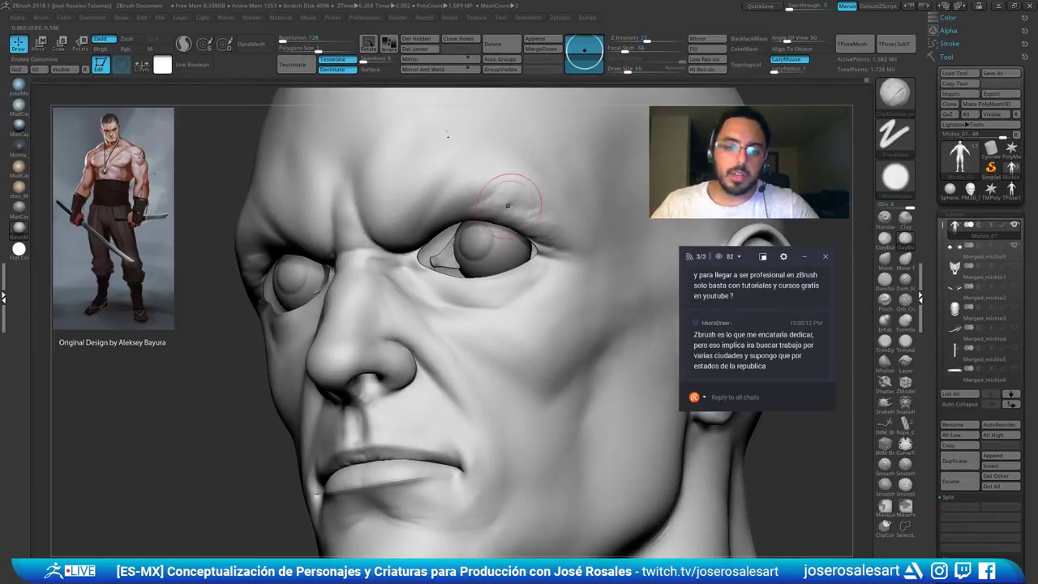
drag(540, 230, 575, 236)
right_drag(576, 233, 562, 227)
drag(559, 225, 582, 240)
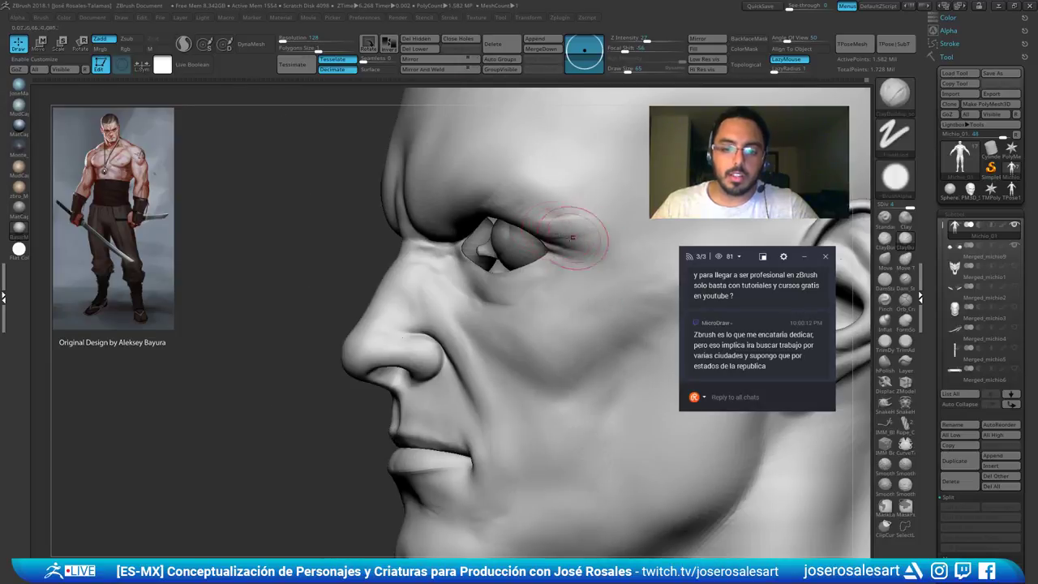
right_drag(568, 235, 584, 223)
shift+drag(563, 217, 553, 216)
mouse_move(558, 221)
right_down()
mouse_move(533, 212)
mouse_move(565, 231)
mouse_move(527, 224)
mouse_move(556, 233)
right_up()
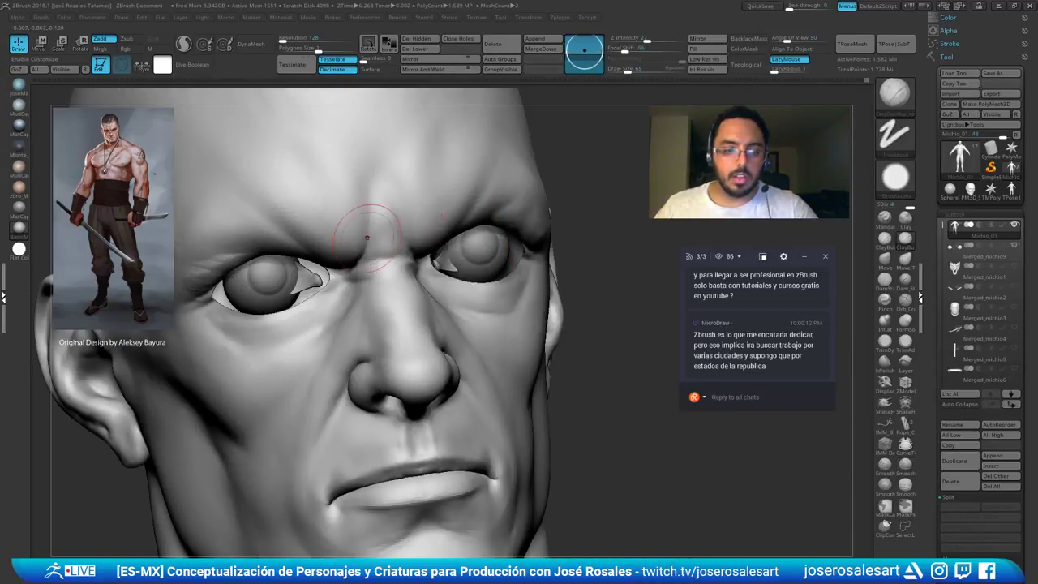
Check the brow from several angles, show the eyelids again and frame the eyes from the front
right_drag(389, 215, 455, 221)
mouse_move(316, 264)
right_down()
mouse_move(238, 249)
mouse_move(276, 261)
right_up()
right_drag(196, 287, 227, 291)
right_drag(421, 258, 482, 261)
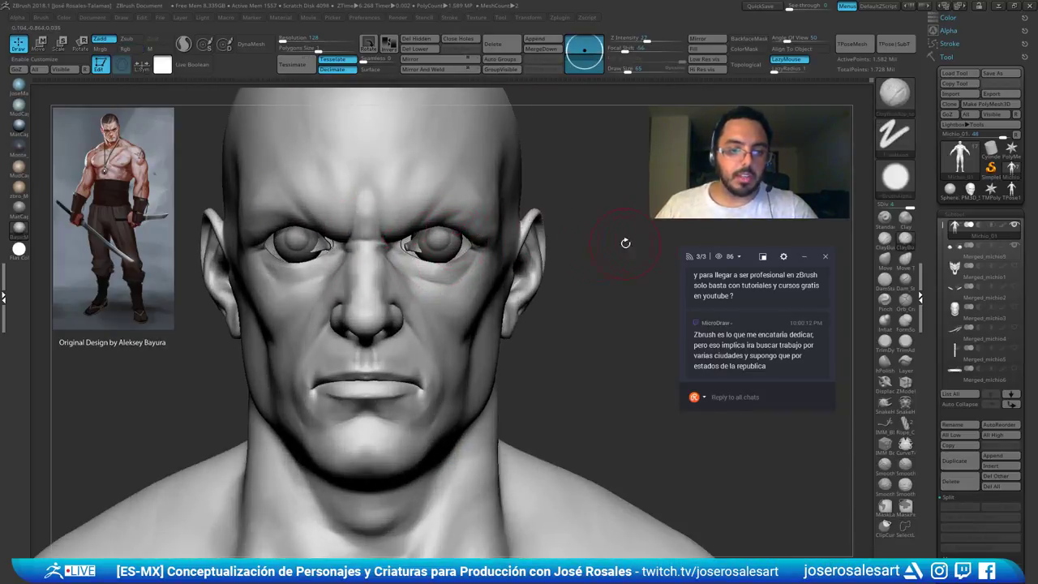
ctrl+shift+click(632, 246)
ctrl+right_drag(527, 180, 506, 267)
alt+right_drag(434, 264, 442, 299)
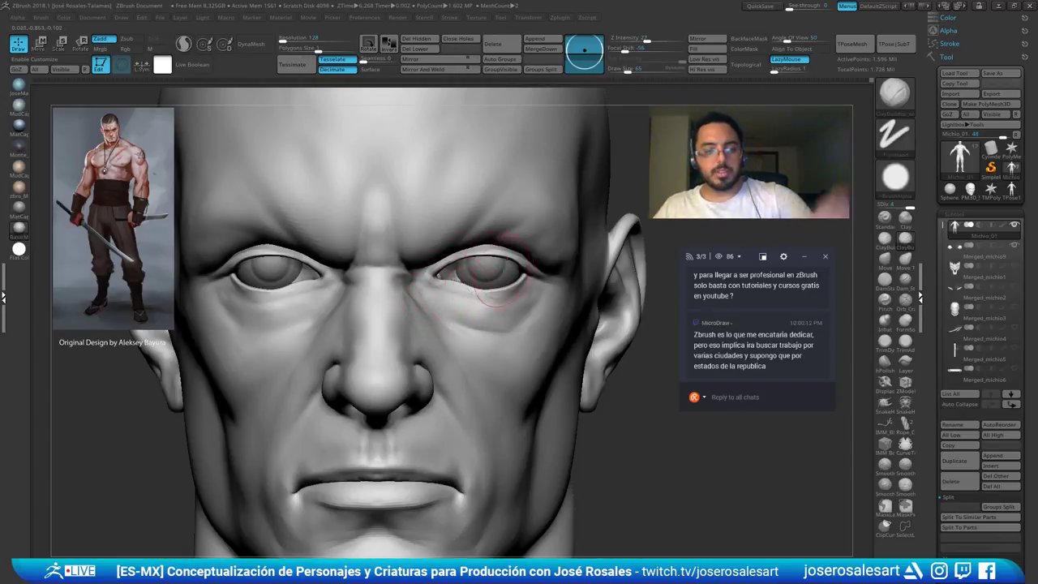
Carve a vertical frown crease between the eyebrows with Dam Standard at draw size 51 and smooth it at the nose bridge
key(s)
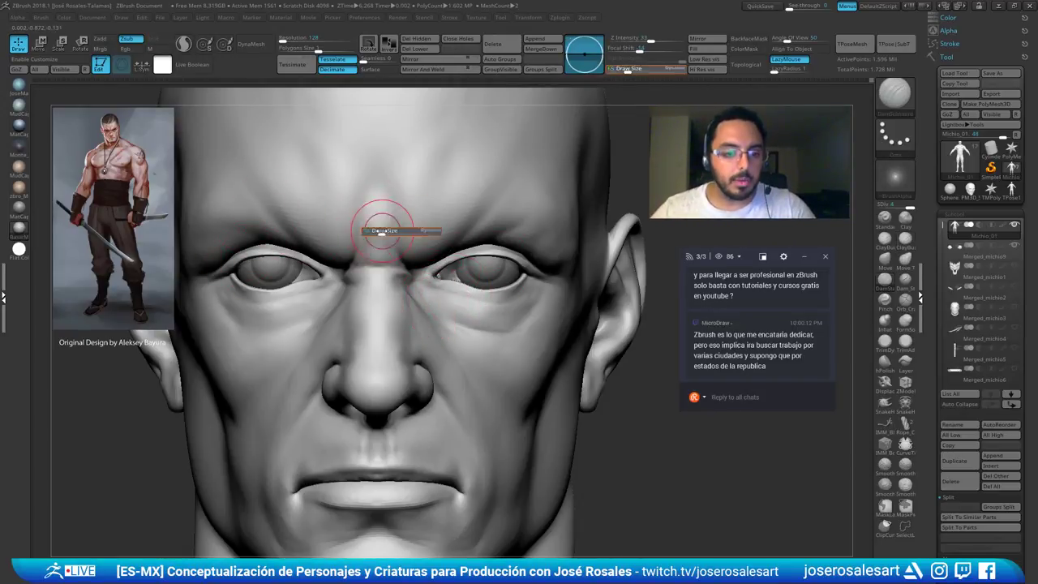
click(379, 229)
right_drag(335, 163, 352, 121)
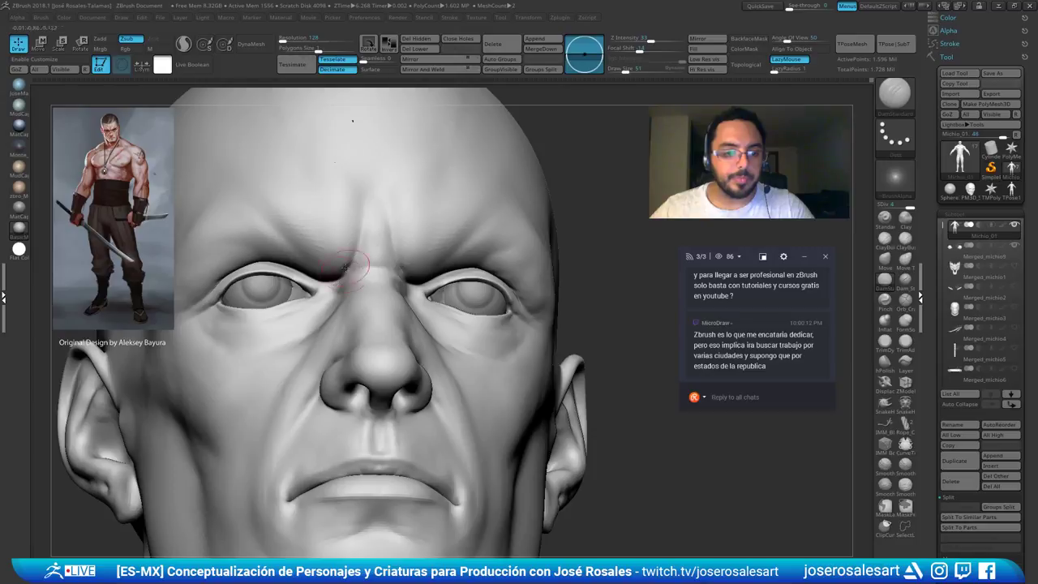
drag(358, 229, 358, 172)
mouse_move(356, 235)
right_down()
mouse_move(359, 268)
mouse_move(370, 273)
mouse_move(377, 252)
mouse_move(343, 261)
mouse_move(358, 253)
right_up()
key(b)
key(c)
key(b)
shift+drag(360, 260, 374, 261)
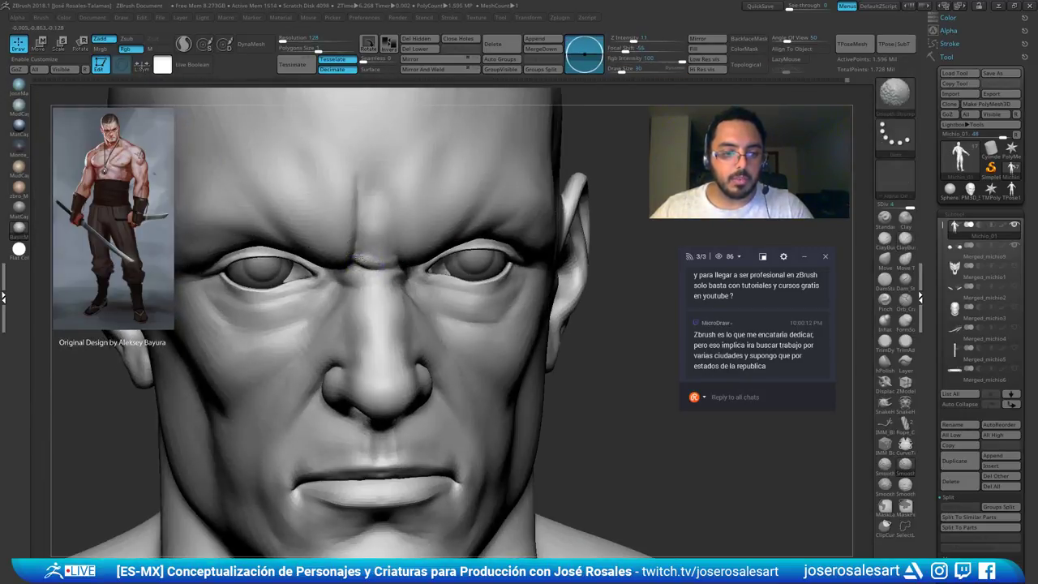
Build up the inner brow beside the frown crease with ClayBuildup at draw size 45 and refine the crease edge
mouse_move(396, 258)
right_down()
mouse_move(408, 247)
mouse_move(397, 254)
mouse_move(343, 134)
mouse_move(395, 188)
right_up()
key(])
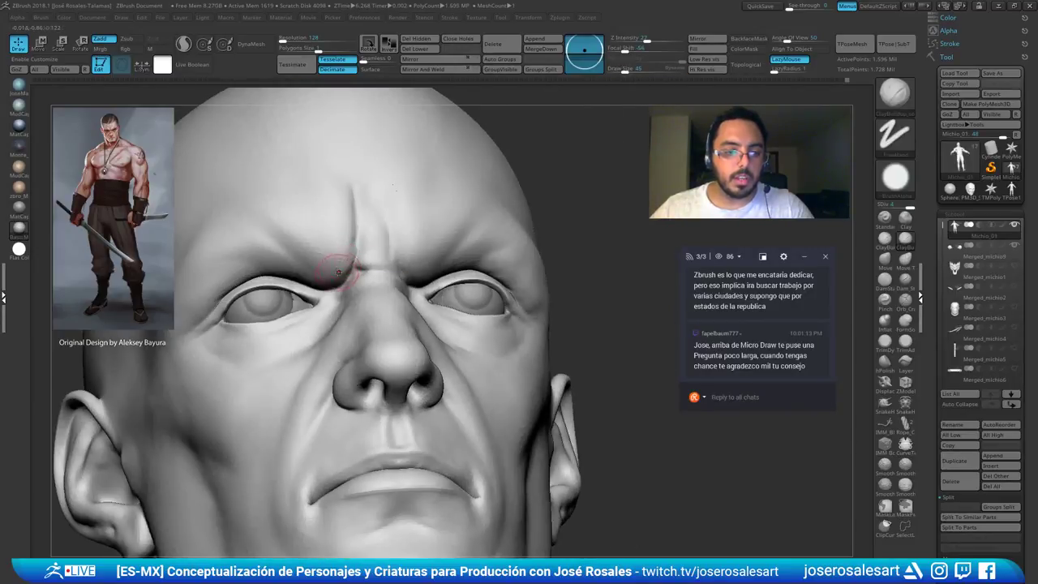
drag(341, 262, 344, 207)
right_drag(333, 225, 331, 296)
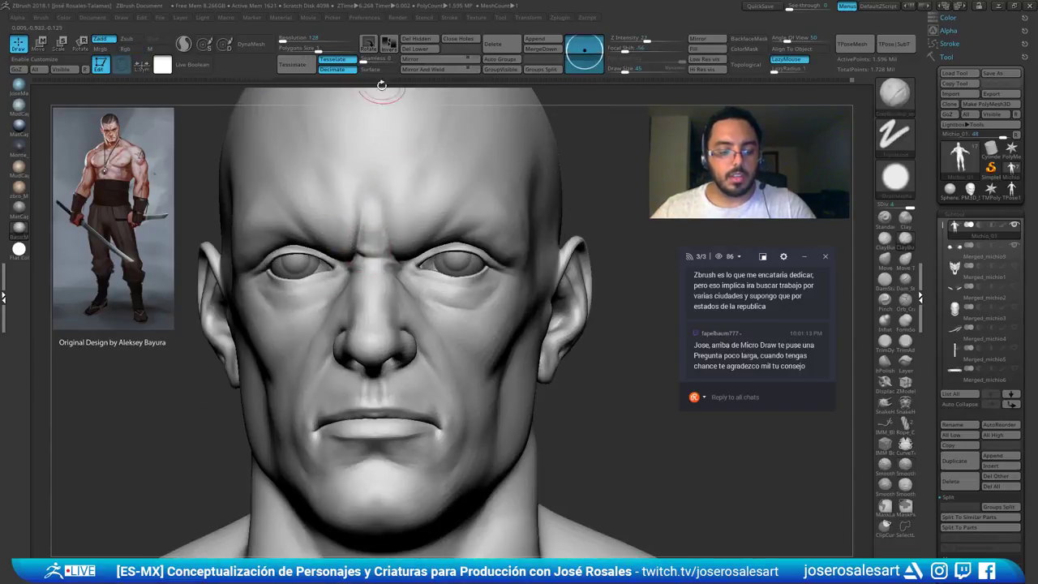
mouse_move(347, 215)
right_down()
mouse_move(359, 218)
mouse_move(363, 203)
right_up()
drag(363, 202, 353, 234)
alt+right_drag(373, 201, 366, 246)
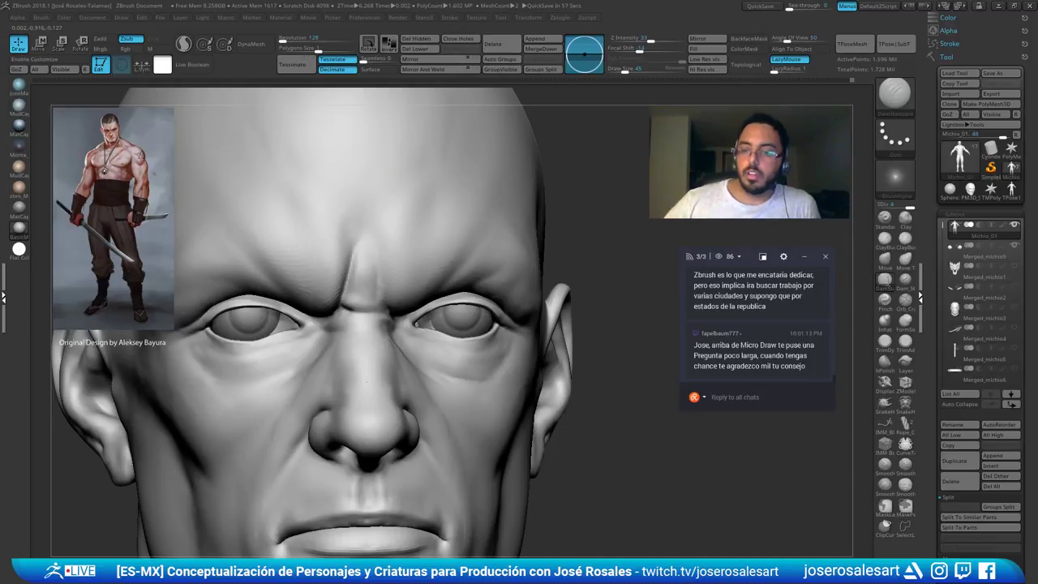
drag(834, 382, 834, 379)
scroll(834, 379, up, 8)
scroll(833, 374, up, 4)
scroll(833, 377, down, 10)
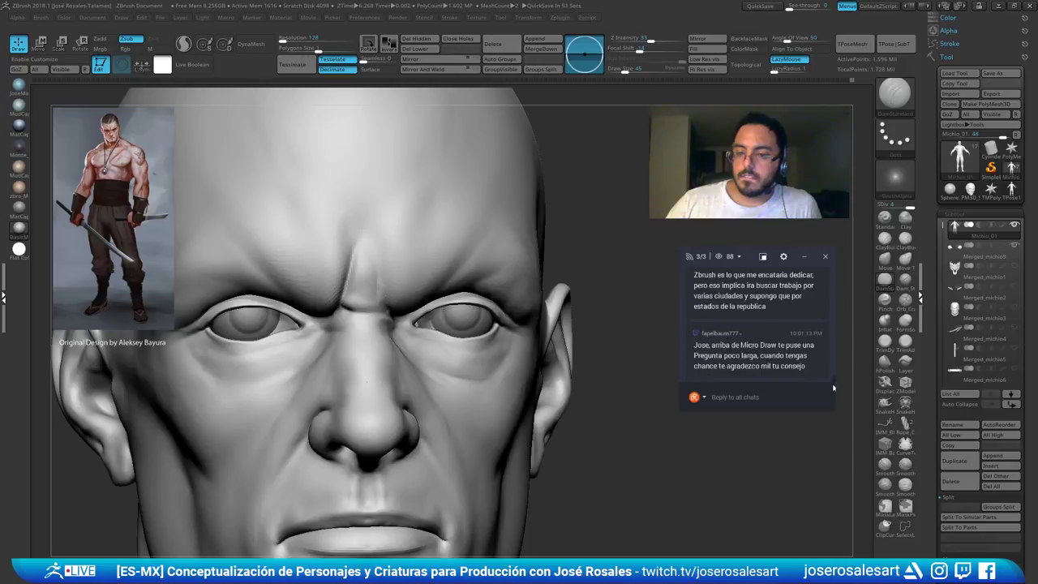
drag(834, 382, 834, 383)
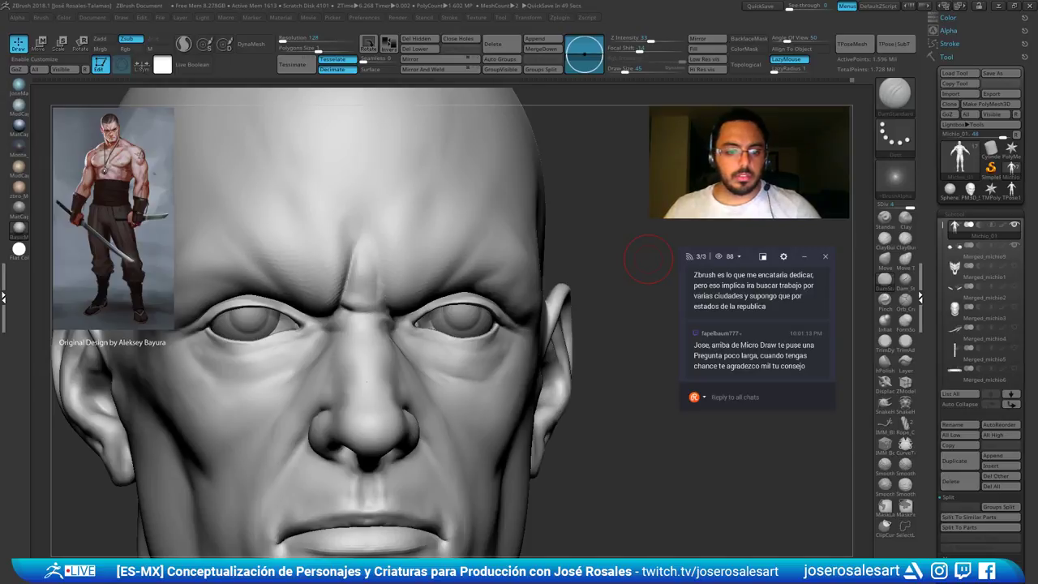
Isolate the eyelids, mask them and show the rest of the head again
mouse_move(519, 289)
right_down()
mouse_move(410, 260)
mouse_move(469, 220)
right_up()
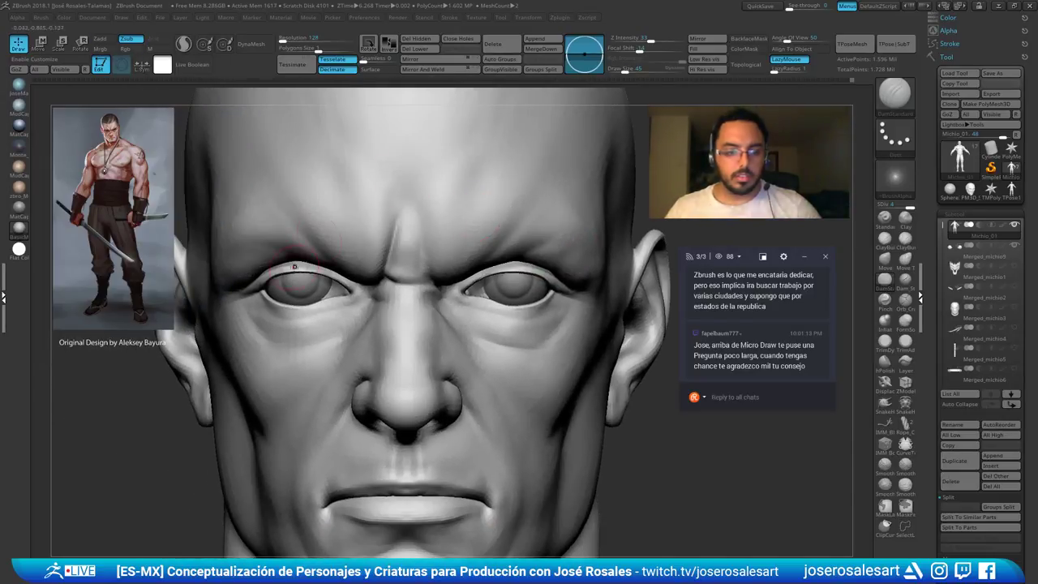
ctrl+shift+click(315, 273)
ctrl+drag(706, 203, 186, 420)
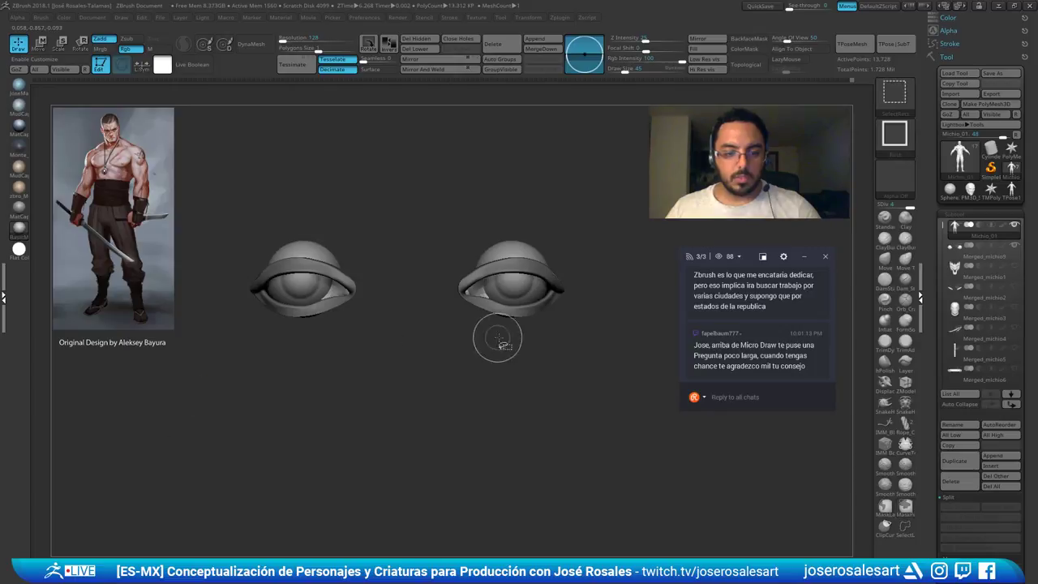
ctrl+shift+click(559, 371)
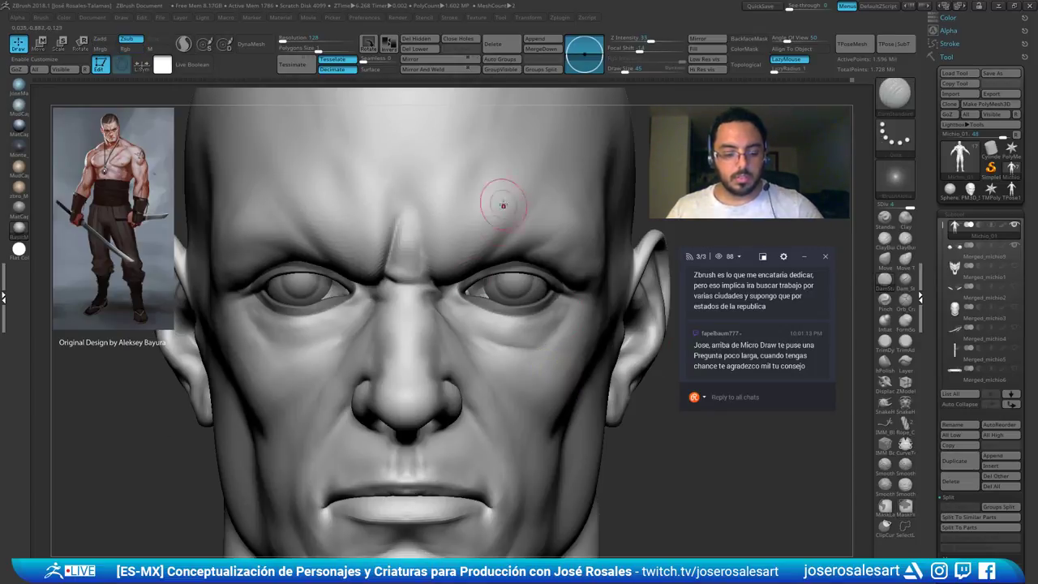
Adjust the skin fold above the masked eyelids with the Move brush, clear the mask and check the eyes in three-quarter view
key(b)
key(m)
key(v)
drag(541, 261, 539, 269)
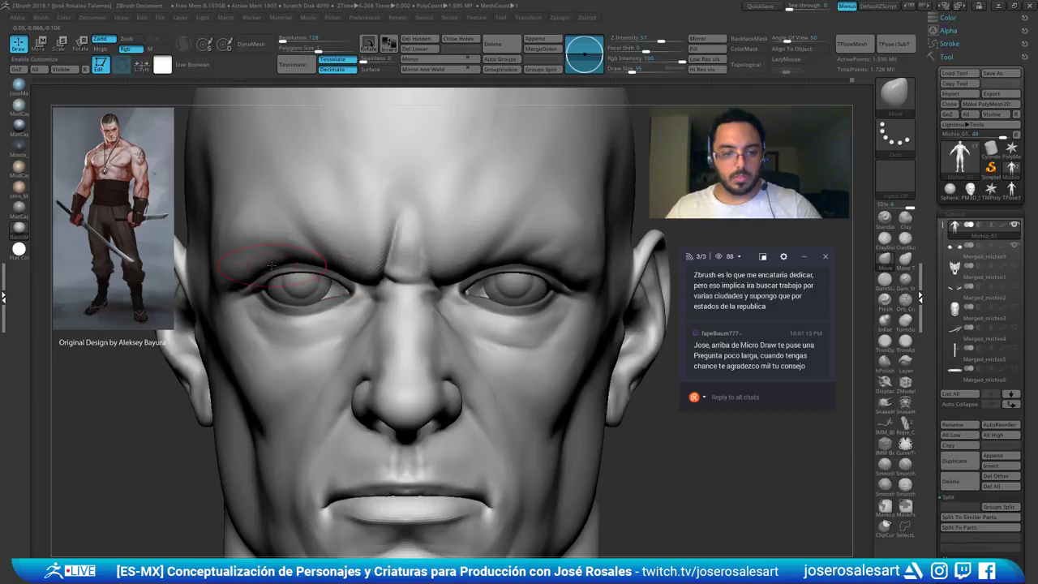
mouse_move(671, 231)
mouse_down()
mouse_move(600, 218)
mouse_move(606, 268)
mouse_move(616, 252)
mouse_move(655, 281)
mouse_move(661, 268)
mouse_move(702, 269)
mouse_up()
alt+drag(616, 243, 422, 251)
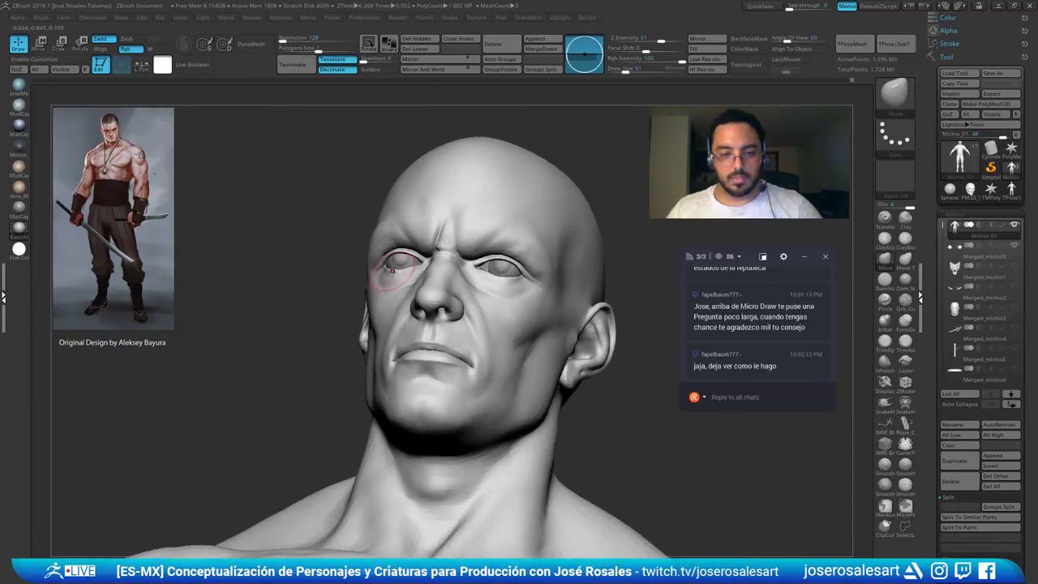
drag(354, 299, 502, 223)
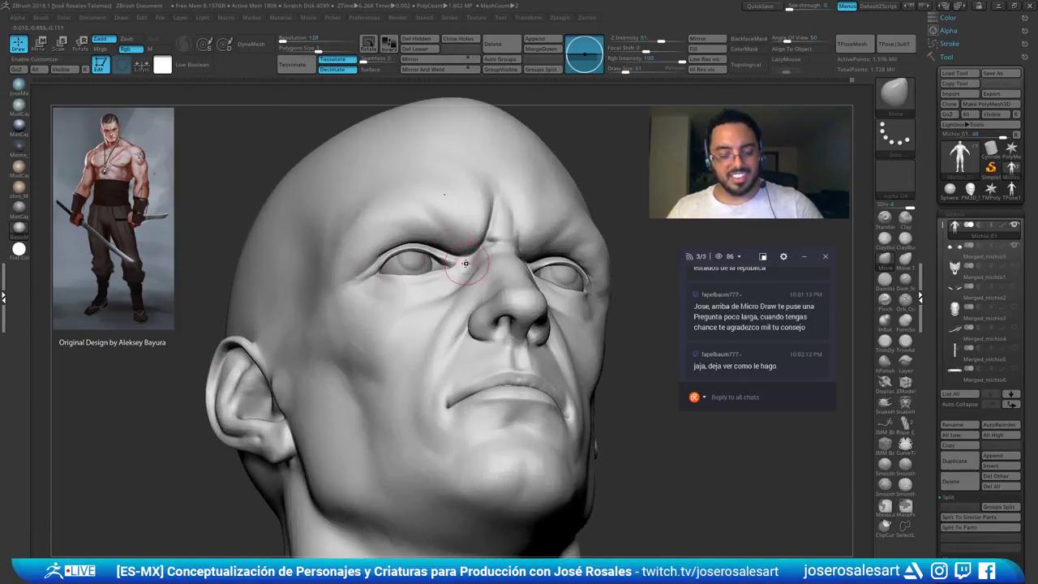
Inflate the frown fold between the eyebrows and smooth it into the forehead and inner eye corners
key(b)
key(i)
key(n)
right_drag(527, 249, 459, 269)
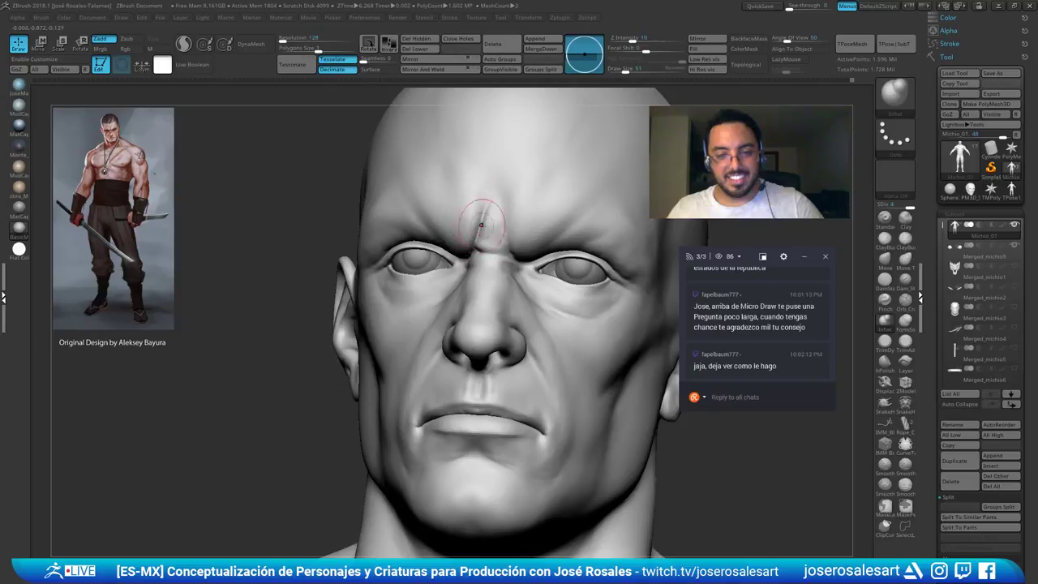
drag(481, 225, 476, 263)
right_drag(476, 264, 535, 255)
shift+drag(479, 195, 475, 230)
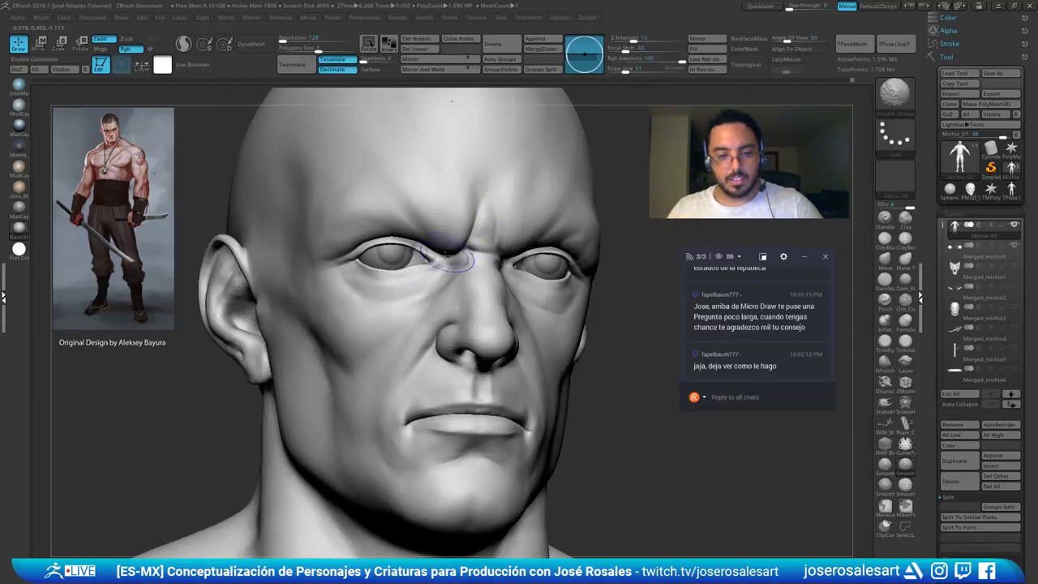
mouse_move(531, 258)
right_down()
mouse_move(484, 271)
mouse_move(468, 300)
right_up()
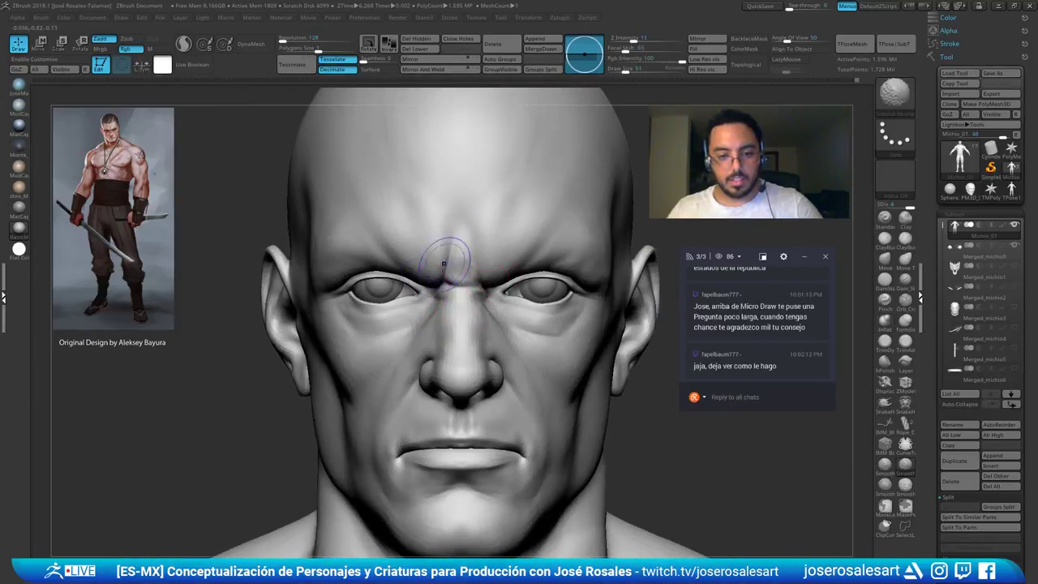
shift+drag(451, 256, 456, 265)
Reduce the brush size and smooth the transition from the frown area down the side of the nose bridge
key(b)
key(d)
key(s)
right_drag(491, 295, 446, 297)
key(s)
mouse_move(446, 297)
ctrl+right_down()
mouse_move(465, 308)
mouse_move(504, 304)
mouse_move(477, 301)
mouse_move(491, 297)
ctrl+right_up()
key(bracketleft)
key(b)
key(c)
key(b)
shift+drag(475, 286, 489, 314)
Carve a fine crease across the nose bridge between the eyes with Dam Standard at draw size 23
key(b)
key(d)
key(s)
key(s)
right_drag(494, 308, 426, 296)
drag(426, 296, 453, 294)
right_drag(472, 280, 442, 278)
mouse_move(442, 277)
ctrl+right_down()
mouse_move(430, 273)
mouse_move(420, 297)
ctrl+right_up()
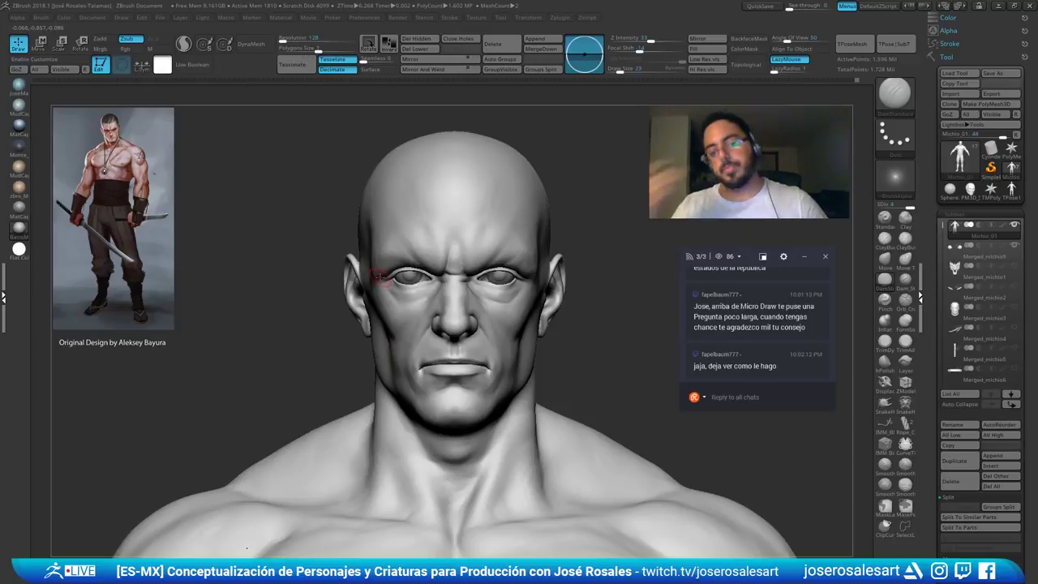
Frame the mouth and raise the lower edge of the lower lip toward both mouth corners with the Standard brush
right_drag(378, 276, 471, 324)
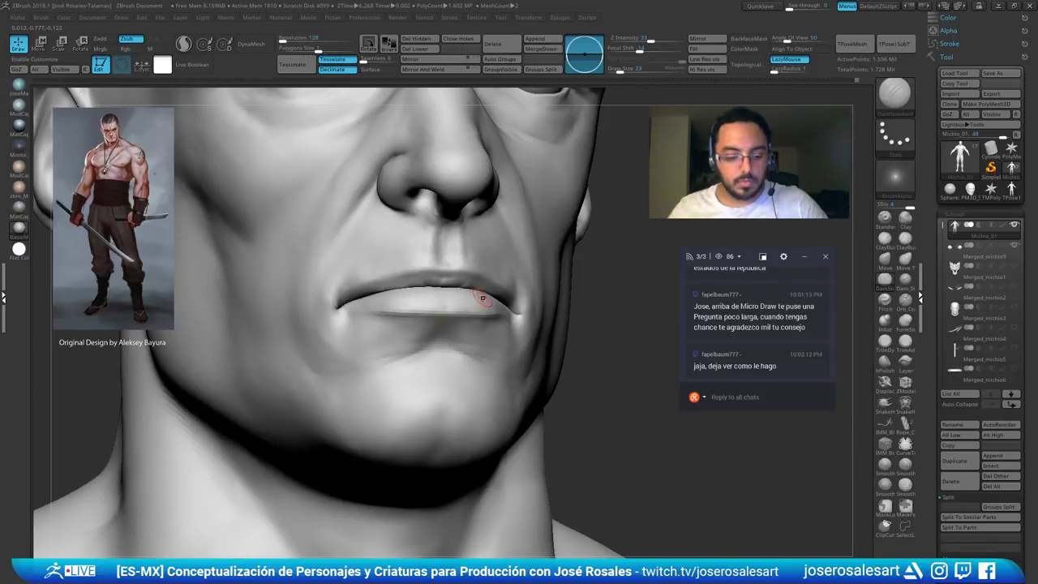
right_drag(480, 298, 455, 304)
key(b)
key(c)
key(b)
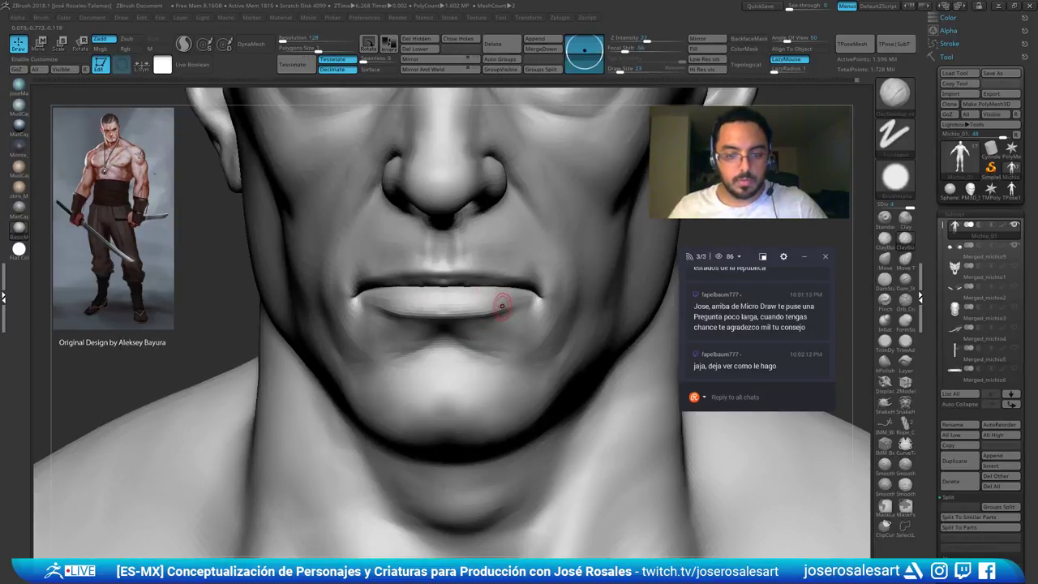
key(b)
key(s)
key(t)
drag(445, 316, 505, 307)
right_drag(491, 316, 458, 314)
mouse_move(518, 300)
mouse_down()
mouse_move(462, 316)
mouse_move(531, 297)
mouse_up()
right_drag(474, 301, 543, 296)
drag(360, 296, 417, 306)
right_drag(391, 297, 458, 295)
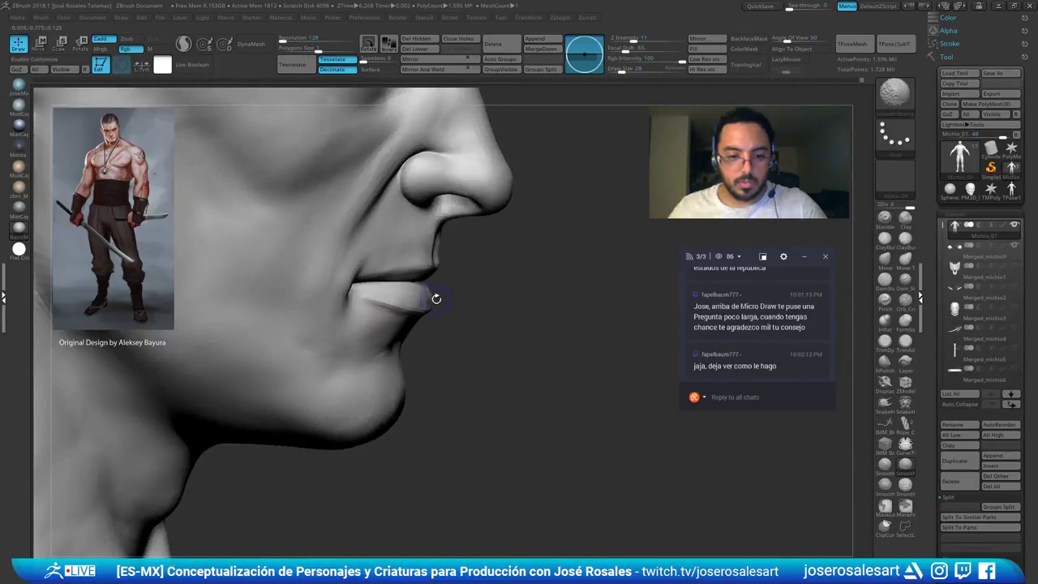
Isolate the lower lip and chin polygroup and add volume along the top of the lip with ClayBuildup
ctrl+shift+click(424, 308)
right_drag(535, 275, 473, 267)
key(b)
key(c)
key(b)
right_drag(438, 303, 431, 362)
mouse_move(412, 280)
mouse_down()
mouse_move(423, 300)
mouse_move(393, 279)
mouse_move(452, 277)
mouse_up()
right_drag(442, 323, 449, 289)
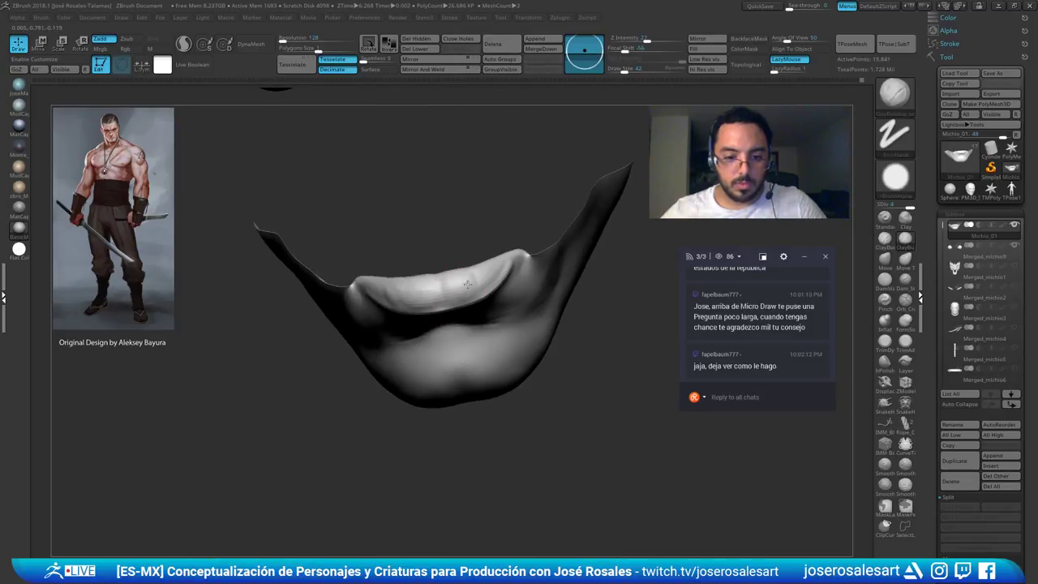
Round out the isolated lower lip with more ClayBuildup strokes from both sides and smooth its surface
mouse_move(492, 261)
right_down()
mouse_move(488, 248)
mouse_move(484, 269)
mouse_move(484, 252)
right_up()
mouse_move(427, 289)
mouse_down()
mouse_move(437, 281)
mouse_move(411, 296)
mouse_up()
mouse_move(347, 298)
right_down()
mouse_move(418, 312)
mouse_move(417, 283)
right_up()
drag(440, 294, 445, 282)
mouse_move(443, 281)
right_down()
mouse_move(446, 267)
mouse_move(429, 276)
right_up()
drag(429, 277, 428, 285)
right_drag(428, 284, 469, 285)
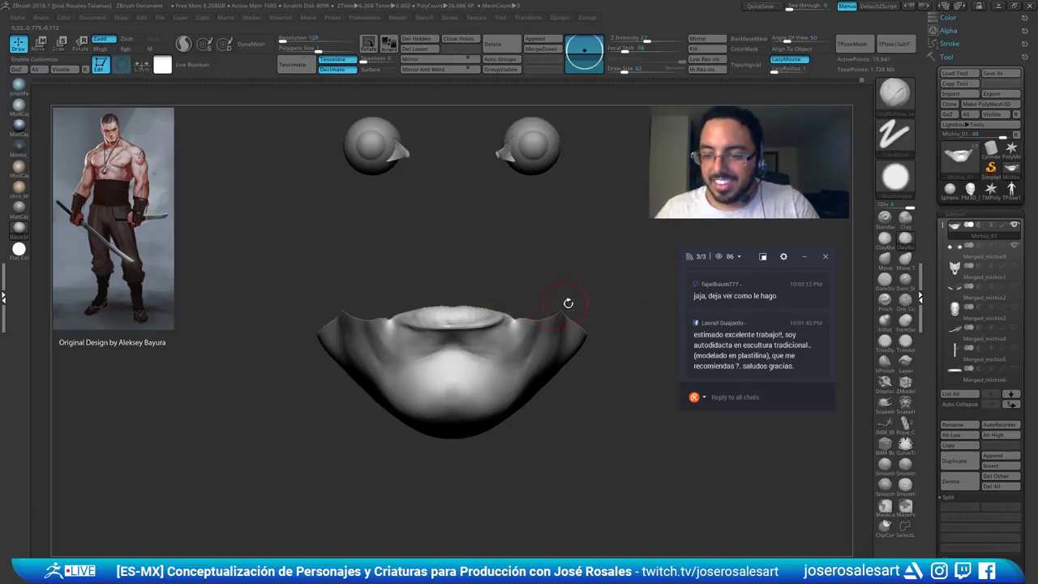
mouse_move(519, 251)
right_down()
mouse_move(475, 299)
mouse_move(502, 304)
right_up()
ctrl+right_drag(486, 300, 454, 324)
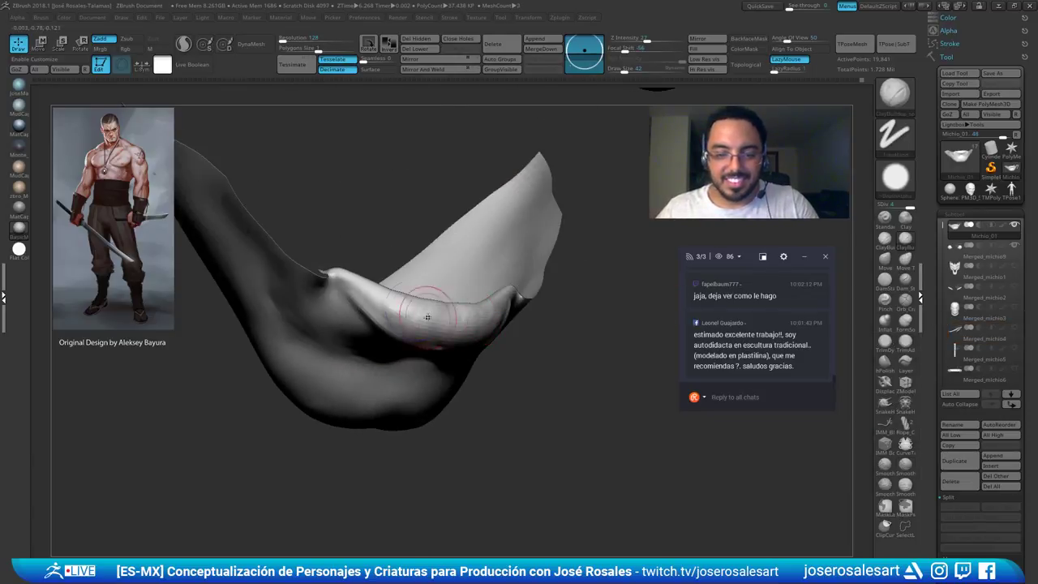
shift+drag(437, 322, 493, 298)
right_drag(493, 298, 477, 316)
Show the whole head and examine how the reworked lower lip meets the upper lip
ctrl+shift+click(570, 262)
right_drag(625, 236, 599, 219)
mouse_move(600, 219)
ctrl+right_down()
mouse_move(584, 178)
mouse_move(600, 162)
ctrl+right_up()
mouse_move(618, 243)
right_down()
mouse_move(627, 296)
mouse_move(591, 340)
right_up()
ctrl+shift+click(439, 337)
ctrl+right_drag(560, 263, 546, 308)
ctrl+shift+click(544, 312)
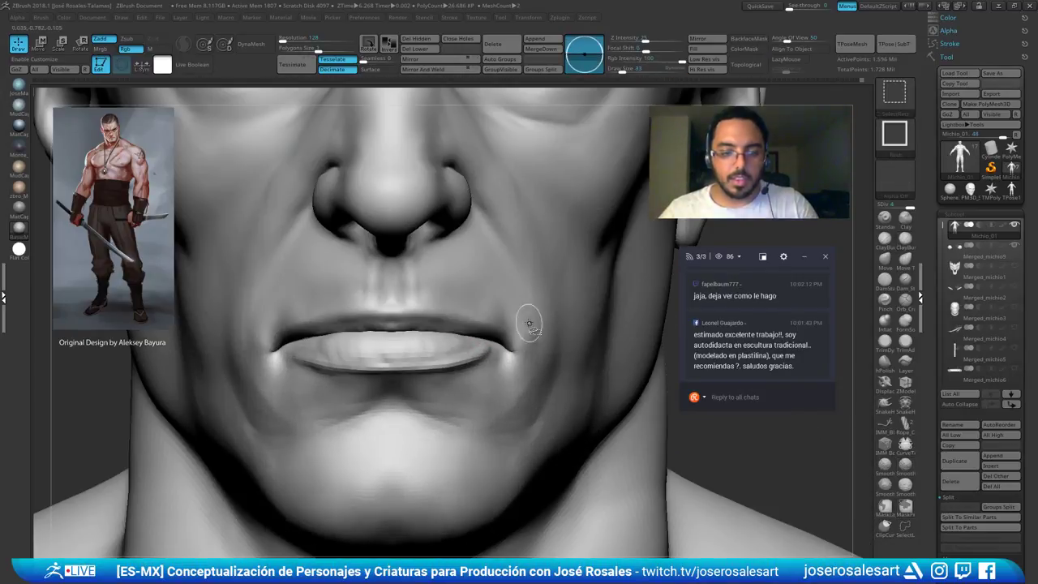
Isolate the upper lip polygroup and build up the middle of the lip with ClayBuildup
ctrl+shift+click(479, 319)
mouse_move(435, 341)
right_down()
mouse_move(409, 299)
mouse_move(381, 373)
mouse_move(389, 341)
right_up()
mouse_move(389, 340)
mouse_down()
mouse_move(382, 322)
mouse_move(397, 353)
mouse_up()
key(bracketleft)
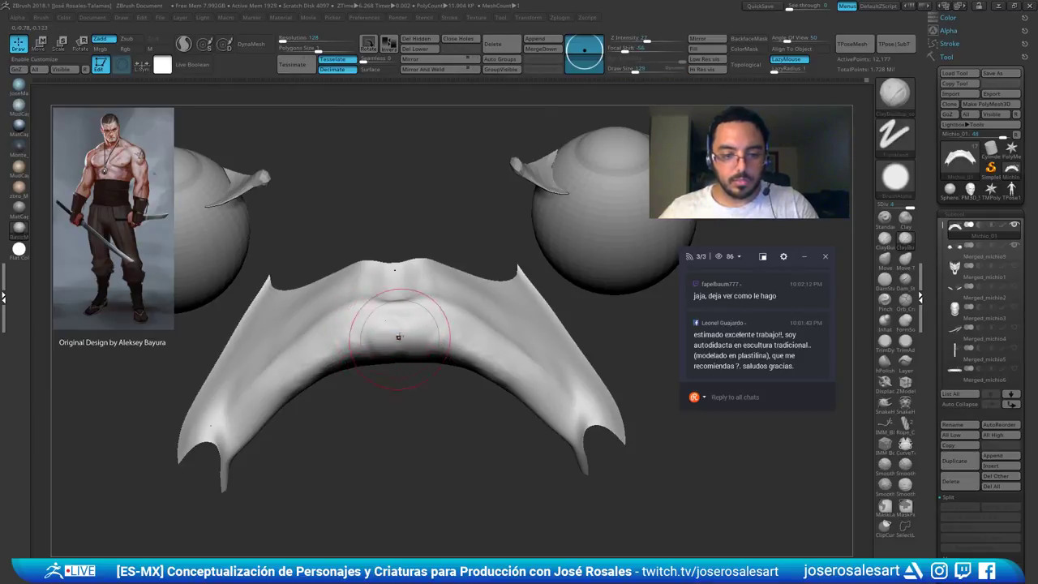
right_drag(407, 380, 406, 434)
drag(405, 357, 393, 348)
Try to build up both halves of the isolated upper lip along its lower edge with ClayBuildup
right_drag(397, 390, 399, 344)
key(bracketleft)
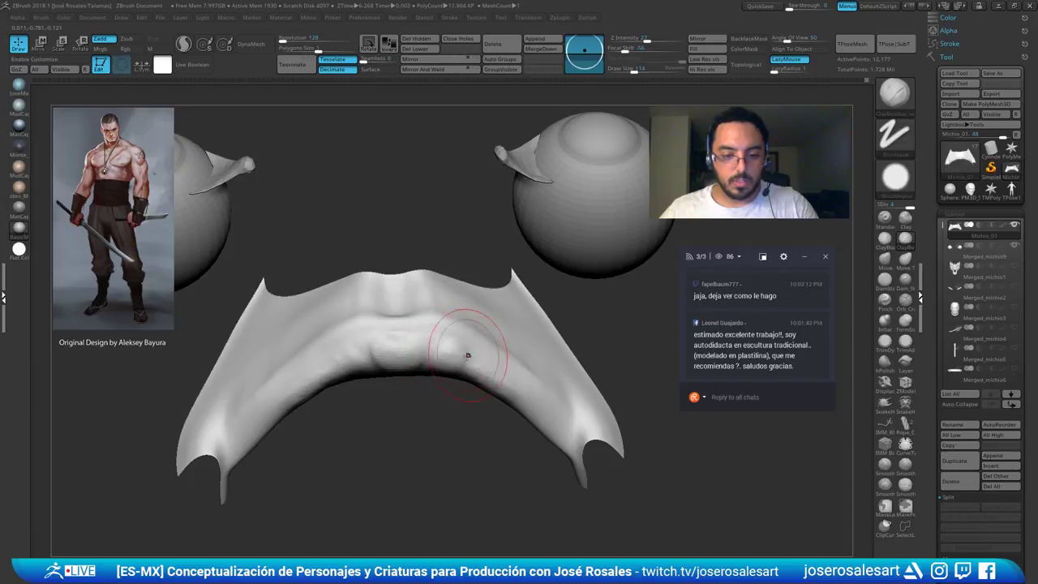
mouse_move(454, 349)
right_down()
mouse_move(442, 398)
mouse_move(453, 362)
right_up()
right_drag(505, 426, 494, 384)
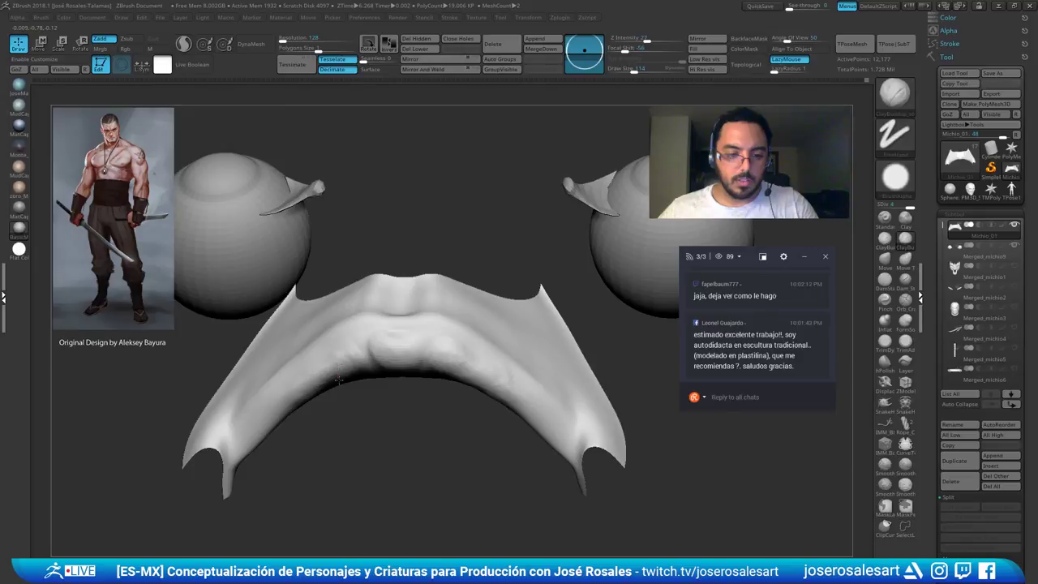
key(s)
drag(407, 360, 381, 360)
right_drag(456, 364, 446, 353)
right_drag(481, 391, 478, 406)
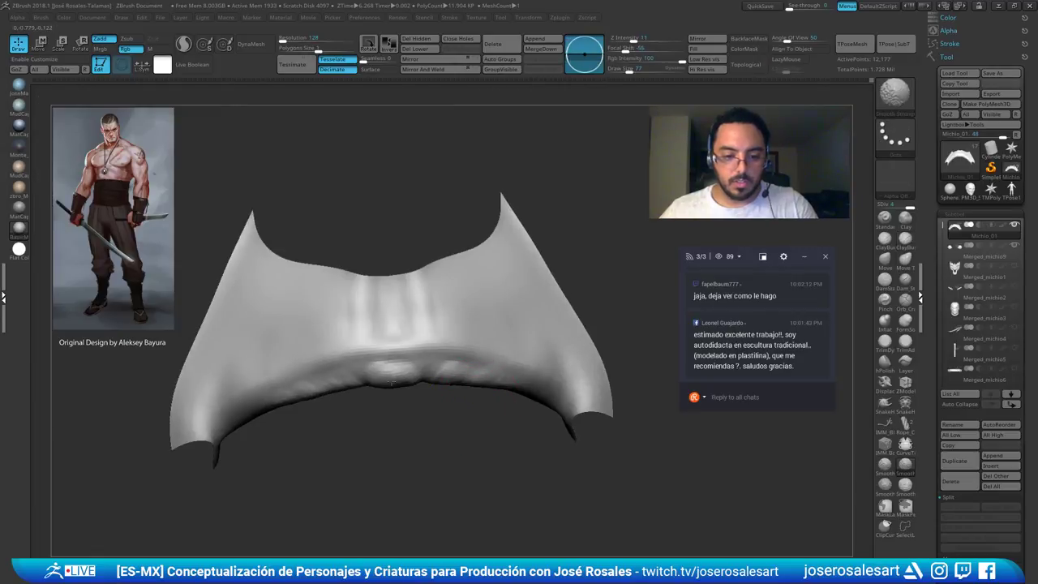
Check the upper lip from the front and step back in the undo history to before the lumpy buildup
shift+right_drag(378, 386, 389, 430)
ctrl+shift+click(454, 446)
mouse_move(487, 430)
ctrl+right_down()
mouse_move(537, 338)
mouse_move(427, 384)
ctrl+right_up()
ctrl+shift+drag(674, 254, 673, 164)
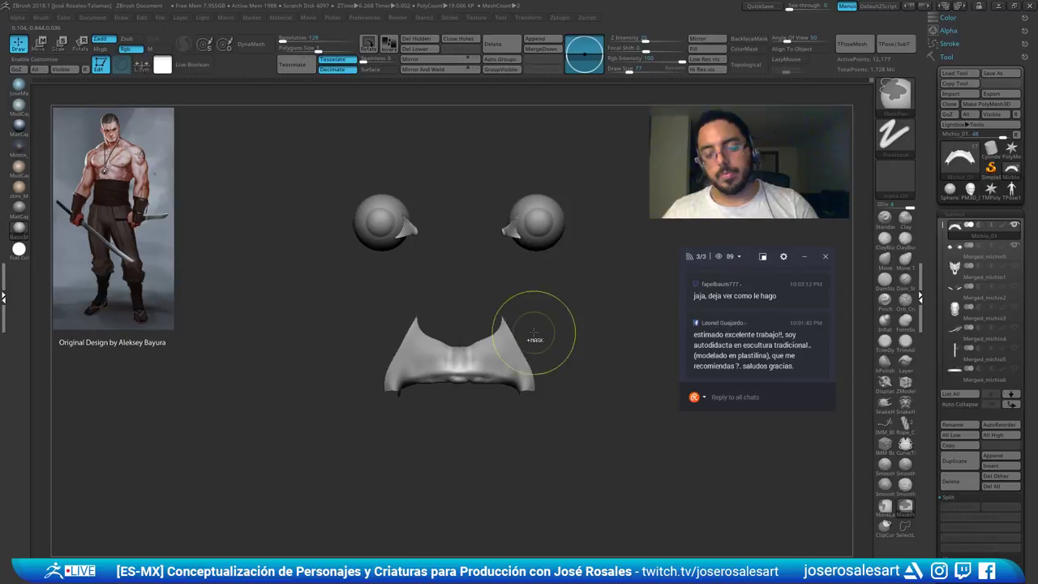
ctrl+right_drag(583, 227, 519, 243)
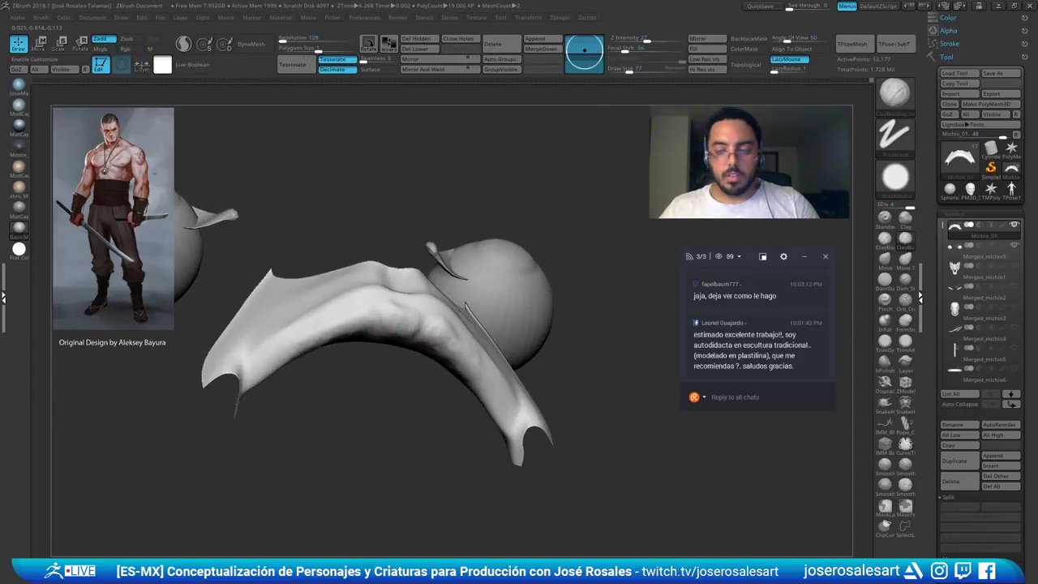
click(864, 81)
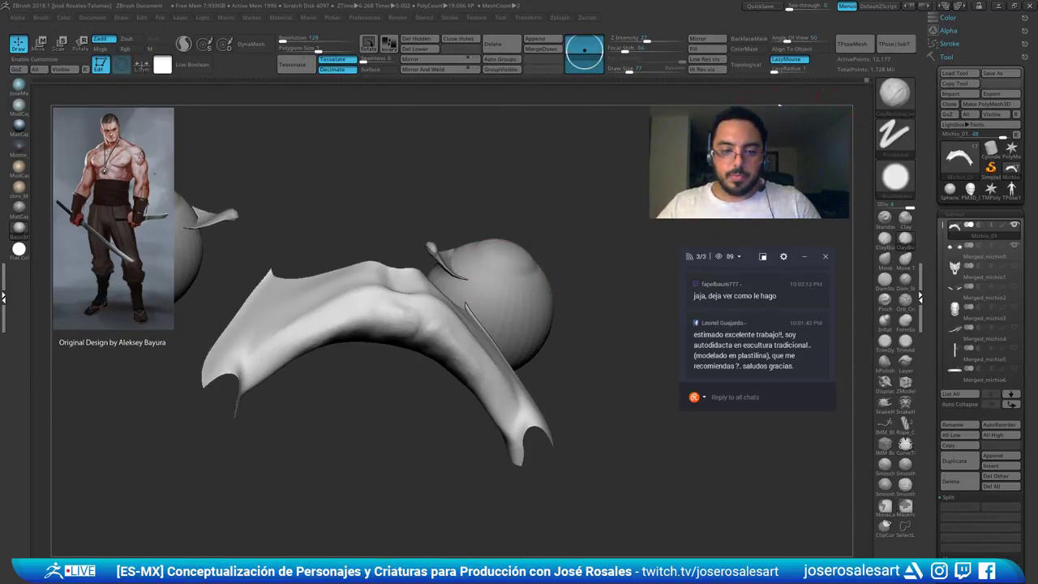
Rebuild the lower edge of the upper lip with ClayBuildup at draw size 54 and smooth the strokes
right_drag(474, 281, 422, 307)
ctrl+drag(391, 336, 381, 342)
mouse_move(381, 342)
right_down()
mouse_move(375, 367)
mouse_move(403, 356)
mouse_move(384, 329)
right_up()
click(376, 319)
click(383, 360)
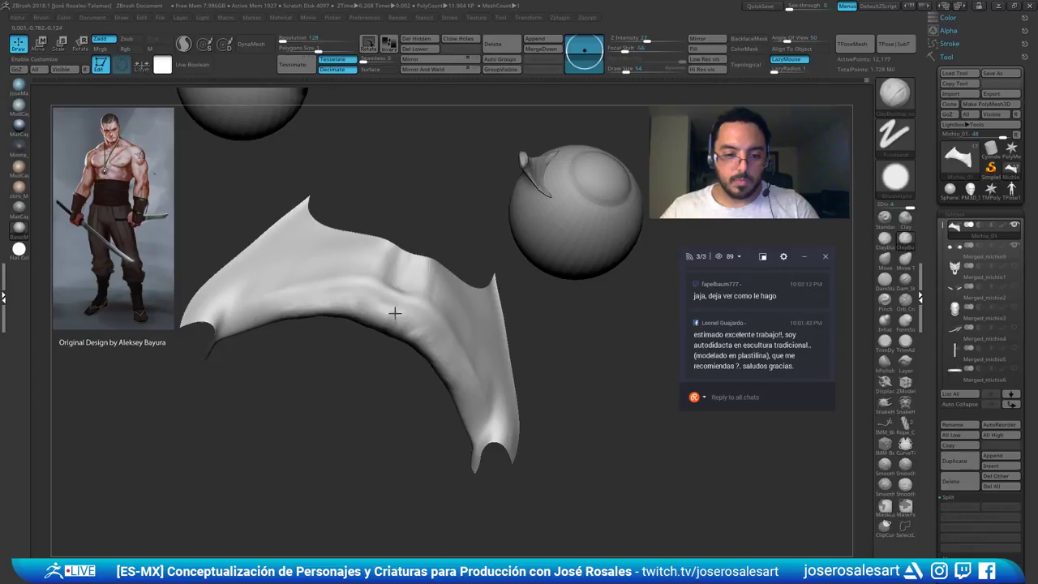
mouse_move(388, 331)
right_down()
mouse_move(386, 382)
mouse_move(403, 391)
mouse_move(378, 350)
right_up()
drag(359, 289, 413, 318)
right_drag(415, 326, 396, 320)
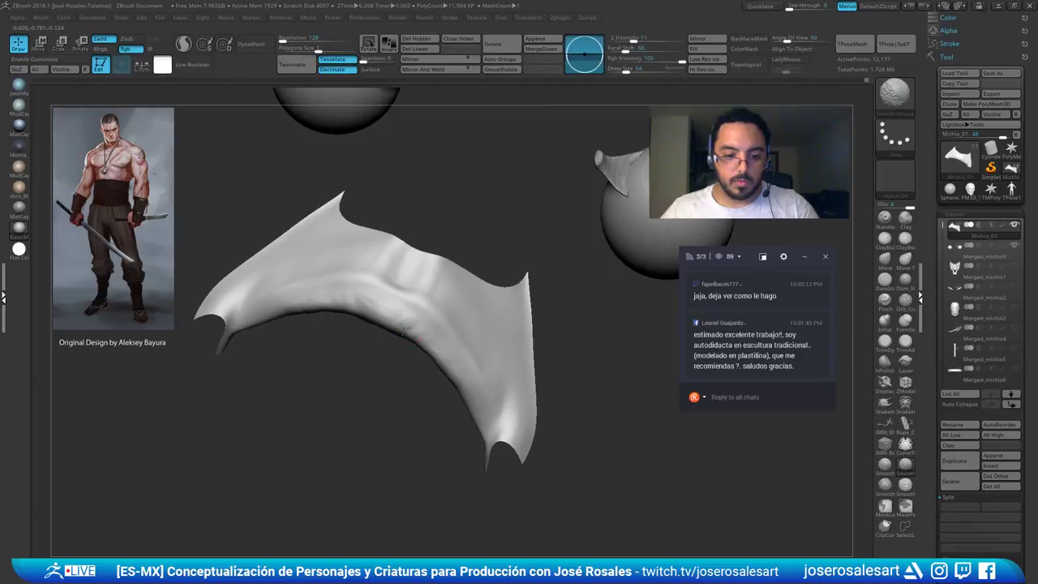
shift+drag(325, 301, 313, 313)
Show the whole figure and examine the reworked lips from the front and three-quarter view
ctrl+right_drag(366, 304, 357, 349)
shift+right_drag(356, 348, 354, 391)
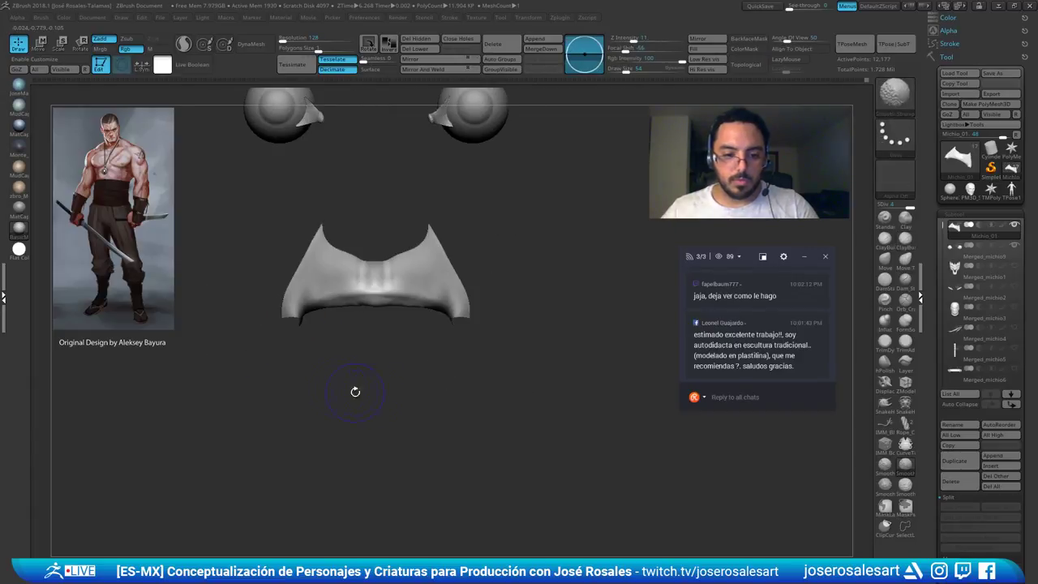
ctrl+shift+click(354, 392)
ctrl+right_drag(614, 308, 573, 291)
drag(572, 291, 544, 254)
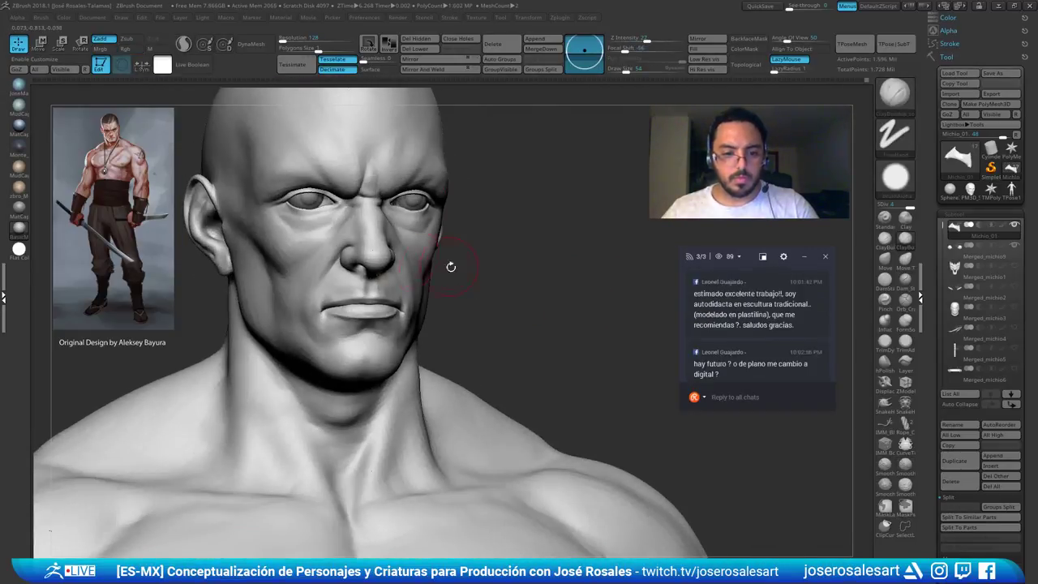
mouse_move(452, 267)
mouse_down()
mouse_move(538, 308)
mouse_move(554, 263)
mouse_move(580, 235)
mouse_up()
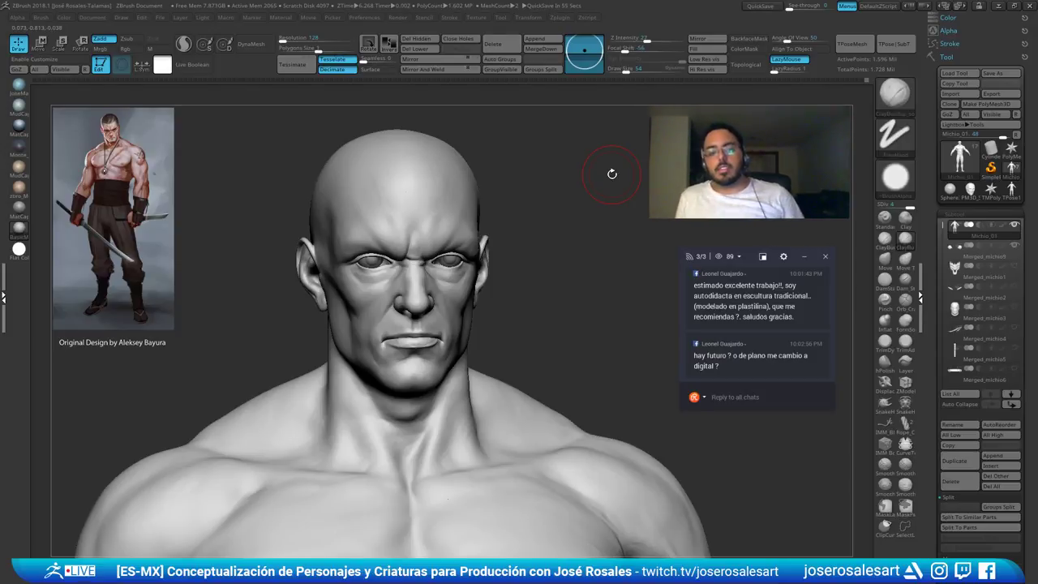
Deepen the crease where the inner brow meets the nose bridge with DamStandard at draw size 48
key(b)
key(d)
key(s)
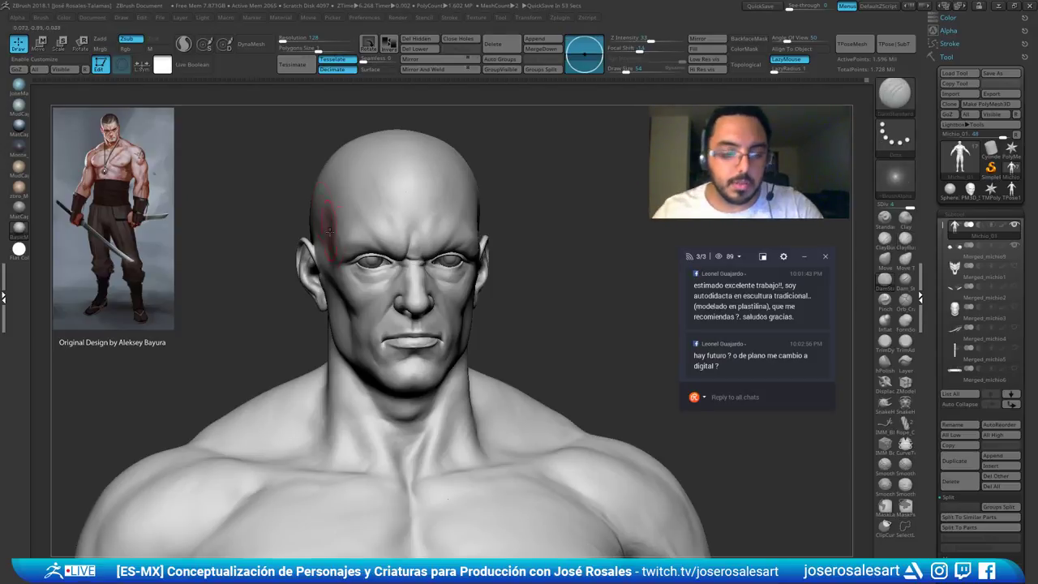
shift+right_drag(329, 234, 352, 222)
key([)
mouse_move(391, 262)
right_down()
mouse_move(435, 260)
mouse_move(440, 294)
mouse_move(422, 273)
mouse_move(431, 295)
mouse_move(426, 276)
mouse_move(452, 263)
mouse_move(472, 223)
right_up()
ctrl+shift+click(457, 258)
ctrl+shift+click(561, 218)
right_drag(430, 253, 438, 285)
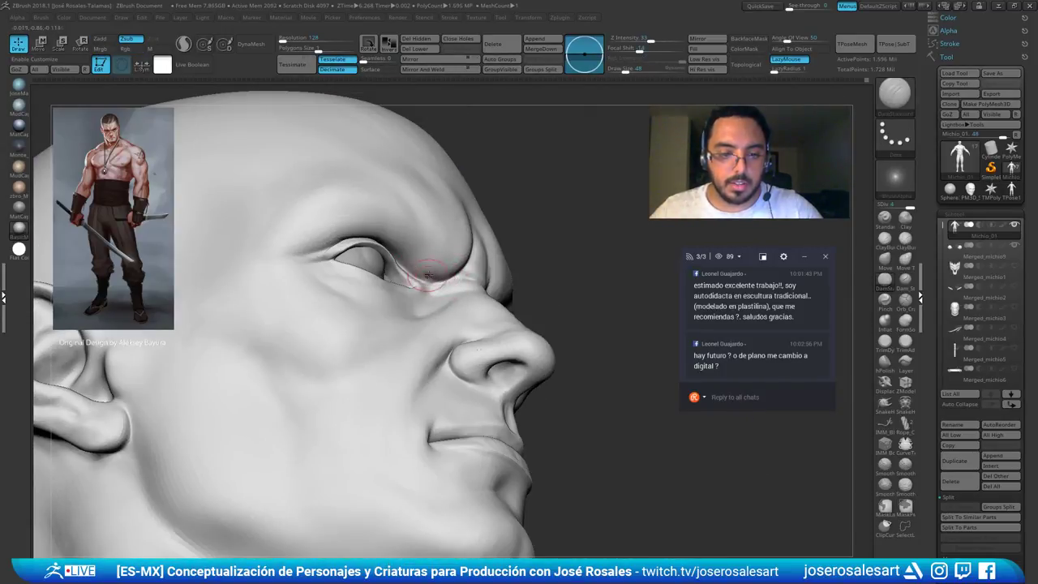
mouse_move(445, 284)
right_down()
mouse_move(414, 280)
mouse_move(447, 224)
mouse_move(466, 235)
mouse_move(454, 276)
right_up()
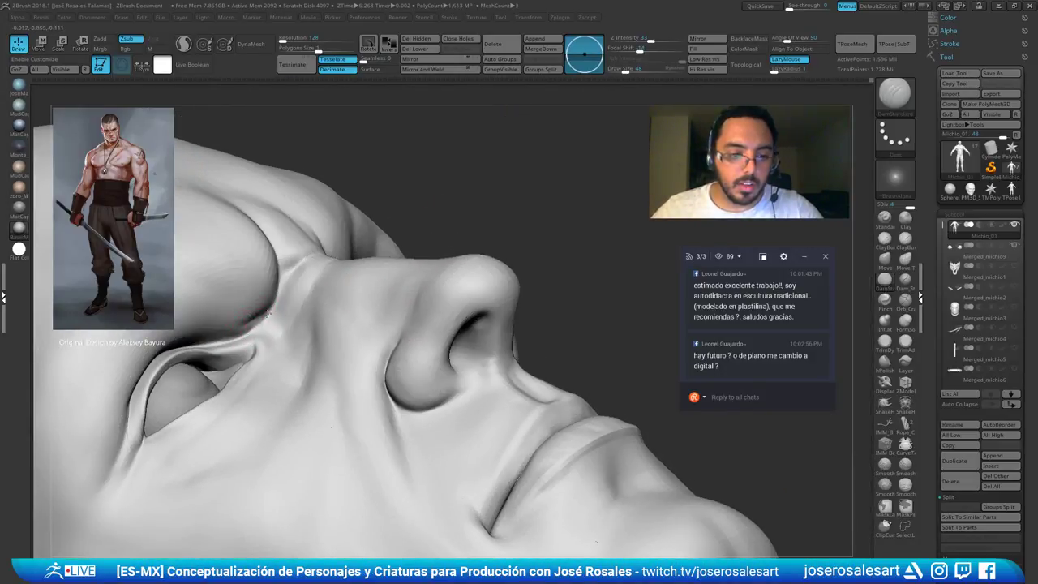
right_drag(268, 320, 294, 285)
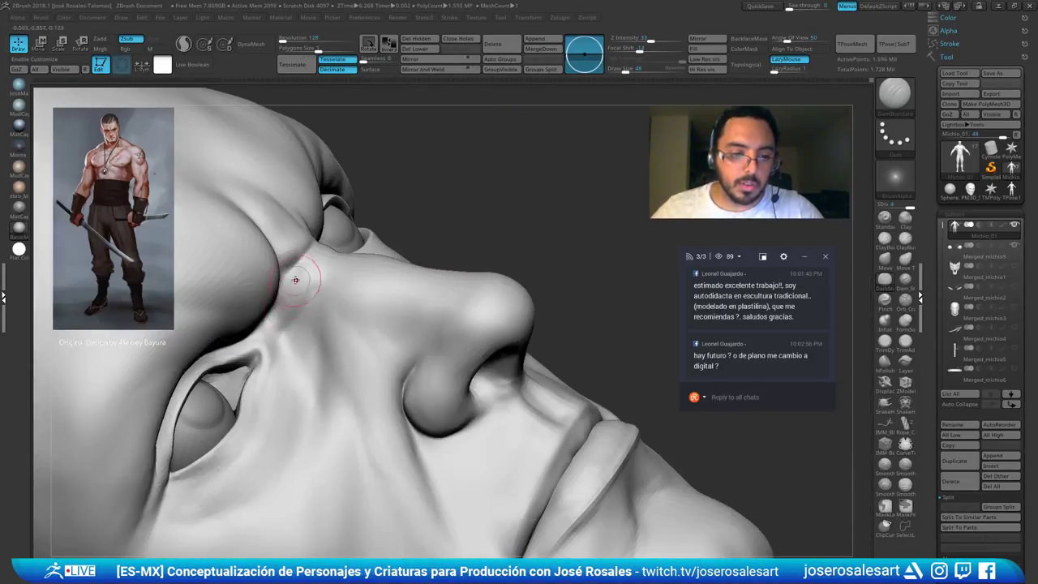
drag(278, 307, 293, 275)
Fill in the root of the nose with small ClayBuildup strokes and sharpen the adjoining brow crease with DamStandard
key(b)
key(c)
key(b)
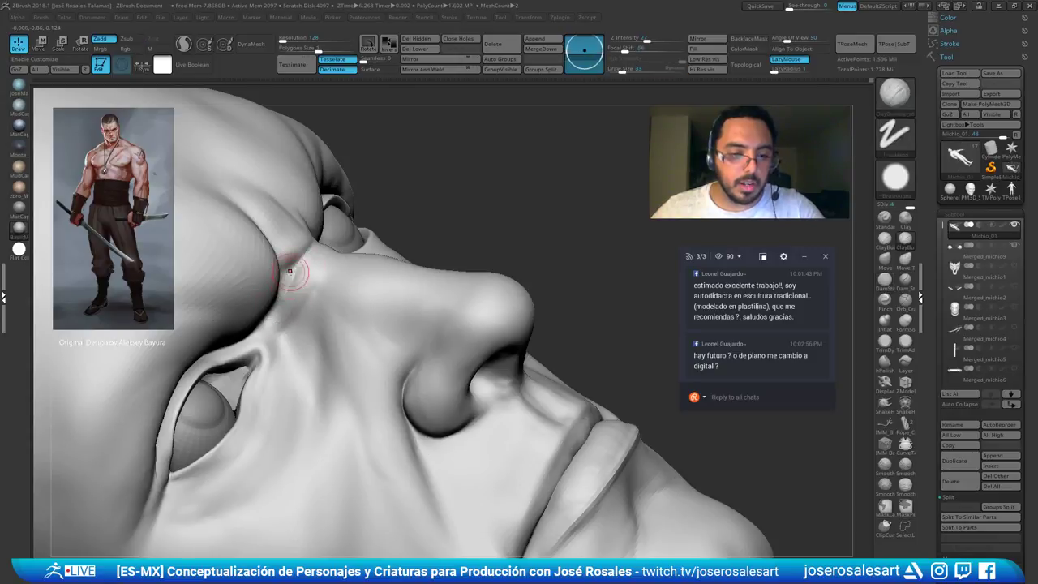
mouse_move(291, 268)
right_down()
mouse_move(279, 296)
mouse_move(293, 280)
right_up()
key(b)
key(d)
key(s)
mouse_move(254, 326)
right_down()
mouse_move(294, 262)
mouse_move(324, 259)
mouse_move(382, 213)
right_up()
mouse_move(451, 212)
right_down()
mouse_move(351, 239)
mouse_move(294, 165)
mouse_move(403, 276)
mouse_move(425, 269)
mouse_move(539, 535)
right_up()
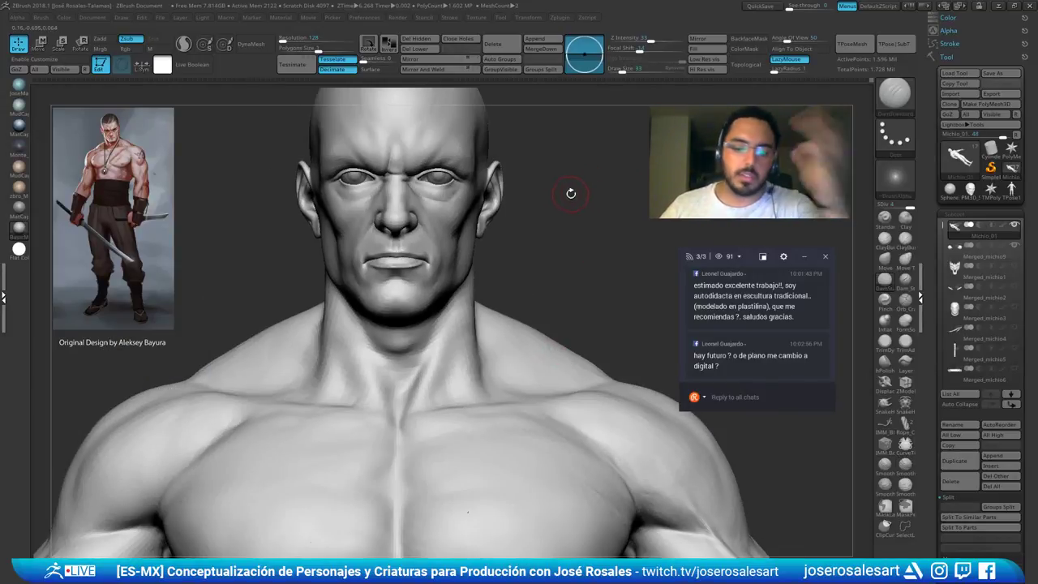
Build up the fold between the eyebrows with ClayBuildup at draw size 45
key(b)
key(c)
key(b)
right_drag(475, 196, 438, 276)
key(s)
drag(427, 252, 429, 253)
right_drag(422, 238, 357, 231)
mouse_move(357, 231)
ctrl+right_down()
mouse_move(389, 316)
mouse_move(422, 308)
ctrl+right_up()
mouse_move(420, 250)
mouse_down()
mouse_move(442, 262)
mouse_move(438, 279)
mouse_up()
Add further volume to both sides of the fold between the brows and smooth it, with smoothing intensity raised to 100
right_drag(429, 260, 487, 258)
mouse_move(416, 253)
mouse_down()
mouse_move(420, 242)
mouse_move(446, 253)
mouse_up()
right_drag(446, 253, 373, 256)
drag(444, 256, 433, 242)
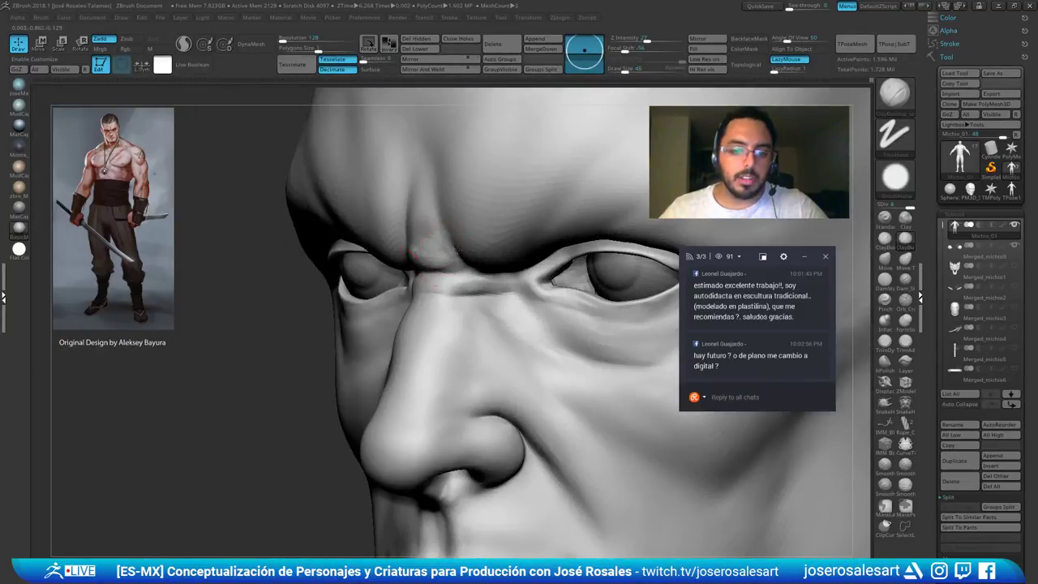
right_drag(434, 252, 494, 255)
mouse_move(414, 253)
shift+mouse_down()
mouse_move(426, 240)
mouse_move(435, 247)
shift+mouse_up()
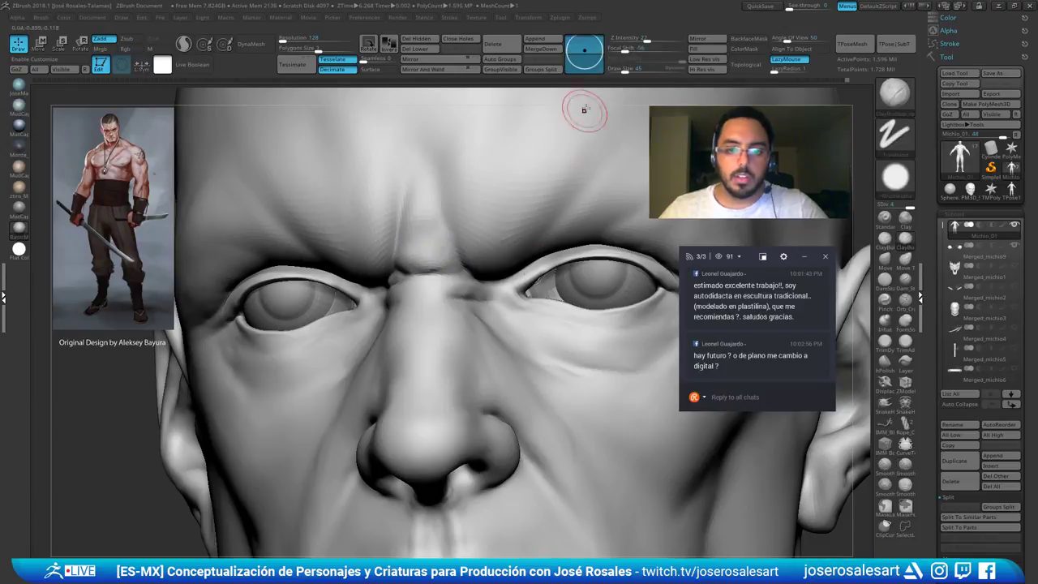
shift+drag(644, 39, 671, 41)
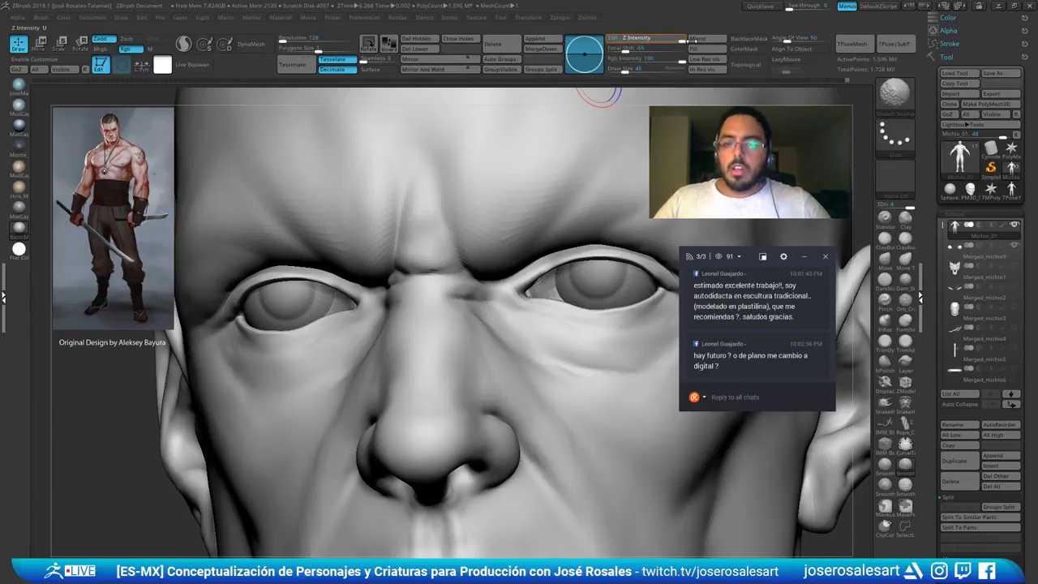
mouse_move(477, 244)
right_down()
mouse_move(495, 280)
mouse_move(517, 284)
right_up()
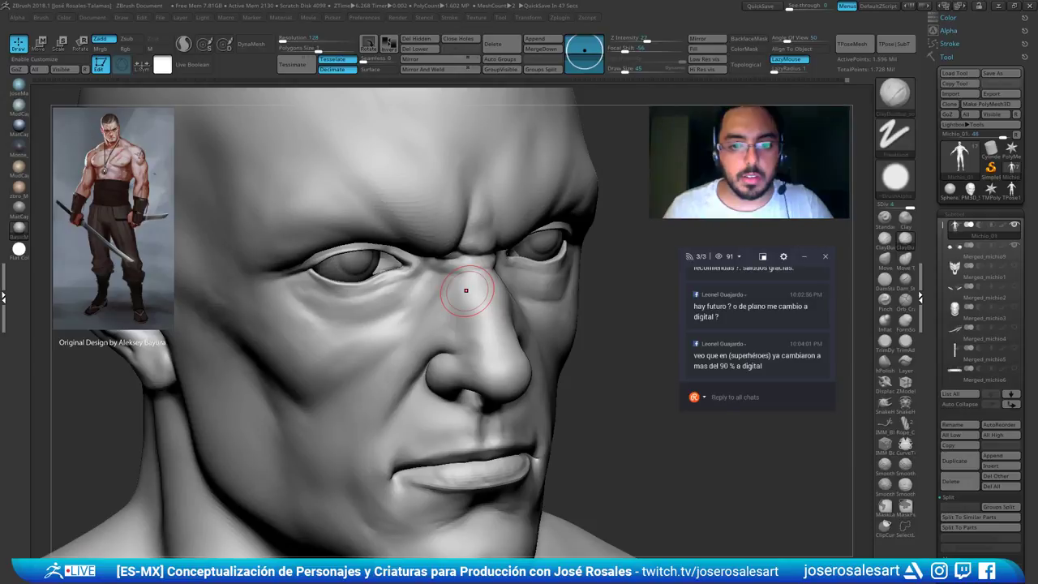
drag(601, 275, 458, 206)
Carve the horizontal crease at the root of the nose with DamStandard and smooth around the frown fold
alt+right_drag(396, 176, 375, 229)
key(b)
key(d)
key(s)
right_drag(326, 327, 405, 273)
mouse_move(415, 233)
shift+right_down()
mouse_move(412, 265)
mouse_move(426, 217)
shift+right_up()
drag(409, 261, 410, 281)
right_drag(383, 324, 386, 390)
shift+drag(407, 305, 413, 287)
shift+drag(465, 203, 464, 216)
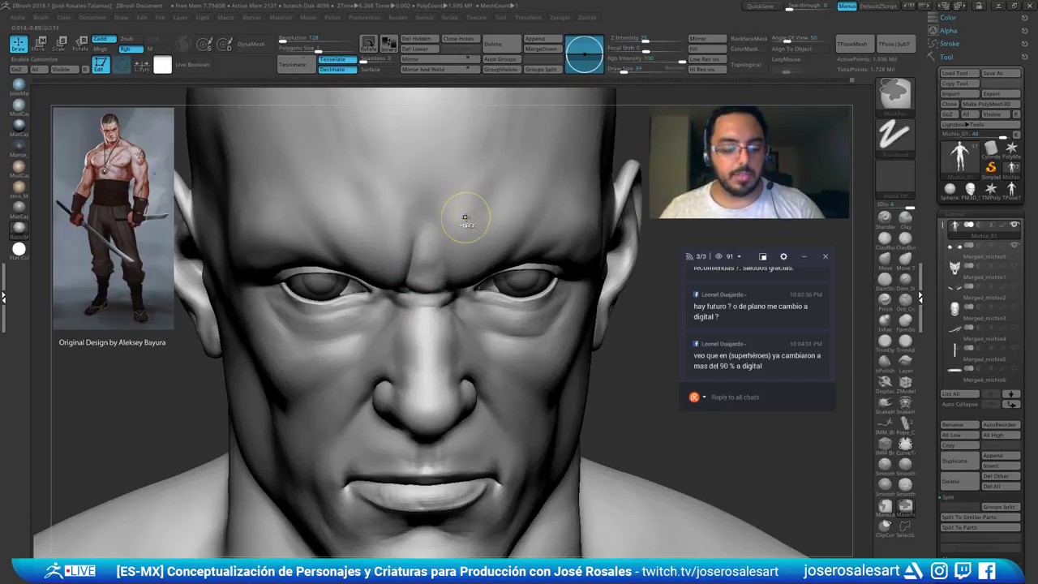
mouse_move(442, 264)
right_down()
mouse_move(438, 219)
mouse_move(450, 291)
mouse_move(417, 284)
mouse_move(456, 267)
right_up()
Thicken the skin fold between the eyebrows with ClayBuildup at draw size 39 and smooth it lightly
key(d)
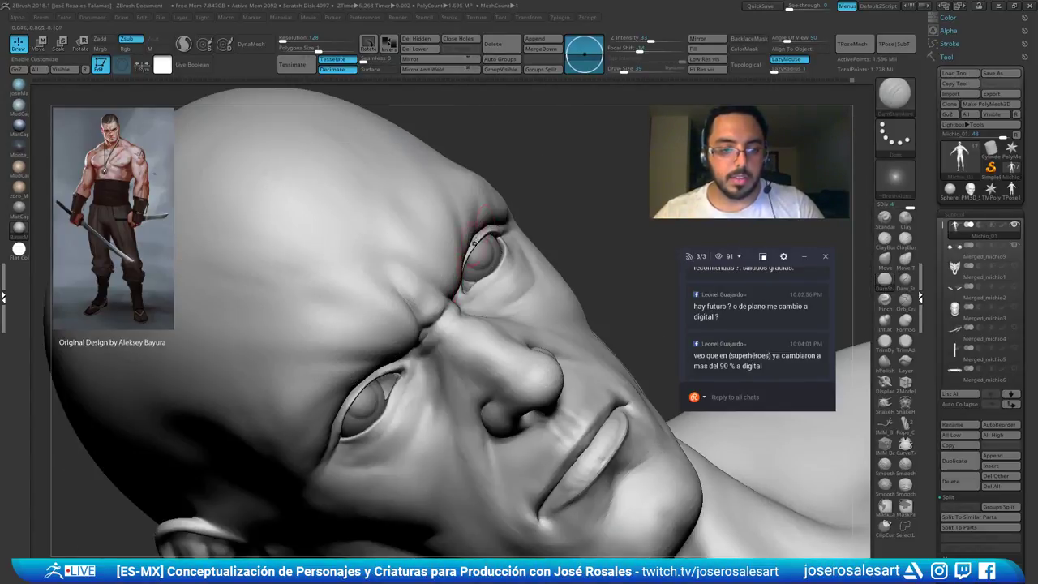
key(b)
key(c)
key(b)
drag(403, 288, 422, 306)
right_drag(419, 302, 431, 299)
key(d)
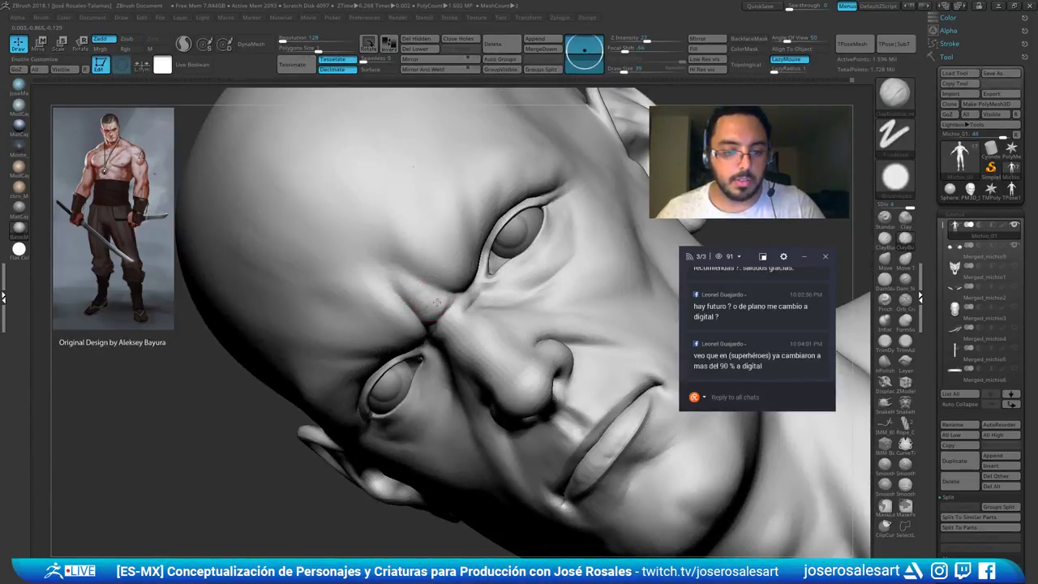
shift+drag(430, 305, 428, 310)
Cut the crease under the frown fold with DamStandard and refill its edges with ClayBuildup
mouse_move(429, 308)
right_down()
mouse_move(459, 264)
mouse_move(470, 280)
mouse_move(447, 280)
mouse_move(424, 331)
right_up()
key(b)
key(d)
key(s)
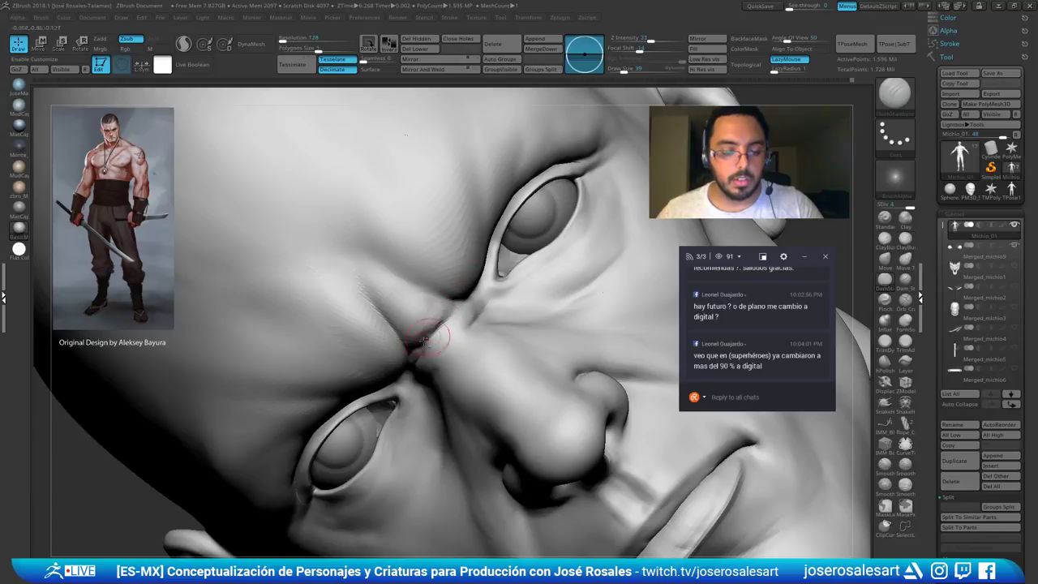
key(b)
key(c)
key(b)
drag(428, 336, 414, 345)
mouse_move(459, 301)
ctrl+right_down()
mouse_move(435, 274)
mouse_move(398, 301)
mouse_move(519, 316)
mouse_move(498, 261)
mouse_move(485, 318)
ctrl+right_up()
drag(403, 289, 425, 301)
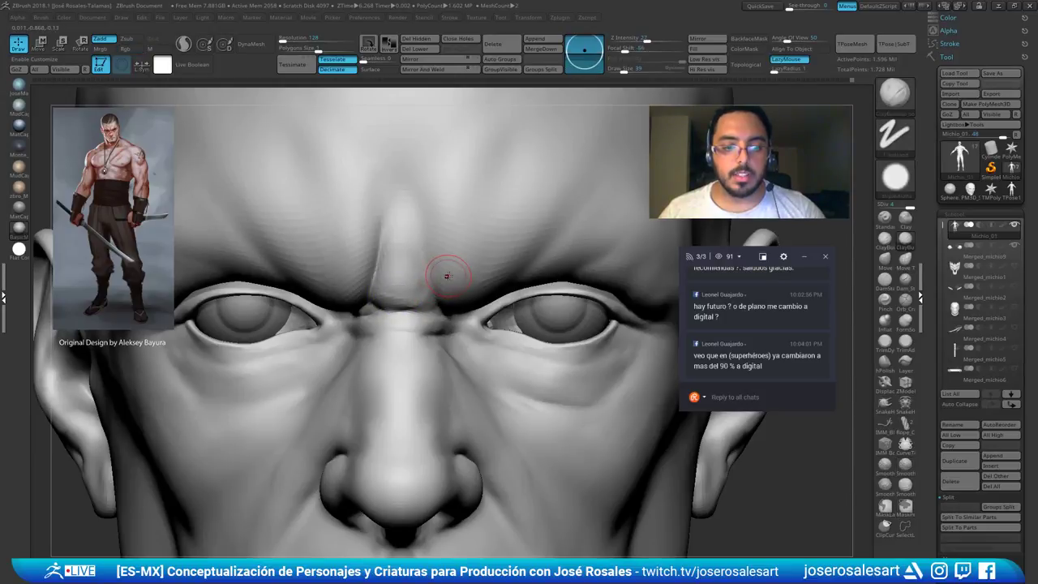
mouse_move(445, 276)
ctrl+right_down()
mouse_move(440, 252)
mouse_move(505, 282)
mouse_move(526, 278)
ctrl+right_up()
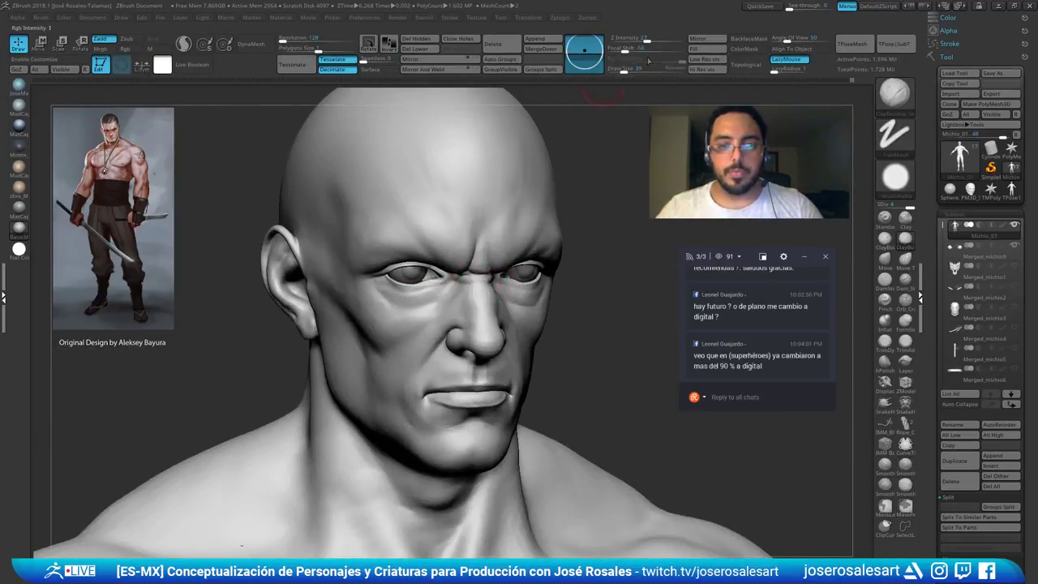
Adjust the smoothing intensity and soften the surface around the nose and mouth
drag(639, 40, 647, 39)
right_drag(566, 214, 559, 280)
right_drag(451, 389, 413, 390)
shift+drag(449, 378, 451, 320)
ctrl+right_drag(470, 324, 463, 292)
mouse_move(464, 291)
right_down()
mouse_move(442, 298)
mouse_move(502, 317)
mouse_move(494, 274)
mouse_move(513, 245)
mouse_move(474, 244)
mouse_move(429, 221)
right_up()
Define the nasolabial fold from the nostril toward the mouth corner with DamStandard and smooth the adjacent cheek
key(b)
key(d)
key(s)
ctrl+right_drag(430, 220, 442, 194)
mouse_move(442, 233)
right_down()
mouse_move(474, 230)
mouse_move(425, 240)
mouse_move(405, 223)
right_up()
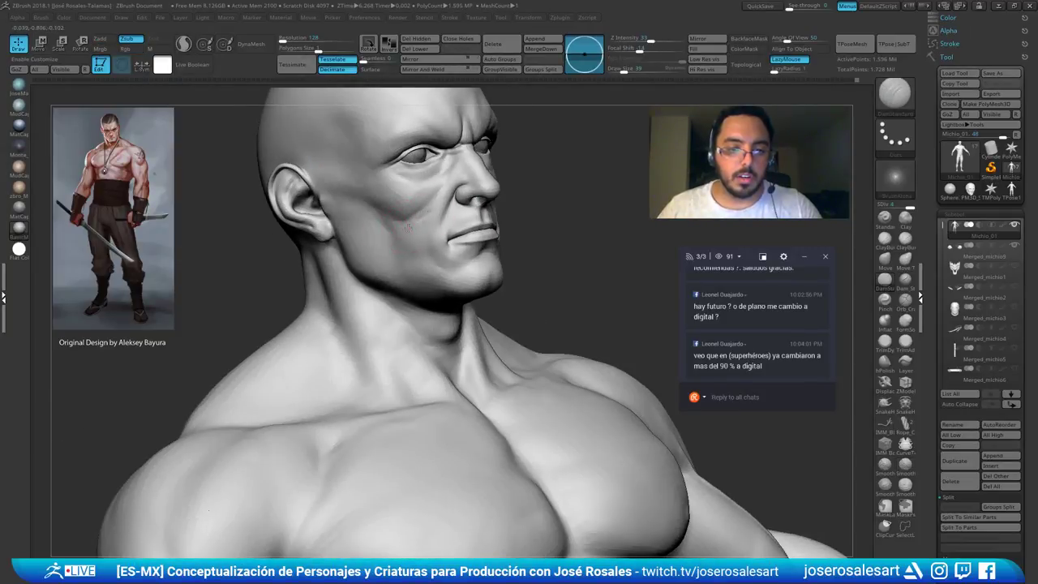
shift+drag(408, 227, 416, 211)
mouse_move(389, 217)
right_down()
mouse_move(376, 218)
mouse_move(402, 213)
right_up()
mouse_move(447, 243)
right_down()
mouse_move(475, 220)
mouse_move(451, 223)
right_up()
mouse_move(451, 223)
ctrl+right_down()
mouse_move(446, 254)
mouse_move(429, 244)
mouse_move(444, 213)
ctrl+right_up()
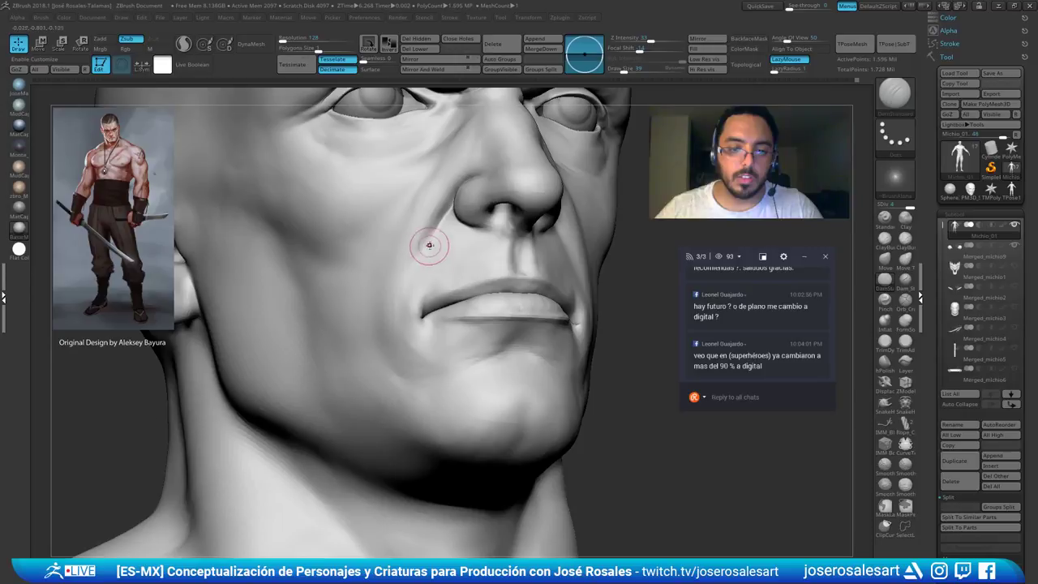
right_drag(425, 252, 461, 224)
shift+drag(461, 223, 450, 195)
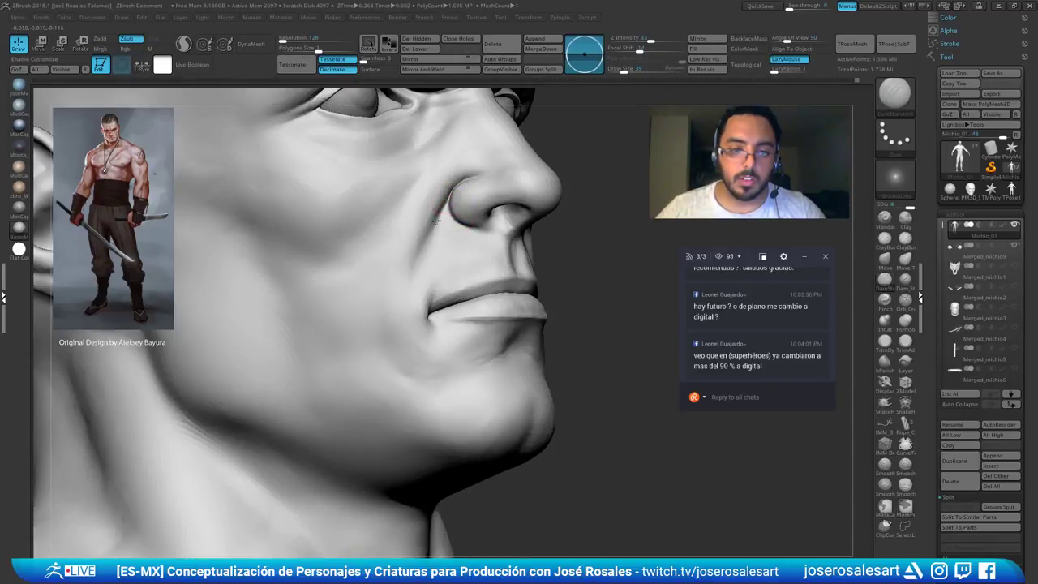
Round out the nostril wing with ClayBuildup and soften where it meets the upper lip area
mouse_move(423, 258)
right_down()
mouse_move(559, 223)
mouse_move(563, 215)
mouse_move(547, 227)
mouse_move(501, 219)
mouse_move(489, 207)
mouse_move(543, 188)
right_up()
key(b)
key(c)
key(b)
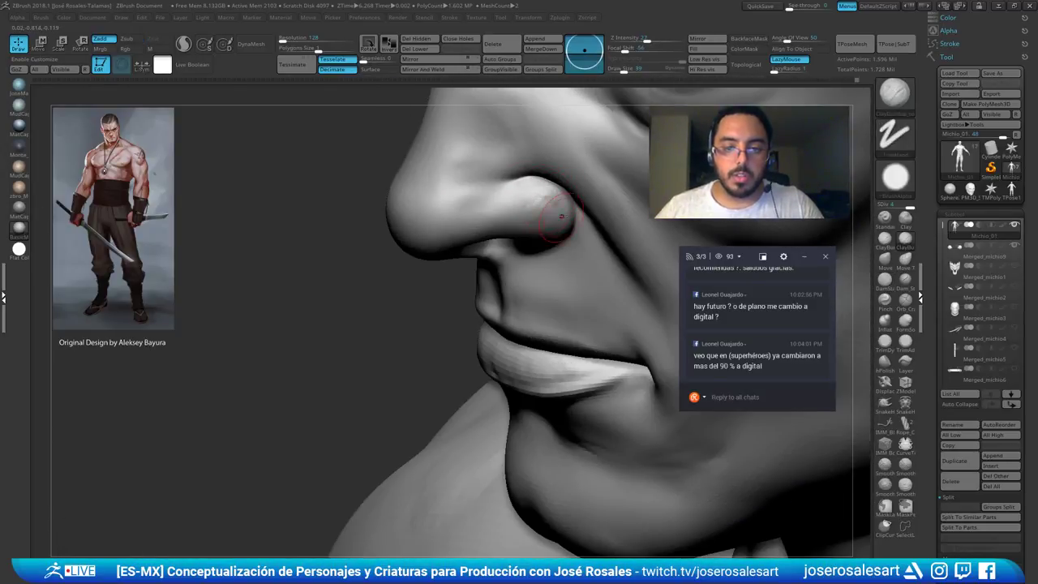
mouse_move(561, 217)
mouse_down()
mouse_move(539, 200)
mouse_move(557, 222)
mouse_up()
mouse_move(557, 222)
ctrl+right_down()
mouse_move(504, 201)
mouse_move(571, 199)
ctrl+right_up()
drag(389, 201, 382, 232)
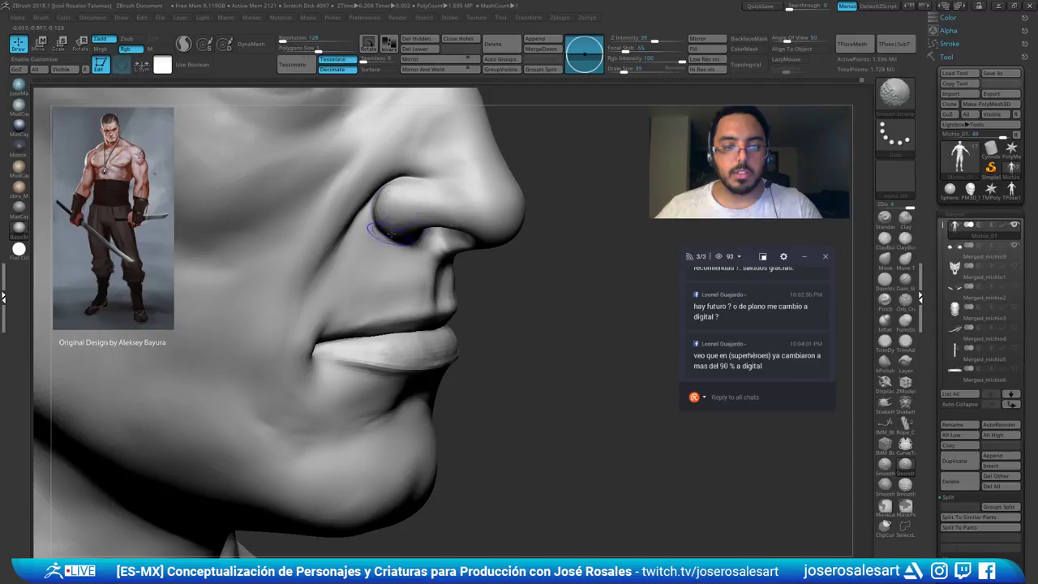
mouse_move(382, 232)
ctrl+right_down()
mouse_move(466, 159)
mouse_move(441, 154)
mouse_move(416, 220)
mouse_move(439, 131)
ctrl+right_up()
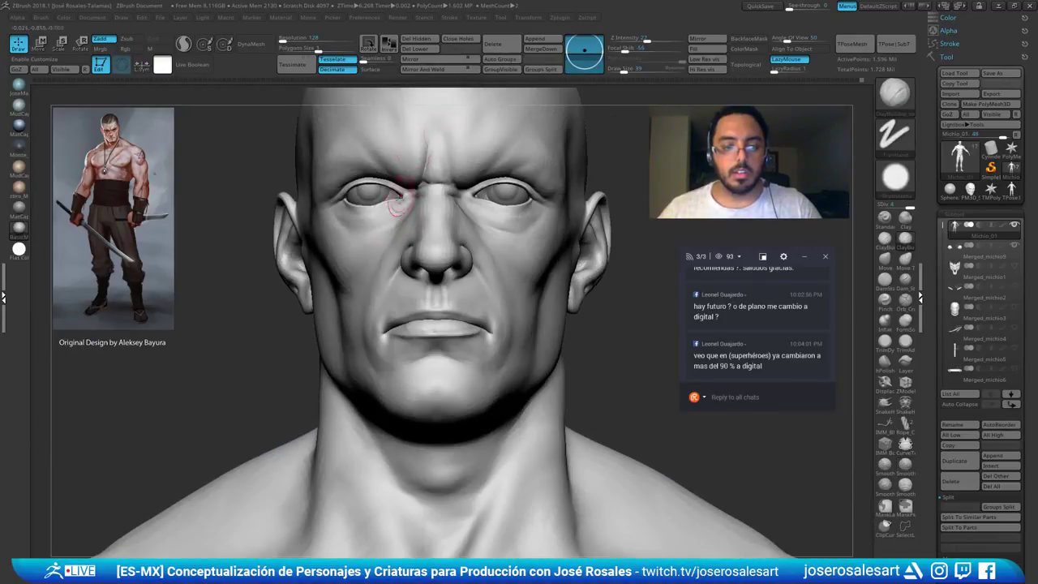
Adjust the shape of the nose from the front with the Move brush at draw size 62
ctrl+right_drag(397, 203, 381, 139)
key(b)
key(m)
key(v)
key(s)
drag(361, 259, 364, 259)
ctrl+right_drag(390, 260, 430, 267)
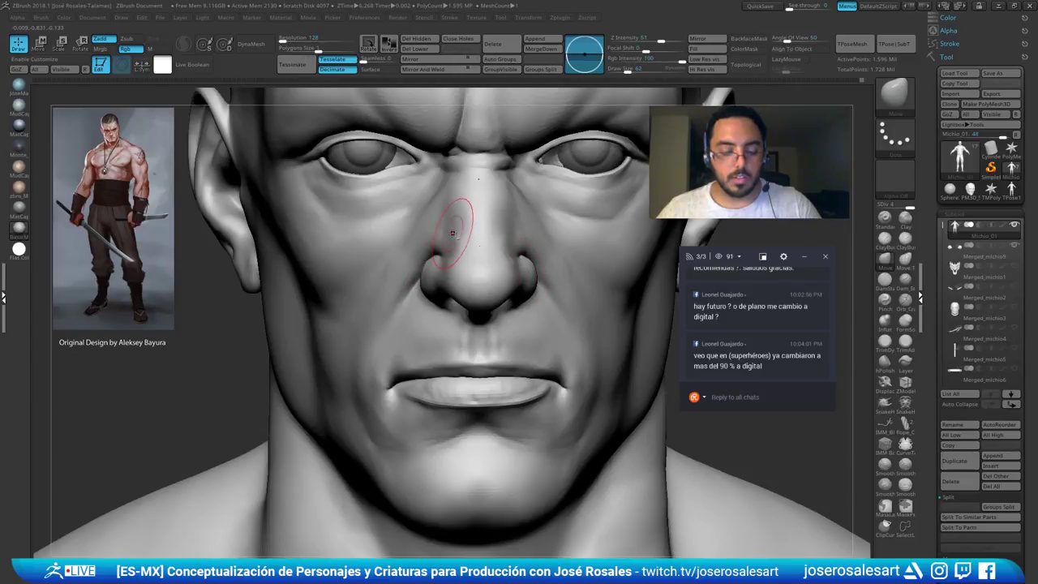
Build up the bridge and side planes of the nose with ClayBuildup at draw size 39
key(b)
key(c)
key(b)
right_drag(500, 222, 519, 225)
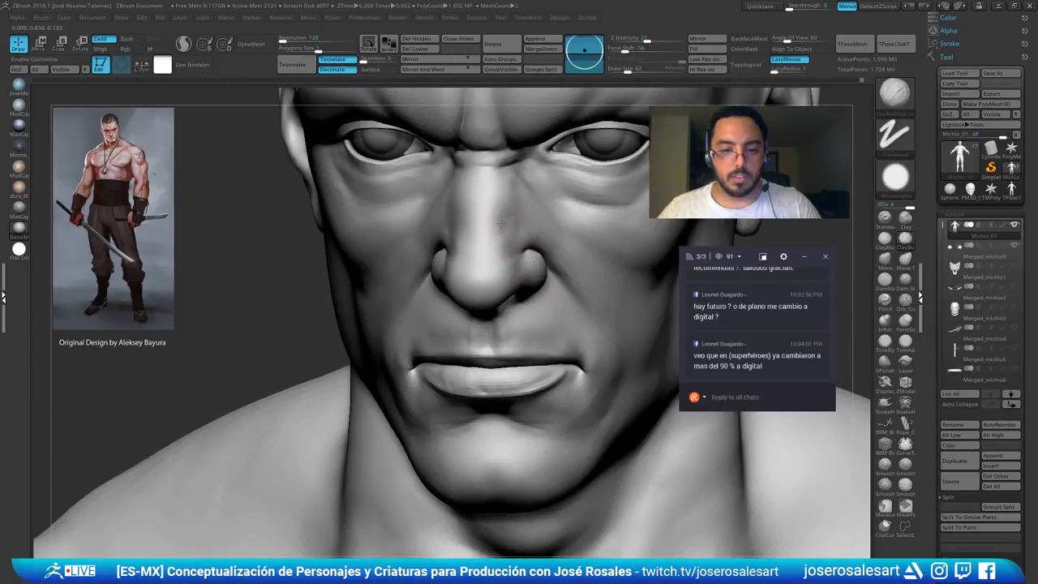
mouse_move(509, 198)
mouse_down()
mouse_move(497, 197)
mouse_move(500, 178)
mouse_up()
key(s)
mouse_move(484, 207)
right_down()
mouse_move(465, 204)
mouse_move(471, 196)
right_up()
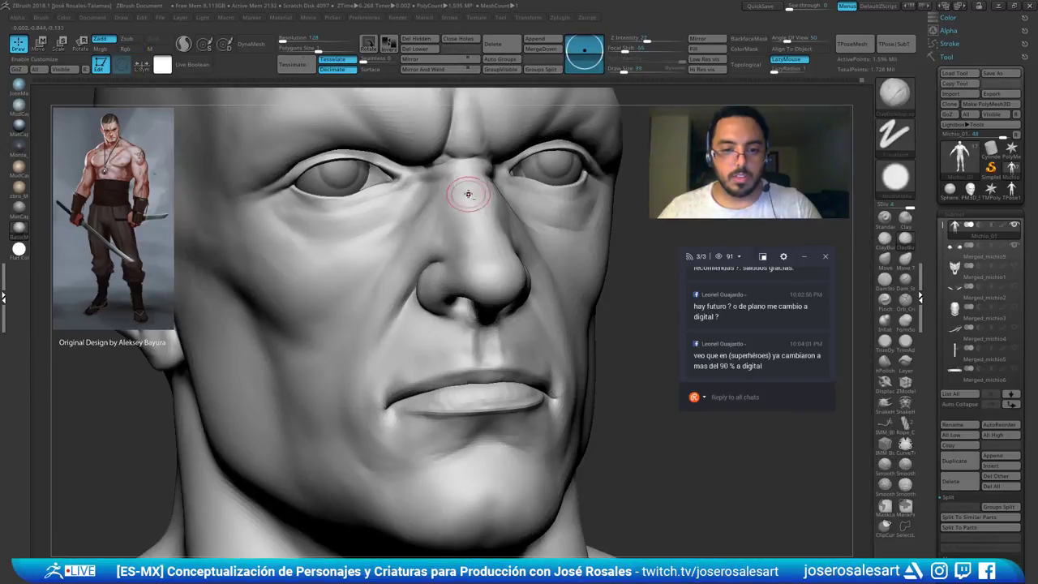
right_drag(479, 245, 464, 248)
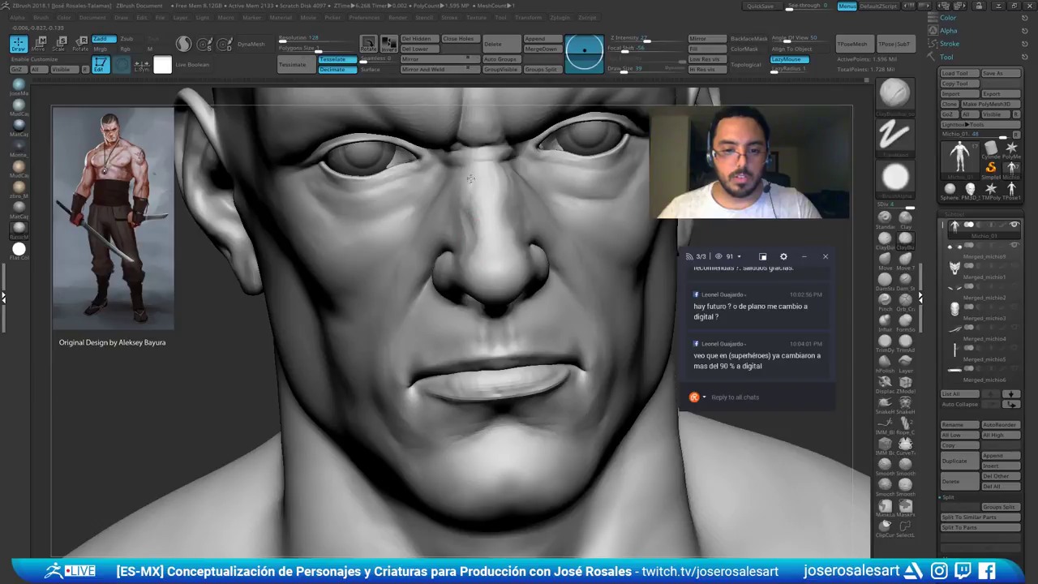
mouse_move(463, 238)
right_down()
mouse_move(479, 238)
mouse_move(462, 236)
right_up()
mouse_move(527, 185)
right_down()
mouse_move(496, 229)
mouse_move(486, 226)
mouse_move(514, 228)
mouse_move(535, 251)
mouse_move(495, 206)
right_up()
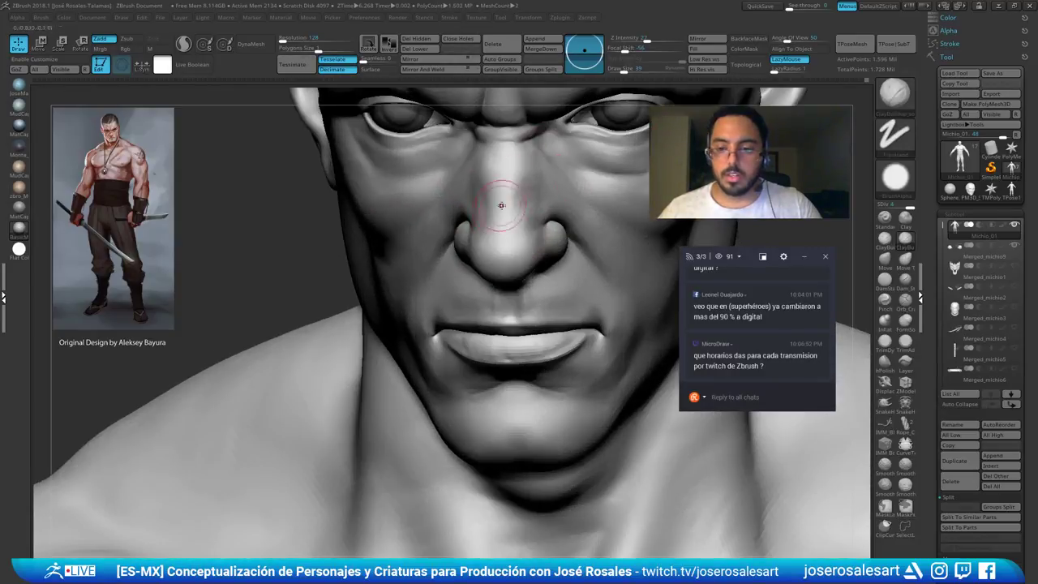
alt+right_drag(558, 169, 503, 231)
mouse_move(501, 205)
mouse_down()
mouse_move(491, 203)
mouse_move(513, 210)
mouse_up()
Reduce the brush to draw size 33 and smooth the side of the nose above the nostril
right_drag(512, 209, 471, 186)
alt+right_drag(424, 284, 410, 236)
right_drag(289, 261, 299, 344)
mouse_move(454, 235)
right_down()
mouse_move(519, 231)
mouse_move(445, 262)
mouse_move(496, 266)
right_up()
key(bracketleft)
shift+drag(473, 259, 470, 269)
mouse_move(494, 227)
right_down()
mouse_move(459, 223)
mouse_move(450, 279)
mouse_move(462, 294)
right_up()
shift+drag(469, 281, 458, 302)
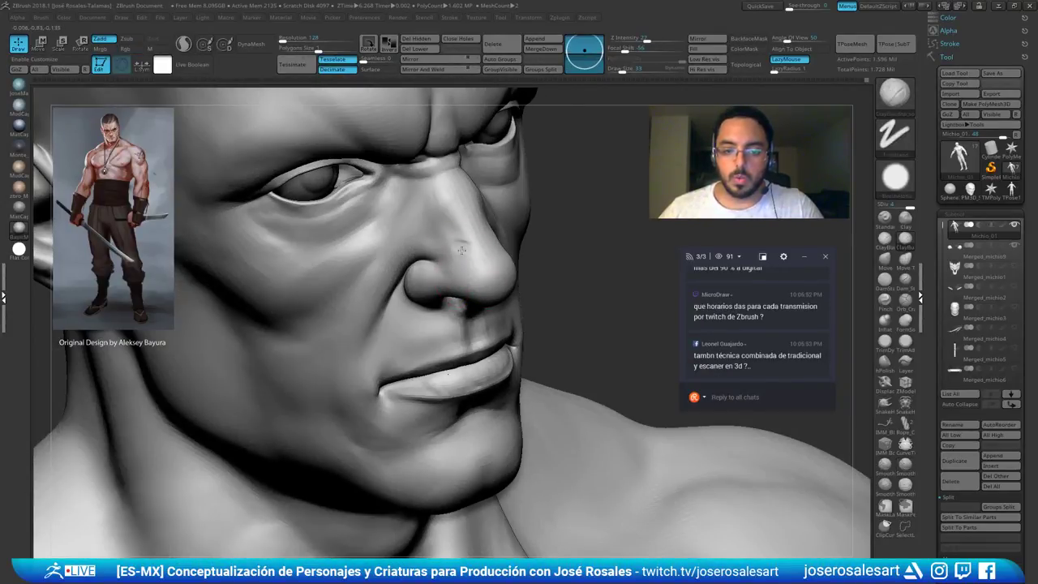
Soften the transition between the nose sidewall and the nostril wing from several angles
right_drag(474, 250, 519, 183)
shift+drag(458, 229, 466, 244)
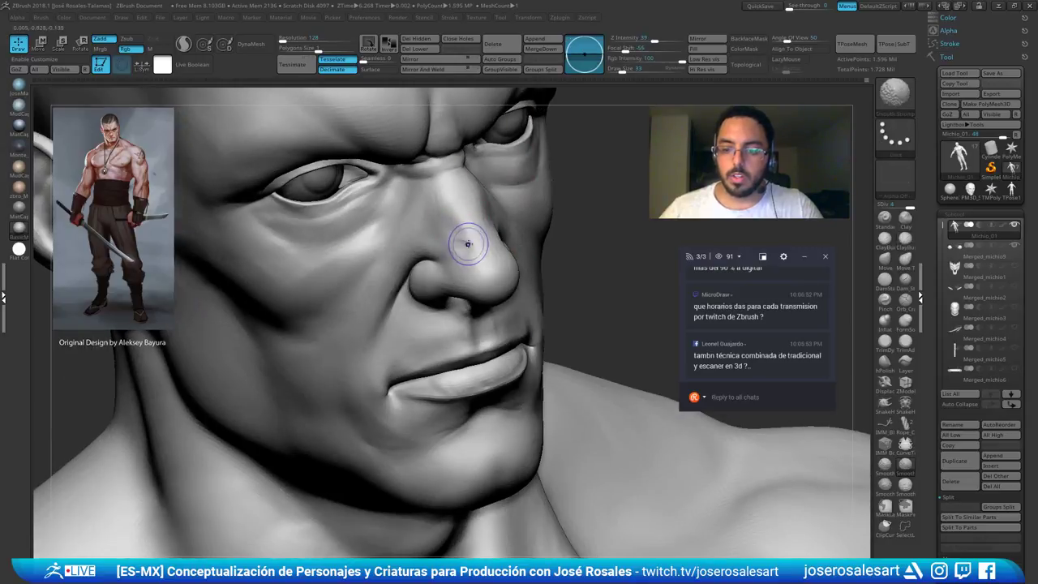
mouse_move(475, 245)
right_down()
mouse_move(454, 275)
mouse_move(506, 215)
right_up()
shift+drag(454, 231, 449, 243)
mouse_move(466, 242)
right_down()
mouse_move(486, 261)
mouse_move(489, 217)
mouse_move(497, 232)
mouse_move(469, 225)
mouse_move(516, 213)
mouse_move(519, 223)
right_up()
ctrl+right_drag(519, 223, 478, 231)
mouse_move(478, 231)
ctrl+right_down()
mouse_move(466, 244)
mouse_move(552, 224)
mouse_move(488, 238)
mouse_move(523, 231)
mouse_move(554, 251)
ctrl+right_up()
shift+drag(511, 262, 520, 279)
Add a ClayBuildup stroke down the length of the nose
right_drag(520, 259, 478, 251)
drag(527, 223, 527, 261)
right_drag(491, 253, 519, 245)
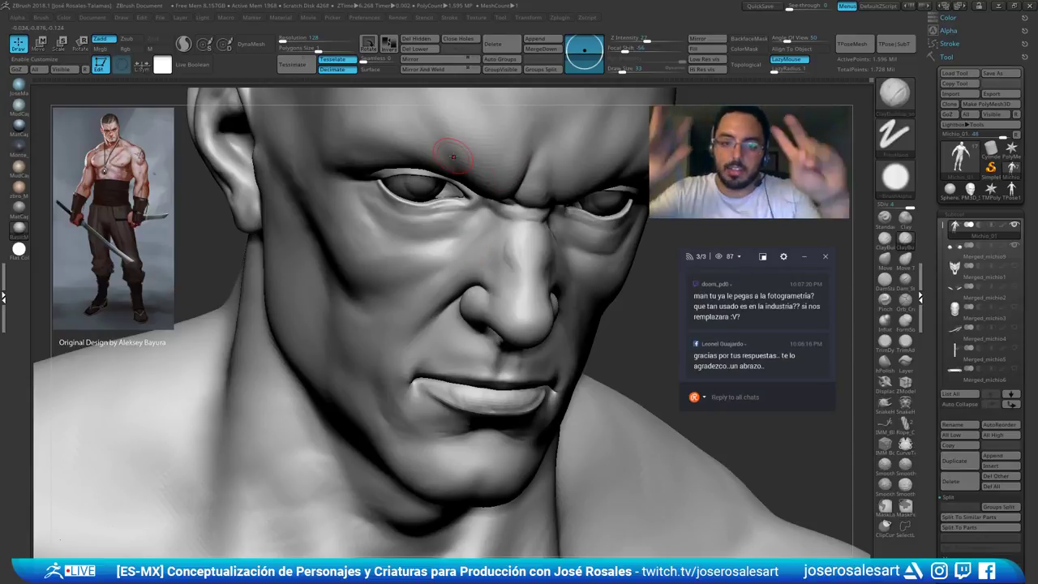
right_drag(346, 201, 528, 262)
mouse_move(558, 218)
alt+right_down()
mouse_move(454, 280)
mouse_move(549, 232)
alt+right_up()
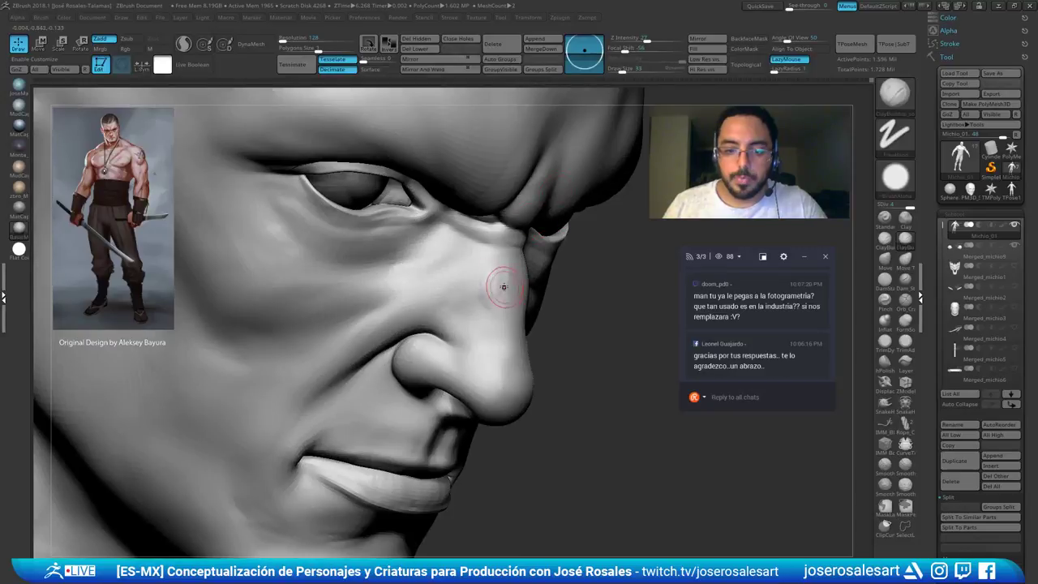
Fill out the profile of the nose bridge with ClayBuildup and smooth the added volume
right_drag(505, 286, 504, 291)
key(s)
drag(503, 287, 505, 287)
mouse_move(487, 259)
right_down()
mouse_move(442, 252)
mouse_move(496, 296)
right_up()
shift+drag(502, 278, 509, 280)
right_drag(509, 281, 454, 283)
mouse_move(563, 296)
shift+mouse_down()
mouse_move(575, 294)
mouse_move(564, 295)
mouse_move(569, 278)
shift+mouse_up()
Carve a horizontal crease across the root of the nose with DamStandard at draw size 39
key(b)
key(d)
key(s)
key(s)
mouse_move(493, 264)
right_down()
mouse_move(523, 262)
mouse_move(489, 248)
right_up()
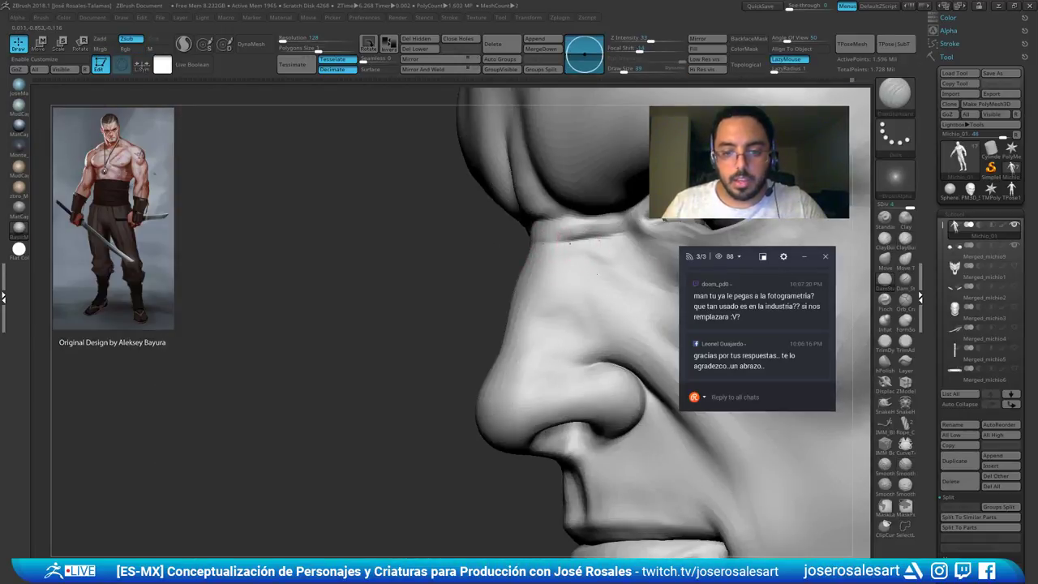
drag(569, 243, 610, 236)
mouse_move(553, 256)
right_down()
mouse_move(653, 232)
mouse_move(667, 258)
mouse_move(595, 247)
mouse_move(475, 268)
mouse_move(481, 281)
right_up()
Add volume between the nose root and the inner eye corner with ClayBuildup at draw size 33
key(b)
key(c)
key(b)
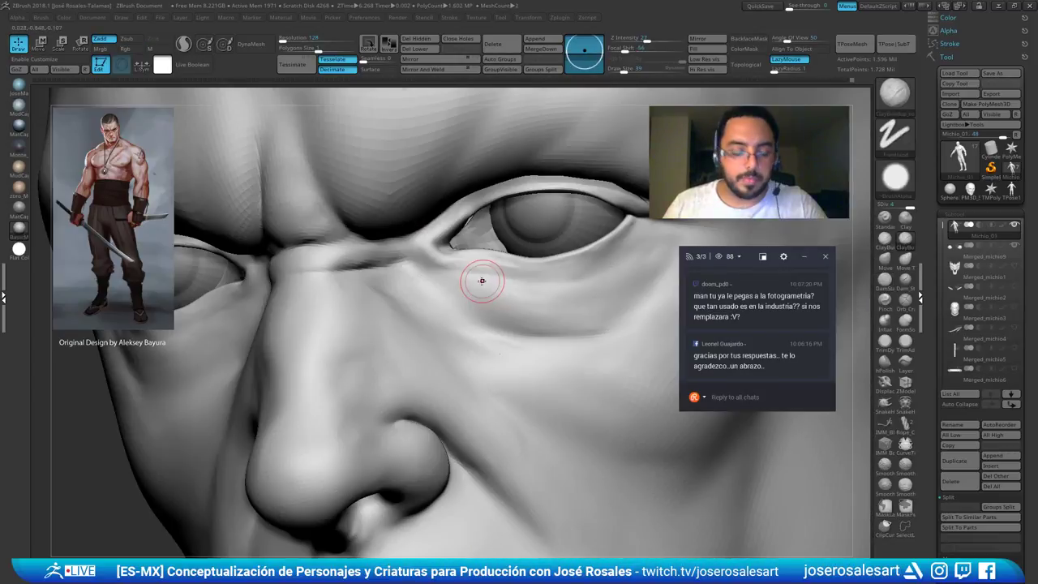
key([)
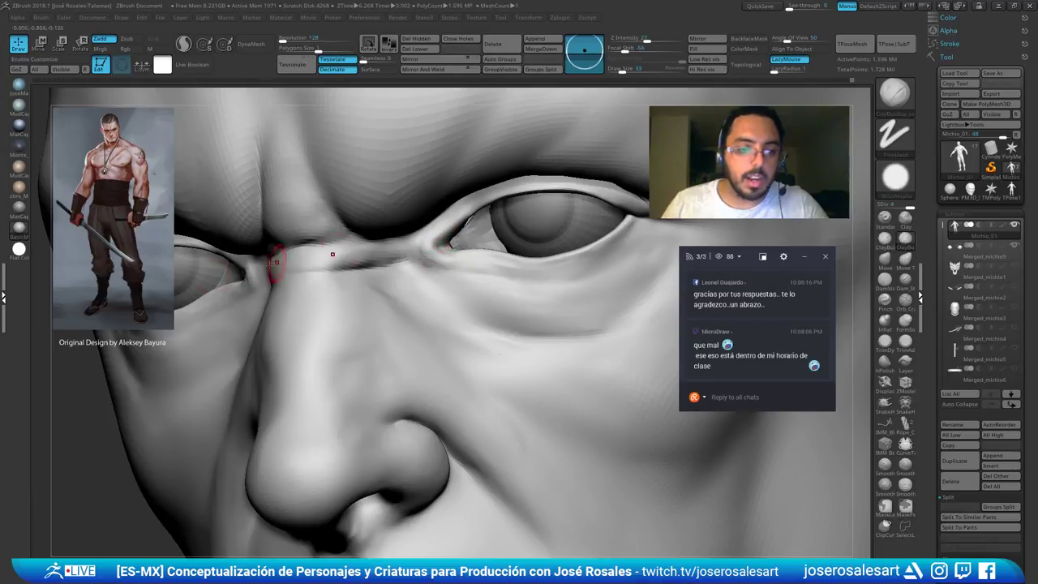
right_drag(337, 250, 268, 270)
drag(273, 277, 253, 295)
Detail the skin below the inner eye corner with the Standard brush at draw size 28 and smooth it
key(b)
key(s)
key(t)
key(s)
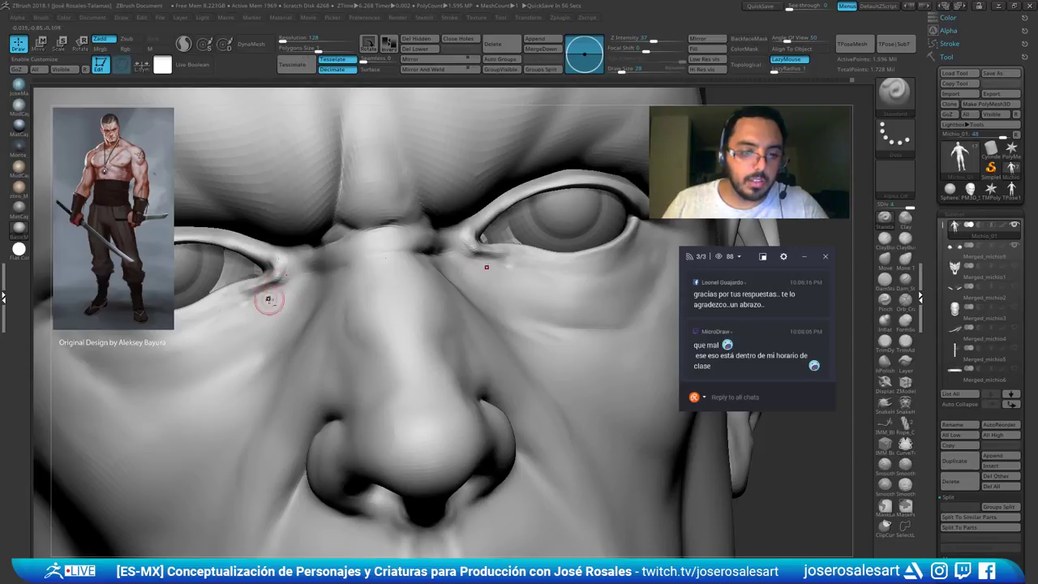
right_drag(261, 315, 324, 300)
shift+drag(290, 273, 279, 283)
mouse_move(301, 280)
ctrl+right_down()
mouse_move(297, 270)
mouse_move(245, 272)
mouse_move(363, 287)
ctrl+right_up()
ctrl+right_drag(490, 305, 460, 269)
Build up the inner corner of the eyelids with ClayBuildup at draw size 42
key(b)
key(c)
key(b)
right_drag(377, 291, 361, 296)
ctrl+right_drag(360, 296, 385, 247)
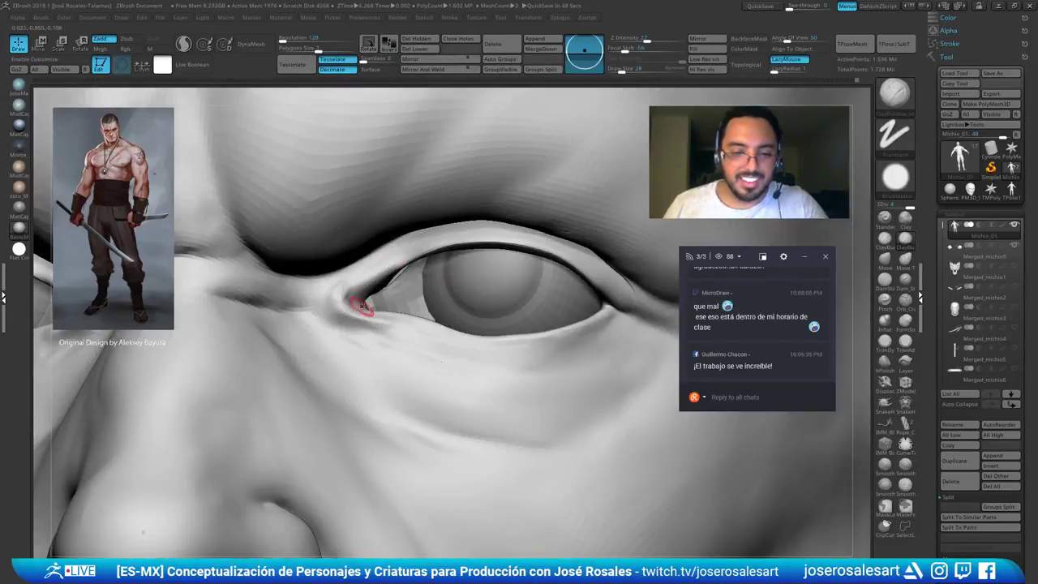
key(s)
drag(341, 306, 350, 311)
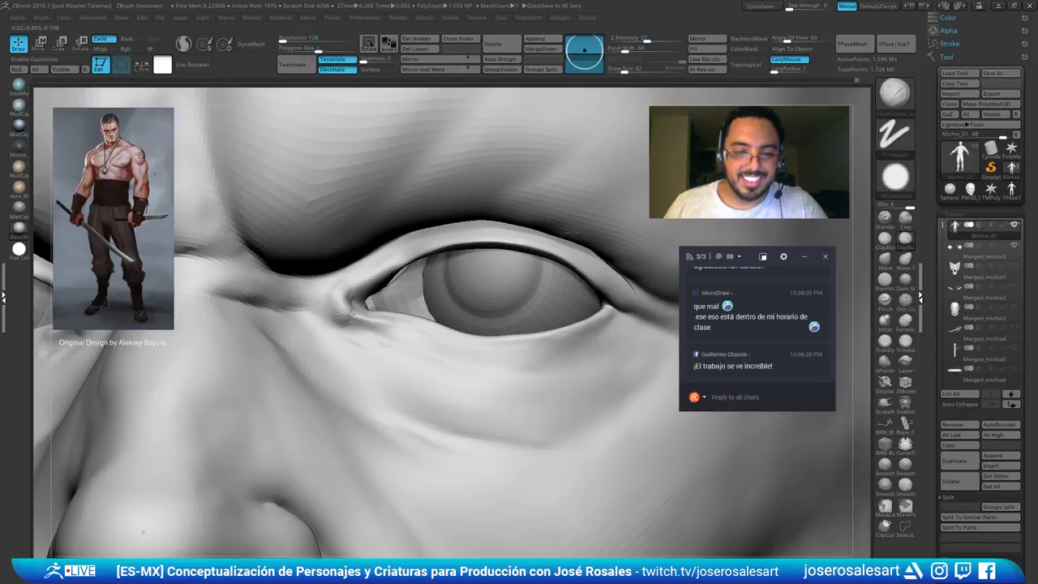
ctrl+right_drag(389, 329, 438, 288)
Refine the lower eyelid and the area beneath it with the Standard brush at draw size 48
shift+right_drag(438, 287, 452, 281)
key(s)
drag(609, 283, 614, 283)
ctrl+right_drag(614, 283, 544, 197)
mouse_move(494, 272)
right_down()
mouse_move(478, 276)
mouse_move(445, 330)
mouse_move(425, 323)
right_up()
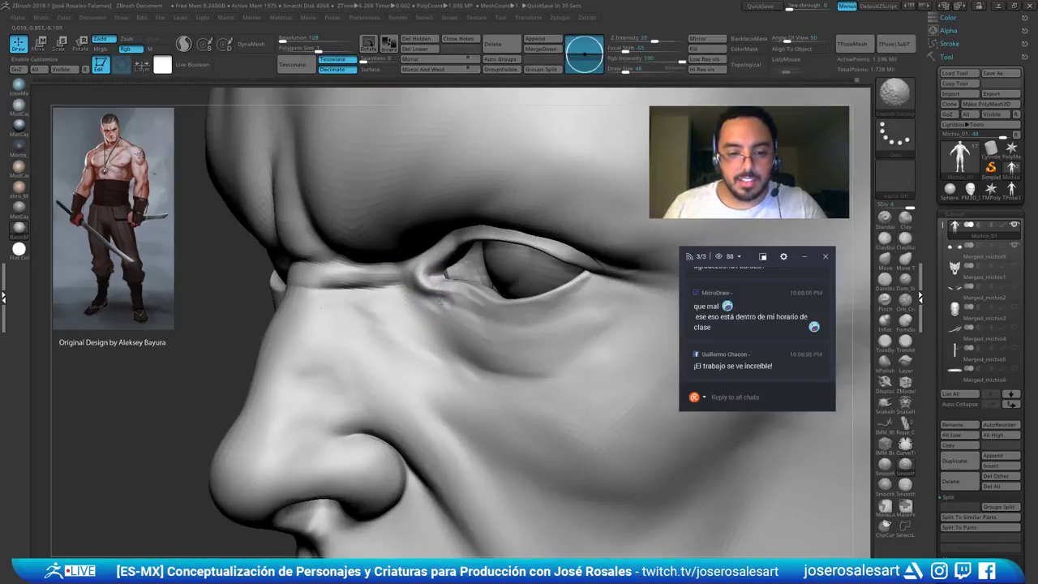
key(b)
key(s)
key(t)
mouse_move(465, 301)
mouse_down()
mouse_move(504, 285)
mouse_move(548, 301)
mouse_up()
click(1023, 18)
Sharpen the crease where the brow meets the nose root with DamStandard at draw size 30
mouse_move(417, 245)
alt+right_down()
mouse_move(400, 244)
mouse_move(389, 195)
alt+right_up()
mouse_move(390, 194)
shift+right_down()
mouse_move(624, 239)
mouse_move(732, 241)
mouse_move(664, 226)
mouse_move(648, 195)
shift+right_up()
mouse_move(648, 195)
shift+right_down()
mouse_move(630, 225)
mouse_move(642, 259)
shift+right_up()
key(b)
key(c)
key(b)
mouse_move(642, 259)
ctrl+right_down()
mouse_move(595, 262)
mouse_move(689, 261)
ctrl+right_up()
mouse_move(689, 261)
alt+right_down()
mouse_move(478, 263)
mouse_move(496, 289)
alt+right_up()
key(b)
key(d)
key(s)
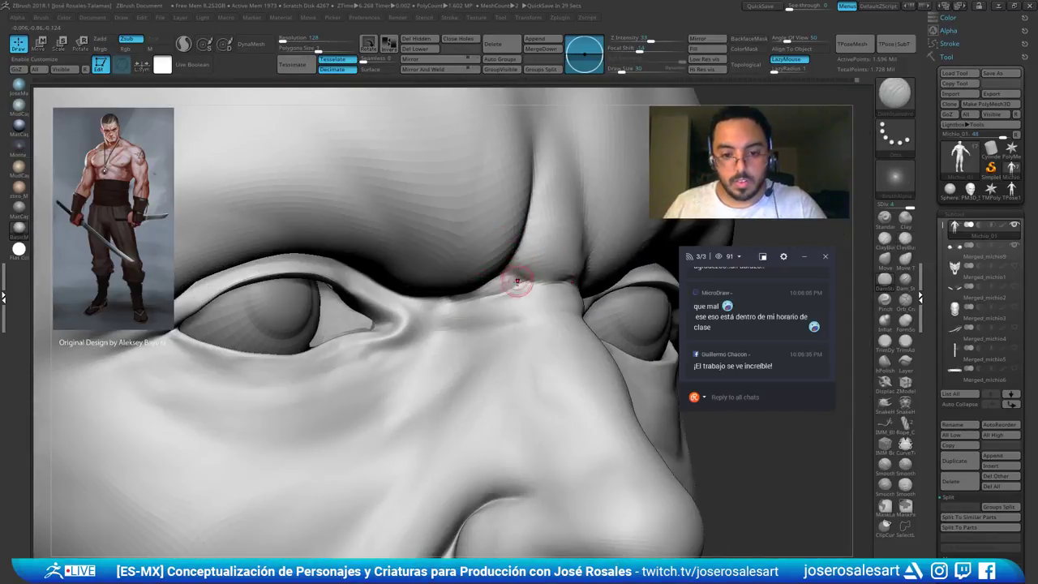
drag(523, 294, 526, 289)
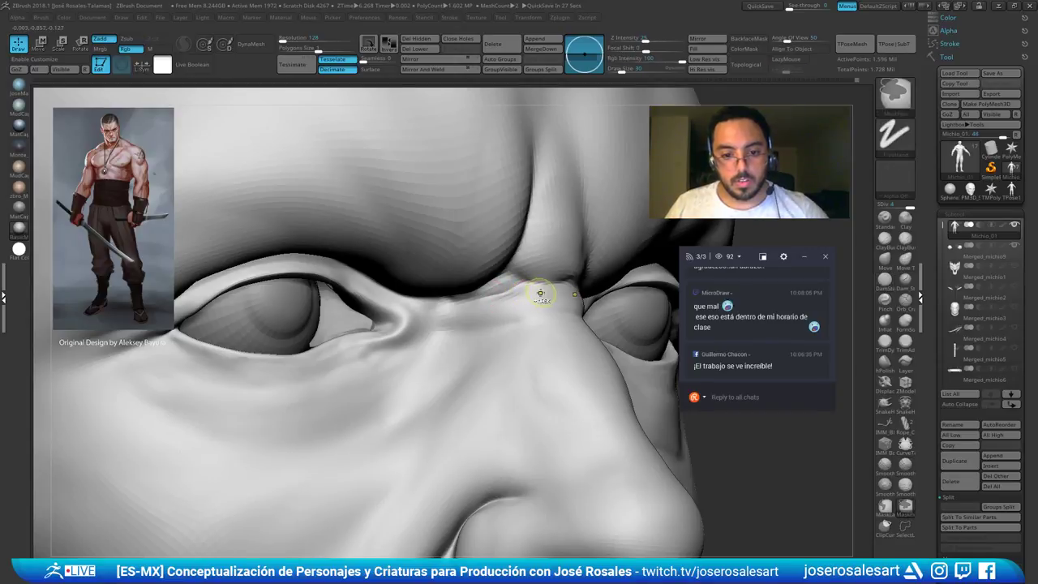
mouse_move(529, 290)
right_down()
mouse_move(511, 292)
mouse_move(550, 285)
right_up()
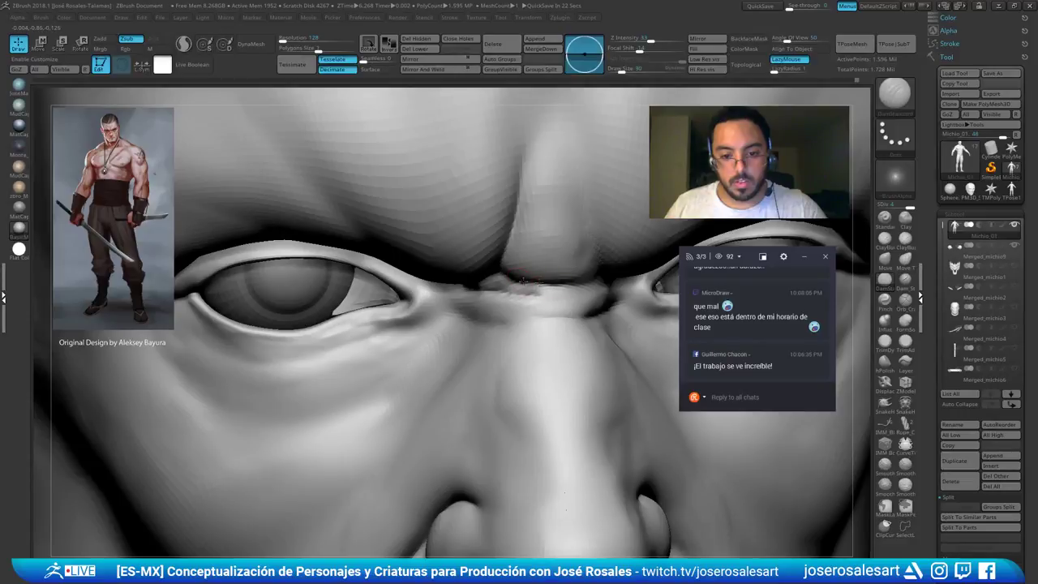
Thicken the skin fold across the nose root with ClayBuildup and smooth it into the surrounding surface
key(b)
key(c)
key(b)
mouse_move(511, 288)
right_down()
mouse_move(529, 292)
mouse_move(501, 282)
mouse_move(527, 292)
mouse_move(510, 289)
right_up()
drag(542, 290, 508, 285)
mouse_move(502, 288)
right_down()
mouse_move(491, 285)
mouse_move(496, 243)
mouse_move(520, 264)
mouse_move(447, 297)
mouse_move(475, 301)
right_up()
shift+drag(475, 308, 478, 304)
mouse_move(558, 281)
shift+right_down()
mouse_move(474, 264)
mouse_move(483, 219)
shift+right_up()
ctrl+right_drag(494, 259, 558, 297)
mouse_move(559, 297)
shift+mouse_down()
mouse_move(595, 289)
mouse_move(579, 295)
shift+mouse_up()
mouse_move(579, 295)
alt+right_down()
mouse_move(430, 320)
mouse_move(454, 275)
mouse_move(444, 253)
alt+right_up()
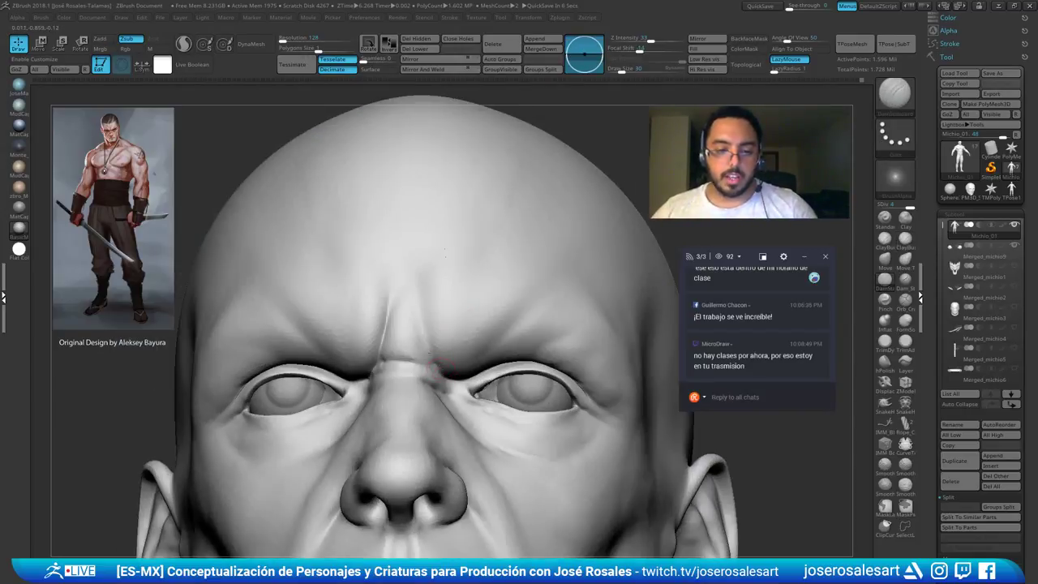
Deepen the vertical frown crease between the brows with DamStandard at draw size 30 and soften its edges
drag(427, 352, 415, 284)
mouse_move(415, 283)
right_down()
mouse_move(426, 304)
mouse_move(494, 349)
right_up()
right_drag(424, 353, 357, 312)
shift+drag(419, 314, 427, 332)
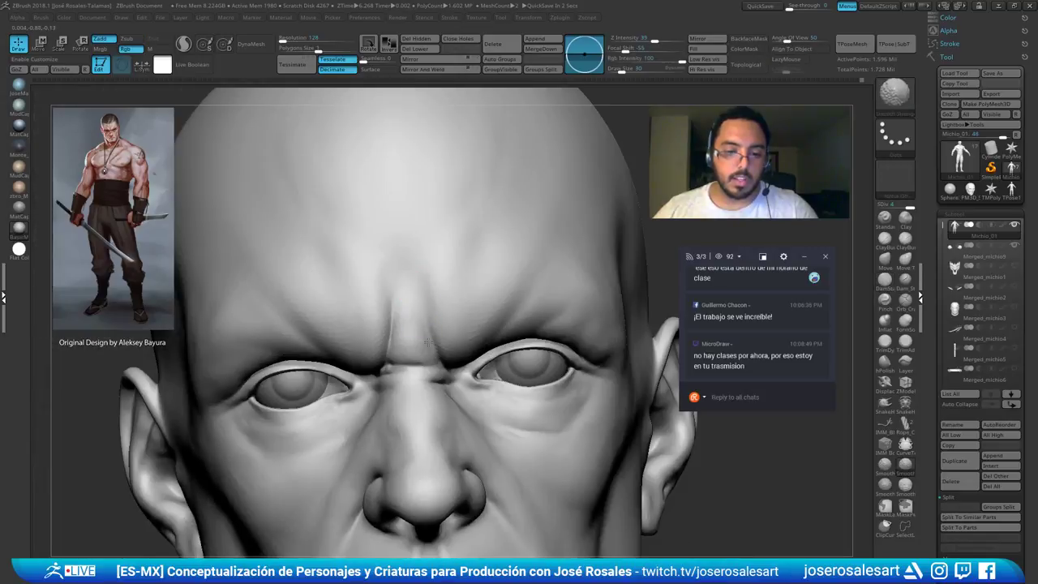
ctrl+right_drag(480, 252, 688, 270)
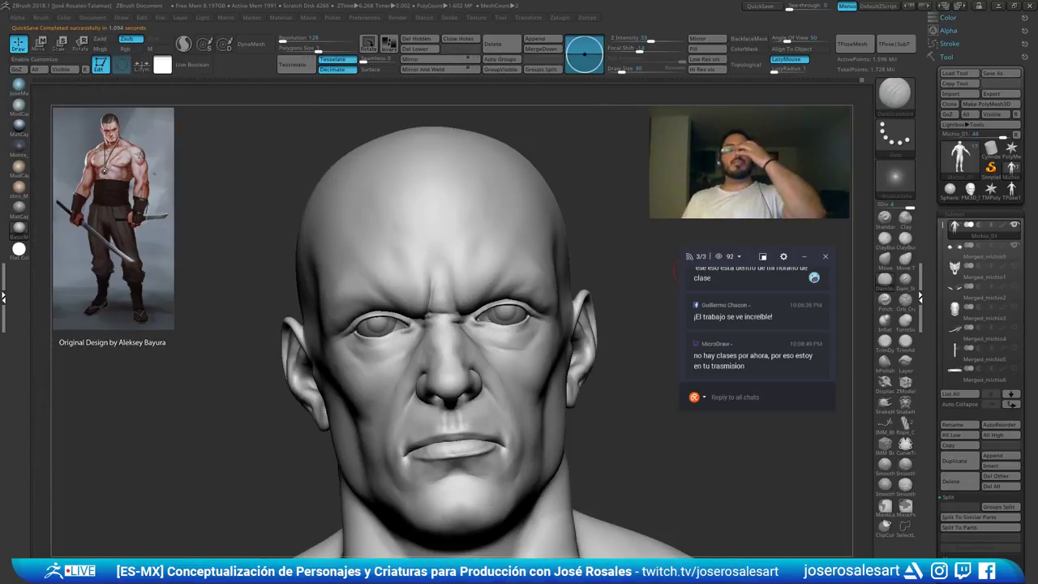
right_drag(579, 199, 572, 219)
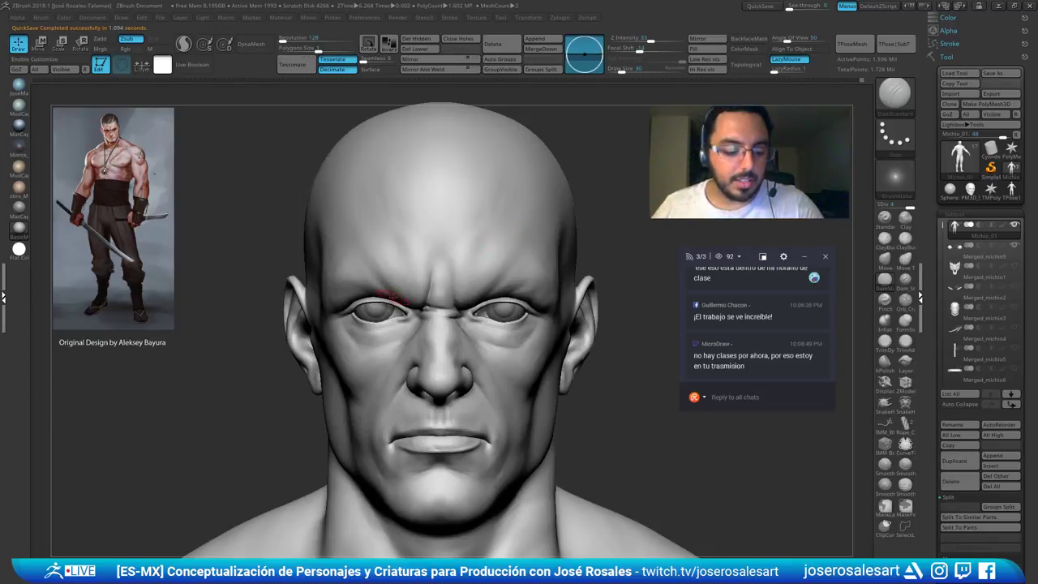
Build up a small area of the forehead above the brow with the ClayBuildup brush and smooth it
key(b)
key(c)
key(b)
ctrl+right_drag(419, 280, 397, 247)
mouse_move(397, 247)
right_down()
mouse_move(452, 245)
mouse_move(436, 240)
mouse_move(419, 188)
right_up()
key(])
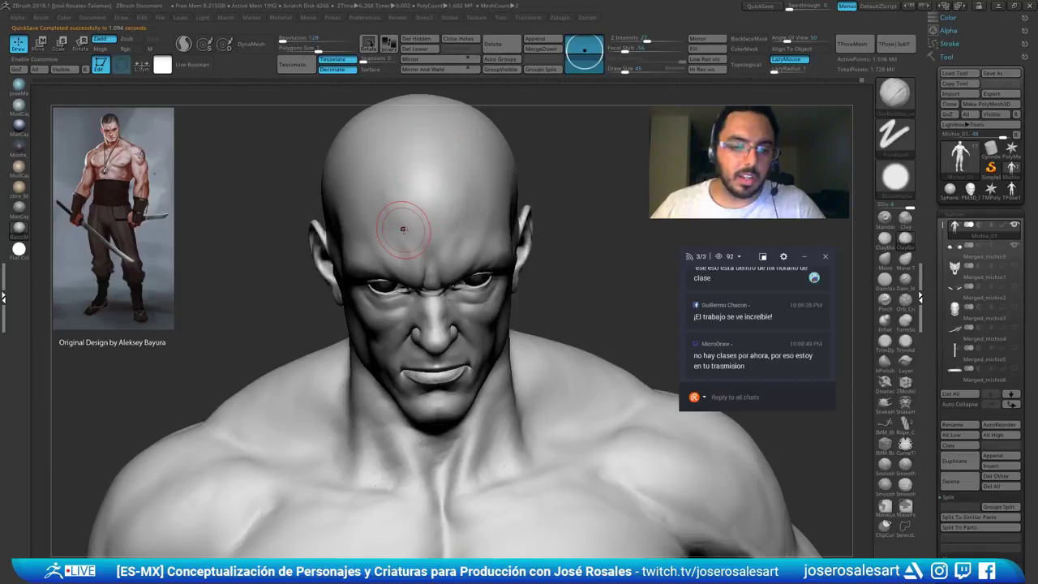
key(s)
mouse_move(397, 230)
mouse_down()
mouse_move(417, 227)
mouse_move(397, 207)
mouse_move(430, 223)
mouse_move(415, 204)
mouse_move(410, 238)
mouse_up()
shift+drag(392, 196, 405, 203)
Smooth the remaining forehead surface above the brows from slightly different angles
right_drag(519, 219, 479, 187)
shift+drag(479, 188, 496, 212)
right_drag(507, 224, 478, 233)
shift+drag(478, 234, 471, 243)
right_drag(518, 208, 531, 203)
Sculpt the hollow between the lower lip and chin with the ClayBuildup brush and smooth it
mouse_move(532, 203)
ctrl+right_down()
mouse_move(506, 174)
mouse_move(519, 171)
mouse_move(506, 177)
mouse_move(459, 398)
mouse_move(458, 271)
mouse_move(504, 240)
ctrl+right_up()
ctrl+right_drag(521, 281, 442, 277)
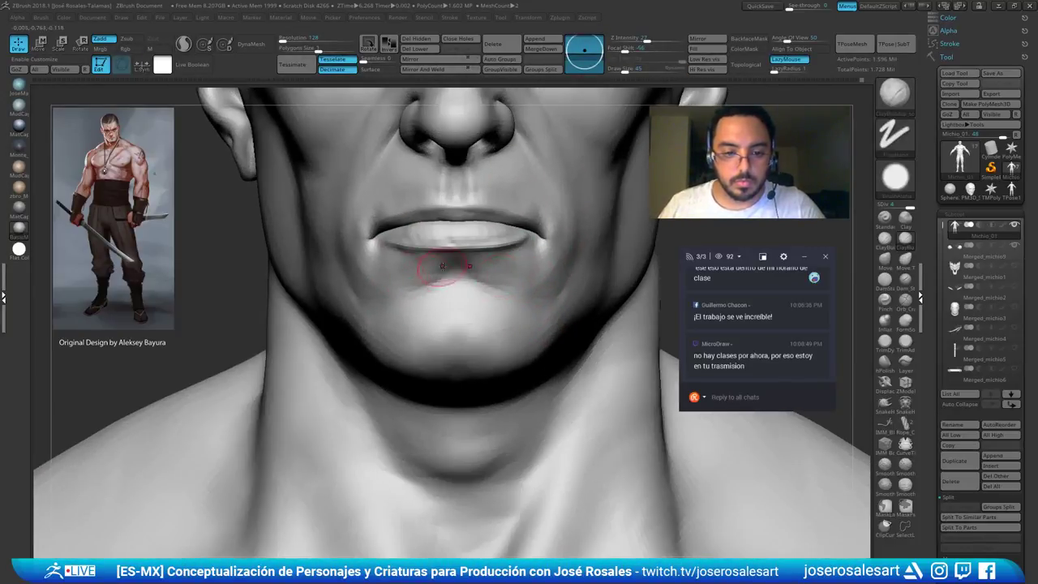
mouse_move(423, 277)
mouse_down()
mouse_move(436, 294)
mouse_move(424, 281)
mouse_move(455, 267)
mouse_up()
key(shift)
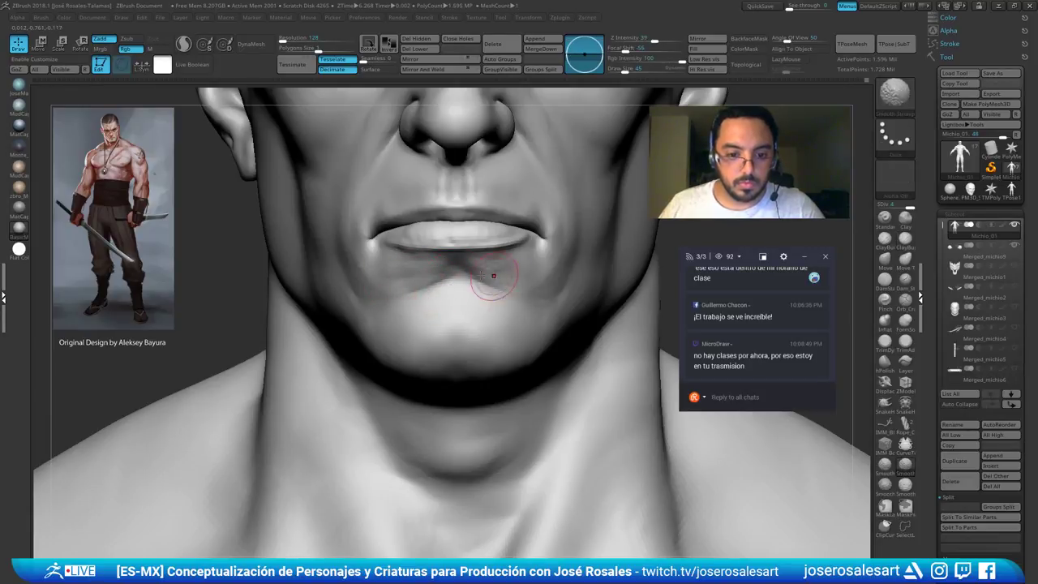
mouse_move(477, 287)
right_down()
mouse_move(514, 273)
mouse_move(476, 280)
right_up()
mouse_move(476, 281)
ctrl+right_down()
mouse_move(442, 521)
mouse_move(413, 462)
mouse_move(514, 280)
mouse_move(562, 290)
ctrl+right_up()
shift+drag(563, 290, 523, 281)
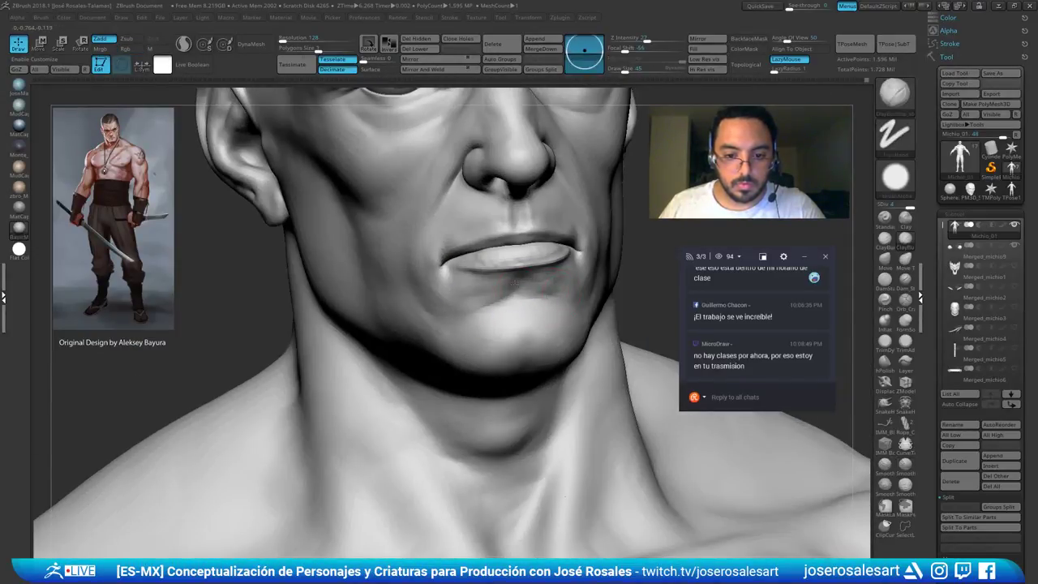
Examine the mouth, chin and overall face from close-up, three-quarter and frontal views
mouse_move(521, 298)
right_down()
mouse_move(554, 283)
mouse_move(539, 292)
right_up()
key(b)
key(d)
key(s)
ctrl+right_drag(539, 292, 519, 284)
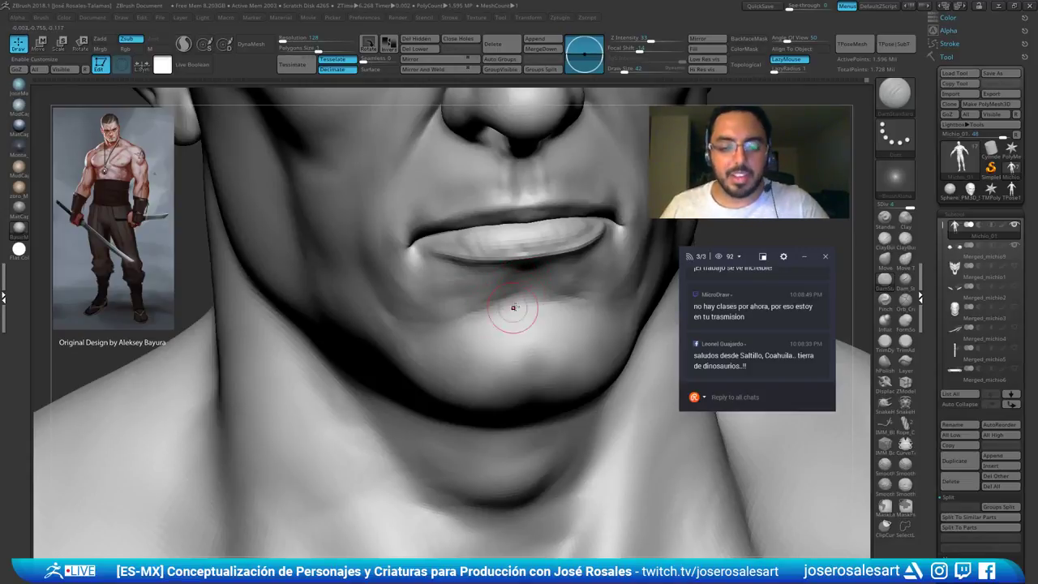
right_drag(557, 281, 550, 293)
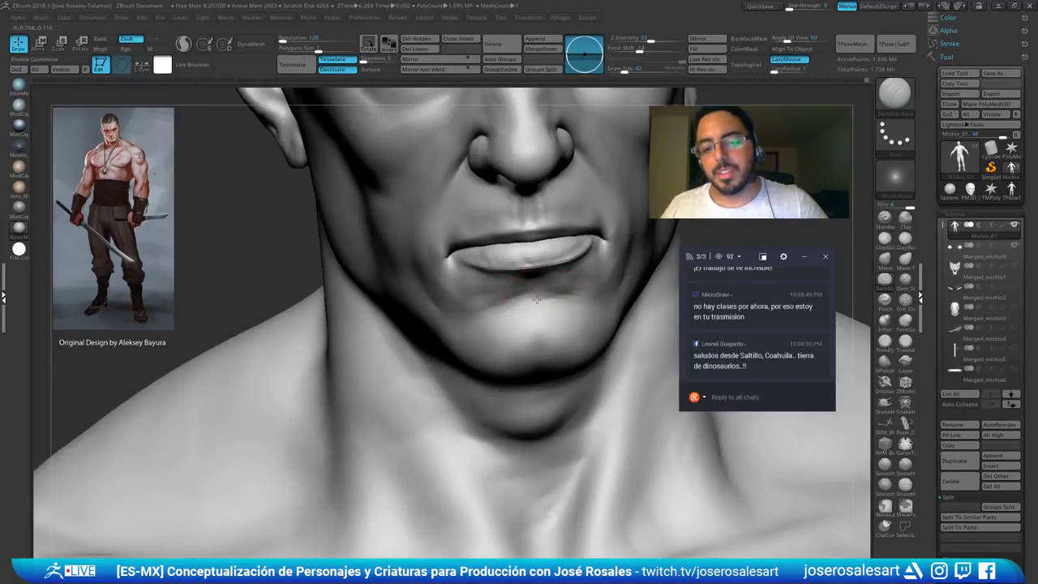
ctrl+right_drag(451, 321, 445, 279)
mouse_move(444, 280)
right_down()
mouse_move(484, 298)
mouse_move(486, 334)
right_up()
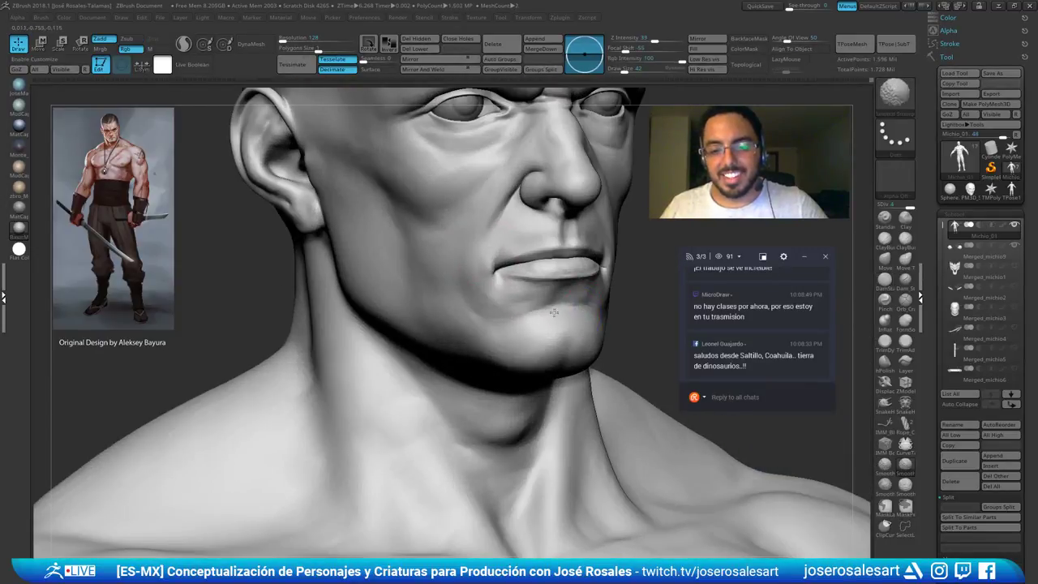
alt+right_drag(567, 282, 522, 339)
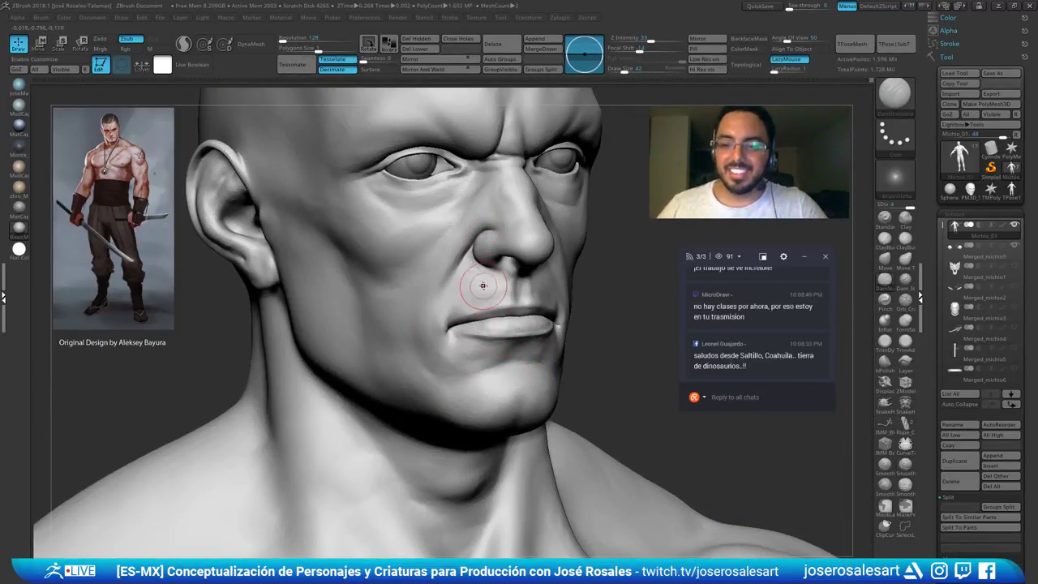
key(b)
key(c)
key(b)
mouse_move(451, 326)
right_down()
mouse_move(485, 312)
mouse_move(470, 338)
mouse_move(409, 332)
mouse_move(446, 322)
mouse_move(412, 324)
right_up()
ctrl+right_drag(411, 324, 448, 254)
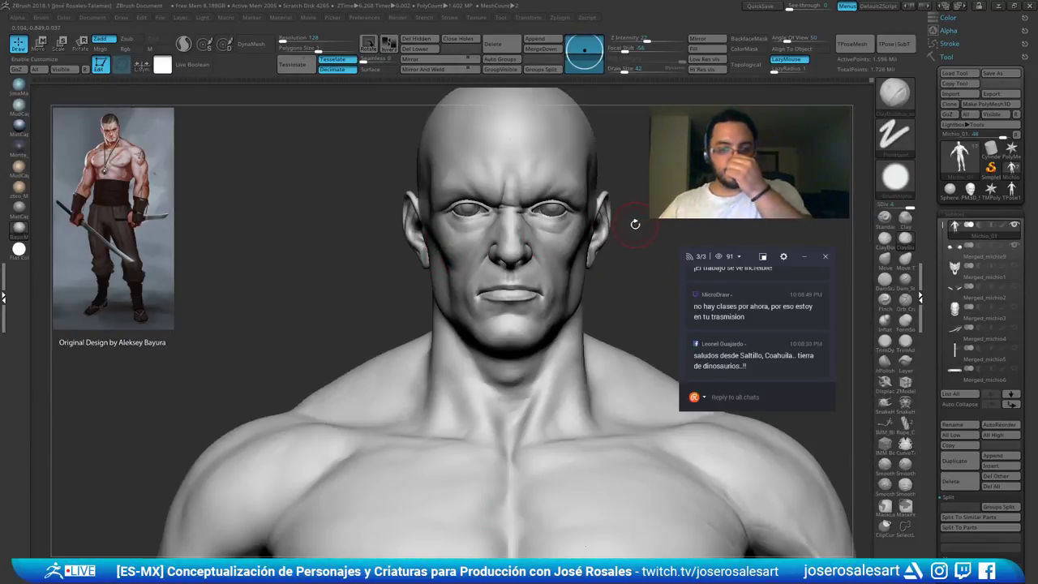
ctrl+right_drag(558, 220, 628, 216)
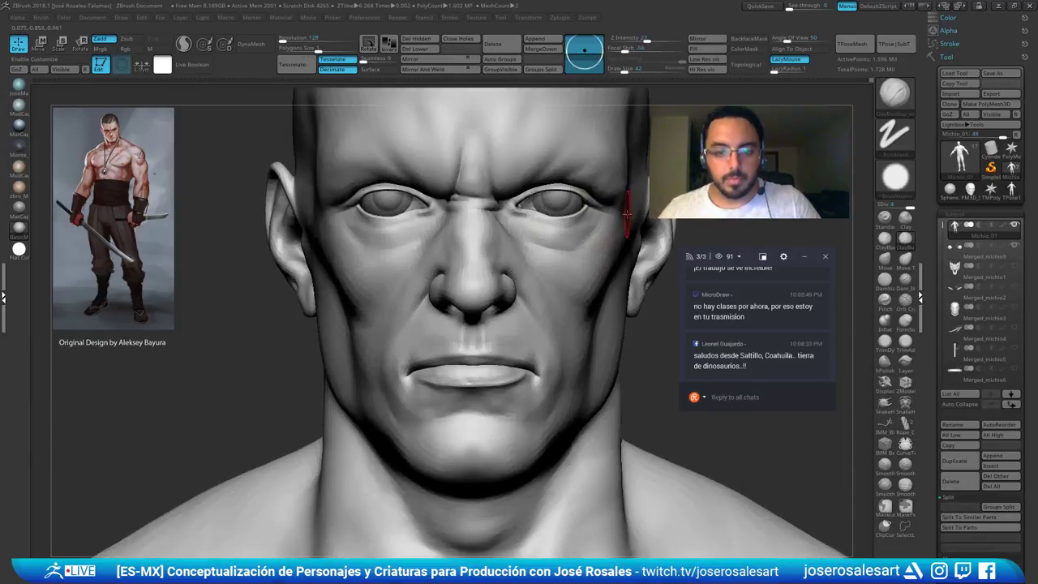
right_drag(551, 177, 477, 229)
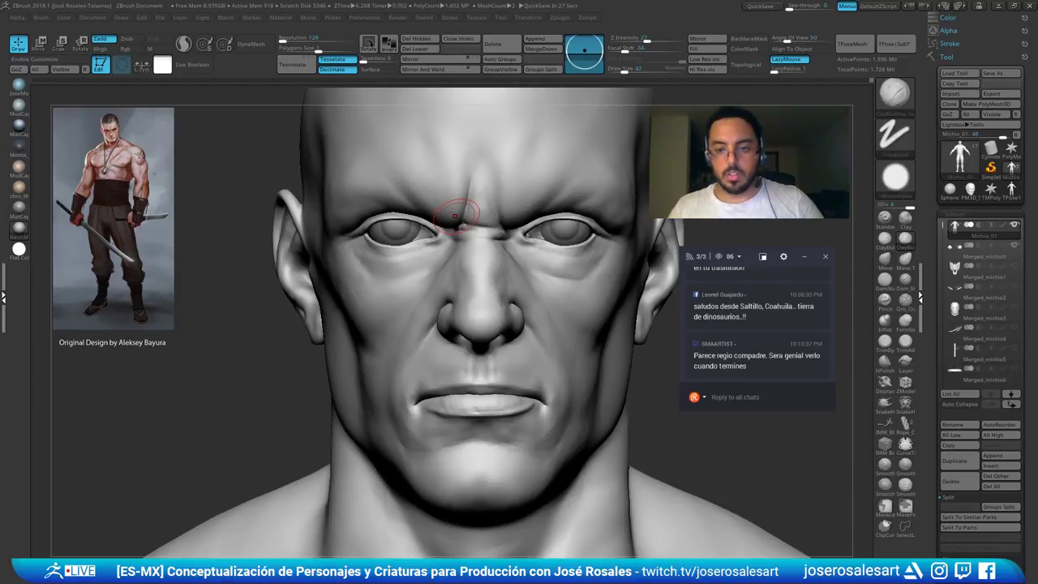
ctrl+right_drag(455, 217, 478, 279)
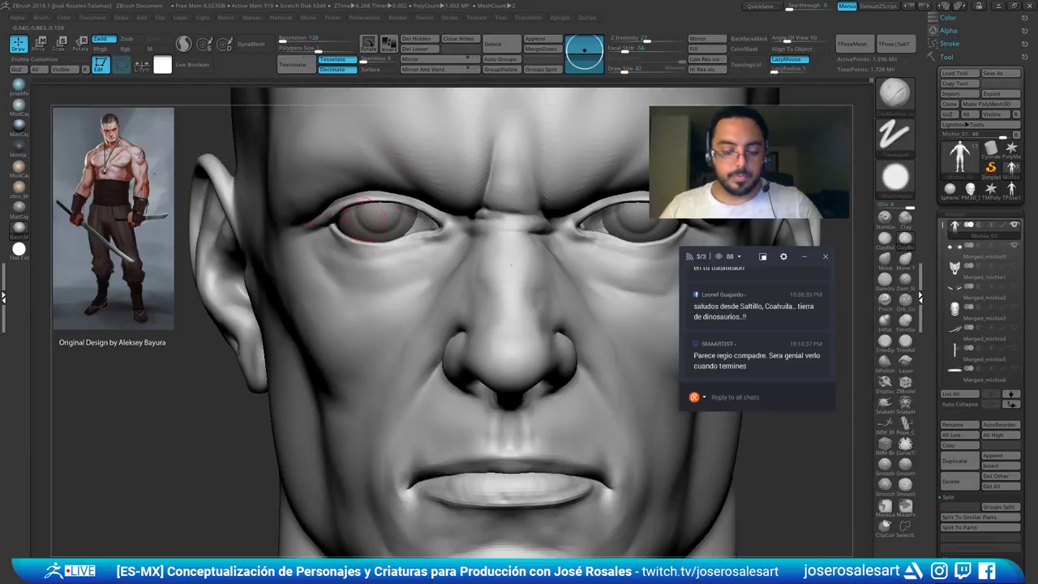
Reshape the outer corner of the eye and the adjoining lower eyelid with the Move brush
key(b)
key(m)
key(v)
drag(341, 206, 350, 211)
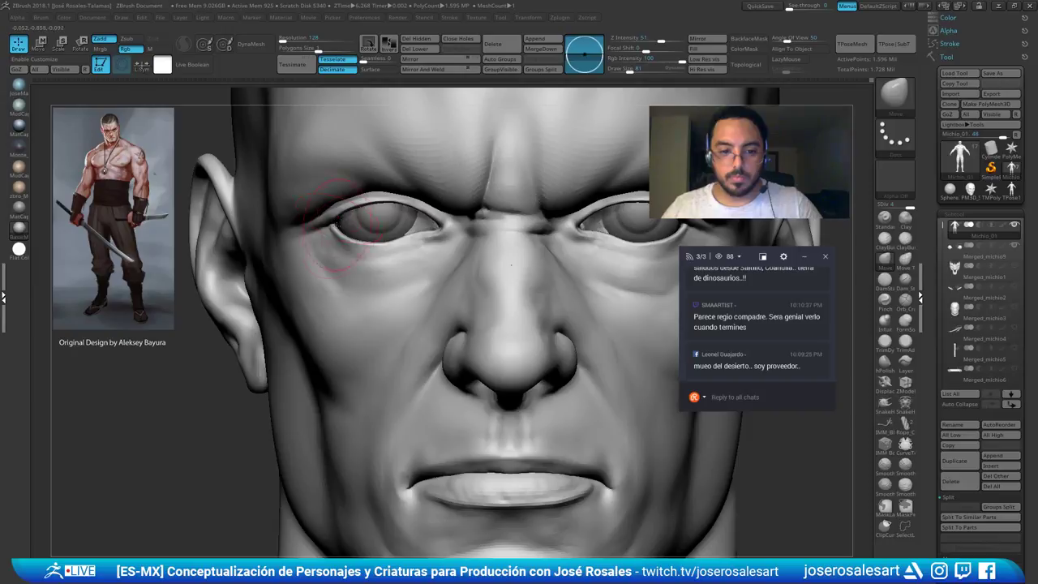
right_drag(346, 254, 421, 250)
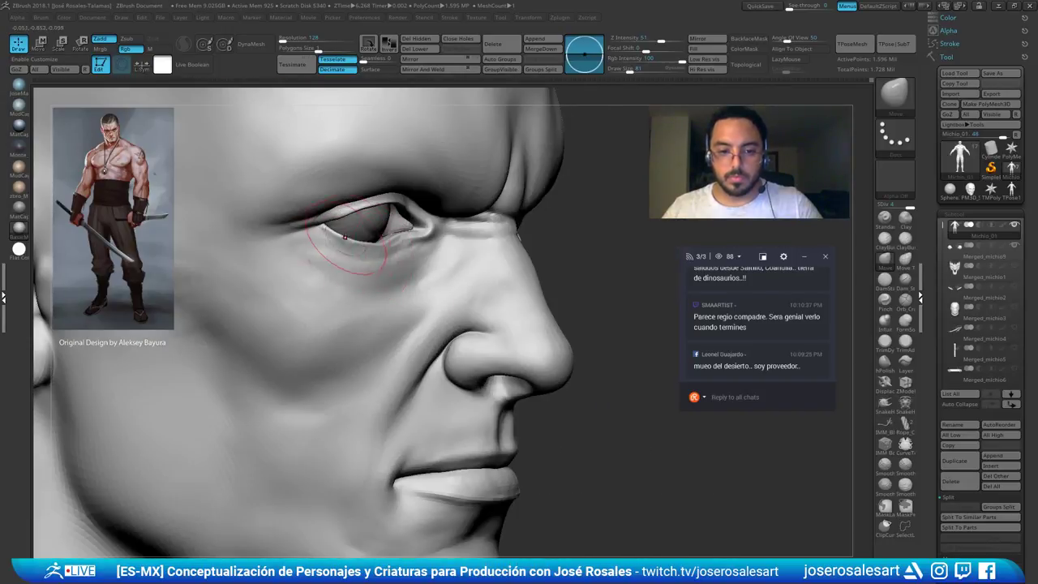
drag(345, 251, 341, 244)
right_drag(438, 243, 372, 239)
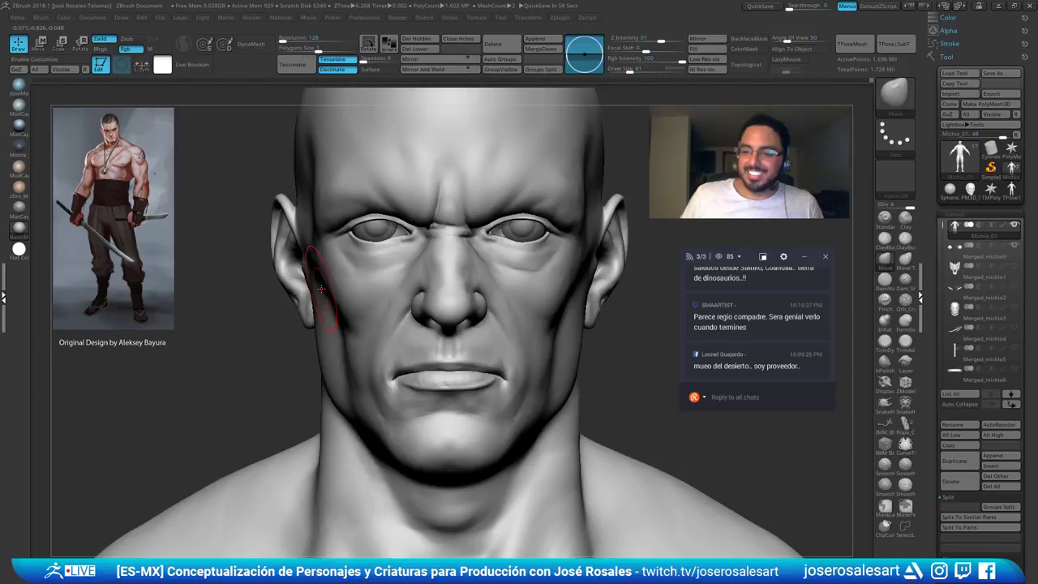
Nudge the outer end of the upper eyelid inward with a smaller Move brush
drag(833, 381, 833, 379)
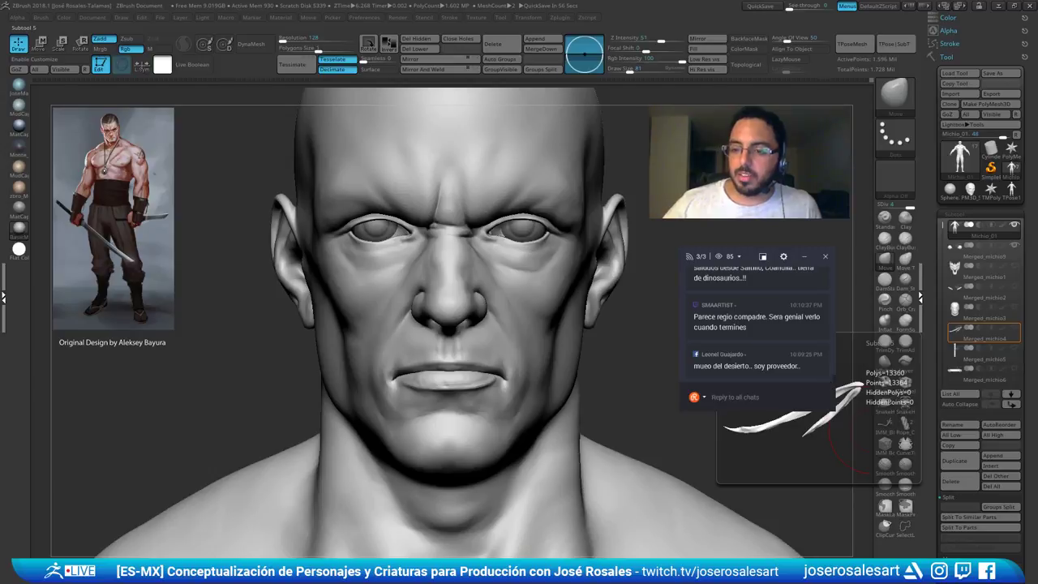
mouse_move(381, 232)
right_down()
mouse_move(325, 227)
mouse_move(344, 275)
mouse_move(330, 224)
mouse_move(369, 235)
mouse_move(348, 272)
right_up()
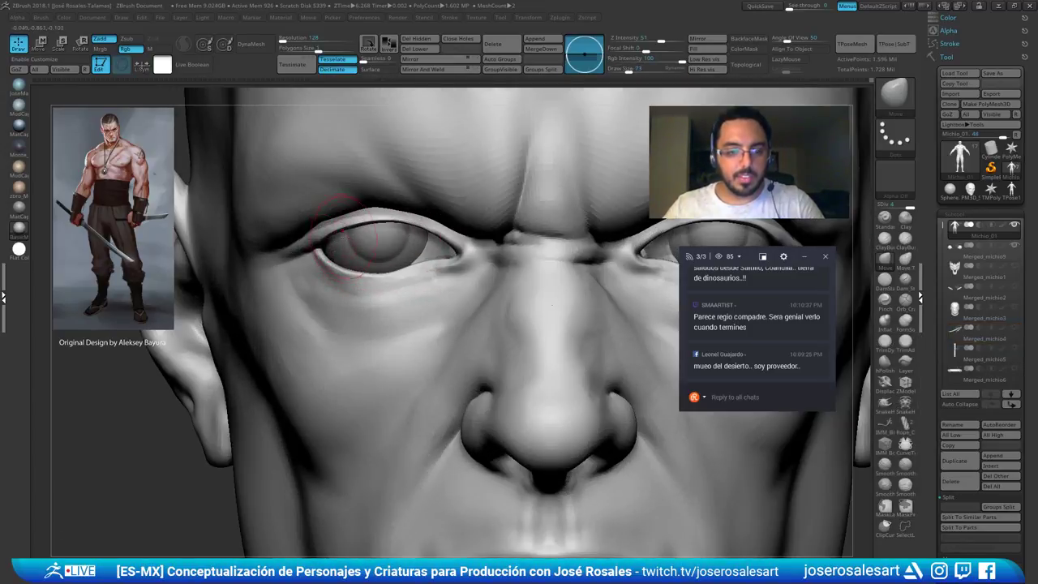
key(bracketleft)
drag(321, 226, 335, 233)
Adjust the lower eyelid's shape with the Move brush at draw size 81, working from a three-quarter view
mouse_move(336, 215)
ctrl+right_down()
mouse_move(336, 175)
mouse_move(397, 204)
mouse_move(389, 251)
mouse_move(337, 223)
mouse_move(281, 261)
mouse_move(344, 261)
ctrl+right_up()
right_drag(446, 245, 417, 248)
key(bracketright)
key(bracketright)
key(bracketright)
key(bracketright)
key(bracketright)
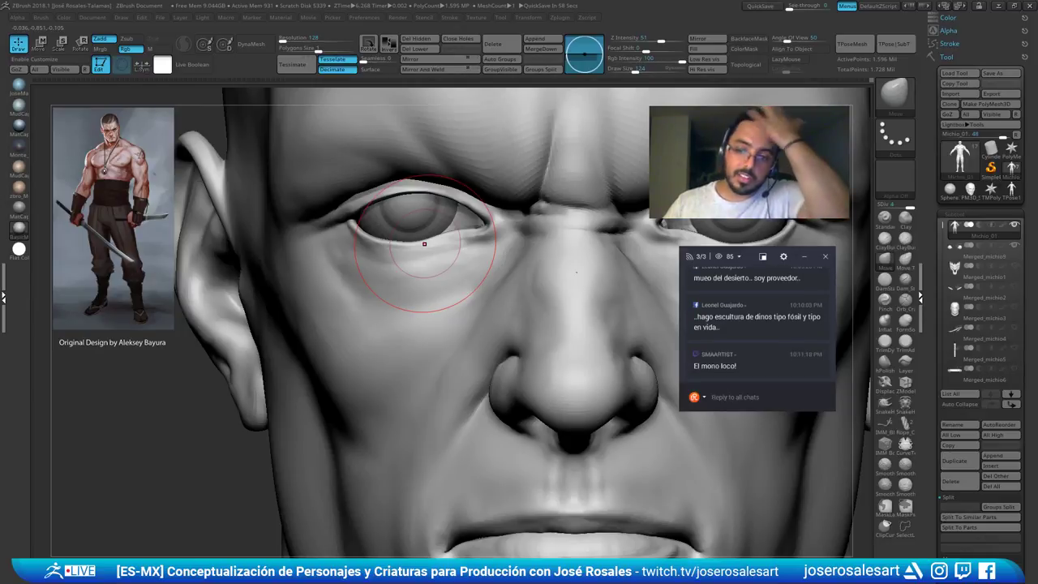
right_drag(283, 385, 264, 384)
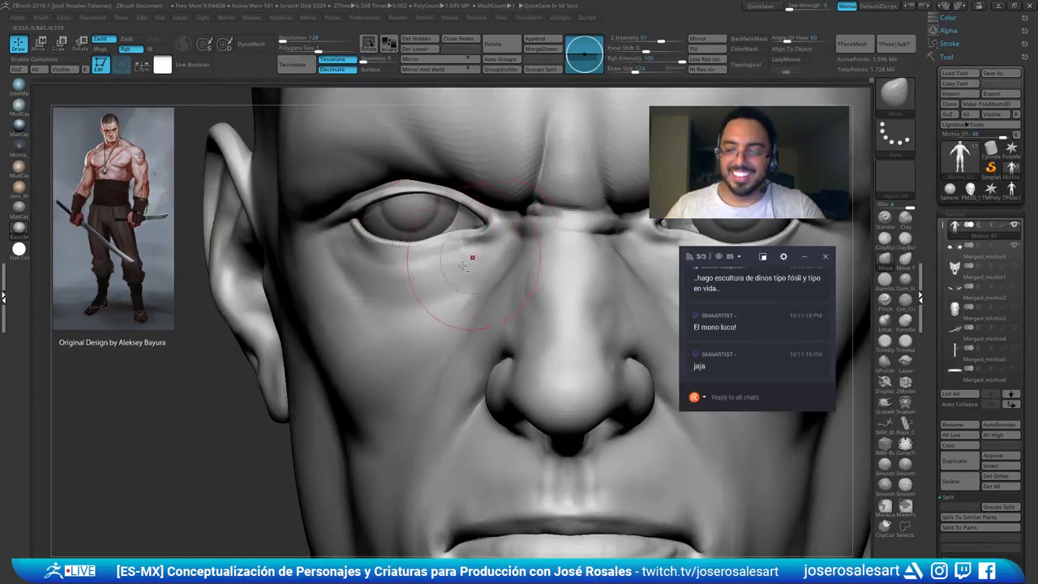
alt+right_drag(484, 253, 427, 292)
key(bracketleft)
key(bracketleft)
right_drag(336, 263, 387, 278)
key(s)
drag(388, 281, 381, 280)
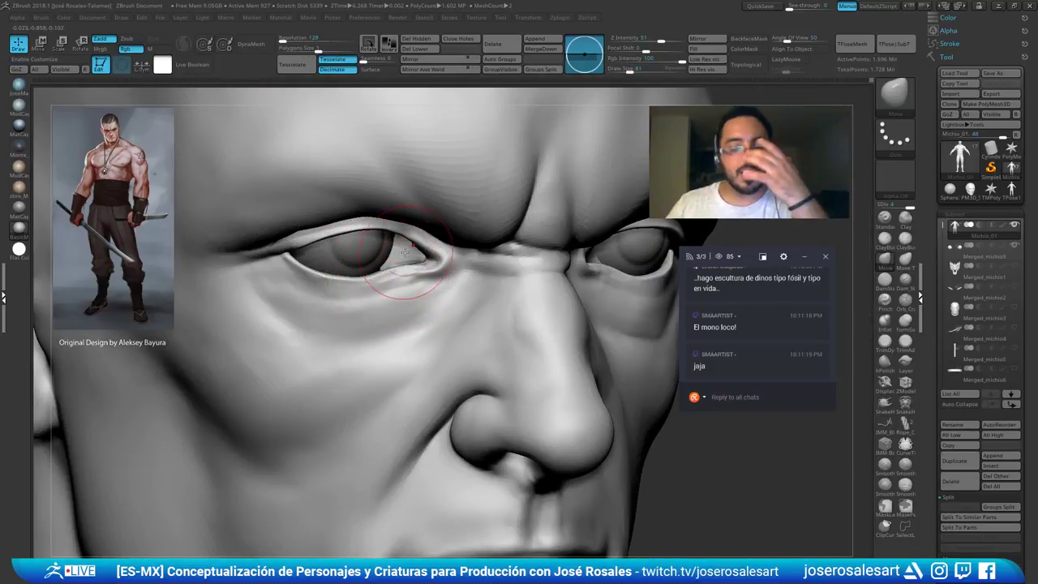
Carve the frown crease between the eyebrows with the DamStandard brush
mouse_move(627, 240)
right_down()
mouse_move(527, 146)
mouse_move(469, 202)
right_up()
key(b)
key(d)
key(s)
key(s)
drag(446, 256, 441, 257)
ctrl+right_drag(443, 256, 473, 228)
drag(475, 237, 470, 271)
drag(477, 234, 463, 280)
Build up the frown folds between the eyebrows with the ClayBuildup brush and smooth them into the forehead
key(b)
key(c)
key(b)
mouse_move(484, 236)
right_down()
mouse_move(454, 259)
mouse_move(459, 250)
right_up()
drag(462, 252, 457, 285)
right_drag(456, 285, 457, 246)
mouse_move(459, 248)
mouse_down()
mouse_move(463, 268)
mouse_move(444, 292)
mouse_up()
right_drag(444, 292, 453, 287)
shift+drag(452, 287, 479, 242)
right_drag(472, 272, 483, 265)
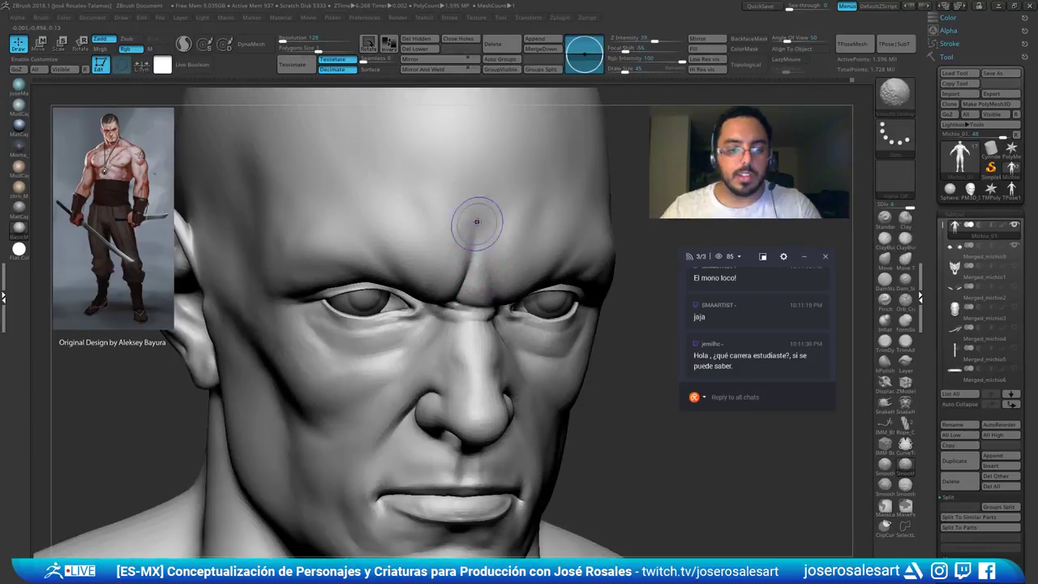
shift+drag(475, 222, 465, 253)
right_drag(444, 261, 456, 241)
mouse_move(535, 229)
ctrl+right_down()
mouse_move(531, 170)
mouse_move(515, 233)
mouse_move(542, 210)
ctrl+right_up()
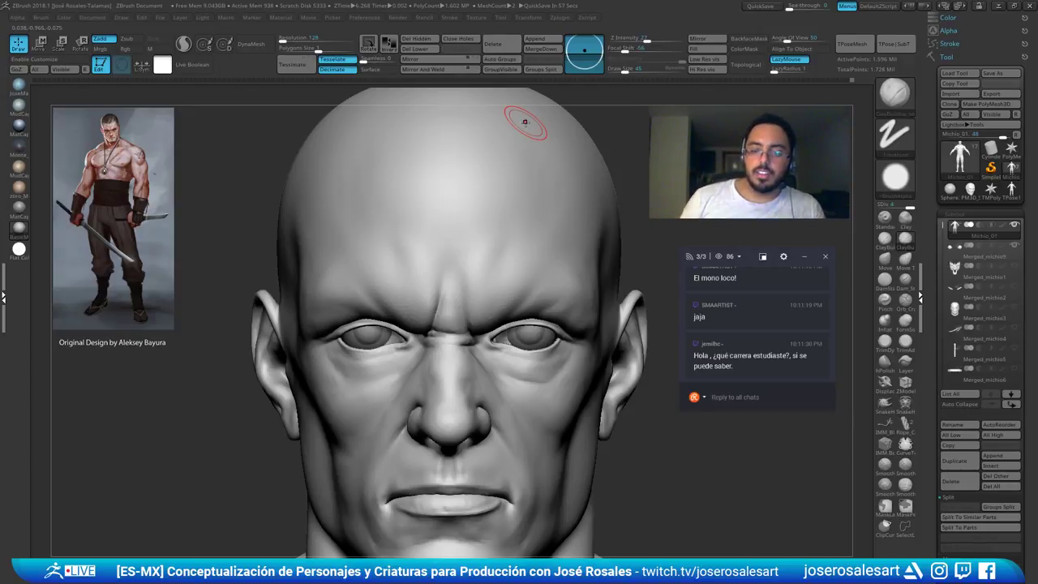
right_drag(524, 320, 462, 309)
mouse_move(511, 355)
right_down()
mouse_move(494, 334)
mouse_move(488, 363)
mouse_move(497, 363)
right_up()
key(b)
key(d)
key(s)
key(space)
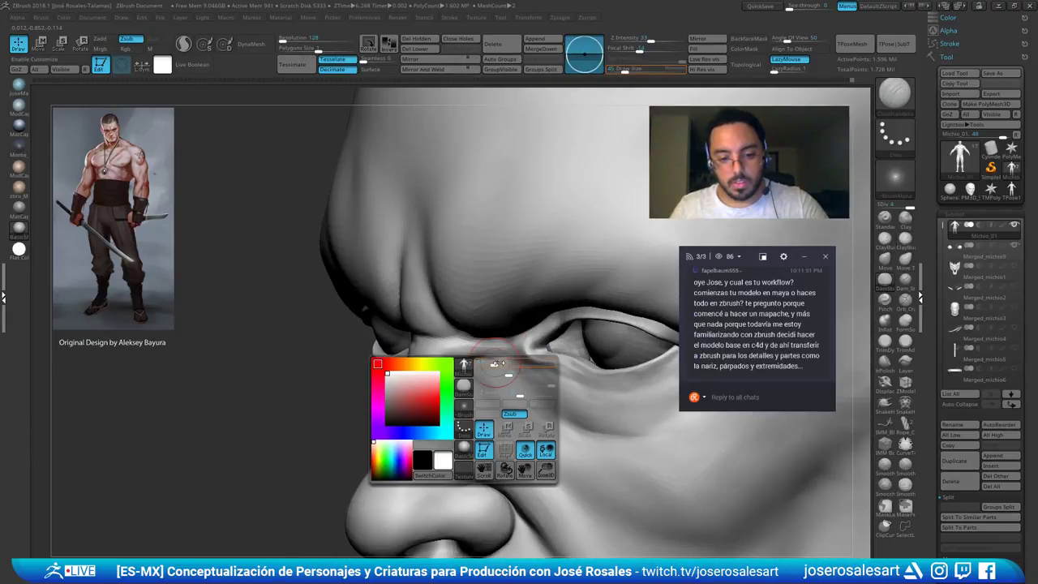
Build up the skin folds at the side of the nose bridge, beside the inner eye corner, with the ClayBuildup brush
key(b)
key(c)
key(b)
key(s)
mouse_move(498, 368)
mouse_down()
mouse_move(453, 362)
mouse_move(493, 359)
mouse_up()
mouse_move(492, 359)
ctrl+right_down()
mouse_move(491, 343)
mouse_move(523, 347)
mouse_move(462, 357)
ctrl+right_up()
mouse_move(488, 356)
mouse_down()
mouse_move(454, 363)
mouse_move(493, 364)
mouse_up()
right_drag(492, 361, 524, 358)
drag(459, 359, 457, 370)
mouse_move(511, 357)
right_down()
mouse_move(492, 357)
mouse_move(545, 353)
mouse_move(578, 286)
mouse_move(637, 294)
mouse_move(541, 269)
right_up()
Carve fine wrinkles across the nose bridge and toward the inner eye corner with the DamStandard brush at draw size 36
key(b)
key(d)
key(s)
mouse_move(450, 347)
right_down()
mouse_move(501, 351)
mouse_move(477, 376)
right_up()
drag(452, 376, 494, 376)
mouse_move(499, 371)
right_down()
mouse_move(511, 372)
mouse_move(495, 378)
right_up()
drag(495, 378, 451, 401)
right_drag(503, 381, 422, 389)
drag(544, 362, 563, 360)
right_drag(563, 359, 577, 338)
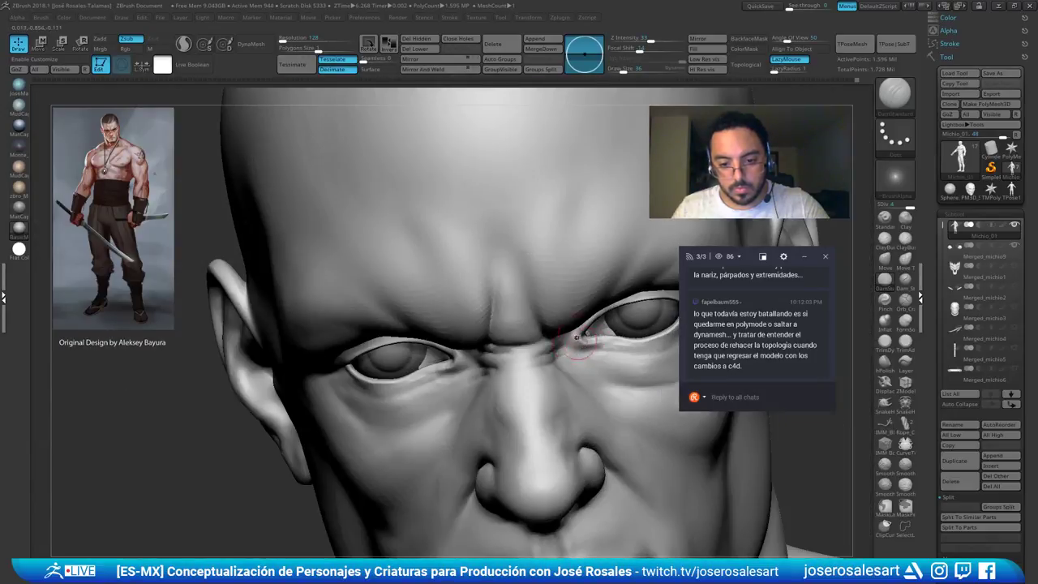
drag(568, 356, 577, 354)
right_drag(577, 354, 587, 344)
right_drag(447, 376, 559, 357)
ctrl+right_drag(560, 357, 486, 341)
ctrl+shift+click(470, 330)
ctrl+drag(342, 252, 733, 502)
ctrl+shift+click(414, 366)
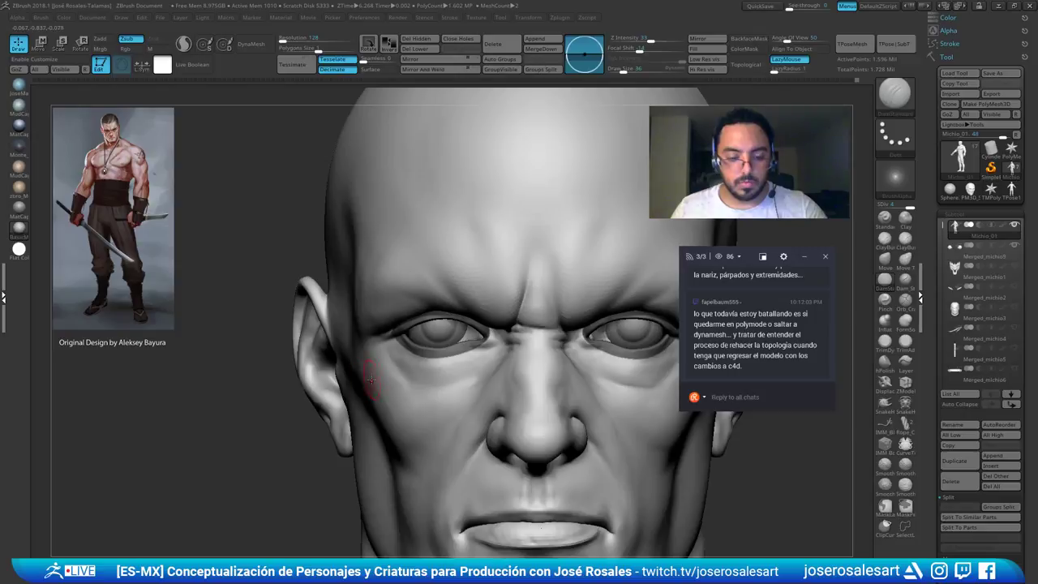
Compare the head at subdivision level 3 with subdivision level 4
key(shift+d)
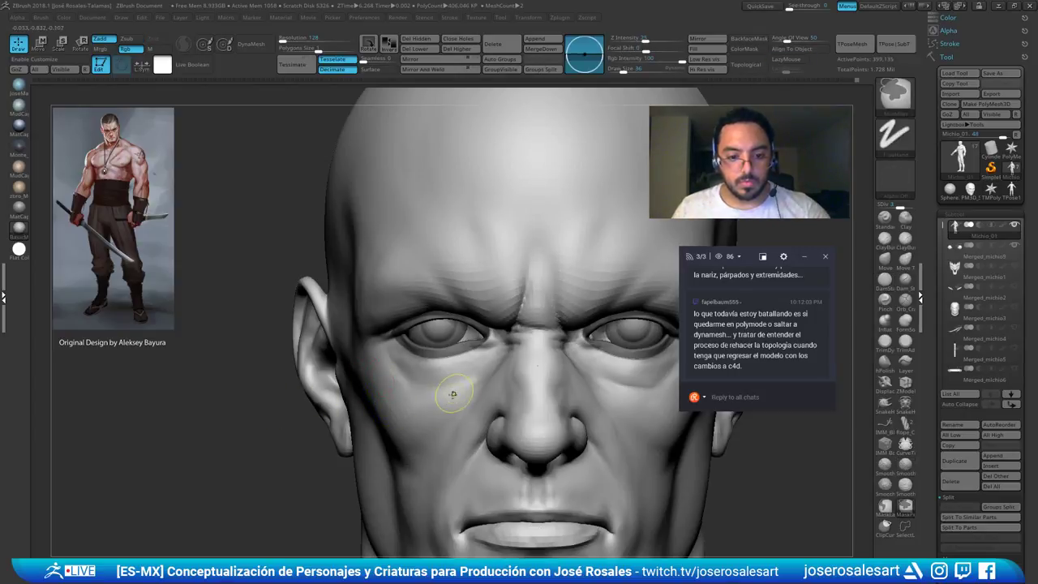
ctrl+click(455, 398)
ctrl+click(333, 424)
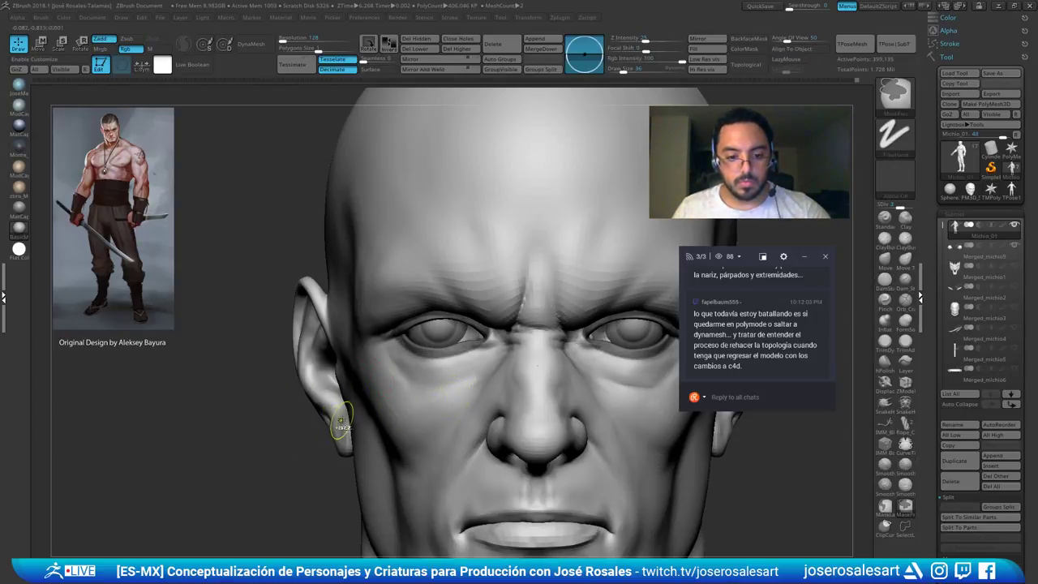
ctrl+click(429, 410)
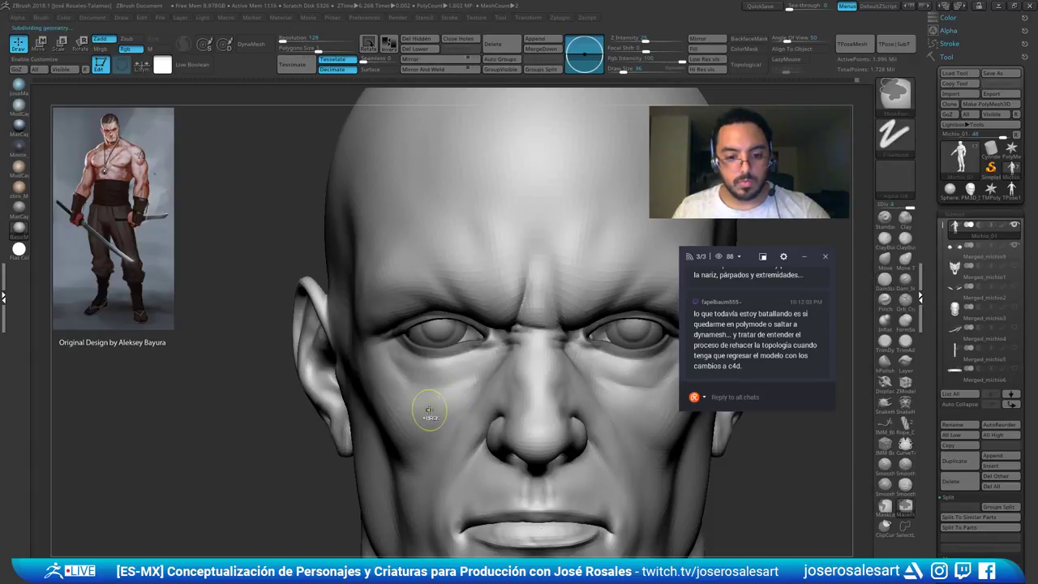
key(d)
Push the upper eyelid slightly upward with the Move brush, checking its shape from the side
key(b)
key(m)
key(v)
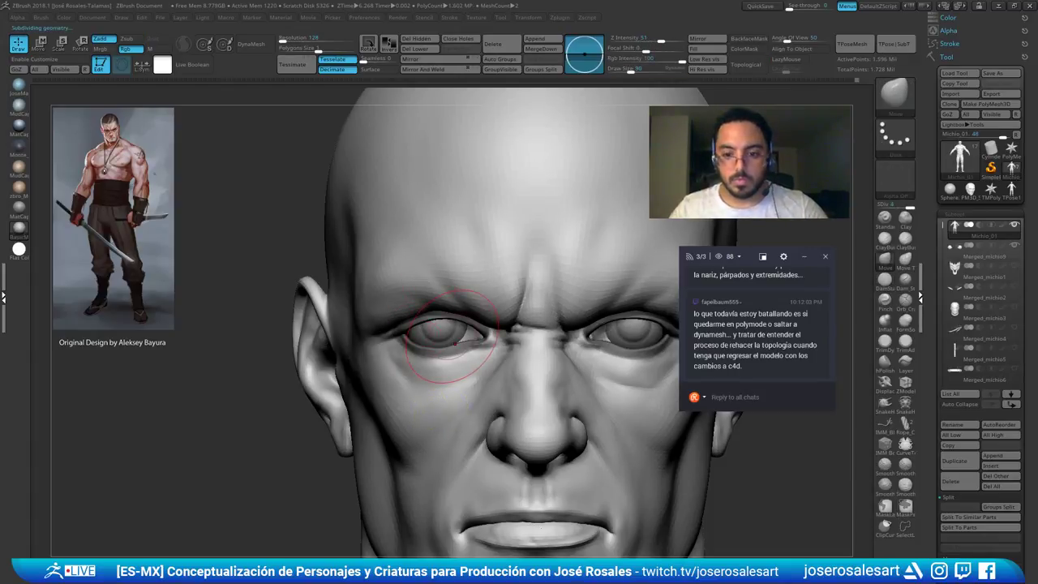
right_drag(425, 320, 543, 326)
ctrl+right_drag(543, 326, 543, 356)
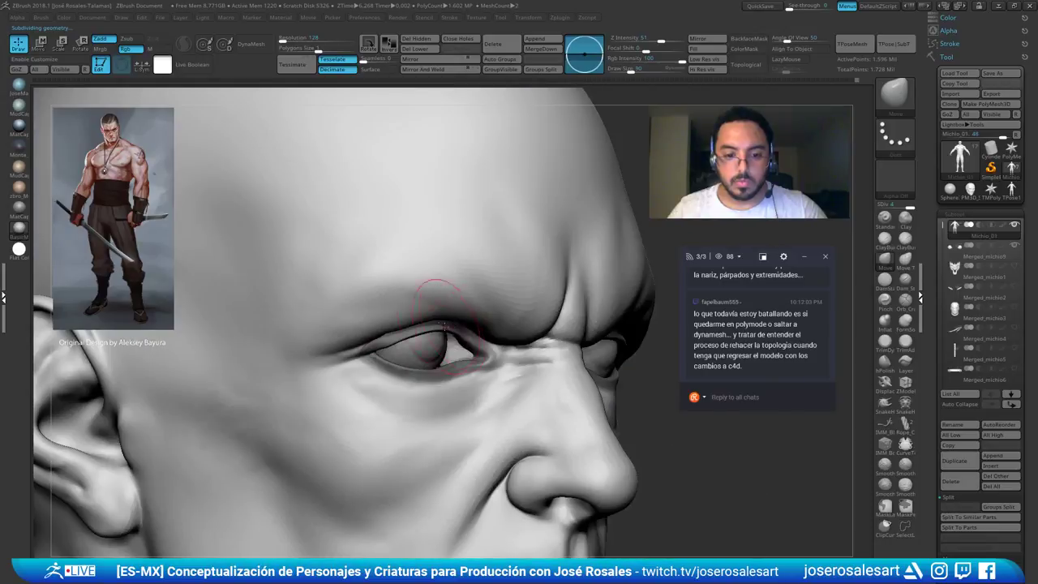
right_drag(383, 336, 334, 334)
key(bracketright)
drag(397, 338, 395, 331)
right_drag(398, 333, 446, 329)
key(bracketleft)
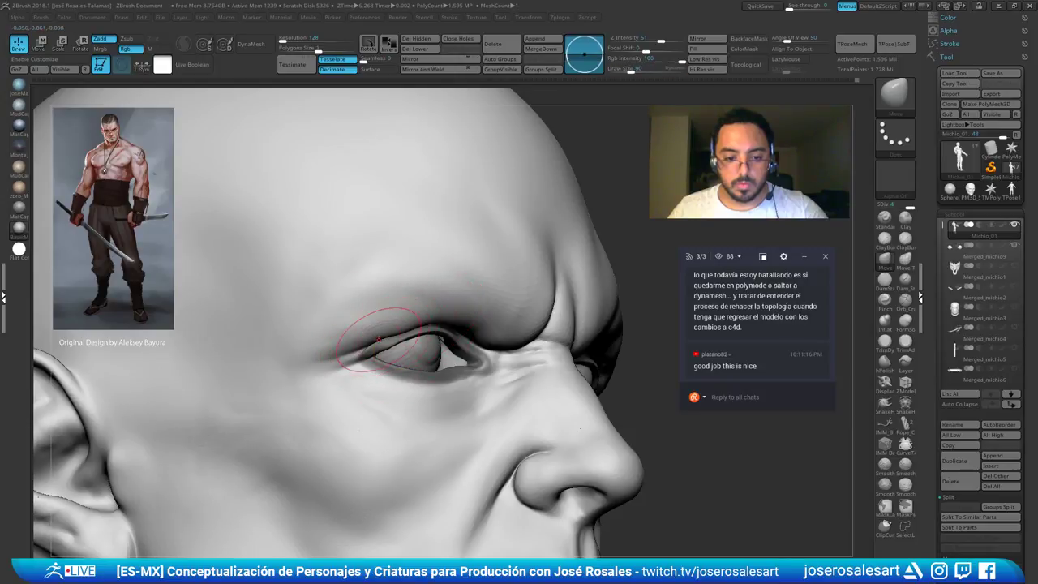
mouse_move(377, 328)
right_down()
mouse_move(478, 318)
mouse_move(480, 276)
right_up()
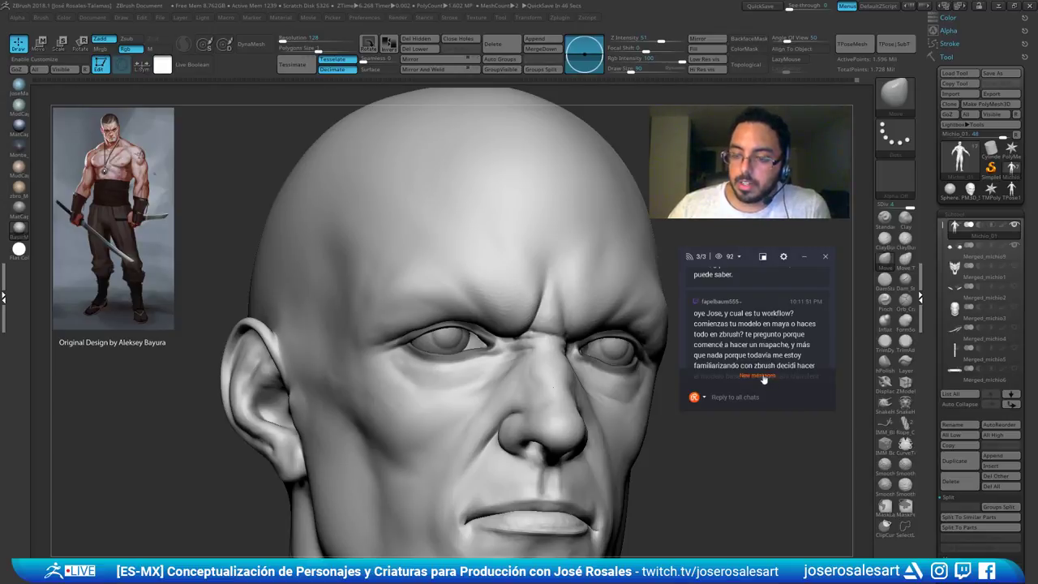
Read through the viewers' questions and newest messages in the stream chat
click(766, 378)
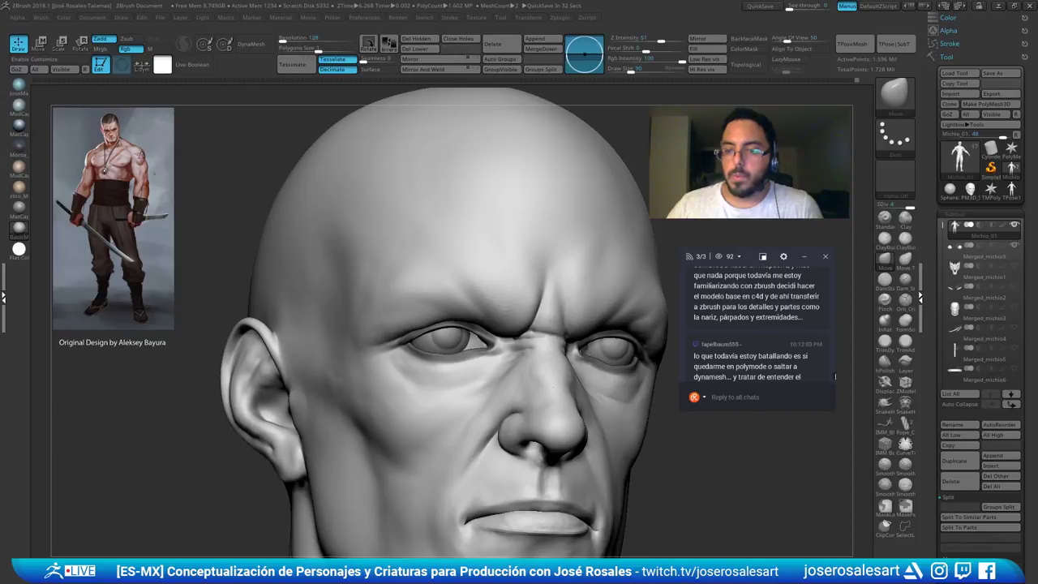
scroll(758, 324, down, 1)
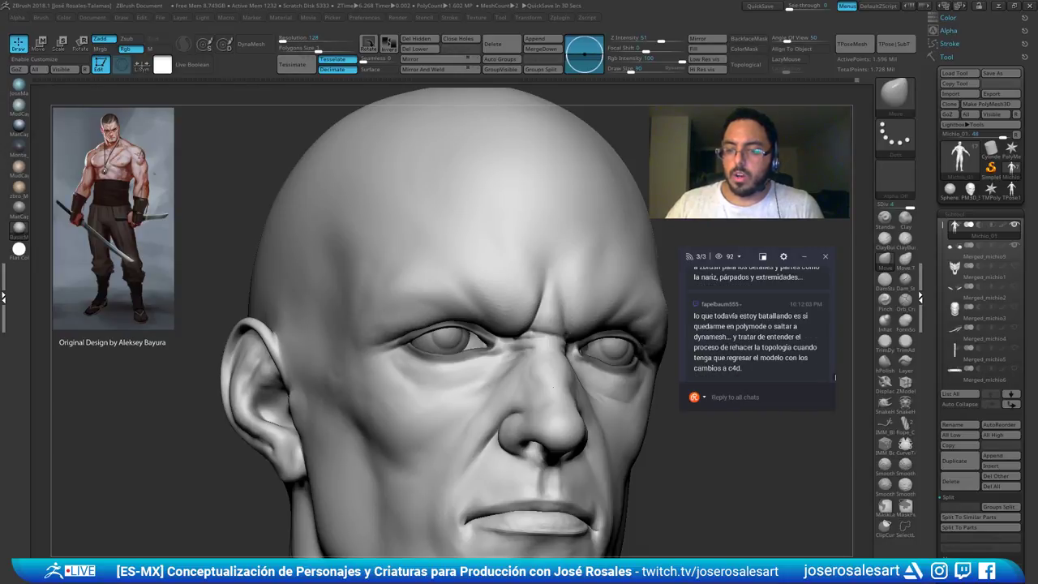
scroll(835, 376, down, 3)
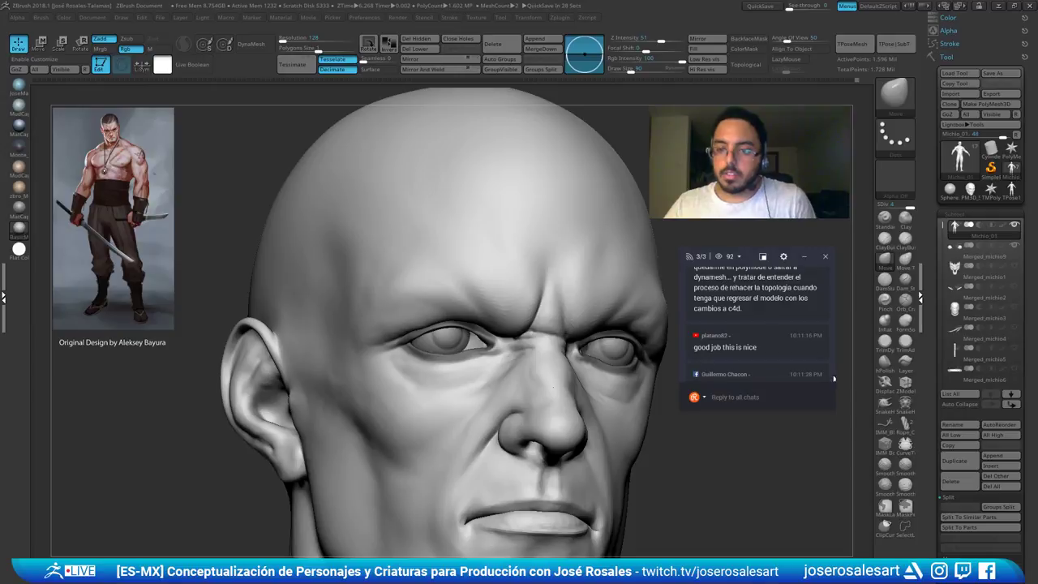
Reread the viewer's question about Dynamesh and rebuilding topology in the stream chat
drag(833, 378, 833, 377)
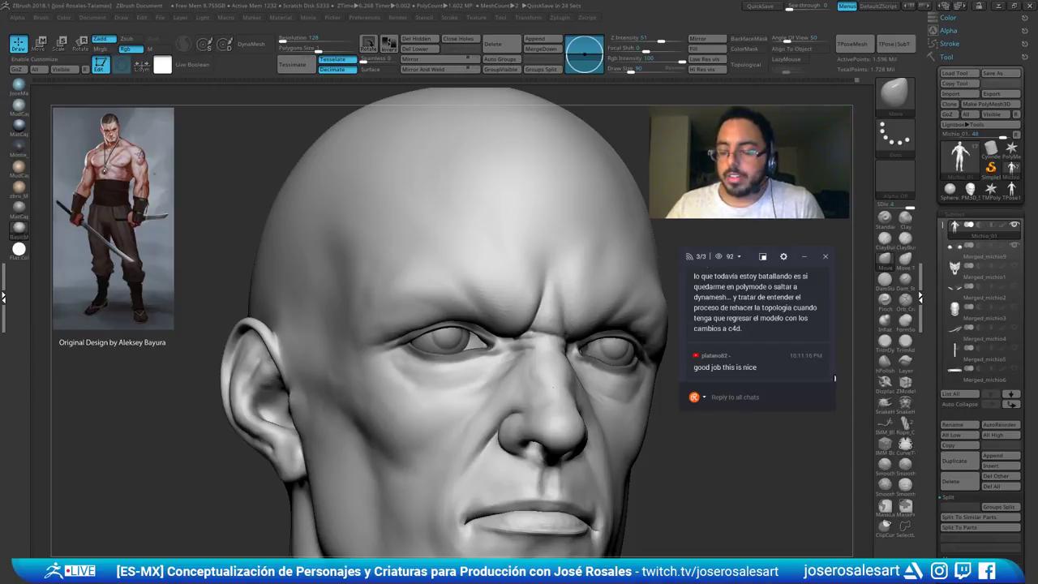
scroll(835, 378, up, 1)
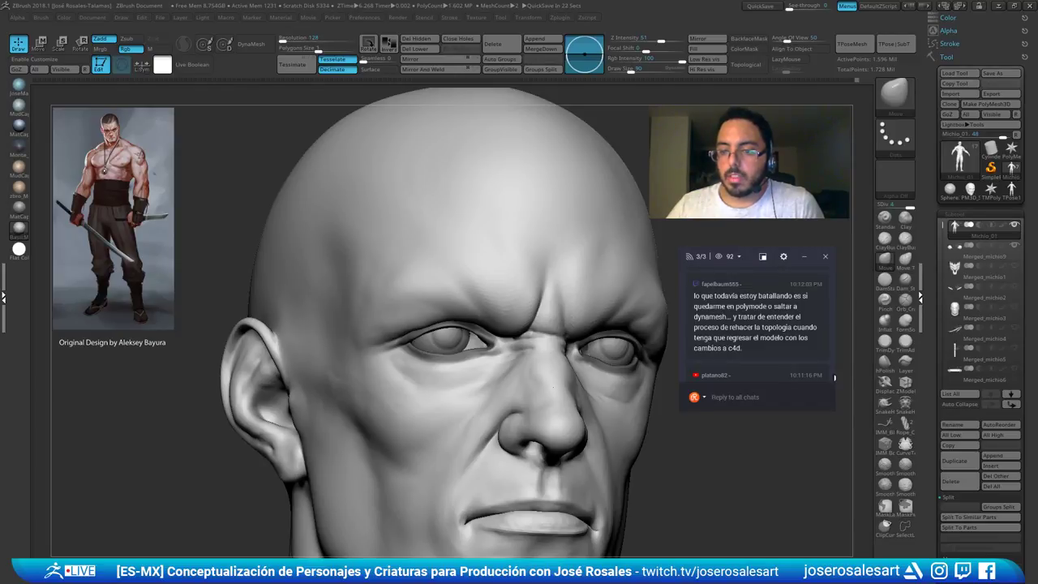
scroll(834, 377, down, 2)
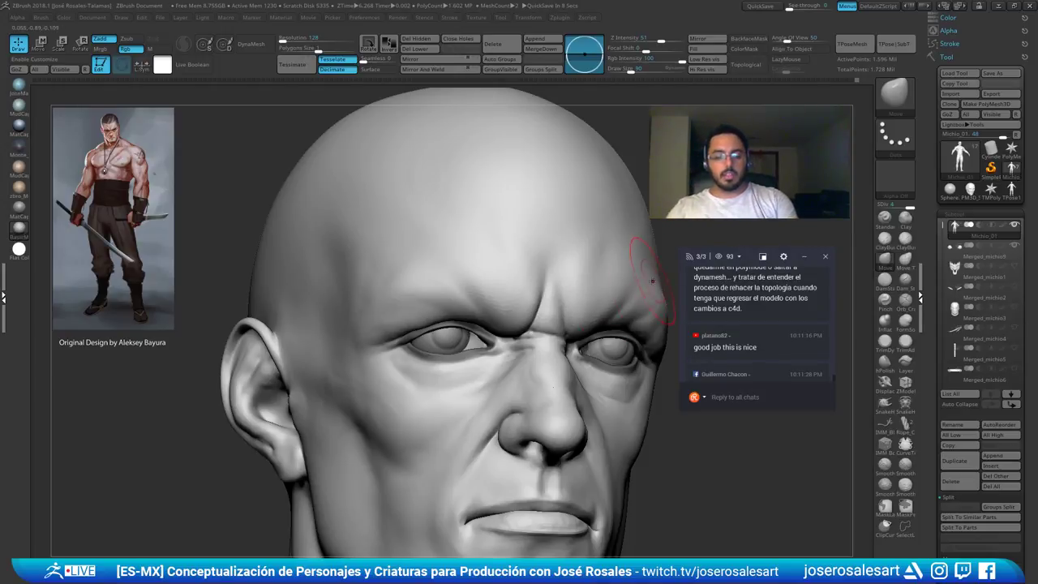
Inspect the head's wireframe and polygroups, and view the plain sculpt from the front again
key(shift+f)
drag(670, 274, 712, 281)
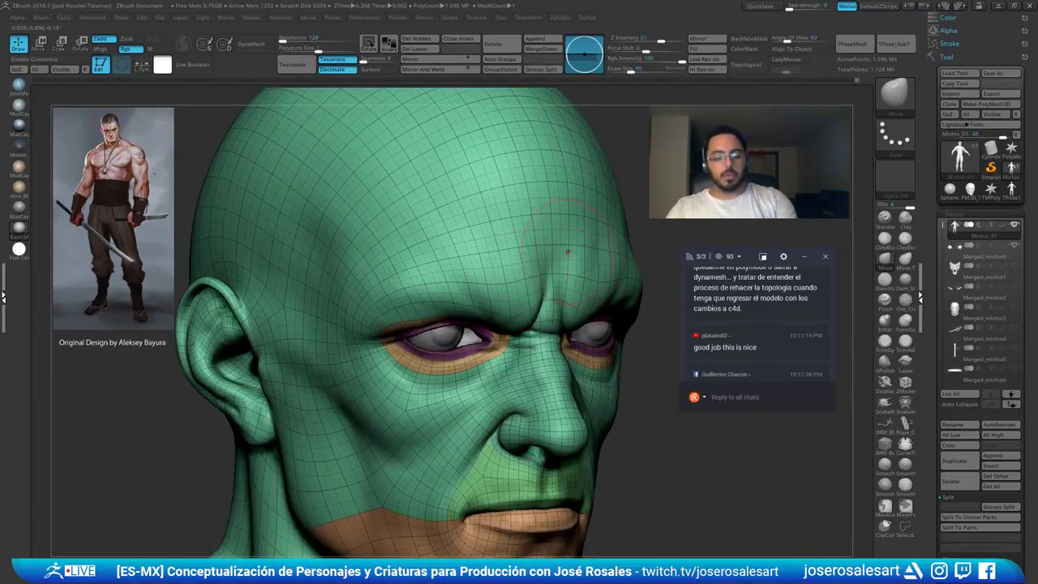
key(shift+f)
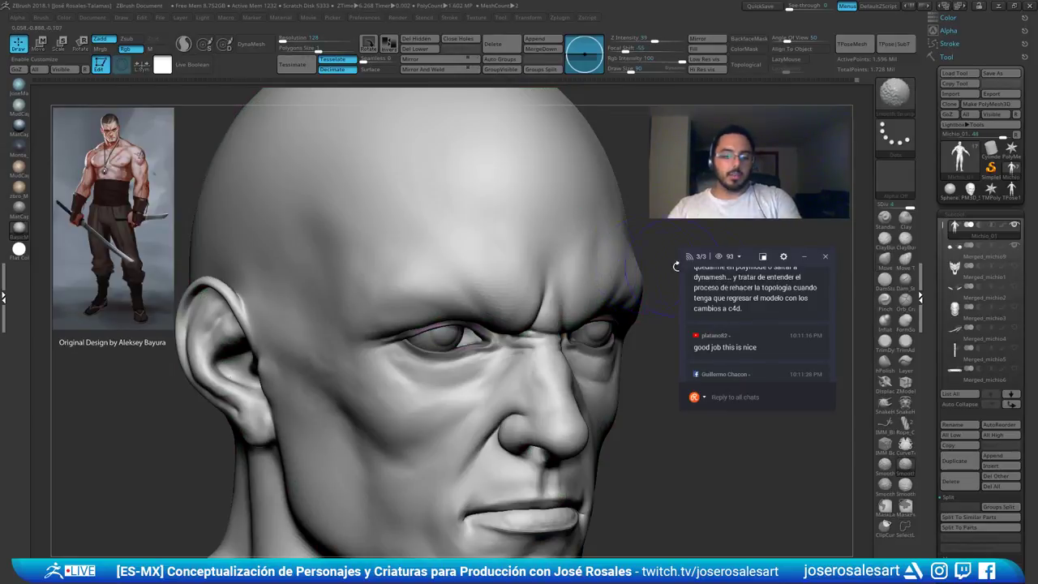
drag(667, 271, 630, 219)
drag(674, 251, 610, 243)
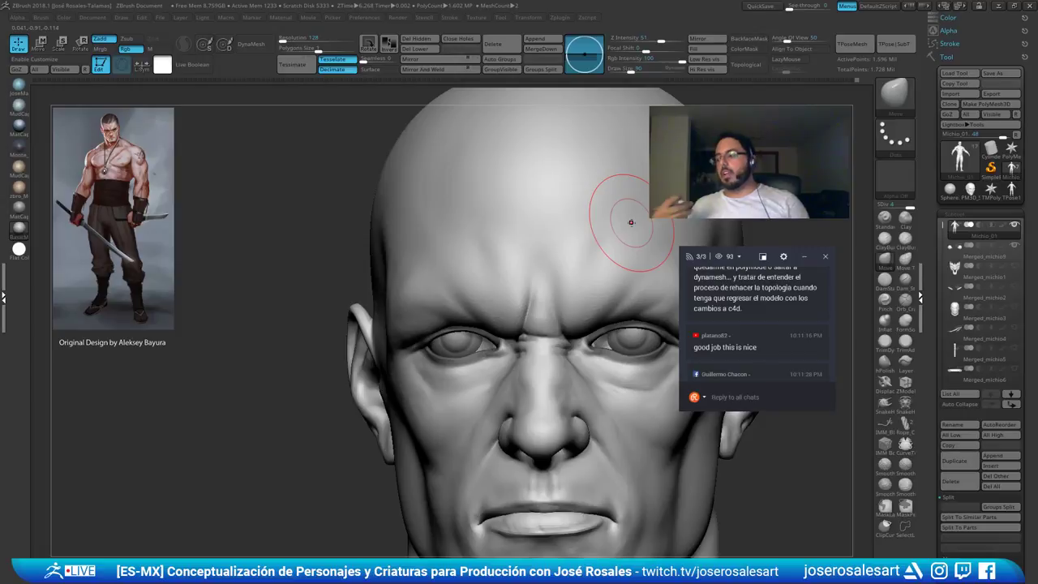
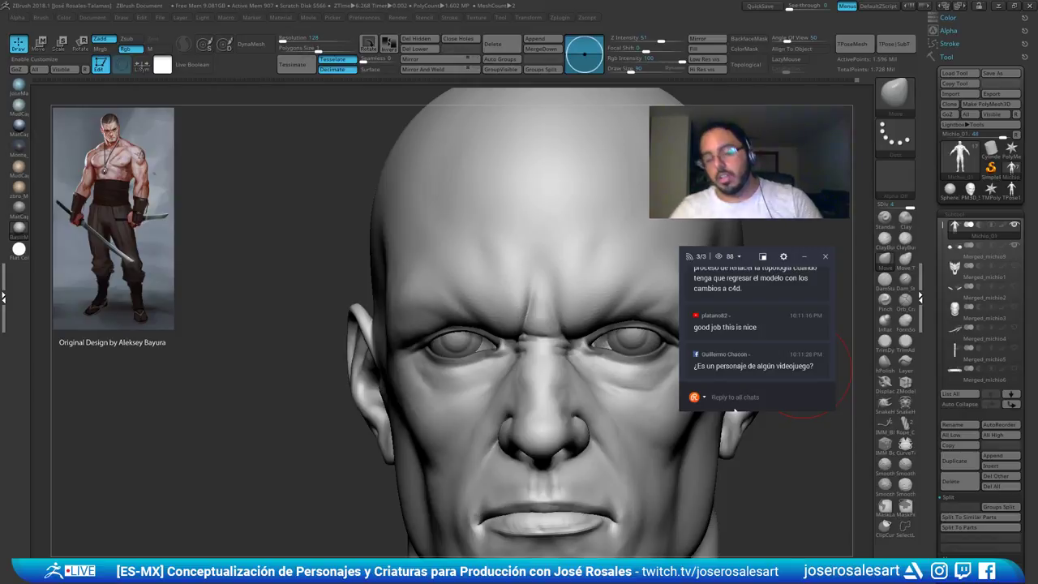
Reshape the outer part of the upper eyelid with the Move brush at draw size 109
alt+drag(749, 263, 701, 243)
mouse_move(598, 283)
right_down()
mouse_move(611, 270)
mouse_move(512, 249)
right_up()
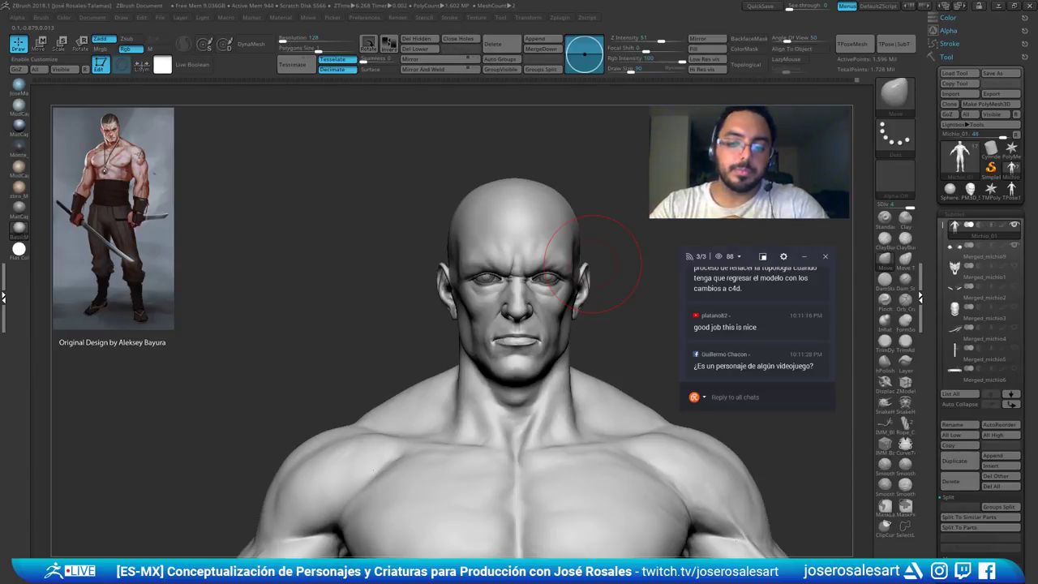
mouse_move(594, 315)
right_down()
mouse_move(555, 315)
mouse_move(541, 328)
mouse_move(574, 334)
mouse_move(549, 316)
mouse_move(548, 367)
mouse_move(514, 350)
right_up()
key(s)
click(556, 333)
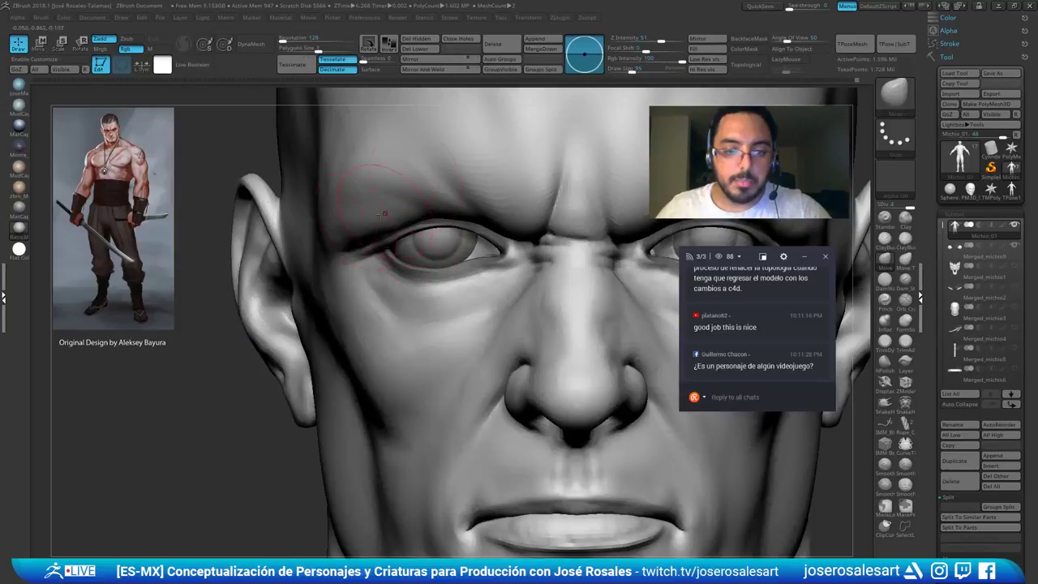
key(s)
click(386, 241)
right_drag(387, 241, 438, 234)
key(bracketleft)
drag(368, 232, 366, 240)
right_drag(367, 240, 319, 242)
drag(437, 224, 426, 222)
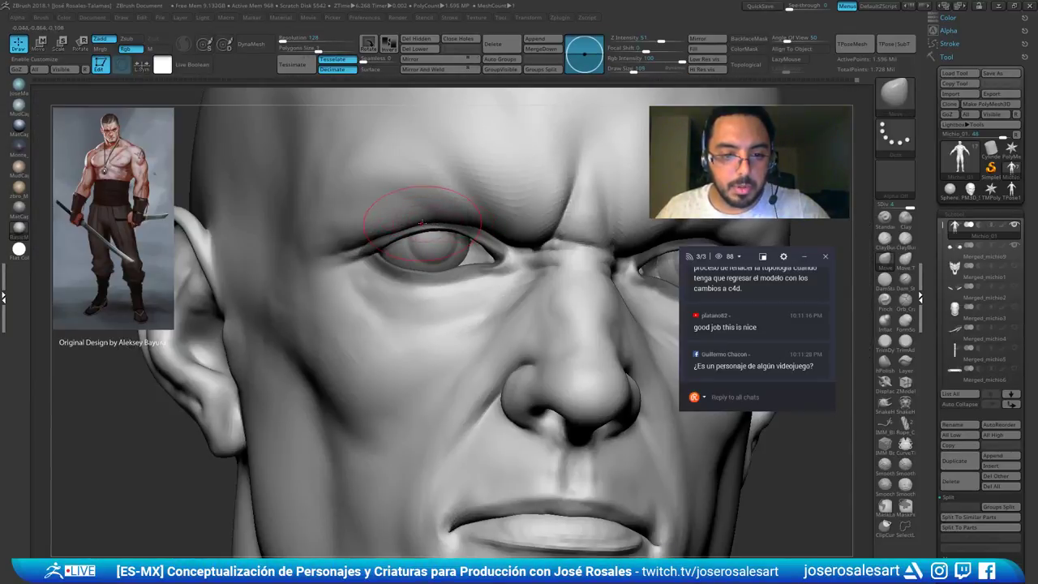
Adjust the brow fold over the upper eyelid with the Move brush at draw size 124
key(s)
click(441, 225)
right_drag(406, 242, 441, 248)
key(s)
click(407, 229)
drag(400, 230, 389, 230)
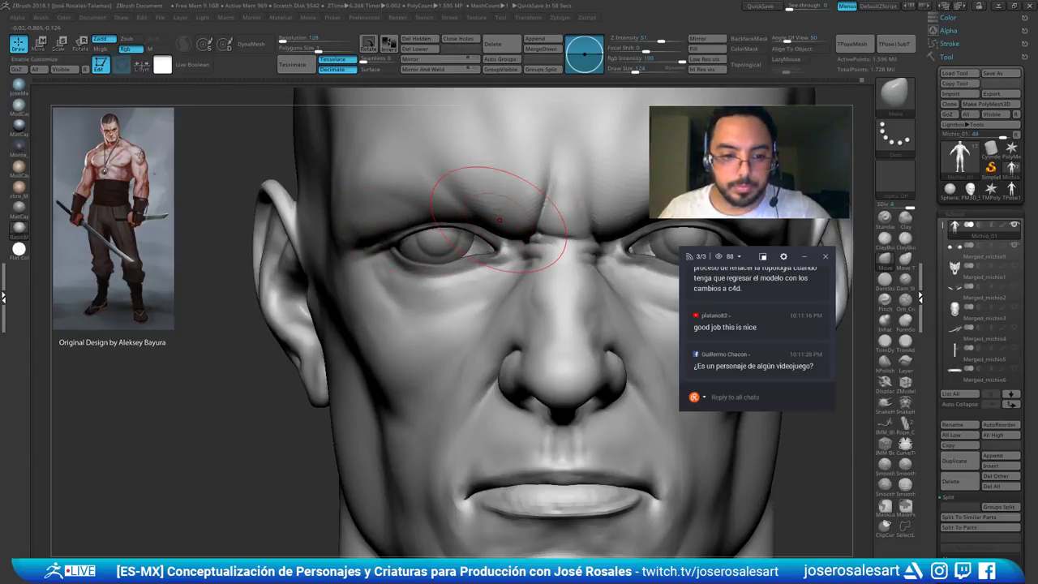
ctrl+drag(185, 381, 224, 405)
Smooth the crease at the outer corner of the upper eyelid at draw size 26
key(s)
click(434, 256)
mouse_move(406, 258)
right_down()
mouse_move(454, 261)
mouse_move(456, 274)
mouse_move(414, 253)
right_up()
right_drag(392, 165, 365, 190)
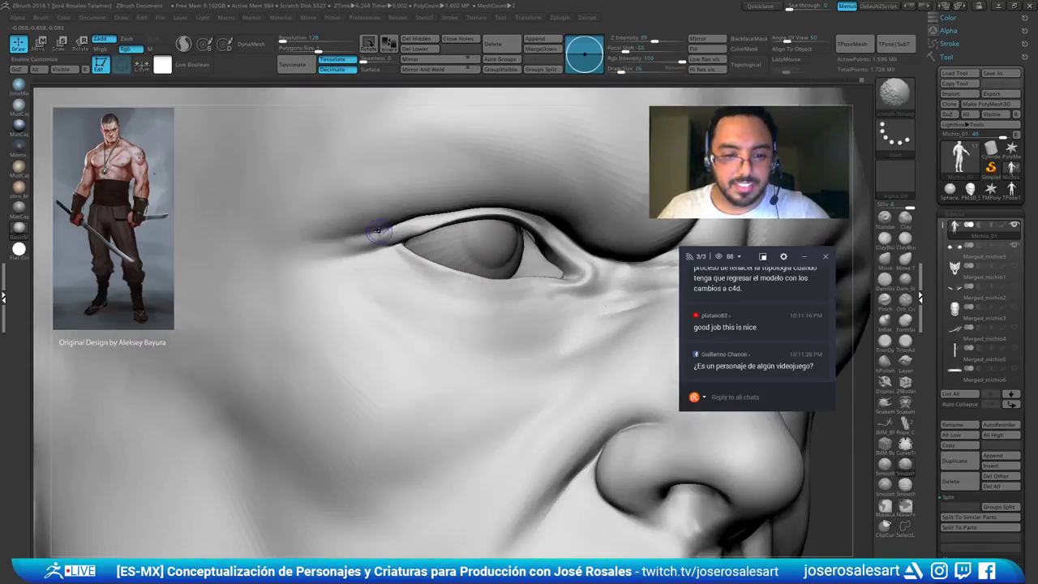
mouse_move(408, 224)
right_down()
mouse_move(429, 202)
mouse_move(413, 219)
right_up()
Refine and smooth the upper eyelid toward its outer corner, isolating the eyelid polygroup for inspection and restoring the full head
ctrl+shift+click(436, 204)
key(s)
drag(412, 220, 421, 217)
right_drag(396, 223, 419, 248)
ctrl+shift+click(315, 325)
mouse_move(435, 222)
shift+mouse_down()
mouse_move(453, 215)
mouse_move(365, 242)
shift+mouse_up()
right_drag(398, 225, 421, 247)
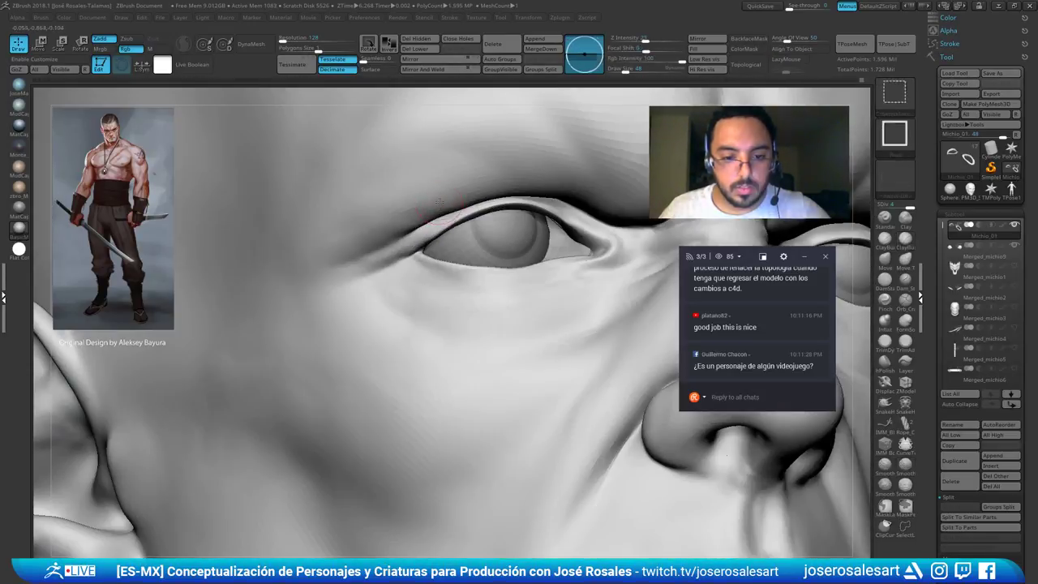
ctrl+shift+click(397, 230)
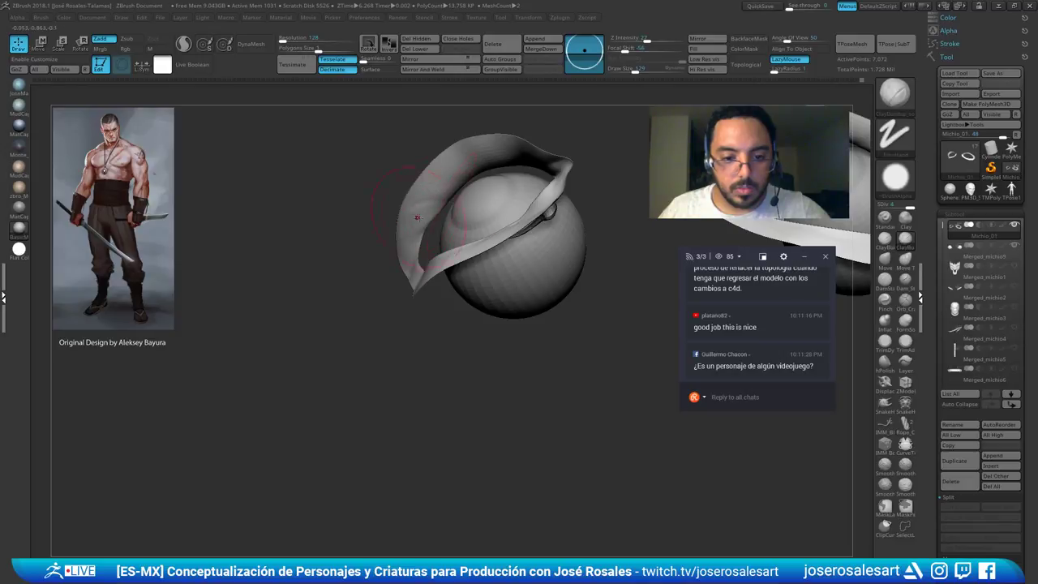
mouse_move(444, 209)
right_down()
mouse_move(412, 220)
mouse_move(430, 230)
mouse_move(407, 272)
mouse_move(405, 213)
right_up()
ctrl+shift+click(414, 257)
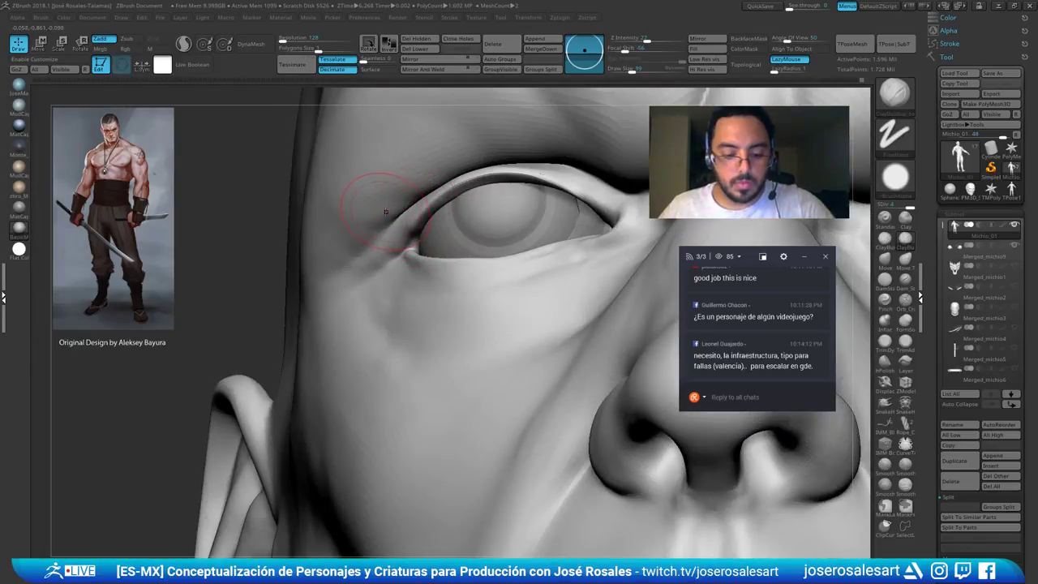
Inflate the outer fold of the upper eyelid with the Inflate brush at draw size 90, and smooth it
key(b)
key(i)
key(n)
key(s)
drag(403, 219, 399, 220)
mouse_move(392, 220)
right_down()
mouse_move(405, 270)
mouse_move(398, 238)
right_up()
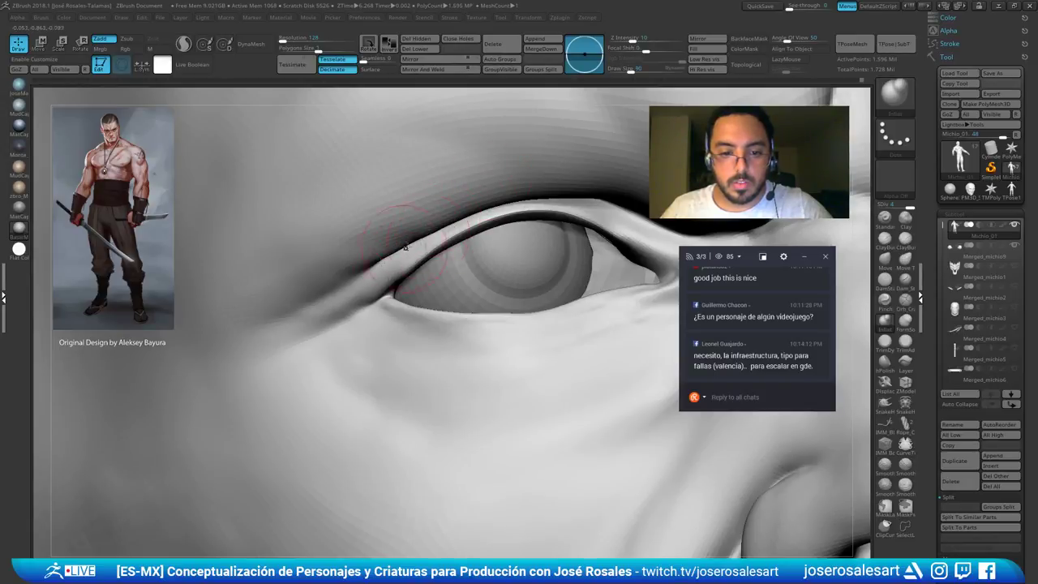
mouse_move(405, 240)
shift+mouse_down()
mouse_move(366, 259)
mouse_move(397, 250)
shift+mouse_up()
Continue thickening the upper eyelid with the Inflate brush at draw size 69
mouse_move(433, 238)
ctrl+right_down()
mouse_move(440, 208)
mouse_move(415, 191)
mouse_move(478, 180)
mouse_move(504, 243)
ctrl+right_up()
key(s)
drag(501, 260, 489, 260)
mouse_move(491, 259)
right_down()
mouse_move(510, 257)
mouse_move(485, 253)
mouse_move(623, 180)
right_up()
ctrl+right_drag(452, 265, 447, 246)
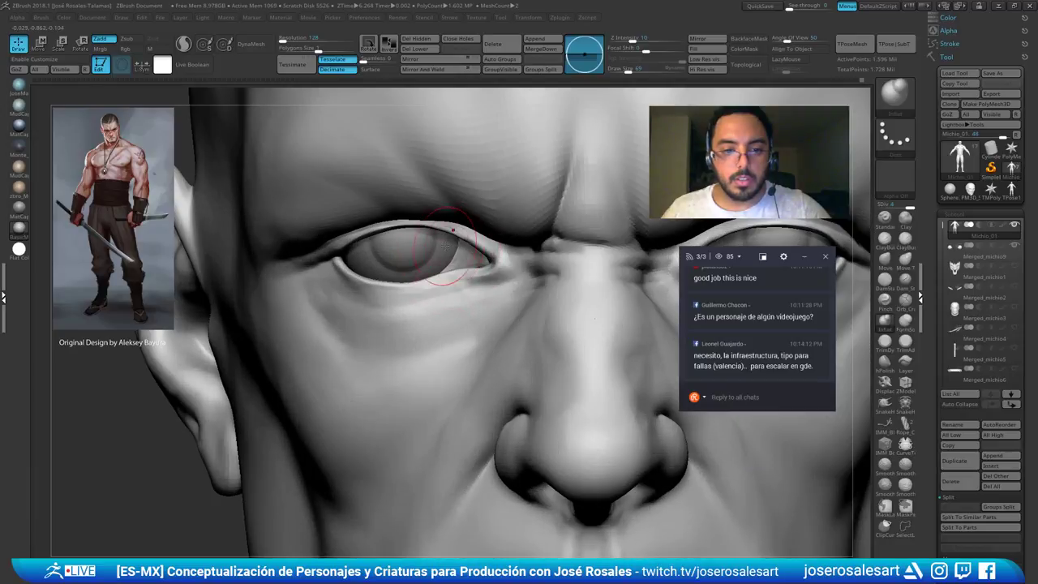
Shift the fold above the middle of the upper eyelid with the Move brush at draw size 81
key(b)
key(d)
key(s)
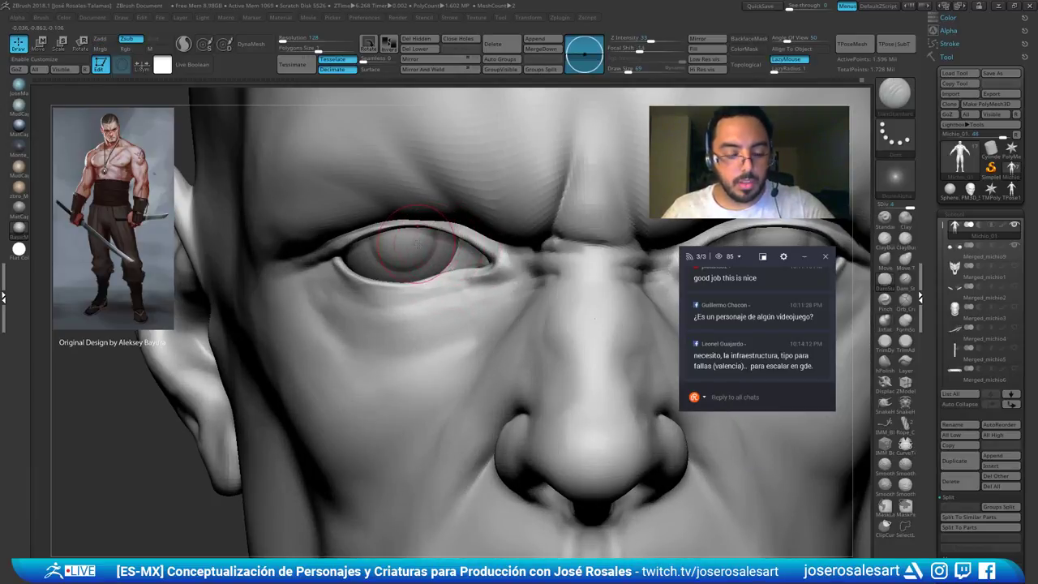
key(b)
key(m)
key(v)
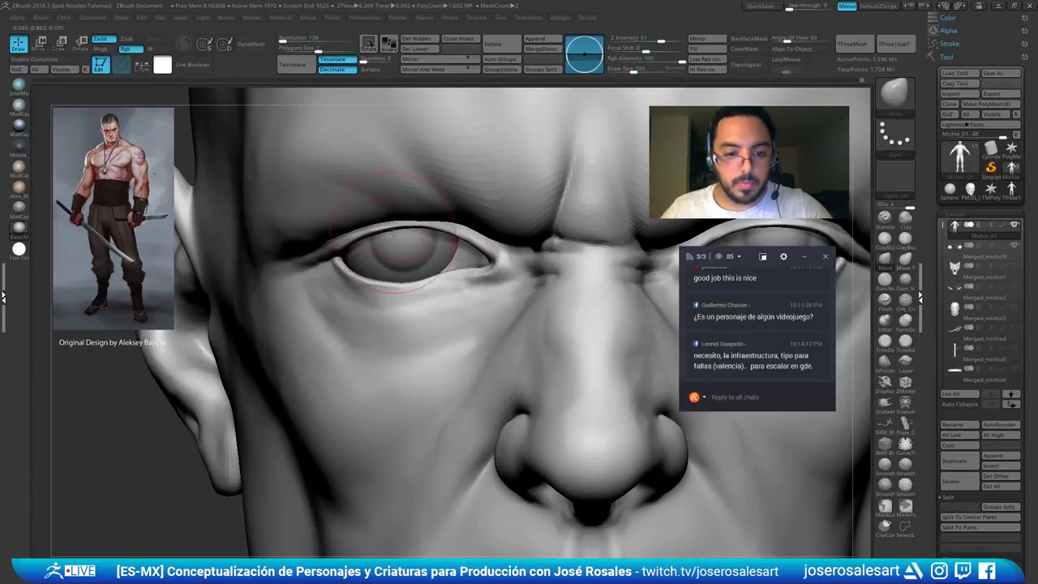
key(bracketleft)
key(bracketleft)
key(bracketleft)
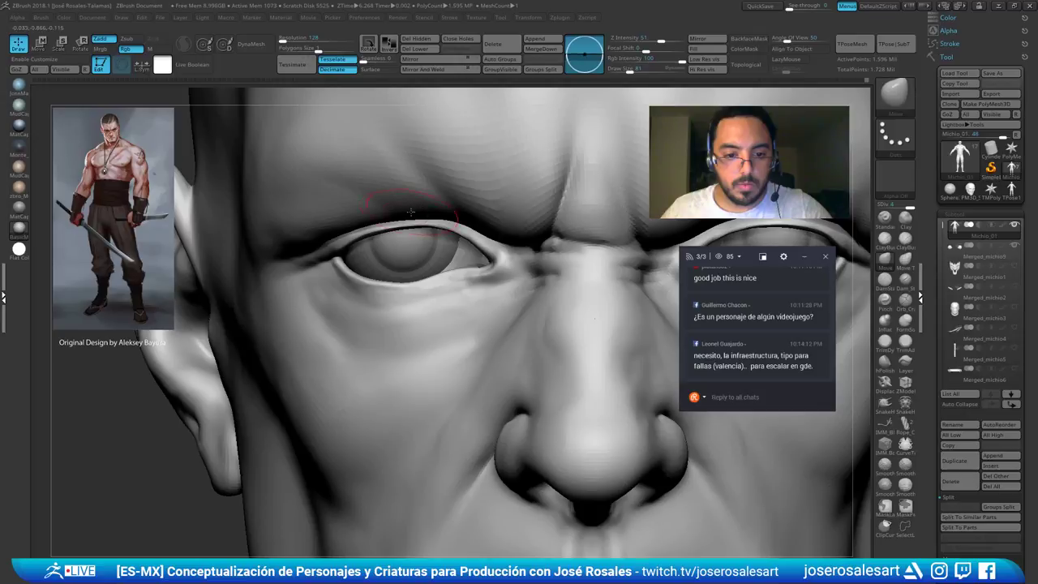
mouse_move(418, 211)
ctrl+right_down()
mouse_move(414, 253)
mouse_move(494, 254)
mouse_move(359, 248)
ctrl+right_up()
Isolate one half of the face, invert the visibility to view the other half, and show the whole body again
mouse_move(207, 108)
ctrl+shift+mouse_down()
mouse_move(431, 387)
mouse_move(430, 415)
ctrl+shift+mouse_up()
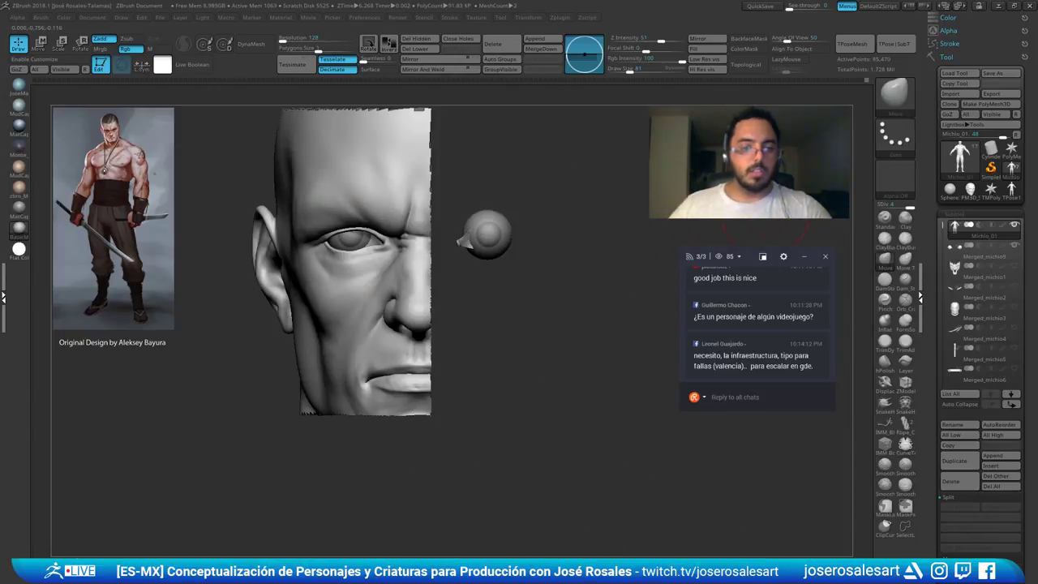
ctrl+shift+drag(639, 212, 655, 234)
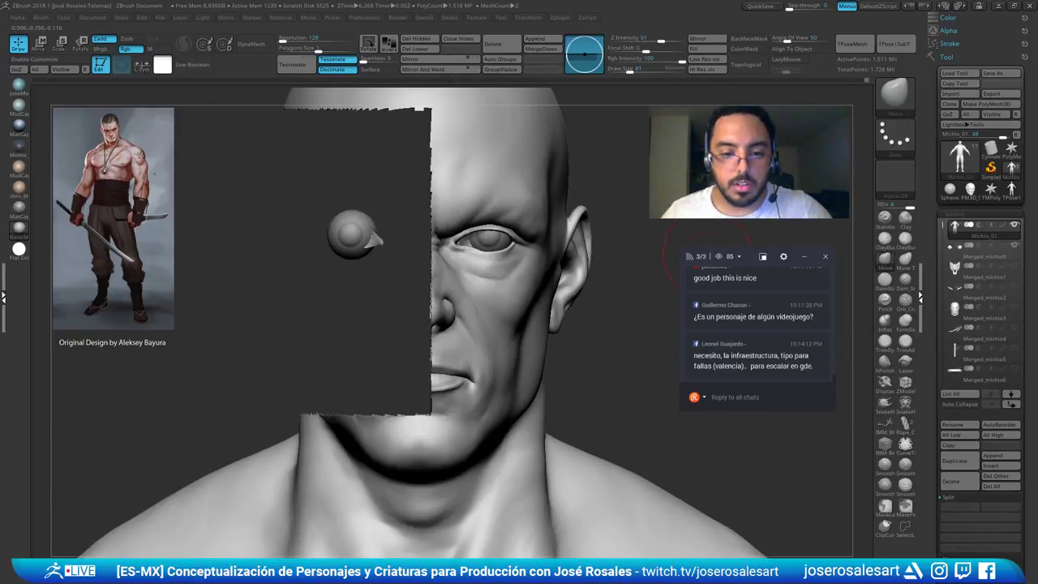
ctrl+shift+click(677, 276)
Isolate the eyelid polygroup and smooth the inner surface at the inner eye corner at draw size 86
right_drag(348, 296, 402, 243)
key(s)
drag(399, 291, 406, 291)
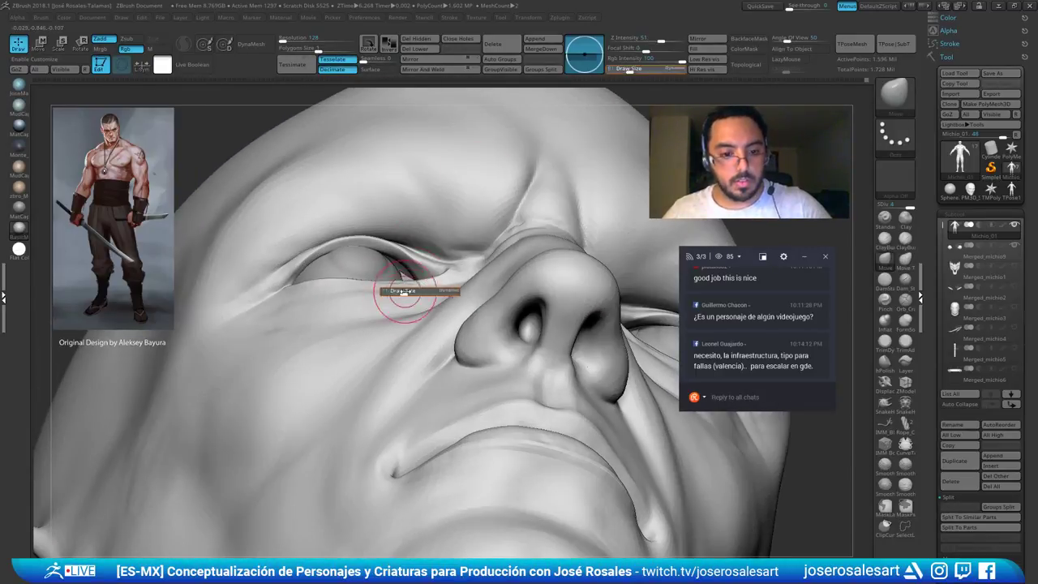
mouse_move(400, 277)
right_down()
mouse_move(456, 278)
mouse_move(412, 300)
mouse_move(444, 266)
mouse_move(388, 282)
mouse_move(427, 259)
mouse_move(443, 214)
mouse_move(357, 312)
mouse_move(412, 307)
mouse_move(406, 268)
mouse_move(349, 280)
mouse_move(341, 252)
mouse_move(321, 297)
mouse_move(454, 243)
mouse_move(425, 203)
mouse_move(391, 264)
right_up()
key([)
key([)
ctrl+shift+click(417, 269)
key(s)
drag(391, 263, 384, 261)
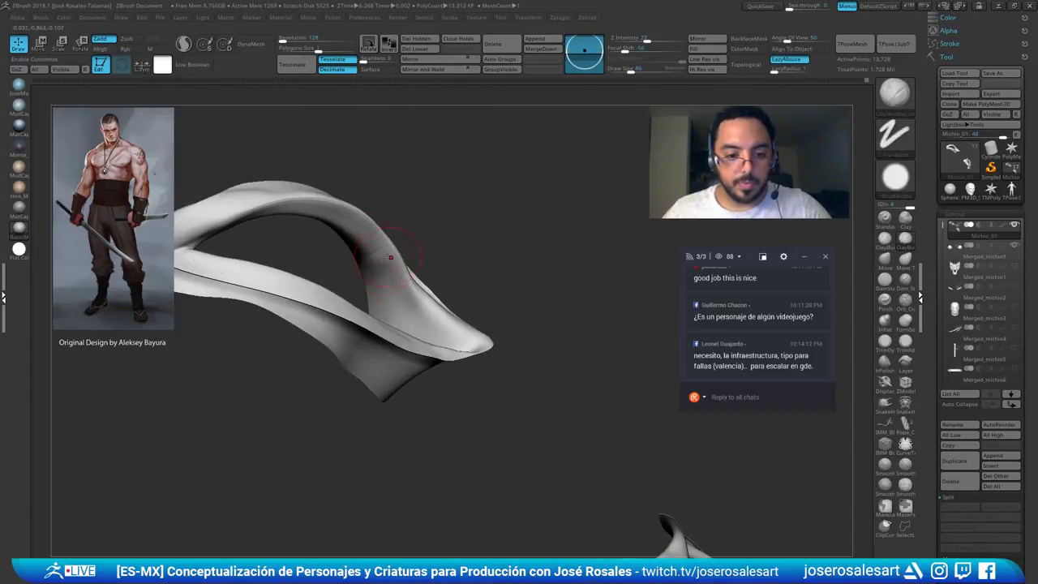
key(shift+s)
mouse_move(392, 322)
right_down()
mouse_move(465, 273)
mouse_move(405, 293)
mouse_move(399, 279)
right_up()
key(shift+s)
mouse_move(398, 302)
mouse_down()
mouse_move(371, 317)
mouse_move(374, 329)
mouse_move(369, 305)
mouse_up()
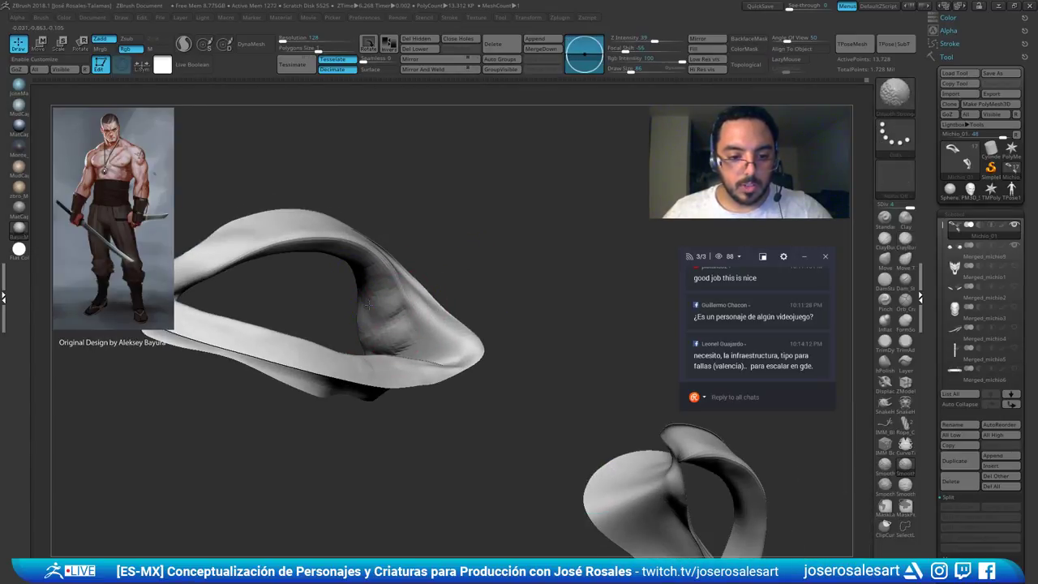
mouse_move(452, 290)
right_down()
mouse_move(421, 302)
mouse_move(357, 290)
mouse_move(372, 294)
mouse_move(356, 372)
mouse_move(343, 365)
mouse_move(358, 313)
right_up()
Switch to the eyeball subtool and try an Inflate stroke at the inner eye corner, undoing it
alt+click(358, 318)
key(b)
key(i)
key(n)
key(])
drag(357, 312, 361, 307)
key(ctrl+z)
mouse_move(363, 309)
right_down()
mouse_move(355, 343)
mouse_move(367, 326)
right_up()
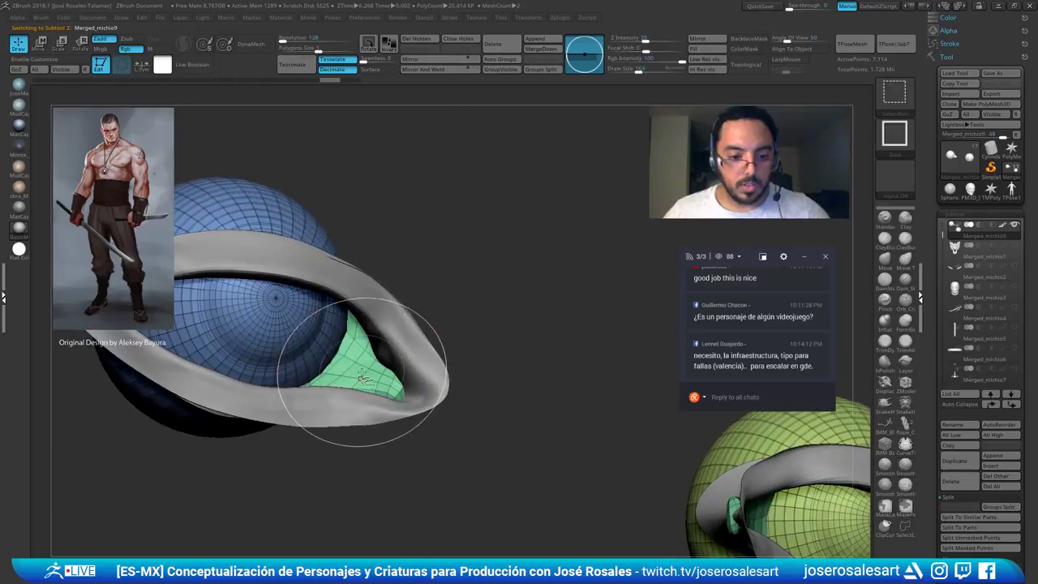
Isolate the green tear-duct polygroup, work on it with the Inflate brush, and show the eyeballs again with the Move brush active
ctrl+shift+click(376, 360)
key(b)
key(i)
key(n)
right_drag(378, 360, 346, 319)
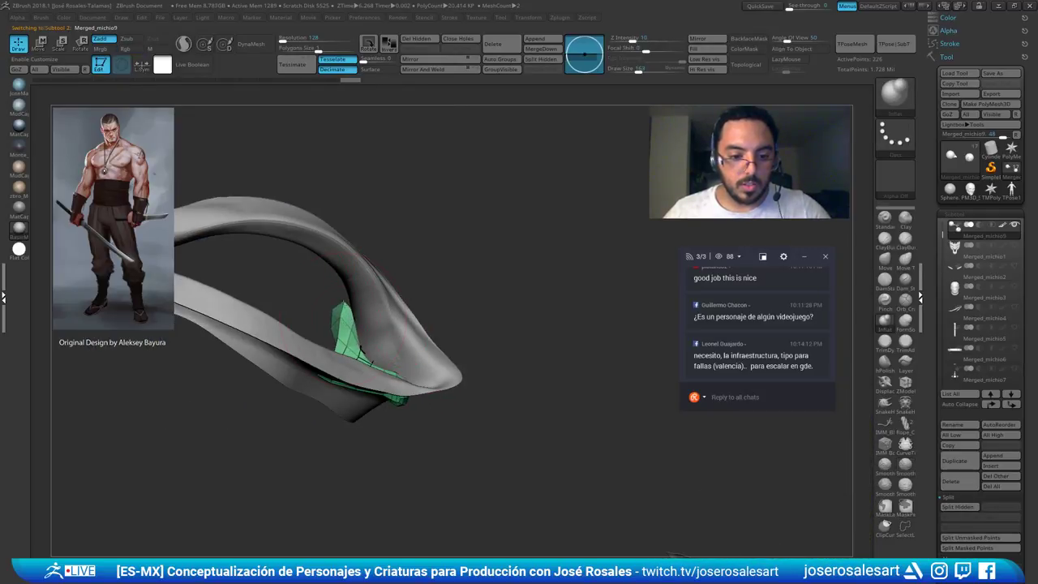
drag(362, 358, 339, 279)
key(b)
key(m)
key(v)
ctrl+shift+click(531, 282)
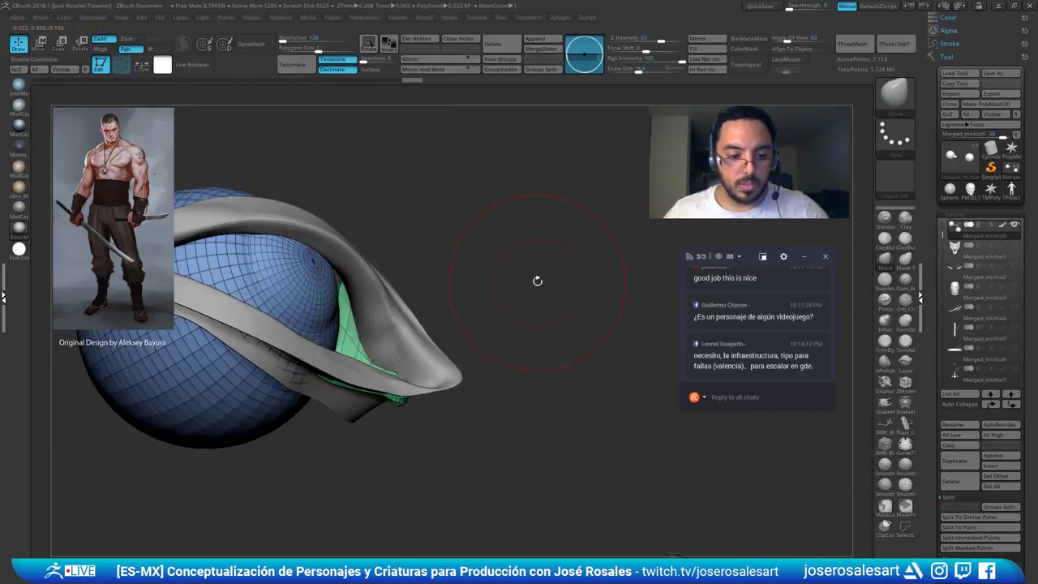
drag(494, 242, 438, 240)
Consult the eye reference photo, hide it, and isolate the green tear-duct polygroup
ctrl+shift+click(331, 318)
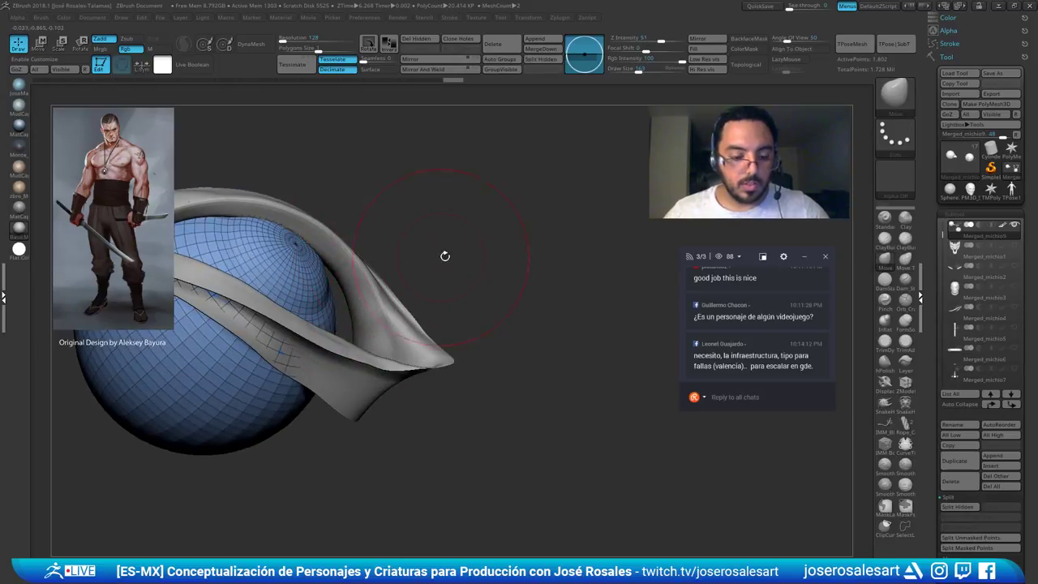
key(shift+z)
key(Delete)
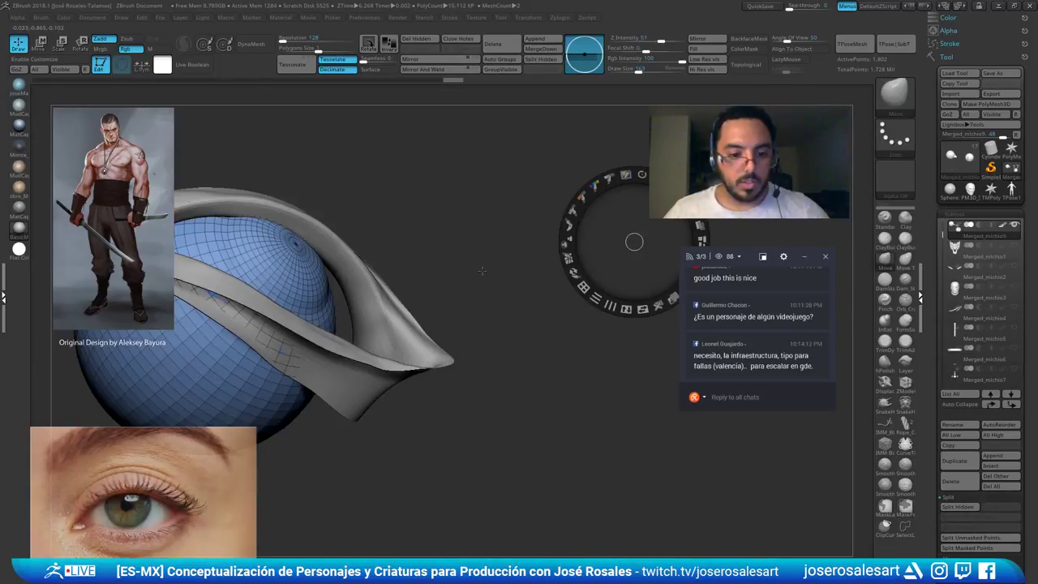
key(shift+z)
drag(412, 274, 418, 248)
ctrl+shift+click(430, 306)
ctrl+shift+click(349, 355)
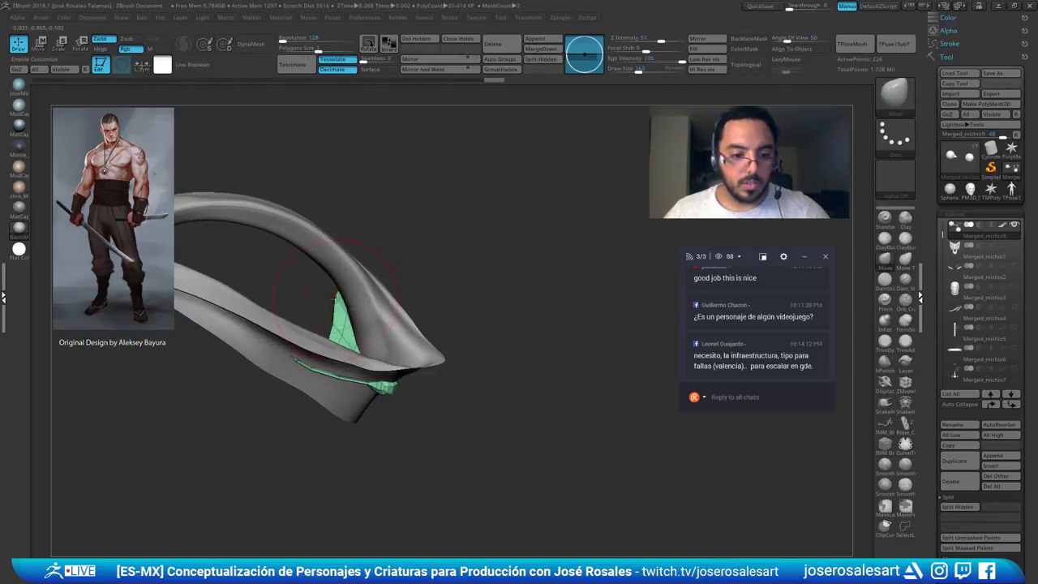
Try to reshape the tear-duct piece against the eyelids with the Move brush at draw size 163
mouse_move(623, 538)
mouse_down()
mouse_move(637, 553)
mouse_move(560, 486)
mouse_up()
drag(304, 284, 332, 272)
drag(359, 305, 272, 292)
drag(337, 286, 334, 300)
mouse_move(454, 283)
mouse_down()
mouse_move(516, 271)
mouse_move(454, 300)
mouse_up()
ctrl+shift+click(517, 271)
alt+drag(465, 338, 470, 236)
alt+drag(470, 235, 567, 322)
Undo the recent Move strokes on the tear-duct pieces
key(ctrl+z)
key(ctrl+z)
key(ctrl+z)
key(ctrl+z)
key(ctrl+z)
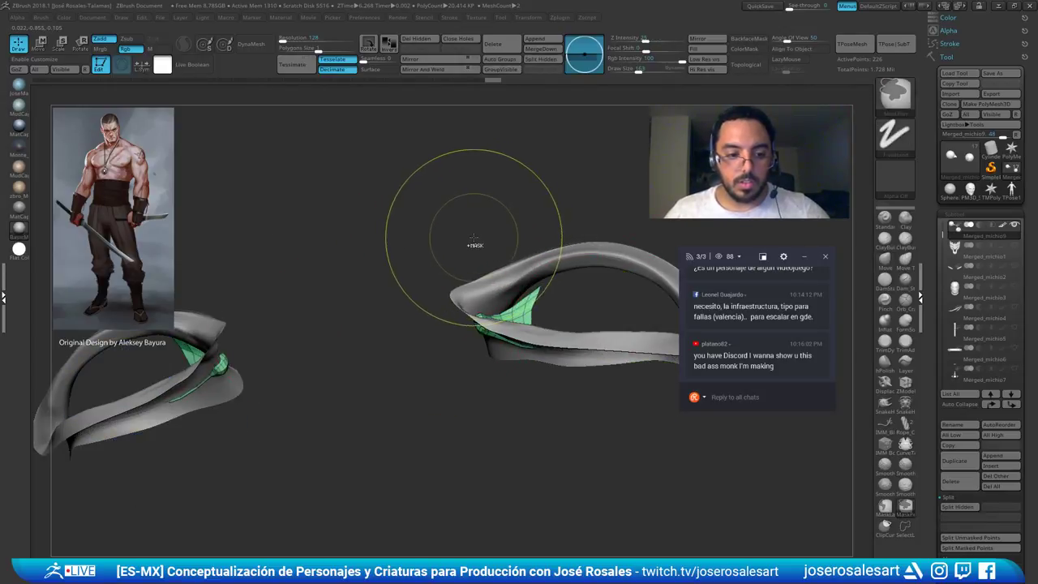
key(ctrl+z)
key(ctrl+z)
key(ctrl+z)
key(ctrl+z)
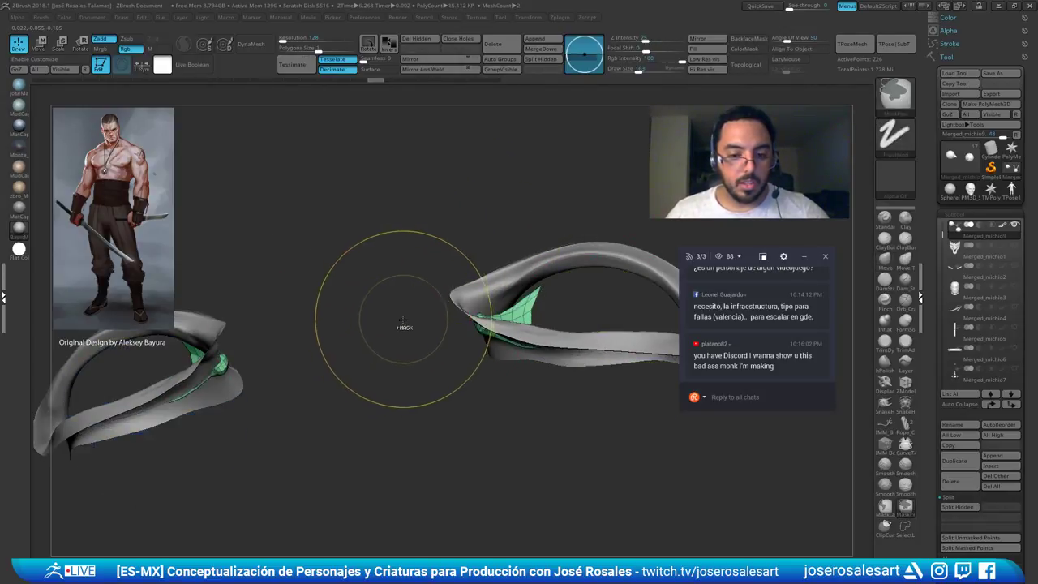
drag(405, 323, 370, 312)
key(ctrl+z)
key(ctrl+z)
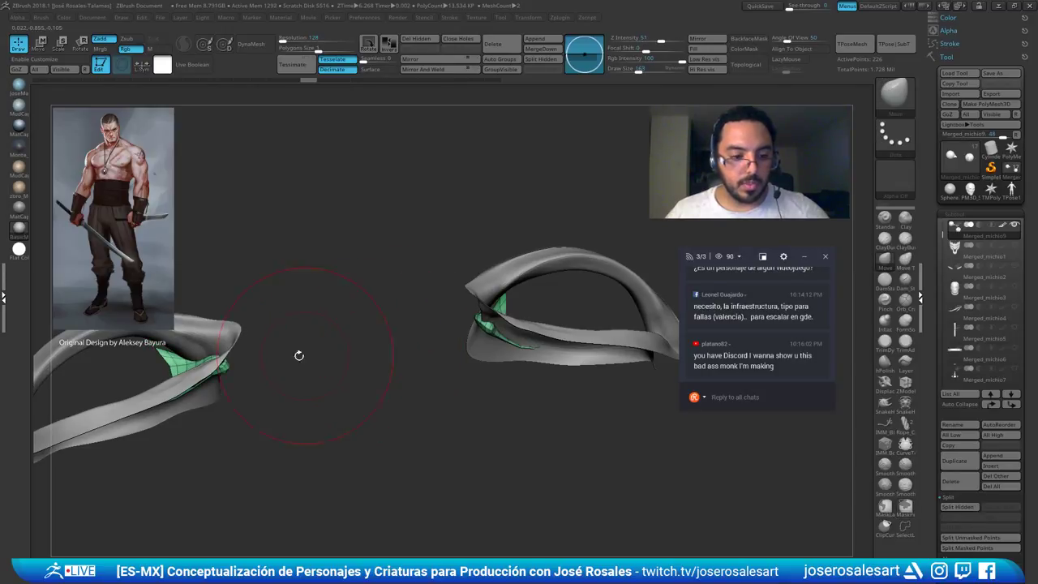
Inflate the tear-duct piece at the inner eye corner with the Inflate brush at Z intensity 10
drag(457, 326, 414, 321)
ctrl+right_drag(505, 302, 506, 308)
key(b)
key(i)
key(n)
mouse_move(487, 301)
mouse_down()
mouse_move(502, 299)
mouse_move(465, 338)
mouse_up()
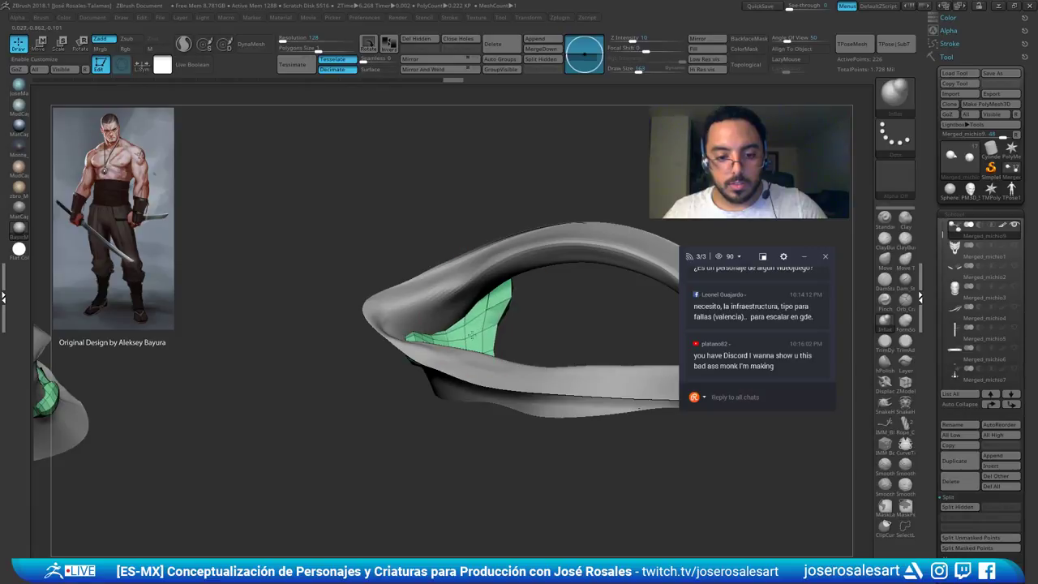
Nudge the isolated tear-duct piece with the Move brush, then unhide the surrounding eyelids and eyeballs
key(b)
key(m)
key(v)
drag(537, 255, 538, 254)
mouse_move(454, 381)
right_down()
mouse_move(478, 414)
mouse_move(405, 428)
right_up()
ctrl+shift+drag(334, 428, 339, 432)
ctrl+right_drag(339, 433, 345, 393)
right_drag(345, 393, 349, 433)
ctrl+shift+click(364, 431)
shift+right_drag(410, 357, 429, 288)
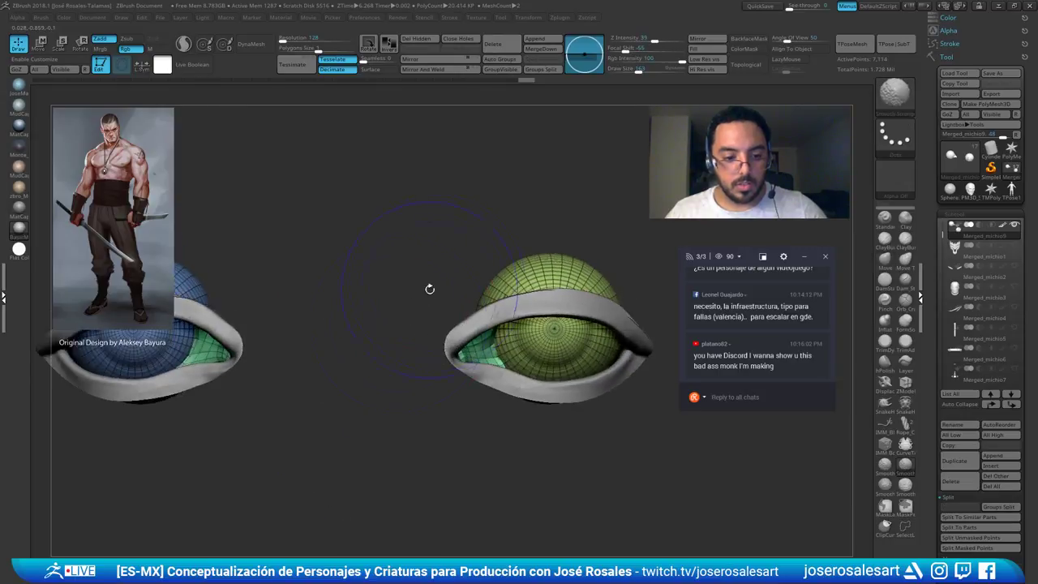
Switch to the Michio_01 subtool, turn off the polyframe display, and unhide the full head
alt+click(455, 348)
key(shift+f)
ctrl+right_drag(371, 306, 384, 315)
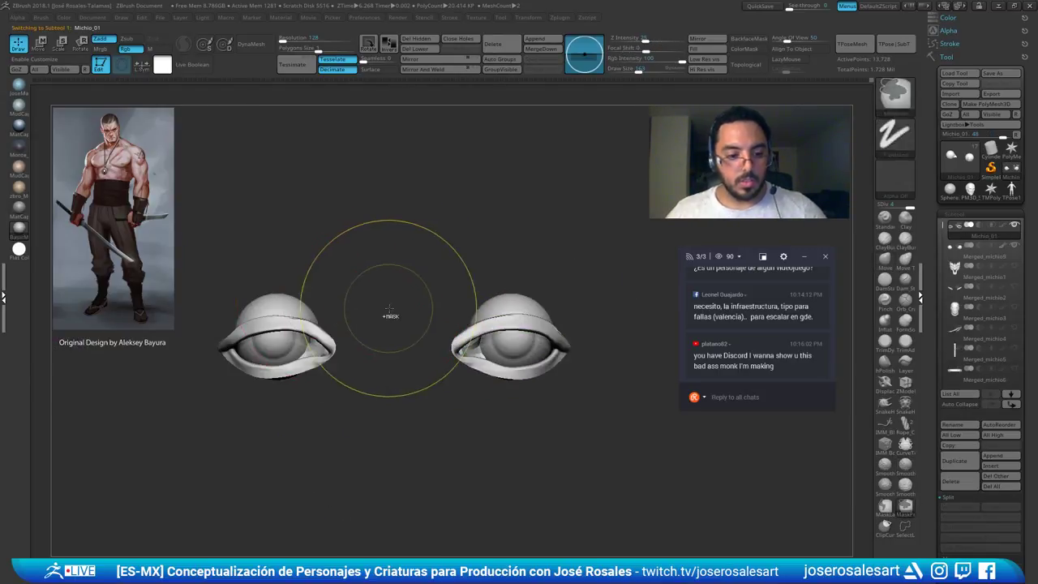
ctrl+shift+click(384, 315)
key(s)
click(726, 236)
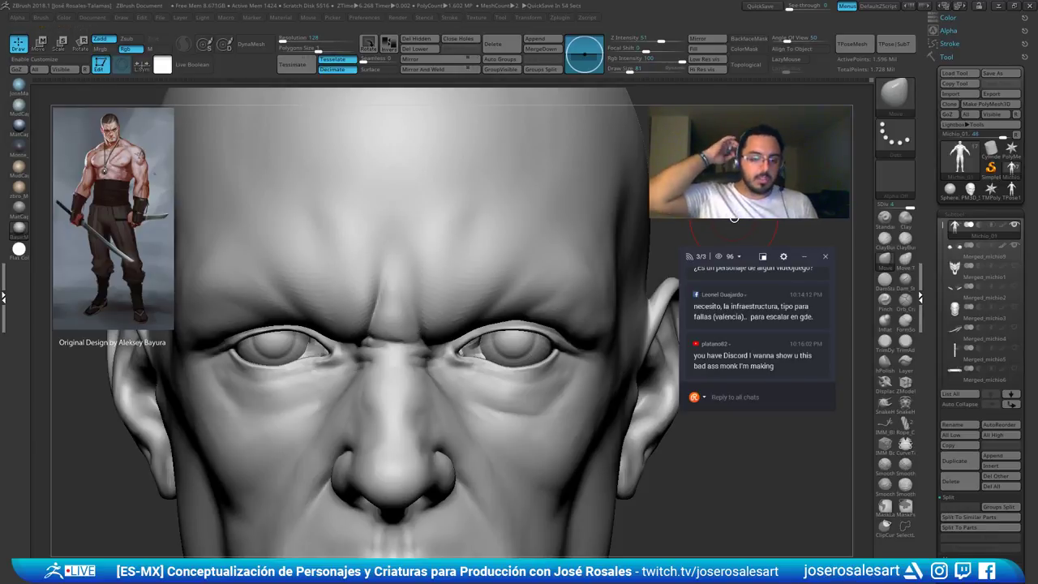
Carve the horizontal crease across the nose bridge between the brows with the Dam Standard brush at draw size 36
key(b)
key(d)
key(s)
mouse_move(509, 383)
right_down()
mouse_move(463, 314)
mouse_move(482, 317)
mouse_move(435, 347)
mouse_move(463, 327)
mouse_move(452, 350)
mouse_move(445, 341)
right_up()
key(s)
key(s)
click(434, 347)
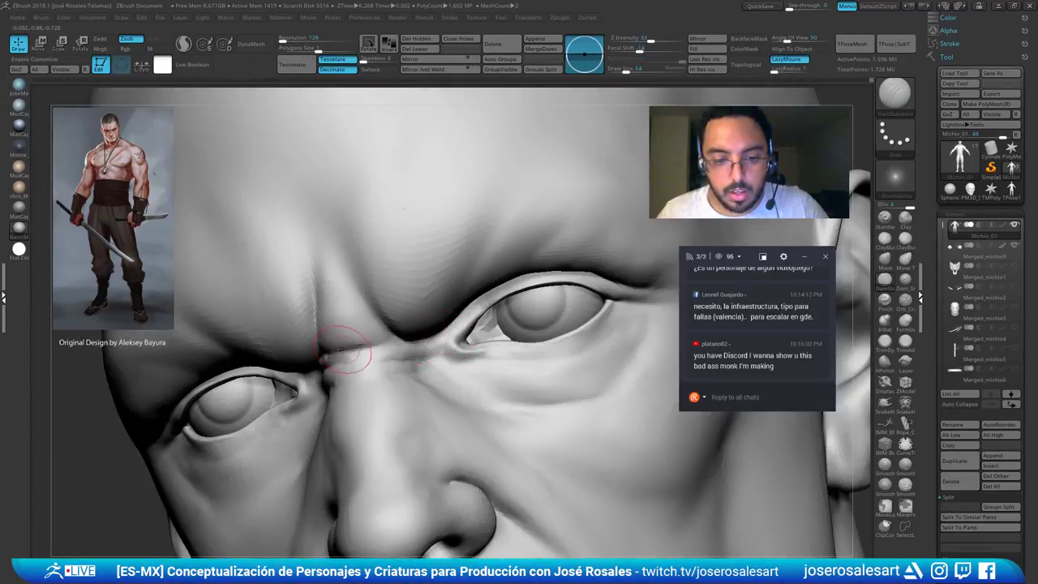
right_drag(348, 354, 395, 259)
right_drag(352, 347, 334, 350)
key(s)
click(349, 355)
drag(351, 354, 296, 353)
right_drag(296, 354, 323, 357)
drag(307, 355, 349, 351)
right_drag(348, 351, 308, 355)
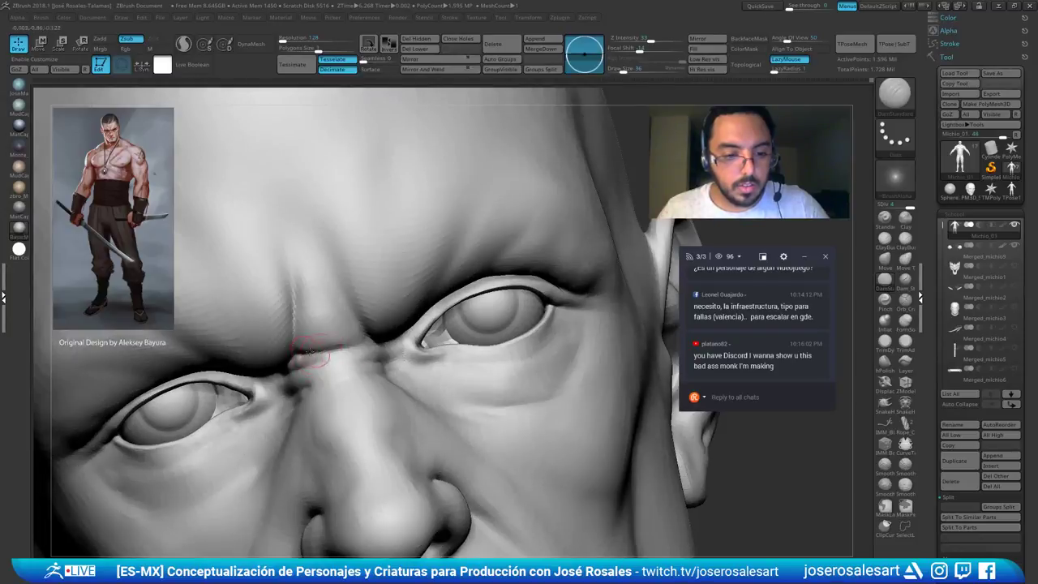
drag(311, 353, 352, 352)
Deepen the vertical frown crease running up from the nose bridge with the Dam Standard brush at draw size 58
mouse_move(352, 352)
right_down()
mouse_move(389, 367)
mouse_move(357, 372)
right_up()
key(s)
drag(266, 377, 296, 348)
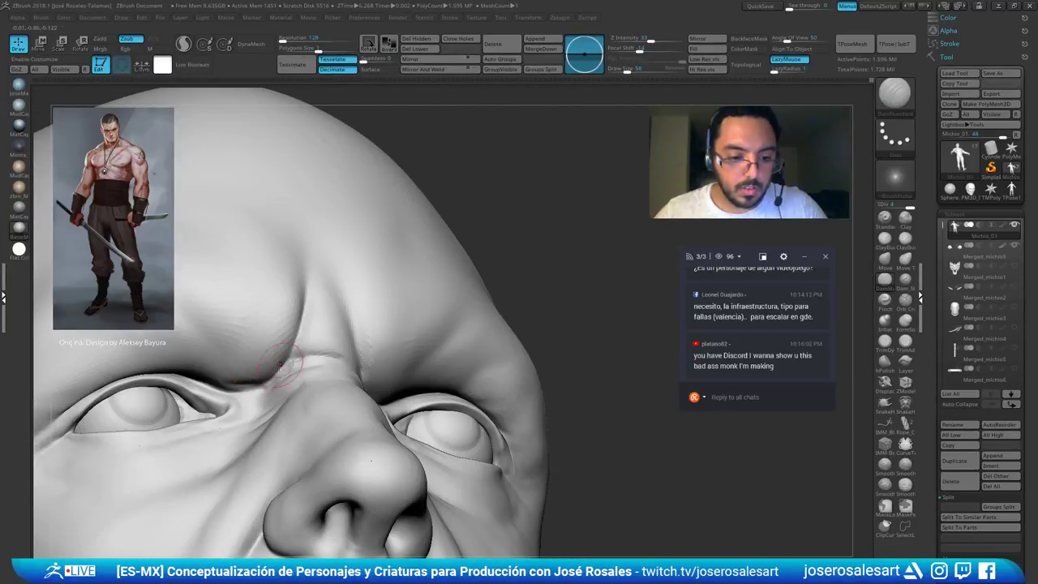
right_drag(295, 345, 293, 352)
drag(297, 345, 308, 312)
mouse_move(374, 276)
ctrl+right_down()
mouse_move(359, 261)
mouse_move(411, 257)
ctrl+right_up()
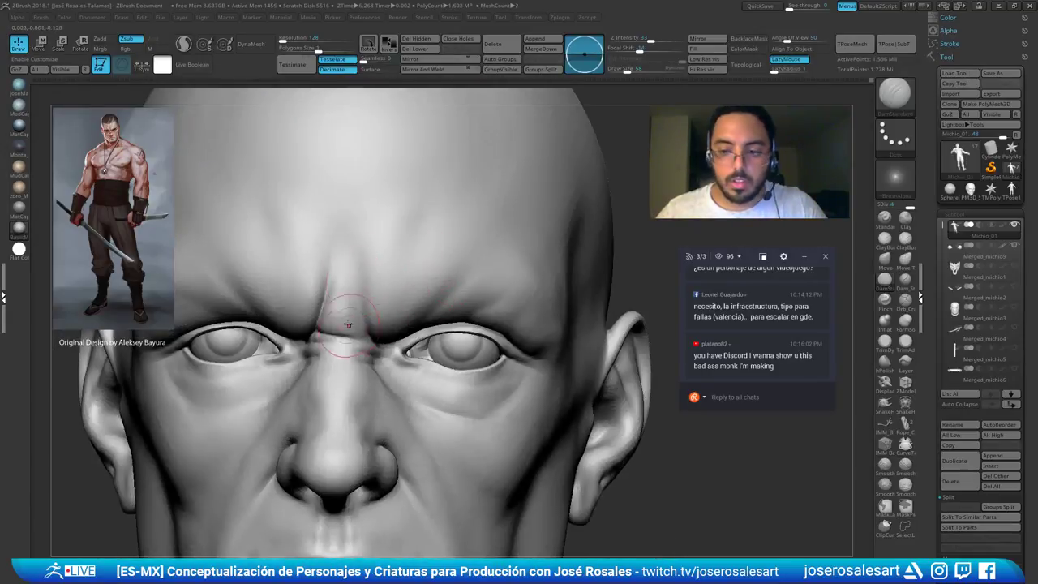
mouse_move(340, 328)
right_down()
mouse_move(367, 304)
mouse_move(332, 283)
right_up()
right_drag(333, 284, 331, 309)
right_drag(560, 243, 532, 225)
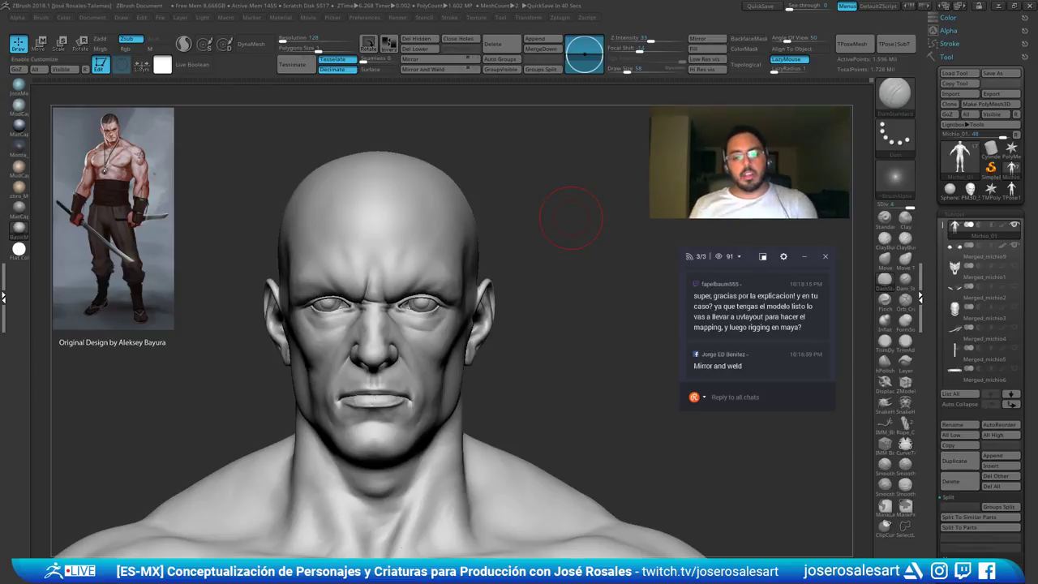
Push the frown fold between the brows upward with the Move brush at draw size 58
mouse_move(422, 265)
alt+right_down()
mouse_move(474, 230)
mouse_move(456, 259)
mouse_move(488, 216)
alt+right_up()
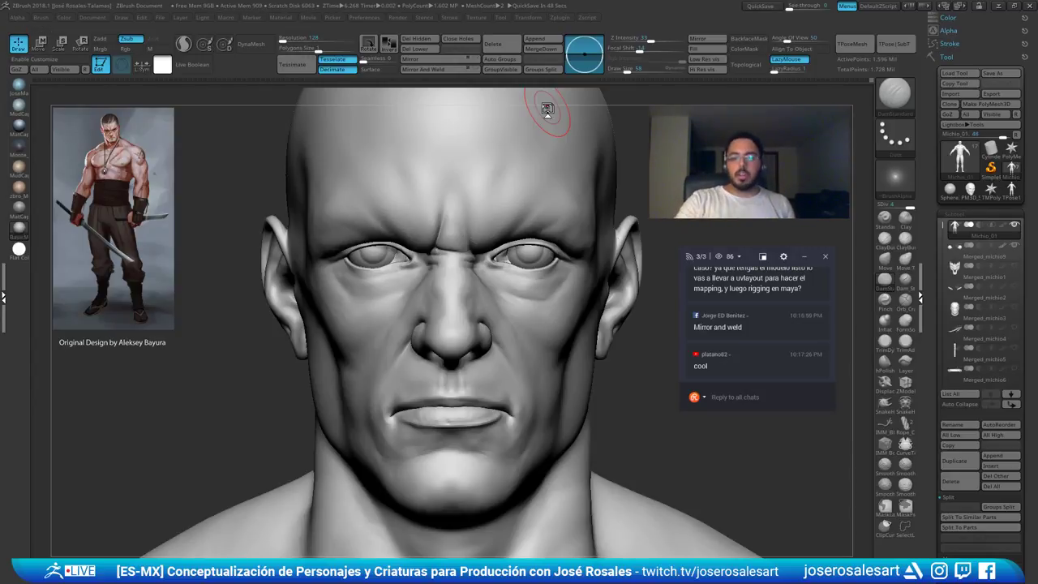
key(b)
key(m)
key(v)
mouse_move(398, 303)
alt+right_down()
mouse_move(411, 301)
mouse_move(453, 231)
alt+right_up()
mouse_move(452, 221)
mouse_down()
mouse_move(466, 209)
mouse_move(461, 192)
mouse_up()
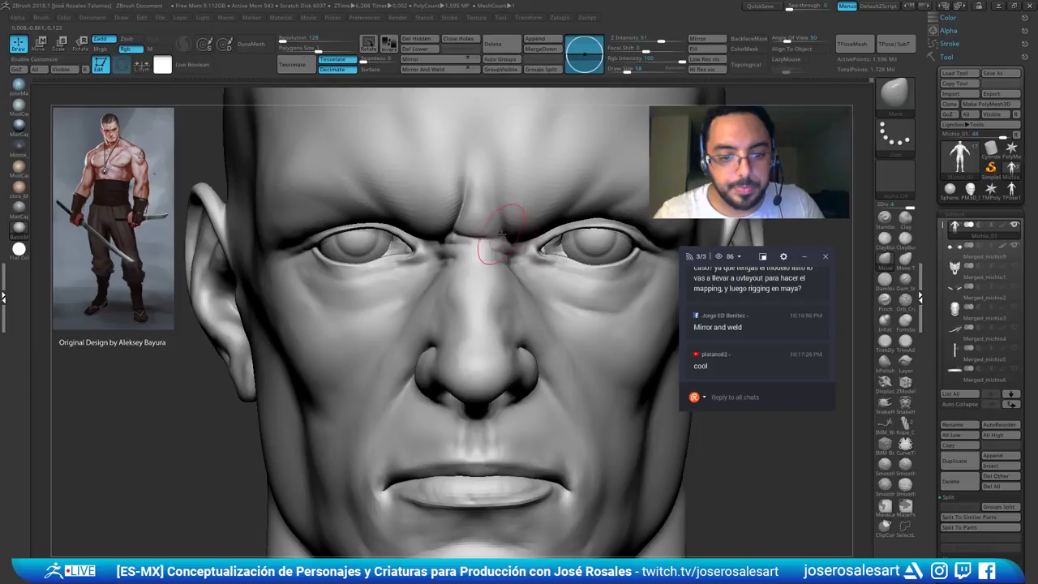
mouse_move(514, 164)
alt+right_down()
mouse_move(484, 146)
mouse_move(449, 236)
alt+right_up()
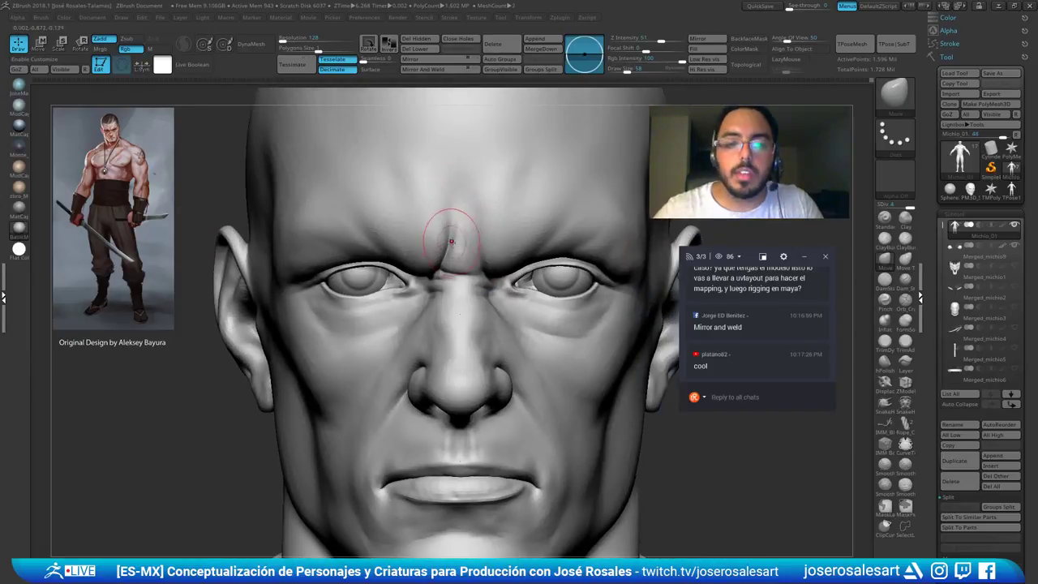
Refine the fold between the nostril wing and the mouth corner with the Dam Standard brush at draw size 36
mouse_move(540, 206)
alt+right_down()
mouse_move(567, 212)
mouse_move(497, 230)
mouse_move(539, 227)
mouse_move(621, 193)
mouse_move(628, 281)
mouse_move(637, 264)
mouse_move(665, 263)
mouse_move(562, 326)
mouse_move(484, 312)
mouse_move(470, 344)
mouse_move(511, 342)
mouse_move(503, 375)
mouse_move(535, 386)
alt+right_up()
key(b)
key(d)
key(s)
mouse_move(452, 389)
right_down()
mouse_move(429, 369)
mouse_move(344, 344)
right_up()
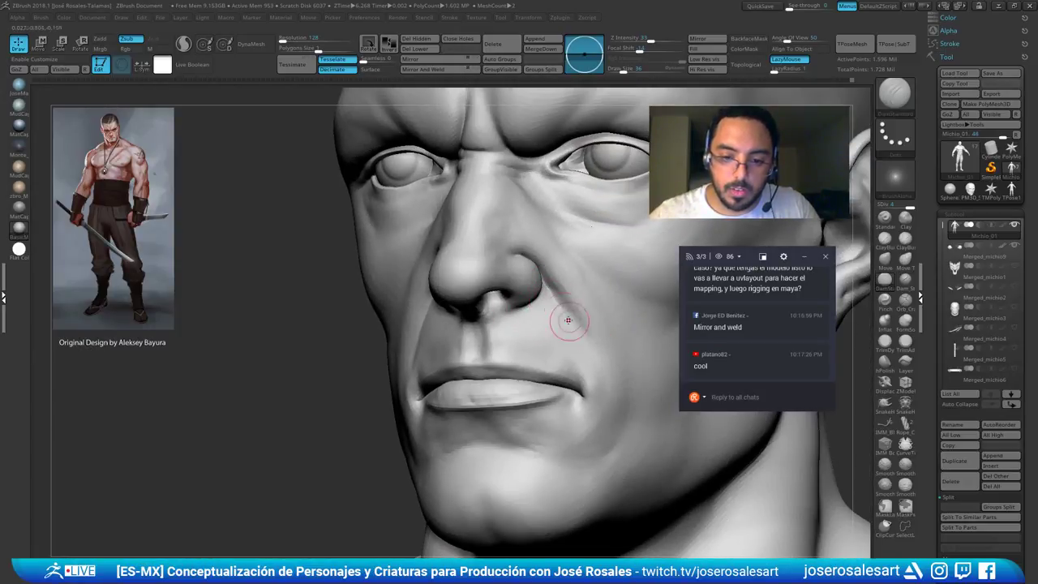
right_drag(570, 334, 572, 342)
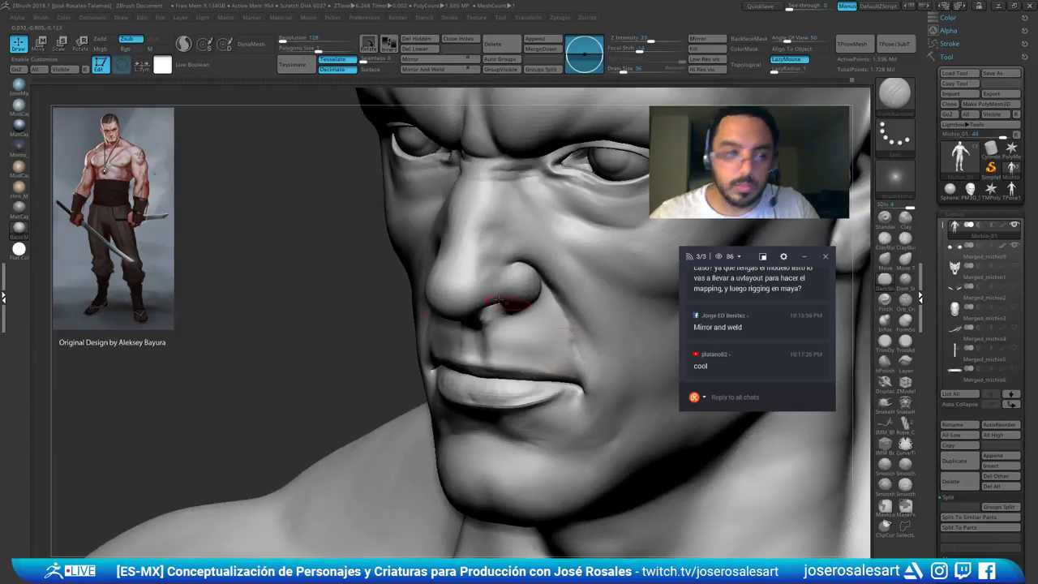
Change the model to the blue-grey MatCap material and review the head and shoulders
click(18, 106)
ctrl+right_drag(283, 162, 403, 267)
mouse_move(471, 261)
right_down()
mouse_move(430, 251)
mouse_move(478, 340)
mouse_move(507, 342)
mouse_move(527, 243)
mouse_move(578, 232)
mouse_move(512, 268)
mouse_move(462, 235)
right_up()
right_drag(254, 288, 357, 284)
mouse_move(379, 215)
right_down()
mouse_move(402, 222)
mouse_move(357, 226)
right_up()
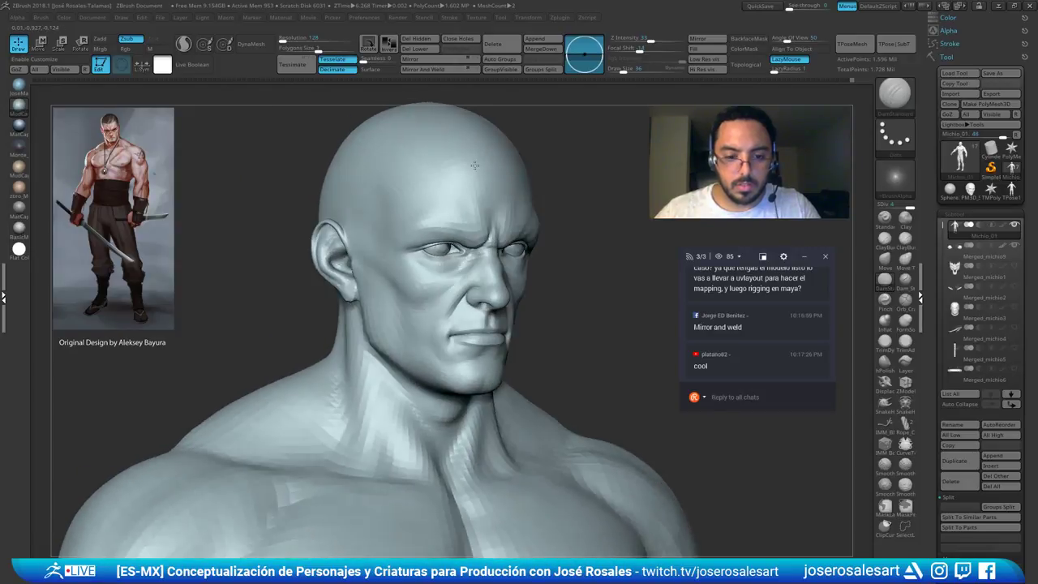
Isolate the eyelid polygroup, mask it, and unhide the rest of the head
ctrl+right_drag(405, 203, 468, 225)
mouse_move(454, 277)
right_down()
mouse_move(388, 274)
mouse_move(470, 287)
mouse_move(463, 273)
right_up()
ctrl+shift+click(466, 281)
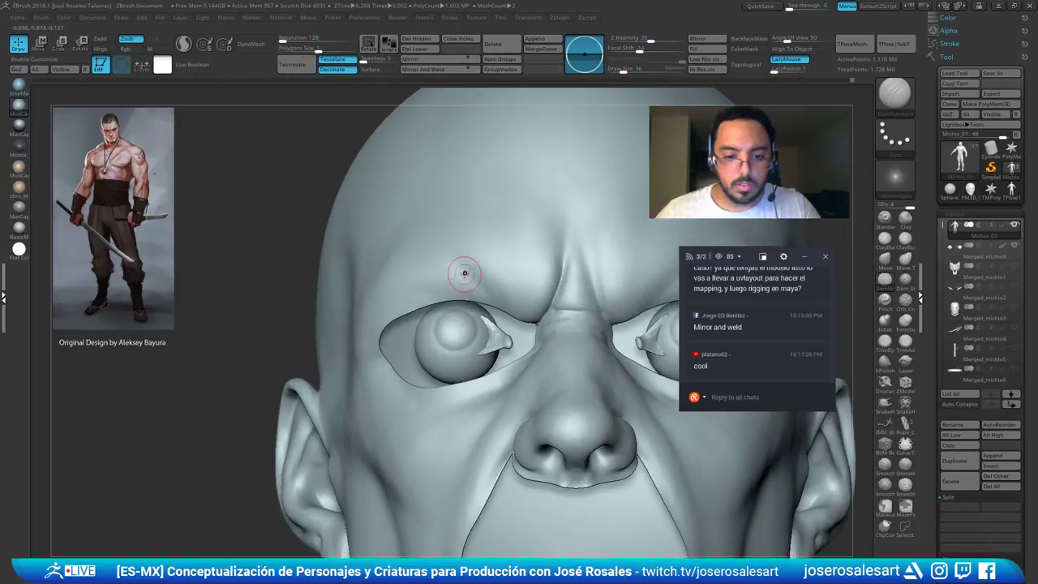
right_drag(362, 310, 350, 294)
ctrl+shift+click(420, 321)
right_drag(421, 322, 393, 280)
ctrl+shift+click(443, 334)
ctrl+drag(381, 267, 653, 424)
ctrl+shift+click(695, 359)
right_drag(454, 340, 459, 353)
ctrl+right_drag(429, 312, 469, 349)
Reshape the inner brow folds around the masked eyelids with the Move Topological brush
key(b)
key(m)
key(t)
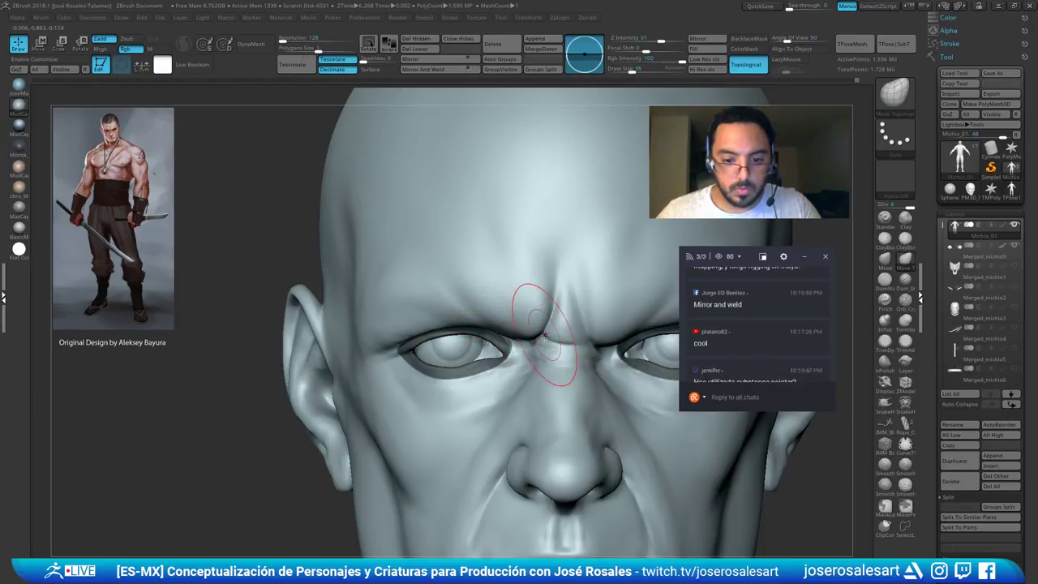
drag(613, 330, 610, 338)
ctrl+right_drag(621, 323, 464, 279)
shift+drag(465, 278, 429, 278)
ctrl+right_drag(649, 252, 578, 261)
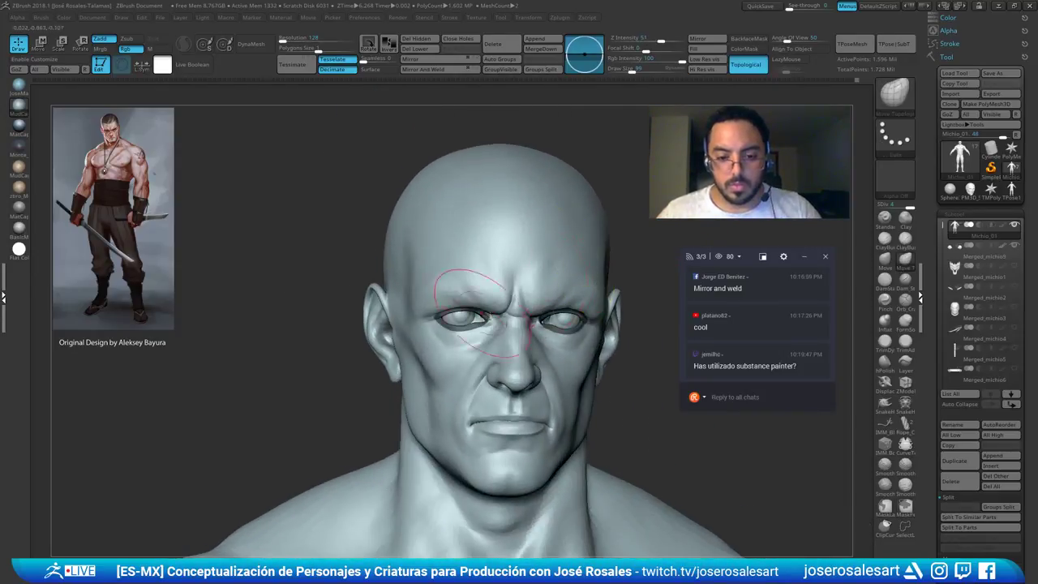
ctrl+right_drag(428, 290, 444, 315)
shift+right_drag(444, 315, 479, 290)
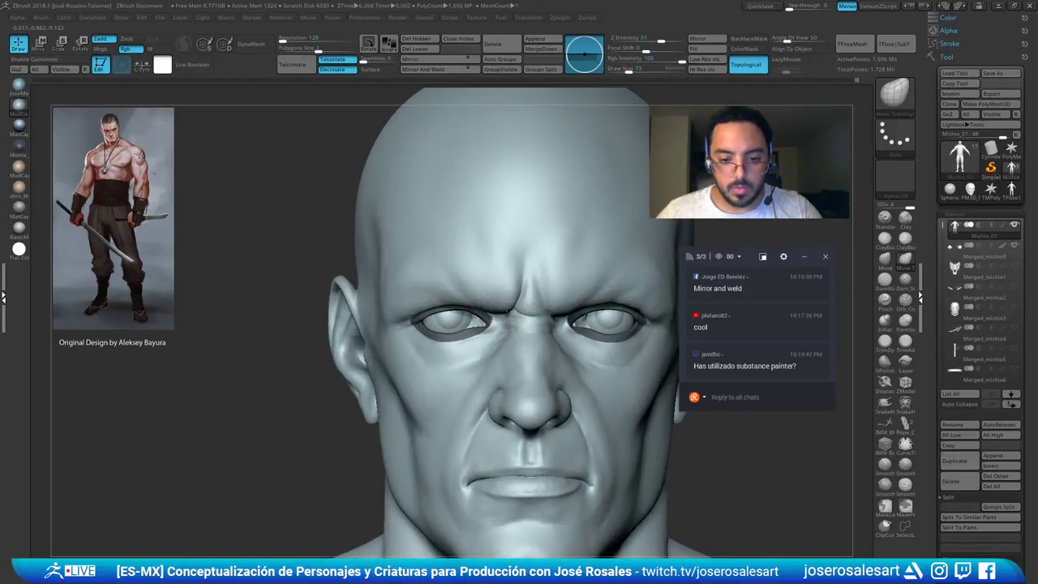
Adjust the brow above the inner eye with the Move brush at draw size 73 and check the whole head
key(b)
key(m)
key(v)
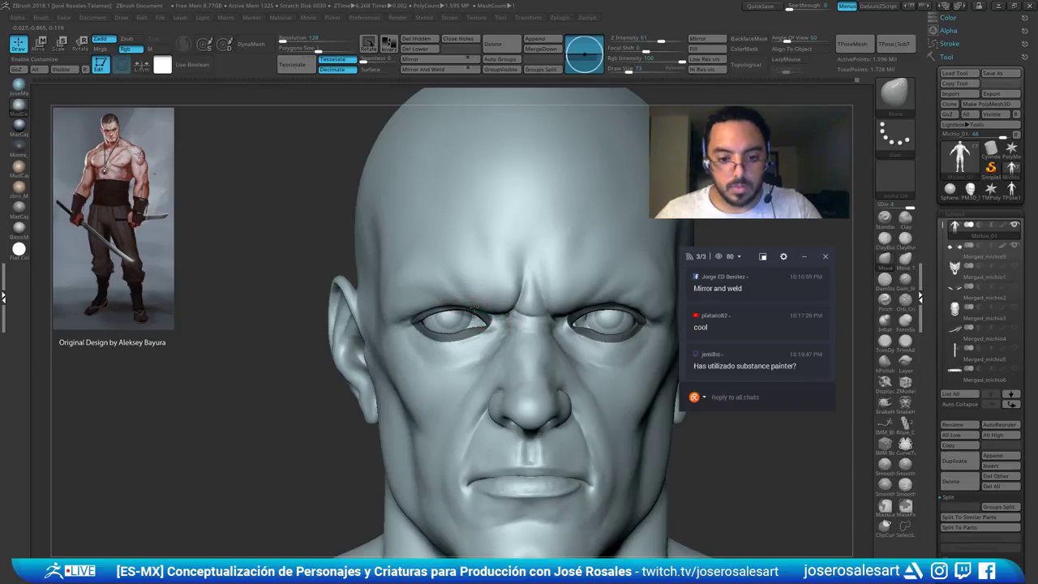
ctrl+right_drag(522, 294, 485, 278)
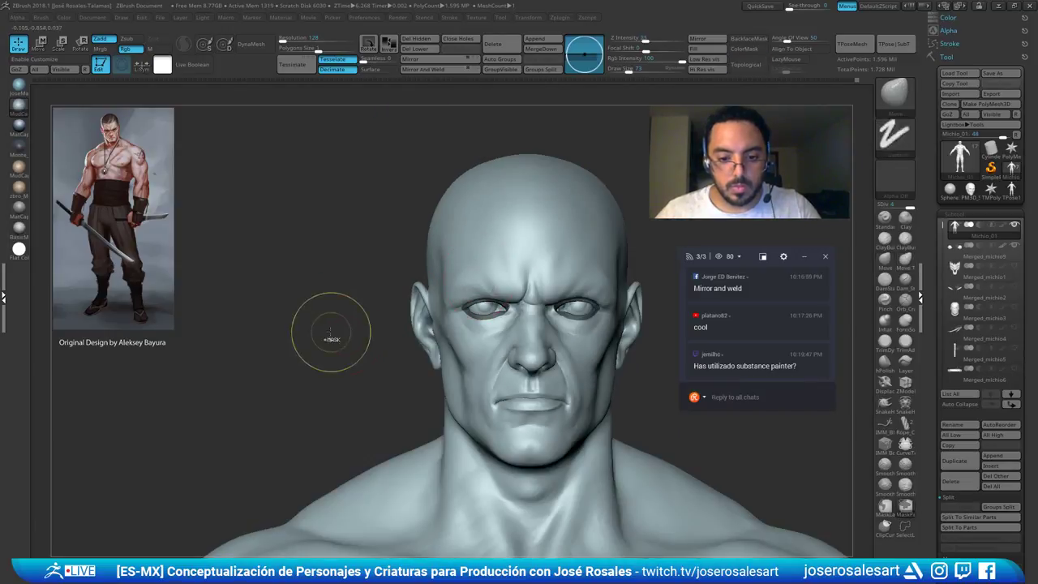
right_drag(338, 353, 412, 358)
mouse_move(269, 331)
right_down()
mouse_move(410, 301)
mouse_move(397, 318)
right_up()
mouse_move(494, 280)
right_down()
mouse_move(566, 237)
mouse_move(561, 275)
mouse_move(646, 280)
mouse_move(638, 261)
mouse_move(664, 251)
mouse_move(665, 218)
right_up()
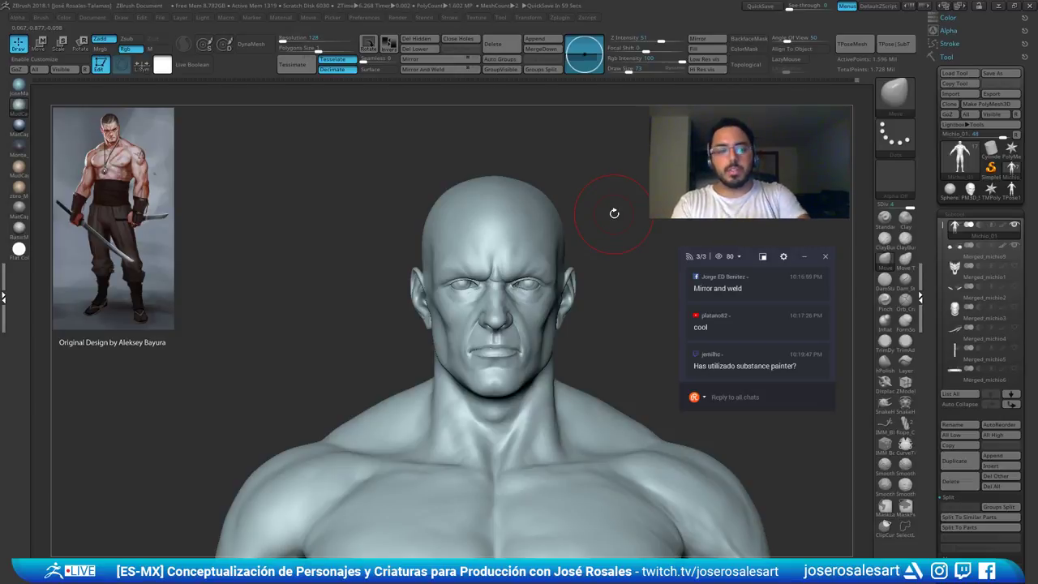
Isolate and mask the eyelid polygroup again, then restore the full head
ctrl+right_drag(556, 294, 507, 293)
ctrl+shift+click(505, 272)
ctrl+drag(651, 210, 247, 416)
ctrl+shift+click(547, 324)
Shift the brow area over the masked eyelids with a larger Move brush, then clear the mask
right_drag(512, 250, 458, 272)
mouse_move(465, 265)
mouse_down()
mouse_move(456, 263)
mouse_move(508, 260)
mouse_up()
key(s)
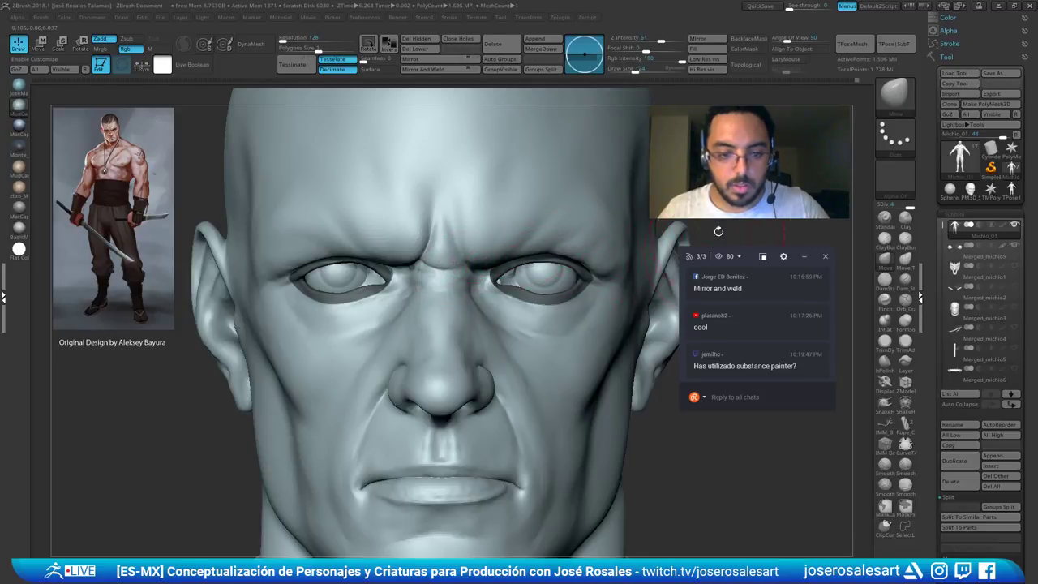
ctrl+drag(715, 245, 740, 266)
Reshape the upper eyelid and outer eye corner with Move brush strokes at varying draw sizes
key(s)
drag(553, 274, 548, 274)
ctrl+right_drag(548, 274, 568, 284)
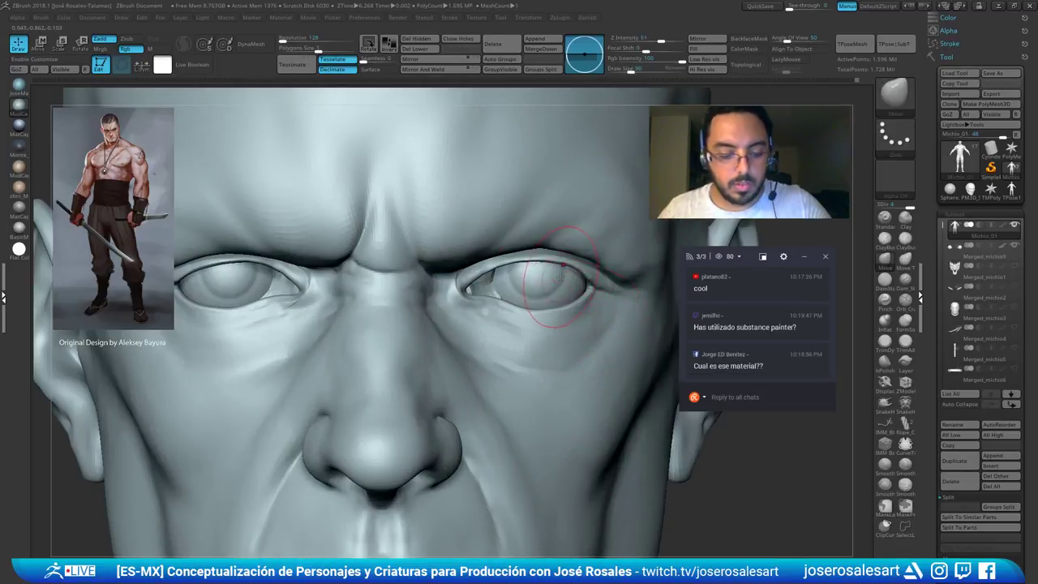
mouse_move(561, 266)
mouse_down()
mouse_move(554, 270)
mouse_move(582, 274)
mouse_up()
key(s)
right_drag(590, 274, 527, 274)
key(s)
drag(563, 261, 578, 261)
mouse_move(567, 262)
shift+right_down()
mouse_move(620, 271)
mouse_move(557, 269)
shift+right_up()
key(s)
drag(596, 268, 588, 266)
ctrl+right_drag(592, 266, 595, 231)
Reshape the outer brow and temple area beside the eye with broader Move brush strokes
right_drag(595, 231, 671, 238)
key(s)
drag(673, 238, 669, 235)
ctrl+right_drag(670, 234, 654, 261)
key(s)
drag(654, 261, 643, 258)
ctrl+right_drag(641, 257, 628, 275)
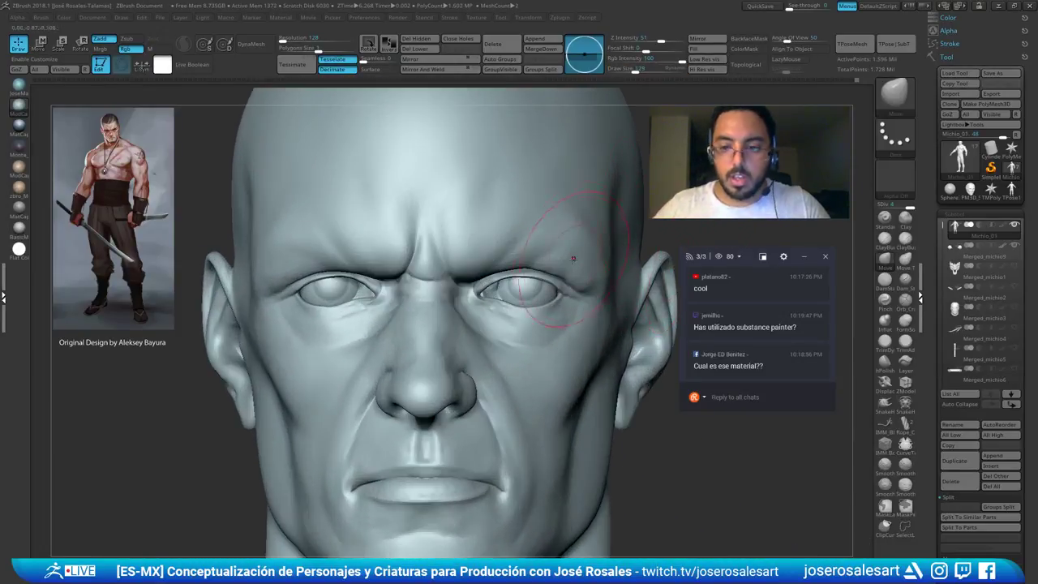
right_drag(573, 258, 581, 268)
key(s)
drag(683, 276, 679, 274)
ctrl+right_drag(680, 274, 659, 230)
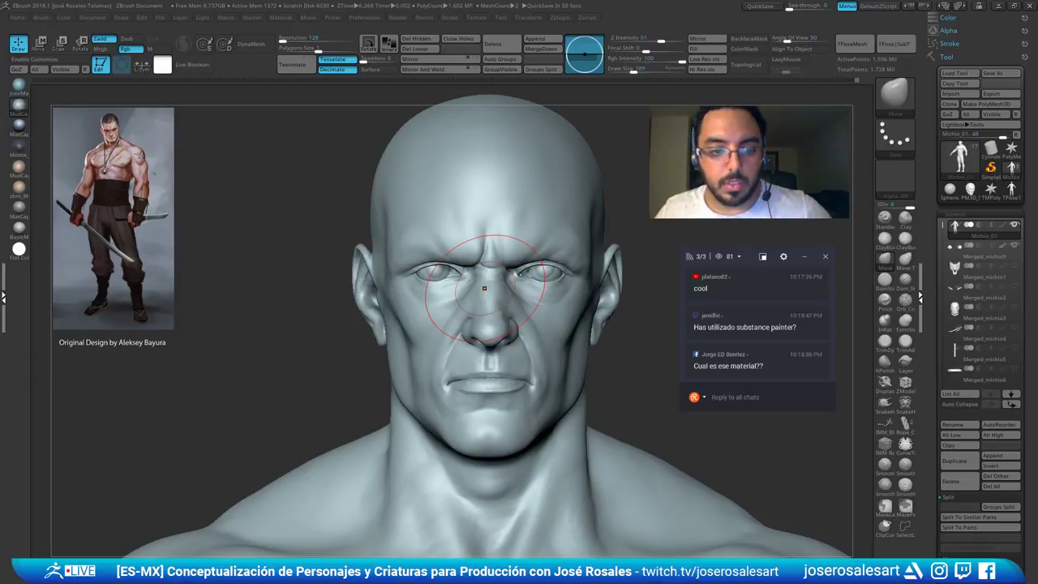
Preview the JoseMatcapBlu2 material, return to the blue-grey one, and examine the whole body
alt+drag(626, 133, 580, 118)
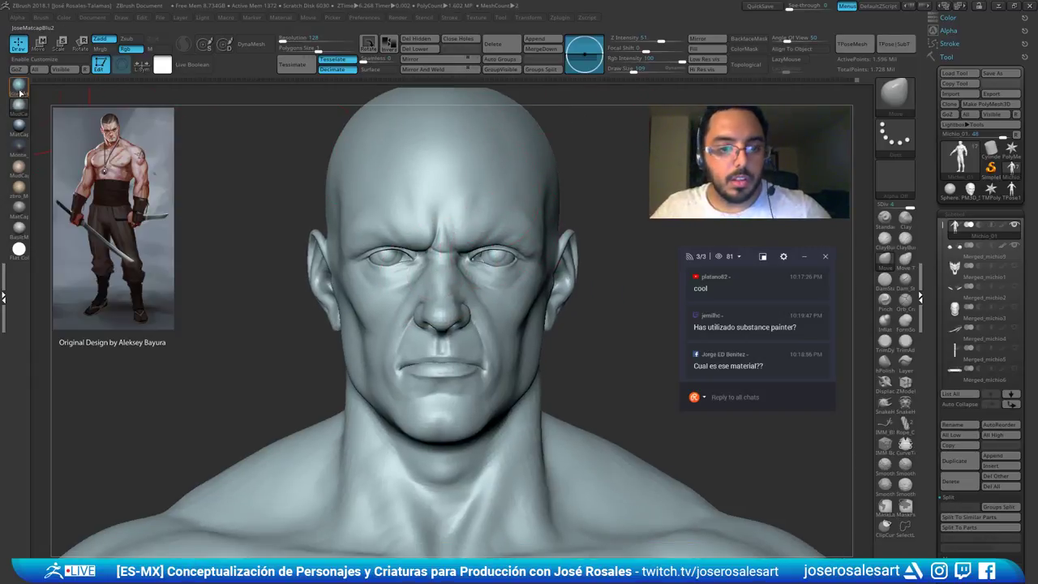
click(21, 92)
click(20, 110)
mouse_move(625, 194)
alt+mouse_down()
mouse_move(673, 234)
mouse_move(644, 251)
mouse_move(612, 324)
alt+mouse_up()
key([)
drag(405, 213, 640, 217)
alt+drag(641, 243, 594, 210)
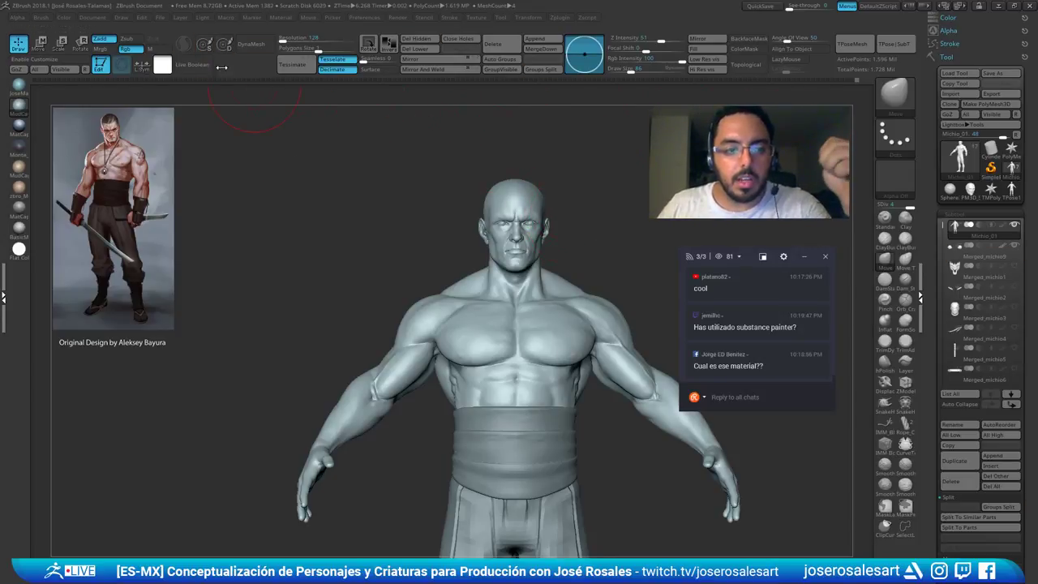
Build up the side of the nose above the nostril wing with the Clay Buildup brush at draw size 33
drag(580, 204, 513, 263)
mouse_move(513, 264)
right_down()
mouse_move(512, 325)
mouse_move(512, 272)
mouse_move(400, 264)
mouse_move(401, 305)
mouse_move(445, 265)
mouse_move(454, 317)
right_up()
key(b)
key(c)
key(b)
key(s)
click(499, 339)
alt+right_drag(470, 267, 441, 260)
mouse_move(442, 260)
mouse_down()
mouse_move(475, 246)
mouse_move(478, 294)
mouse_up()
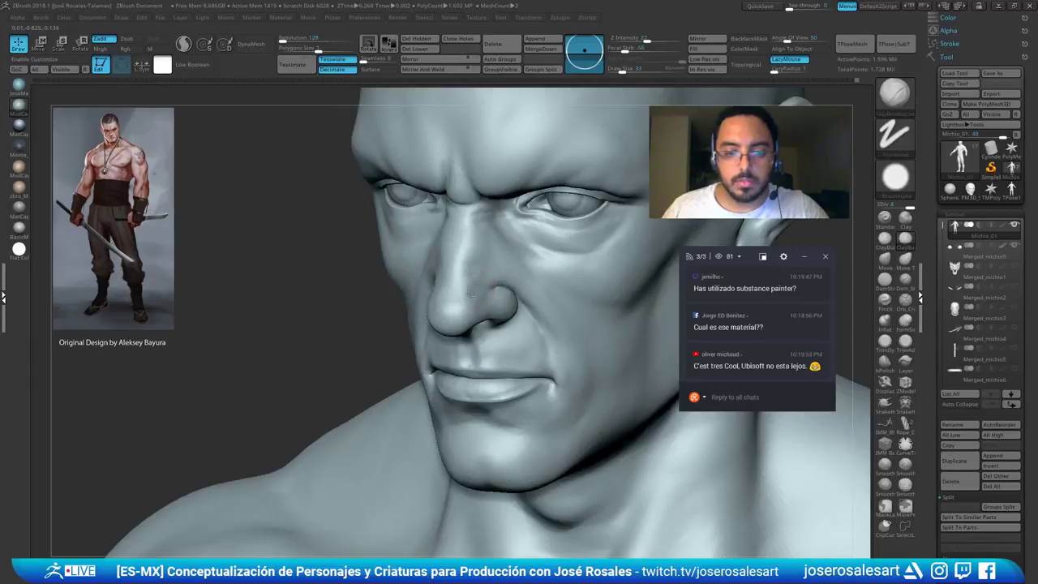
mouse_move(472, 286)
right_down()
mouse_move(440, 296)
mouse_move(520, 287)
mouse_move(499, 283)
mouse_move(429, 317)
mouse_move(434, 303)
mouse_move(443, 308)
mouse_move(423, 363)
mouse_move(450, 354)
mouse_move(455, 367)
mouse_move(438, 351)
mouse_move(470, 365)
right_up()
mouse_move(470, 365)
ctrl+right_down()
mouse_move(473, 389)
mouse_move(480, 363)
ctrl+right_up()
right_drag(479, 363, 461, 351)
mouse_move(461, 350)
ctrl+right_down()
mouse_move(477, 367)
mouse_move(436, 340)
mouse_move(461, 304)
mouse_move(506, 385)
mouse_move(523, 344)
ctrl+right_up()
mouse_move(523, 345)
ctrl+right_down()
mouse_move(539, 369)
mouse_move(582, 316)
ctrl+right_up()
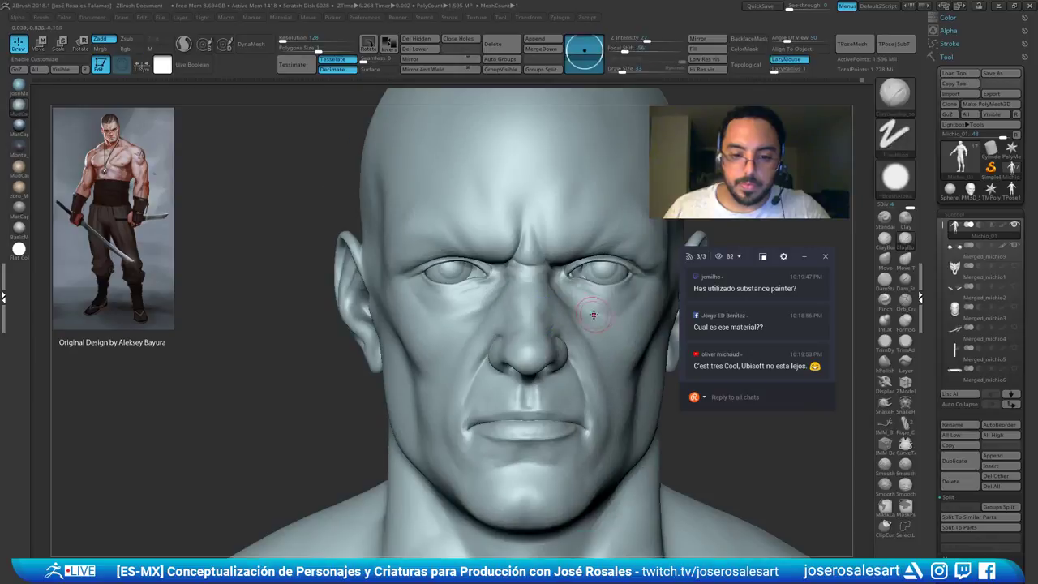
Refine the forms between the inner eye corner and nose bridge with Clay Buildup, smoothing the bridge
mouse_move(454, 296)
right_down()
mouse_move(397, 325)
mouse_move(385, 345)
mouse_move(429, 291)
mouse_move(470, 290)
mouse_move(422, 284)
mouse_move(438, 312)
right_up()
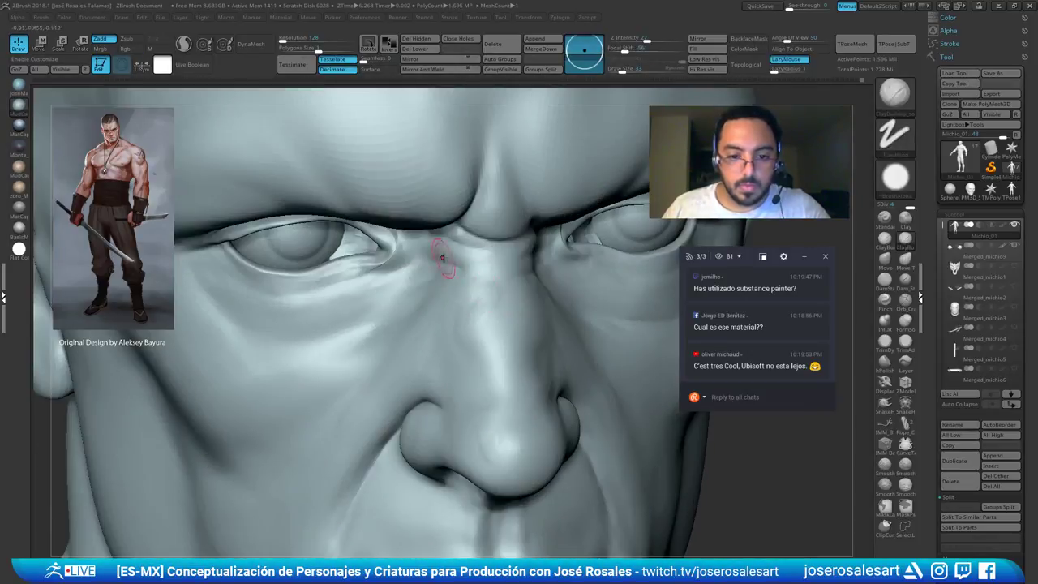
mouse_move(537, 252)
right_down()
mouse_move(488, 256)
mouse_move(535, 227)
mouse_move(512, 212)
right_up()
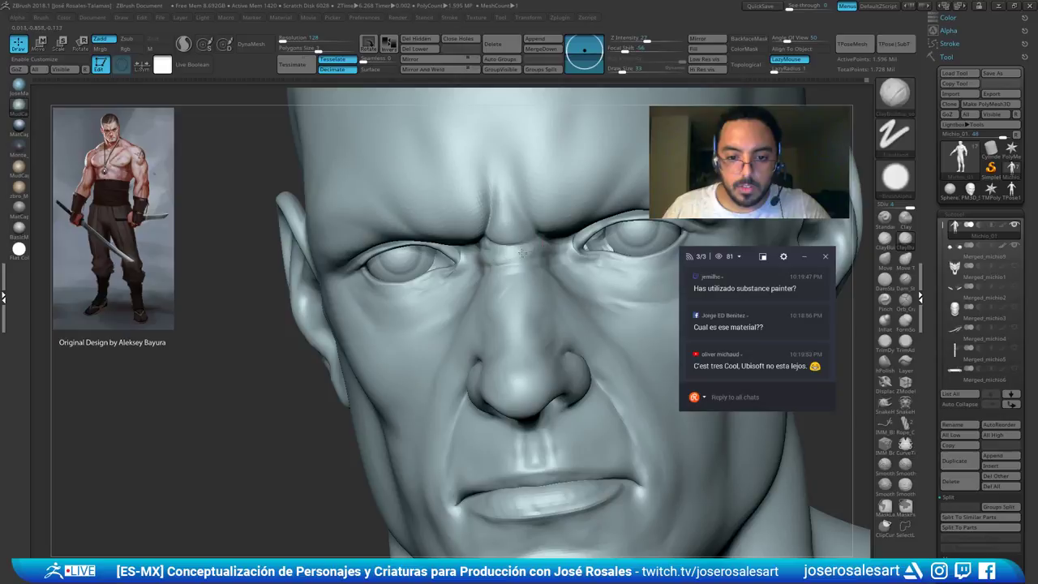
mouse_move(502, 257)
right_down()
mouse_move(511, 251)
mouse_move(514, 276)
right_up()
shift+drag(514, 254, 486, 253)
mouse_move(533, 257)
right_down()
mouse_move(579, 253)
mouse_move(560, 220)
mouse_move(606, 251)
mouse_move(580, 281)
right_up()
mouse_move(487, 287)
right_down()
mouse_move(577, 286)
mouse_move(450, 304)
mouse_move(416, 283)
right_up()
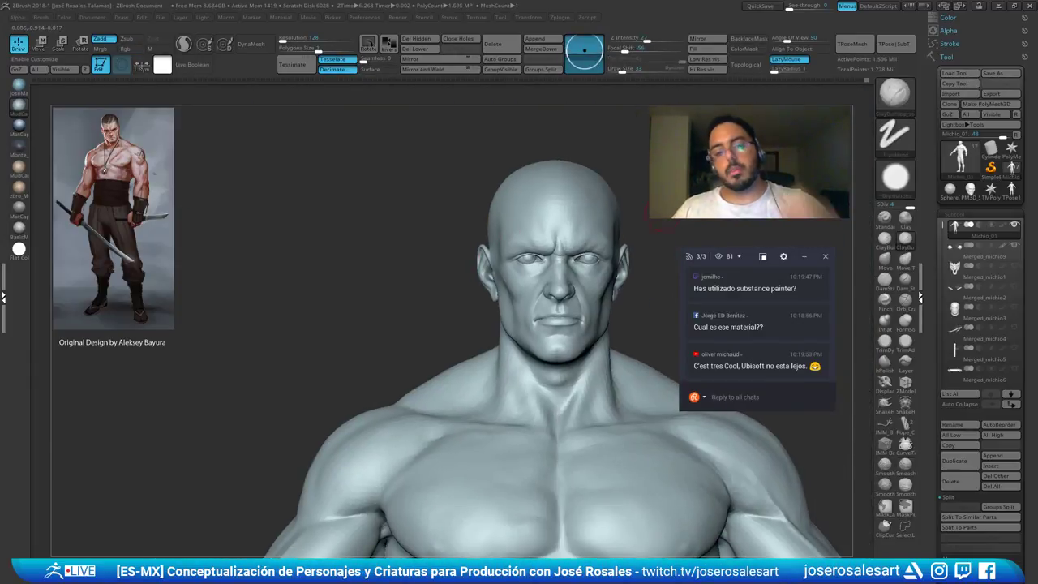
Adjust the upper eyelid and inner eye corner with small Move brush strokes, smoothing the corner
mouse_move(581, 262)
right_down()
mouse_move(529, 268)
mouse_move(570, 287)
mouse_move(597, 281)
mouse_move(609, 298)
right_up()
mouse_move(610, 299)
right_down()
mouse_move(639, 264)
mouse_move(610, 253)
mouse_move(667, 258)
mouse_move(567, 277)
mouse_move(544, 327)
mouse_move(533, 200)
right_up()
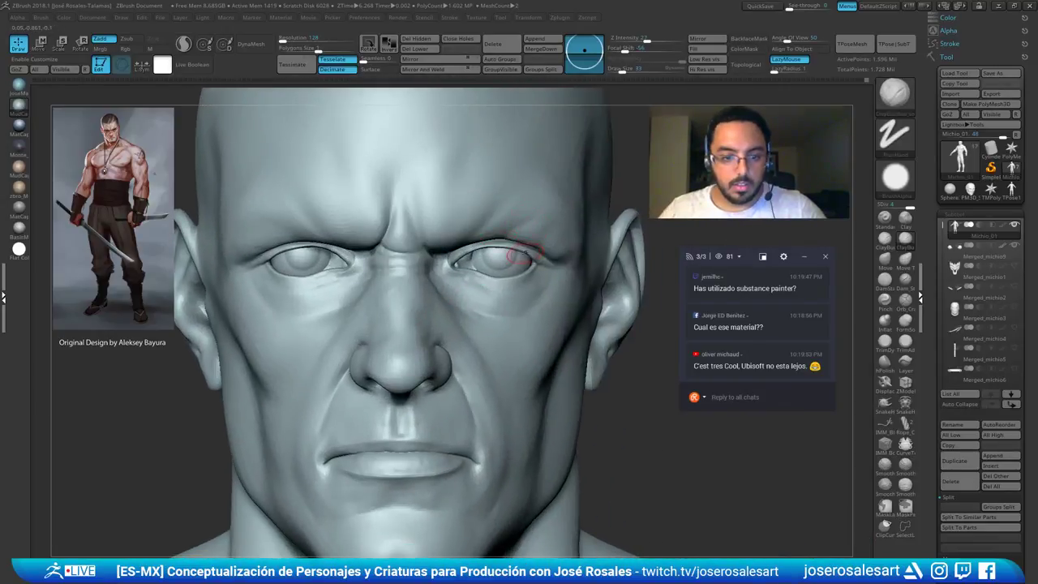
ctrl+right_drag(444, 271, 507, 181)
key(b)
key(m)
key(v)
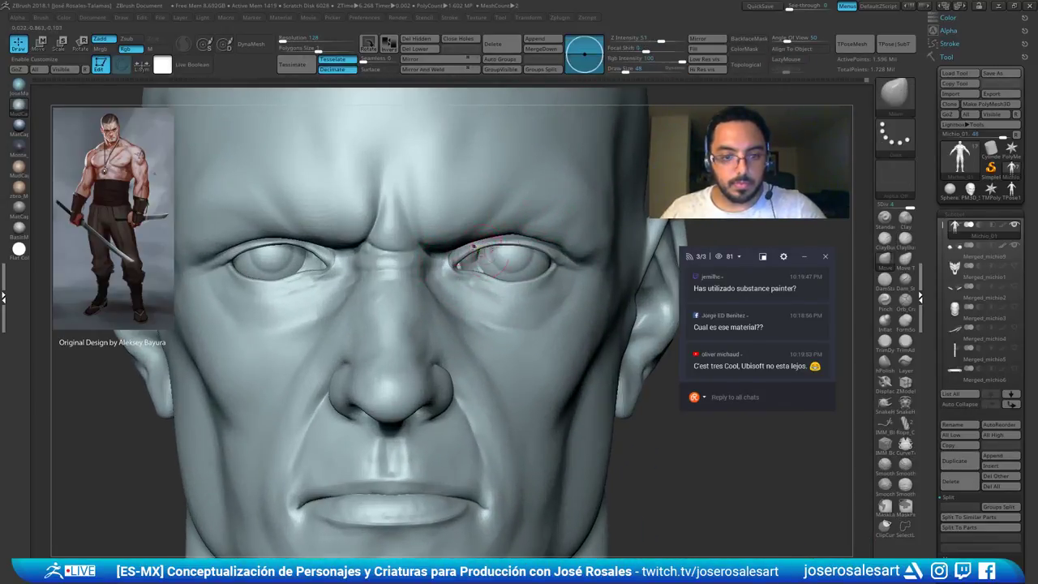
right_drag(495, 256, 548, 266)
mouse_move(450, 270)
right_down()
mouse_move(415, 233)
mouse_move(413, 296)
mouse_move(431, 294)
right_up()
key([)
right_drag(359, 304, 359, 278)
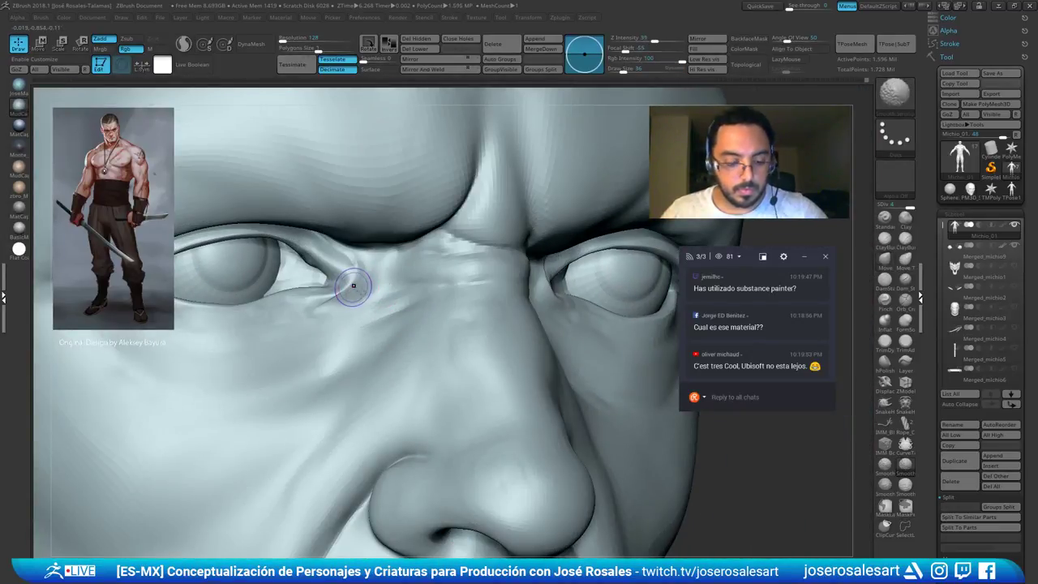
Drop the body mesh two subdivision levels with polyframe shown, and reshape and smooth the inner eye corner with the Move brush
key(shift+d)
key(shift+d)
key(shift+f)
right_drag(368, 298, 356, 294)
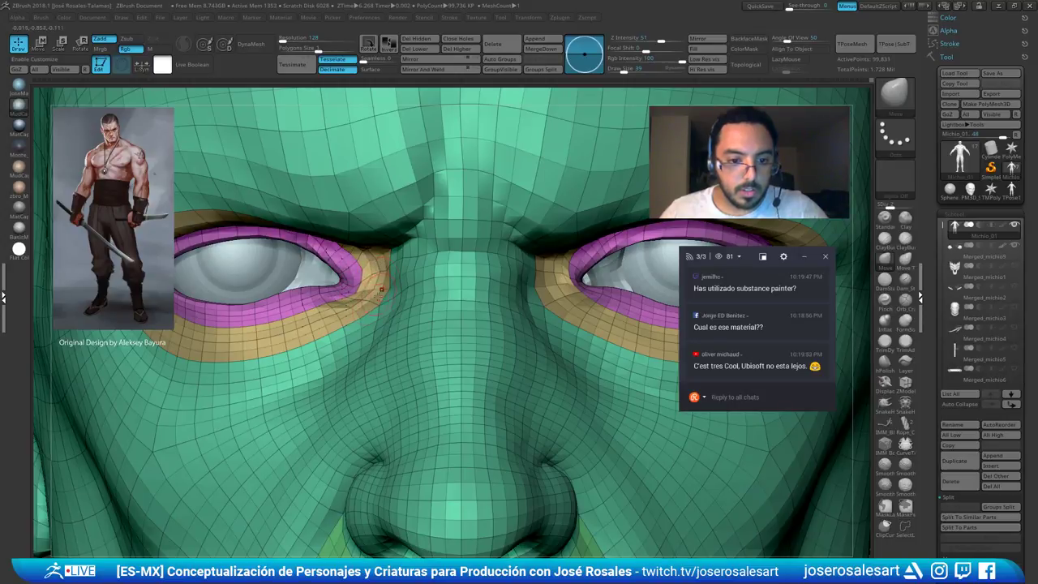
drag(567, 272, 567, 278)
mouse_move(577, 302)
right_down()
mouse_move(510, 307)
mouse_move(542, 302)
right_up()
mouse_move(559, 283)
shift+mouse_down()
mouse_move(576, 295)
mouse_move(565, 289)
shift+mouse_up()
Build up the skin around the inner eye corners with Clay Buildup, smooth both corners and hide the polyframe
key(b)
key(c)
key(b)
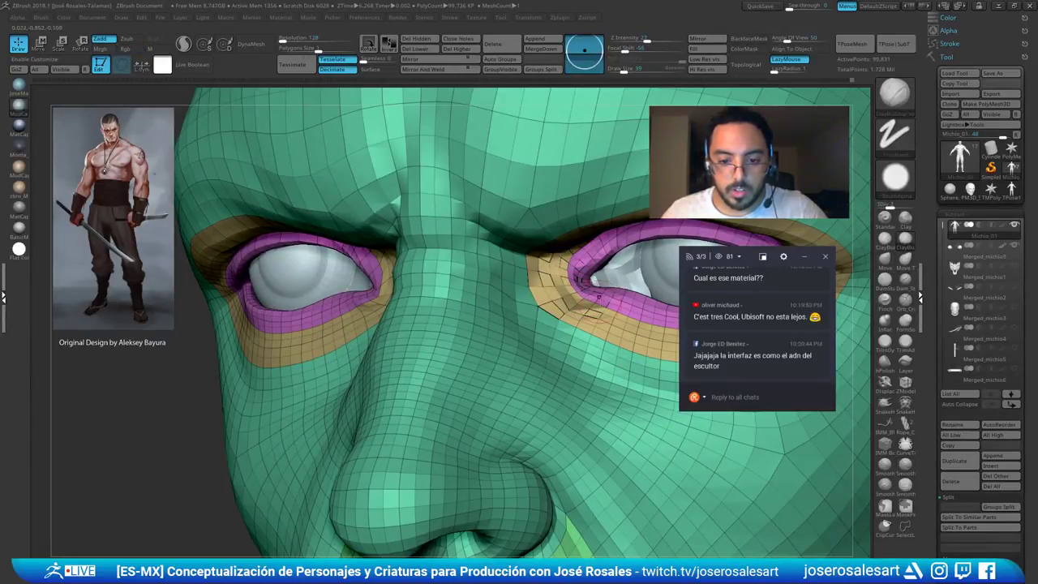
right_drag(599, 299, 669, 291)
mouse_move(369, 301)
shift+mouse_down()
mouse_move(357, 287)
mouse_move(380, 275)
mouse_move(383, 286)
shift+mouse_up()
key(shift+f)
right_drag(387, 289, 370, 303)
shift+drag(372, 297, 391, 285)
mouse_move(606, 287)
shift+mouse_down()
mouse_move(611, 297)
mouse_move(608, 288)
shift+mouse_up()
mouse_move(608, 282)
right_down()
mouse_move(589, 272)
mouse_move(614, 276)
mouse_move(588, 241)
mouse_move(626, 274)
right_up()
ctrl+right_drag(626, 274, 552, 227)
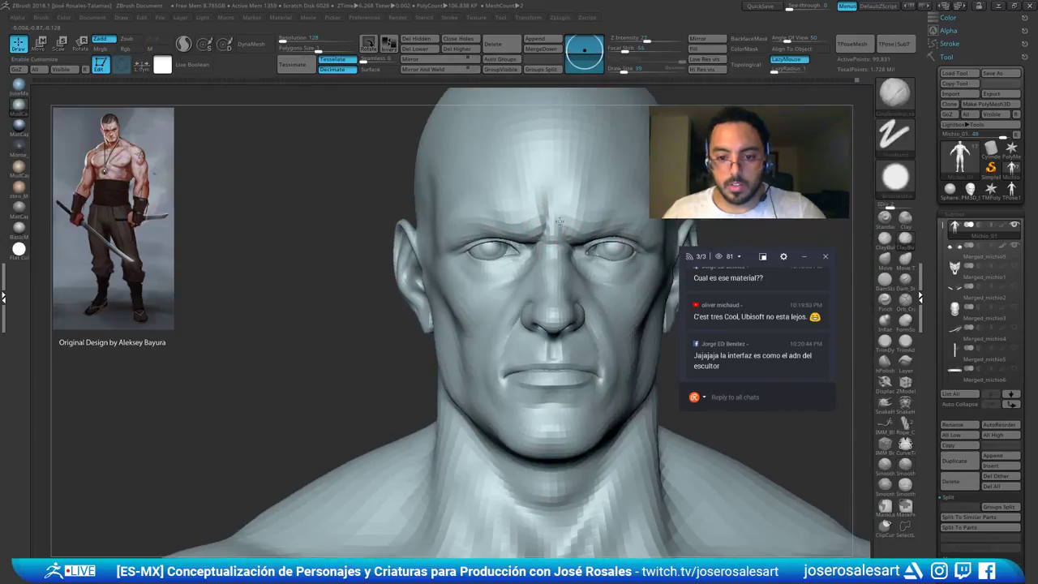
Raise the mesh to subdivision level 3 and refine the inner corner and lower eyelid with Clay Buildup at draw size 26
key(s)
drag(638, 296, 628, 297)
mouse_move(627, 297)
ctrl+right_down()
mouse_move(648, 332)
mouse_move(605, 400)
ctrl+right_up()
key(d)
ctrl+right_drag(616, 275, 462, 299)
right_drag(456, 225, 438, 222)
shift+drag(437, 222, 421, 241)
right_drag(421, 241, 464, 219)
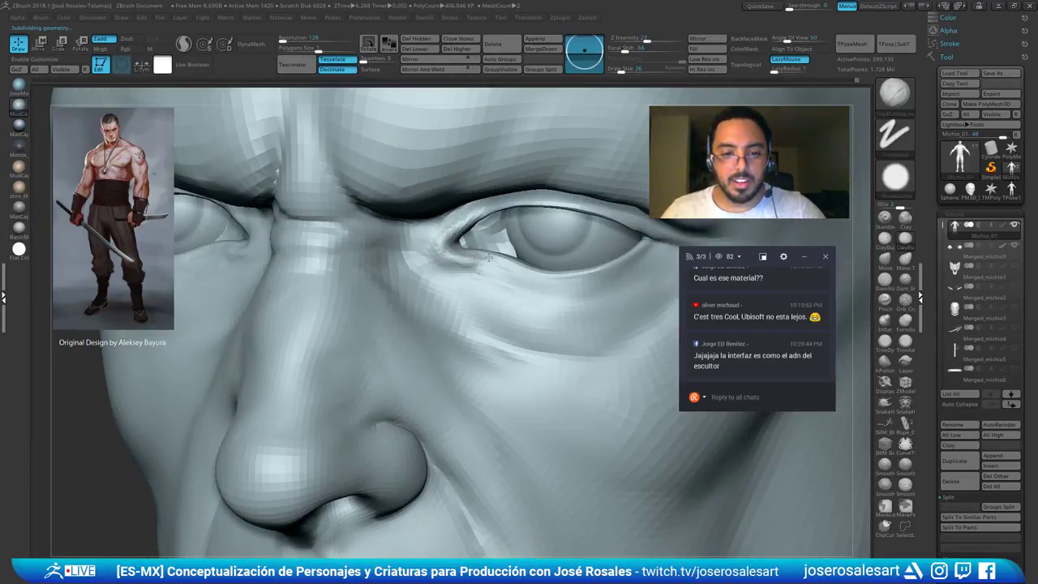
right_drag(476, 260, 476, 264)
drag(476, 262, 491, 253)
mouse_move(491, 253)
right_down()
mouse_move(482, 264)
mouse_move(446, 234)
right_up()
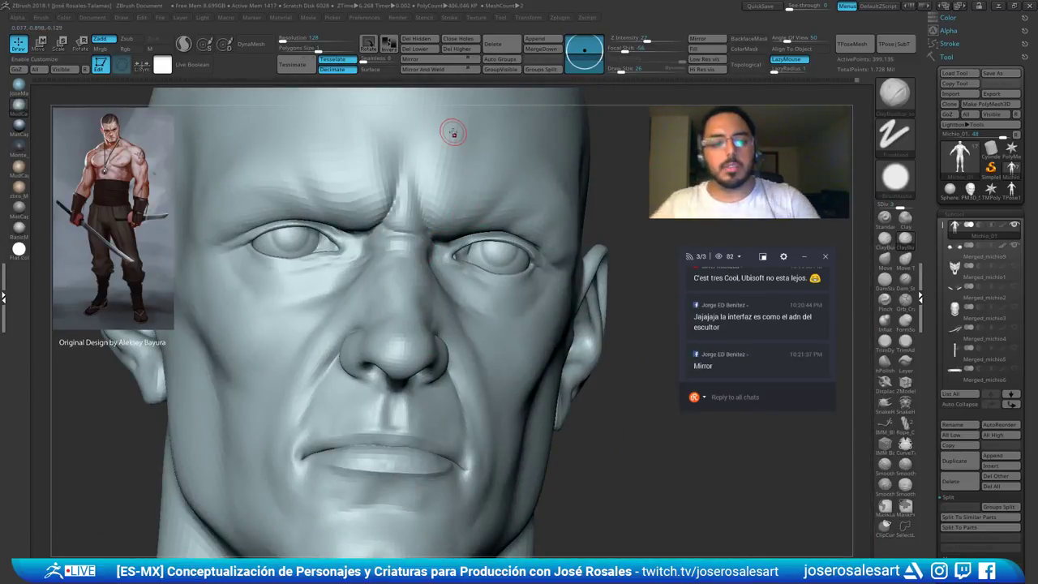
Sharpen the frown creases with Dam Standard and fill the area between the brows with Clay Buildup
key(3)
mouse_move(324, 201)
right_down()
mouse_move(378, 187)
mouse_move(374, 208)
right_up()
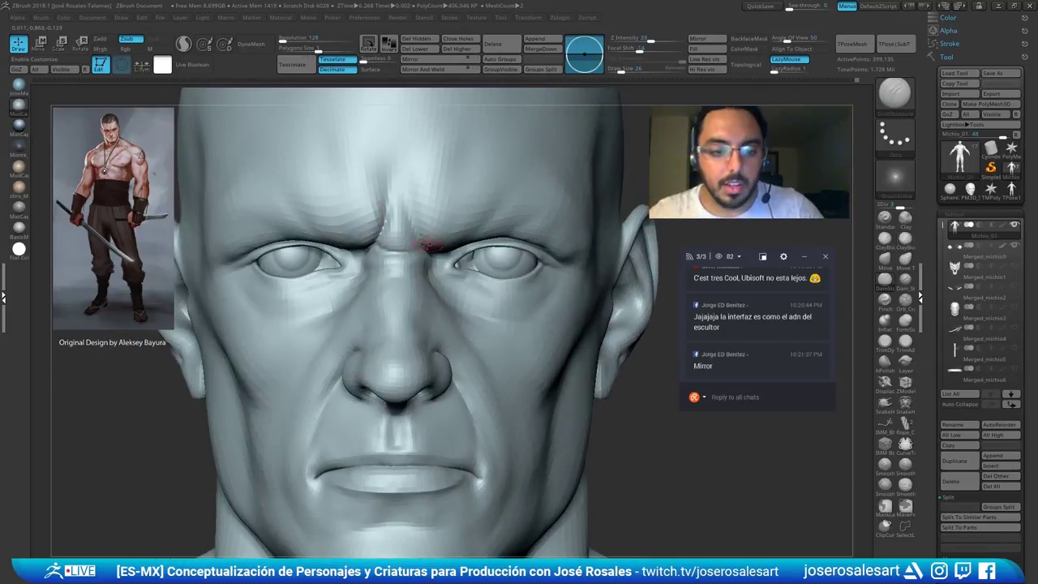
mouse_move(433, 242)
right_down()
mouse_move(408, 180)
mouse_move(416, 234)
right_up()
key(2)
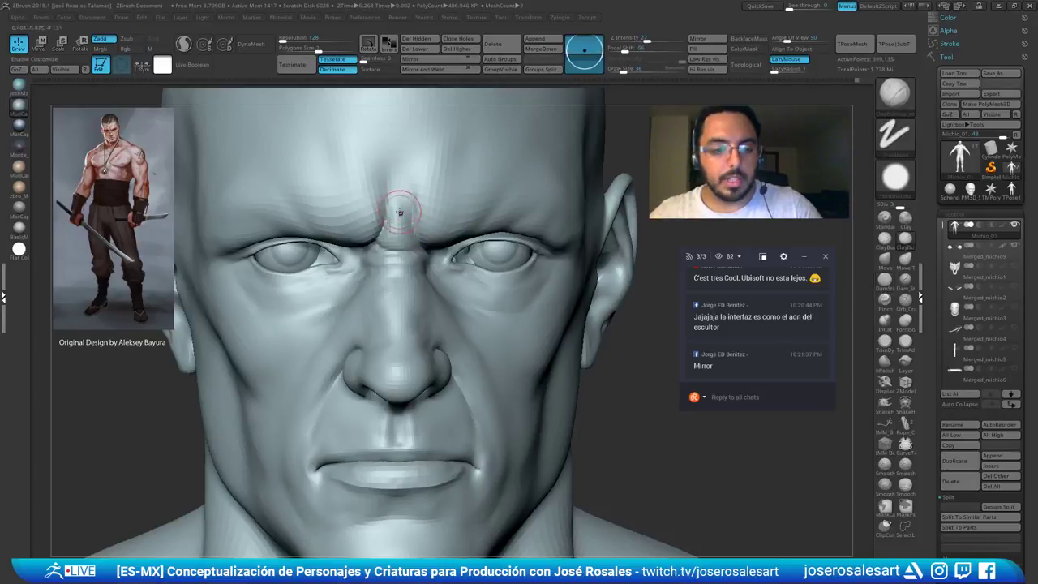
mouse_move(441, 242)
right_down()
mouse_move(446, 218)
mouse_move(414, 243)
mouse_move(331, 238)
mouse_move(368, 274)
mouse_move(374, 252)
mouse_move(356, 215)
mouse_move(381, 172)
mouse_move(384, 216)
mouse_move(398, 234)
mouse_move(406, 192)
right_up()
mouse_move(445, 262)
right_down()
mouse_move(463, 310)
mouse_move(454, 333)
mouse_move(424, 315)
mouse_move(393, 239)
mouse_move(357, 243)
mouse_move(348, 319)
mouse_move(379, 233)
mouse_move(369, 243)
mouse_move(392, 238)
right_up()
Adjust the outer eyelid corner in side view with progressively smaller Move brush sizes
key(b)
key(m)
key(v)
key(bracketleft)
key(bracketleft)
key(bracketleft)
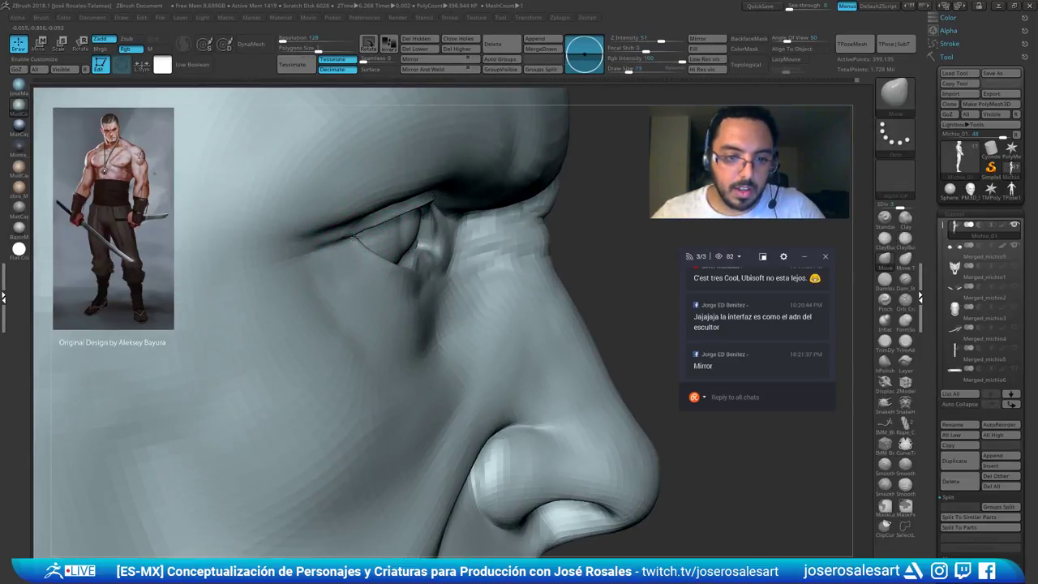
mouse_move(365, 236)
right_down()
mouse_move(321, 238)
mouse_move(422, 237)
mouse_move(369, 253)
mouse_move(331, 244)
right_up()
key(bracketleft)
Carve the crease at the outer eye corner with the Dam Standard brush at draw size 30
key(b)
key(d)
key(s)
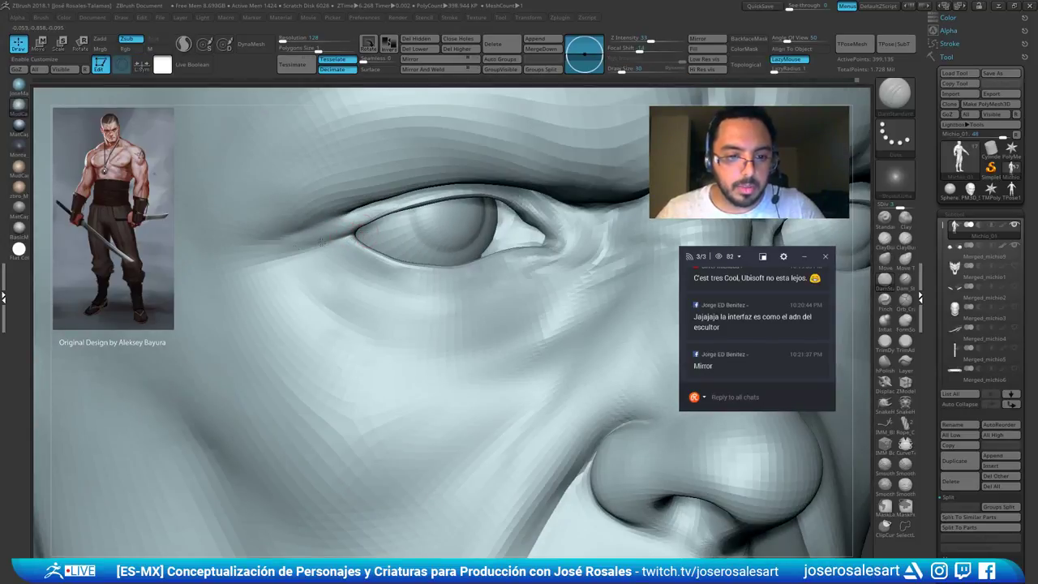
scroll(347, 234, down, 3)
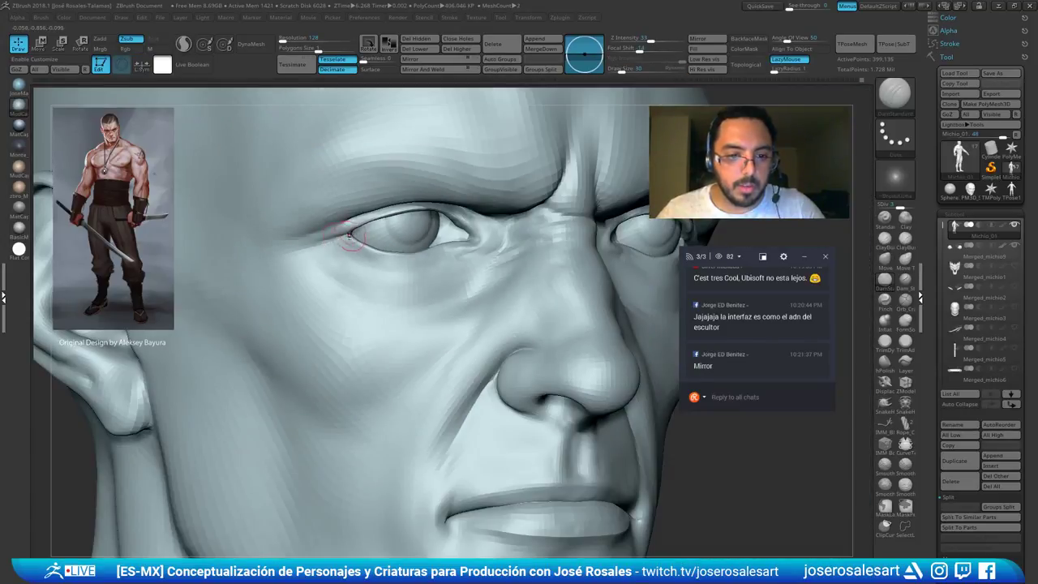
mouse_move(312, 246)
right_down()
mouse_move(280, 249)
mouse_move(343, 238)
mouse_move(331, 218)
right_up()
Refine the upper lid fold beyond the outer eye corner, alternating Clay Buildup and Dam Standard at draw size 30
key(b)
key(c)
key(b)
key(b)
key(d)
key(s)
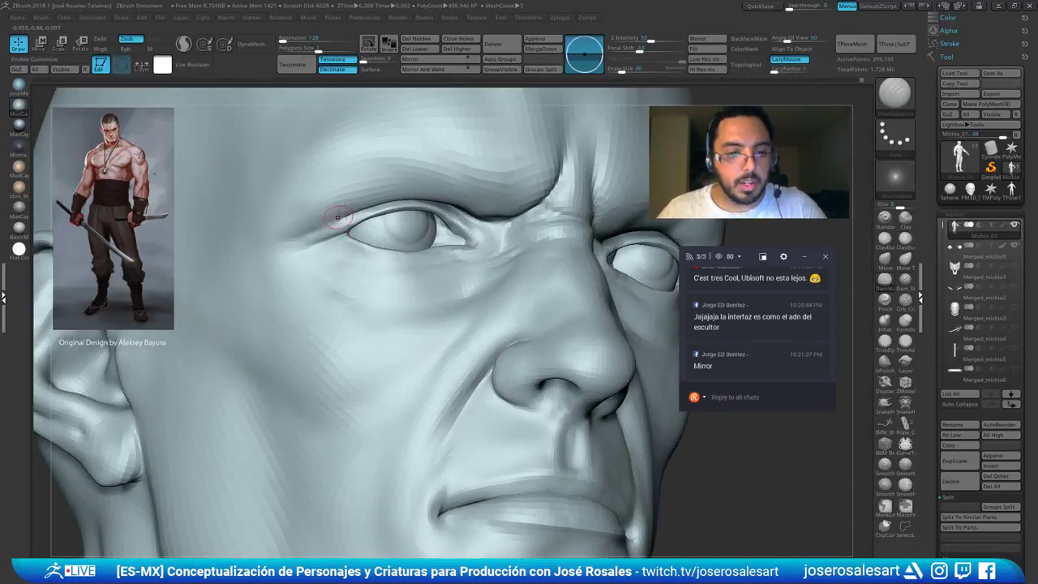
key(b)
key(s)
key(t)
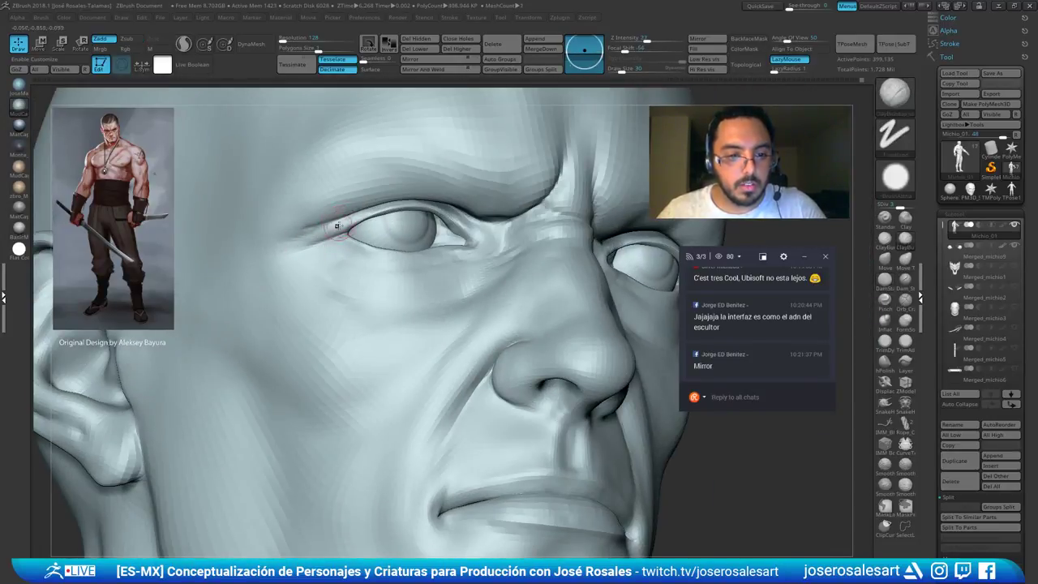
mouse_move(297, 245)
right_down()
mouse_move(369, 217)
mouse_move(320, 203)
mouse_move(381, 251)
mouse_move(372, 219)
mouse_move(396, 234)
mouse_move(511, 231)
mouse_move(442, 231)
mouse_move(395, 202)
mouse_move(397, 249)
right_up()
Isolate the eyelid polygroup and work the outer corner inside the lid with the Dam Standard brush
key(shift)
ctrl+shift+click(375, 228)
key(b)
key(d)
key(s)
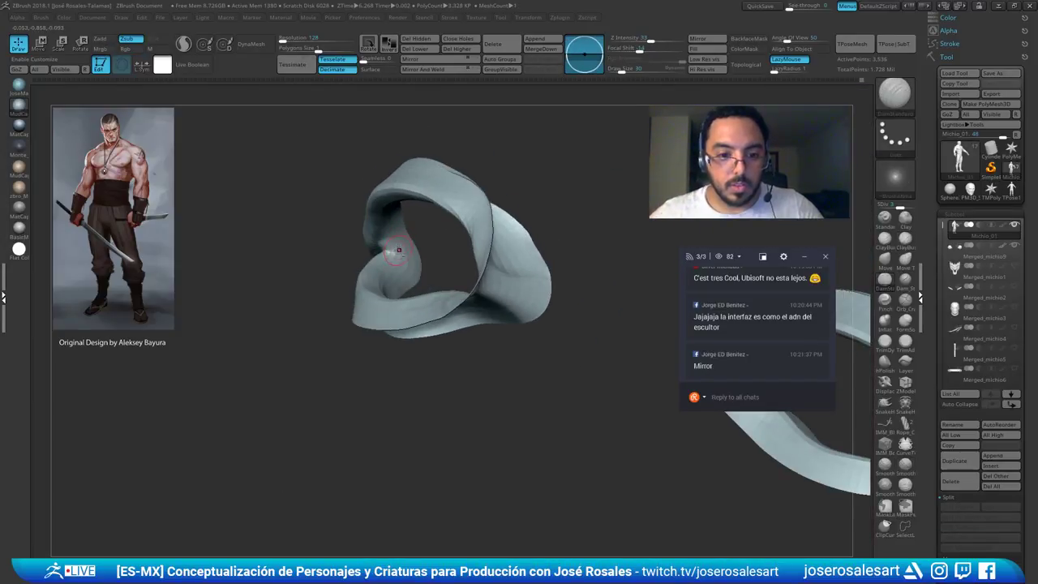
right_drag(390, 206, 388, 219)
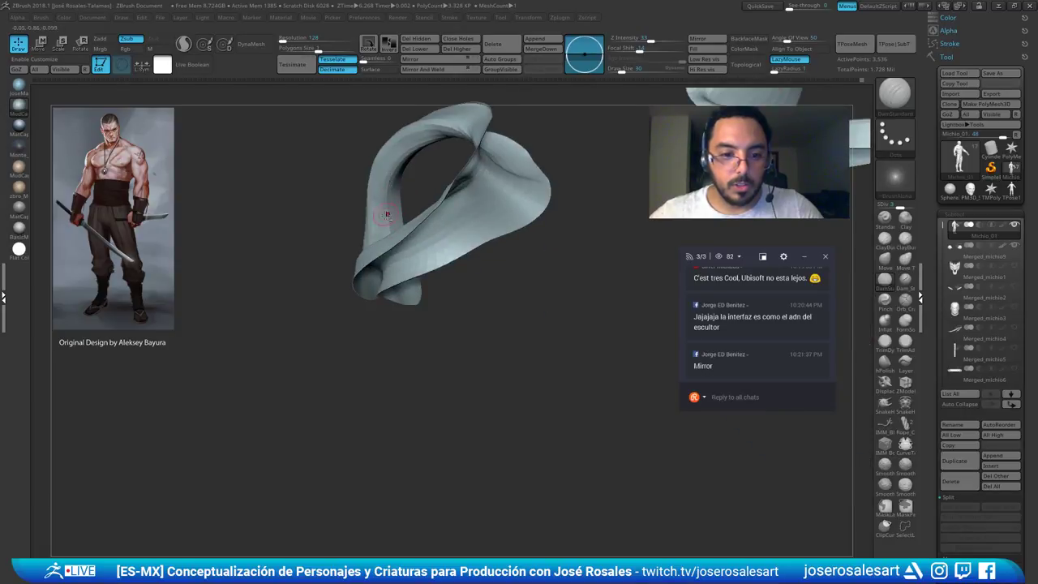
drag(390, 171, 388, 216)
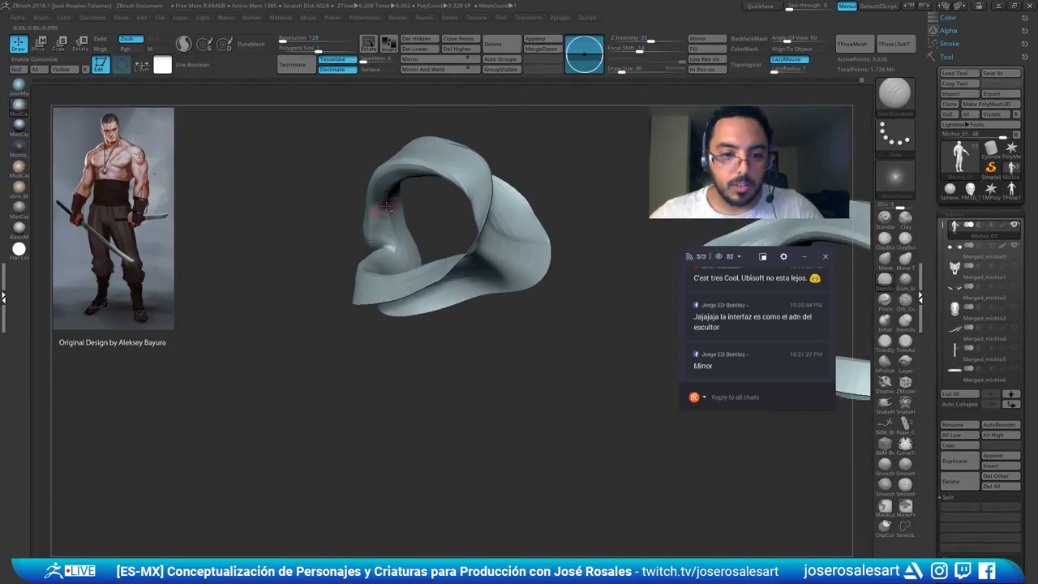
mouse_move(395, 253)
right_down()
mouse_move(450, 134)
mouse_move(475, 147)
mouse_move(516, 109)
mouse_move(477, 189)
mouse_move(472, 174)
right_up()
drag(471, 173, 445, 180)
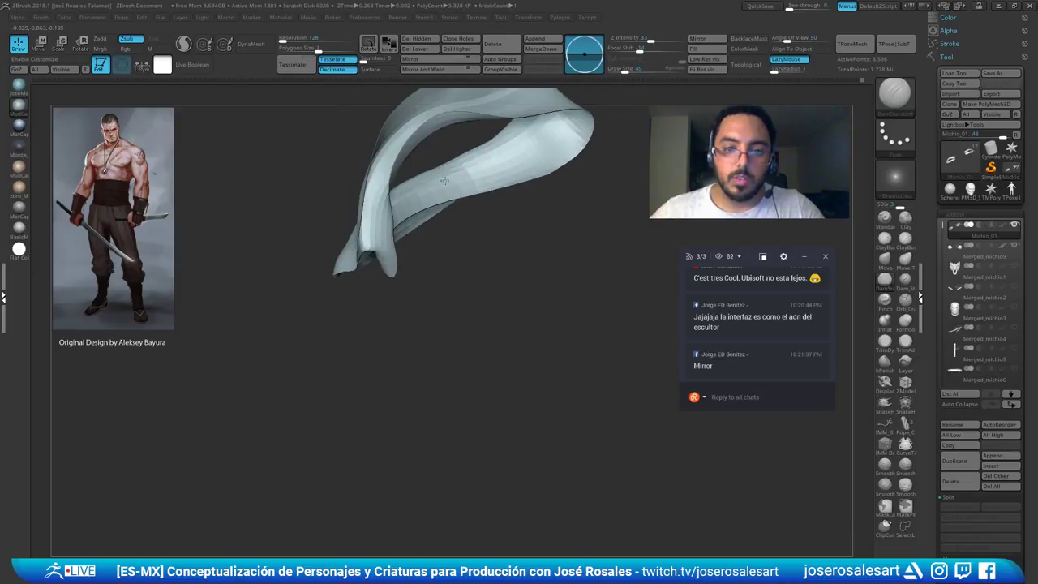
Refine and smooth the inner surface of the isolated eyelid strip at draw size 45
drag(542, 127, 466, 169)
right_drag(495, 157, 494, 155)
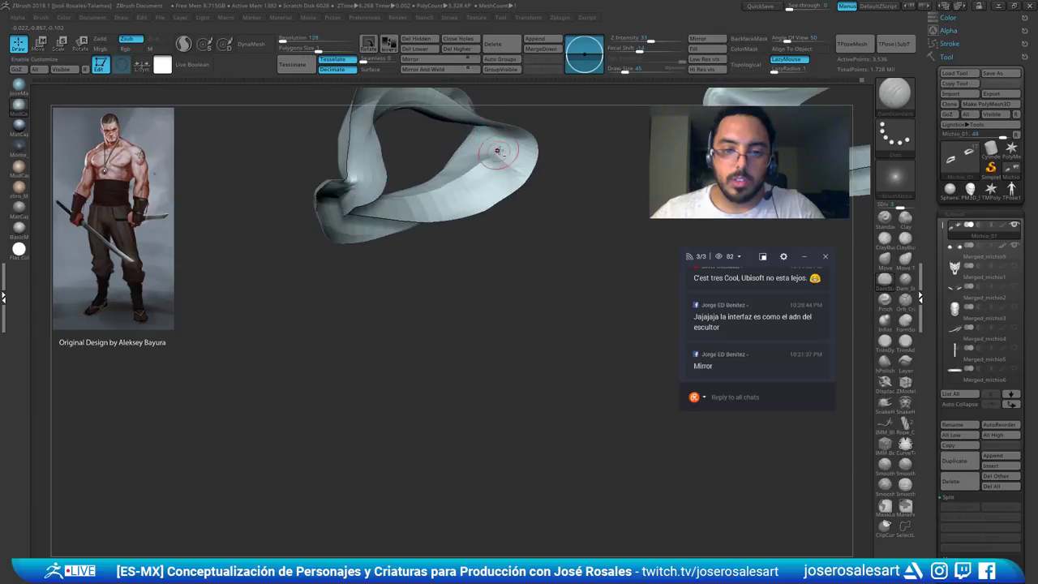
shift+drag(500, 148, 484, 153)
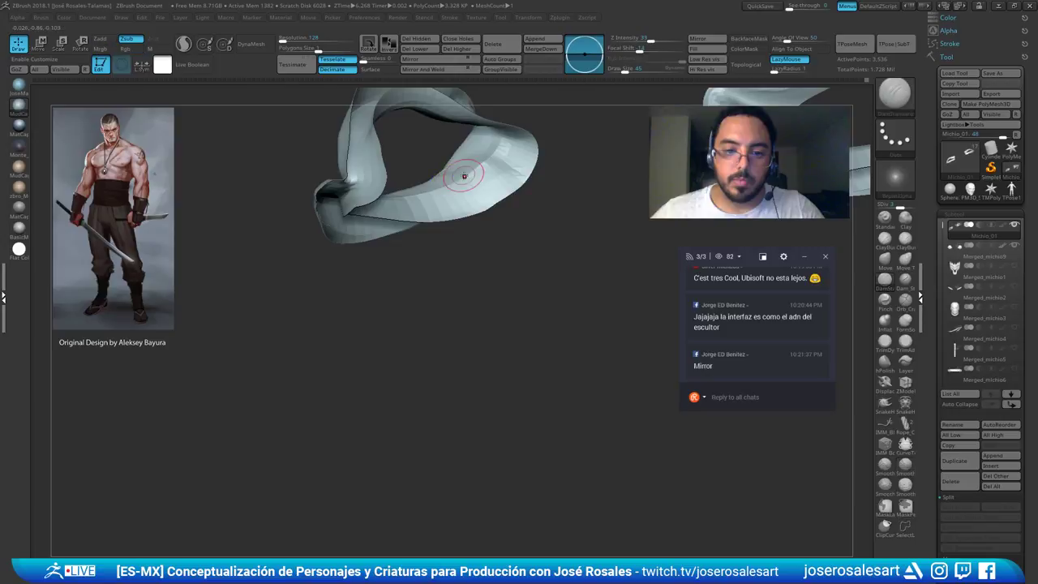
right_drag(468, 176, 454, 185)
shift+drag(452, 190, 446, 194)
right_drag(459, 186, 465, 167)
drag(466, 167, 459, 158)
right_drag(437, 144, 459, 154)
shift+drag(464, 162, 456, 152)
mouse_move(457, 153)
right_down()
mouse_move(426, 274)
mouse_move(417, 243)
right_up()
Reveal the full head again and adjust the outer eyelid corner with the Move brush at draw size 45
mouse_move(491, 186)
ctrl+right_down()
mouse_move(396, 253)
mouse_move(401, 287)
mouse_move(338, 216)
ctrl+right_up()
key(b)
key(m)
key(v)
ctrl+shift+click(451, 215)
mouse_move(450, 197)
alt+right_down()
mouse_move(423, 195)
mouse_move(505, 104)
alt+right_up()
right_drag(570, 253, 574, 300)
mouse_move(480, 275)
alt+right_down()
mouse_move(494, 272)
mouse_move(499, 225)
alt+right_up()
ctrl+right_drag(380, 246, 400, 228)
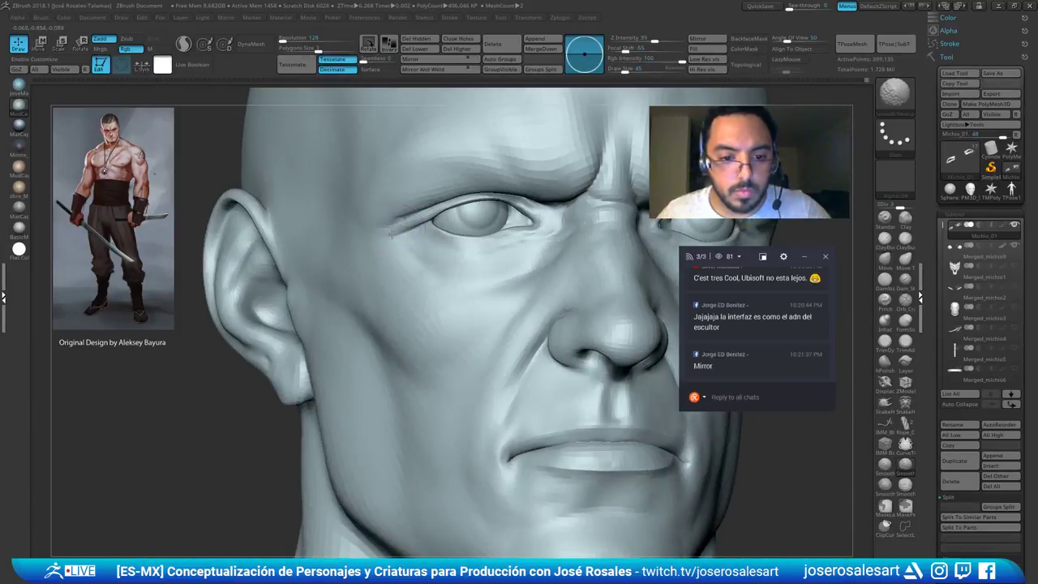
right_drag(502, 272, 460, 274)
mouse_move(461, 274)
ctrl+right_down()
mouse_move(474, 296)
mouse_move(491, 282)
ctrl+right_up()
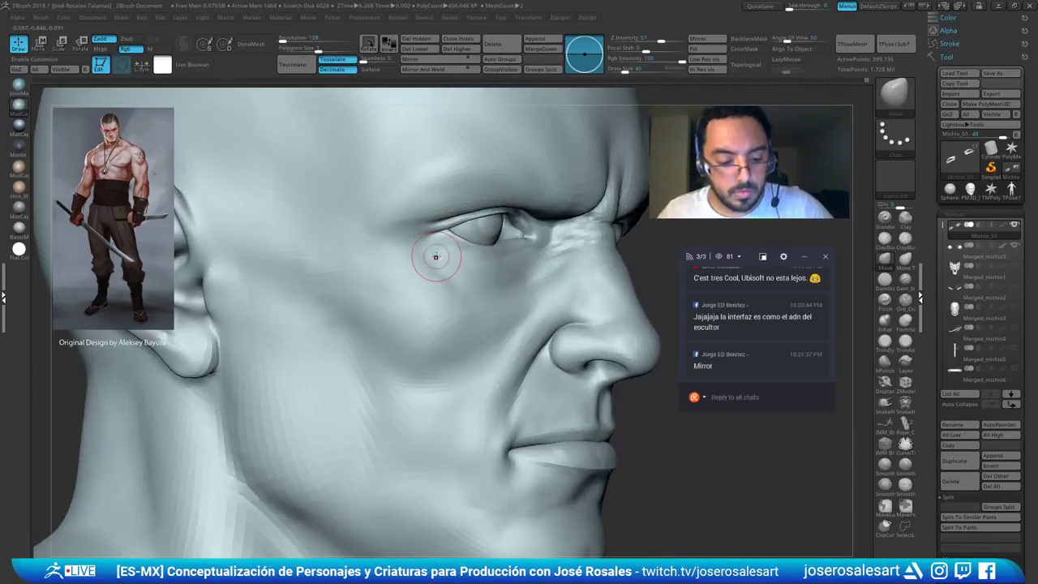
Carve the fold running back from the outer eye corner with Dam Standard at draw size 28
key(b)
key(d)
key(s)
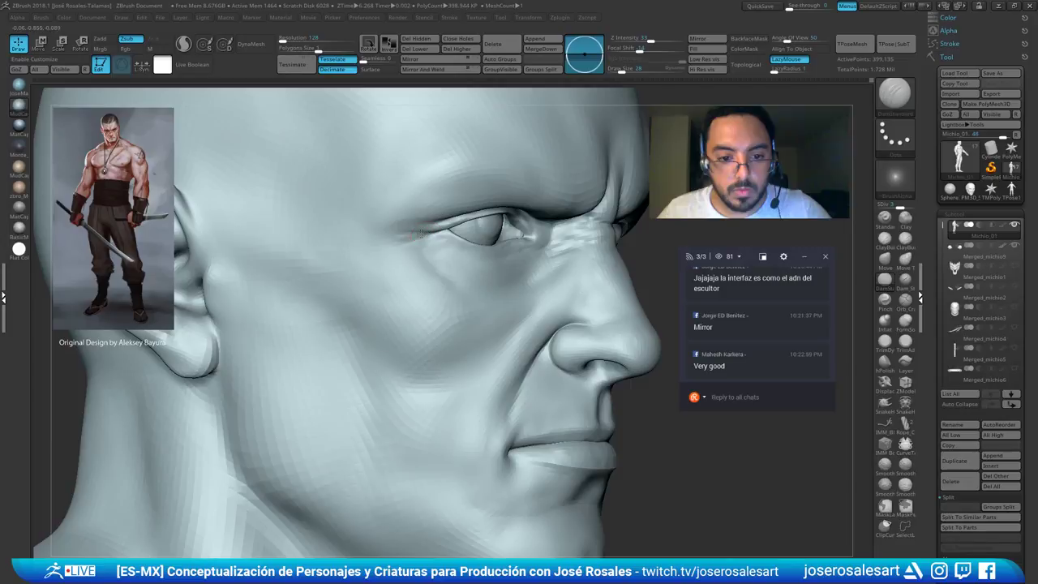
right_drag(421, 234, 369, 236)
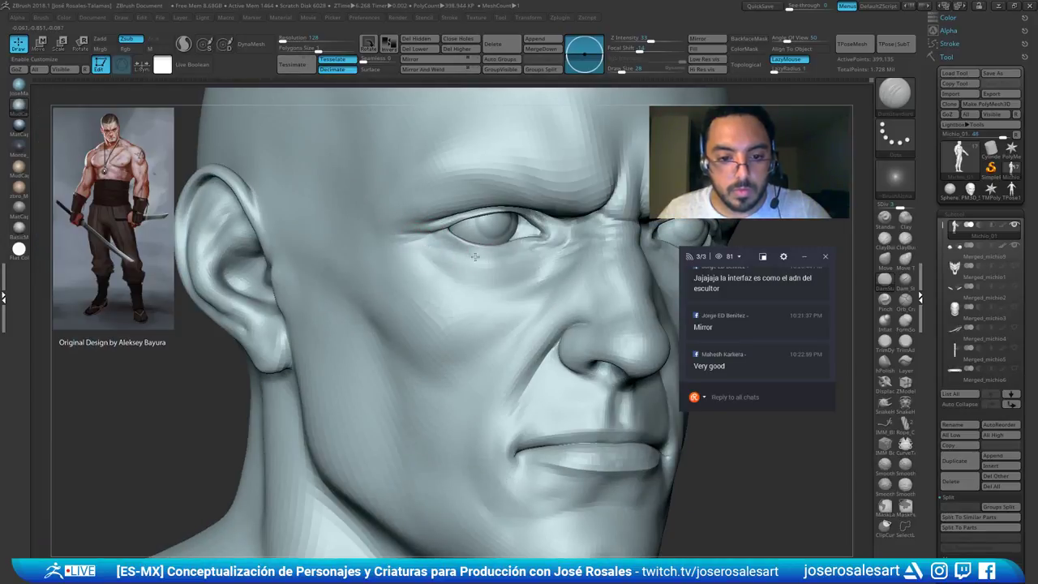
right_drag(497, 260, 457, 259)
mouse_move(500, 289)
right_down()
mouse_move(540, 292)
mouse_move(501, 260)
right_up()
ctrl+right_drag(501, 260, 501, 219)
Cut a fine crease outward from the opposite eye's outer corner toward the temple with Dam Standard
right_drag(596, 255, 470, 258)
ctrl+right_drag(470, 257, 472, 294)
ctrl+right_drag(558, 242, 519, 242)
right_drag(510, 285, 426, 252)
right_drag(486, 190, 485, 283)
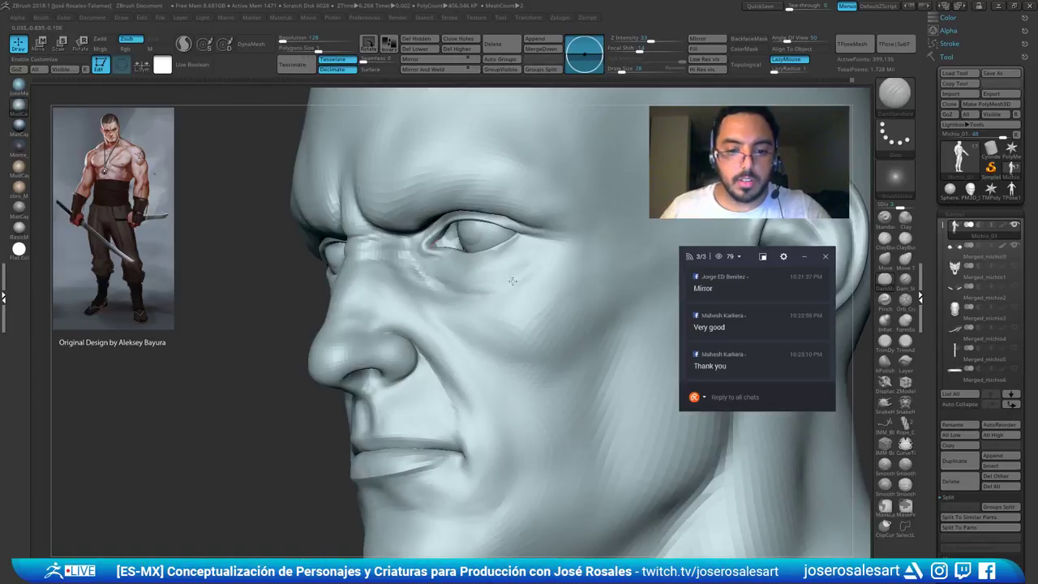
right_drag(552, 264, 530, 250)
drag(556, 245, 542, 247)
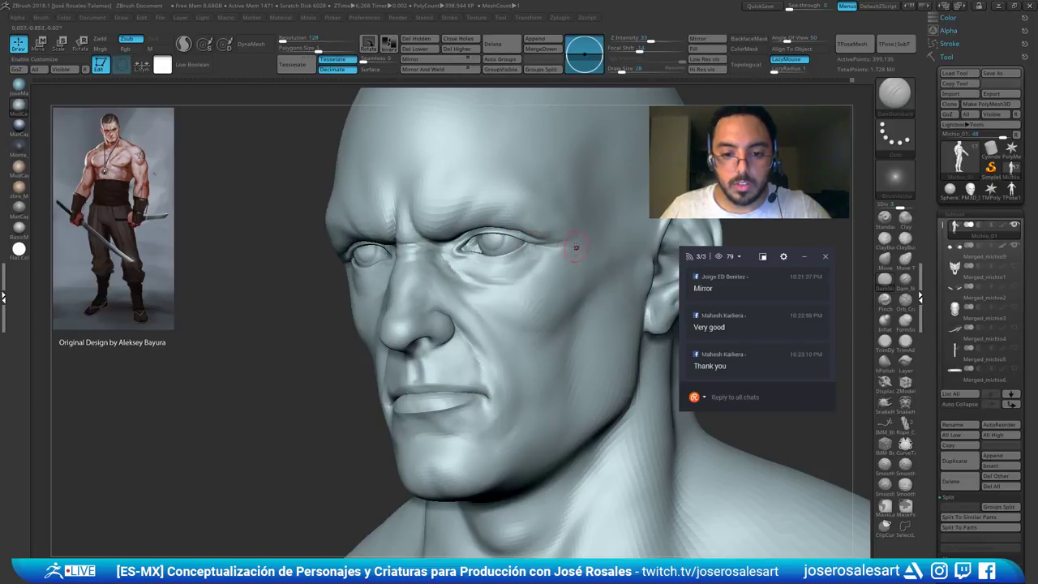
Build up the skin beside the outer eye corner with Clay Buildup and smooth the area below the lid
mouse_move(598, 233)
right_down()
mouse_move(585, 243)
mouse_move(597, 198)
mouse_move(457, 197)
right_up()
key(b)
key(c)
key(b)
mouse_move(542, 203)
ctrl+right_down()
mouse_move(527, 264)
mouse_move(558, 257)
ctrl+right_up()
drag(488, 248, 568, 250)
ctrl+right_drag(526, 240, 496, 226)
mouse_move(496, 226)
right_down()
mouse_move(521, 249)
mouse_move(478, 251)
right_up()
shift+drag(488, 257, 436, 267)
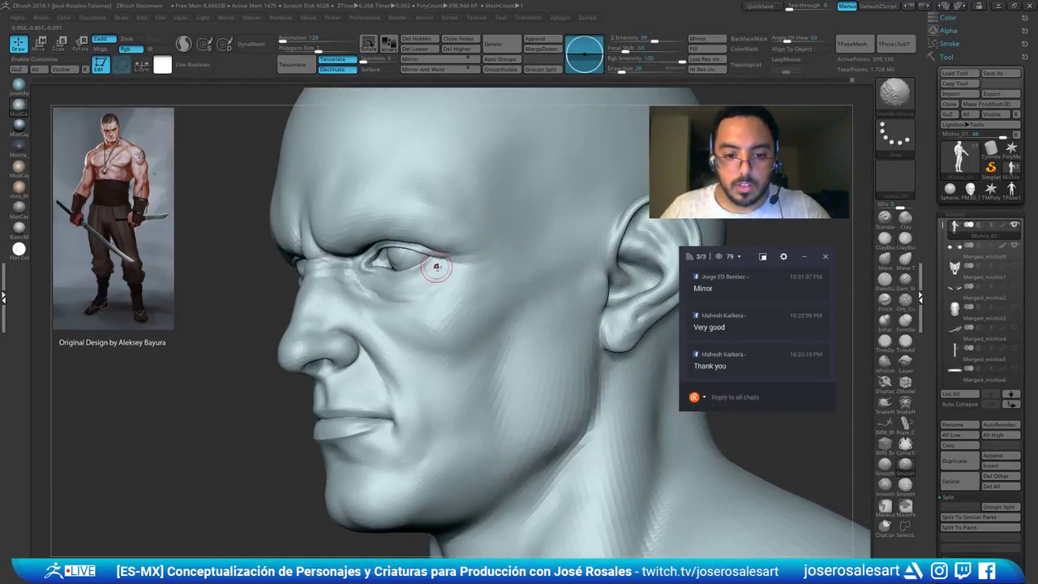
mouse_move(460, 273)
right_down()
mouse_move(490, 264)
mouse_move(470, 248)
right_up()
Check the eye region from several angles and drop the mesh to subdivision level 1
key(d)
ctrl+right_drag(471, 248, 611, 187)
right_drag(308, 203, 361, 235)
right_drag(399, 274, 535, 276)
mouse_move(355, 270)
right_down()
mouse_move(315, 268)
mouse_move(362, 283)
right_up()
key(shift+d)
key(shift+d)
key(shift+d)
Reshape the brow ridge and forehead from a low view with the Move brush at draw size 109
right_drag(393, 231, 341, 164)
key(b)
key(m)
key(v)
drag(354, 260, 362, 263)
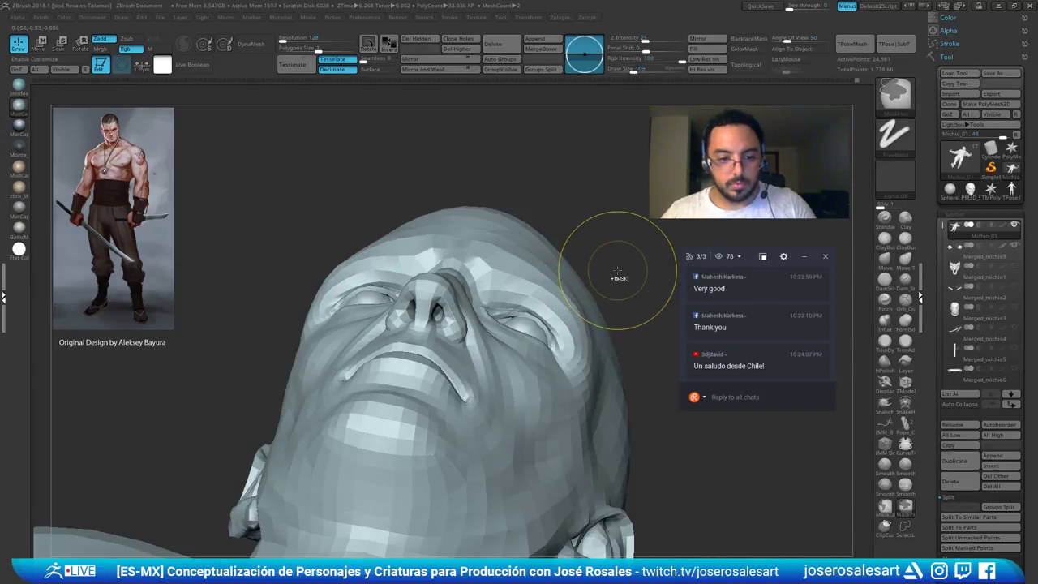
right_drag(542, 286, 555, 288)
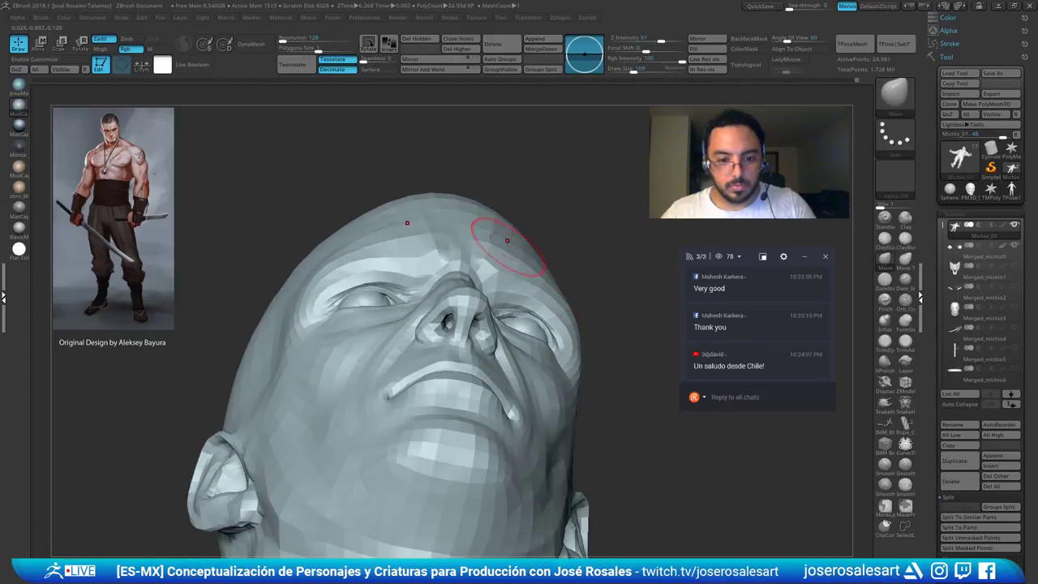
mouse_move(506, 240)
right_down()
mouse_move(473, 203)
mouse_move(481, 236)
mouse_move(461, 190)
mouse_move(479, 181)
mouse_move(468, 129)
mouse_move(418, 238)
right_up()
Refine the outer brow and forehead contour with the Move brush at draw size 77
key(s)
drag(474, 250, 456, 250)
ctrl+right_drag(507, 231, 542, 275)
right_drag(530, 167, 552, 194)
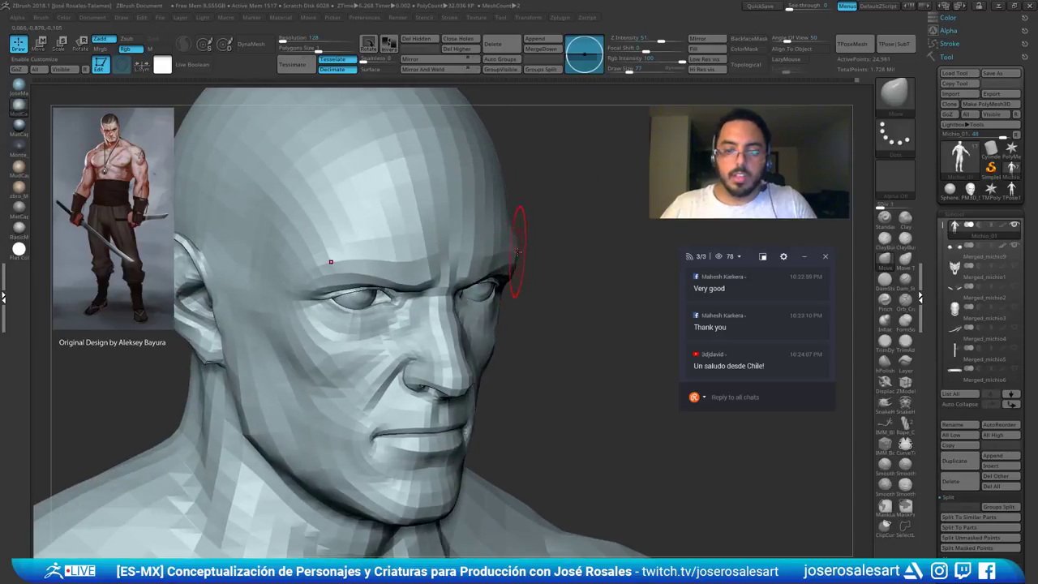
right_drag(525, 257, 617, 264)
Return the body mesh to subdivision level 4
key(d)
key(d)
key(d)
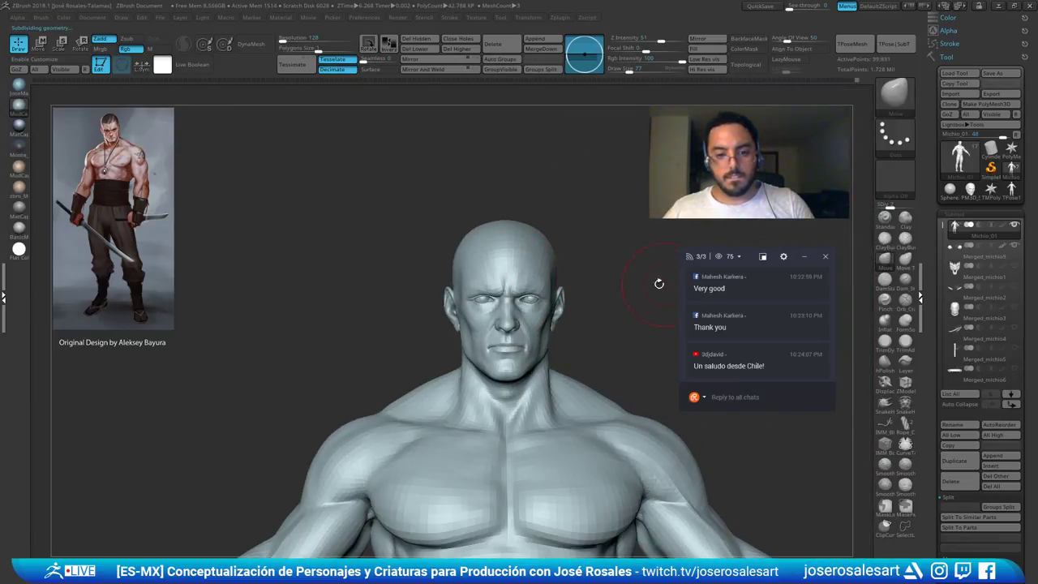
Adjust the nose bridge profile in side view with the Move brush at draw size 90
key(s)
drag(644, 319, 639, 320)
mouse_move(573, 316)
alt+right_down()
mouse_move(556, 280)
mouse_move(591, 281)
mouse_move(560, 277)
mouse_move(549, 256)
alt+right_up()
key(s)
drag(552, 257, 516, 231)
ctrl+right_drag(523, 237, 542, 260)
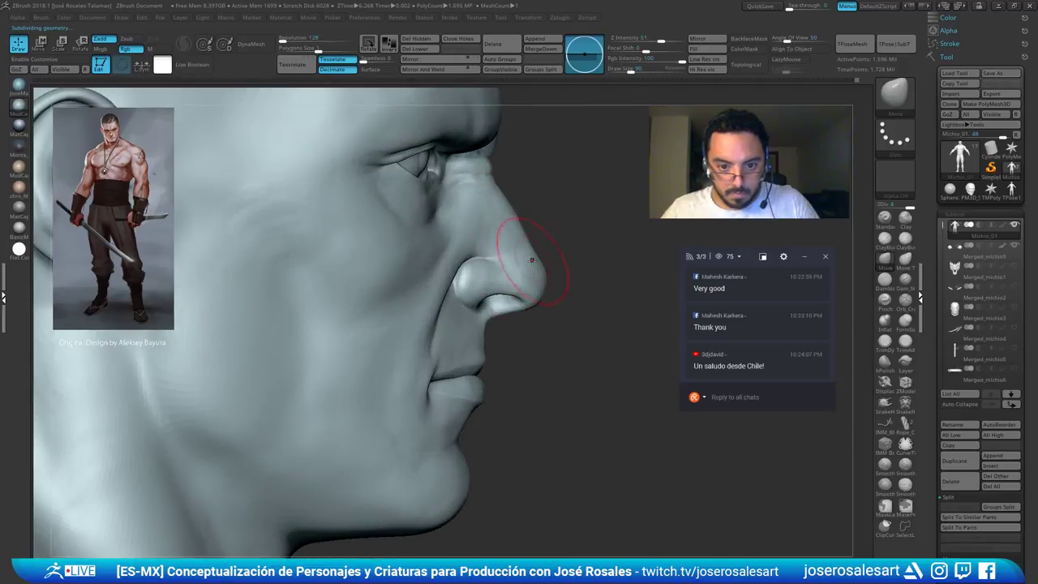
drag(497, 187, 506, 187)
mouse_move(515, 191)
right_down()
mouse_move(474, 191)
mouse_move(440, 174)
right_up()
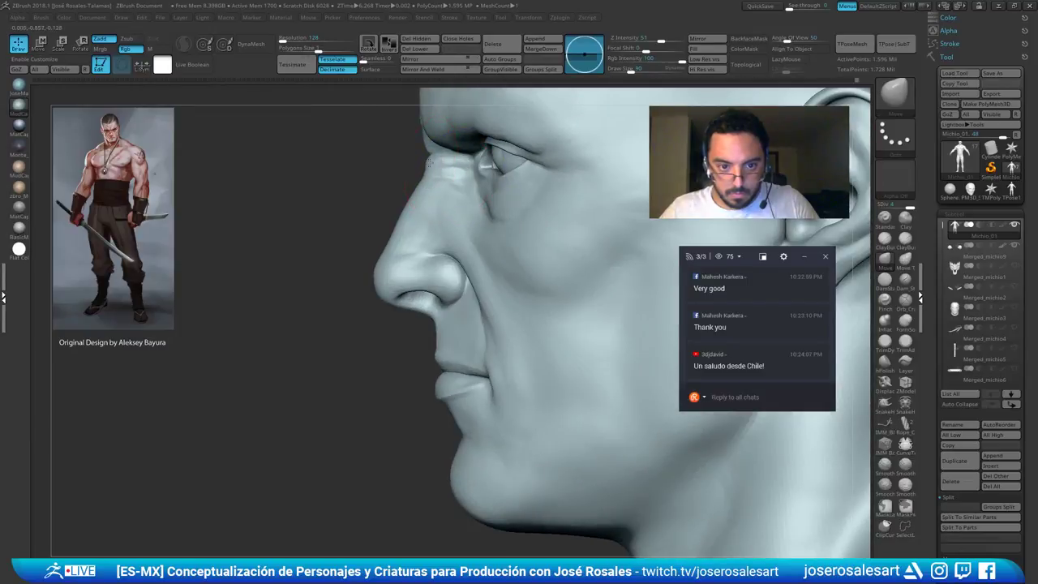
ctrl+right_drag(388, 234, 512, 234)
mouse_move(512, 234)
alt+right_down()
mouse_move(499, 259)
mouse_move(521, 253)
mouse_move(548, 204)
mouse_move(542, 180)
alt+right_up()
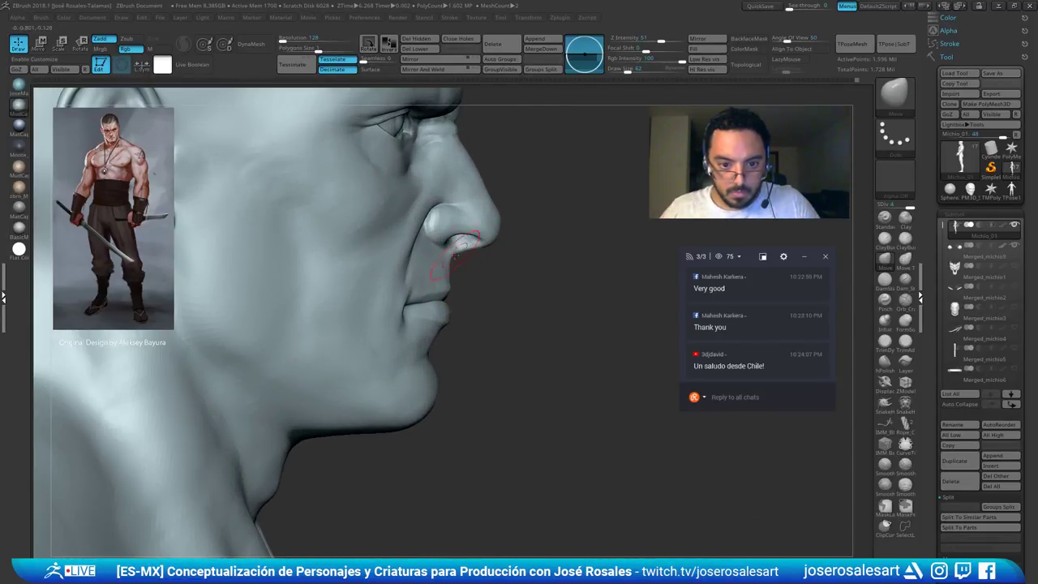
Adjust the nose tip and base in side view with the Move brush at draw size 51
key(bracketleft)
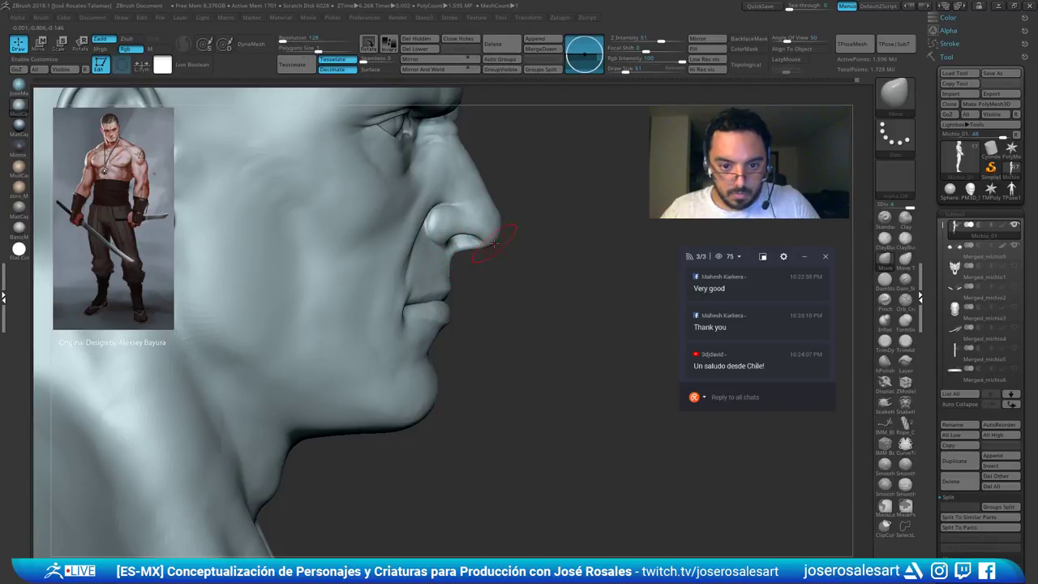
right_drag(522, 220, 389, 229)
mouse_move(389, 229)
ctrl+right_down()
mouse_move(465, 230)
mouse_move(478, 235)
mouse_move(478, 257)
mouse_move(448, 232)
ctrl+right_up()
Build up the nostril base with the ClayBuildup brush at draw size 36 and smooth it on both sides
key(b)
key(c)
key(b)
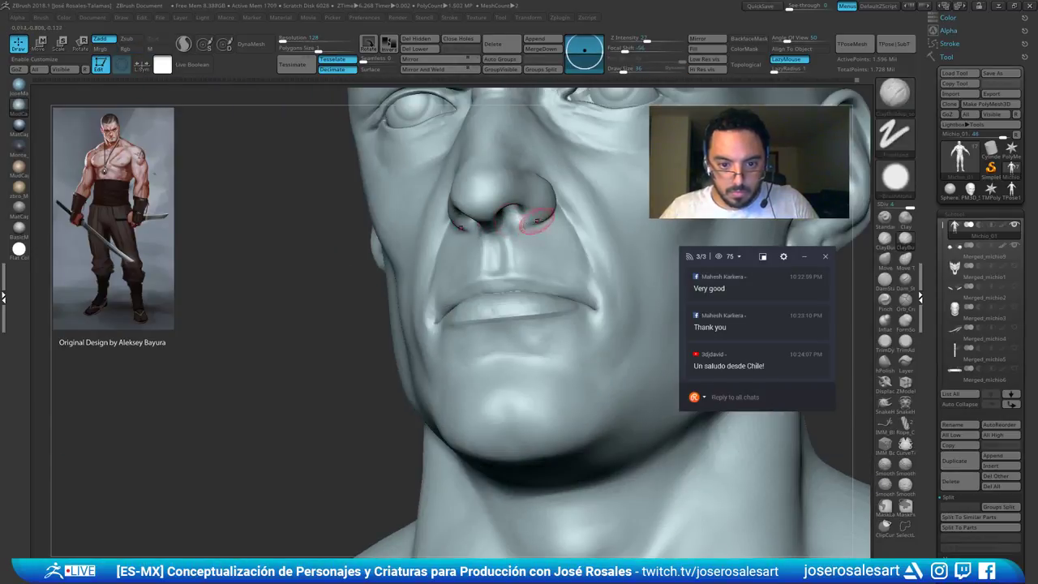
right_drag(510, 224, 491, 220)
mouse_move(491, 220)
ctrl+right_down()
mouse_move(525, 231)
mouse_move(435, 232)
mouse_move(478, 236)
ctrl+right_up()
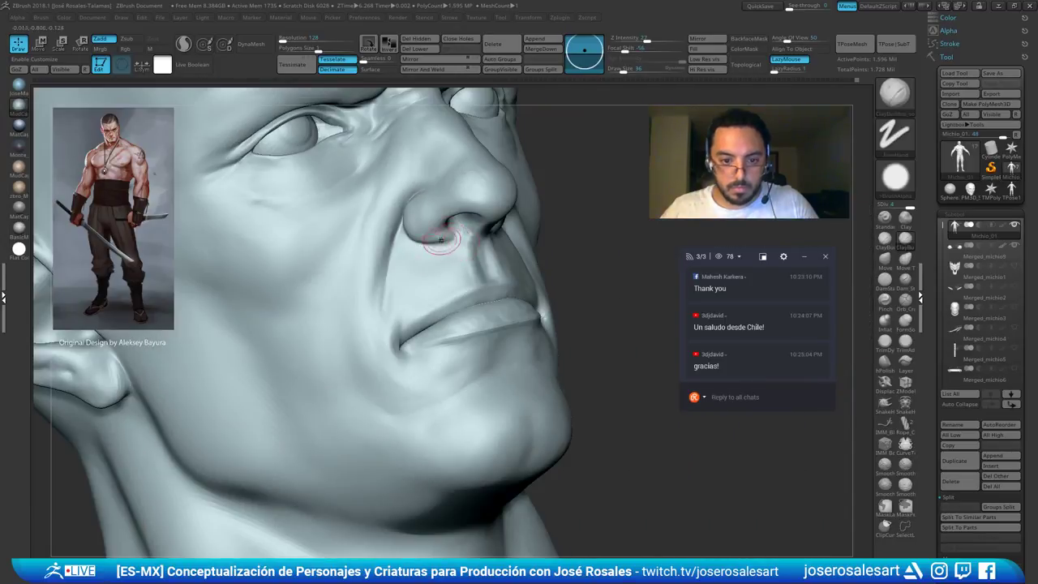
shift+drag(447, 234, 441, 235)
right_drag(551, 232, 493, 233)
shift+drag(493, 233, 496, 226)
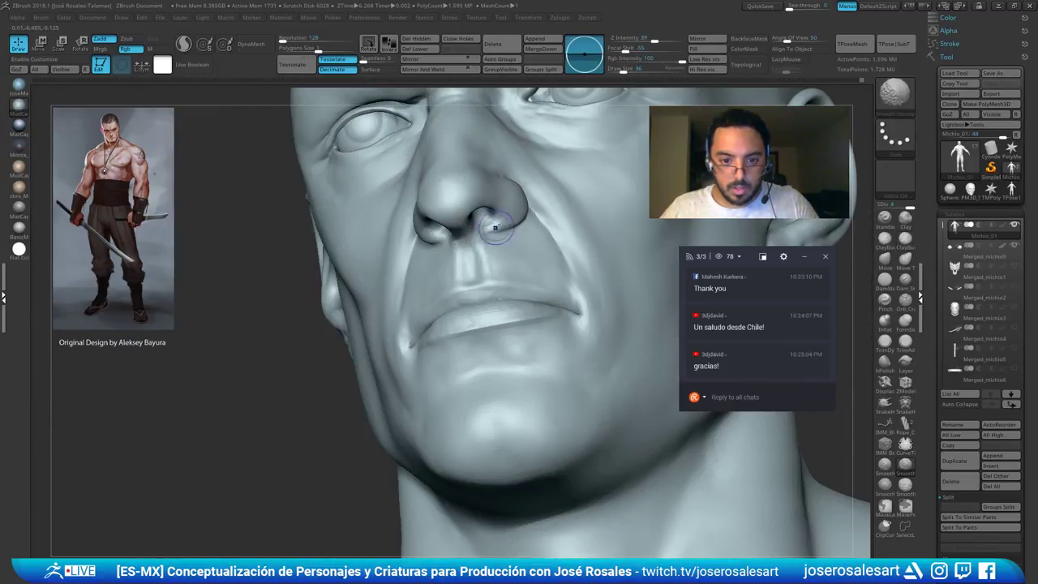
right_drag(501, 232, 486, 233)
ctrl+right_drag(486, 233, 430, 253)
alt+right_drag(530, 233, 453, 282)
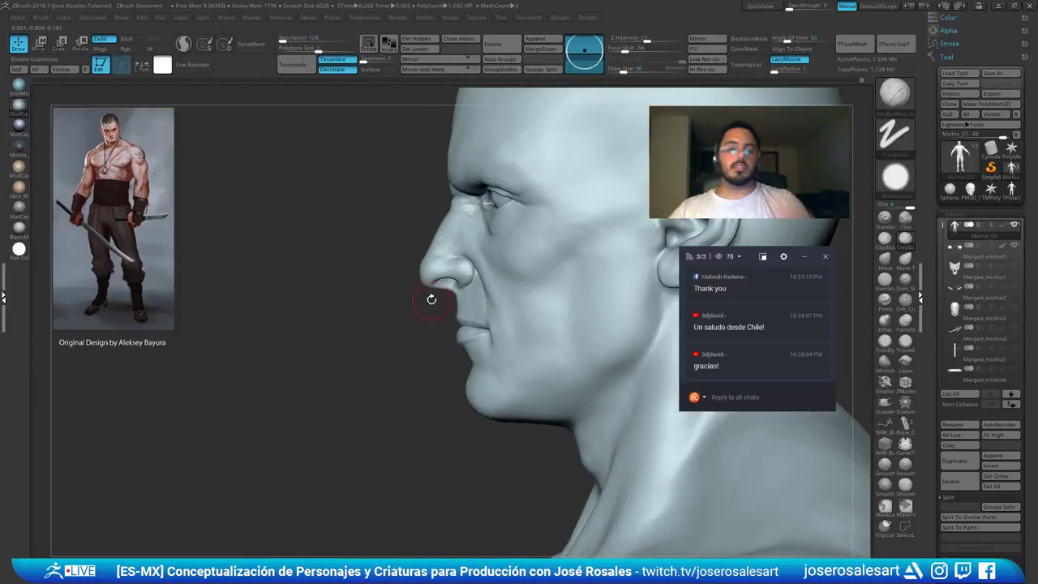
Reshape the nose tip and underside in profile with the Move brush at draw size 65
mouse_move(486, 232)
right_down()
mouse_move(562, 229)
mouse_move(449, 202)
mouse_move(378, 305)
mouse_move(445, 277)
right_up()
key(])
mouse_move(379, 305)
right_down()
mouse_move(385, 293)
mouse_move(359, 286)
mouse_move(365, 237)
mouse_move(390, 258)
mouse_move(424, 249)
mouse_move(427, 264)
mouse_move(419, 232)
right_up()
right_drag(420, 232, 392, 285)
ctrl+right_drag(392, 286, 553, 264)
key(b)
key(m)
key(v)
key(s)
drag(512, 308, 519, 309)
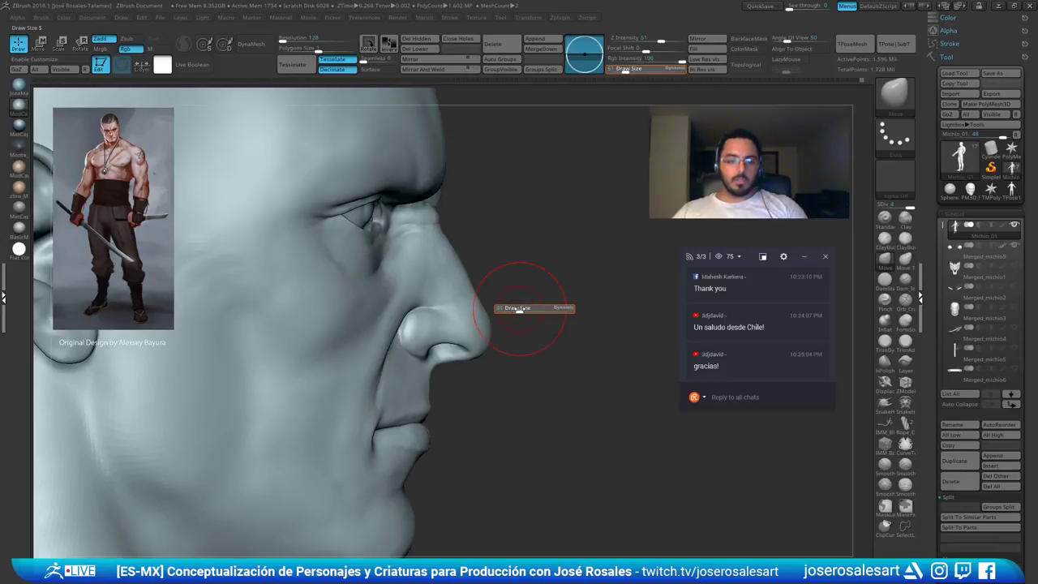
right_drag(516, 321, 459, 317)
key(s)
drag(515, 357, 511, 356)
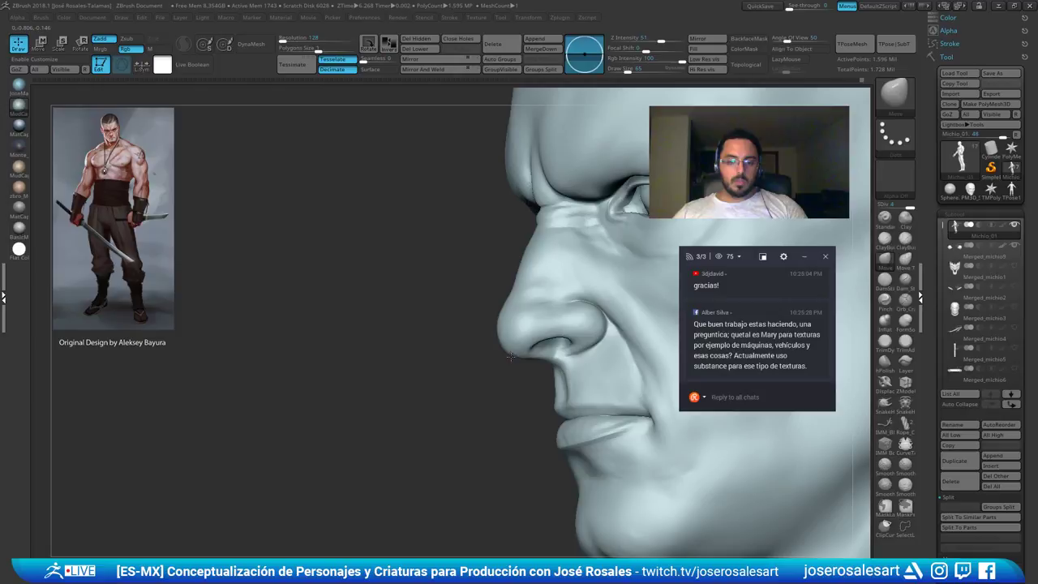
Refine the nose tip and nostril shape from a low three-quarter view with the Move brush
ctrl+right_drag(573, 323, 425, 341)
drag(430, 344, 442, 343)
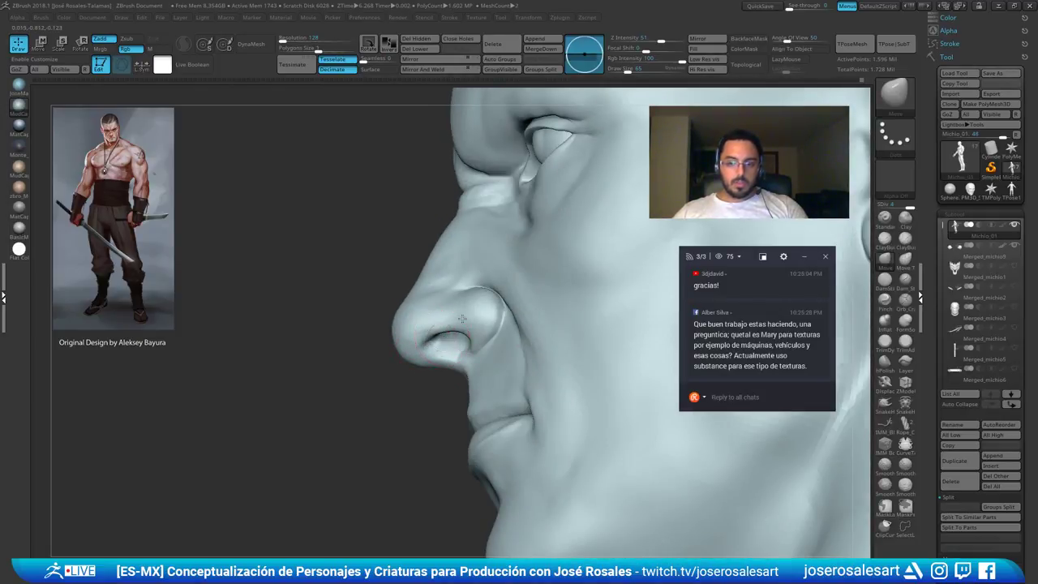
mouse_move(458, 341)
ctrl+right_down()
mouse_move(462, 310)
mouse_move(541, 305)
mouse_move(527, 283)
ctrl+right_up()
mouse_move(584, 331)
ctrl+right_down()
mouse_move(568, 300)
mouse_move(612, 303)
ctrl+right_up()
key(bracketleft)
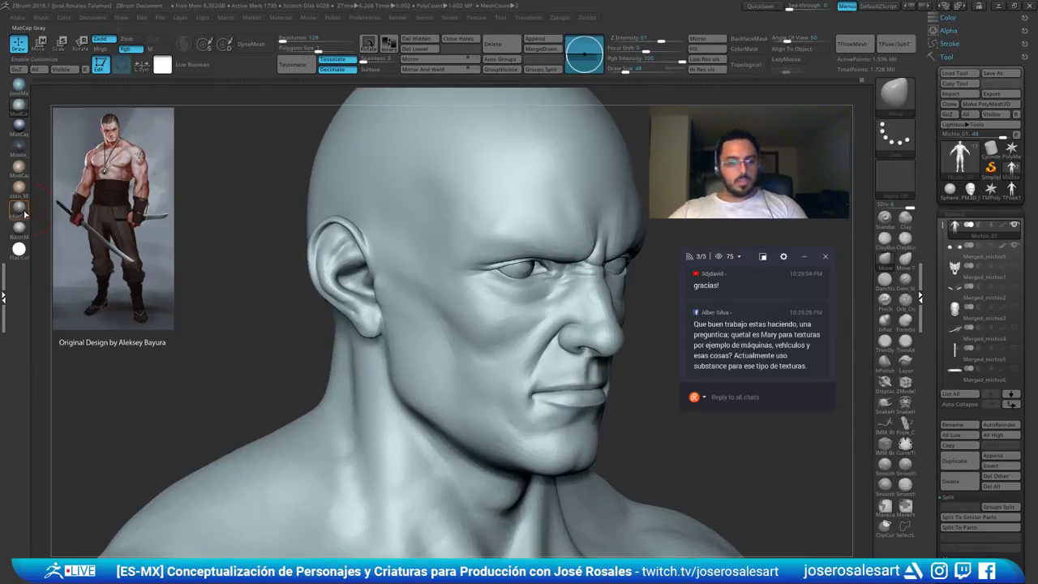
Change the display material to BasicMaterial and review the torso from both sides
click(22, 229)
click(23, 228)
ctrl+right_drag(438, 308, 421, 272)
mouse_move(559, 259)
right_down()
mouse_move(492, 242)
mouse_move(438, 248)
mouse_move(464, 260)
right_up()
ctrl+right_drag(464, 260, 495, 324)
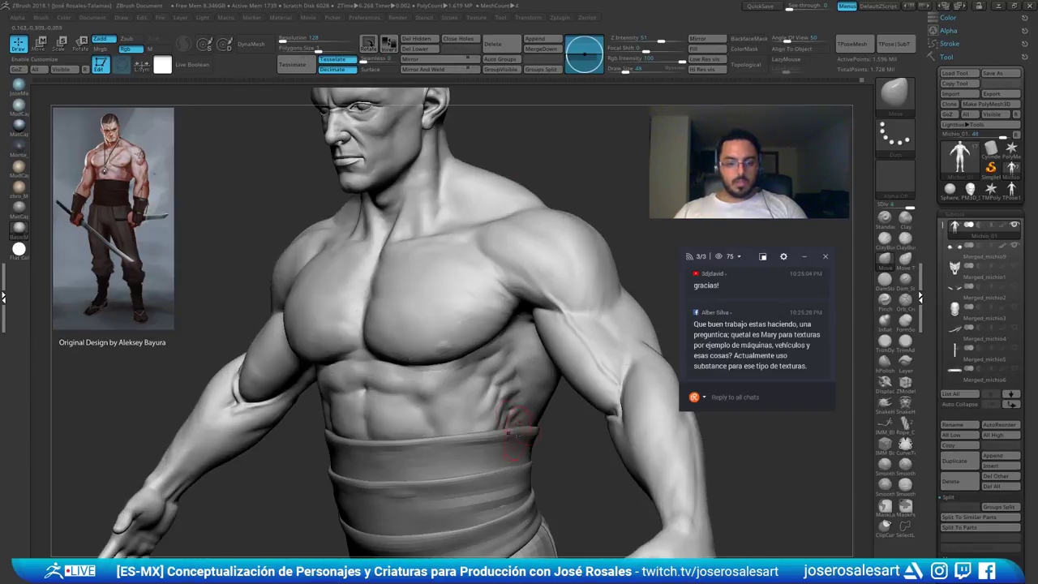
alt+right_drag(514, 411, 500, 377)
right_drag(402, 323, 482, 328)
right_drag(219, 361, 245, 365)
Soften the rib and serratus forms on the side of the torso with the Smooth brush at draw size 48
shift+drag(213, 395, 215, 350)
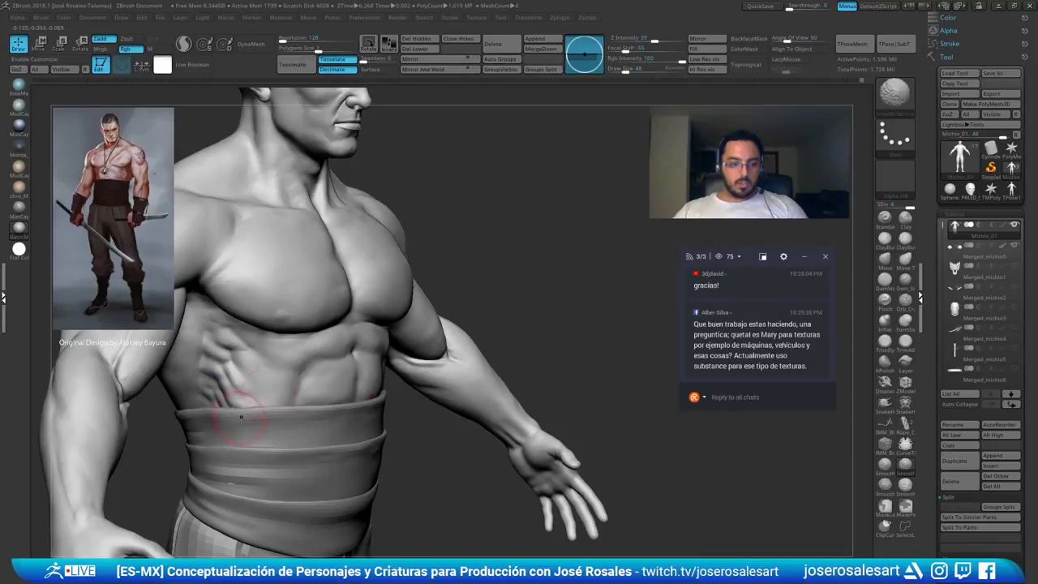
key(ctrl+z)
ctrl+right_drag(296, 327, 283, 375)
ctrl+right_drag(219, 366, 230, 402)
shift+drag(234, 335, 222, 350)
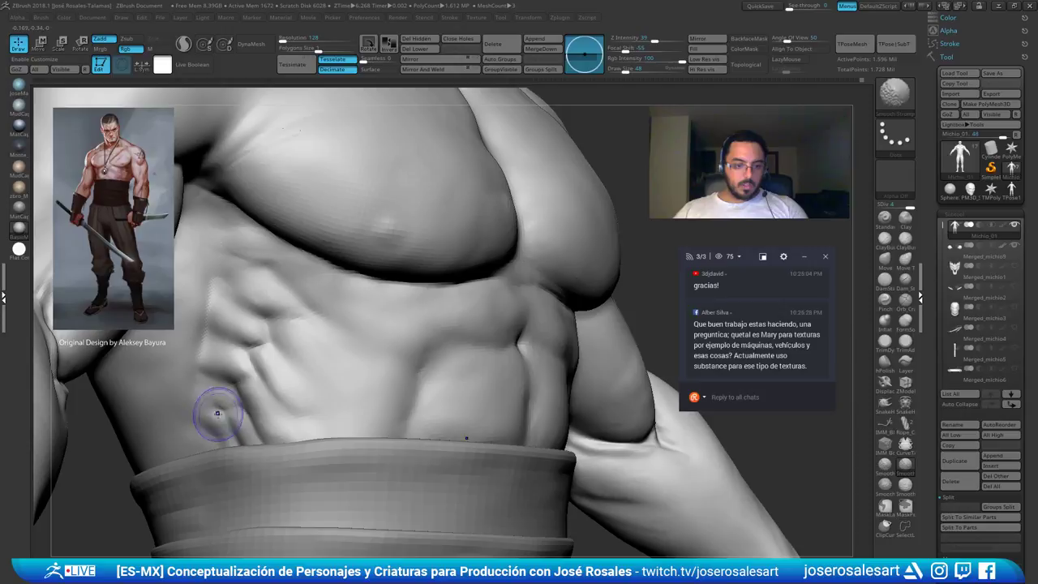
mouse_move(287, 349)
shift+mouse_down()
mouse_move(261, 423)
mouse_move(292, 366)
mouse_move(272, 429)
mouse_move(272, 394)
shift+mouse_up()
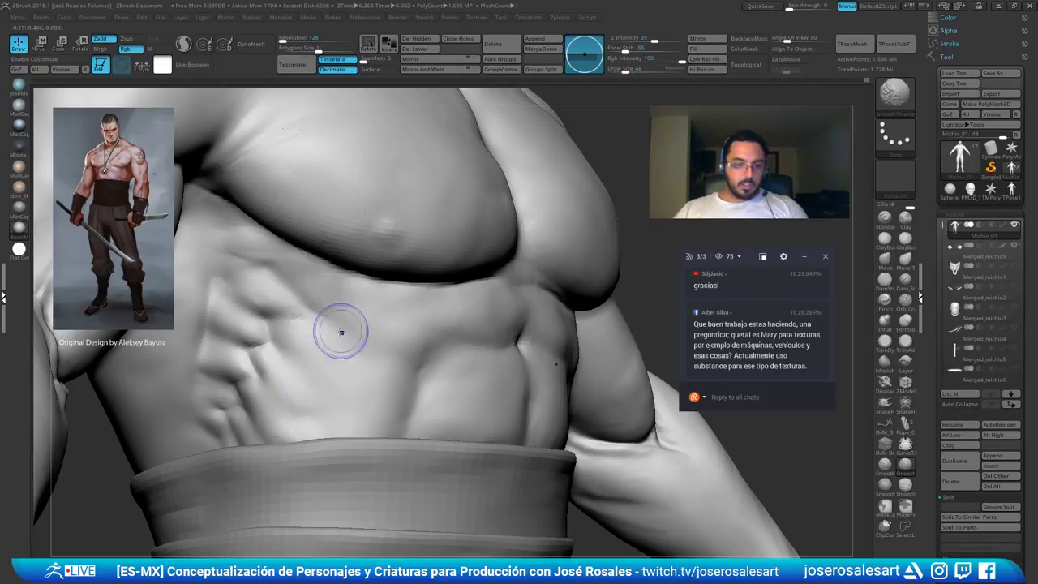
ctrl+right_drag(368, 308, 340, 312)
mouse_move(438, 320)
right_down()
mouse_move(496, 331)
mouse_move(466, 321)
mouse_move(567, 225)
mouse_move(526, 310)
mouse_move(367, 305)
right_up()
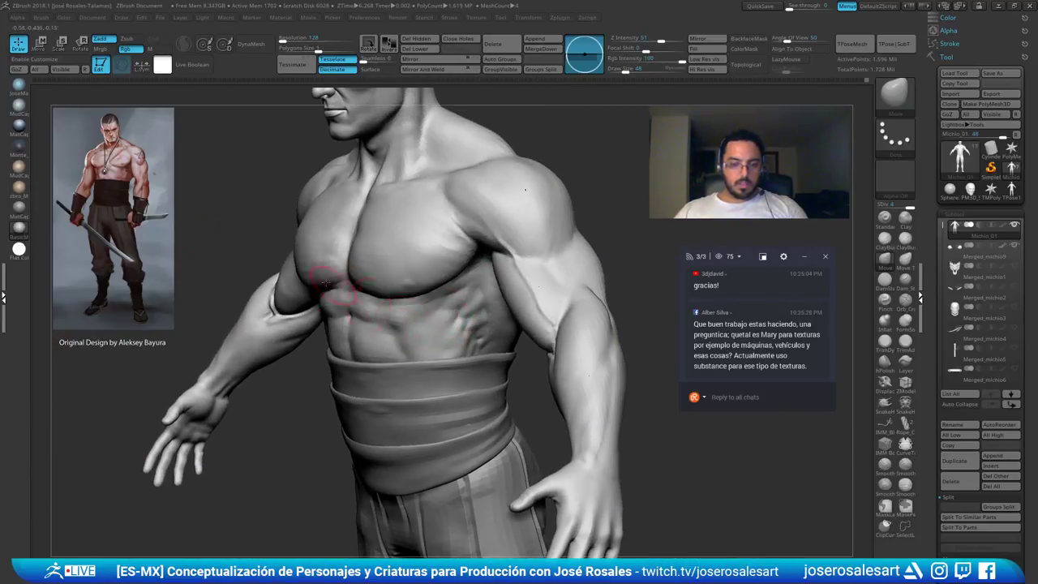
mouse_move(34, 134)
shift+right_down()
mouse_move(154, 146)
mouse_move(194, 219)
mouse_move(219, 182)
shift+right_up()
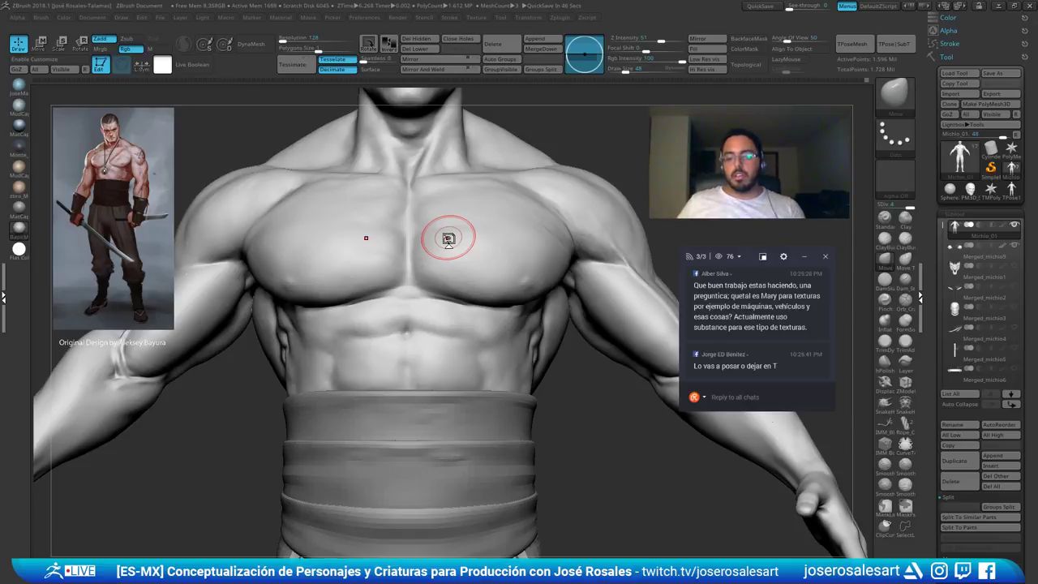
Build up and smooth the rear deltoid with the ClayBuildup brush at draw size 48
right_drag(521, 168, 491, 173)
mouse_move(579, 203)
right_down()
mouse_move(531, 180)
mouse_move(493, 105)
mouse_move(462, 232)
right_up()
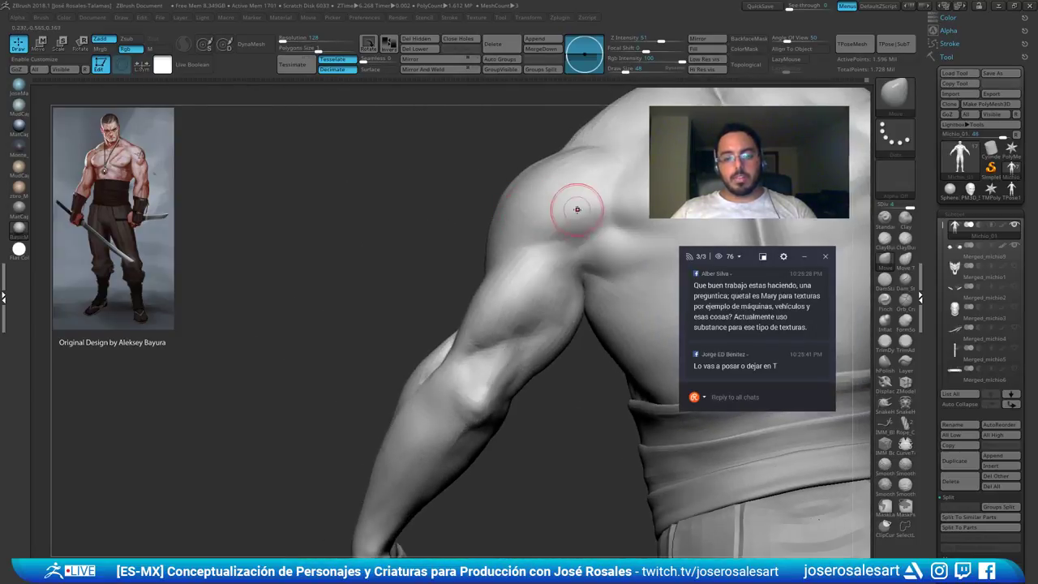
key(b)
key(c)
key(b)
mouse_move(542, 251)
right_down()
mouse_move(552, 273)
mouse_move(538, 243)
right_up()
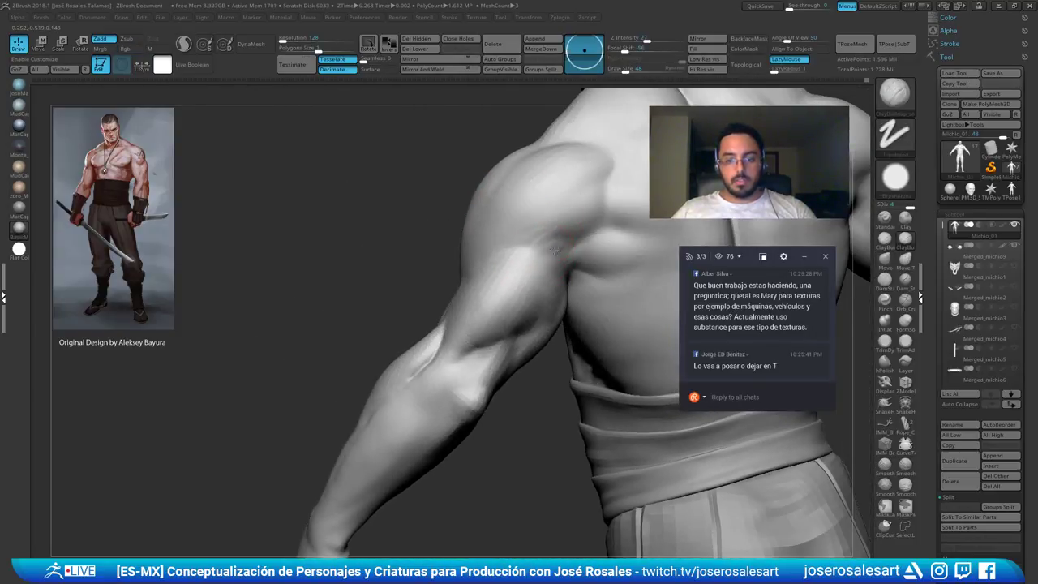
shift+drag(551, 251, 535, 241)
Refine and smooth the transition between the rear deltoid and triceps from behind
mouse_move(514, 273)
right_down()
mouse_move(516, 236)
mouse_move(457, 252)
right_up()
mouse_move(448, 244)
mouse_down()
mouse_move(431, 248)
mouse_move(438, 257)
mouse_up()
mouse_move(442, 263)
ctrl+right_down()
mouse_move(430, 201)
mouse_move(454, 247)
ctrl+right_up()
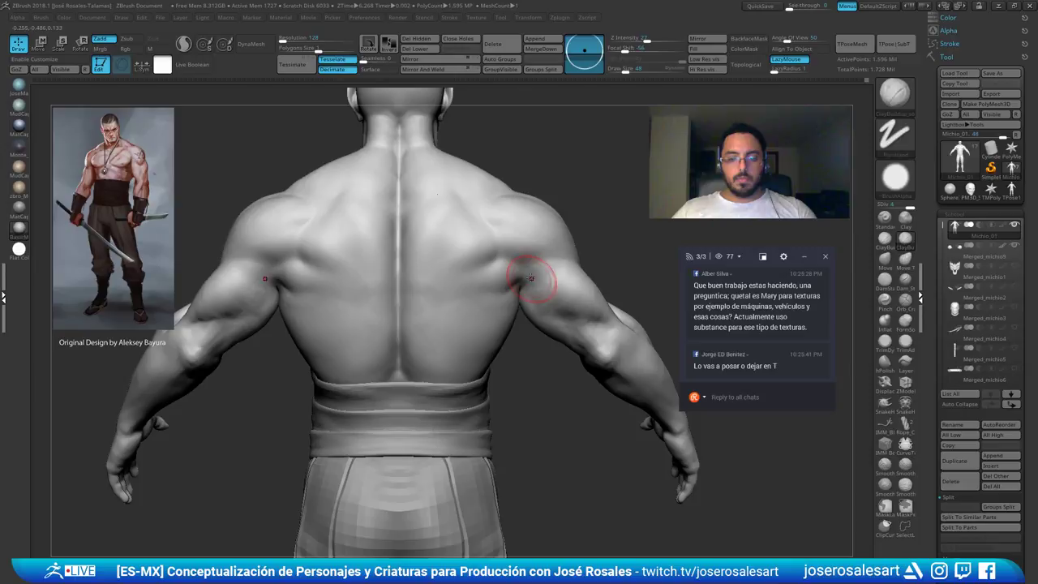
right_drag(552, 275, 521, 269)
shift+drag(544, 259, 534, 269)
Define the palm of the hand around the thumb pad and creases with the Dam Standard brush at draw size 48
mouse_move(533, 271)
ctrl+right_down()
mouse_move(609, 227)
mouse_move(597, 248)
mouse_move(640, 250)
ctrl+right_up()
mouse_move(640, 250)
alt+right_down()
mouse_move(510, 255)
mouse_move(531, 262)
mouse_move(466, 293)
mouse_move(502, 281)
mouse_move(517, 238)
mouse_move(468, 243)
mouse_move(526, 143)
mouse_move(547, 286)
mouse_move(603, 236)
mouse_move(421, 259)
mouse_move(398, 329)
mouse_move(381, 250)
mouse_move(520, 237)
mouse_move(635, 250)
mouse_move(505, 230)
mouse_move(579, 324)
alt+right_up()
mouse_move(579, 325)
right_down()
mouse_move(678, 251)
mouse_move(641, 219)
mouse_move(600, 235)
right_up()
right_drag(517, 362, 499, 430)
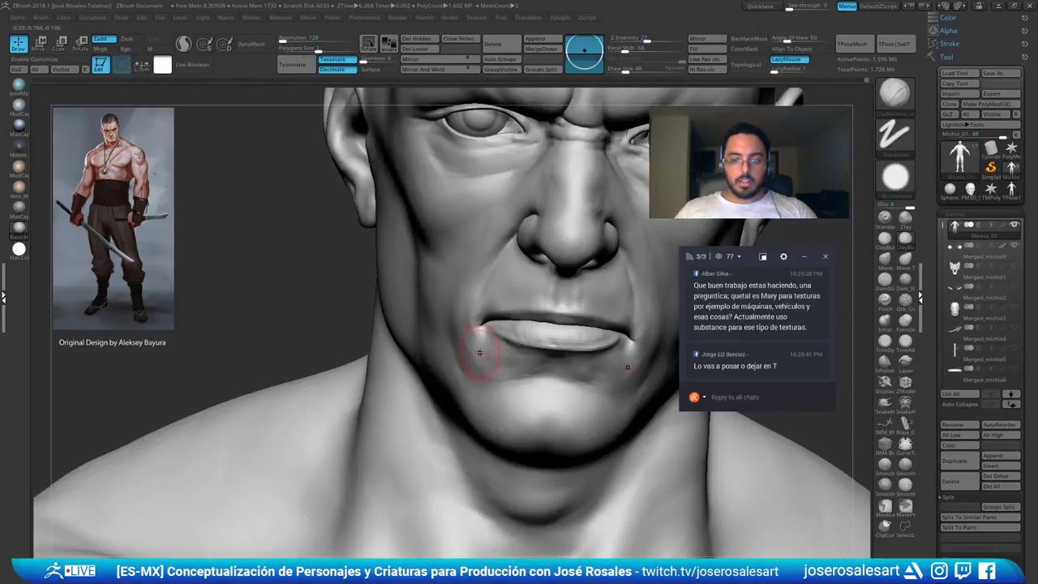
right_drag(480, 352, 559, 339)
mouse_move(519, 398)
right_down()
mouse_move(543, 325)
mouse_move(577, 318)
mouse_move(497, 301)
mouse_move(484, 244)
mouse_move(560, 444)
mouse_move(486, 421)
right_up()
mouse_move(486, 422)
alt+right_down()
mouse_move(399, 294)
mouse_move(440, 326)
mouse_move(611, 378)
mouse_move(535, 349)
mouse_move(484, 306)
mouse_move(487, 280)
alt+right_up()
drag(487, 279, 521, 259)
click(884, 281)
right_drag(551, 284, 469, 268)
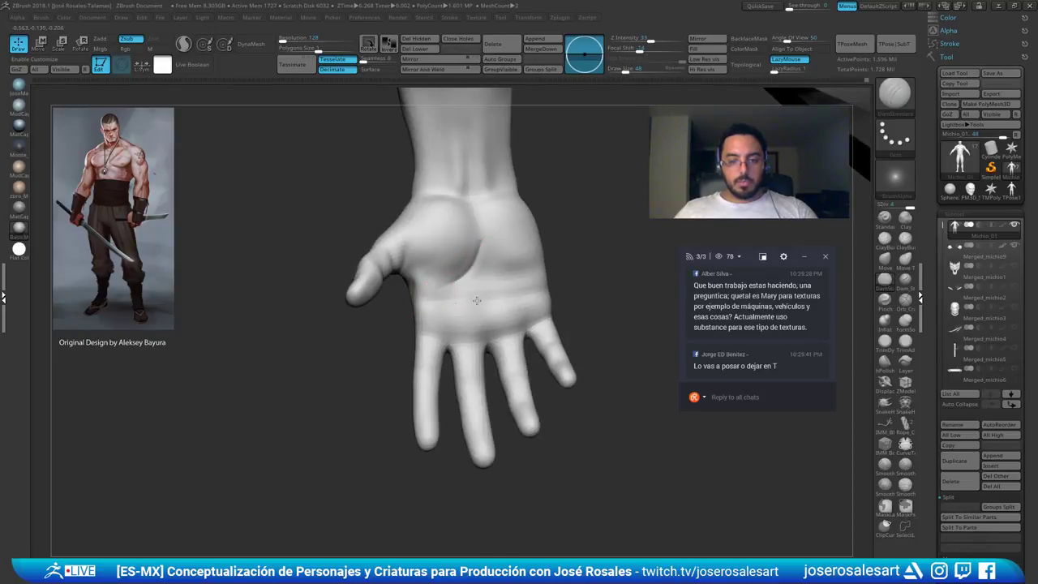
mouse_move(448, 277)
ctrl+right_down()
mouse_move(475, 352)
mouse_move(278, 394)
mouse_move(333, 478)
mouse_move(381, 251)
mouse_move(364, 273)
mouse_move(397, 325)
mouse_move(348, 312)
mouse_move(369, 251)
mouse_move(400, 213)
mouse_move(377, 304)
mouse_move(388, 328)
mouse_move(392, 268)
mouse_move(419, 266)
mouse_move(405, 231)
mouse_move(600, 238)
mouse_move(531, 273)
mouse_move(504, 253)
mouse_move(493, 264)
mouse_move(509, 208)
mouse_move(488, 253)
mouse_move(493, 261)
mouse_move(514, 223)
ctrl+right_up()
Refine the palm forms with the ClayBuildup brush at a smaller draw size and smooth them
key(b)
key(m)
key(v)
key(b)
key(c)
key(b)
key(bracketleft)
key(bracketleft)
key(bracketleft)
key(bracketleft)
ctrl+right_drag(514, 259, 514, 238)
shift+drag(513, 238, 523, 261)
mouse_move(523, 262)
ctrl+right_down()
mouse_move(561, 216)
mouse_move(527, 213)
mouse_move(533, 259)
mouse_move(524, 231)
ctrl+right_up()
Refine the forearm and elbow muscles with the ClayBuildup and Smooth brushes at draw size 48
mouse_move(524, 272)
right_down()
mouse_move(505, 266)
mouse_move(529, 285)
mouse_move(553, 264)
mouse_move(496, 308)
mouse_move(527, 285)
mouse_move(520, 324)
mouse_move(504, 250)
mouse_move(456, 262)
mouse_move(509, 283)
mouse_move(559, 231)
mouse_move(621, 243)
right_up()
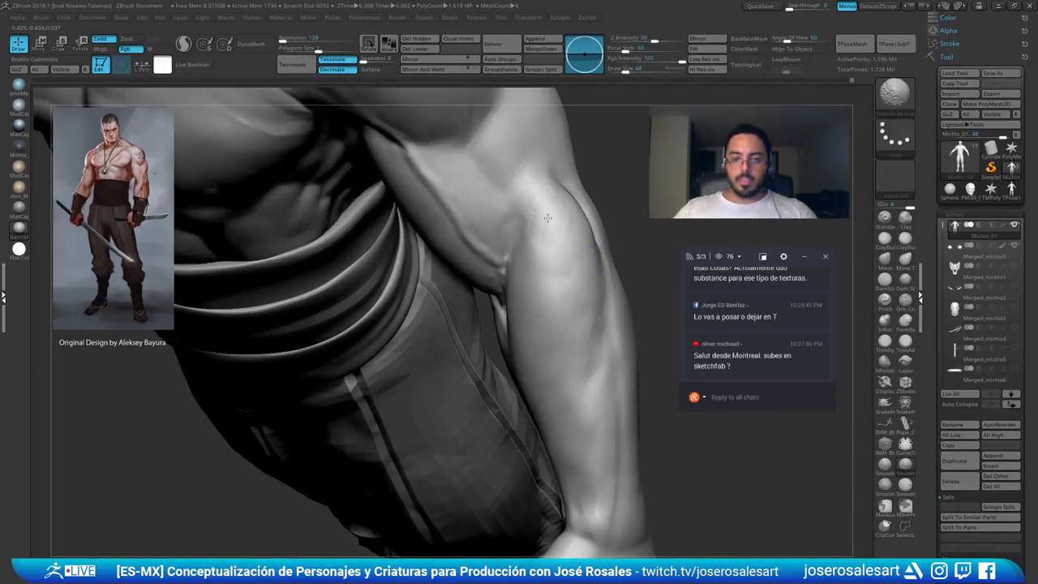
mouse_move(555, 270)
ctrl+right_down()
mouse_move(535, 261)
mouse_move(567, 219)
mouse_move(604, 223)
mouse_move(620, 243)
ctrl+right_up()
right_drag(278, 270, 281, 252)
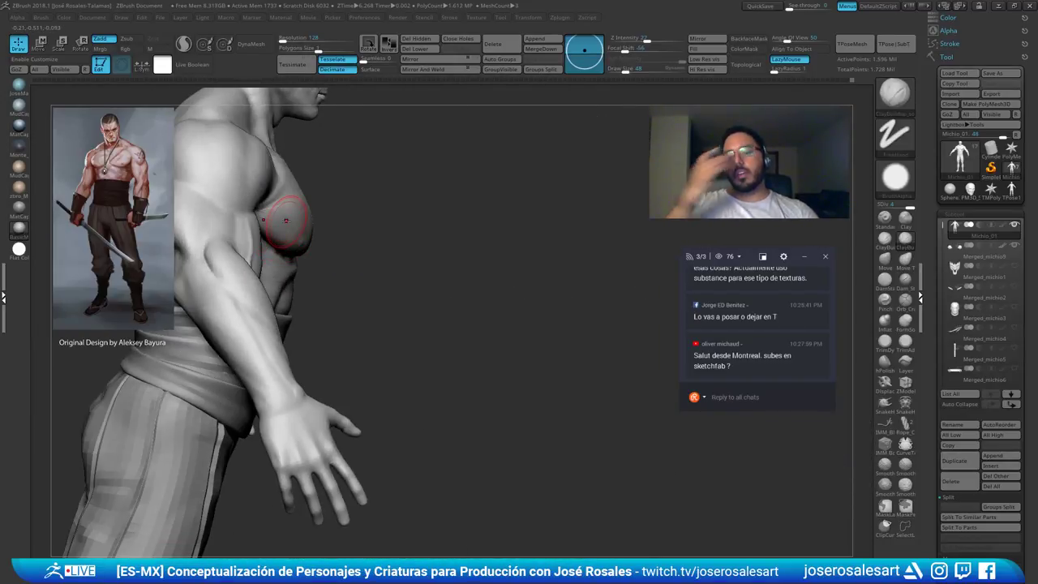
mouse_move(345, 194)
right_down()
mouse_move(227, 216)
mouse_move(349, 223)
mouse_move(353, 263)
right_up()
mouse_move(354, 263)
right_down()
mouse_move(341, 300)
mouse_move(357, 256)
mouse_move(367, 275)
mouse_move(376, 255)
mouse_move(382, 268)
mouse_move(373, 260)
right_up()
drag(351, 258, 350, 266)
mouse_move(353, 263)
right_down()
mouse_move(383, 253)
mouse_move(360, 284)
mouse_move(454, 255)
mouse_move(442, 263)
mouse_move(421, 263)
mouse_move(502, 218)
mouse_move(570, 157)
mouse_move(443, 242)
right_up()
Carve the muscle groove along the outer forearm with the Dam Standard brush at draw size 39 and soften it
key(b)
key(d)
key(s)
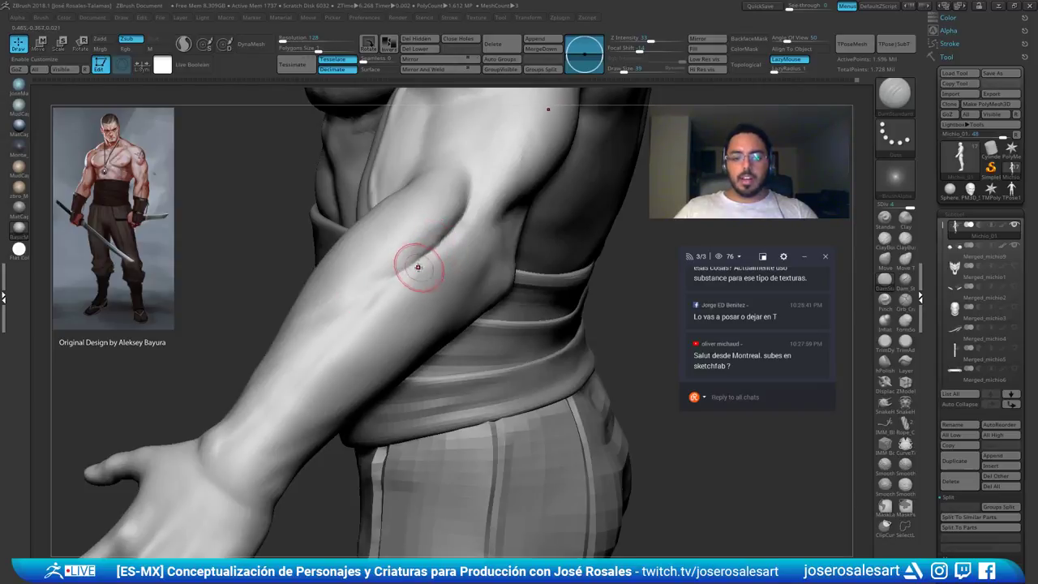
drag(417, 268, 354, 289)
right_drag(355, 289, 437, 274)
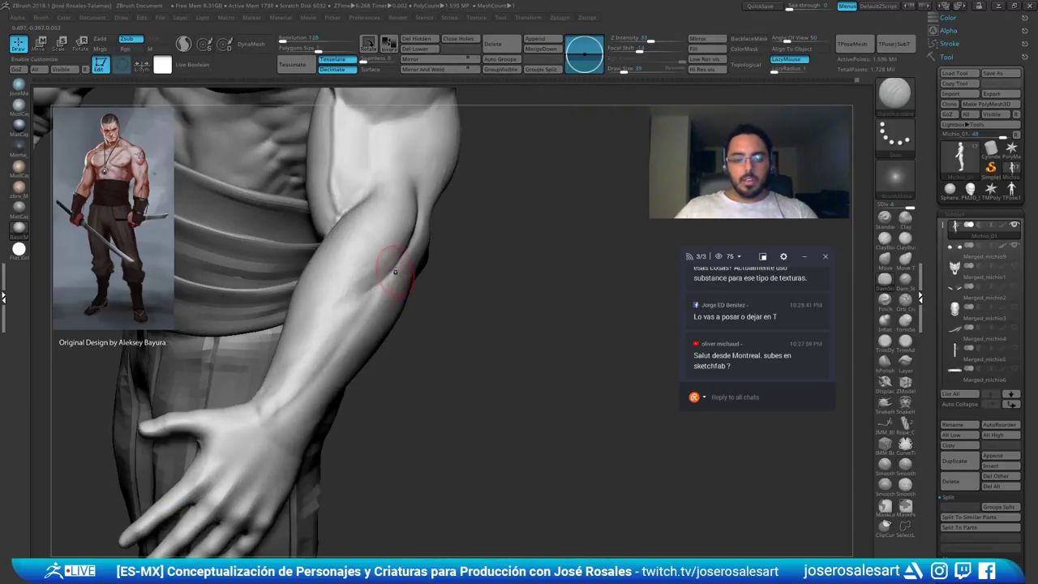
mouse_move(295, 342)
right_down()
mouse_move(359, 300)
mouse_move(363, 310)
mouse_move(454, 243)
right_up()
shift+drag(440, 236, 416, 249)
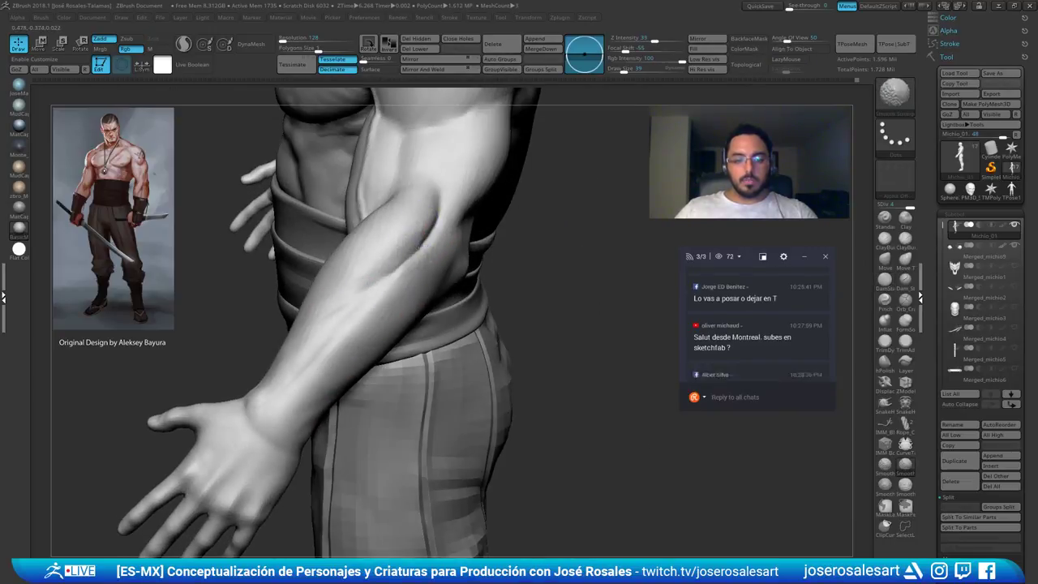
mouse_move(429, 256)
right_down()
mouse_move(379, 297)
mouse_move(423, 245)
right_up()
Build up the outer forearm muscles near the elbow with the ClayBuildup brush at draw size 26 and smooth them
key(b)
key(c)
key(b)
right_drag(361, 310, 381, 283)
key(s)
drag(381, 283, 379, 283)
right_drag(369, 273, 407, 264)
shift+drag(407, 263, 413, 252)
mouse_move(413, 252)
right_down()
mouse_move(350, 313)
mouse_move(567, 183)
mouse_move(633, 195)
mouse_move(567, 202)
right_up()
Define the lower eyelid edge from the inner eye corner with the Dam Standard brush
ctrl+right_drag(567, 203, 470, 317)
alt+right_drag(428, 192, 477, 230)
mouse_move(462, 159)
alt+right_down()
mouse_move(502, 283)
mouse_move(463, 234)
mouse_move(470, 263)
mouse_move(490, 292)
mouse_move(526, 295)
mouse_move(481, 260)
alt+right_up()
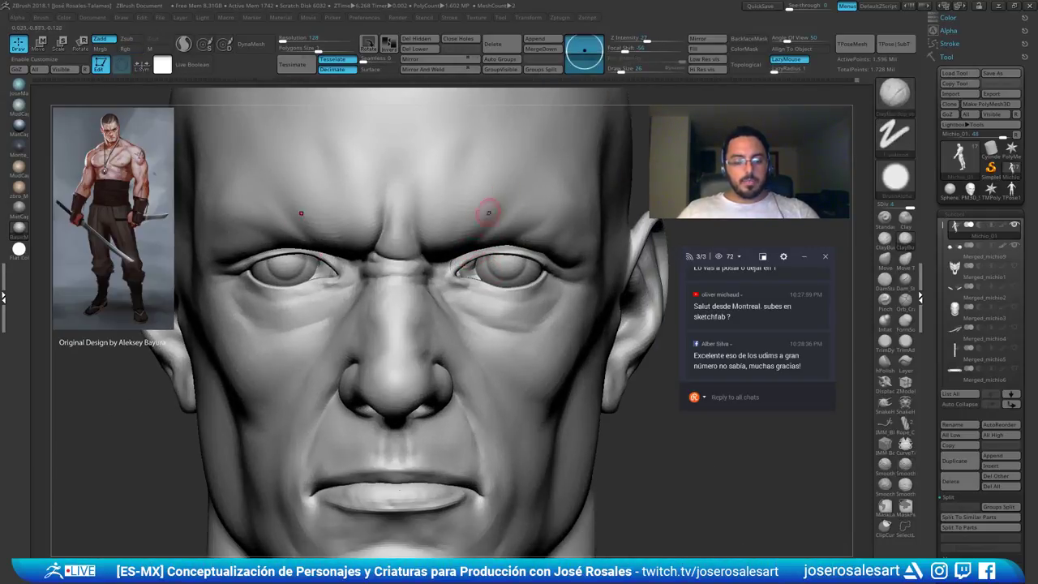
key(b)
key(d)
key(s)
drag(475, 277, 527, 281)
Reshape the inner eye corner with the Move brush at draw size 33 and smooth the skin beside it
key(b)
key(m)
key(v)
ctrl+right_drag(498, 255, 504, 280)
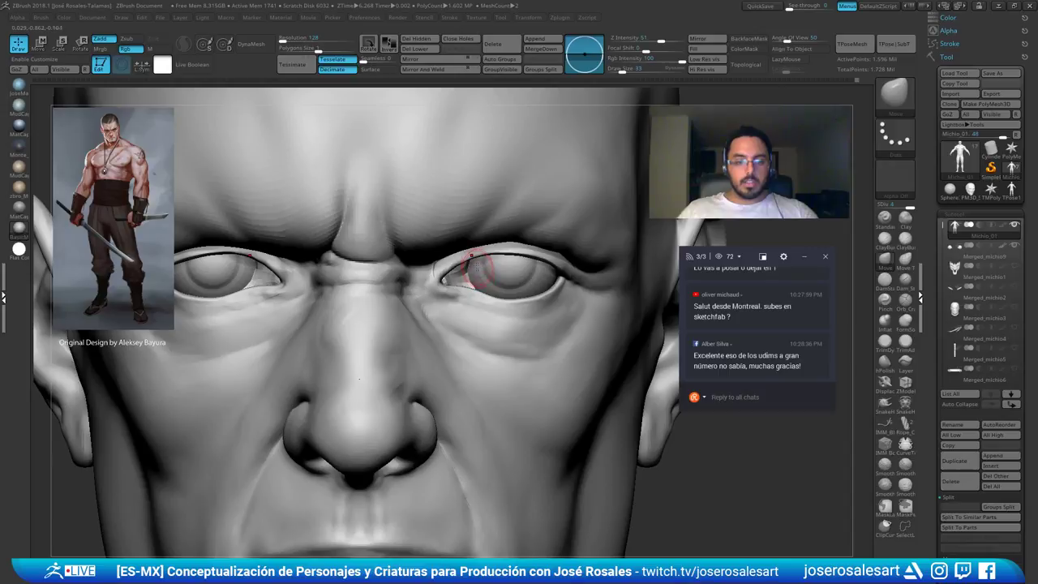
mouse_move(433, 279)
right_down()
mouse_move(418, 258)
mouse_move(447, 269)
right_up()
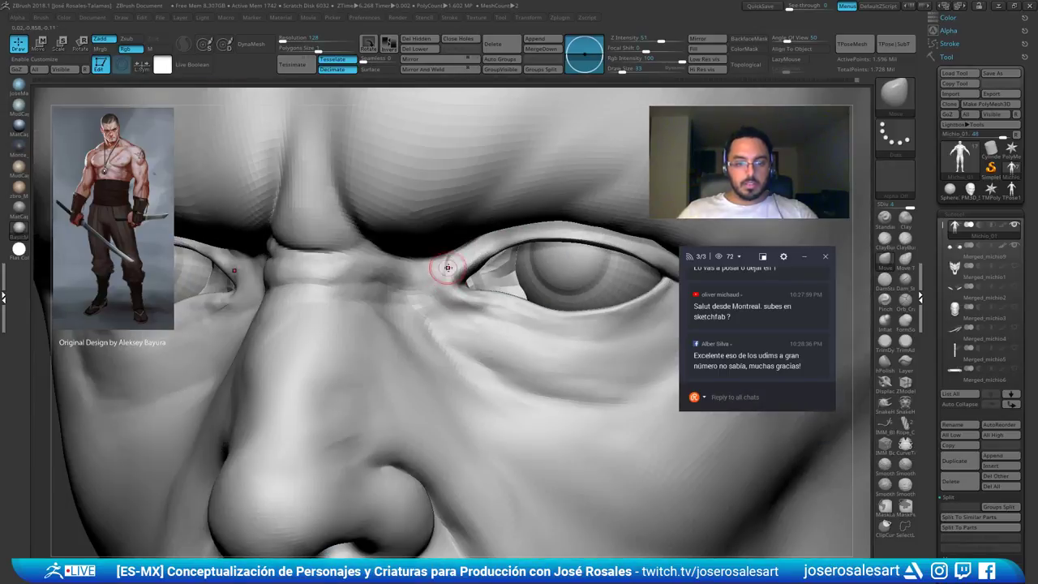
shift+drag(455, 263, 447, 261)
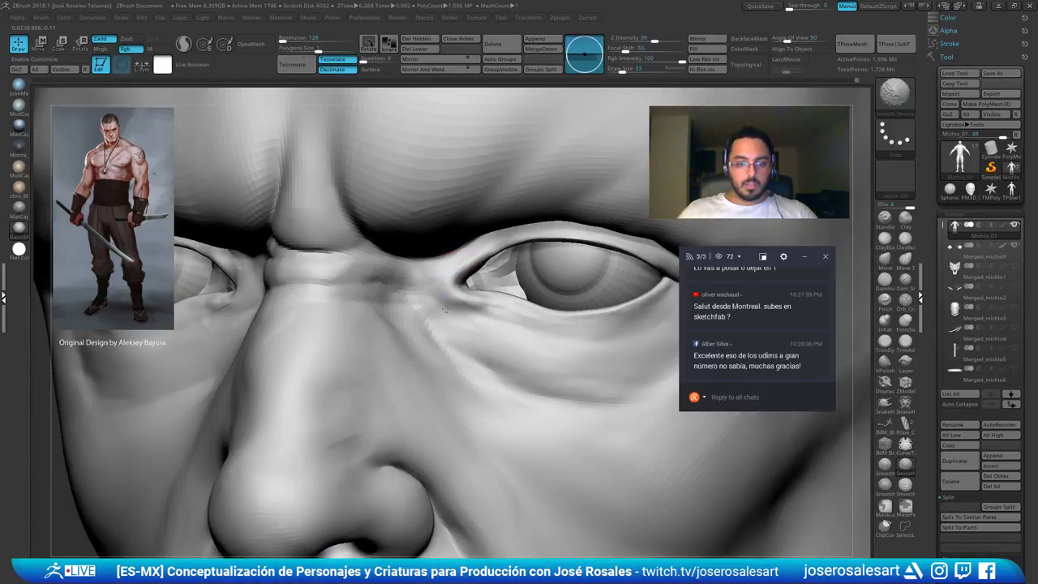
right_drag(500, 307, 517, 303)
Build up the flesh below the inner eye corner with the ClayBuildup brush at draw size 33 and smooth it
key(b)
key(c)
key(b)
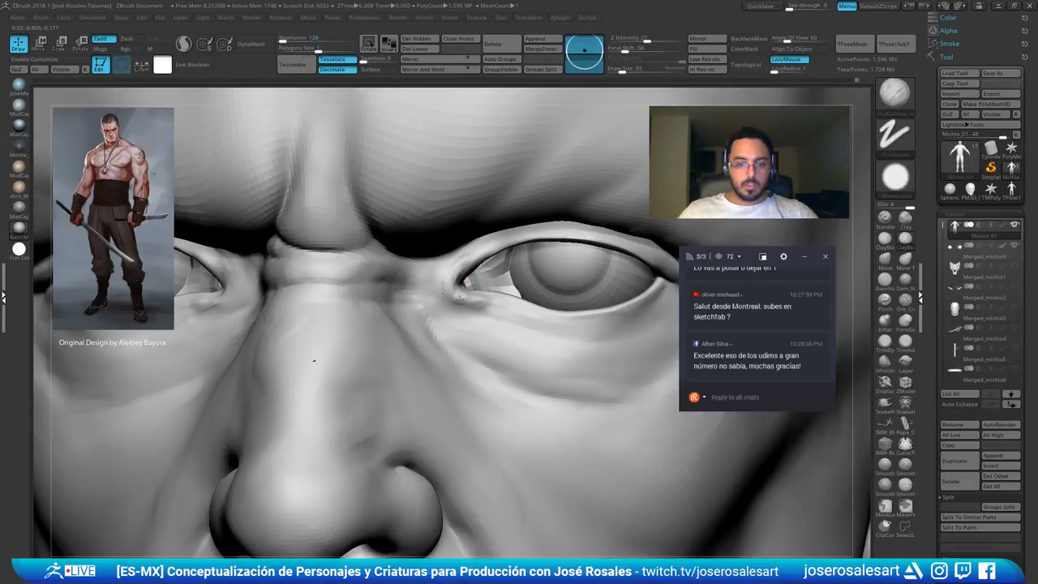
shift+drag(471, 301, 493, 295)
ctrl+right_drag(493, 295, 391, 275)
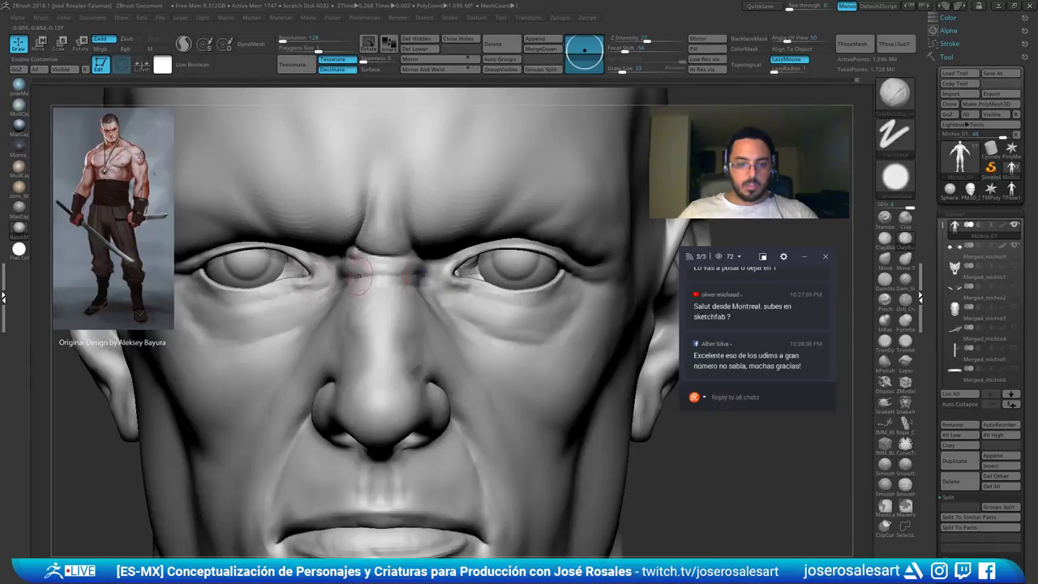
Smooth the area between the inner eye corner and the side of the nose bridge
mouse_move(297, 288)
right_down()
mouse_move(361, 294)
mouse_move(372, 329)
right_up()
shift+drag(301, 276, 316, 255)
mouse_move(373, 263)
right_down()
mouse_move(307, 272)
mouse_move(333, 280)
right_up()
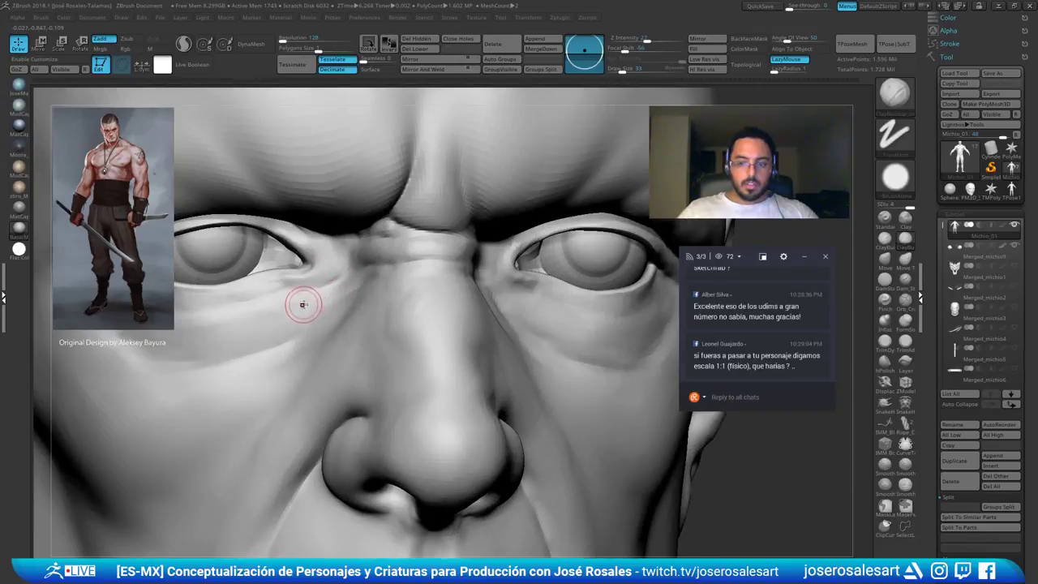
mouse_move(327, 248)
right_down()
mouse_move(331, 265)
mouse_move(358, 266)
mouse_move(325, 270)
mouse_move(328, 286)
right_up()
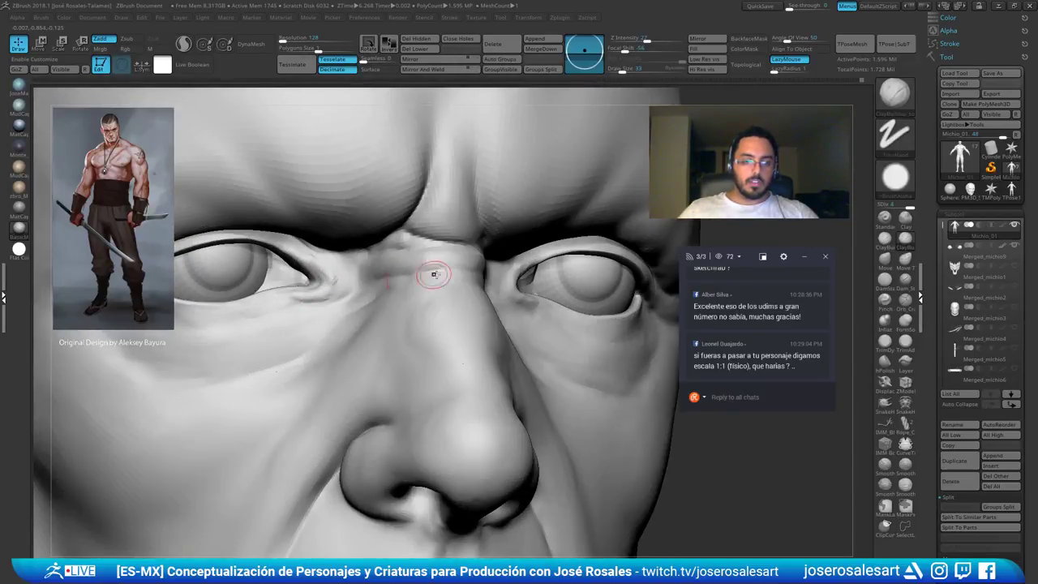
Refine and smooth the lower eyelid beside the inner eye corner with the ClayBuildup and Smooth brushes
right_drag(400, 278, 561, 287)
right_drag(316, 280, 392, 277)
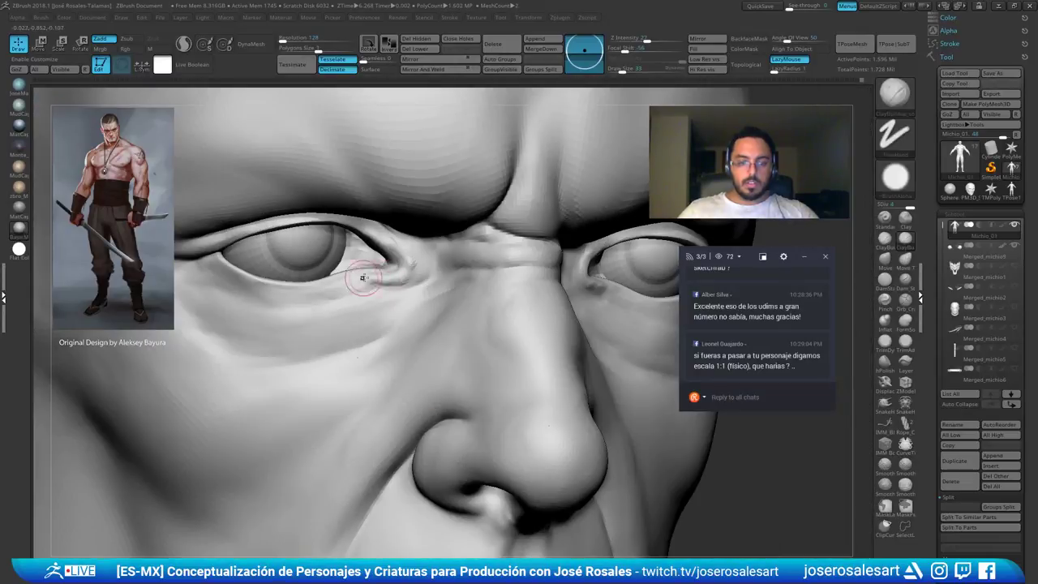
shift+drag(388, 278, 339, 286)
right_drag(418, 261, 337, 269)
drag(479, 287, 439, 292)
key(shift)
ctrl+right_drag(448, 301, 645, 180)
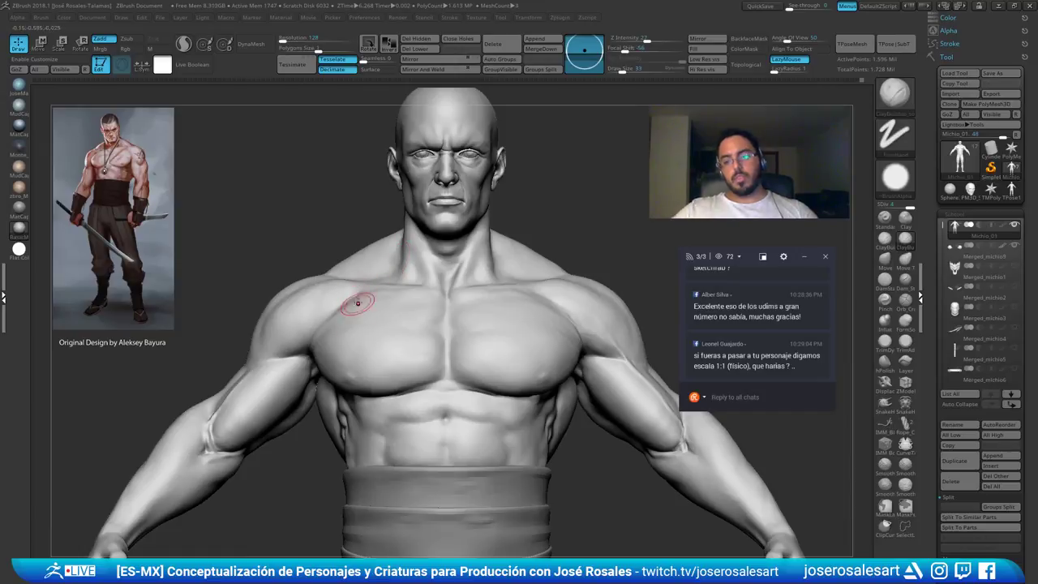
Save the current character tool to a file
mouse_move(411, 255)
right_down()
mouse_move(501, 245)
mouse_move(478, 311)
mouse_move(510, 219)
right_up()
alt+right_drag(509, 219, 590, 213)
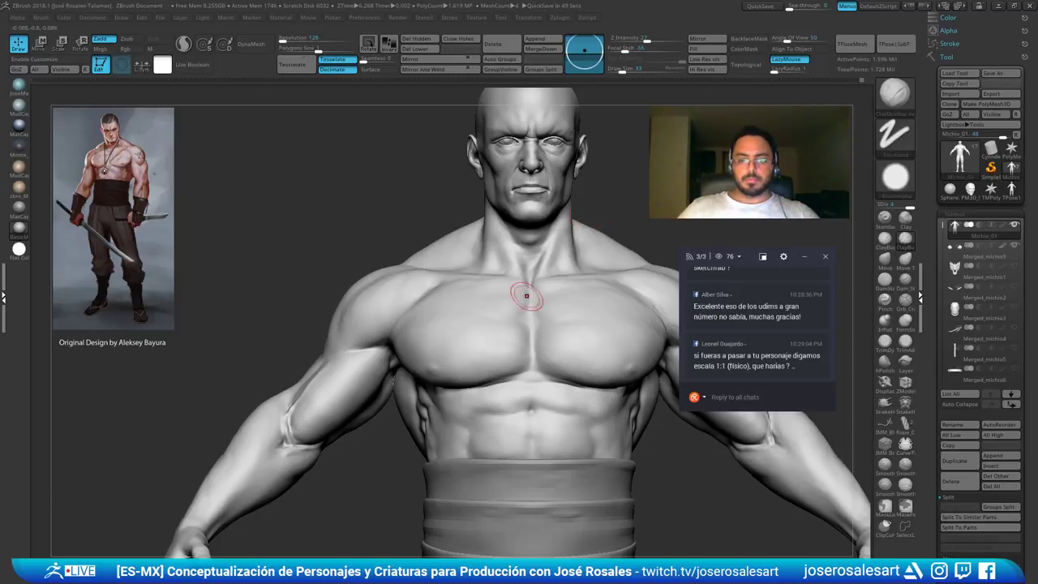
alt+drag(613, 218, 538, 229)
click(989, 75)
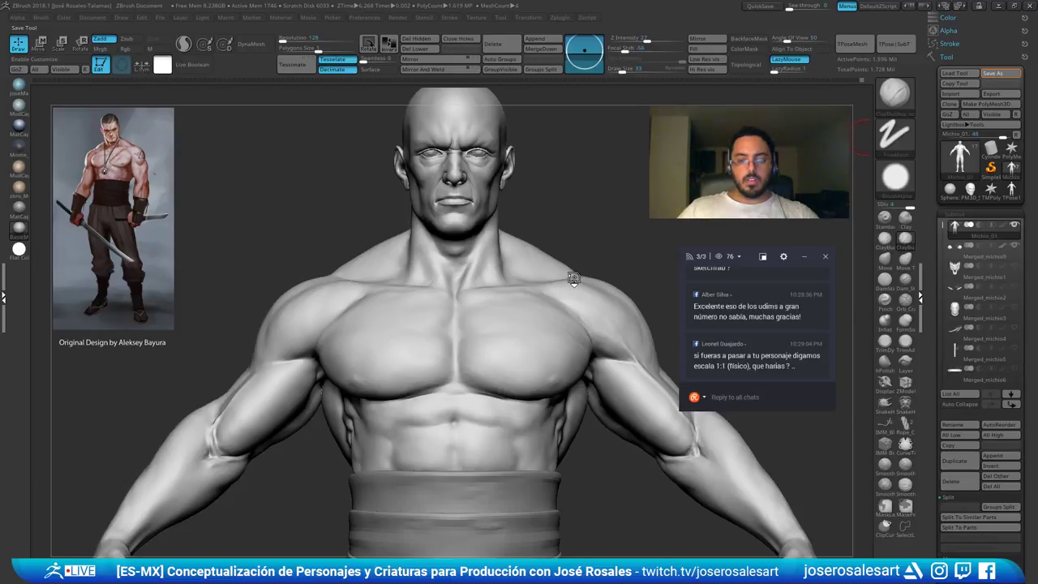
Examine the upper-body anatomy from the front, the sides and the back
alt+drag(539, 225, 504, 183)
drag(539, 225, 445, 245)
right_drag(446, 245, 600, 239)
alt+right_drag(609, 282, 599, 341)
right_drag(397, 332, 499, 347)
drag(524, 330, 514, 257)
mouse_move(514, 257)
alt+right_down()
mouse_move(486, 282)
mouse_move(539, 281)
mouse_move(562, 296)
alt+right_up()
drag(608, 298, 561, 275)
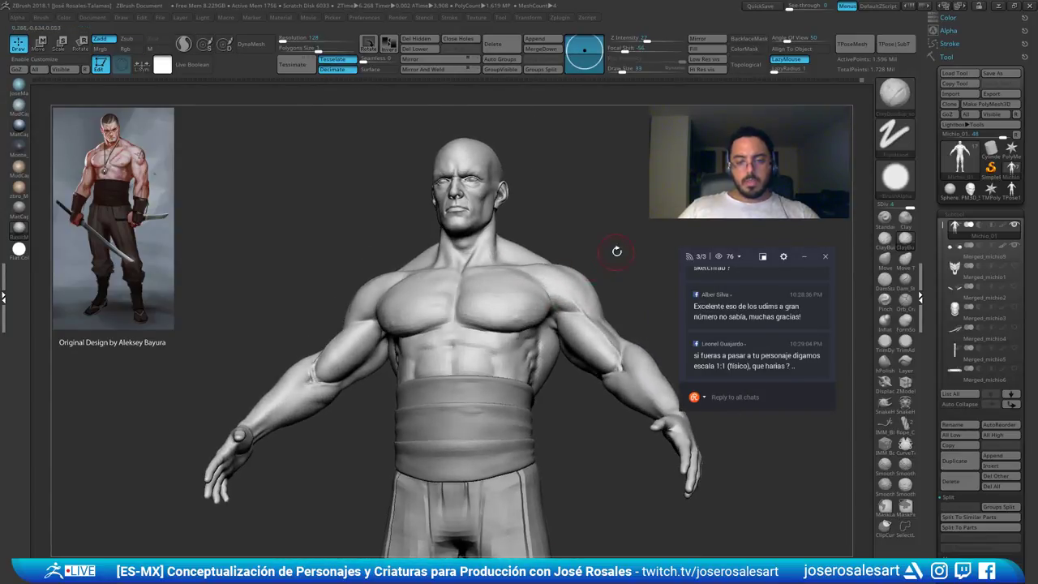
right_drag(464, 284, 590, 279)
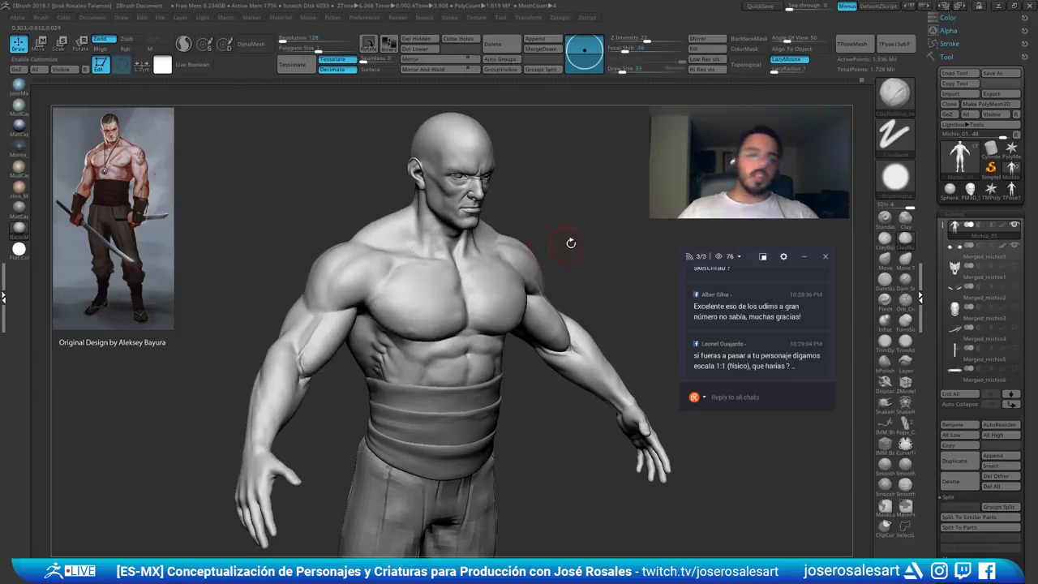
right_drag(398, 204, 523, 205)
mouse_move(524, 206)
mouse_down()
mouse_move(543, 228)
mouse_move(483, 254)
mouse_up()
mouse_move(547, 256)
alt+right_down()
mouse_move(525, 267)
mouse_move(554, 237)
alt+right_up()
Carve the crease beside the shoulder blade, behind the rear deltoid, with the DamStandard brush
key(b)
key(d)
key(s)
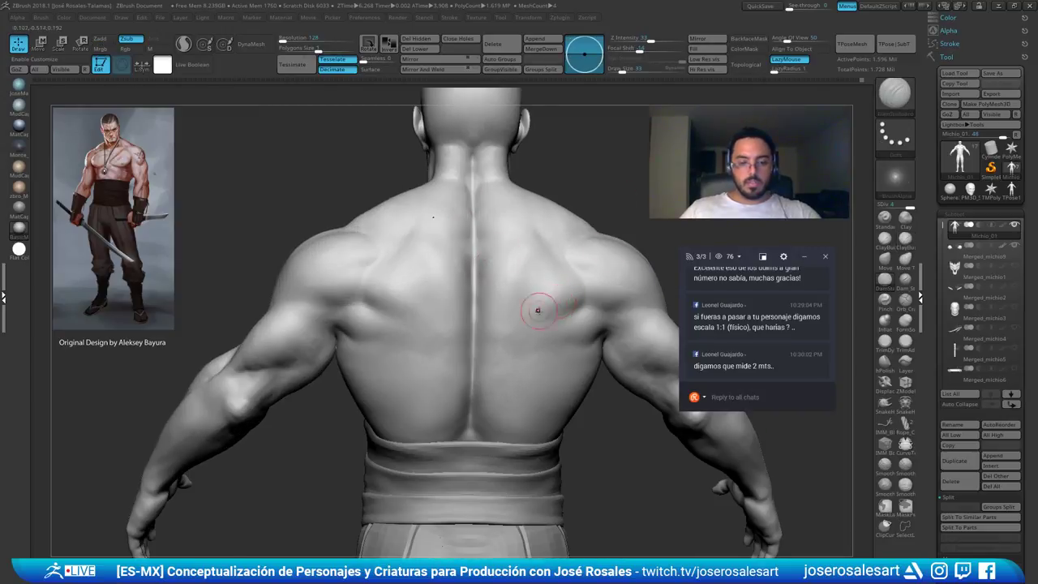
right_drag(548, 305, 526, 302)
mouse_move(576, 324)
right_down()
mouse_move(567, 345)
mouse_move(577, 350)
right_up()
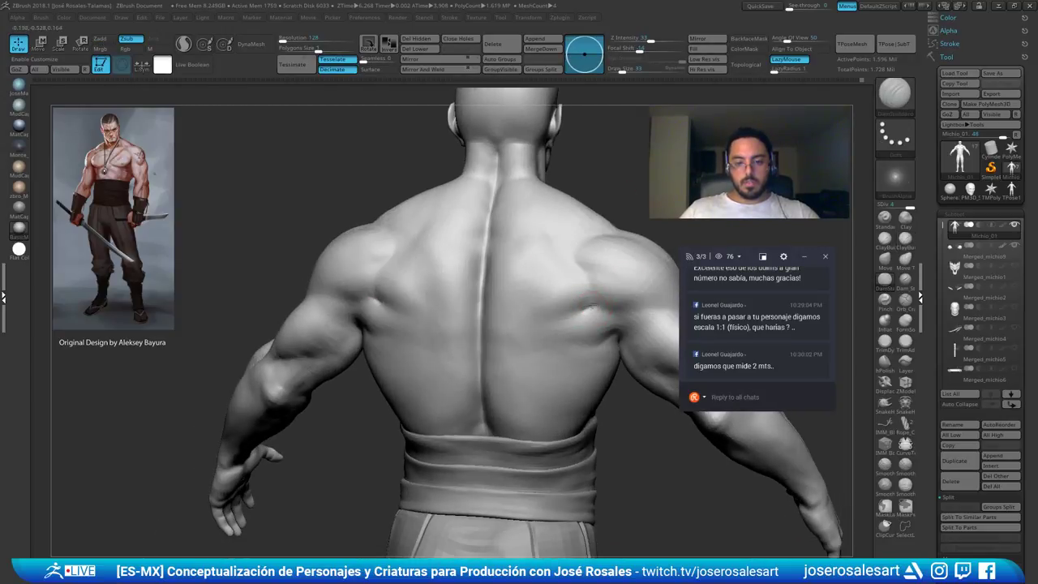
mouse_move(624, 312)
mouse_down()
mouse_move(577, 315)
mouse_move(600, 307)
mouse_up()
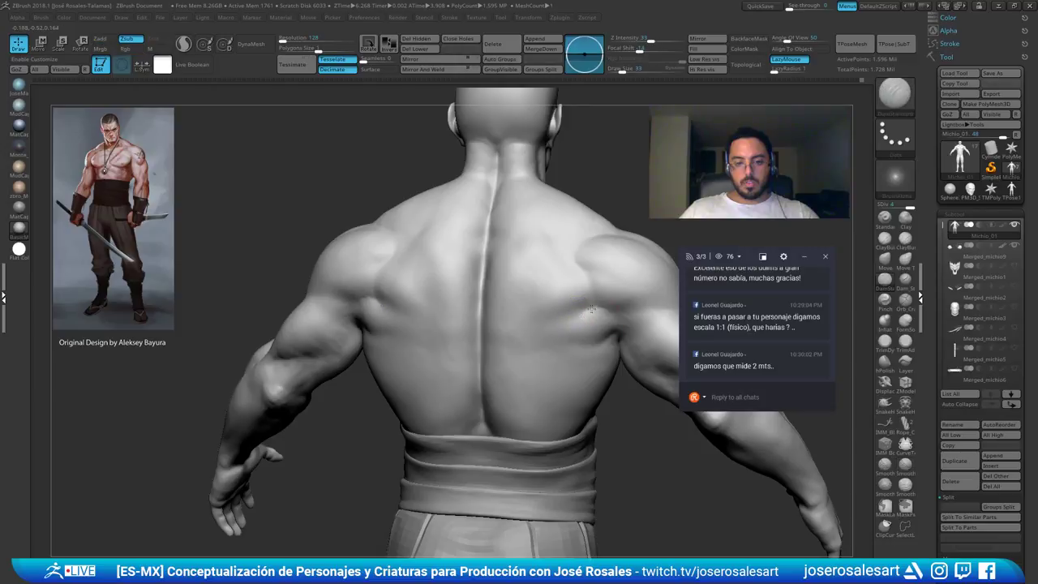
mouse_move(570, 343)
right_down()
mouse_move(598, 338)
mouse_move(543, 345)
mouse_move(604, 354)
right_up()
drag(605, 350, 619, 337)
Deepen the crease at the back of the armpit with the DamStandard brush and smooth its edges
right_drag(518, 300, 484, 298)
alt+right_drag(621, 326, 484, 336)
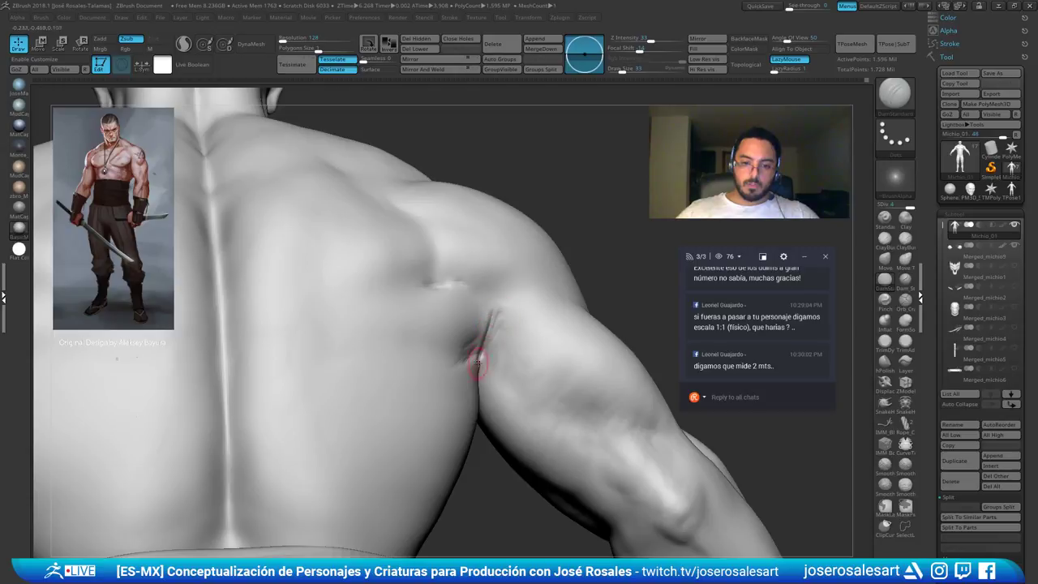
right_drag(493, 341, 480, 362)
shift+drag(479, 362, 477, 388)
right_drag(479, 381, 484, 349)
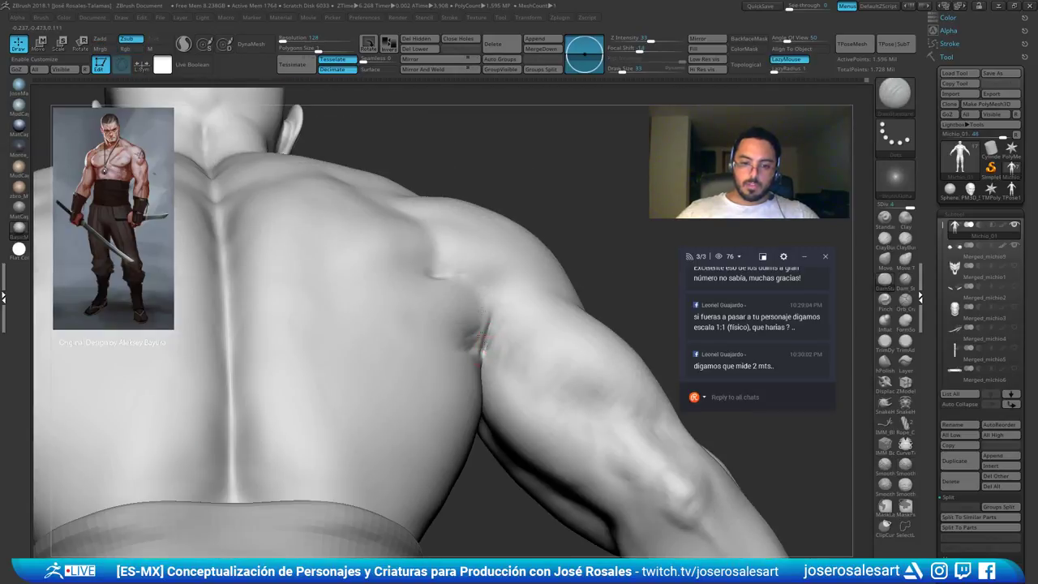
key(shift)
shift+drag(480, 345, 482, 333)
right_drag(482, 336, 476, 357)
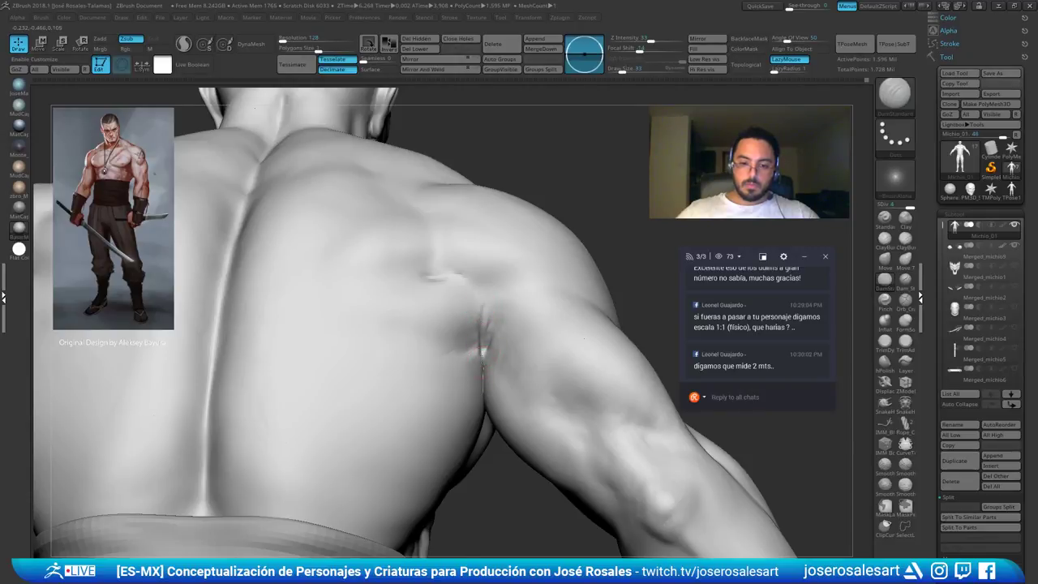
right_drag(488, 310, 485, 283)
shift+drag(481, 337, 486, 348)
Refine the fold above the rear armpit with the Standard brush at draw size 19 and smooth it
key(b)
key(s)
key(t)
key(s)
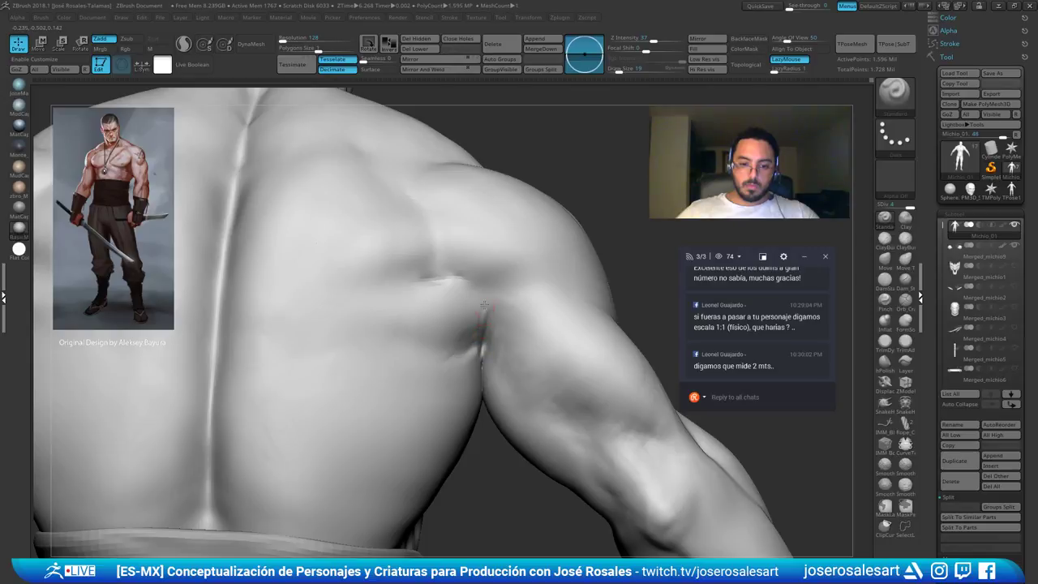
mouse_move(499, 300)
right_down()
mouse_move(493, 318)
mouse_move(496, 308)
right_up()
shift+drag(496, 308, 490, 321)
ctrl+right_drag(490, 325, 491, 253)
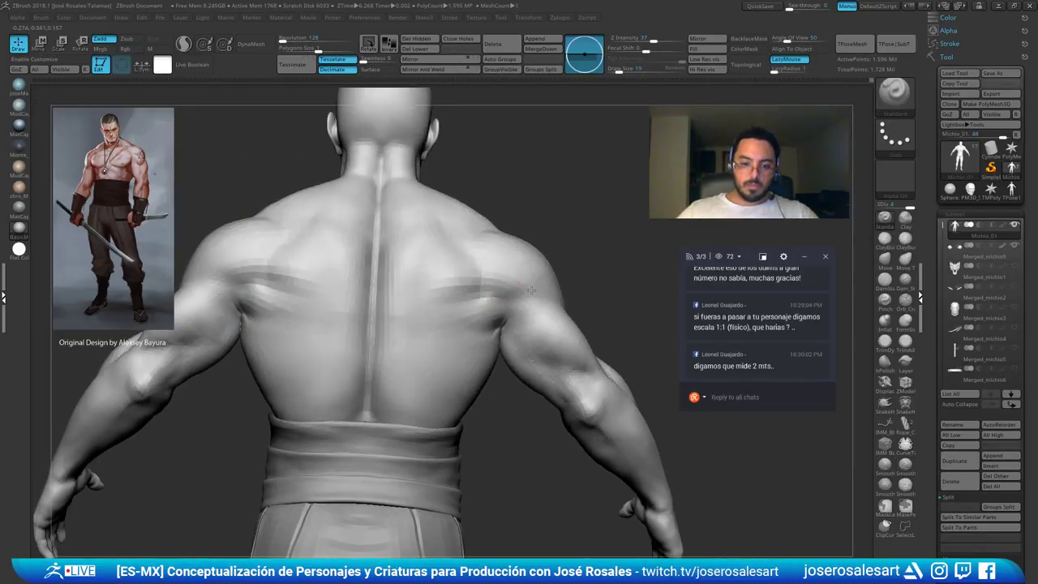
right_drag(597, 238, 646, 212)
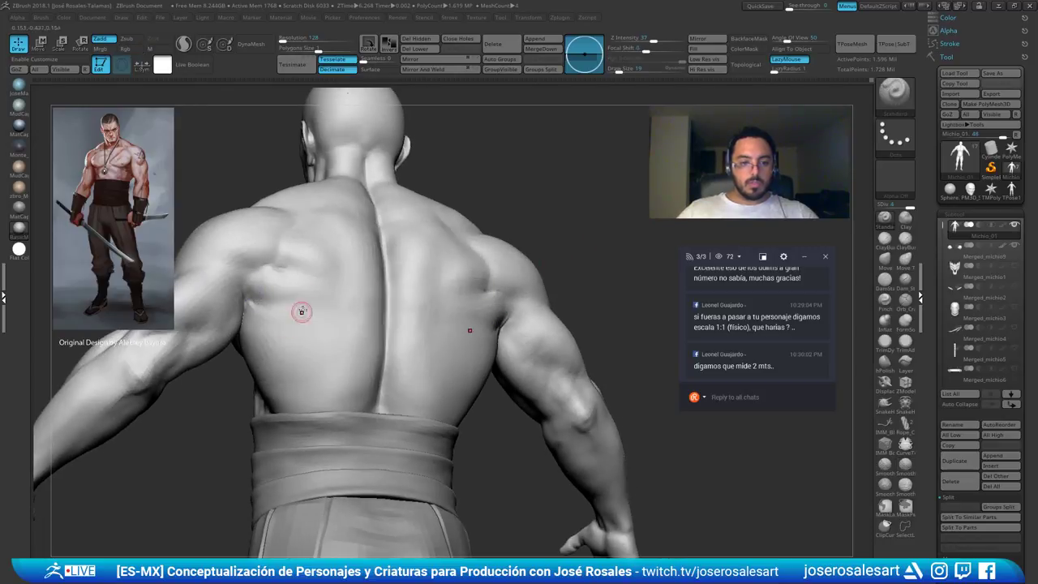
right_drag(291, 324, 279, 266)
mouse_move(580, 270)
ctrl+right_down()
mouse_move(576, 230)
mouse_move(587, 212)
mouse_move(488, 276)
ctrl+right_up()
Soften the back muscles below the shoulder blades using the ClayBuildup and Smooth brushes at draw size 30
key(b)
key(c)
key(b)
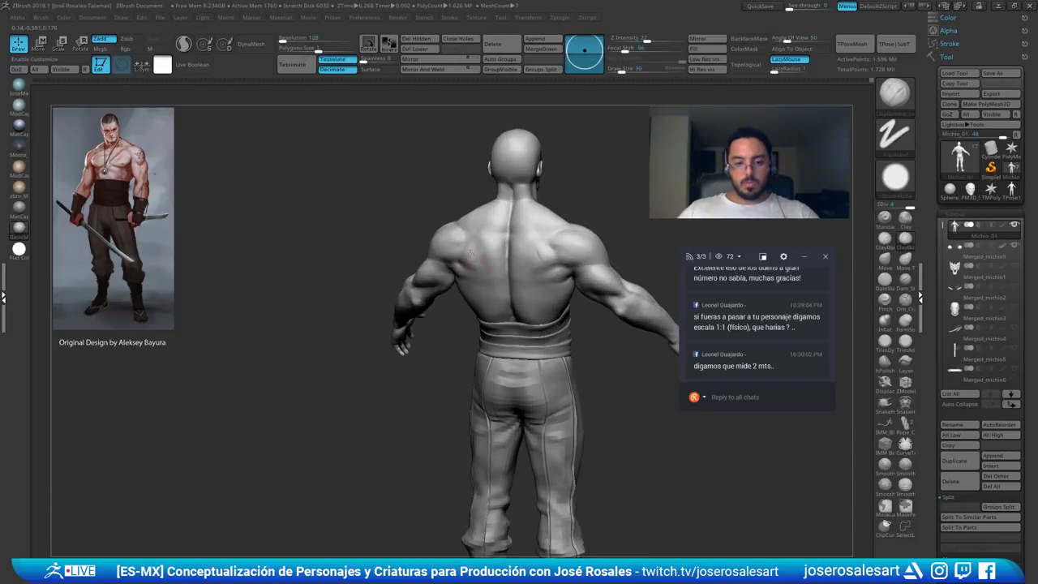
shift+drag(476, 257, 473, 290)
right_drag(473, 289, 489, 276)
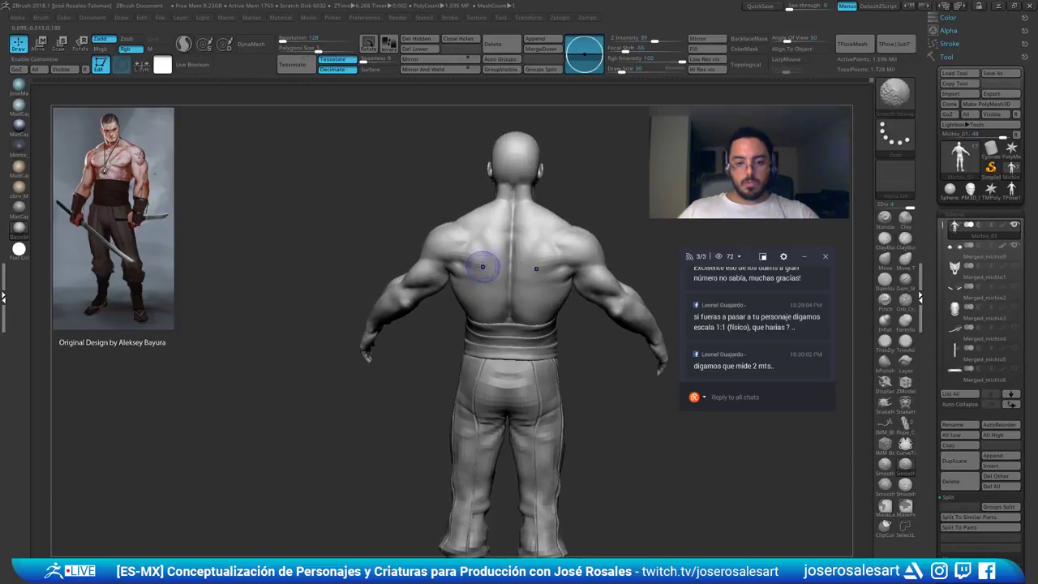
shift+drag(489, 273, 491, 281)
right_drag(493, 280, 532, 277)
shift+drag(533, 278, 540, 277)
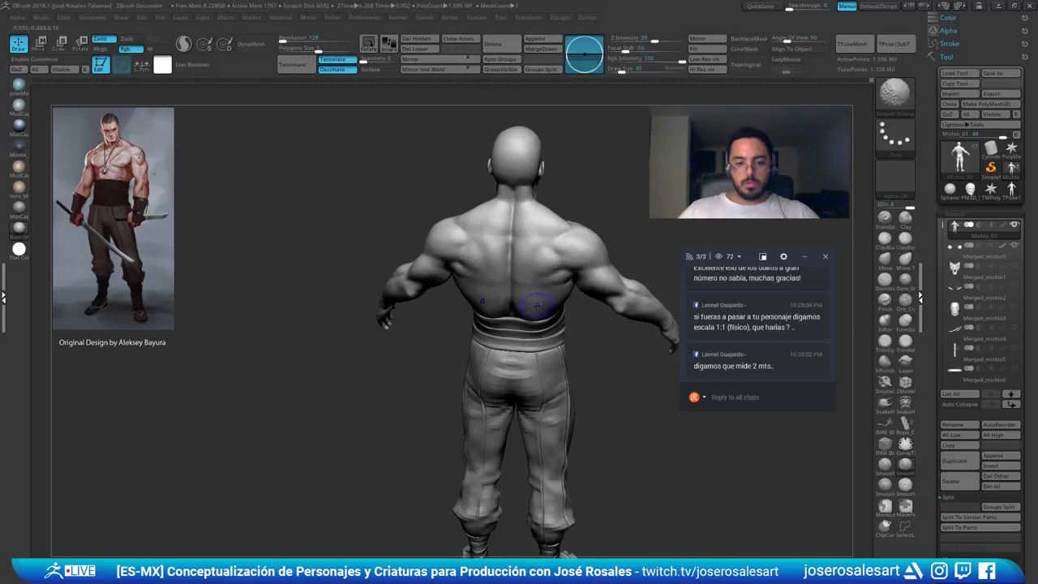
right_drag(538, 314, 635, 264)
shift+drag(565, 267, 552, 269)
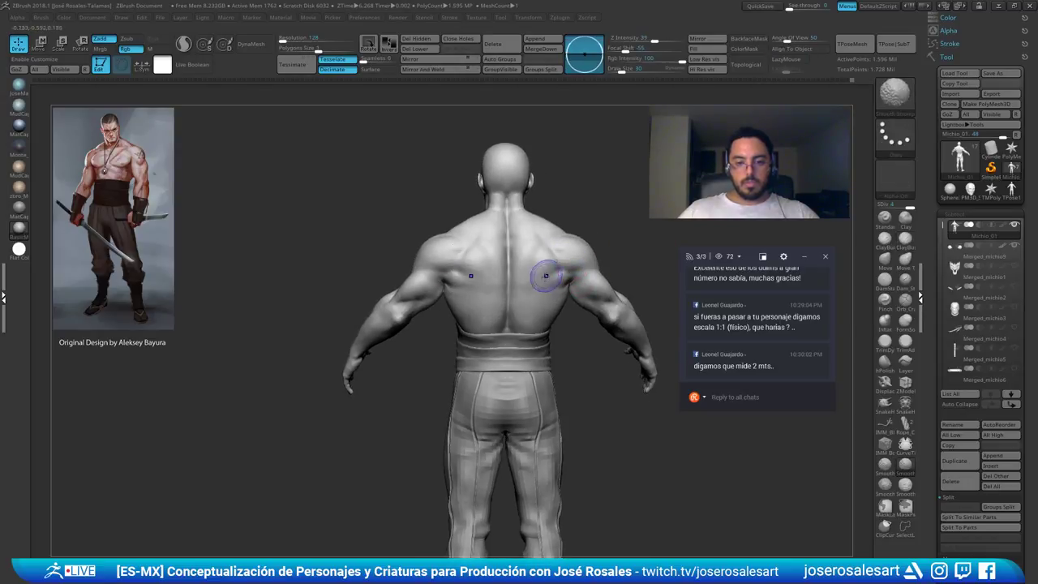
Save the character tool to a new file as Michio_02
ctrl+right_drag(544, 300, 551, 237)
mouse_move(647, 241)
right_down()
mouse_move(521, 251)
mouse_move(559, 249)
right_up()
alt+right_drag(596, 247, 600, 293)
alt+right_drag(654, 238, 596, 236)
alt+right_drag(669, 241, 600, 243)
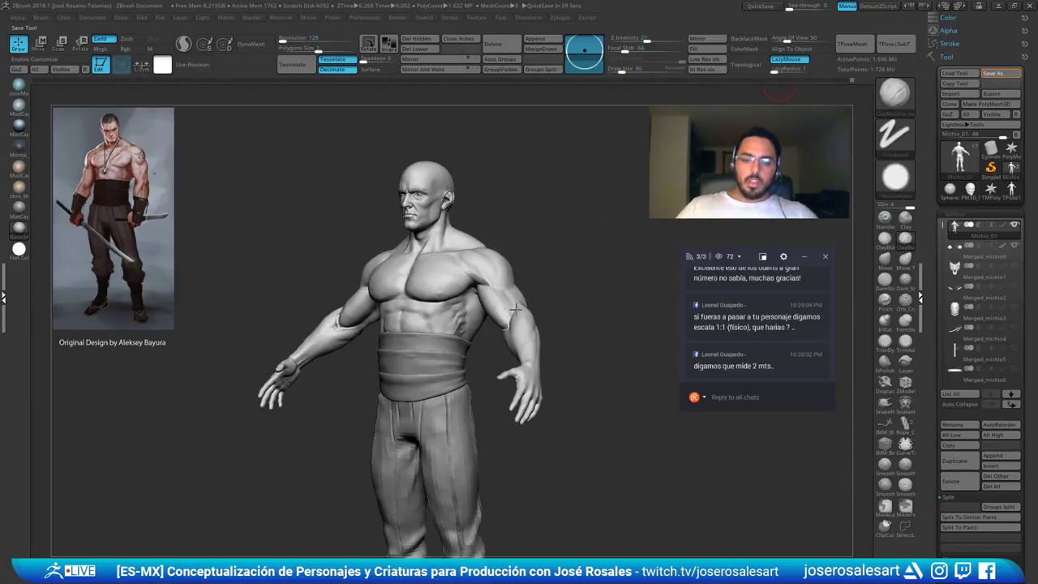
ctrl+right_drag(559, 253, 527, 301)
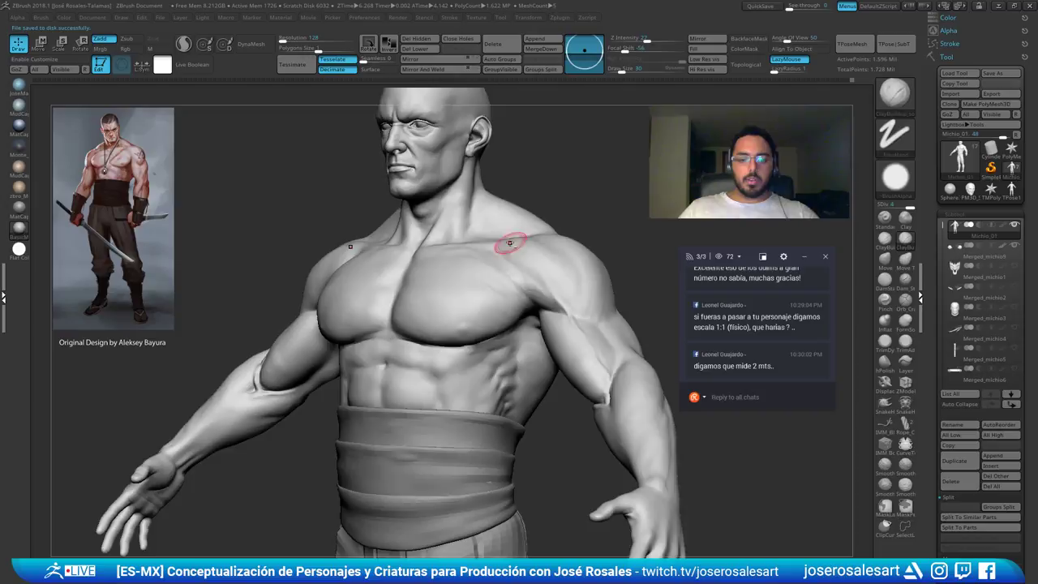
Try to carve a crease at the side of the abdominals with the DamStandard brush at draw size 30
mouse_move(510, 242)
ctrl+right_down()
mouse_move(527, 213)
mouse_move(454, 240)
mouse_move(496, 250)
mouse_move(495, 325)
mouse_move(505, 272)
mouse_move(544, 223)
mouse_move(564, 228)
mouse_move(551, 205)
mouse_move(556, 246)
mouse_move(579, 251)
mouse_move(553, 250)
mouse_move(533, 220)
mouse_move(514, 257)
ctrl+right_up()
alt+right_drag(478, 180, 514, 183)
right_drag(514, 184, 476, 276)
mouse_move(420, 248)
alt+right_down()
mouse_move(407, 281)
mouse_move(386, 287)
alt+right_up()
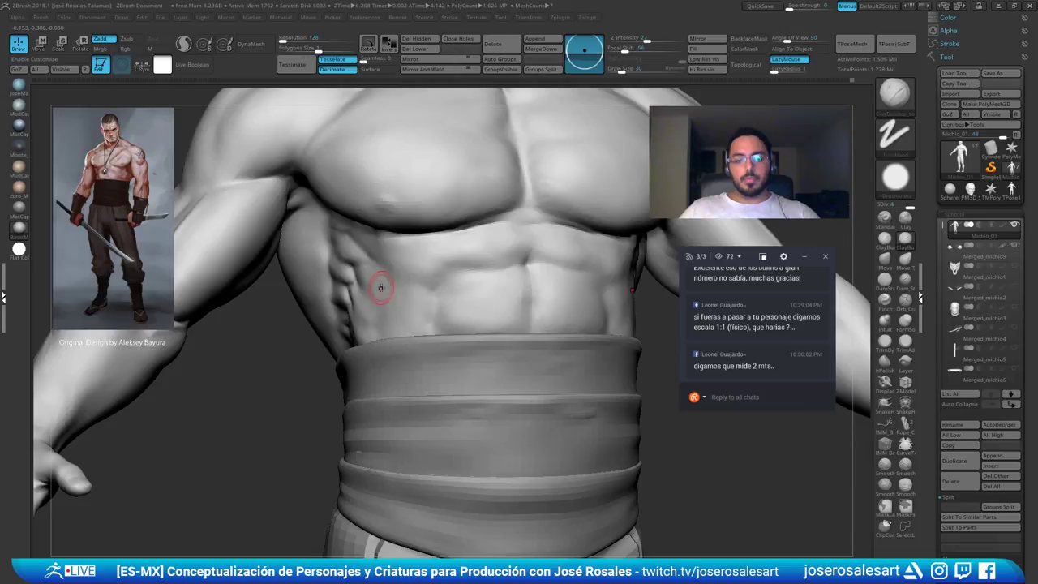
ctrl+right_drag(491, 193, 481, 227)
key(b)
key(d)
key(s)
right_drag(545, 284, 484, 289)
drag(461, 288, 488, 303)
key(ctrl+z)
key(ctrl+z)
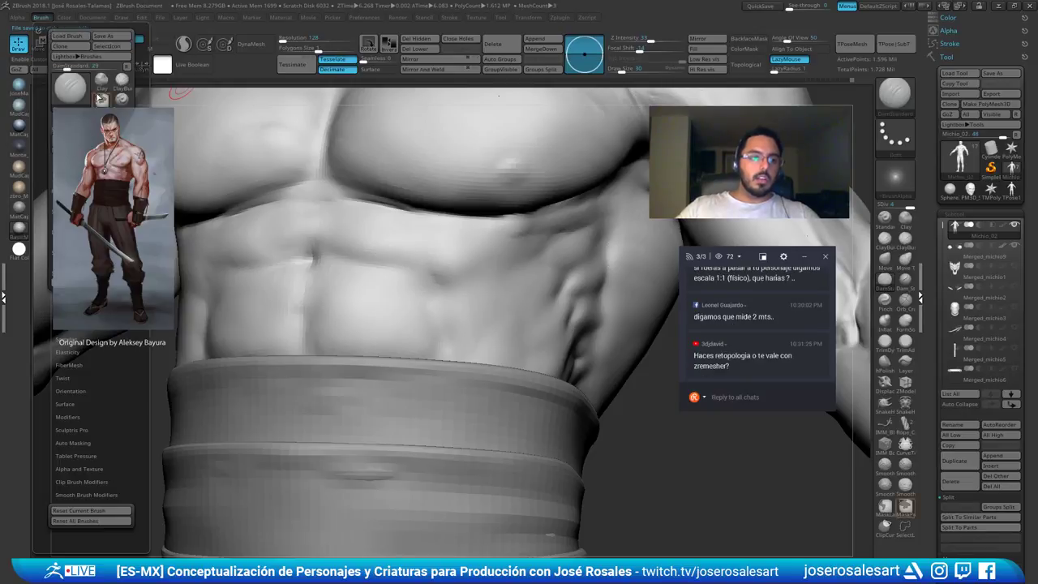
Reset the current brush to its default settings
click(39, 17)
drag(41, 389, 44, 344)
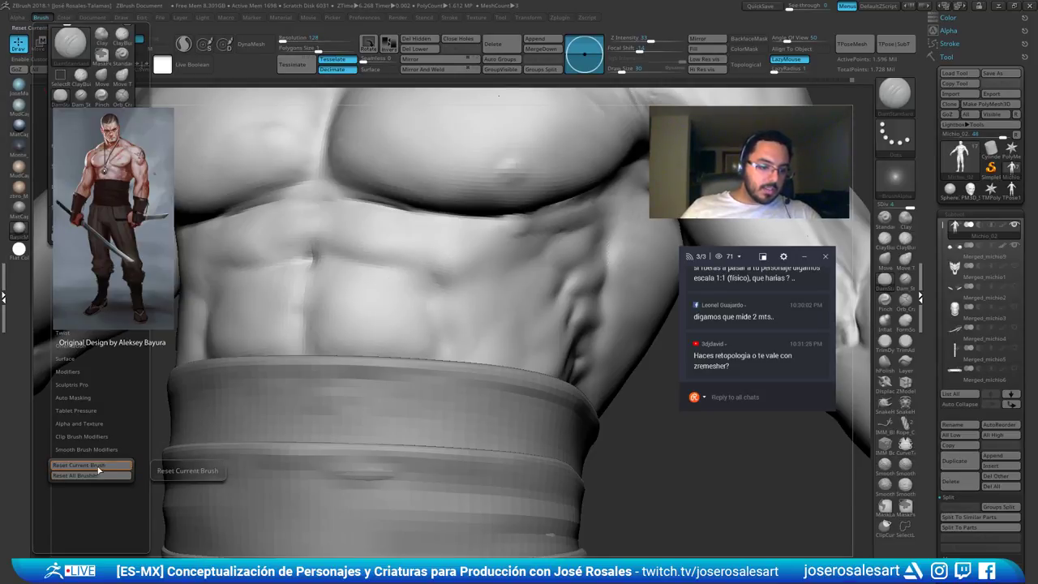
click(104, 474)
Try another DamStandard stroke along the side of the abdominals
drag(470, 288, 488, 278)
key(ctrl+z)
key(b)
key(d)
key(s)
key(ctrl+z)
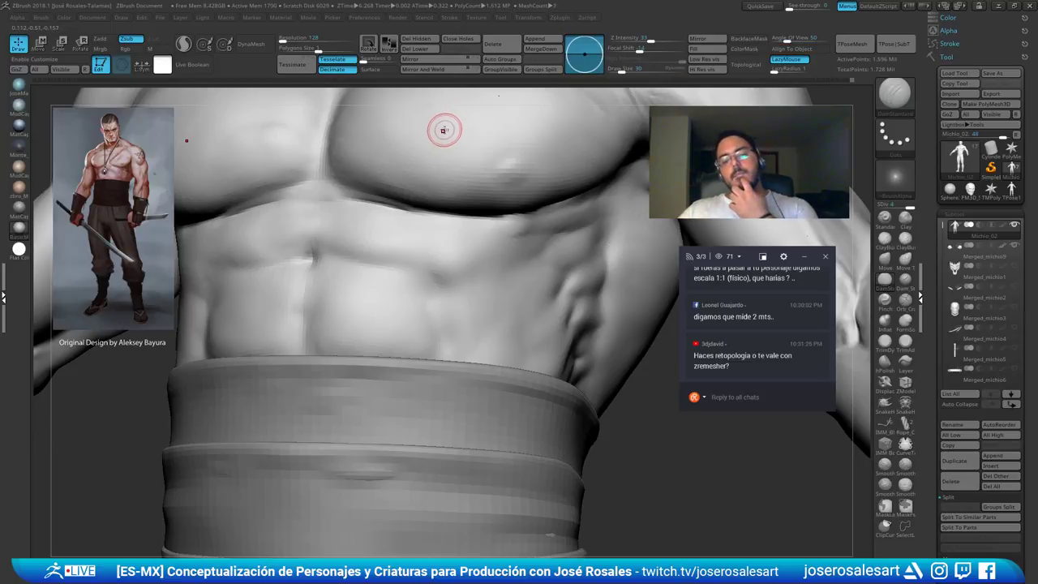
Switch to the Merged_michio1 subtool and bring the upper body into a front view
key(Down)
drag(475, 215, 507, 202)
key(Down)
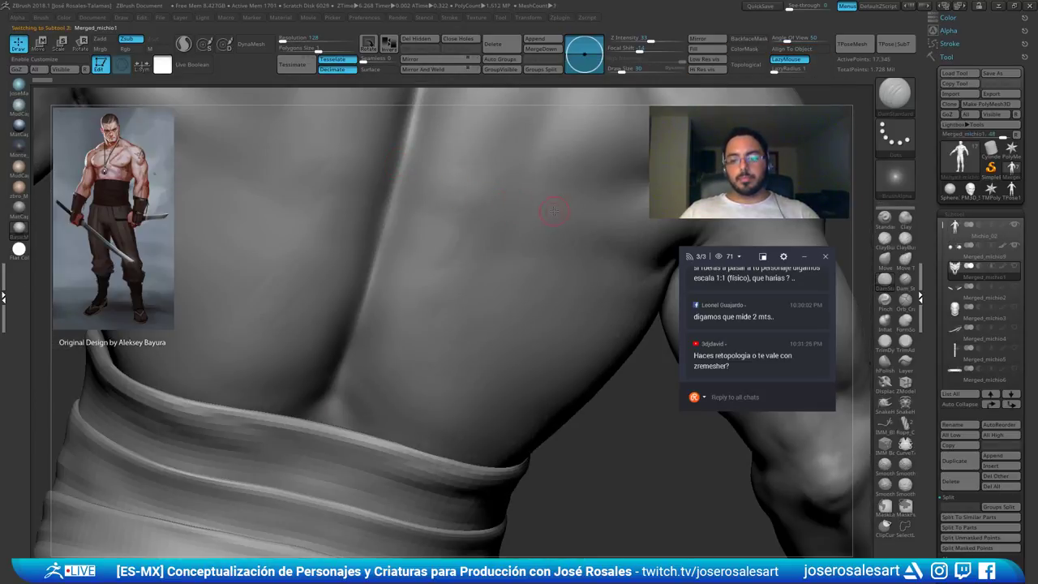
alt+drag(572, 201, 620, 223)
mouse_move(454, 120)
alt+mouse_down()
mouse_move(443, 226)
mouse_move(440, 208)
alt+mouse_up()
alt+drag(461, 154, 509, 246)
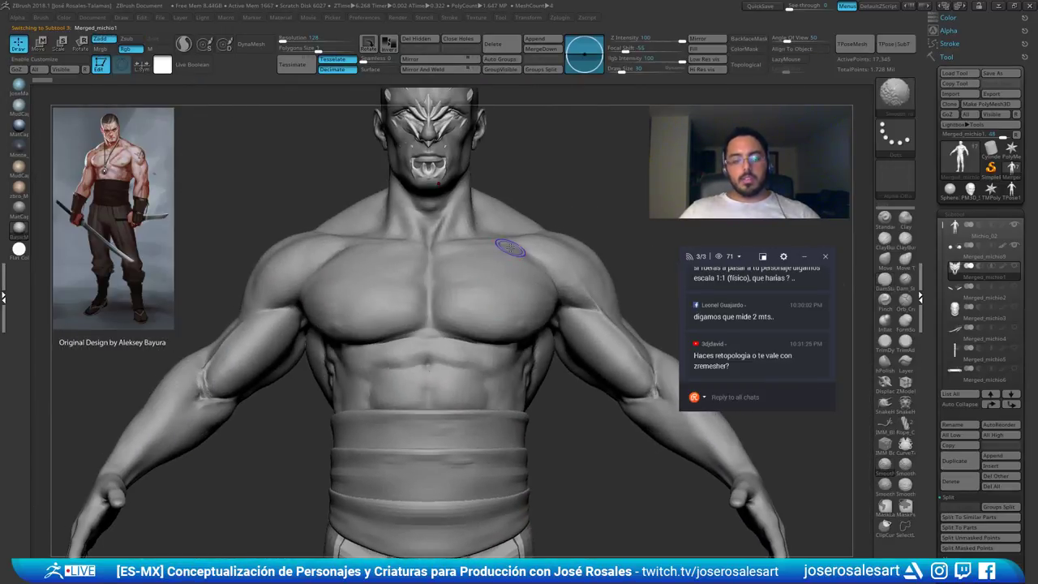
key(shift+s)
key(shift+s)
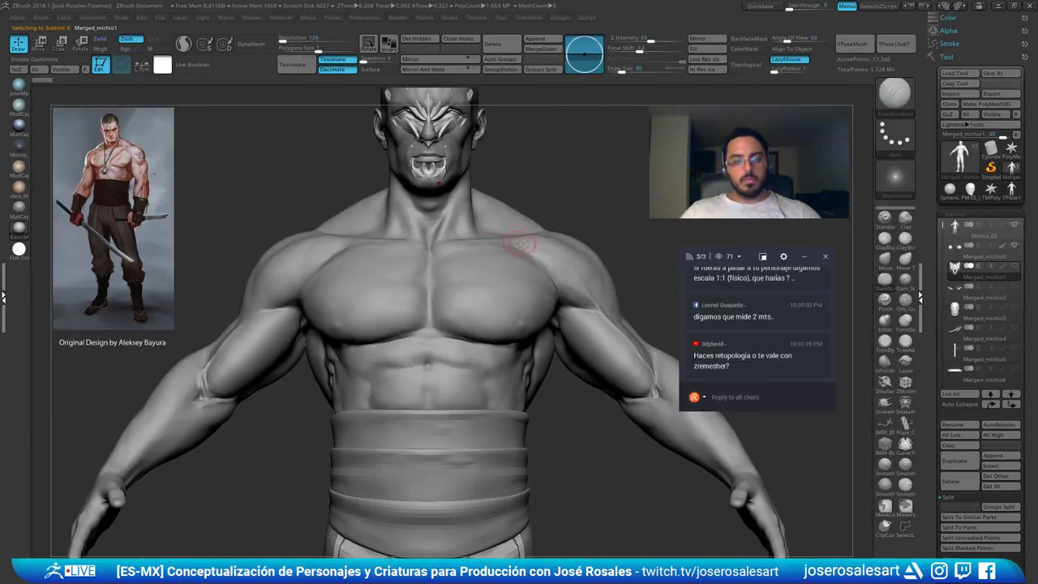
Select the Michio_02 body subtool and inspect its wireframe topology at subdivision level 1
alt+click(530, 260)
key(shift+f)
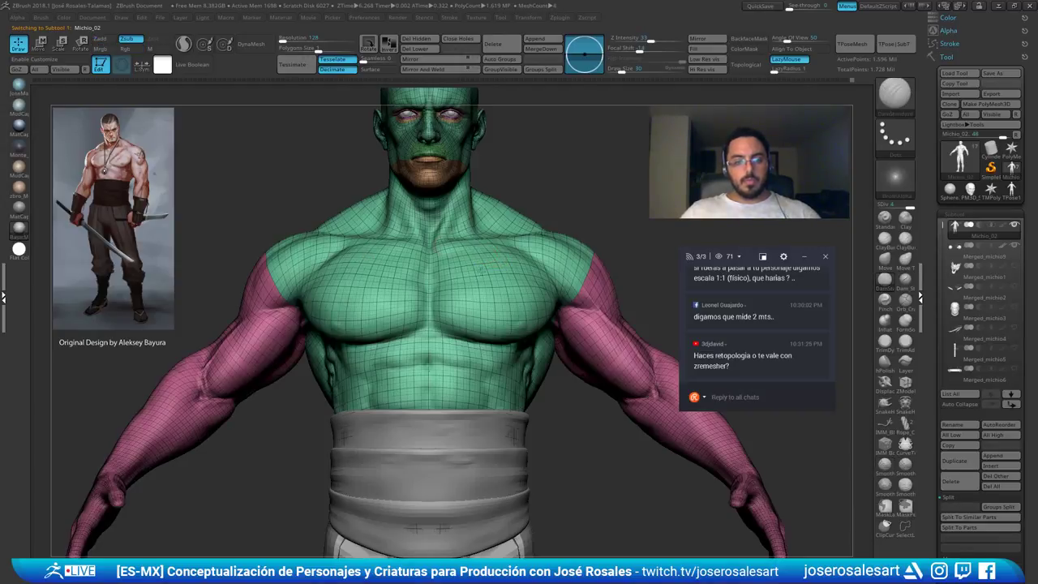
alt+right_drag(496, 257, 519, 215)
key(shift+d)
key(shift+d)
key(shift+d)
ctrl+right_drag(354, 272, 395, 224)
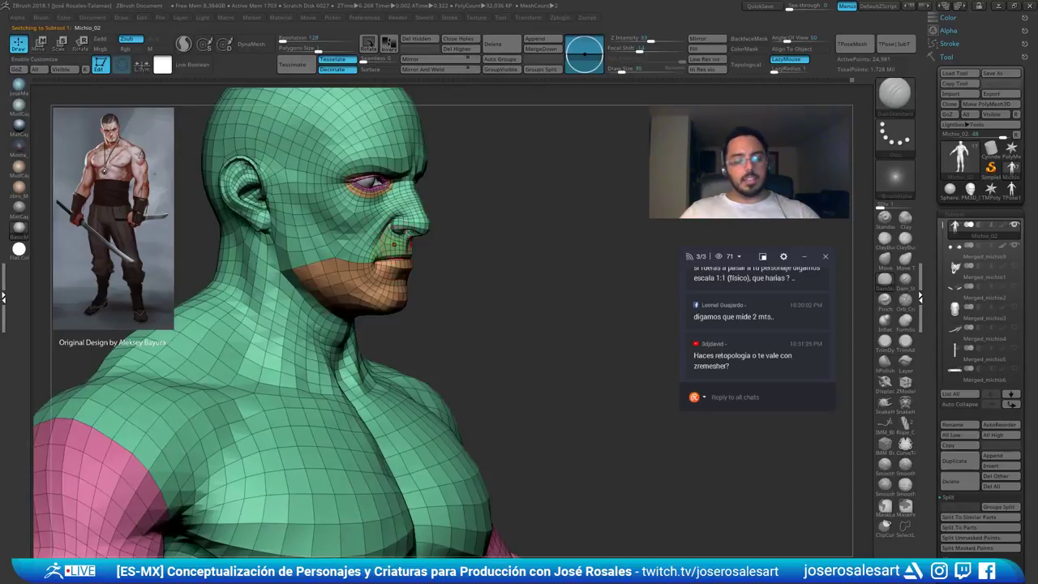
right_drag(408, 301, 405, 284)
key(f)
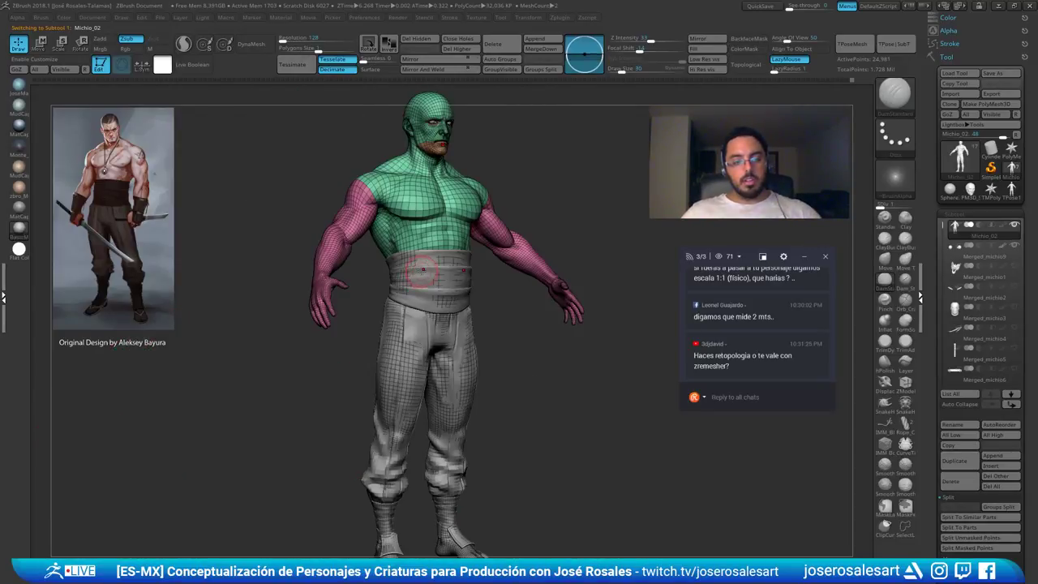
mouse_move(446, 231)
alt+right_down()
mouse_move(441, 307)
mouse_move(468, 268)
alt+right_up()
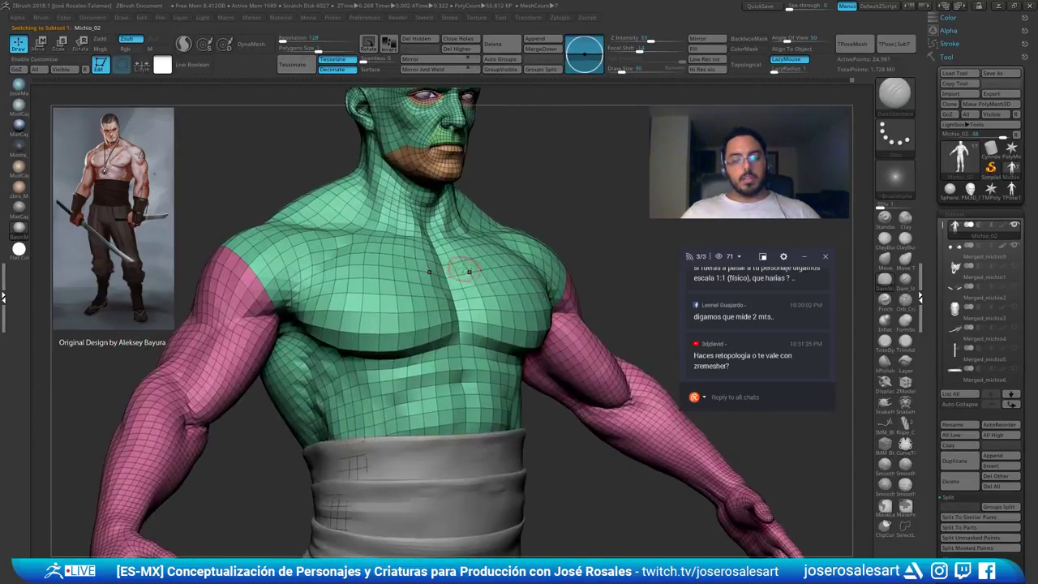
Hide the polyframe and return the body to subdivision level 4
key(shift+f)
key(d)
key(d)
key(d)
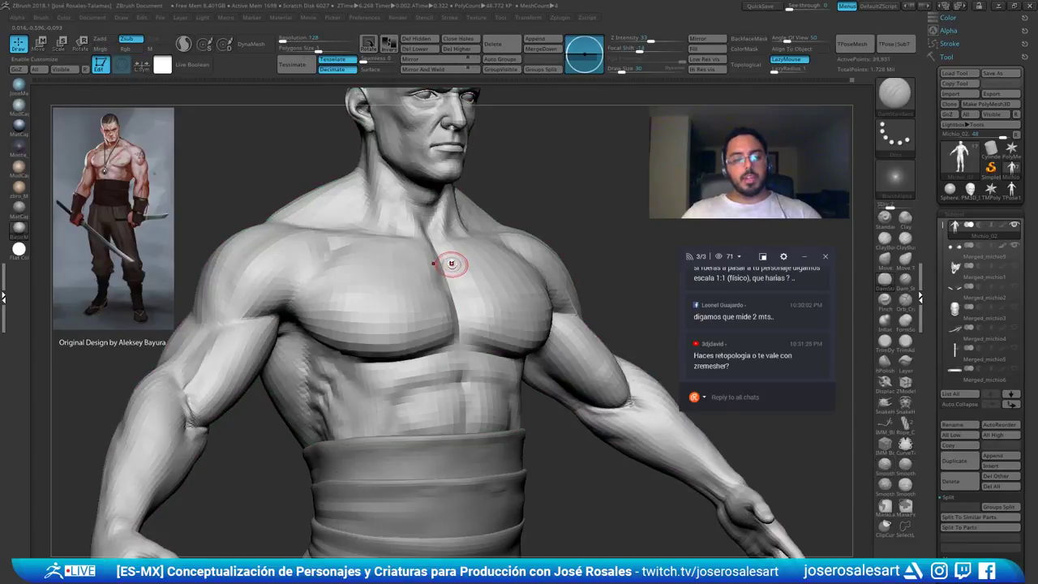
mouse_move(485, 254)
right_down()
mouse_move(522, 257)
mouse_move(485, 254)
right_up()
right_drag(618, 306, 733, 303)
right_drag(207, 294, 548, 238)
right_drag(469, 280, 483, 263)
shift+right_drag(546, 260, 480, 225)
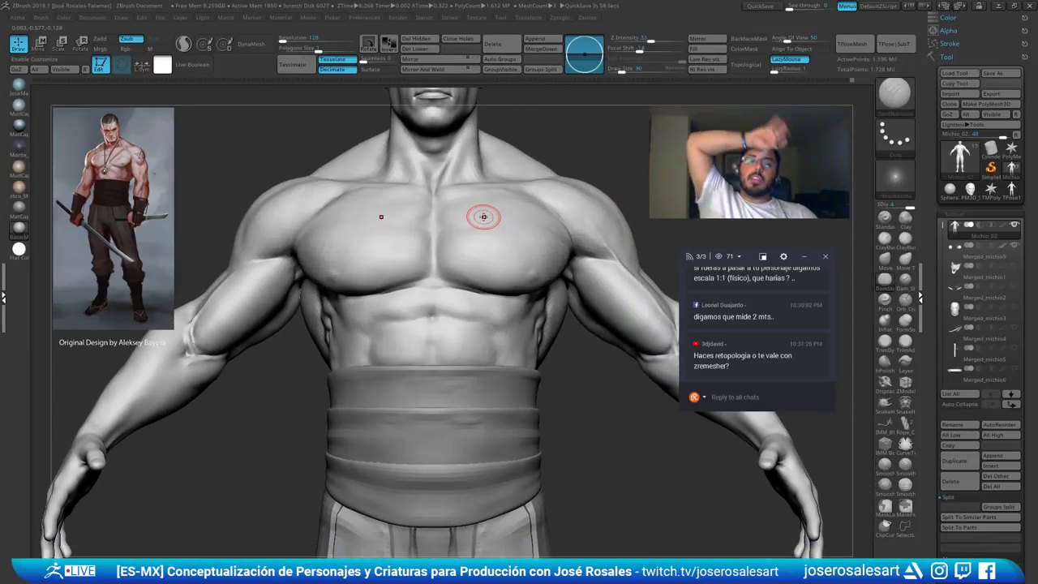
Adjust the outer chest and front shoulder contour with the Move brush at draw size 90
key(b)
key(m)
key(v)
key(bracketright)
key(bracketright)
key(bracketright)
key(bracketright)
key(bracketright)
key(bracketright)
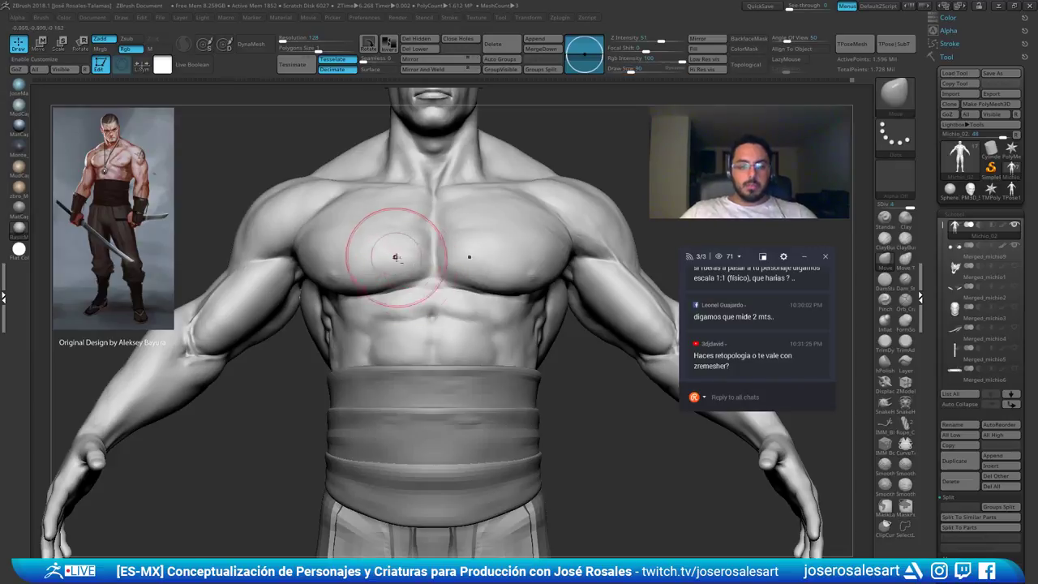
ctrl+right_drag(308, 174, 361, 225)
drag(338, 218, 327, 227)
mouse_move(415, 213)
alt+right_down()
mouse_move(342, 230)
mouse_move(358, 217)
alt+right_up()
alt+right_drag(456, 253, 431, 311)
Reduce the Move brush to draw size 45 and work on the side of the neck above the collarbone
drag(595, 193, 597, 245)
mouse_move(635, 196)
mouse_down()
mouse_move(541, 216)
mouse_move(617, 213)
mouse_move(559, 212)
mouse_up()
key(s)
click(589, 227)
ctrl+right_drag(560, 212, 545, 235)
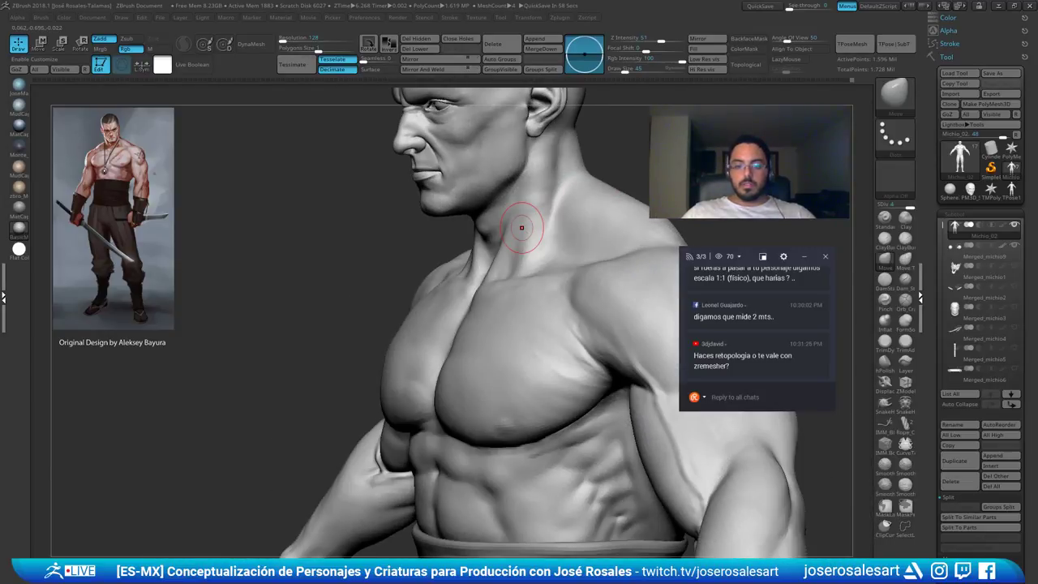
right_drag(521, 228, 531, 298)
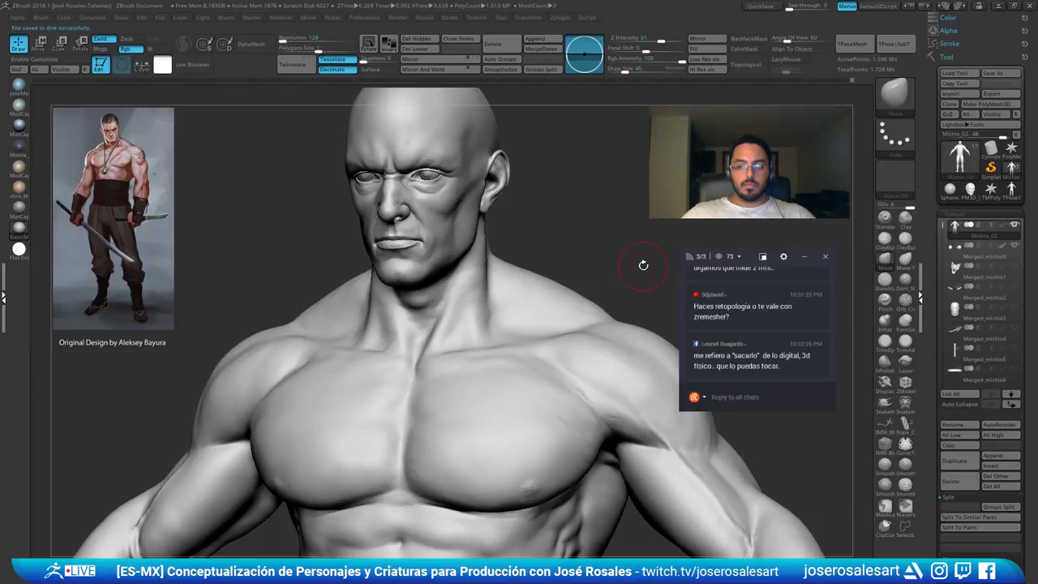
Carve the crease beneath the lower eyelid near the eye's inner corner with the Dam Standard brush at draw size 26
mouse_move(554, 264)
right_down()
mouse_move(578, 244)
mouse_move(580, 343)
right_up()
mouse_move(430, 257)
ctrl+right_down()
mouse_move(426, 283)
mouse_move(365, 213)
ctrl+right_up()
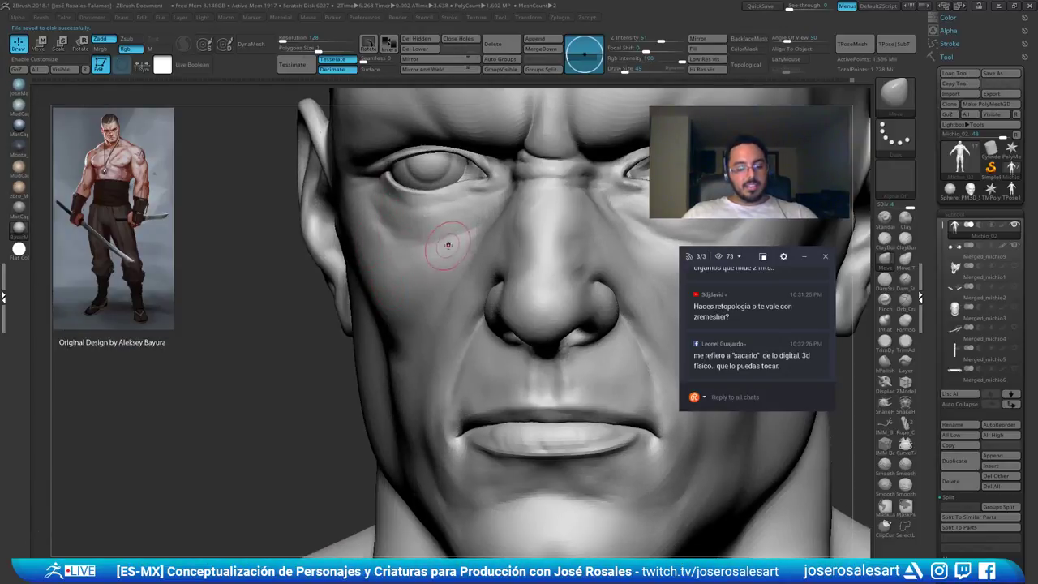
key(b)
key(d)
key(s)
key(s)
alt+right_drag(484, 244, 445, 314)
key(s)
drag(440, 292, 434, 292)
ctrl+right_drag(435, 291, 434, 250)
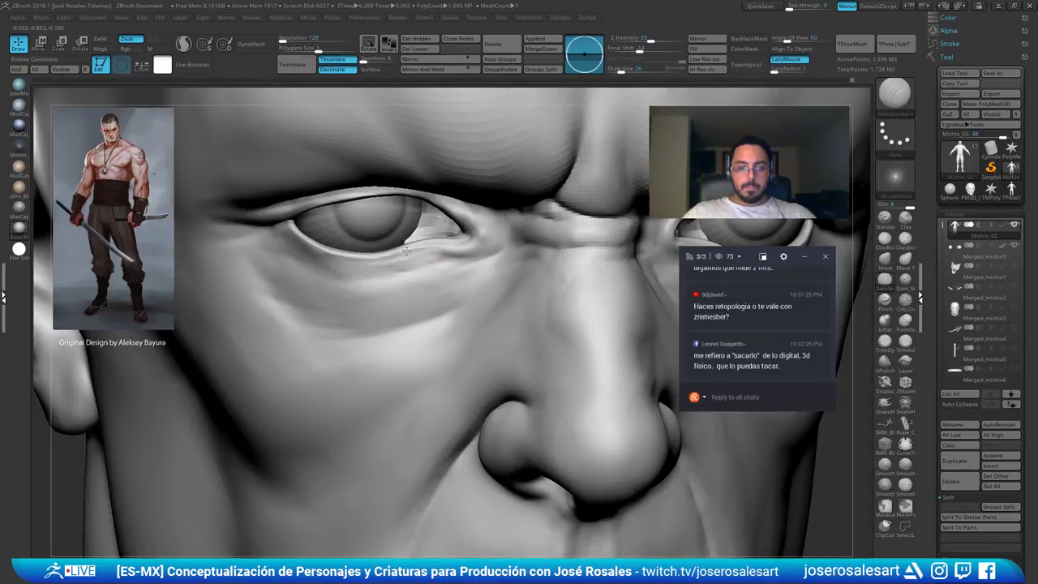
Build up the rim of the lower eyelid with the Standard brush at draw size 21
right_drag(364, 256, 430, 247)
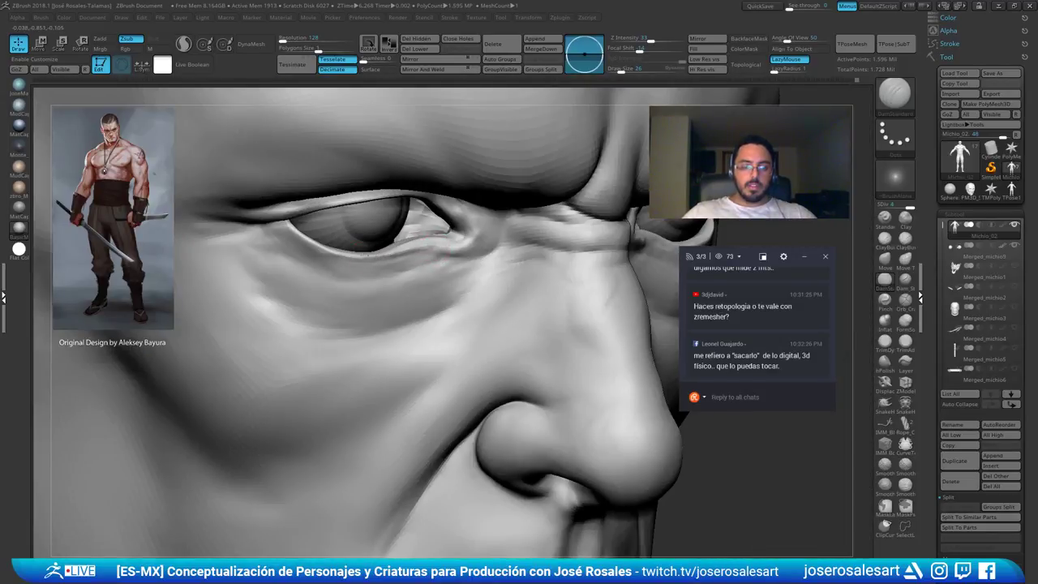
key(b)
key(s)
key(t)
key(s)
drag(354, 251, 340, 254)
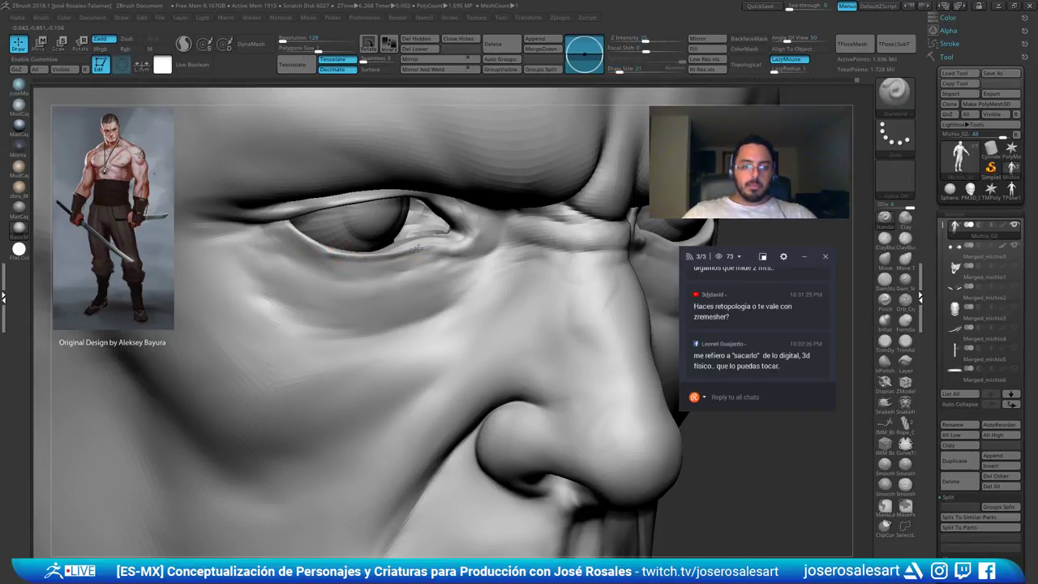
right_drag(392, 262, 336, 264)
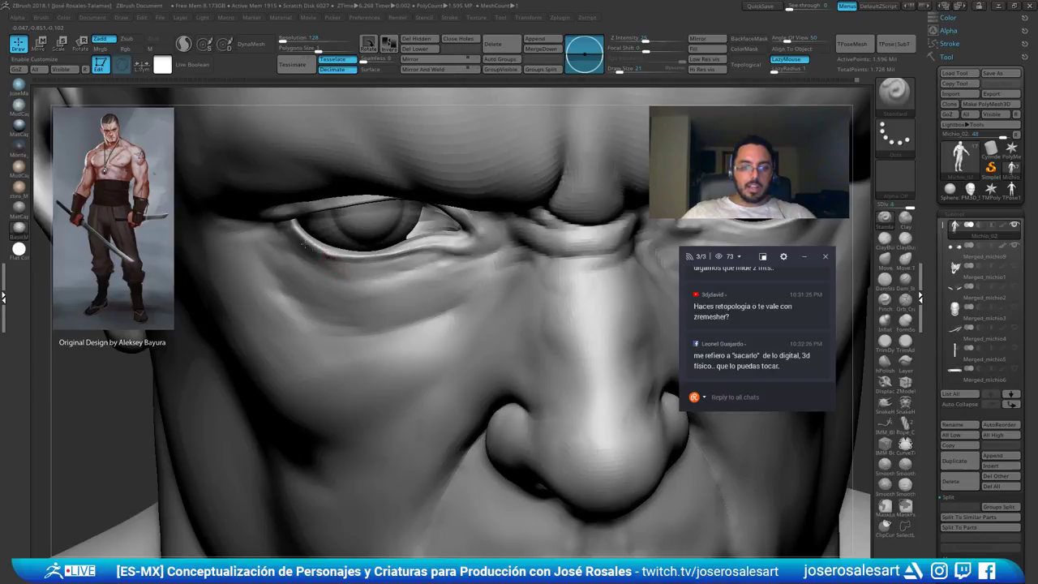
Smooth the lower eyelid and the bag beneath the eye into the surrounding skin
key(shift)
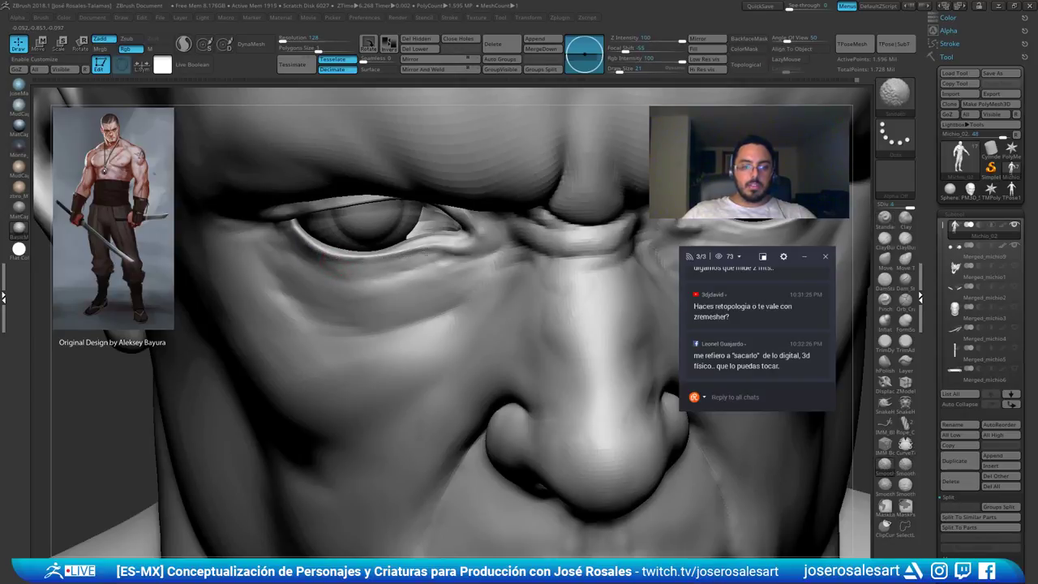
mouse_move(399, 255)
right_down()
mouse_move(468, 255)
mouse_move(418, 263)
mouse_move(466, 265)
right_up()
ctrl+right_drag(466, 265, 445, 269)
mouse_move(434, 277)
shift+mouse_down()
mouse_move(415, 283)
mouse_move(422, 278)
shift+mouse_up()
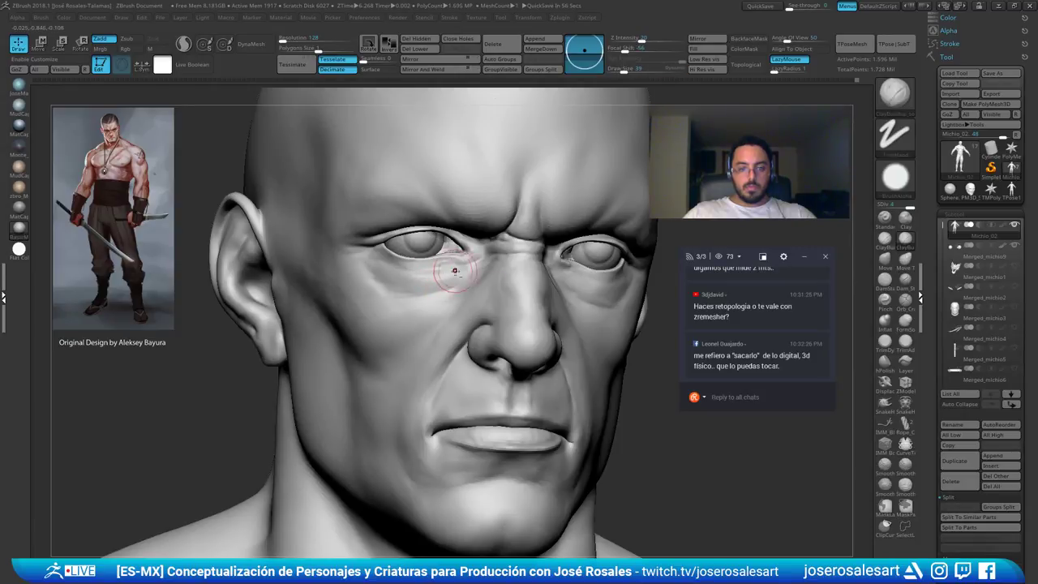
right_drag(408, 286, 385, 287)
shift+drag(456, 274, 419, 278)
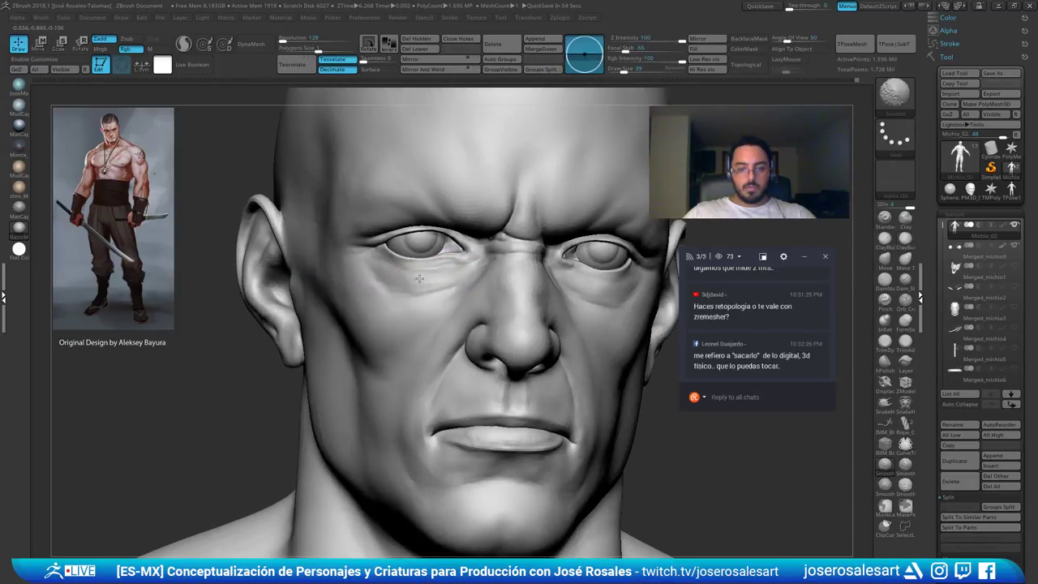
right_drag(387, 286, 349, 283)
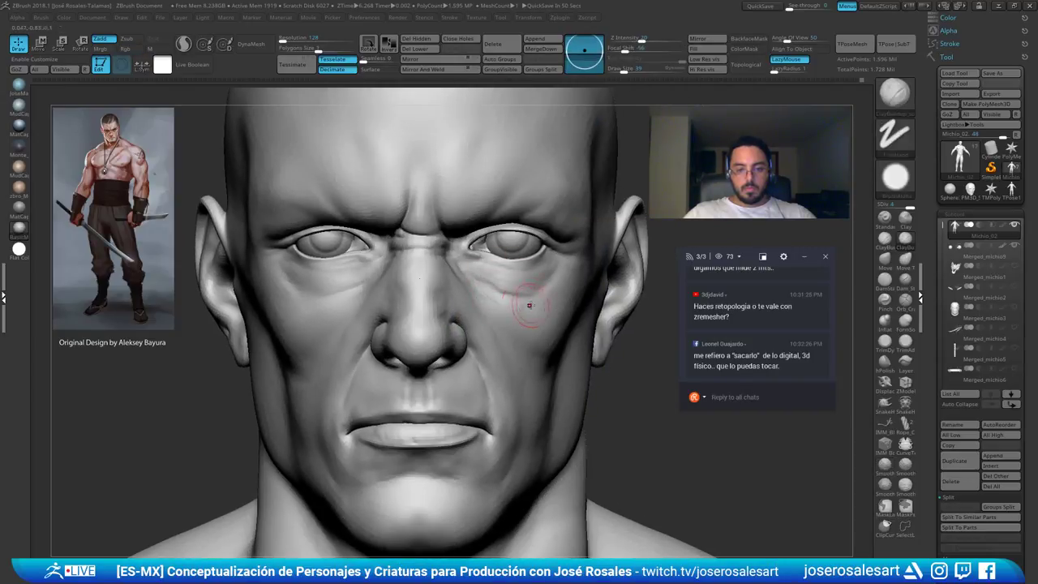
Add volume under the eye with the ClayBuildup brush at draw size 39 and smooth it toward the nose
drag(483, 284, 527, 294)
right_drag(527, 293, 480, 290)
shift+drag(480, 290, 508, 287)
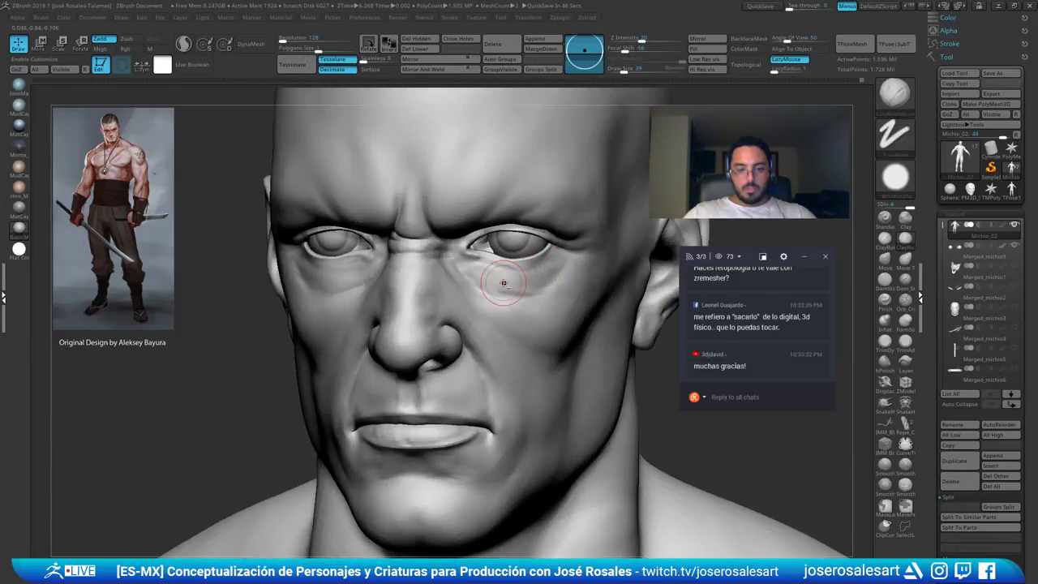
mouse_move(526, 276)
ctrl+right_down()
mouse_move(486, 235)
mouse_move(519, 235)
mouse_move(519, 284)
ctrl+right_up()
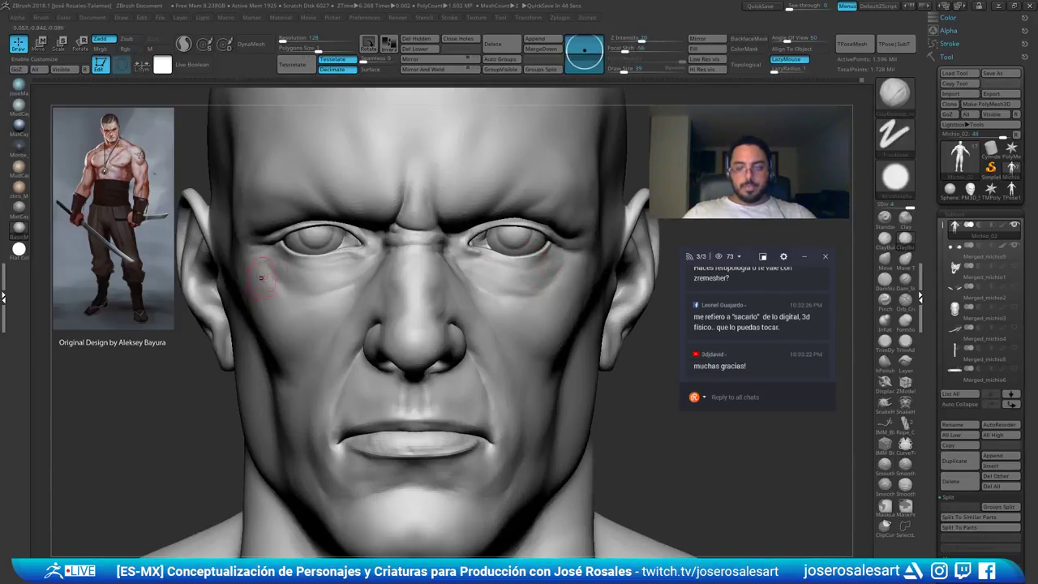
right_drag(317, 276, 367, 294)
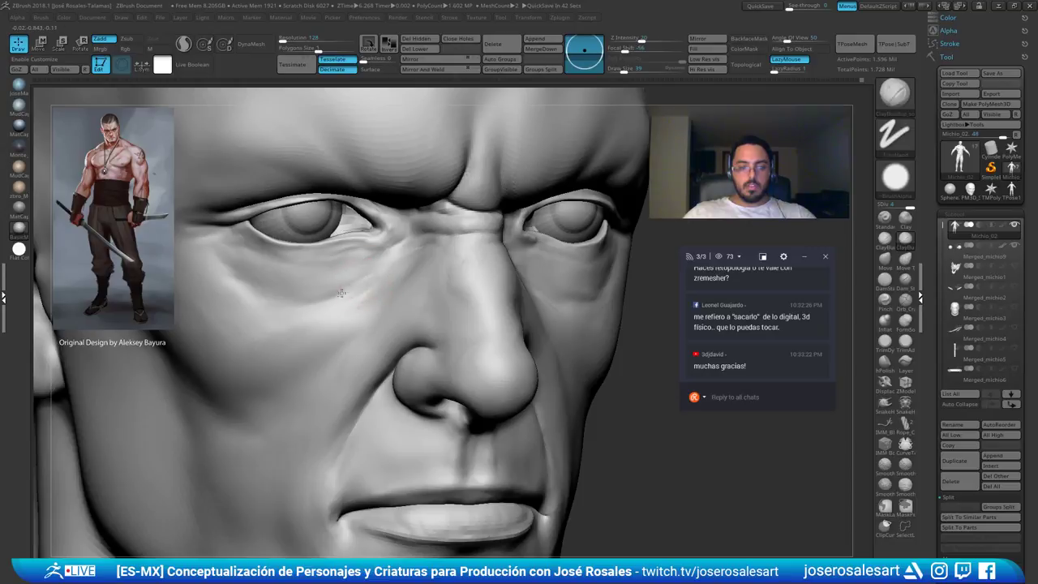
shift+drag(374, 266, 359, 299)
mouse_move(359, 299)
ctrl+right_down()
mouse_move(357, 272)
mouse_move(397, 302)
mouse_move(419, 270)
ctrl+right_up()
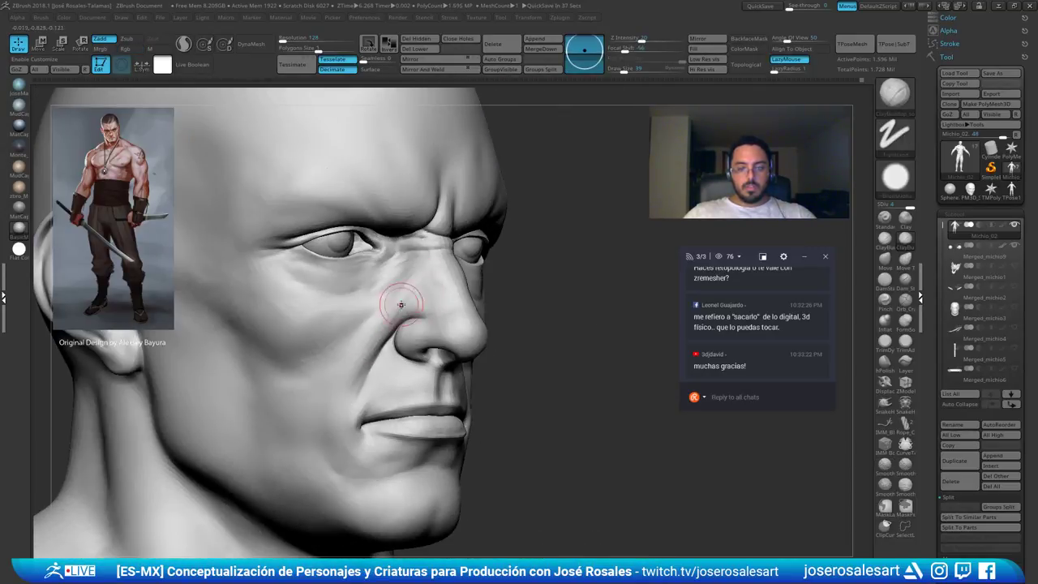
Isolate the eyelid rims by hiding the rest of the body mesh and soloing the subtool
mouse_move(434, 317)
right_down()
mouse_move(398, 313)
mouse_move(471, 300)
mouse_move(495, 312)
mouse_move(425, 304)
mouse_move(597, 235)
mouse_move(688, 232)
mouse_move(598, 280)
mouse_move(557, 213)
mouse_move(616, 249)
right_up()
mouse_move(535, 279)
ctrl+right_down()
mouse_move(565, 297)
mouse_move(525, 311)
mouse_move(534, 327)
ctrl+right_up()
key(b)
key(m)
key(v)
ctrl+shift+click(533, 327)
key(alt+s)
ctrl+shift+drag(581, 317, 582, 301)
right_drag(494, 311, 562, 319)
ctrl+shift+drag(573, 306, 576, 292)
right_drag(523, 299, 497, 279)
Define the inside of the isolated lower eyelid with the Dam Standard brush at draw size 33 and smooth the surface
key(b)
key(d)
key(s)
key(s)
drag(456, 308, 447, 310)
right_drag(440, 334, 437, 308)
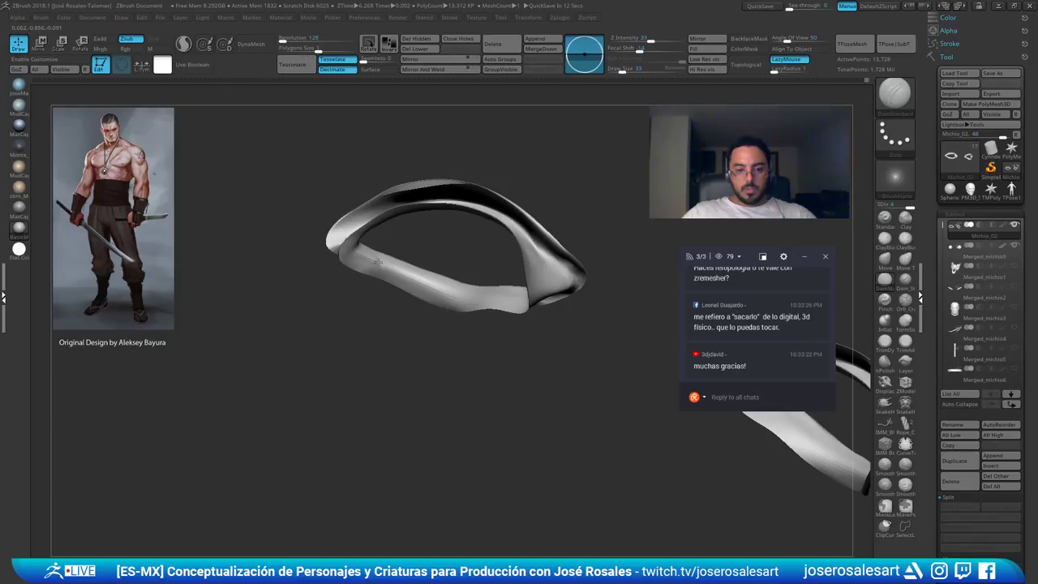
right_drag(450, 268, 519, 264)
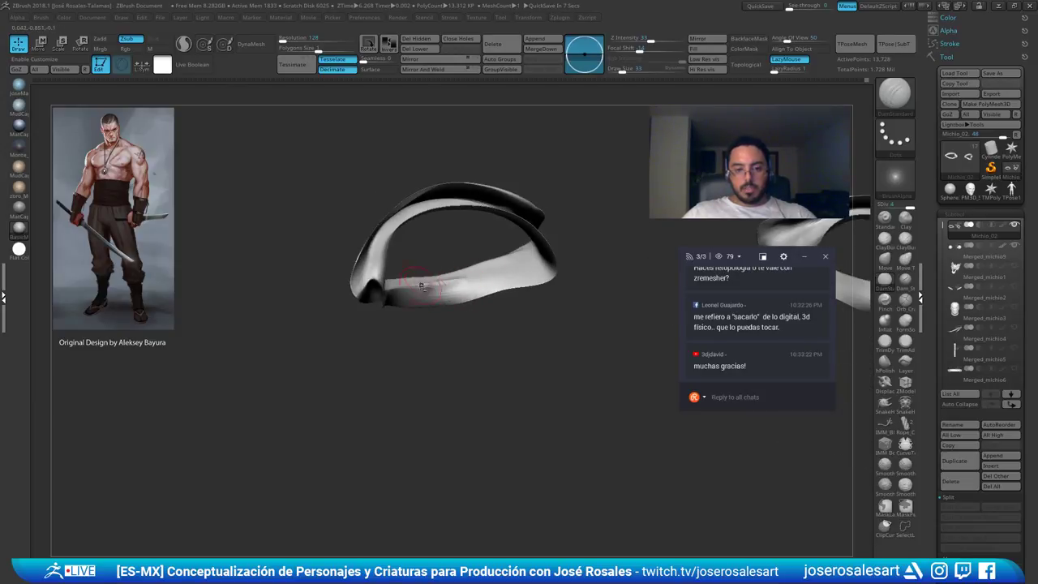
drag(440, 284, 526, 258)
right_drag(525, 258, 491, 267)
shift+drag(519, 257, 462, 278)
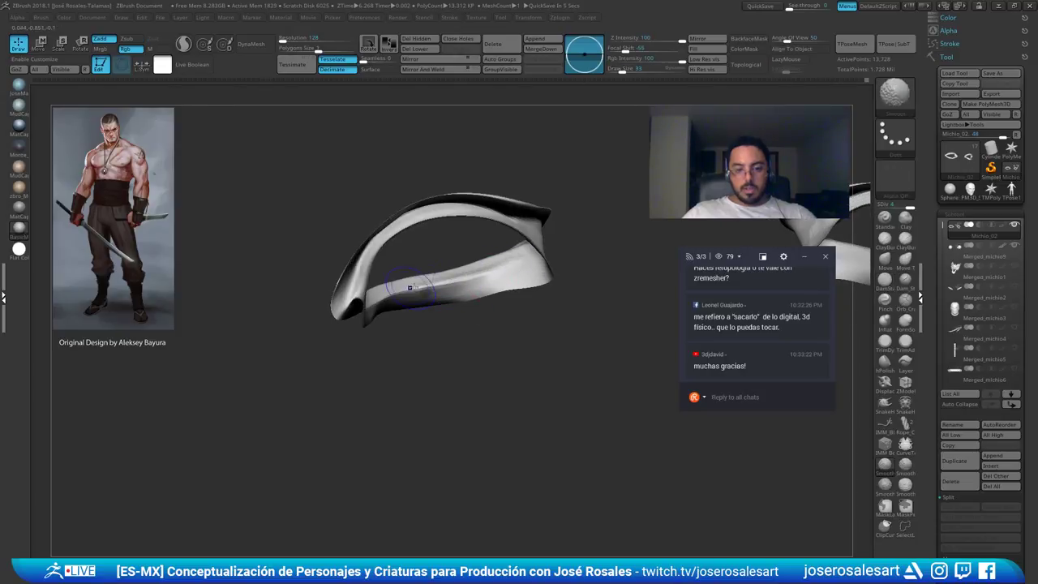
Adjust the upper edge of the isolated lower eyelid with the Move brush at draw size 86
key(b)
key(d)
key(s)
mouse_move(474, 277)
right_down()
mouse_move(534, 336)
mouse_move(517, 336)
mouse_move(512, 356)
mouse_move(464, 365)
right_up()
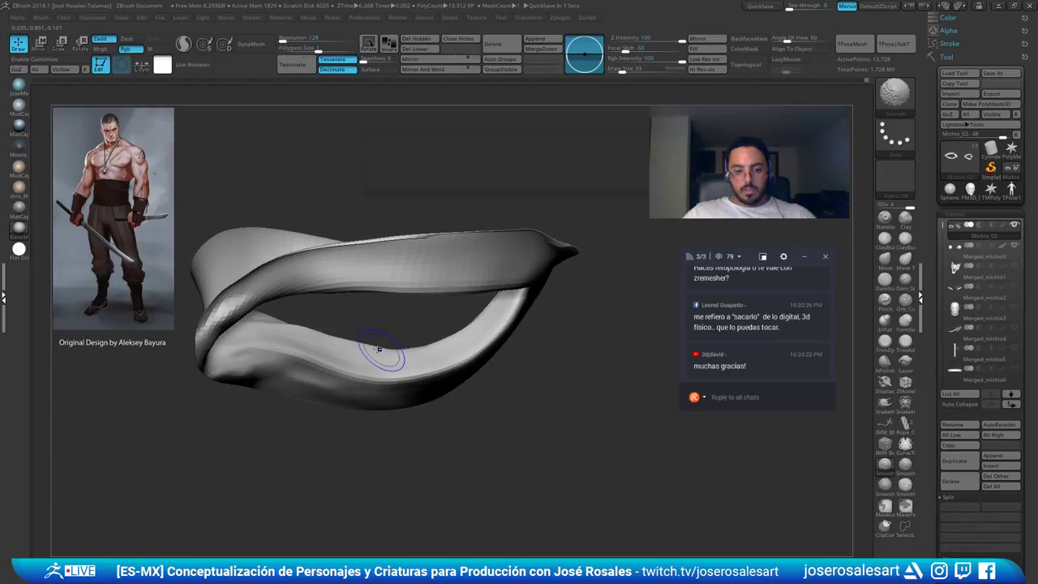
mouse_move(527, 293)
right_down()
mouse_move(549, 354)
mouse_move(451, 287)
mouse_move(331, 300)
mouse_move(458, 362)
mouse_move(569, 358)
mouse_move(486, 363)
mouse_move(457, 375)
right_up()
key(b)
key(m)
key(v)
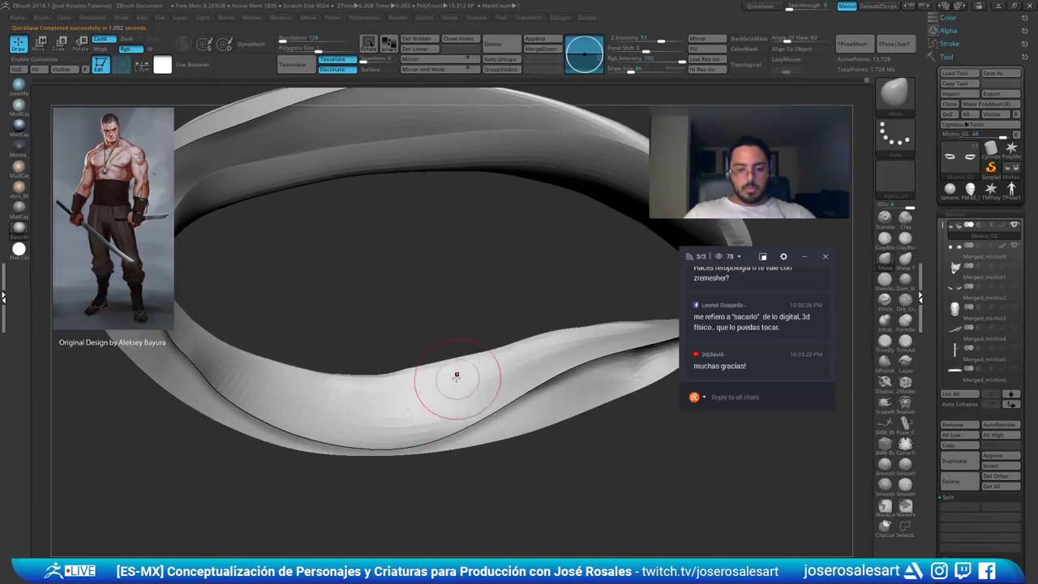
drag(373, 382, 372, 375)
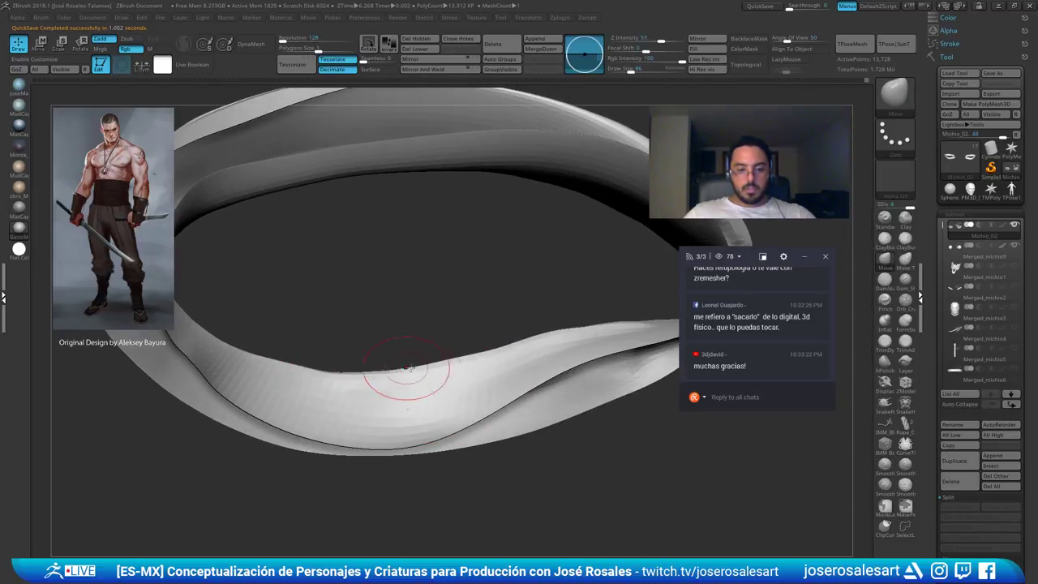
Turn off solo, unhide the whole body mesh, and smooth the lower eyelid in place
mouse_move(606, 323)
ctrl+right_down()
mouse_move(589, 312)
mouse_move(466, 327)
mouse_move(511, 354)
mouse_move(502, 389)
ctrl+right_up()
key(alt+s)
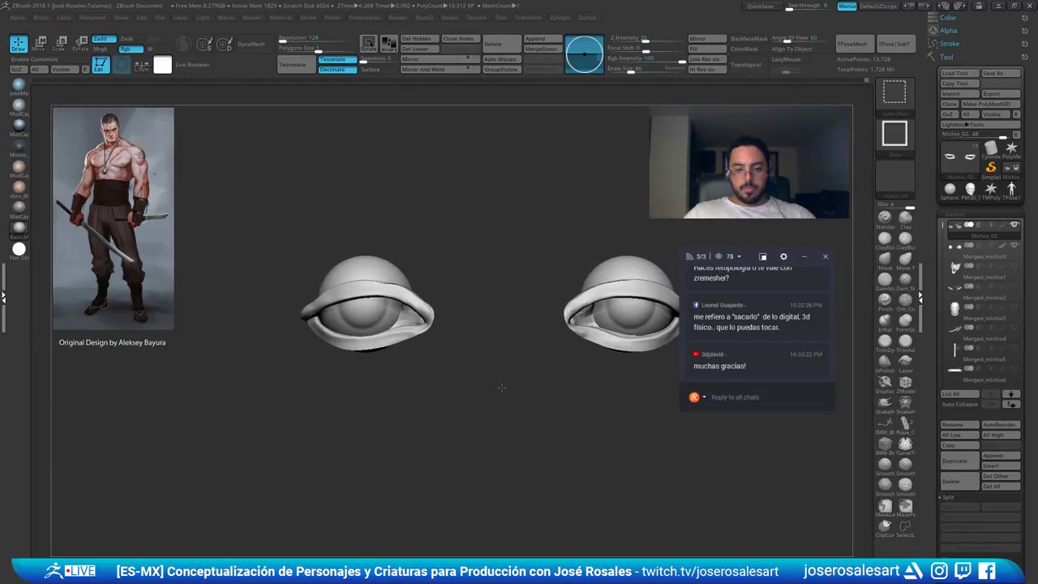
ctrl+shift+click(503, 389)
mouse_move(483, 290)
alt+right_down()
mouse_move(553, 294)
mouse_move(548, 311)
mouse_move(511, 333)
mouse_move(478, 275)
mouse_move(488, 309)
mouse_move(478, 315)
mouse_move(505, 345)
mouse_move(494, 286)
mouse_move(489, 304)
alt+right_up()
shift+drag(527, 297, 500, 295)
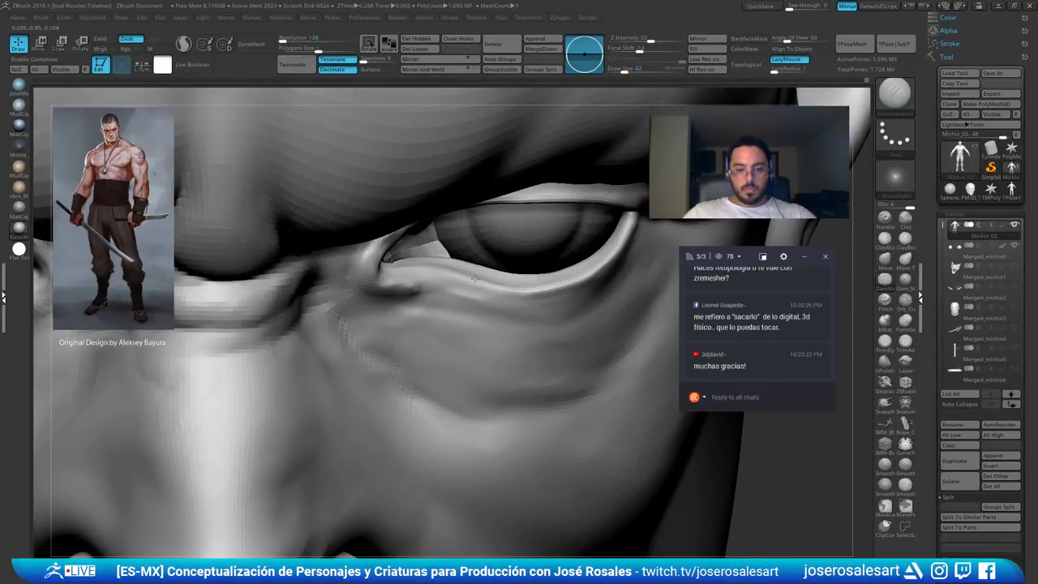
Sharpen the lower eyelid's rim with the Pinch brush at draw size 36 and smooth it lightly
key(b)
key(p)
key(i)
key(s)
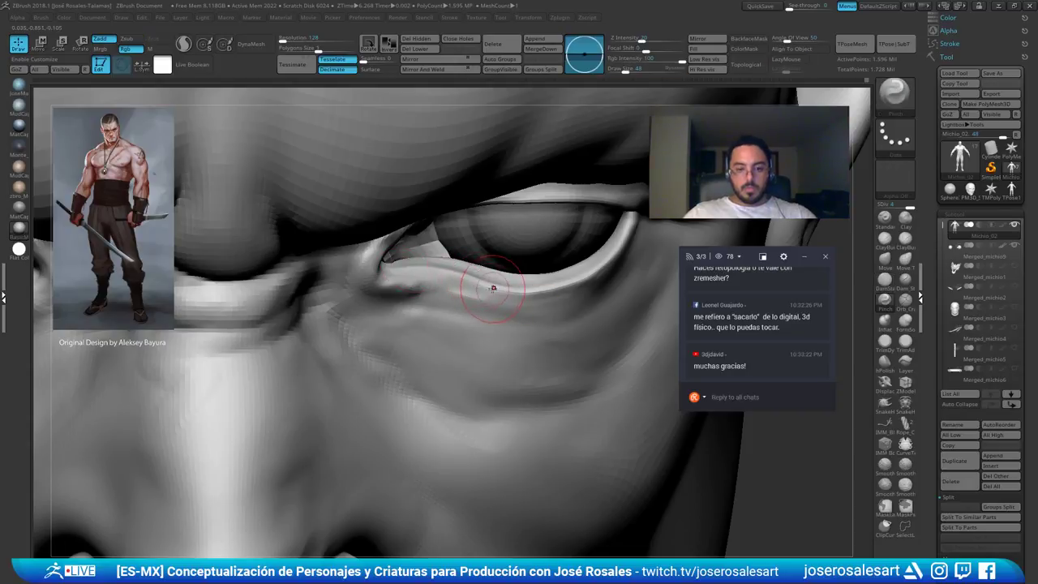
key(s)
drag(493, 288, 478, 281)
key(s)
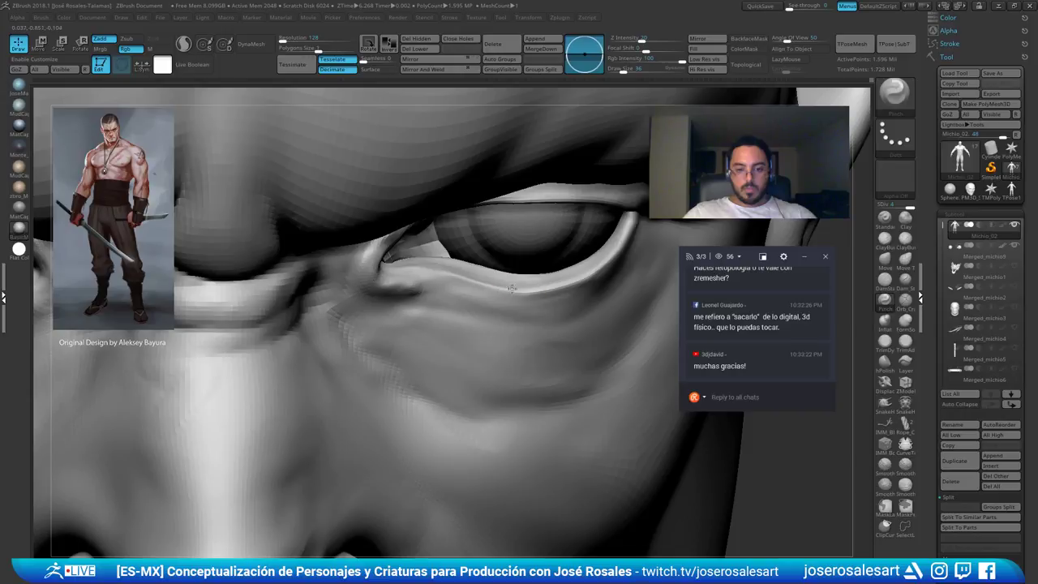
shift+drag(540, 288, 497, 290)
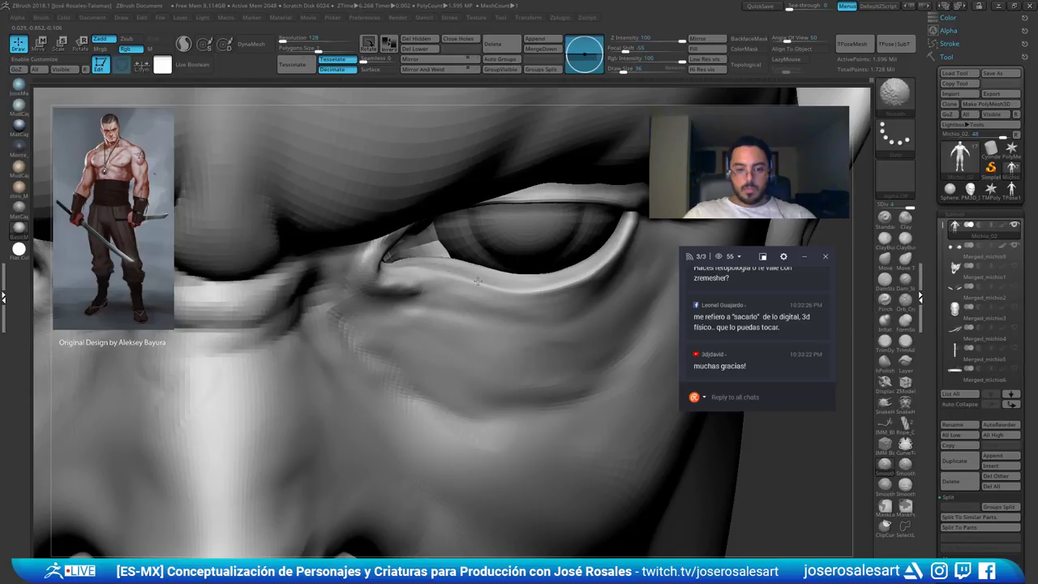
Smooth the lower eyelid's rim toward the outer corner of the eye
right_drag(538, 260, 496, 247)
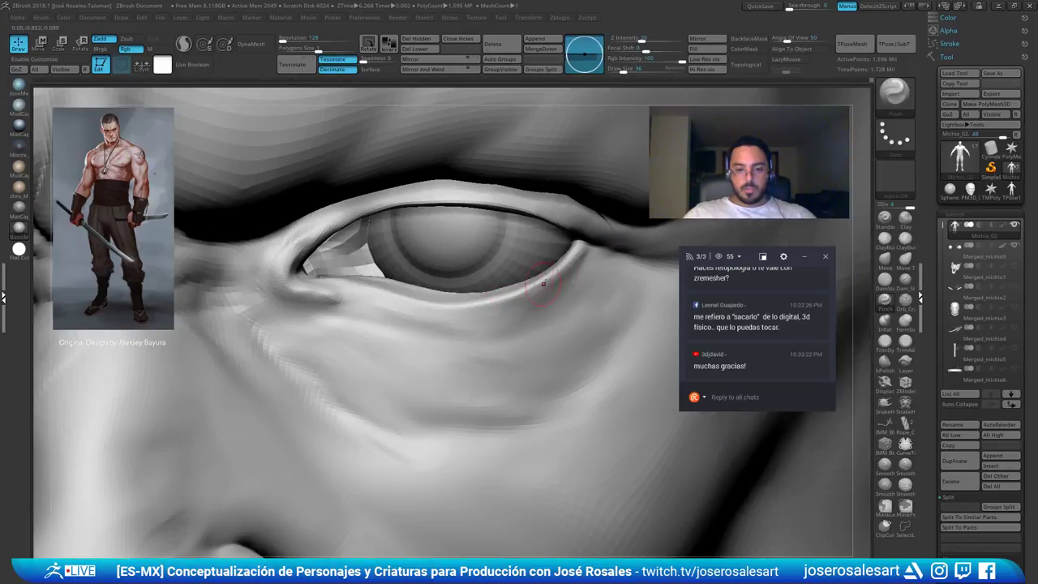
shift+drag(514, 299, 541, 287)
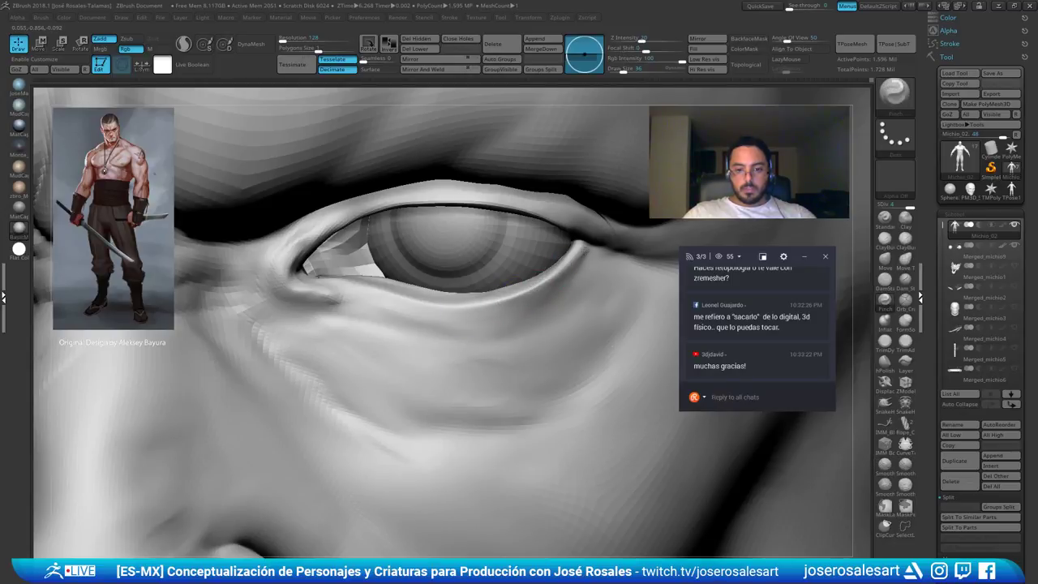
key(shift)
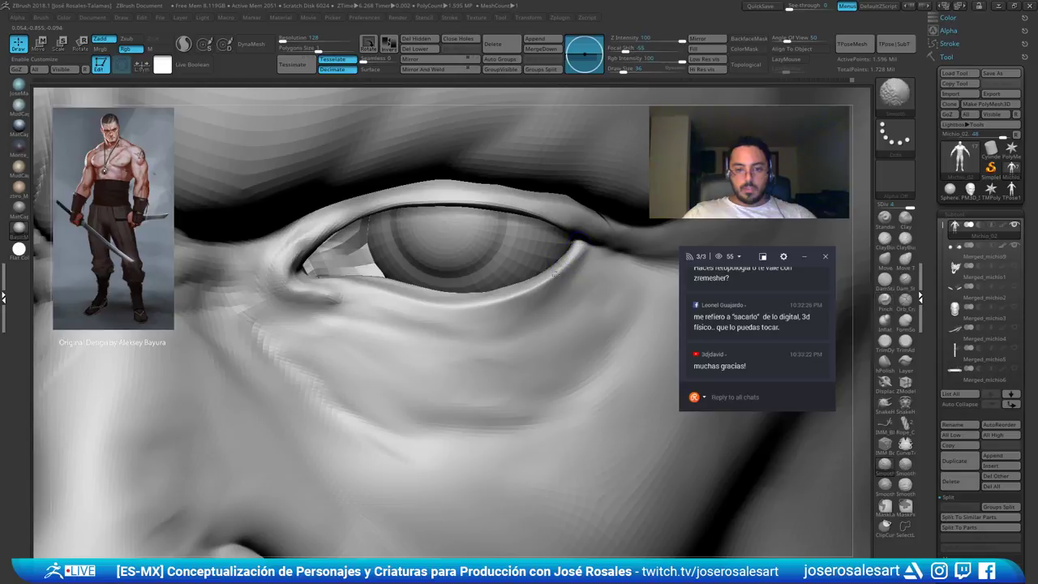
Isolate the eyelid rims again for closer work
mouse_move(567, 256)
ctrl+right_down()
mouse_move(557, 245)
mouse_move(600, 248)
mouse_move(531, 235)
ctrl+right_up()
mouse_move(590, 295)
alt+right_down()
mouse_move(522, 341)
mouse_move(527, 327)
alt+right_up()
mouse_move(340, 317)
alt+right_down()
mouse_move(405, 338)
mouse_move(527, 329)
mouse_move(519, 295)
mouse_move(505, 290)
mouse_move(602, 299)
mouse_move(485, 326)
mouse_move(531, 312)
alt+right_up()
ctrl+shift+click(554, 302)
key(shift+s)
Carve along the inner face of the lower eyelid with the Dam Standard brush at draw size 58
key(b)
key(d)
key(s)
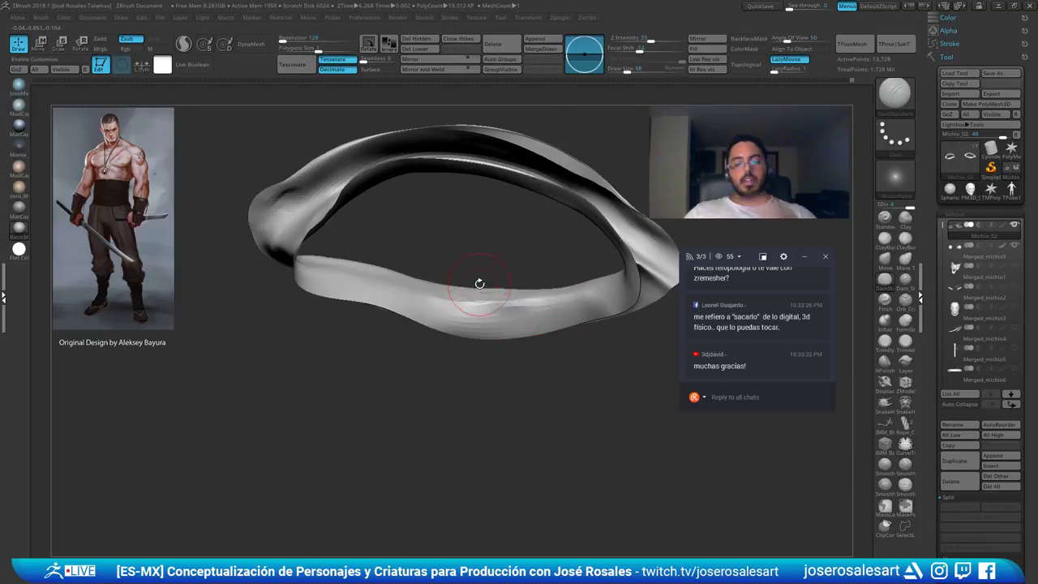
right_drag(540, 248, 436, 311)
alt+right_drag(517, 269, 380, 324)
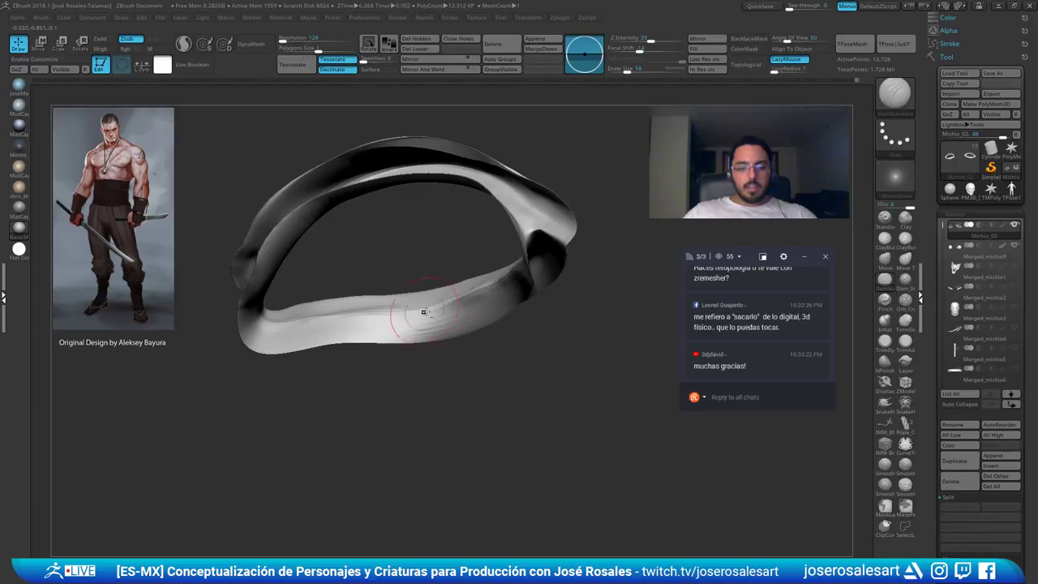
alt+right_drag(484, 297, 349, 333)
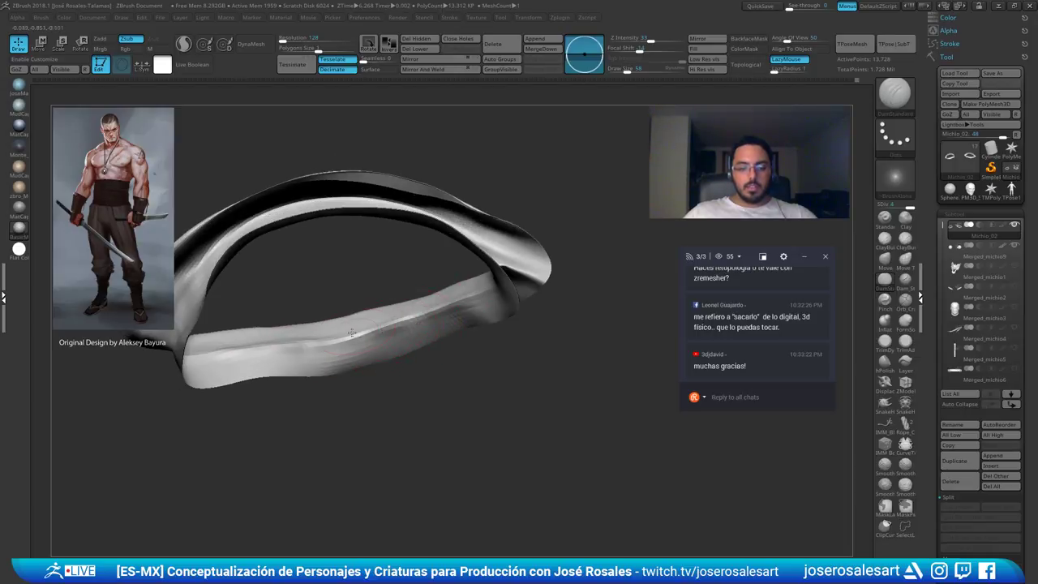
Switch to the Pinch brush at draw size 58 and refine the ridge along the lower eyelid
key(b)
key(p)
key(i)
shift+drag(415, 325, 213, 355)
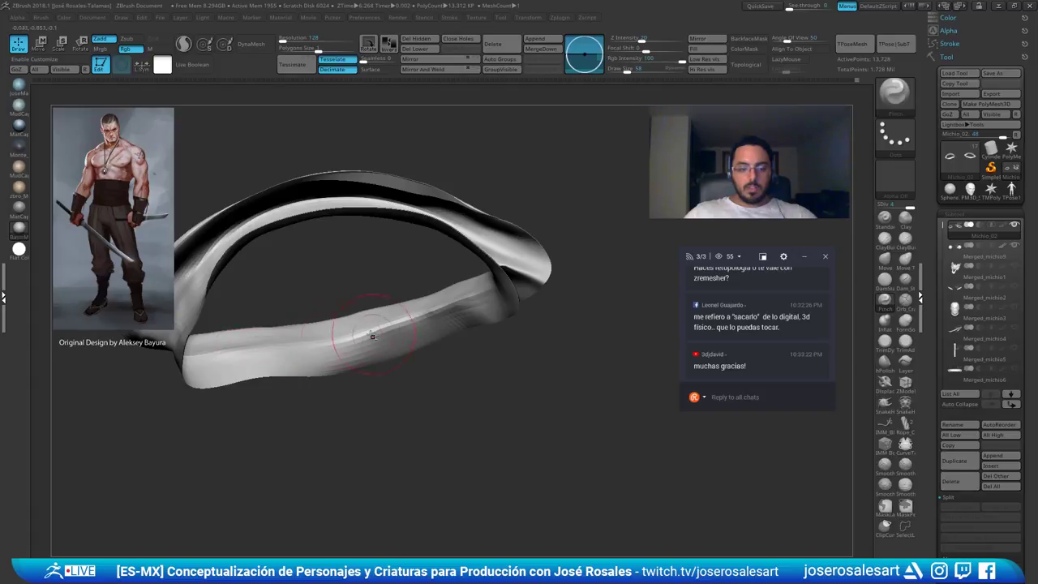
Rework the lower eyelid's ridge with the Dam Standard brush and smooth it toward the corner at draw size 42
key(b)
key(d)
key(s)
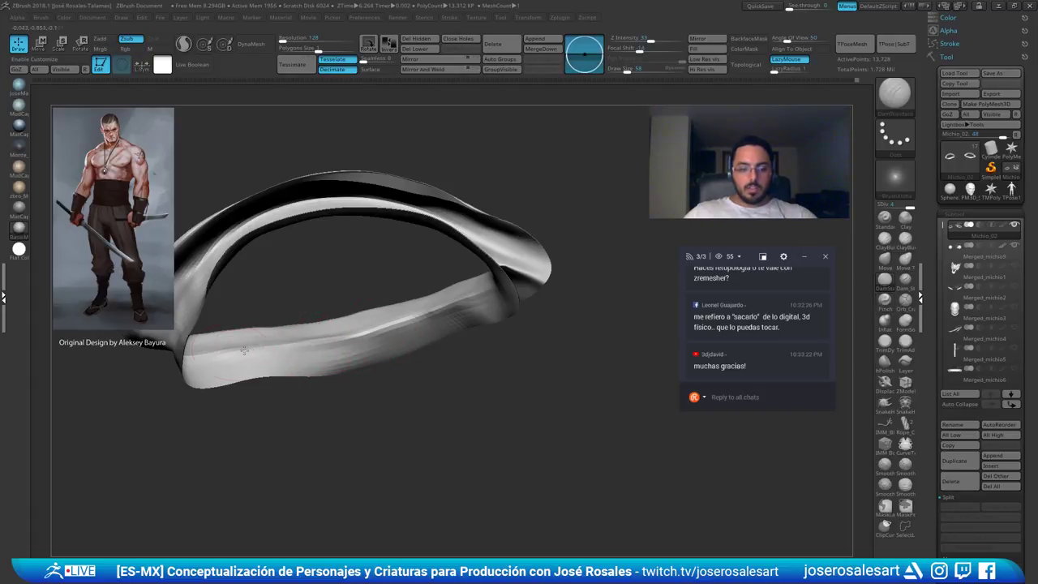
drag(379, 325, 420, 319)
mouse_move(421, 318)
right_down()
mouse_move(410, 266)
mouse_move(448, 315)
mouse_move(489, 290)
mouse_move(525, 292)
mouse_move(489, 322)
right_up()
shift+drag(491, 321, 437, 320)
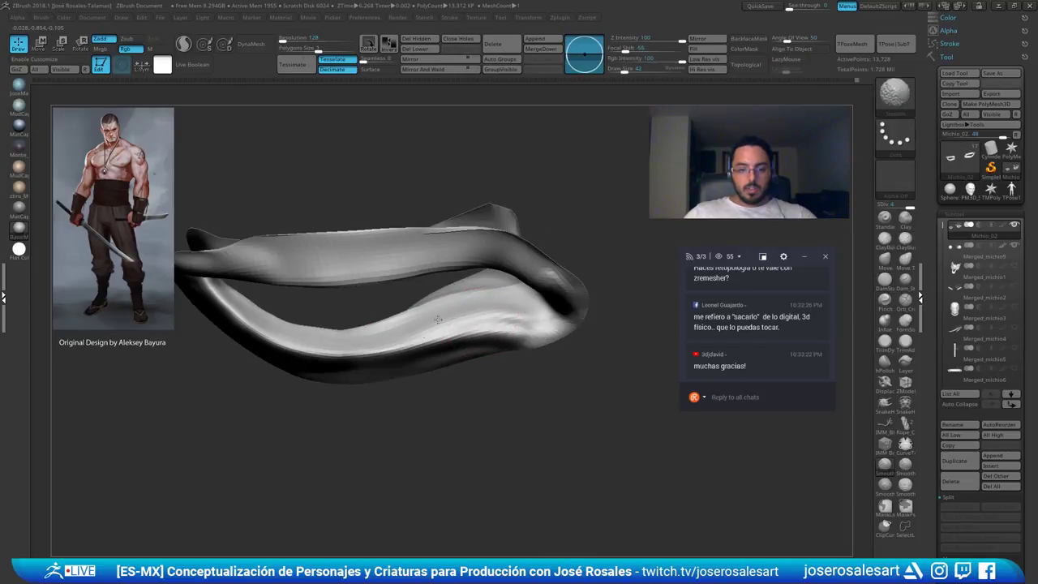
shift+drag(516, 314, 421, 328)
mouse_move(422, 327)
right_down()
mouse_move(414, 261)
mouse_move(438, 294)
right_up()
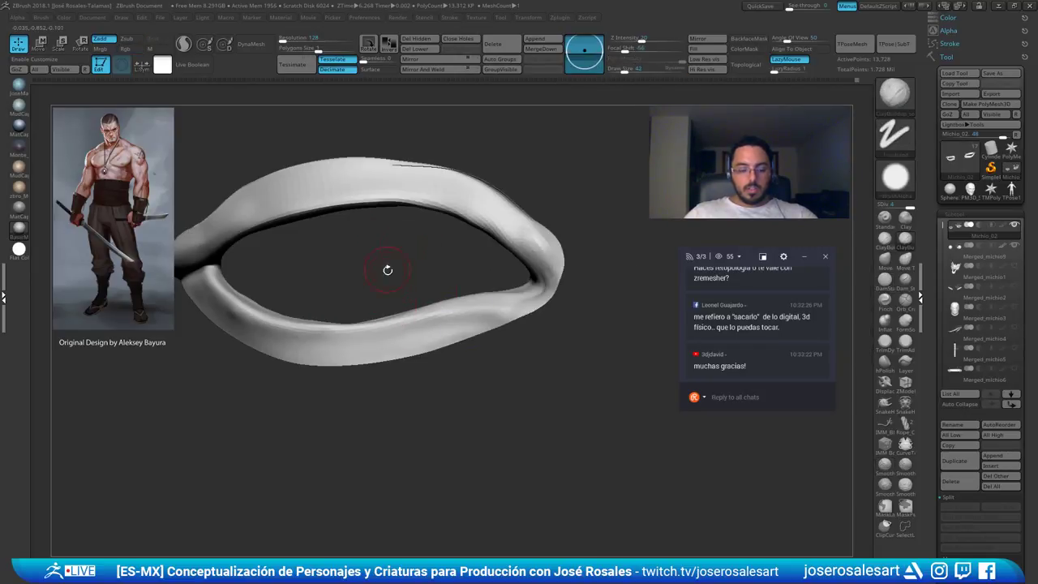
right_drag(387, 268, 378, 316)
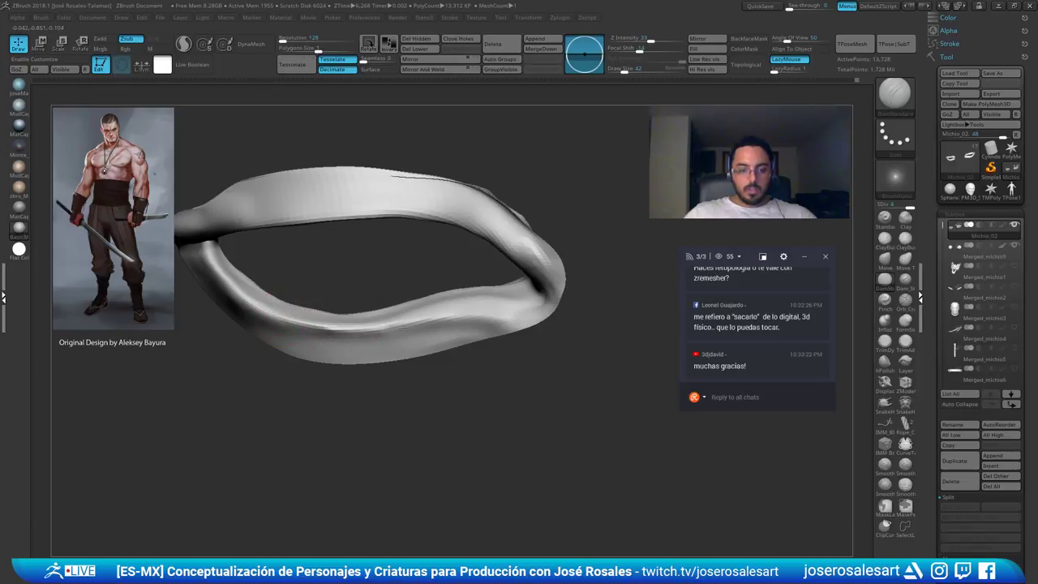
Finish the lower eyelid groove, refine its ridge with the Pinch brush at draw size 42, and smooth it
drag(441, 318, 366, 328)
key(b)
key(p)
key(i)
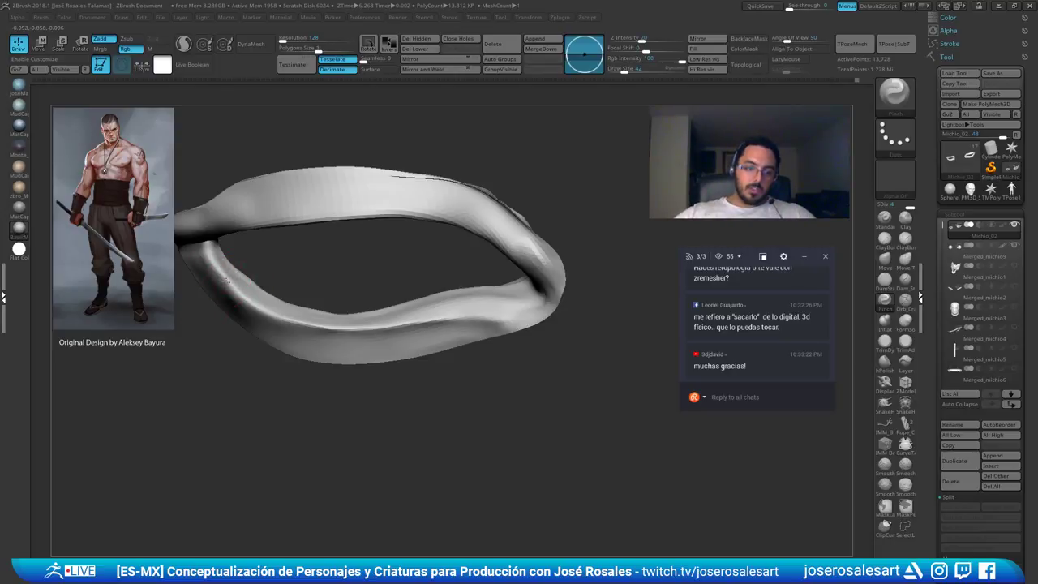
ctrl+right_drag(265, 314, 247, 279)
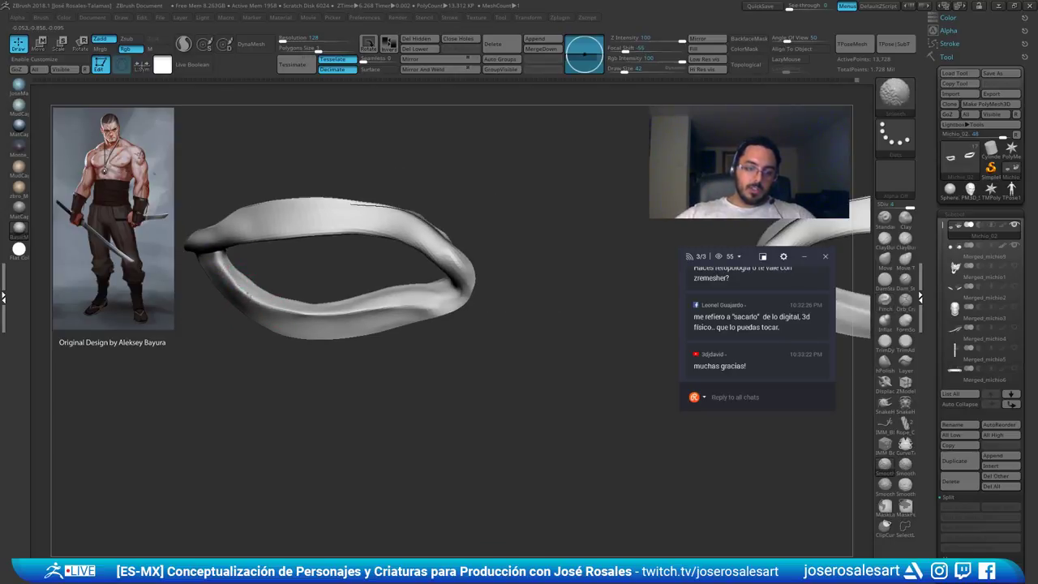
mouse_move(322, 307)
shift+mouse_down()
mouse_move(283, 306)
mouse_move(442, 303)
shift+mouse_up()
Reveal the hidden geometry around the eye and smooth the area, ending with only the eyelid rims isolated
ctrl+shift+click(502, 352)
mouse_move(565, 308)
ctrl+right_down()
mouse_move(486, 325)
mouse_move(551, 186)
mouse_move(463, 273)
ctrl+right_up()
shift+drag(470, 249, 472, 210)
ctrl+right_drag(410, 245, 484, 172)
ctrl+shift+click(422, 225)
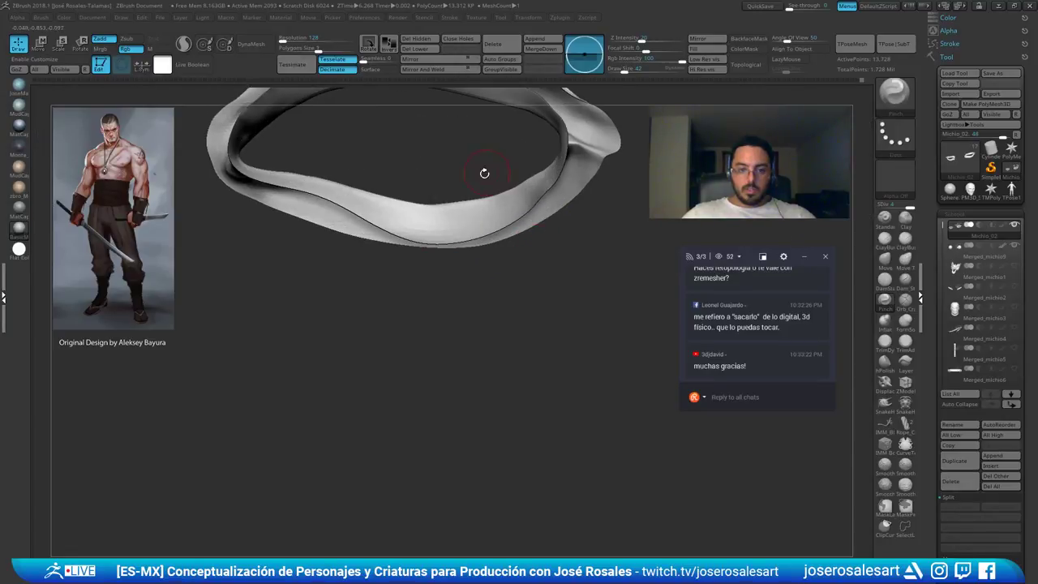
Switch to the Move brush at draw size 73 and pull the middle of the lower eyelid's edge upward
key(b)
key(m)
key(v)
key(bracketright)
key(bracketright)
key(bracketright)
ctrl+right_drag(469, 219, 486, 220)
drag(432, 213, 429, 199)
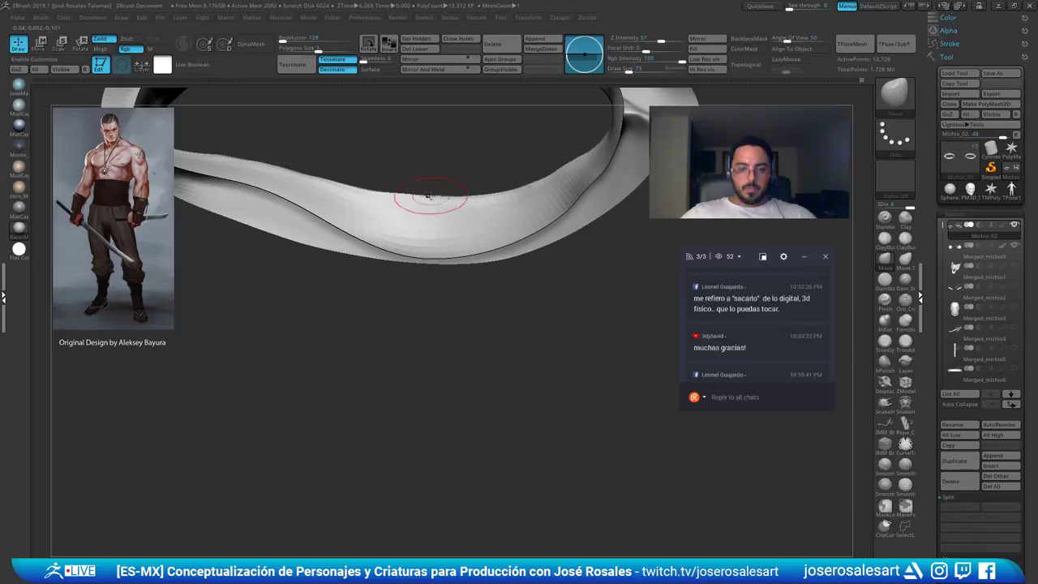
Set the Move brush's draw size to 81 and even out the lower eyelid's edge toward the corner
right_drag(518, 188, 453, 234)
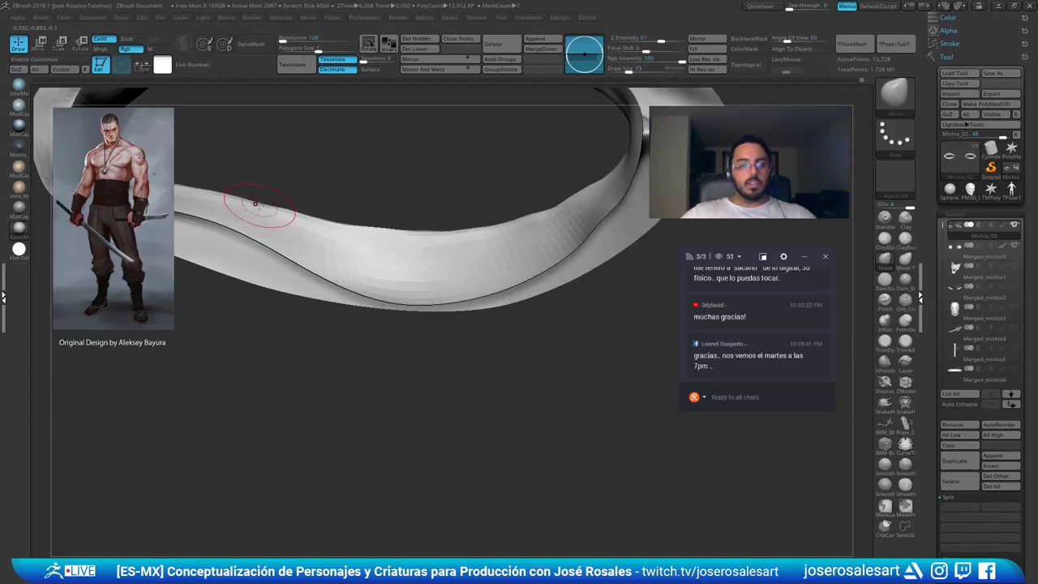
right_drag(498, 209, 492, 228)
key(s)
right_drag(550, 170, 552, 223)
drag(578, 212, 559, 216)
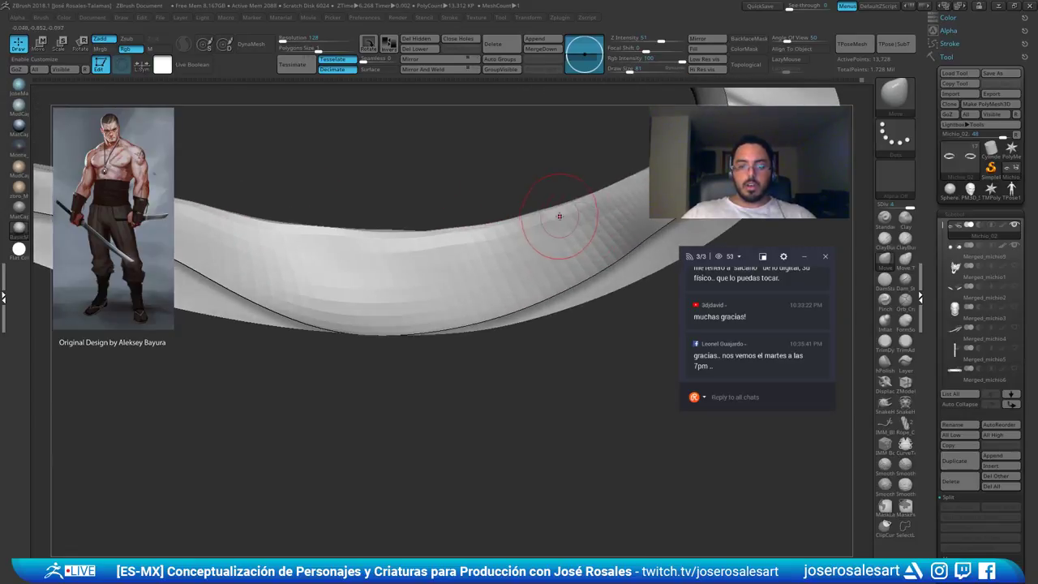
mouse_move(556, 213)
right_down()
mouse_move(572, 280)
mouse_move(625, 239)
mouse_move(646, 199)
mouse_move(497, 223)
mouse_move(489, 271)
right_up()
mouse_move(544, 214)
right_down()
mouse_move(489, 248)
mouse_move(523, 257)
right_up()
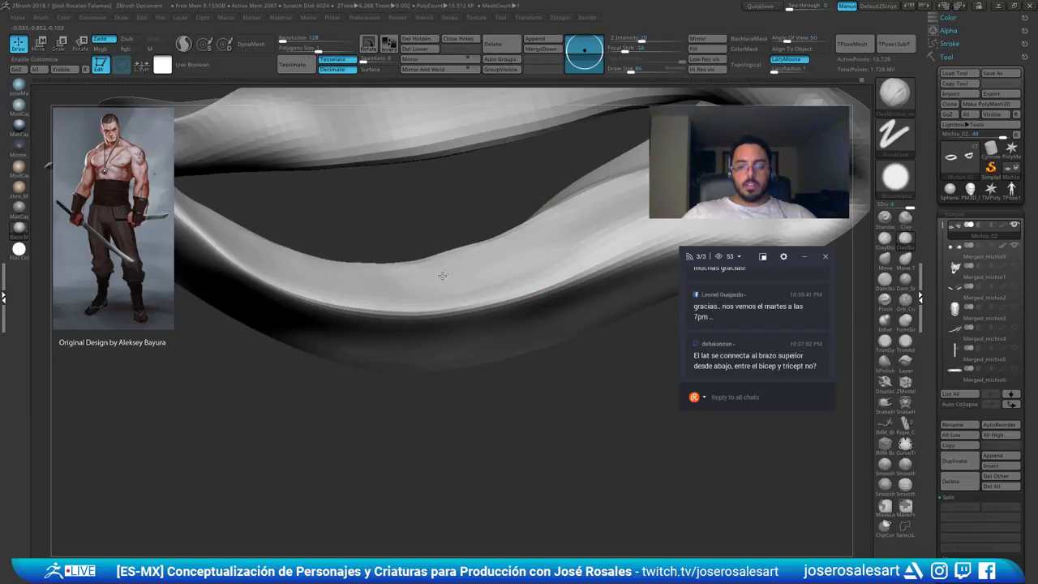
Smooth the lower eyelid rim and build up its surface with the ClayBuildup brush
right_drag(480, 275, 482, 257)
shift+drag(487, 250, 456, 248)
mouse_move(474, 250)
right_down()
mouse_move(514, 235)
mouse_move(539, 246)
mouse_move(486, 287)
mouse_move(505, 267)
mouse_move(496, 313)
right_up()
key(s)
mouse_move(495, 315)
mouse_down()
mouse_move(607, 285)
mouse_move(463, 302)
mouse_move(522, 308)
mouse_up()
mouse_move(523, 308)
right_down()
mouse_move(515, 276)
mouse_move(479, 274)
mouse_move(429, 324)
right_up()
Reshape the lower eyelid against the eyeball with the Move Topological brush on the full head
key(alt+s)
key(b)
key(m)
key(t)
key(s)
drag(429, 323, 428, 326)
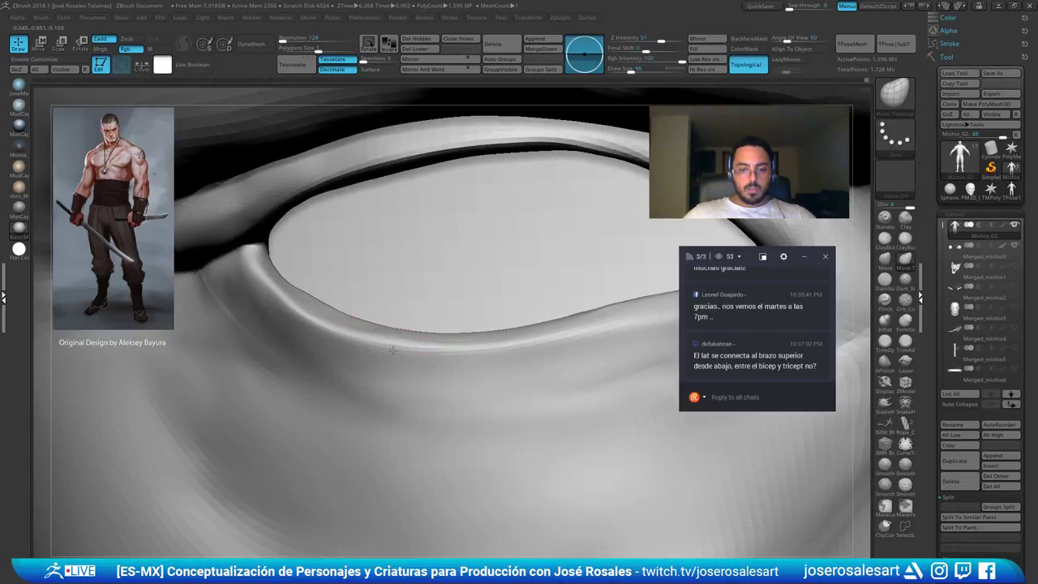
mouse_move(454, 340)
ctrl+right_down()
mouse_move(473, 299)
mouse_move(551, 259)
ctrl+right_up()
key(s)
drag(549, 303, 540, 303)
ctrl+right_drag(537, 282, 586, 216)
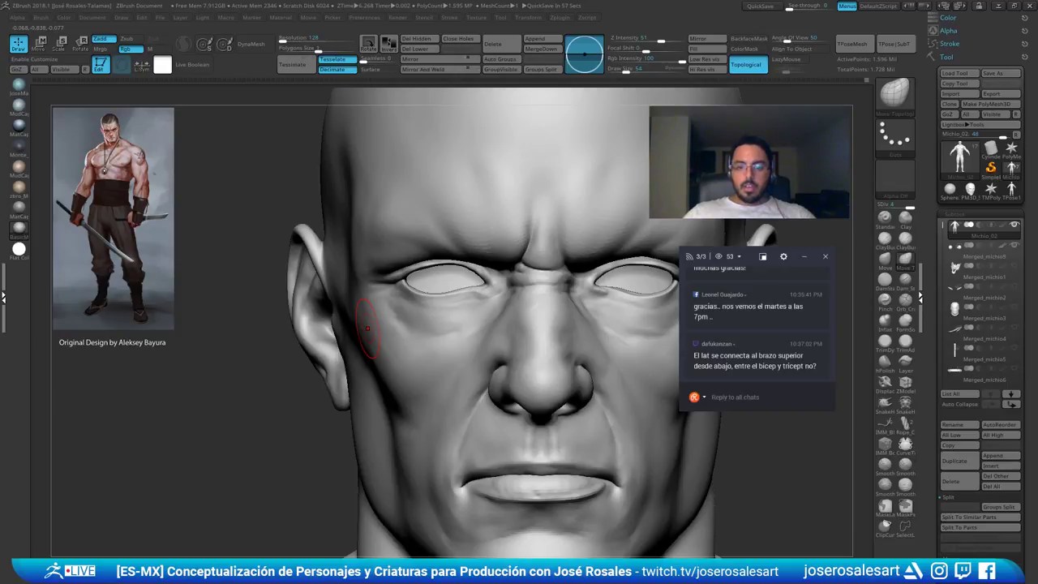
Choose the ClayBuildup brush for the side of the torso and hide the arms to expose the armpit area
mouse_move(342, 361)
ctrl+right_down()
mouse_move(289, 364)
mouse_move(241, 297)
mouse_move(327, 322)
mouse_move(488, 319)
mouse_move(530, 343)
mouse_move(408, 314)
mouse_move(473, 340)
mouse_move(407, 288)
mouse_move(345, 292)
ctrl+right_up()
mouse_move(519, 291)
right_down()
mouse_move(417, 304)
mouse_move(490, 308)
mouse_move(478, 332)
mouse_move(492, 339)
mouse_move(424, 378)
mouse_move(391, 442)
mouse_move(252, 308)
mouse_move(202, 318)
mouse_move(217, 312)
right_up()
key(b)
key(c)
key(b)
right_drag(271, 293, 253, 377)
mouse_move(235, 325)
right_down()
mouse_move(271, 313)
mouse_move(308, 448)
mouse_move(280, 340)
mouse_move(336, 330)
mouse_move(340, 353)
mouse_move(307, 324)
right_up()
ctrl+shift+click(337, 331)
right_drag(249, 301, 271, 292)
Carve the front edge of the latissimus from the armpit down the ribs with Dam Standard at draw size 58
key(b)
key(d)
key(s)
drag(280, 284, 281, 357)
right_drag(263, 356, 173, 328)
drag(173, 328, 133, 325)
drag(422, 294, 494, 289)
drag(191, 320, 263, 313)
mouse_move(263, 312)
right_down()
mouse_move(417, 382)
mouse_move(537, 340)
right_up()
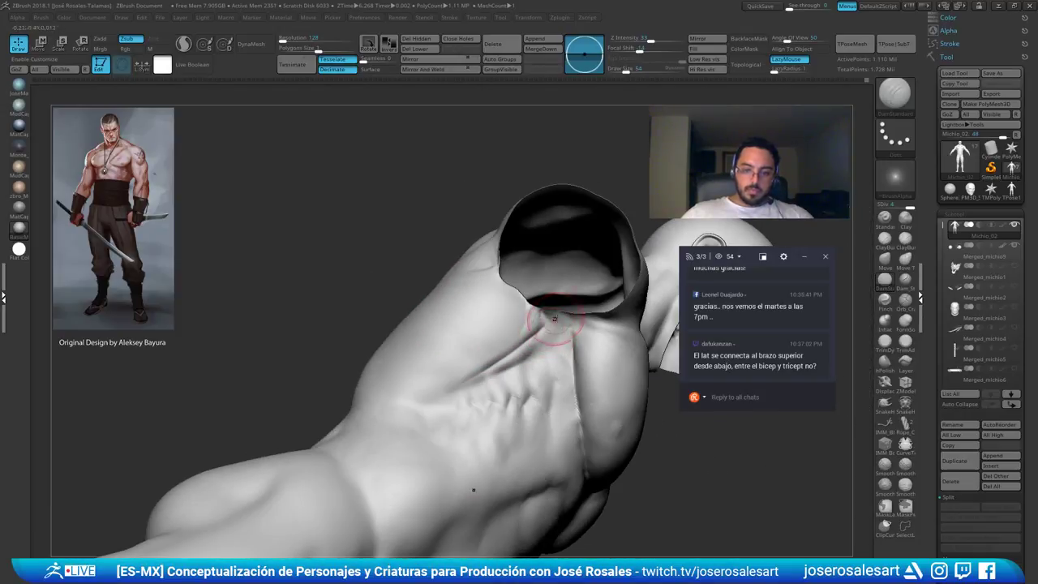
right_drag(462, 365, 501, 441)
drag(577, 395, 565, 418)
Fill the latissimus beside its front crease with the ClayBuildup brush and smooth the transition
right_drag(544, 407, 596, 283)
key(b)
key(c)
key(b)
mouse_move(389, 292)
right_down()
mouse_move(525, 322)
mouse_move(569, 271)
mouse_move(585, 322)
right_up()
shift+drag(589, 323, 579, 368)
right_drag(600, 341, 592, 260)
Sharpen the crease between the latissimus and serratus with Dam Standard at draw size 54, smoothing it up to the armpit
key(b)
key(d)
key(s)
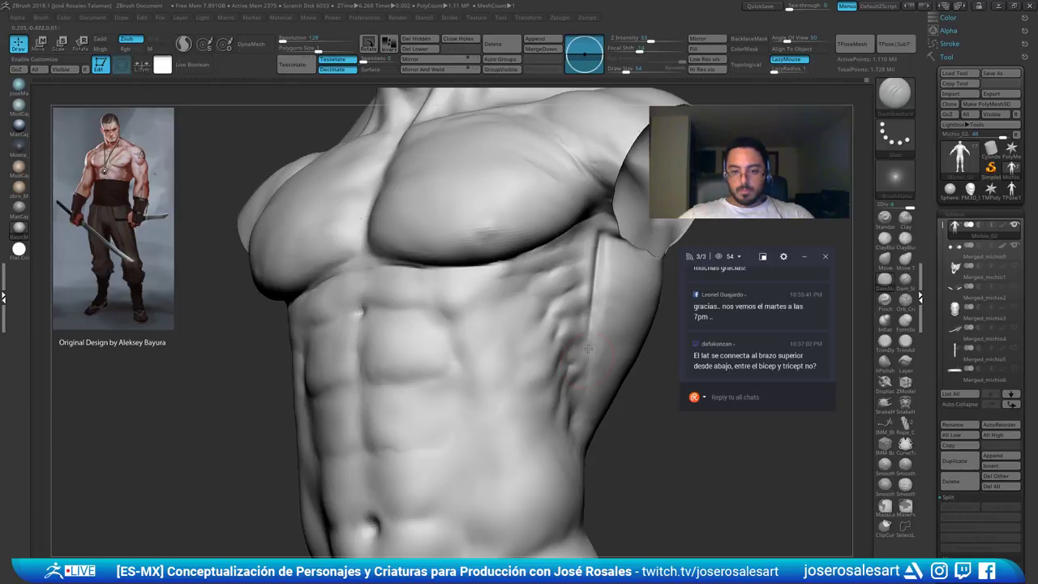
mouse_move(594, 301)
right_down()
mouse_move(598, 230)
mouse_move(572, 319)
right_up()
shift+drag(589, 332, 610, 251)
mouse_move(601, 246)
right_down()
mouse_move(590, 293)
mouse_move(537, 284)
mouse_move(381, 340)
mouse_move(408, 362)
mouse_move(324, 300)
mouse_move(371, 308)
mouse_move(377, 282)
right_up()
Show the arms again and build up the latissimus just below the armpit with ClayBuildup at draw size 54
ctrl+shift+click(391, 373)
mouse_move(377, 282)
ctrl+right_down()
mouse_move(385, 324)
mouse_move(406, 316)
mouse_move(378, 275)
mouse_move(389, 304)
ctrl+right_up()
key(b)
key(c)
key(b)
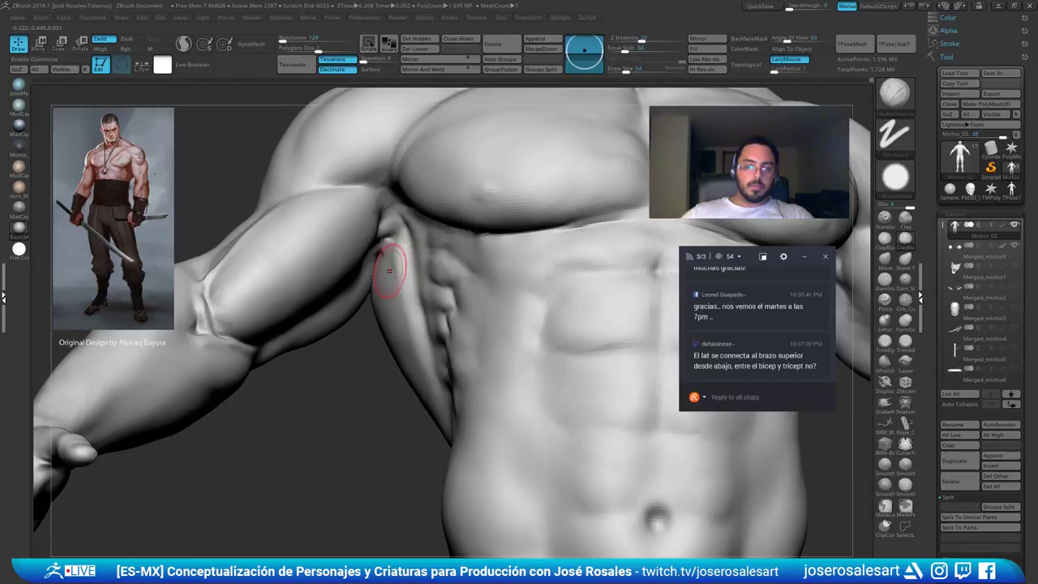
drag(389, 271, 400, 259)
ctrl+right_drag(387, 286, 381, 263)
right_drag(381, 263, 397, 280)
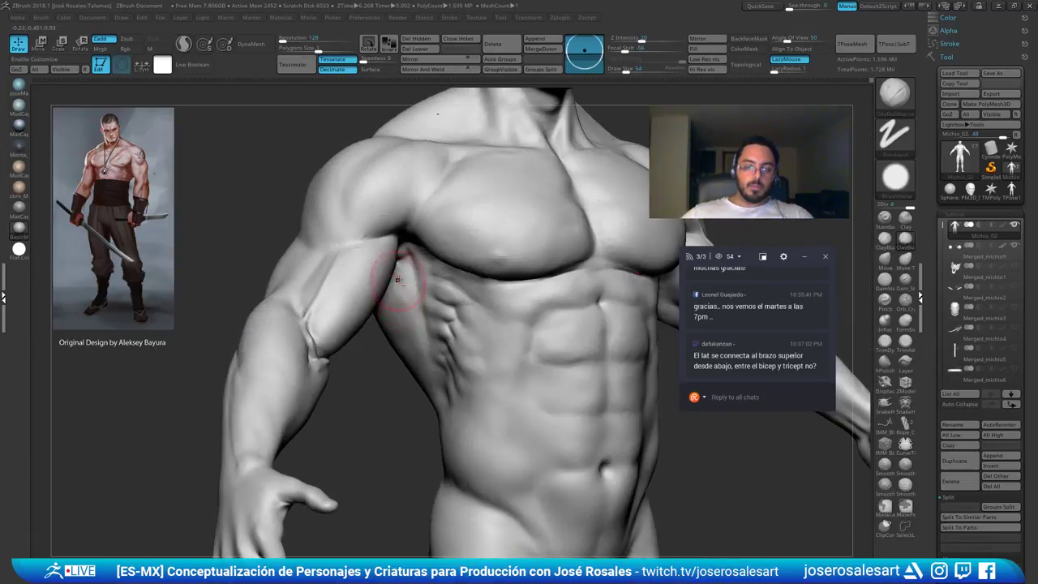
right_drag(399, 345, 399, 305)
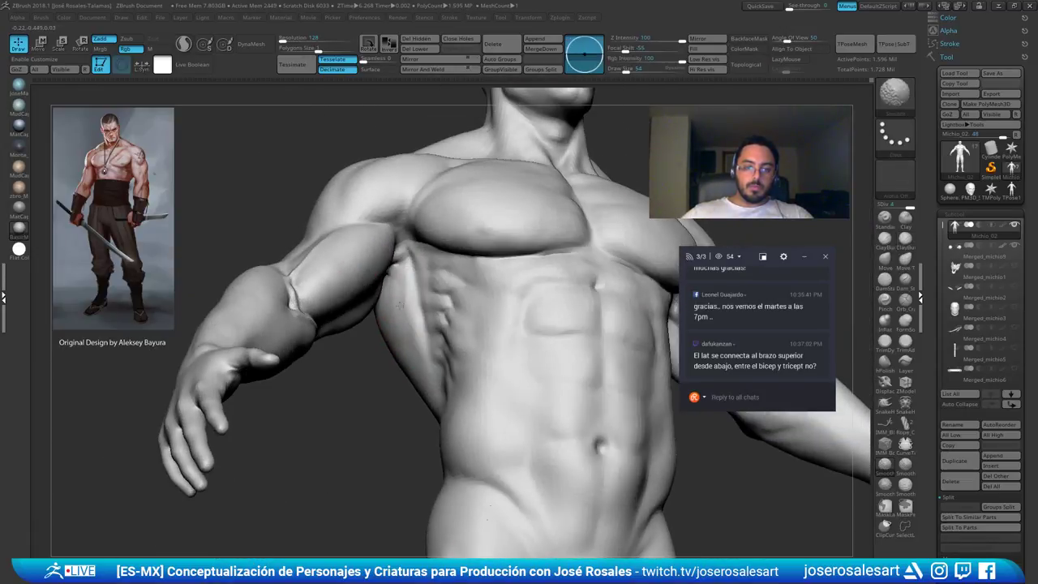
Hide the arms and build up the muscle between the armpit and the upper serratus with ClayBuildup
right_drag(446, 261, 424, 309)
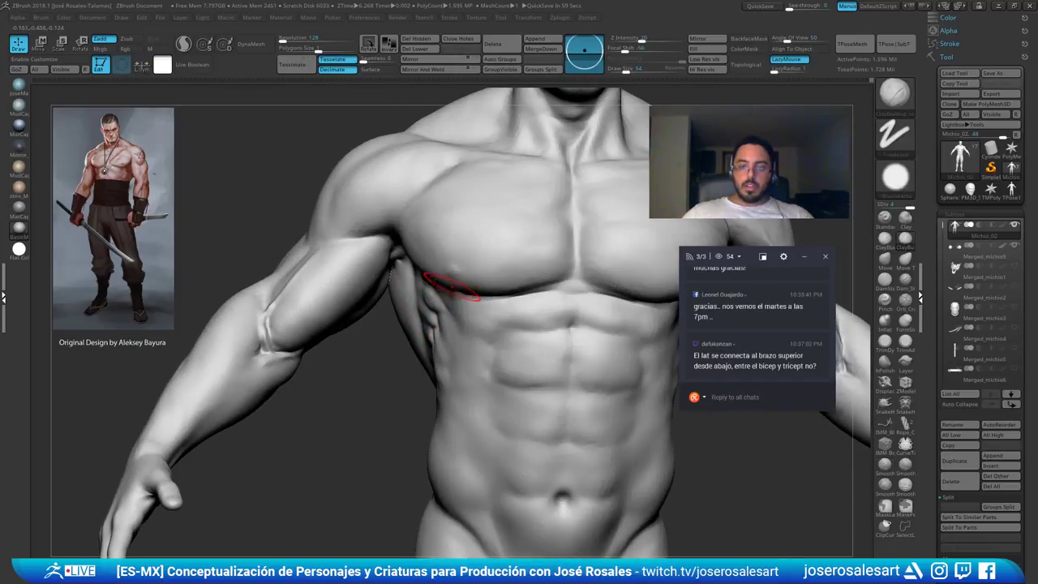
right_drag(453, 289, 424, 312)
right_drag(386, 262, 424, 282)
ctrl+alt+shift+click(564, 249)
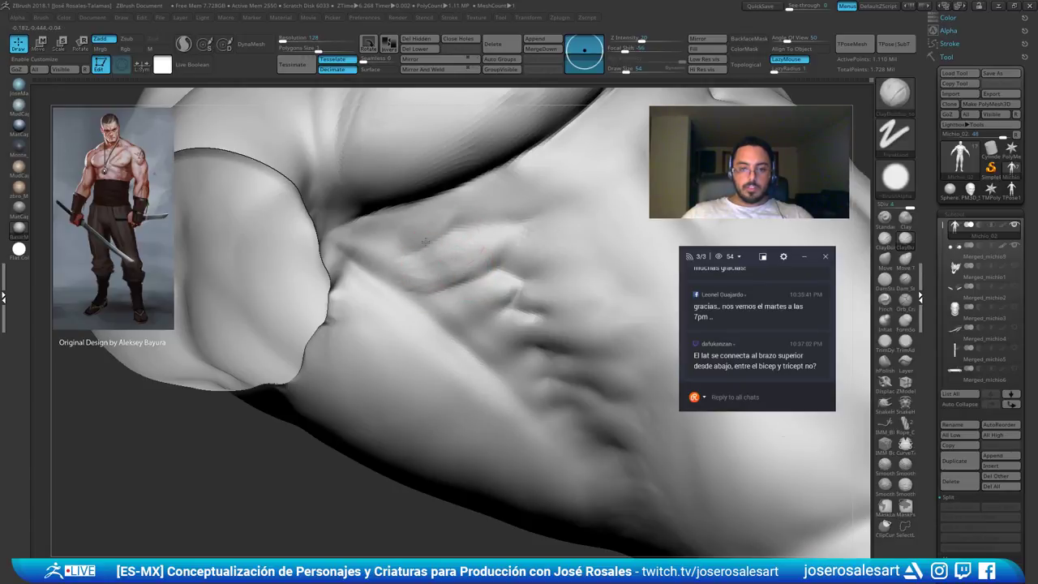
ctrl+right_drag(426, 241, 414, 247)
mouse_move(422, 244)
mouse_down()
mouse_move(411, 241)
mouse_move(407, 262)
mouse_up()
key(shift)
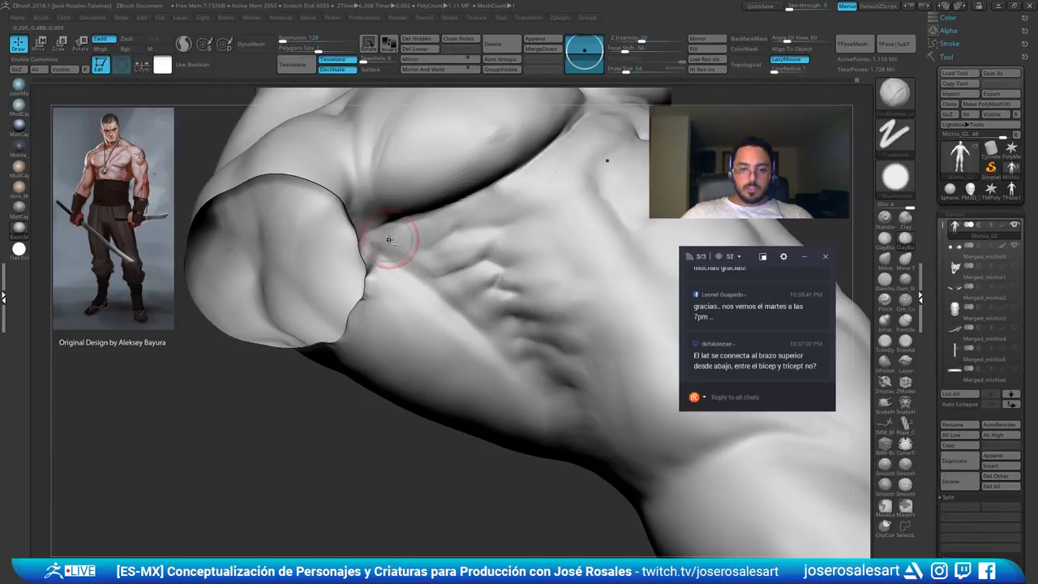
mouse_move(455, 301)
mouse_down()
mouse_move(444, 274)
mouse_move(427, 283)
mouse_up()
Raise a thin ridge along the latissimus's front edge with the Standard brush at draw size 26
right_drag(471, 296, 341, 263)
alt+right_drag(551, 259, 466, 289)
right_drag(559, 294, 475, 303)
right_drag(598, 313, 527, 311)
alt+right_drag(527, 311, 476, 335)
key(Delete)
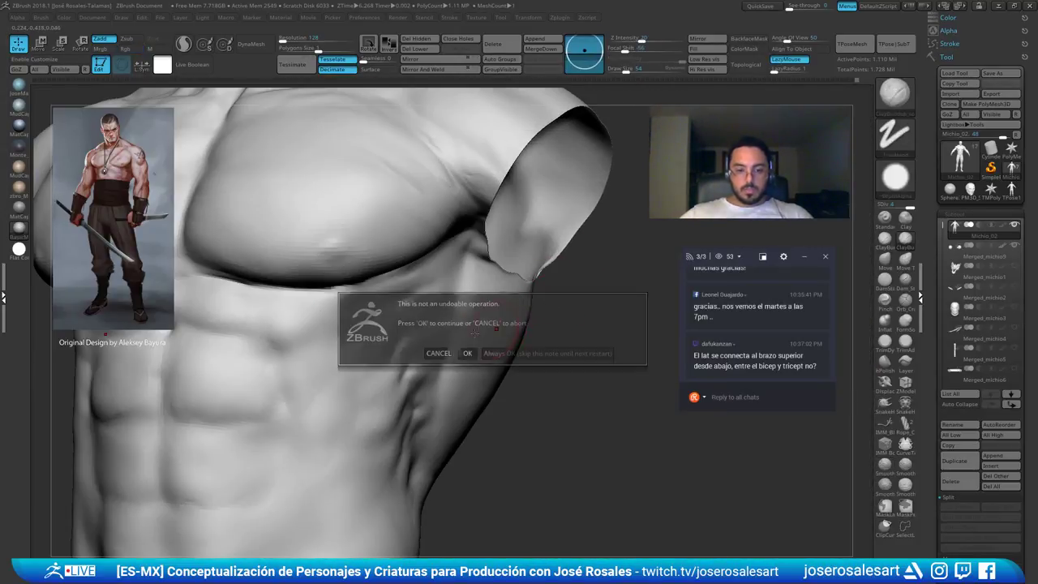
click(437, 353)
key(shift)
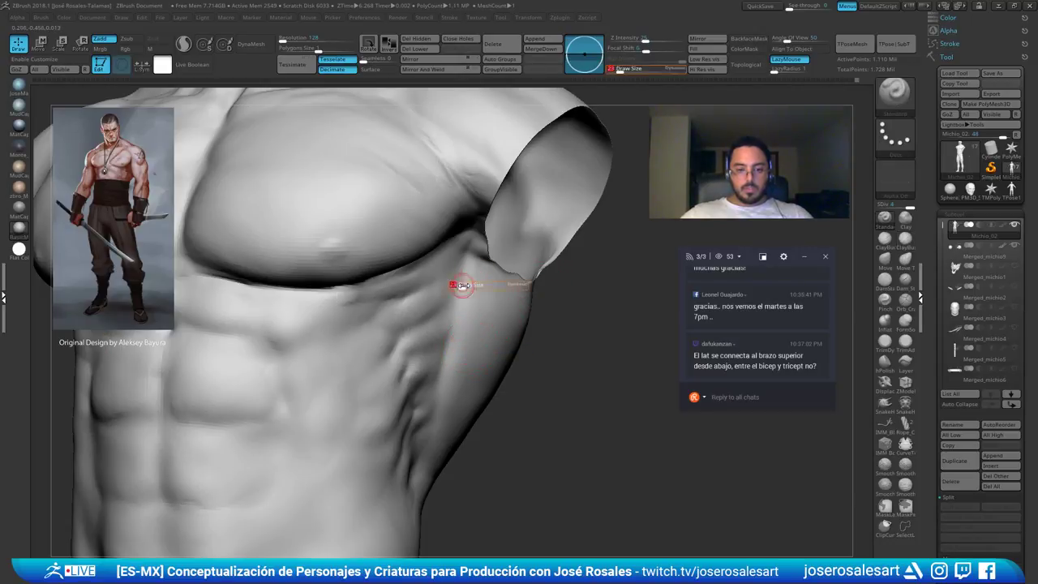
key(s)
drag(454, 336, 463, 254)
right_drag(454, 346, 436, 381)
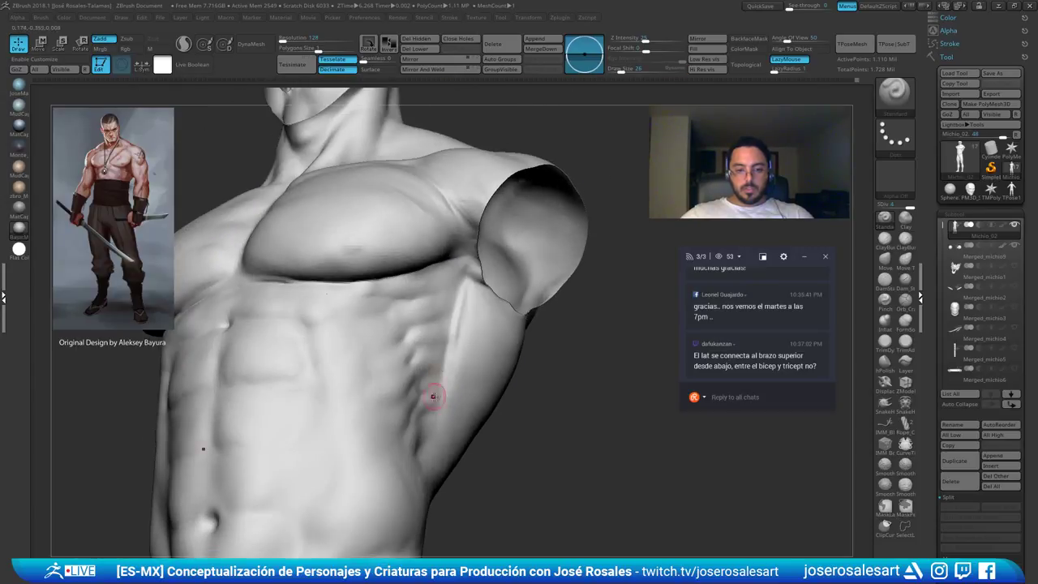
Blend the latissimus's front ridge into the muscle with ClayBuildup at draw size 58 and smooth it
right_drag(444, 418, 459, 320)
key(b)
key(c)
key(b)
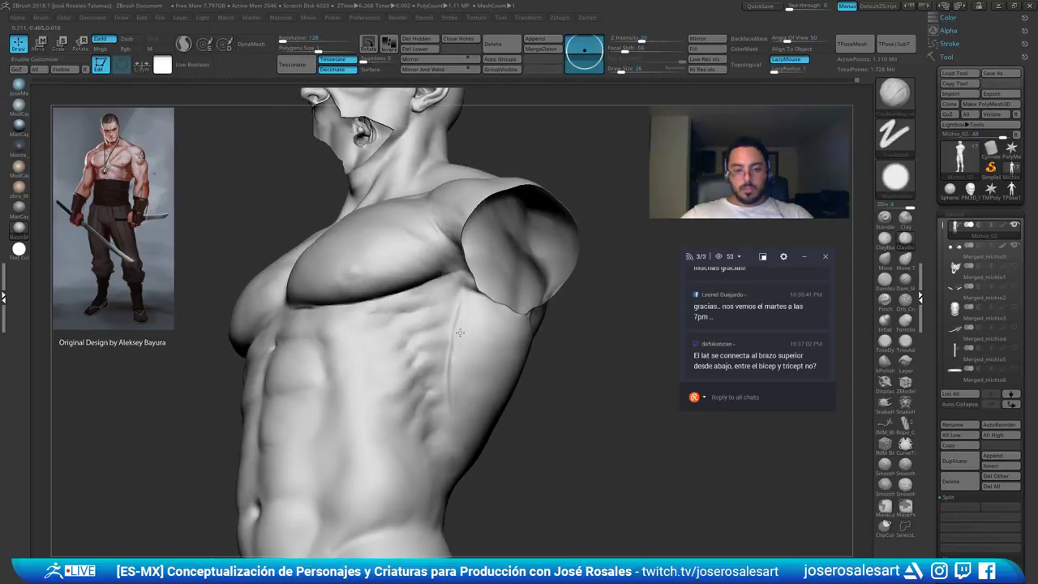
right_drag(455, 406, 457, 382)
mouse_move(459, 426)
right_down()
mouse_move(445, 323)
mouse_move(465, 288)
right_up()
key(bracketright)
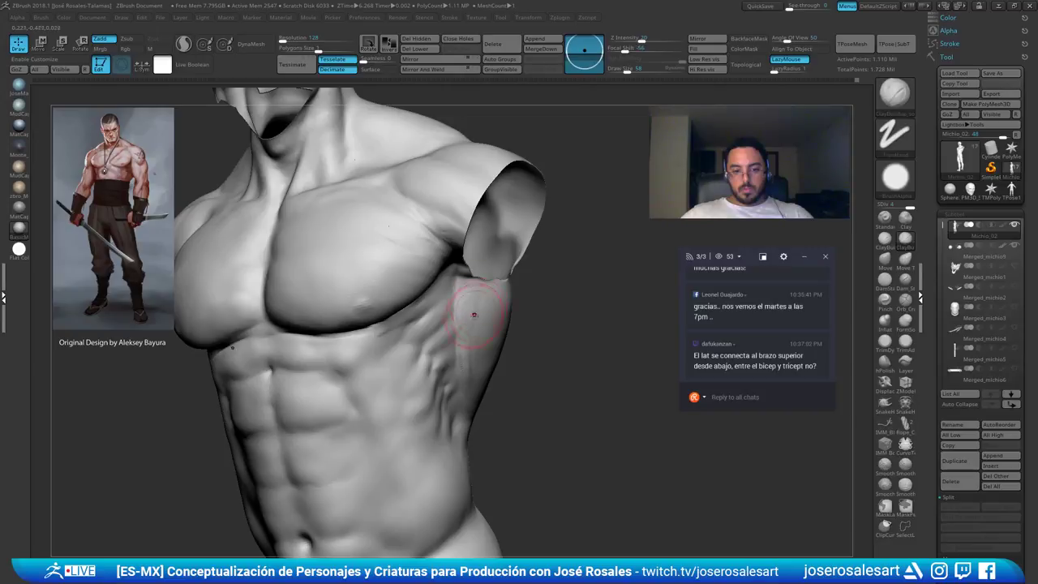
right_drag(476, 370, 476, 366)
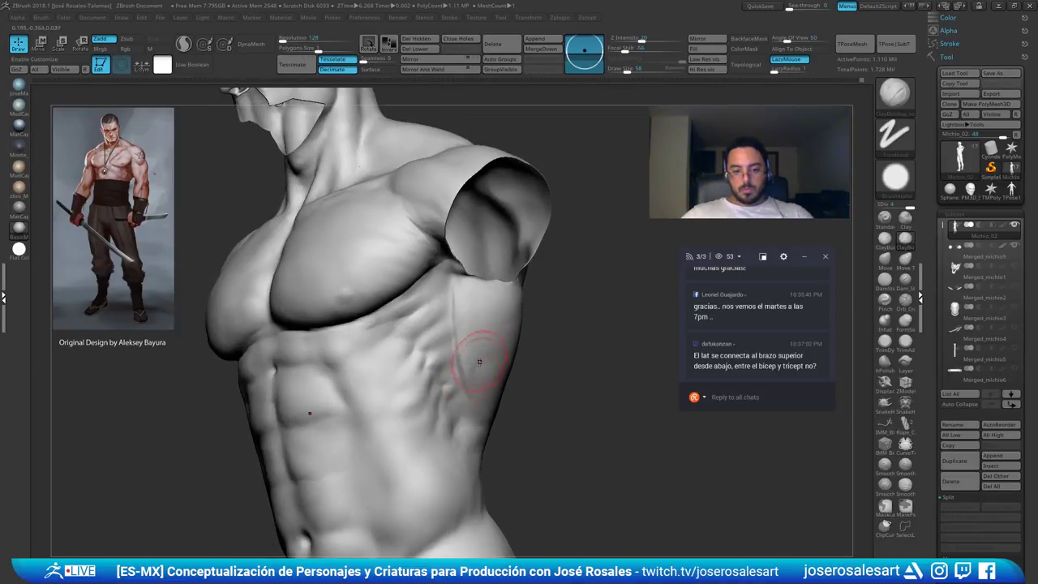
shift+drag(473, 405, 469, 322)
mouse_move(478, 329)
right_down()
mouse_move(563, 326)
mouse_move(495, 324)
right_up()
Show the full body and smooth the latissimus and its border with the serratus below the armpit
right_drag(494, 324, 529, 323)
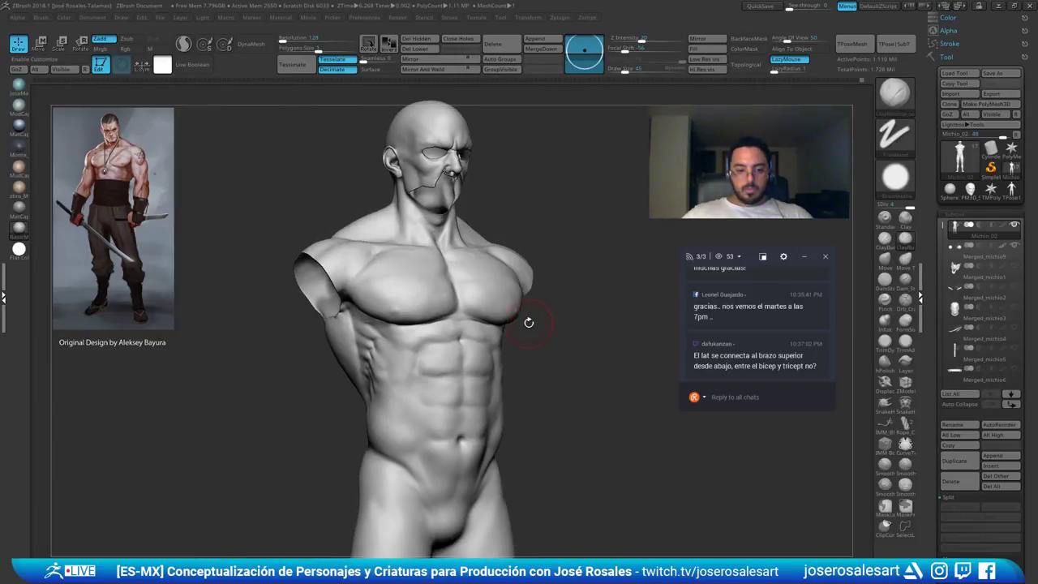
ctrl+shift+click(636, 340)
right_drag(636, 340, 661, 283)
right_drag(661, 284, 641, 266)
mouse_move(641, 265)
ctrl+right_down()
mouse_move(636, 325)
mouse_move(568, 318)
ctrl+right_up()
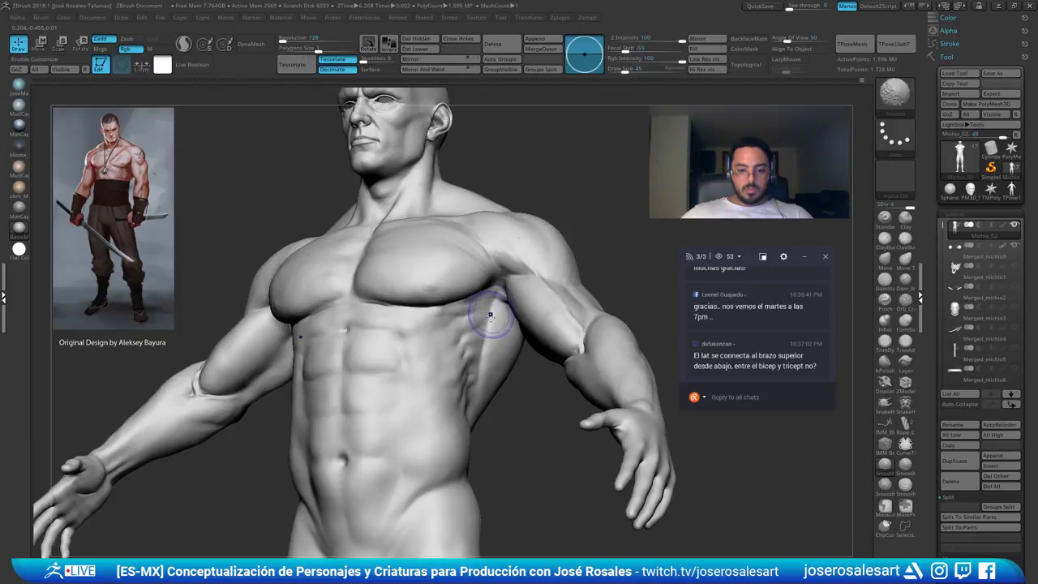
shift+drag(484, 353, 480, 361)
right_drag(503, 351, 442, 350)
shift+drag(469, 353, 475, 370)
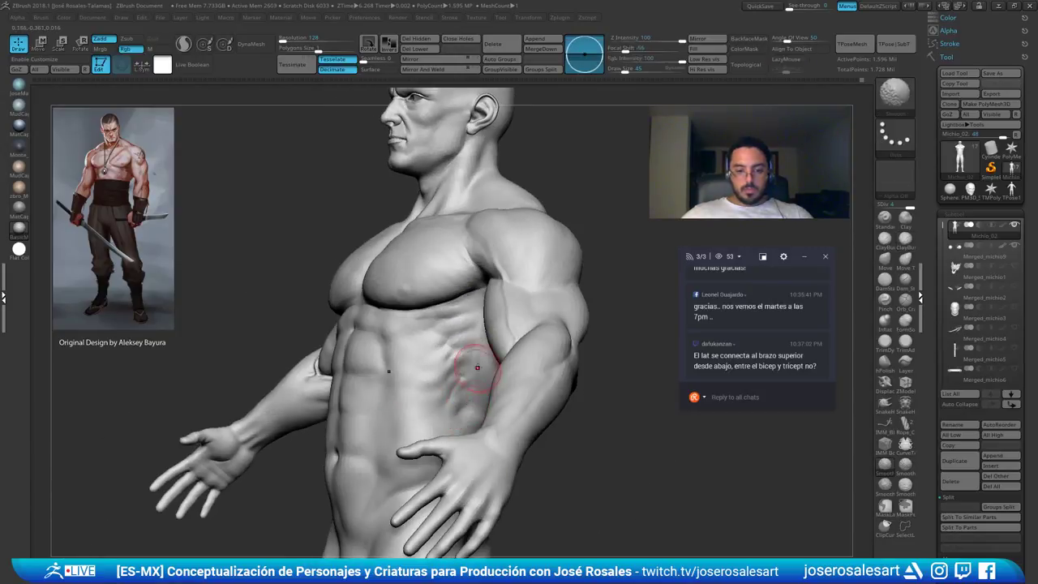
right_drag(580, 366, 505, 355)
shift+drag(490, 344, 481, 371)
Show the waist wraps with the body and hide the arms to expose the side of the torso
right_drag(600, 349, 511, 329)
mouse_move(641, 316)
ctrl+right_down()
mouse_move(652, 244)
mouse_move(580, 254)
ctrl+right_up()
ctrl+shift+click(614, 260)
right_drag(665, 261, 661, 304)
right_drag(561, 274, 521, 278)
key(s)
click(602, 266)
right_drag(609, 254, 563, 256)
mouse_move(563, 256)
ctrl+right_down()
mouse_move(609, 268)
mouse_move(625, 245)
mouse_move(608, 369)
mouse_move(442, 215)
mouse_move(486, 357)
mouse_move(513, 356)
mouse_move(454, 377)
mouse_move(491, 370)
mouse_move(528, 296)
ctrl+right_up()
key(1)
key(s)
click(624, 327)
ctrl+shift+click(513, 385)
Set the draw size to 104 and use the Move brush on the latissimus's front edge above the waist wraps
key(s)
click(506, 355)
key(b)
key(m)
key(v)
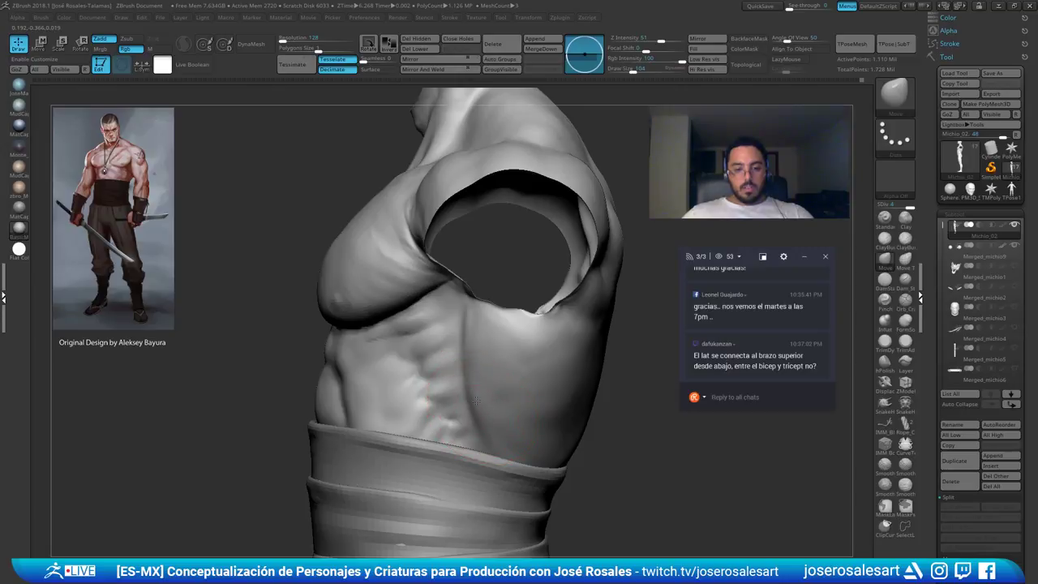
mouse_move(478, 401)
ctrl+right_down()
mouse_move(524, 370)
mouse_move(511, 366)
mouse_move(471, 395)
ctrl+right_up()
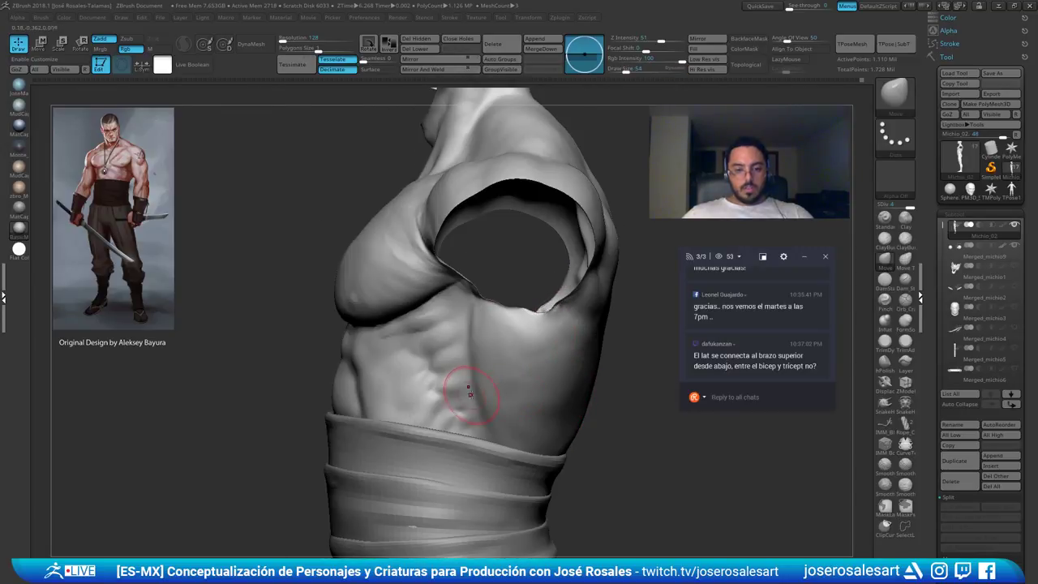
Build up the serratus with ClayBuildup, cut its separations with Dam Standard at draw size 45, and smooth them
key(b)
key(c)
key(b)
right_drag(473, 359, 481, 360)
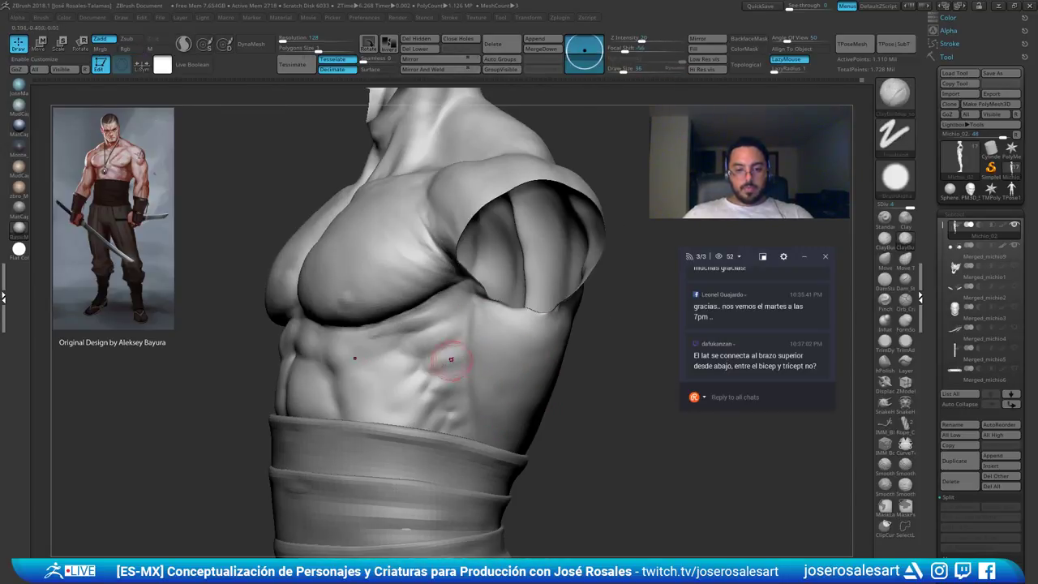
key(b)
key(d)
key(s)
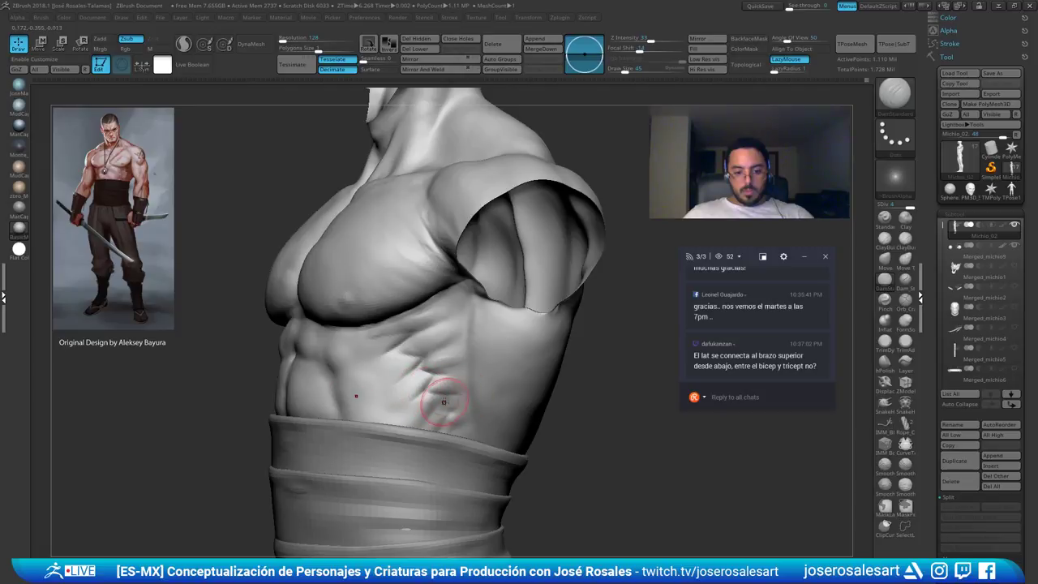
right_drag(420, 426, 436, 423)
mouse_move(394, 373)
shift+mouse_down()
mouse_move(438, 369)
mouse_move(419, 342)
mouse_move(456, 331)
shift+mouse_up()
Refine the serratus and lower ribs with ClayBuildup at draw size 30, smoothing them toward the waist wraps
key(2)
key(s)
mouse_move(458, 367)
ctrl+right_down()
mouse_move(441, 351)
mouse_move(498, 334)
mouse_move(540, 345)
mouse_move(527, 346)
ctrl+right_up()
mouse_move(527, 346)
ctrl+right_down()
mouse_move(466, 367)
mouse_move(457, 357)
ctrl+right_up()
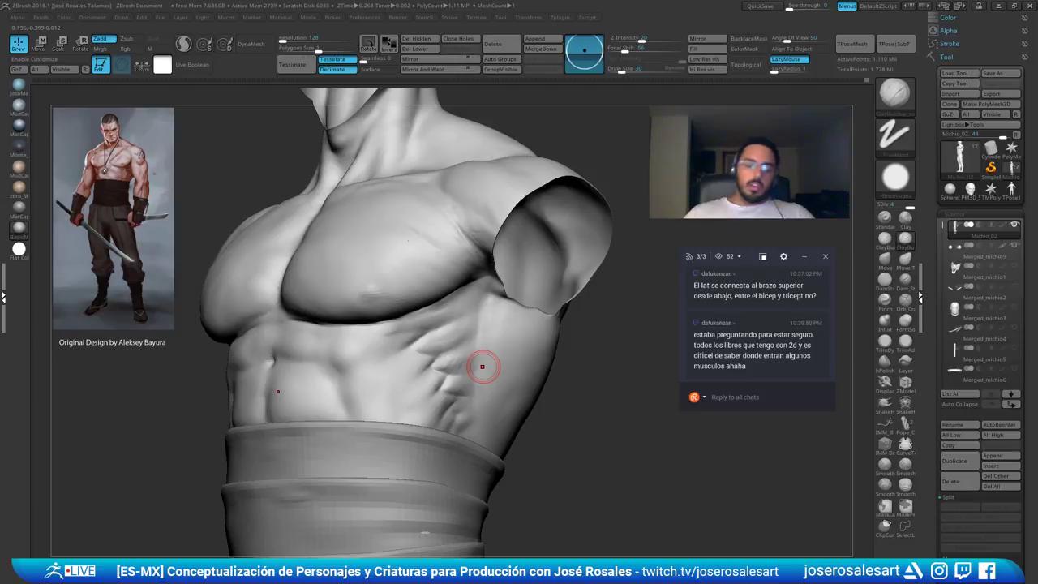
mouse_move(483, 366)
right_down()
mouse_move(442, 365)
mouse_move(481, 370)
mouse_move(496, 389)
right_up()
shift+drag(478, 412, 449, 428)
mouse_move(448, 428)
ctrl+right_down()
mouse_move(415, 456)
mouse_move(433, 422)
ctrl+right_up()
shift+drag(423, 422, 382, 436)
mouse_move(472, 412)
right_down()
mouse_move(418, 438)
mouse_move(426, 403)
right_up()
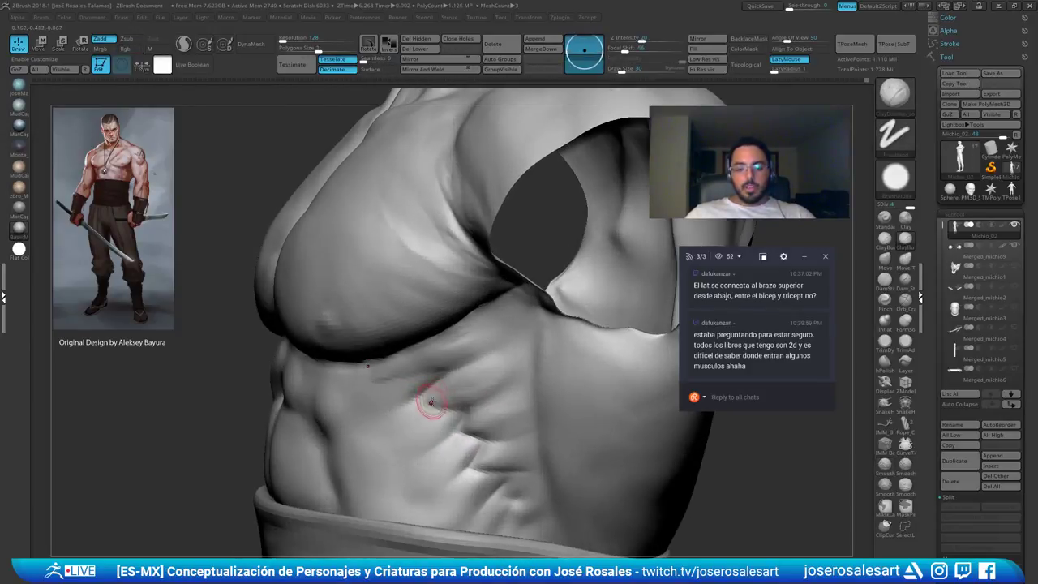
Refine the upper serratus and ribs below the pectoral with ClayBuildup at draw size 30, softening the forms between them
mouse_move(357, 421)
ctrl+right_down()
mouse_move(353, 448)
mouse_move(387, 399)
mouse_move(345, 427)
mouse_move(312, 422)
ctrl+right_up()
right_drag(404, 393, 441, 393)
shift+drag(391, 394, 356, 409)
mouse_move(427, 396)
alt+right_down()
mouse_move(405, 393)
mouse_move(414, 423)
alt+right_up()
ctrl+right_drag(430, 423, 442, 381)
shift+drag(451, 375, 461, 369)
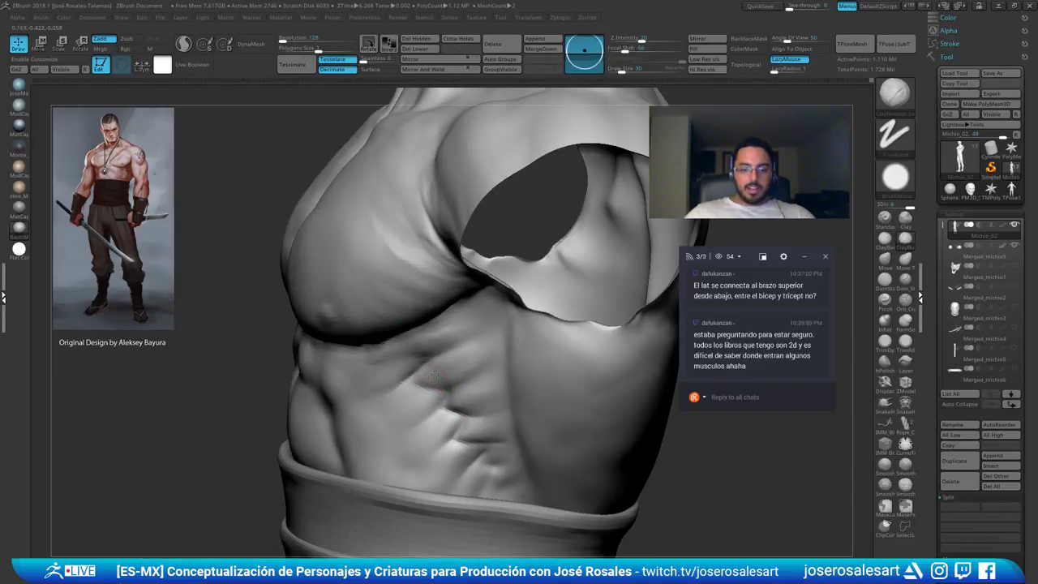
right_drag(431, 381, 420, 373)
drag(422, 387, 470, 357)
mouse_move(416, 374)
right_down()
mouse_move(447, 372)
mouse_move(388, 390)
mouse_move(410, 398)
mouse_move(440, 438)
right_up()
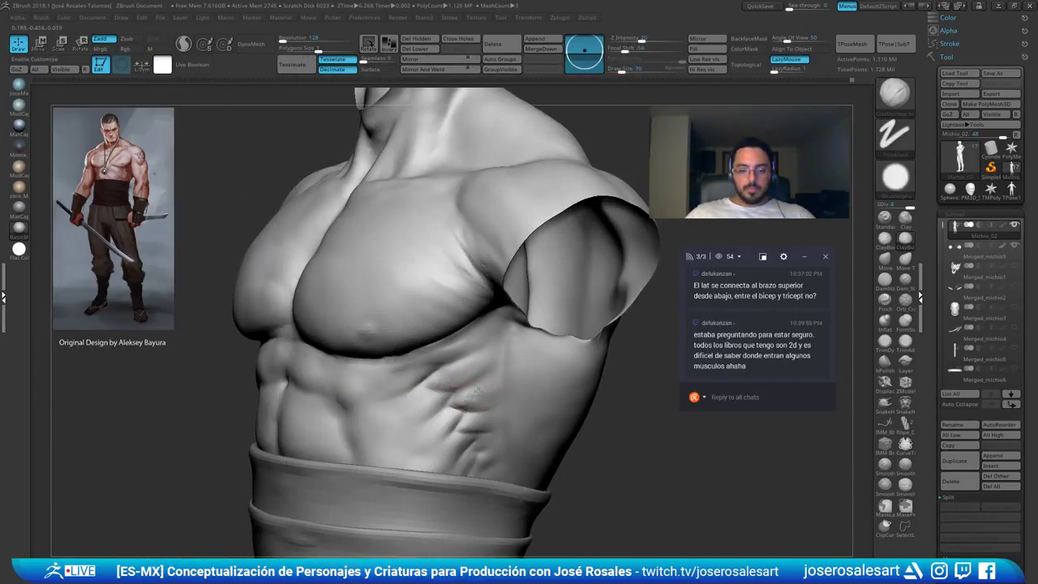
Smooth the serratus separations and the outer abdominal area down to the waist wraps
shift+drag(459, 407, 479, 408)
mouse_move(490, 407)
right_down()
mouse_move(477, 399)
mouse_move(470, 428)
right_up()
ctrl+right_drag(470, 428, 496, 428)
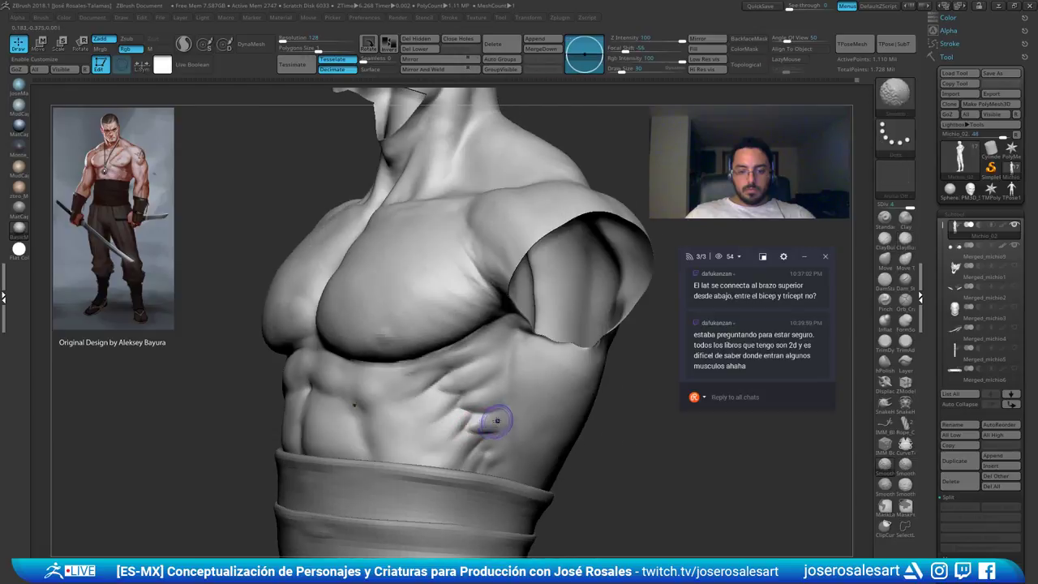
shift+drag(485, 432, 475, 421)
right_drag(493, 415, 475, 409)
shift+drag(446, 433, 447, 449)
mouse_move(446, 449)
right_down()
mouse_move(468, 447)
mouse_move(432, 461)
right_up()
shift+drag(467, 456, 438, 452)
mouse_move(444, 405)
right_down()
mouse_move(480, 392)
mouse_move(450, 386)
right_up()
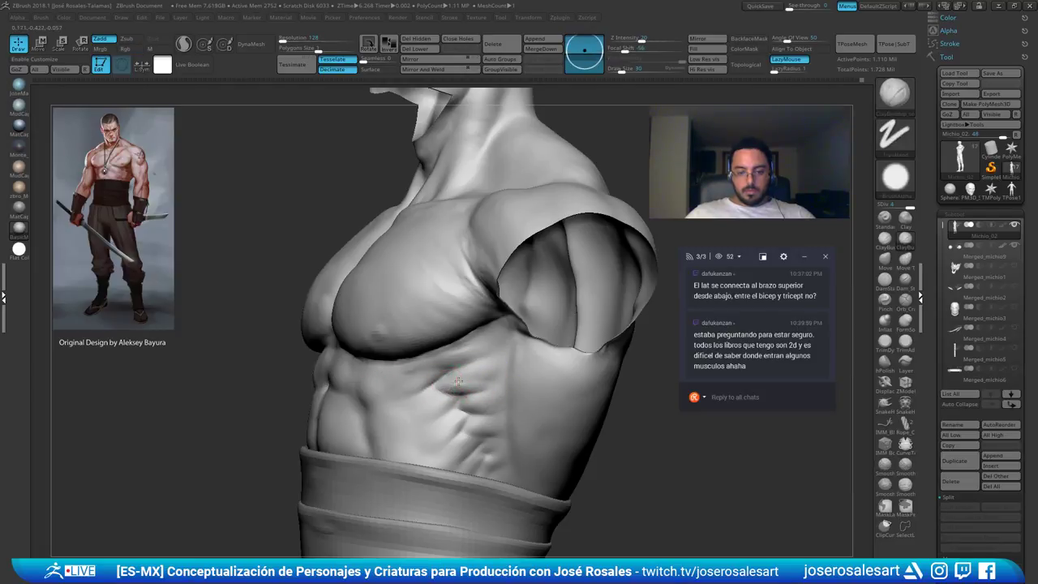
shift+drag(479, 375, 435, 389)
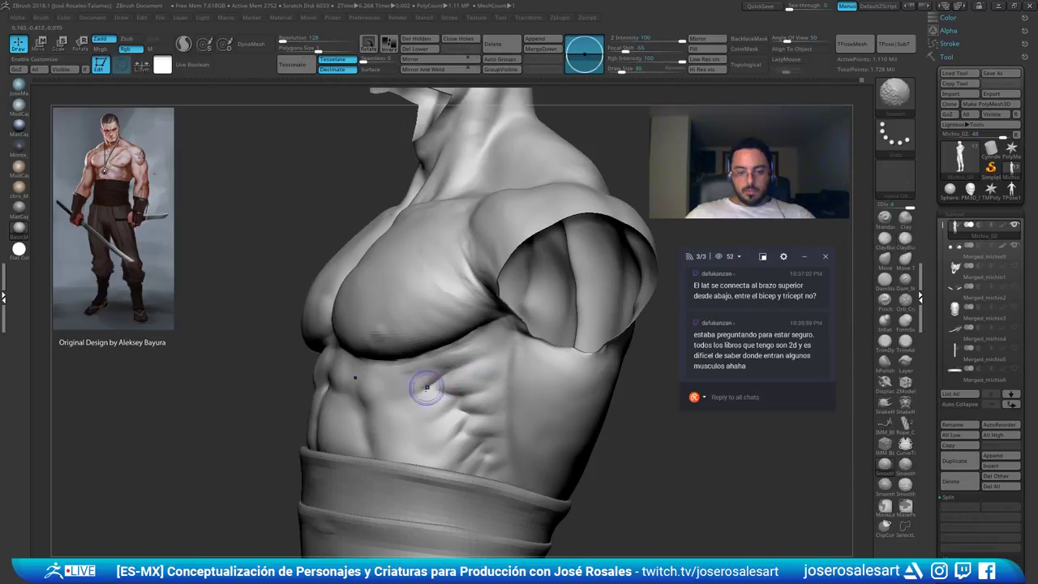
ctrl+right_drag(436, 389, 385, 391)
shift+drag(383, 426, 417, 432)
Unhide the arms, head and remaining parts to show the whole body
ctrl+right_drag(594, 413, 616, 404)
ctrl+shift+click(657, 380)
drag(657, 381, 703, 383)
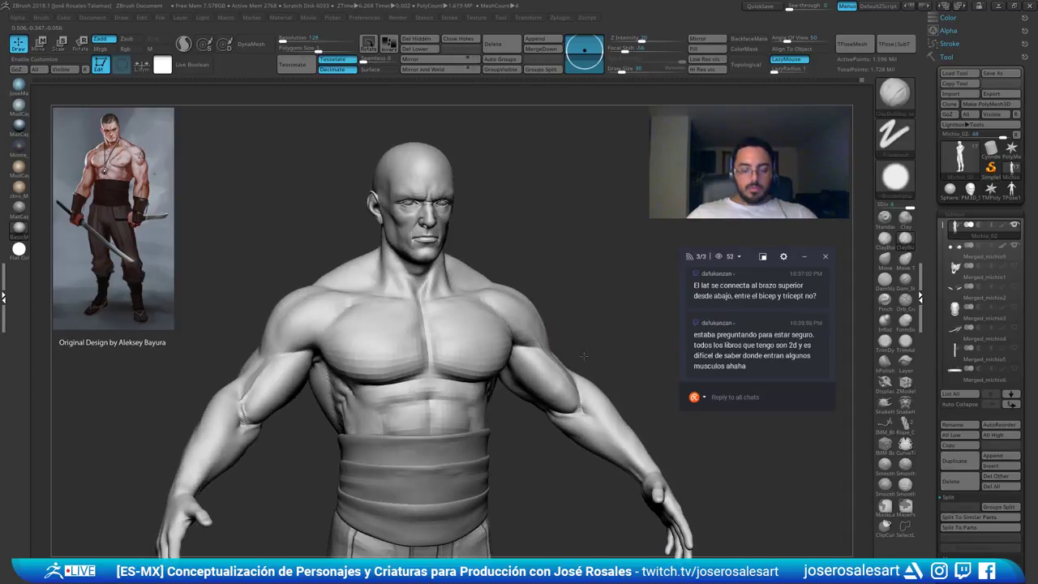
Add a ClayBuildup stroke at the inner part of the upper eyelid and smooth the eyelid surface
ctrl+right_drag(560, 231, 560, 273)
shift+drag(454, 146, 542, 321)
ctrl+right_drag(445, 298, 497, 253)
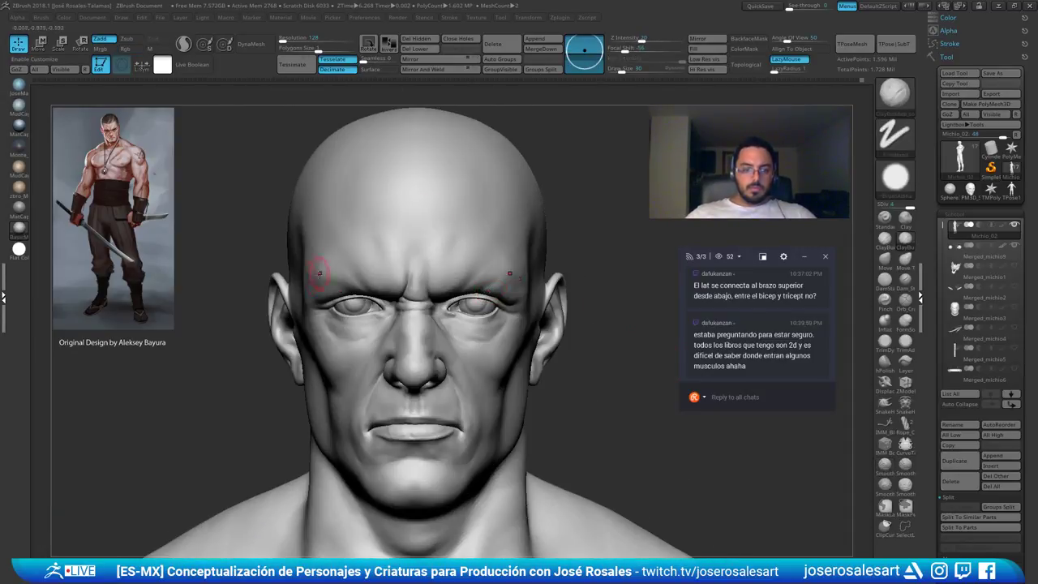
ctrl+right_drag(336, 253, 399, 257)
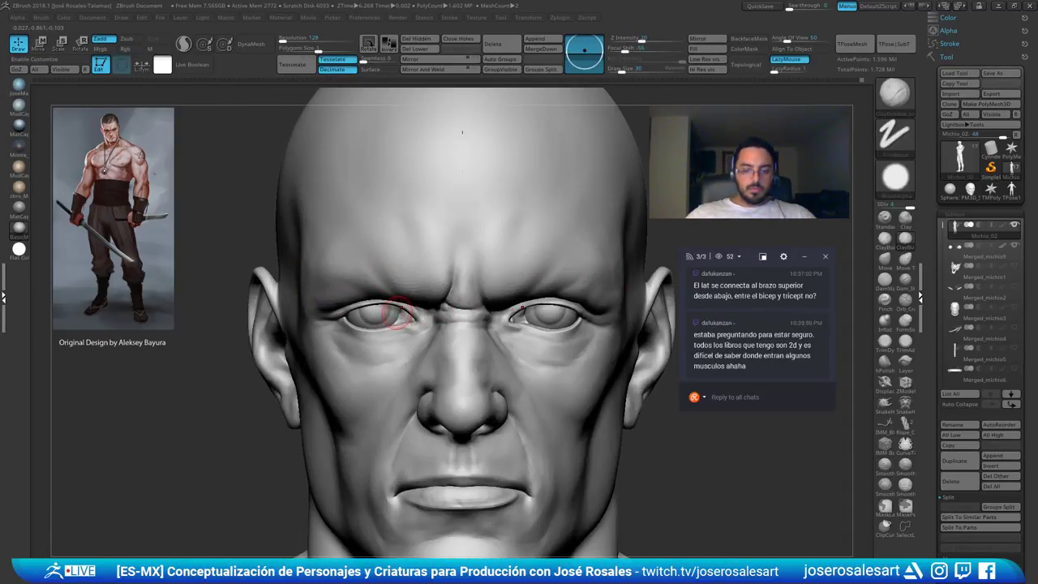
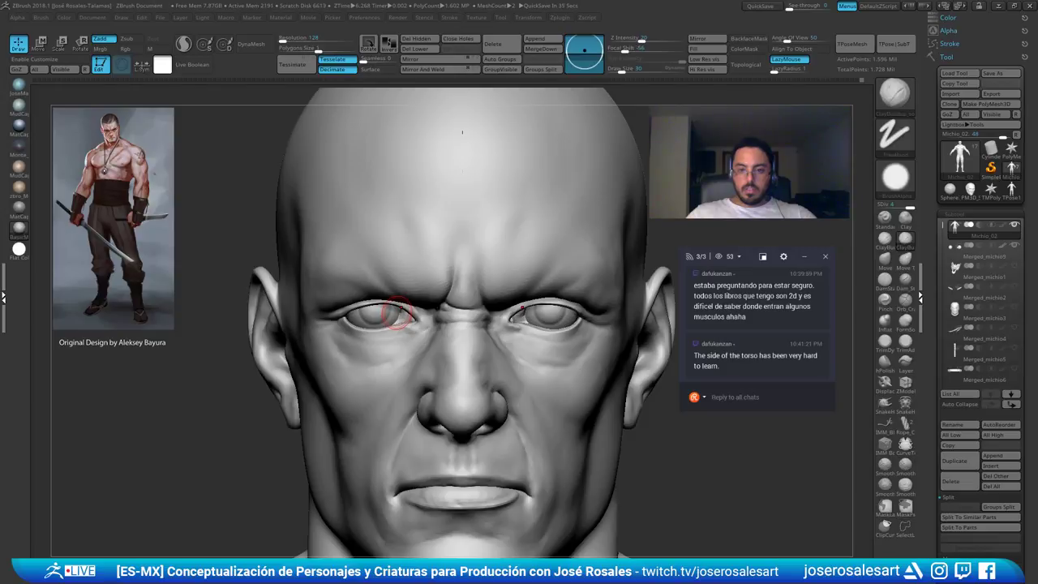
mouse_move(283, 320)
right_down()
mouse_move(359, 234)
mouse_move(384, 467)
right_up()
mouse_move(403, 307)
mouse_down()
mouse_move(355, 312)
mouse_move(385, 304)
mouse_up()
right_drag(337, 312, 269, 312)
mouse_move(351, 305)
shift+mouse_down()
mouse_move(363, 306)
mouse_move(357, 312)
shift+mouse_up()
mouse_move(405, 340)
right_down()
mouse_move(328, 339)
mouse_move(357, 337)
right_up()
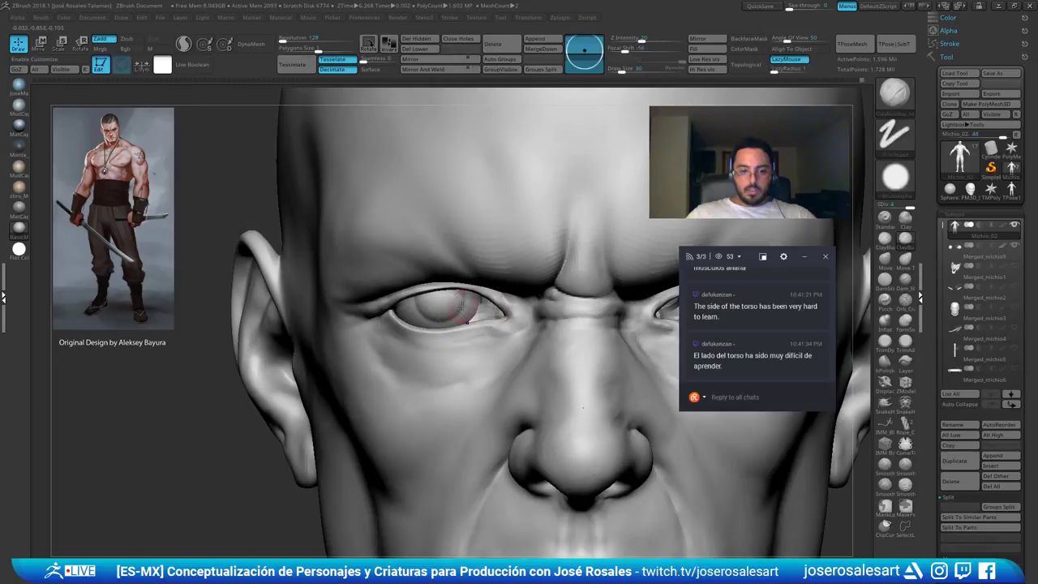
Smooth the outer corner of the eyelids
ctrl+right_drag(444, 300, 304, 314)
ctrl+right_drag(518, 284, 438, 308)
right_drag(560, 347, 507, 371)
right_drag(454, 340, 507, 341)
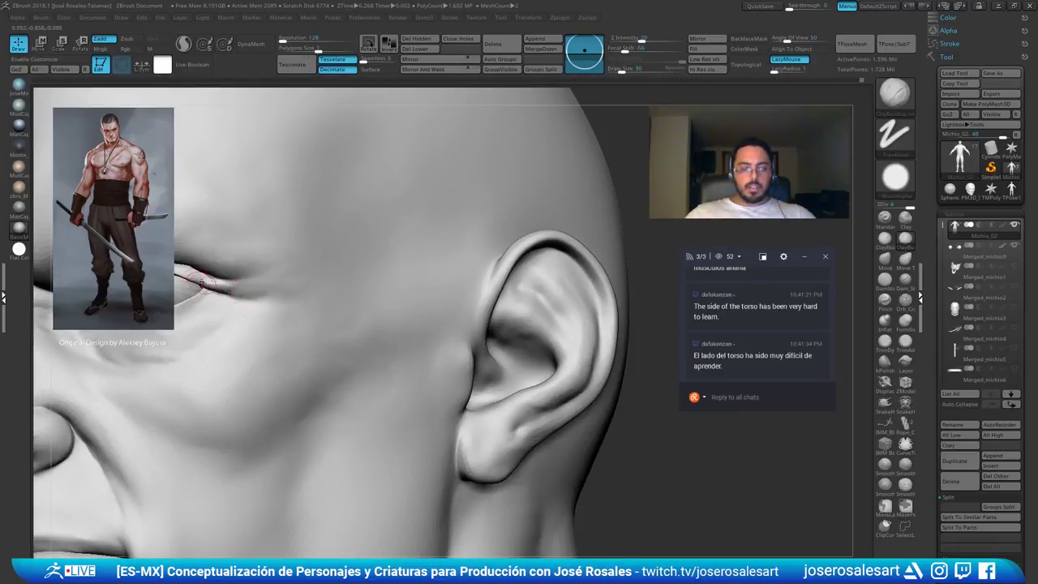
shift+drag(208, 281, 216, 287)
mouse_move(227, 287)
right_down()
mouse_move(263, 289)
mouse_move(268, 253)
mouse_move(253, 286)
mouse_move(262, 281)
right_up()
shift+drag(262, 281, 253, 286)
Examine the figure's head, chest and shoulders from several angles to check the overall anatomy
mouse_move(260, 284)
ctrl+right_down()
mouse_move(267, 235)
mouse_move(494, 235)
mouse_move(385, 375)
ctrl+right_up()
mouse_move(454, 502)
alt+right_down()
mouse_move(389, 329)
mouse_move(393, 510)
alt+right_up()
mouse_move(486, 365)
right_down()
mouse_move(352, 292)
mouse_move(462, 246)
mouse_move(438, 316)
right_up()
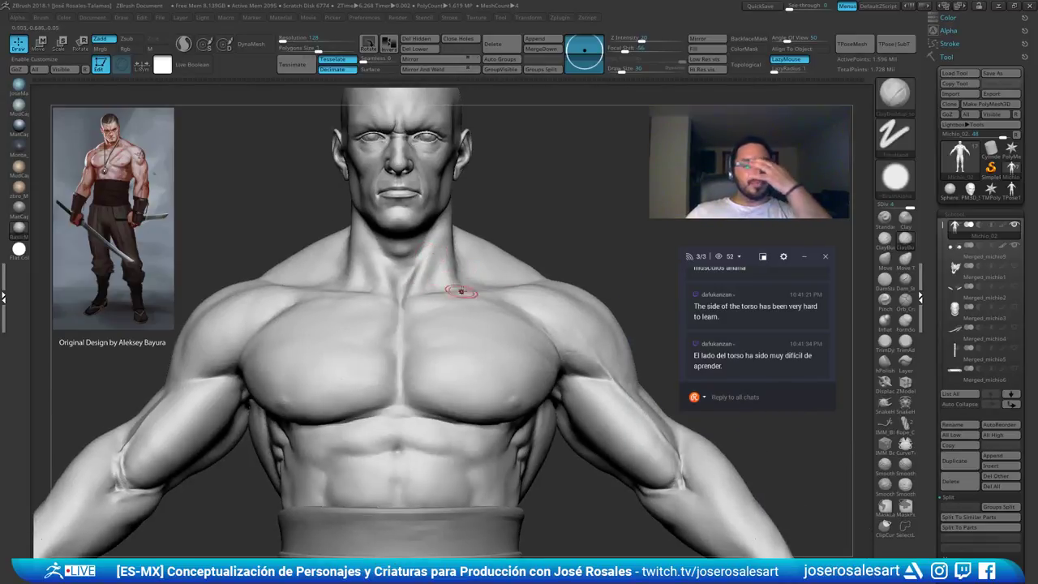
mouse_move(479, 191)
alt+right_down()
mouse_move(511, 257)
mouse_move(487, 318)
alt+right_up()
mouse_move(435, 235)
right_down()
mouse_move(417, 267)
mouse_move(381, 275)
right_up()
right_click(363, 278)
mouse_move(523, 258)
ctrl+right_down()
mouse_move(479, 365)
mouse_move(414, 218)
mouse_move(408, 356)
ctrl+right_up()
mouse_move(407, 356)
ctrl+right_down()
mouse_move(487, 177)
mouse_move(479, 251)
mouse_move(447, 252)
mouse_move(482, 157)
ctrl+right_up()
ctrl+right_drag(435, 262, 472, 260)
mouse_move(572, 285)
right_down()
mouse_move(591, 276)
mouse_move(490, 301)
mouse_move(478, 280)
right_up()
Sharpen the armpit crease where the pectoral meets the deltoid with Dam Standard at draw size 30, and smooth it
right_drag(365, 267, 523, 263)
alt+right_drag(431, 279, 406, 240)
mouse_move(567, 405)
right_down()
mouse_move(475, 424)
mouse_move(387, 222)
right_up()
key(b)
key(d)
key(s)
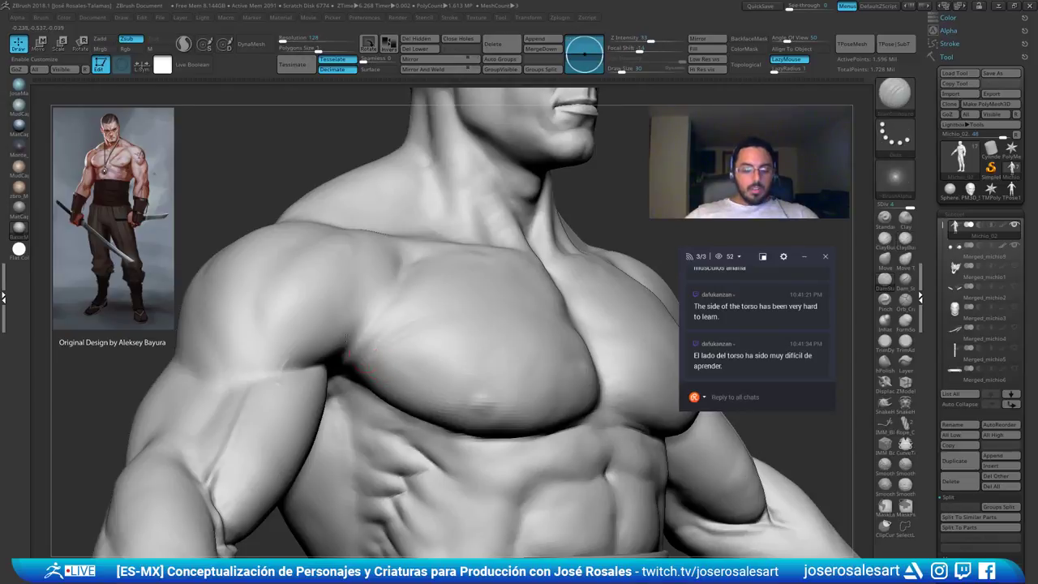
right_drag(359, 346, 341, 364)
mouse_move(384, 289)
right_down()
mouse_move(353, 357)
mouse_move(442, 352)
right_up()
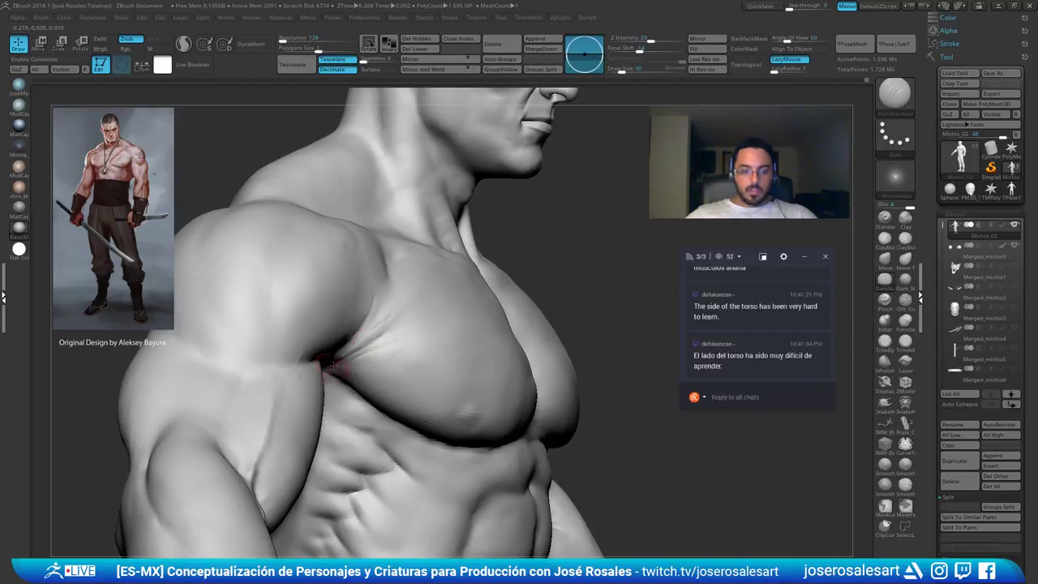
right_drag(407, 312, 411, 354)
mouse_move(415, 304)
right_down()
mouse_move(361, 332)
mouse_move(390, 319)
right_up()
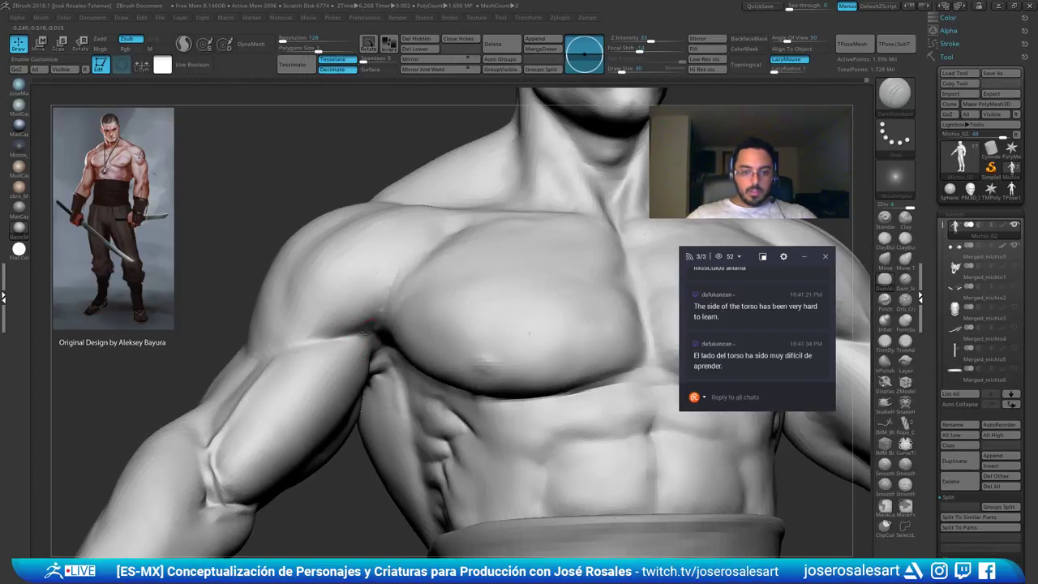
mouse_move(328, 328)
right_down()
mouse_move(396, 325)
mouse_move(373, 321)
mouse_move(551, 246)
mouse_move(528, 275)
right_up()
shift+drag(346, 305, 337, 310)
Frame the upper body from the front and save the tool file
ctrl+right_drag(665, 257, 643, 241)
alt+right_drag(519, 276, 560, 332)
right_drag(560, 332, 494, 328)
click(996, 73)
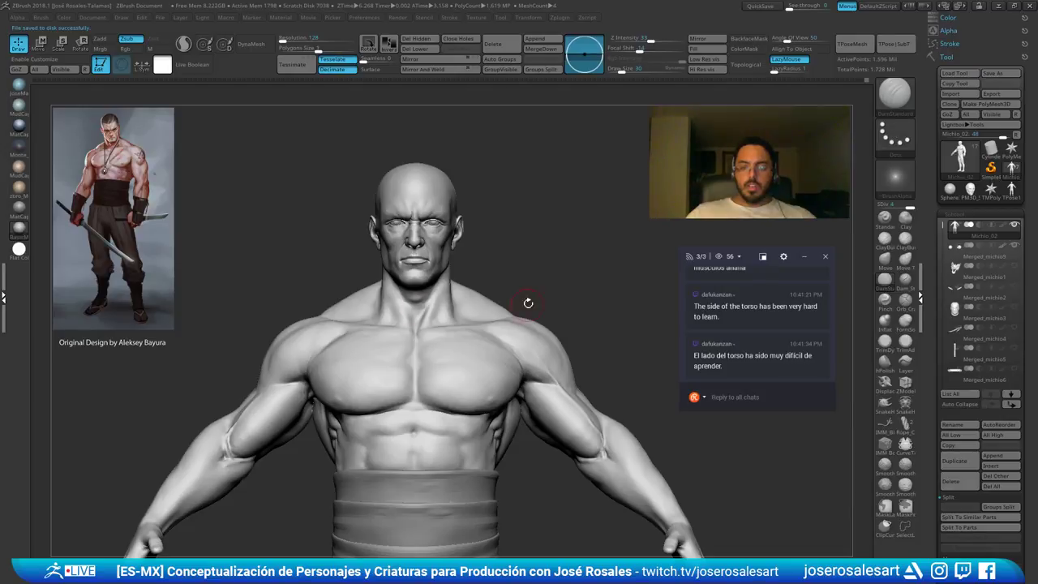
Adjust the outer corner of the eye with the Move brush at draw size 104
drag(514, 301, 526, 267)
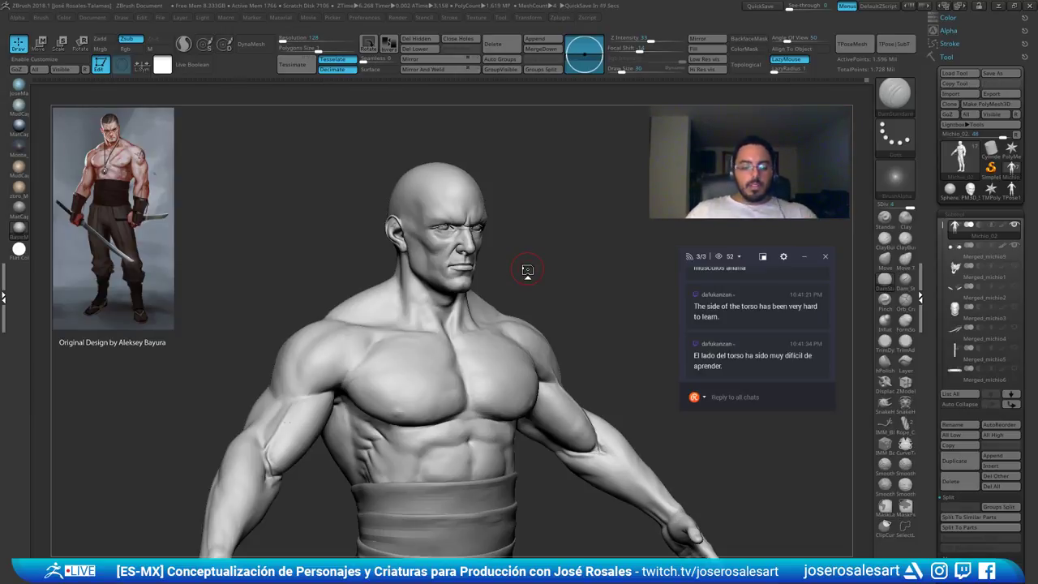
ctrl+right_drag(561, 131, 613, 227)
shift+right_drag(499, 269, 425, 300)
right_drag(303, 243, 381, 198)
mouse_move(381, 199)
ctrl+right_down()
mouse_move(377, 175)
mouse_move(370, 248)
mouse_move(373, 217)
ctrl+right_up()
key(b)
key(m)
key(v)
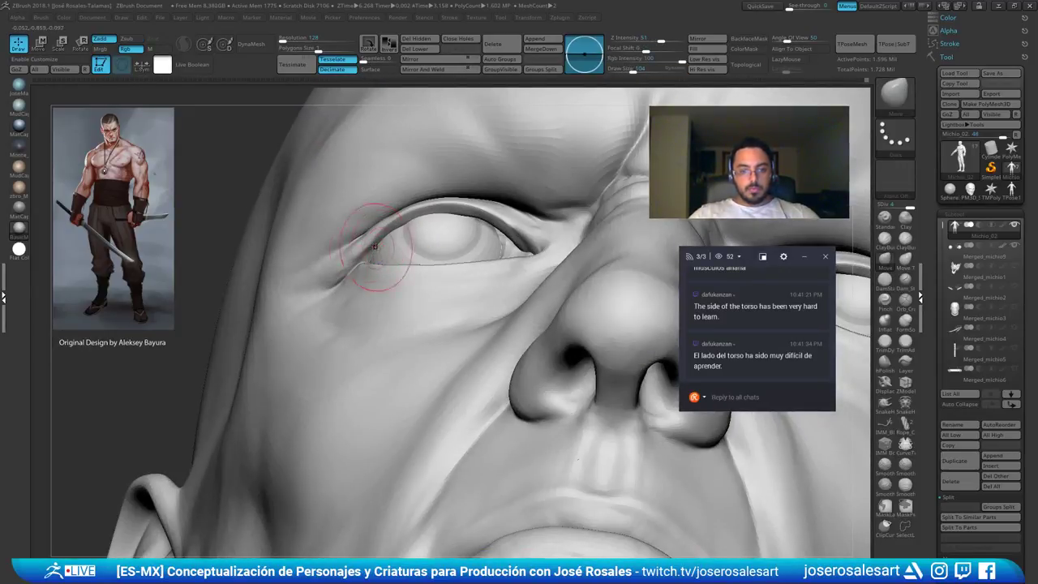
drag(376, 247, 368, 244)
Isolate the eyelid polygroup so only the eyelid strips remain visible
right_drag(370, 242, 618, 354)
mouse_move(597, 297)
ctrl+right_down()
mouse_move(656, 306)
mouse_move(604, 304)
mouse_move(613, 198)
mouse_move(626, 253)
ctrl+right_up()
ctrl+shift+click(597, 221)
mouse_move(453, 252)
right_down()
mouse_move(714, 185)
mouse_move(410, 281)
mouse_move(355, 274)
mouse_move(607, 326)
mouse_move(625, 312)
right_up()
Set the draw size to 73 and define the isolated eyelid's folds with Dam Standard
key(b)
key(d)
key(s)
mouse_move(368, 296)
right_down()
mouse_move(408, 364)
mouse_move(392, 328)
right_up()
key(s)
click(378, 379)
alt+right_drag(381, 378, 376, 330)
mouse_move(317, 375)
mouse_down()
mouse_move(481, 351)
mouse_move(538, 326)
mouse_up()
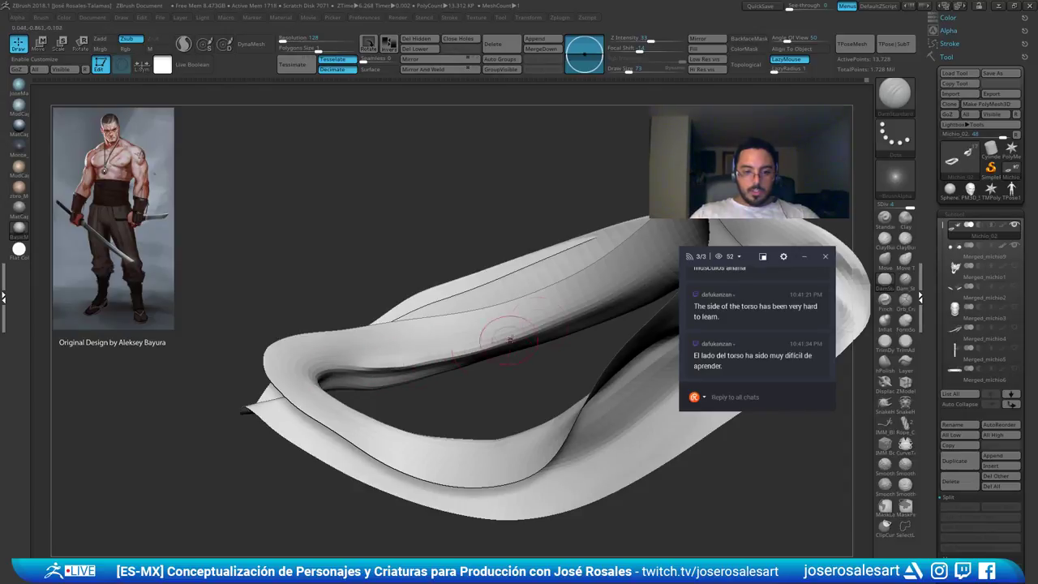
right_drag(508, 339, 525, 318)
drag(525, 318, 679, 258)
right_drag(560, 321, 629, 297)
drag(577, 278, 702, 245)
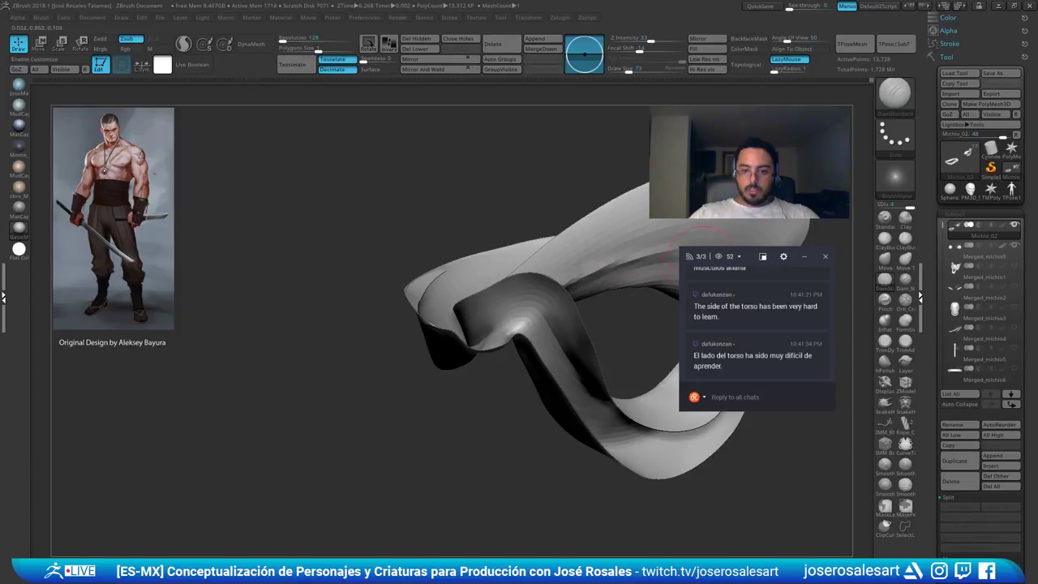
mouse_move(614, 260)
right_down()
mouse_move(578, 272)
mouse_move(613, 266)
mouse_move(550, 304)
mouse_move(621, 368)
right_up()
Build up the isolated upper eyelid along its rim and toward the corner with ClayBuildup
key(b)
key(m)
key(t)
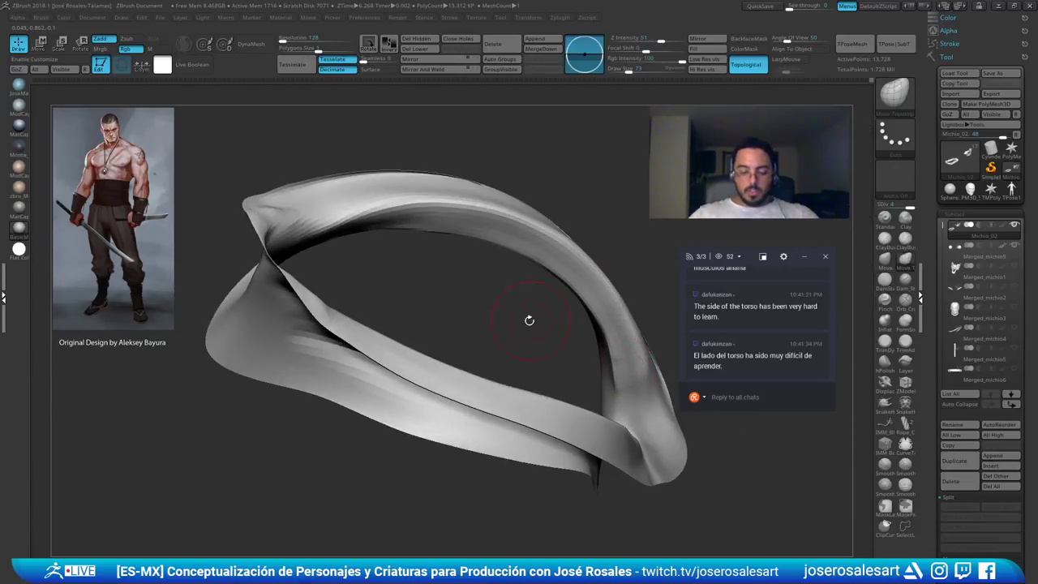
key(b)
key(c)
key(b)
right_drag(542, 318, 410, 280)
mouse_move(369, 240)
mouse_down()
mouse_move(334, 249)
mouse_move(464, 230)
mouse_move(525, 236)
mouse_up()
right_drag(600, 320, 632, 370)
drag(601, 318, 635, 403)
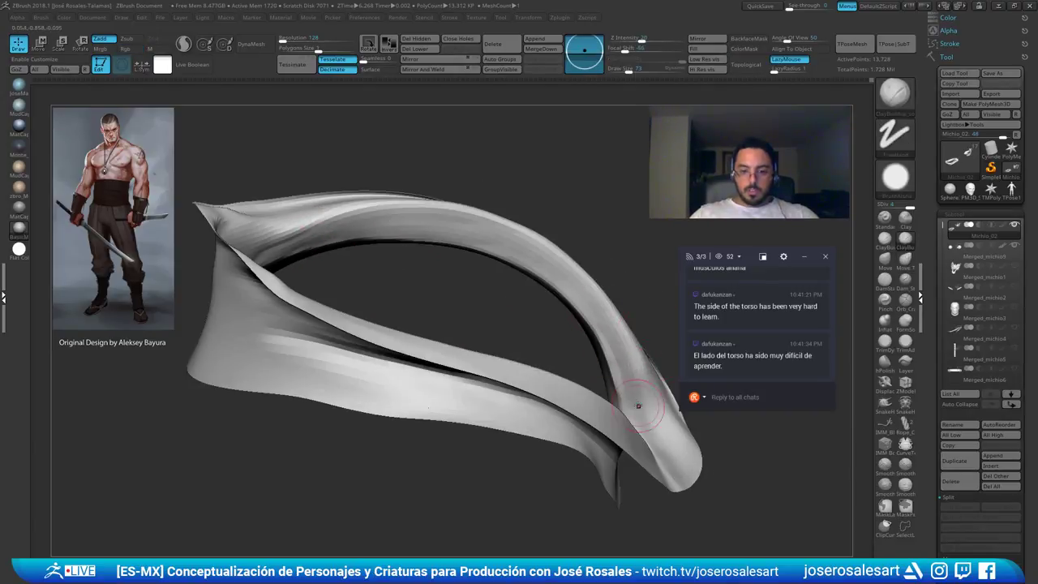
Flatten the upper eyelid's rim with TrimDynamic and smooth it toward the corners
key(b)
key(t)
key(d)
right_drag(591, 336, 618, 391)
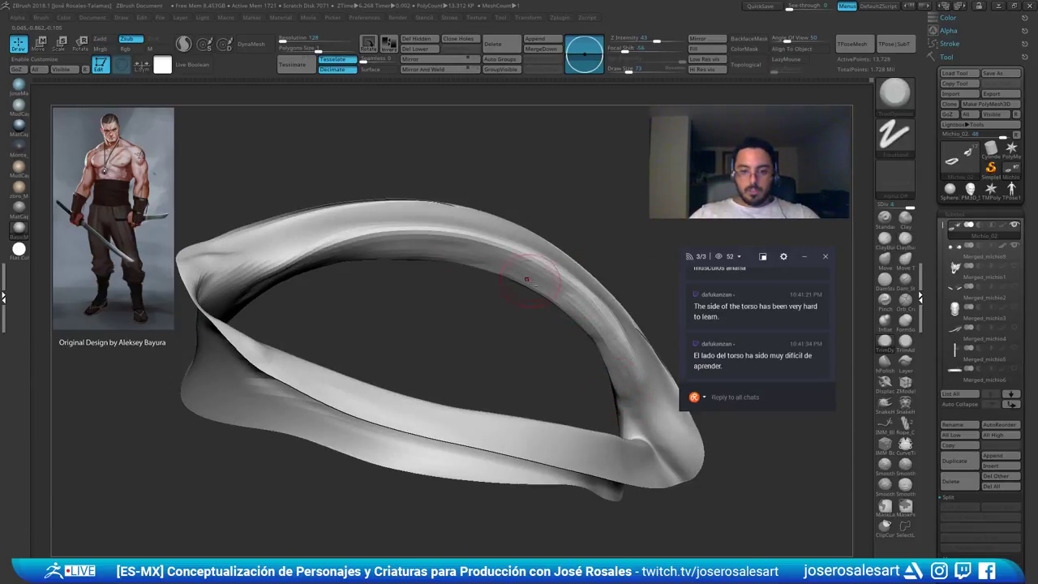
right_drag(452, 258, 320, 311)
shift+drag(343, 293, 378, 257)
right_drag(361, 281, 432, 297)
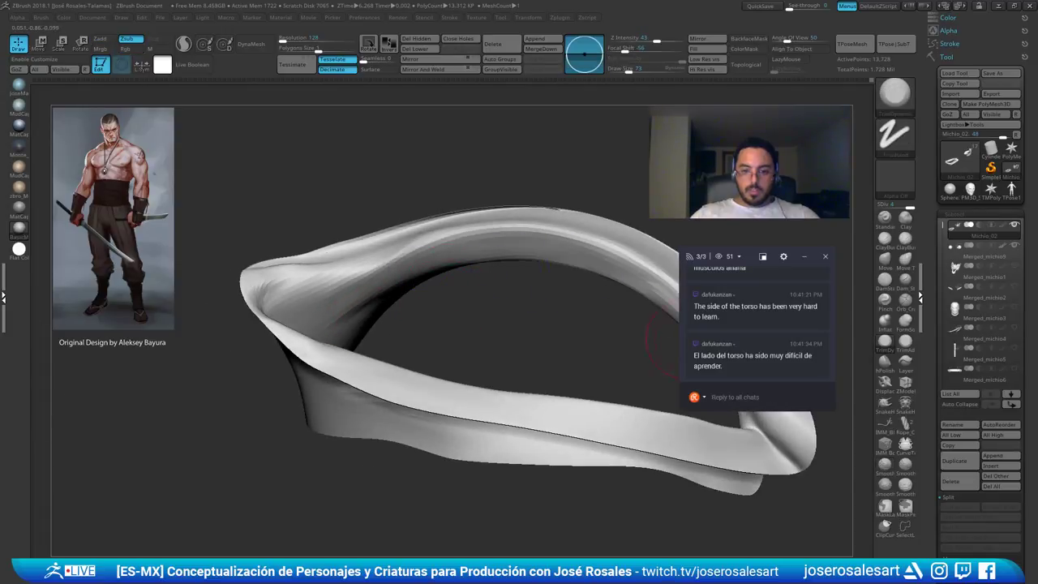
alt+right_drag(683, 341, 589, 314)
shift+drag(595, 289, 642, 343)
Define the lower eyelid's rim near the corner with Dam Standard and tighten its edge with the Pinch brush
key(b)
key(d)
key(s)
right_drag(578, 356, 650, 303)
drag(652, 294, 482, 283)
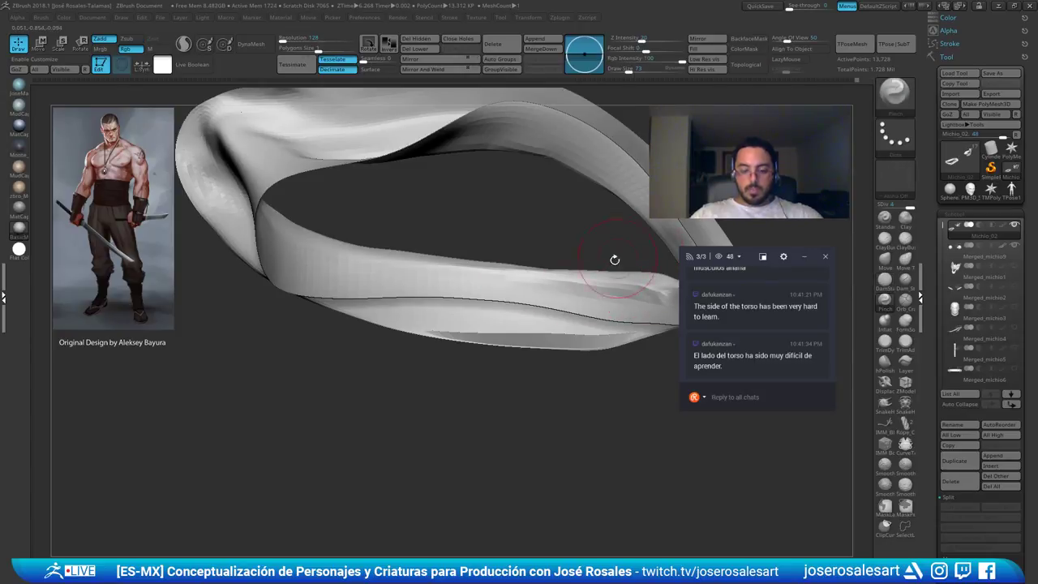
right_drag(635, 252, 638, 296)
key(b)
key(p)
key(i)
drag(655, 308, 596, 295)
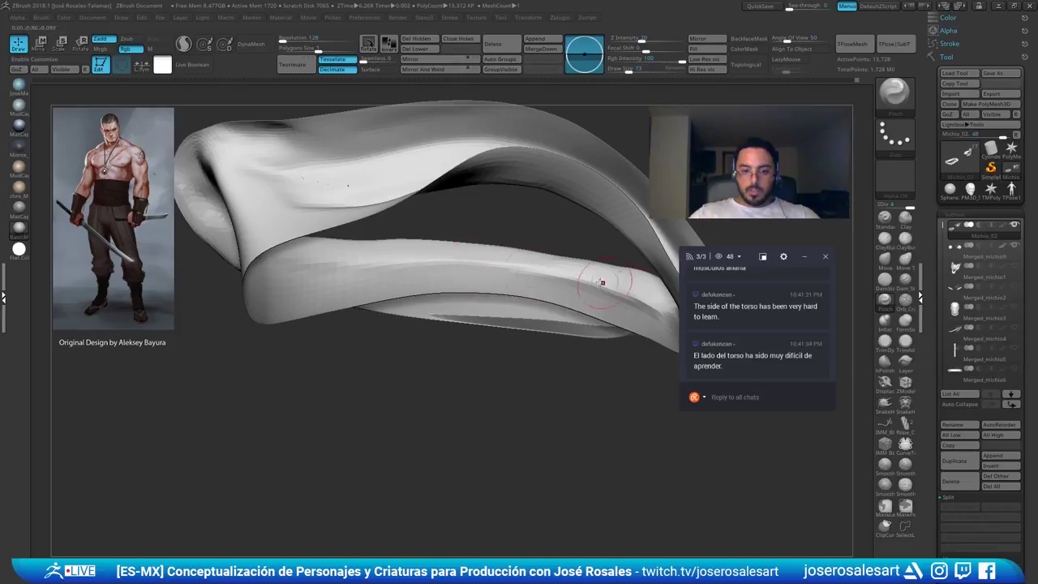
Reshape the upper eyelid's edge near the eye corner with the Move brush, adjusting the draw size between strokes
right_drag(343, 273, 460, 393)
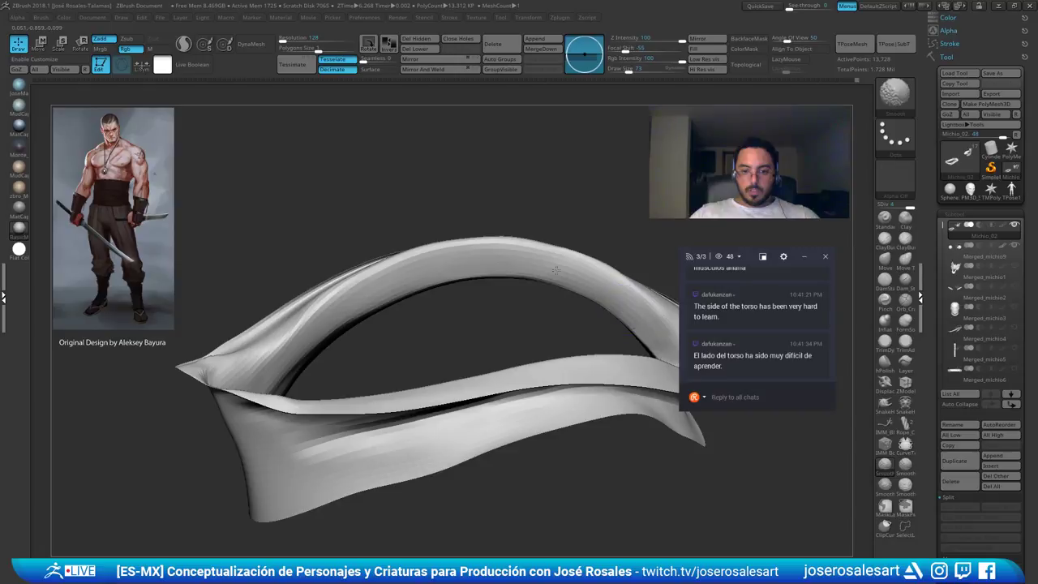
mouse_move(574, 274)
ctrl+right_down()
mouse_move(548, 286)
mouse_move(585, 349)
mouse_move(644, 347)
mouse_move(614, 321)
ctrl+right_up()
key(b)
key(m)
key(v)
right_drag(557, 267, 533, 272)
key(bracketright)
key(bracketright)
key(bracketright)
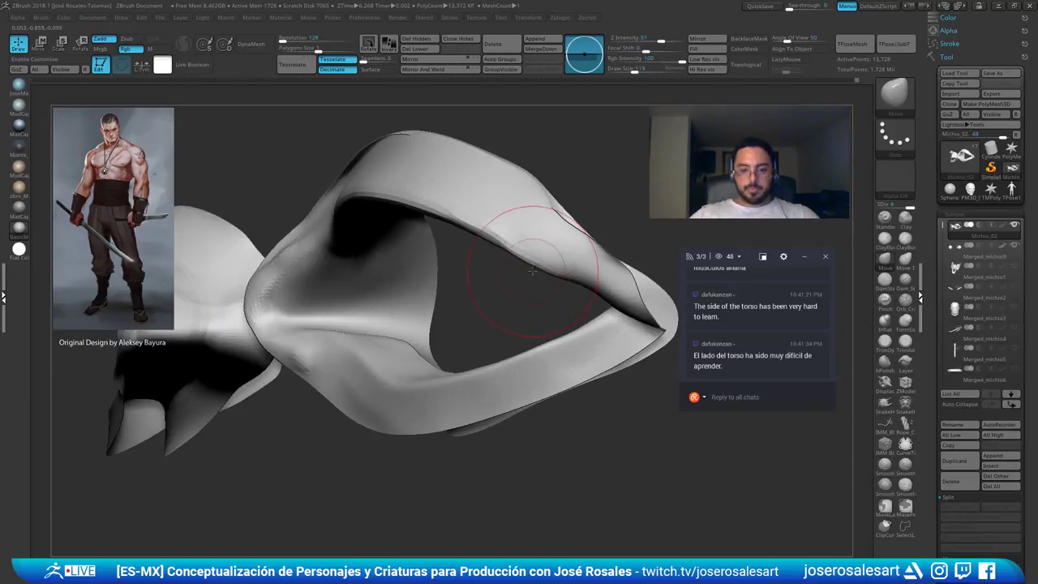
key(s)
drag(543, 267, 561, 277)
key(s)
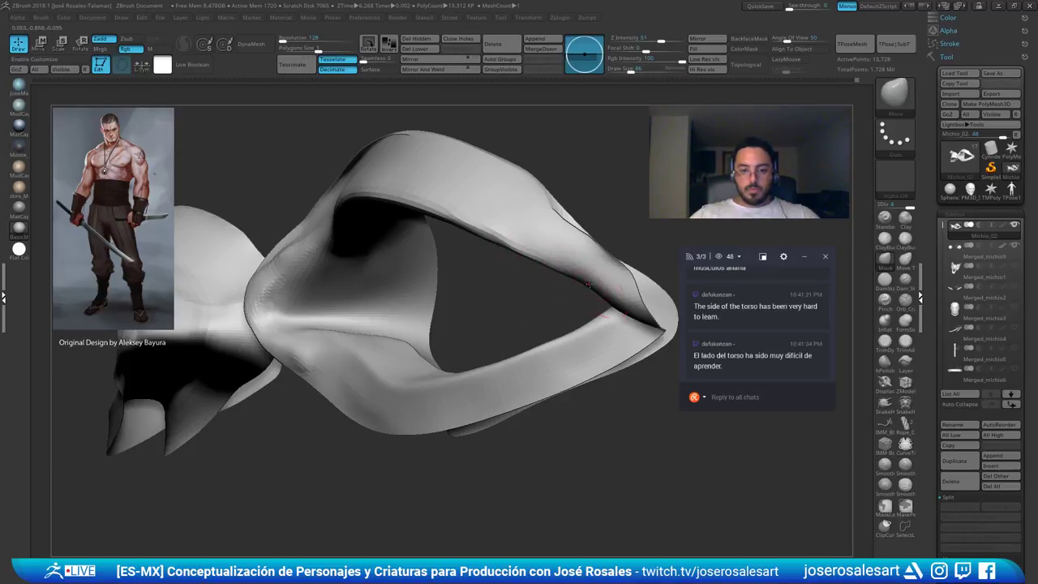
Show the whole body again and frame the face from the front to check the eyelids
right_drag(519, 245, 667, 271)
key(ctrl+shift+s)
mouse_move(718, 244)
alt+right_down()
mouse_move(547, 284)
mouse_move(424, 259)
mouse_move(645, 227)
alt+right_up()
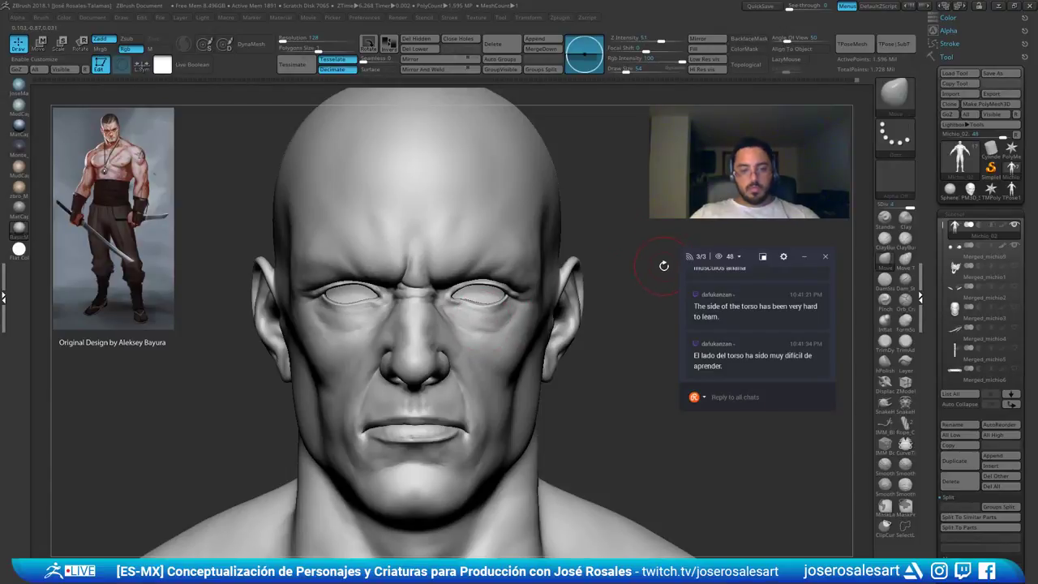
mouse_move(653, 276)
ctrl+right_down()
mouse_move(577, 287)
mouse_move(625, 287)
mouse_move(622, 262)
mouse_move(679, 262)
ctrl+right_up()
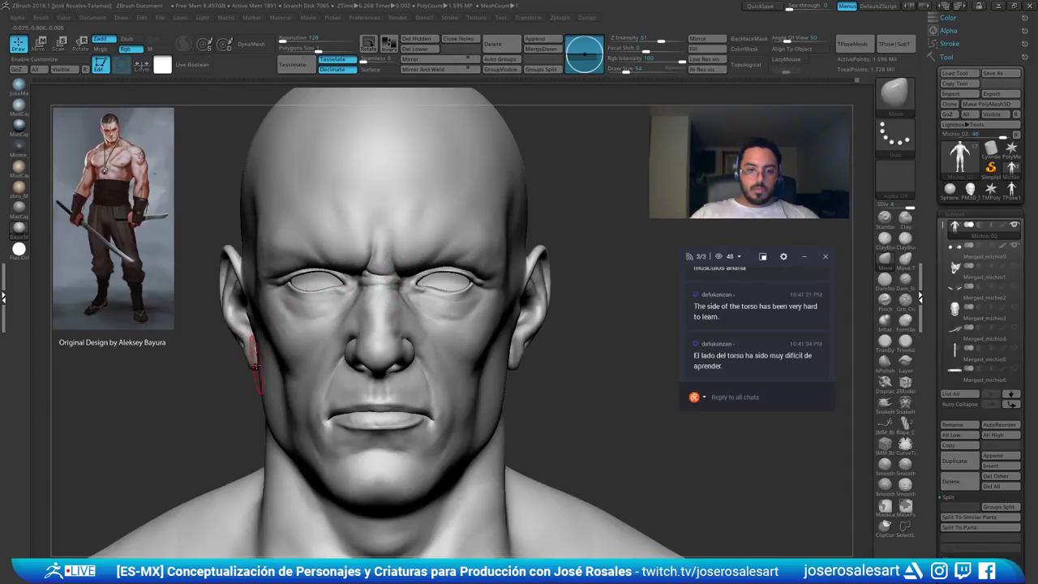
alt+right_drag(413, 318, 529, 323)
key(ctrl+i)
key(ctrl+i)
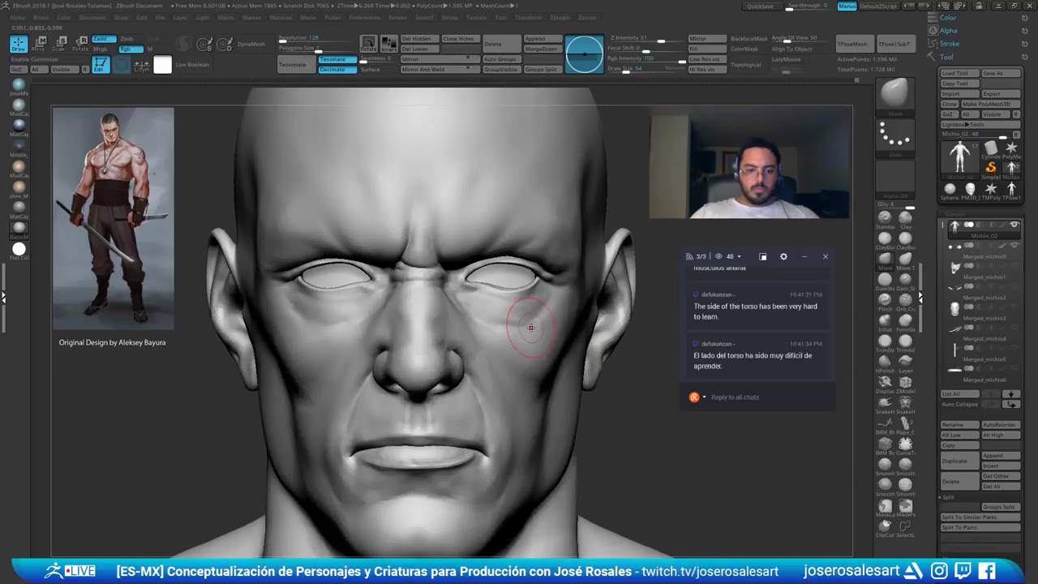
ctrl+right_drag(300, 294, 334, 296)
Adjust the eyelids around the outer eye corner with the Move brush, varying the draw size around 81
right_drag(451, 312, 541, 311)
key(bracketright)
right_drag(424, 289, 376, 287)
key(bracketleft)
key(bracketleft)
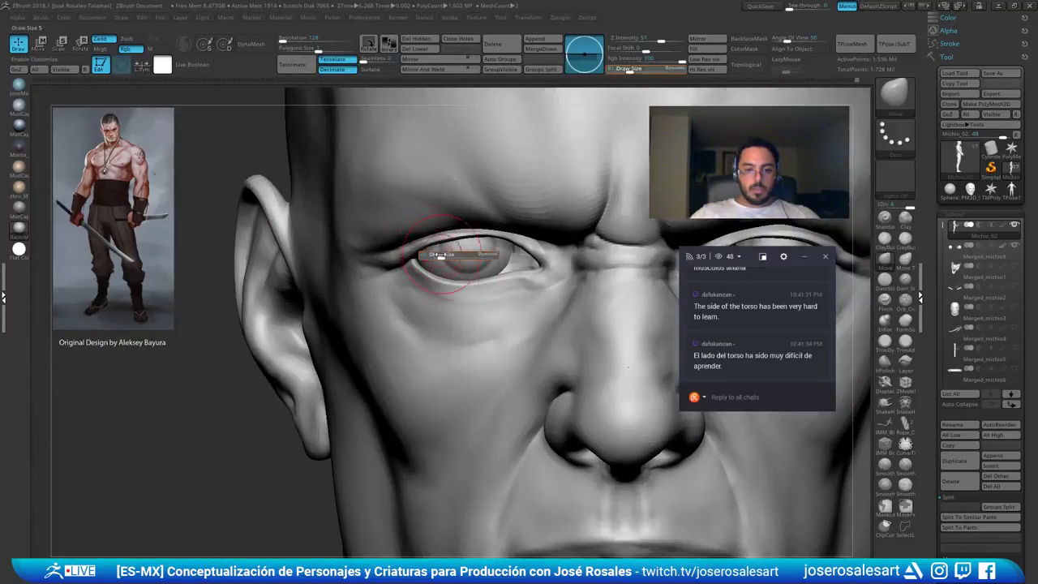
mouse_move(423, 255)
right_down()
mouse_move(419, 240)
mouse_move(472, 225)
right_up()
key(bracketright)
key(bracketright)
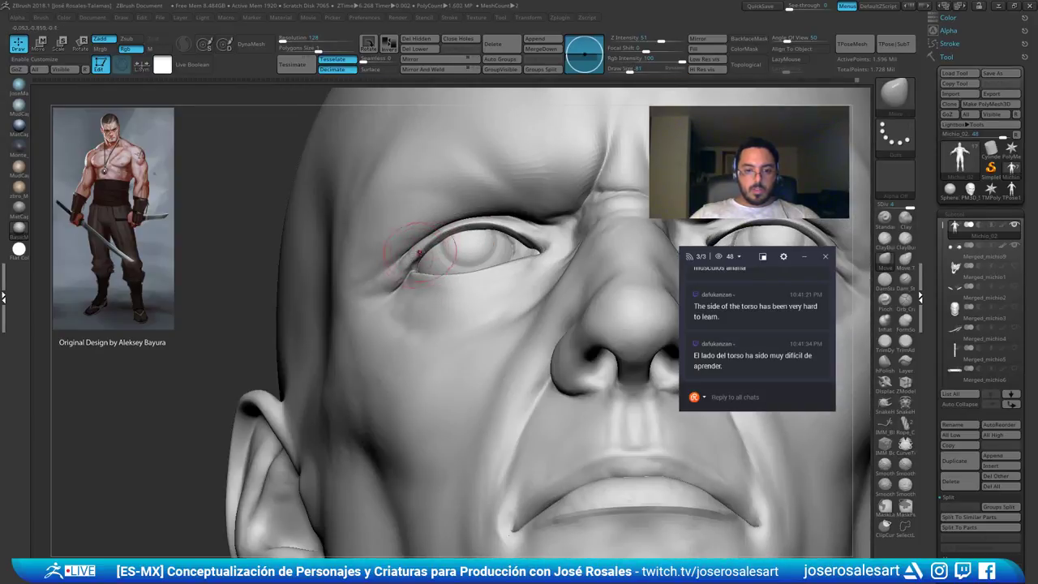
key(bracketleft)
mouse_move(449, 267)
right_down()
mouse_move(403, 319)
mouse_move(405, 304)
right_up()
mouse_move(598, 325)
ctrl+right_down()
mouse_move(625, 354)
mouse_move(636, 350)
mouse_move(560, 324)
ctrl+right_up()
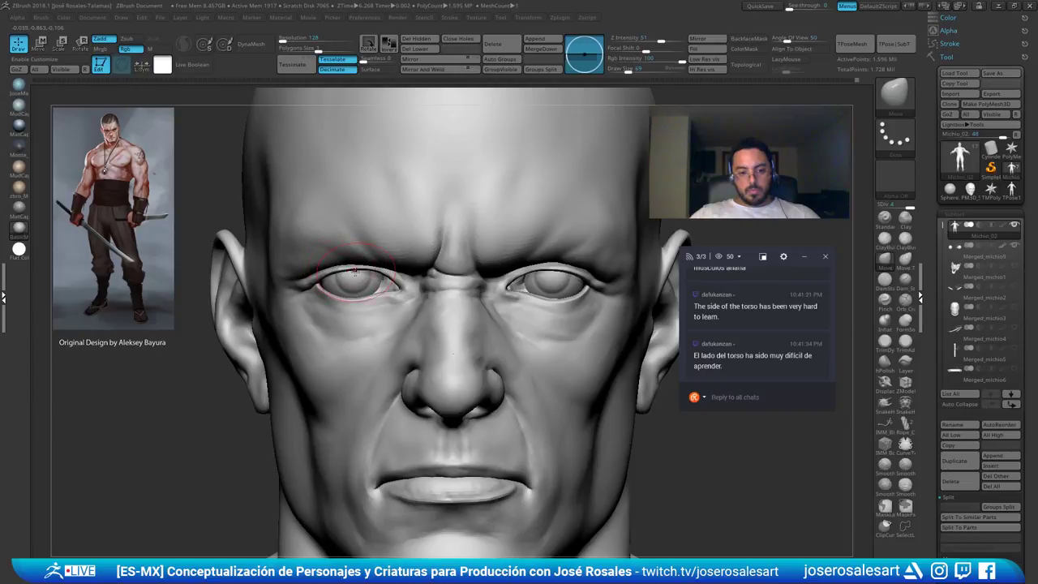
Nudge the upper eyelid near the inner eye corner with the Move brush at draw size 54
key(bracketleft)
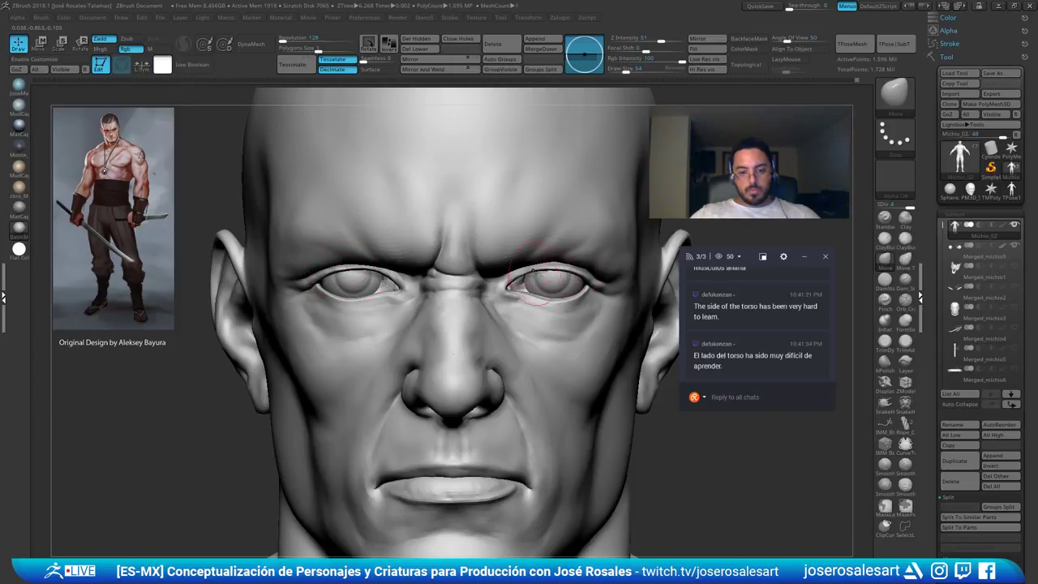
ctrl+right_drag(514, 279, 546, 285)
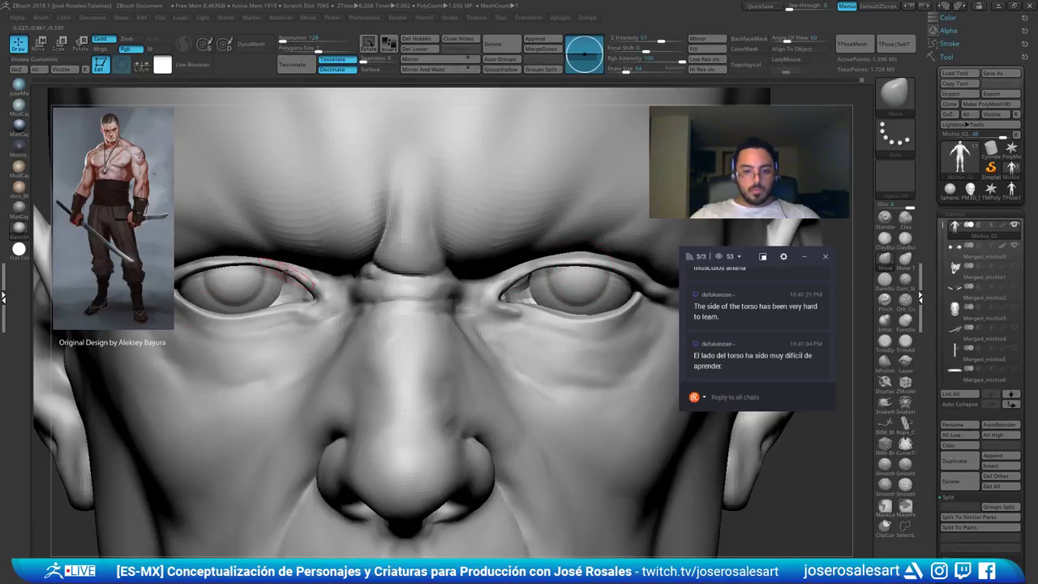
drag(286, 271, 290, 267)
ctrl+right_drag(293, 263, 238, 282)
alt+right_drag(488, 288, 510, 296)
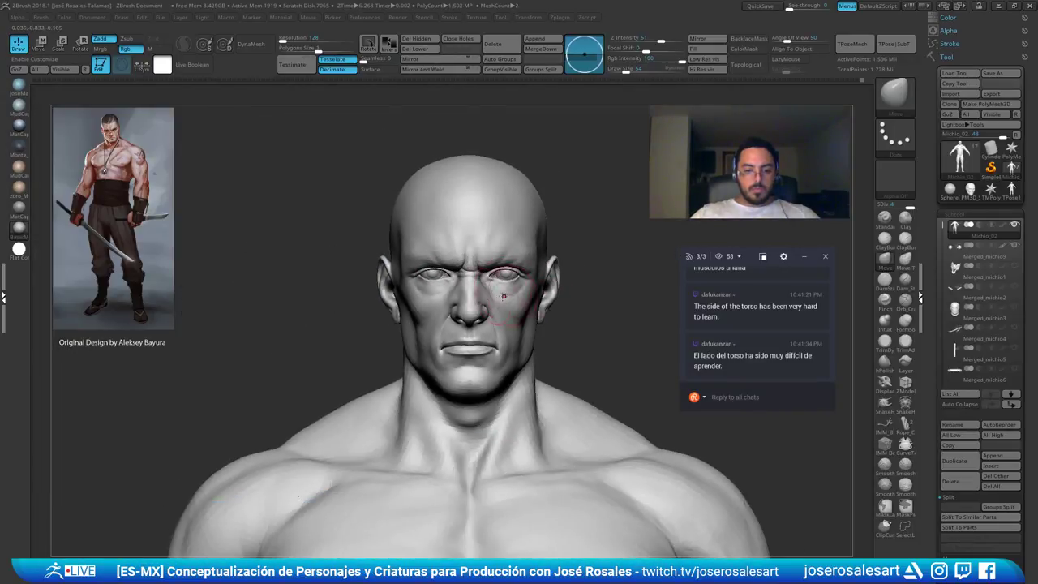
Smooth the skin around the outer corner of the eye
ctrl+right_drag(438, 285, 512, 261)
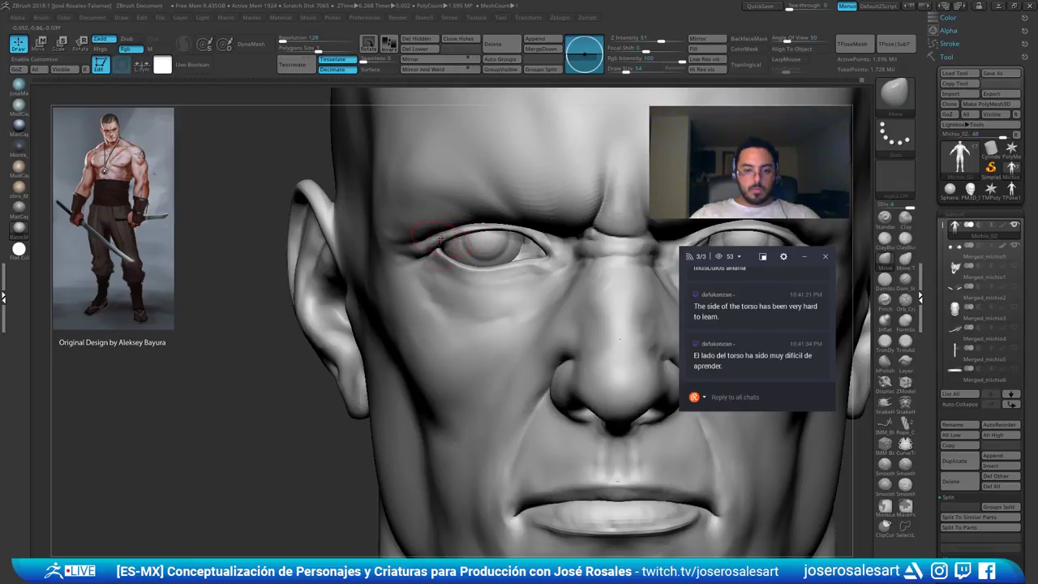
alt+right_drag(589, 260, 292, 261)
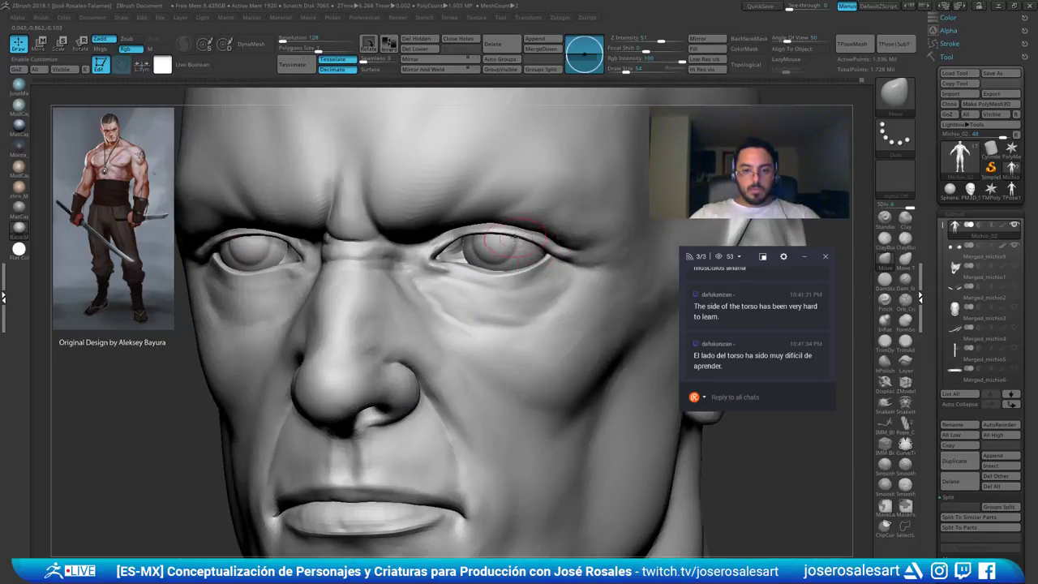
right_drag(534, 243, 397, 245)
ctrl+right_drag(478, 263, 548, 249)
shift+drag(561, 260, 579, 269)
mouse_move(567, 262)
right_down()
mouse_move(657, 246)
mouse_move(507, 262)
mouse_move(571, 283)
right_up()
Shape the philtrum below the nose with the Clay Buildup and Move brushes
alt+right_drag(645, 275, 442, 305)
right_drag(441, 306, 497, 387)
key(b)
key(c)
key(b)
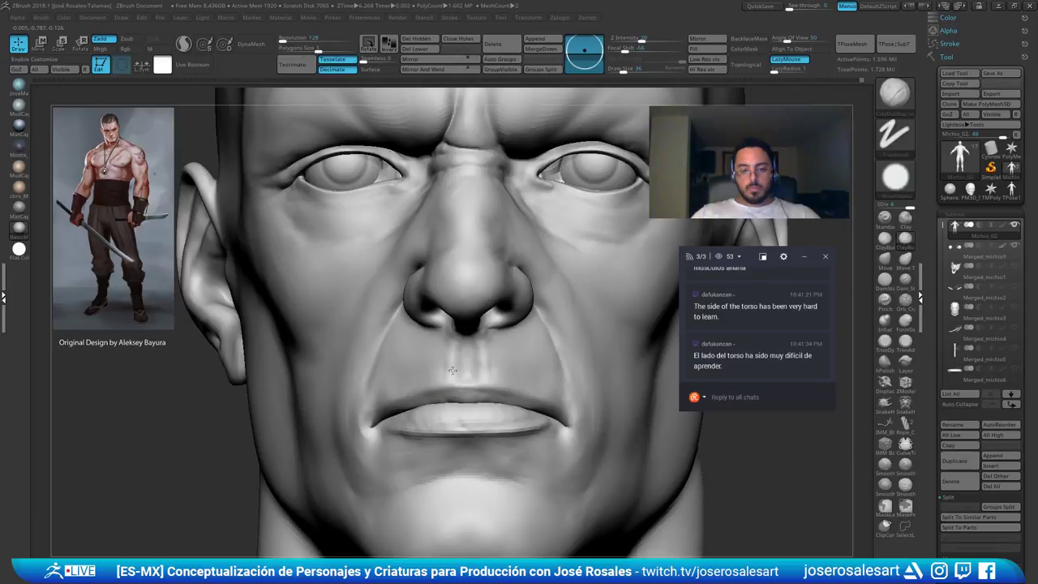
mouse_move(461, 379)
right_down()
mouse_move(514, 382)
mouse_move(438, 375)
mouse_move(497, 364)
mouse_move(446, 366)
mouse_move(470, 368)
mouse_move(494, 296)
right_up()
key(b)
key(m)
key(v)
Build up the philtrum ridges with Clay Buildup and smooth them toward the upper lip
key(b)
key(c)
key(b)
ctrl+right_drag(604, 334, 575, 371)
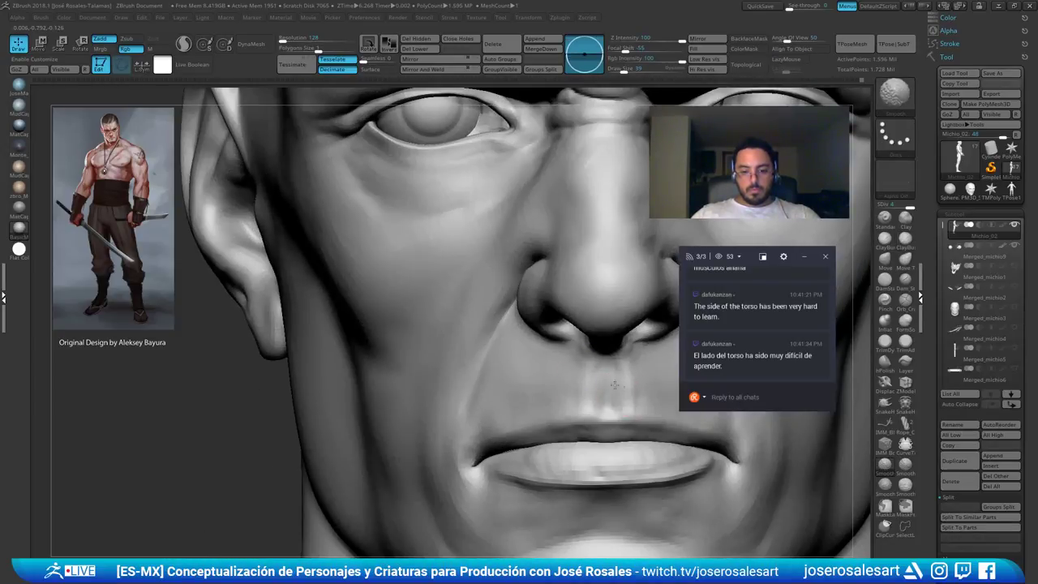
right_drag(650, 413, 625, 410)
shift+drag(638, 386, 627, 408)
Adjust the underside of the nose tip in profile with the Move brush
mouse_move(476, 437)
ctrl+right_down()
mouse_move(623, 370)
mouse_move(514, 398)
mouse_move(492, 420)
ctrl+right_up()
key(b)
key(m)
key(v)
mouse_move(491, 420)
ctrl+right_down()
mouse_move(448, 355)
mouse_move(453, 399)
ctrl+right_up()
drag(432, 370, 435, 364)
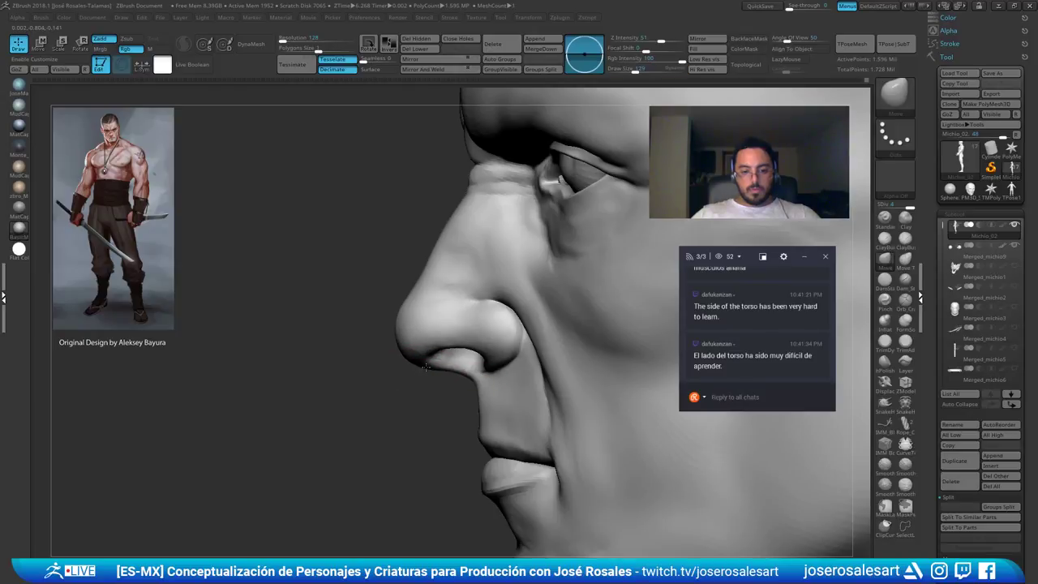
mouse_move(438, 366)
right_down()
mouse_move(525, 371)
mouse_move(477, 347)
mouse_move(478, 334)
right_up()
Refine the side of the nose above the nostril wing with the Clay Buildup and Dam Standard brushes
key(b)
key(c)
key(b)
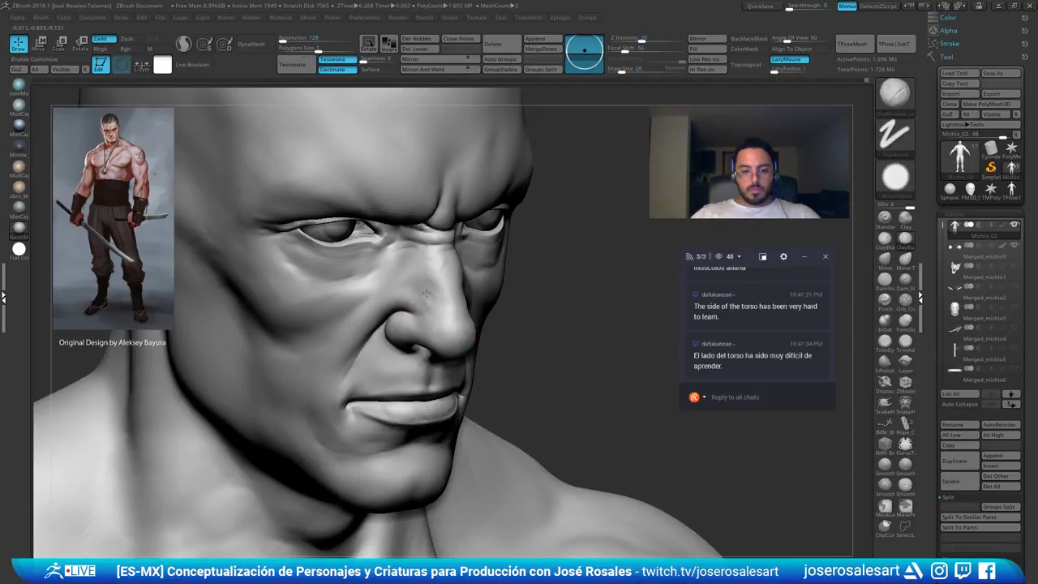
mouse_move(420, 302)
right_down()
mouse_move(398, 305)
mouse_move(436, 311)
mouse_move(479, 270)
mouse_move(496, 274)
mouse_move(424, 301)
mouse_move(464, 306)
mouse_move(379, 318)
mouse_move(441, 282)
mouse_move(459, 289)
right_up()
key(b)
key(d)
key(s)
Smooth the transition between the nose bridge, nostril wing and cheek
key(shift)
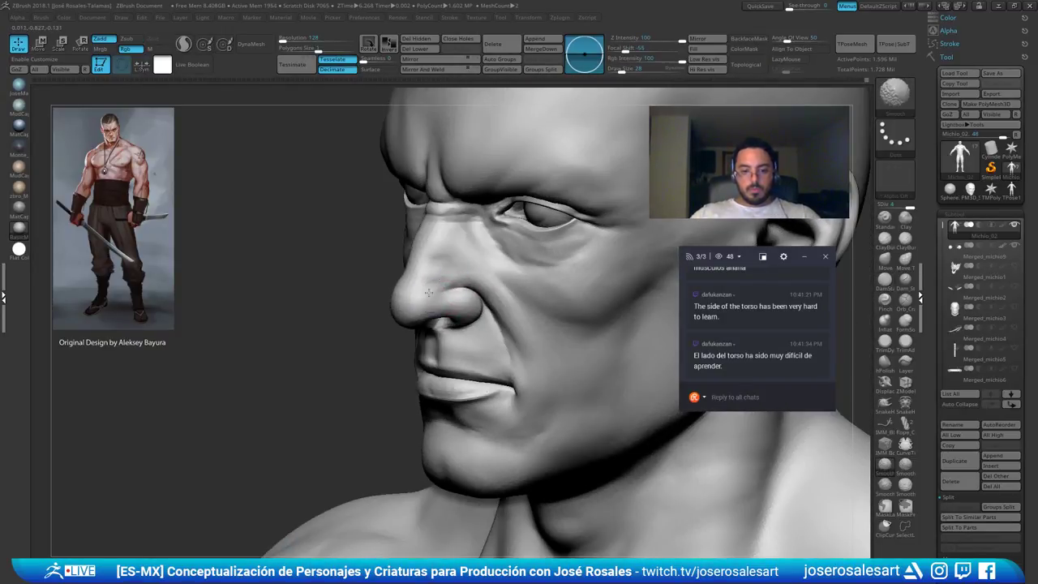
shift+drag(441, 304, 430, 303)
ctrl+right_drag(477, 259, 479, 278)
shift+drag(479, 278, 448, 270)
right_drag(445, 268, 499, 274)
ctrl+right_drag(499, 274, 454, 279)
key(shift)
Swell the fold around the nostril wing with the Inflat brush at draw size 81
key(b)
key(c)
key(b)
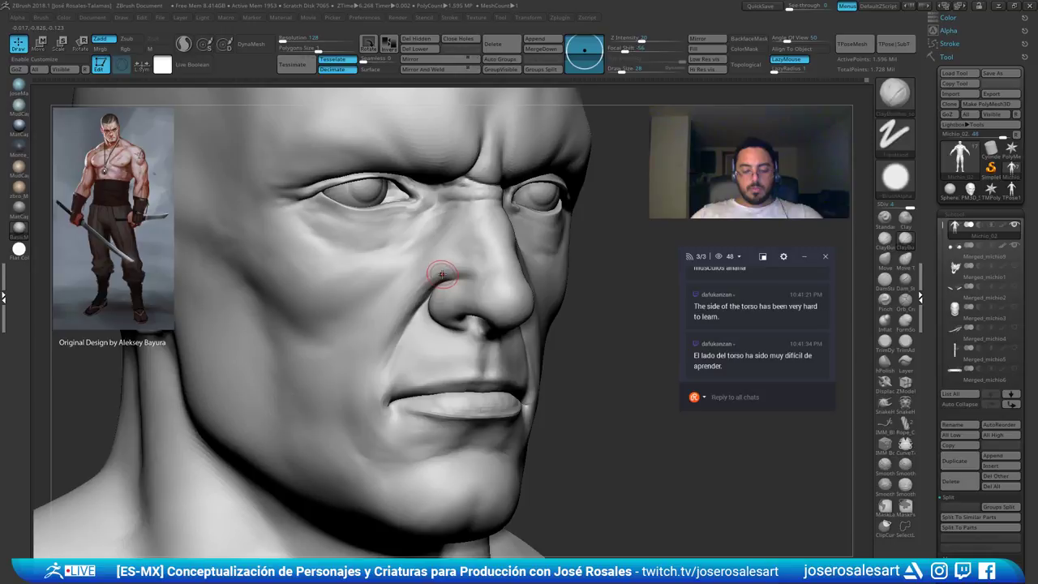
key(b)
key(i)
key(n)
key(s)
drag(443, 277, 452, 279)
ctrl+right_drag(452, 279, 450, 283)
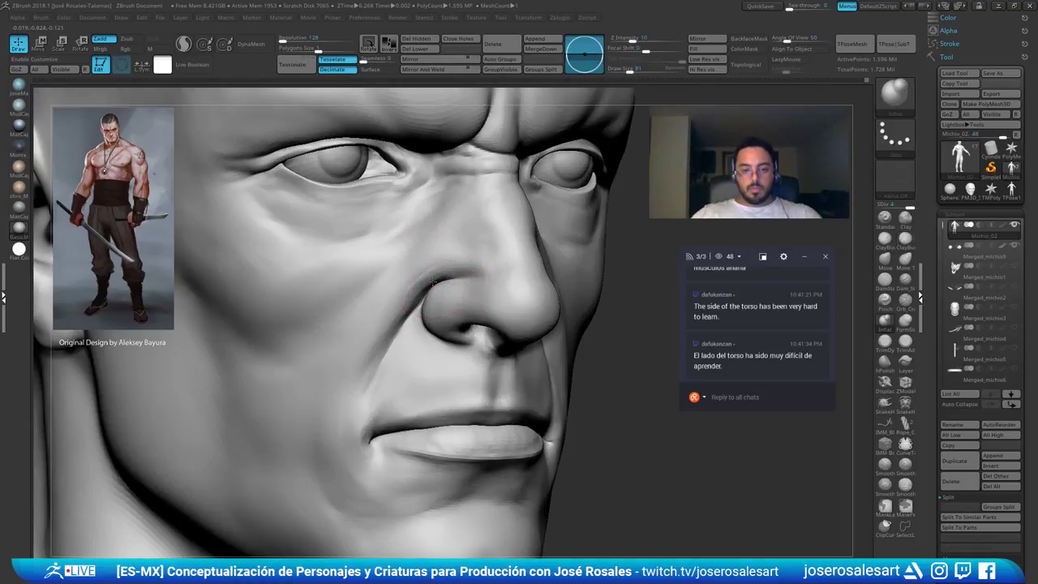
Reduce the draw size to 65 and smooth the crease above the nostril wing
key(s)
drag(452, 284, 445, 287)
right_drag(445, 287, 464, 289)
key(shift)
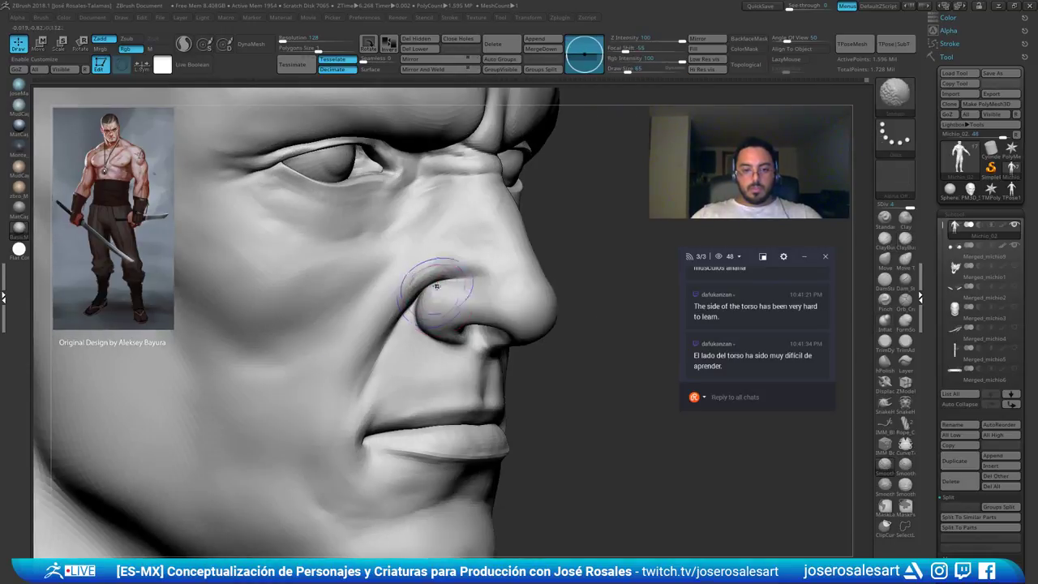
mouse_move(437, 273)
shift+mouse_down()
mouse_move(446, 265)
mouse_move(438, 280)
shift+mouse_up()
Examine the face, torso and back from the front, below and behind
right_drag(439, 322, 381, 324)
ctrl+right_drag(381, 324, 389, 276)
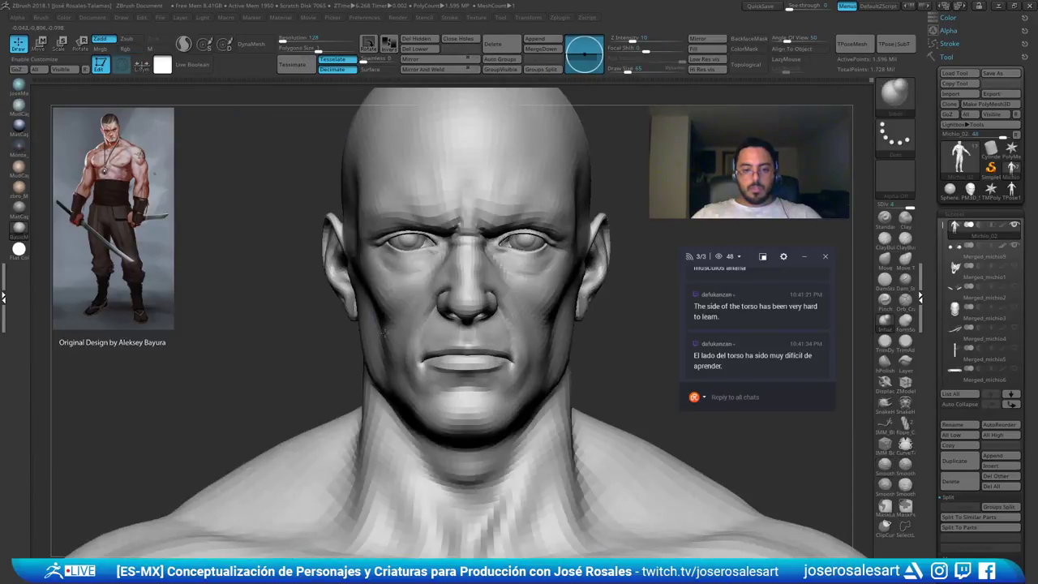
ctrl+right_drag(541, 349, 494, 381)
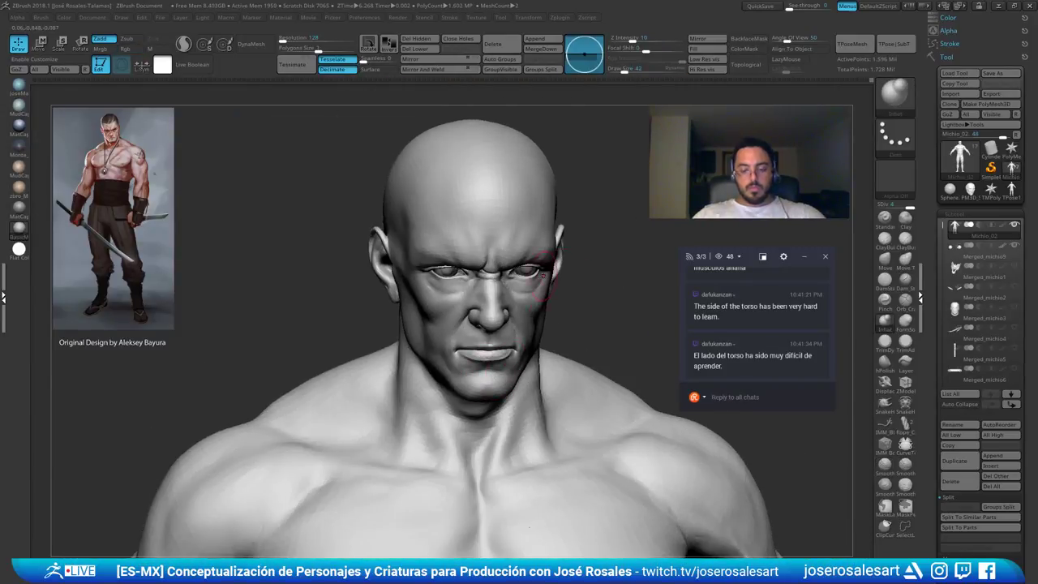
ctrl+right_drag(557, 280, 535, 276)
right_drag(492, 347, 462, 276)
alt+right_drag(470, 373, 450, 326)
mouse_move(451, 326)
right_down()
mouse_move(466, 326)
mouse_move(452, 326)
right_up()
key(space)
drag(452, 327, 526, 326)
mouse_move(590, 350)
right_down()
mouse_move(563, 326)
mouse_move(614, 327)
mouse_move(587, 313)
mouse_move(601, 326)
mouse_move(589, 330)
mouse_move(573, 306)
mouse_move(666, 307)
mouse_move(615, 294)
right_up()
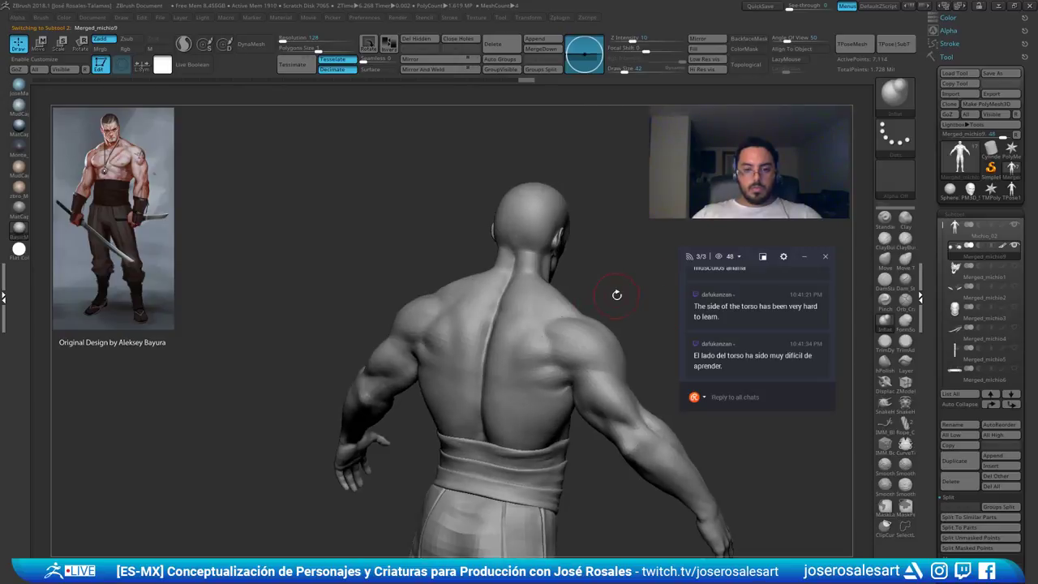
Reselect the body subtool and refine the lower jaw in profile with the Standard brush, smoothing the result
alt+click(562, 344)
right_drag(653, 335, 556, 314)
ctrl+right_drag(555, 313, 571, 349)
alt+right_drag(681, 327, 488, 319)
mouse_move(555, 316)
alt+right_down()
mouse_move(458, 314)
mouse_move(406, 296)
alt+right_up()
ctrl+right_drag(519, 244, 532, 285)
key(b)
key(s)
key(t)
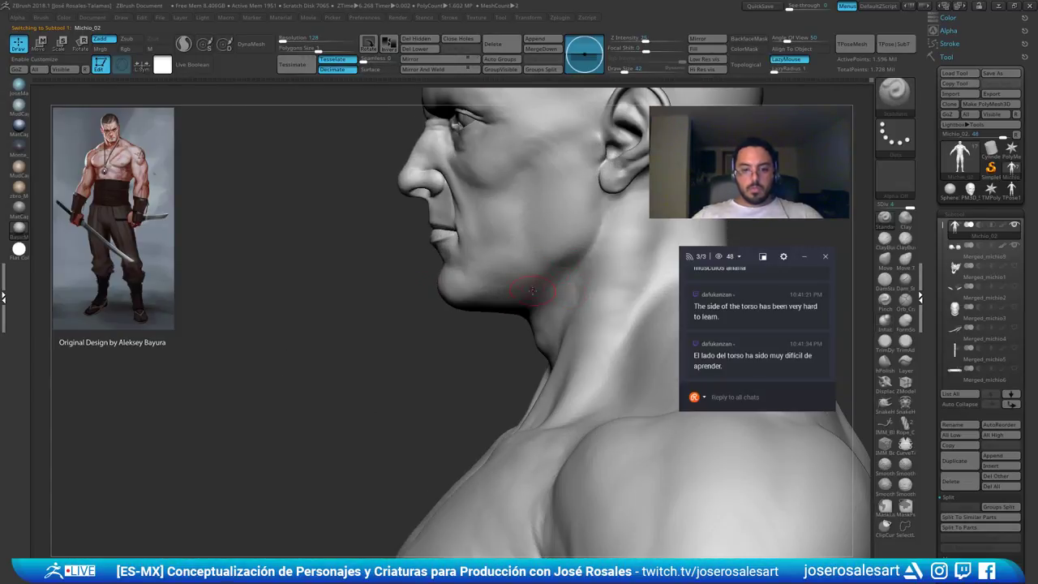
key(shift)
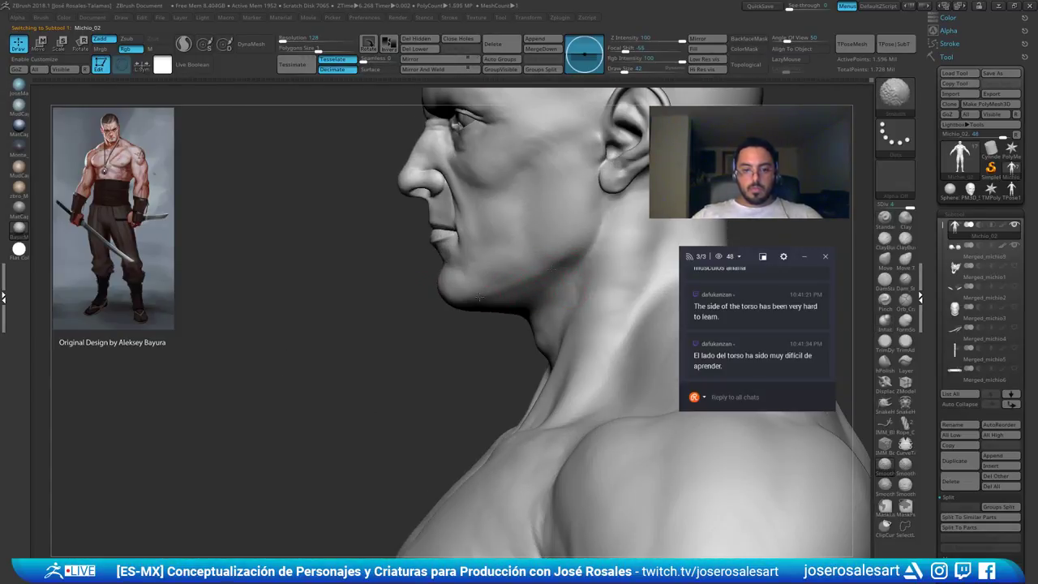
Stroke the Standard brush along the jaw's lower edge toward the chin and smooth it
right_drag(424, 319, 498, 299)
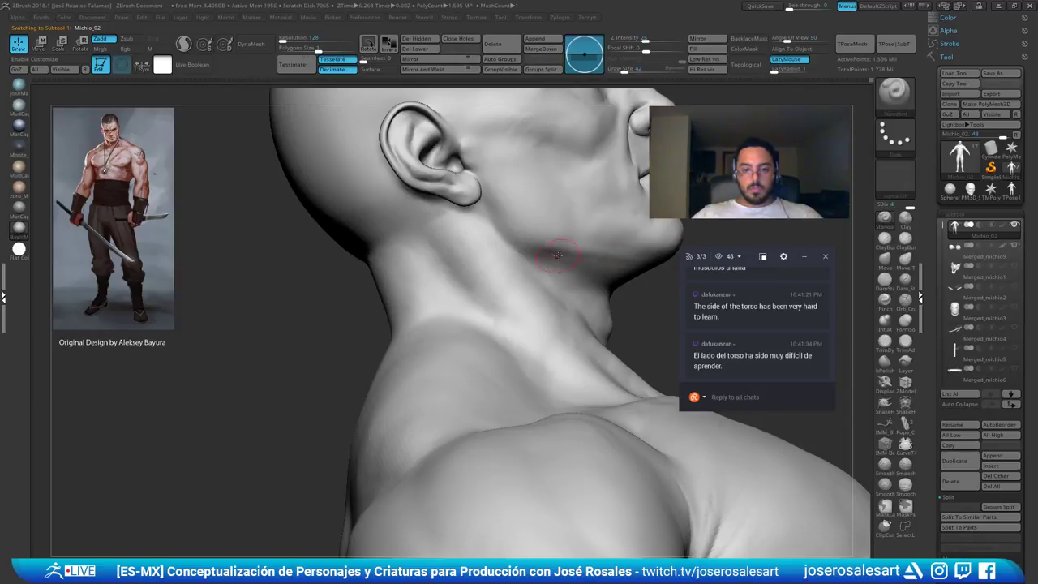
drag(561, 254, 621, 253)
key(shift)
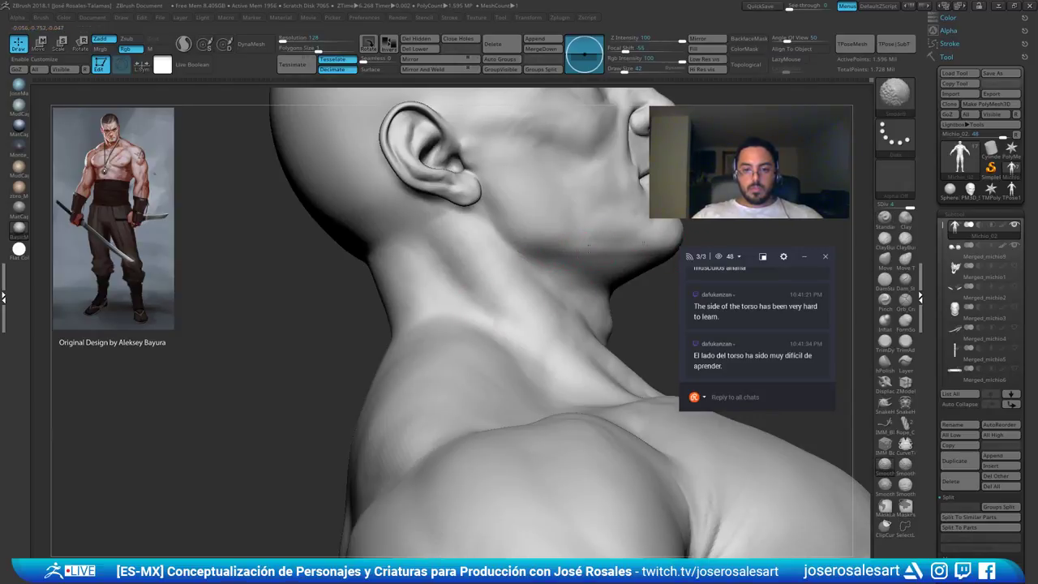
mouse_move(667, 267)
ctrl+right_down()
mouse_move(657, 235)
mouse_move(503, 319)
mouse_move(631, 350)
ctrl+right_up()
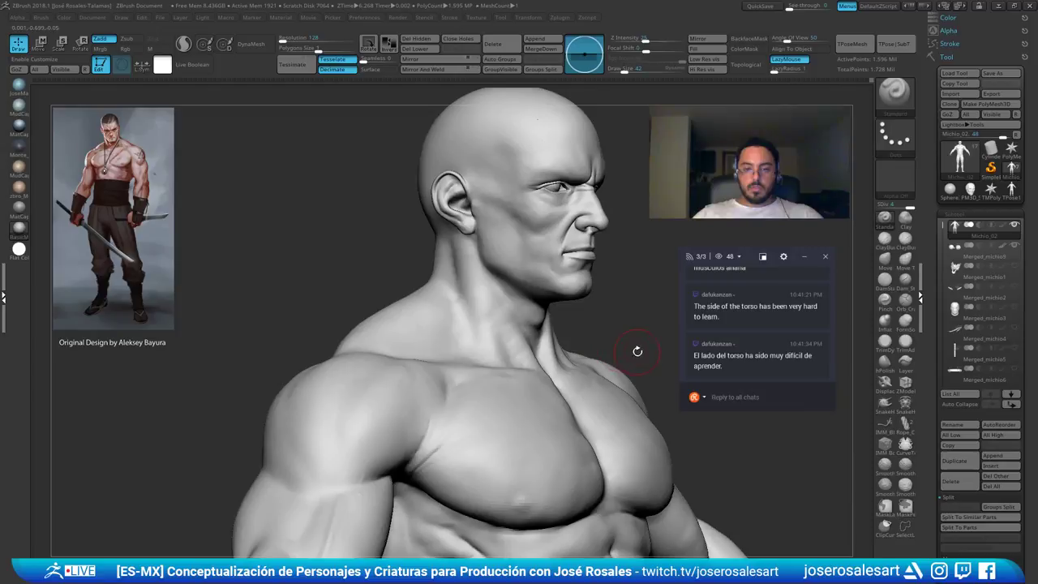
Build up the lower cheek above the jaw with the Clay Buildup brush at draw size 42
key(b)
key(c)
key(b)
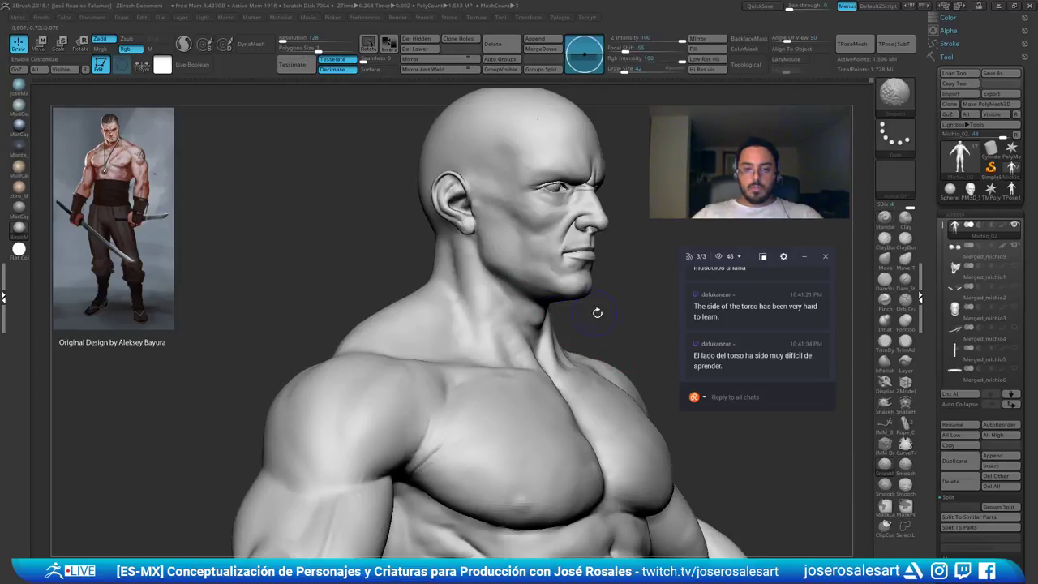
right_drag(574, 308, 364, 315)
mouse_move(535, 329)
right_down()
mouse_move(375, 379)
mouse_move(454, 353)
right_up()
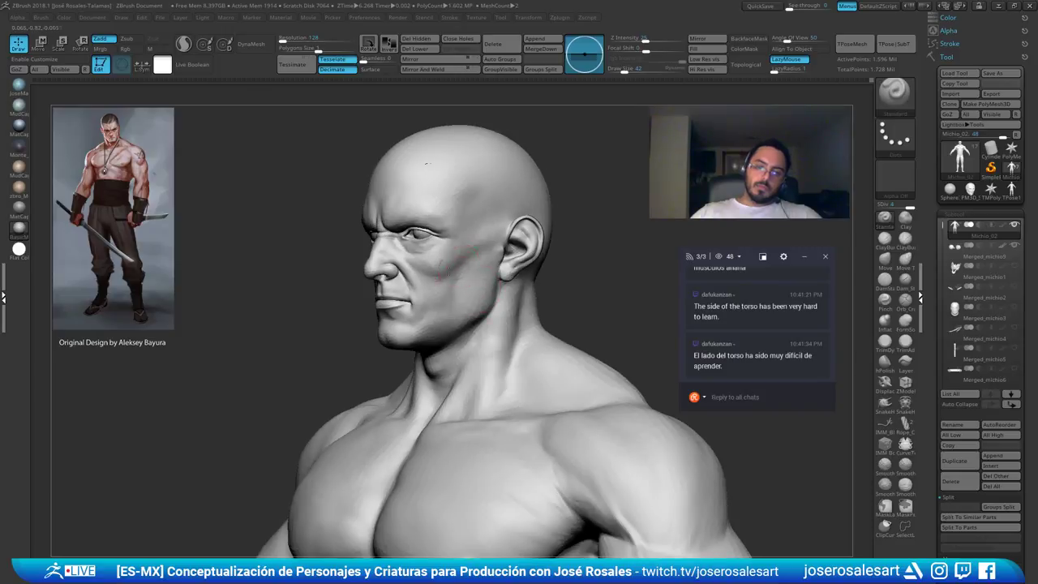
key(b)
key(c)
key(b)
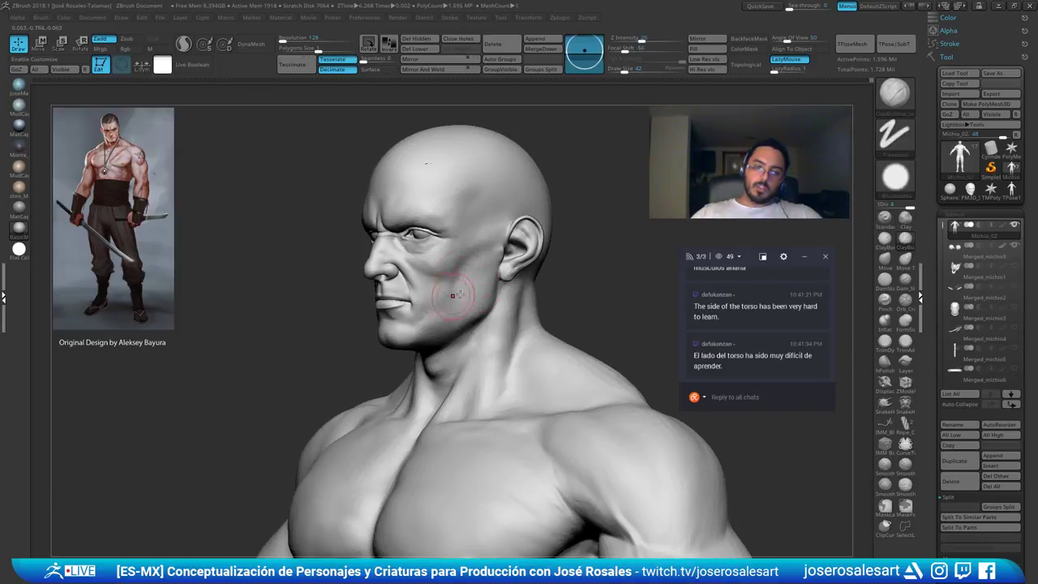
mouse_move(452, 295)
right_down()
mouse_move(496, 289)
mouse_move(466, 268)
mouse_move(491, 287)
right_up()
Add another Clay Buildup stroke on the side of the face and smooth it into the surrounding form
shift+right_drag(304, 328, 356, 325)
right_drag(320, 293, 403, 308)
mouse_move(350, 295)
mouse_down()
mouse_move(366, 301)
mouse_move(357, 312)
mouse_move(369, 286)
mouse_move(359, 327)
mouse_up()
mouse_move(357, 324)
right_down()
mouse_move(324, 322)
mouse_move(373, 318)
right_up()
shift+drag(367, 321, 381, 336)
ctrl+right_drag(382, 336, 362, 275)
shift+right_drag(361, 276, 379, 273)
Review the figure from the head and torso down to the legs and feet
mouse_move(547, 318)
right_down()
mouse_move(501, 323)
mouse_move(663, 301)
right_up()
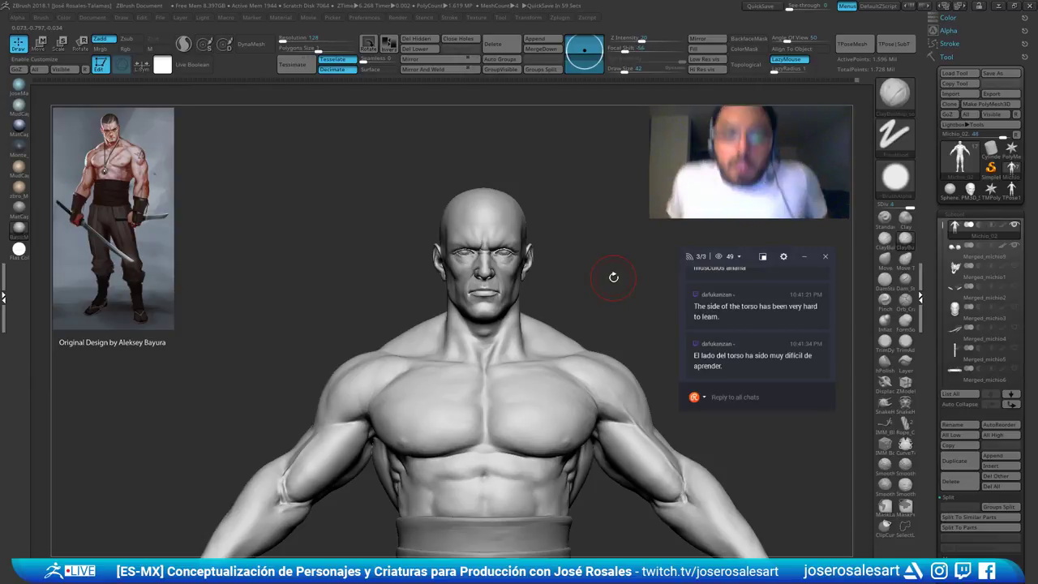
mouse_move(441, 281)
alt+right_down()
mouse_move(455, 208)
mouse_move(401, 85)
alt+right_up()
mouse_move(540, 165)
ctrl+right_down()
mouse_move(492, 237)
mouse_move(434, 231)
ctrl+right_up()
mouse_move(503, 221)
alt+right_down()
mouse_move(447, 256)
mouse_move(531, 262)
mouse_move(590, 195)
mouse_move(597, 200)
alt+right_up()
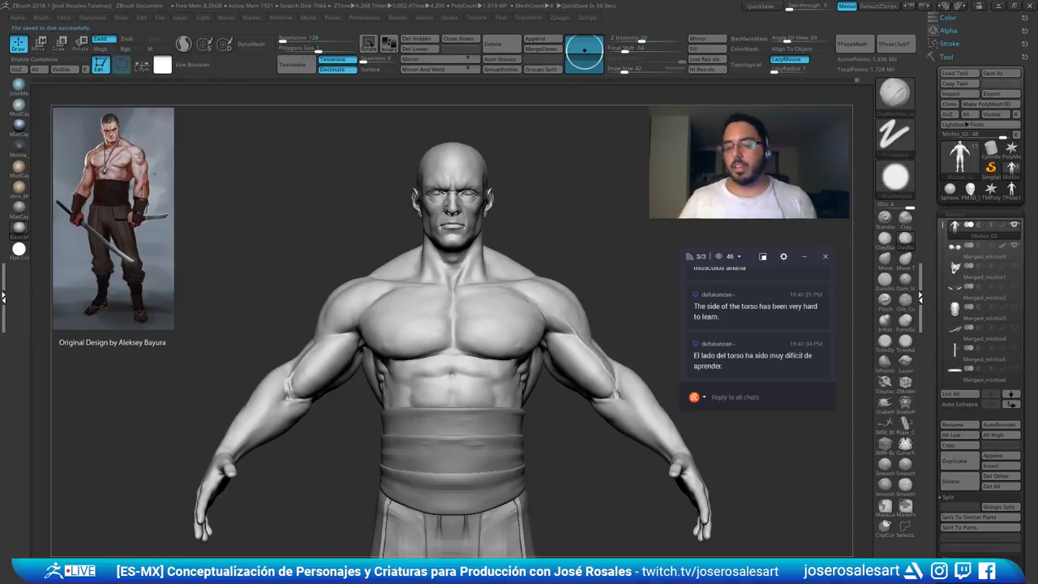
ctrl+right_drag(453, 240, 477, 253)
right_drag(498, 155, 497, 241)
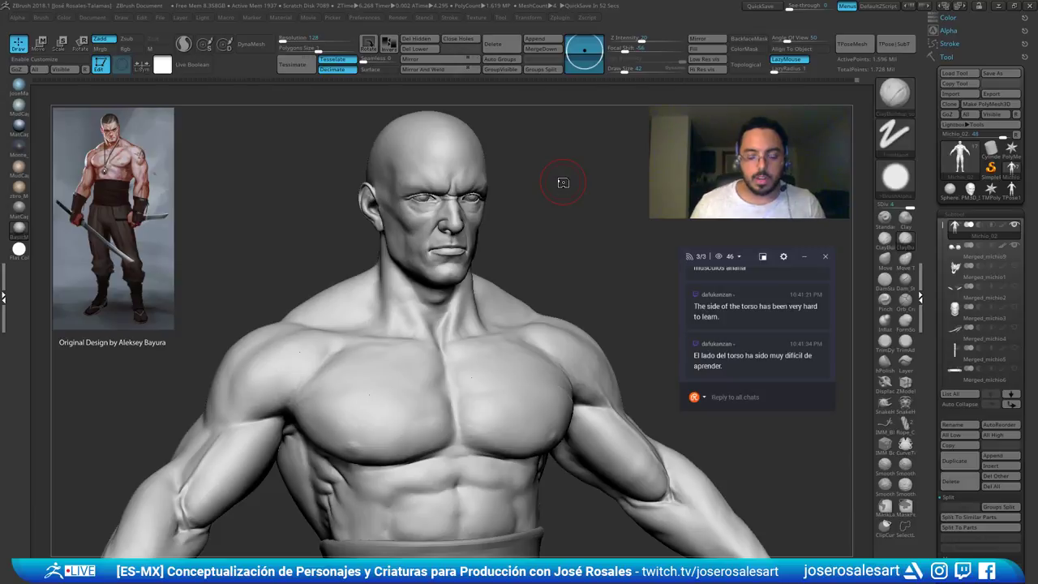
alt+right_drag(335, 455, 486, 214)
right_drag(411, 213, 306, 105)
right_drag(413, 353, 387, 373)
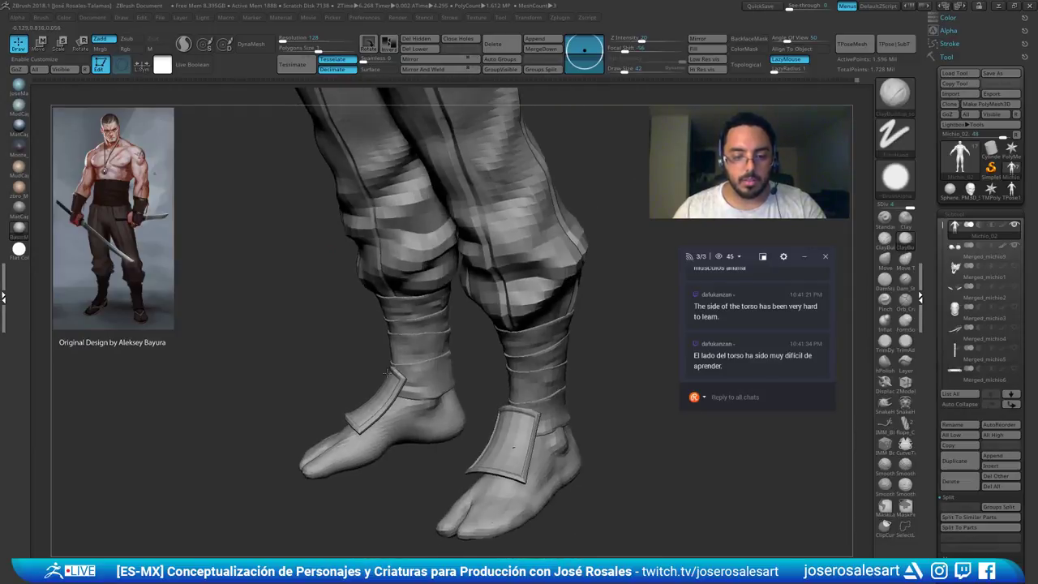
Select the foot guards and inspect the feet, trousers and waist sash from several angles
alt+click(514, 488)
right_drag(514, 486, 547, 458)
alt+click(532, 428)
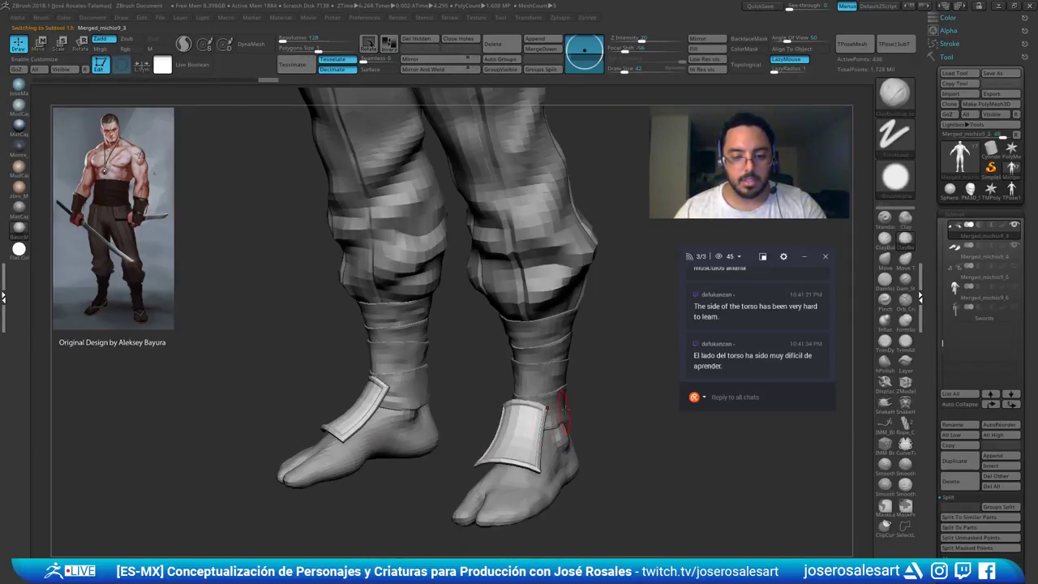
drag(563, 414, 567, 397)
alt+right_drag(523, 129, 539, 519)
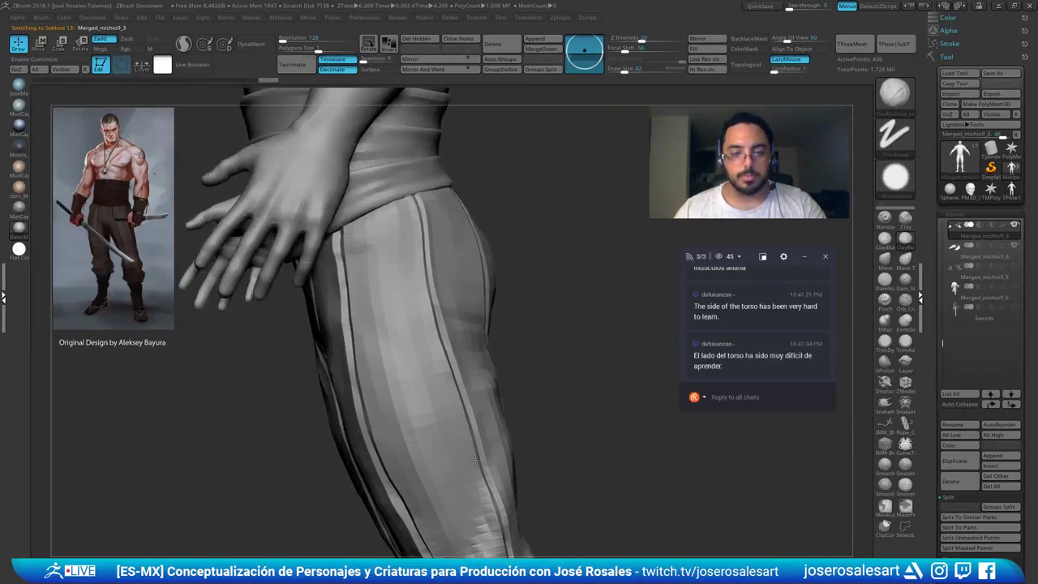
alt+right_drag(279, 150, 277, 285)
right_drag(203, 243, 296, 181)
alt+right_drag(331, 209, 318, 273)
alt+right_drag(378, 335, 357, 251)
right_drag(357, 251, 606, 391)
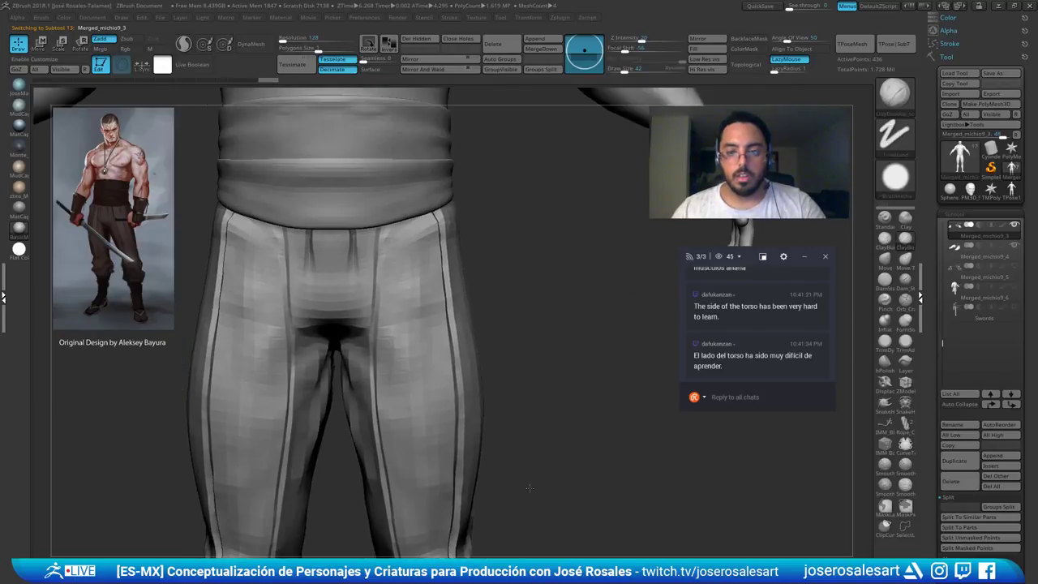
alt+right_drag(567, 154, 531, 386)
alt+right_drag(644, 195, 718, 324)
alt+right_drag(447, 206, 542, 357)
Select the body mesh and build up the lower lip near the mouth corner with Clay Buildup at draw size 39
alt+click(477, 300)
alt+right_drag(486, 238, 519, 332)
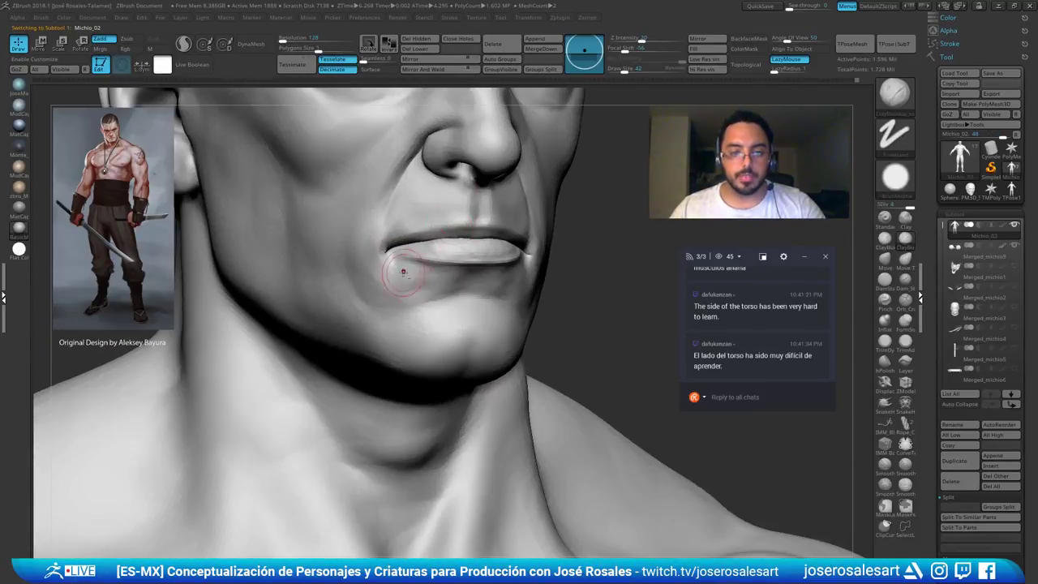
right_drag(425, 278, 344, 278)
ctrl+right_drag(523, 219, 559, 269)
key(s)
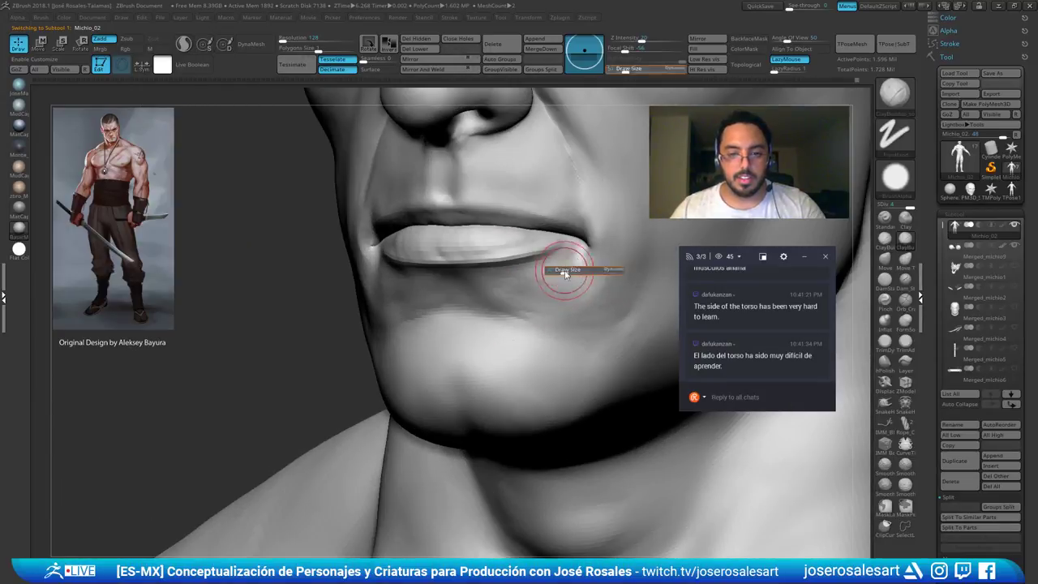
drag(559, 269, 549, 268)
right_drag(567, 270, 541, 269)
mouse_move(537, 253)
mouse_down()
mouse_move(527, 249)
mouse_move(544, 250)
mouse_move(531, 253)
mouse_up()
right_drag(501, 269, 535, 268)
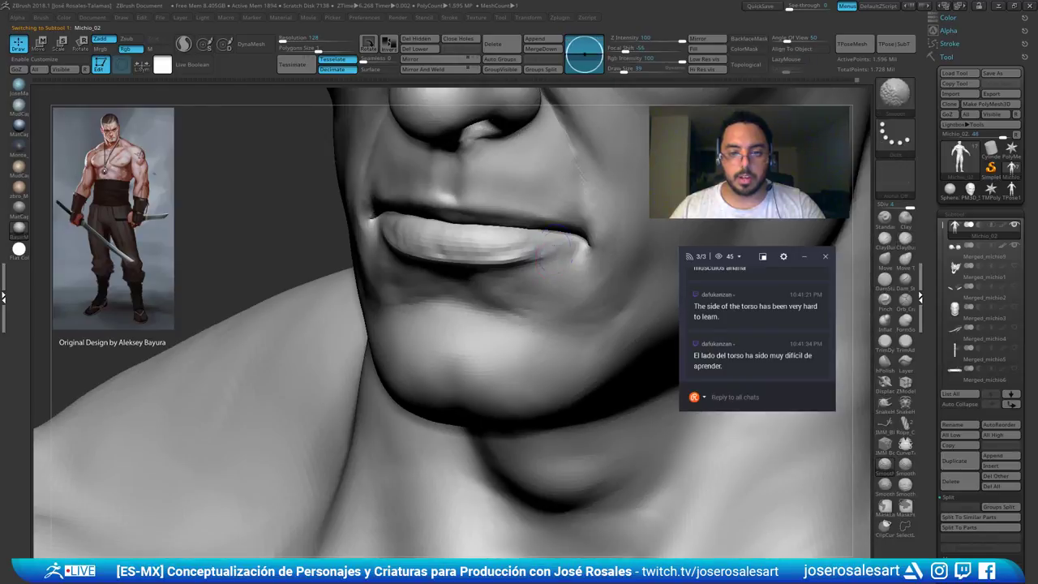
Smooth the outer part of the lower lip into the mouth corner and check the mouth from the front
mouse_move(316, 246)
right_down()
mouse_move(379, 245)
mouse_move(352, 261)
right_up()
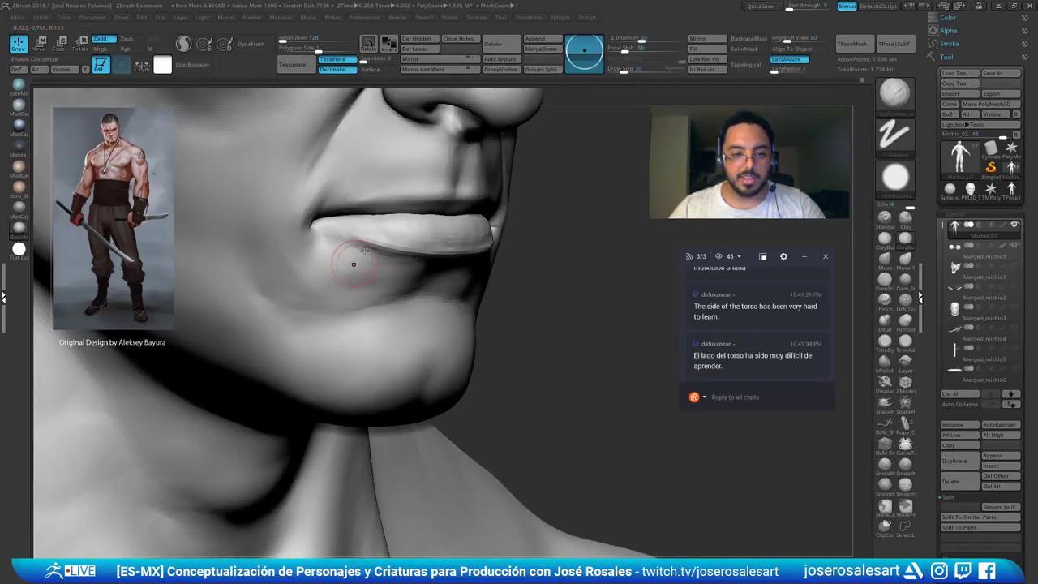
shift+drag(360, 248, 329, 234)
ctrl+right_drag(406, 247, 454, 223)
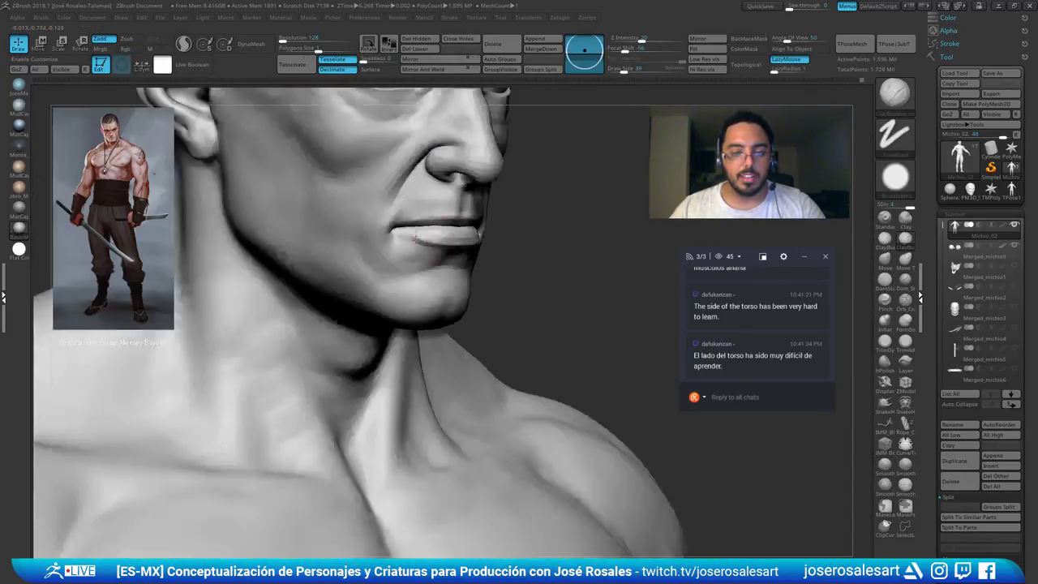
right_drag(604, 230, 520, 275)
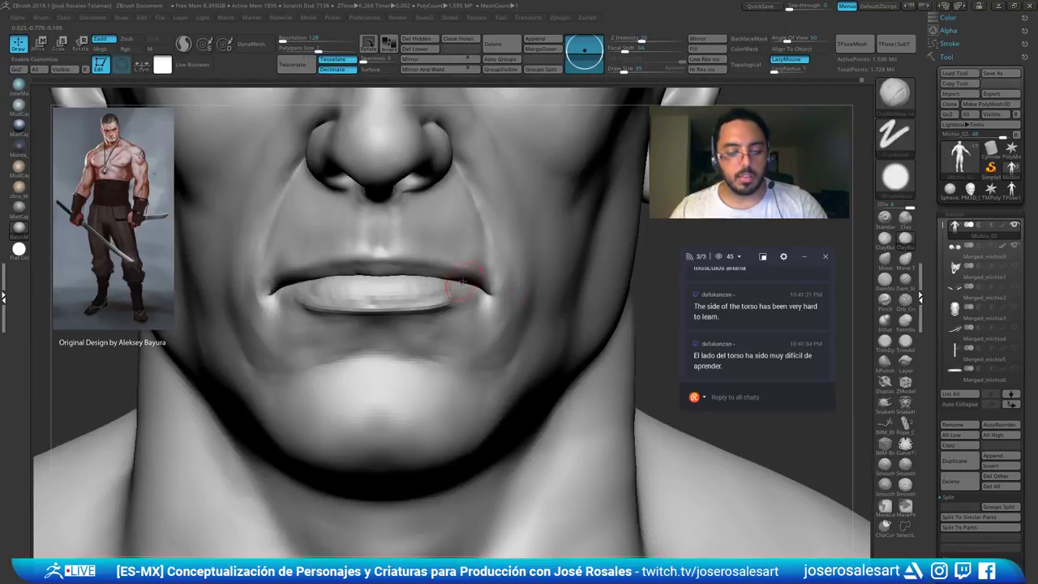
Nudge the lower edge of the lower lip at its centre with the Move brush
key(b)
key(m)
key(v)
drag(369, 304, 366, 311)
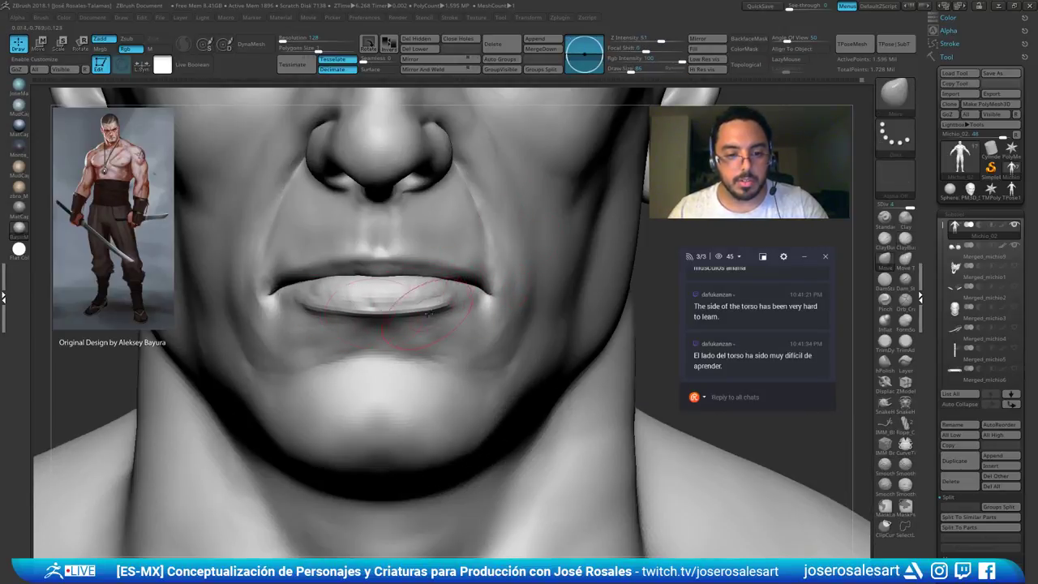
Switch to the Standard brush and smooth the edge of the lower lip near the mouth corner
key(b)
key(s)
key(t)
right_drag(491, 315, 444, 312)
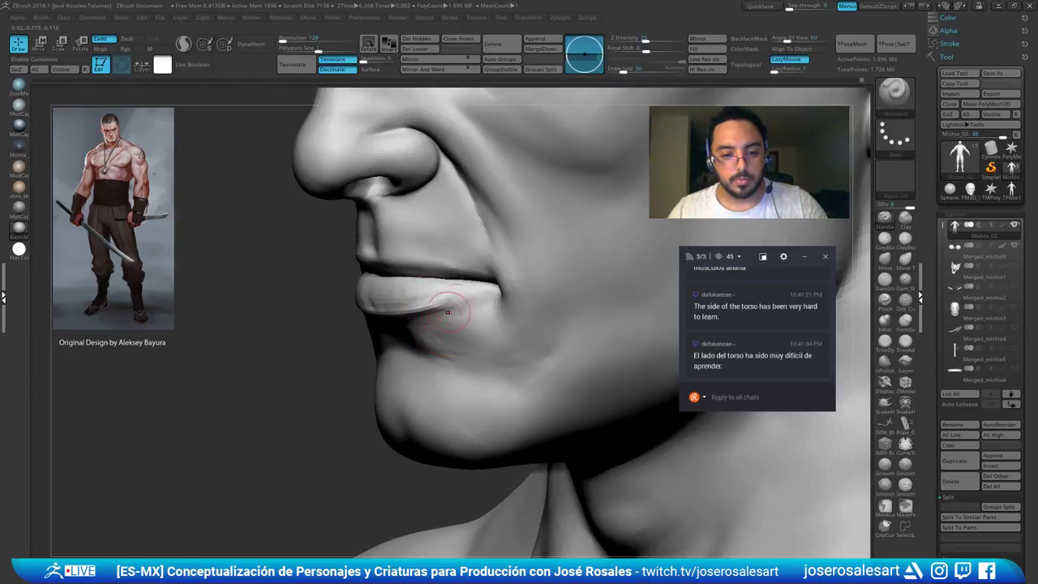
shift+drag(454, 305, 455, 297)
Reduce the Standard brush to draw size 23 and smooth the forms around both mouth corners
right_drag(459, 300, 571, 308)
ctrl+right_drag(570, 308, 478, 321)
key(s)
mouse_move(466, 305)
mouse_down()
mouse_move(446, 281)
mouse_move(429, 287)
mouse_up()
right_drag(450, 289, 553, 285)
ctrl+right_drag(553, 285, 551, 253)
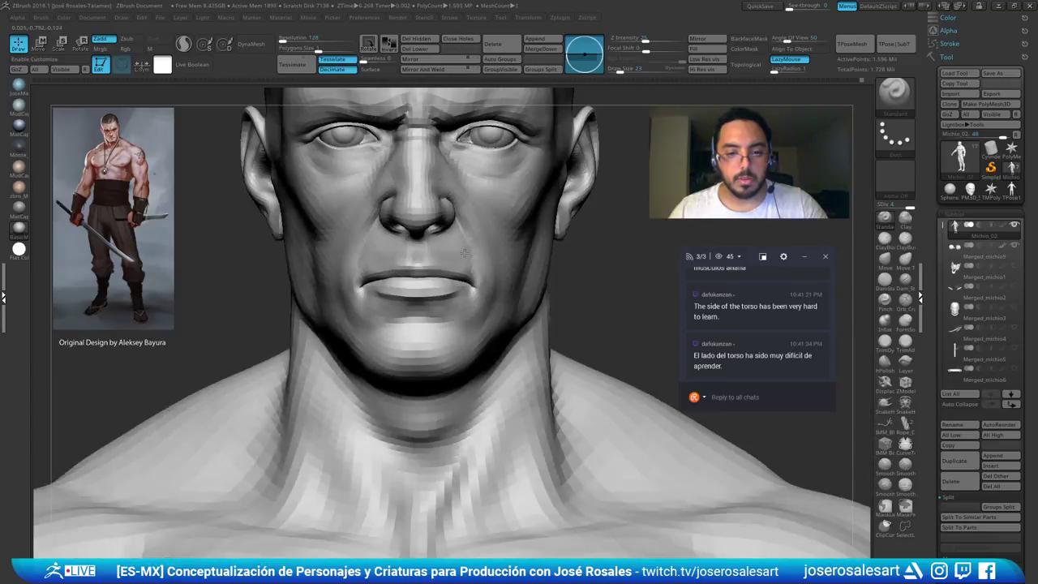
mouse_move(469, 288)
shift+mouse_down()
mouse_move(422, 304)
mouse_move(376, 296)
shift+mouse_up()
Examine the head and neck in profile, from behind and from the front, with the Move brush selected
mouse_move(473, 290)
ctrl+right_down()
mouse_move(442, 322)
mouse_move(553, 309)
ctrl+right_up()
right_drag(649, 278, 616, 275)
right_drag(649, 215, 530, 255)
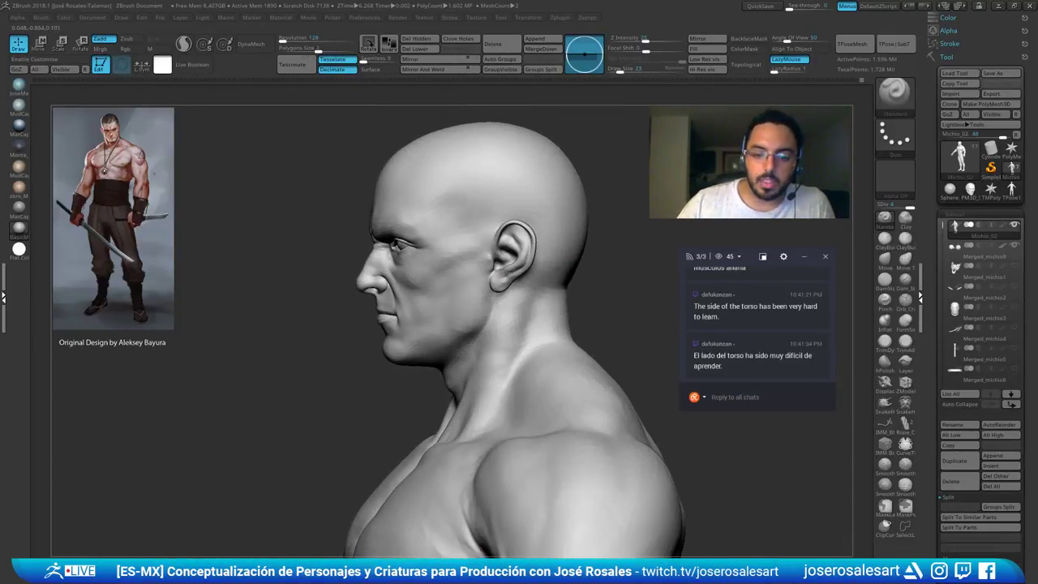
mouse_move(640, 271)
right_down()
mouse_move(551, 283)
mouse_move(559, 285)
mouse_move(545, 349)
right_up()
right_click(554, 332)
key(b)
key(m)
key(v)
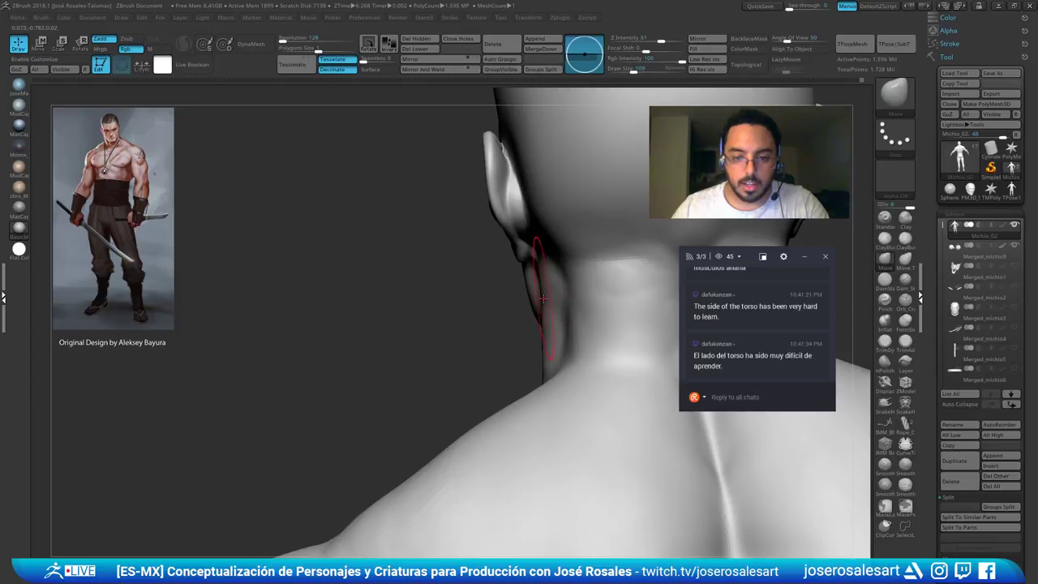
right_drag(540, 299, 652, 312)
shift+right_drag(555, 347, 487, 315)
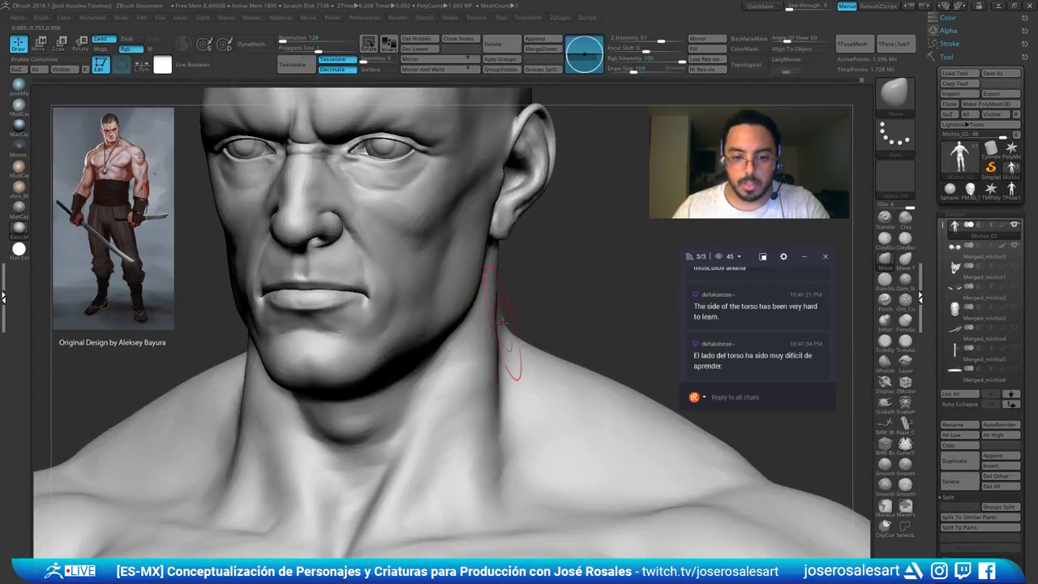
Build up the side of the neck below the ear with Clay Buildup strokes and smooth them
key(b)
key(c)
key(b)
right_drag(577, 323, 445, 326)
drag(455, 330, 442, 367)
drag(488, 280, 438, 368)
shift+drag(465, 302, 458, 335)
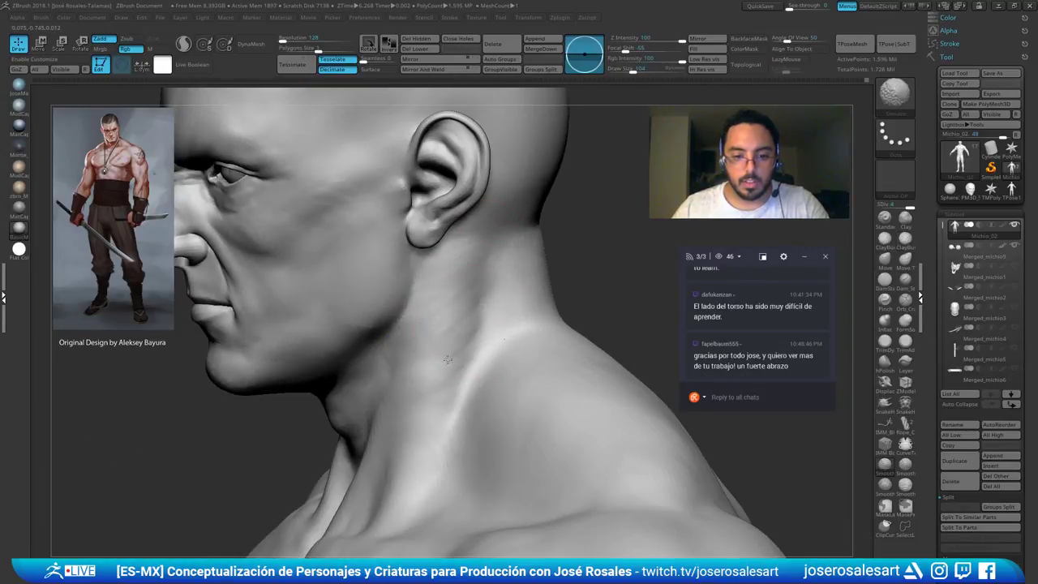
Examine the neck and shoulder silhouette from behind and the front, with the Move brush selected
right_drag(389, 328, 795, 312)
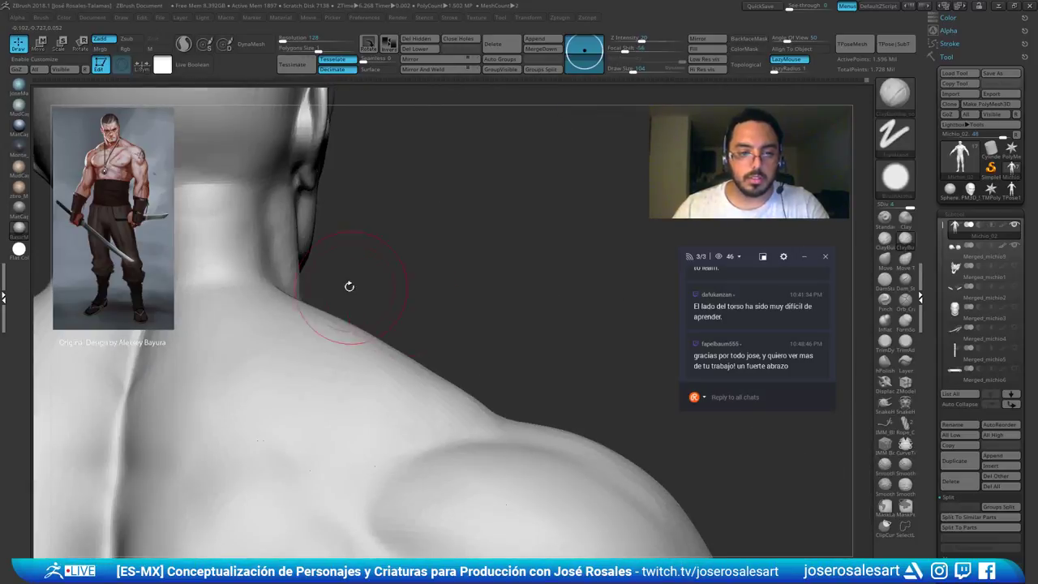
alt+right_drag(370, 291, 497, 321)
key(b)
key(m)
key(v)
right_drag(429, 317, 486, 267)
right_drag(486, 267, 419, 304)
key([)
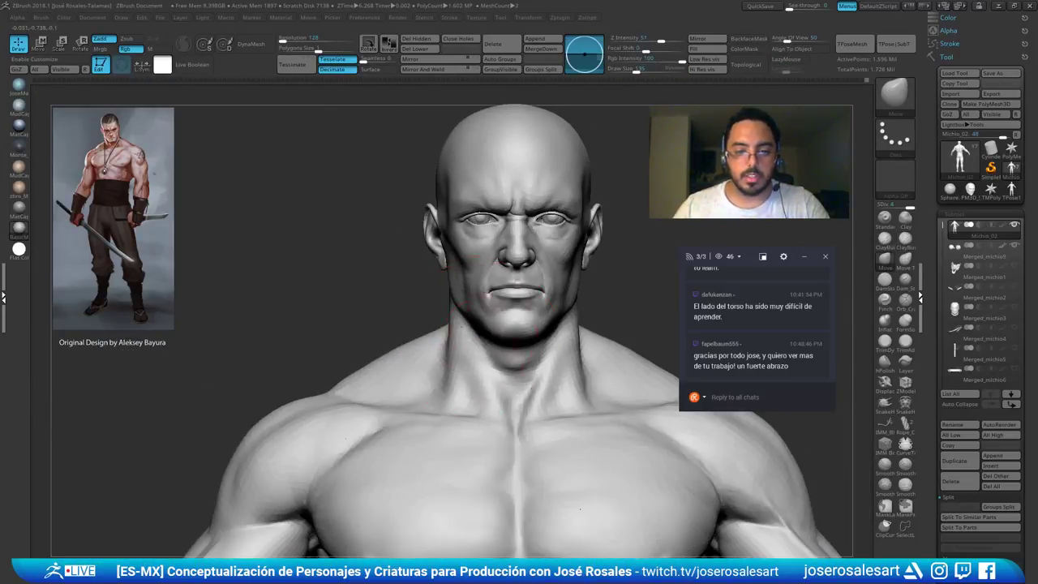
ctrl+right_drag(496, 344, 527, 356)
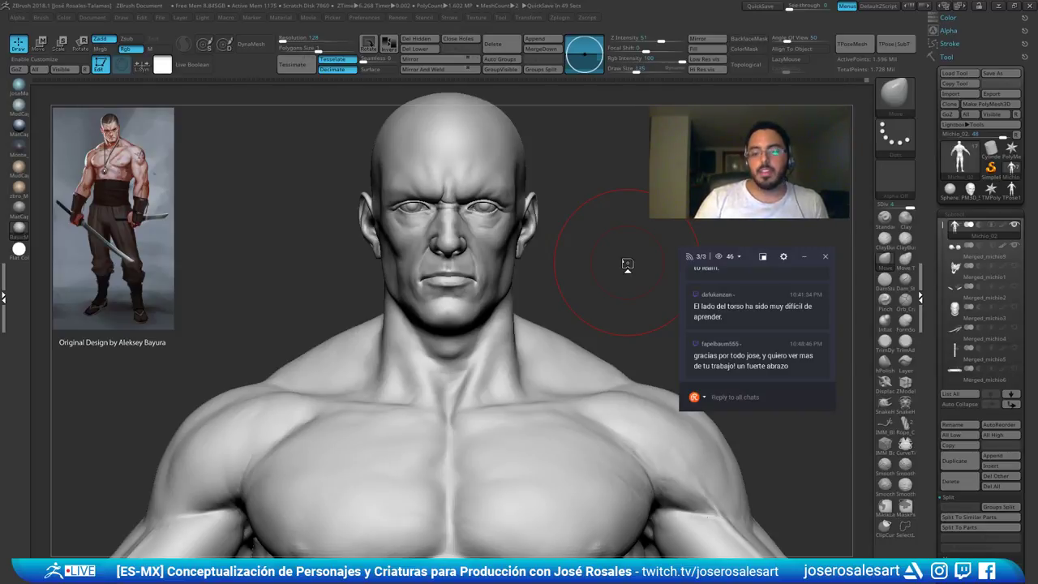
Set the Clay Buildup brush to draw size 51 and smooth the base of the neck above the collarbone
key(b)
key(c)
key(b)
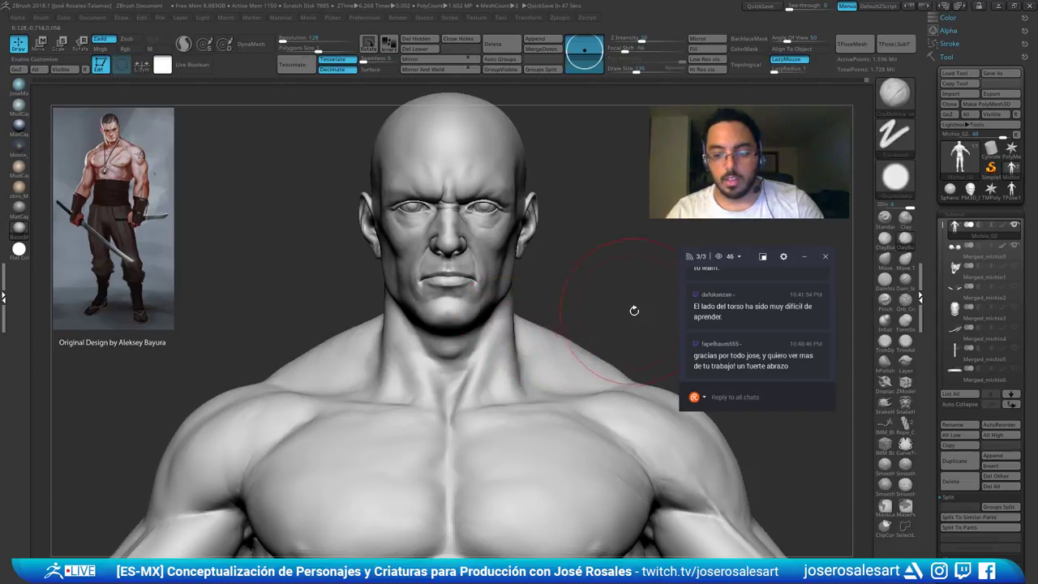
mouse_move(613, 224)
alt+mouse_down()
mouse_move(625, 201)
mouse_move(639, 203)
alt+mouse_up()
key([)
alt+drag(657, 241, 576, 268)
drag(349, 263, 442, 279)
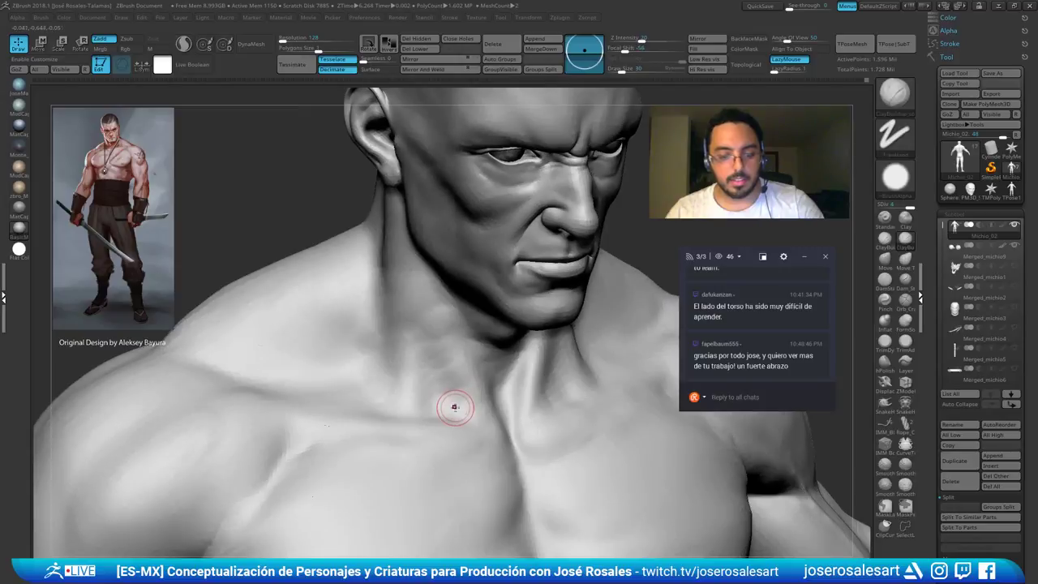
key(s)
click(459, 404)
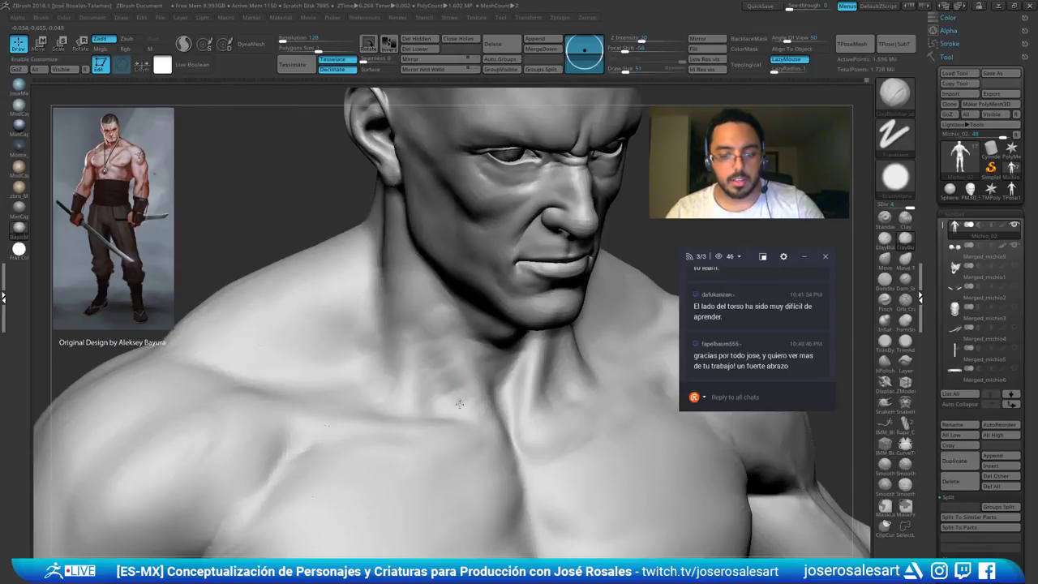
shift+drag(451, 346, 535, 454)
alt+drag(535, 454, 397, 415)
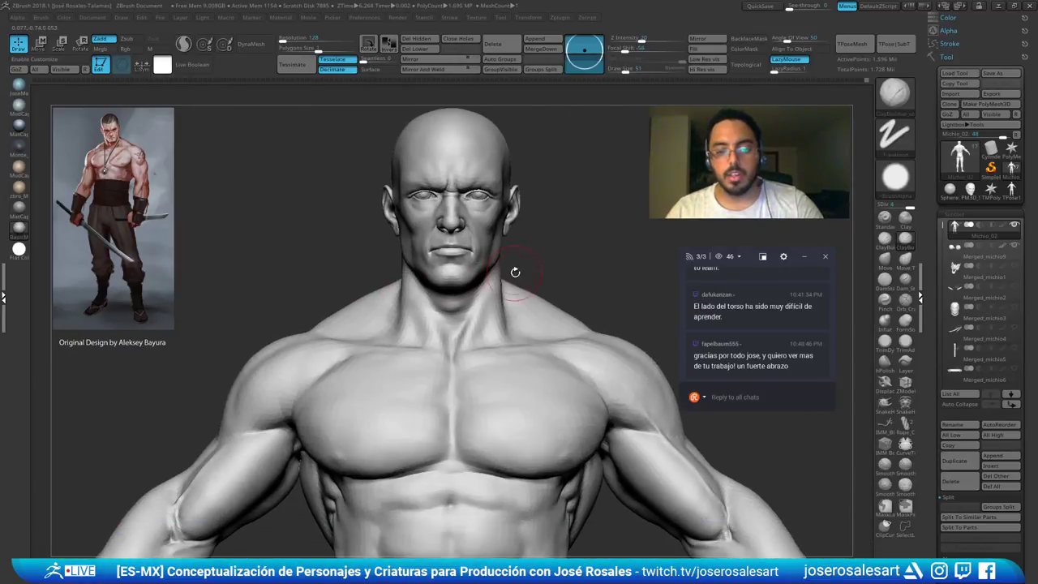